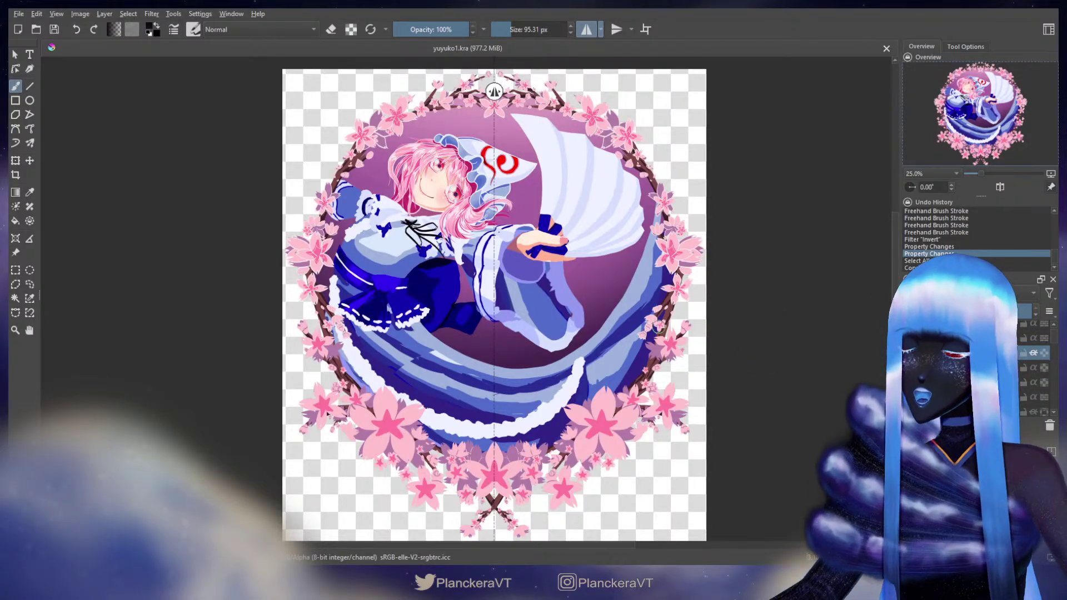
Step: Reduce the brush size to 12.40 px and touch up the upper edge of the large blossom's left petal on its own layer
scroll(670, 333, "up", 8)
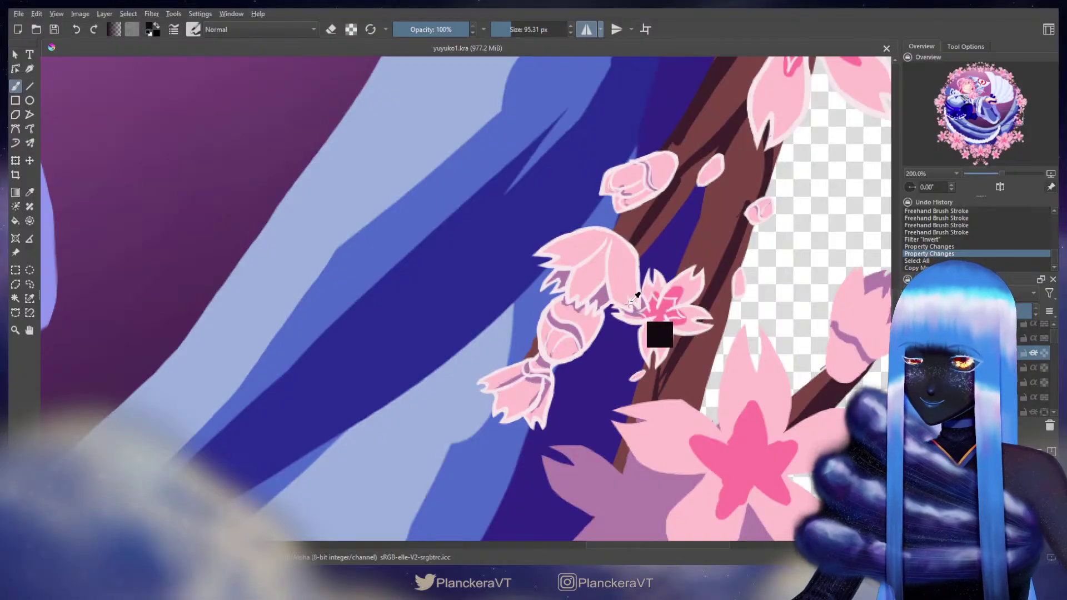
key("bracketleft")
key("bracketleft")
key("bracketleft")
key("bracketleft")
key("bracketleft")
key("bracketleft")
key("bracketleft")
key("bracketleft")
key("bracketleft")
key("bracketleft")
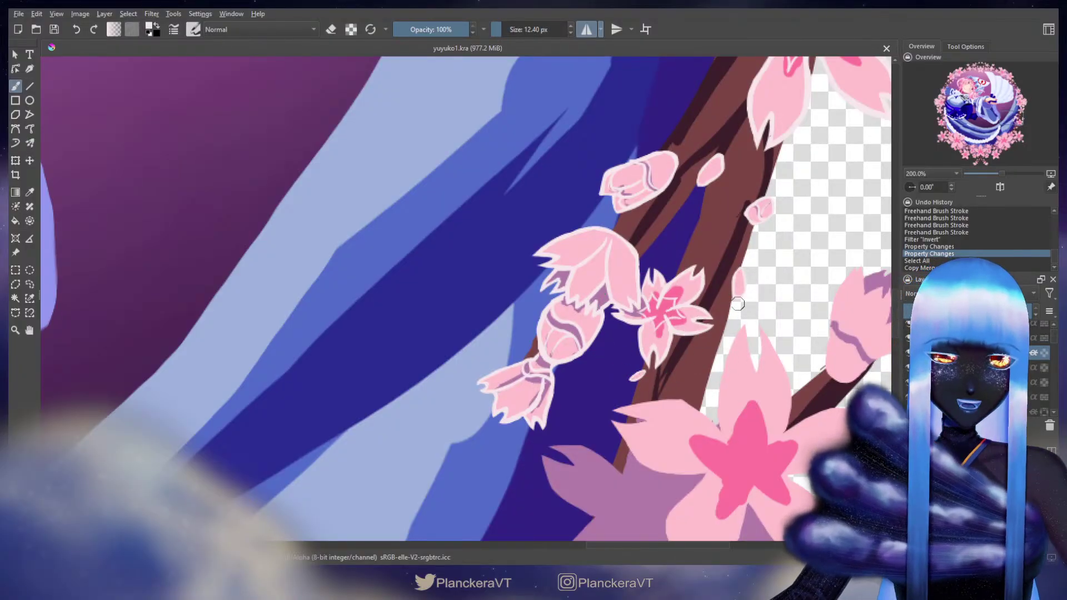
left_click_drag(778, 347, 682, 209)
key("e")
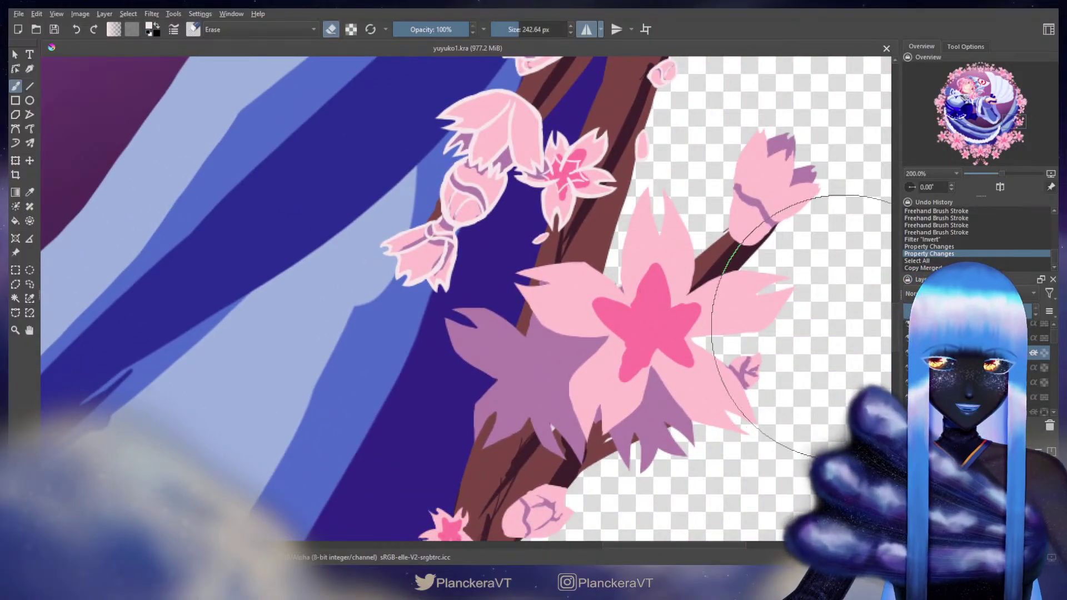
left_click(967, 368)
left_click_drag(654, 252, 540, 288)
mouse_move(603, 279)
left_mouse_down()
mouse_move(621, 250)
mouse_move(570, 239)
mouse_move(589, 260)
mouse_move(575, 259)
left_mouse_up()
key("e")
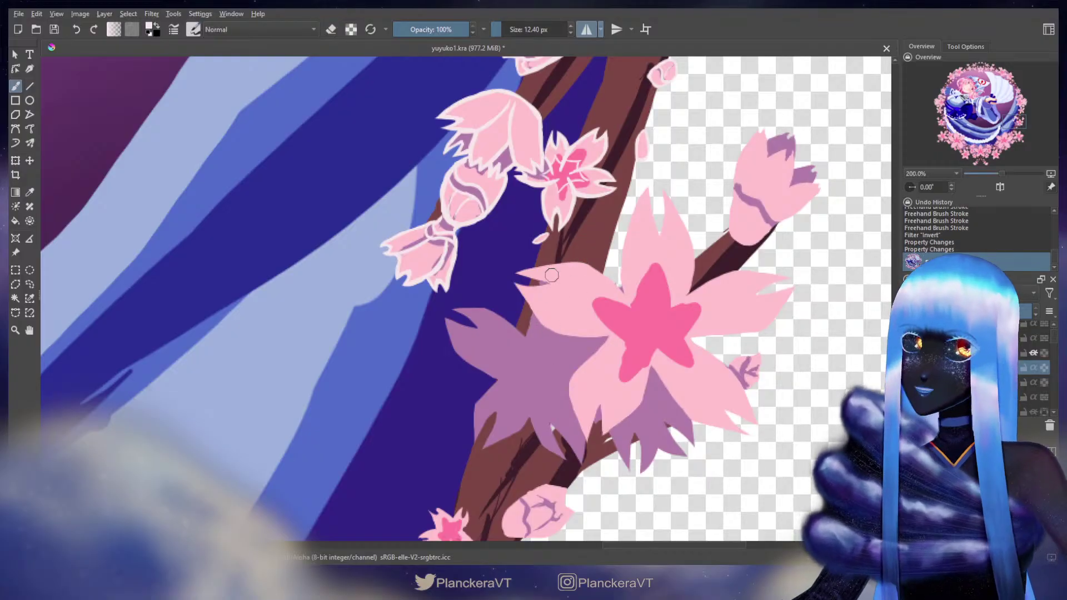
Step: Sample the mauve of the rear petals, clean up the left petal's lower edge with it, and erase stray paint along its upper edge
key("x")
left_click(545, 344, "ctrl")
left_click_drag(544, 328, 601, 336)
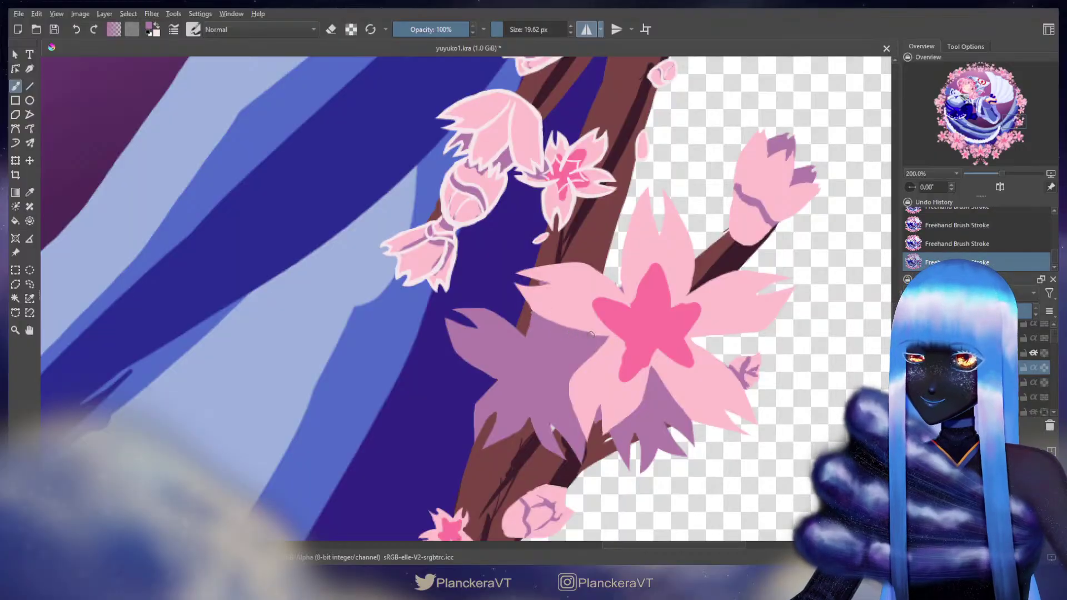
key("e")
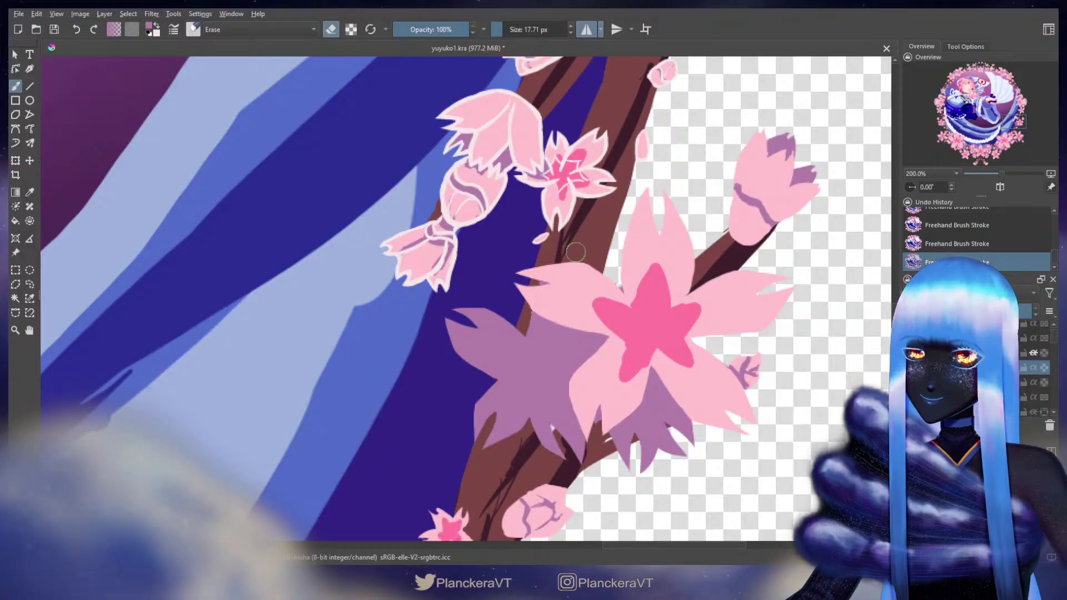
left_click_drag(573, 255, 584, 259)
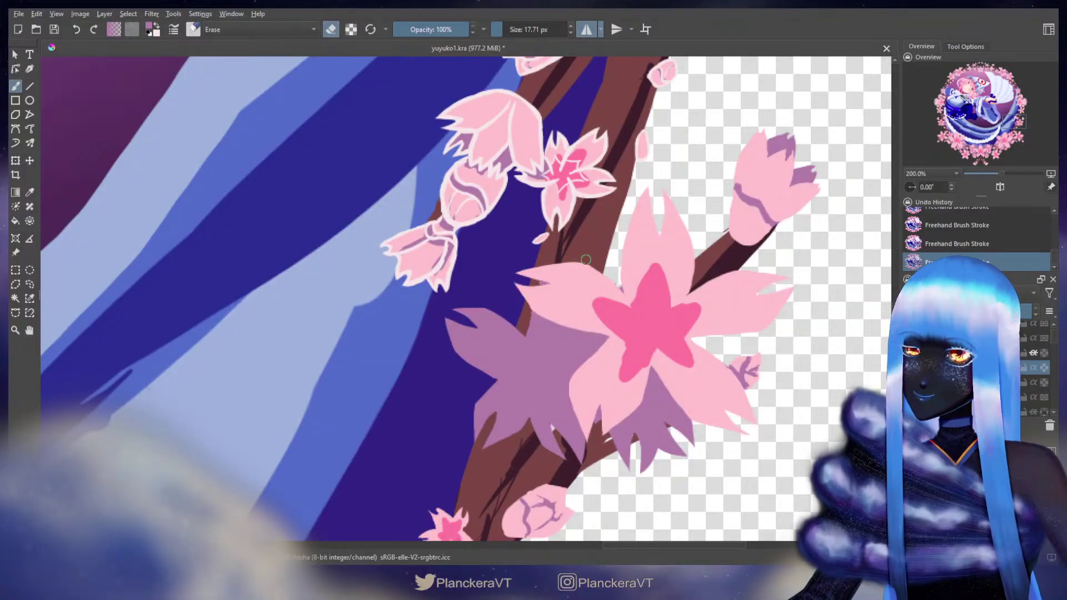
key("e")
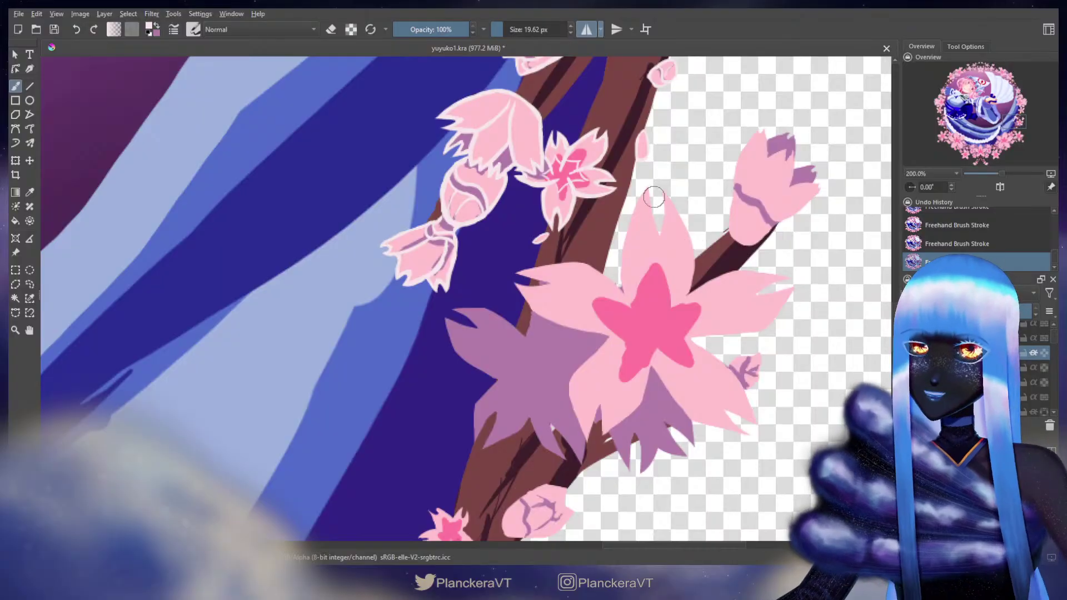
Step: Start the pale outline at the top petal's tip, then show the dark blue background layer and invert the blossom colours for contrast
mouse_move(641, 201)
left_mouse_down()
mouse_move(628, 238)
mouse_move(630, 226)
left_mouse_up()
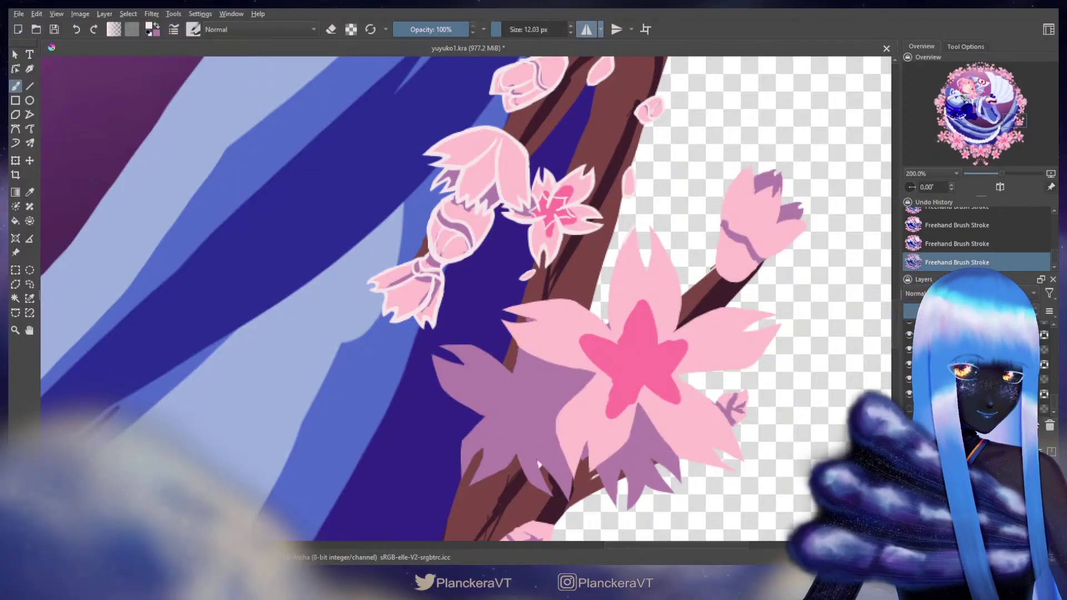
left_click(908, 409)
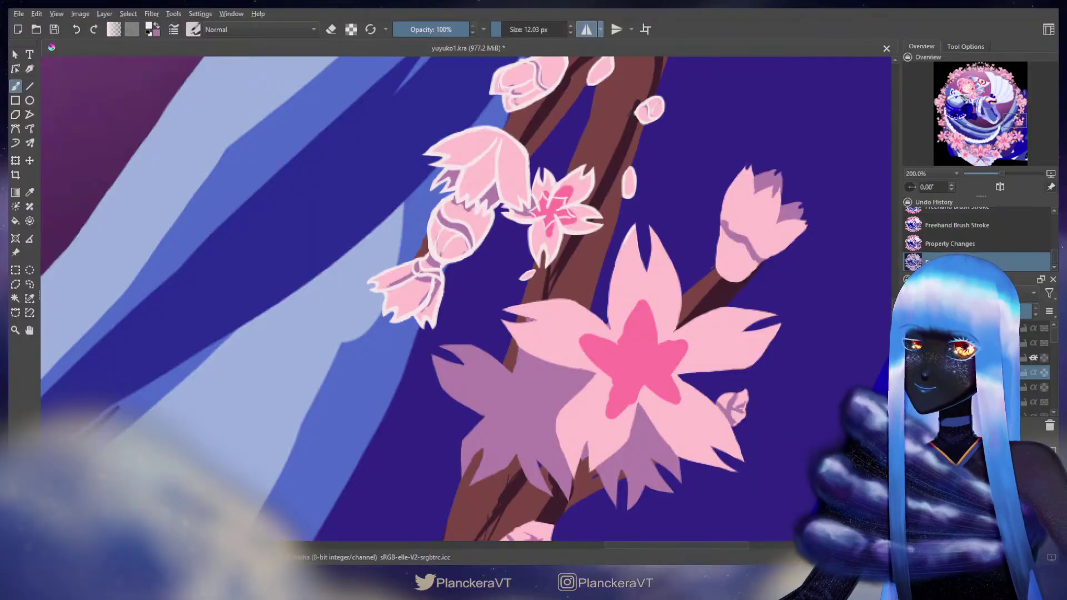
key("ctrl+i")
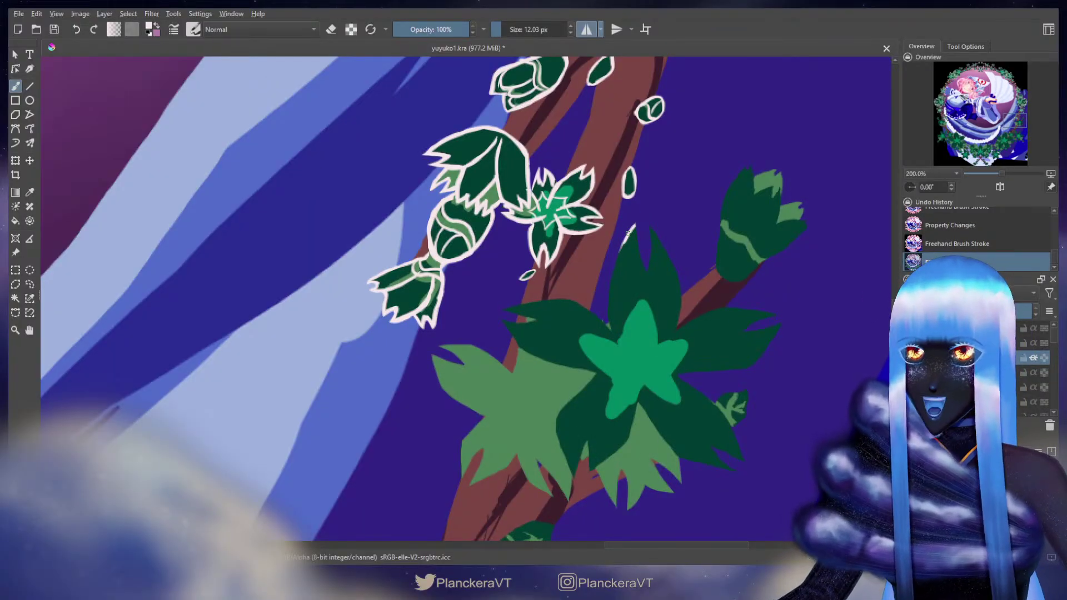
left_click_drag(626, 237, 610, 289)
left_click_drag(625, 237, 611, 331)
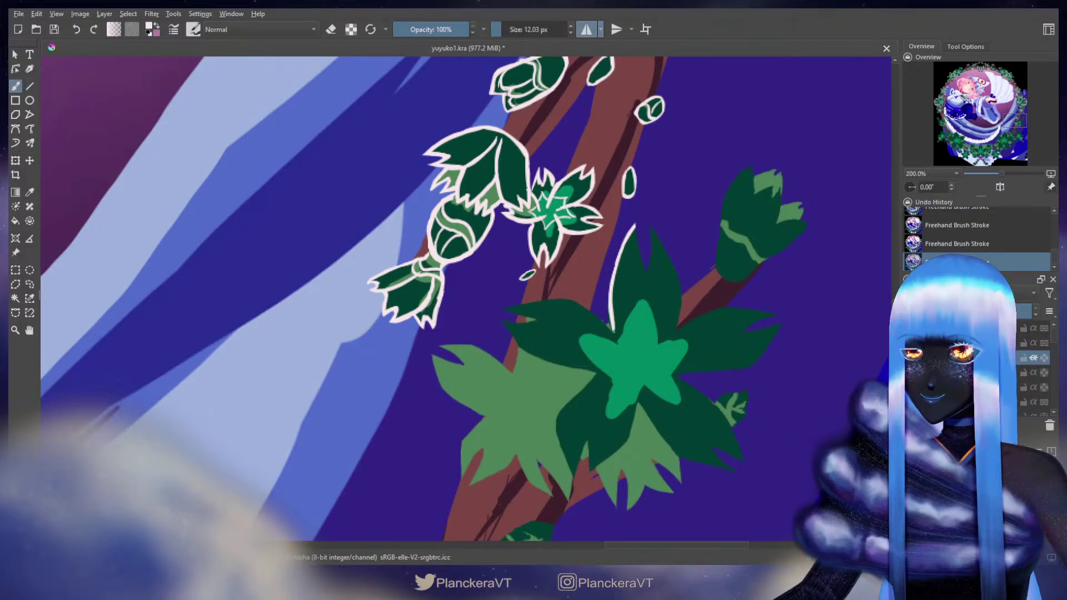
key("ctrl+z")
key("ctrl+z")
Step: Outline the left edge of the large blossom's top petal in pale pink with a 14.84 px brush, from tip to centre
left_click_drag(610, 284, 615, 284)
mouse_move(618, 256)
left_mouse_down()
mouse_move(610, 297)
mouse_move(634, 224)
left_mouse_up()
key("ctrl+z")
key("bracketleft")
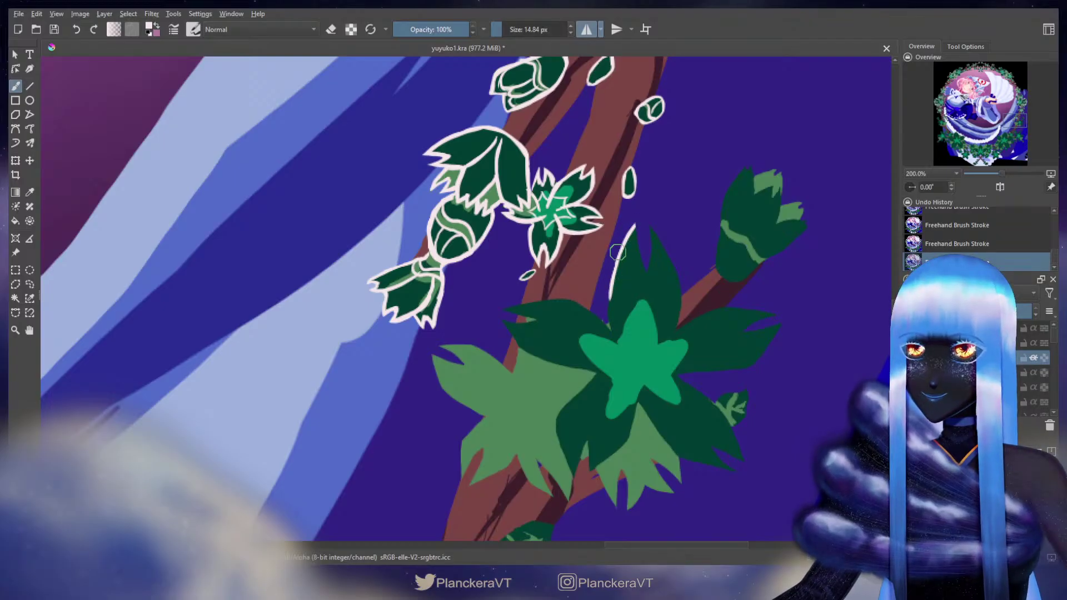
mouse_move(631, 232)
left_mouse_down()
mouse_move(609, 313)
mouse_move(608, 296)
mouse_move(617, 343)
mouse_move(607, 306)
mouse_move(623, 354)
left_mouse_up()
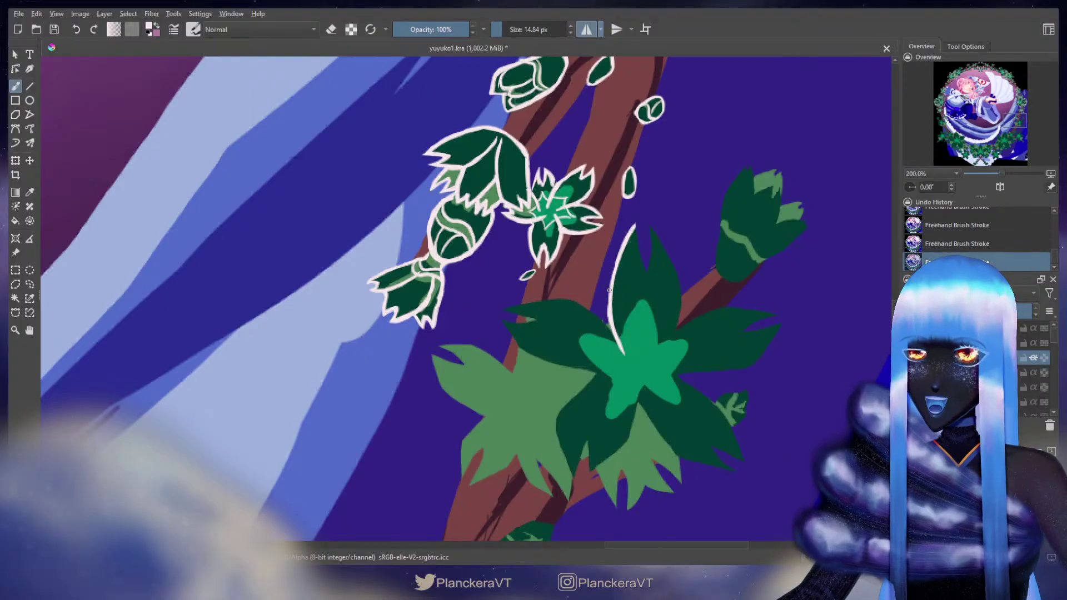
left_click_drag(610, 295, 619, 344)
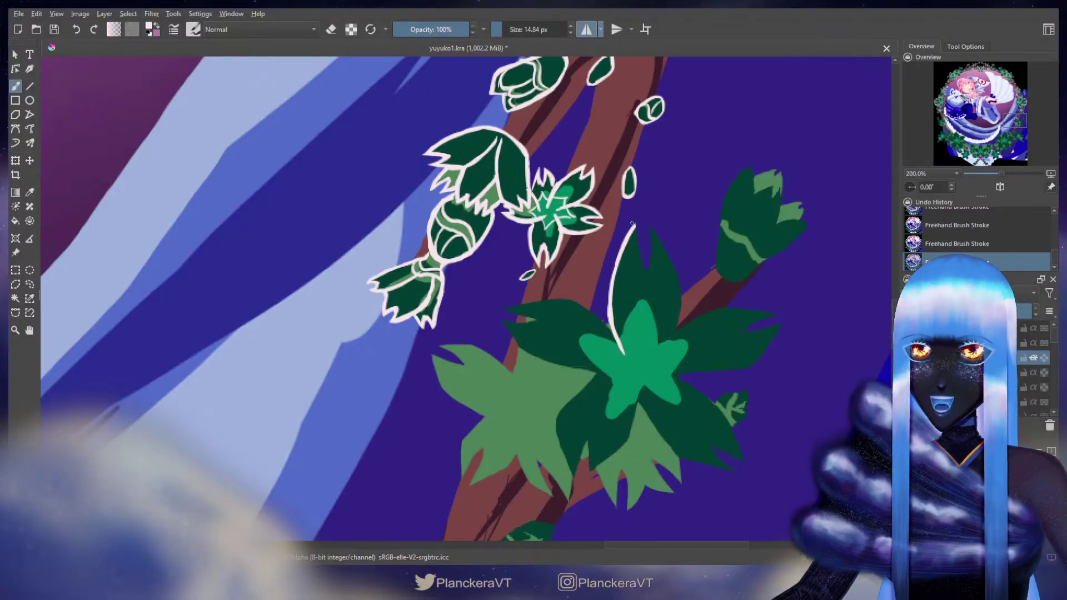
Step: Outline both sides of the notch at the tip of the large blossom's top petal
left_click_drag(633, 225, 644, 274)
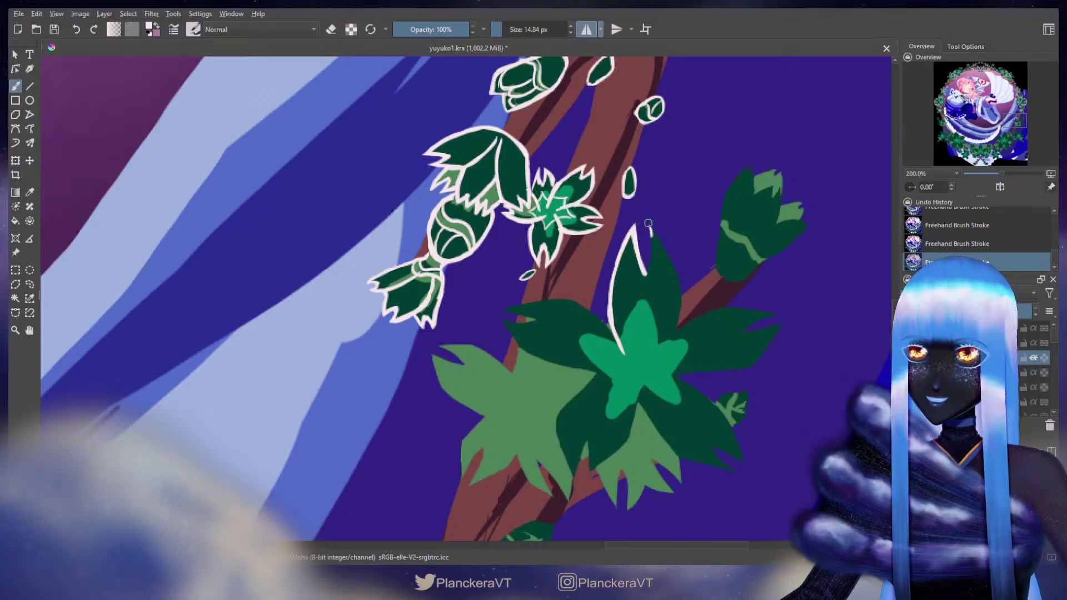
mouse_move(649, 225)
left_mouse_down()
mouse_move(649, 264)
mouse_move(646, 273)
left_mouse_up()
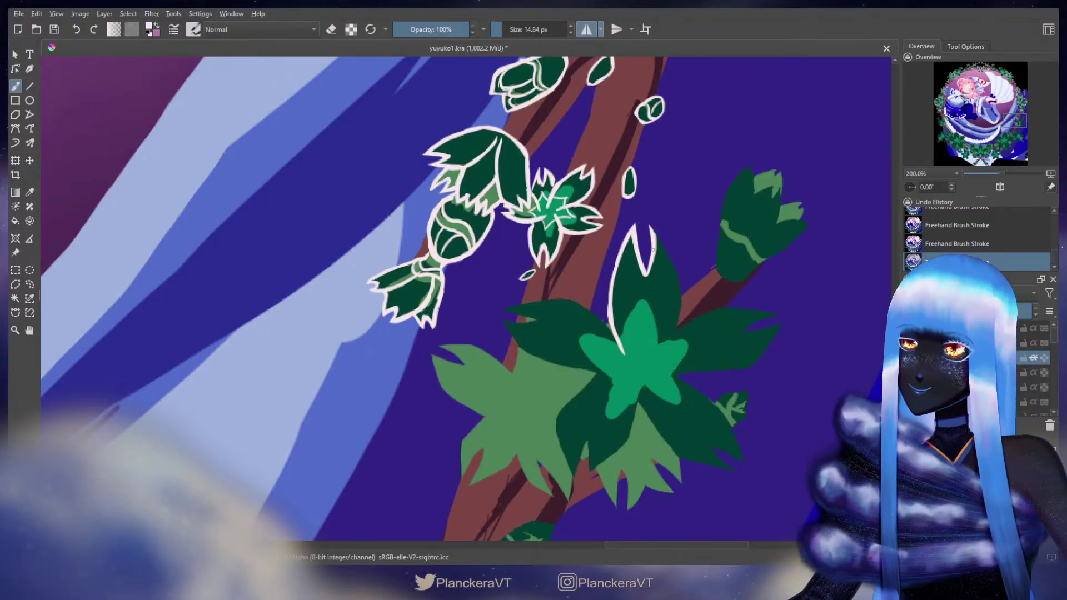
key("ctrl+z")
key("ctrl+shift+z")
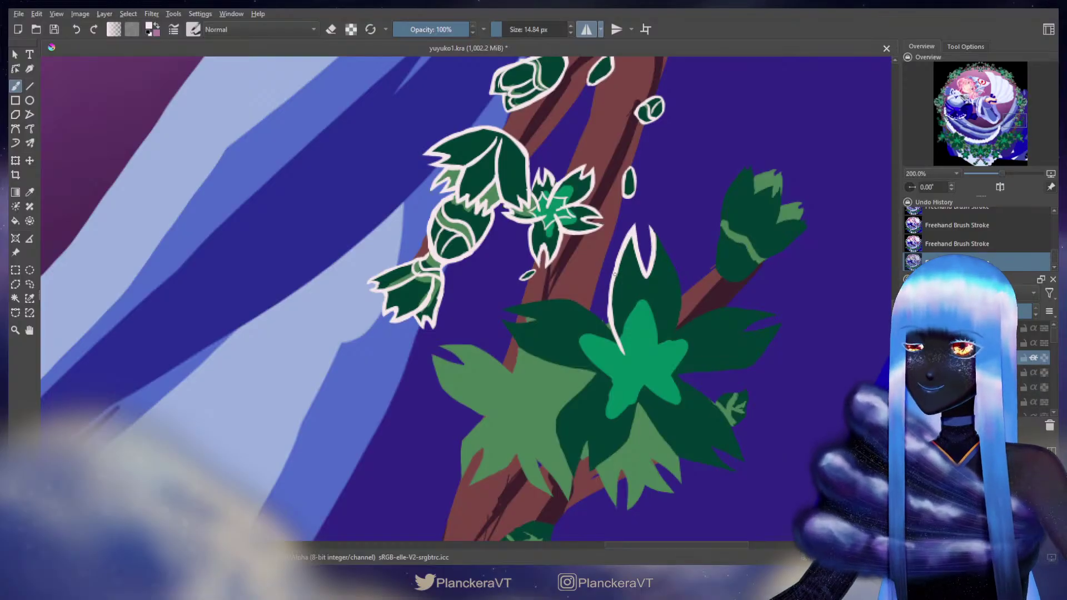
Step: Outline the right edge of the top petal down to the blossom's centre, redrawing the stroke until the curve is clean
mouse_move(653, 229)
left_mouse_down()
mouse_move(681, 307)
mouse_move(688, 294)
mouse_move(679, 259)
mouse_move(663, 299)
left_mouse_up()
key("ctrl+z")
left_click_drag(671, 259, 658, 302)
key("ctrl+z")
key("ctrl+z")
left_click_drag(671, 261, 655, 305)
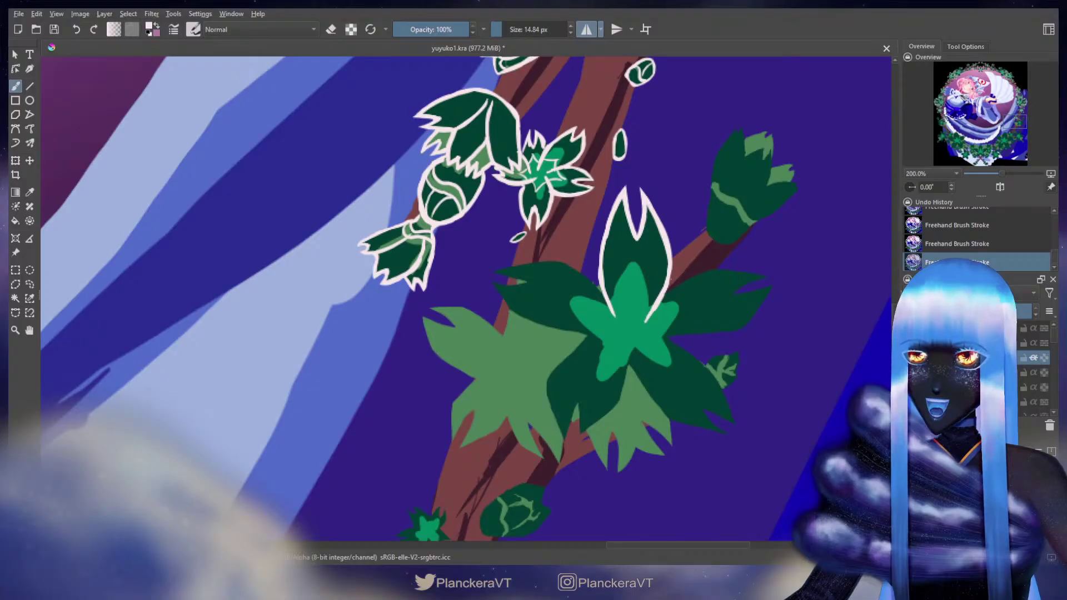
Step: Outline the large blossom's left petal along its upper edge, tip notch and lower edge to the centre
mouse_move(494, 272)
left_mouse_down()
mouse_move(559, 262)
mouse_move(598, 289)
left_mouse_up()
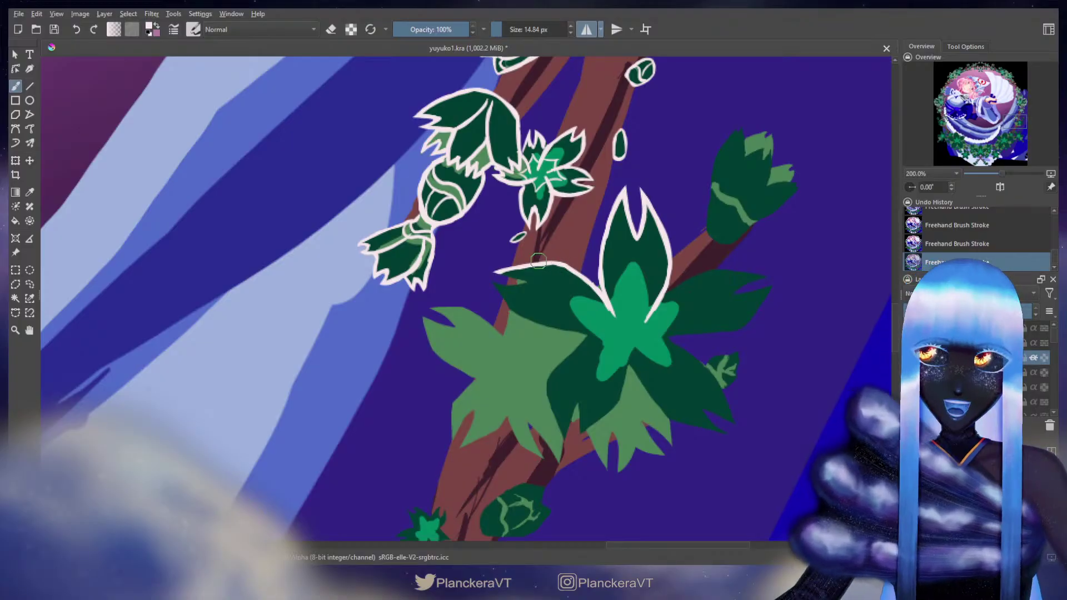
mouse_move(502, 274)
left_mouse_down()
mouse_move(533, 284)
mouse_move(510, 287)
mouse_move(529, 284)
left_mouse_up()
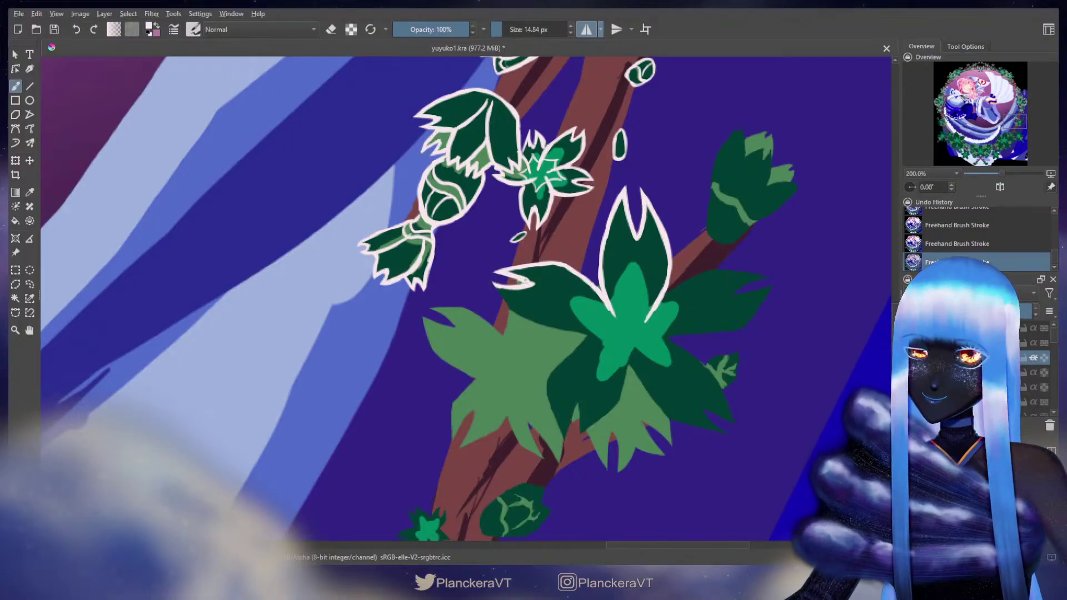
key("e")
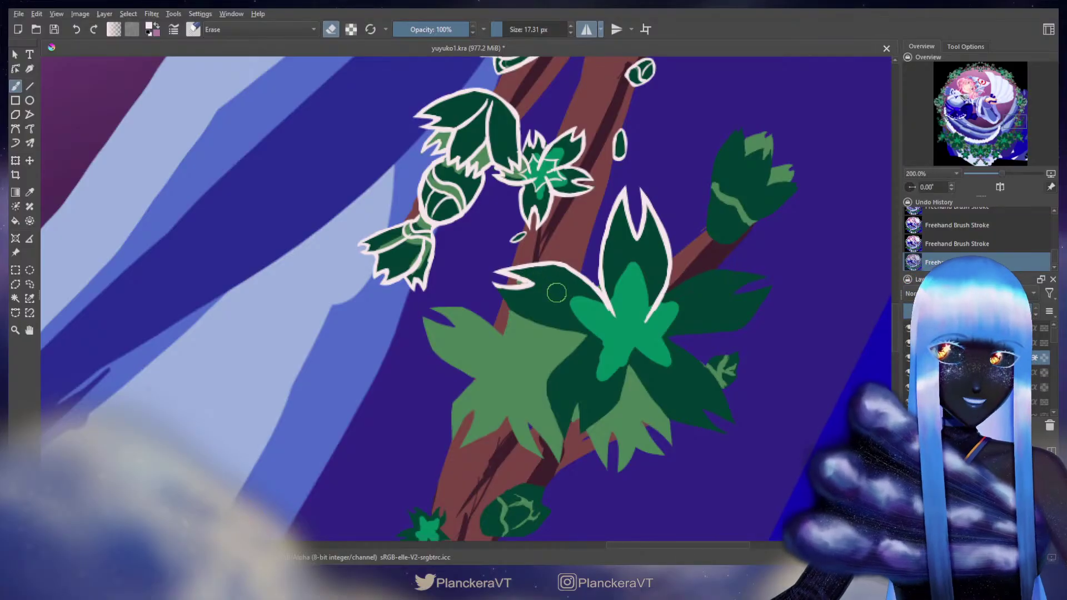
key("e")
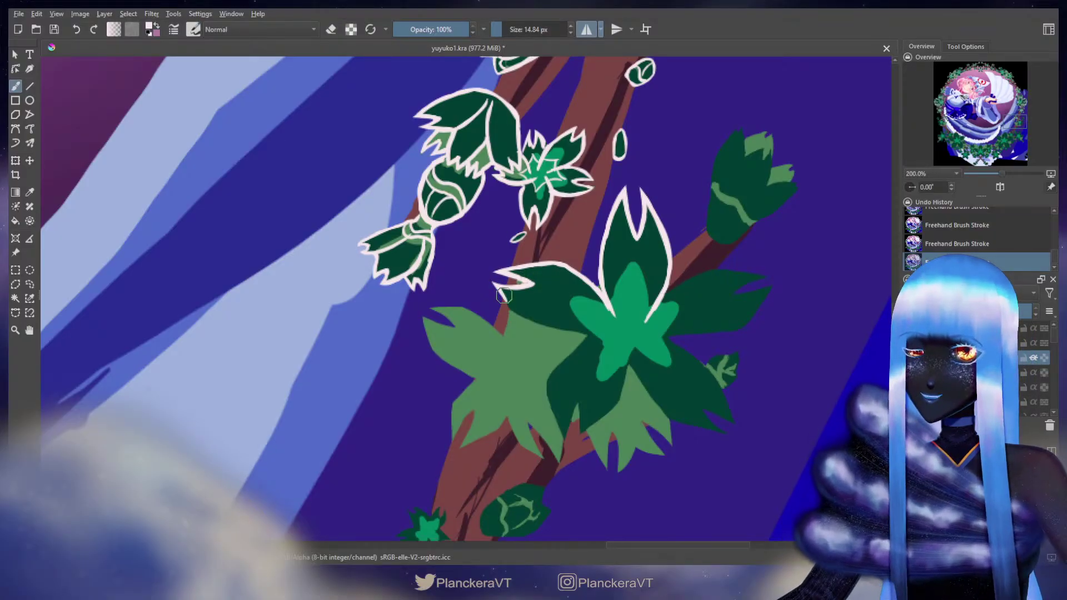
mouse_move(502, 290)
left_mouse_down()
mouse_move(541, 323)
mouse_move(589, 295)
mouse_move(552, 279)
mouse_move(544, 297)
mouse_move(557, 328)
mouse_move(508, 283)
mouse_move(505, 303)
mouse_move(527, 306)
mouse_move(498, 299)
mouse_move(581, 309)
left_mouse_up()
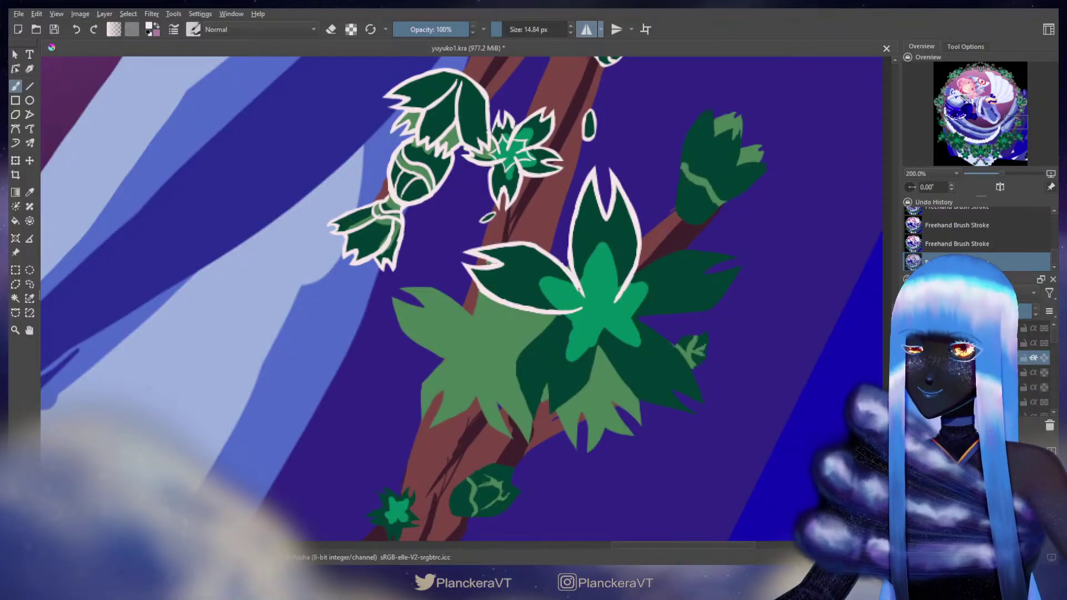
key("e")
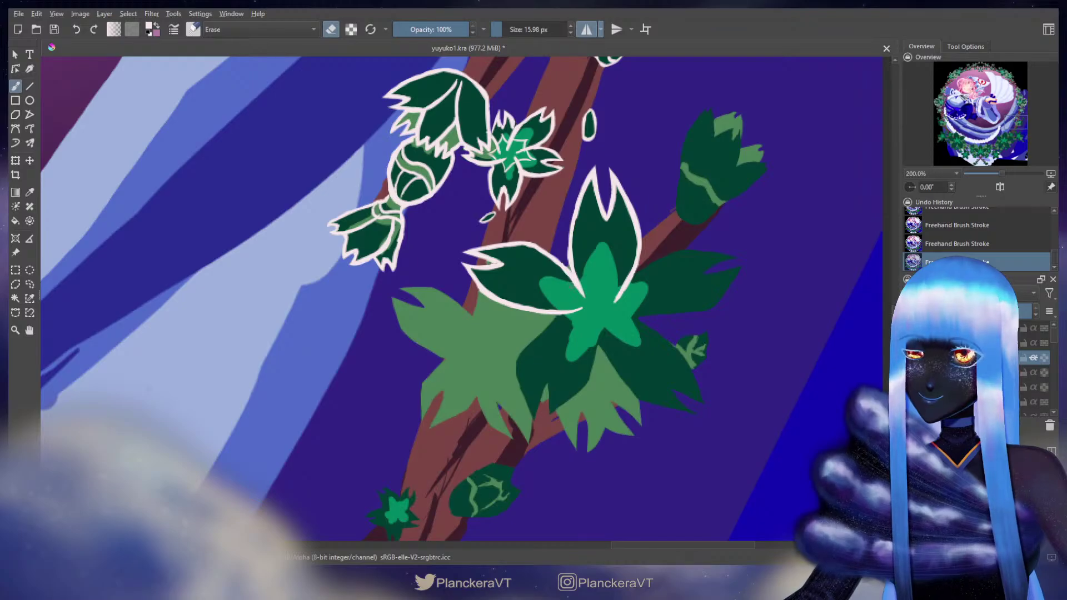
key("e")
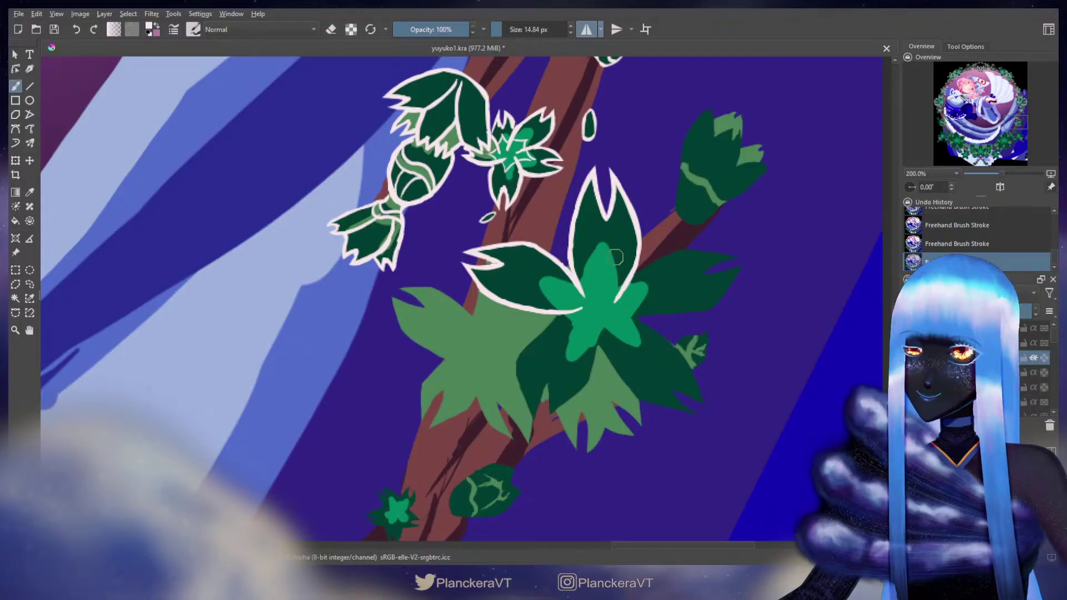
Step: Outline the large blossom's right petal along its upper edge, tip notch and lower edge back to the centre
mouse_move(654, 268)
left_mouse_down()
mouse_move(628, 256)
mouse_move(609, 265)
mouse_move(627, 252)
mouse_move(602, 273)
mouse_move(648, 241)
left_mouse_up()
key("ctrl+z")
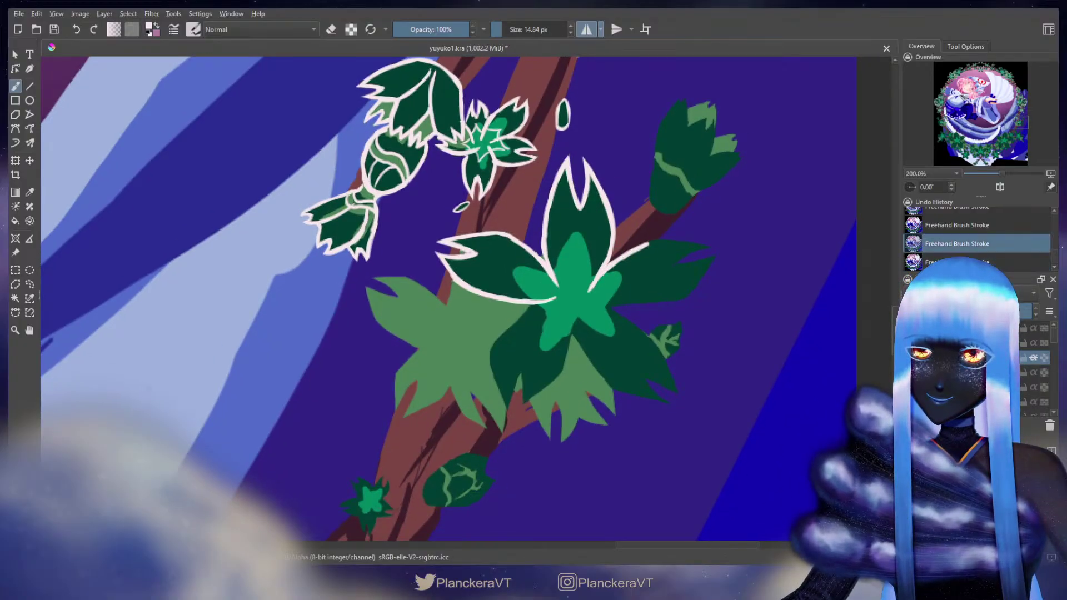
mouse_move(602, 272)
left_mouse_down()
mouse_move(639, 245)
mouse_move(710, 246)
left_mouse_up()
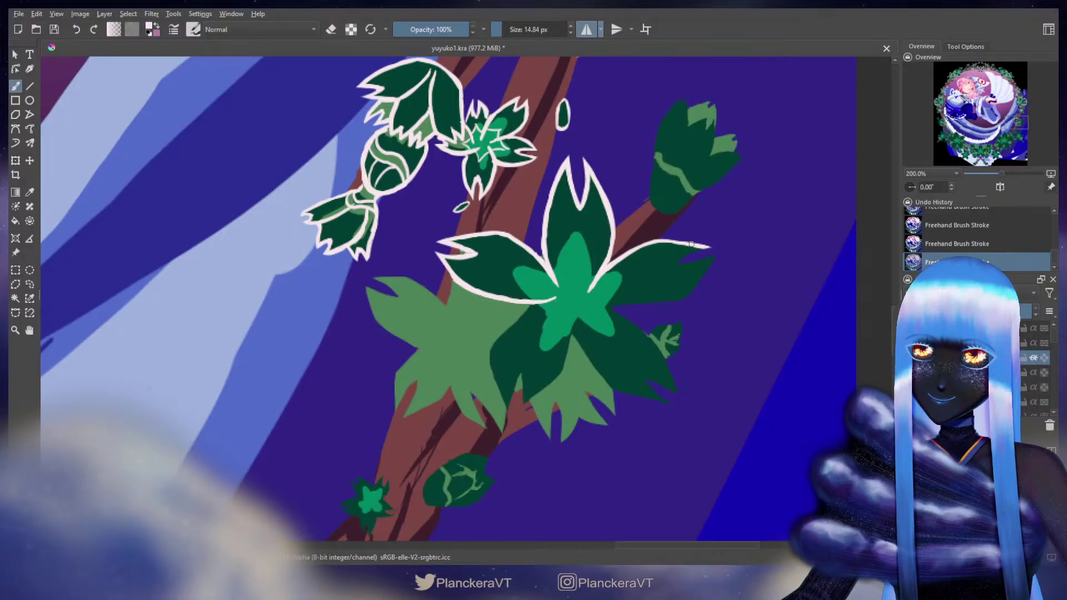
mouse_move(709, 247)
left_mouse_down()
mouse_move(670, 265)
mouse_move(715, 256)
left_mouse_up()
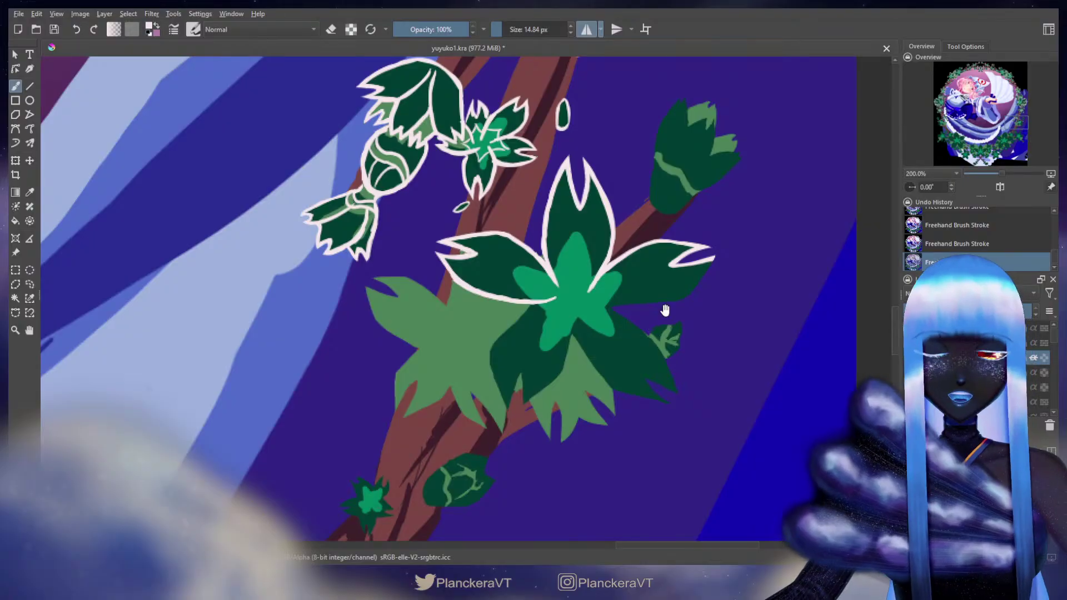
left_click_drag(665, 310, 680, 284)
mouse_move(726, 236)
left_mouse_down()
mouse_move(702, 276)
mouse_move(719, 244)
mouse_move(706, 268)
mouse_move(674, 277)
left_mouse_up()
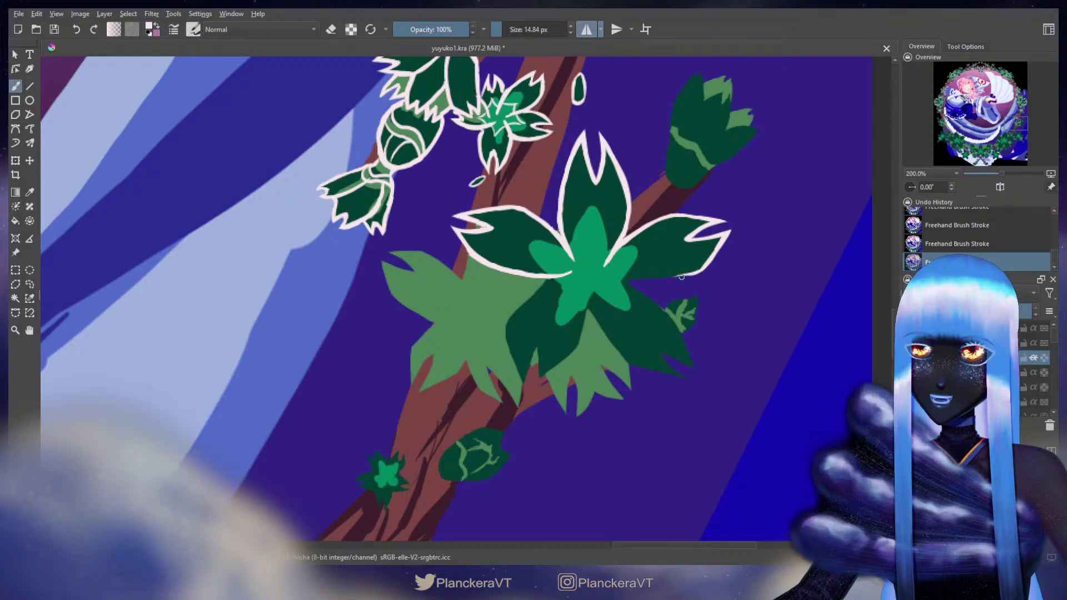
mouse_move(684, 276)
left_mouse_down()
mouse_move(610, 277)
mouse_move(661, 277)
left_mouse_up()
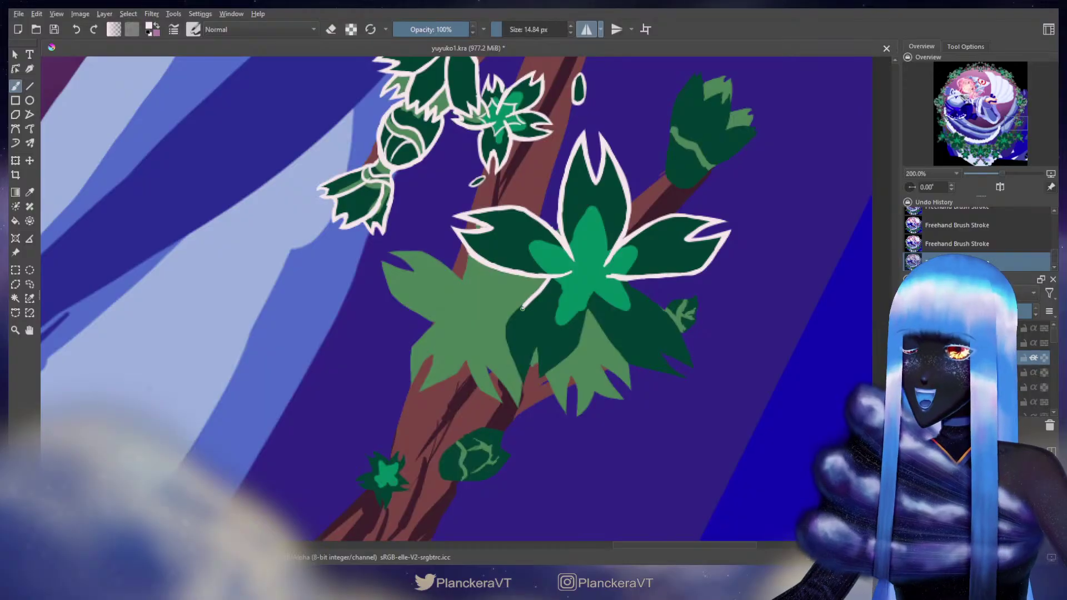
Step: Outline the large blossom's lower-left petal along its left edge, tip notch and right edge up to the centre
left_click_drag(521, 309, 507, 349)
key("ctrl+z")
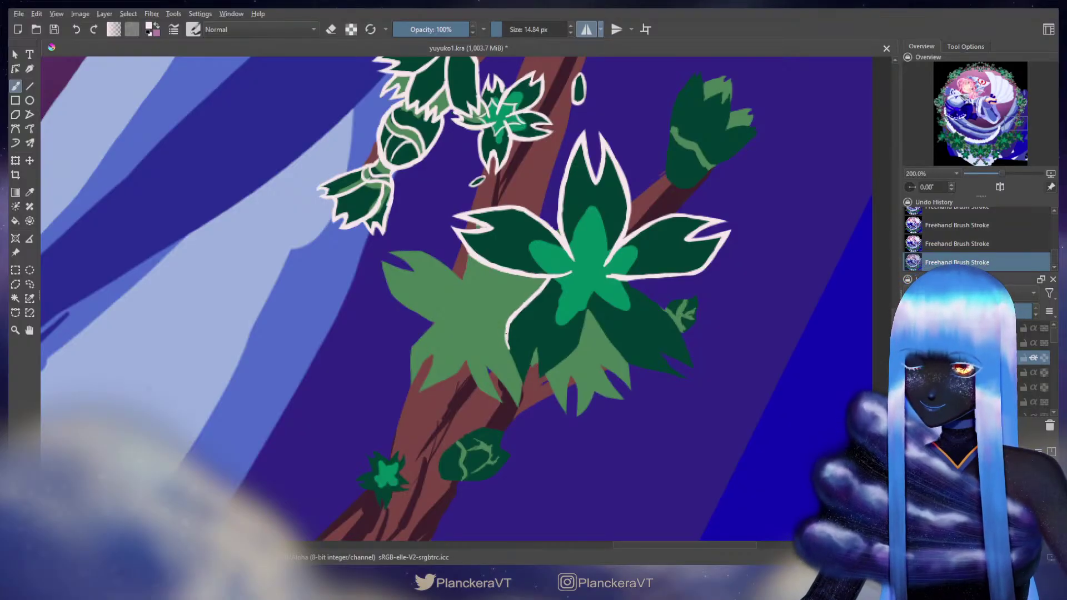
left_click_drag(507, 341, 520, 375)
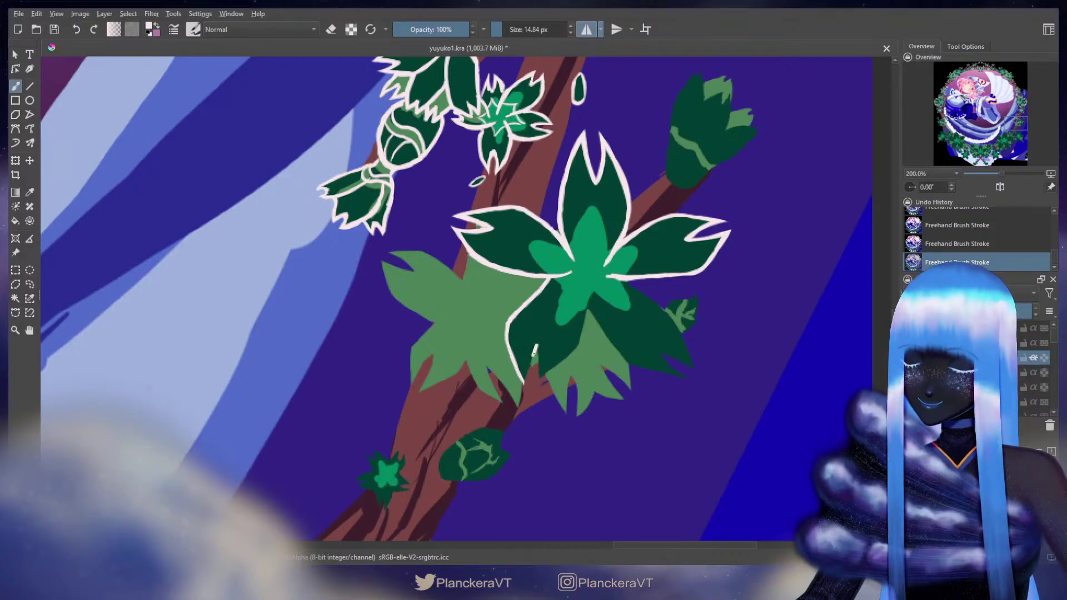
mouse_move(534, 345)
left_mouse_down()
mouse_move(522, 381)
mouse_move(537, 345)
mouse_move(541, 380)
mouse_move(539, 368)
mouse_move(524, 376)
mouse_move(518, 407)
left_mouse_up()
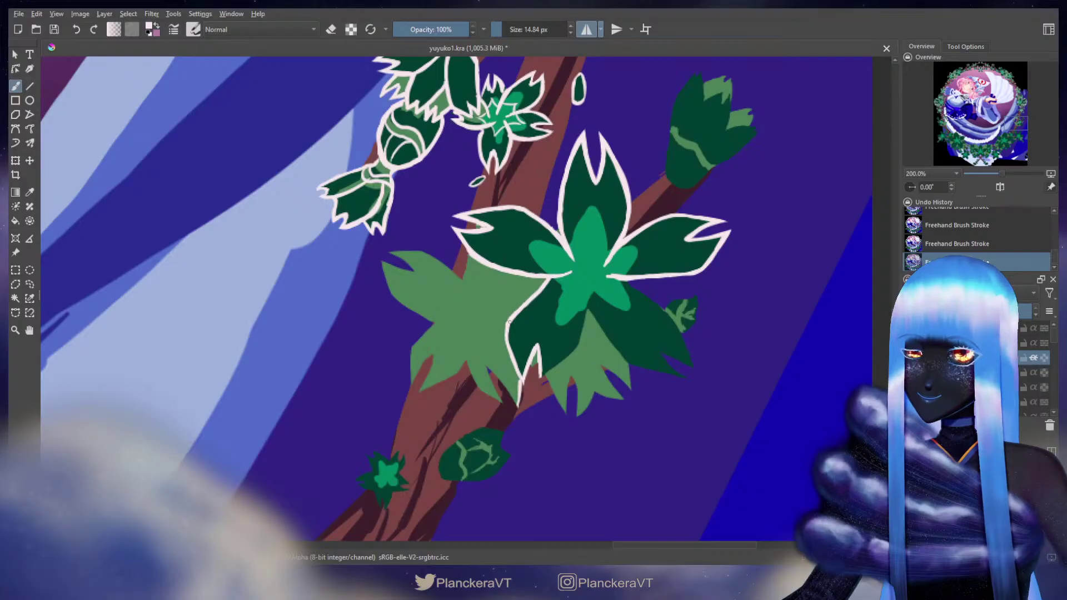
left_click_drag(590, 286, 577, 345)
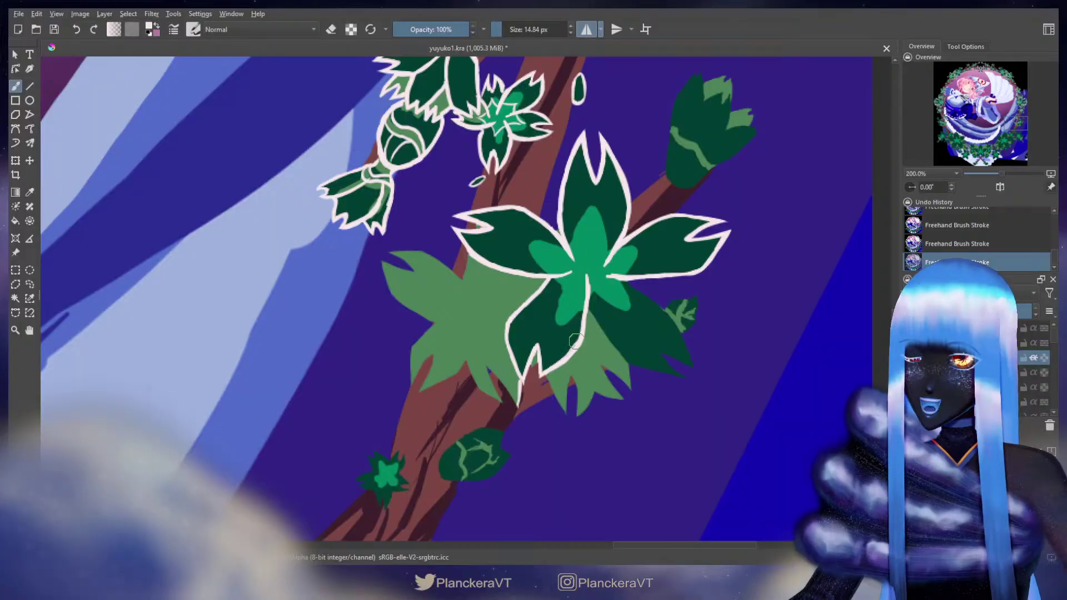
Step: Outline the large blossom's lower-right petal along both edges and around its tip notch, reducing the brush to 11.91 px for the tip
key("e")
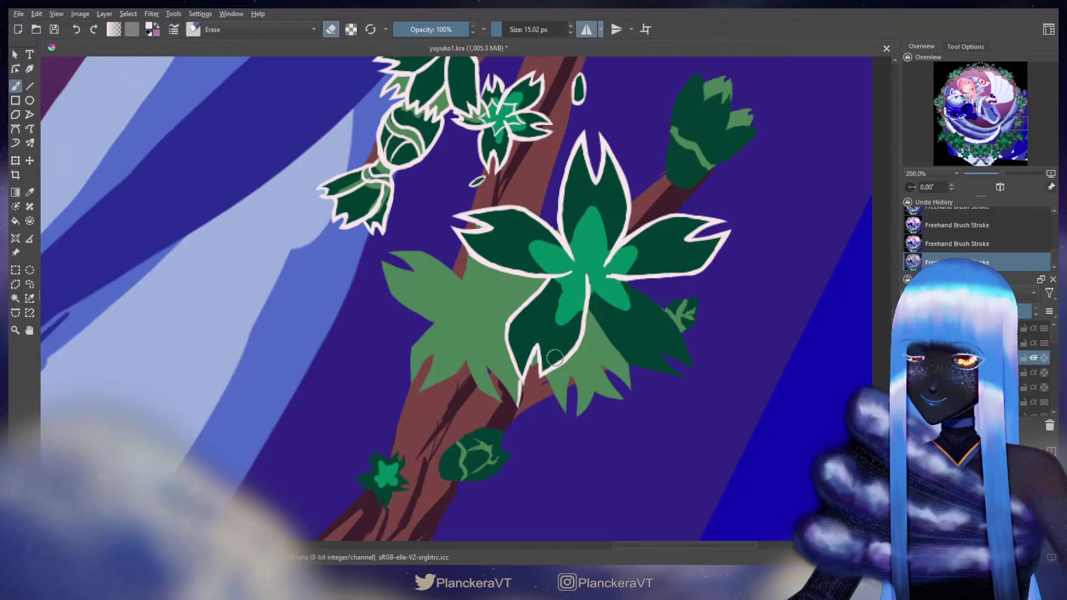
key("e")
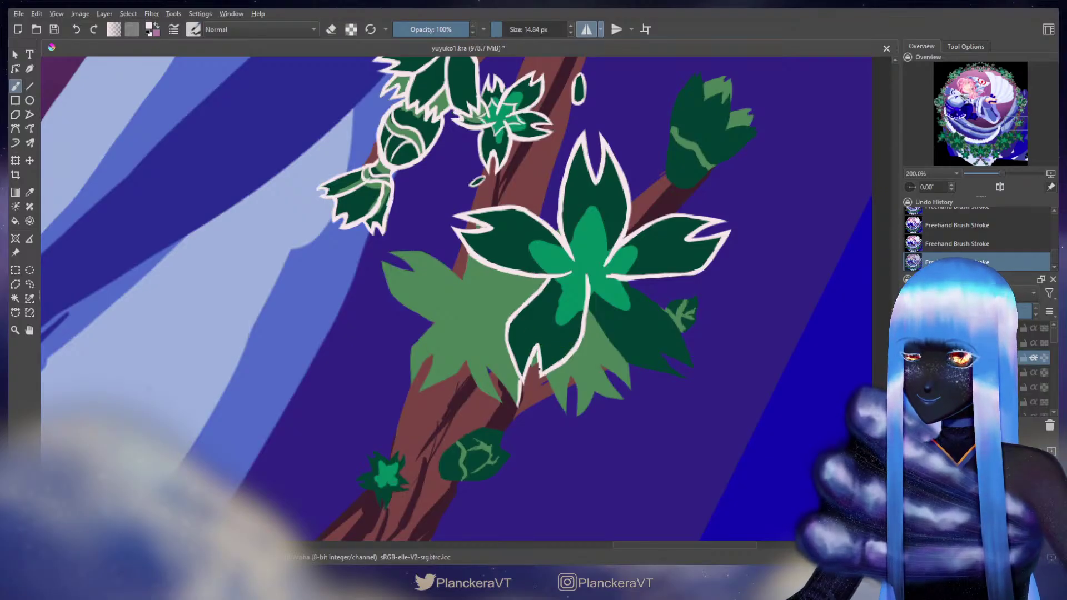
mouse_move(589, 293)
left_mouse_down()
mouse_move(585, 342)
mouse_move(547, 344)
mouse_move(539, 333)
mouse_move(563, 366)
mouse_move(599, 285)
mouse_move(621, 299)
mouse_move(601, 340)
mouse_move(675, 157)
mouse_move(601, 342)
mouse_move(463, 291)
mouse_move(350, 295)
mouse_move(658, 124)
mouse_move(531, 294)
mouse_move(538, 329)
mouse_move(696, 159)
mouse_move(636, 194)
mouse_move(531, 309)
mouse_move(680, 209)
mouse_move(709, 168)
mouse_move(590, 278)
mouse_move(719, 258)
mouse_move(792, 215)
mouse_move(608, 280)
mouse_move(533, 406)
mouse_move(516, 344)
mouse_move(598, 315)
mouse_move(534, 342)
mouse_move(683, 127)
mouse_move(623, 258)
mouse_move(642, 169)
mouse_move(459, 440)
mouse_move(658, 195)
mouse_move(588, 320)
mouse_move(510, 345)
left_mouse_up()
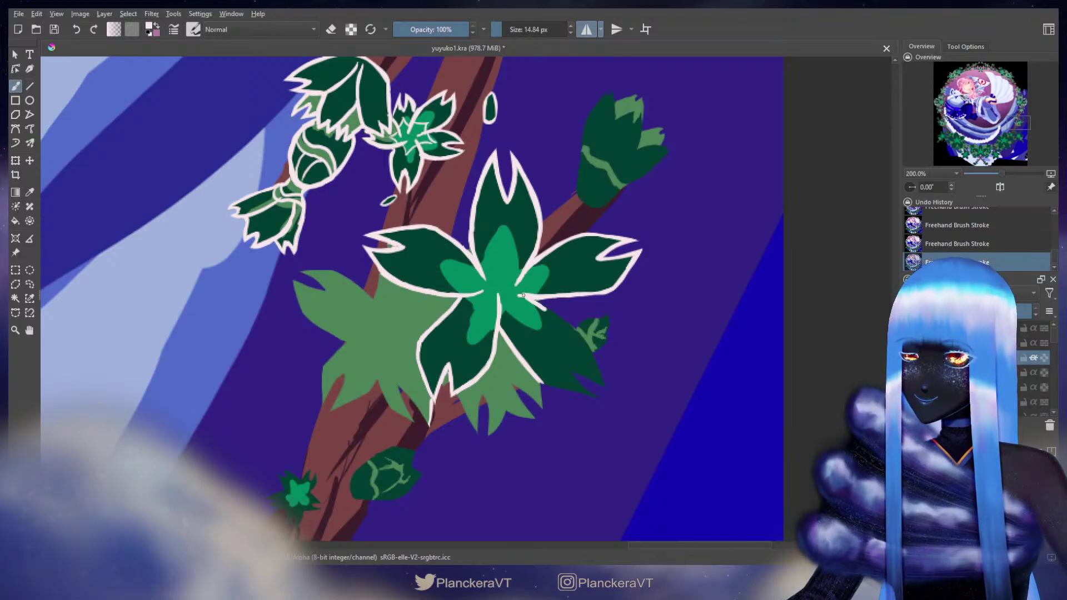
mouse_move(523, 295)
left_mouse_down()
mouse_move(575, 327)
mouse_move(544, 306)
mouse_move(587, 367)
left_mouse_up()
key("ctrl+z")
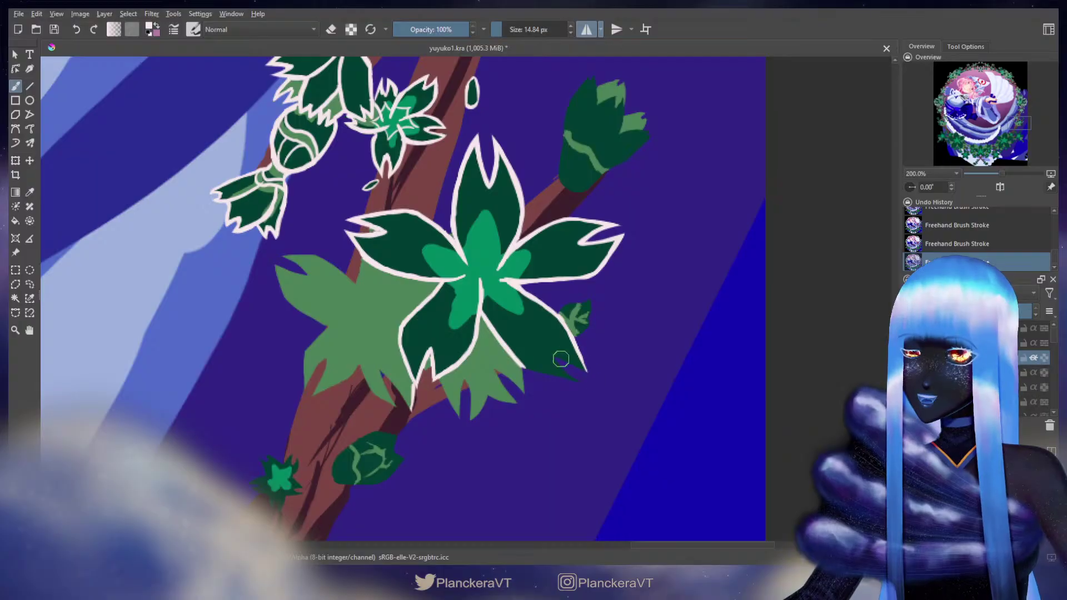
mouse_move(563, 361)
left_mouse_down()
mouse_move(585, 369)
mouse_move(563, 360)
left_mouse_up()
key("bracketleft")
key("ctrl+z")
key("bracketleft")
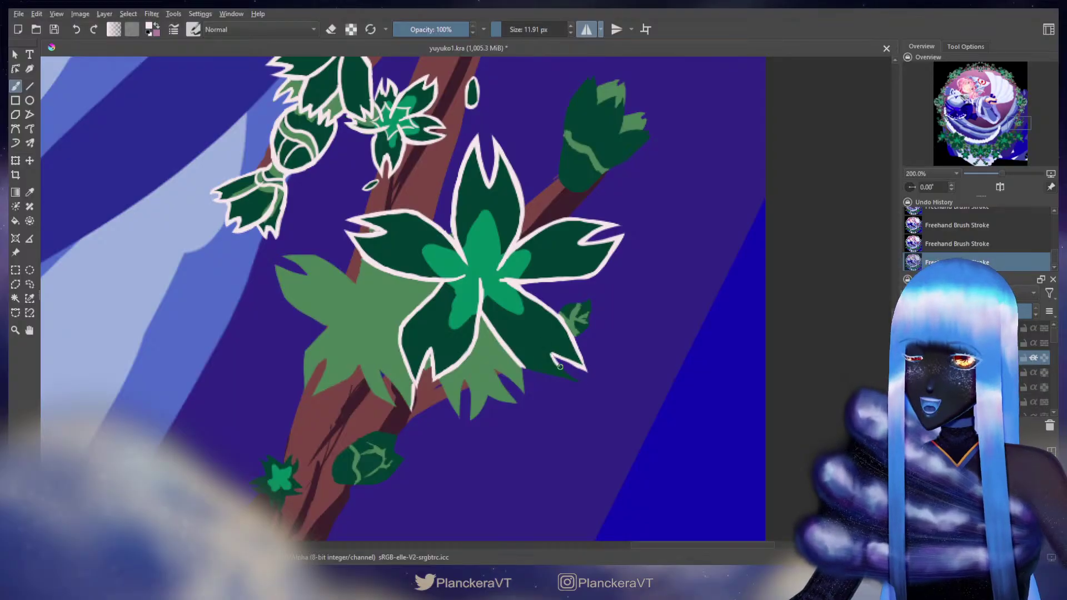
left_click_drag(560, 367, 582, 381)
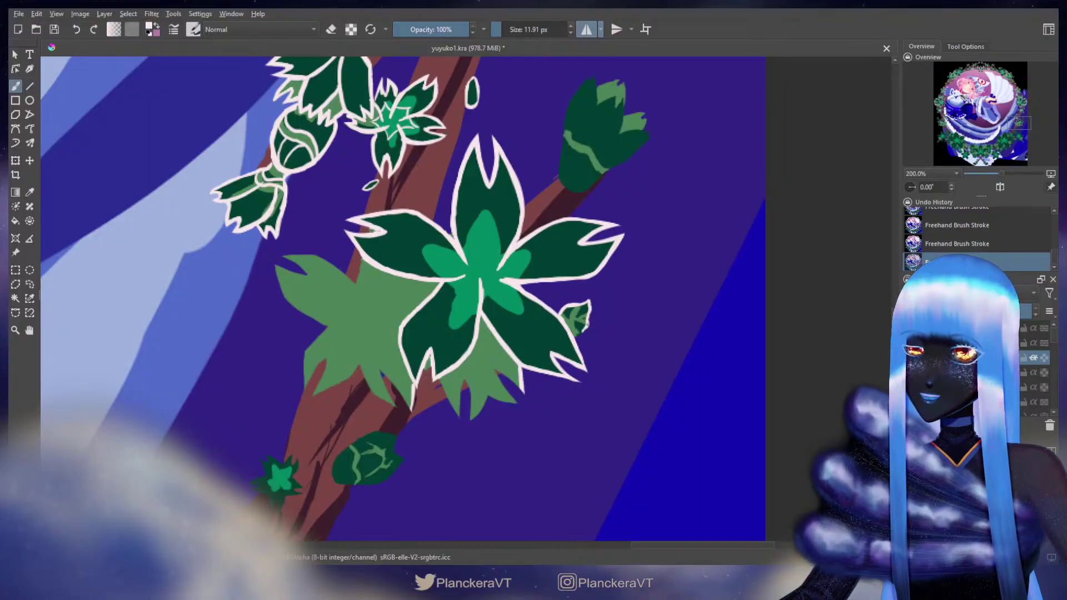
Step: Outline the small bud beside the large blossom's lower-right petal and trace its inner fold lines, redrawing unclean strokes
left_click_drag(584, 321, 576, 335)
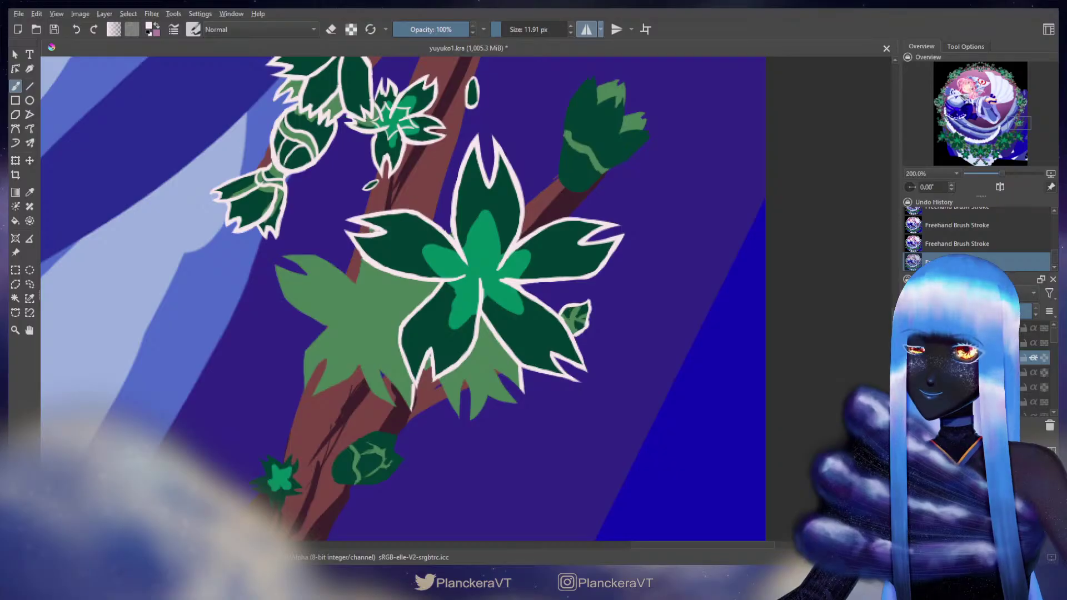
left_click_drag(563, 312, 579, 332)
key("ctrl+z")
key("ctrl+z")
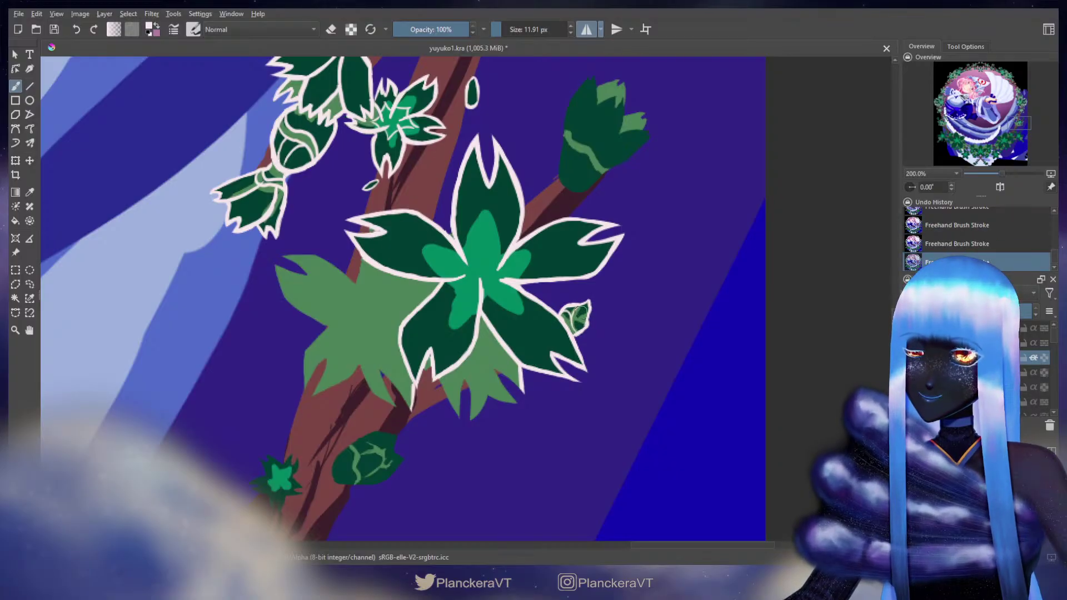
key("ctrl+z")
left_click_drag(587, 312, 574, 320)
key("ctrl+z")
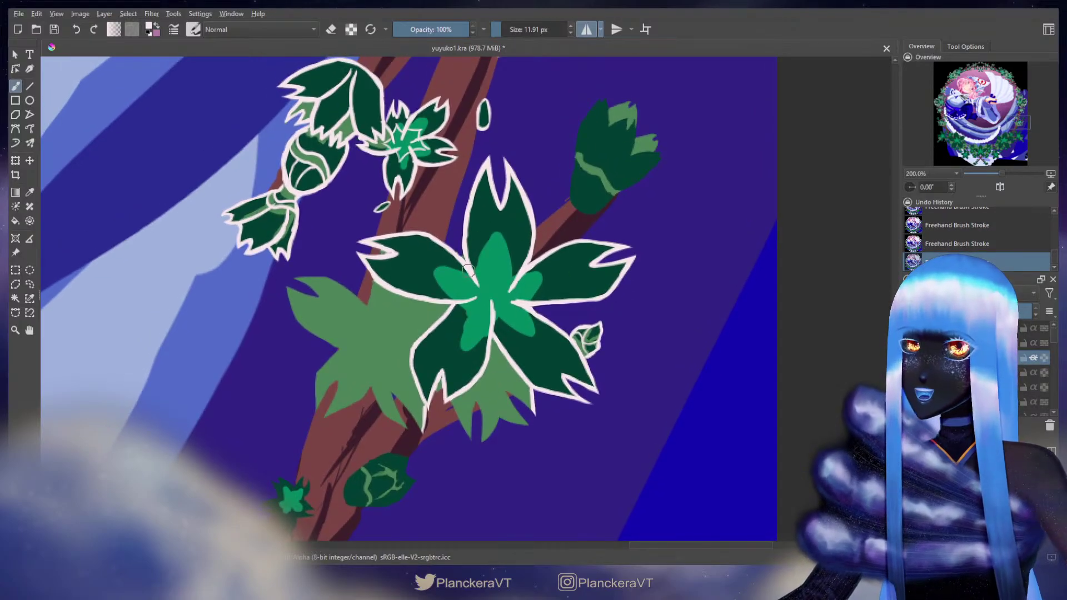
Step: Draw a pale five-pointed star inside the large blossom's bright green centre with a 13.33 px brush
key("ctrl+z")
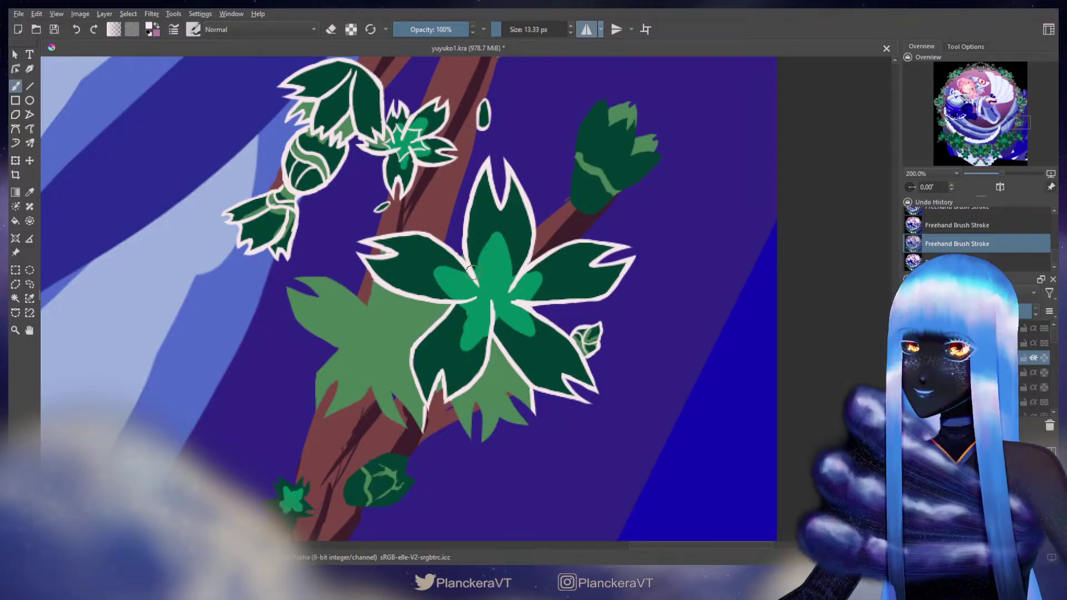
left_click_drag(478, 272, 494, 232)
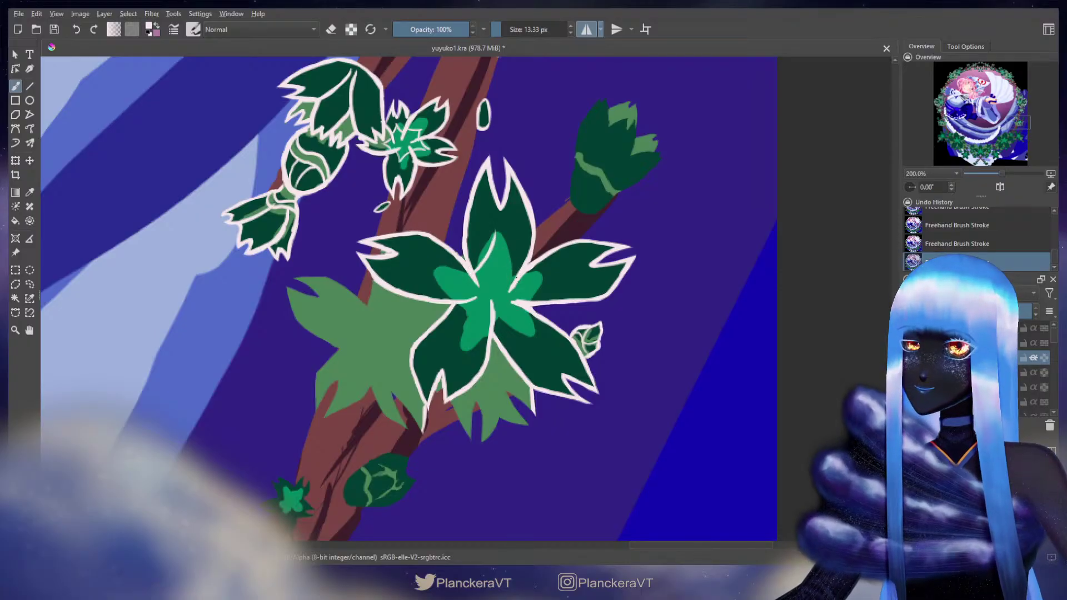
key("e")
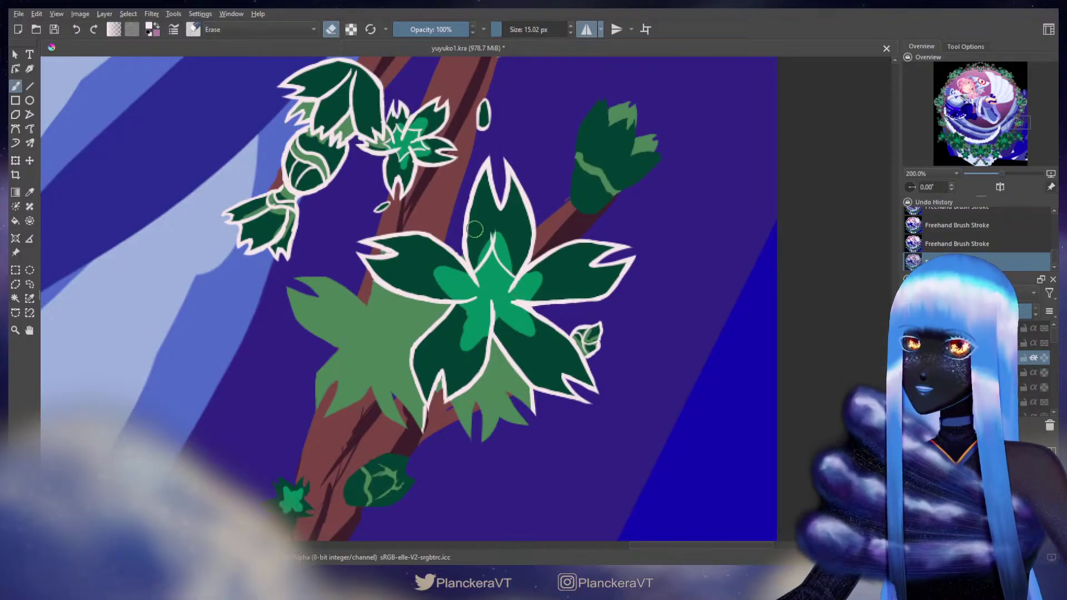
key("bracketright")
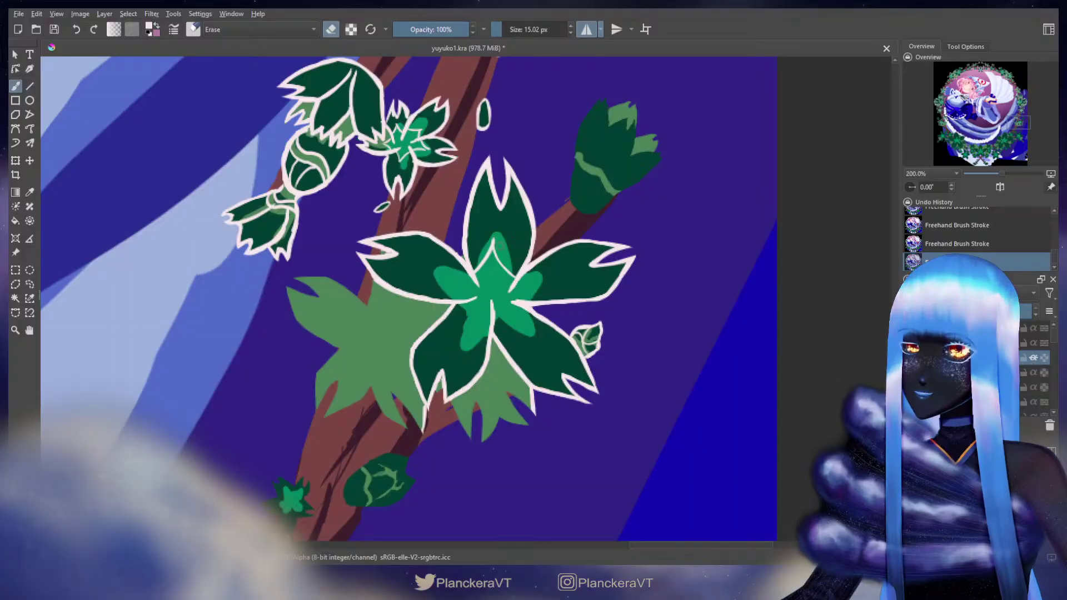
key("e")
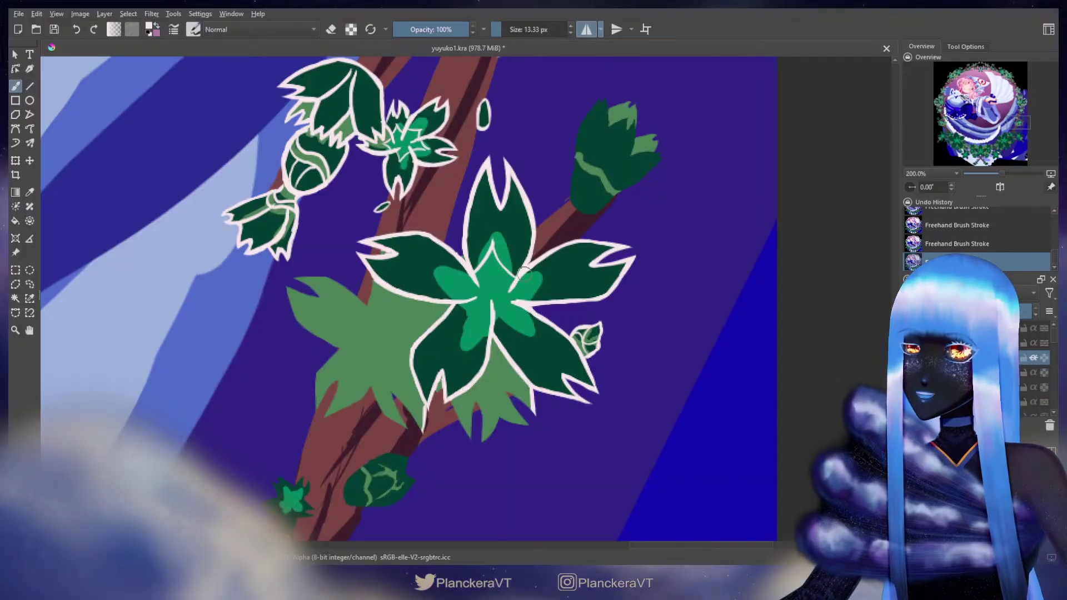
key("ctrl+z")
key("ctrl+shift+z")
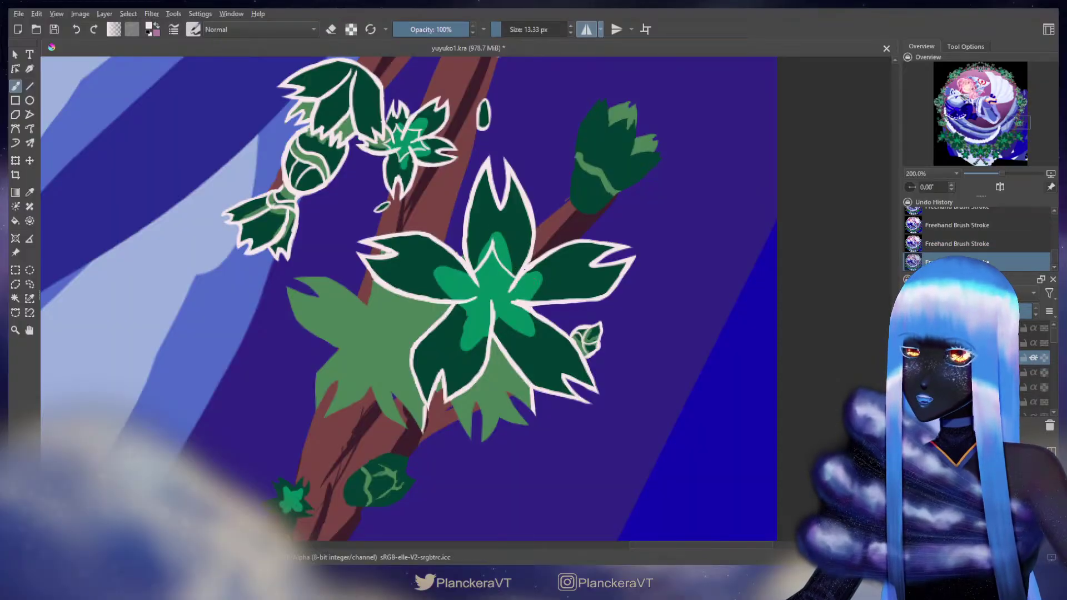
key("ctrl+z")
key("ctrl+shift+z")
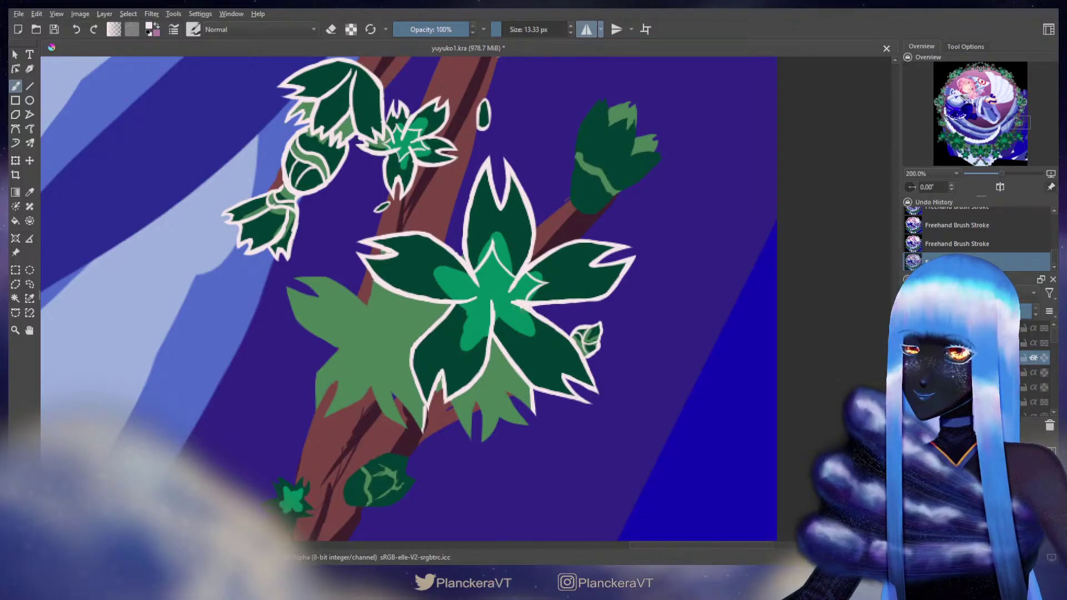
mouse_move(503, 325)
left_mouse_down()
mouse_move(525, 305)
mouse_move(526, 338)
left_mouse_up()
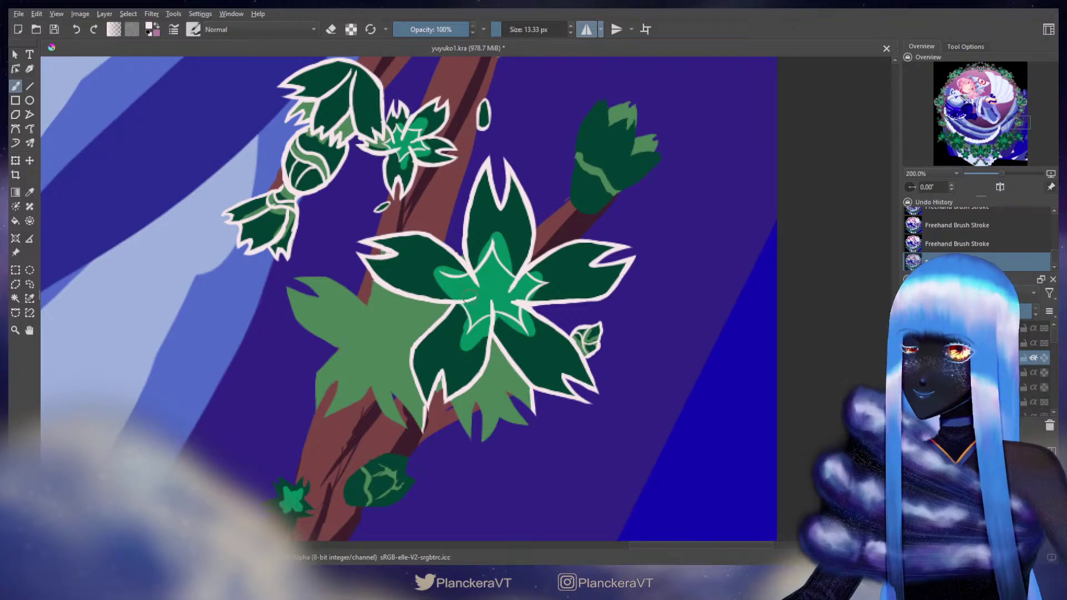
left_click(438, 271)
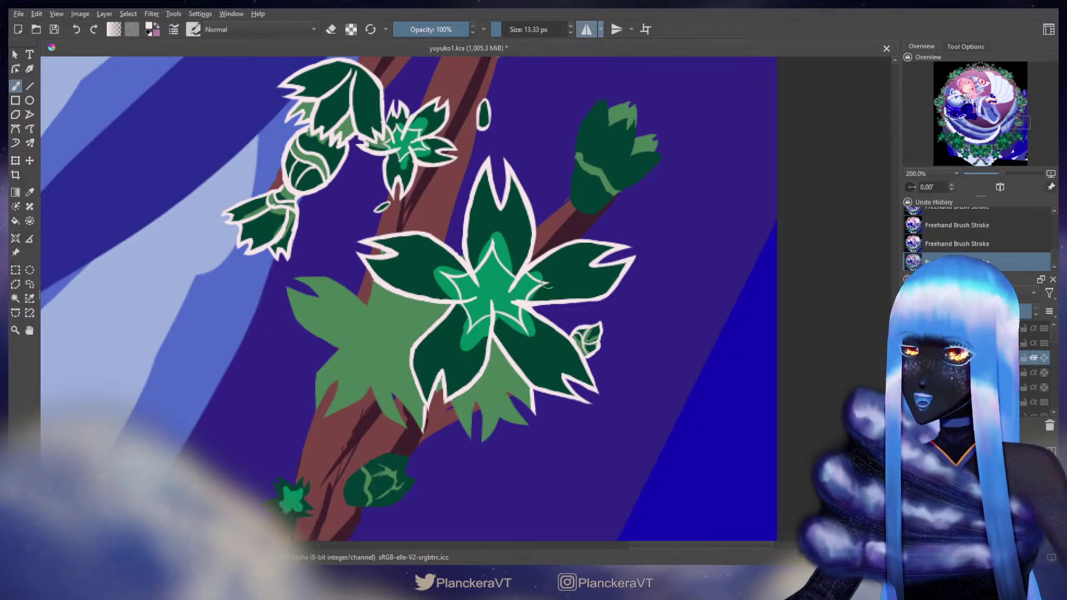
Step: Outline the sides and rounded base of the bud on the branch above the large blossom
left_click_drag(599, 162, 547, 257)
mouse_move(547, 196)
left_mouse_down()
mouse_move(532, 213)
mouse_move(546, 194)
mouse_move(525, 228)
mouse_move(519, 300)
mouse_move(518, 285)
mouse_move(523, 303)
mouse_move(541, 308)
mouse_move(602, 261)
left_mouse_up()
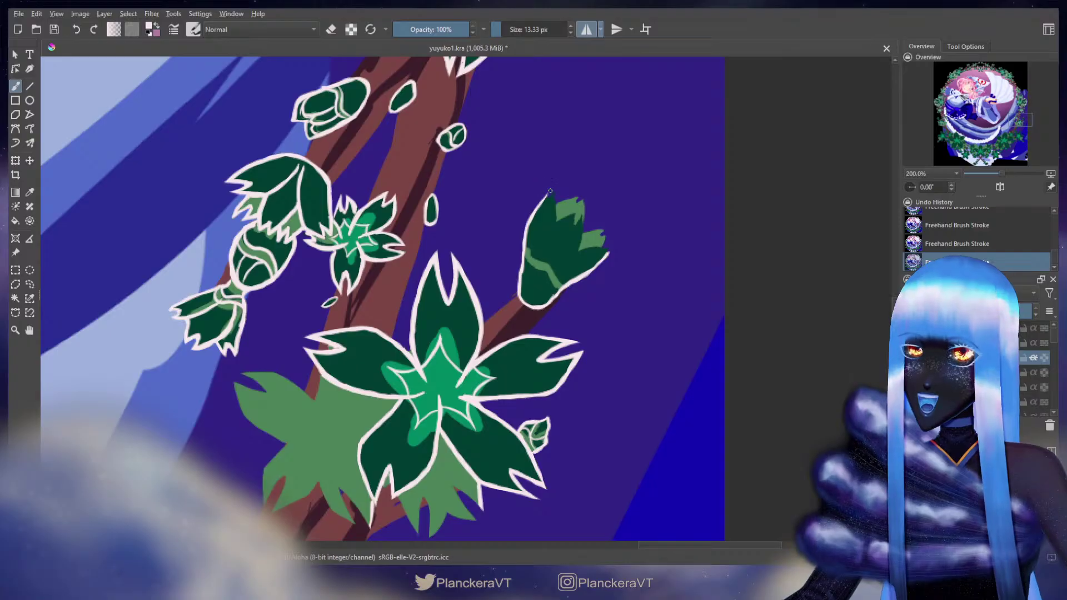
mouse_move(536, 212)
left_mouse_down()
mouse_move(525, 232)
mouse_move(547, 194)
left_mouse_up()
key("ctrl+z")
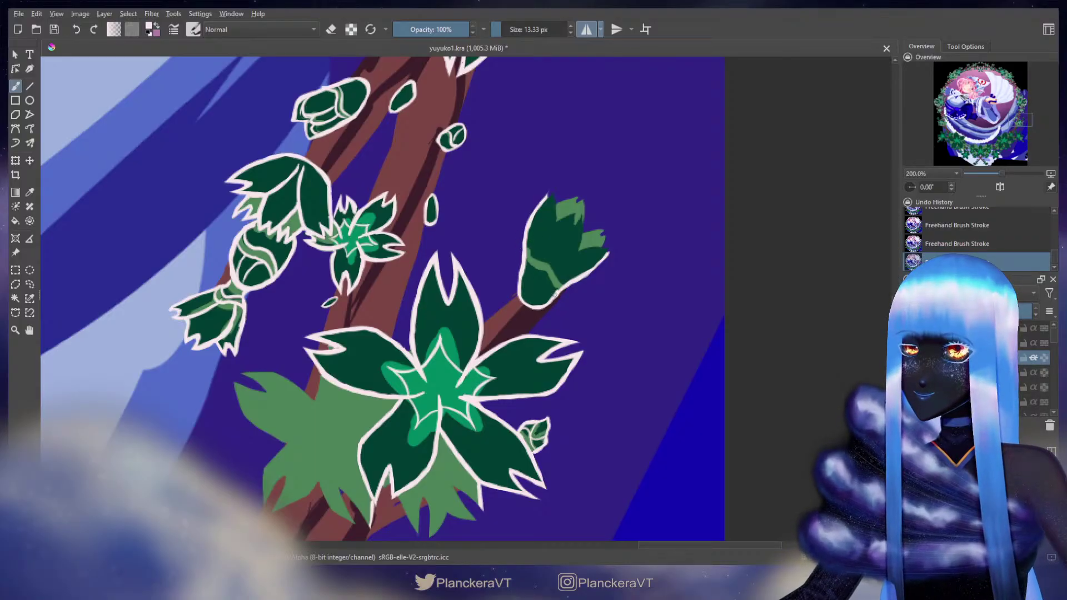
Step: Trace the edges of the light green band across that branch bud, redrawing the strokes until they follow the band
key("ctrl+z")
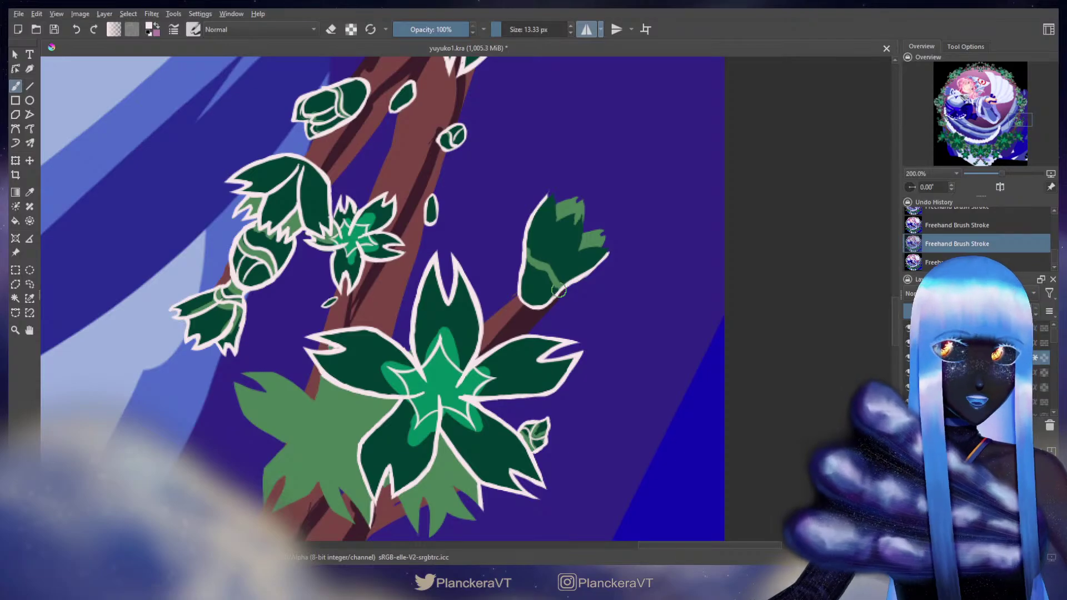
left_click_drag(556, 293, 563, 287)
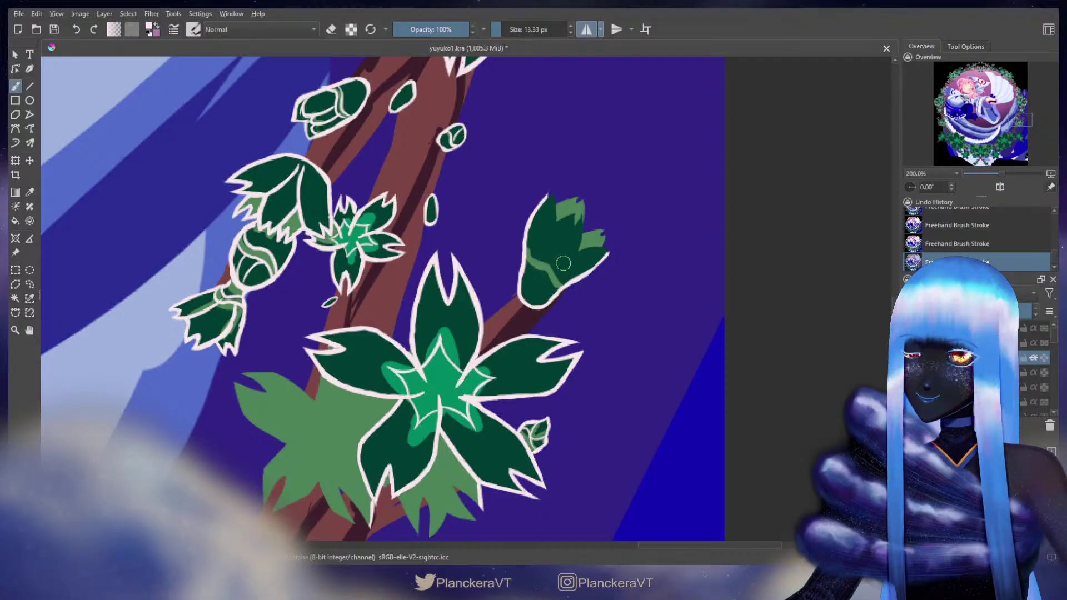
key("ctrl+z")
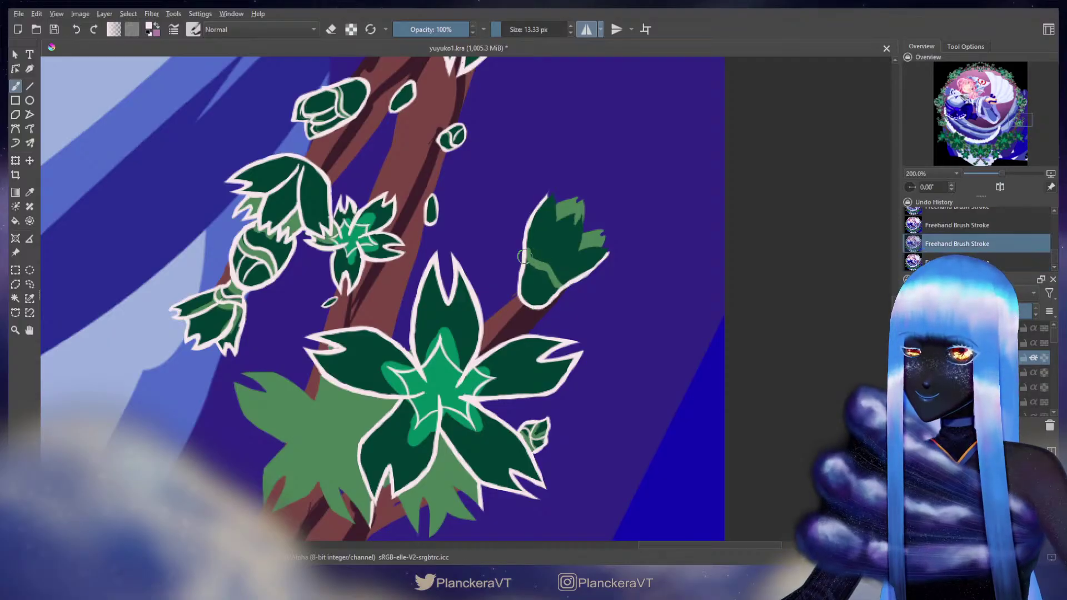
left_click_drag(527, 252, 572, 278)
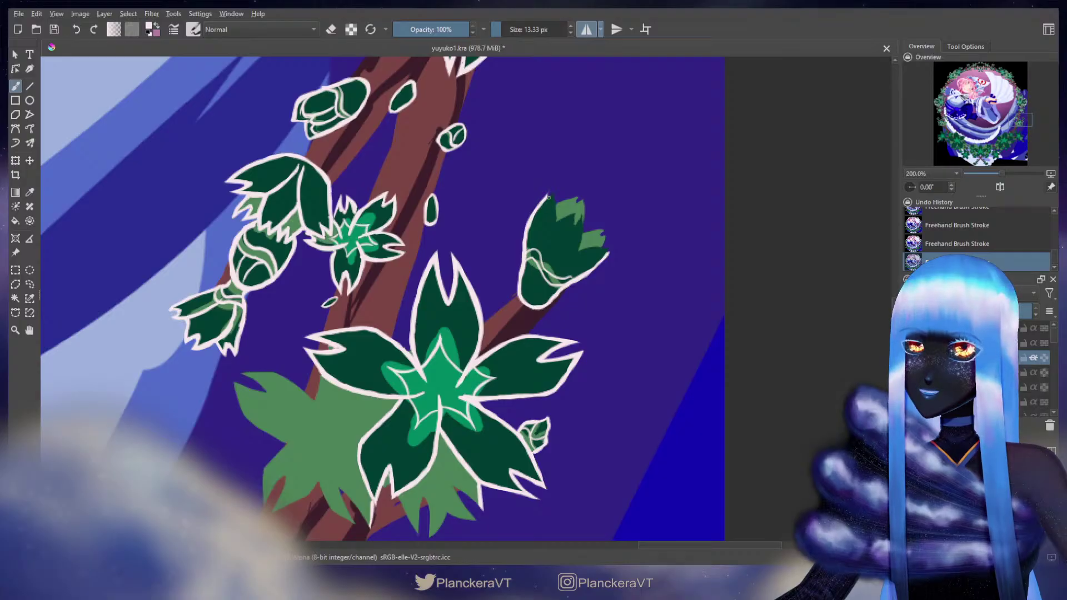
Step: Outline the branch bud's front petals and the light green petals behind them, reducing the brush to 11.51 px for the finer tips
left_click_drag(552, 194, 555, 227)
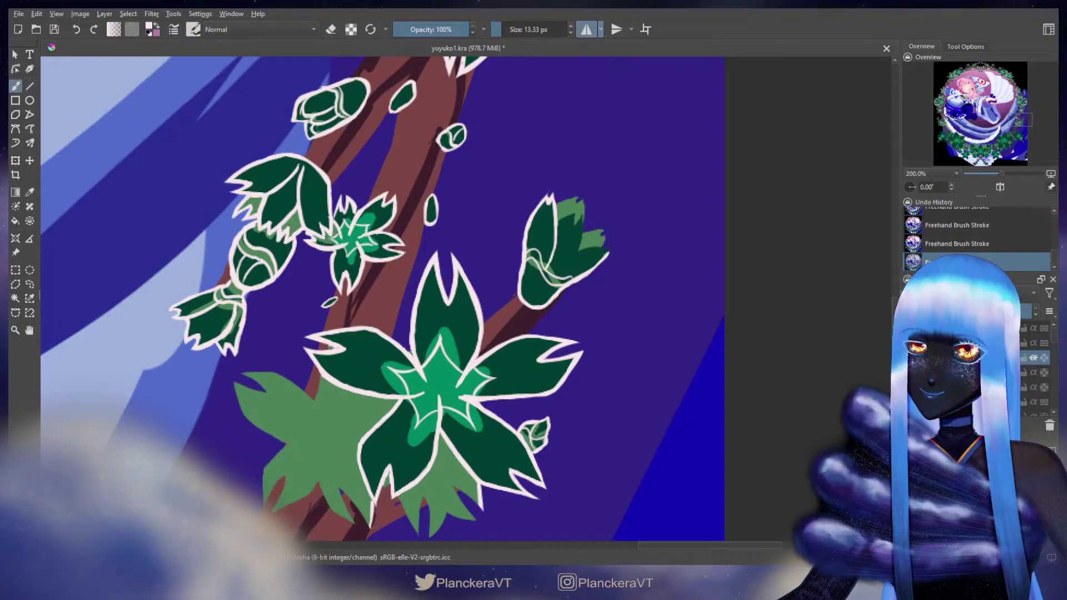
mouse_move(607, 254)
left_mouse_down()
mouse_move(585, 249)
mouse_move(569, 263)
mouse_move(598, 249)
mouse_move(551, 270)
left_mouse_up()
key("ctrl+z")
key("[")
key("ctrl+z")
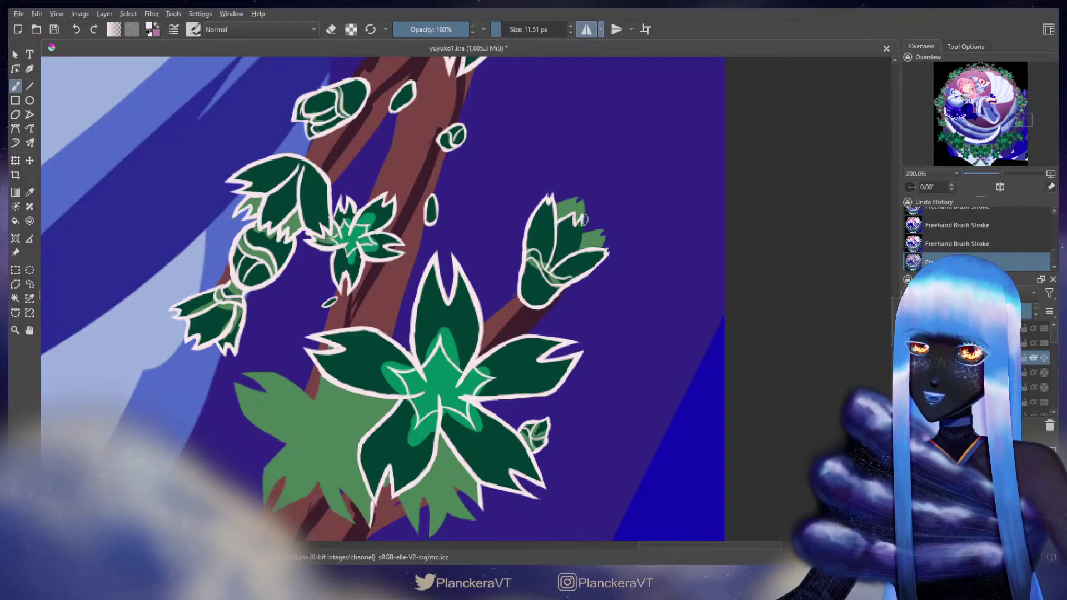
left_click_drag(582, 219, 580, 241)
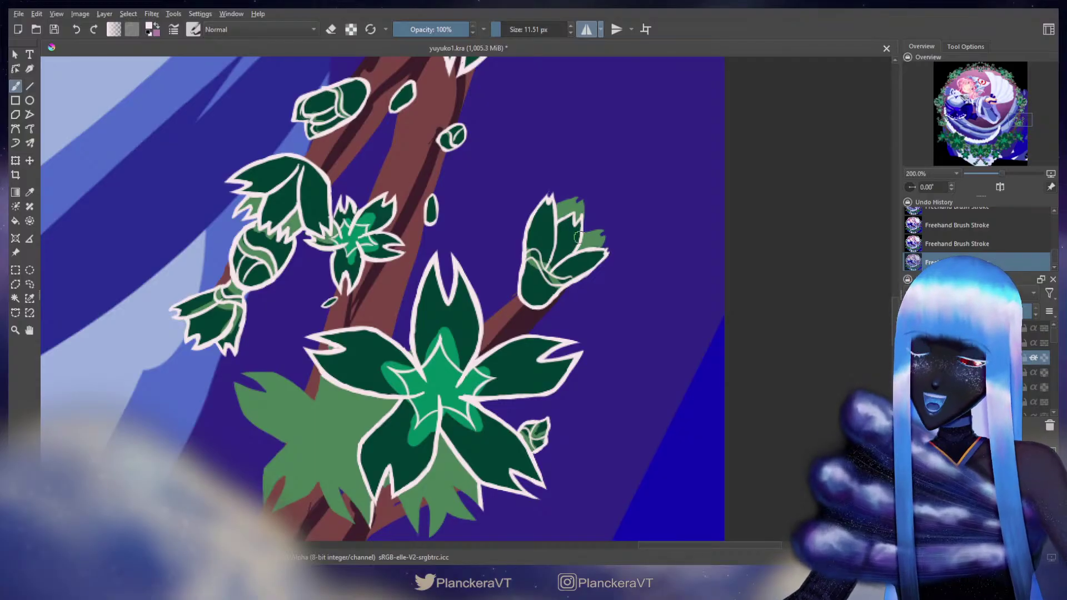
mouse_move(557, 204)
left_mouse_down()
mouse_move(578, 199)
mouse_move(583, 209)
left_mouse_up()
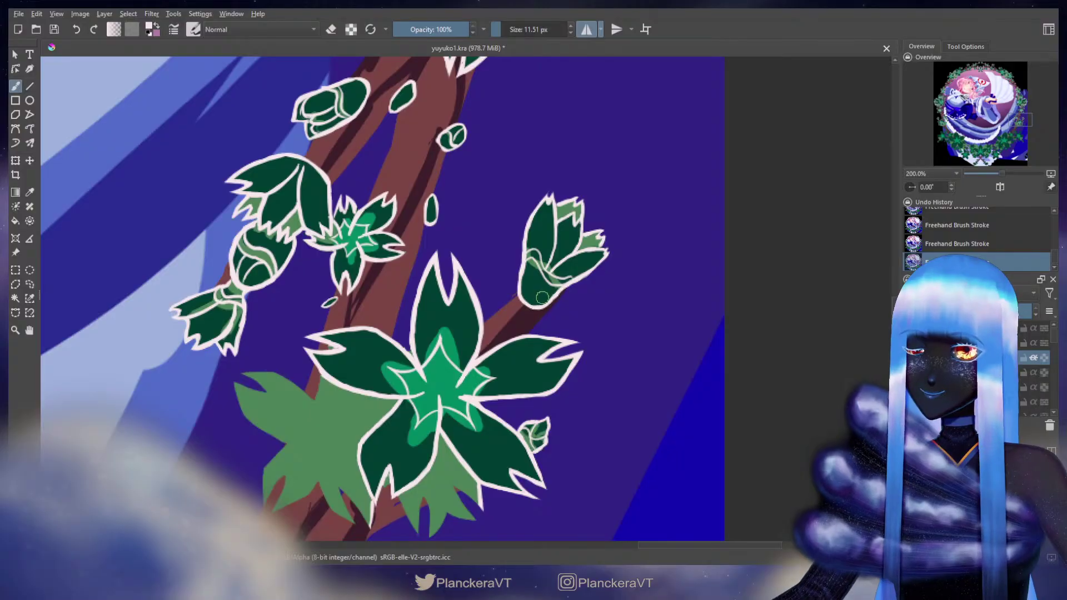
Step: Outline the lower edge of the left petal on the light green blossom behind the large one, extending it inward toward the centre
left_click_drag(495, 321, 710, 184)
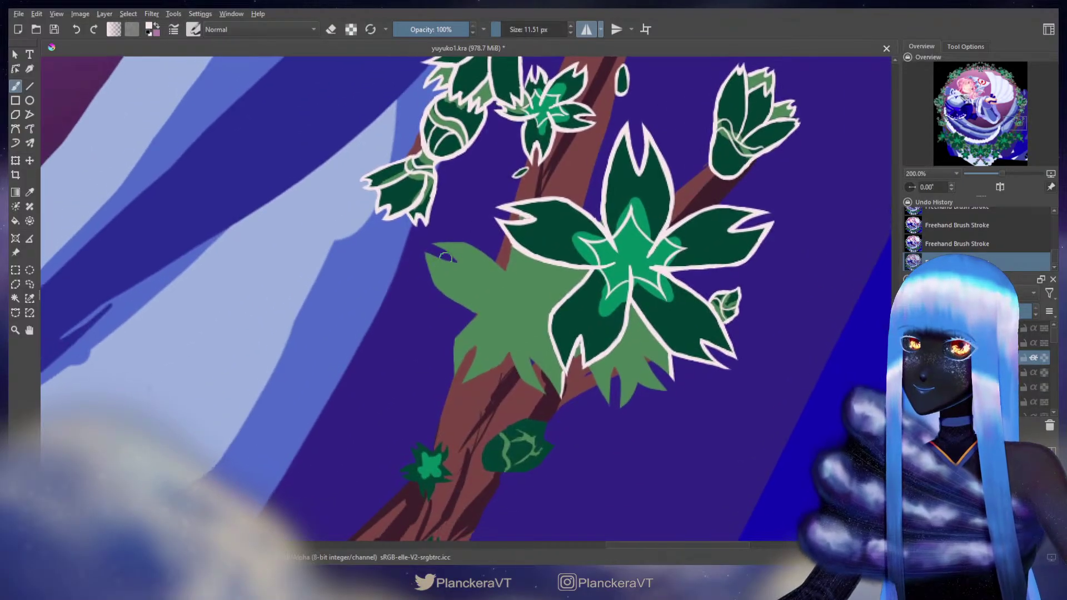
left_click_drag(426, 254, 455, 301)
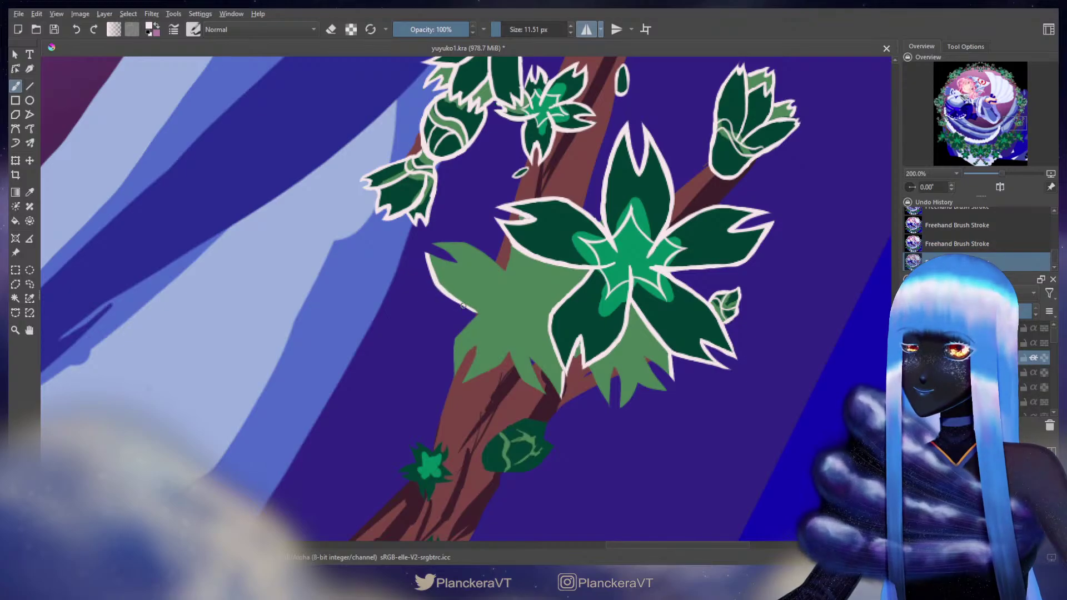
left_click_drag(463, 305, 547, 323)
key("ctrl+z")
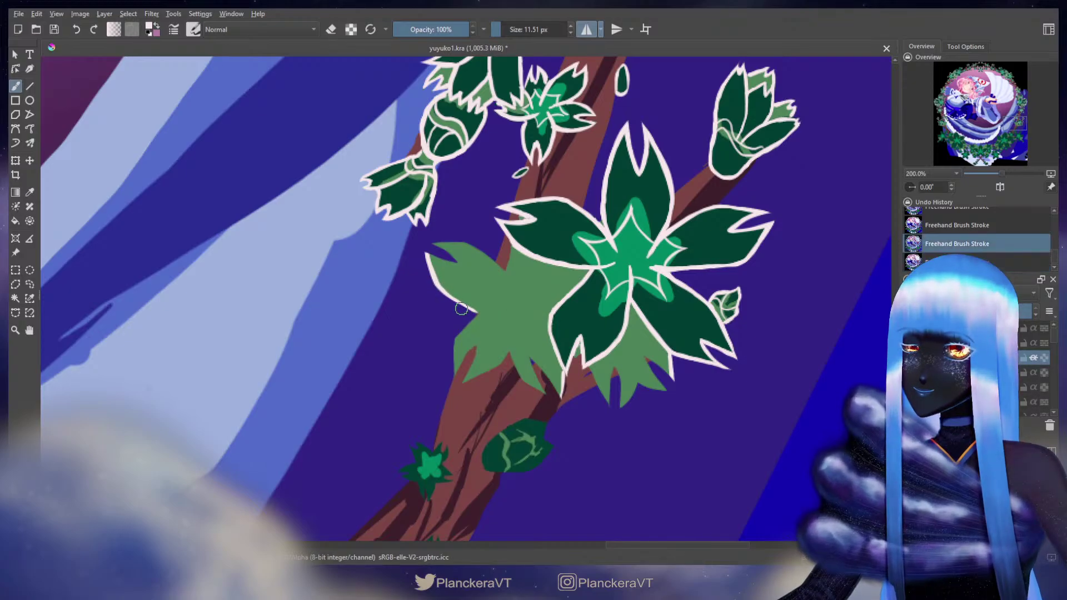
left_click_drag(464, 306, 523, 318)
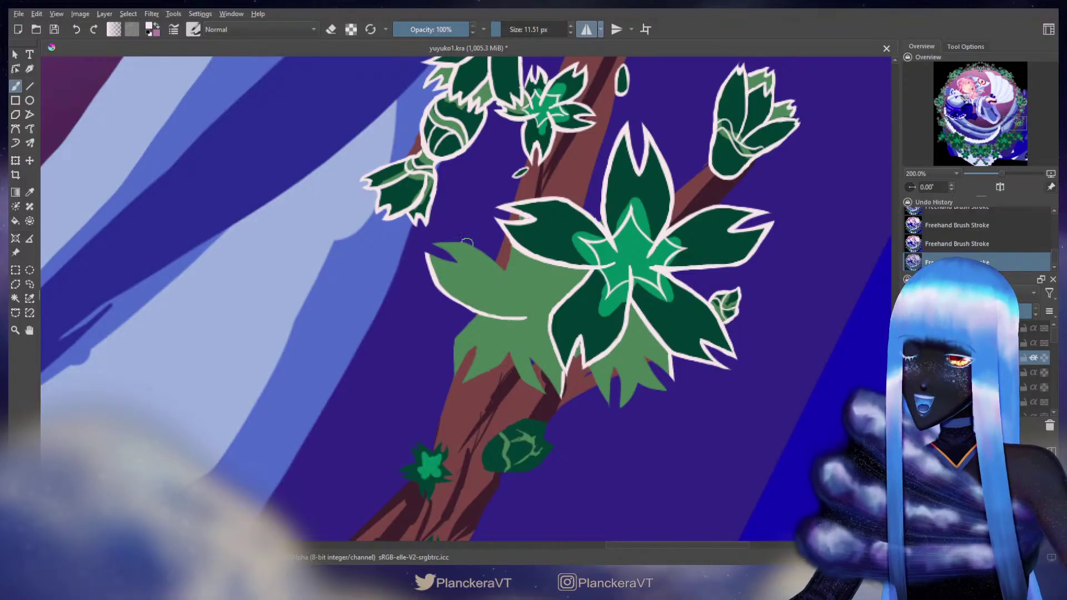
Step: Outline the light green blossom's left petal around its tip notch and along its upper edge, redrawing the inner end
mouse_move(425, 253)
left_mouse_down()
mouse_move(458, 265)
mouse_move(440, 246)
mouse_move(461, 264)
left_mouse_up()
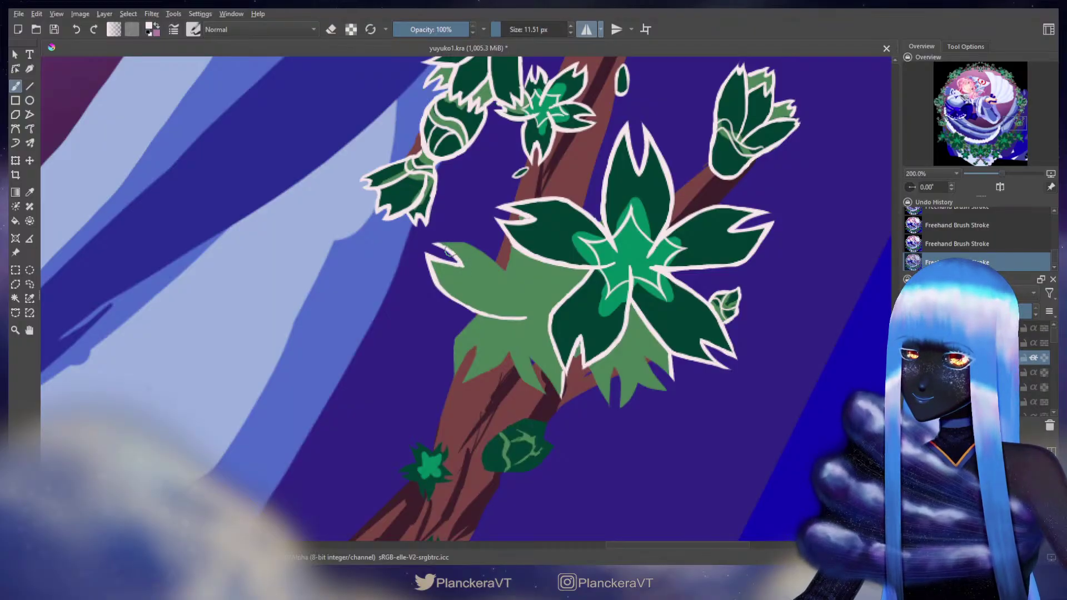
mouse_move(435, 243)
left_mouse_down()
mouse_move(475, 248)
mouse_move(519, 293)
left_mouse_up()
key("ctrl+z")
key("ctrl+z")
key("ctrl+z")
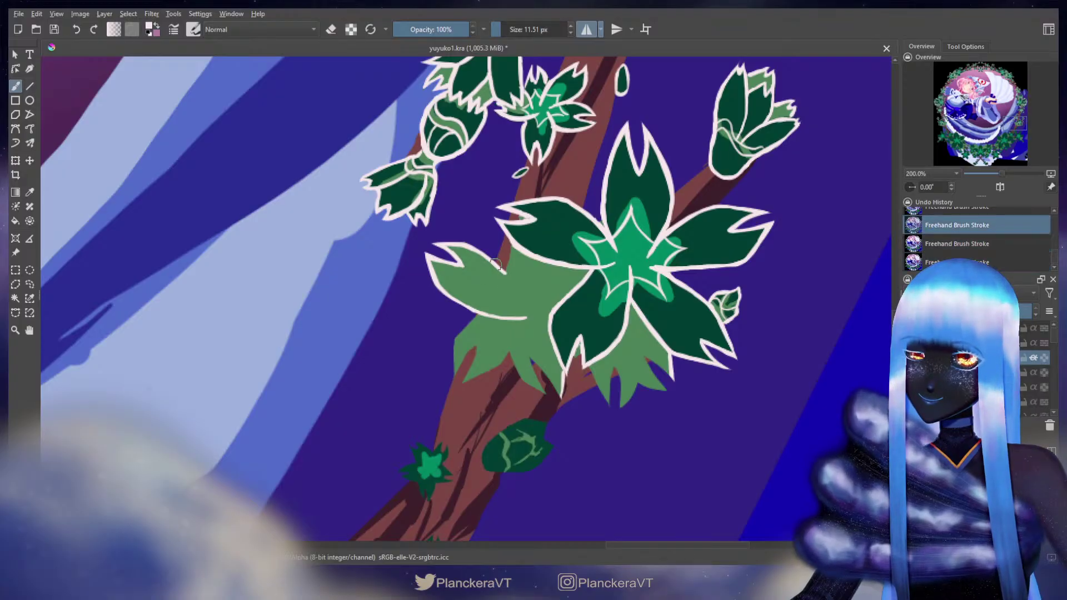
left_click_drag(492, 261, 519, 295)
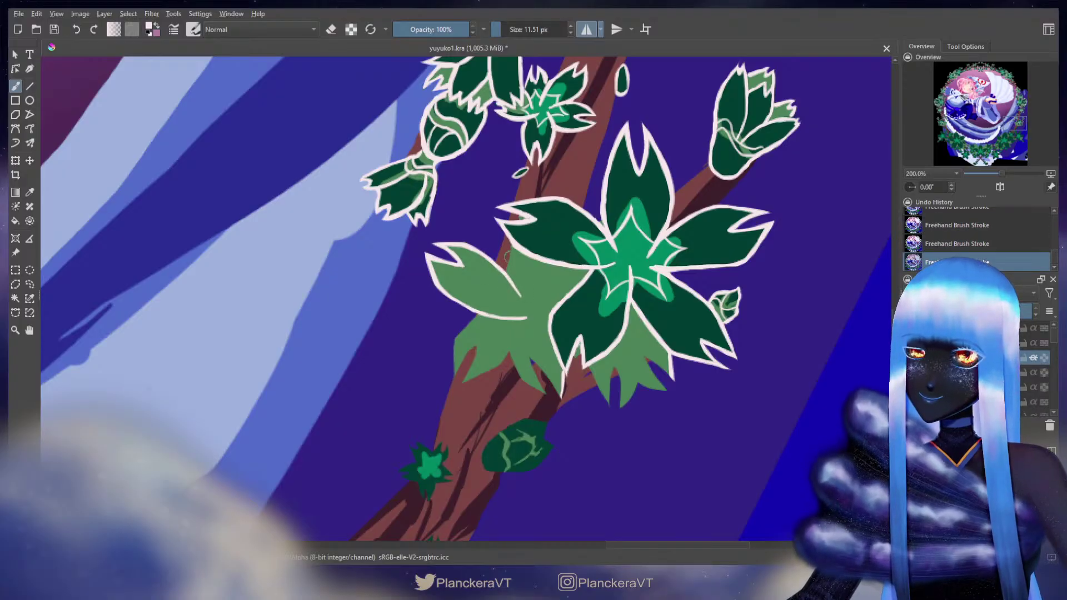
Step: Outline the light green blossom's upper petal edge and its lower-left petal around the tip notch, redrawing the petal's lower edge
left_click_drag(511, 250, 509, 270)
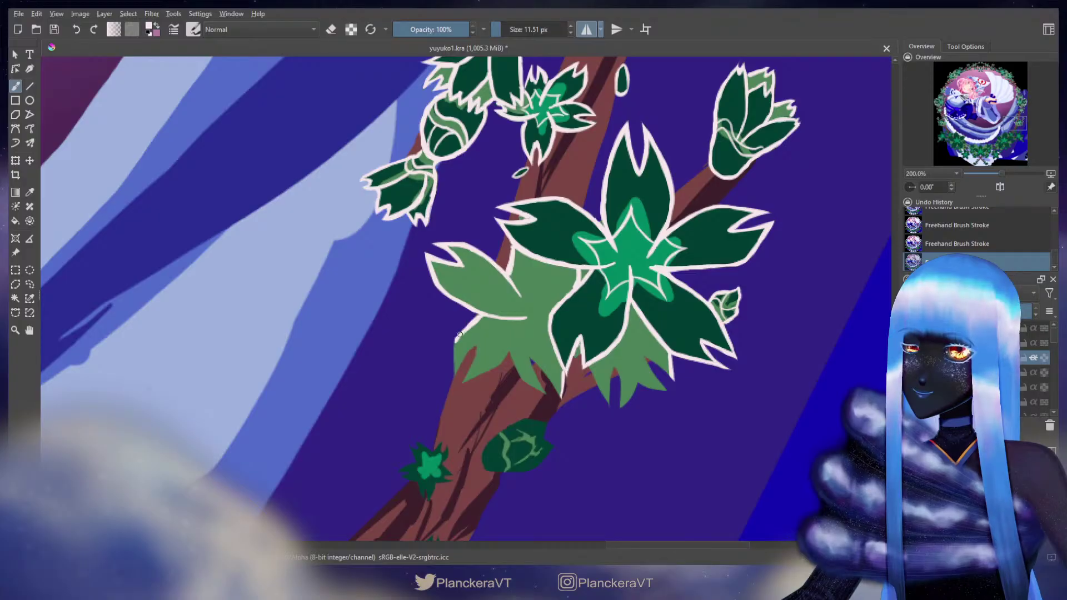
left_click_drag(456, 337, 454, 375)
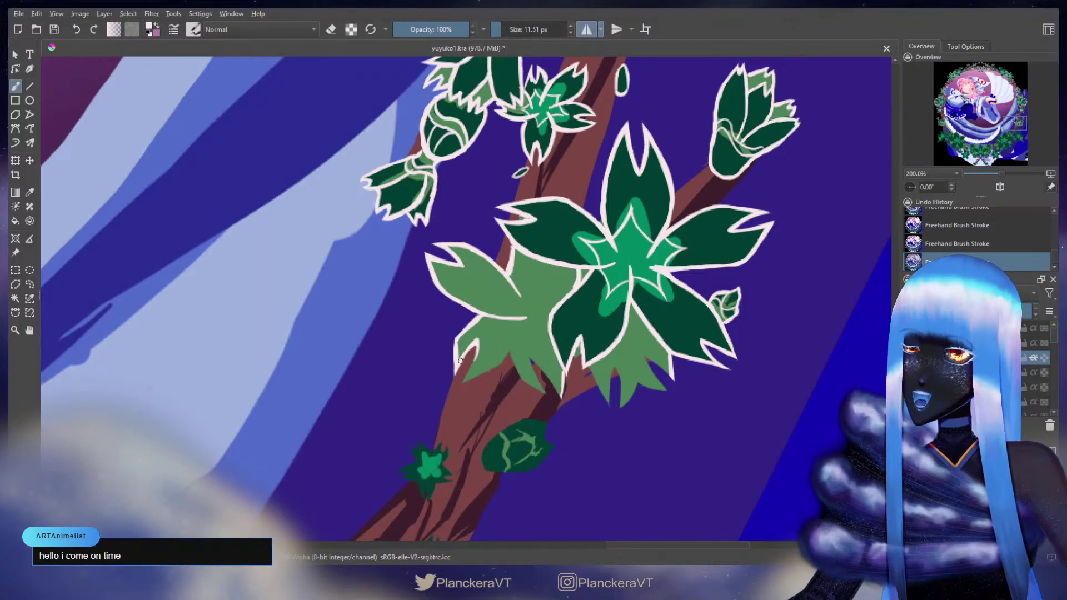
left_click_drag(532, 342, 577, 300)
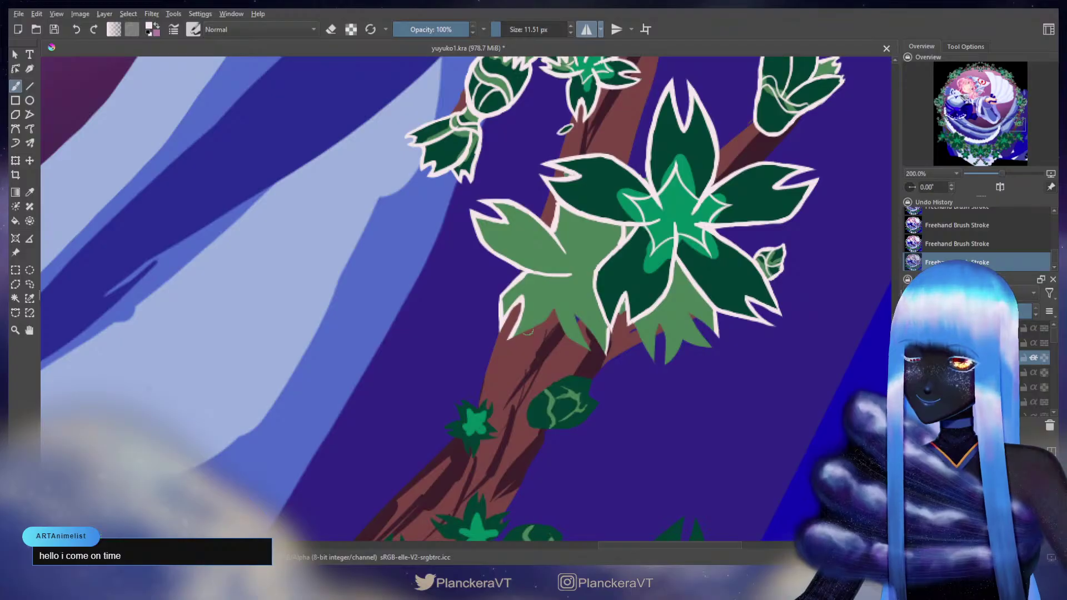
left_click_drag(510, 337, 535, 327)
key("ctrl+z")
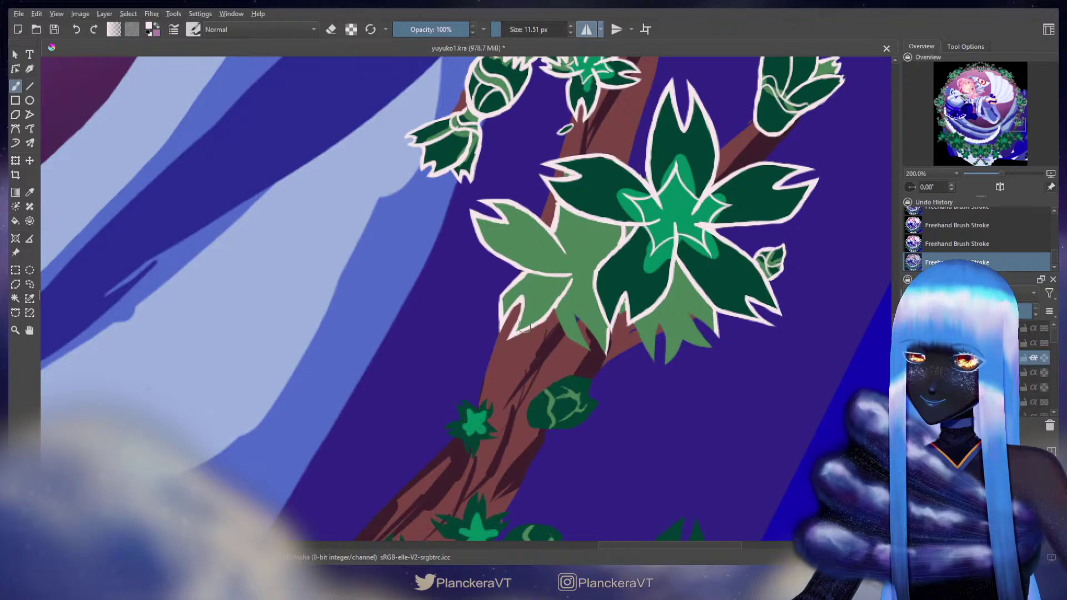
Step: Outline the light green blossom's bottom petal around its tip notch, redrawing strokes, and start the edge of the light green petals to its right
mouse_move(556, 305)
left_mouse_down()
mouse_move(567, 338)
mouse_move(593, 353)
left_mouse_up()
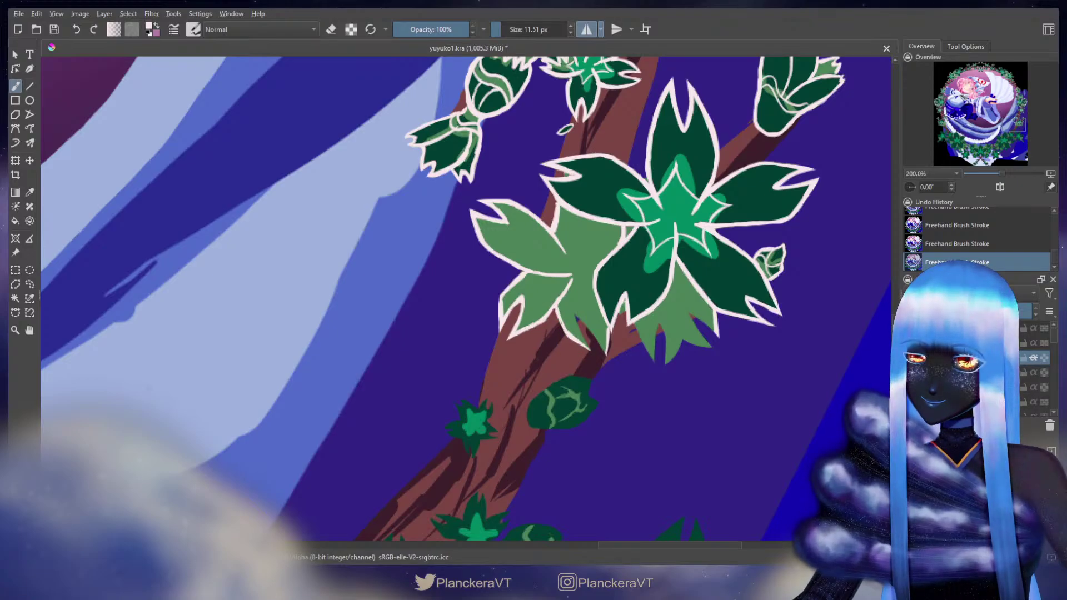
mouse_move(557, 307)
left_mouse_down()
mouse_move(570, 336)
mouse_move(592, 352)
left_mouse_up()
key("ctrl+z")
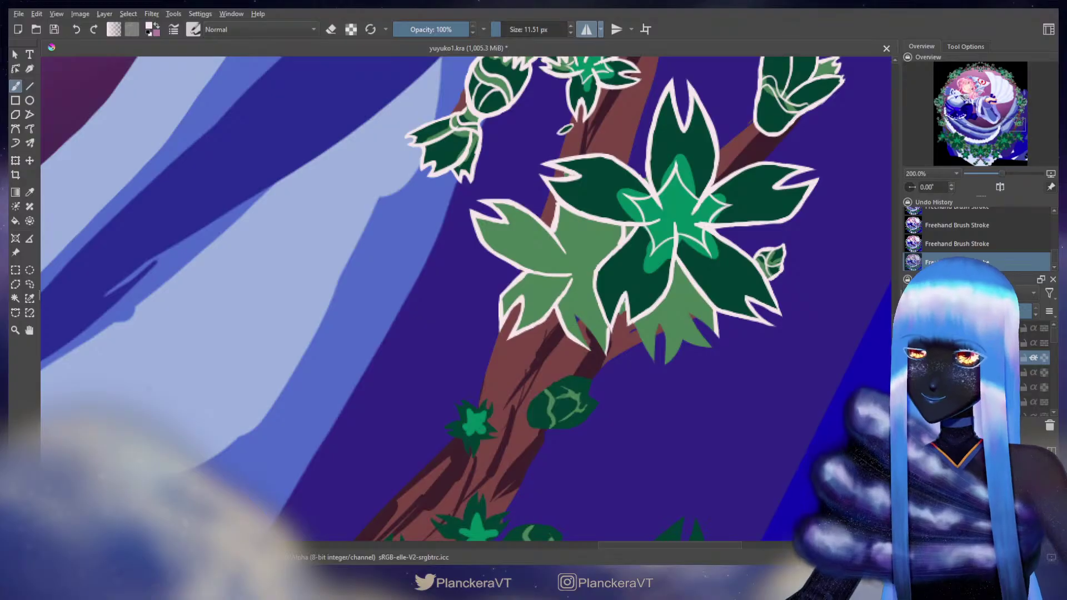
left_click_drag(571, 308, 590, 349)
key("ctrl+z")
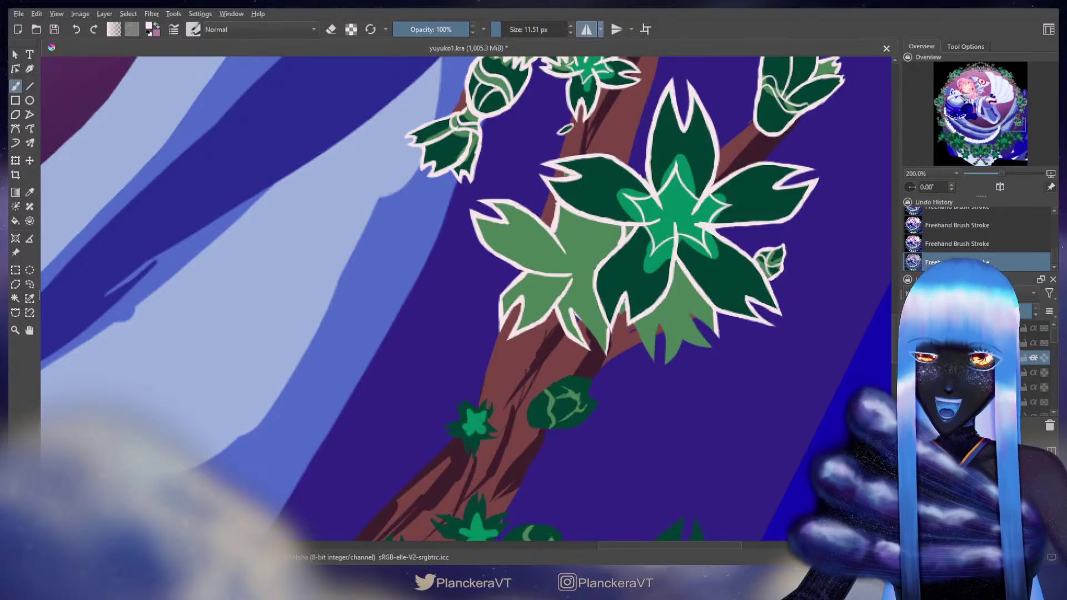
left_click_drag(574, 311, 585, 327)
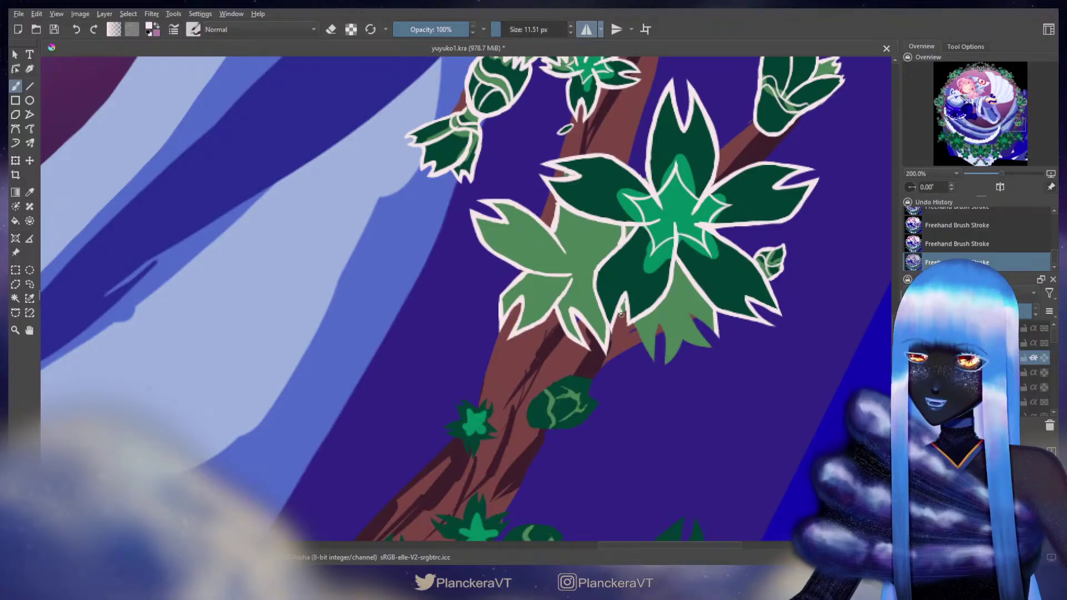
left_click_drag(633, 330, 533, 332)
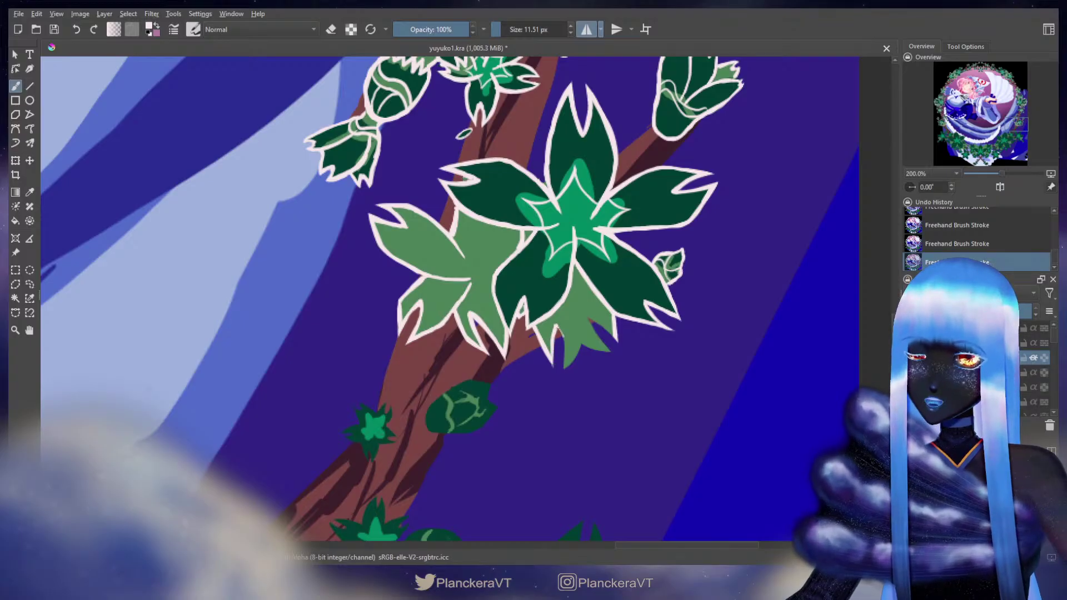
Step: Examine the pale line art on the character's pink hair and blue headwear, and return to the light green blossom
left_click_drag(444, 219, 670, 475)
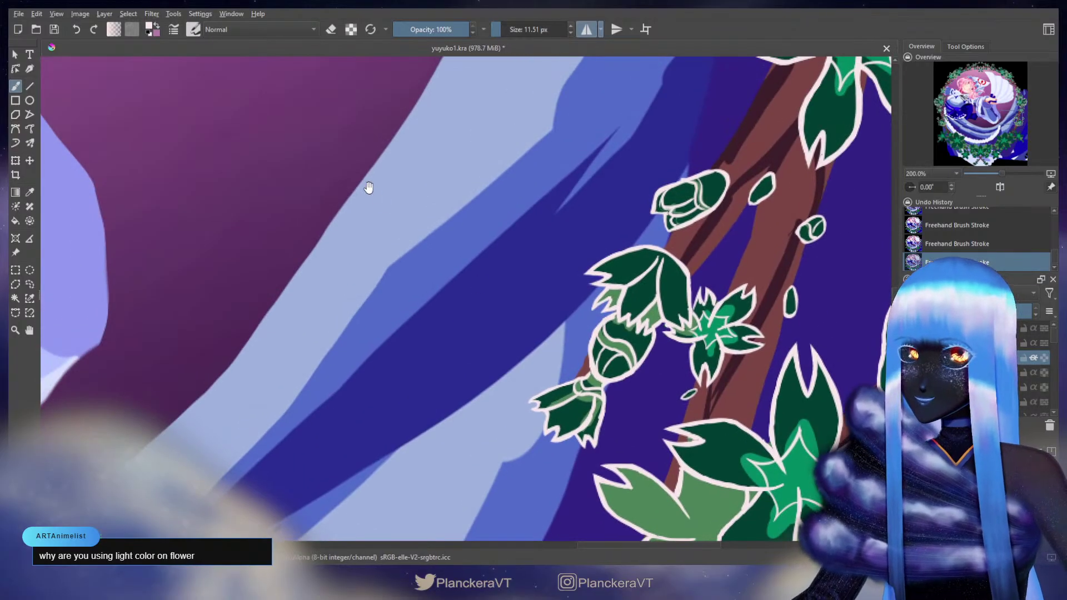
left_click_drag(366, 185, 682, 468)
left_click_drag(363, 147, 719, 418)
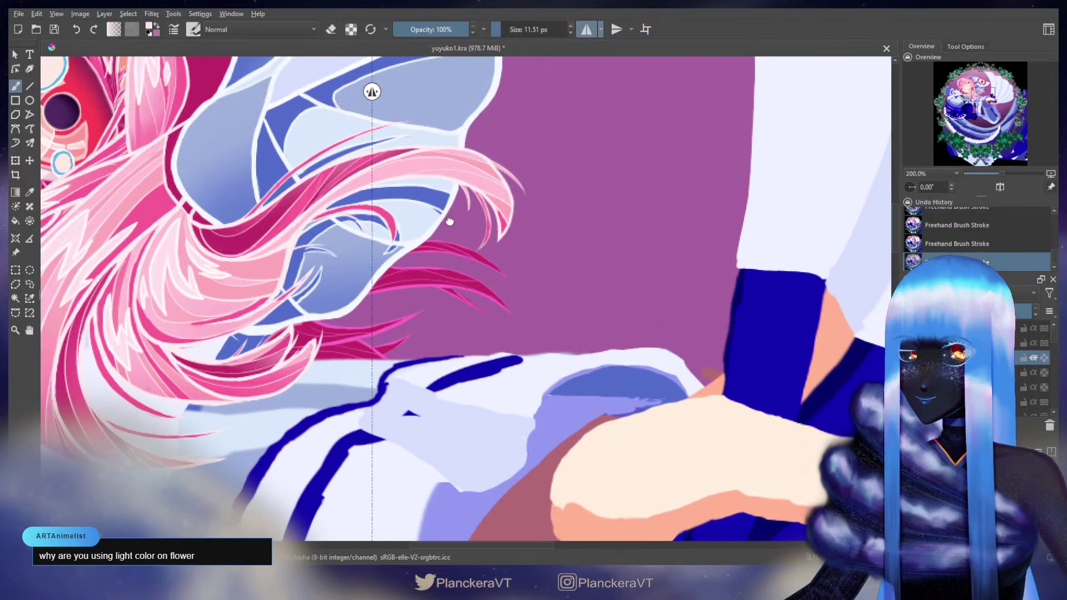
left_click_drag(350, 216, 623, 267)
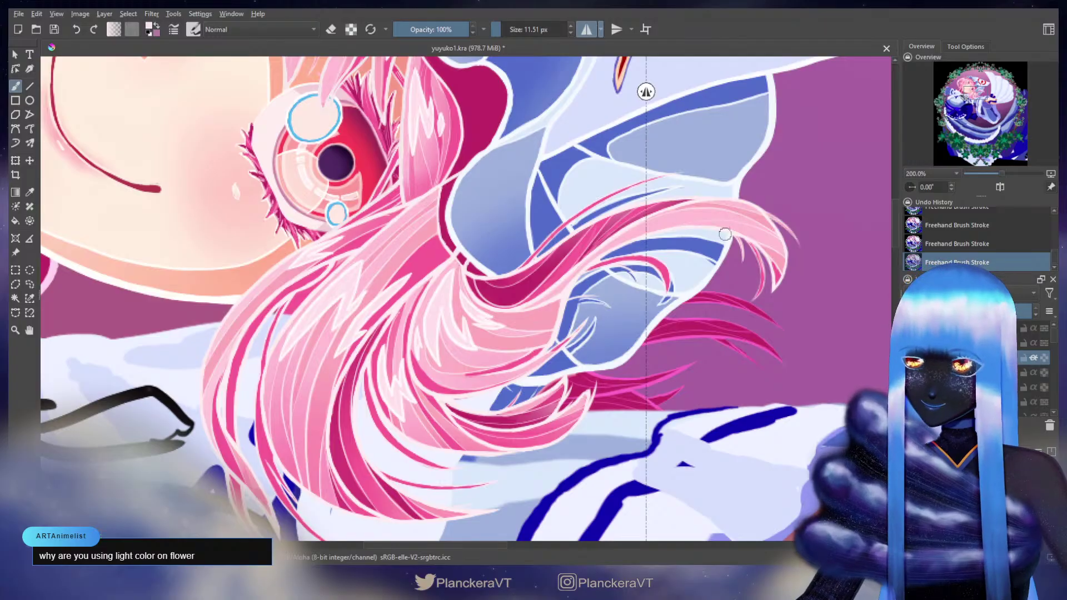
left_click_drag(360, 159, 479, 286)
left_click_drag(700, 393, 392, 214)
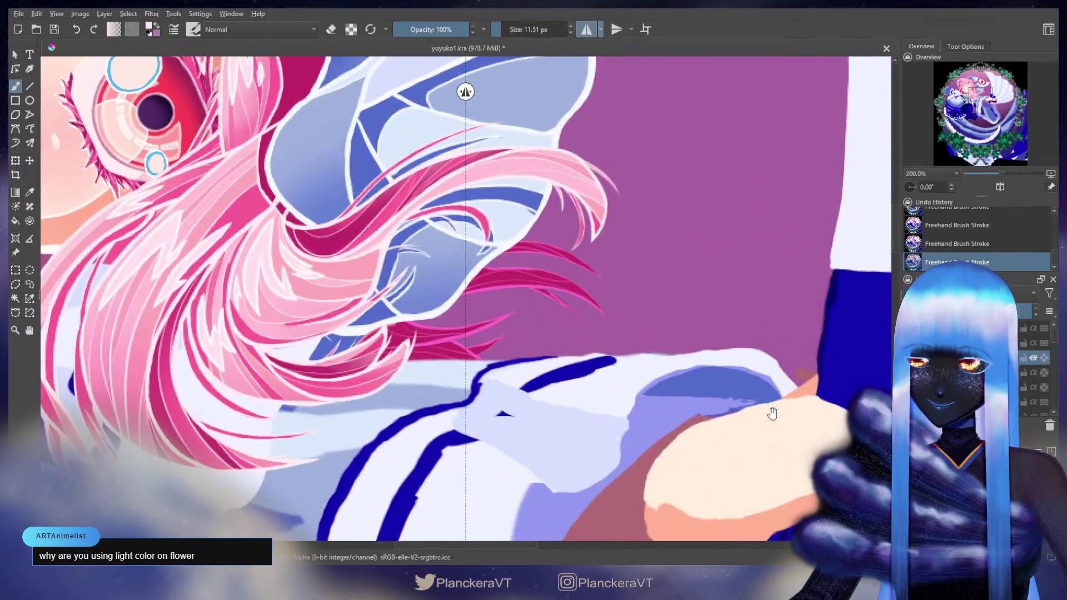
left_click_drag(771, 414, 480, 211)
left_click_drag(765, 433, 485, 245)
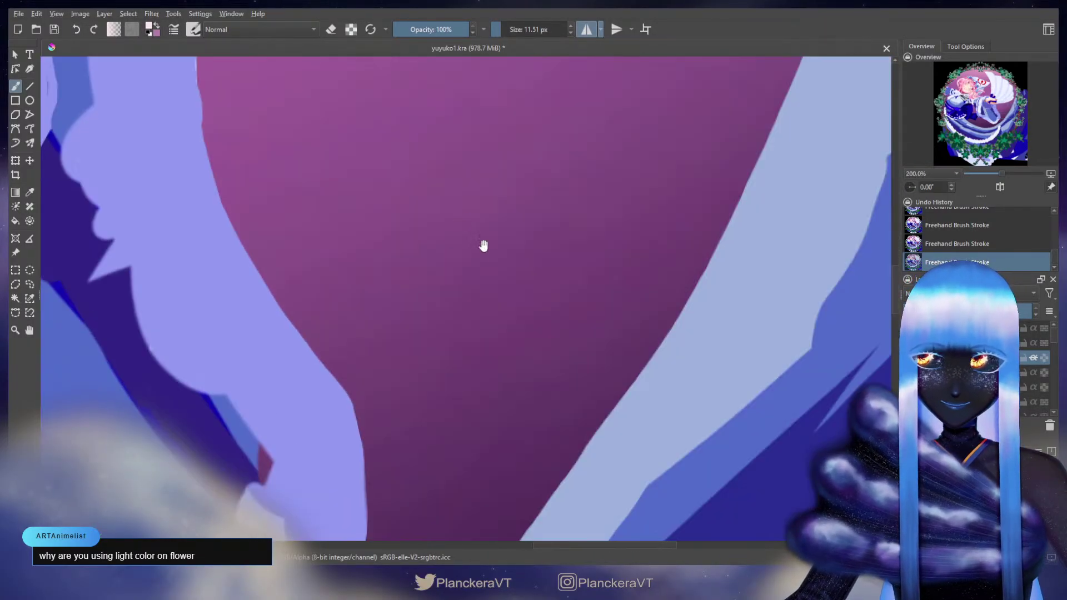
left_click_drag(674, 372, 456, 214)
left_click_drag(717, 420, 516, 280)
Step: Outline the tip notch and inner edge of the light green petal below the large blossom's centre, redrawing strokes around the notch
mouse_move(617, 356)
left_mouse_down()
mouse_move(655, 271)
mouse_move(693, 309)
mouse_move(694, 353)
left_mouse_up()
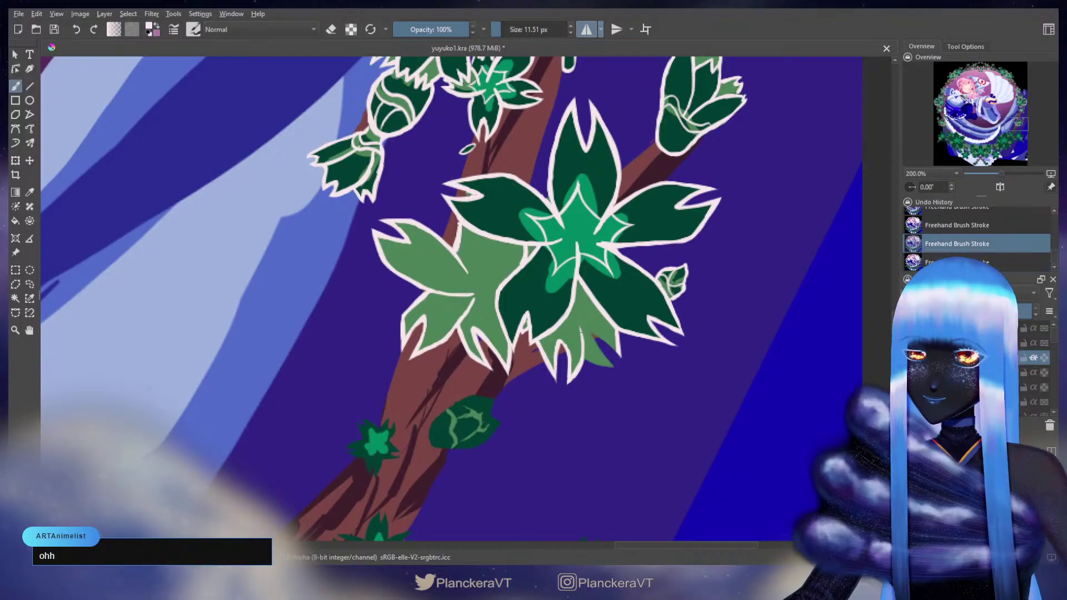
key("ctrl+z")
mouse_move(582, 342)
left_mouse_down()
mouse_move(576, 315)
mouse_move(581, 331)
left_mouse_up()
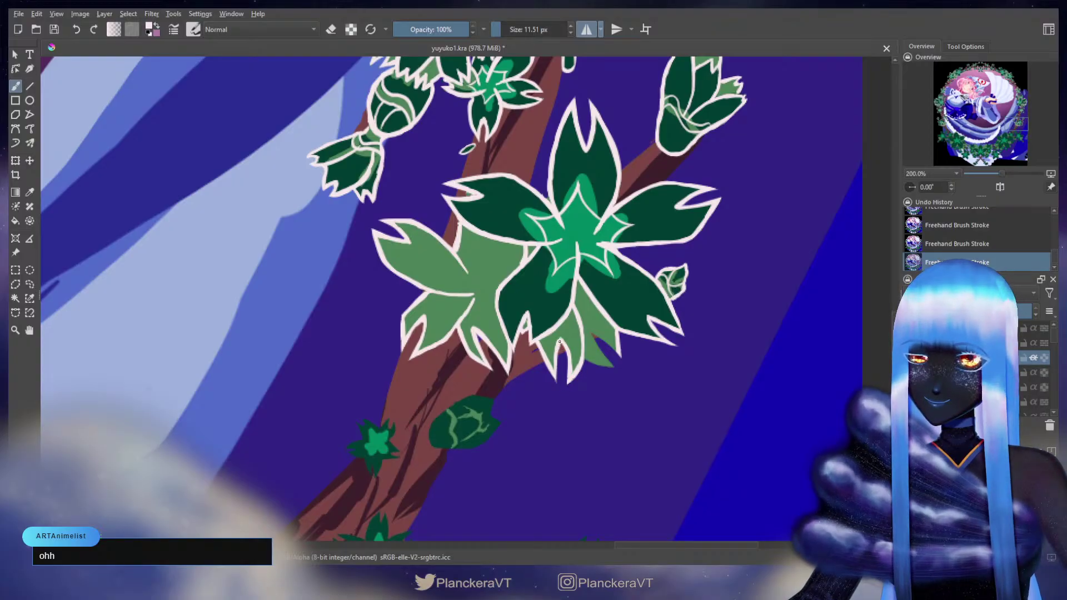
left_click_drag(560, 345, 557, 364)
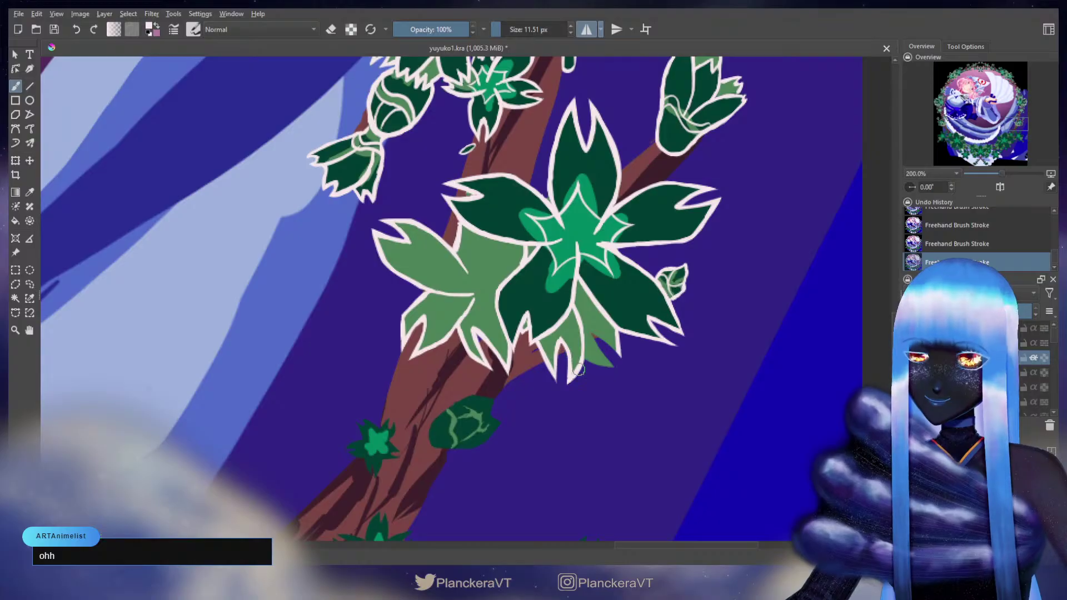
key("ctrl+z")
key("e")
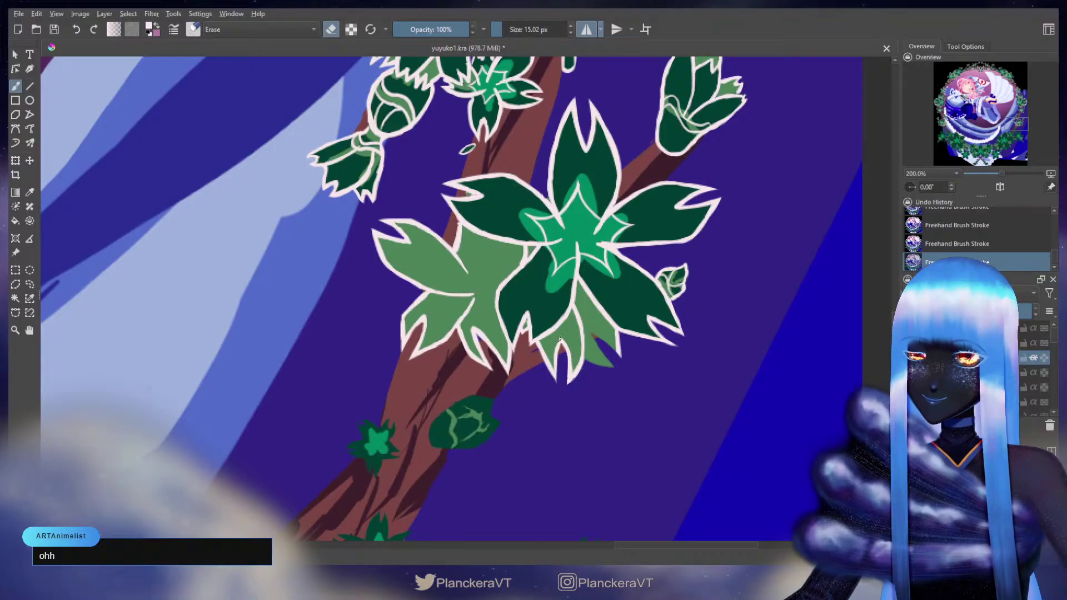
key("e")
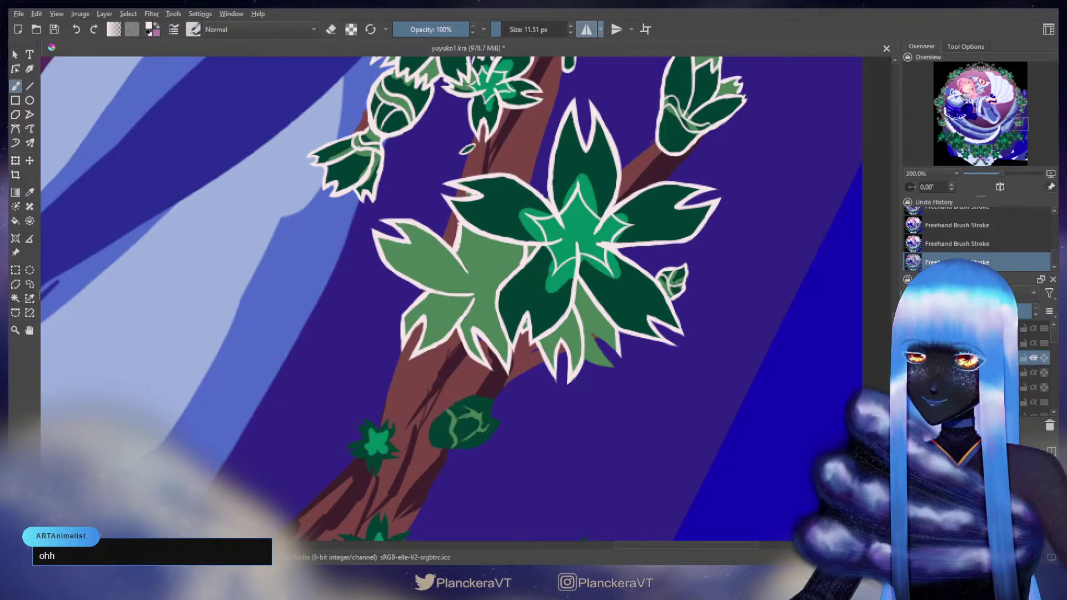
Step: Outline the tips and notch of the last light green petal, beneath the large blossom's lower-right petal
left_click_drag(616, 340, 560, 357)
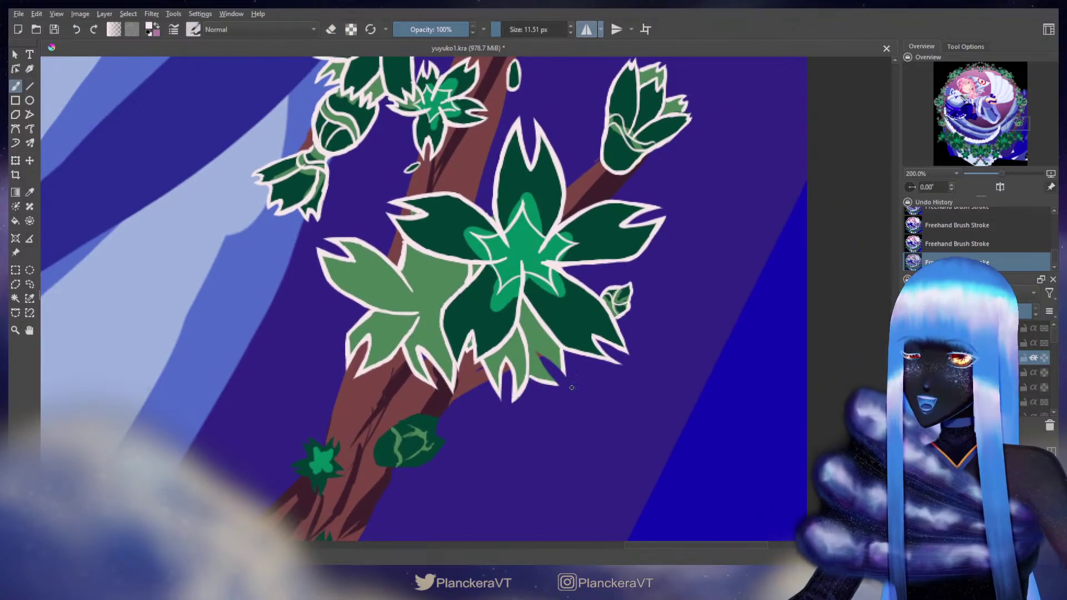
left_click_drag(529, 376, 559, 387)
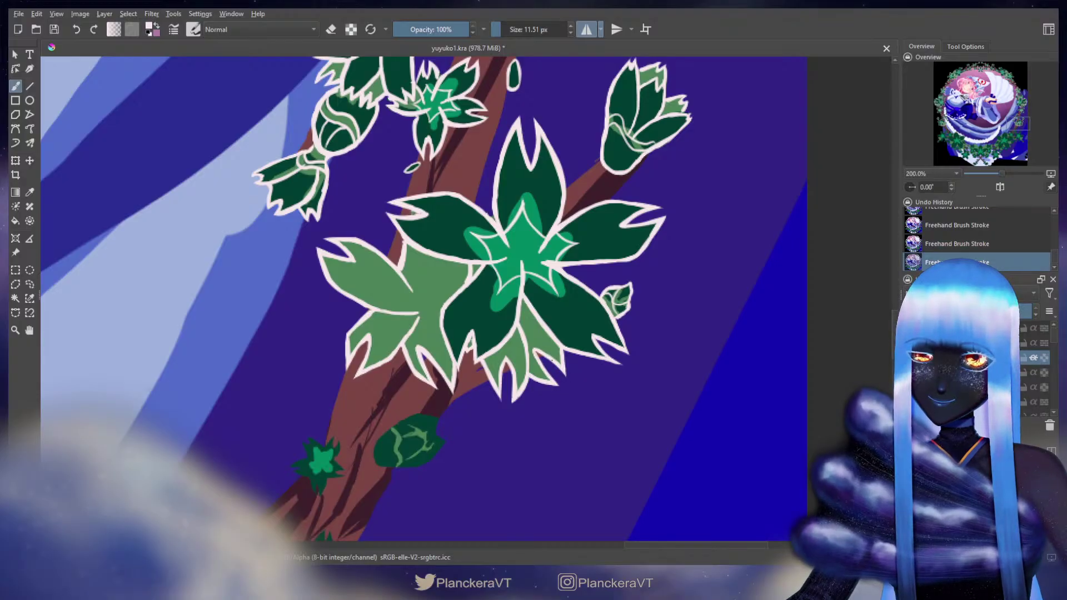
left_click_drag(535, 353, 551, 376)
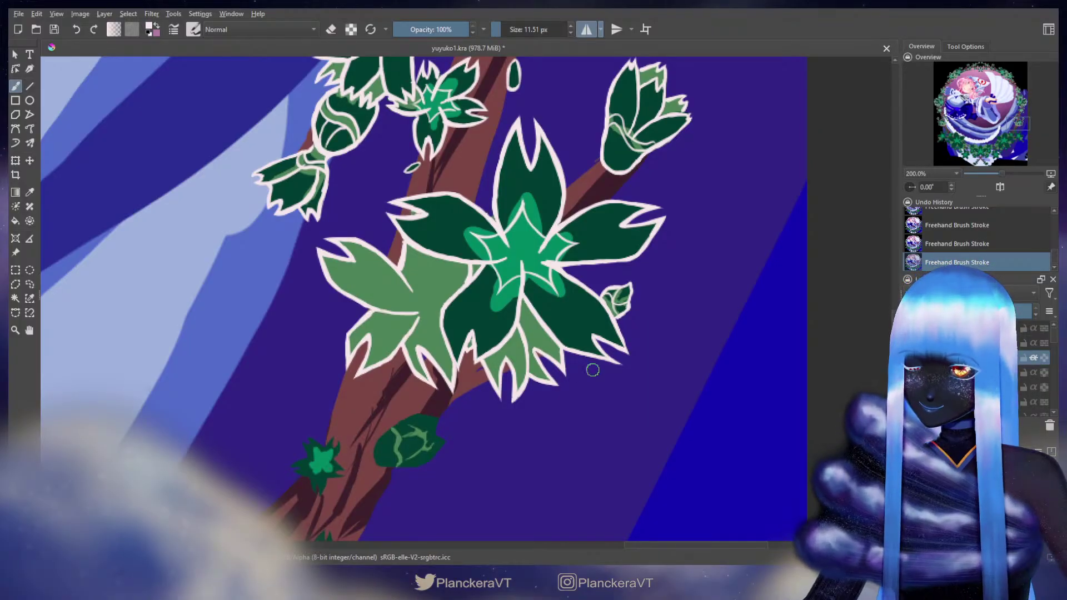
Step: Outline the upper edge of the dark green bud on the branch below the large blossom
mouse_move(654, 260)
left_mouse_down()
mouse_move(677, 239)
mouse_move(700, 248)
mouse_move(709, 294)
mouse_move(705, 264)
left_mouse_up()
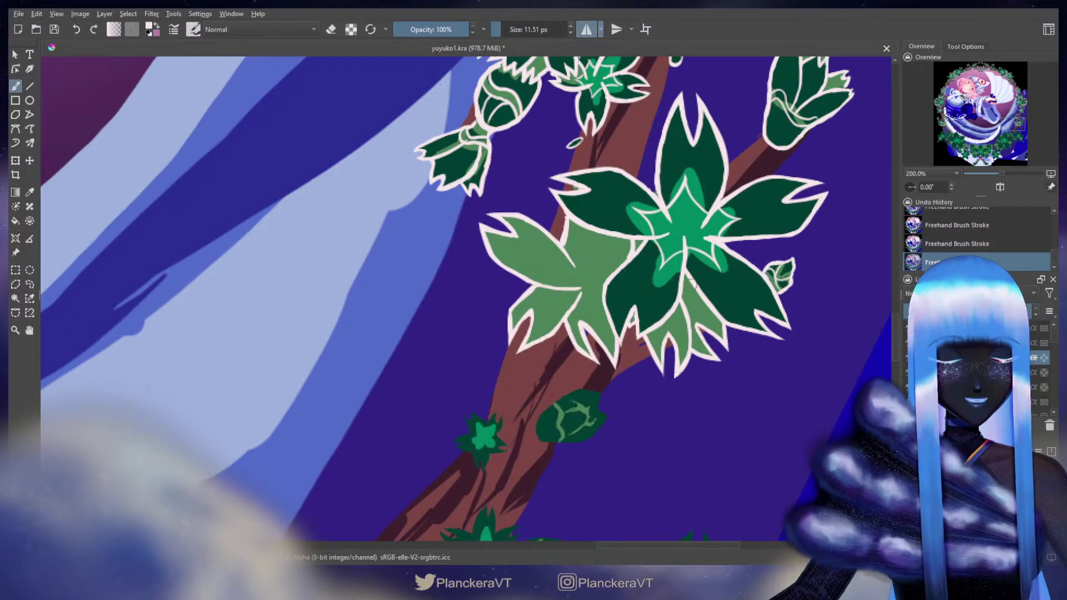
left_click_drag(599, 376, 627, 281)
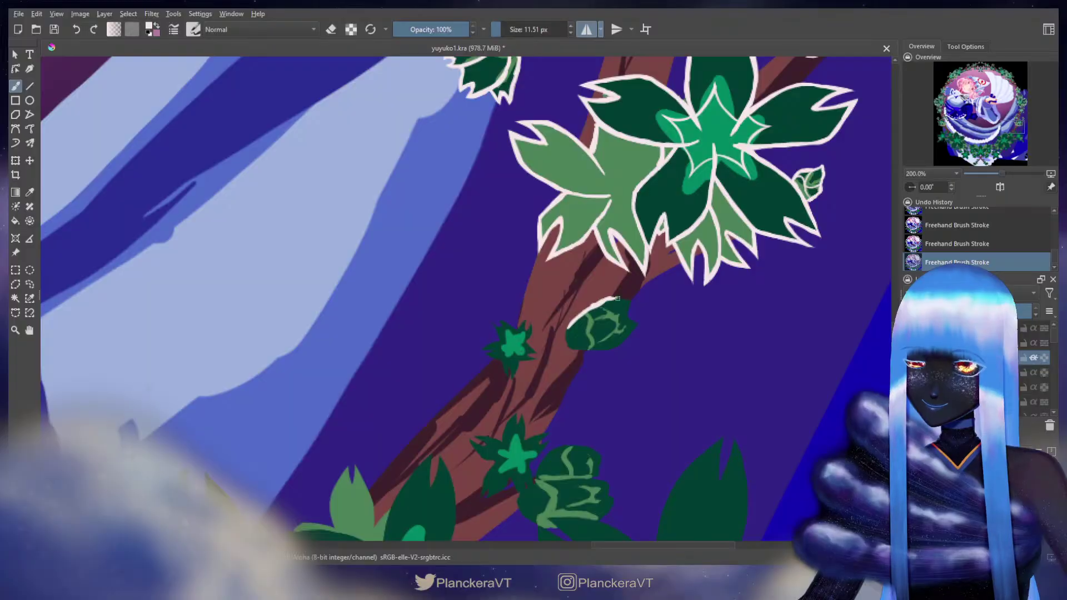
left_click_drag(617, 299, 630, 303)
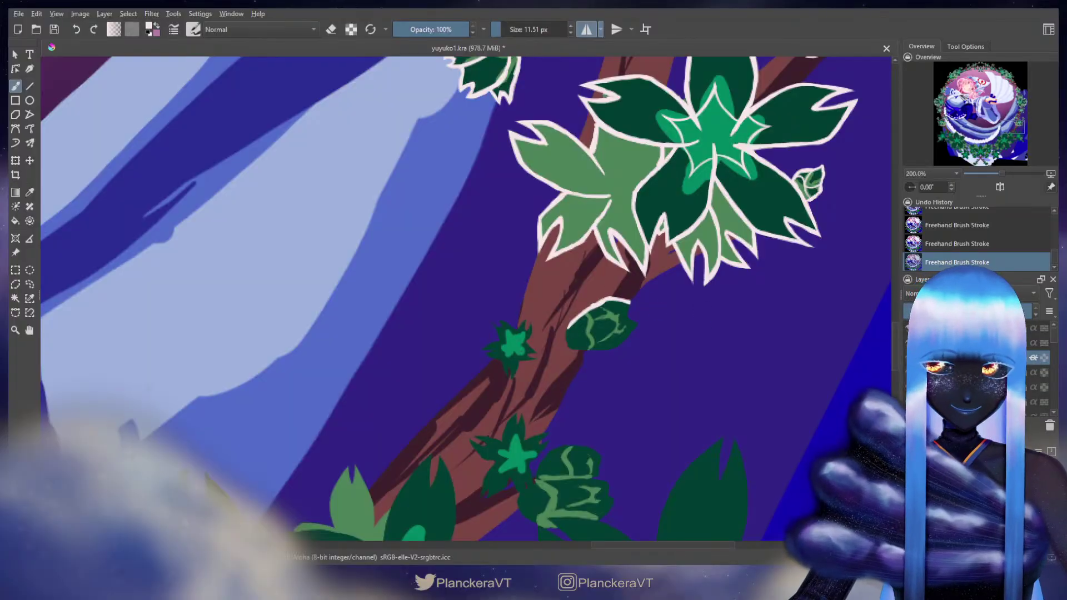
key("e")
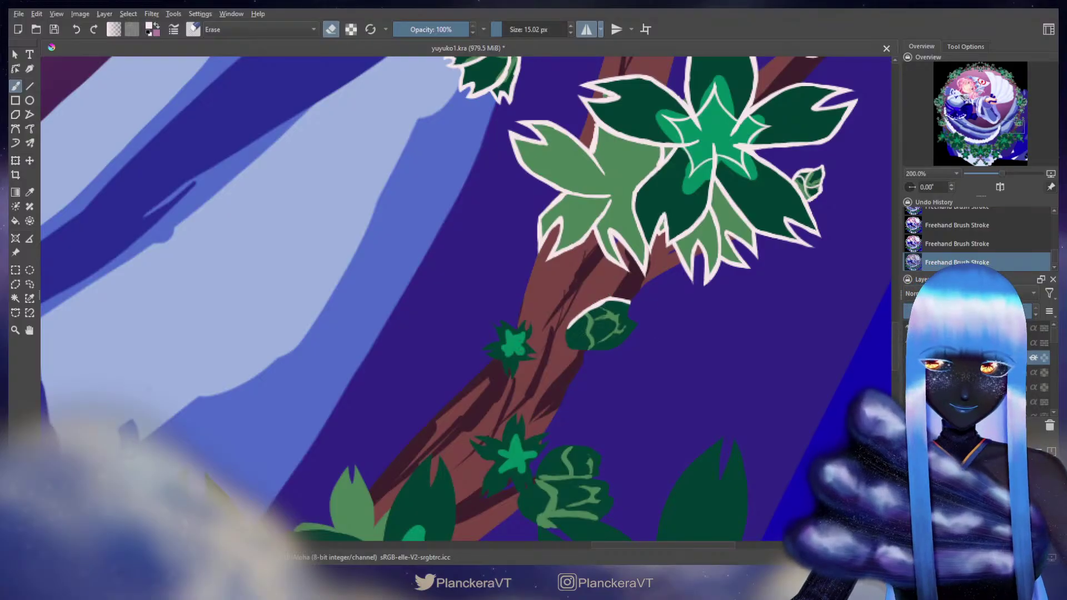
key("e")
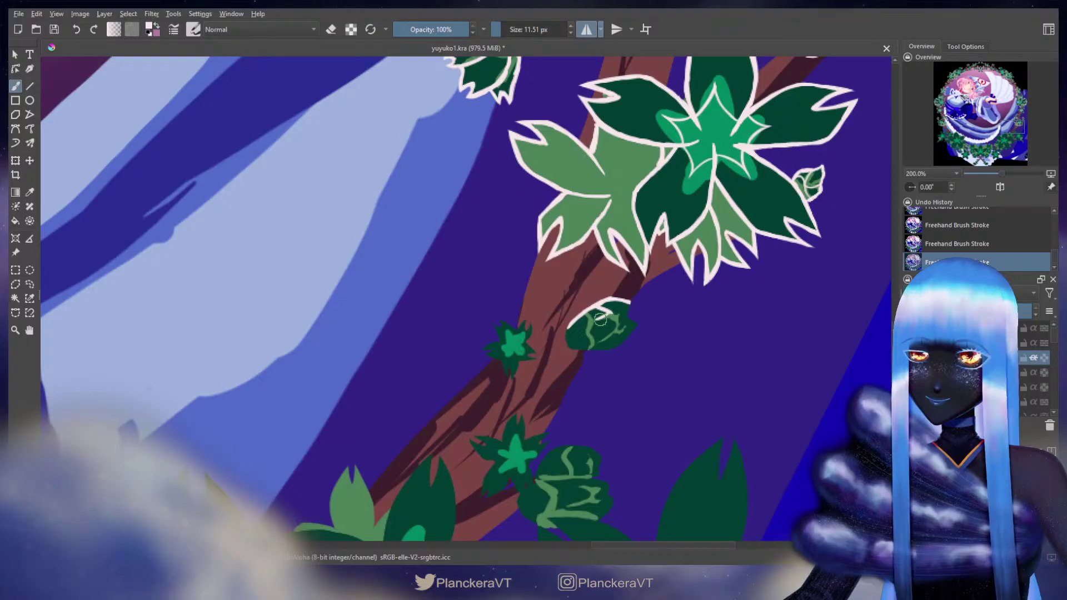
Step: Outline that bud's inner petals, light green band, lower edge and pointed tips, redrawing the first inner strokes
key("ctrl+z")
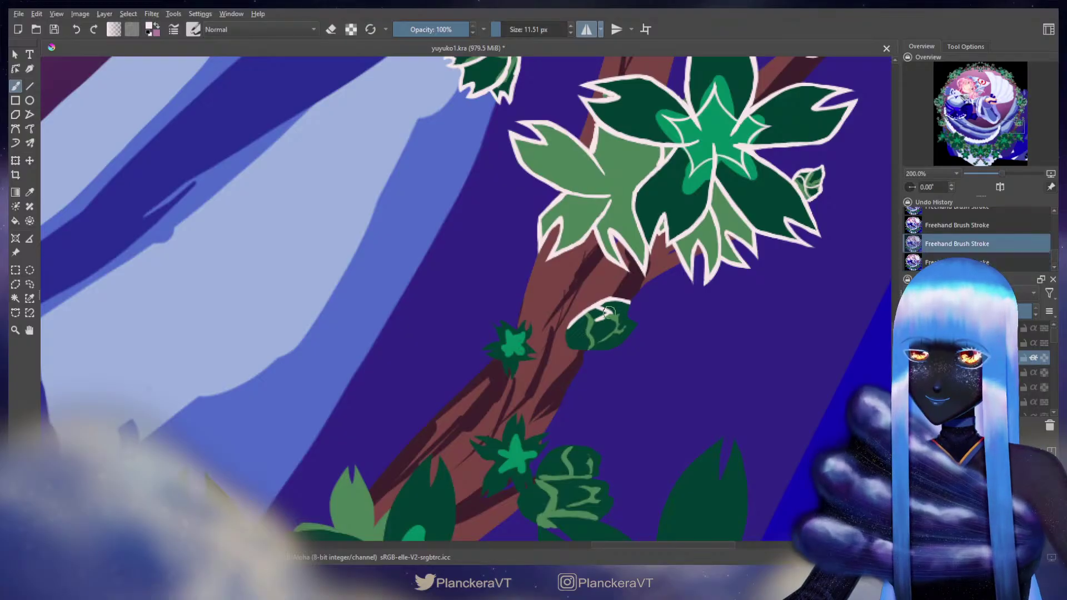
key("ctrl+z")
mouse_move(610, 314)
left_mouse_down()
mouse_move(596, 320)
mouse_move(616, 321)
left_mouse_up()
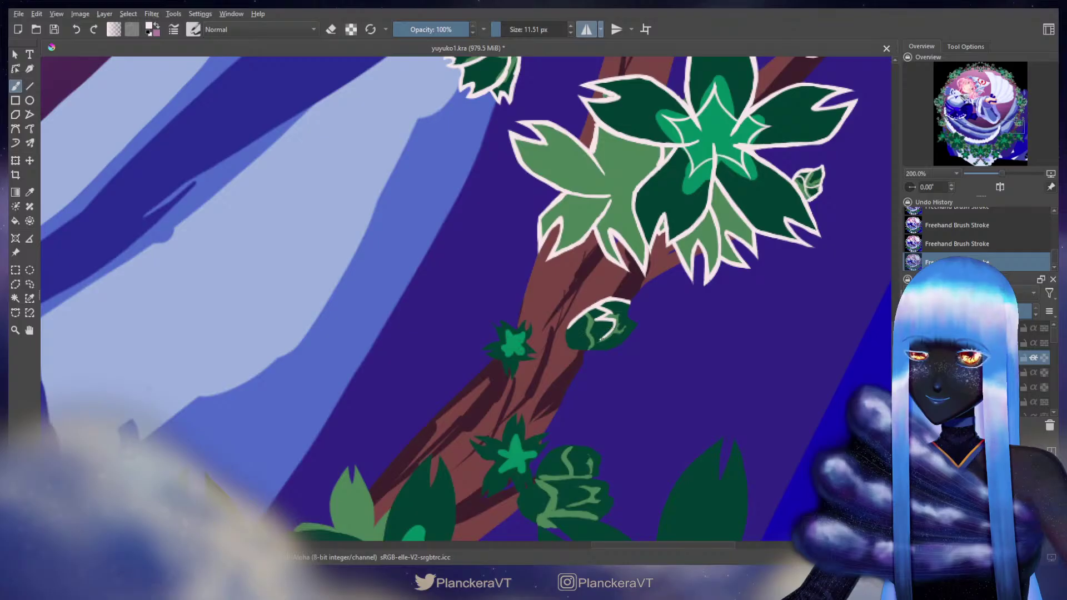
mouse_move(583, 314)
left_mouse_down()
mouse_move(595, 349)
mouse_move(613, 333)
mouse_move(619, 346)
left_mouse_up()
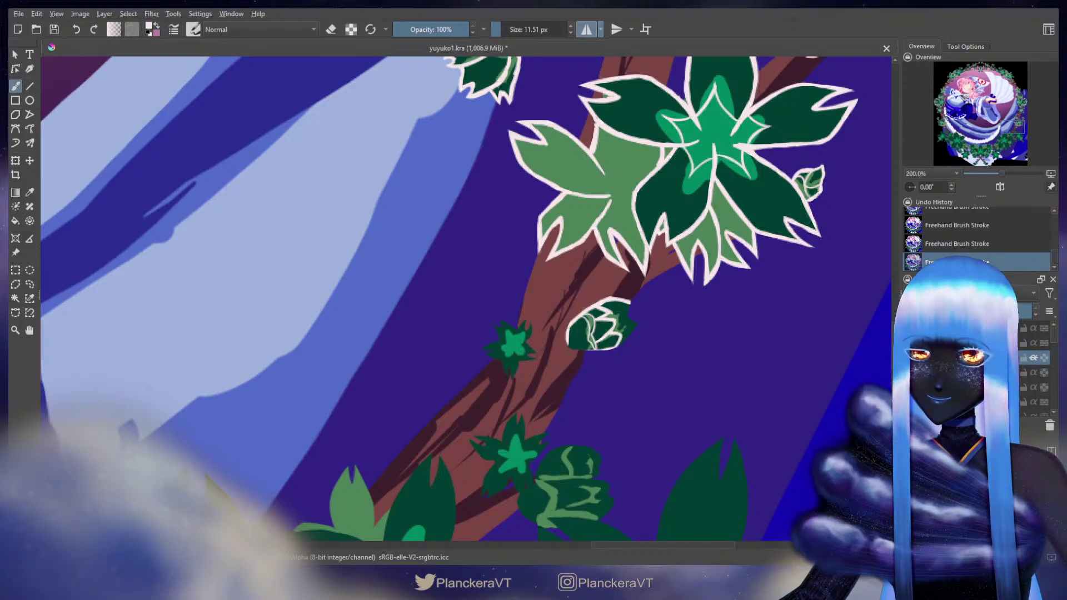
left_click_drag(569, 325, 575, 349)
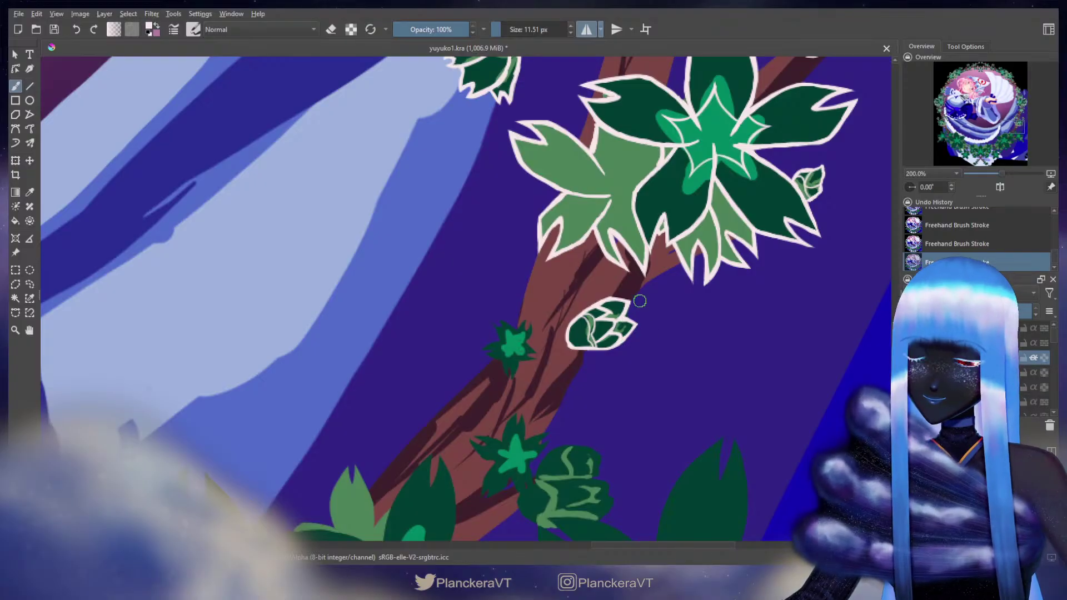
Step: Outline the petals of the small dark green blossom on the branch's left edge, redrawing the right petal's stroke
left_click_drag(569, 330, 657, 276)
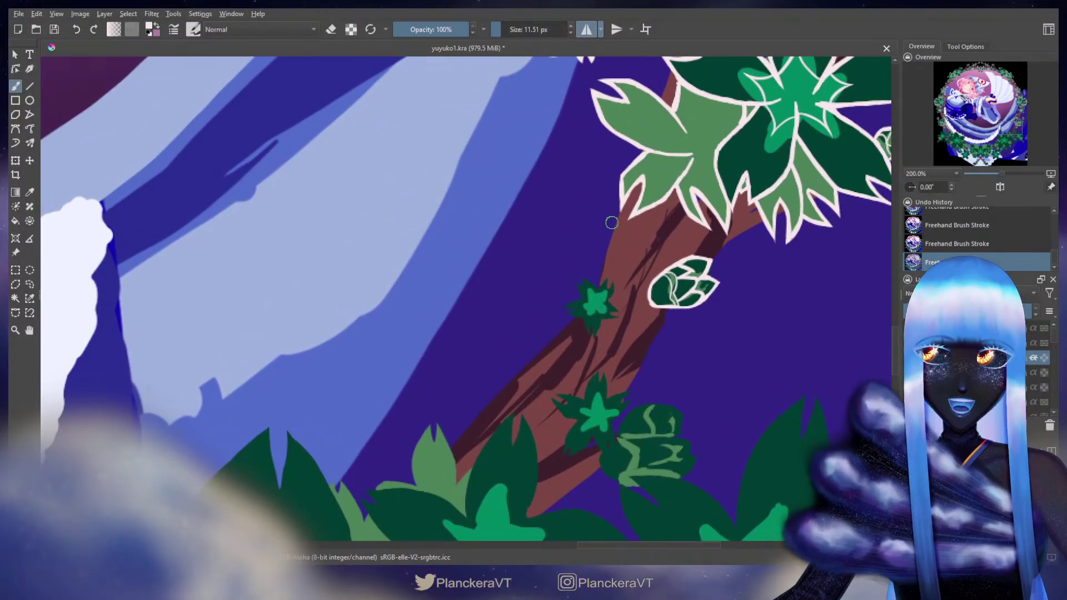
left_click_drag(582, 280, 597, 287)
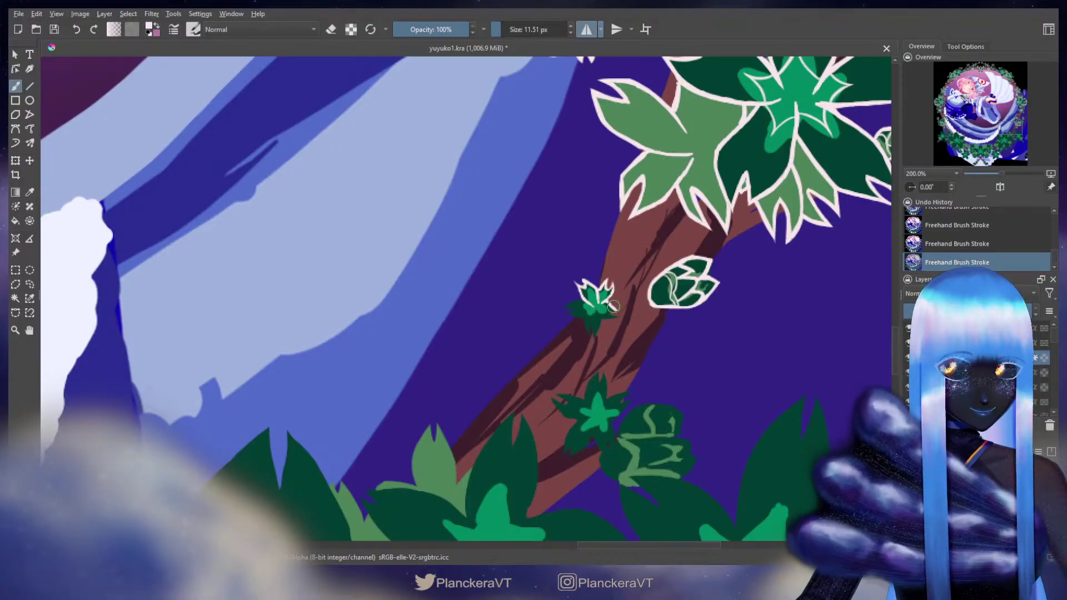
left_click_drag(613, 305, 650, 275)
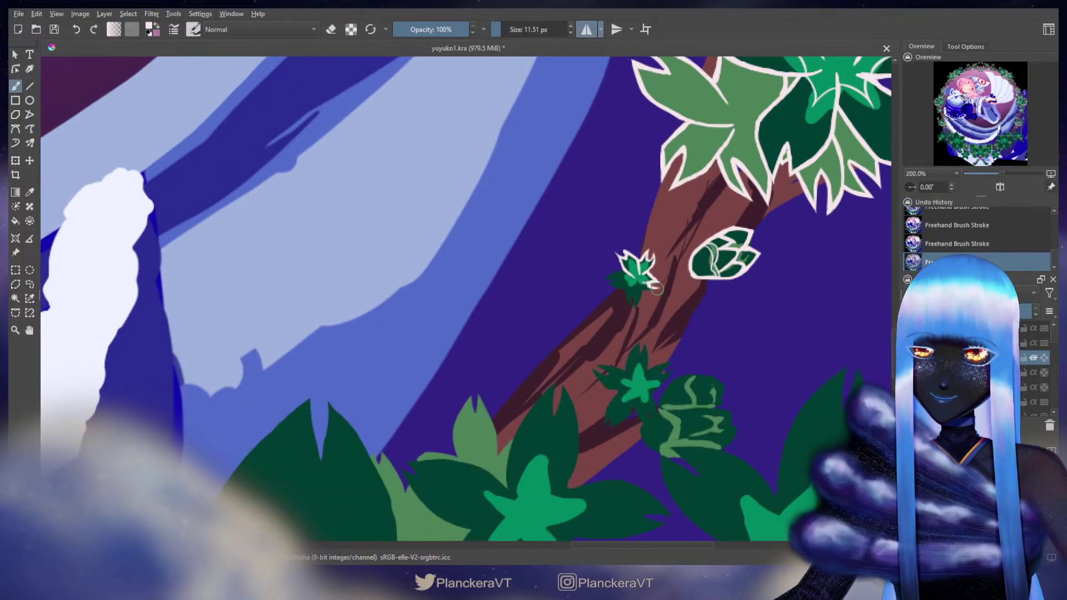
key("ctrl+z")
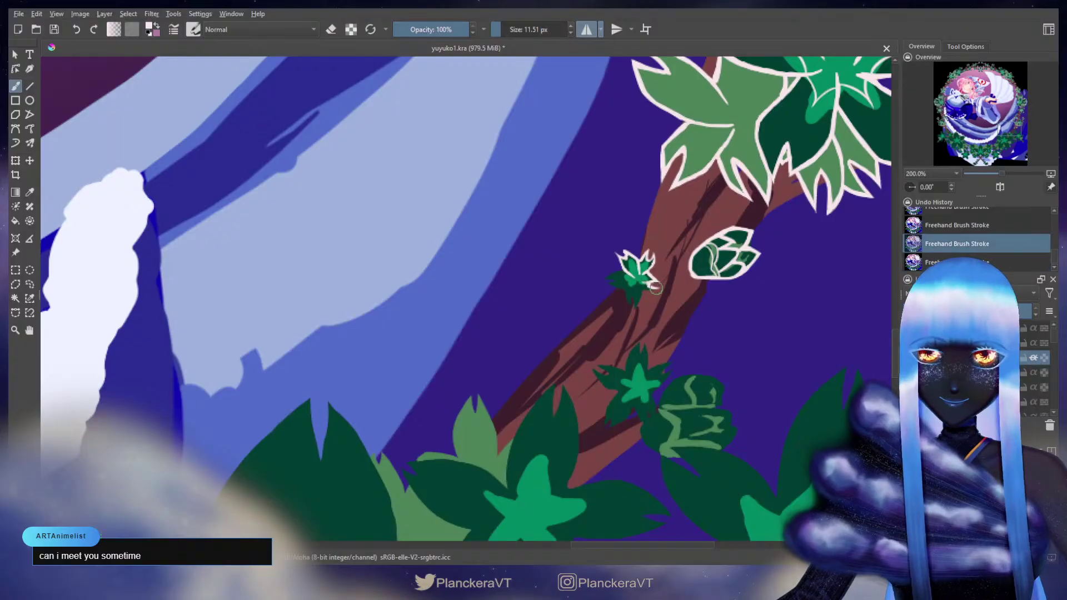
mouse_move(658, 288)
left_mouse_down()
mouse_move(635, 287)
mouse_move(625, 272)
left_mouse_up()
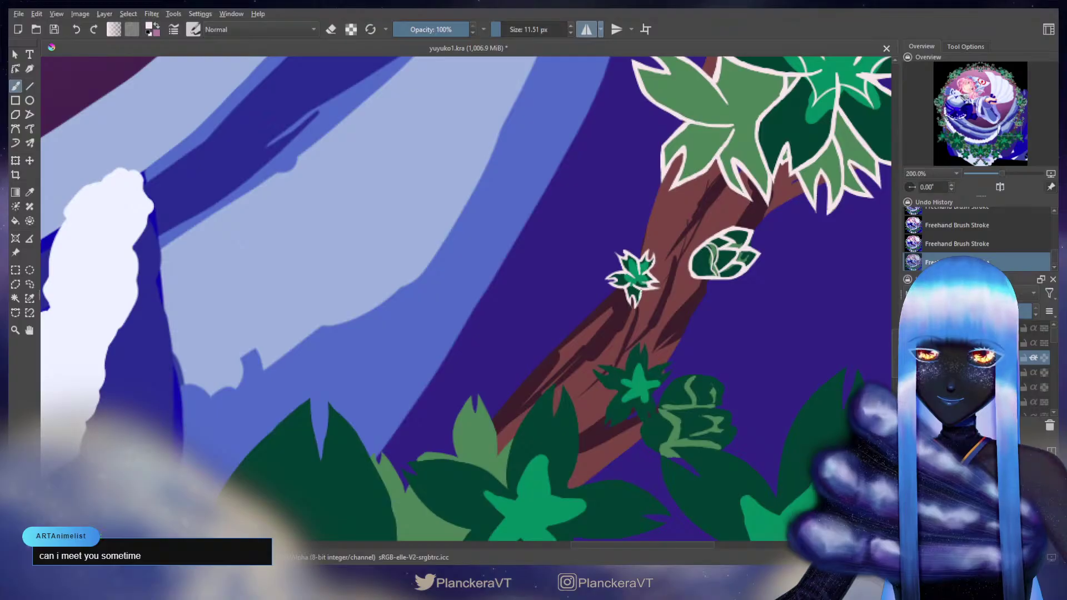
Step: Outline the top and upper-right petals of the second small blossom lower on the branch, and begin its left petal
mouse_move(667, 317)
left_mouse_down()
mouse_move(664, 228)
mouse_move(633, 249)
mouse_move(629, 293)
left_mouse_up()
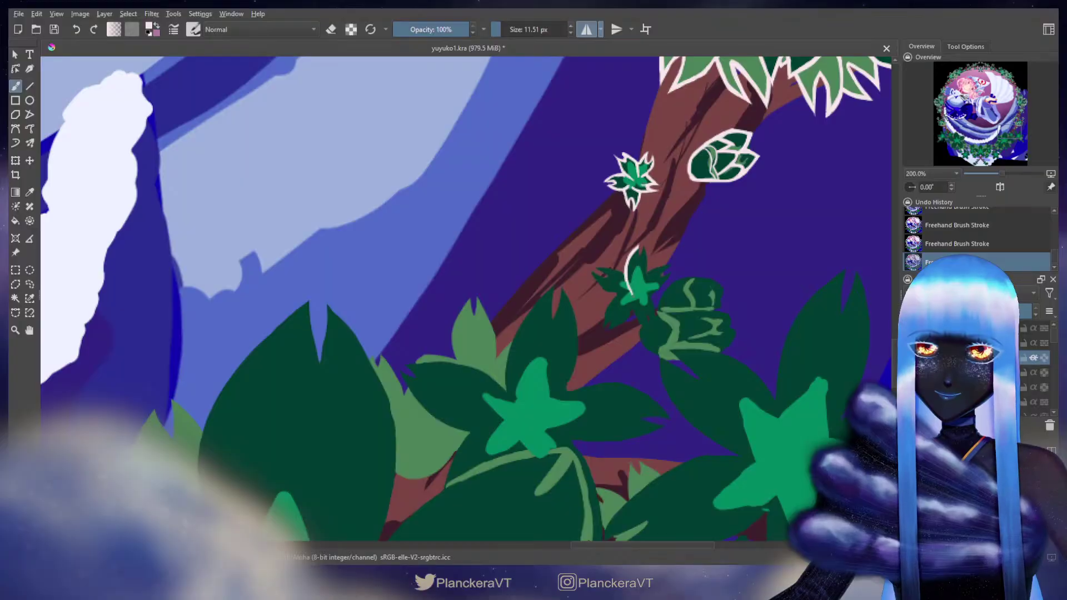
left_click_drag(638, 228, 634, 268)
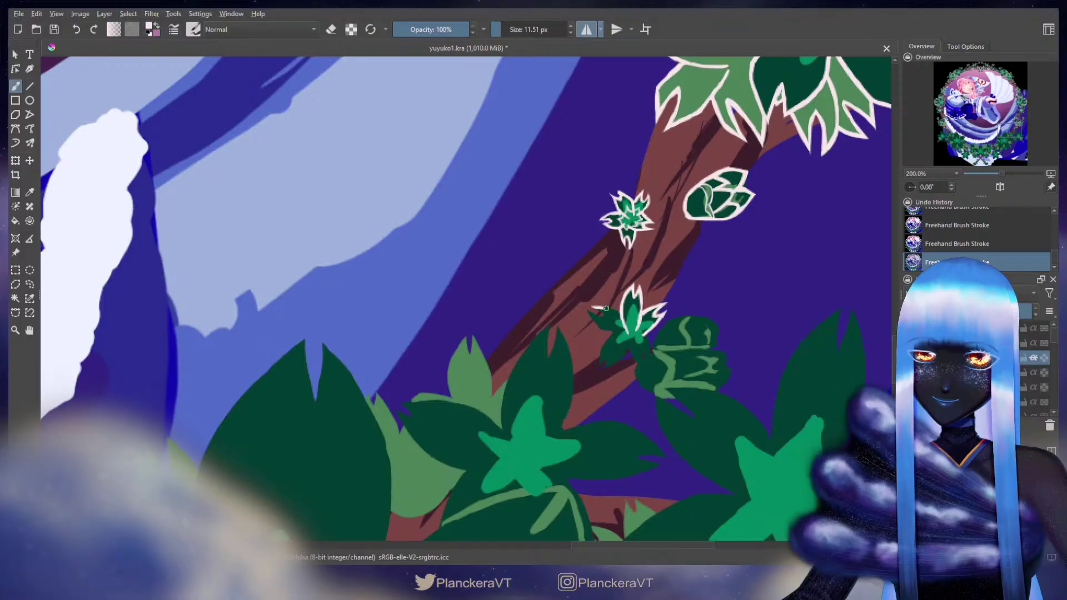
left_click_drag(611, 305, 621, 275)
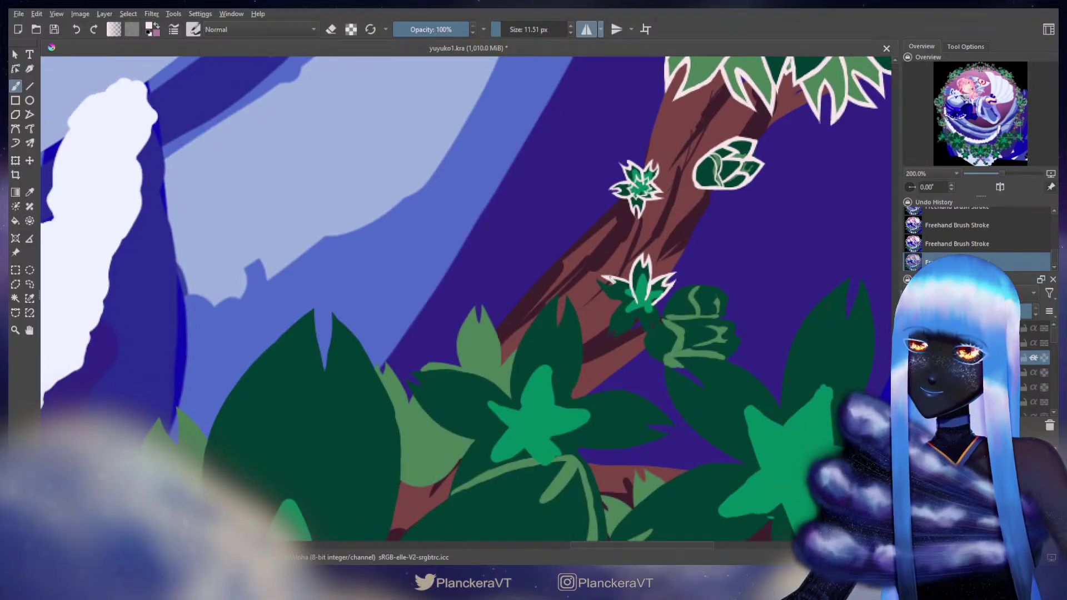
left_click_drag(622, 298, 573, 248)
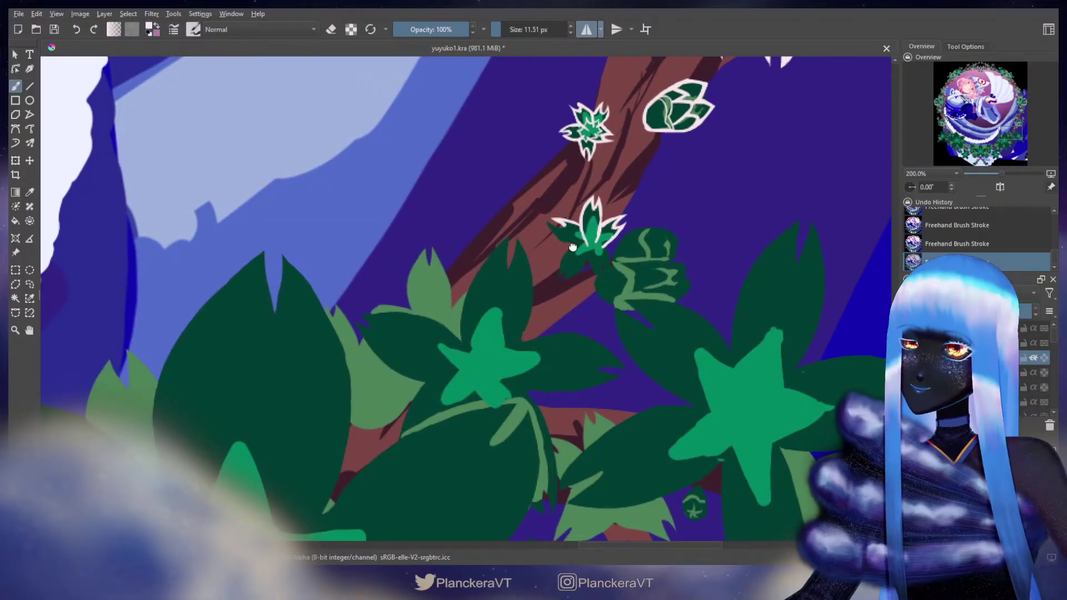
Step: Outline the left and two lower petals of the second small blossom, erasing excess paint near the adjoining bud
mouse_move(564, 371)
left_mouse_down()
mouse_move(603, 311)
mouse_move(720, 194)
mouse_move(664, 200)
left_mouse_up()
mouse_move(594, 330)
left_mouse_down()
mouse_move(600, 238)
mouse_move(622, 165)
left_mouse_up()
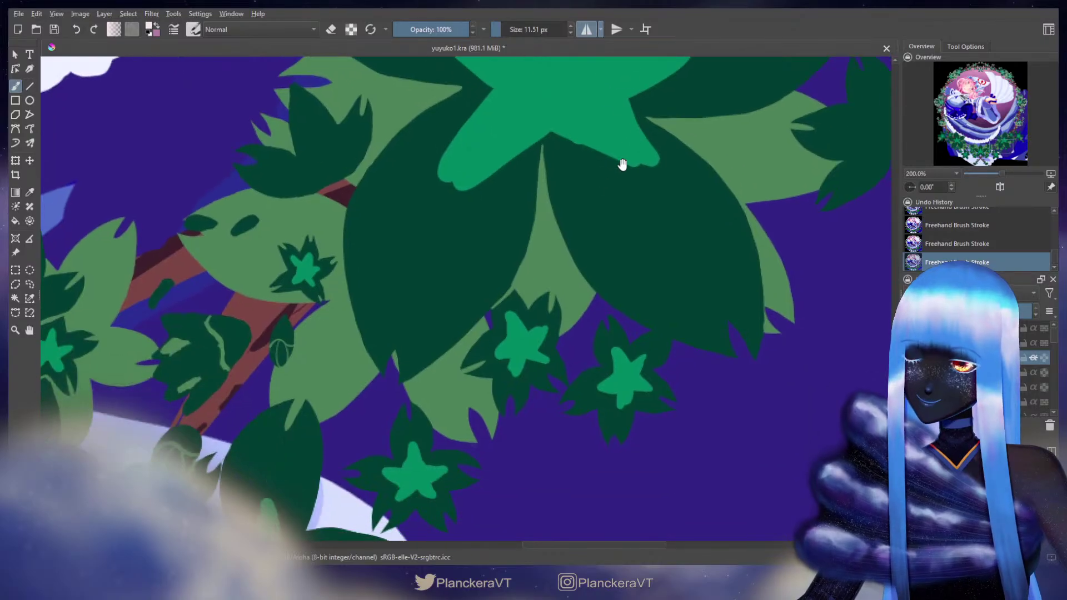
mouse_move(523, 347)
left_mouse_down()
mouse_move(567, 329)
mouse_move(695, 214)
mouse_move(476, 436)
mouse_move(533, 381)
mouse_move(571, 400)
mouse_move(552, 315)
left_mouse_up()
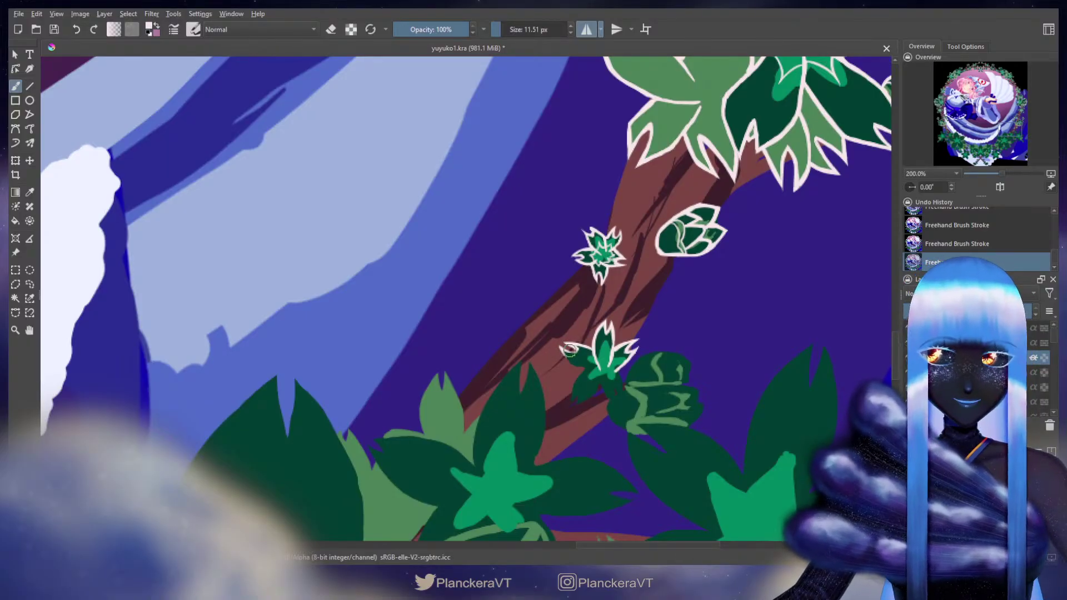
left_click_drag(566, 348, 561, 349)
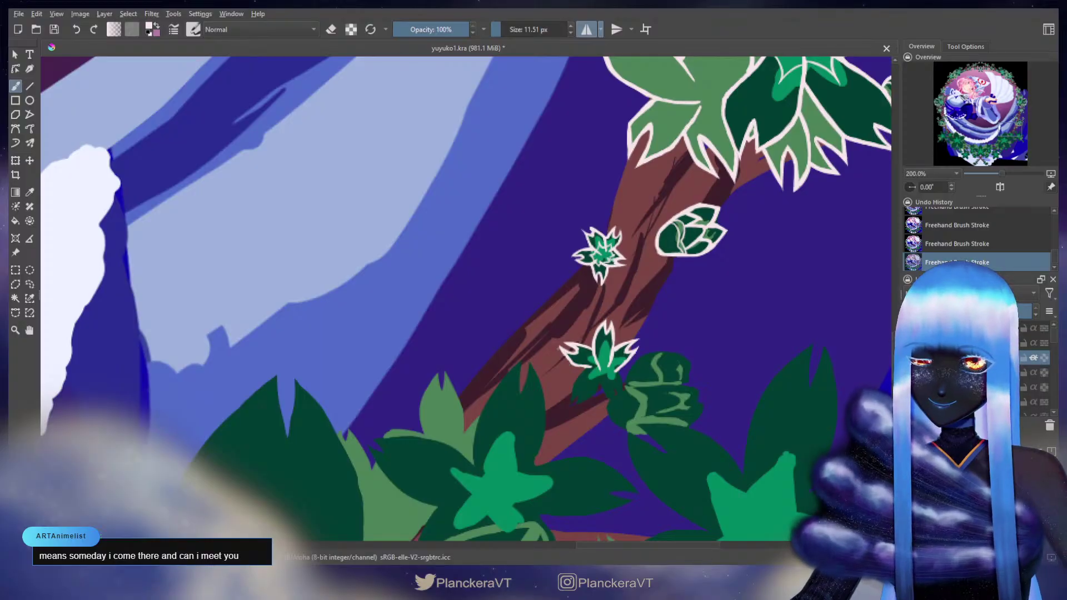
scroll(587, 344, "down", 2)
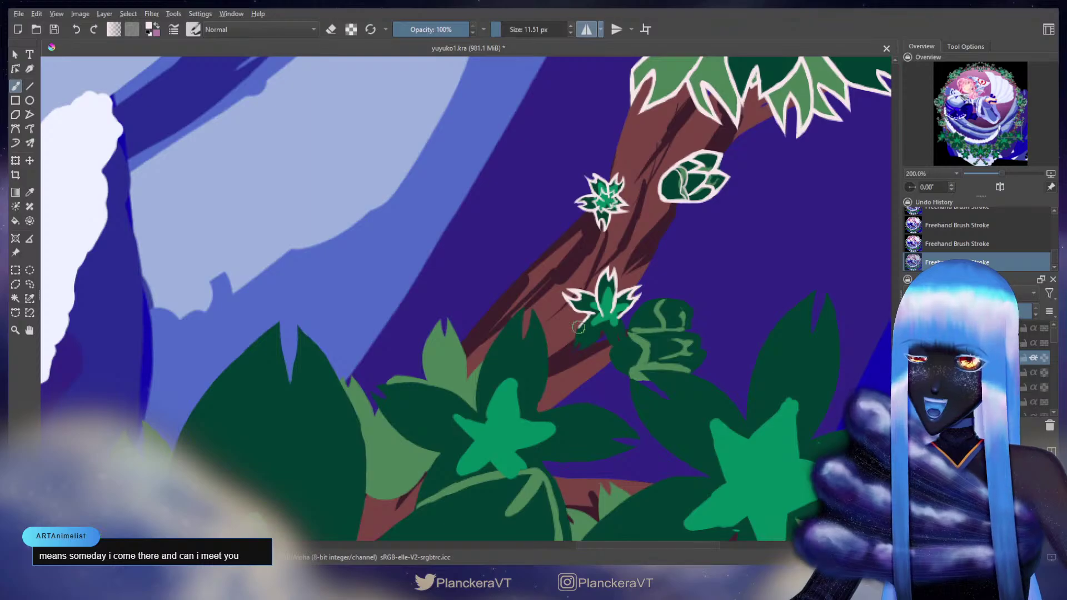
left_click_drag(578, 327, 575, 347)
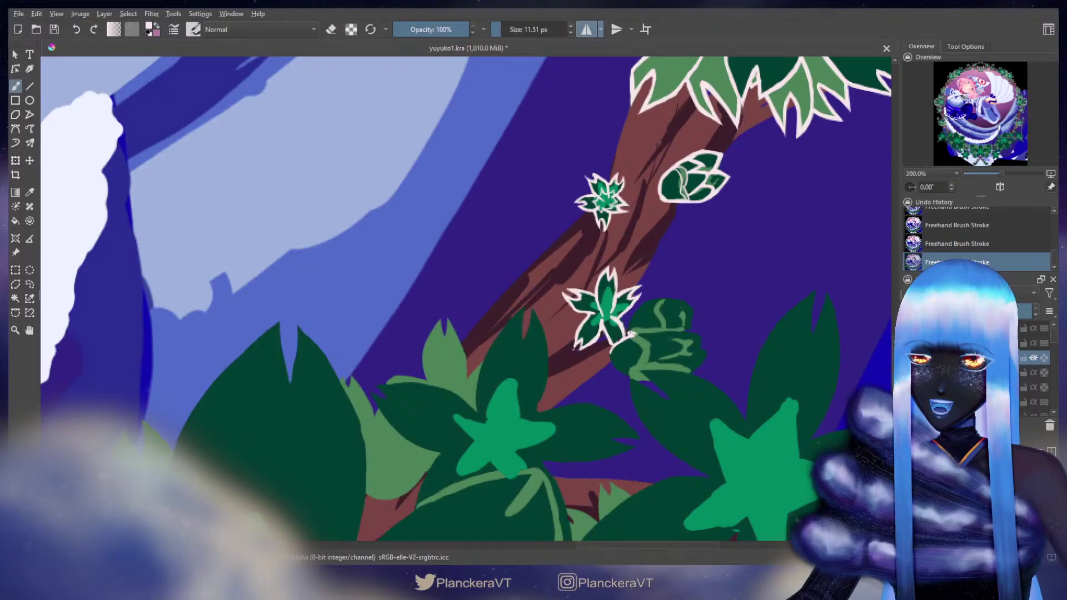
key("e")
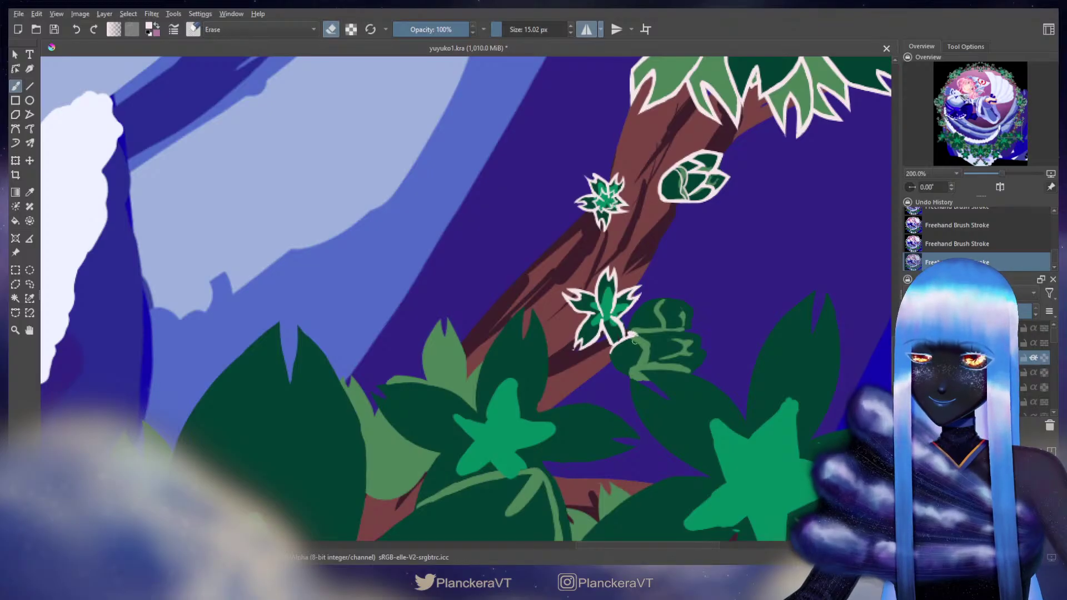
key("e")
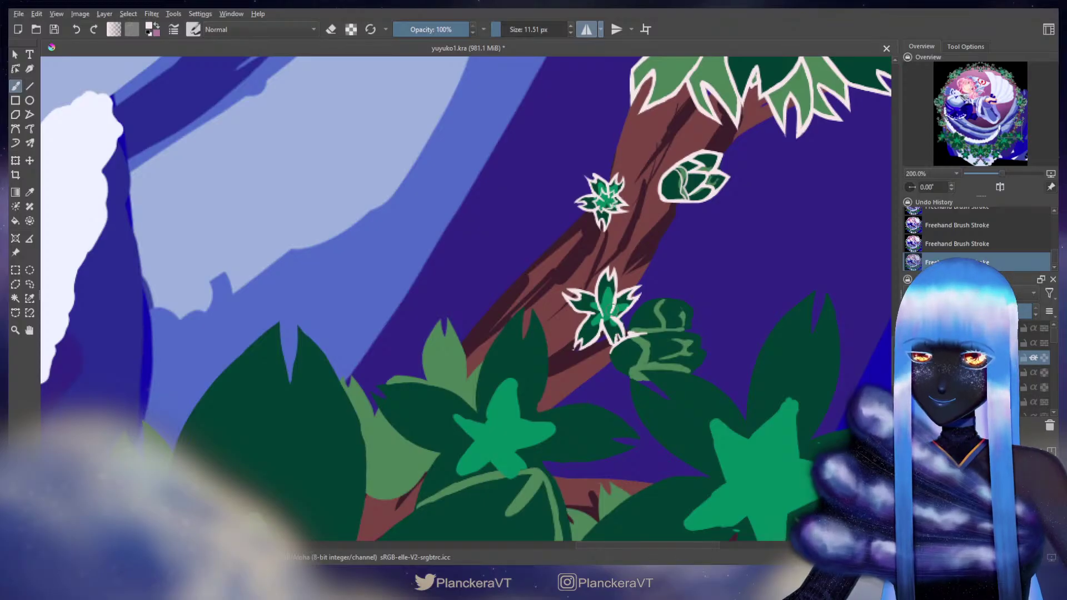
Step: Outline the lighter green star at the second small blossom's centre, comparing the strokes with undo and redo
key("ctrl+z")
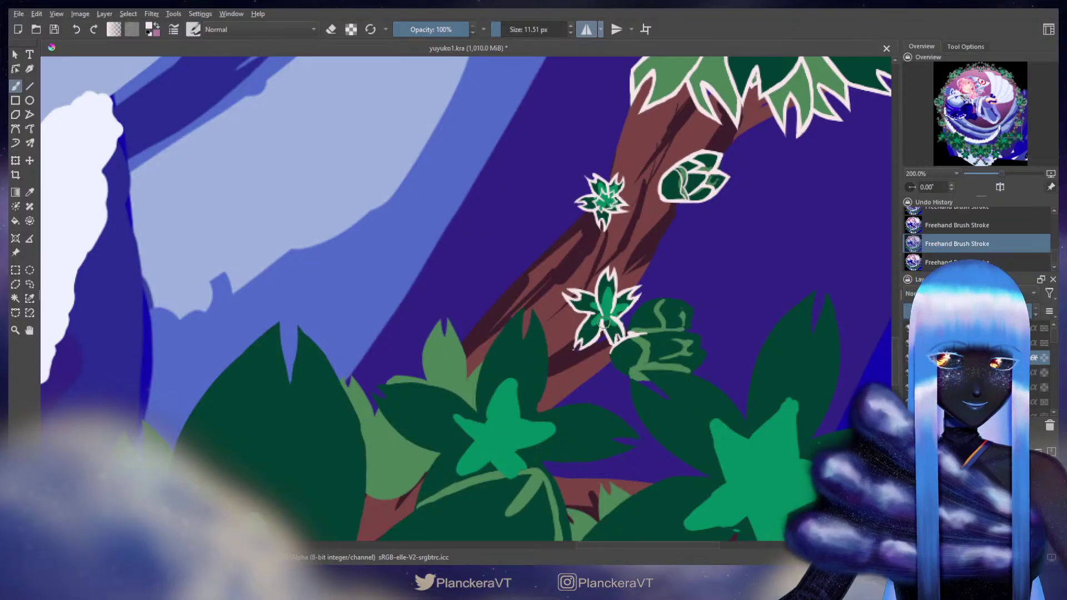
key("ctrl+shift+z")
key("ctrl+z")
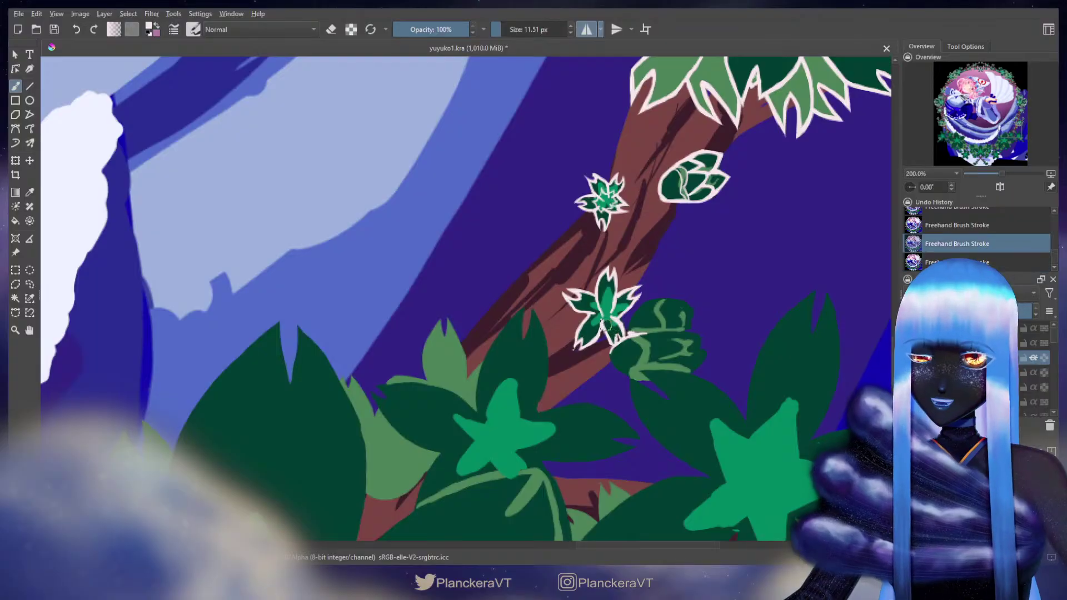
key("ctrl+shift+z")
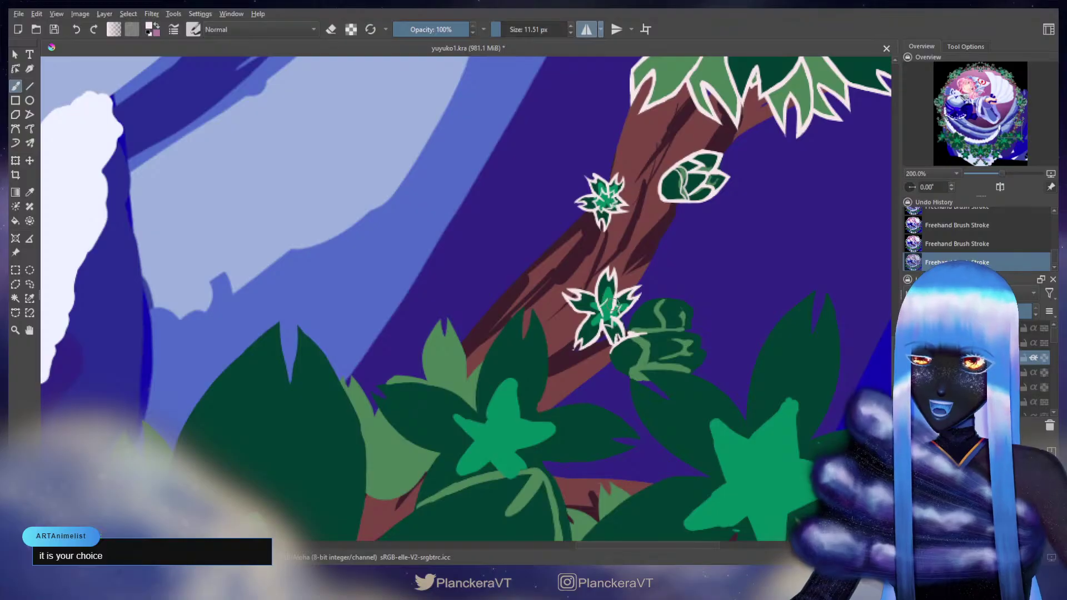
left_click(608, 307)
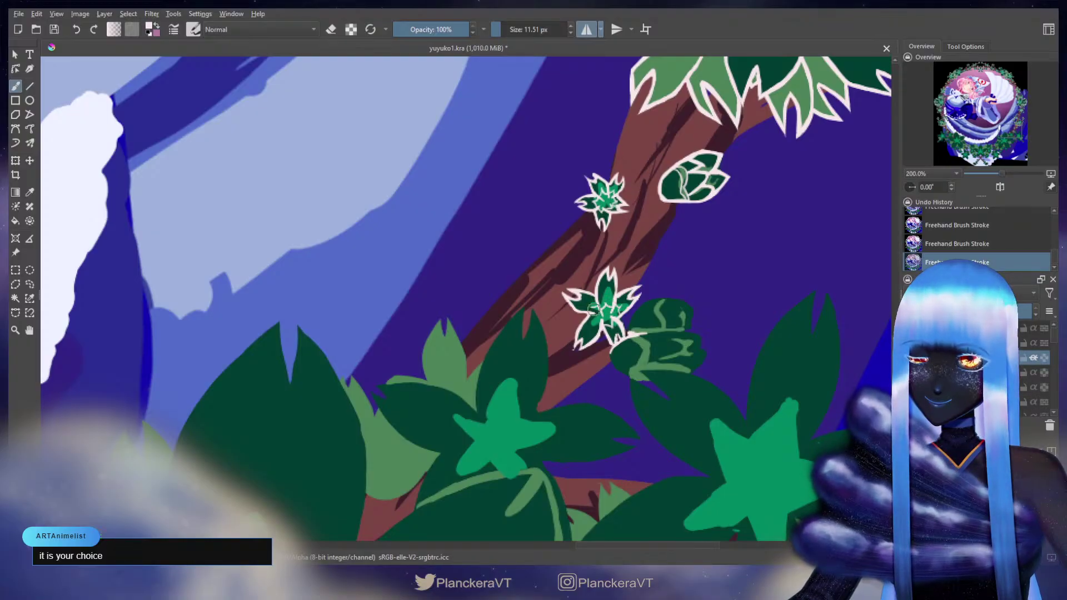
key("ctrl+z")
key("ctrl+shift+z")
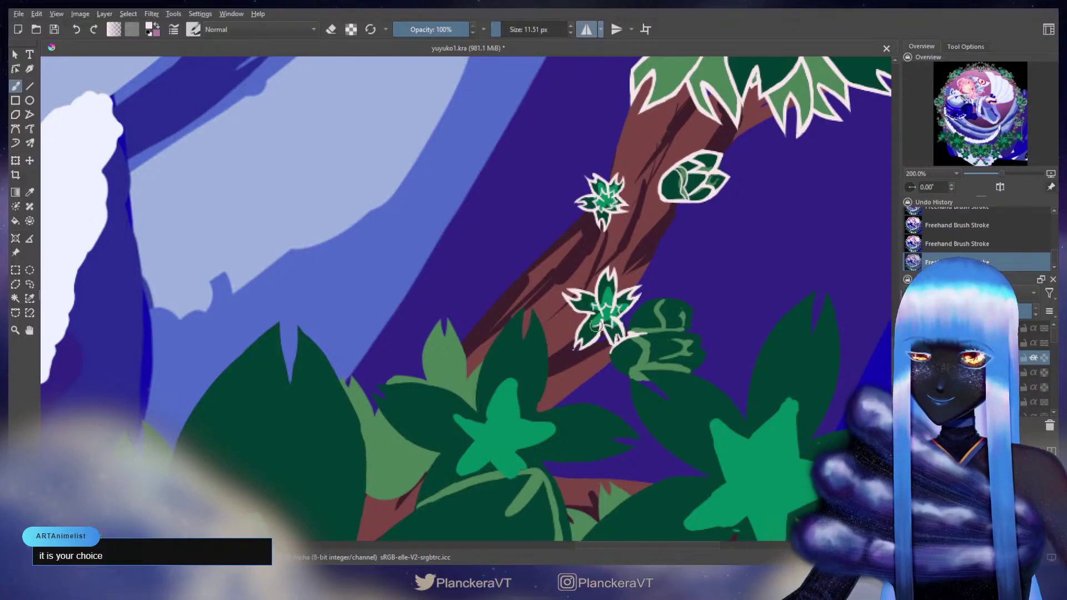
key("ctrl+z")
key("ctrl+shift+z")
key("ctrl+z")
key("ctrl+z")
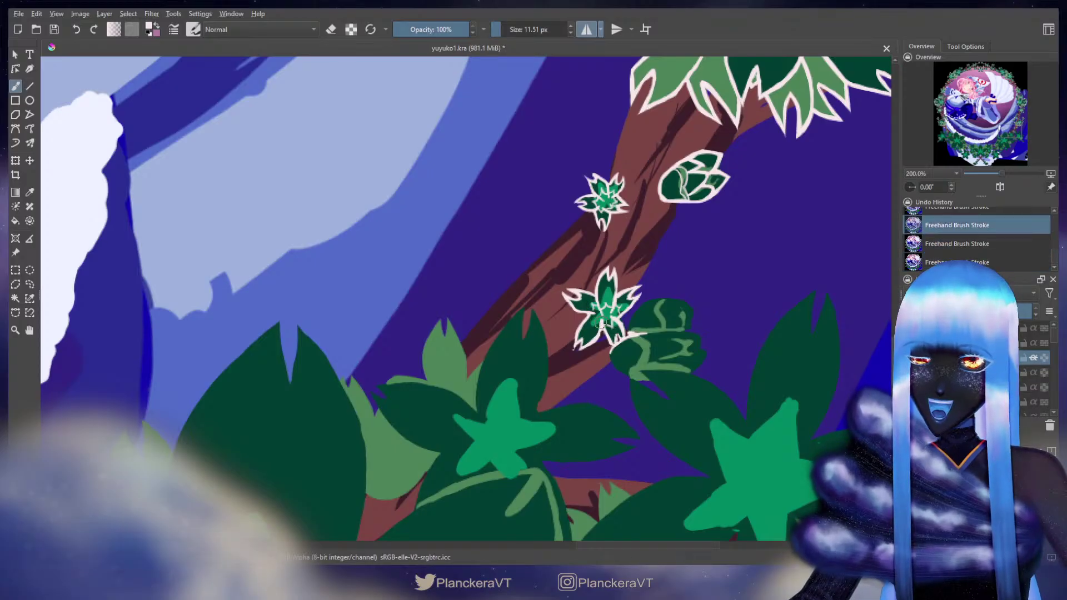
key("ctrl+shift+z")
key("ctrl+shift+z")
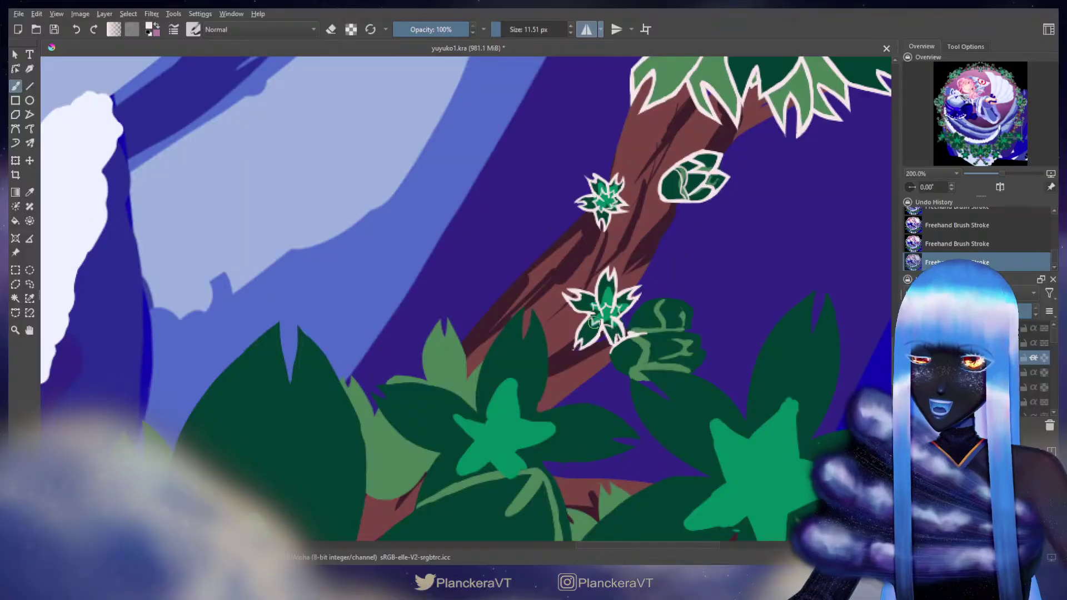
Step: Outline the upper bud beside the second small blossom with its inner bands, plus the lower bud's top and left edges
mouse_move(629, 334)
left_mouse_down()
mouse_move(611, 328)
mouse_move(627, 299)
mouse_move(675, 304)
left_mouse_up()
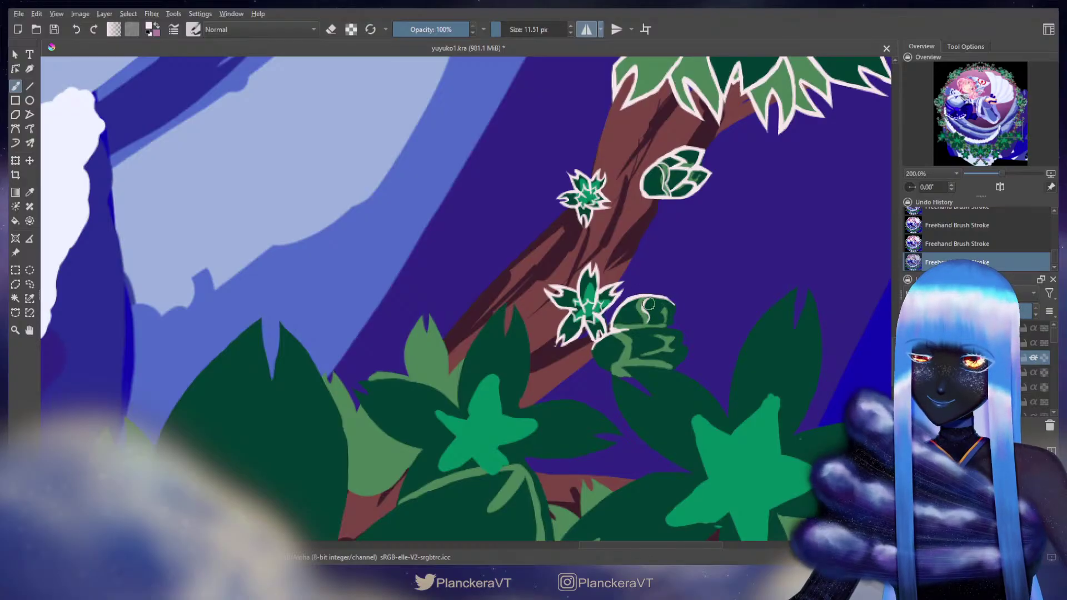
key("ctrl+z")
key("ctrl+shift+z")
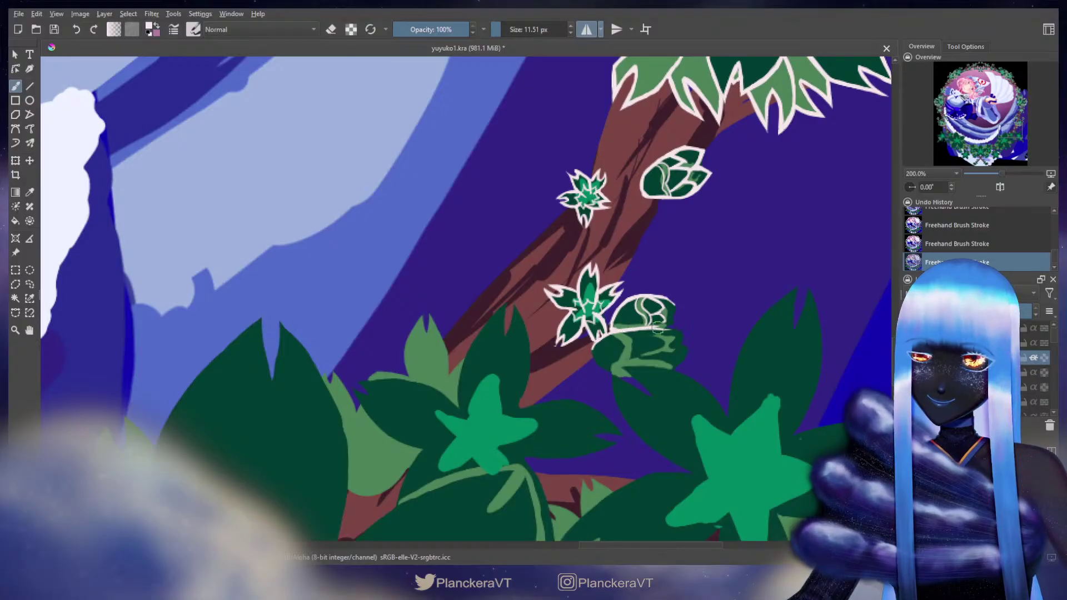
key("ctrl+z")
key("ctrl+shift+z")
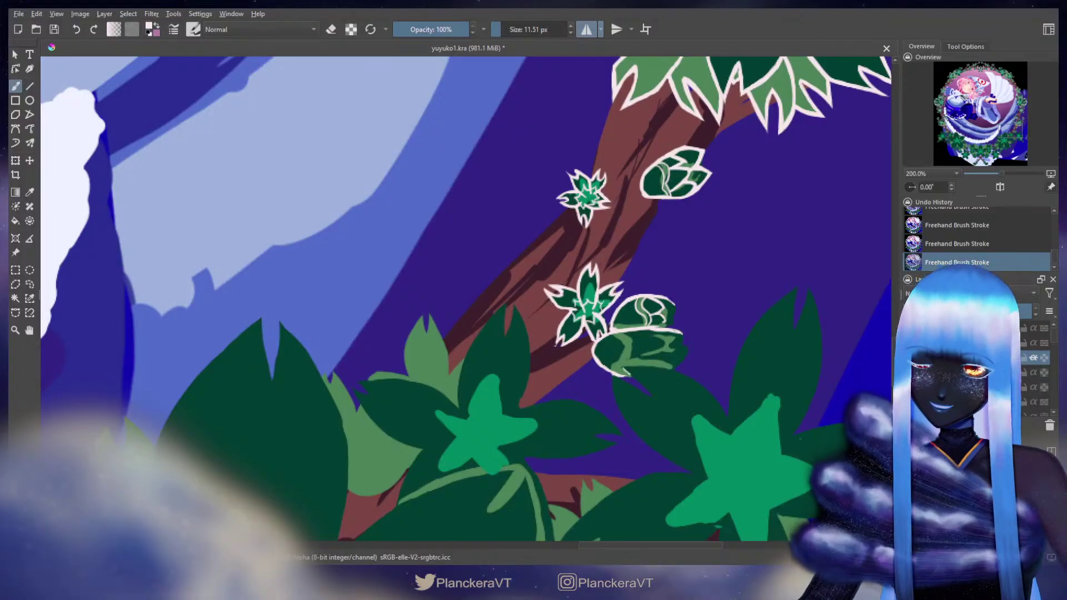
Step: Outline one side of the tip notch on the large blossom's upper-left petal below the buds, redrawing and cleaning up the stroke
left_click_drag(623, 367, 654, 396)
key("ctrl+z")
key("ctrl+z")
left_click(628, 369)
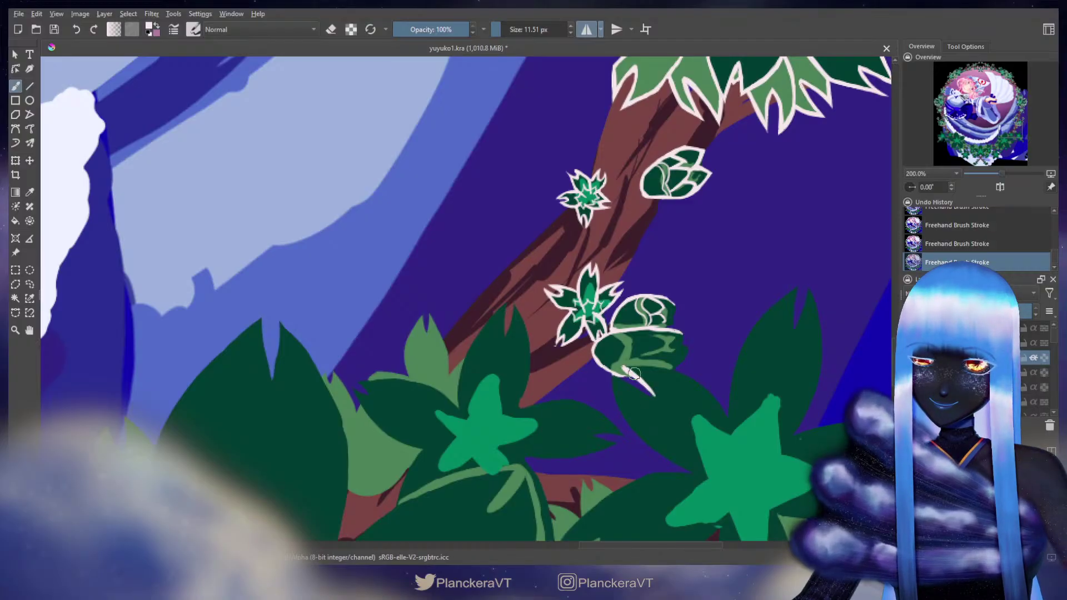
key("e")
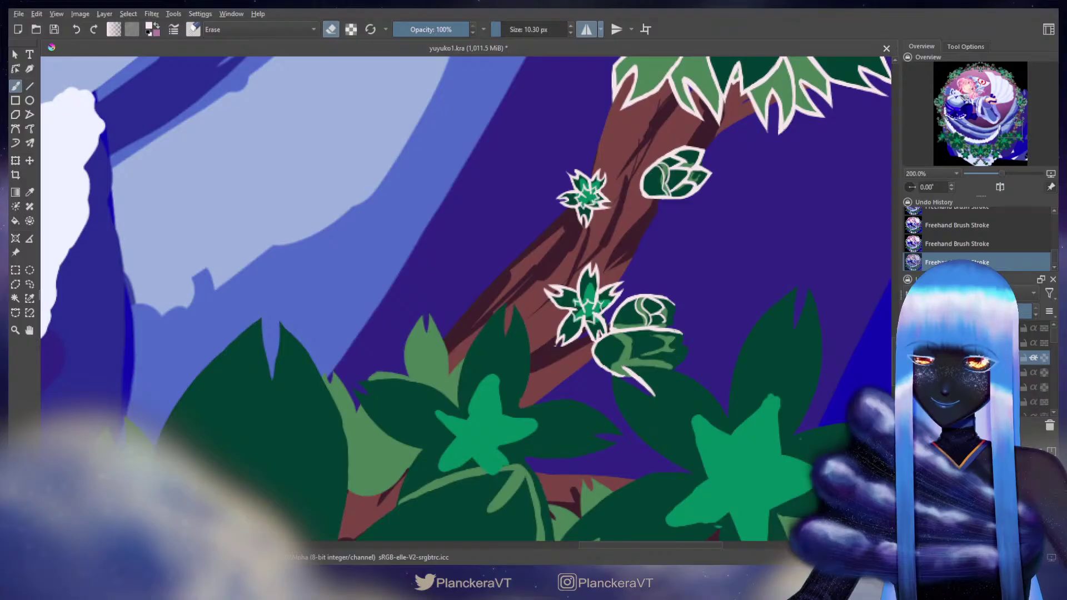
key("e")
Step: Outline the upper edge of the large blossom's upper-left petal from its tip, redrawing the first strokes
mouse_move(623, 367)
left_mouse_down()
mouse_move(567, 316)
mouse_move(616, 318)
mouse_move(631, 332)
left_mouse_up()
key("ctrl+z")
key("ctrl+z")
mouse_move(566, 316)
left_mouse_down()
mouse_move(592, 318)
mouse_move(569, 319)
mouse_move(614, 319)
mouse_move(663, 352)
left_mouse_up()
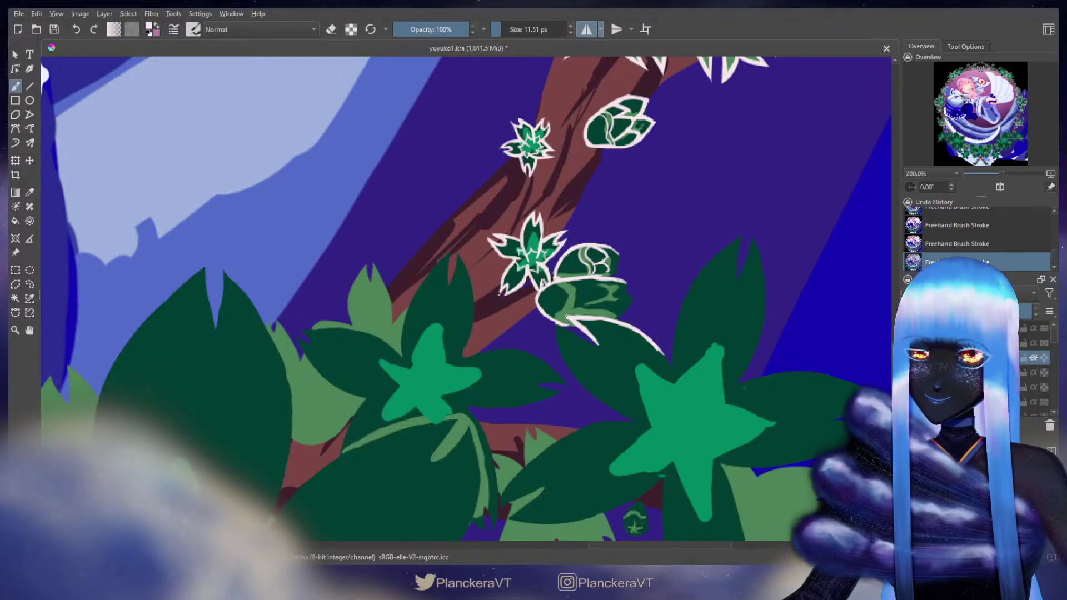
key("e")
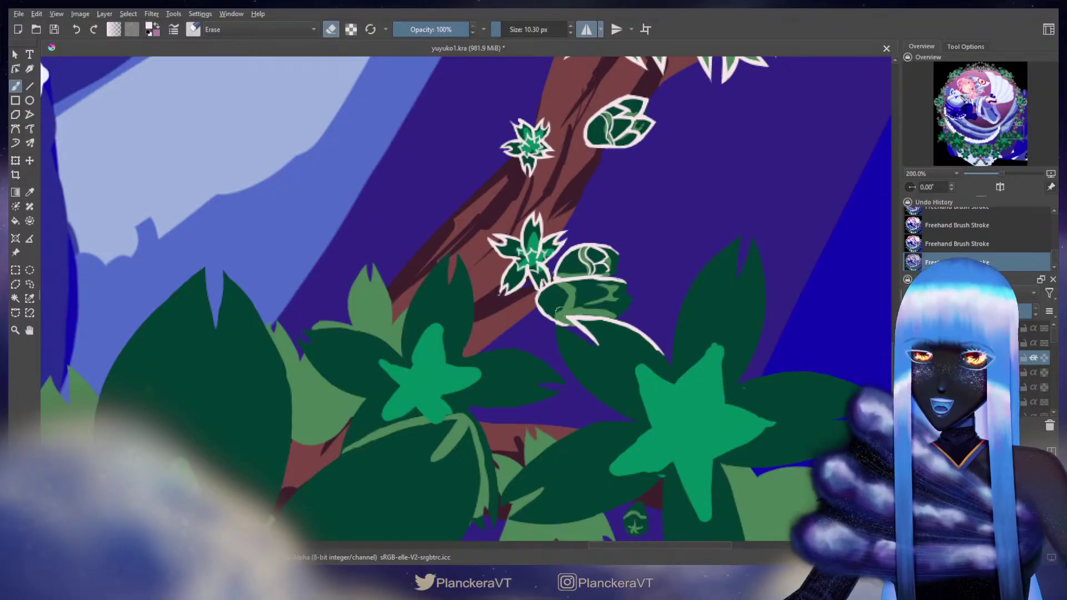
key("e")
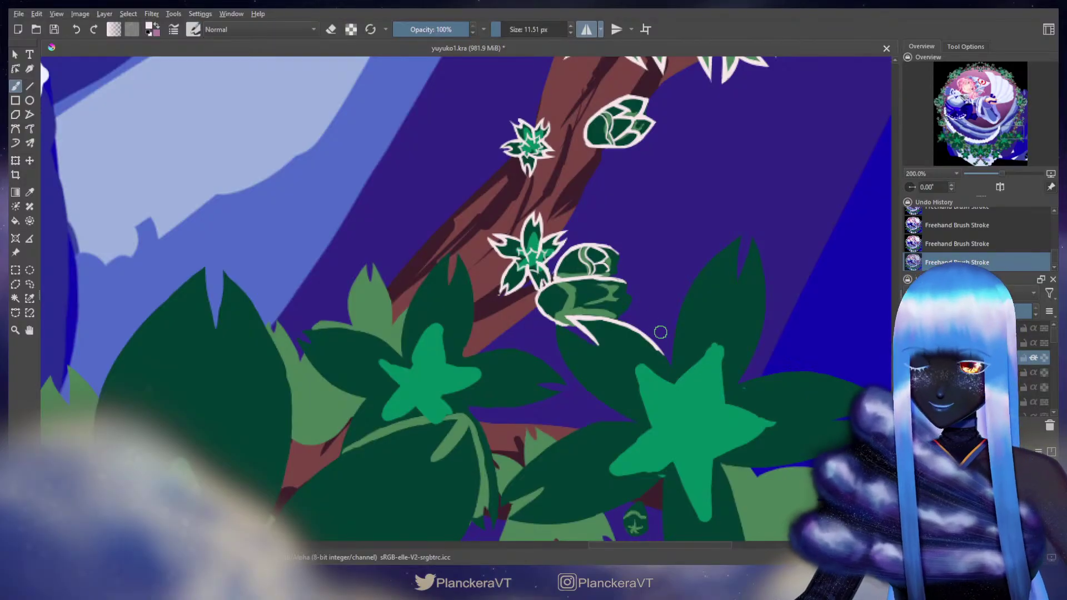
Step: Extend that petal's upper edge into the blossom's star centre and outline the other side of its tip notch
left_click_drag(658, 349, 682, 405)
key("ctrl+z")
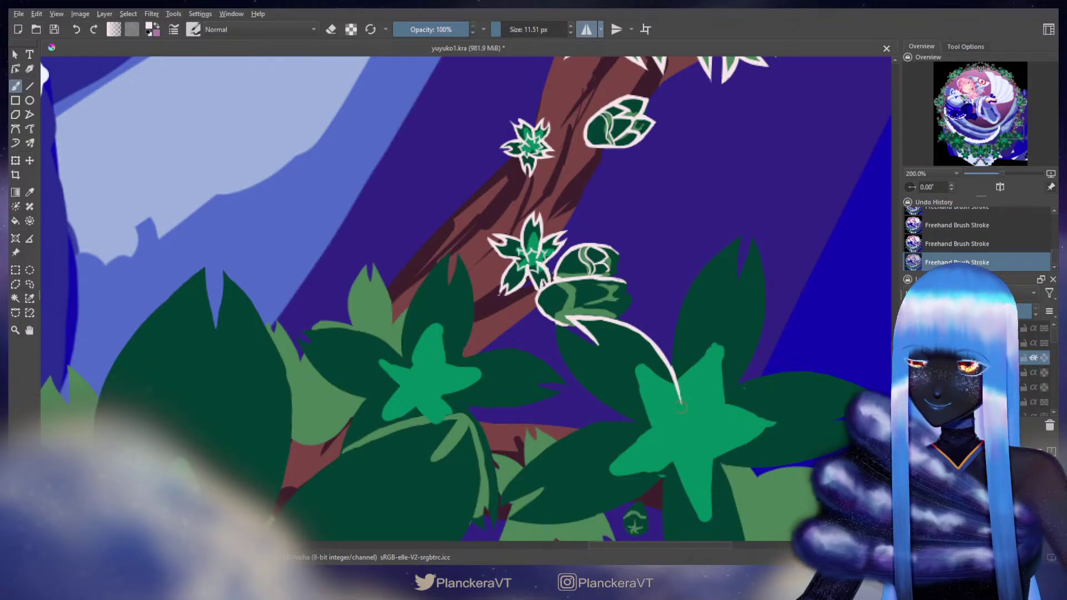
key("ctrl+z")
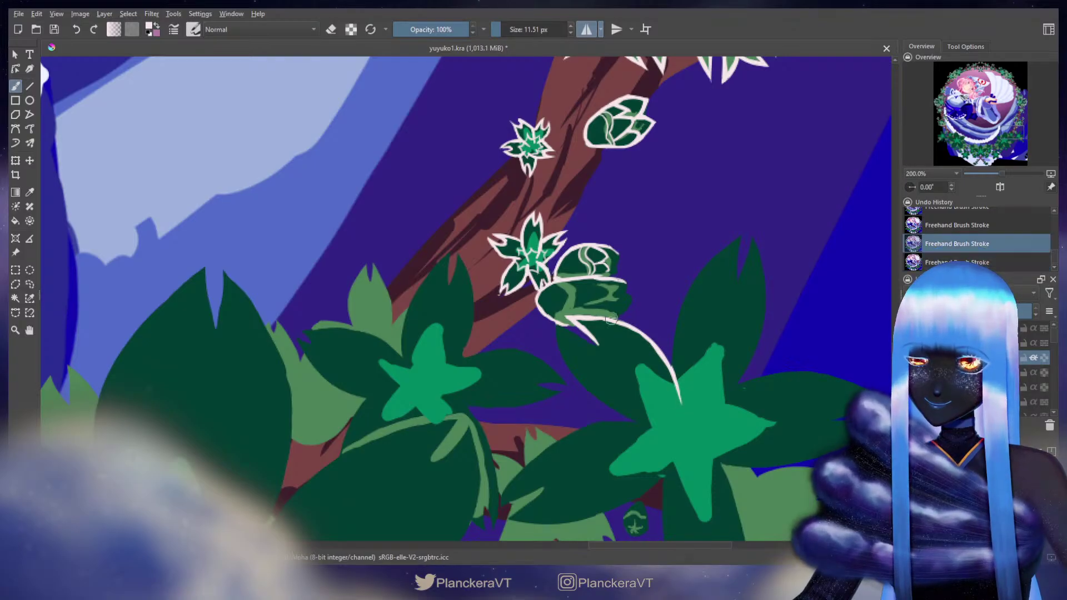
key("ctrl+shift+z")
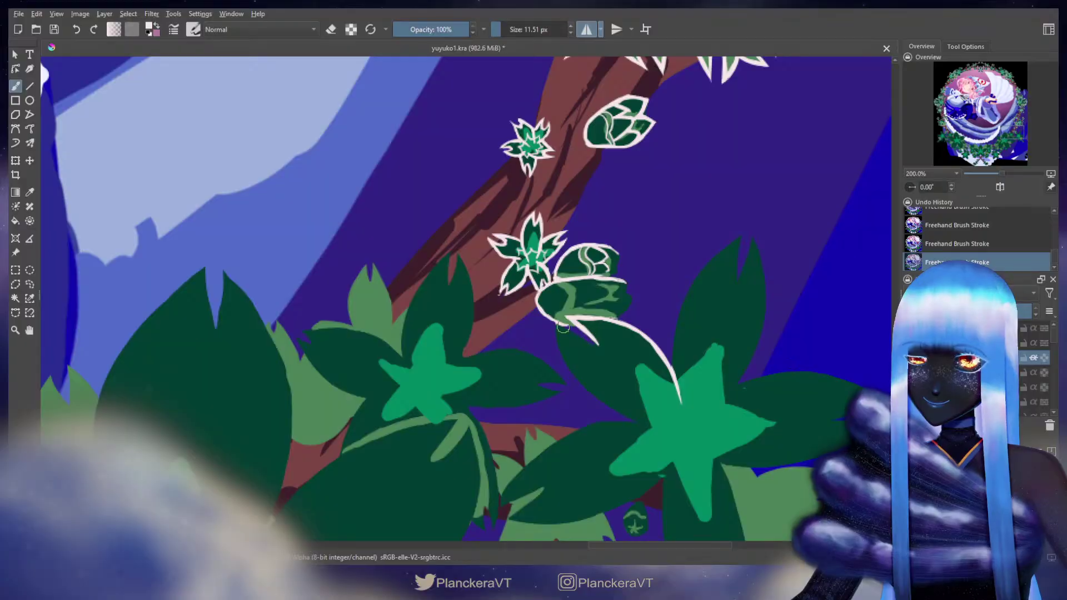
left_click_drag(558, 327, 598, 347)
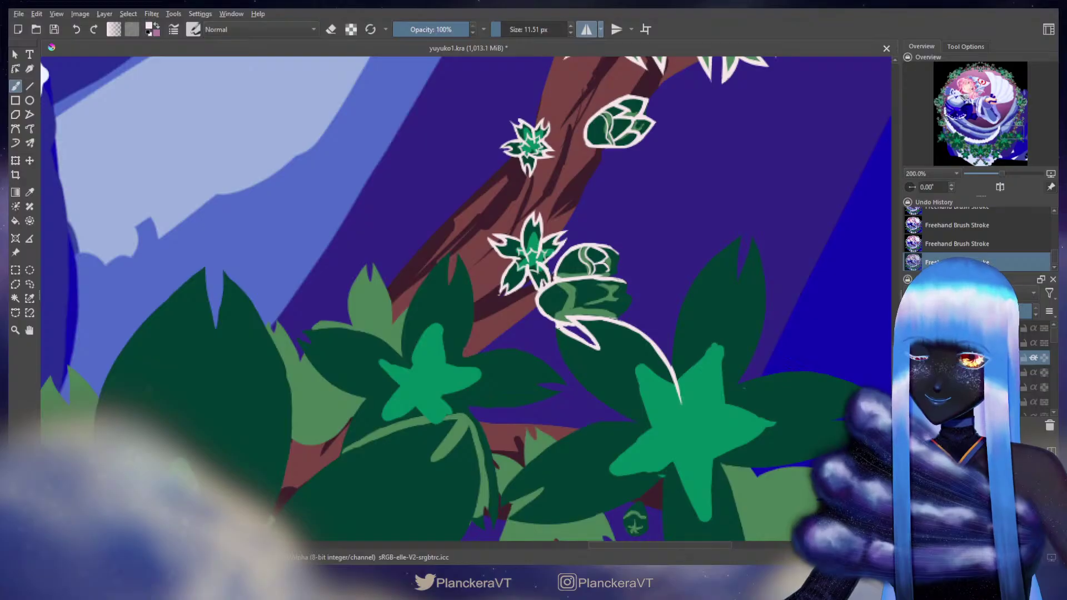
Step: Start the lower edge of the large blossom's upper-left petal from its tip, redrawing the stroke
mouse_move(556, 332)
left_mouse_down()
mouse_move(579, 379)
mouse_move(533, 299)
left_mouse_up()
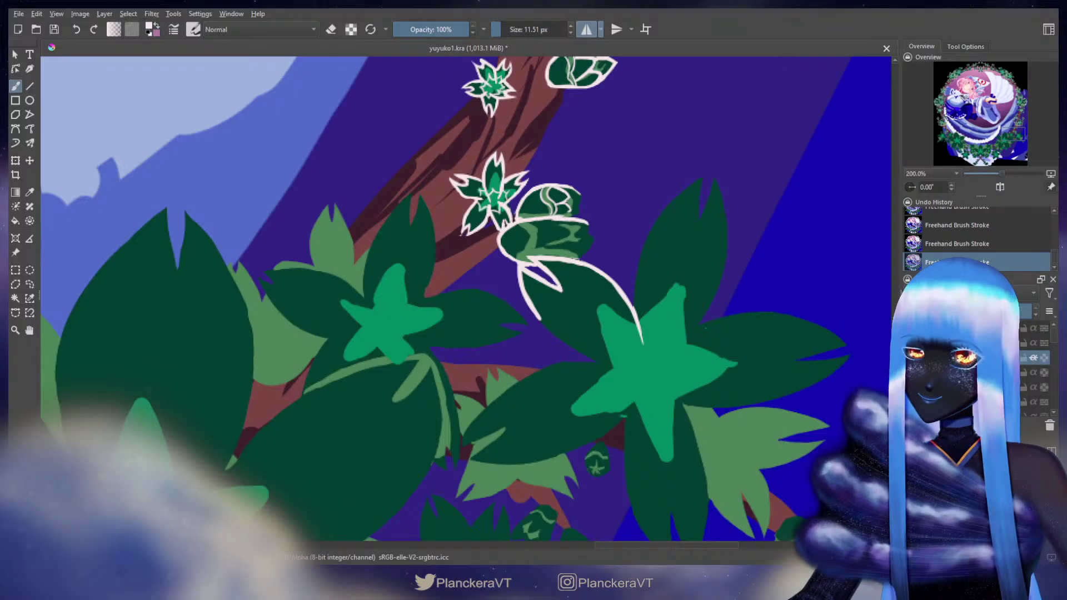
key("ctrl+z")
key("ctrl+shift+z")
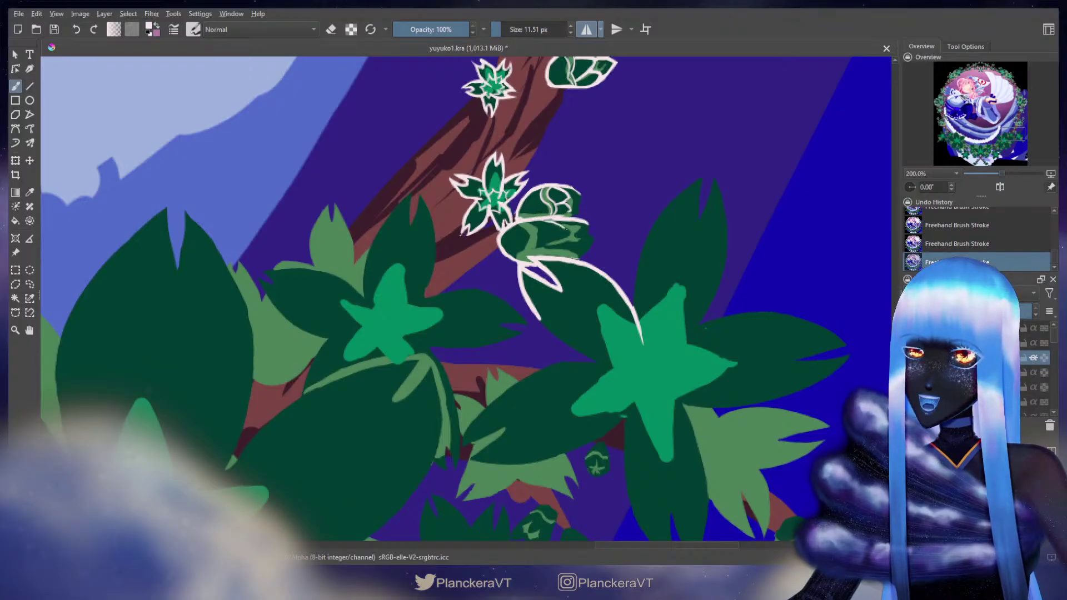
key("ctrl+z")
key("ctrl+shift+z")
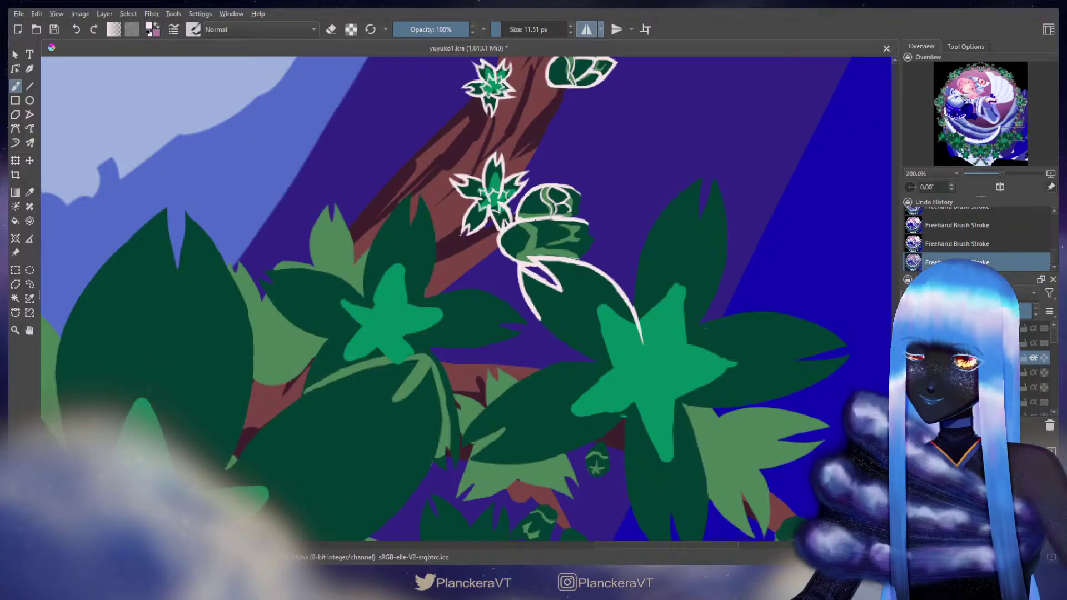
Step: Outline the lower bud's inner bands and close the right-hand edges of both buds above the large blossom
key("ctrl+z")
key("ctrl+shift+z")
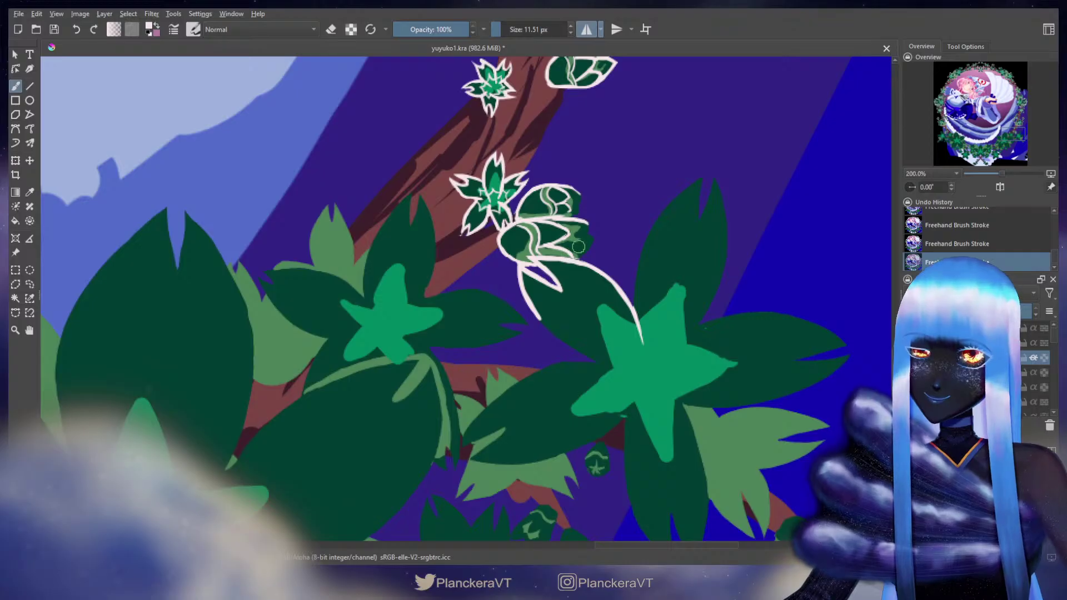
key("ctrl+z")
key("ctrl+shift+z")
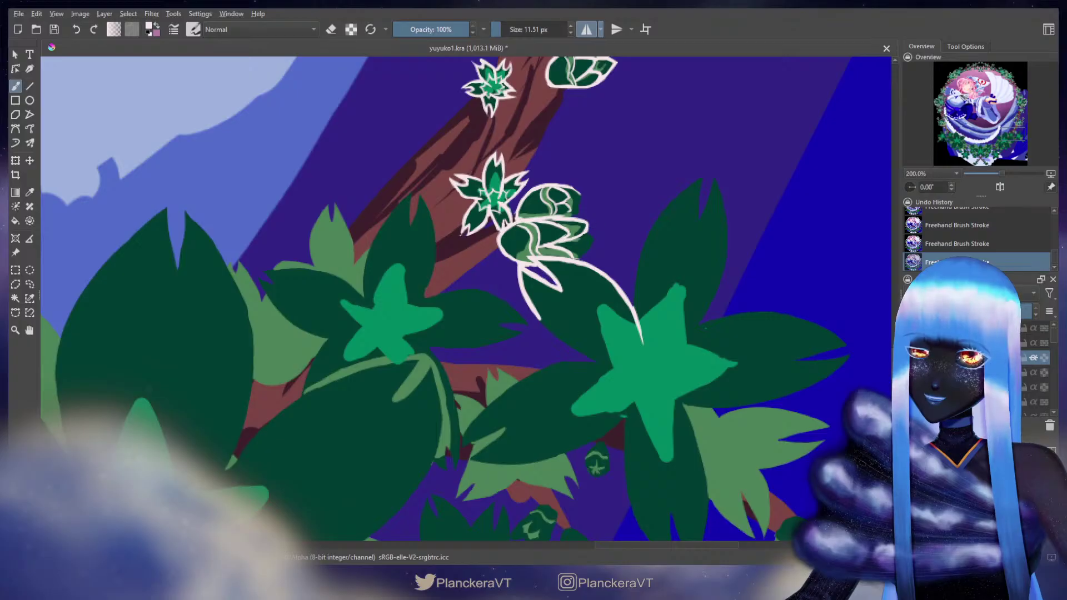
left_click_drag(593, 241, 577, 258)
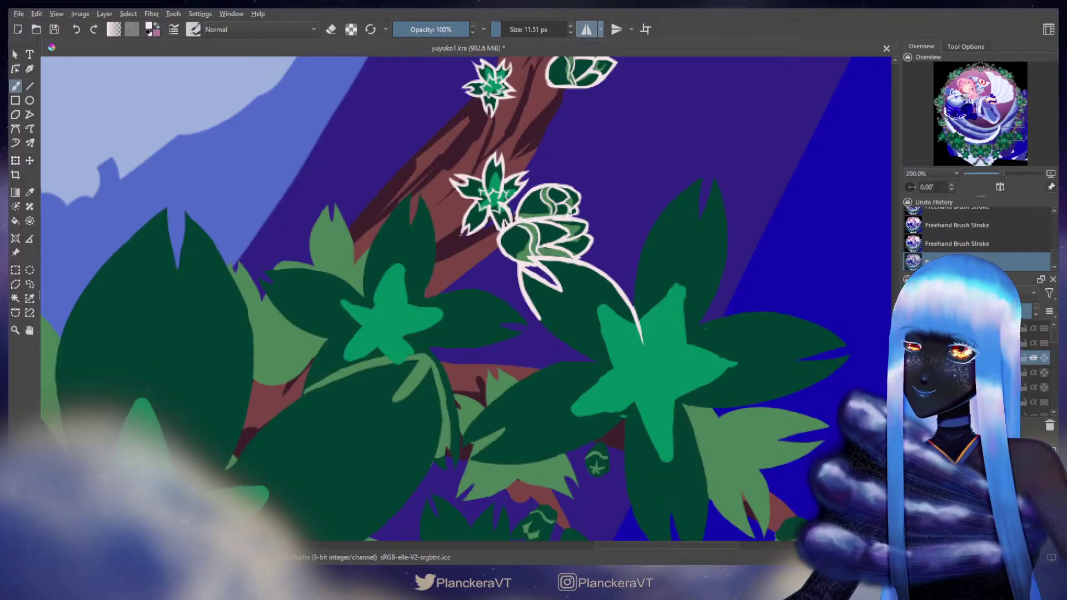
Step: Carry the upper-left petal's lower edge into the star centre and outline the left edge of the large blossom's top petal
left_click_drag(590, 311, 537, 251)
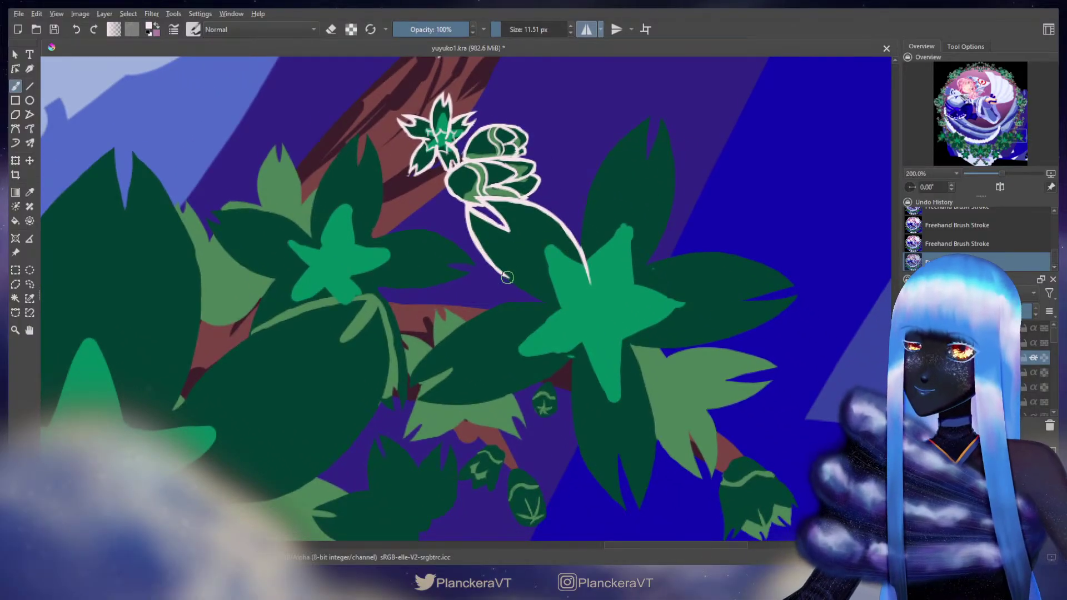
mouse_move(481, 253)
left_mouse_down()
mouse_move(556, 308)
mouse_move(503, 281)
mouse_move(554, 303)
left_mouse_up()
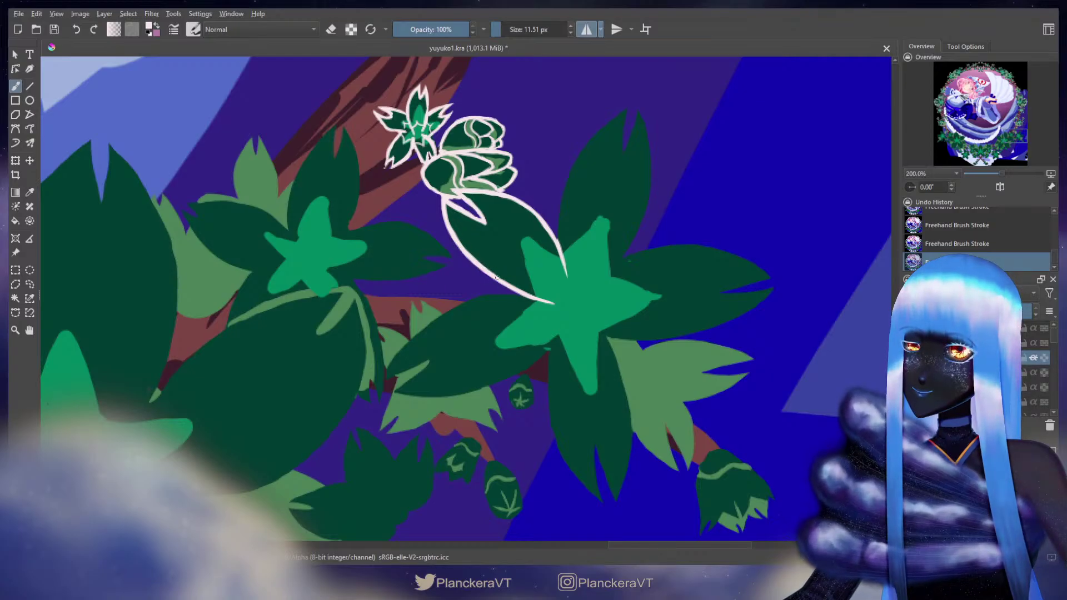
mouse_move(586, 113)
left_mouse_down()
mouse_move(554, 164)
mouse_move(595, 144)
mouse_move(527, 222)
mouse_move(538, 212)
mouse_move(534, 240)
mouse_move(539, 212)
mouse_move(528, 282)
left_mouse_up()
key("ctrl+z")
key("ctrl+z")
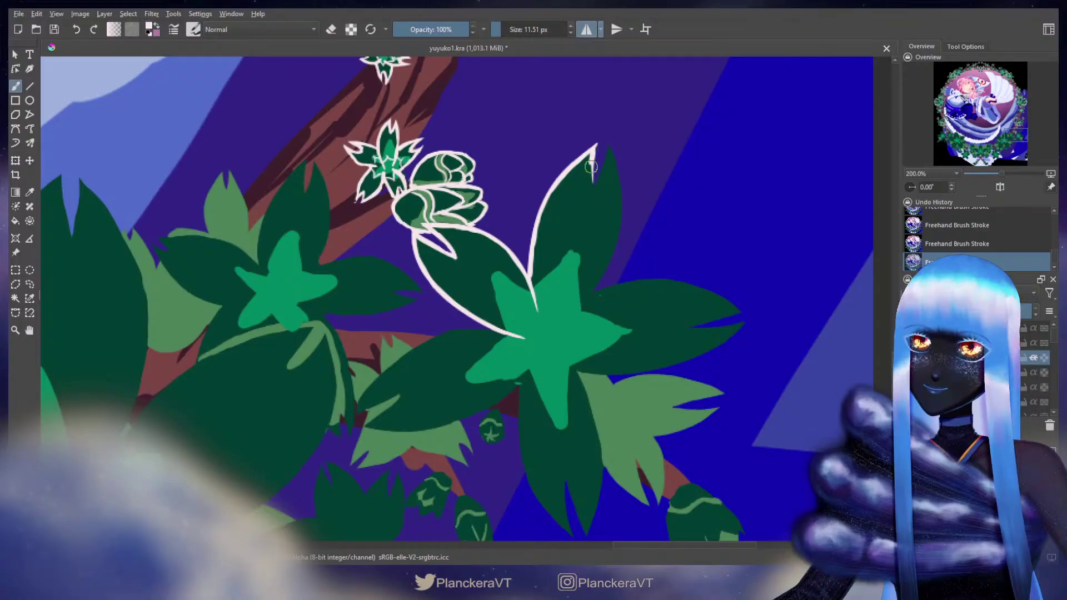
Step: Outline both sides of the tip notch on the large blossom's top petal, redrawing the first strokes
key("ctrl+z")
key("ctrl+z")
mouse_move(594, 158)
left_mouse_down()
mouse_move(595, 148)
mouse_move(592, 190)
mouse_move(610, 144)
mouse_move(598, 178)
left_mouse_up()
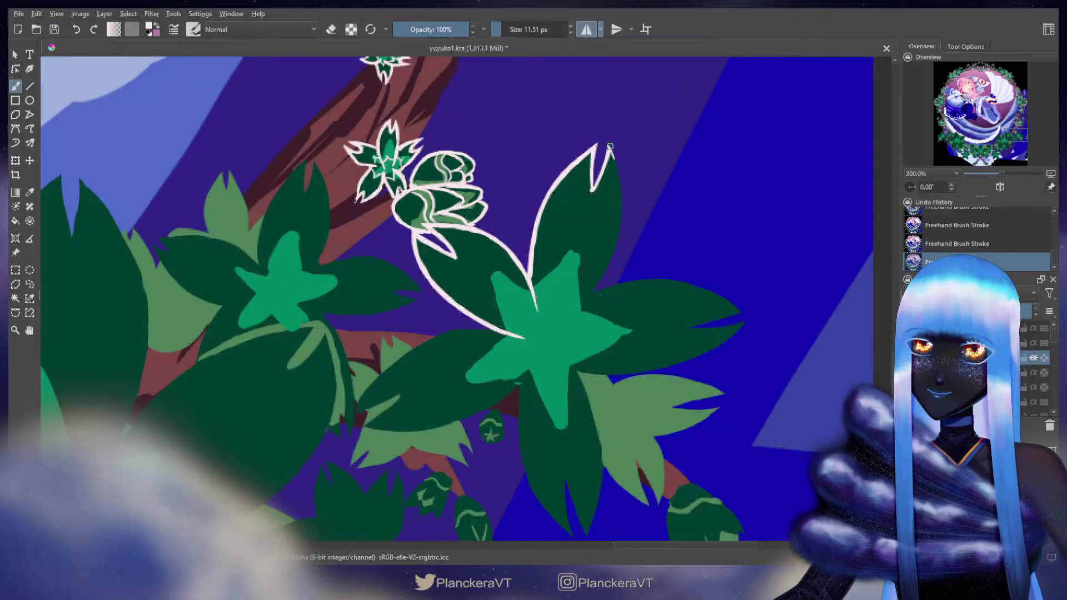
Step: Outline the top petal's right edge down into the star centre and the upper edge of the right petal out to its tip
mouse_move(609, 148)
left_mouse_down()
mouse_move(625, 214)
mouse_move(637, 453)
mouse_move(688, 319)
mouse_move(638, 124)
mouse_move(628, 151)
mouse_move(642, 157)
mouse_move(651, 118)
mouse_move(612, 126)
mouse_move(601, 187)
mouse_move(561, 242)
left_mouse_up()
key("ctrl+z")
mouse_move(604, 177)
left_mouse_down()
mouse_move(553, 246)
mouse_move(577, 228)
mouse_move(674, 212)
mouse_move(731, 248)
left_mouse_up()
key("ctrl+z")
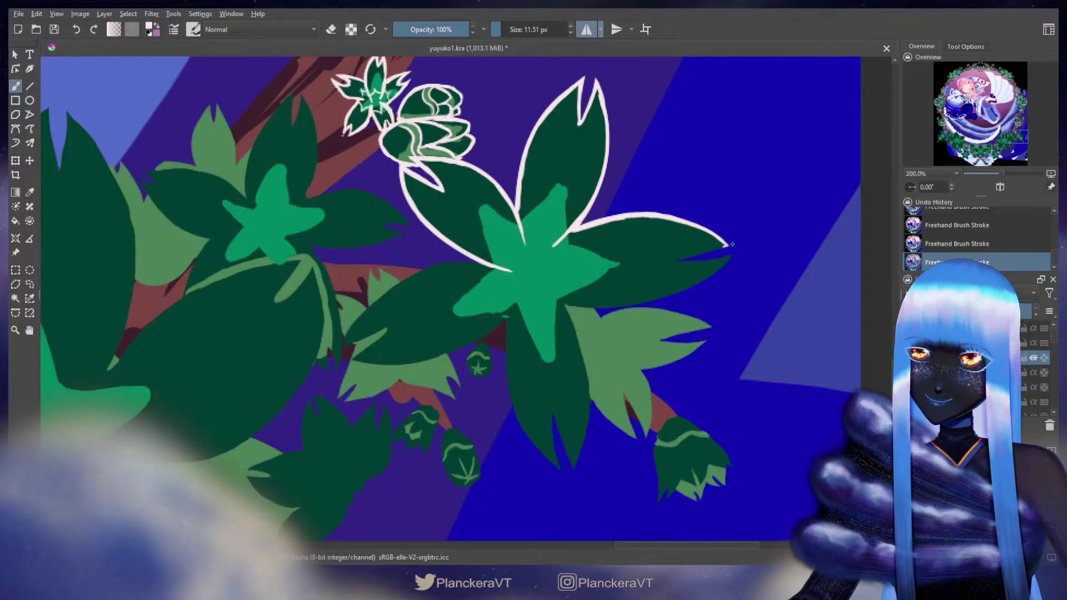
Step: Outline the right petal's tip notch and its lower edge back into the star centre
mouse_move(723, 248)
left_mouse_down()
mouse_move(681, 260)
mouse_move(708, 261)
mouse_move(678, 258)
left_mouse_up()
key("ctrl+z")
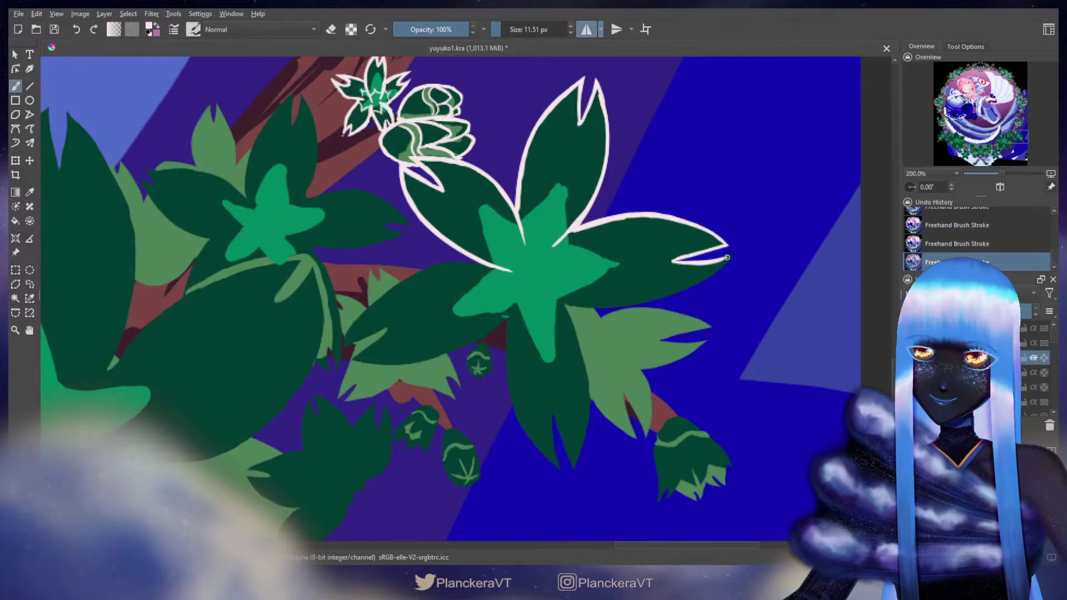
left_click_drag(723, 261, 664, 297)
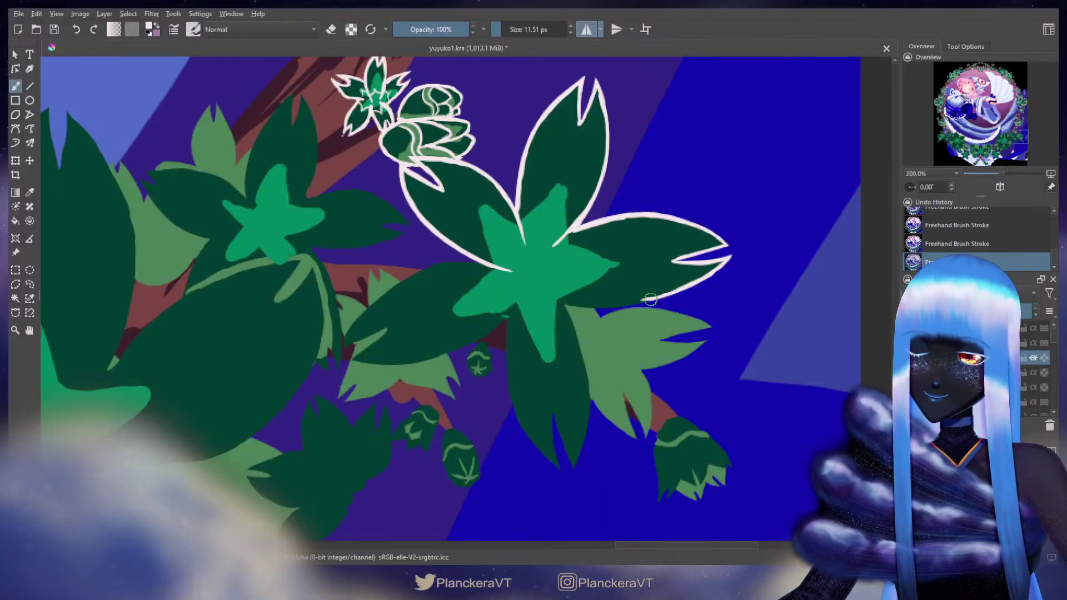
mouse_move(637, 300)
left_mouse_down()
mouse_move(630, 304)
mouse_move(533, 281)
left_mouse_up()
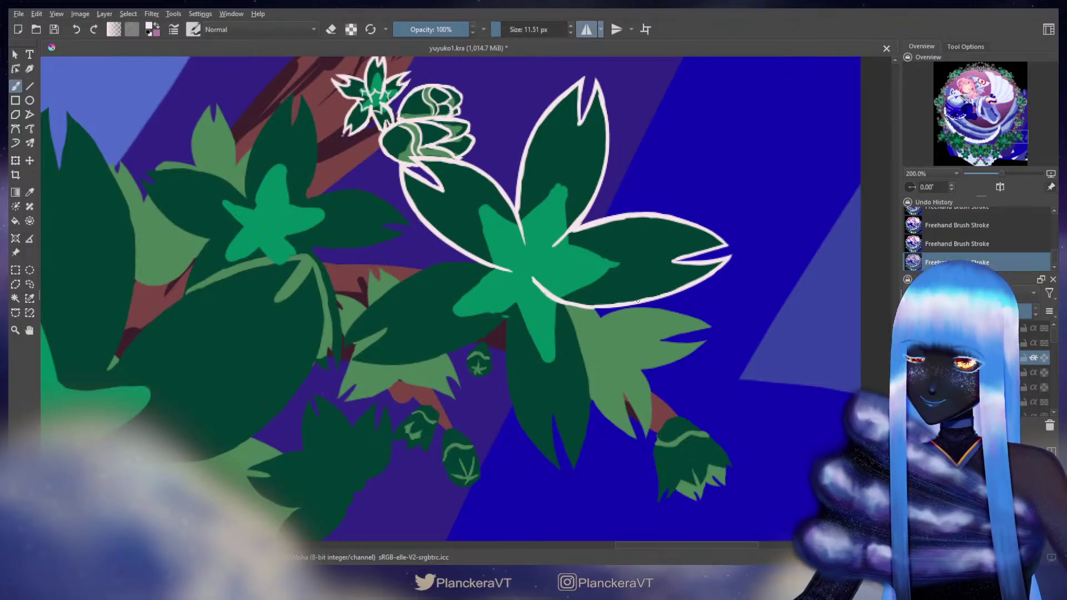
Step: Clean up the right petal's lower outline with the eraser and reinforce the line toward its tip
key("ctrl+z")
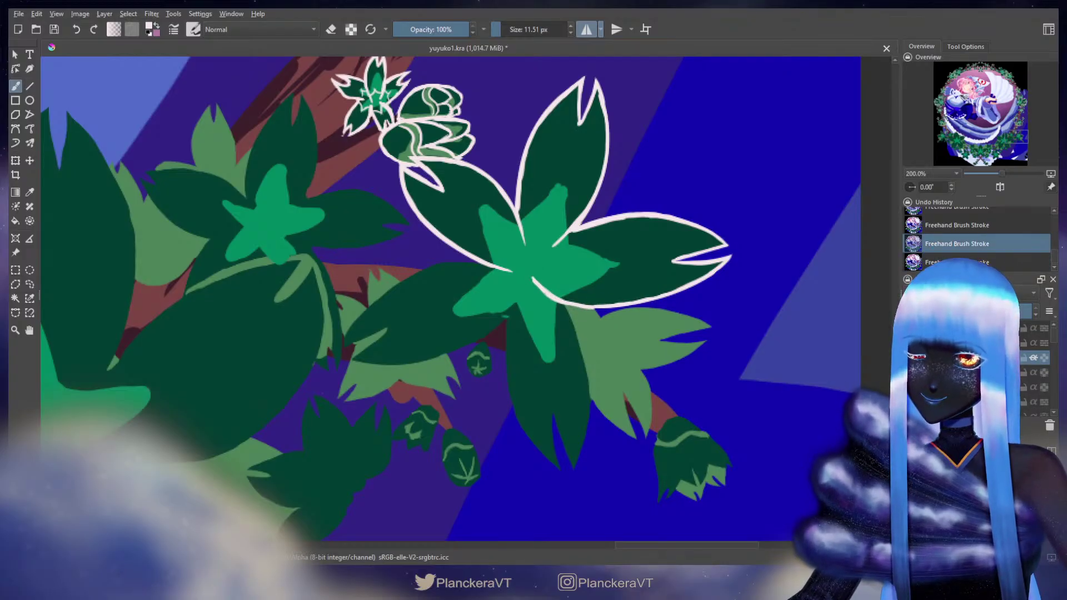
key("e")
left_click_drag(593, 309, 603, 310)
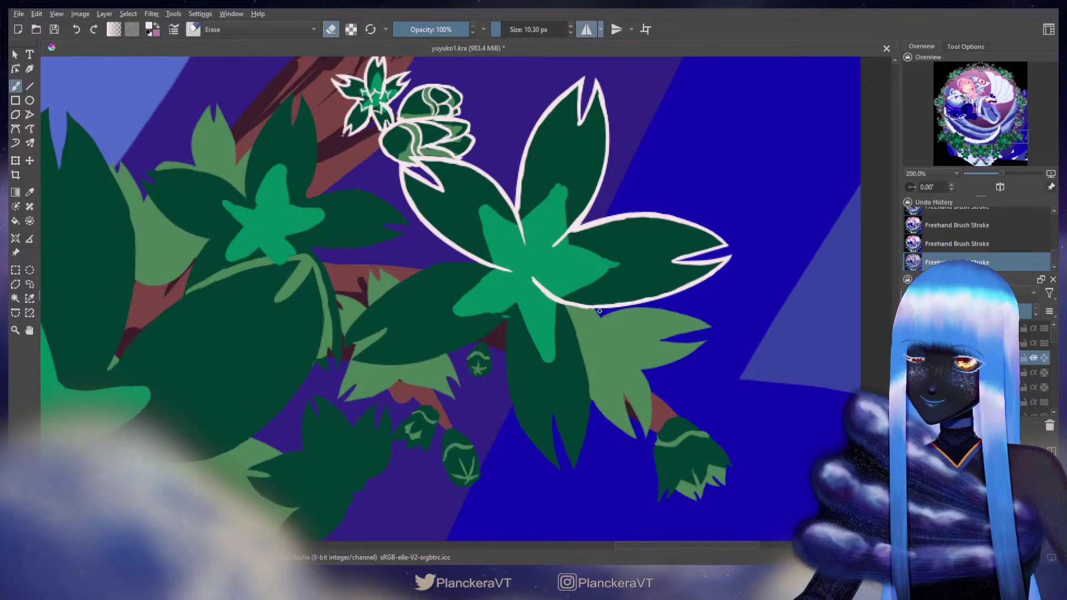
key("e")
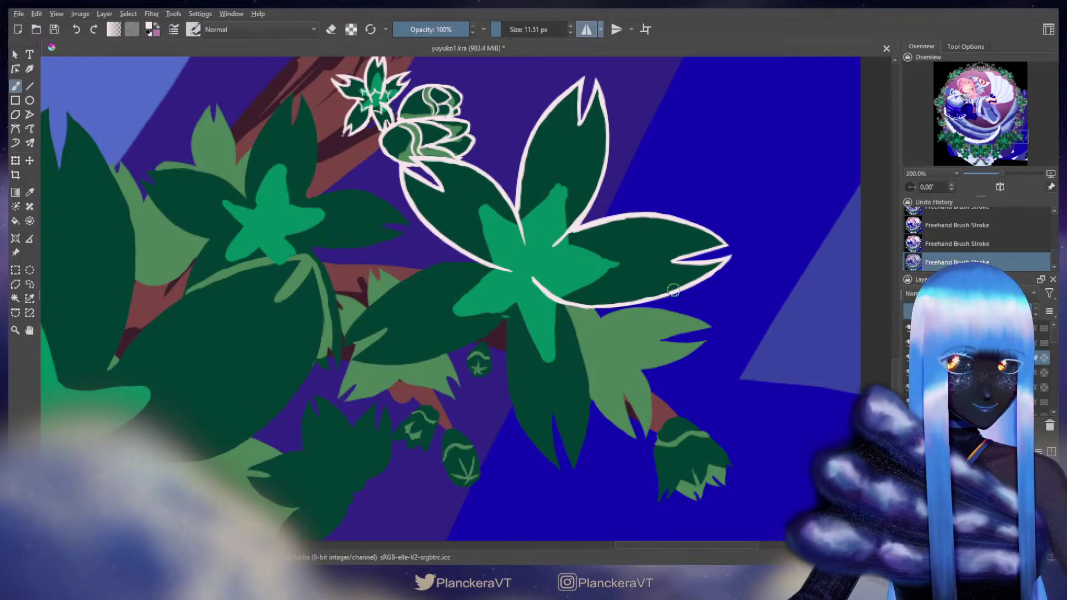
left_click_drag(672, 292, 712, 275)
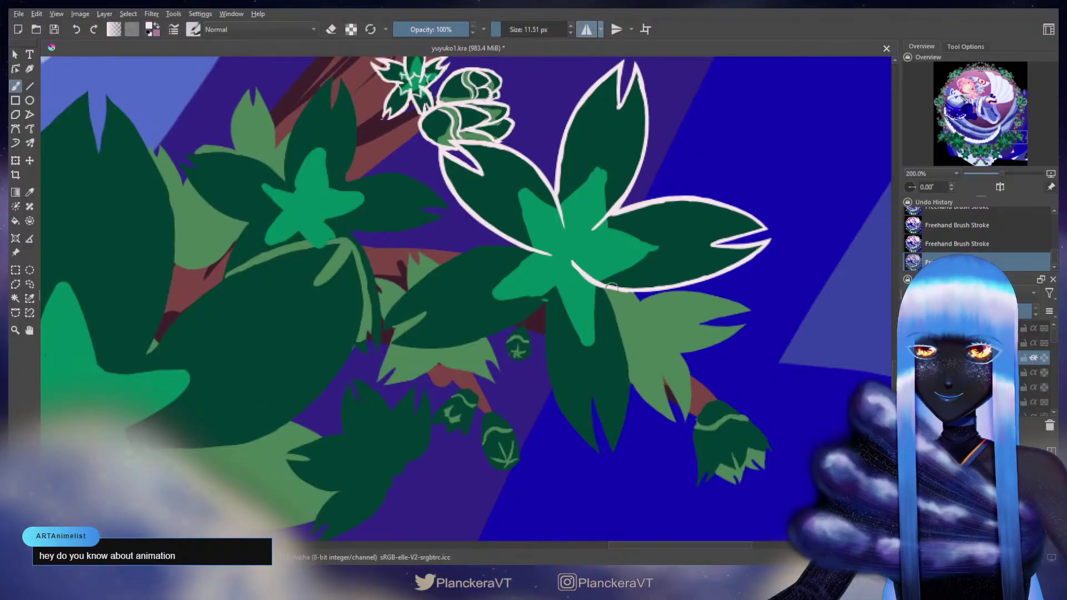
key("e")
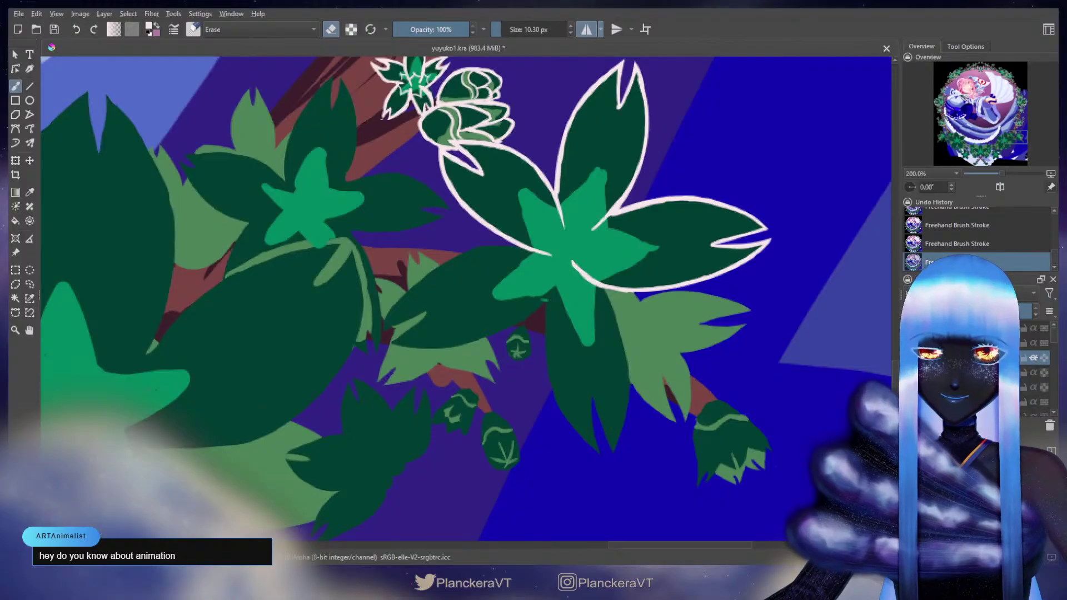
key("e")
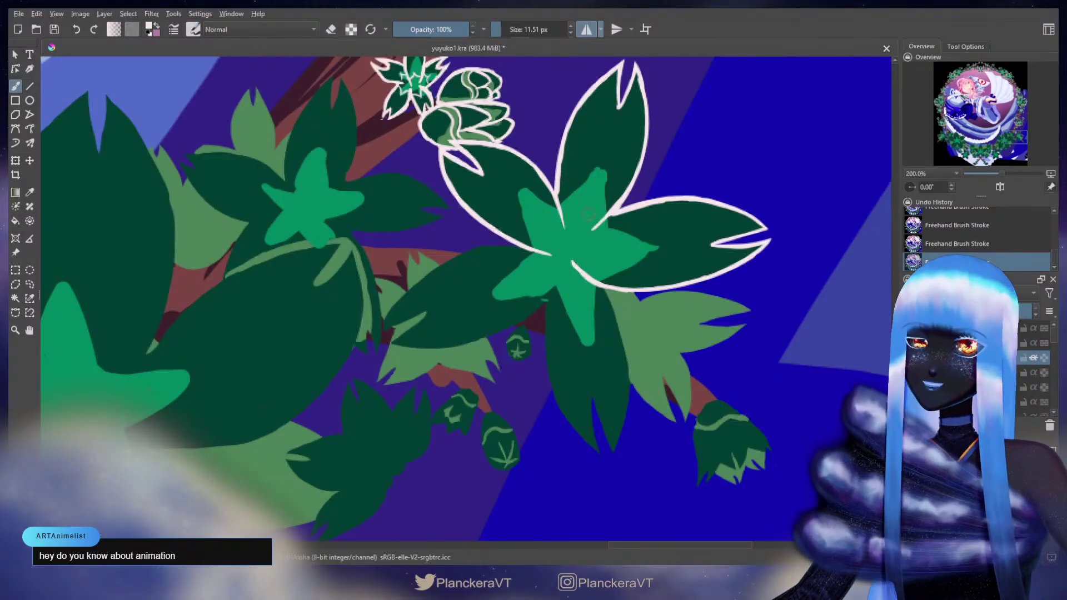
Step: Outline the right edge of the large blossom's bottom petal from the right petal's outline down to its tip
left_click_drag(610, 309, 635, 267)
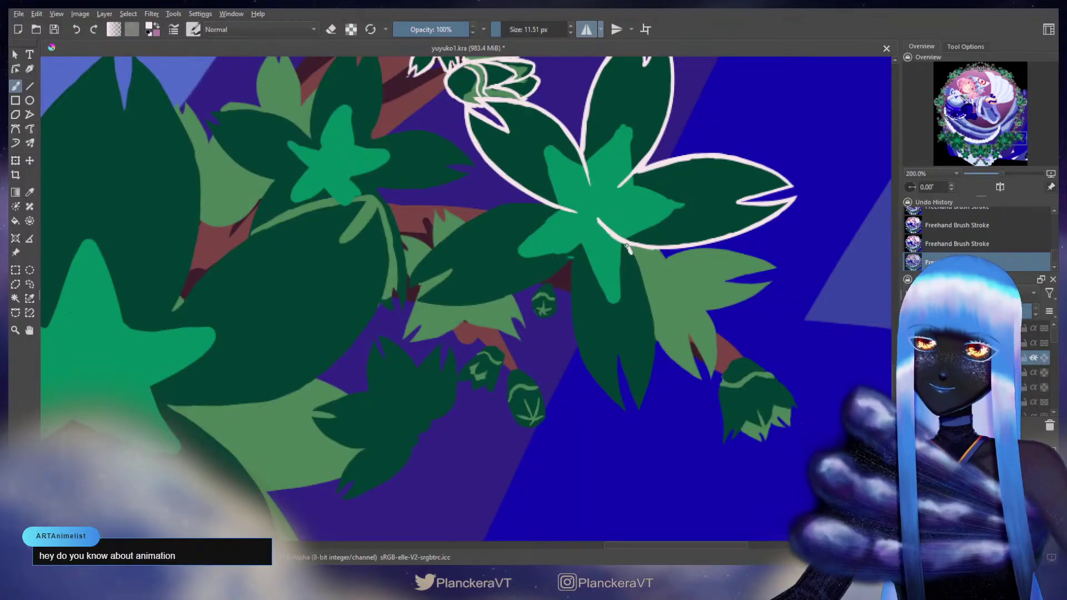
mouse_move(628, 249)
left_mouse_down()
mouse_move(652, 343)
mouse_move(638, 408)
left_mouse_up()
key("ctrl+z")
key("ctrl+z")
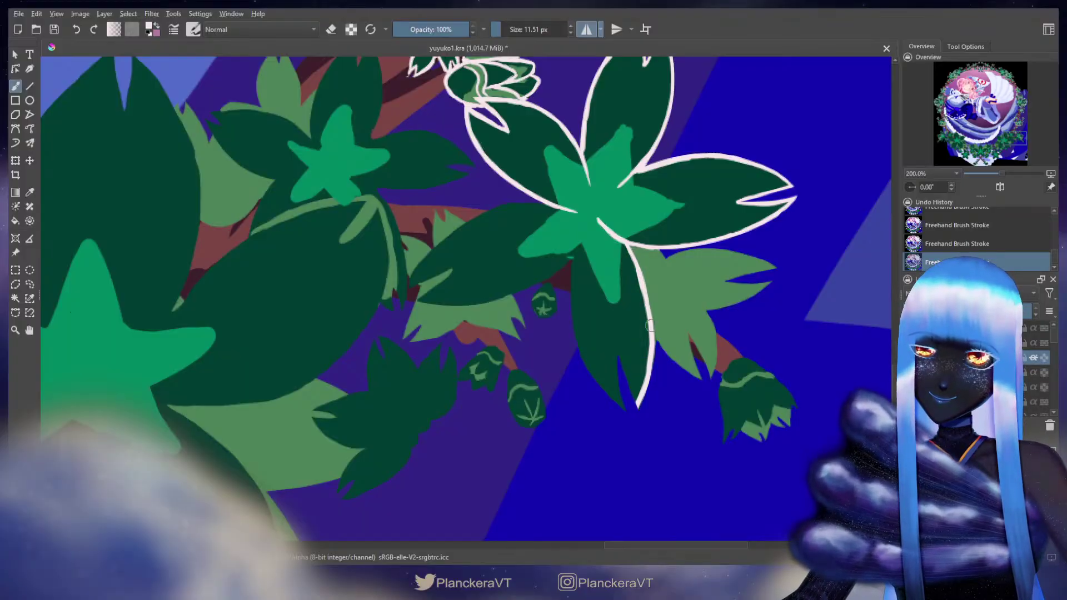
Step: Trim the bottom petal's right outline, then reinforce the right petal's outline near the star centre and along its upper edge
key("e")
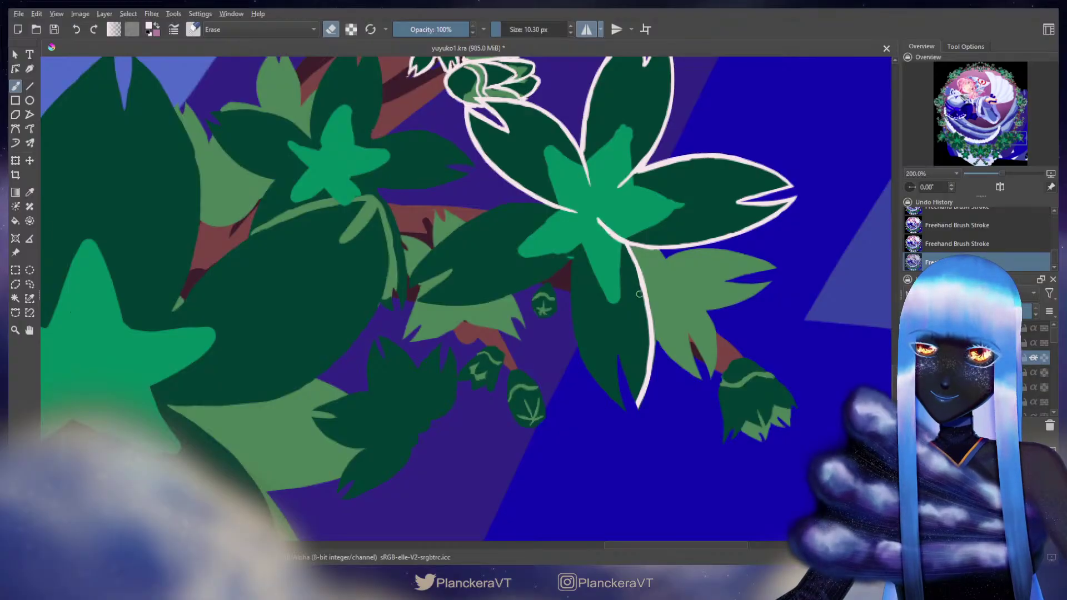
key("e")
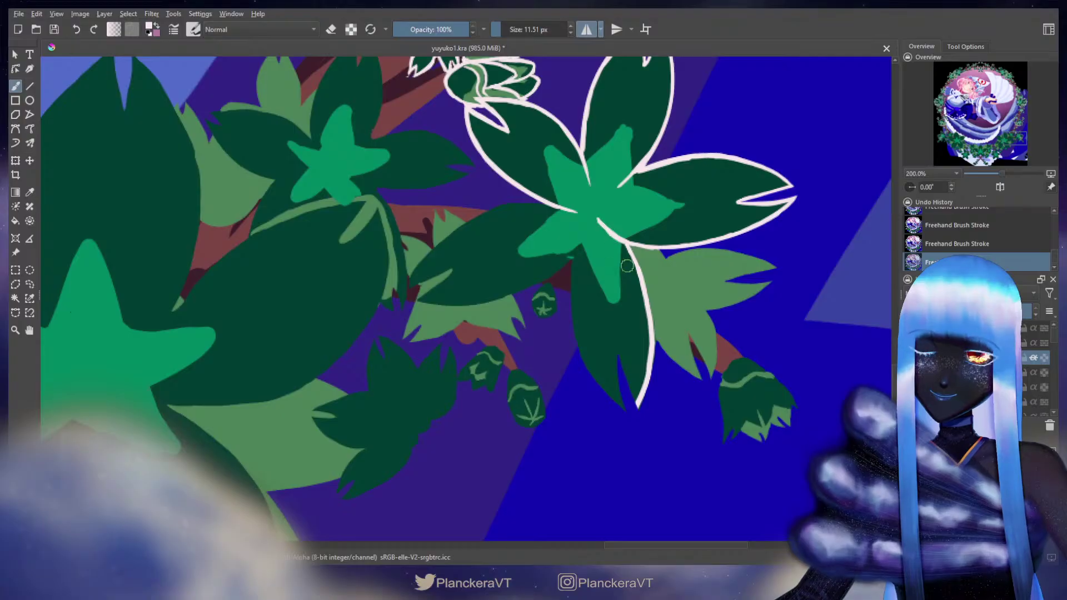
key("e")
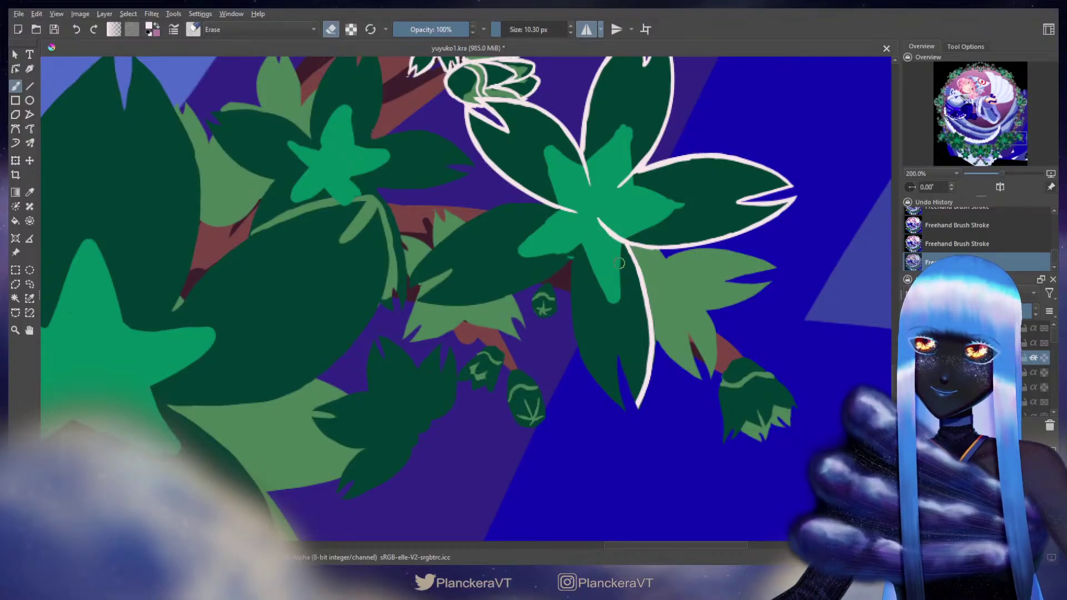
key("e")
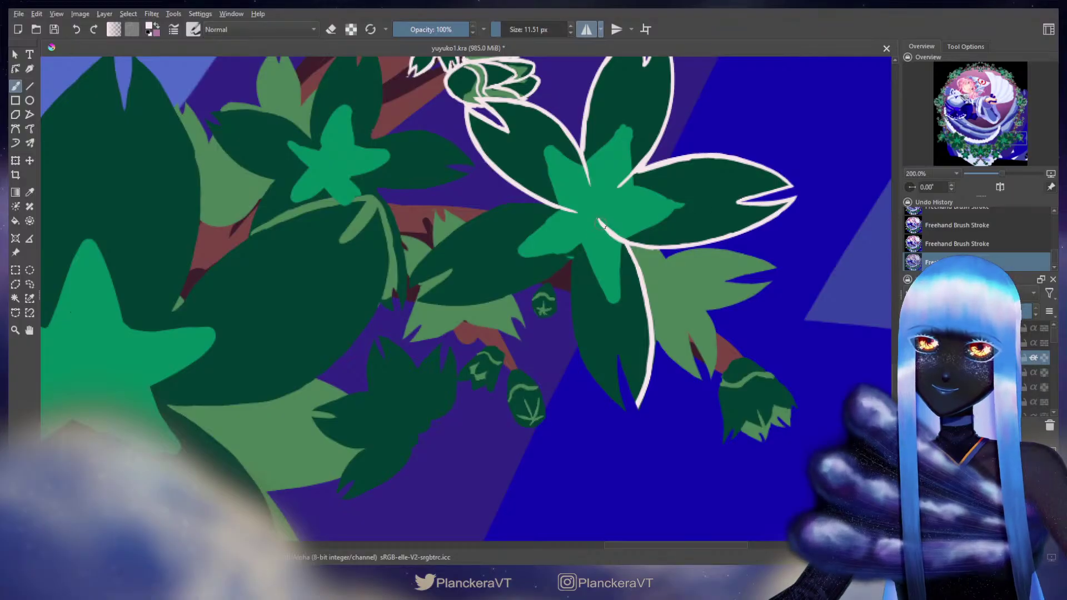
left_click_drag(605, 230, 641, 244)
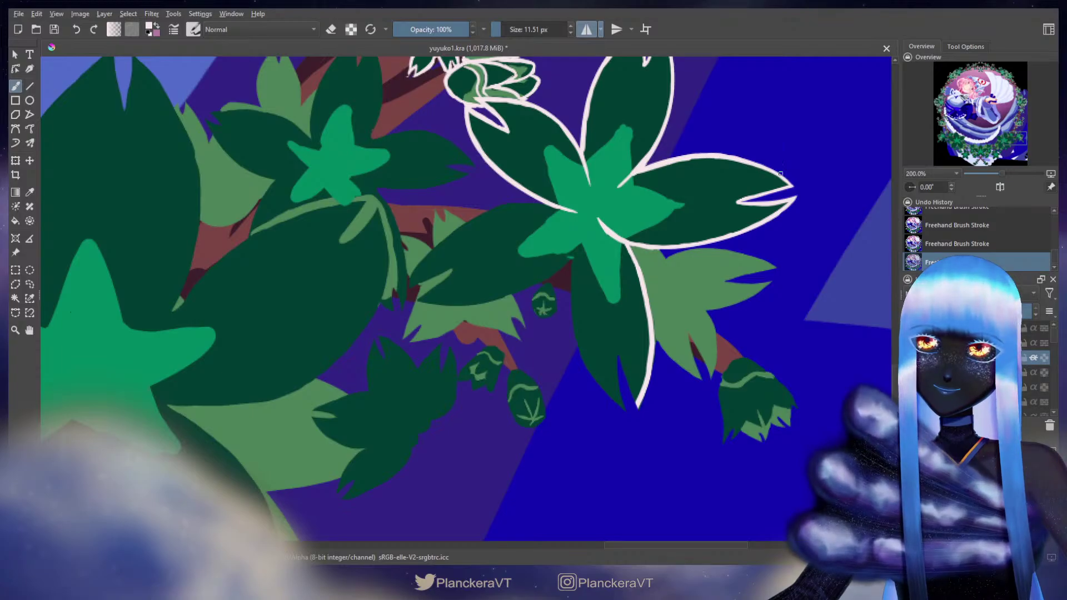
mouse_move(694, 159)
left_mouse_down()
mouse_move(737, 160)
mouse_move(779, 180)
left_mouse_up()
key("ctrl+z")
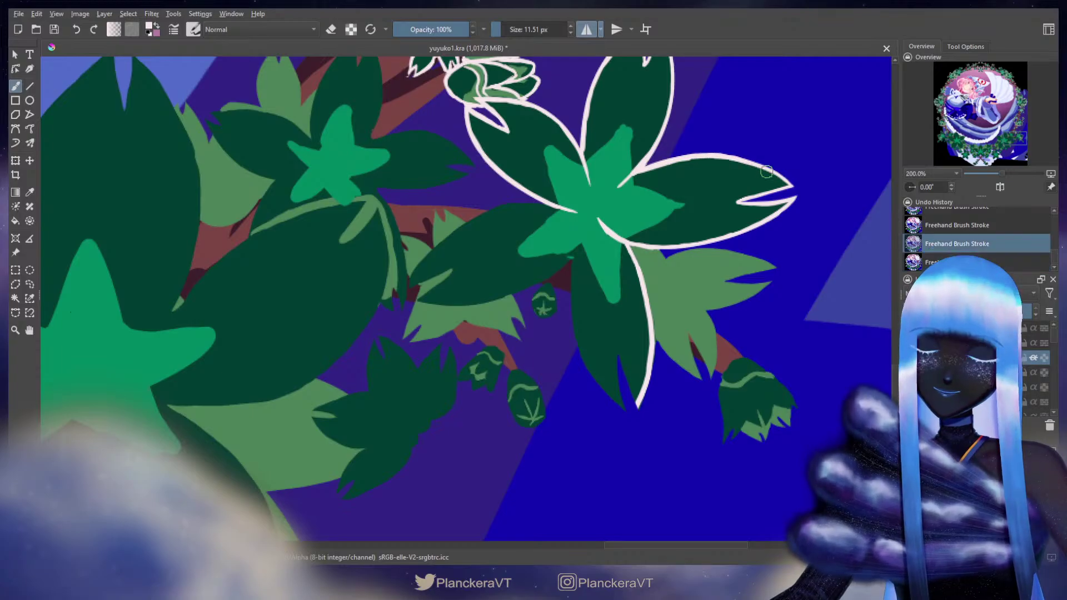
key("ctrl+shift+z")
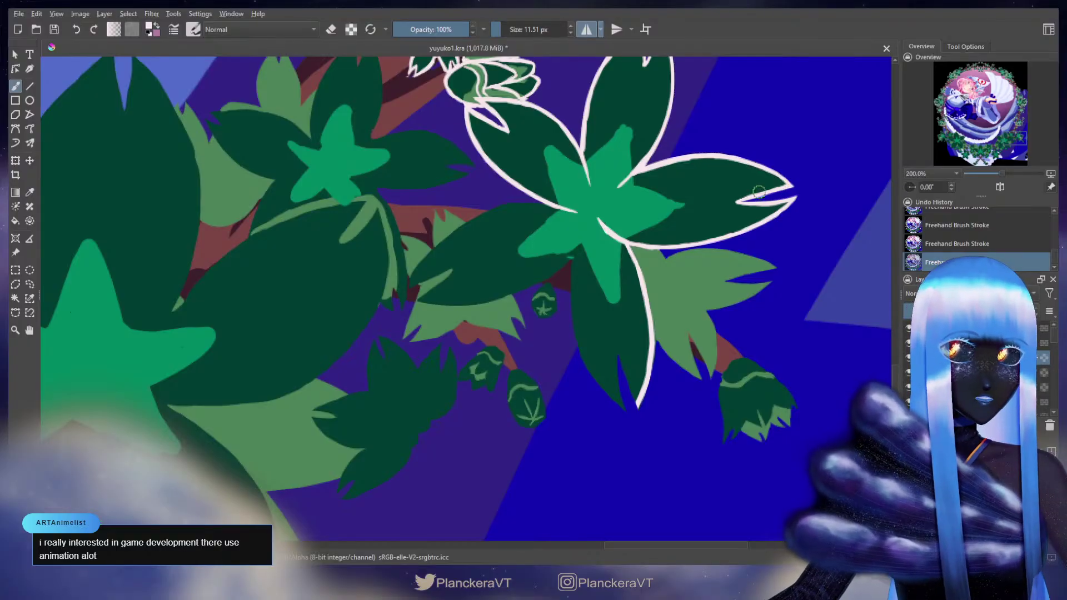
Step: Outline the upper part of the bottom petal's left edge from the star centre, redrawing the stroke several times
mouse_move(580, 253)
left_mouse_down()
mouse_move(612, 208)
mouse_move(597, 236)
mouse_move(597, 225)
mouse_move(603, 305)
mouse_move(597, 216)
mouse_move(610, 187)
left_mouse_up()
key("ctrl+z")
key("ctrl+z")
key("ctrl+z")
key("ctrl+z")
key("ctrl+z")
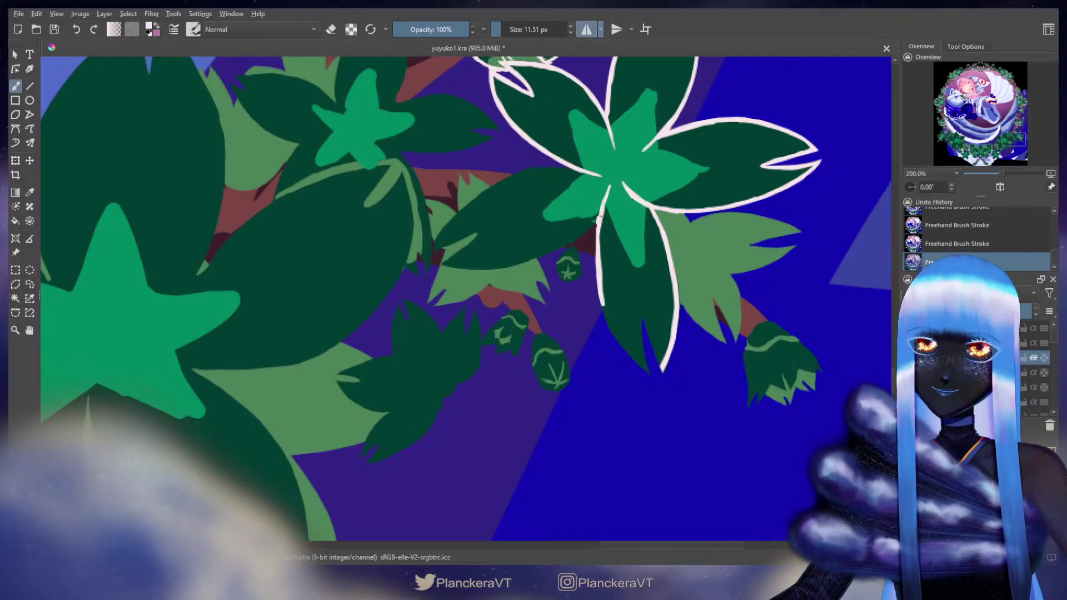
Step: Clean up the bottom petal's left outline and extend it down to the petal's tip
key("e")
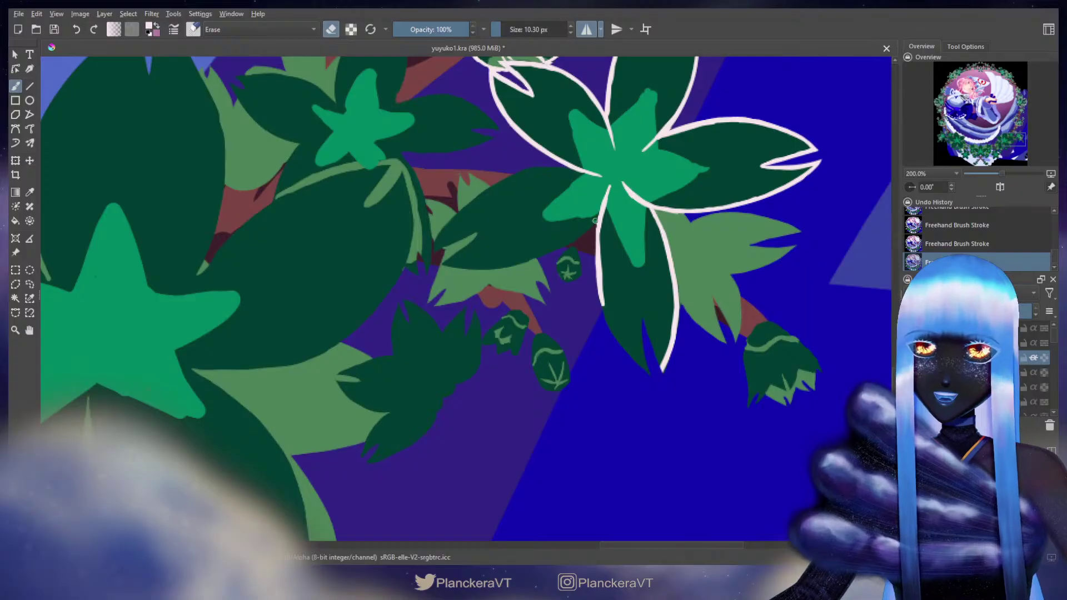
key("e")
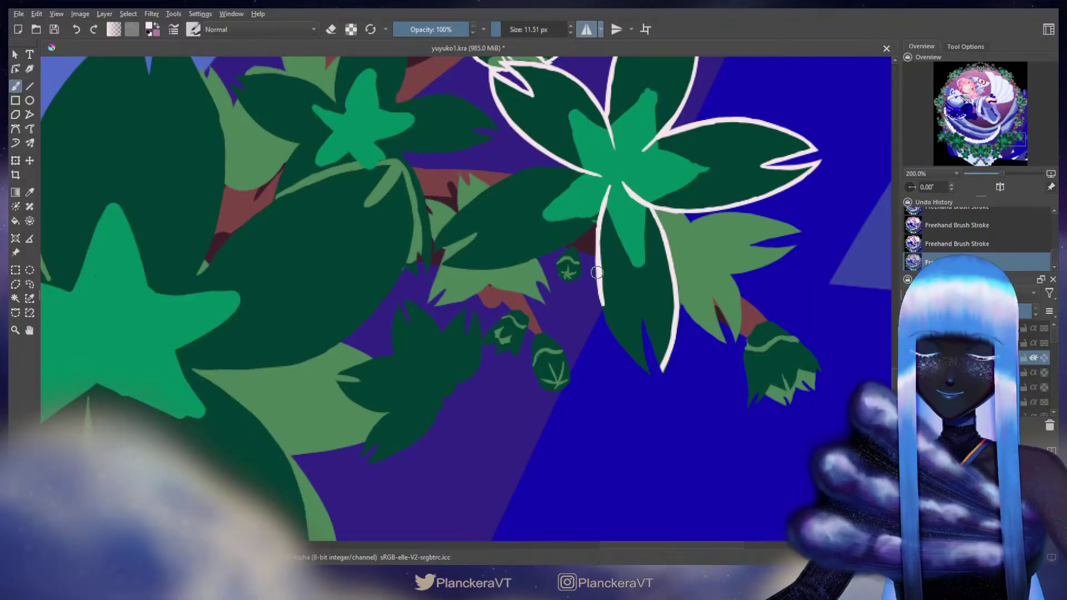
mouse_move(604, 314)
left_mouse_down()
mouse_move(609, 337)
mouse_move(600, 309)
mouse_move(624, 355)
mouse_move(617, 342)
mouse_move(653, 373)
left_mouse_up()
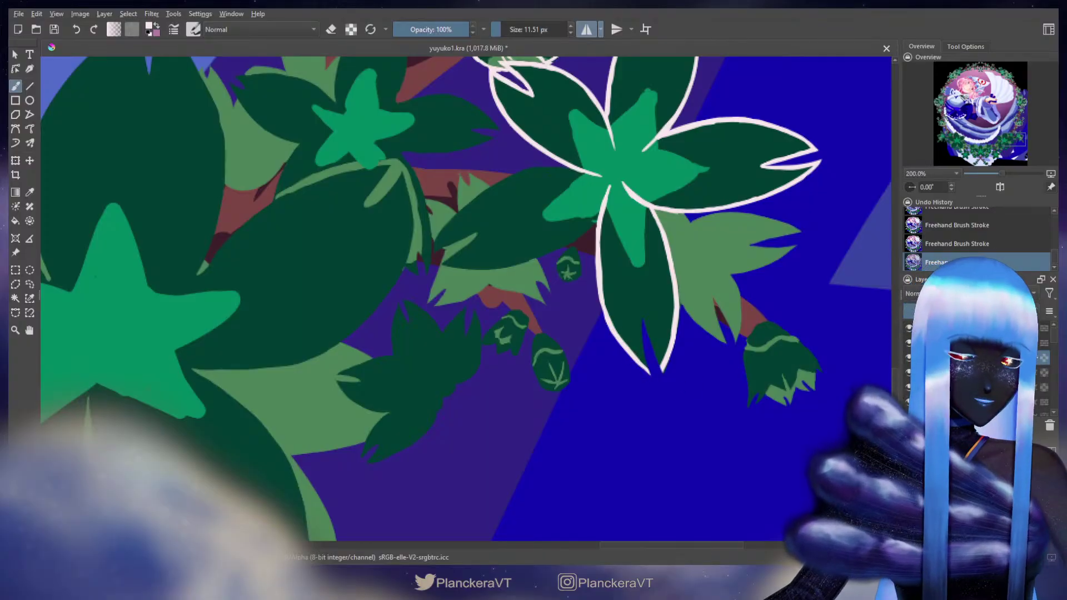
Step: Outline both sides of the notch in the large blossom's bottom petal tip with the pale line colour
key("x")
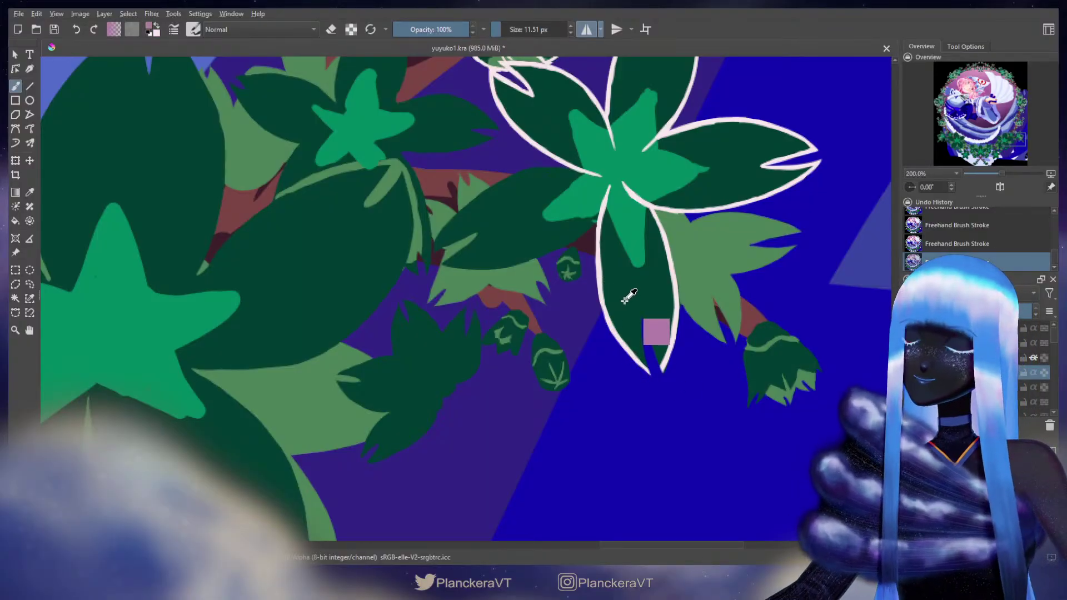
left_click(613, 304, "ctrl")
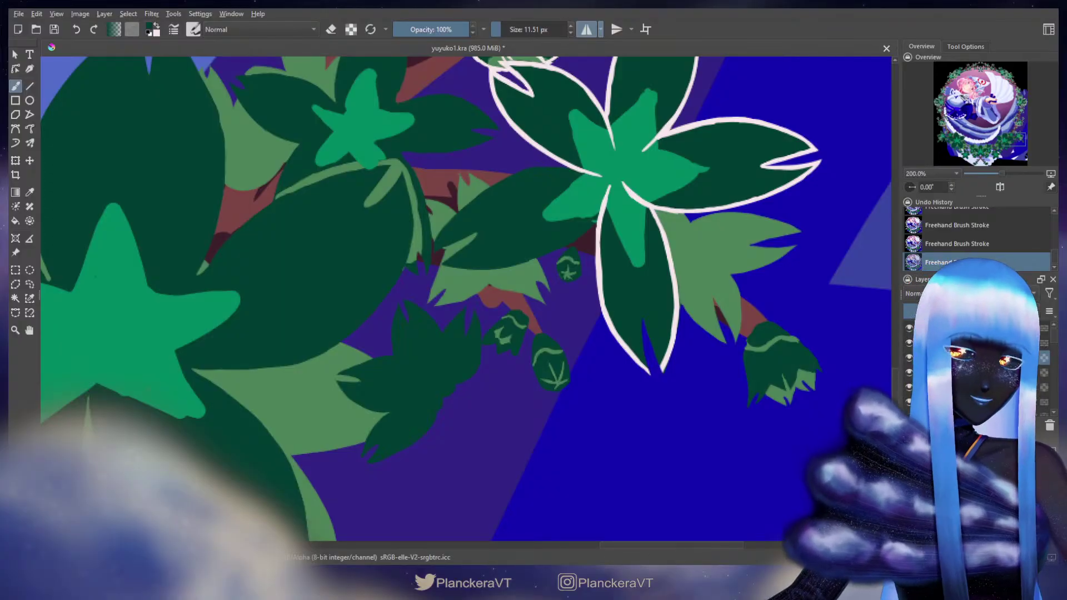
key("x")
left_click_drag(642, 319, 641, 329)
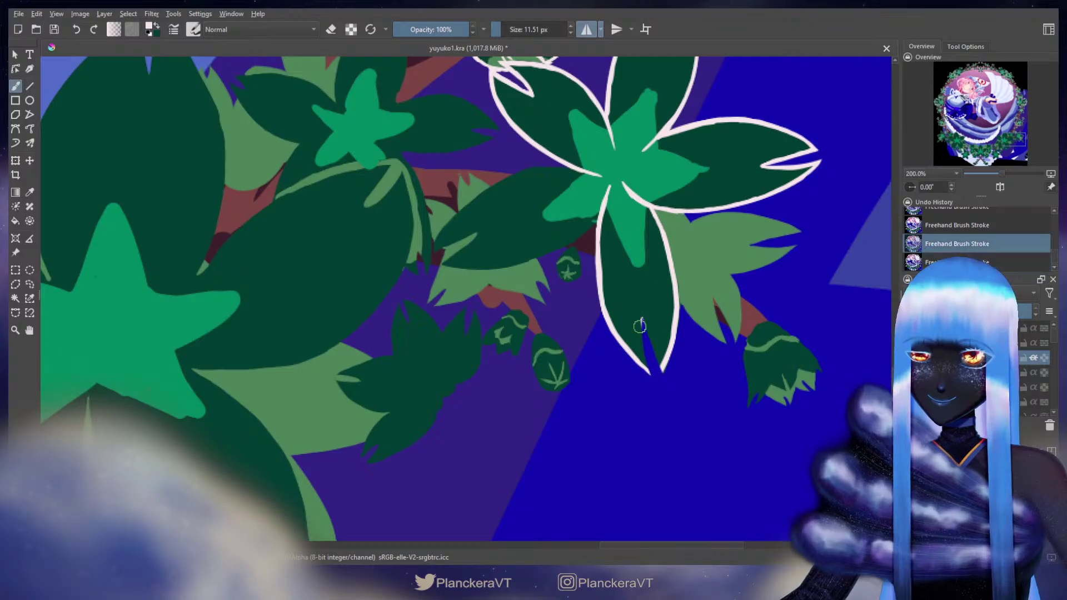
left_click_drag(640, 318, 649, 371)
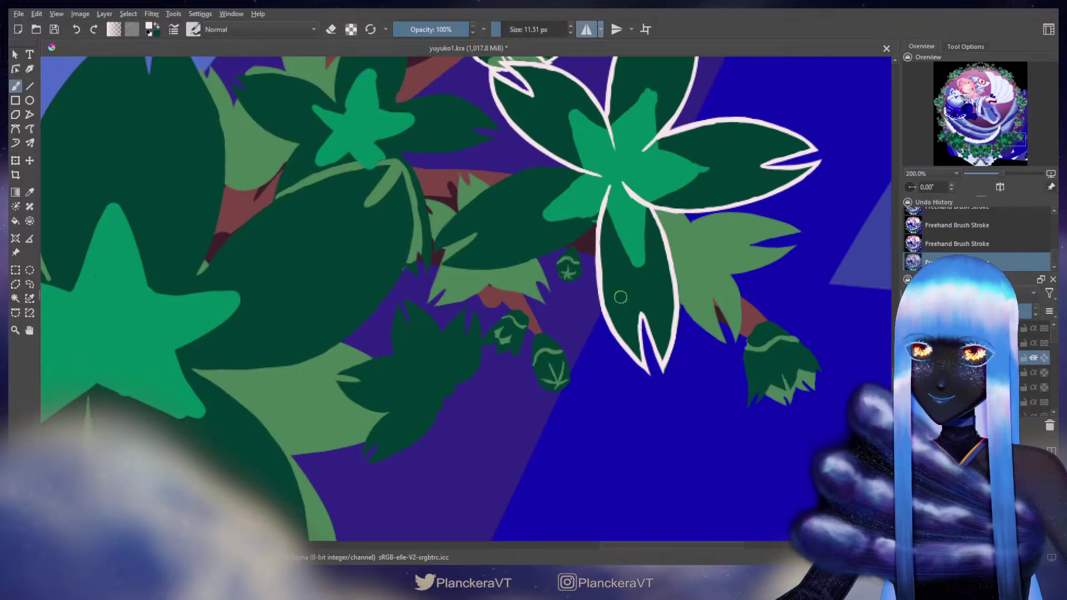
key("e")
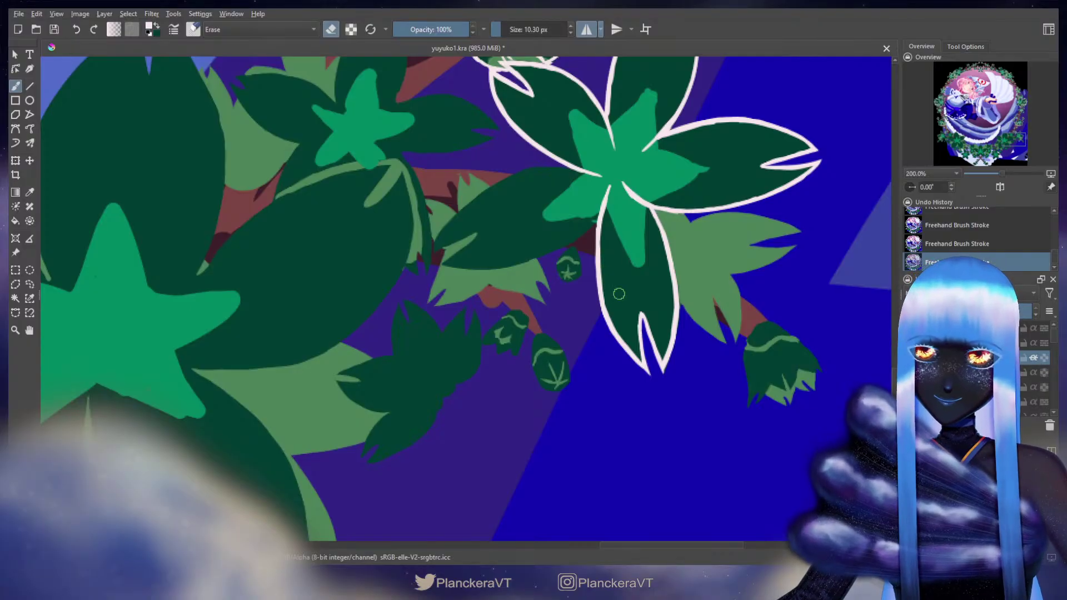
key("e")
Step: Touch up the right petal's lower outline near its notched tip
scroll(619, 294, "up", 3)
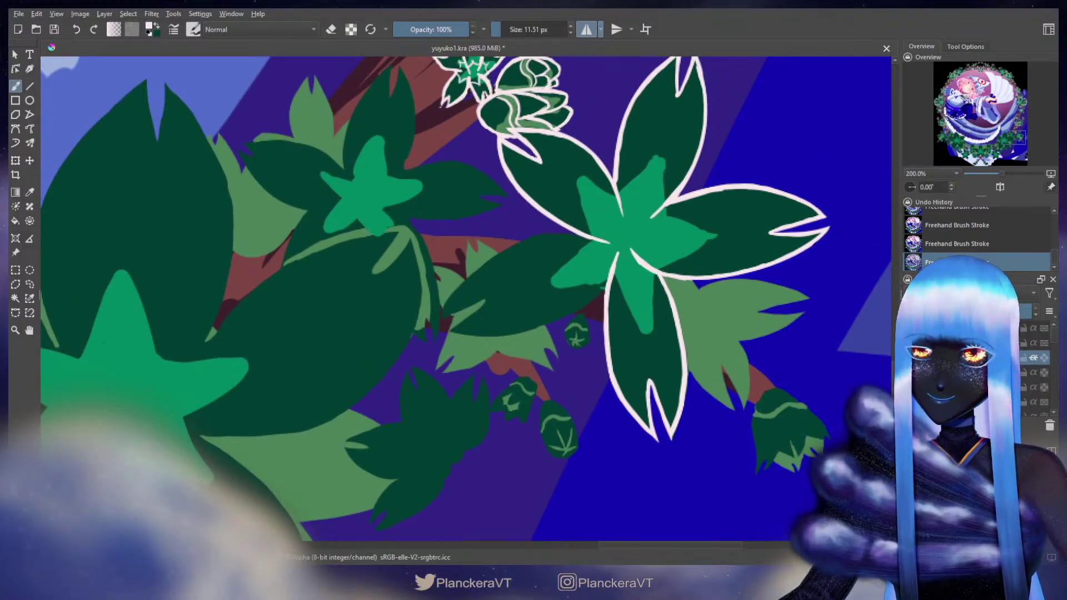
mouse_move(670, 273)
left_mouse_down()
mouse_move(723, 274)
mouse_move(676, 276)
left_mouse_up()
key("ctrl+z")
left_click_drag(788, 257, 782, 260)
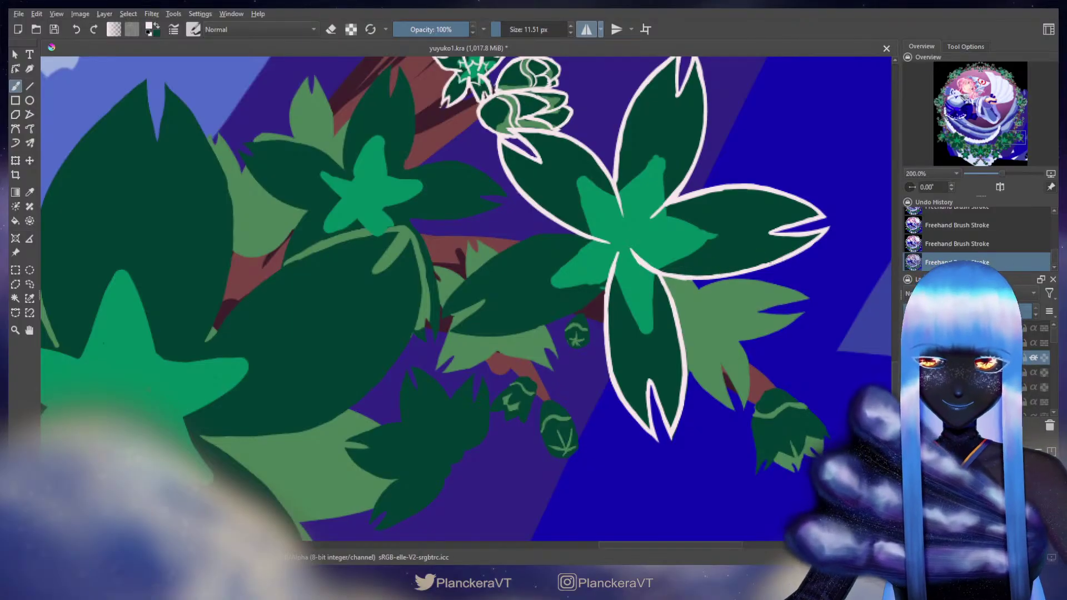
Step: Outline the upper edge of the large blossom's left petal from the star centre to its tip
left_click_drag(544, 267, 596, 273)
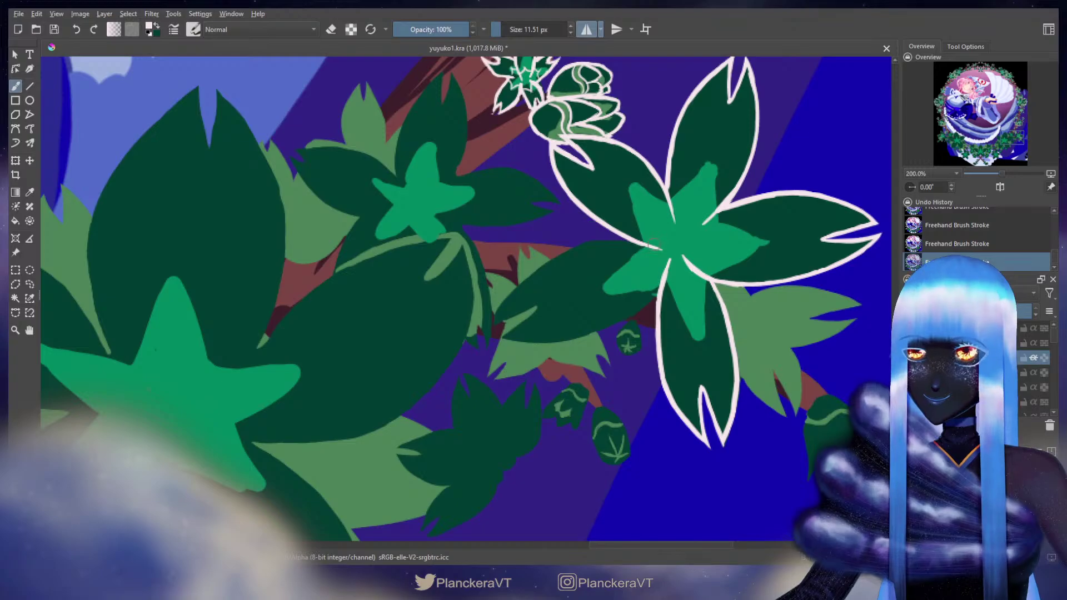
key("ctrl+z")
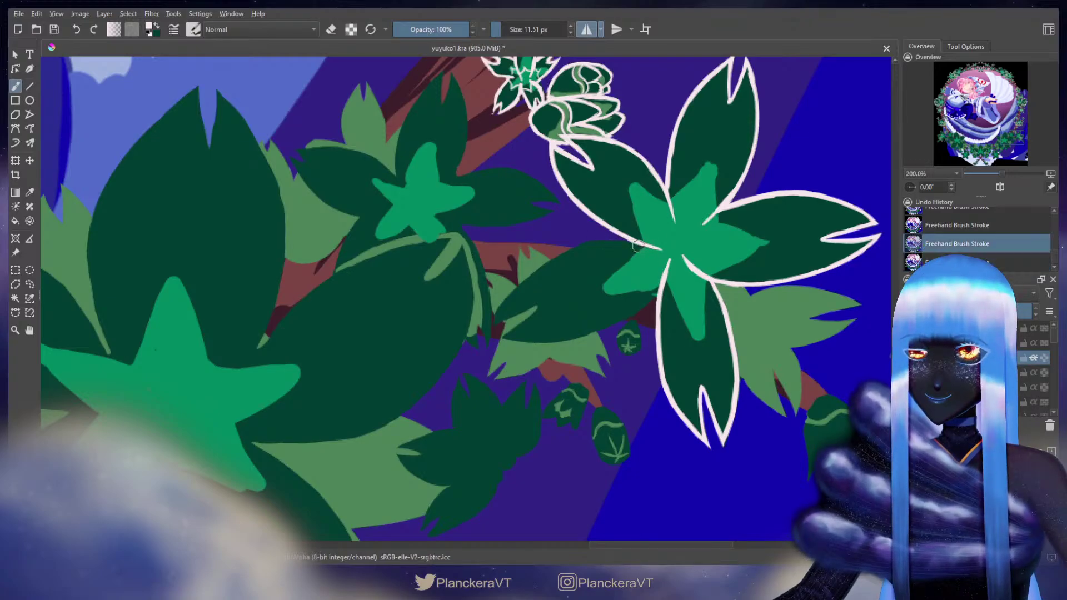
left_click_drag(638, 245, 576, 245)
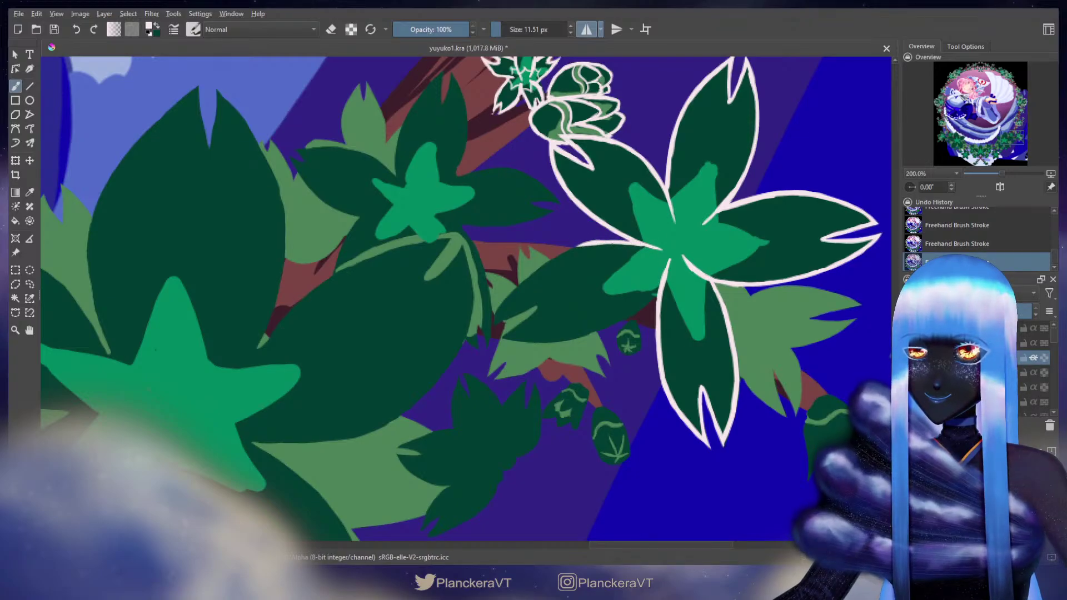
mouse_move(649, 246)
left_mouse_down()
mouse_move(574, 245)
mouse_move(530, 275)
left_mouse_up()
key("ctrl+z")
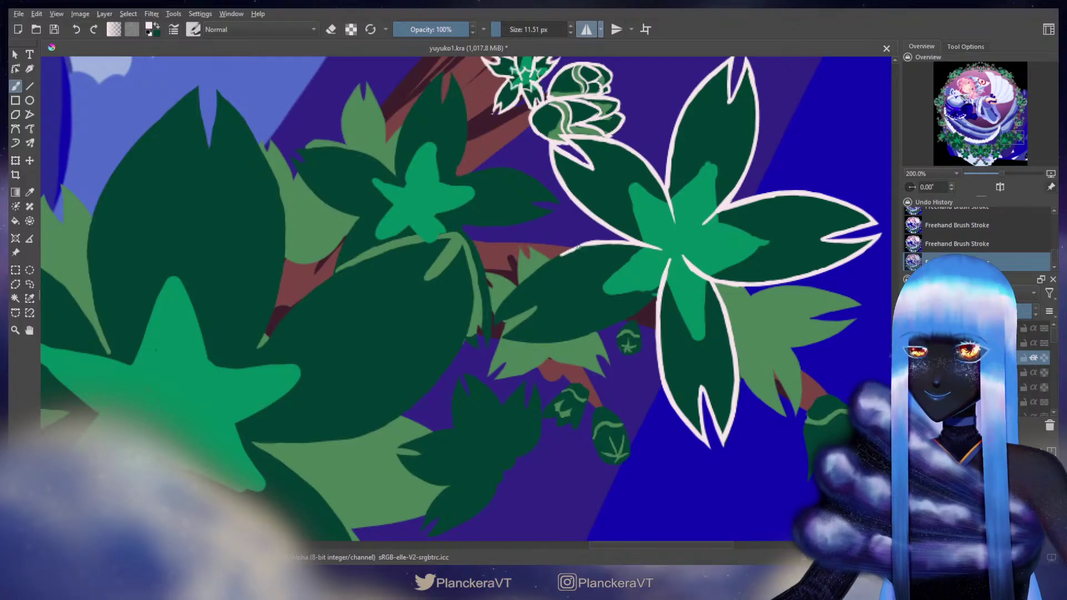
left_click_drag(578, 247, 495, 315)
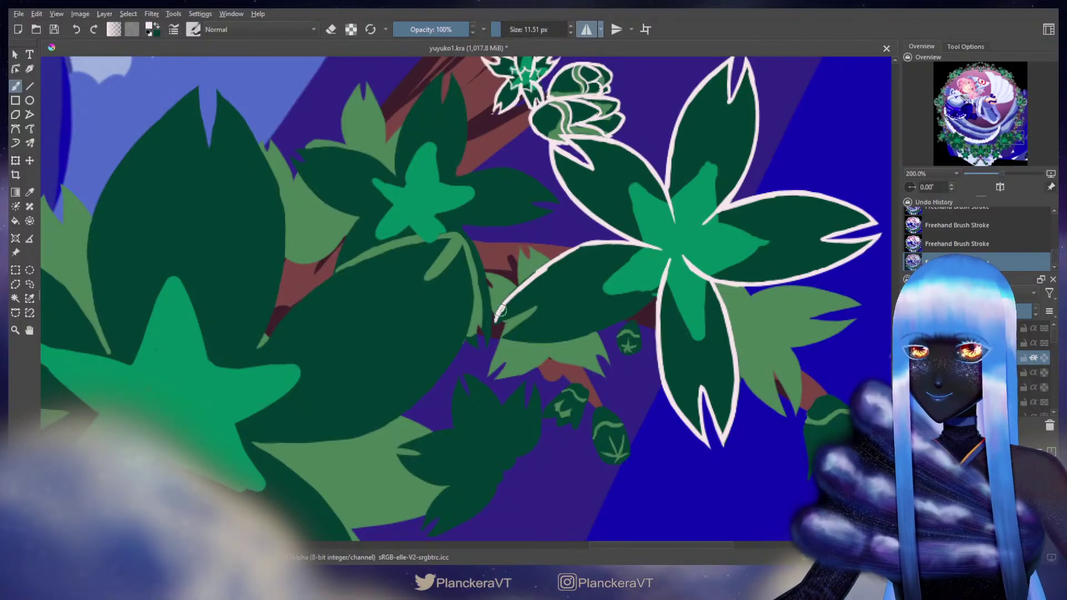
Step: Outline the left petal's tip notch and its lower edge back to the bottom petal
key("ctrl+z")
key("ctrl+shift+z")
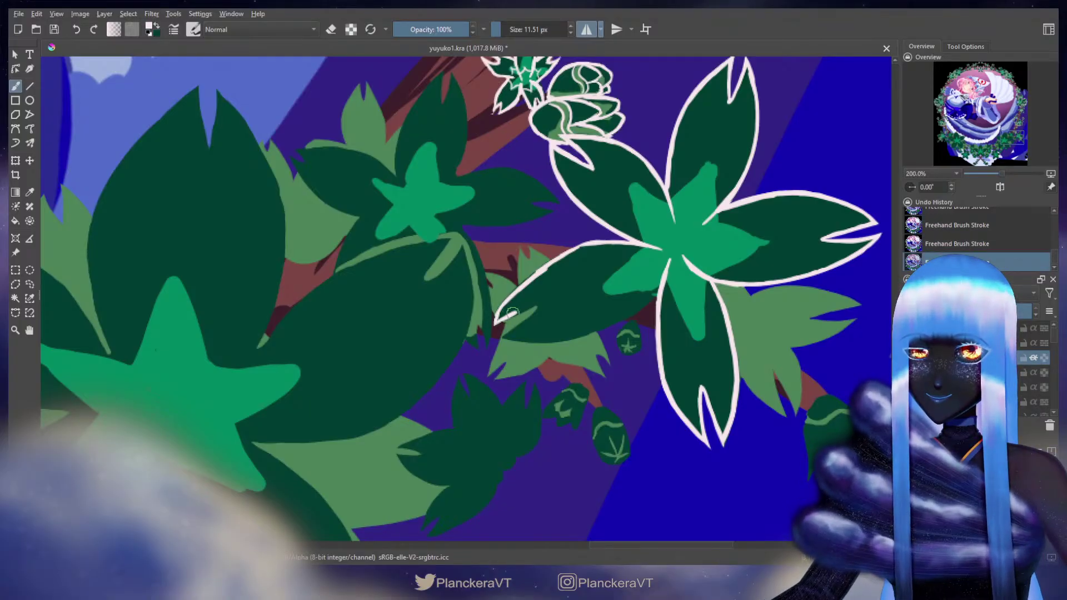
mouse_move(510, 314)
left_mouse_down()
mouse_move(538, 306)
mouse_move(503, 335)
mouse_move(559, 342)
mouse_move(626, 317)
mouse_move(659, 290)
left_mouse_up()
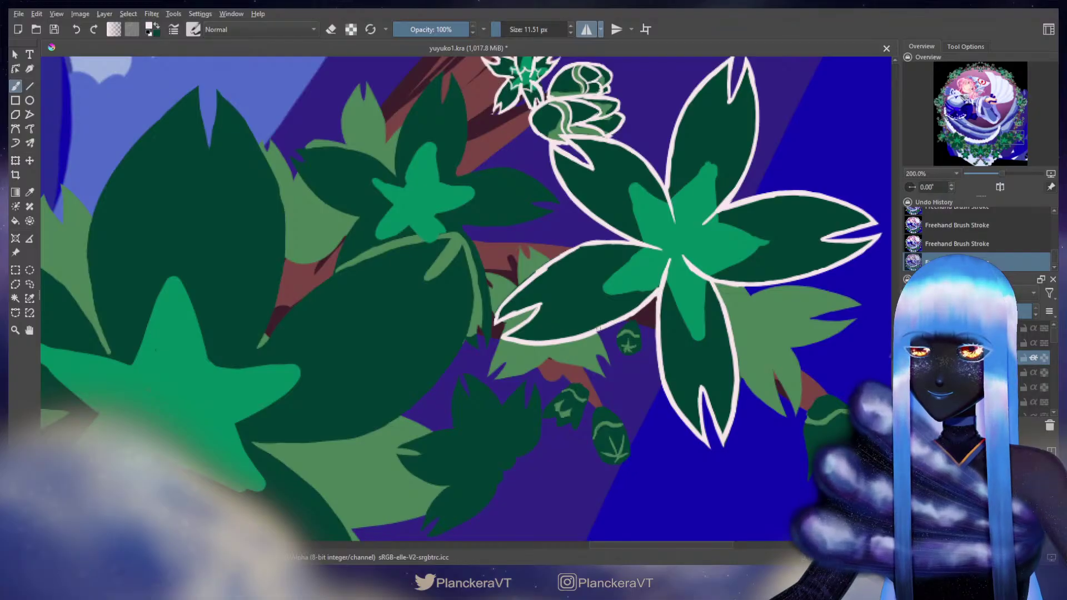
key("e")
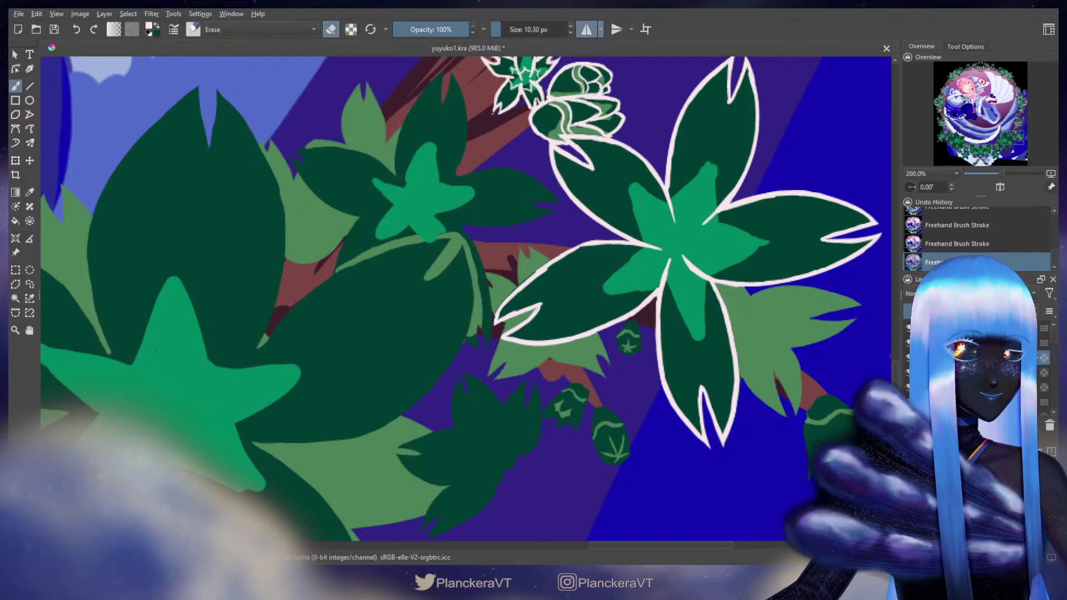
left_click_drag(560, 351, 603, 367)
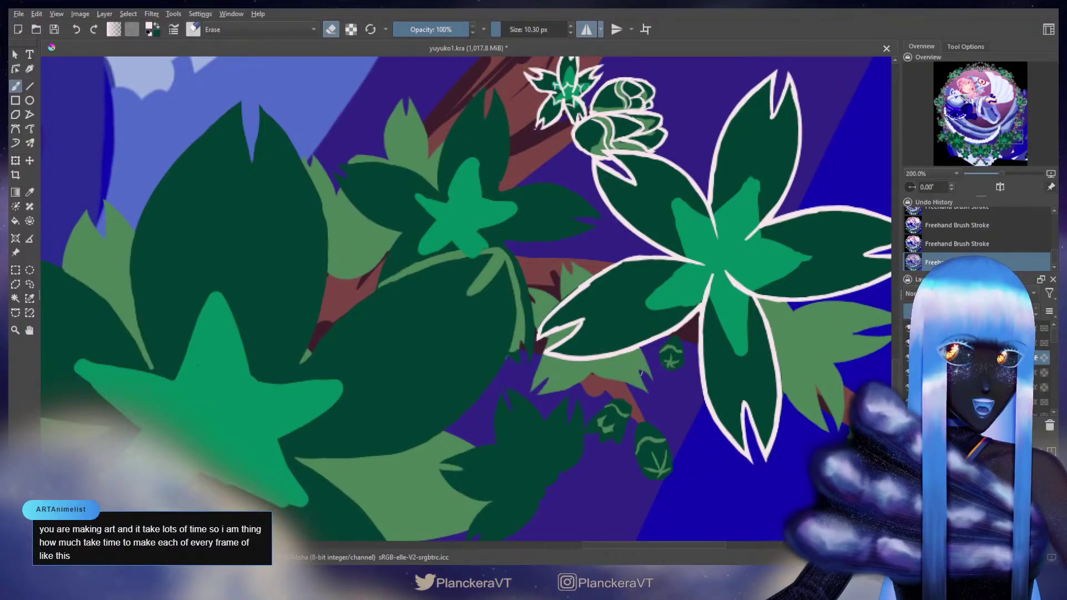
key("e")
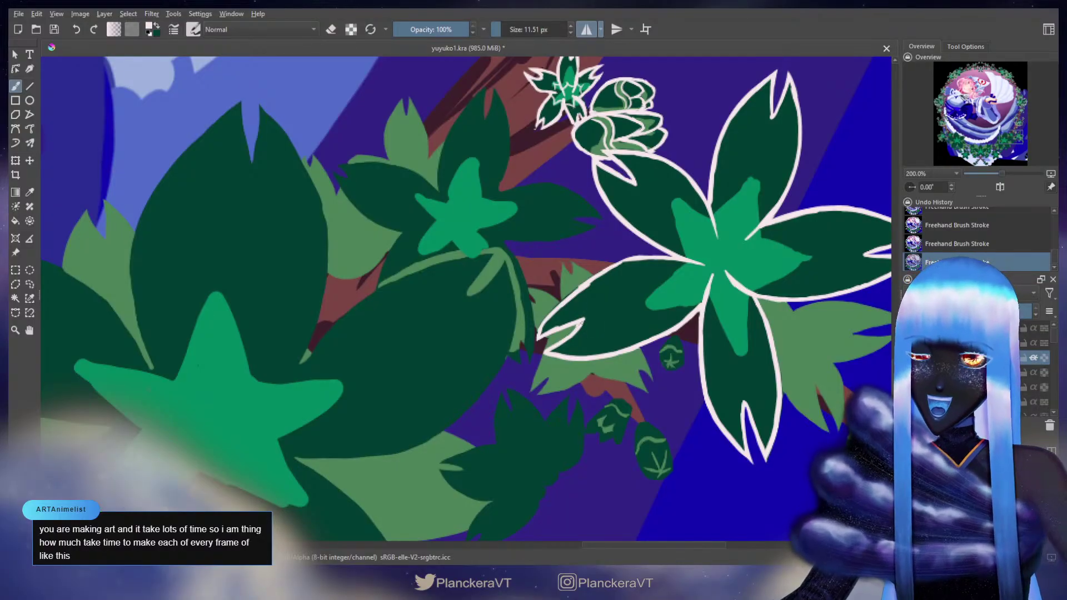
Step: Outline the small light green petal tips showing above the large blossom's left petal, redoing strokes as needed
left_click(567, 300, "ctrl")
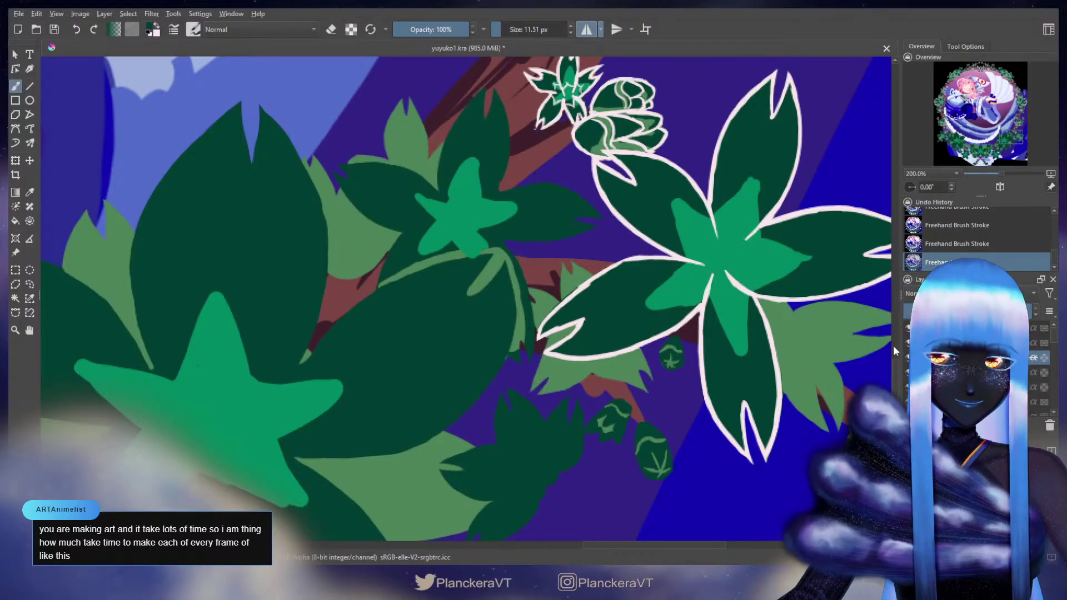
left_click(557, 307, "ctrl")
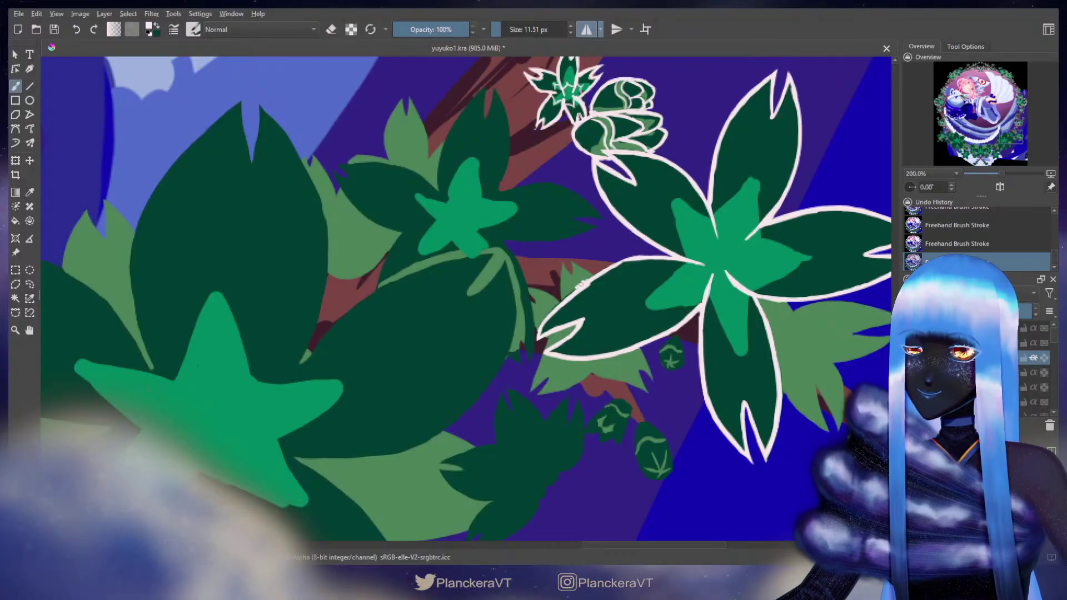
left_click_drag(582, 285, 582, 286)
key("ctrl+z")
key("ctrl+z")
key("ctrl+z")
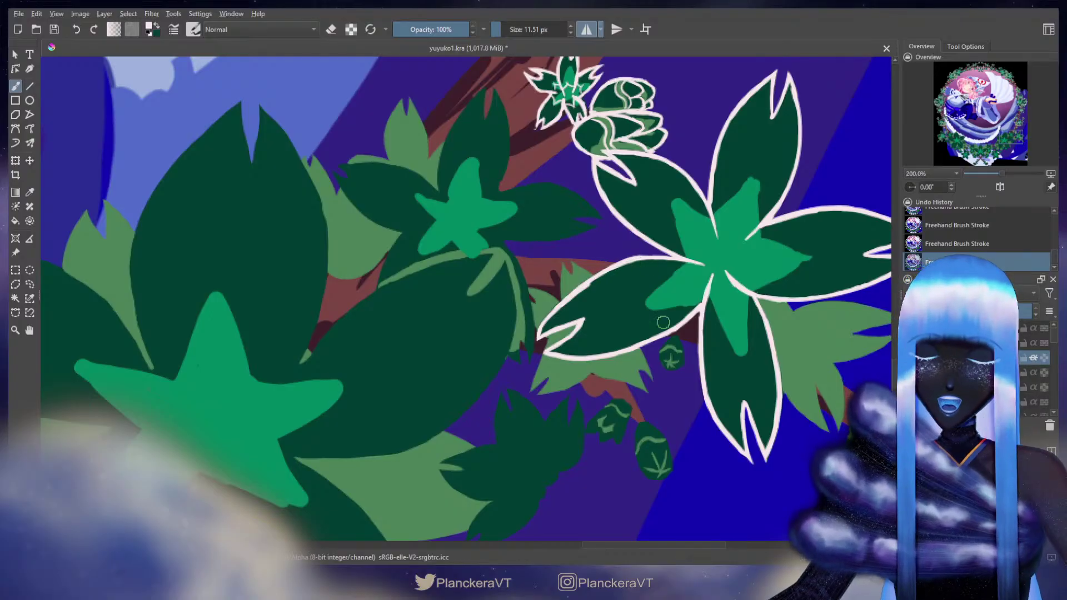
key("e")
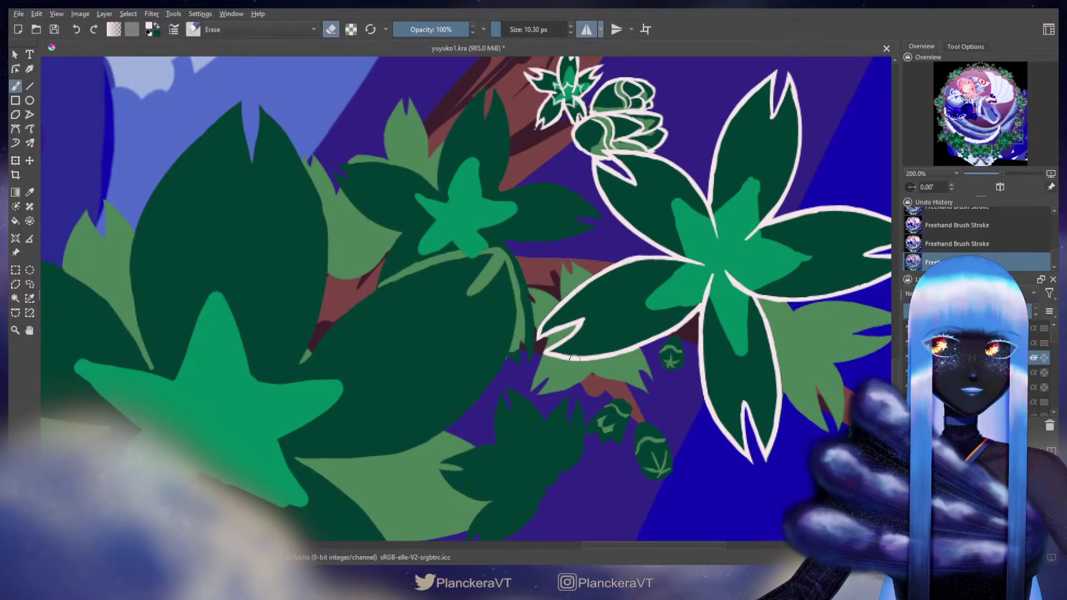
key("e")
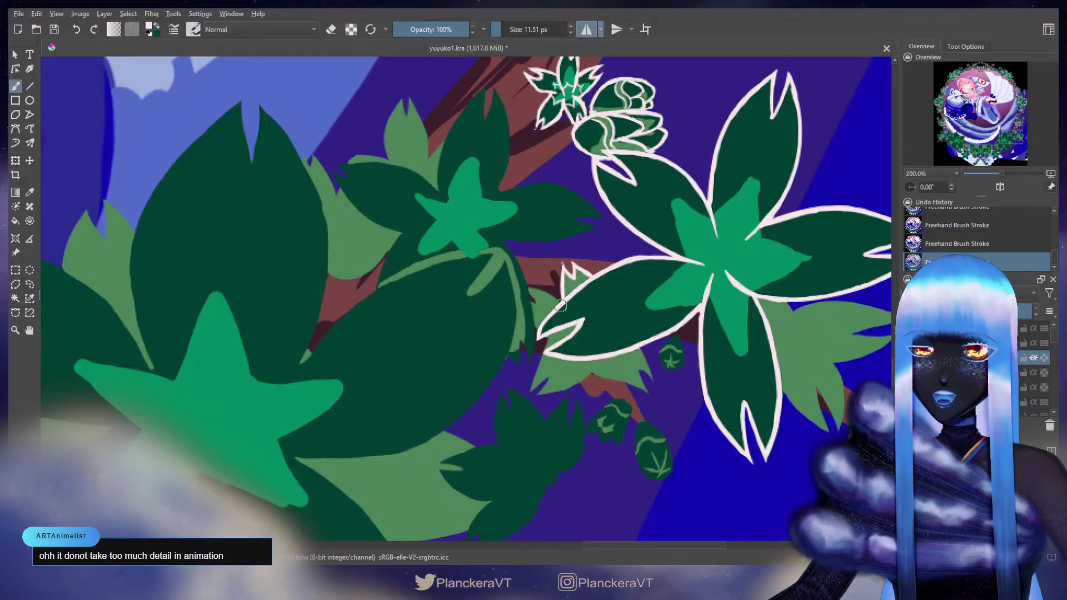
Step: Outline the inner curve, lower-left edge and tip notch of the light green petal behind the large blossom's bottom petal
left_click_drag(525, 287, 303, 243)
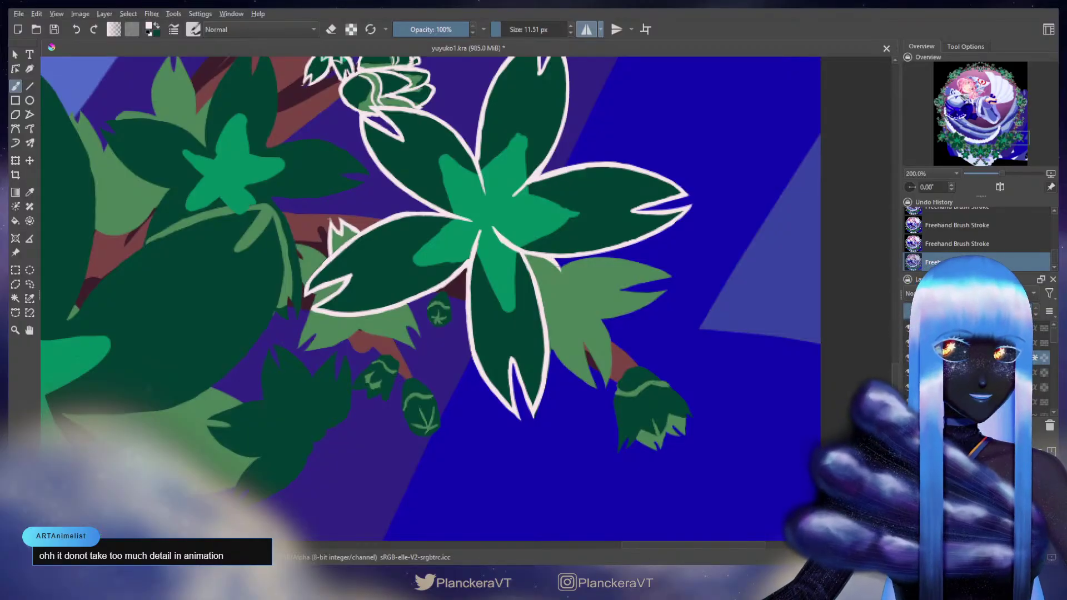
left_click_drag(553, 261, 567, 304)
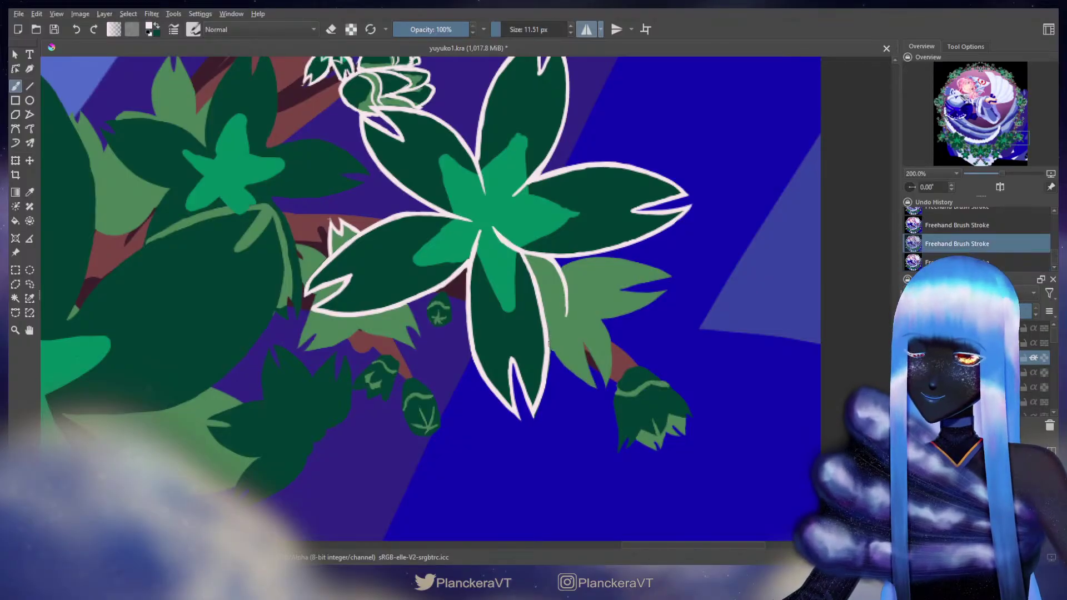
left_click_drag(556, 347, 585, 382)
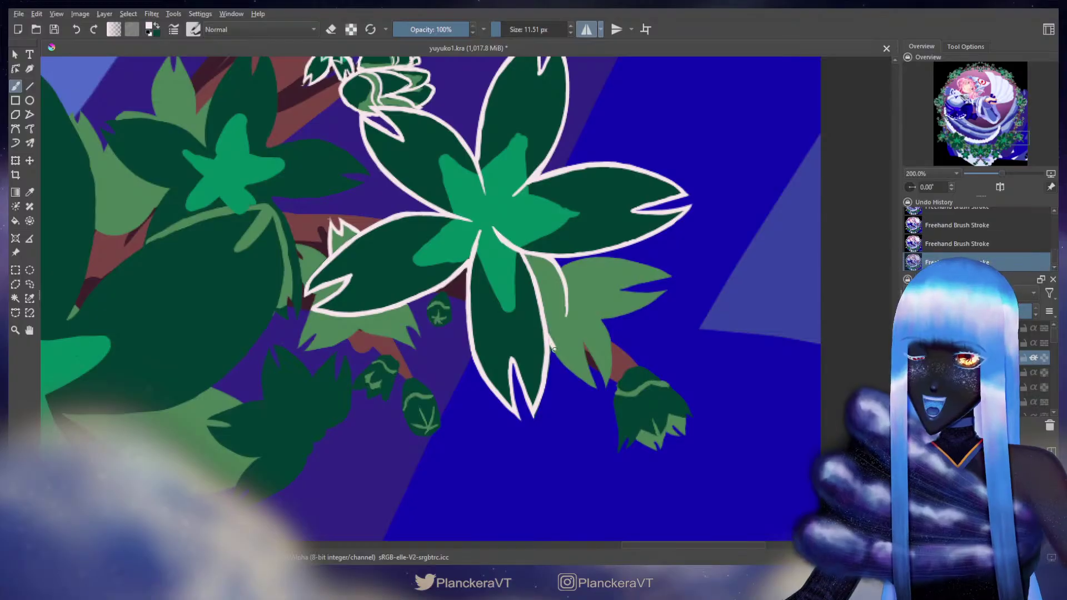
left_click_drag(553, 346, 599, 388)
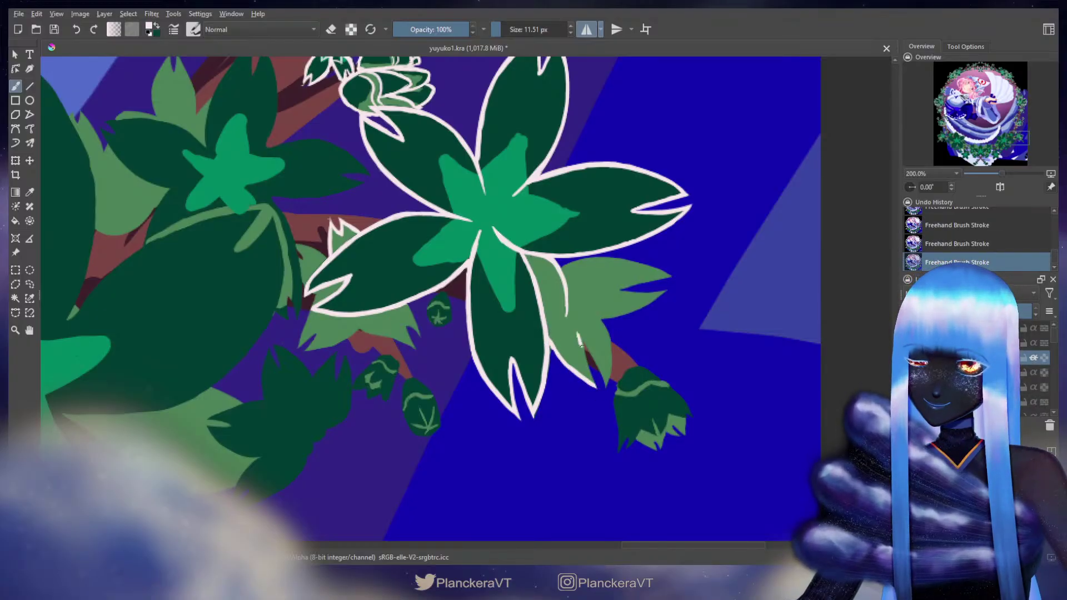
mouse_move(580, 336)
left_mouse_down()
mouse_move(592, 377)
mouse_move(582, 339)
mouse_move(606, 387)
left_mouse_up()
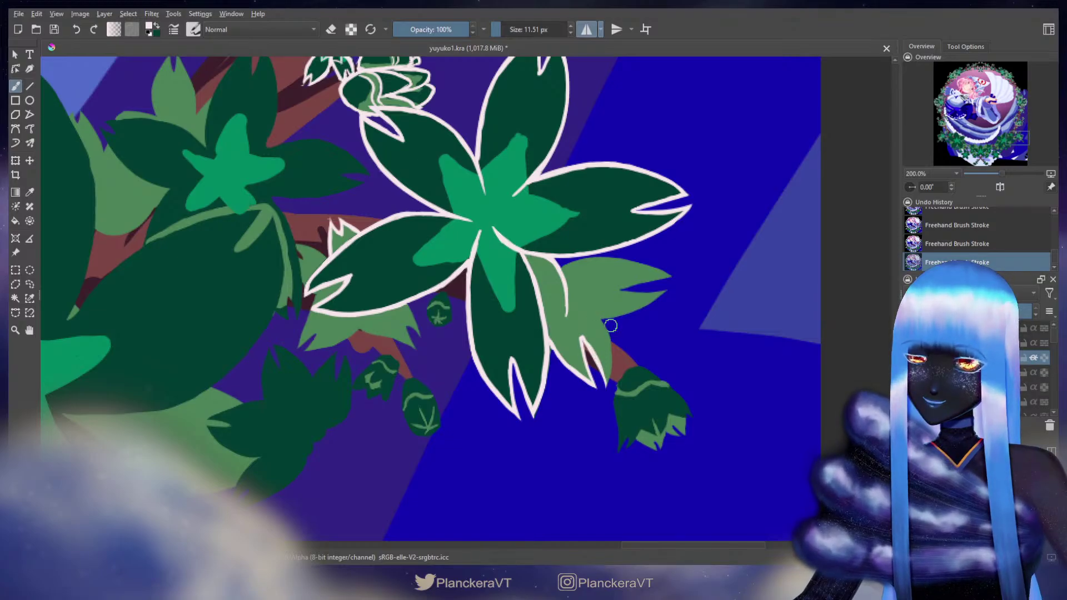
Step: Outline the light green lower petal's right edge and rework where it meets the inner curve
mouse_move(600, 321)
left_mouse_down()
mouse_move(578, 311)
mouse_move(609, 343)
left_mouse_up()
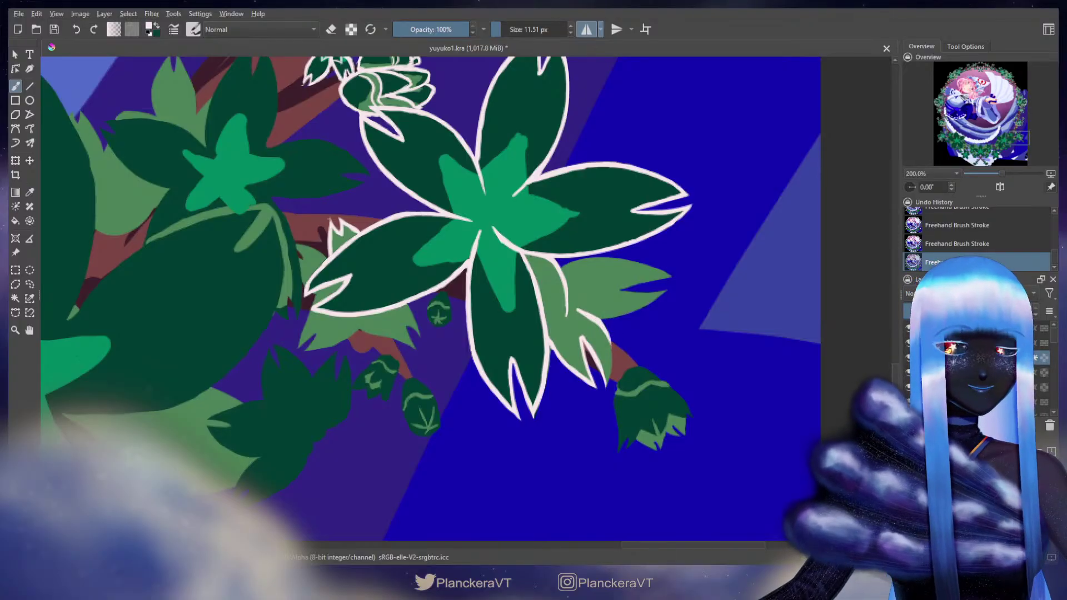
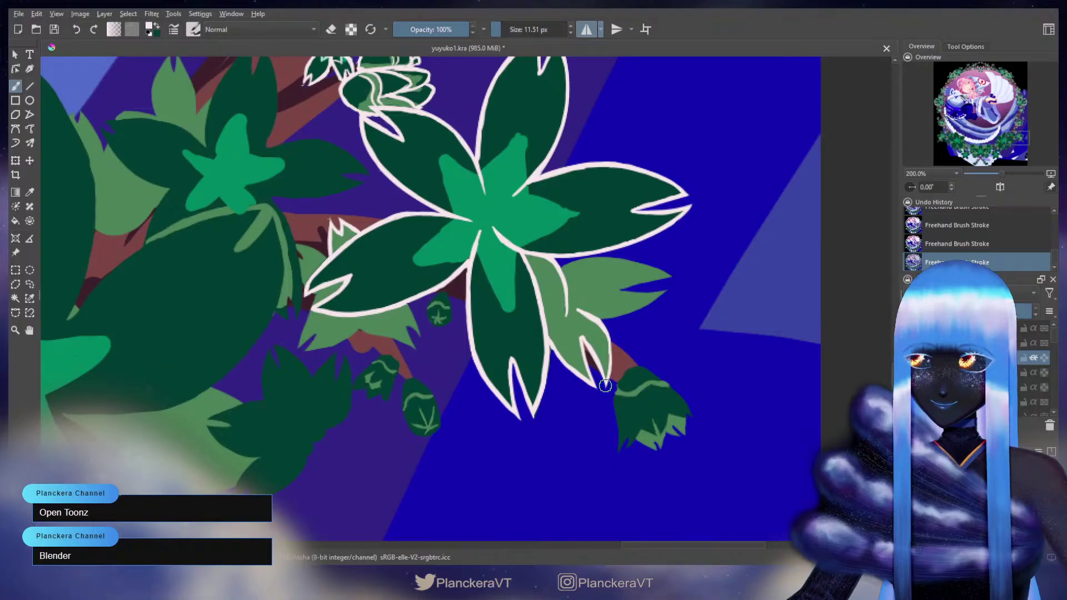
key("e")
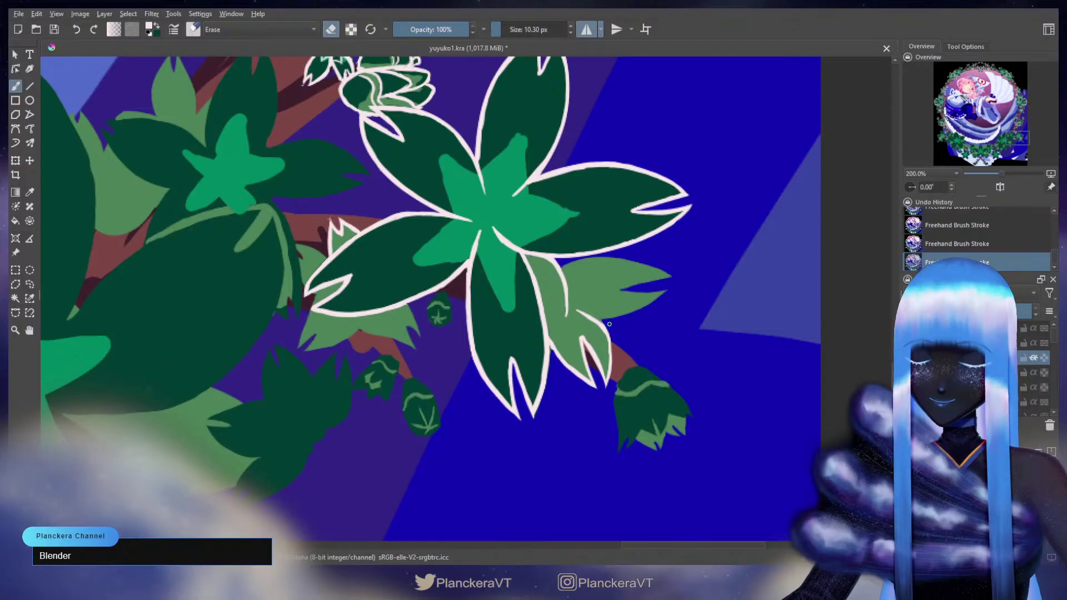
key("e")
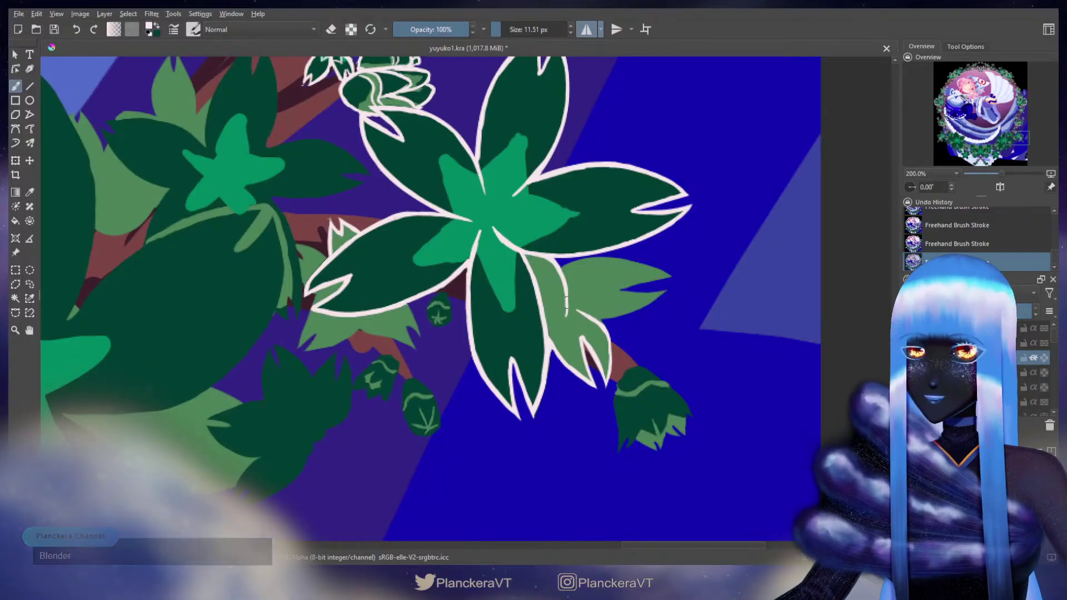
left_click_drag(574, 309, 605, 327)
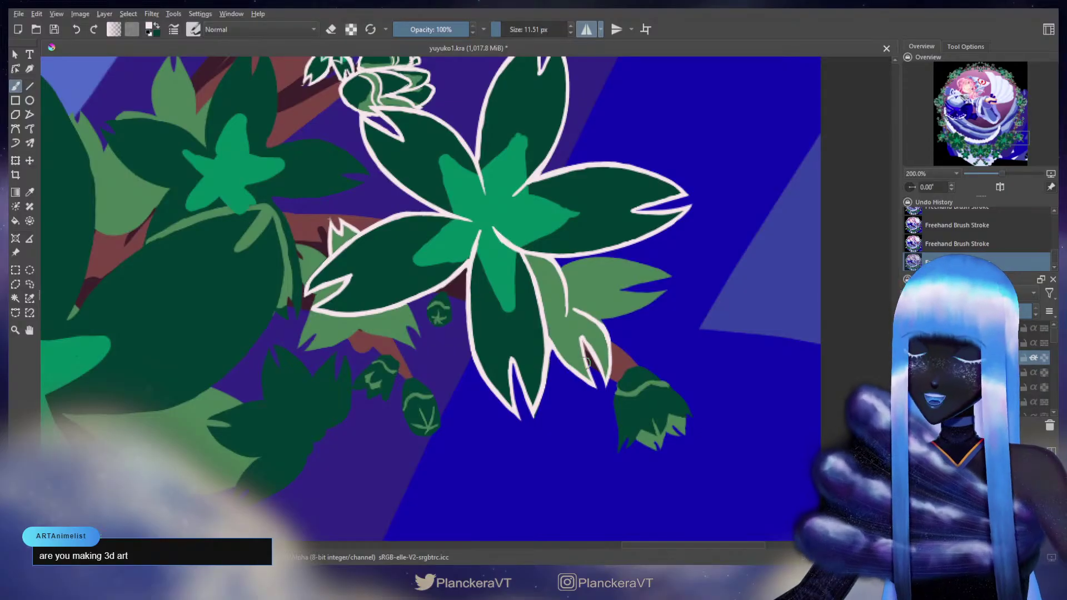
Step: Trim and redraw the left side of the notch in the light green lower petal
key("e")
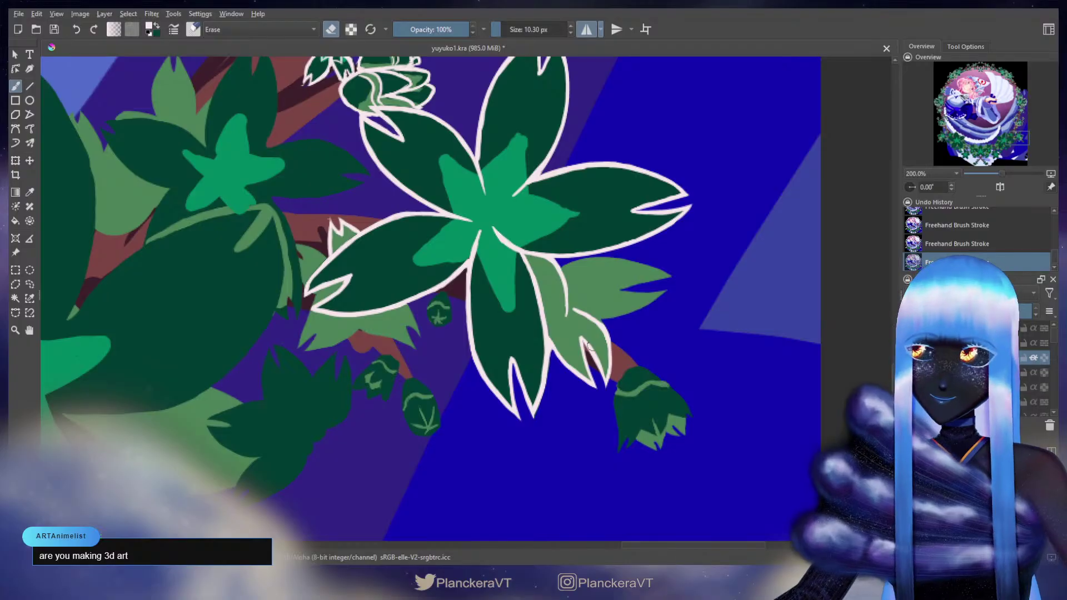
key("e")
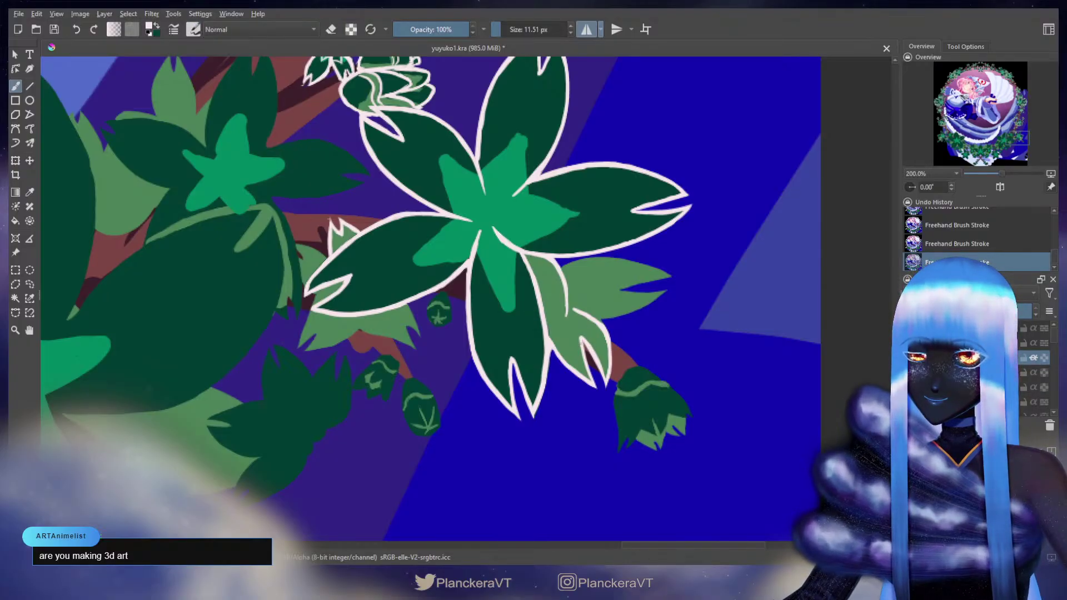
left_click_drag(580, 340, 593, 384)
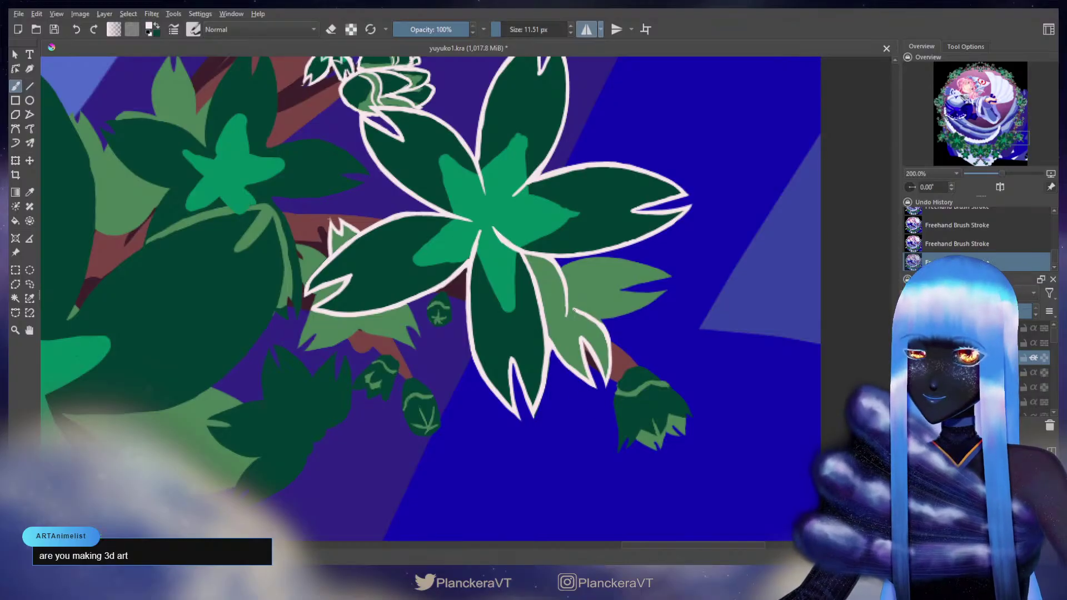
Step: Outline the upper edge of the light green petal below the large blossom's right petal, redoing strokes as needed
key("e")
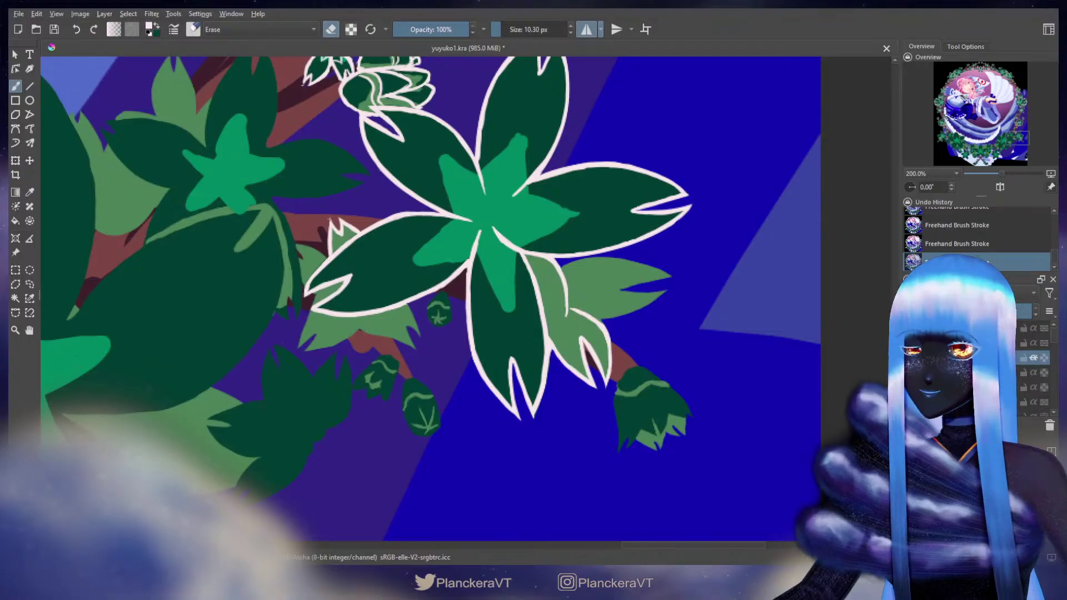
key("e")
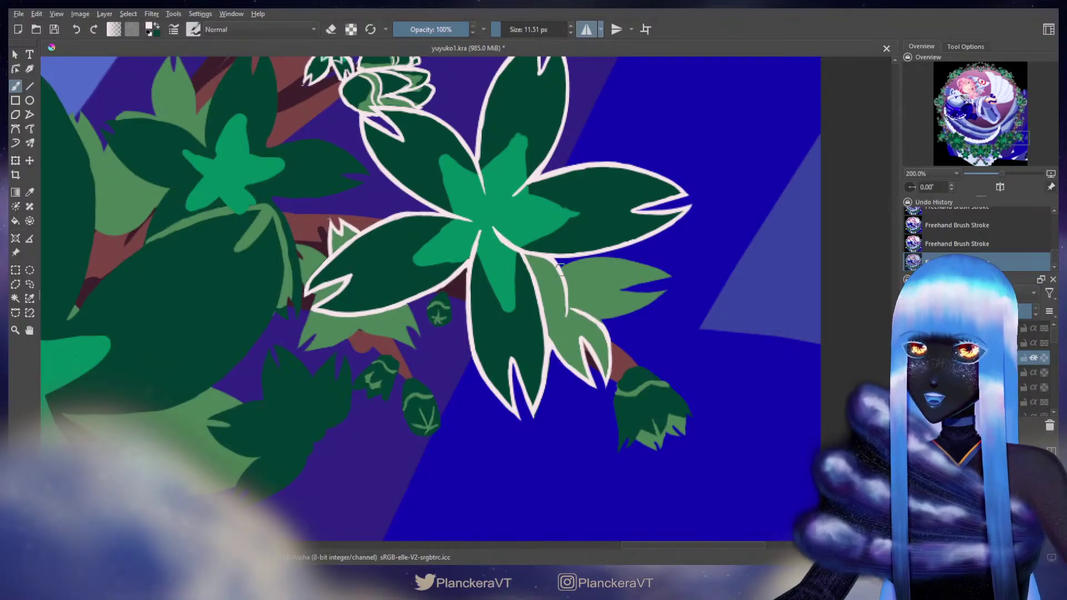
mouse_move(561, 268)
left_mouse_down()
mouse_move(638, 266)
mouse_move(619, 259)
mouse_move(670, 276)
left_mouse_up()
key("ctrl+z")
key("ctrl+z")
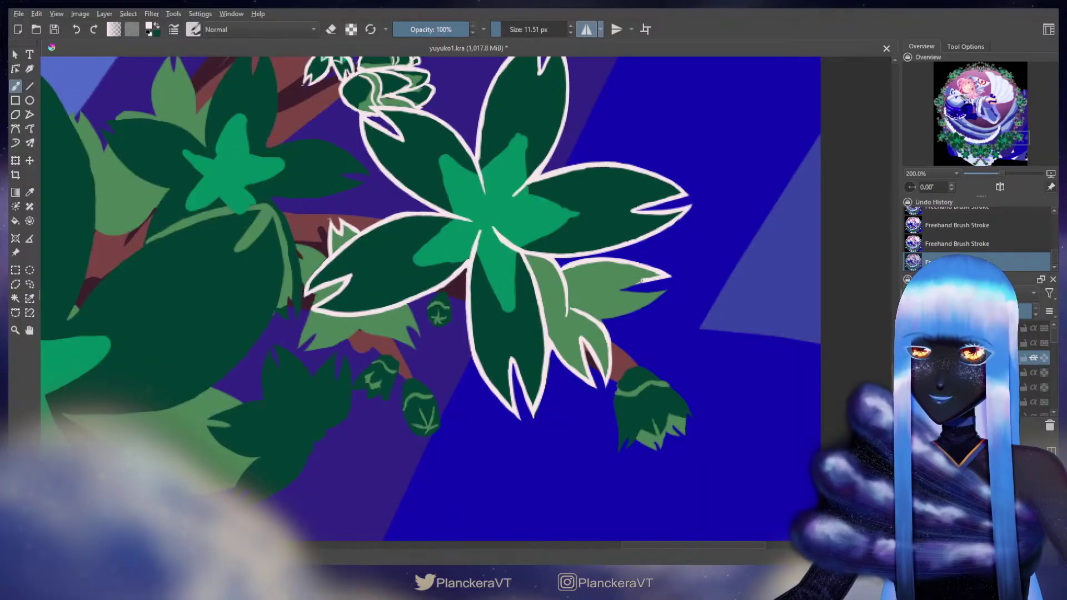
Step: Outline the tip notch and lower edge of that right light green petal, tidying where it meets the neighbouring petal
mouse_move(643, 281)
left_mouse_down()
mouse_move(664, 277)
mouse_move(613, 289)
mouse_move(667, 290)
left_mouse_up()
key("ctrl+z")
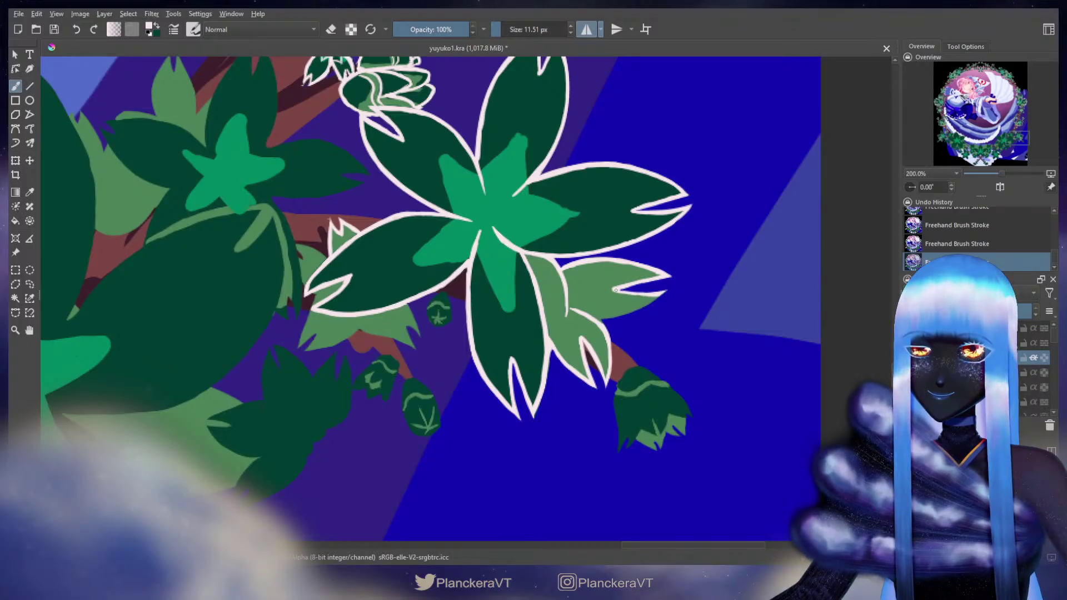
left_click_drag(645, 303, 652, 299)
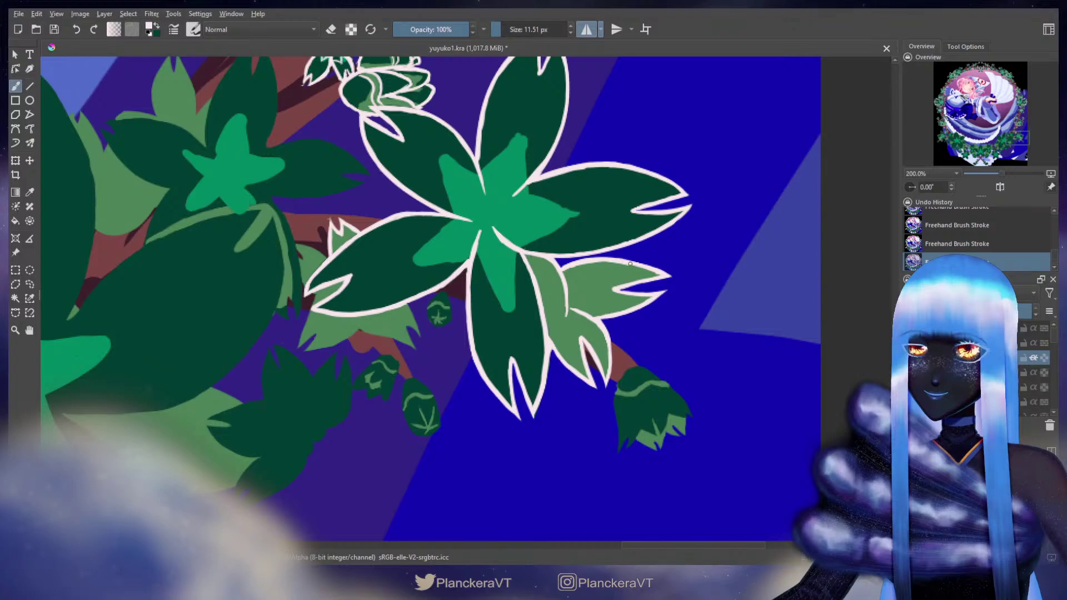
key("ctrl+z")
left_click_drag(627, 261, 635, 263)
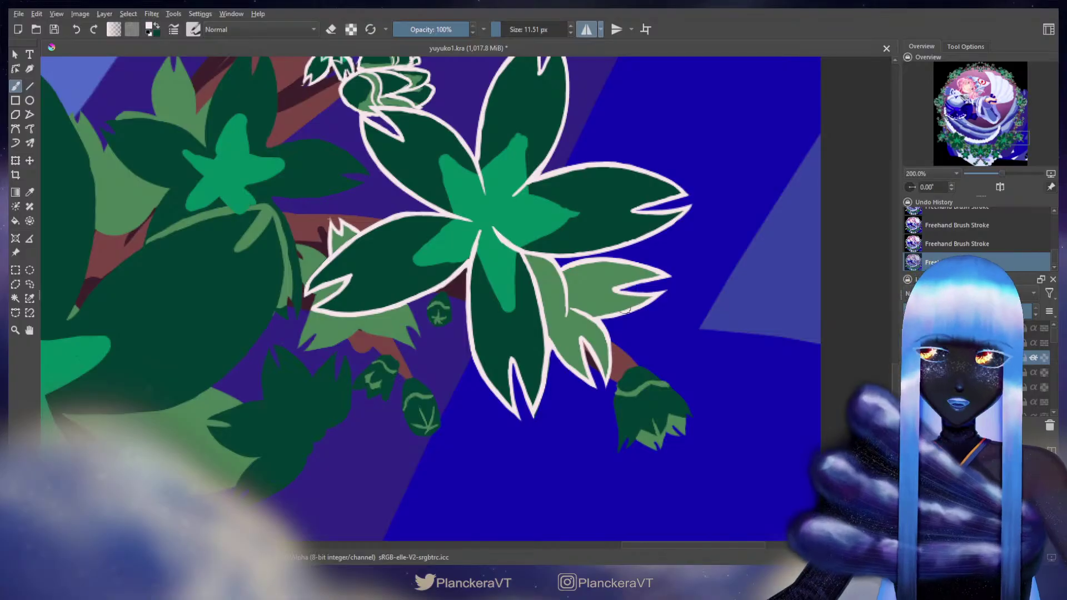
key("e")
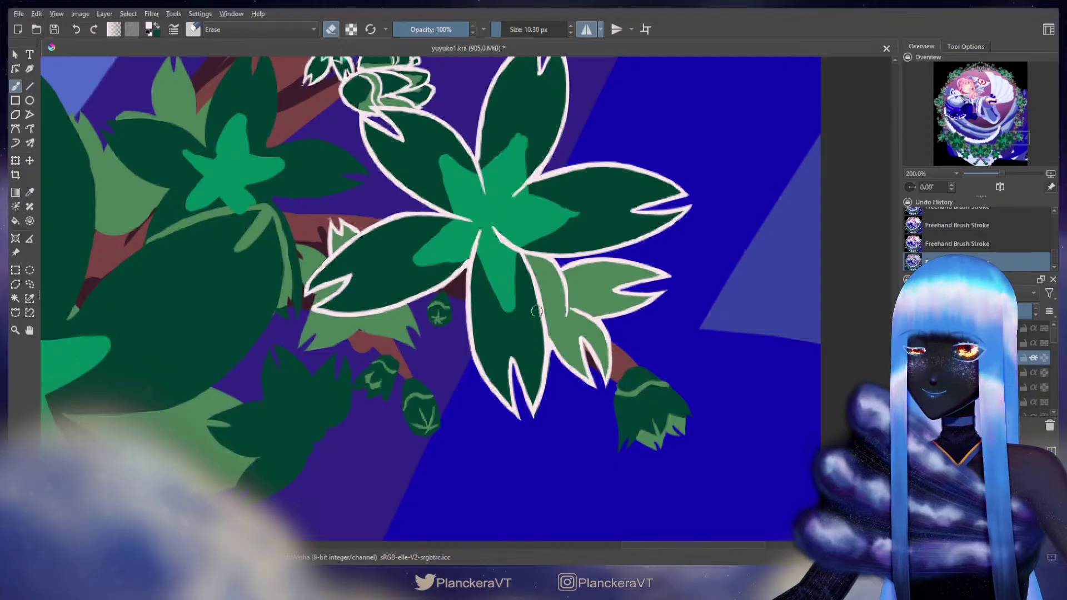
key("e")
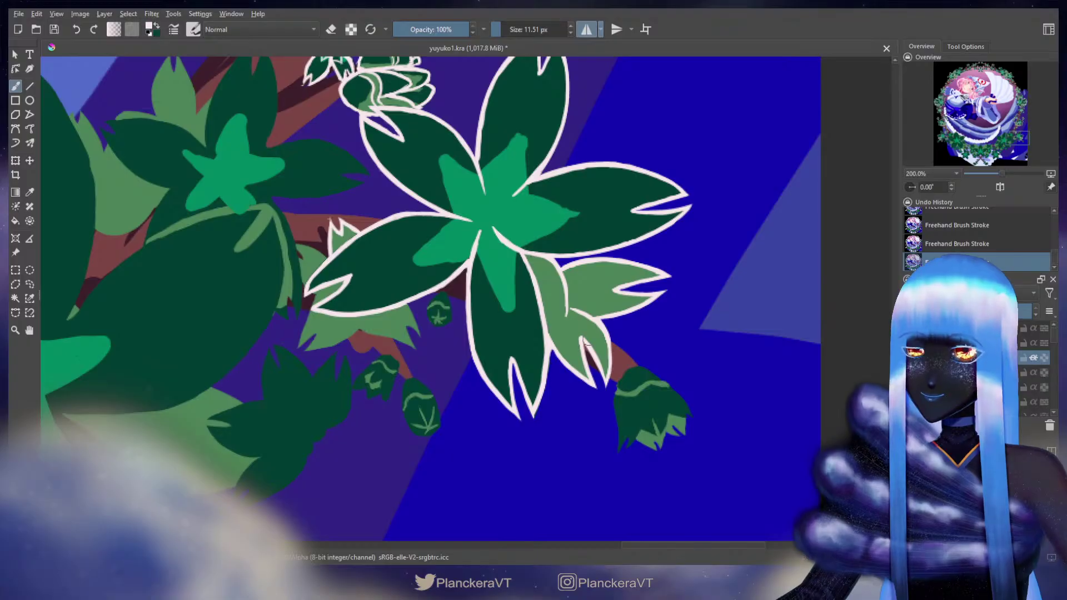
key("e")
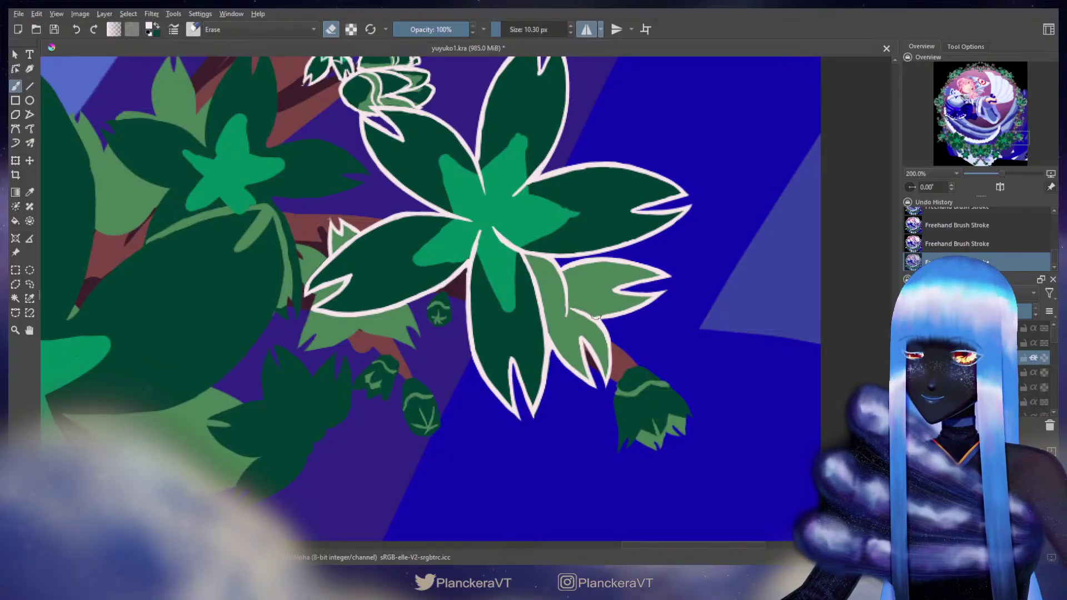
key("e")
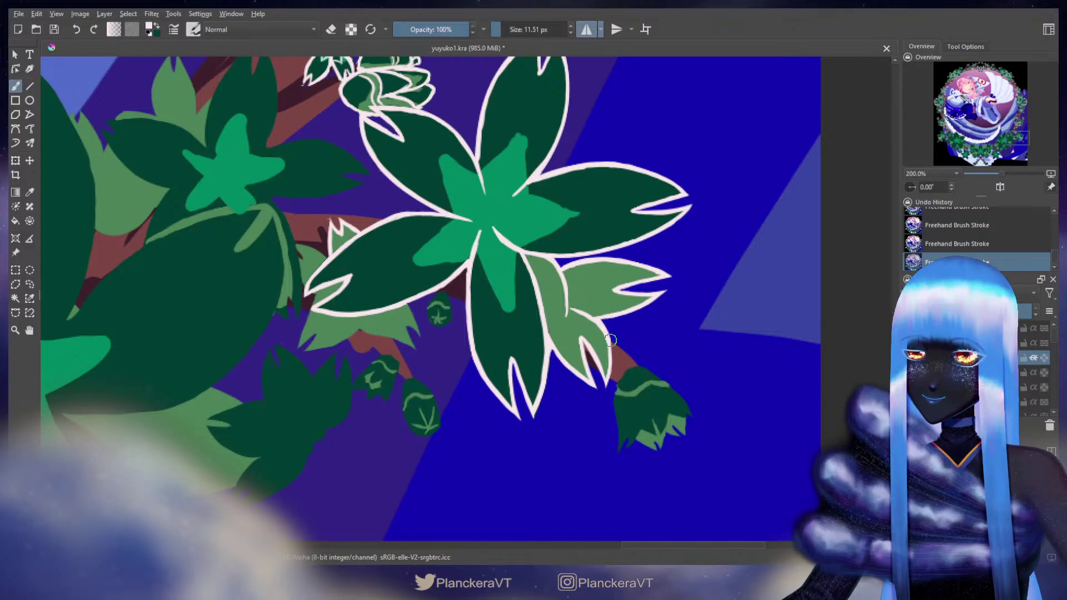
Step: Outline the left side, rounded top and right edge of the bud below the large blossom, and its light band
mouse_move(623, 342)
left_mouse_down()
mouse_move(544, 289)
mouse_move(537, 341)
left_mouse_up()
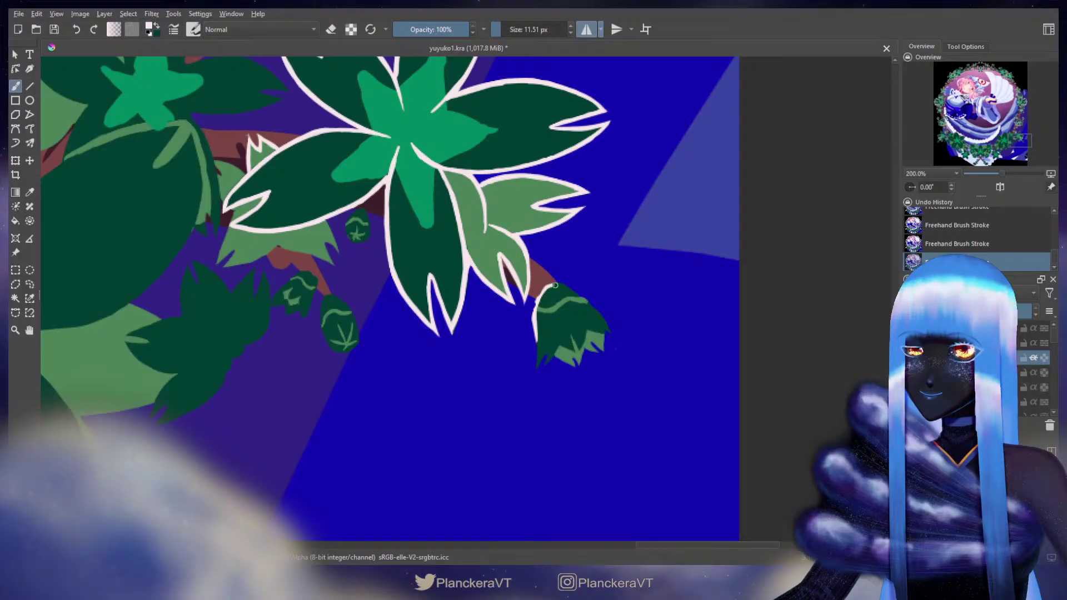
left_click_drag(571, 289, 609, 332)
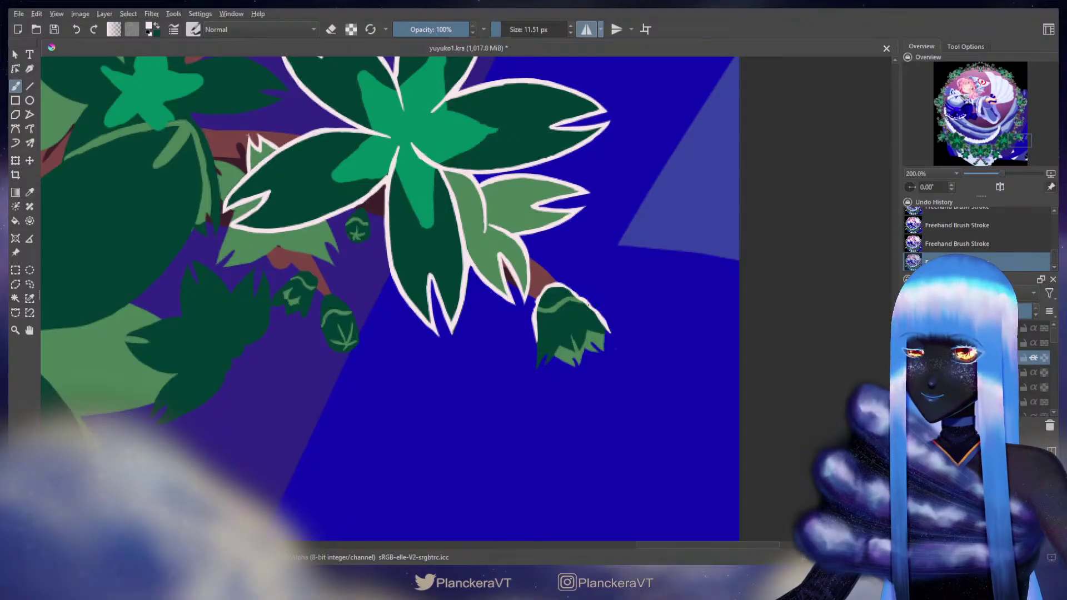
key("ctrl+z")
mouse_move(587, 302)
left_mouse_down()
mouse_move(532, 305)
mouse_move(553, 305)
left_mouse_up()
key("ctrl+z")
key("ctrl+shift+z")
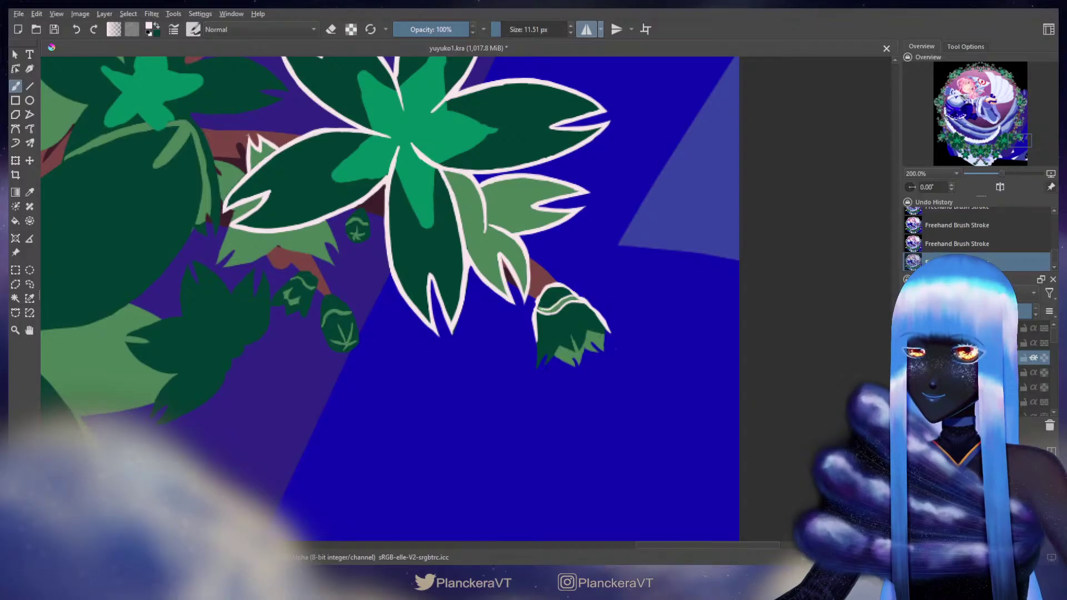
Step: Outline the pointed tip and inner edge of the bud's left dark petal
scroll(600, 311, "down", 1)
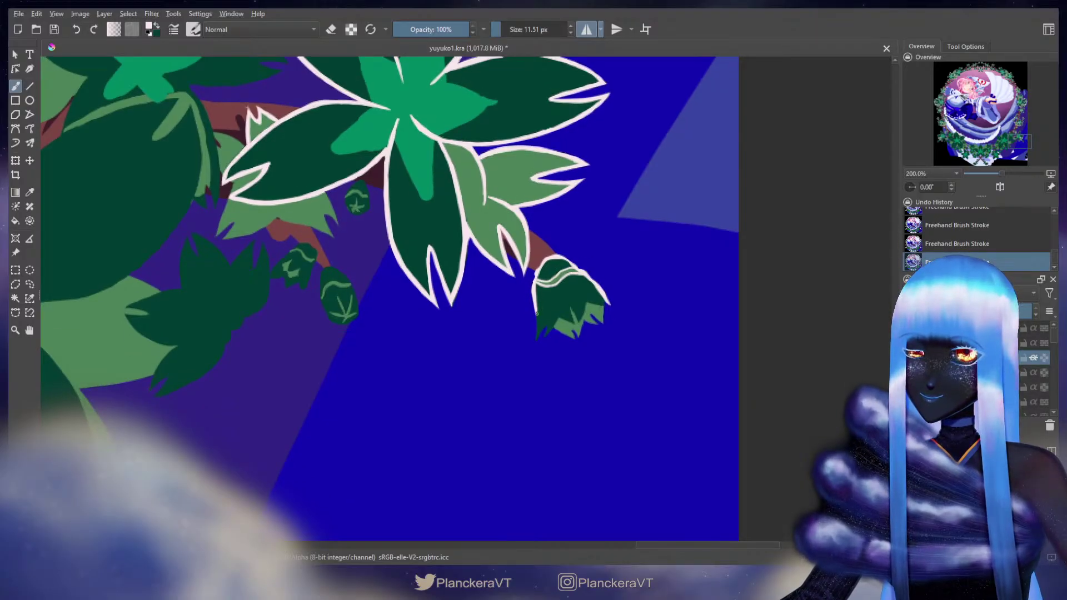
mouse_move(536, 314)
left_mouse_down()
mouse_move(537, 339)
mouse_move(547, 324)
left_mouse_up()
key("ctrl+z")
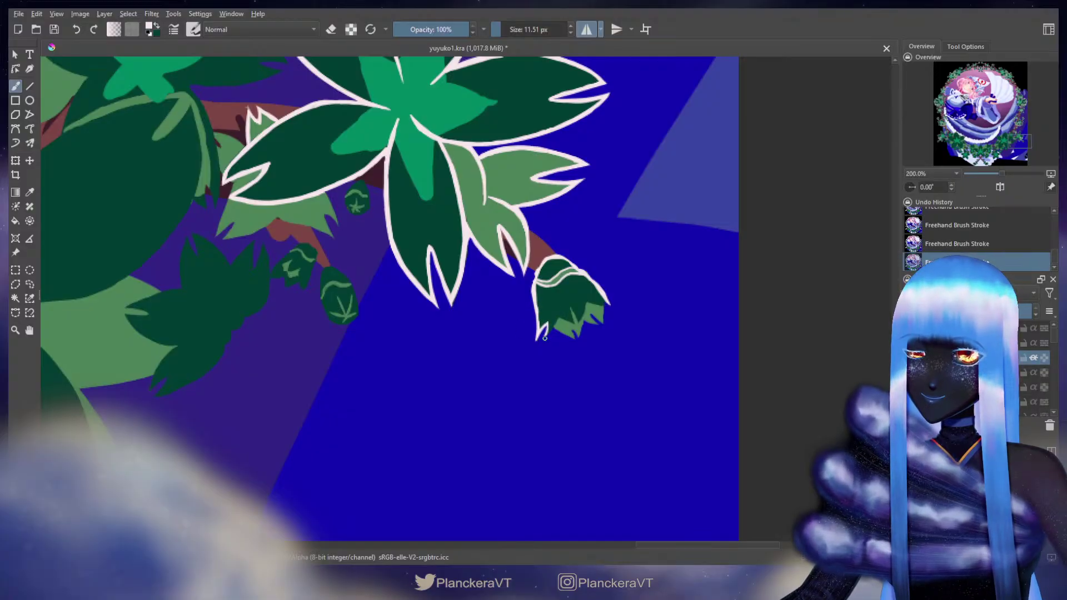
mouse_move(548, 332)
left_mouse_down()
mouse_move(556, 306)
mouse_move(555, 321)
left_mouse_up()
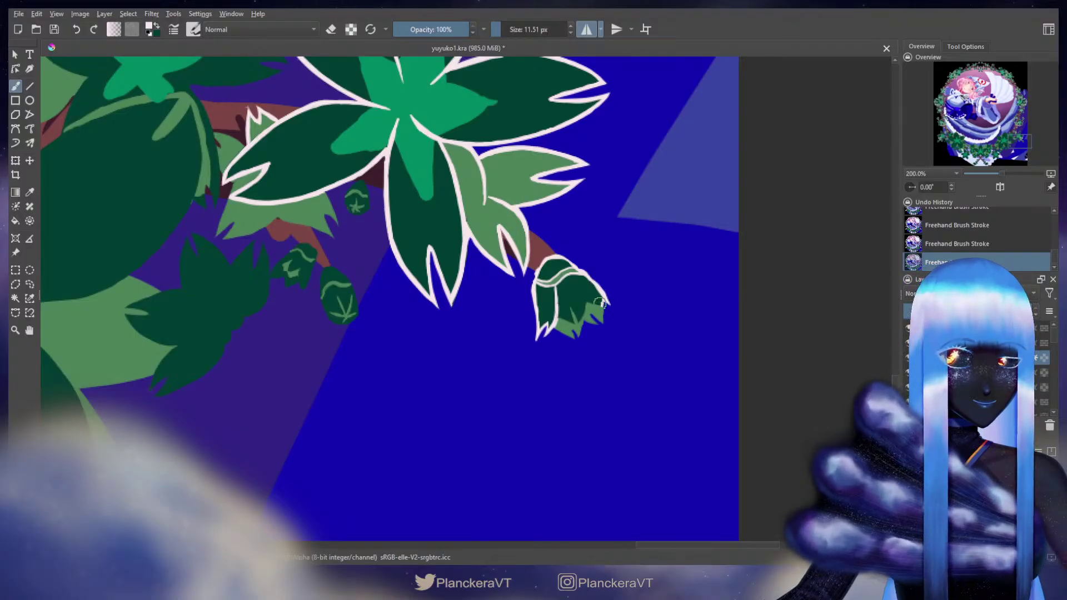
Step: Outline the bud's right and middle dark petals and the light green tips beneath them, redoing and trimming strokes
left_click_drag(602, 303, 614, 313)
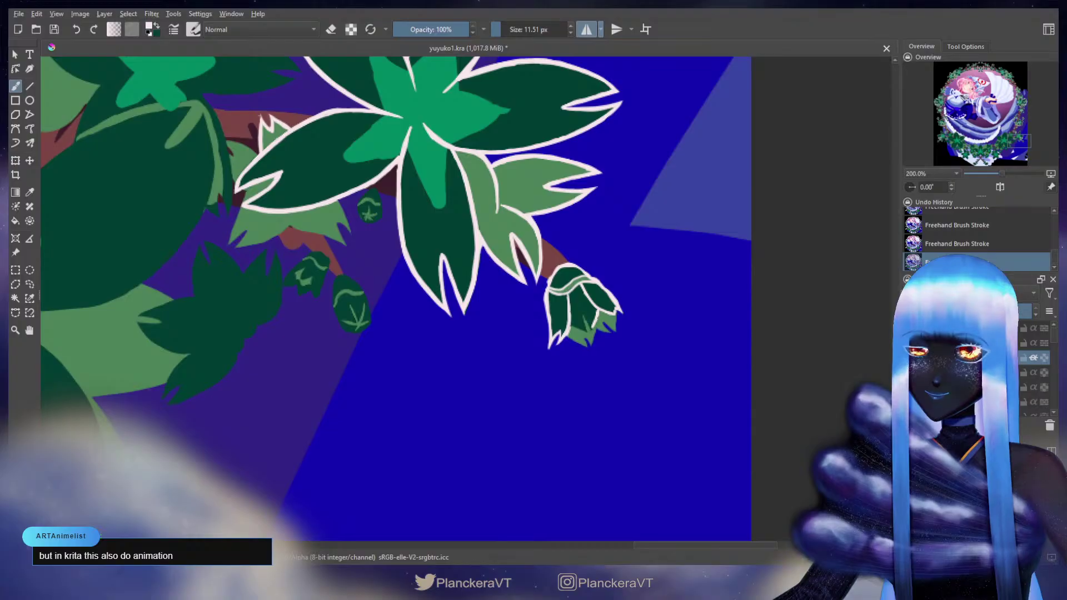
mouse_move(590, 329)
left_mouse_down()
mouse_move(583, 312)
mouse_move(598, 312)
left_mouse_up()
key("ctrl+z")
key("ctrl+z")
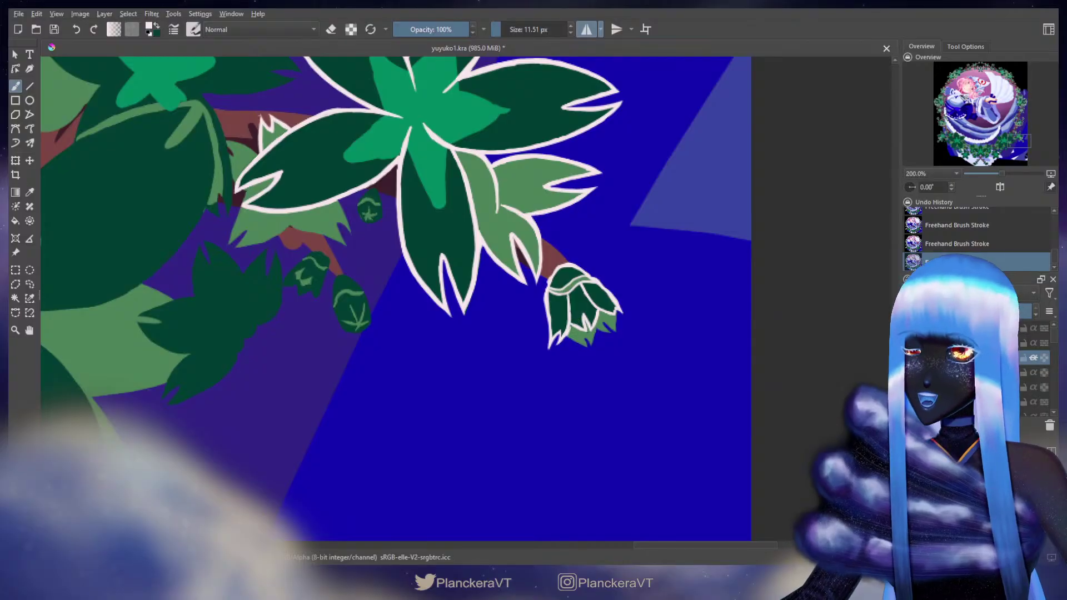
key("e")
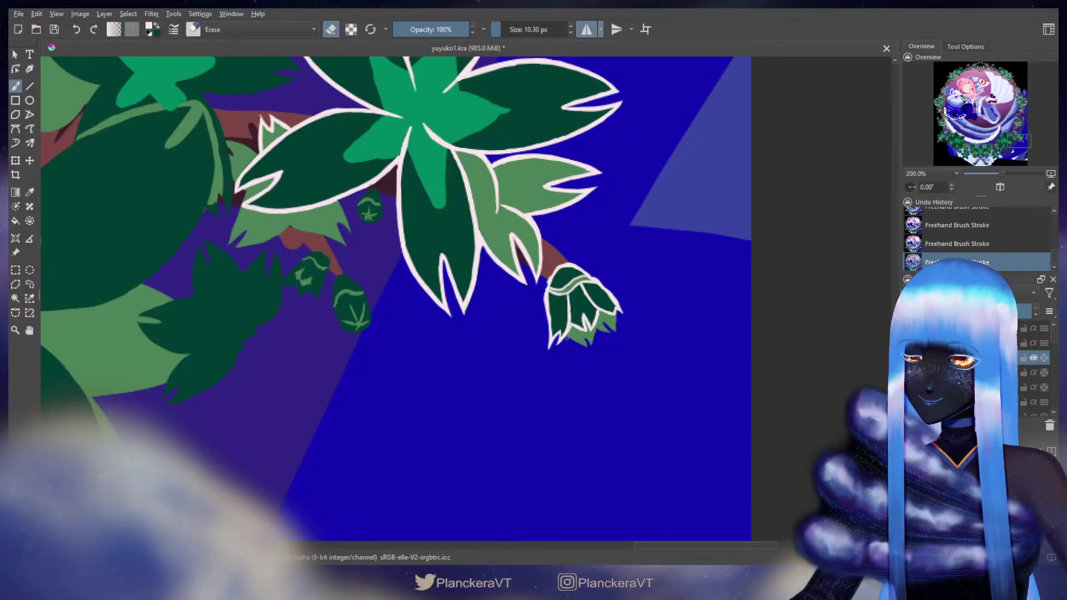
key("e")
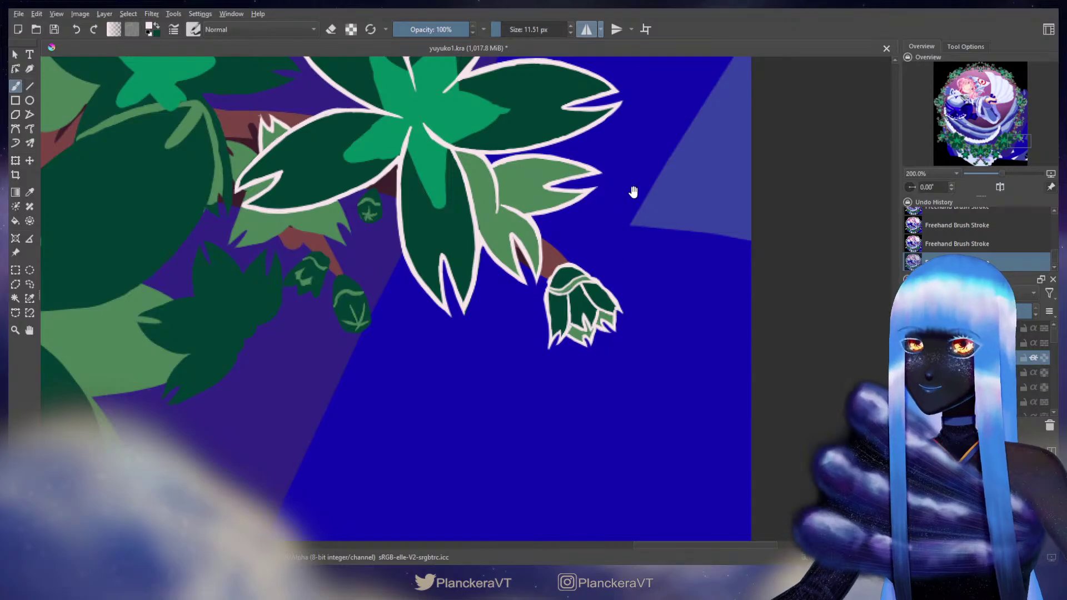
Step: Outline the upper-left point of a star at the large blossom's centre with two thin curves
left_click_drag(631, 190, 701, 326)
left_click_drag(662, 218, 726, 314)
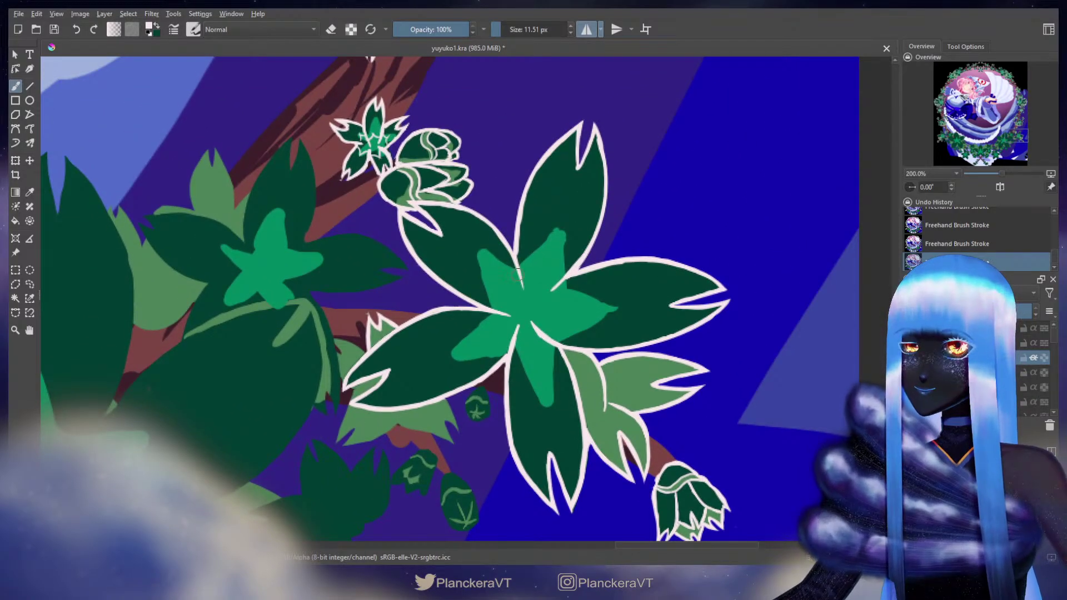
mouse_move(520, 275)
left_mouse_down()
mouse_move(492, 258)
mouse_move(487, 268)
left_mouse_up()
key("ctrl+z")
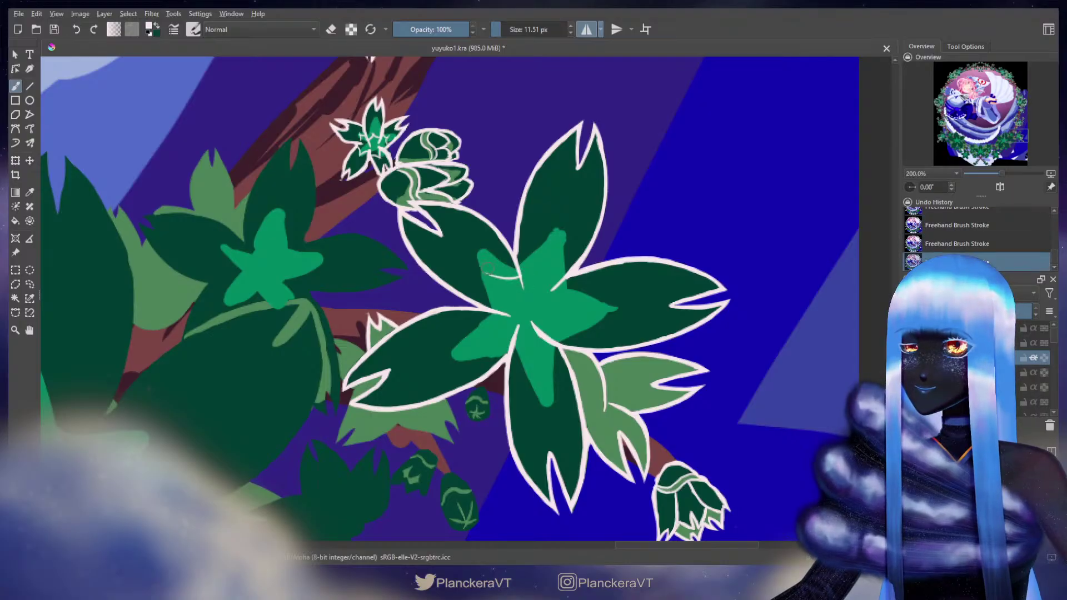
left_click_drag(492, 308, 484, 266)
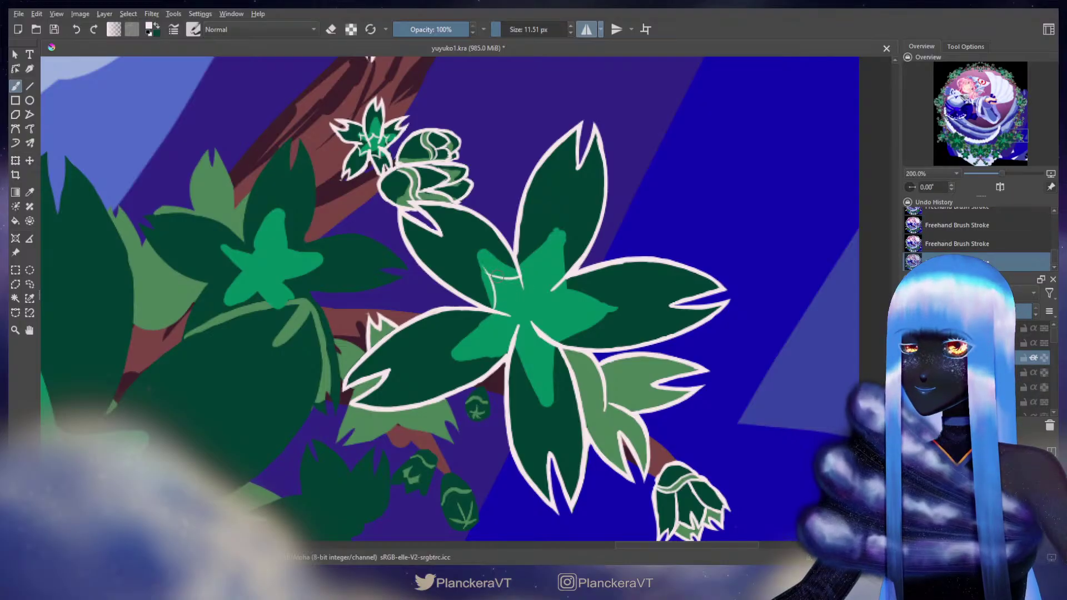
key("e")
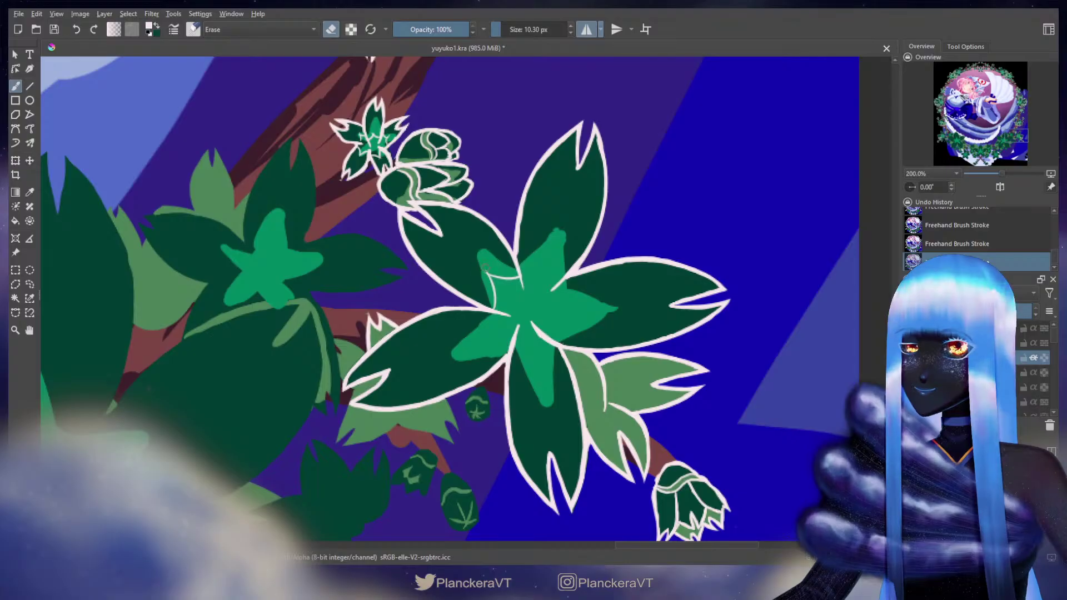
key("e")
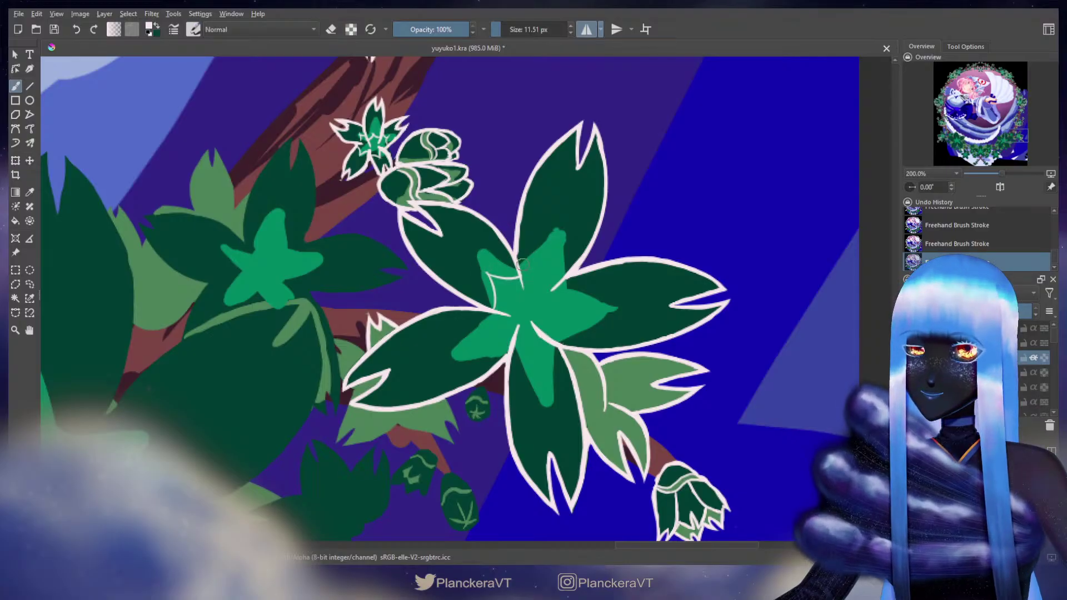
Step: Draw the left curve of the centre star's upper point, redoing it to refine its shape
key("ctrl+z")
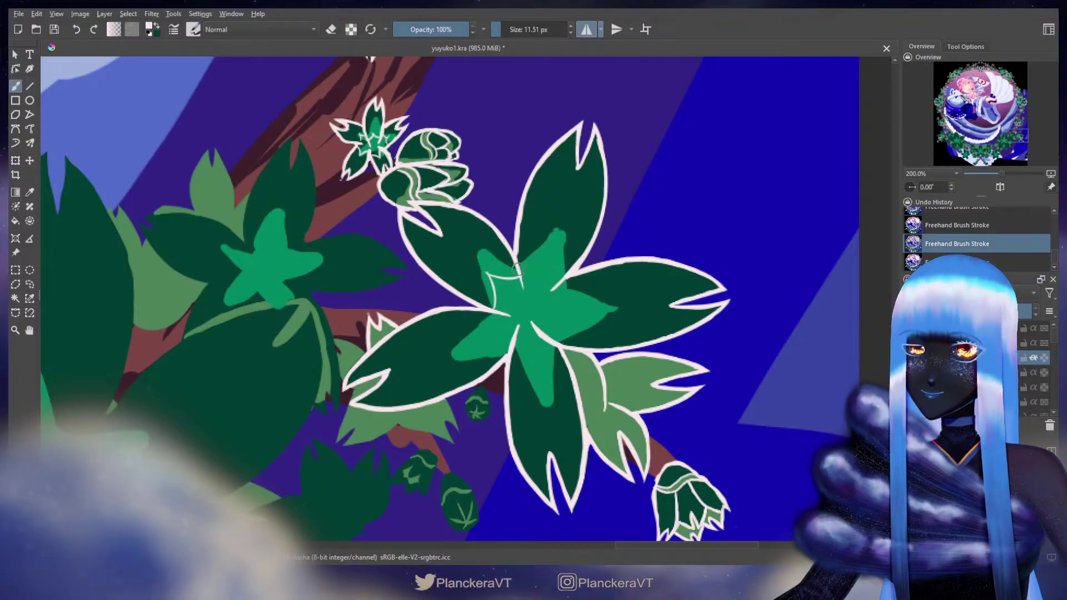
key("ctrl+shift+z")
key("ctrl+z")
key("ctrl+z")
mouse_move(517, 261)
left_mouse_down()
mouse_move(522, 280)
mouse_move(555, 260)
left_mouse_up()
key("ctrl+z")
key("ctrl+shift+z")
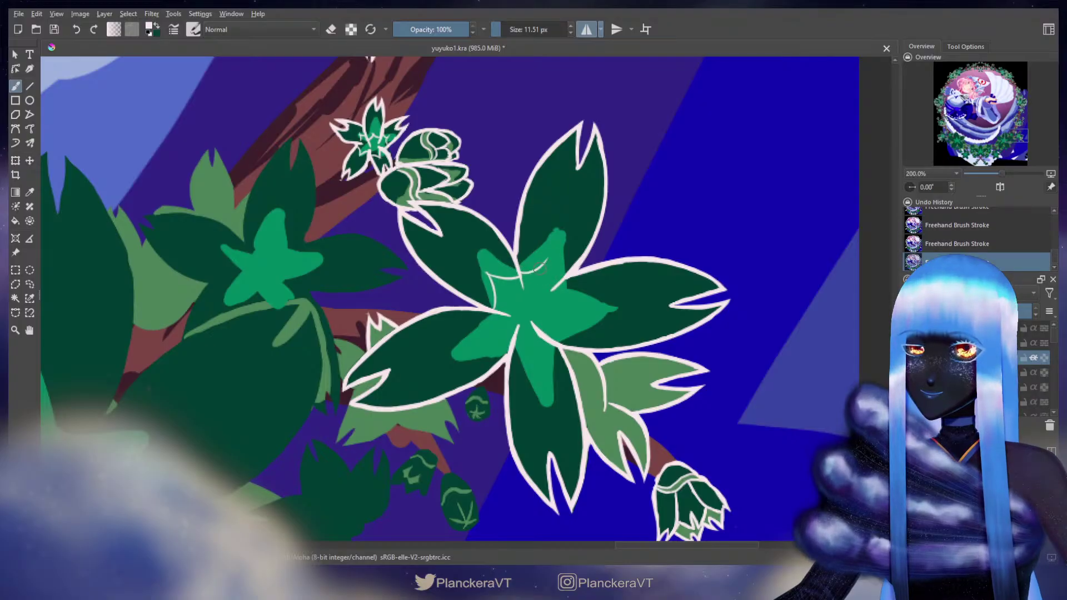
key("ctrl+z")
key("ctrl+shift+z")
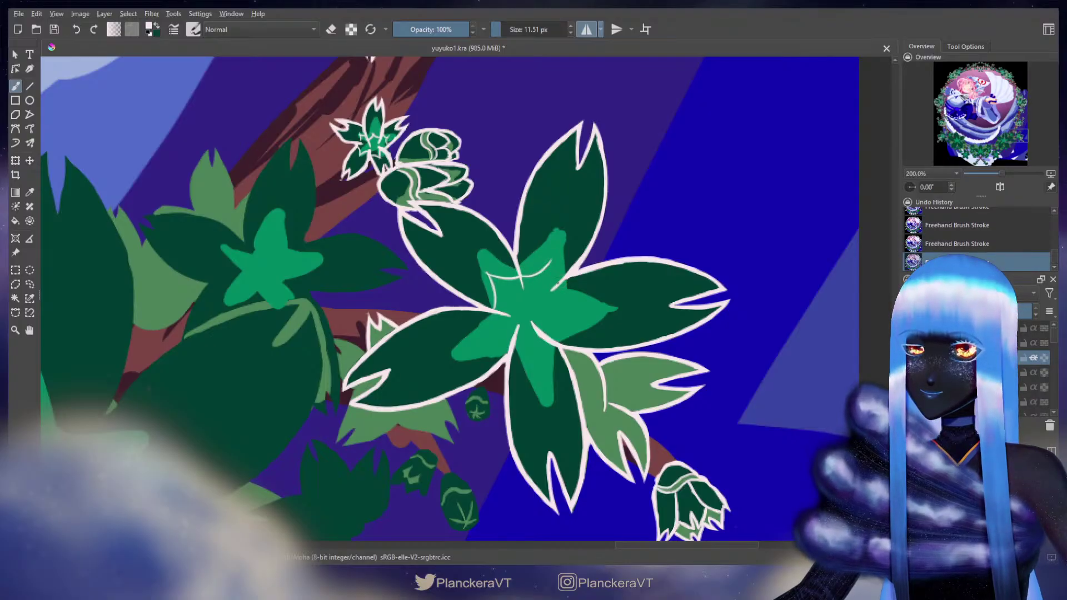
Step: Redraw the right side of the centre star's upper point down to the gap between the petals
key("ctrl+z")
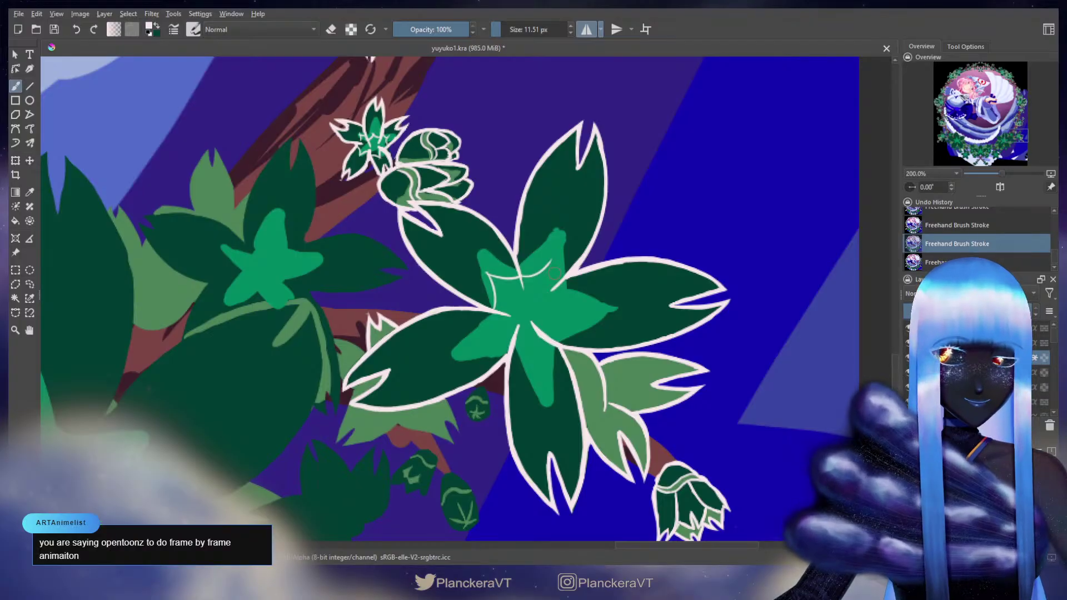
key("ctrl+shift+z")
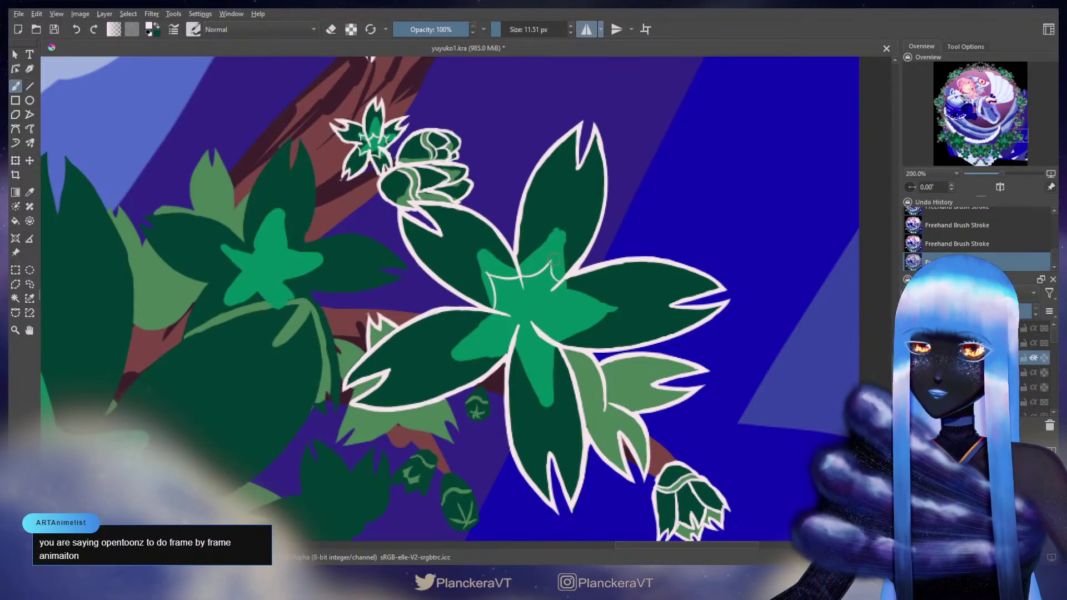
key("ctrl+z")
left_click_drag(551, 261, 561, 281)
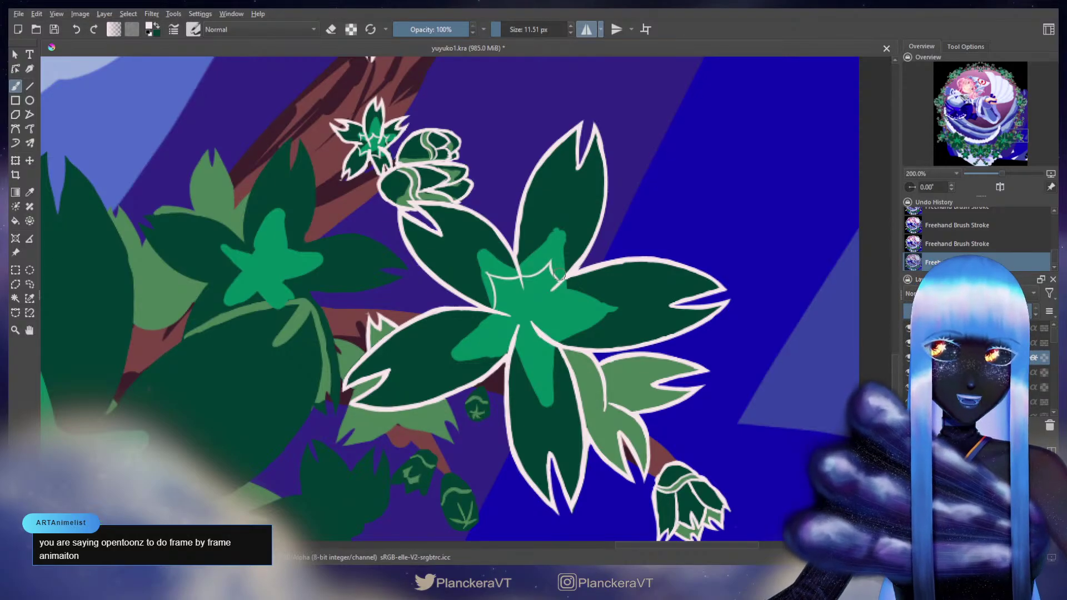
Step: Draw the upper curve of the centre star's right point, redoing the stroke to adjust its shape
scroll(560, 277, "down", 2)
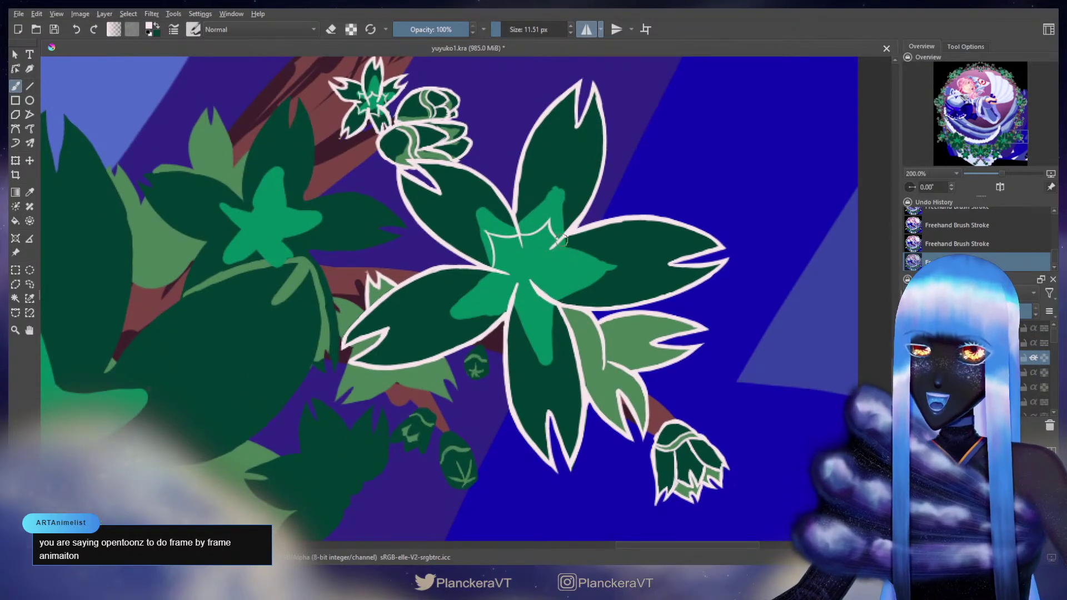
mouse_move(564, 239)
left_mouse_down()
mouse_move(593, 269)
mouse_move(569, 249)
mouse_move(547, 294)
mouse_move(537, 286)
mouse_move(569, 258)
mouse_move(562, 242)
mouse_move(578, 281)
left_mouse_up()
key("ctrl+z")
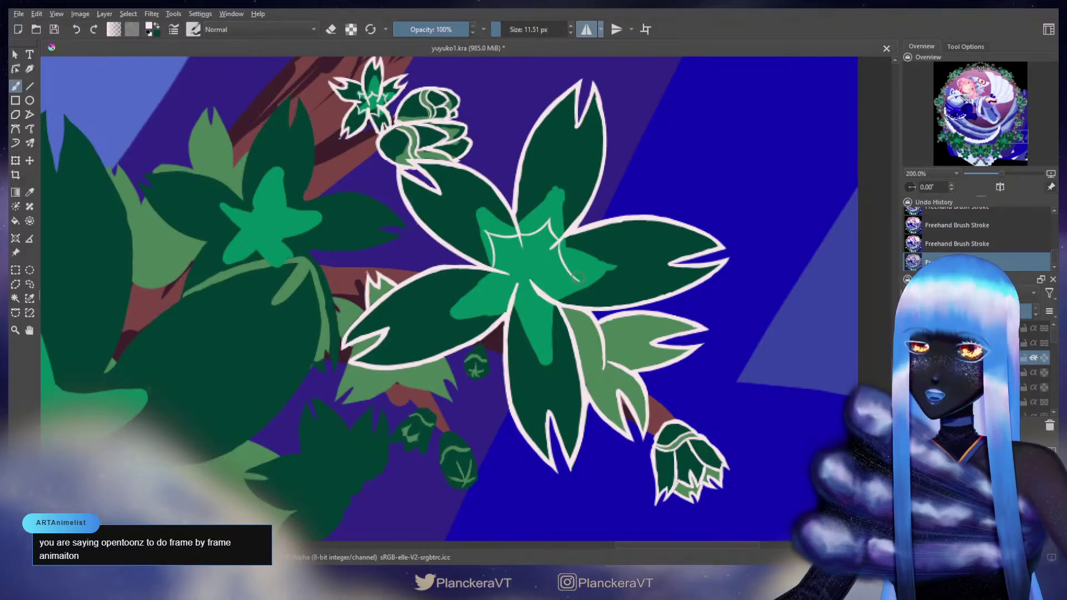
key("ctrl+z")
mouse_move(558, 242)
left_mouse_down()
mouse_move(589, 274)
mouse_move(559, 241)
mouse_move(576, 276)
mouse_move(542, 294)
mouse_move(581, 278)
left_mouse_up()
Step: Draw the lower curve of the centre star's right point, redoing it until it meets the upper curve at the tip
key("ctrl+z")
key("ctrl+z")
key("ctrl+z")
key("ctrl+z")
key("ctrl+z")
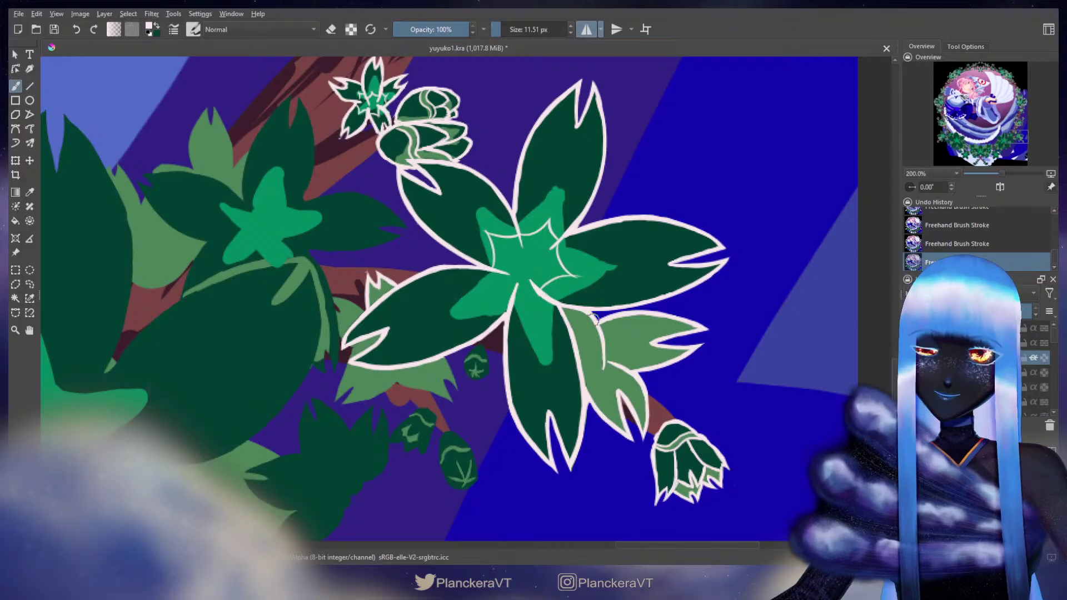
key("e")
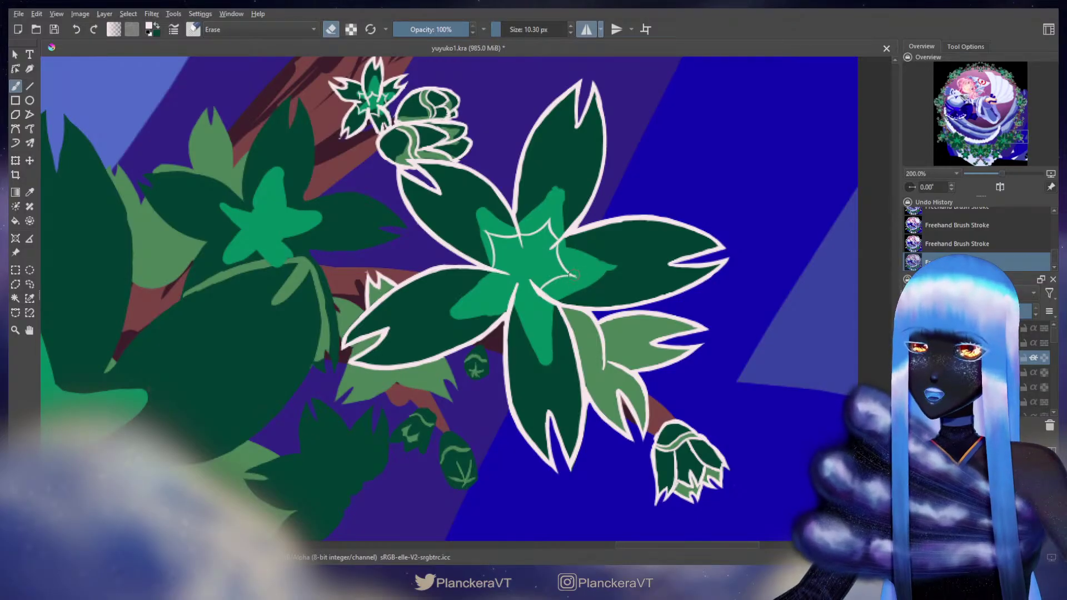
key("e")
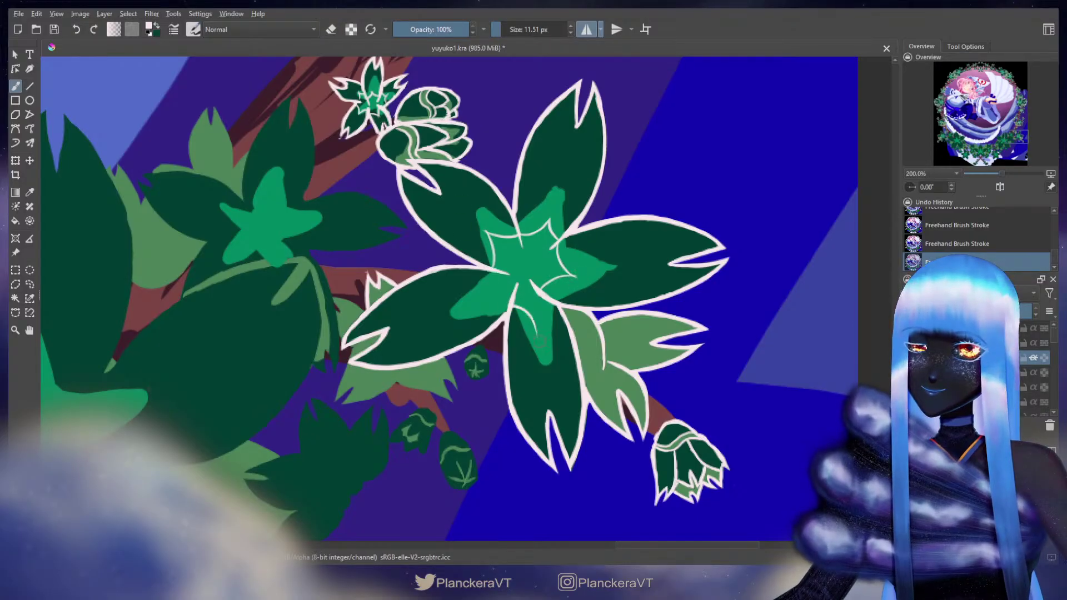
Step: Outline the lower point of the blossom's centre star with two thin curves, redoing the left one
key("ctrl+z")
mouse_move(511, 305)
left_mouse_down()
mouse_move(530, 335)
mouse_move(549, 315)
mouse_move(512, 303)
mouse_move(541, 327)
mouse_move(510, 304)
mouse_move(535, 335)
left_mouse_up()
key("ctrl+z")
key("ctrl+z")
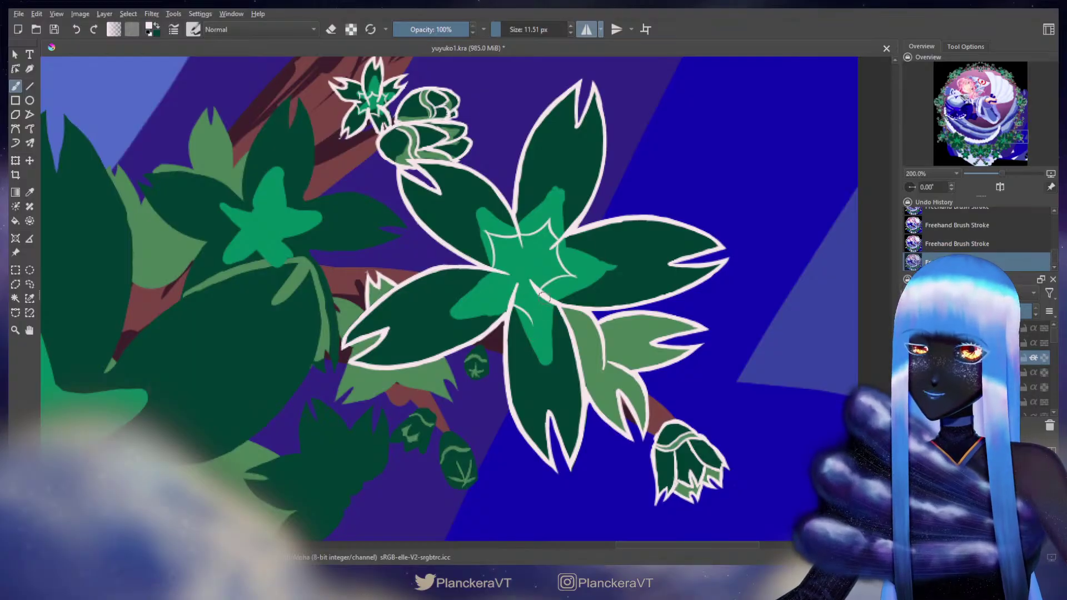
left_click_drag(545, 297, 536, 326)
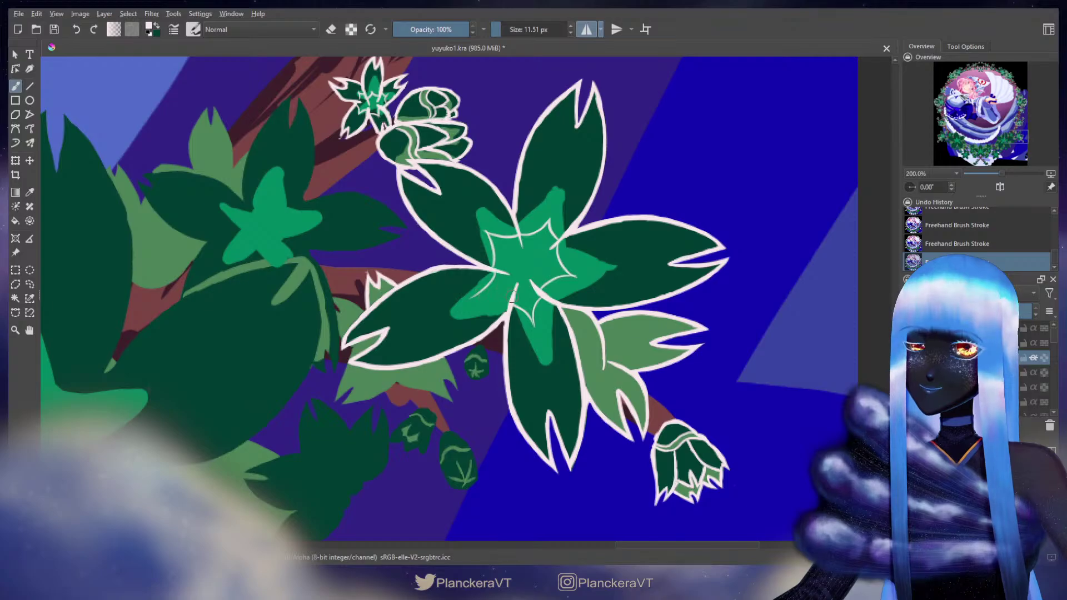
Step: Outline the lower-left point of the blossom's centre star with two thin curves, redoing strokes to refine the shape
mouse_move(513, 293)
left_mouse_down()
mouse_move(469, 299)
mouse_move(494, 275)
mouse_move(478, 301)
mouse_move(508, 300)
mouse_move(474, 300)
left_mouse_up()
key("ctrl+z")
key("ctrl+z")
key("ctrl+z")
key("ctrl+z")
key("ctrl+z")
key("ctrl+z")
key("ctrl+z")
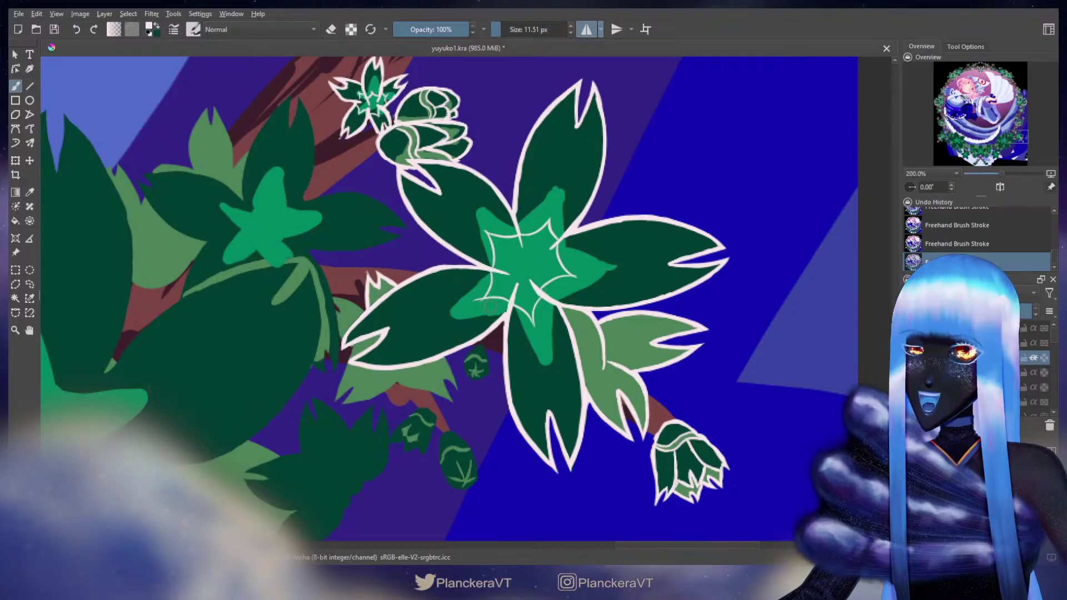
key("e")
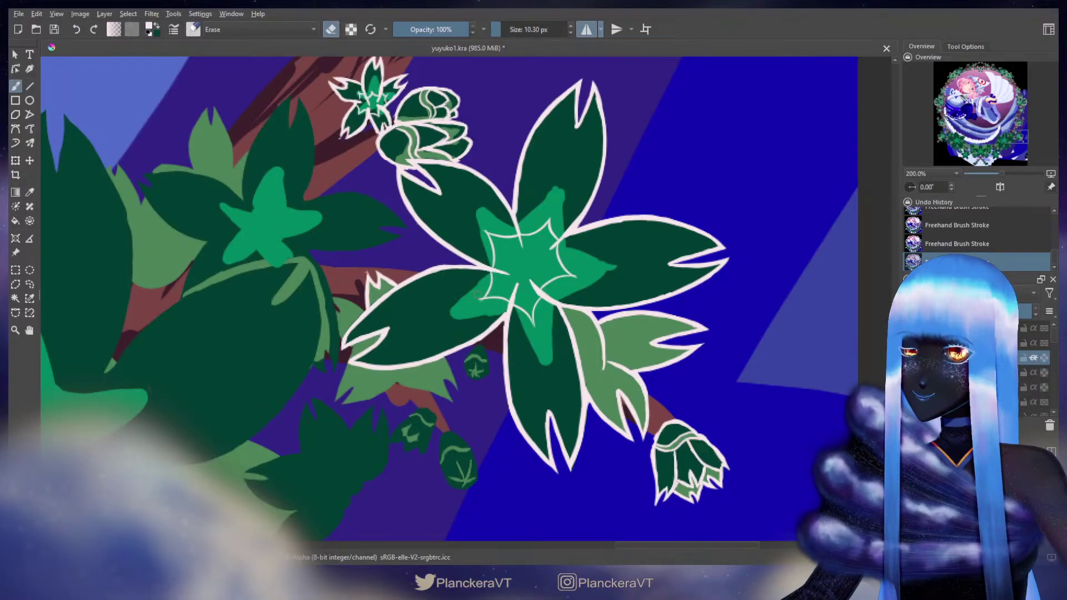
key("e")
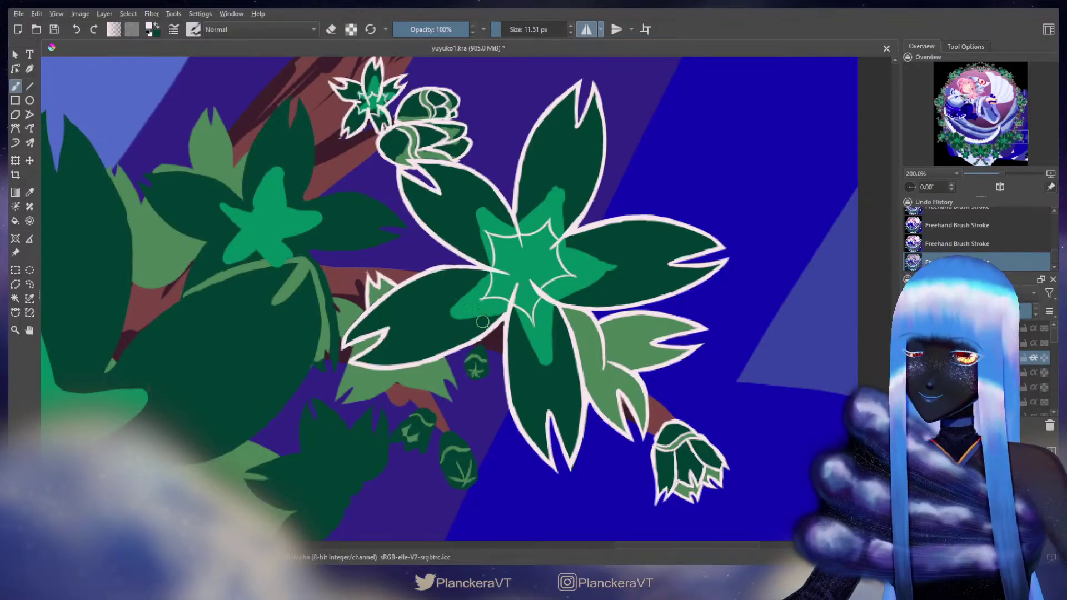
Step: Outline the two long edges of the narrow light-green leaf between the largest blossom's petal and the outlined blossom
mouse_move(416, 261)
left_mouse_down()
mouse_move(474, 321)
mouse_move(567, 149)
left_mouse_up()
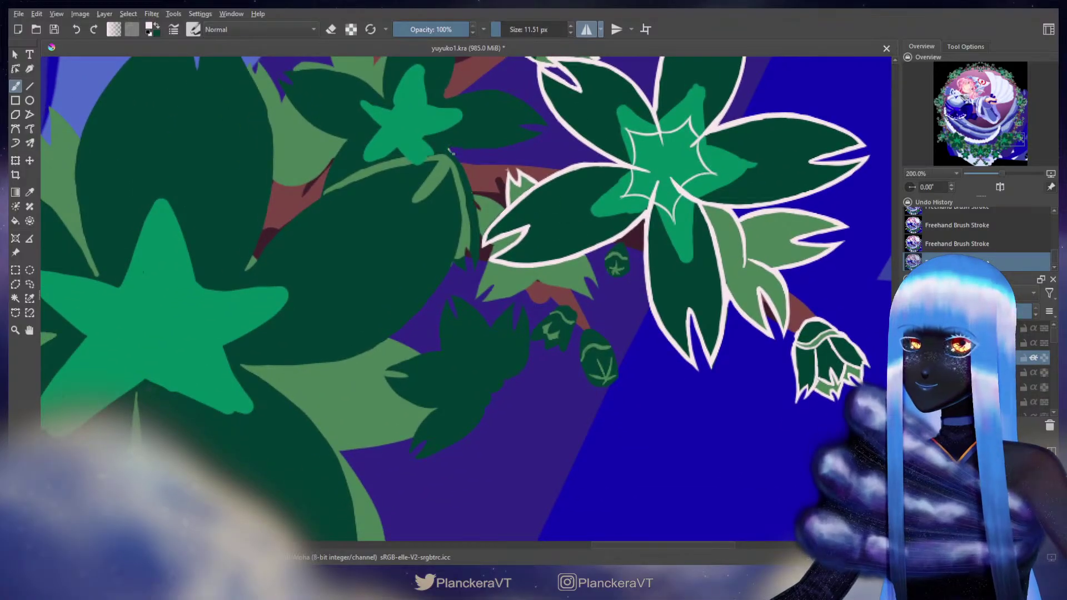
mouse_move(451, 155)
left_mouse_down()
mouse_move(470, 190)
mouse_move(475, 265)
left_mouse_up()
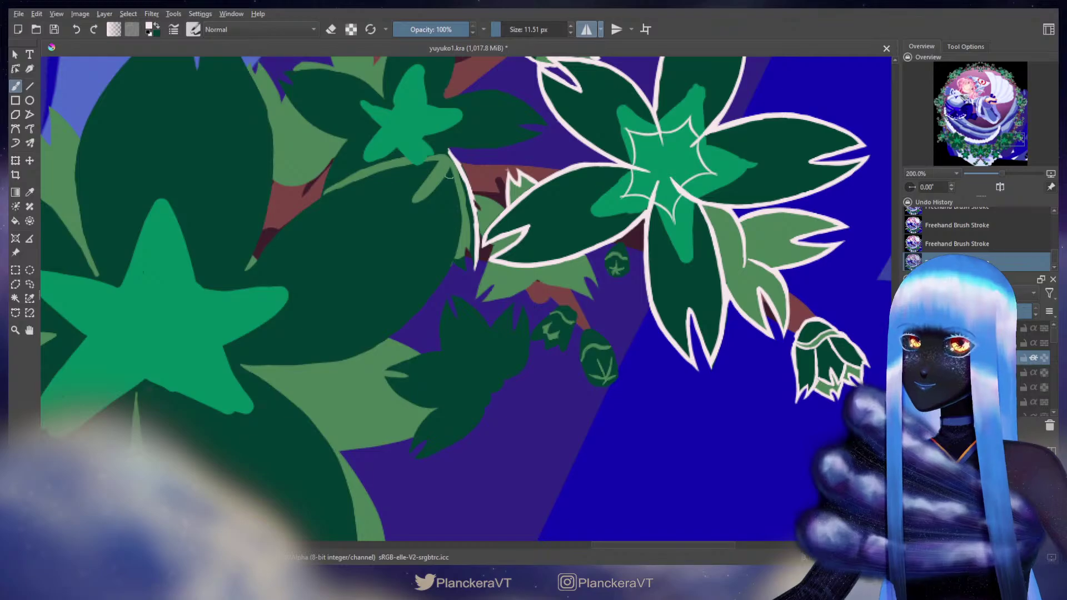
left_click_drag(452, 175, 456, 210)
key("ctrl+z")
key("ctrl+z")
mouse_move(449, 170)
left_mouse_down()
mouse_move(461, 217)
mouse_move(486, 229)
left_mouse_up()
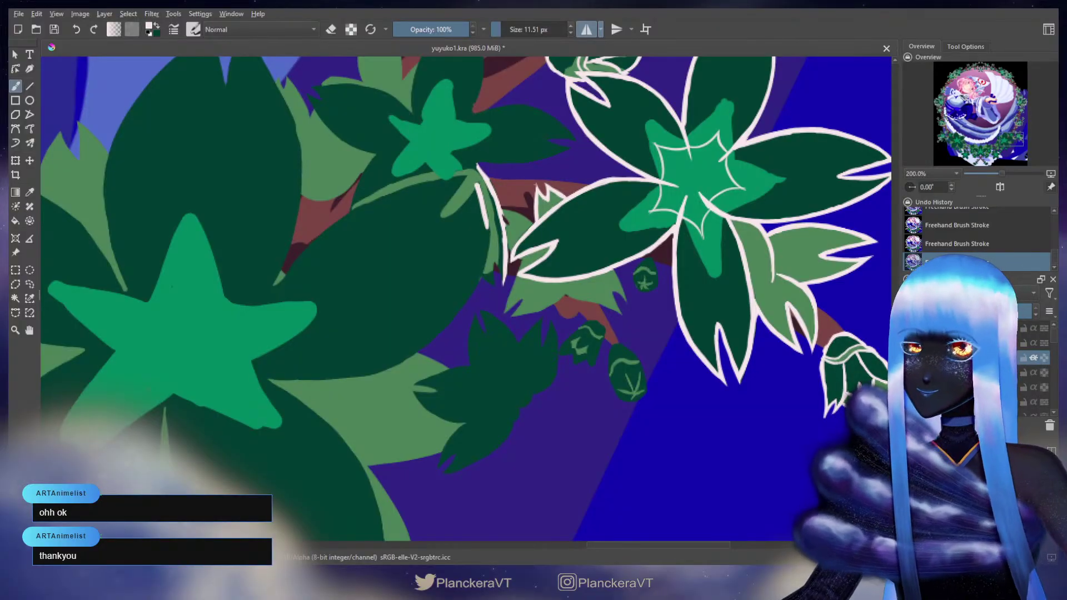
Step: Outline the outer and lower edge of the largest blossom's upper-right petal down to its centre star
mouse_move(482, 213)
left_mouse_down()
mouse_move(479, 278)
mouse_move(456, 315)
left_mouse_up()
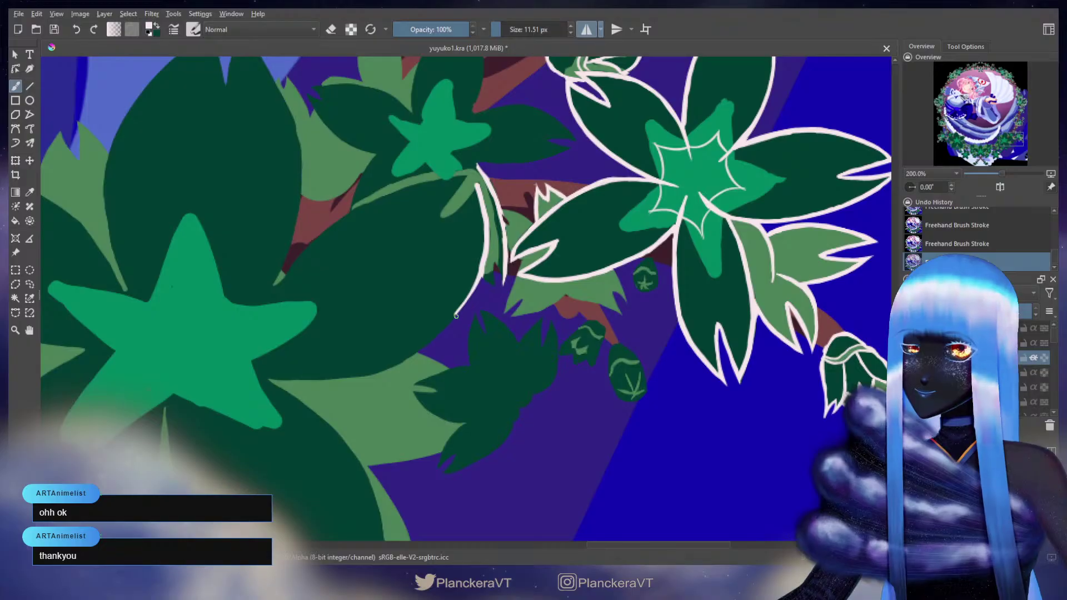
mouse_move(482, 269)
left_mouse_down()
mouse_move(442, 330)
mouse_move(377, 373)
mouse_move(261, 380)
left_mouse_up()
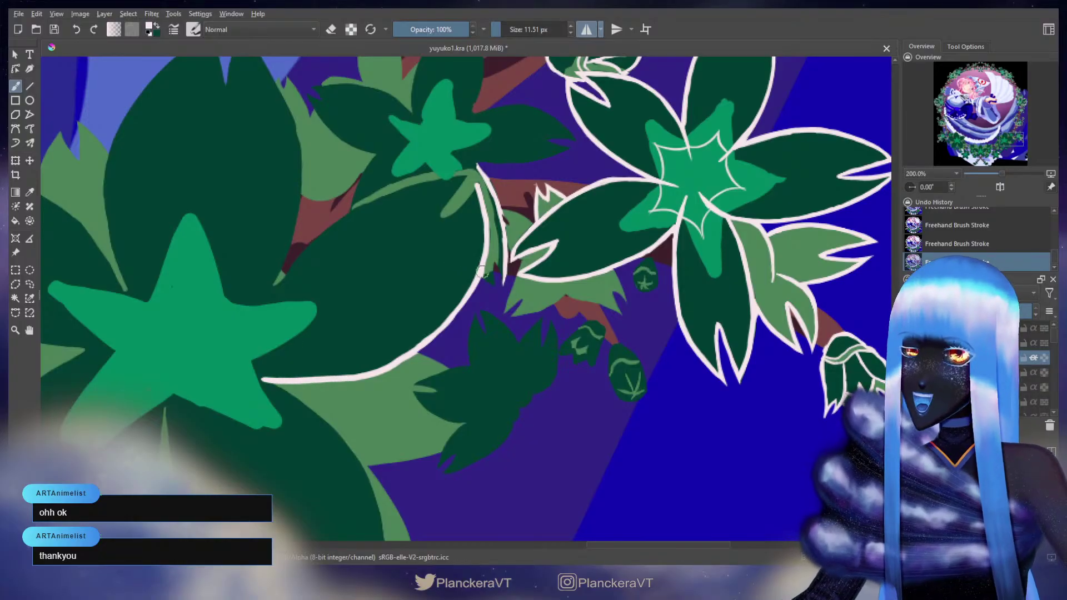
left_click_drag(462, 303, 443, 324)
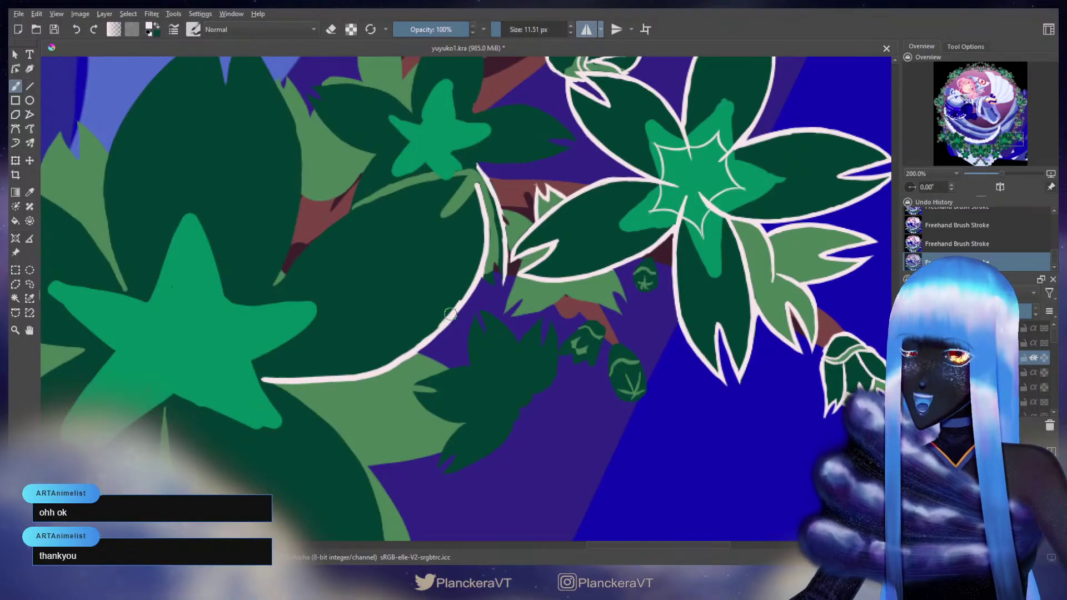
key("ctrl+z")
key("ctrl+z")
left_click(457, 310)
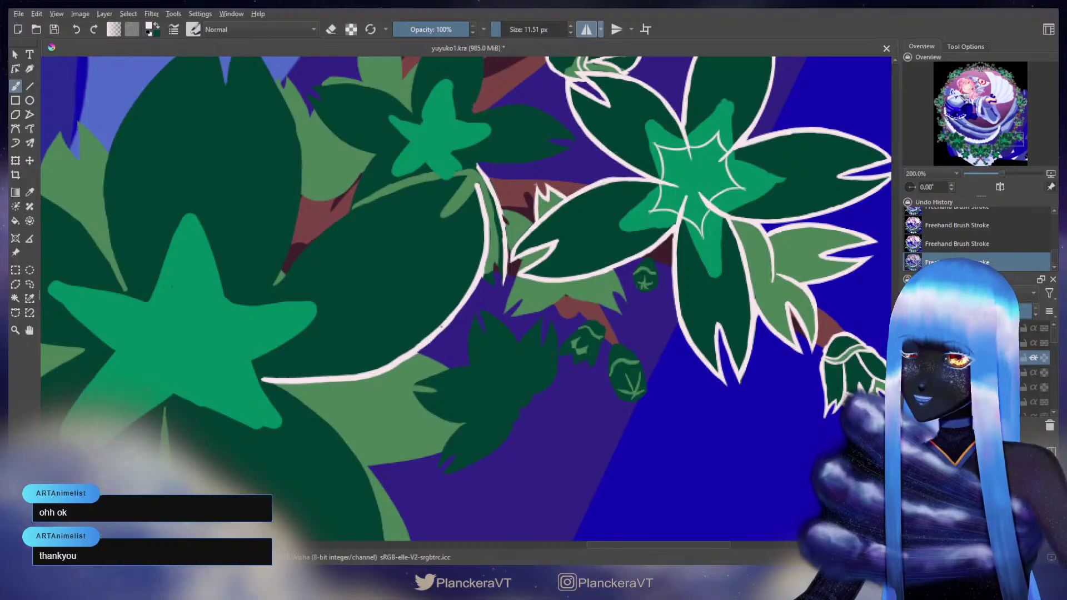
Step: Draw the notched tip of the narrow light-green leaf, joining its two side edges
mouse_move(481, 276)
left_mouse_down()
mouse_move(493, 283)
mouse_move(492, 263)
mouse_move(502, 273)
left_mouse_up()
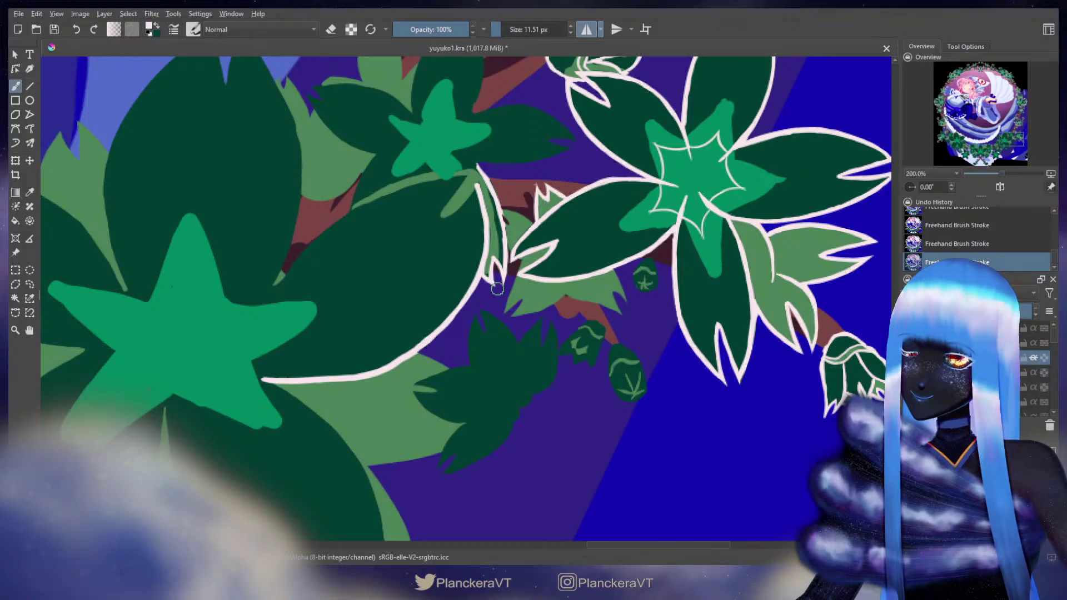
key("e")
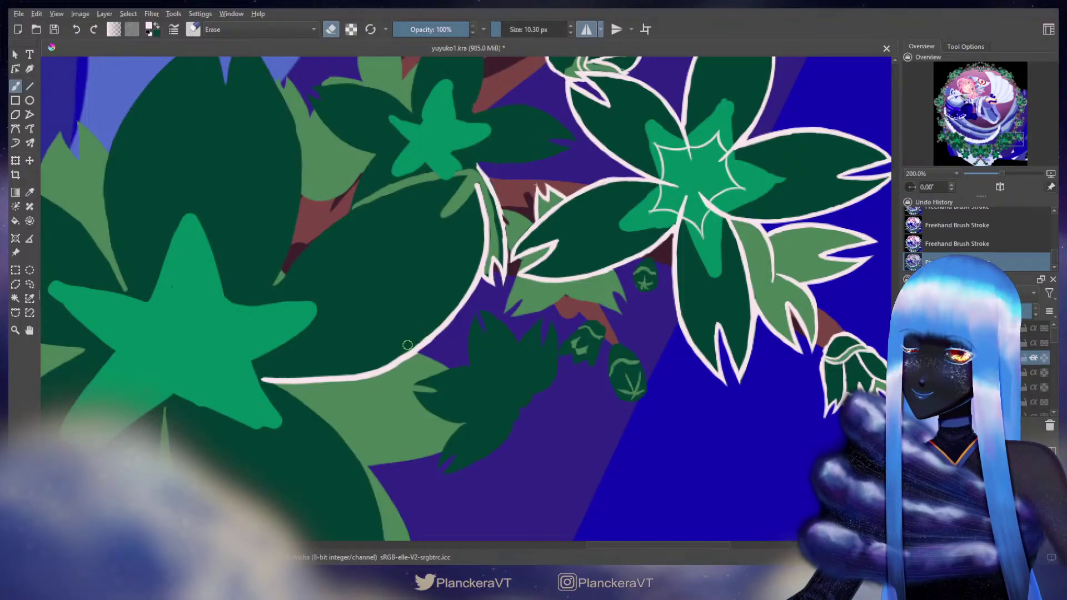
key("e")
left_click_drag(390, 306, 497, 214)
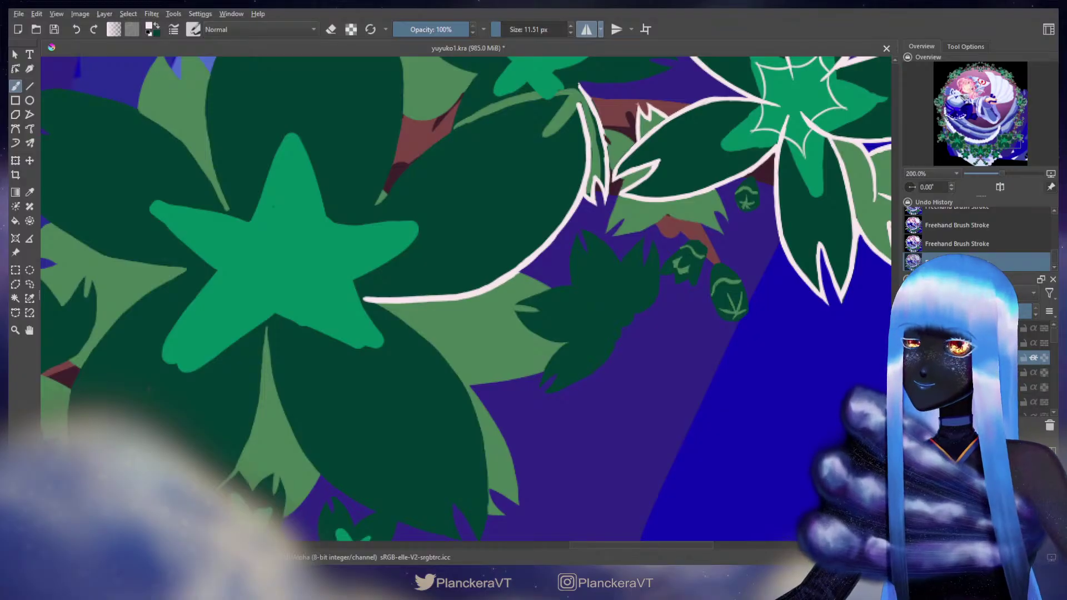
key("e")
left_click_drag(502, 210, 411, 308)
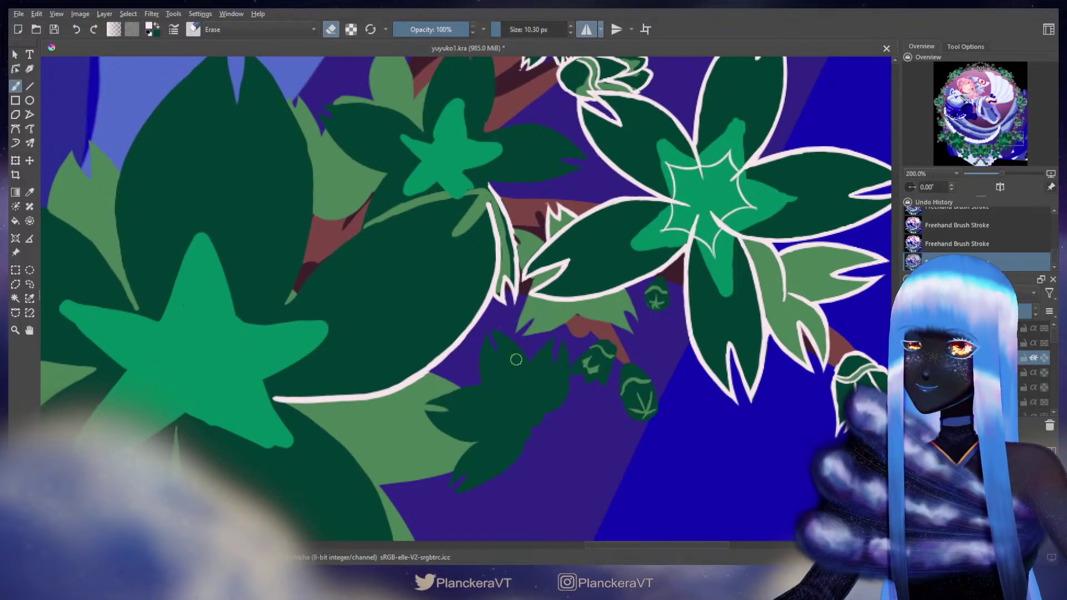
key("e")
Step: Outline the light-green leaves and their notched tips behind the outlined blossom's lower-left petal
left_click_drag(628, 294, 588, 269)
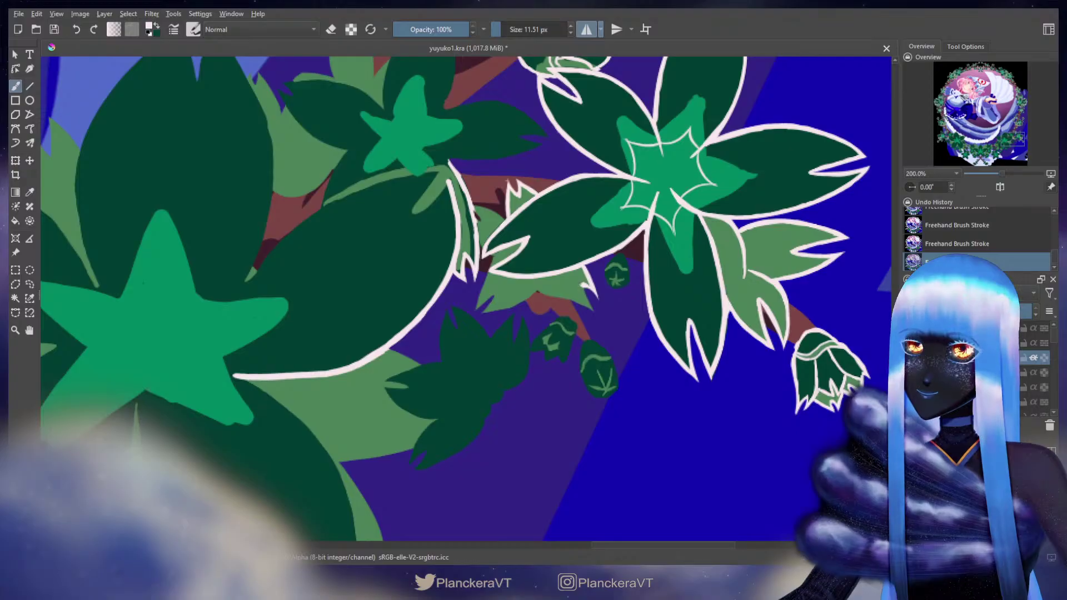
mouse_move(582, 286)
left_mouse_down()
mouse_move(591, 308)
mouse_move(536, 292)
mouse_move(535, 274)
mouse_move(544, 293)
mouse_move(579, 302)
left_mouse_up()
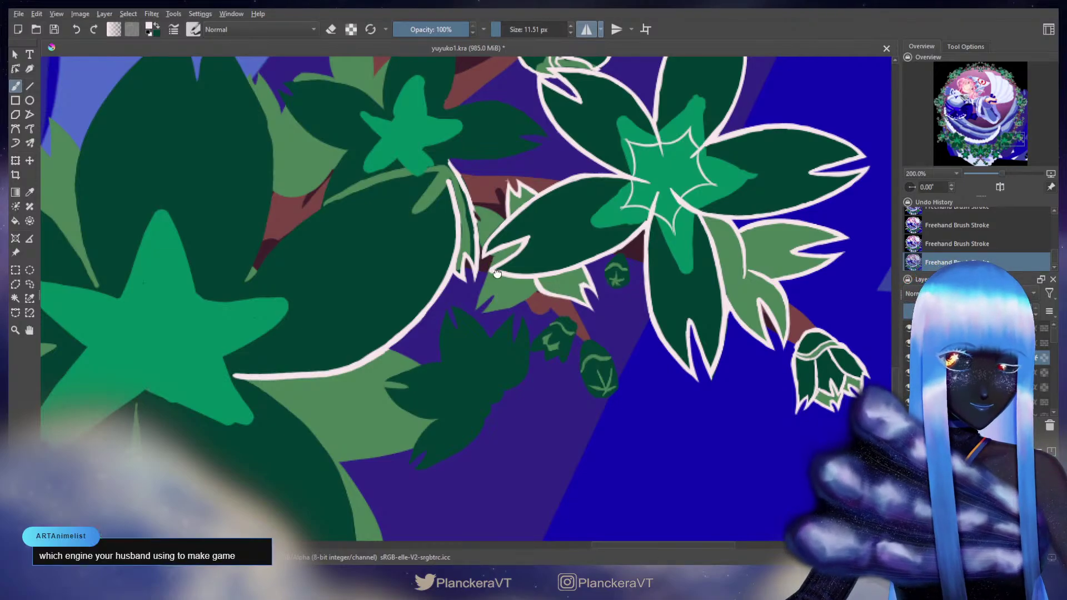
left_click_drag(497, 273, 548, 310)
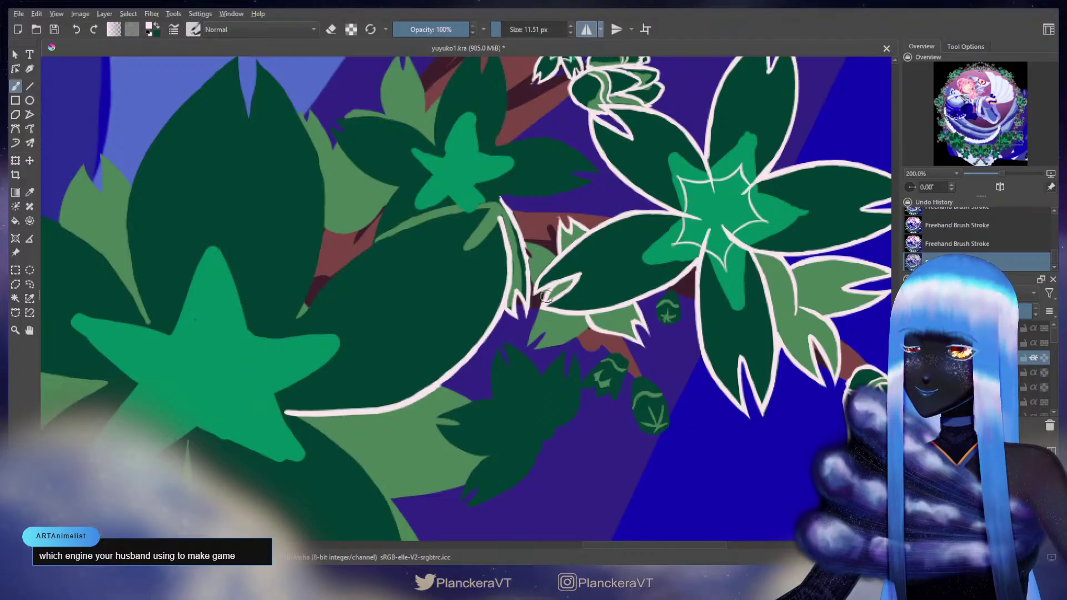
mouse_move(539, 321)
left_mouse_down()
mouse_move(530, 343)
mouse_move(546, 331)
mouse_move(541, 338)
left_mouse_up()
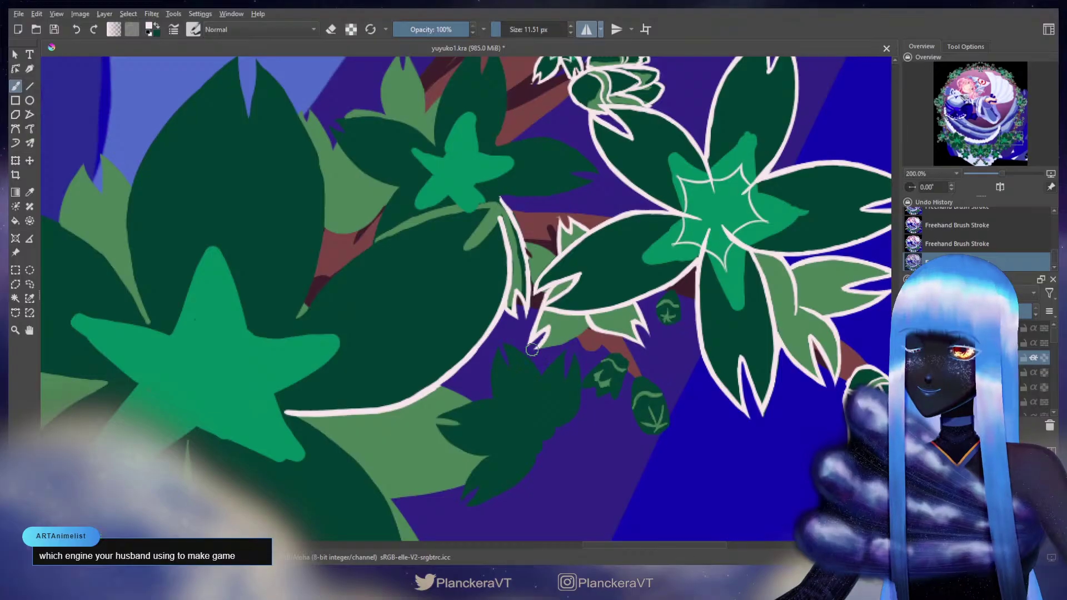
left_click_drag(541, 348, 587, 327)
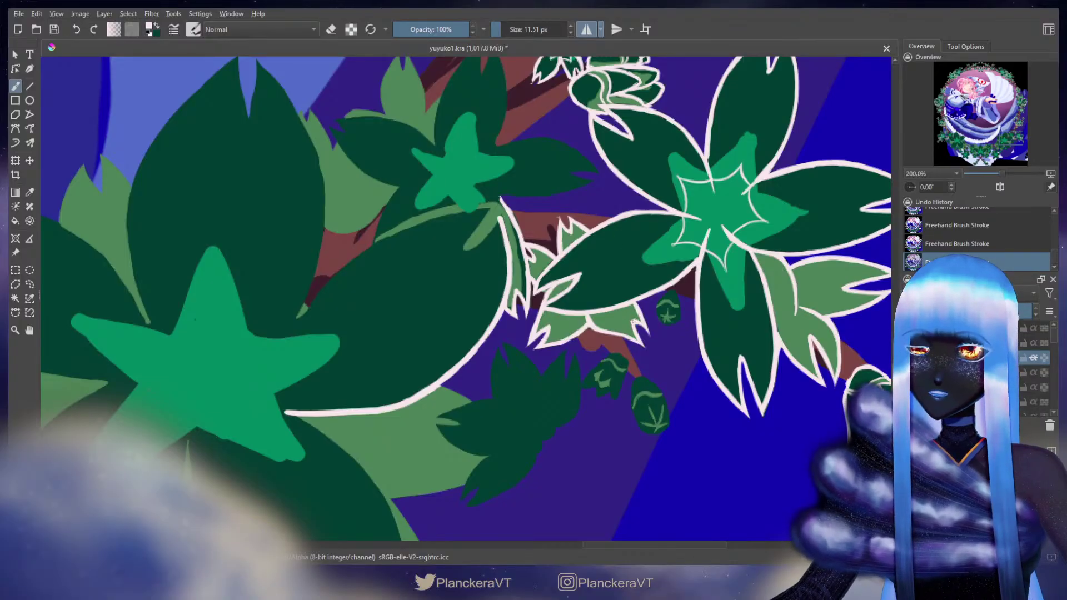
Step: Outline the tiny bud below the blossom's lower-left petal and draw its inner petal lines, redoing the inner strokes
mouse_move(653, 292)
left_mouse_down()
mouse_move(621, 276)
mouse_move(647, 300)
left_mouse_up()
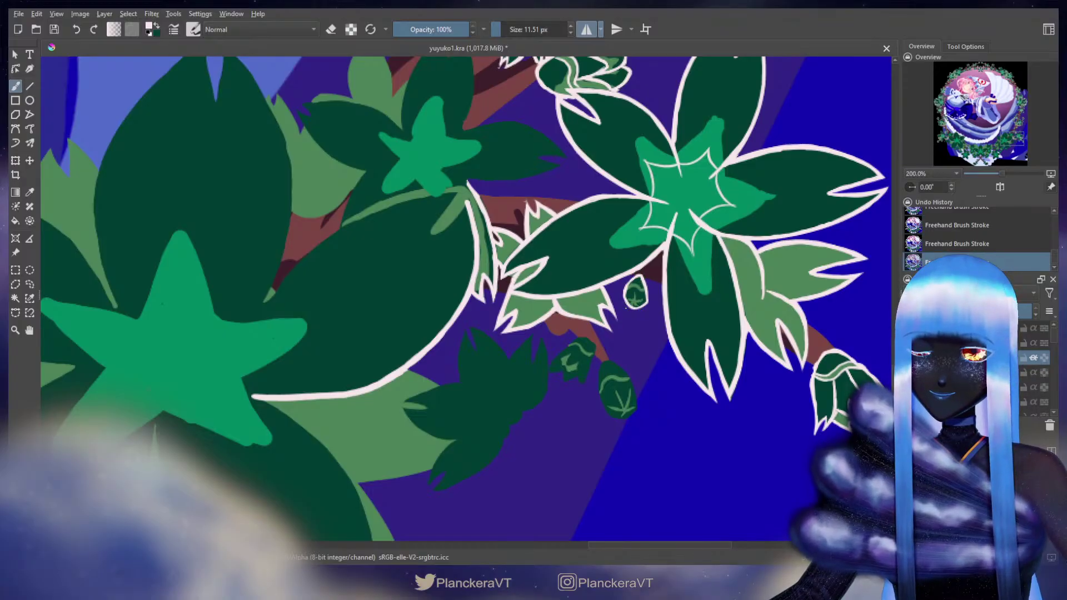
key("ctrl+z")
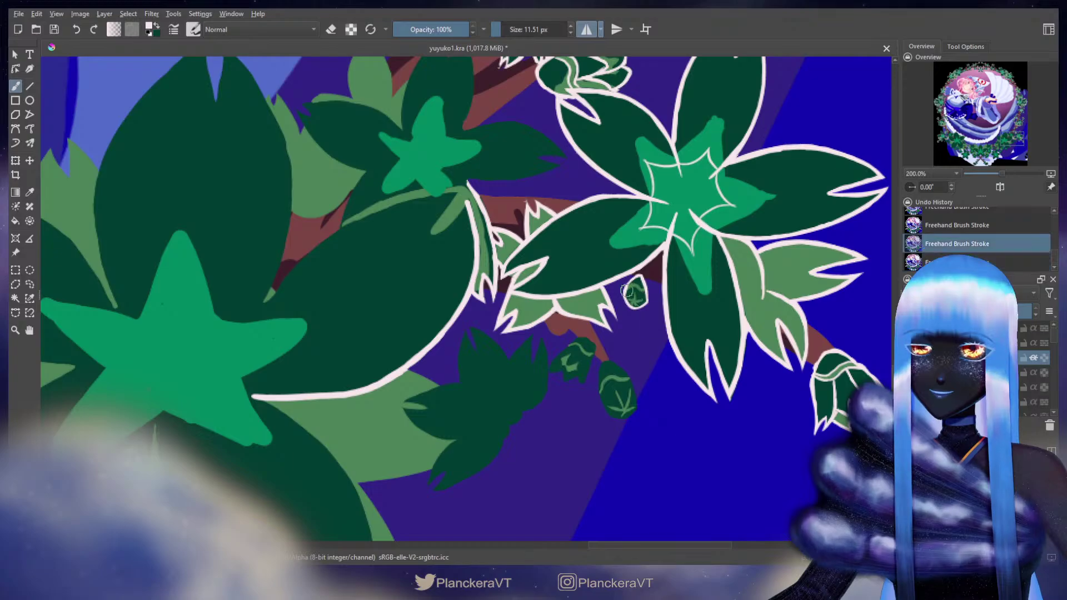
left_click_drag(628, 293, 643, 290)
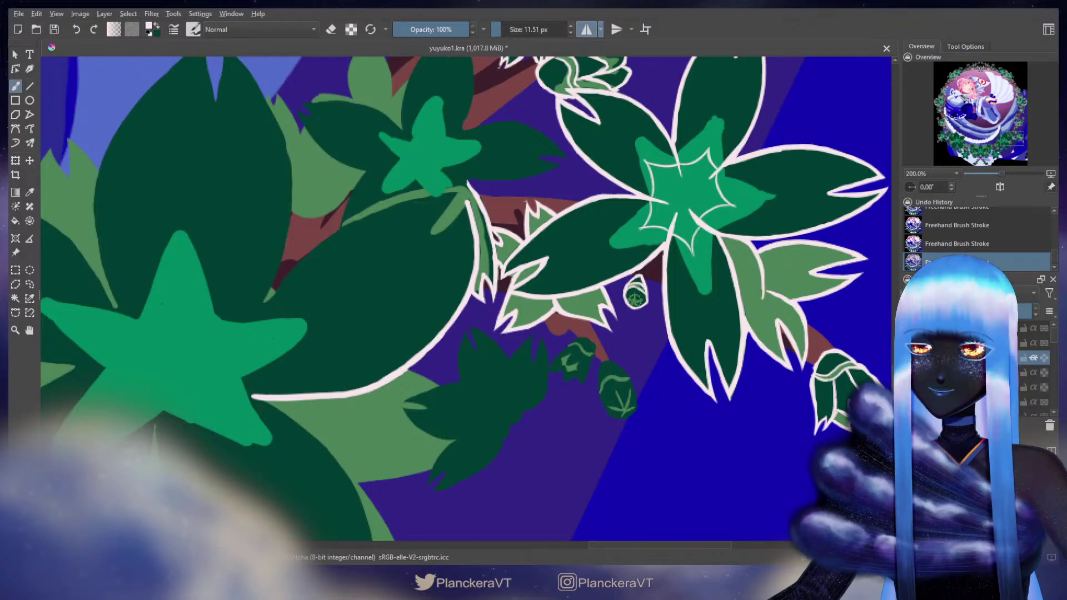
key("ctrl+z")
key("ctrl+z")
left_click_drag(628, 289, 644, 287)
key("ctrl+z")
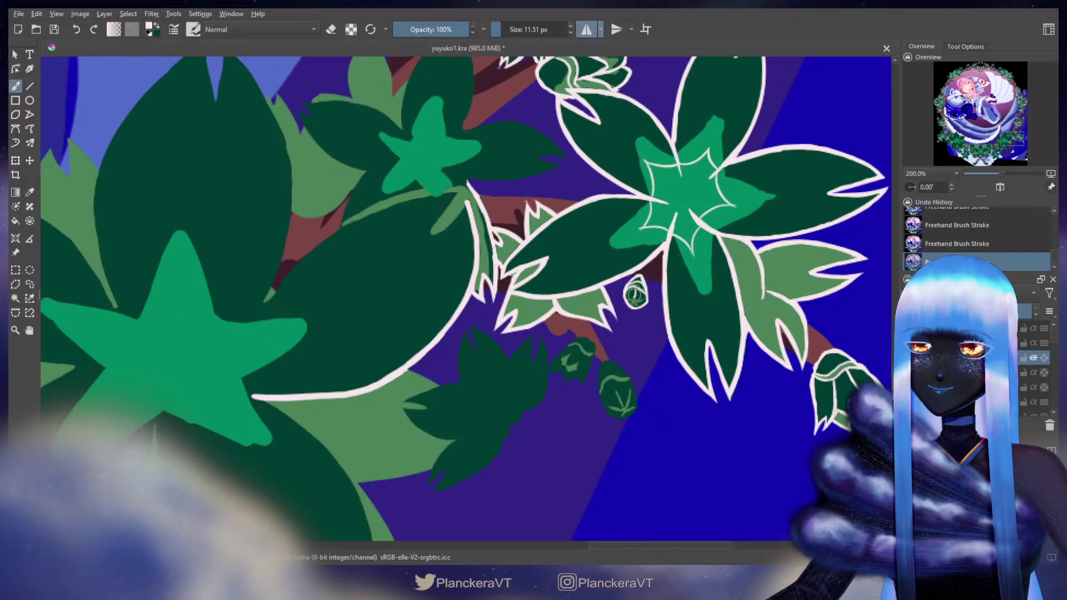
left_click_drag(635, 289, 630, 299)
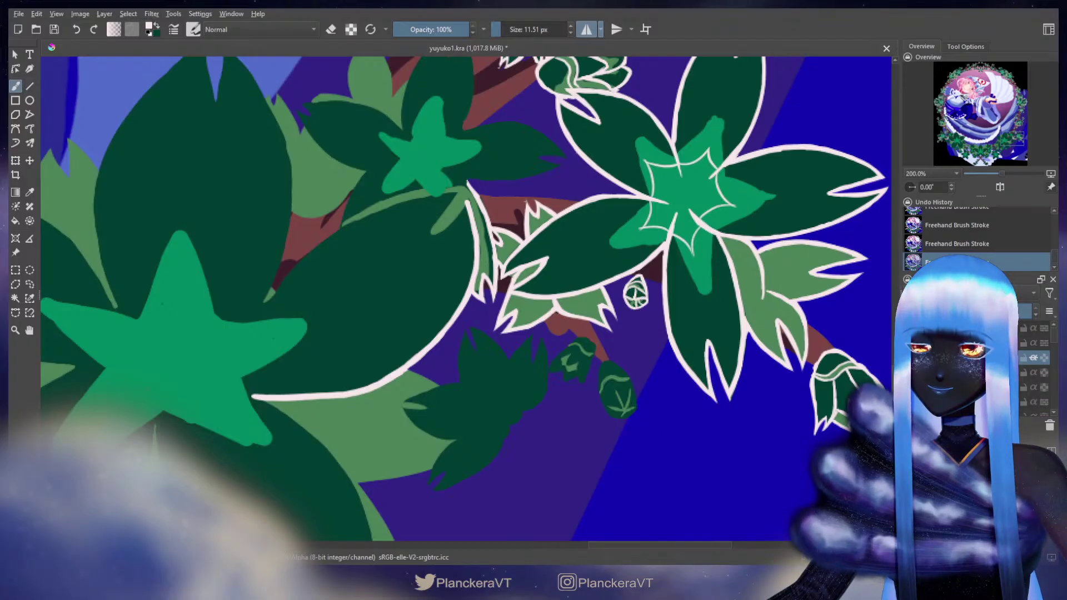
Step: Outline the two small buds at the end of the brown twig and draw their inner petal lines
mouse_move(571, 307)
left_mouse_down()
mouse_move(637, 233)
mouse_move(625, 236)
mouse_move(629, 267)
left_mouse_up()
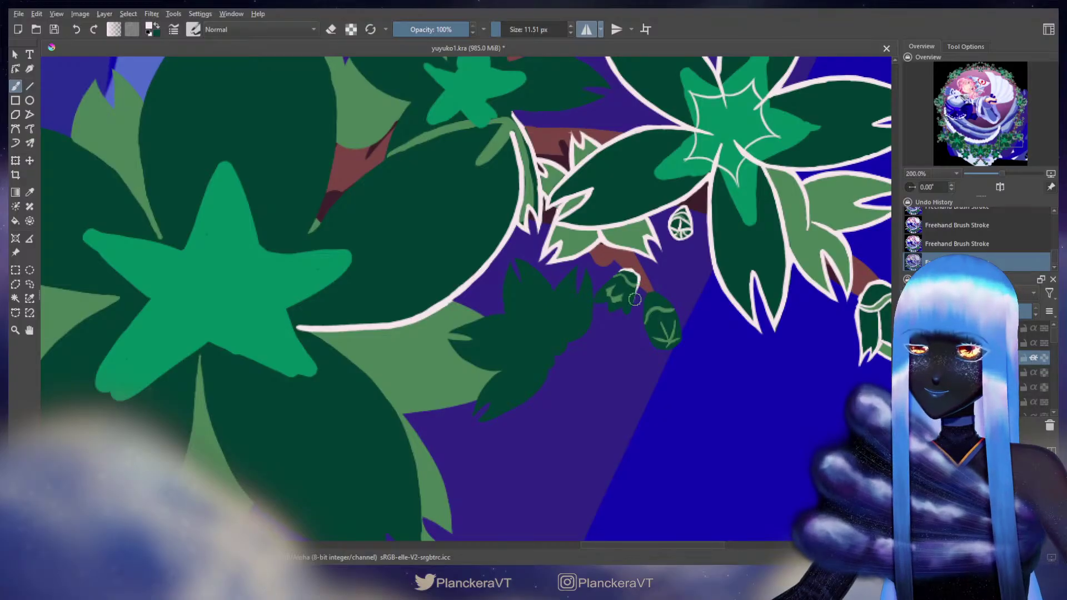
left_click_drag(637, 285, 628, 314)
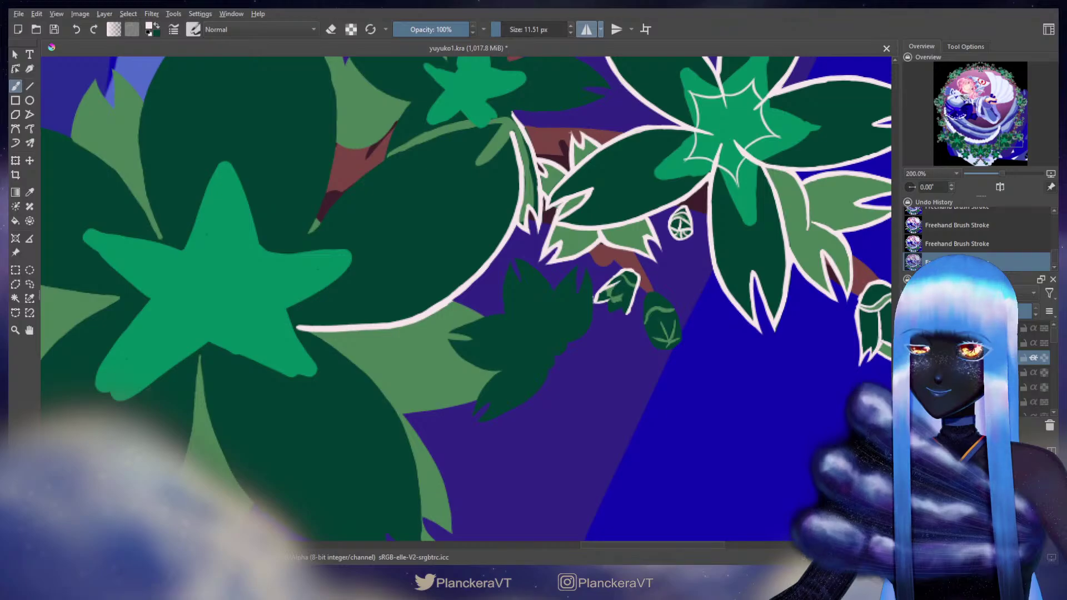
key("ctrl+z")
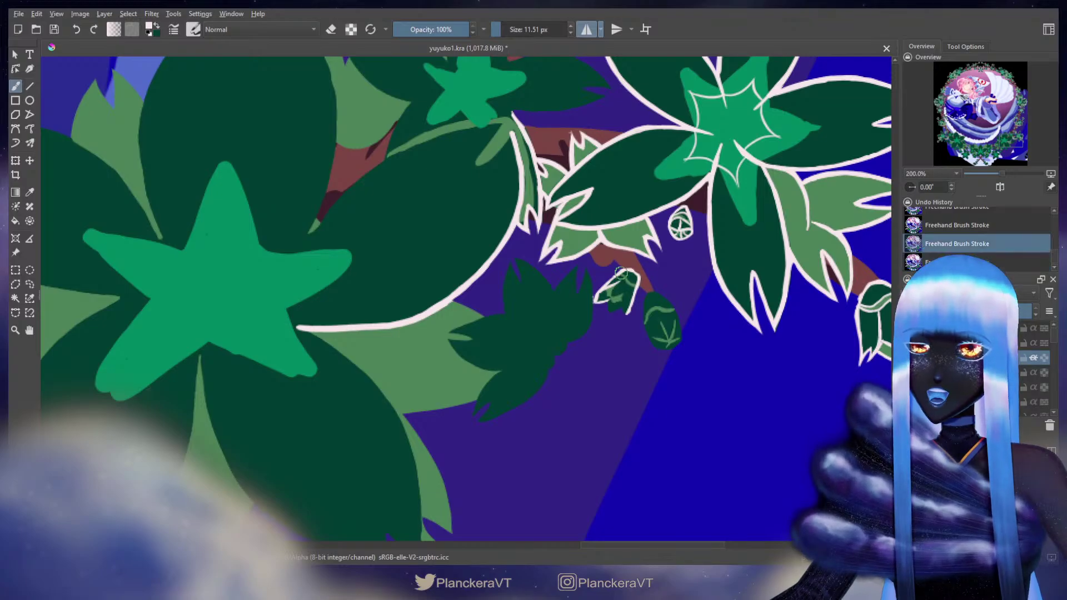
key("ctrl+shift+z")
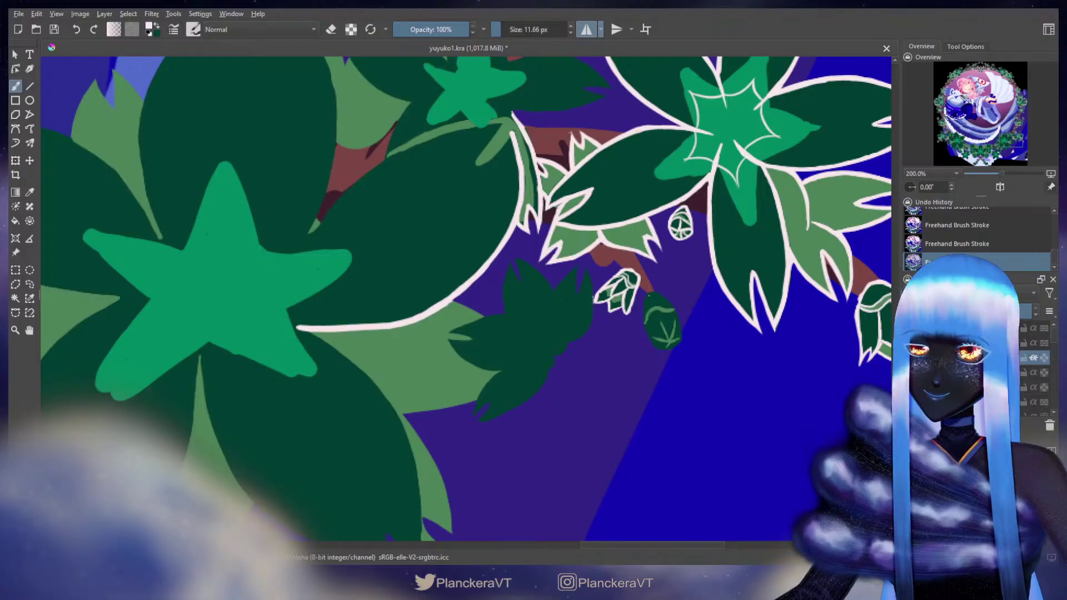
left_click_drag(649, 296, 570, 259)
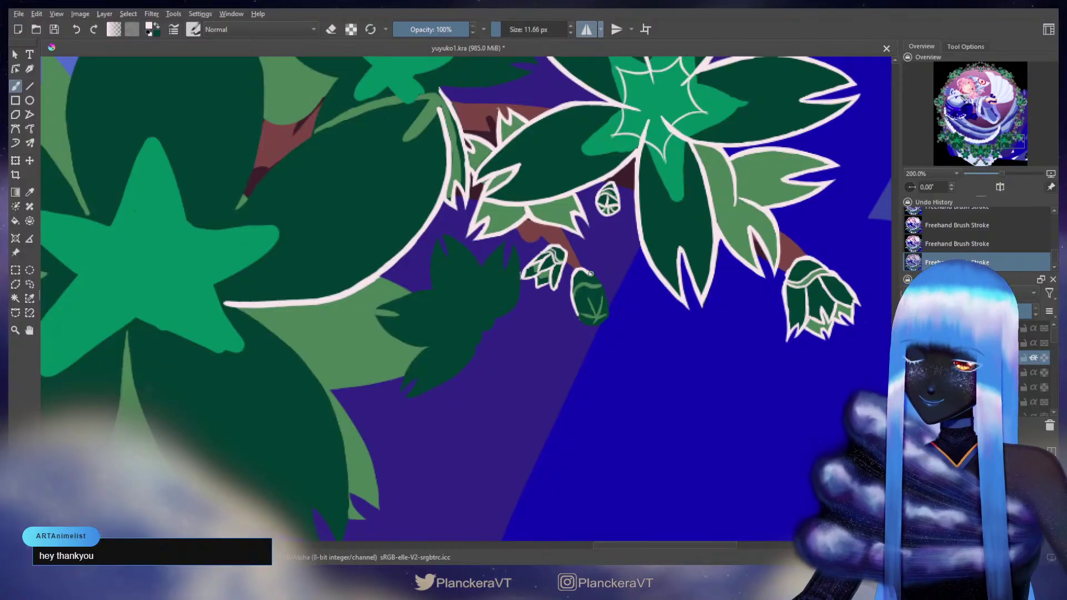
left_click_drag(590, 273, 608, 312)
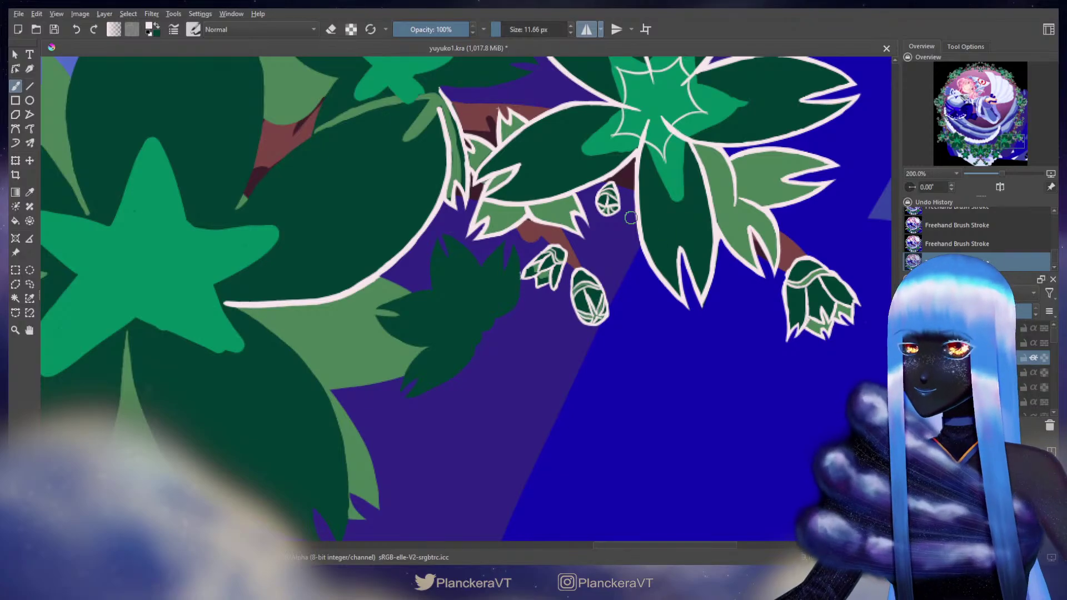
Step: Outline the left edge of the upper petal on the mid-sized blossom below the brown branch, down into its star centre
left_click_drag(556, 225, 623, 232)
left_click_drag(550, 269, 653, 330)
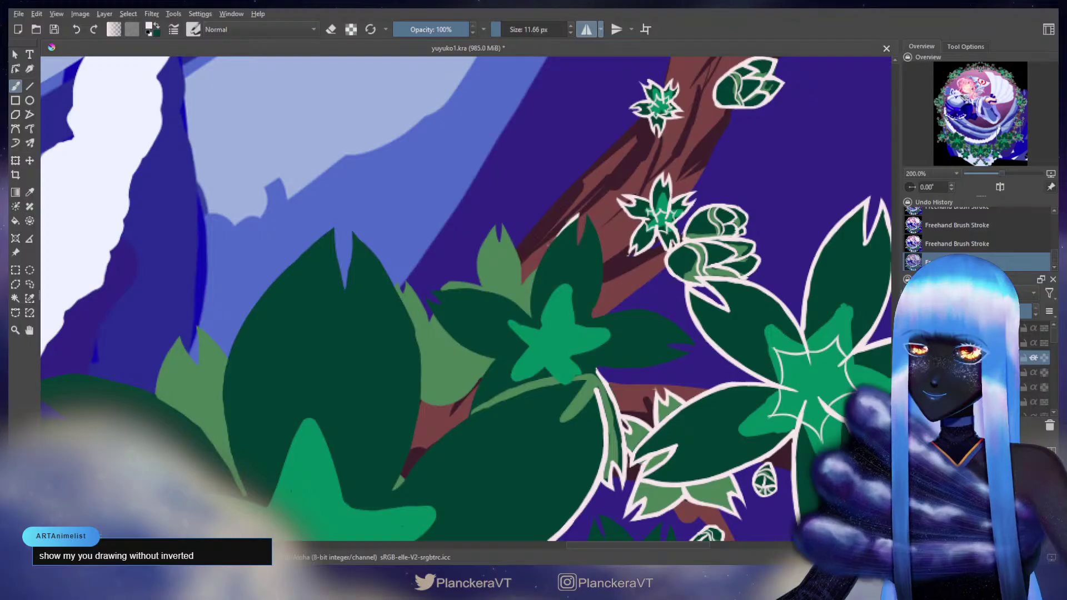
left_click_drag(546, 252, 604, 240)
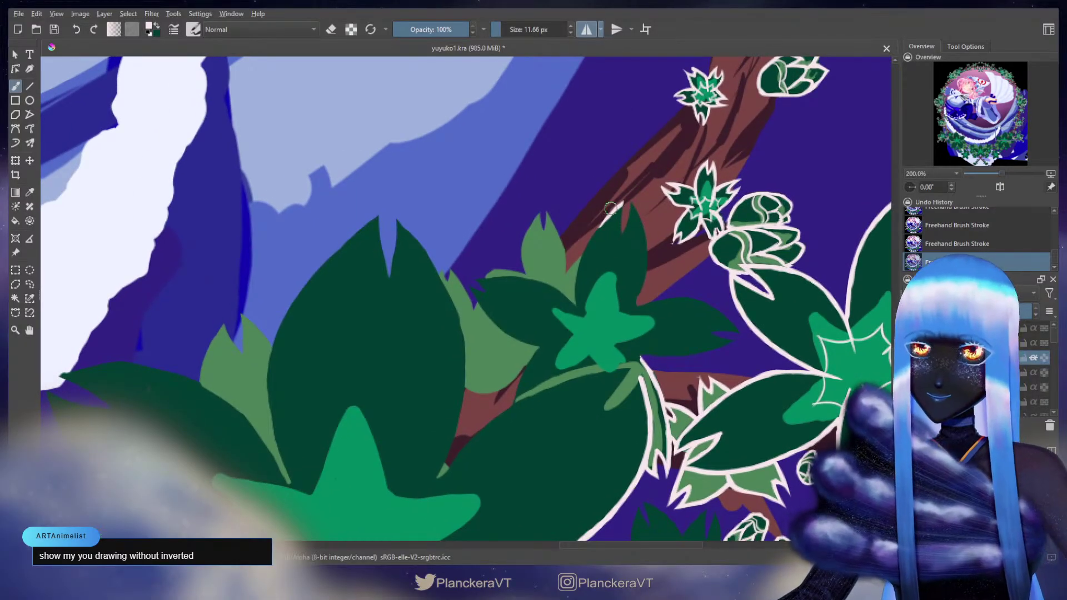
left_click_drag(603, 223, 592, 236)
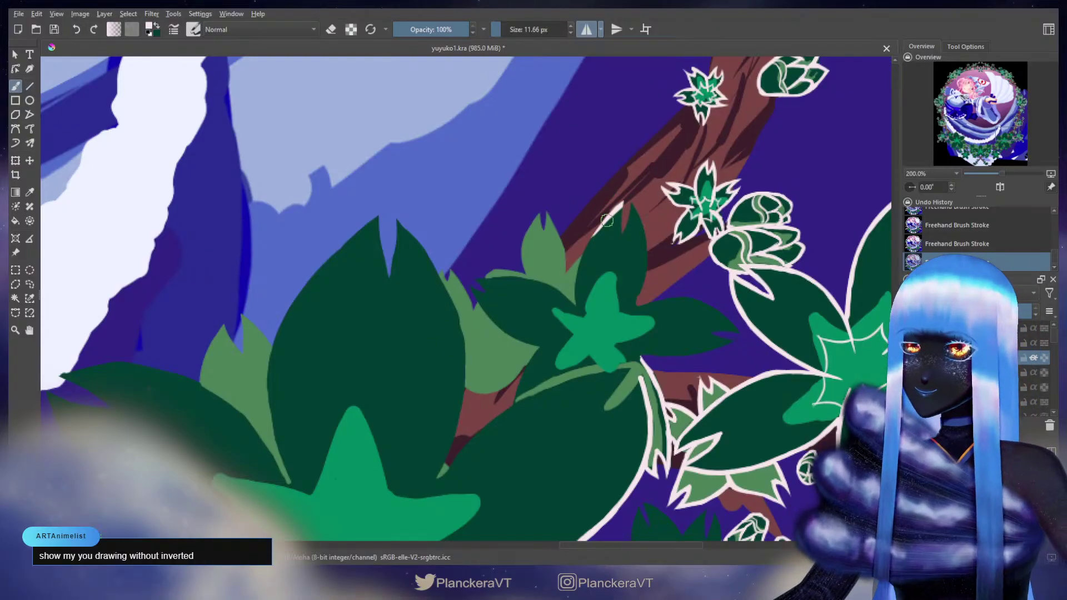
left_click_drag(607, 220, 579, 251)
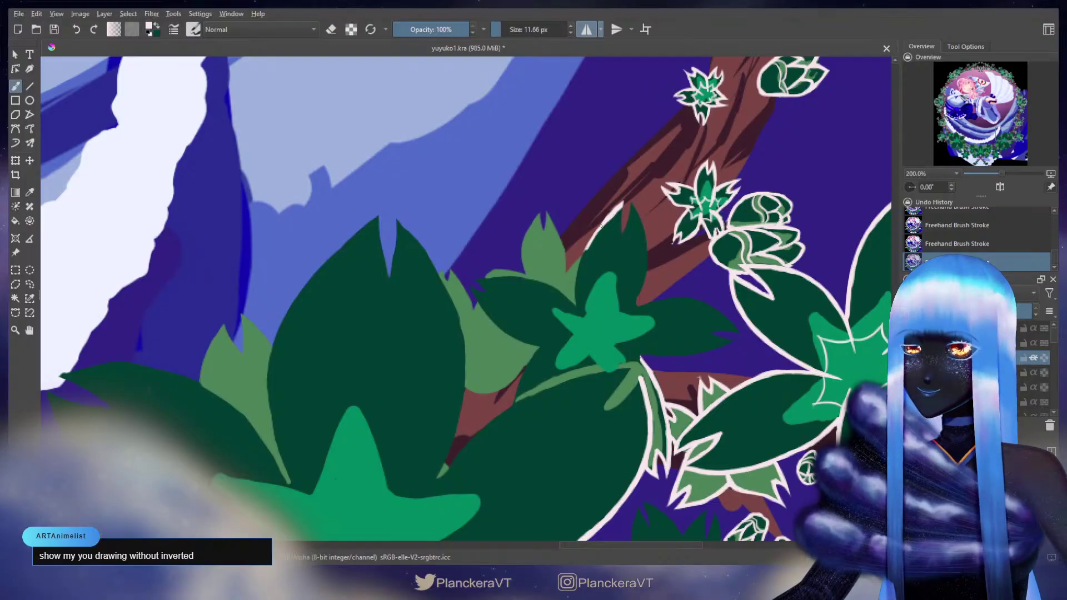
mouse_move(593, 239)
left_mouse_down()
mouse_move(576, 275)
mouse_move(580, 333)
left_mouse_up()
mouse_move(675, 362)
left_mouse_down()
mouse_move(487, 231)
mouse_move(499, 195)
mouse_move(587, 315)
mouse_move(613, 256)
mouse_move(441, 400)
mouse_move(697, 202)
mouse_move(528, 250)
mouse_move(533, 279)
mouse_move(662, 322)
mouse_move(691, 143)
mouse_move(710, 138)
mouse_move(714, 186)
mouse_move(612, 276)
mouse_move(543, 298)
mouse_move(507, 181)
mouse_move(603, 146)
left_mouse_up()
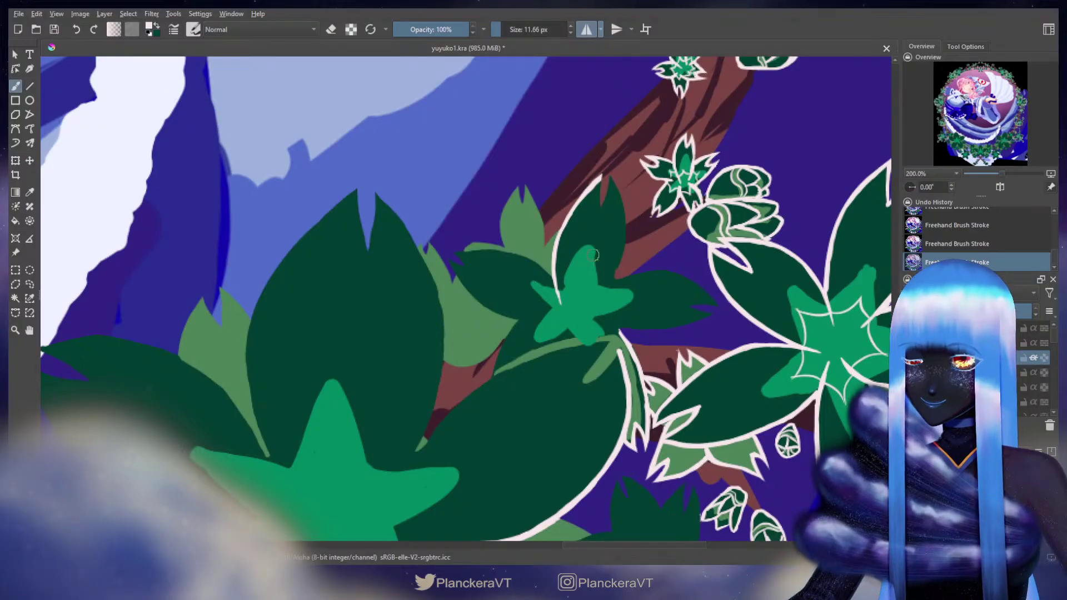
Step: Outline the notched tip and right edge of the mid-sized blossom's upper petal, joining it to the star centre
key("e")
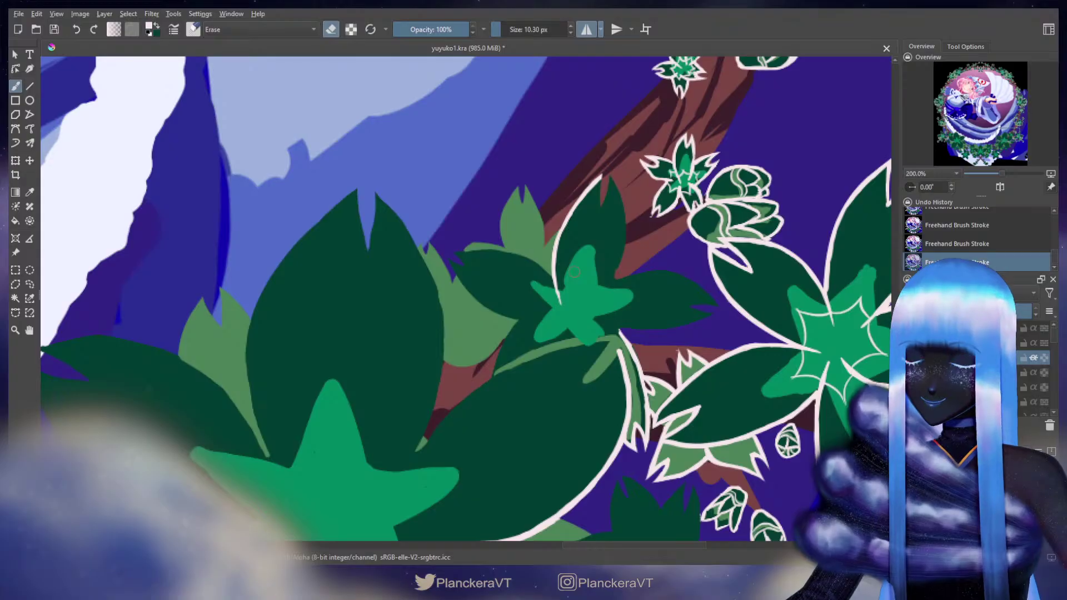
key("e")
left_click_drag(584, 195, 570, 215)
key("ctrl+z")
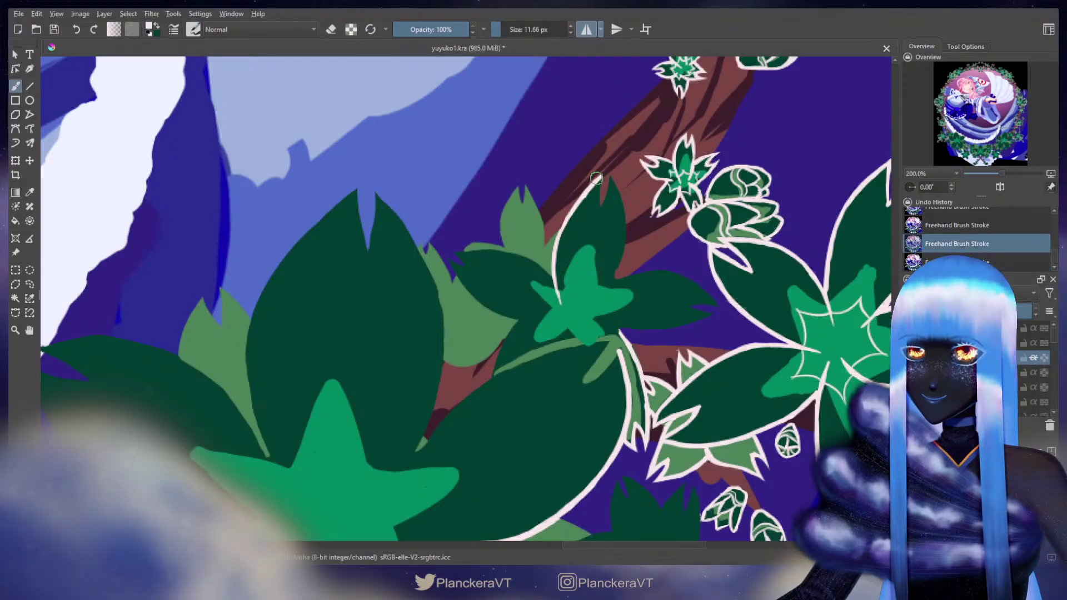
left_click(584, 195)
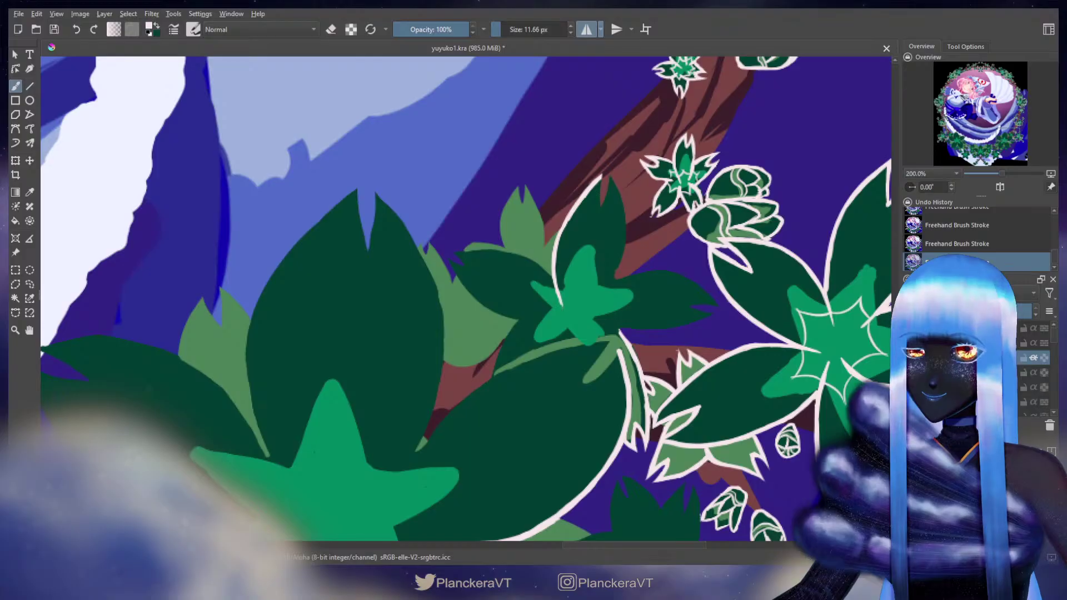
left_click_drag(599, 190, 597, 202)
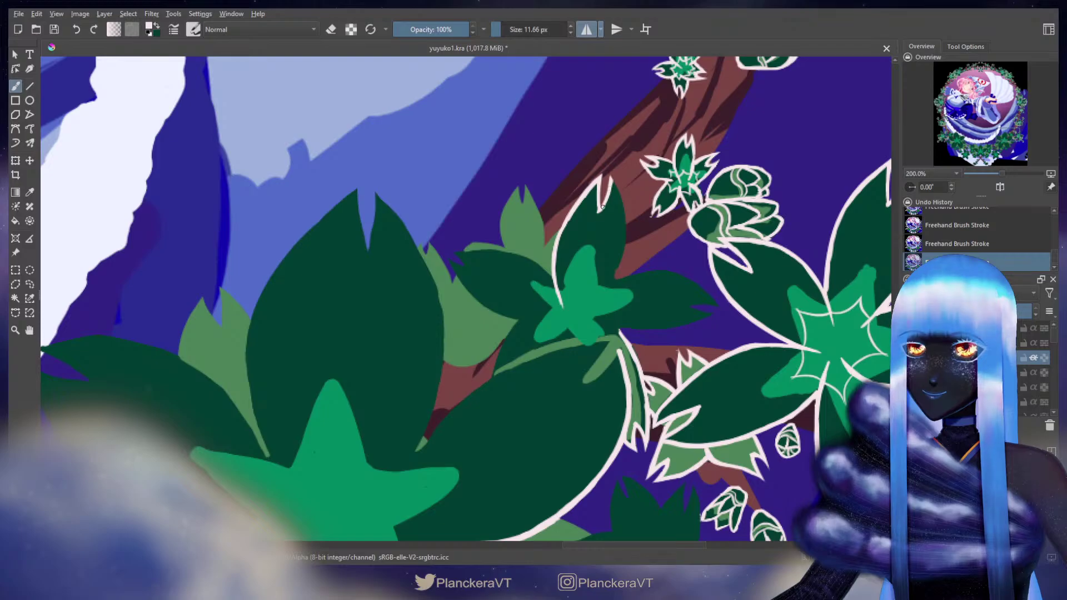
mouse_move(602, 206)
left_mouse_down()
mouse_move(611, 170)
mouse_move(619, 195)
left_mouse_up()
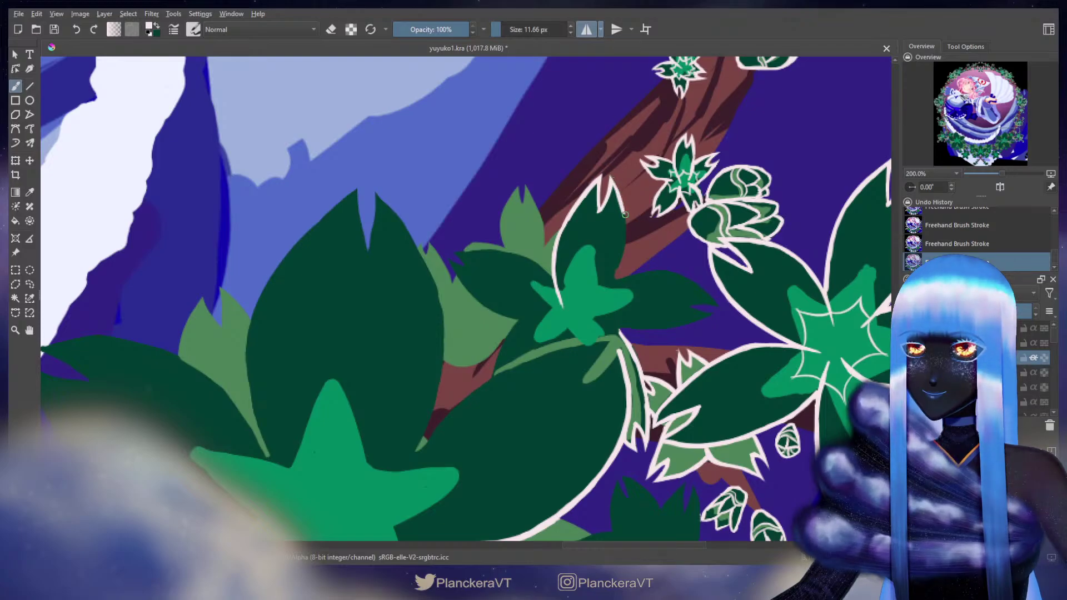
left_click_drag(621, 245, 594, 293)
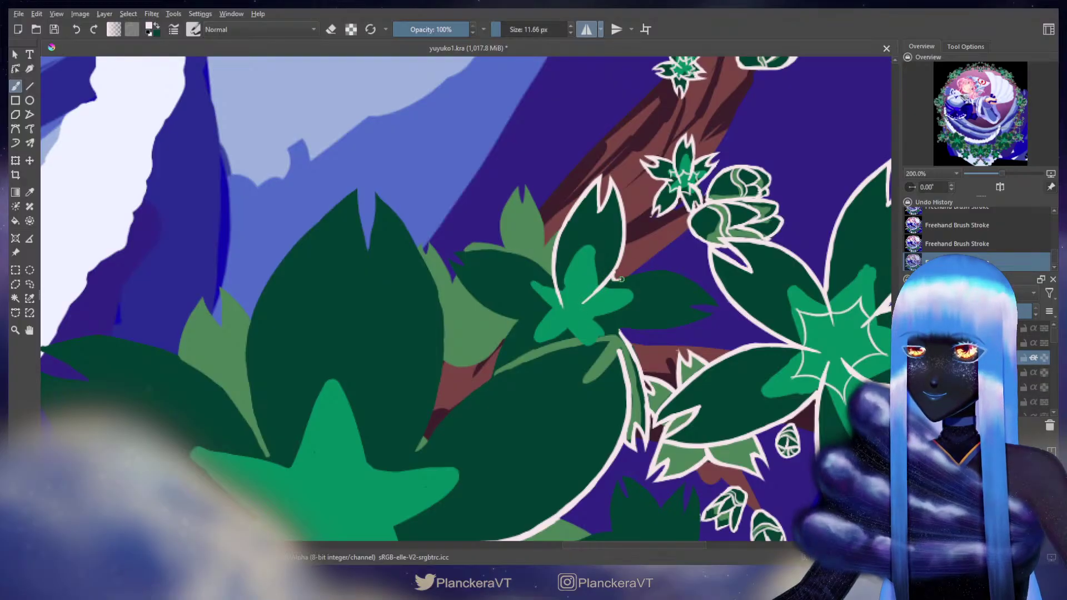
Step: Outline the upper edge of the mid-sized blossom's right petal and start its notched tip
mouse_move(617, 277)
left_mouse_down()
mouse_move(661, 271)
mouse_move(624, 275)
mouse_move(627, 284)
mouse_move(592, 231)
mouse_move(651, 234)
mouse_move(695, 266)
left_mouse_up()
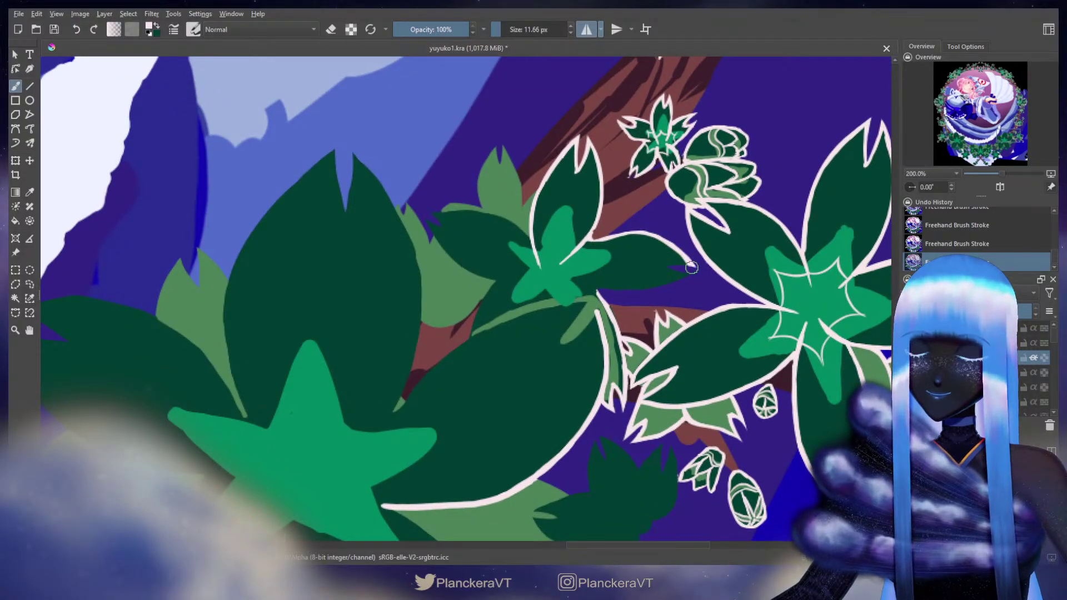
left_click_drag(592, 240, 607, 239)
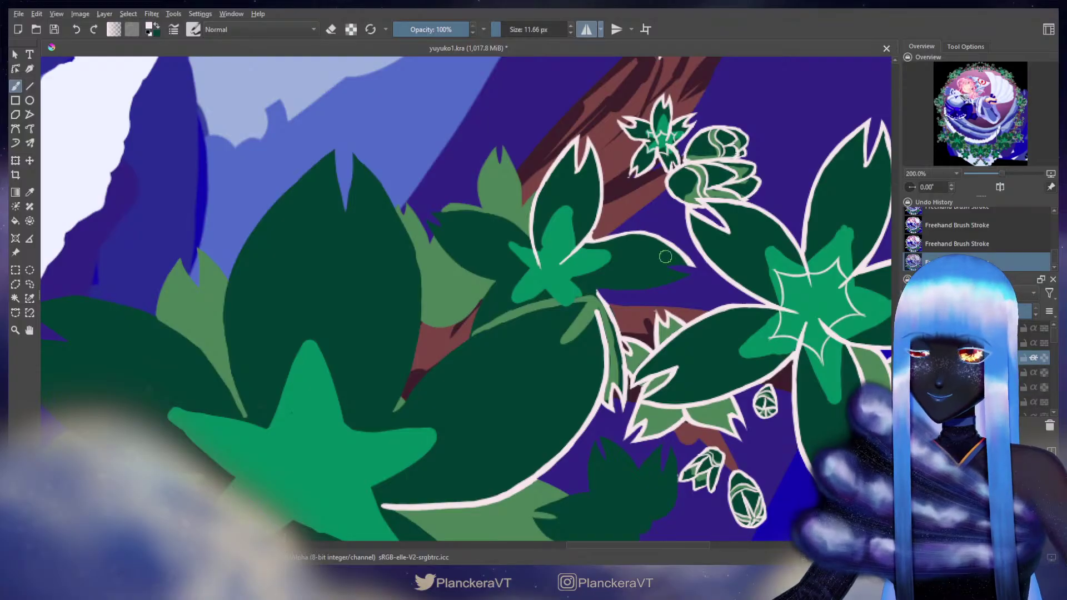
key("e")
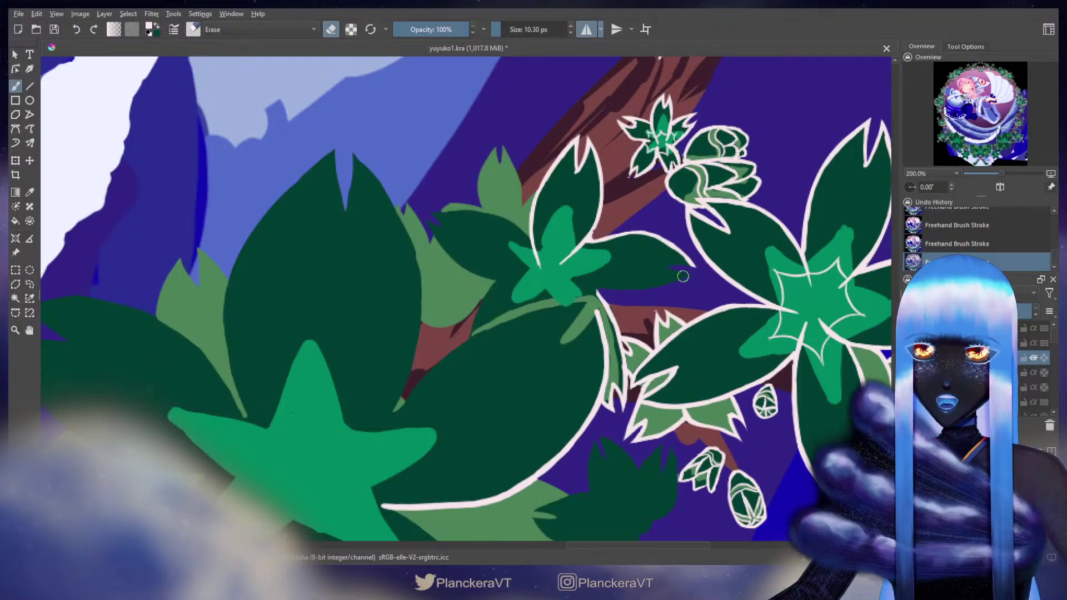
key("e")
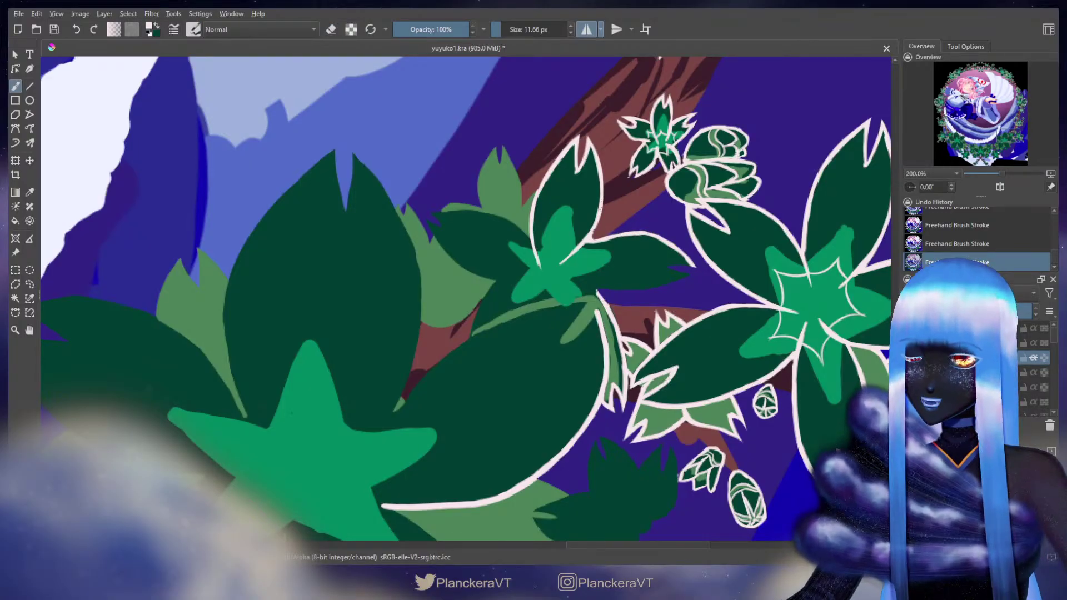
Step: Outline the mid-sized blossom's left petal with its notched tip, redoing the edge strokes until they follow the shape
mouse_move(449, 218)
left_mouse_down()
mouse_move(525, 218)
mouse_move(499, 217)
mouse_move(559, 246)
left_mouse_up()
key("ctrl+z")
mouse_move(462, 217)
left_mouse_down()
mouse_move(476, 253)
mouse_move(460, 234)
mouse_move(482, 261)
mouse_move(456, 227)
mouse_move(467, 245)
mouse_move(499, 275)
mouse_move(553, 279)
left_mouse_up()
key("ctrl+z")
key("ctrl+z")
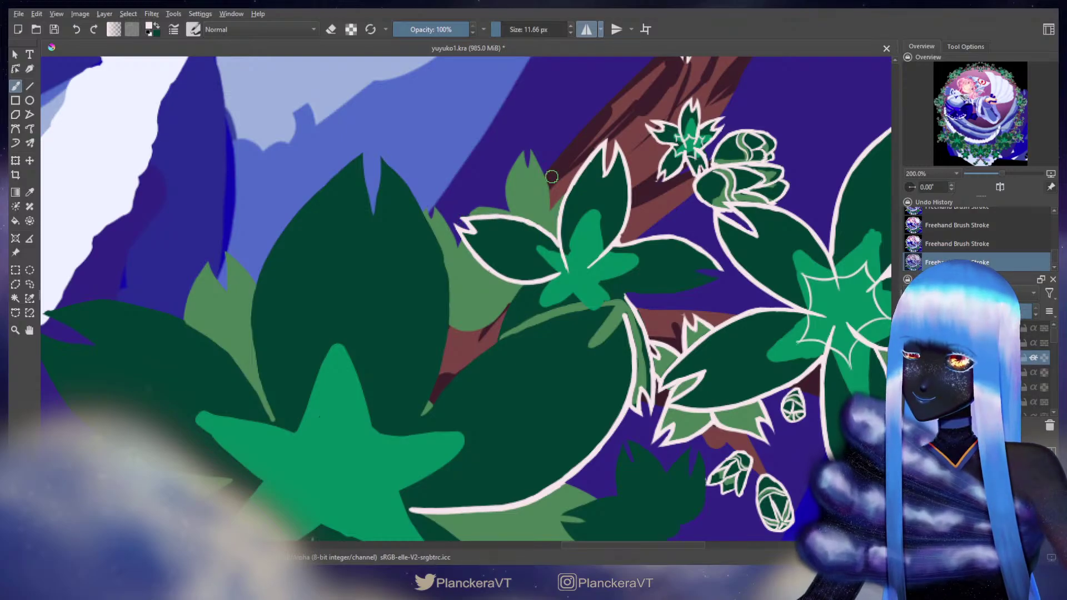
Step: Outline the light-green leaves behind the mid-sized blossom's upper and left petals, including the notched tip
left_click_drag(536, 162, 543, 228)
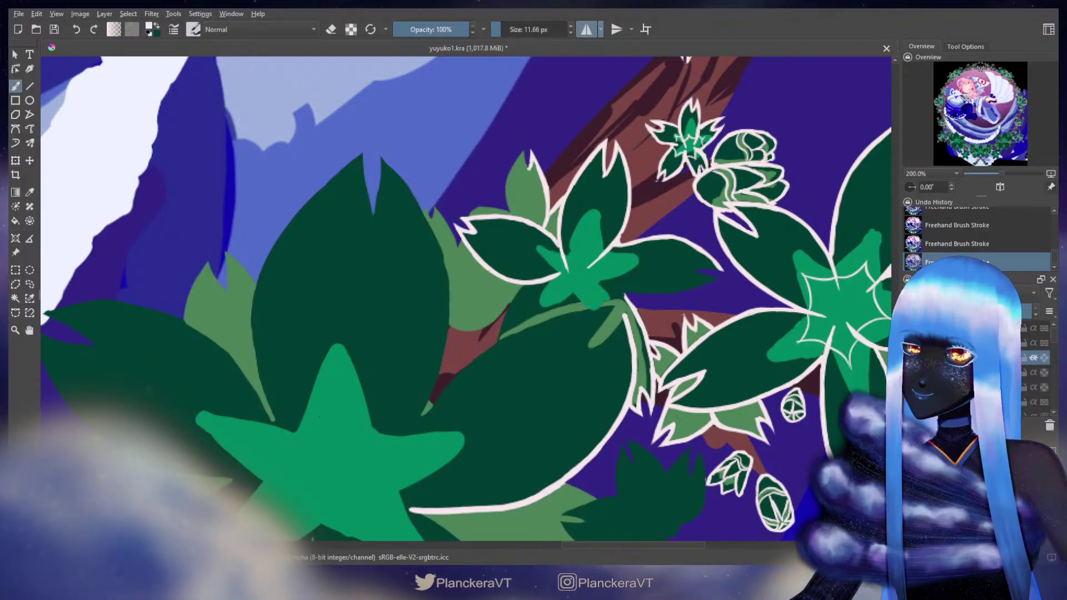
mouse_move(530, 162)
left_mouse_down()
mouse_move(513, 167)
mouse_move(510, 212)
left_mouse_up()
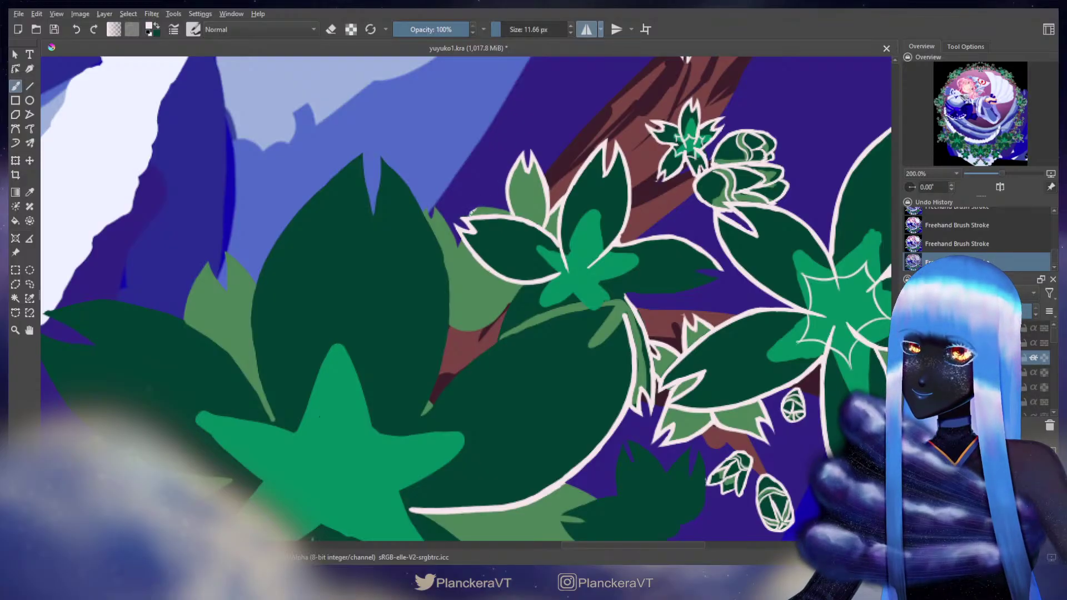
left_click_drag(472, 213, 502, 209)
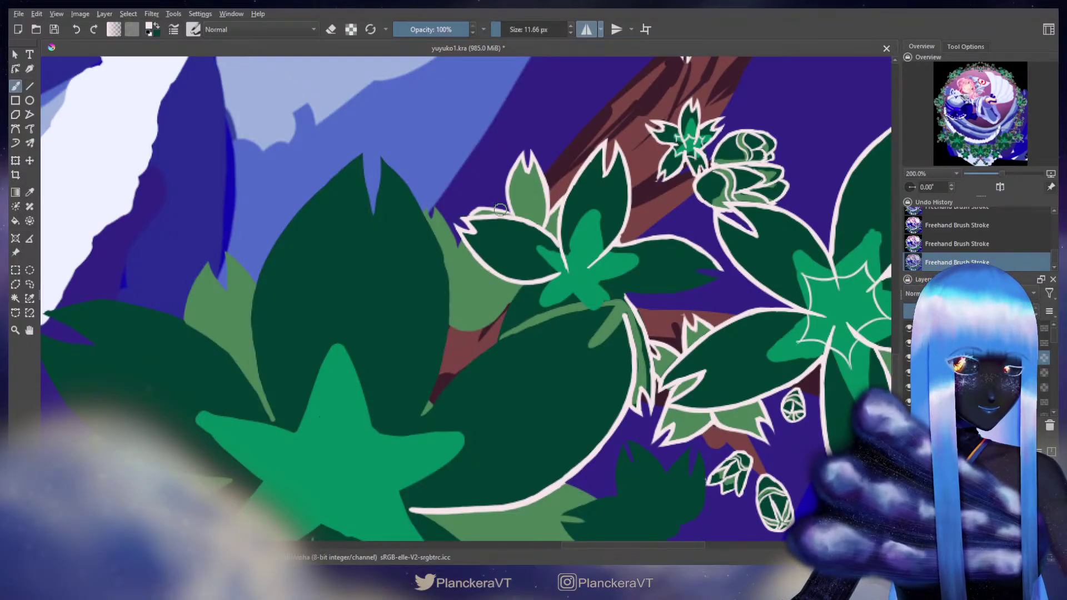
left_click_drag(499, 209, 528, 221)
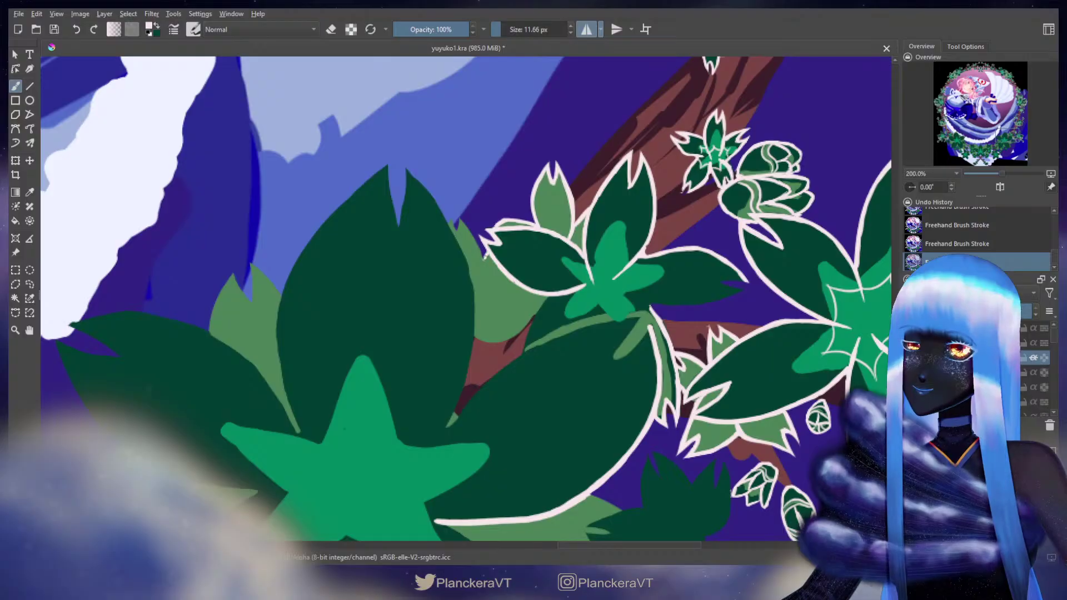
left_click_drag(485, 257, 476, 281)
key("ctrl+z")
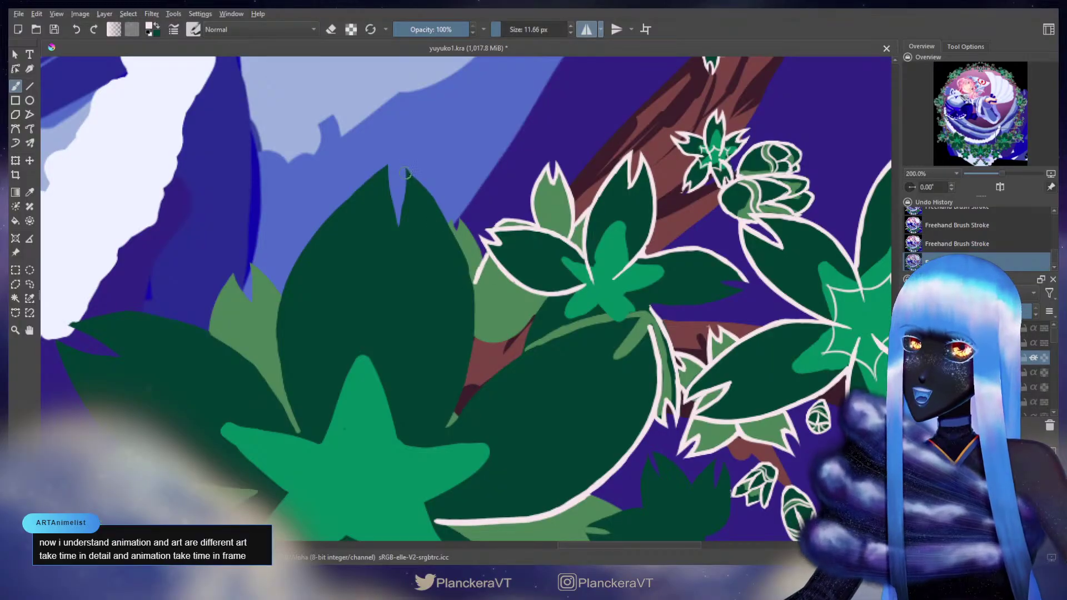
Step: Outline the right edge of the large blossom's top petal down into its star centre, thickening and cleaning up the line
mouse_move(406, 171)
left_mouse_down()
mouse_move(465, 273)
mouse_move(463, 258)
mouse_move(468, 349)
mouse_move(533, 256)
mouse_move(505, 359)
mouse_move(448, 429)
left_mouse_up()
key("ctrl+z")
key("ctrl+z")
key("ctrl+shift+z")
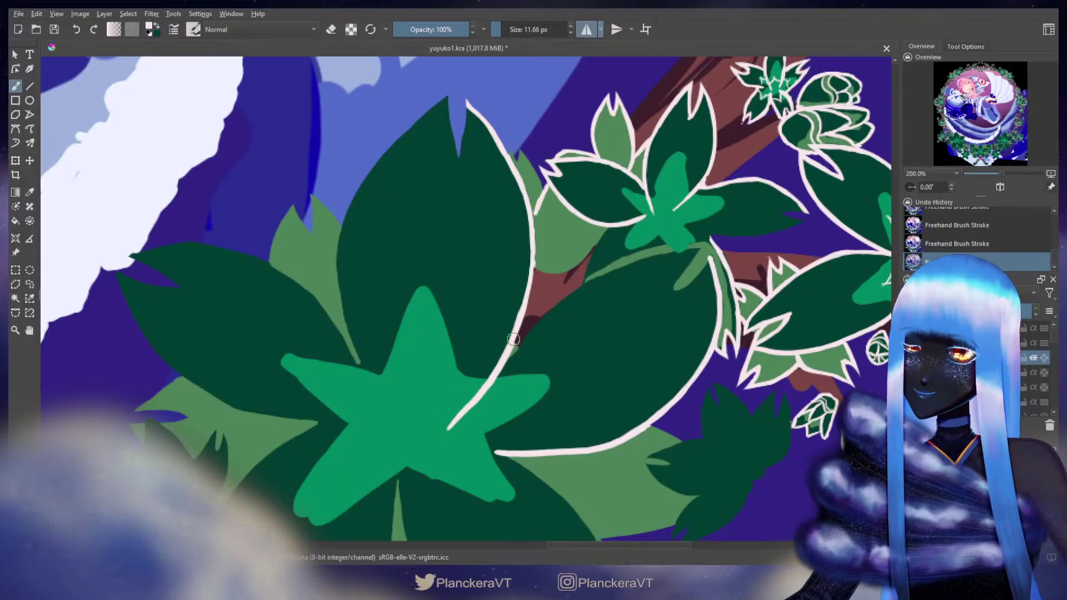
left_click_drag(482, 388, 454, 421)
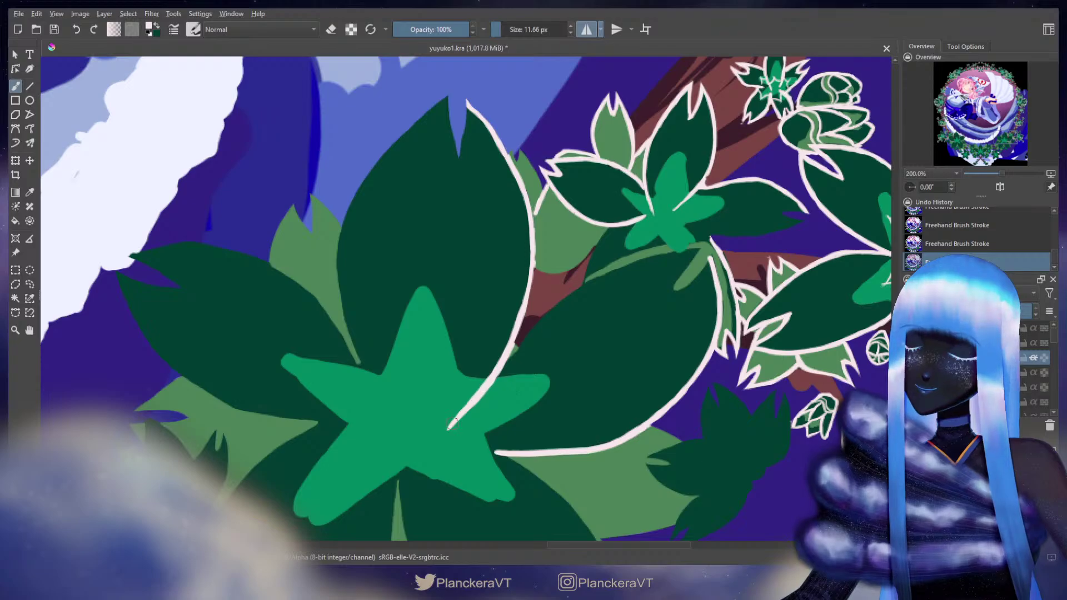
key("e")
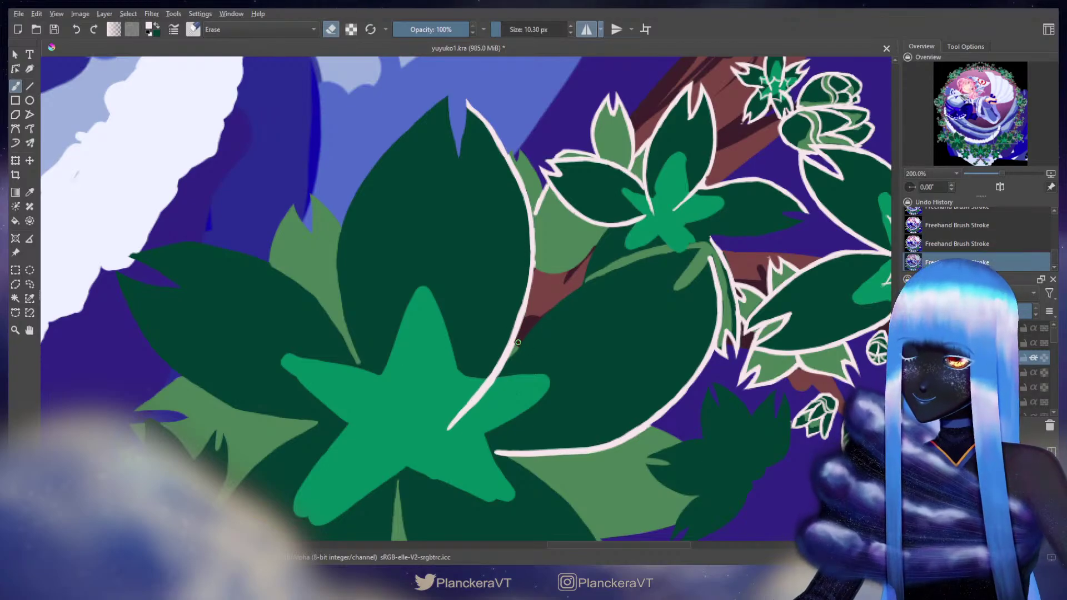
left_click_drag(518, 342, 512, 353)
key("e")
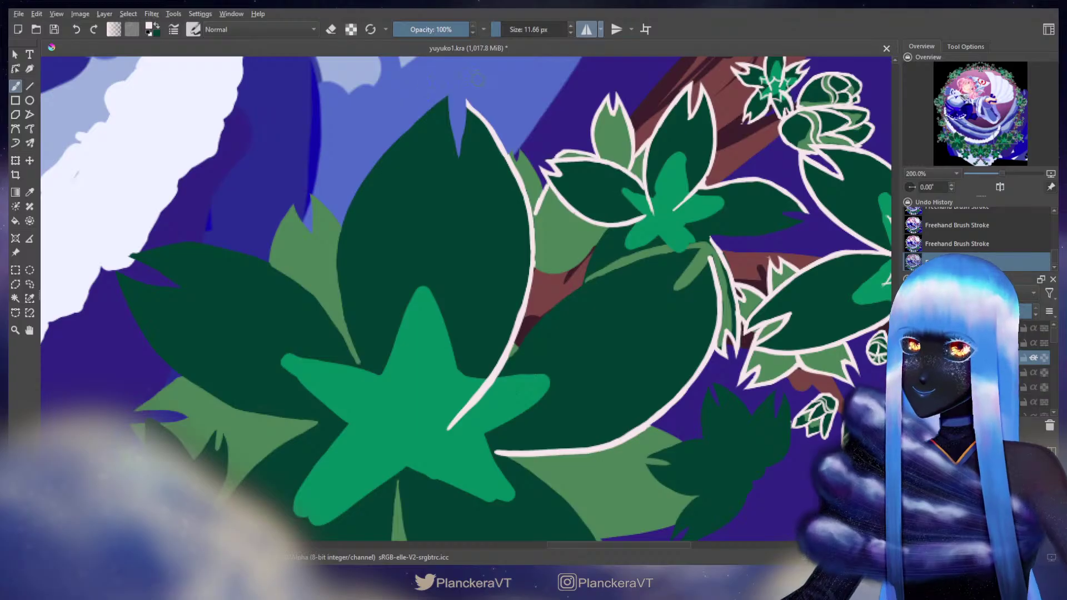
left_click_drag(469, 104, 498, 163)
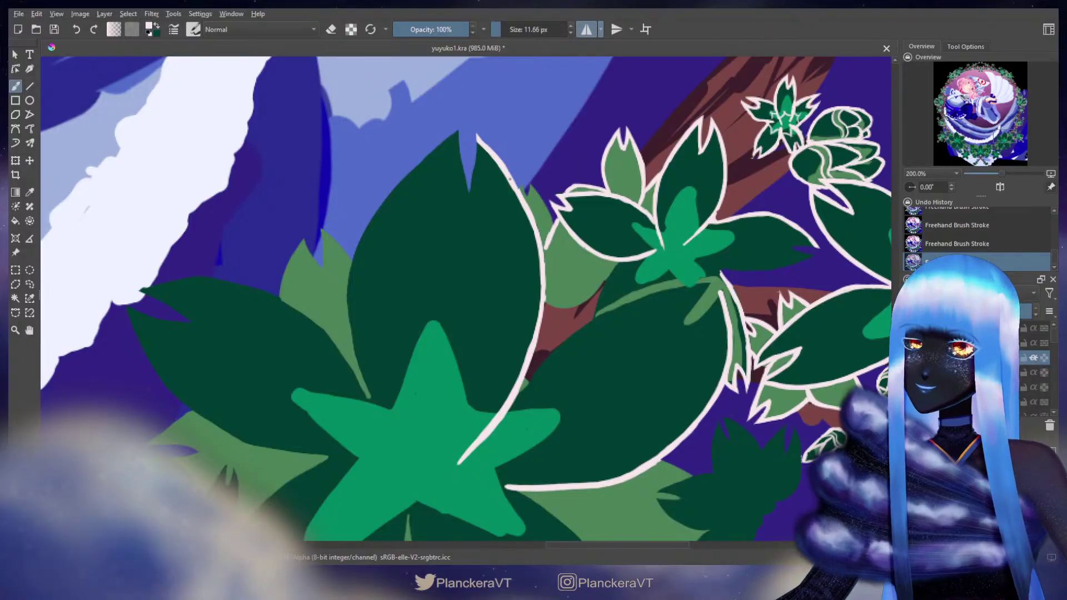
Step: Outline the narrow notched tip of the light-green leaf behind the large blossom's top petal, redoing its right-hand edge
left_click_drag(518, 196, 537, 251)
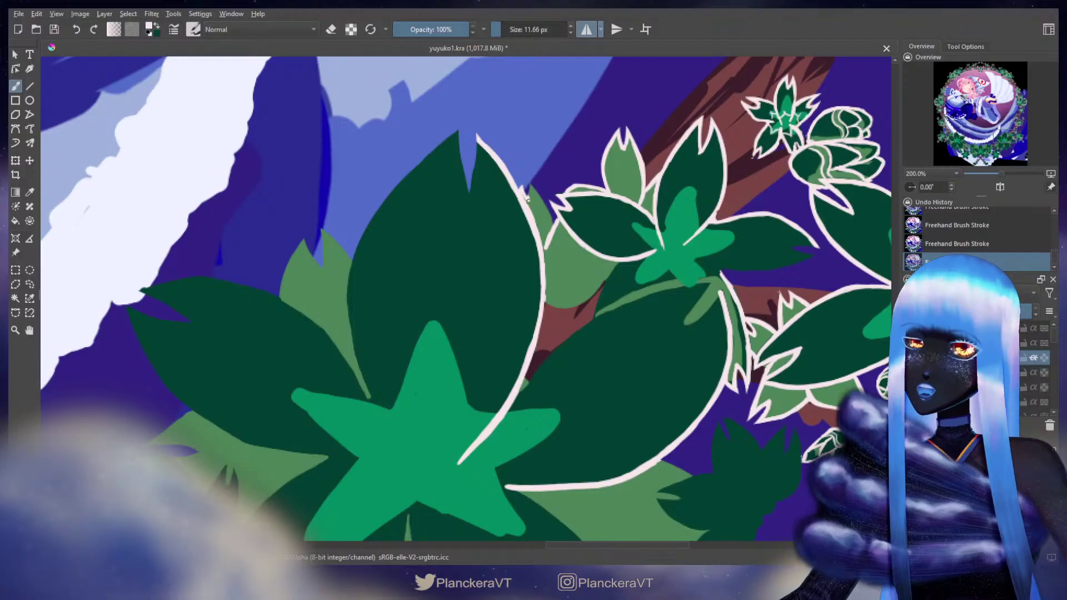
left_click_drag(528, 200, 528, 187)
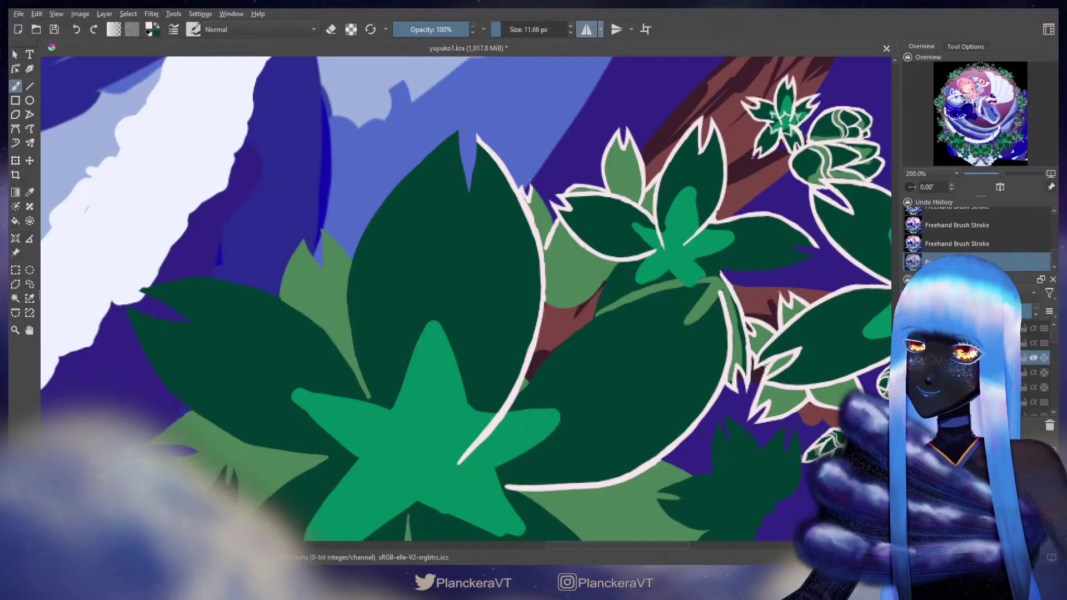
key("e")
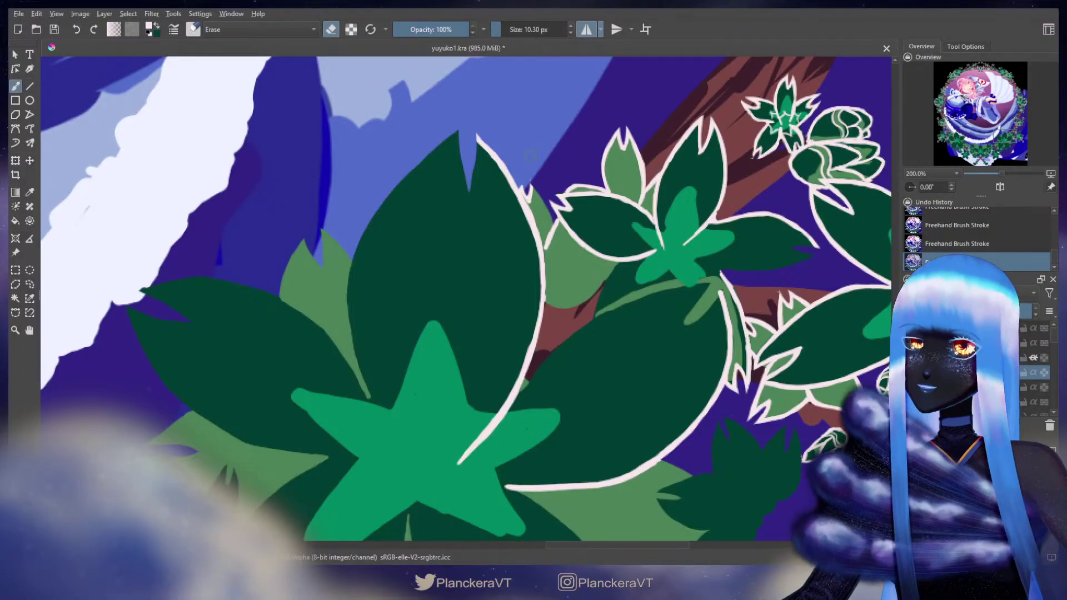
key("e")
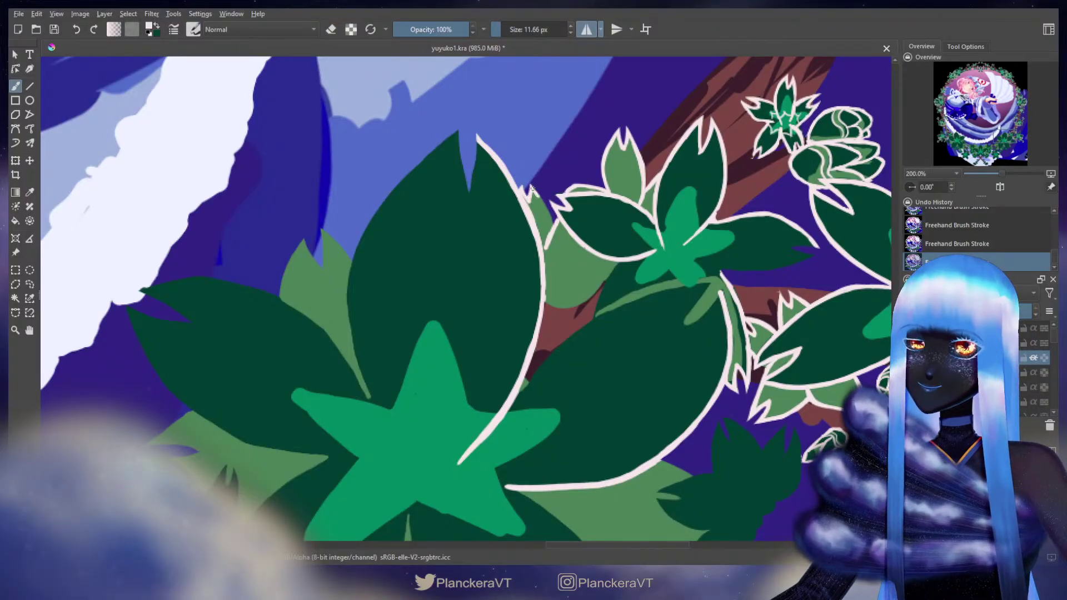
key("ctrl+z")
key("ctrl+z")
mouse_move(527, 201)
left_mouse_down()
mouse_move(532, 187)
mouse_move(552, 221)
left_mouse_up()
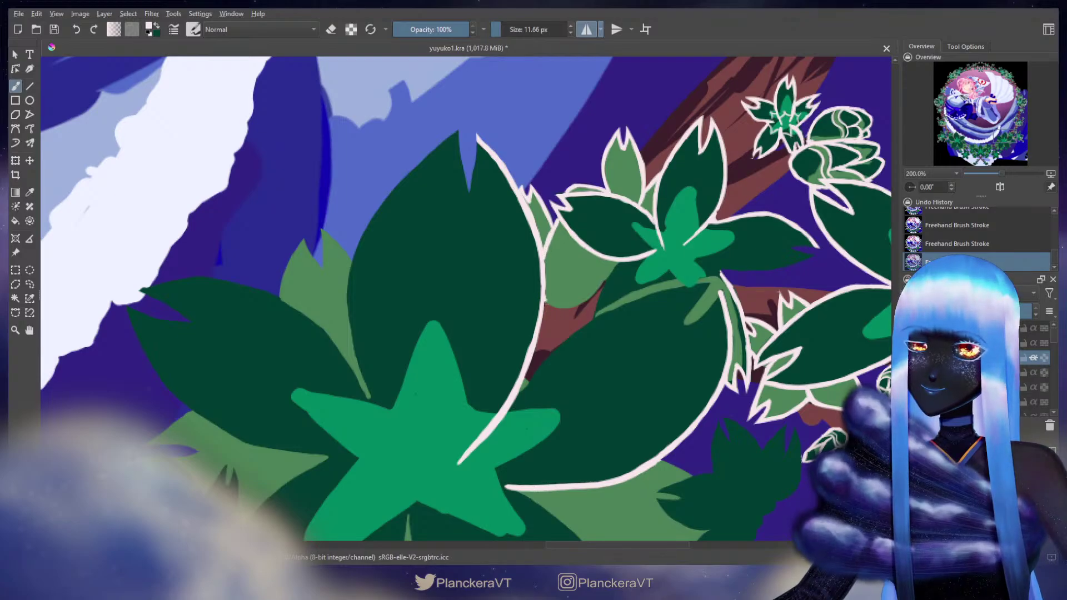
Step: Outline the rounded lower edge of that light-green leaf and the outer edge of the mid-sized blossom's lower-left petal
left_click_drag(544, 299, 570, 306)
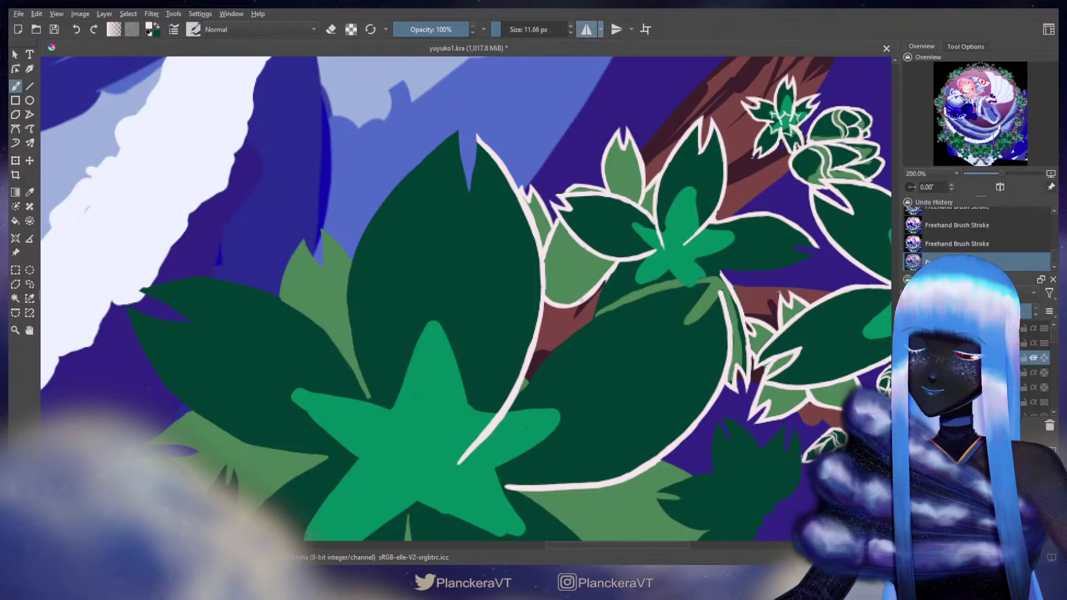
key("e")
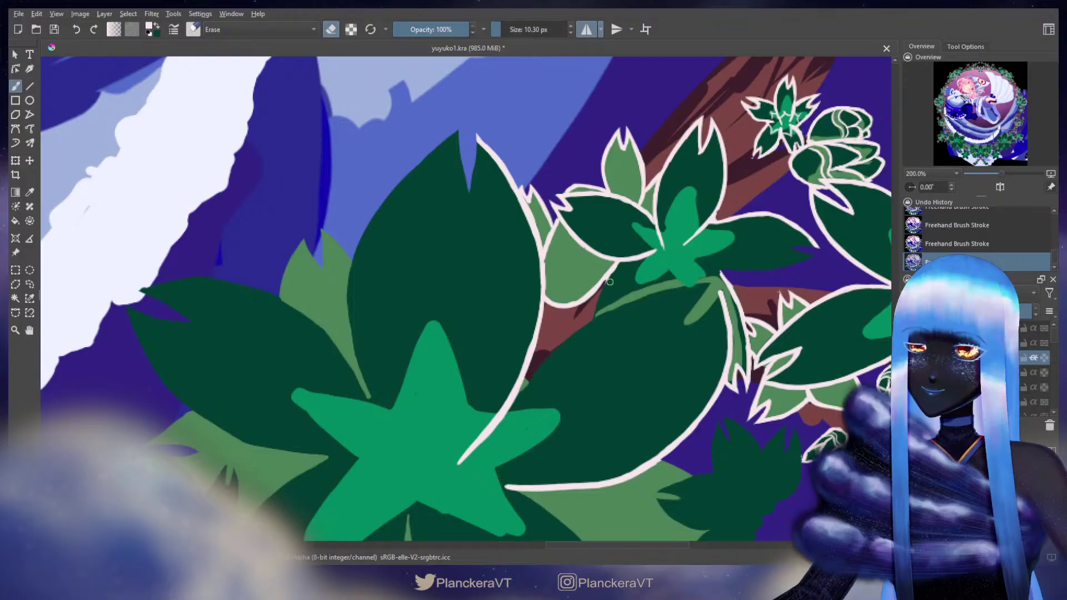
key("e")
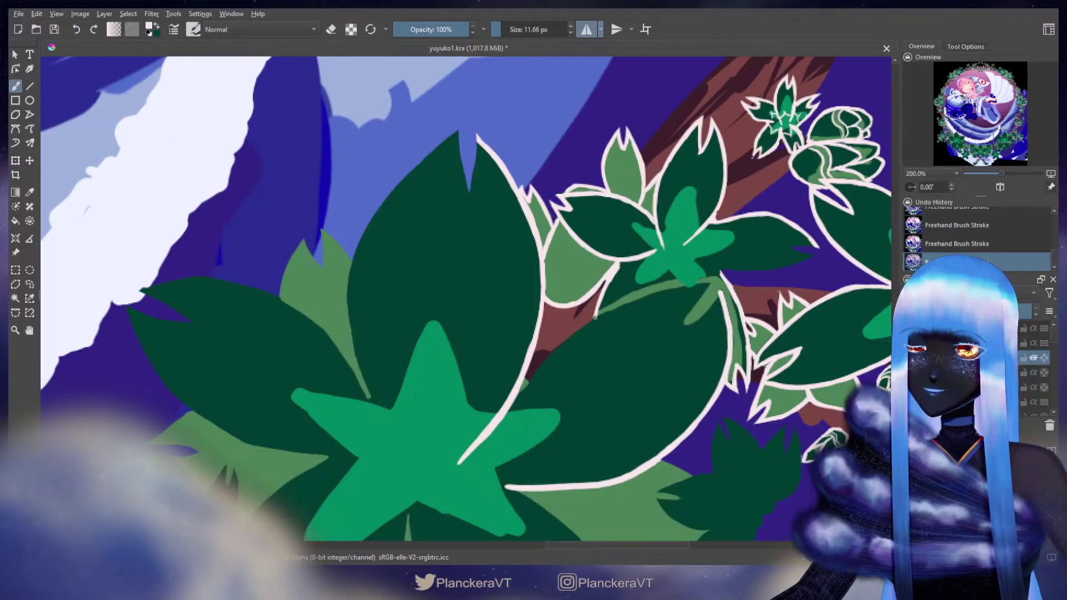
left_click_drag(657, 277, 675, 221)
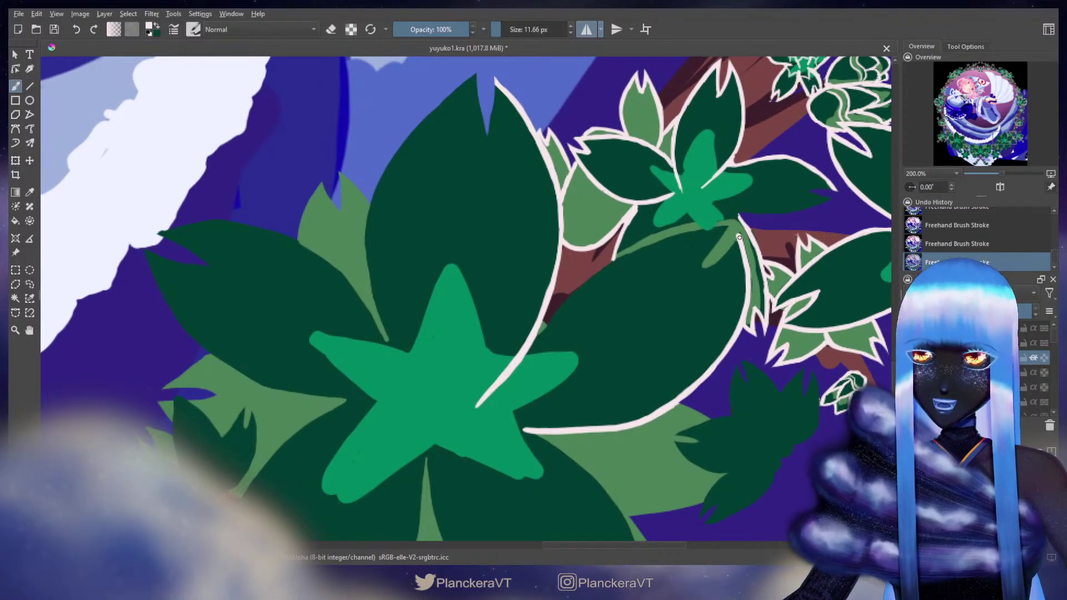
Step: Outline the notched tip and upper edge of the large blossom's right petal, redoing strokes and erasing stray line ends
left_click_drag(738, 238, 704, 268)
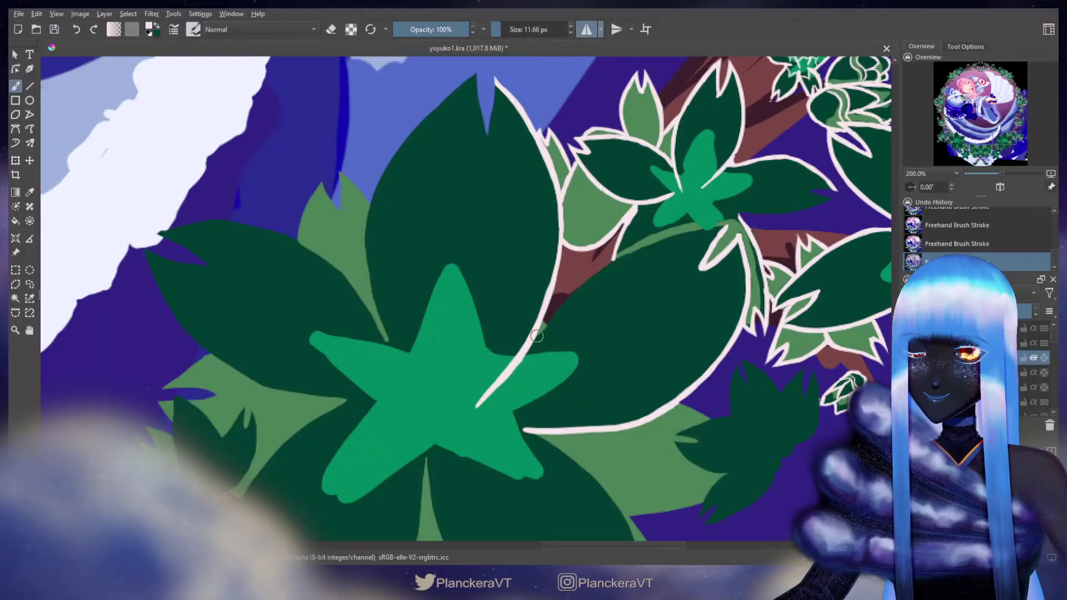
mouse_move(537, 336)
left_mouse_down()
mouse_move(604, 267)
mouse_move(571, 300)
mouse_move(602, 270)
mouse_move(716, 227)
left_mouse_up()
key("ctrl+z")
key("ctrl+z")
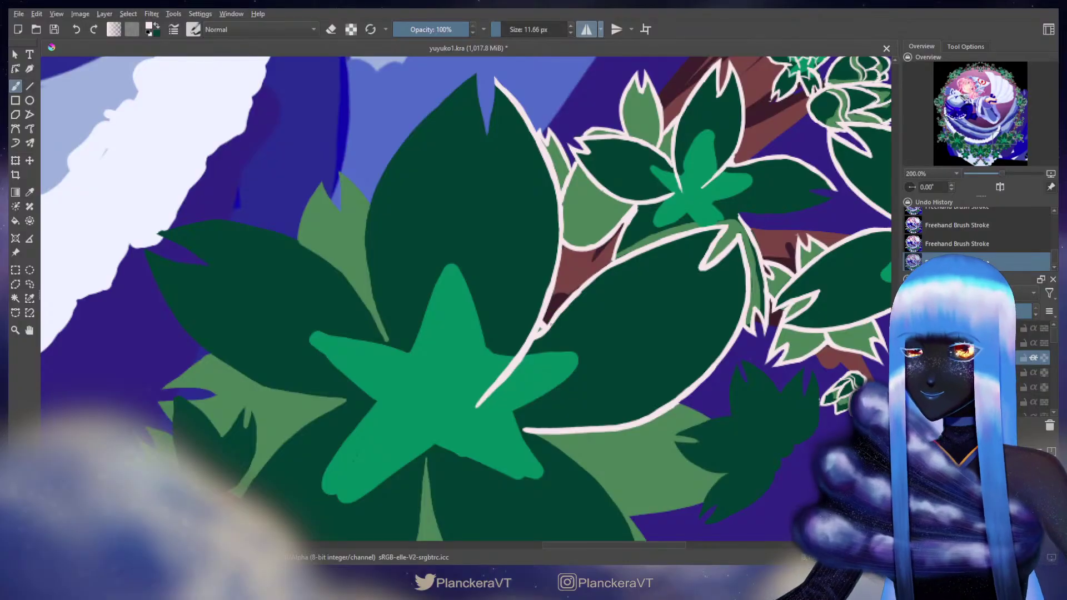
left_click_drag(597, 298, 561, 277)
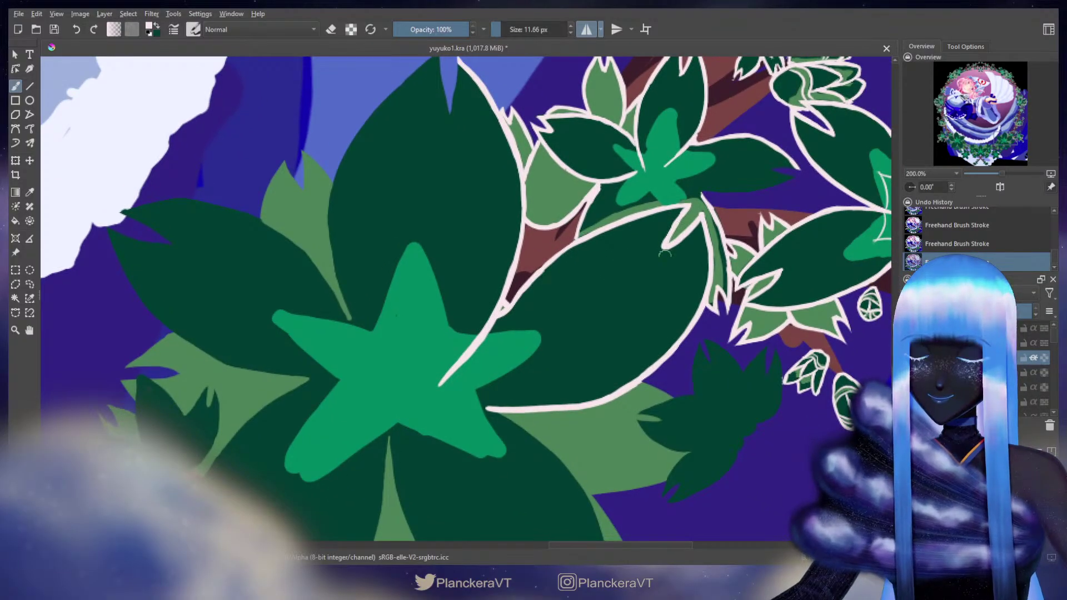
key("e")
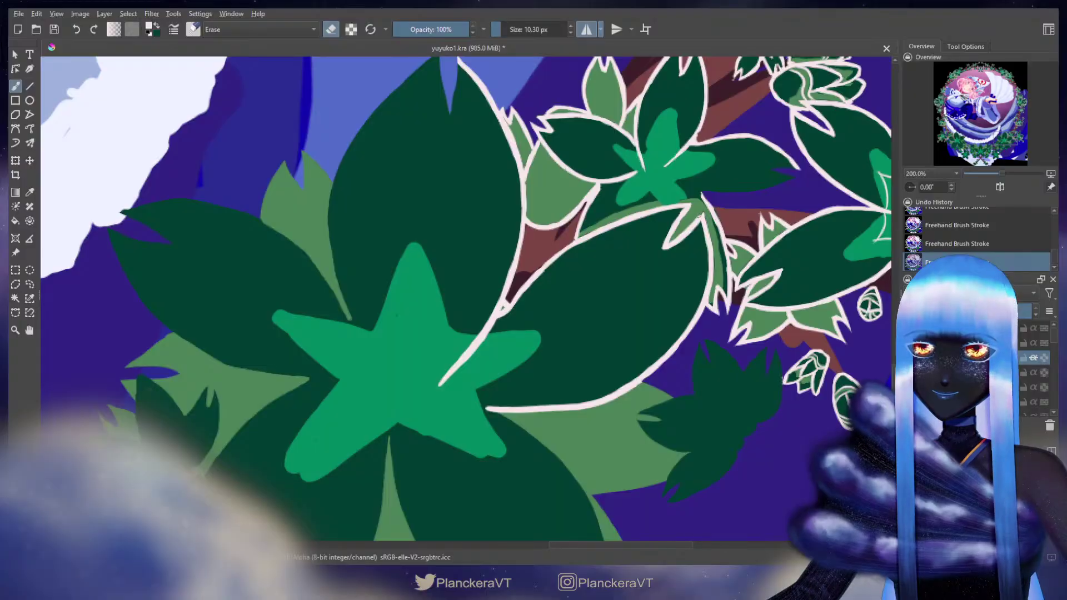
key("e")
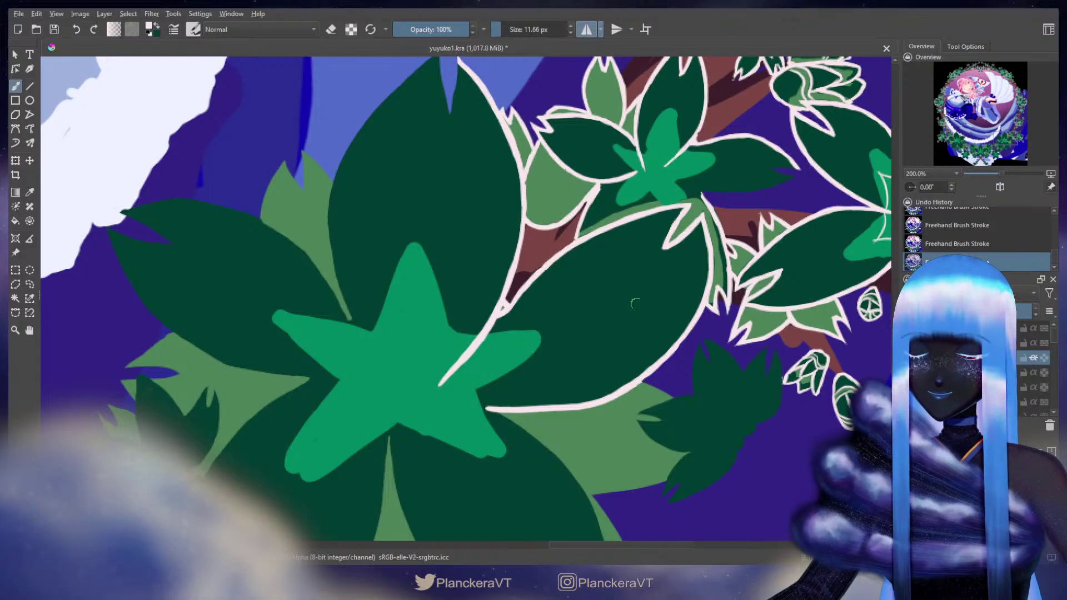
left_click_drag(697, 316, 629, 353)
left_click_drag(665, 271, 616, 281)
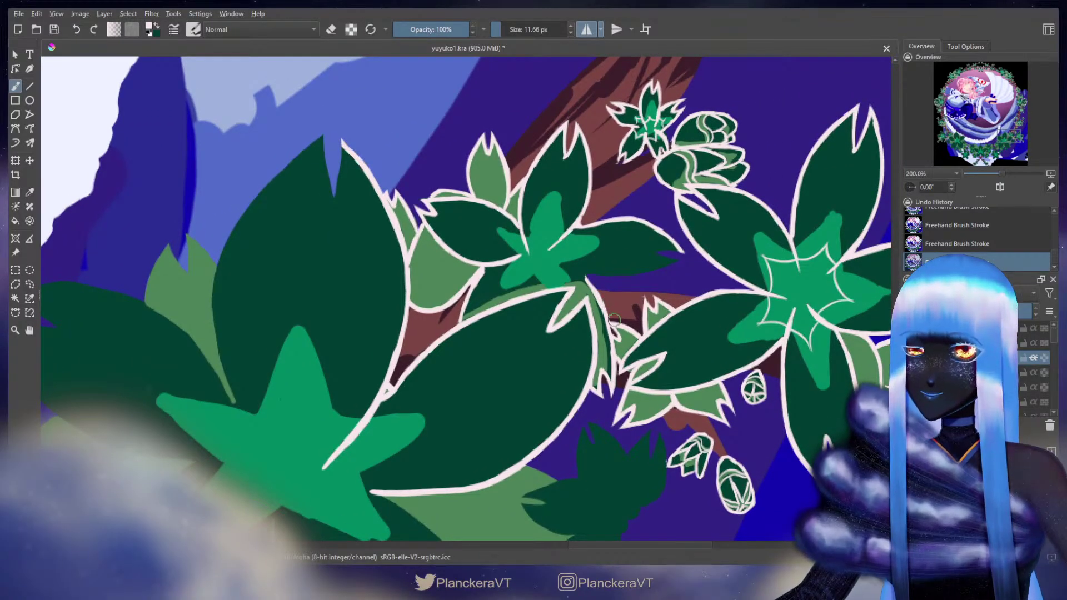
Step: Outline the notched tip and lower edge of the mid-sized blossom's right petal, redoing strokes until the line fits
key("e")
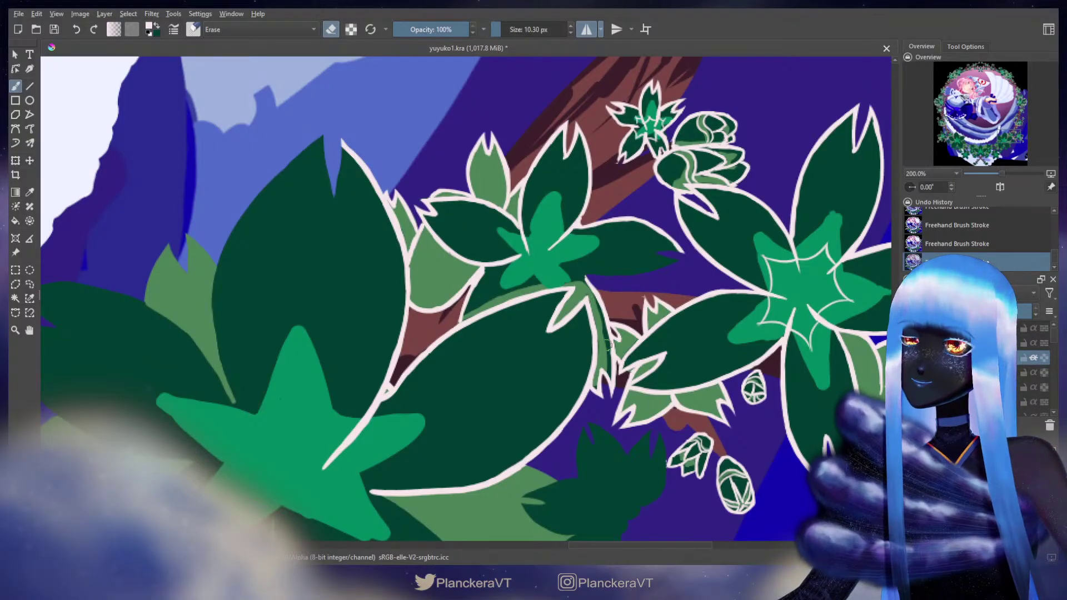
key("e")
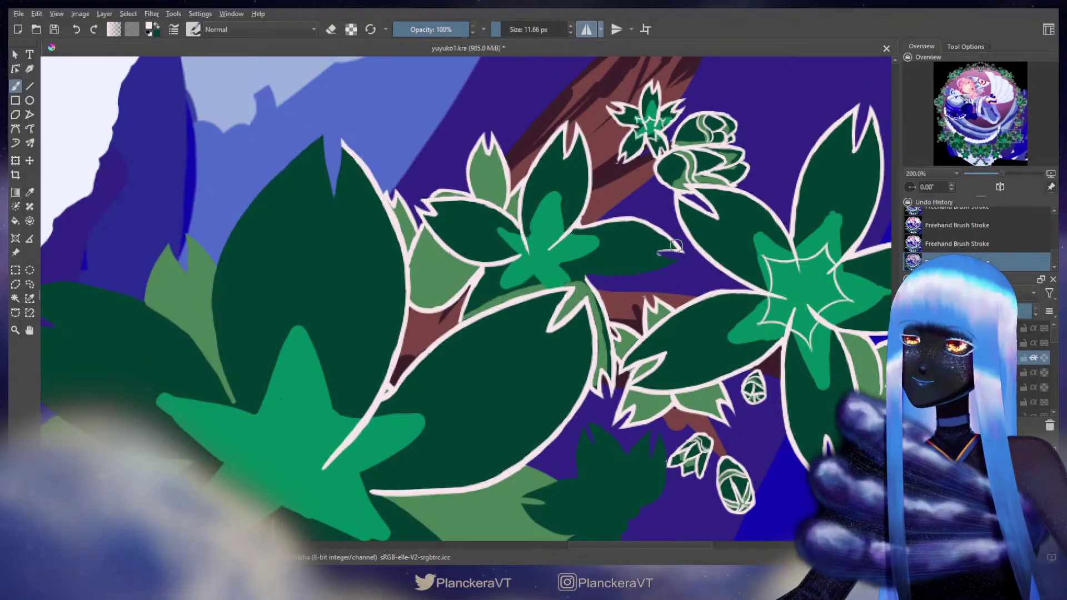
mouse_move(679, 249)
left_mouse_down()
mouse_move(654, 252)
mouse_move(676, 262)
mouse_move(641, 273)
mouse_move(545, 268)
left_mouse_up()
key("ctrl+z")
mouse_move(666, 265)
left_mouse_down()
mouse_move(596, 275)
mouse_move(554, 265)
left_mouse_up()
key("ctrl+z")
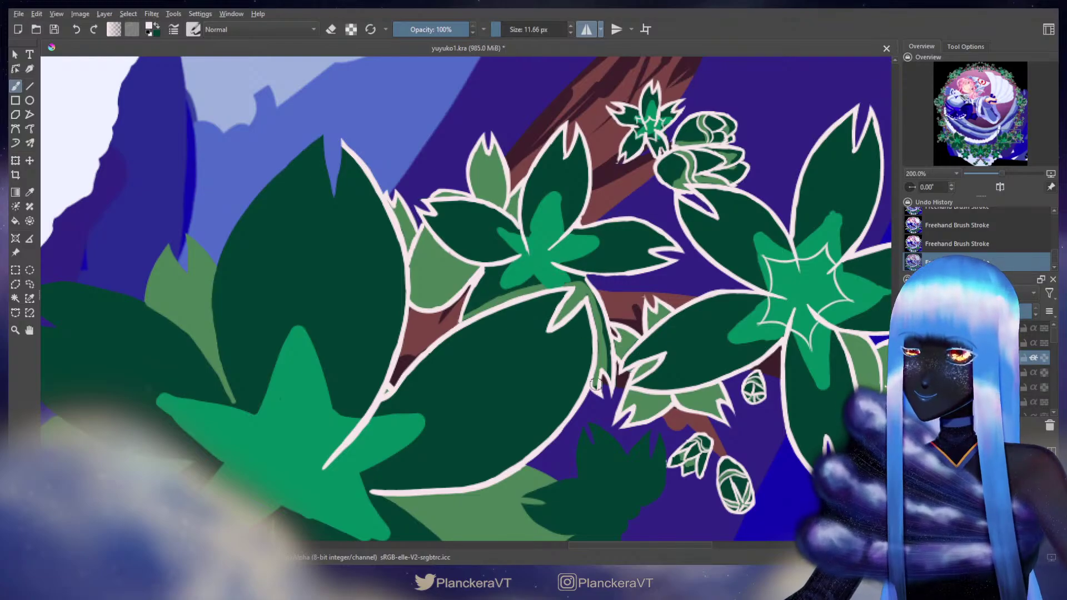
Step: Draw the petal edge running down from the mid-sized blossom's star centre and trim its upper end with the eraser
left_click_drag(538, 290, 532, 264)
key("ctrl+z")
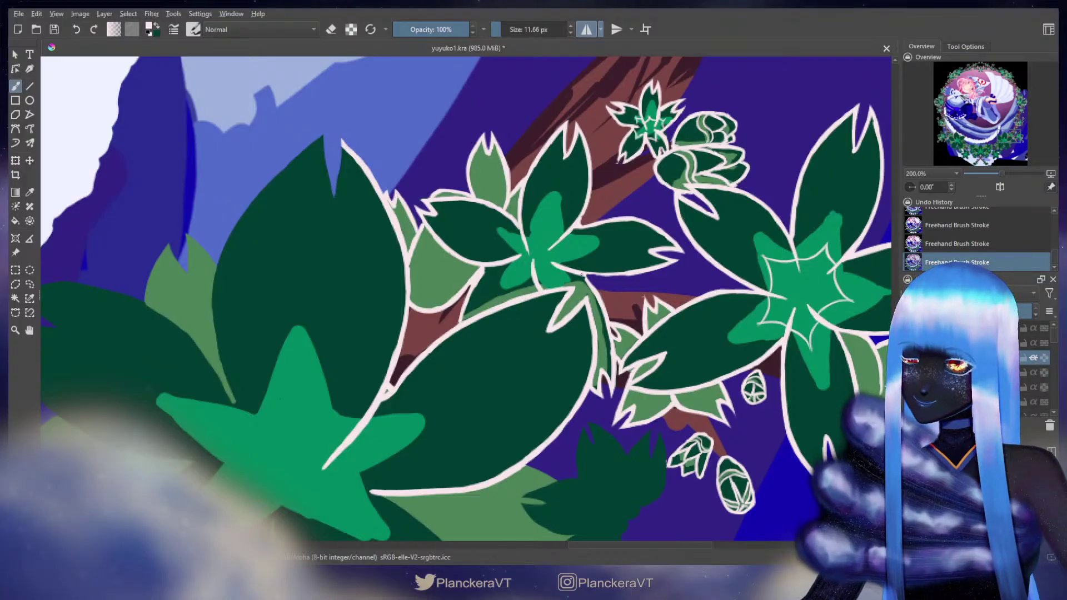
key("e")
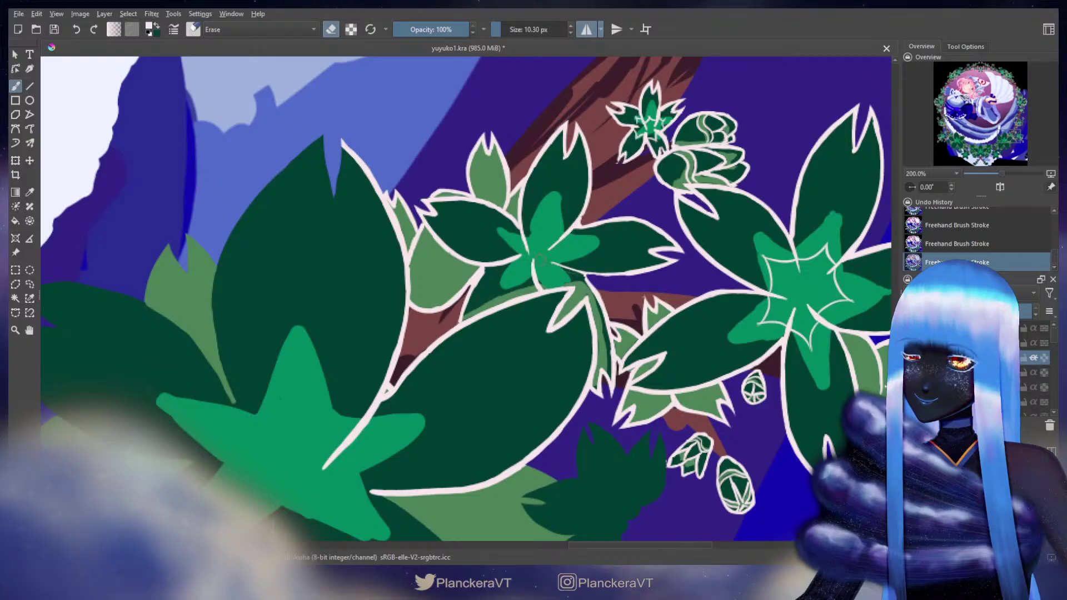
key("e")
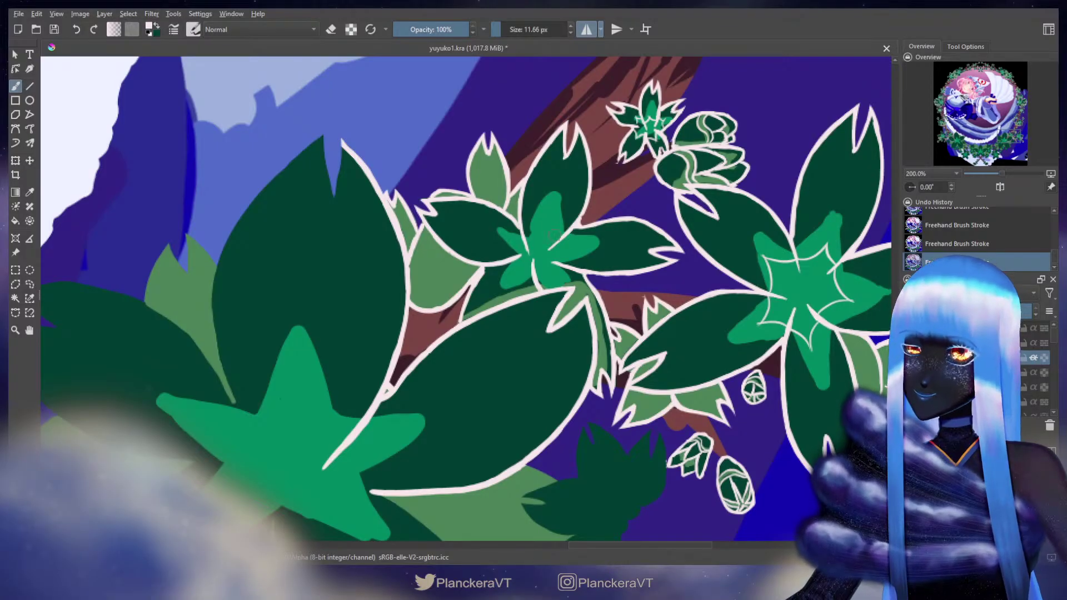
Step: Outline the right-hand point of the mid-sized blossom's star centre with two thin curved strokes
left_click_drag(564, 237, 584, 249)
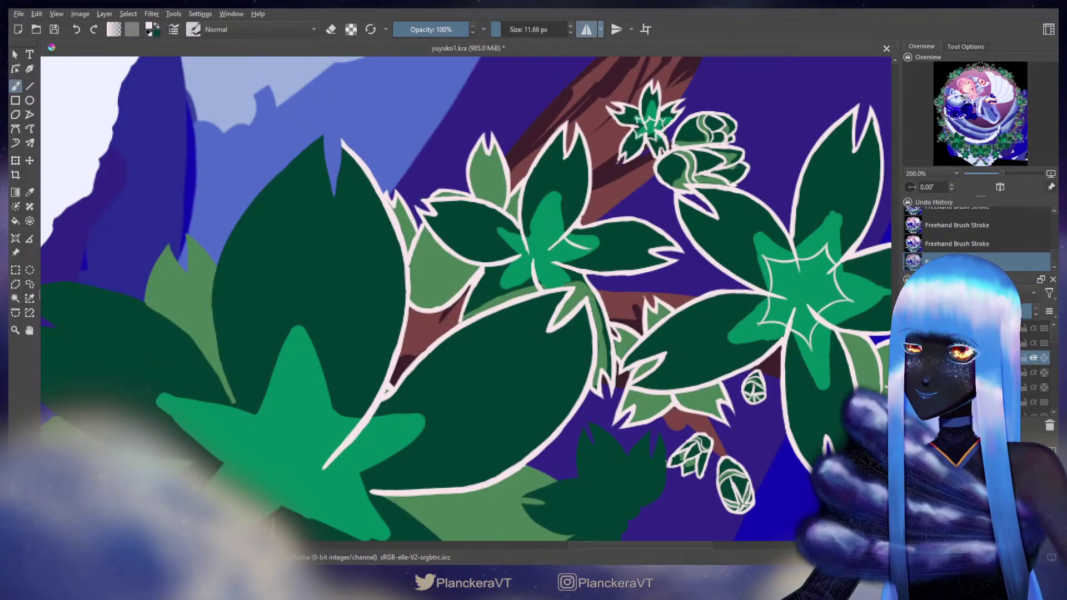
left_click_drag(585, 250, 558, 262)
key("ctrl+z")
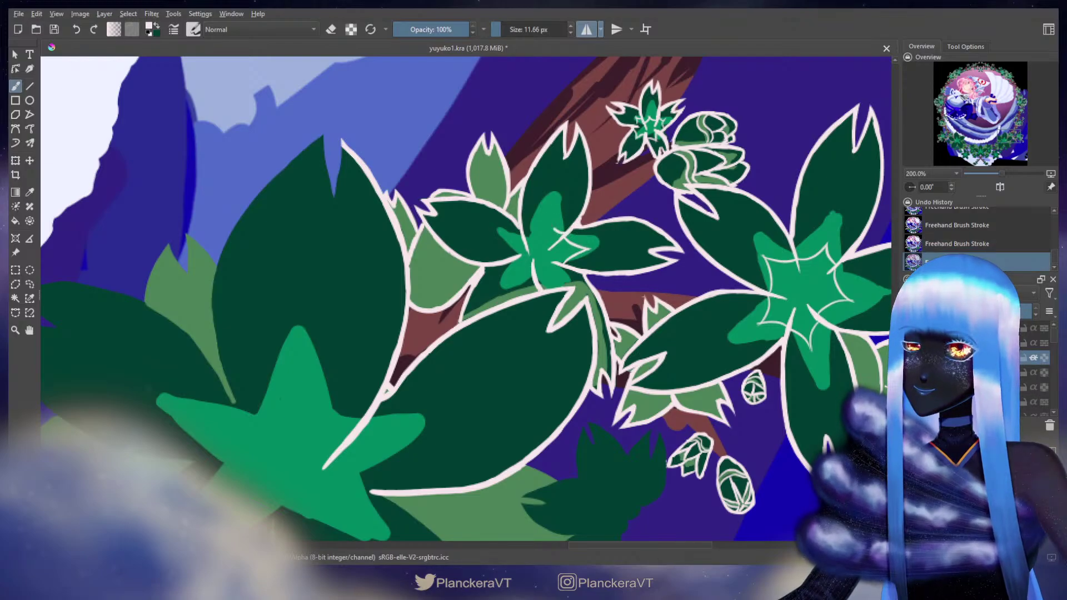
Step: Outline both sides of the upper point of the mid-sized blossom's star centre, redoing the curved strokes several times
key("ctrl+z")
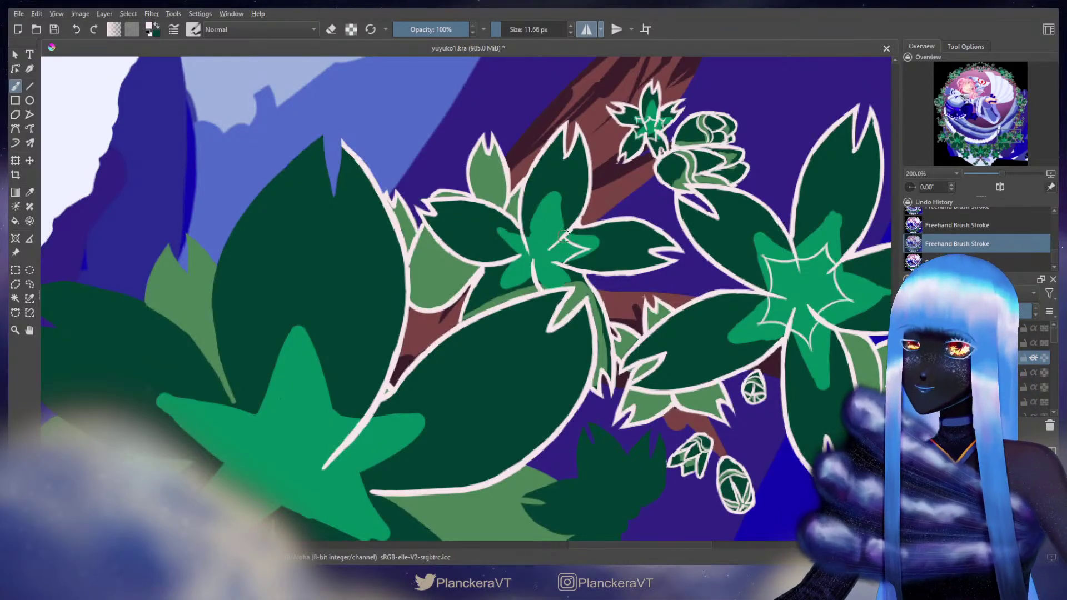
key("ctrl+shift+z")
key("ctrl+z")
key("ctrl+shift+z")
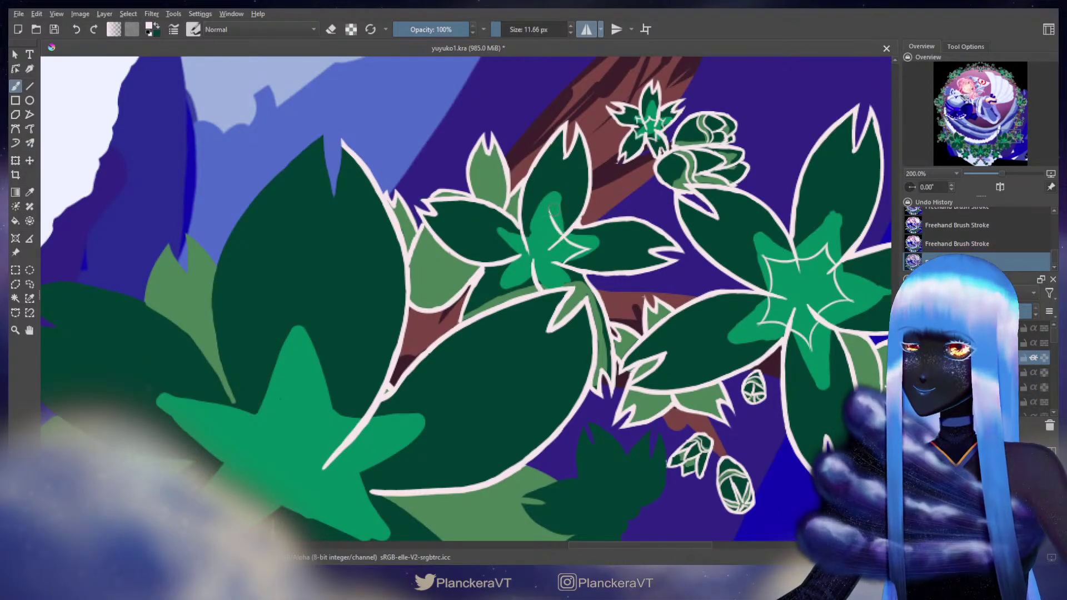
key("ctrl+z")
key("ctrl+shift+z")
key("ctrl+z")
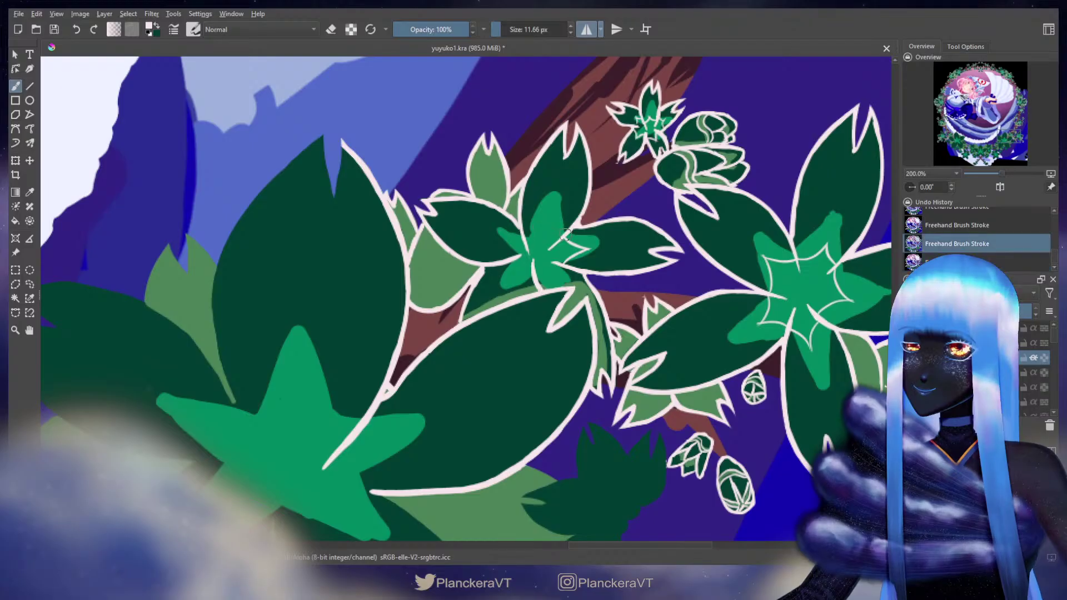
key("ctrl+shift+z")
key("ctrl+z")
key("ctrl+shift+z")
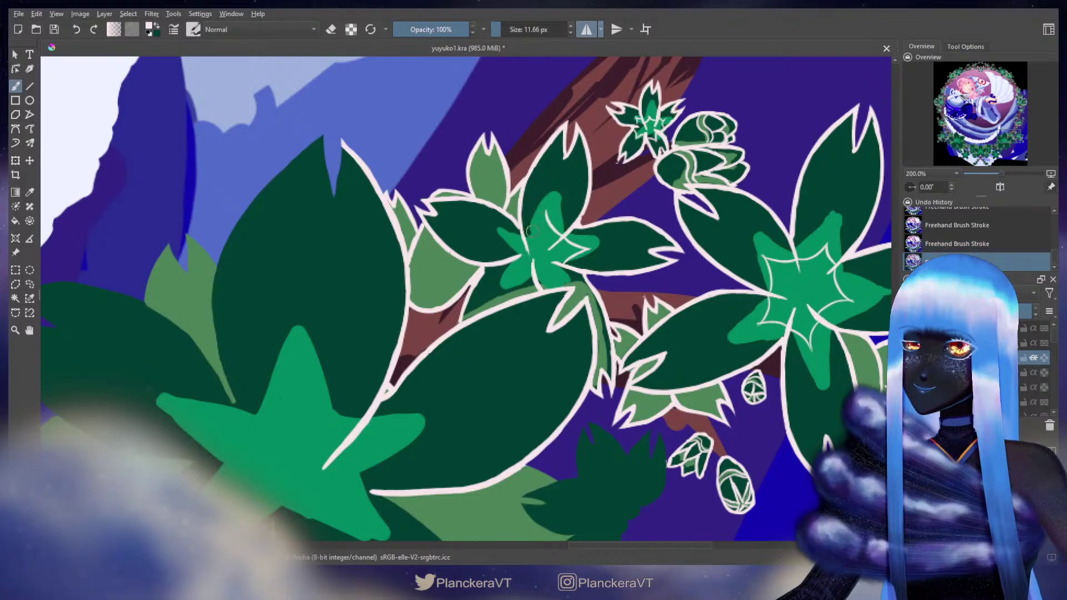
key("ctrl+z")
key("ctrl+shift+z")
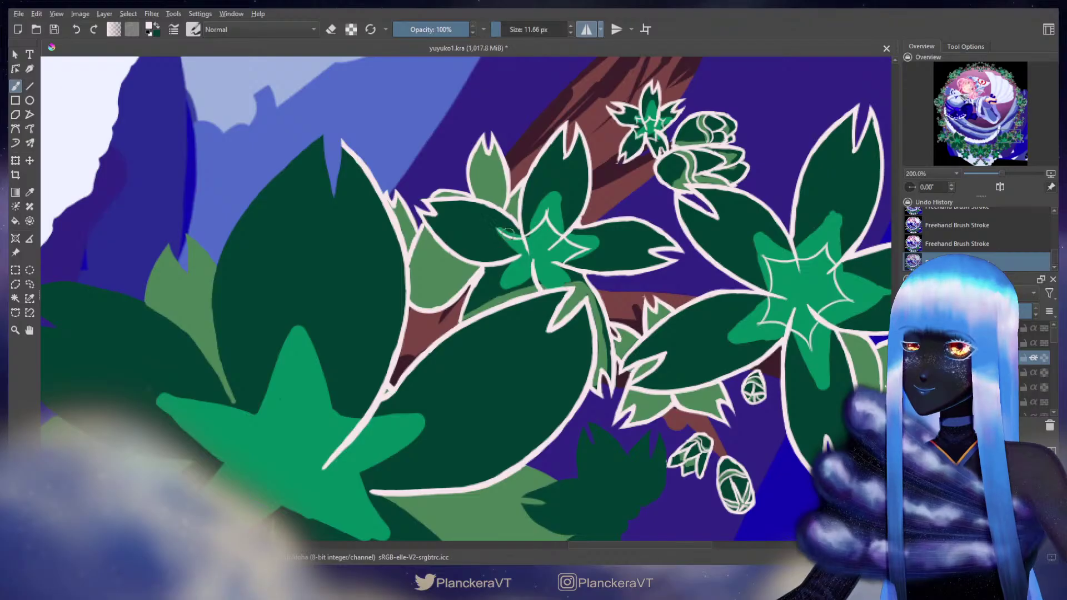
Step: Outline the left and lower points of the mid-sized blossom's star centre and clean up the lines with the eraser
key("ctrl+z")
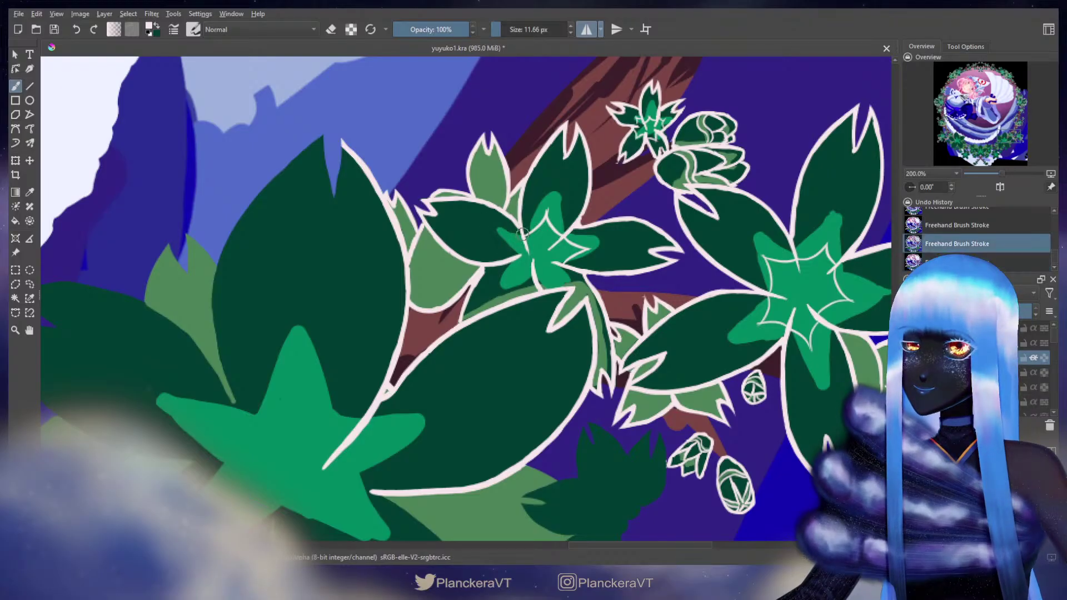
key("ctrl+shift+z")
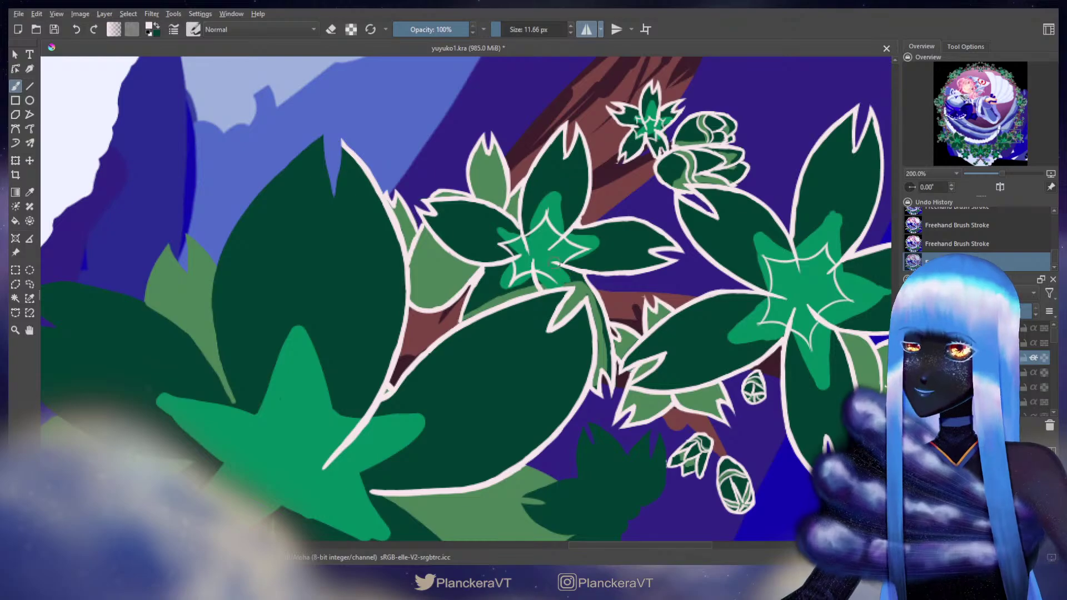
left_click_drag(554, 262, 555, 286)
key("ctrl+z")
key("e")
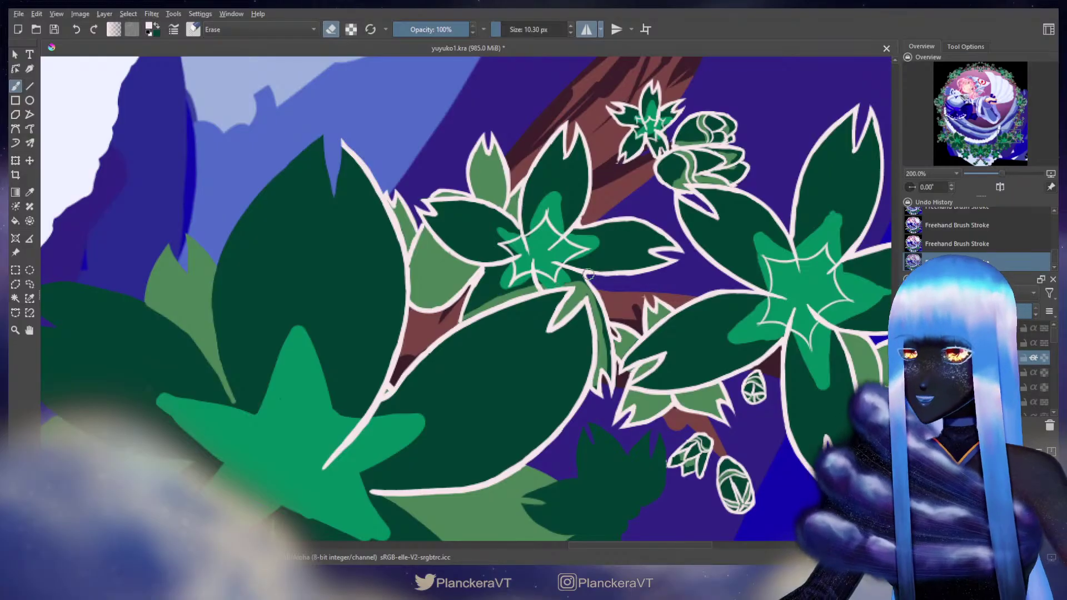
key("e")
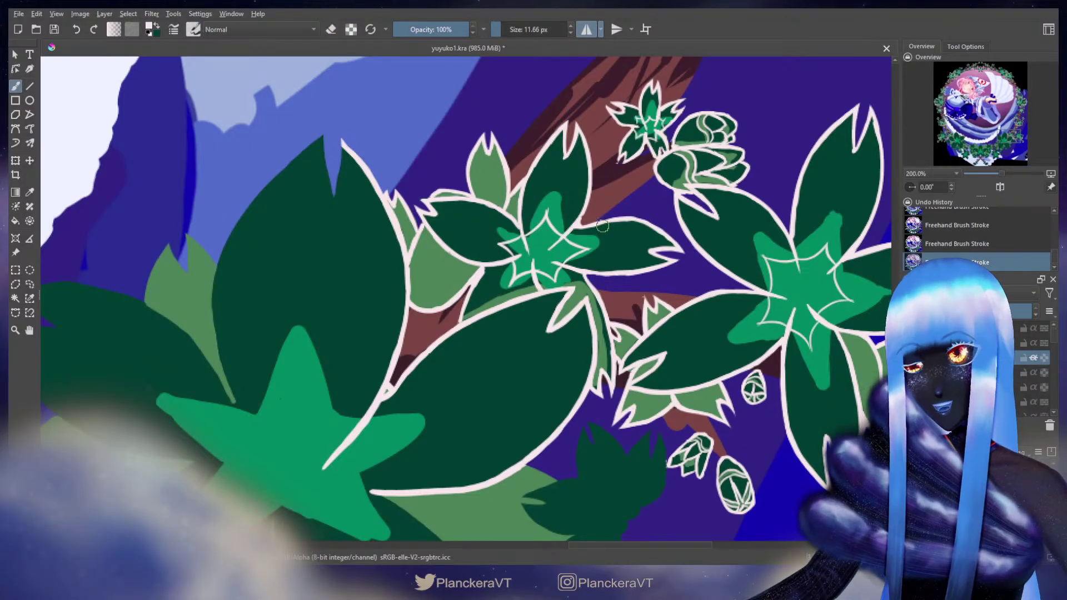
Step: Outline the rightmost petal of the small dark-green blossom beside the large blossom, including its notched tip
left_click_drag(622, 268, 588, 181)
mouse_move(592, 232)
left_mouse_down()
mouse_move(589, 258)
mouse_move(588, 228)
mouse_move(567, 269)
mouse_move(569, 301)
mouse_move(576, 253)
mouse_move(567, 285)
mouse_move(593, 304)
left_mouse_up()
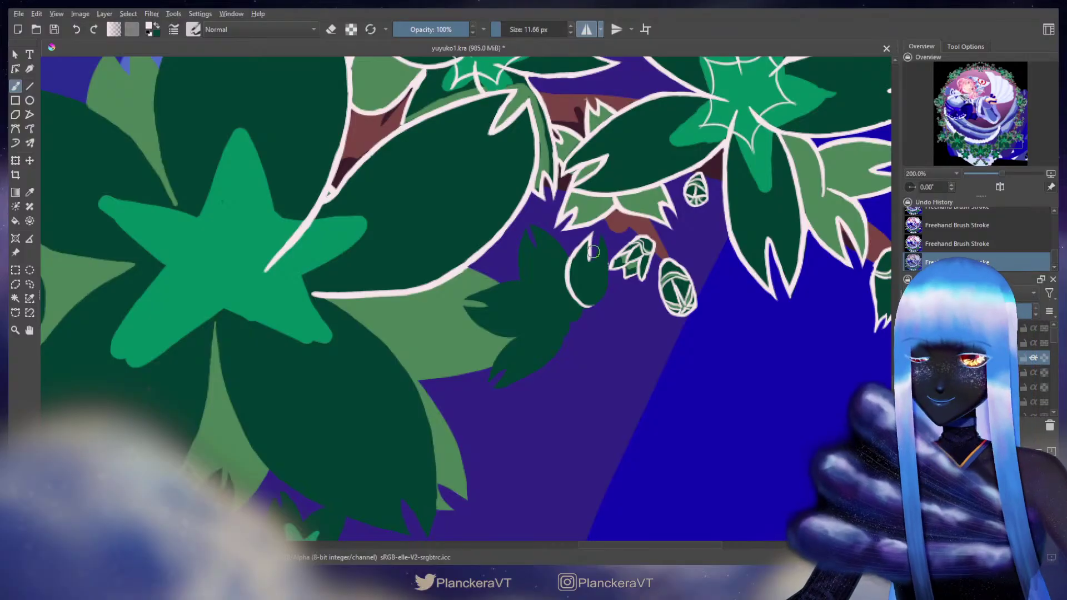
left_click_drag(591, 243, 591, 261)
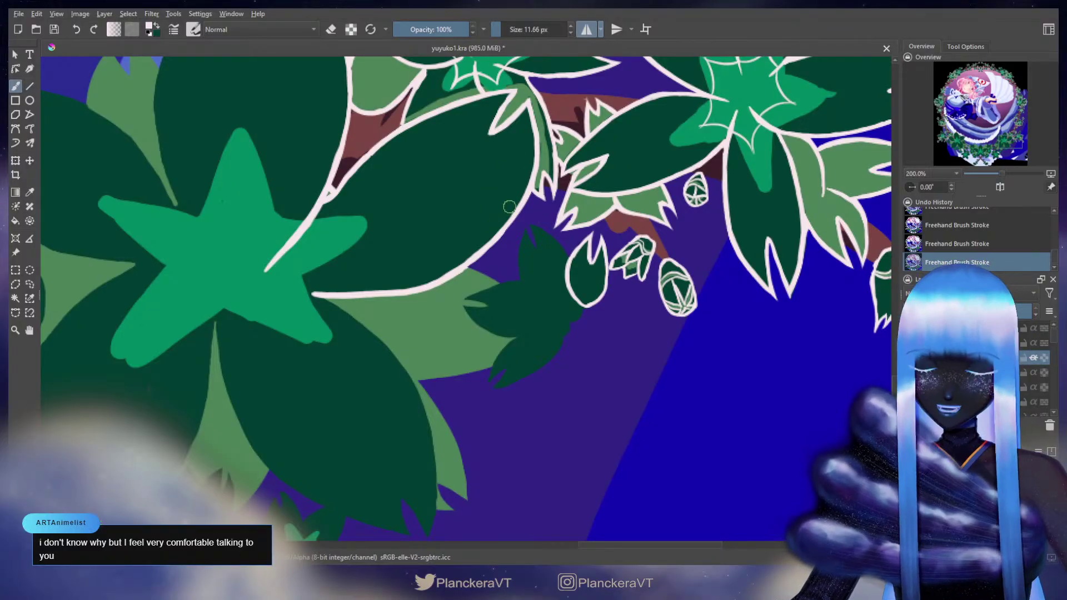
Step: Outline the small dark-green blossom's upper petal with its notched tip, joining it to the rightmost petal and cleaning up the line
left_click_drag(526, 232, 525, 228)
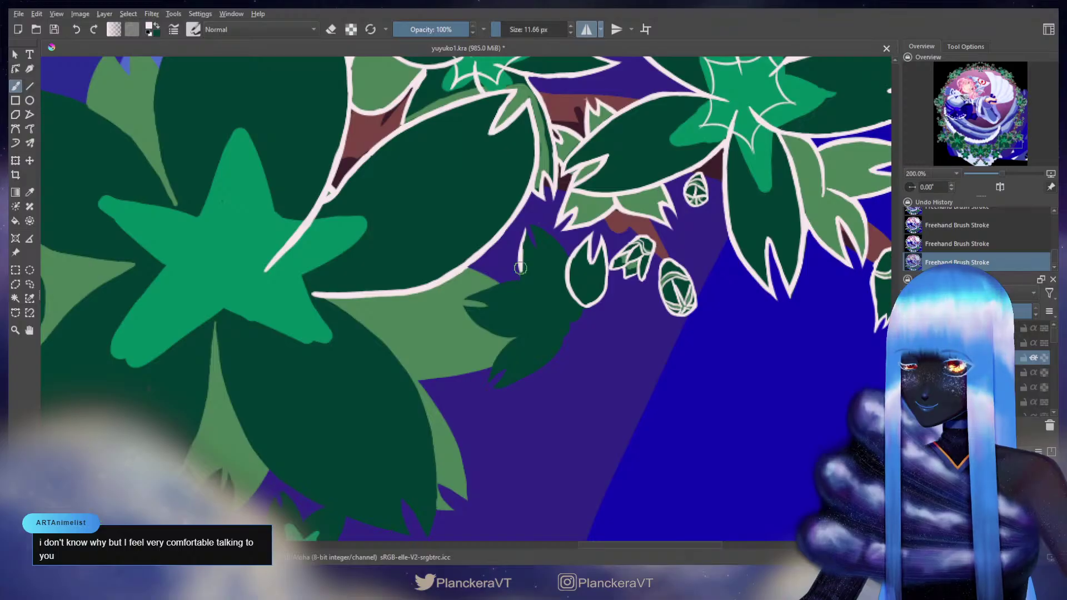
mouse_move(521, 267)
left_mouse_down()
mouse_move(525, 289)
mouse_move(523, 279)
mouse_move(546, 302)
left_mouse_up()
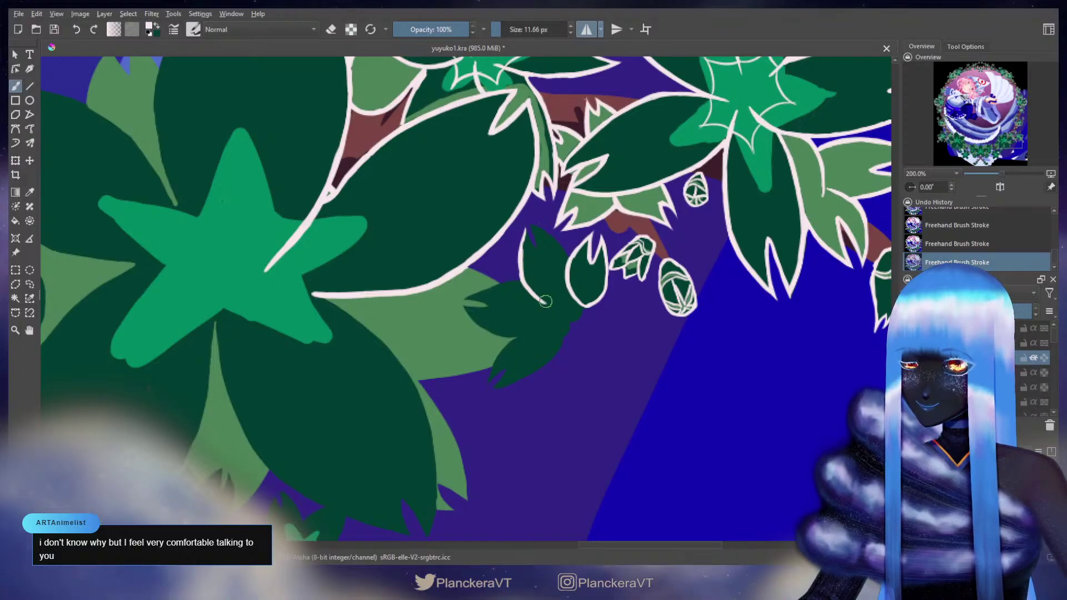
mouse_move(525, 231)
left_mouse_down()
mouse_move(532, 244)
mouse_move(528, 221)
left_mouse_up()
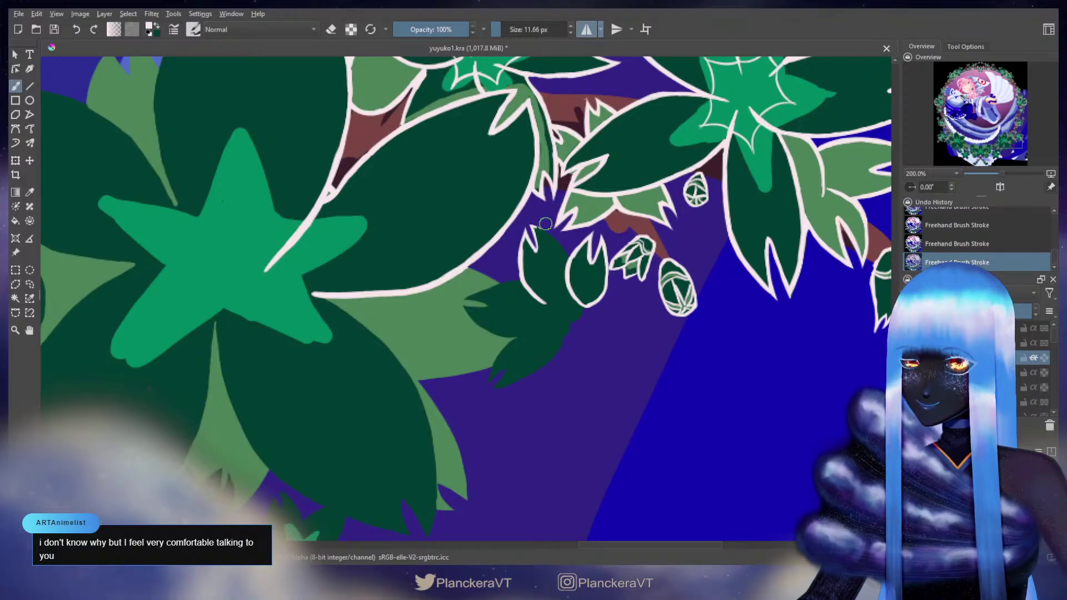
key("e")
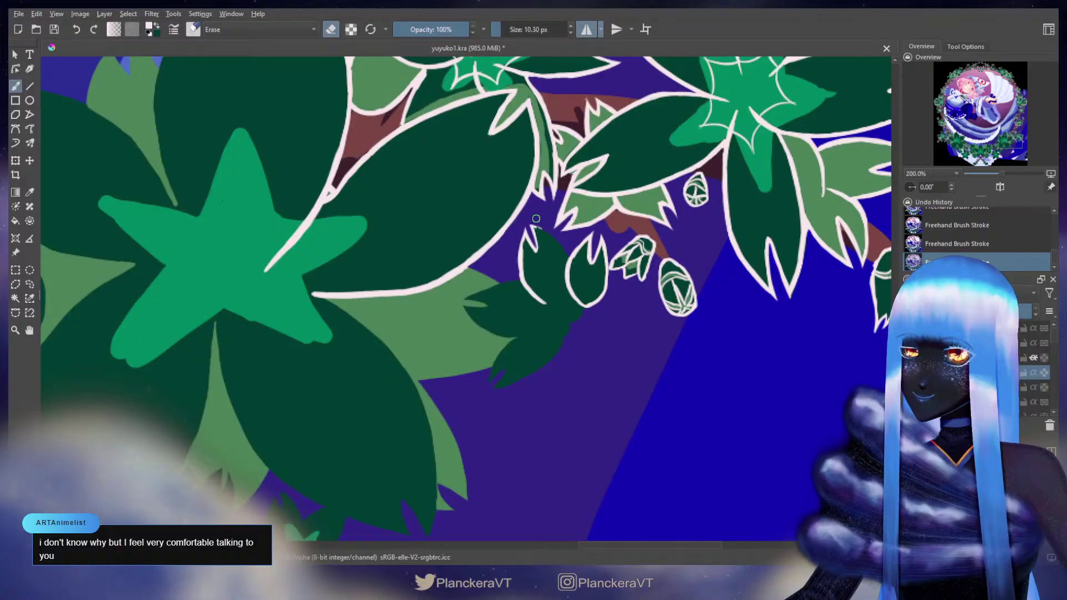
key("e")
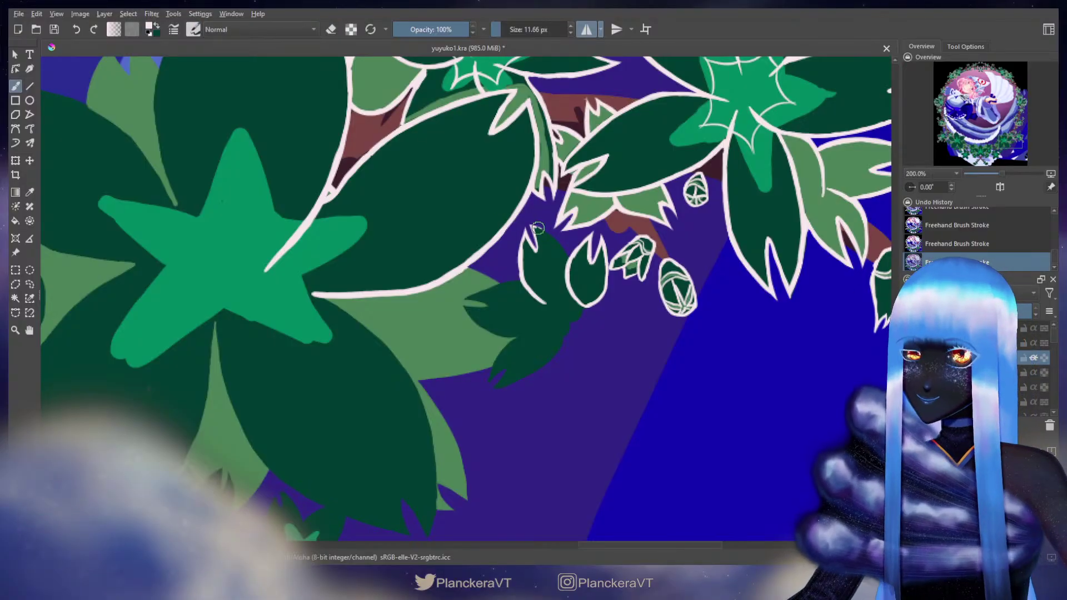
left_click_drag(536, 227, 560, 244)
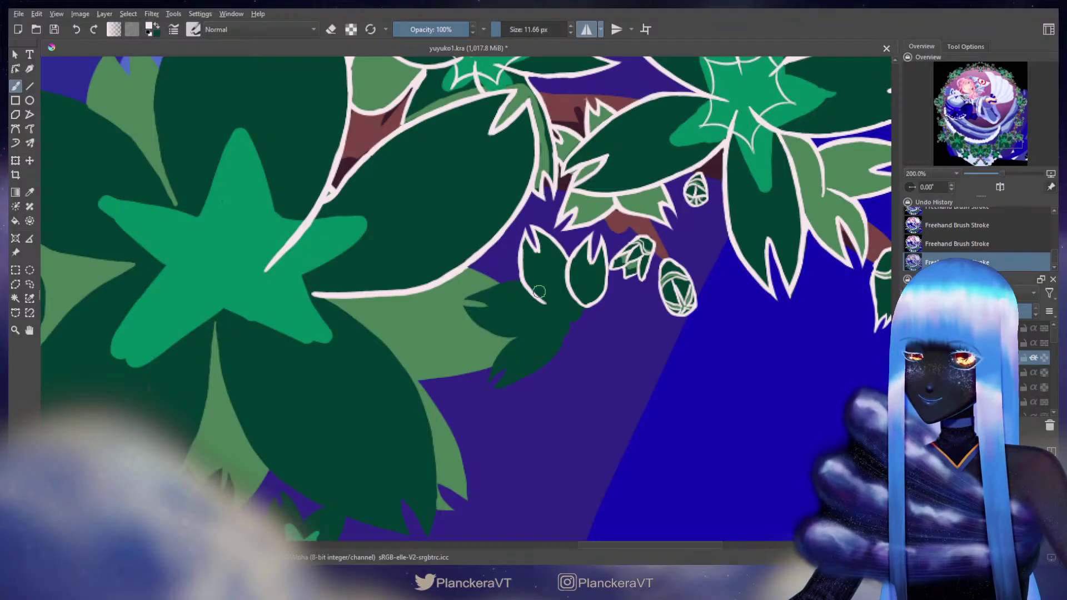
mouse_move(543, 303)
left_mouse_down()
mouse_move(586, 310)
mouse_move(557, 312)
left_mouse_up()
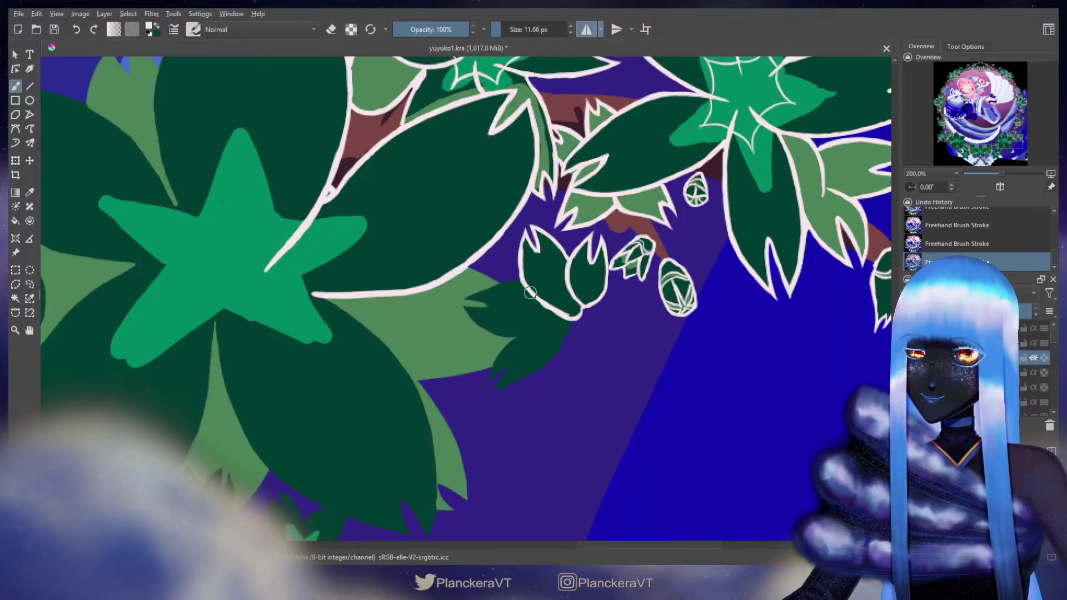
key("e")
left_click_drag(560, 307, 571, 314)
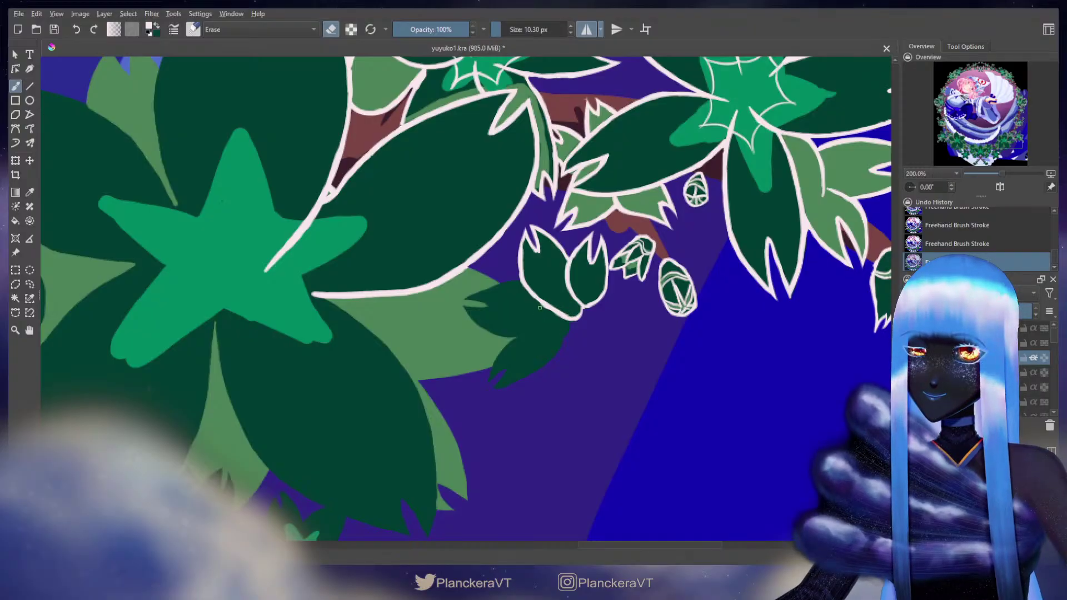
Step: Outline the small dark-green blossom's left petal, including its notched tip and lower edge
key("e")
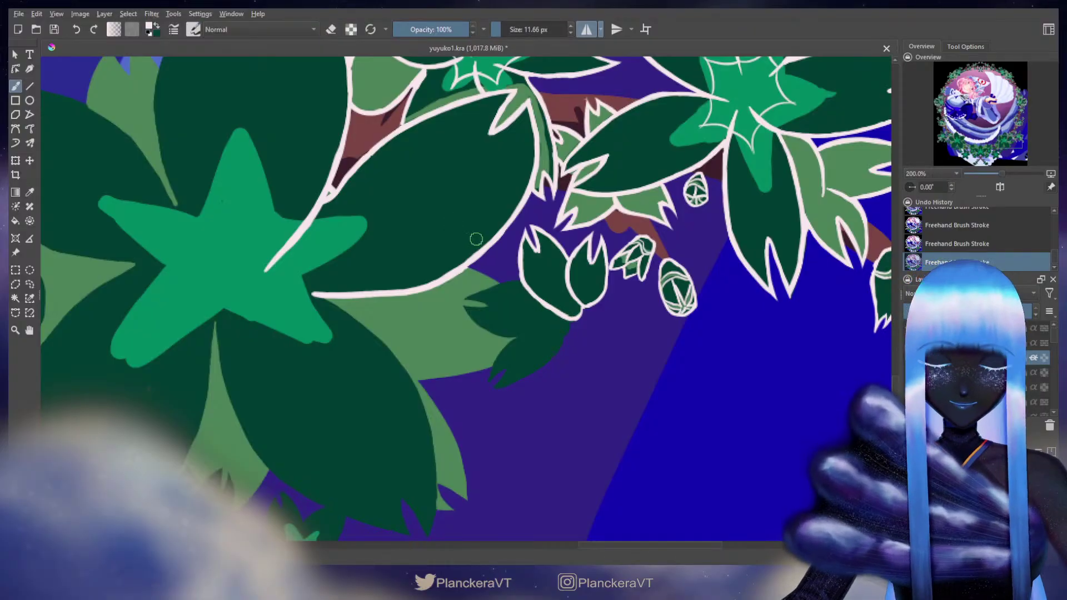
mouse_move(509, 296)
left_mouse_down()
mouse_move(571, 255)
mouse_move(547, 250)
mouse_move(580, 240)
mouse_move(542, 262)
mouse_move(551, 266)
mouse_move(537, 281)
mouse_move(575, 300)
mouse_move(627, 279)
mouse_move(625, 292)
left_mouse_up()
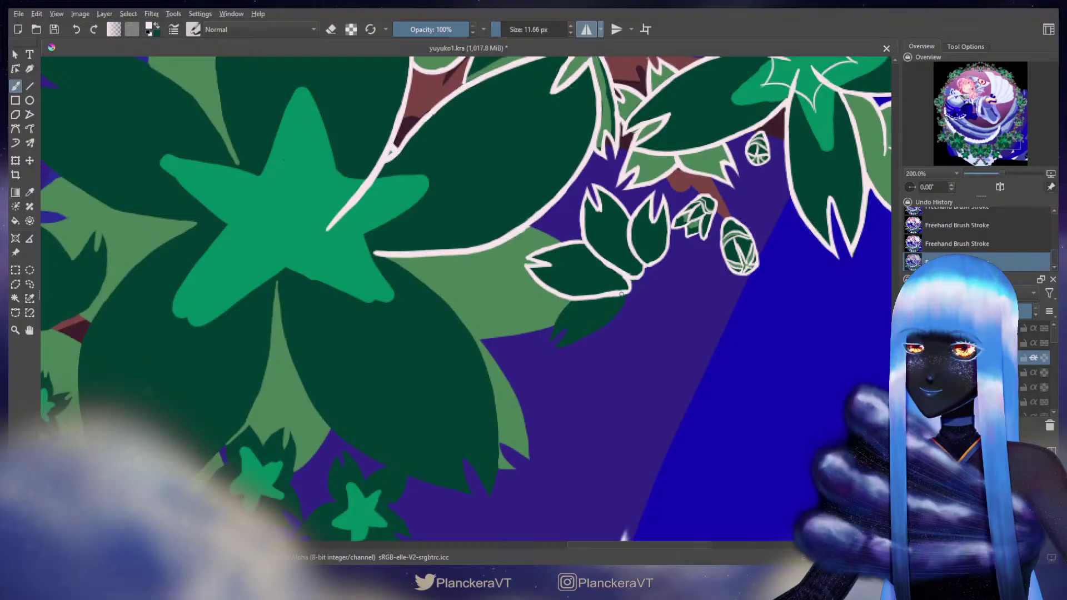
Step: Trim the lower edge line of the small dark-green blossom's left petal with the eraser
key("e")
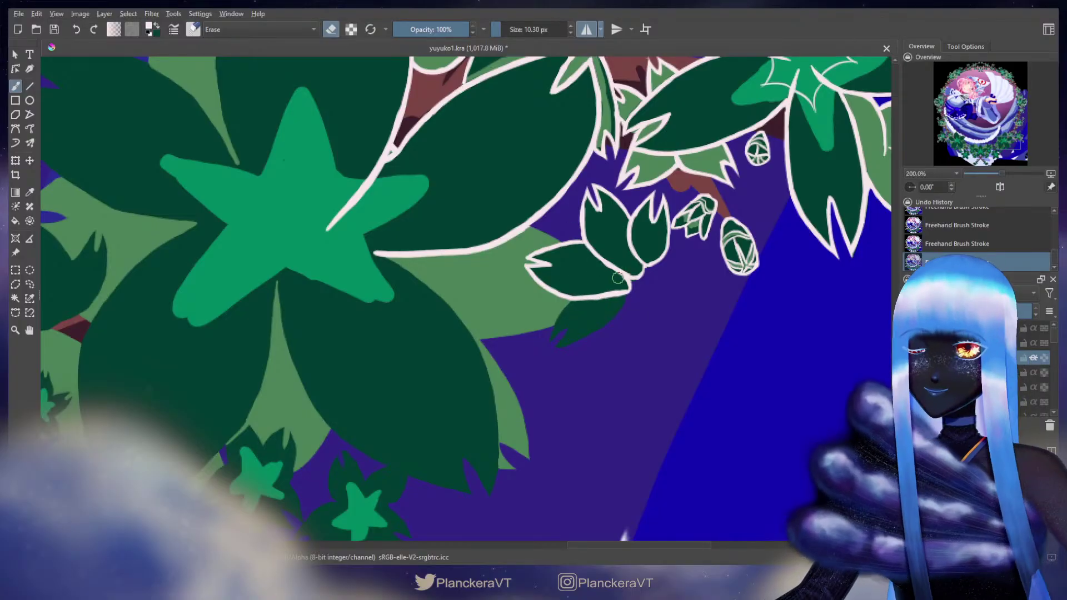
left_click_drag(623, 286, 600, 290)
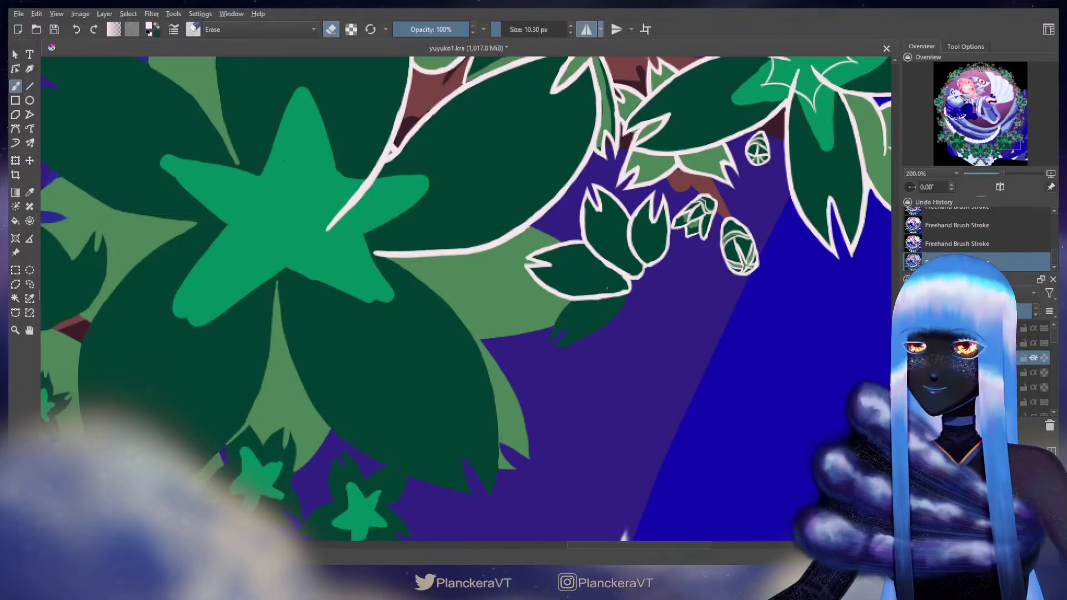
key("e")
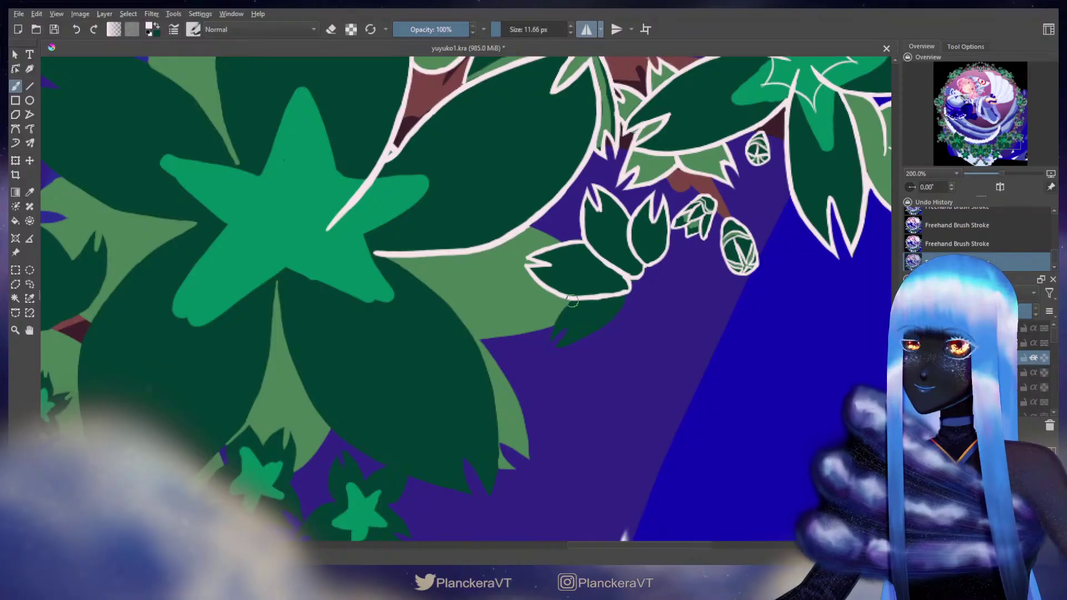
Step: Outline the small dark-green blossom's lowest petal, including its notched tip and outer edge
mouse_move(490, 343)
left_mouse_down()
mouse_move(626, 324)
mouse_move(472, 359)
left_mouse_up()
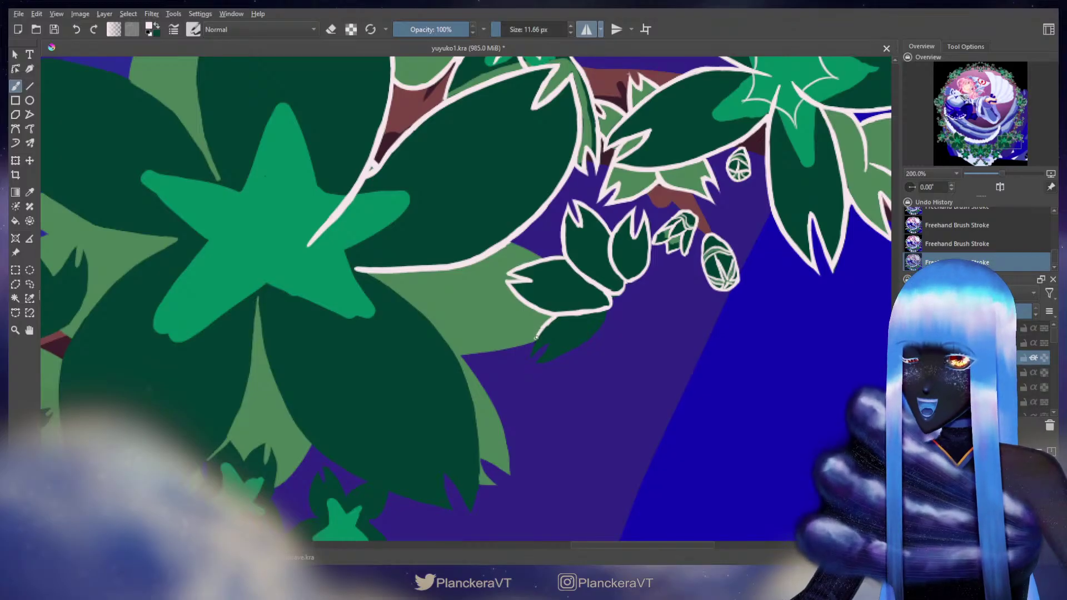
mouse_move(544, 328)
left_mouse_down()
mouse_move(532, 357)
mouse_move(558, 315)
left_mouse_up()
key("ctrl+z")
key("ctrl+z")
key("ctrl+z")
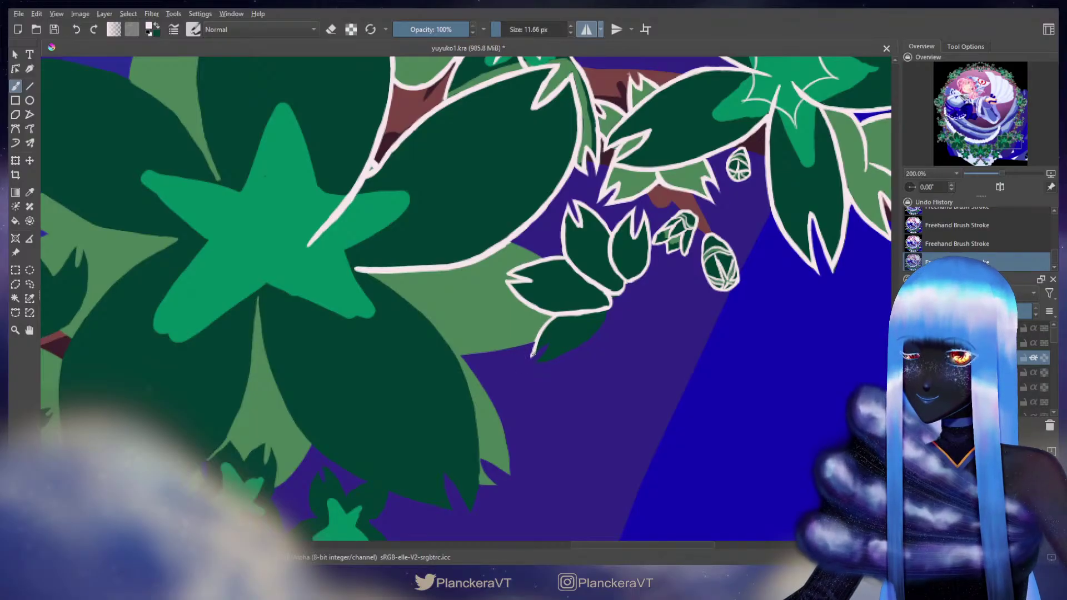
left_click_drag(547, 343, 537, 363)
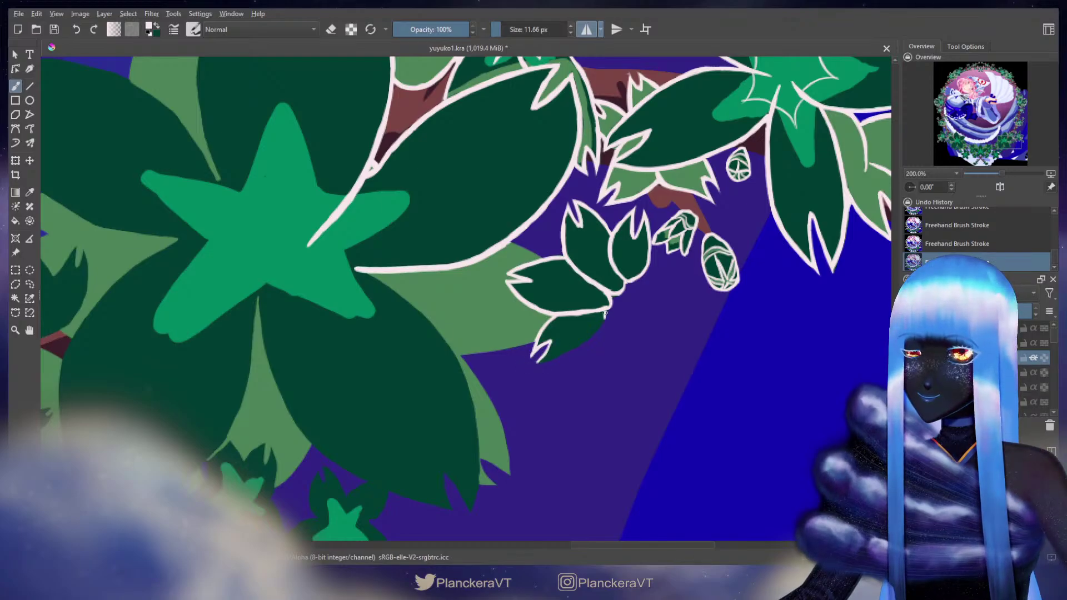
mouse_move(605, 314)
left_mouse_down()
mouse_move(590, 336)
mouse_move(539, 363)
left_mouse_up()
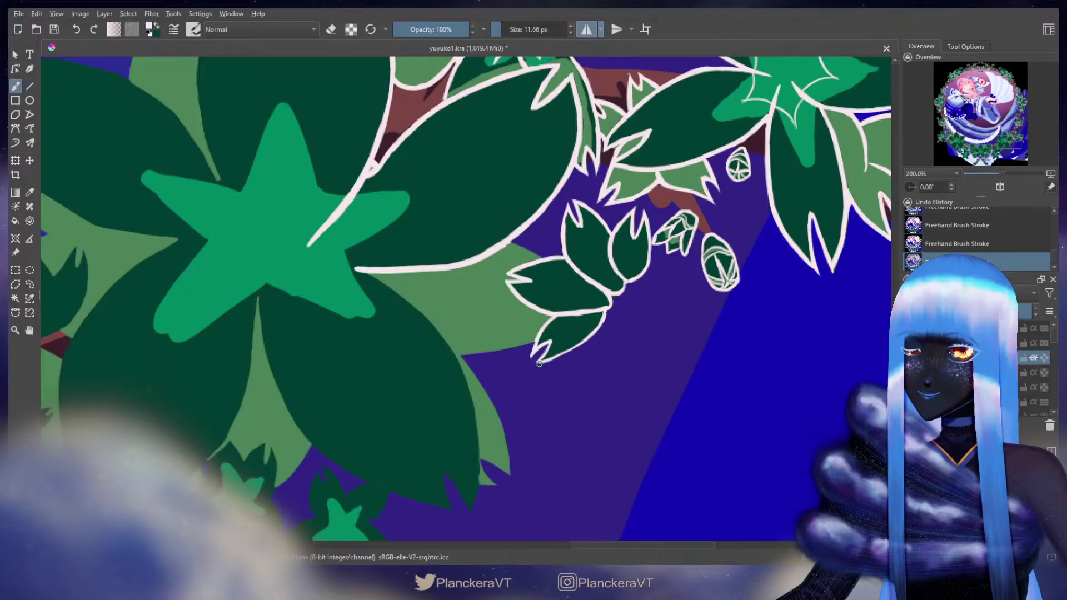
left_click_drag(598, 332, 537, 361)
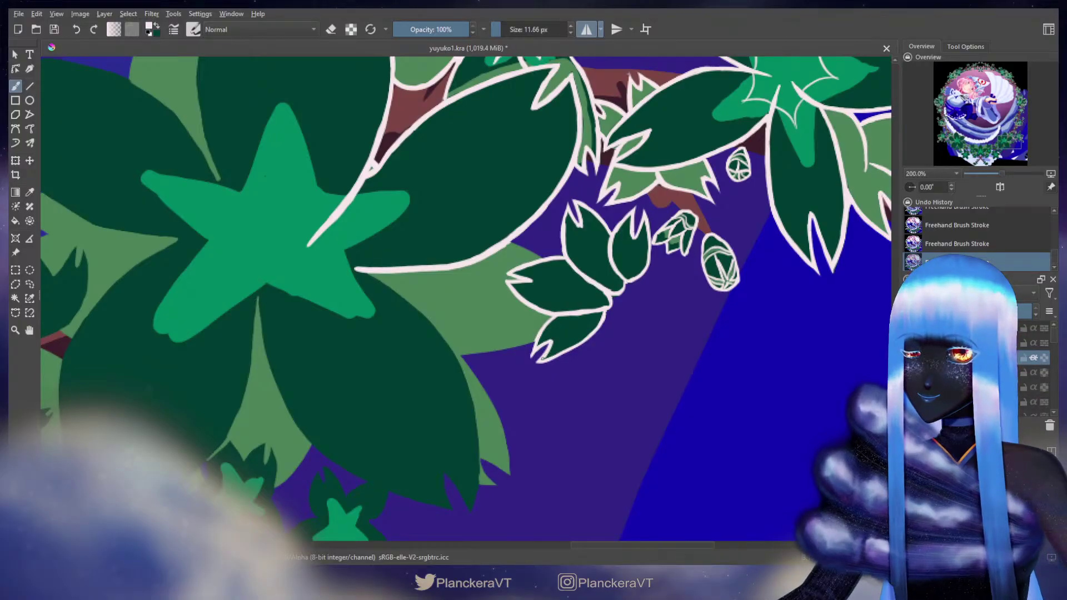
Step: Outline the notched tip of the large blossom's upper petal and the beginning of its left edge
left_click_drag(675, 265, 658, 391)
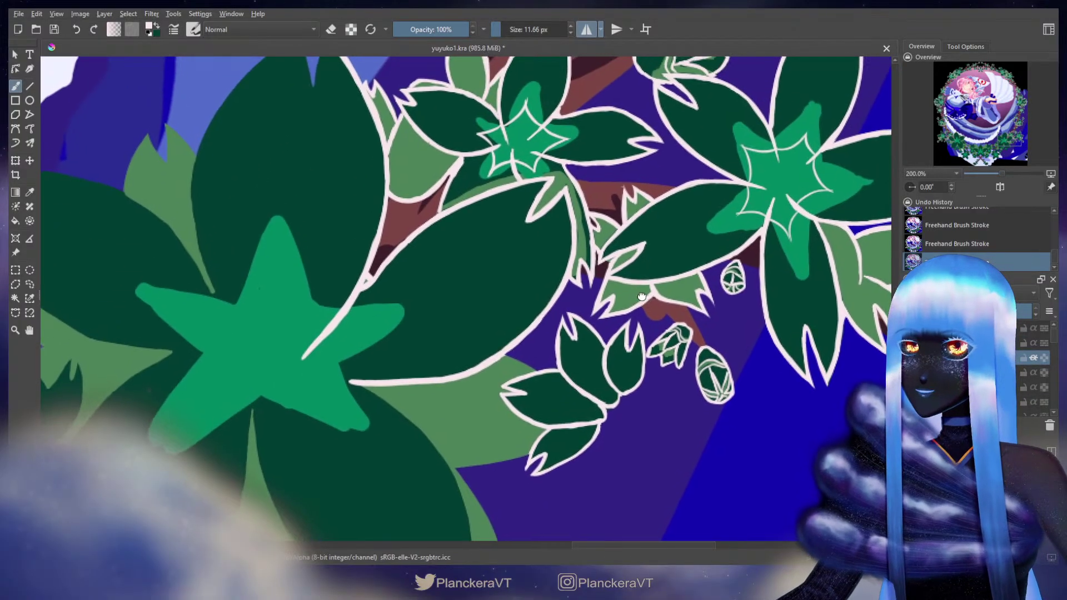
left_click_drag(660, 199, 746, 181)
mouse_move(603, 421)
left_mouse_down()
mouse_move(725, 266)
mouse_move(753, 459)
left_mouse_up()
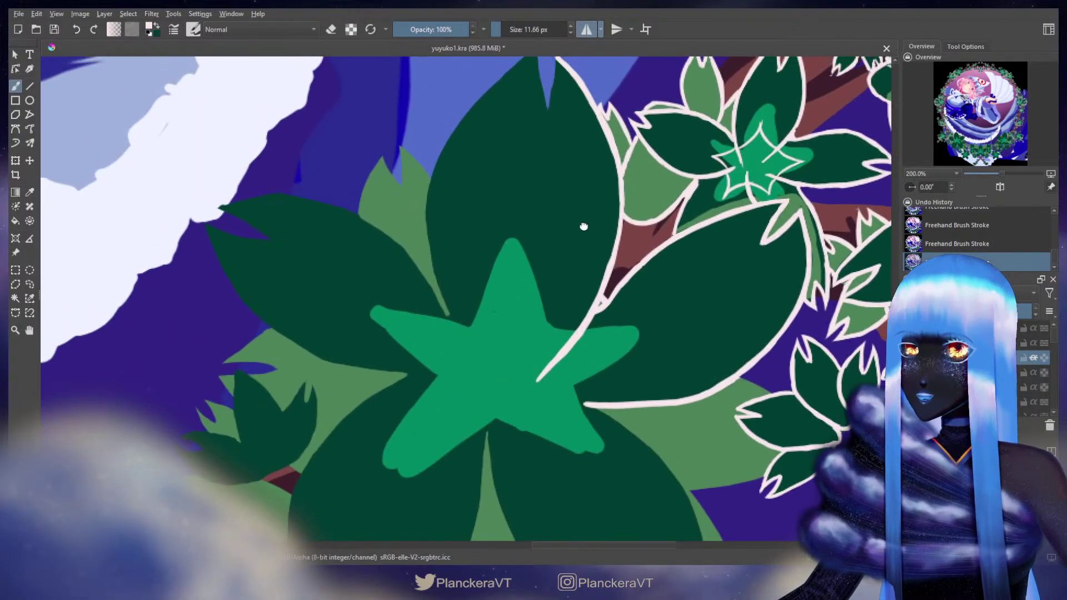
left_click_drag(583, 226, 637, 322)
left_click_drag(612, 153, 606, 201)
mouse_move(592, 149)
left_mouse_down()
mouse_move(602, 208)
mouse_move(600, 171)
left_mouse_up()
left_click_drag(608, 111, 570, 151)
key("ctrl+z")
key("ctrl+z")
mouse_move(611, 110)
left_mouse_down()
mouse_move(559, 156)
mouse_move(608, 132)
left_mouse_up()
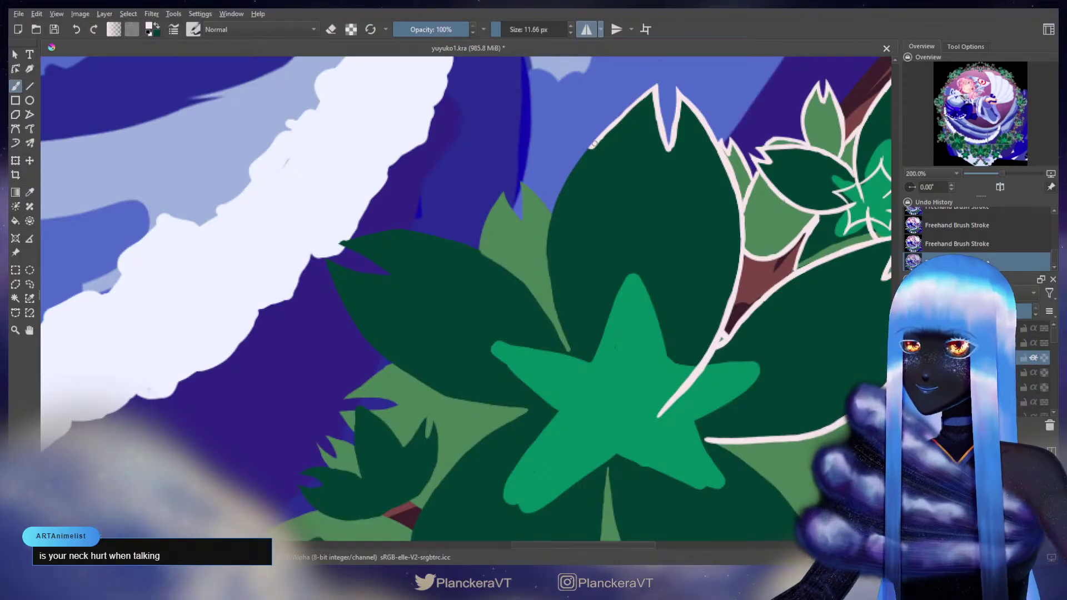
Step: Outline the left edge of the large blossom's upper petal down into the star centre, enlarging the brush to 13.97 px for the lower part
left_click_drag(594, 143, 581, 158)
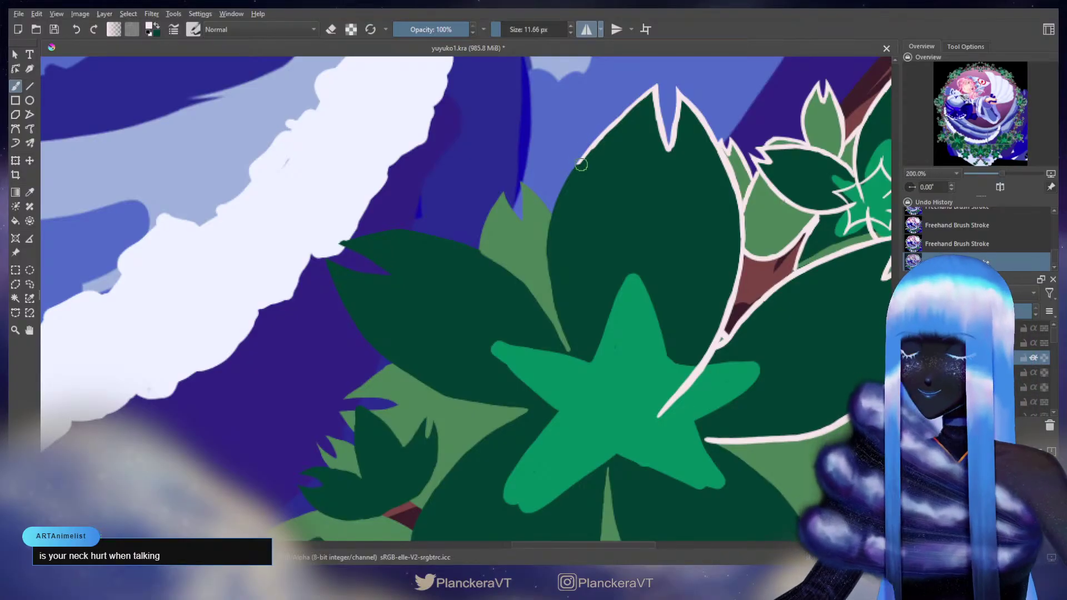
mouse_move(574, 181)
left_mouse_down()
mouse_move(589, 165)
mouse_move(556, 245)
mouse_move(557, 229)
mouse_move(569, 319)
left_mouse_up()
left_click_drag(565, 294, 595, 373)
left_click_drag(574, 335, 603, 389)
key("ctrl+z")
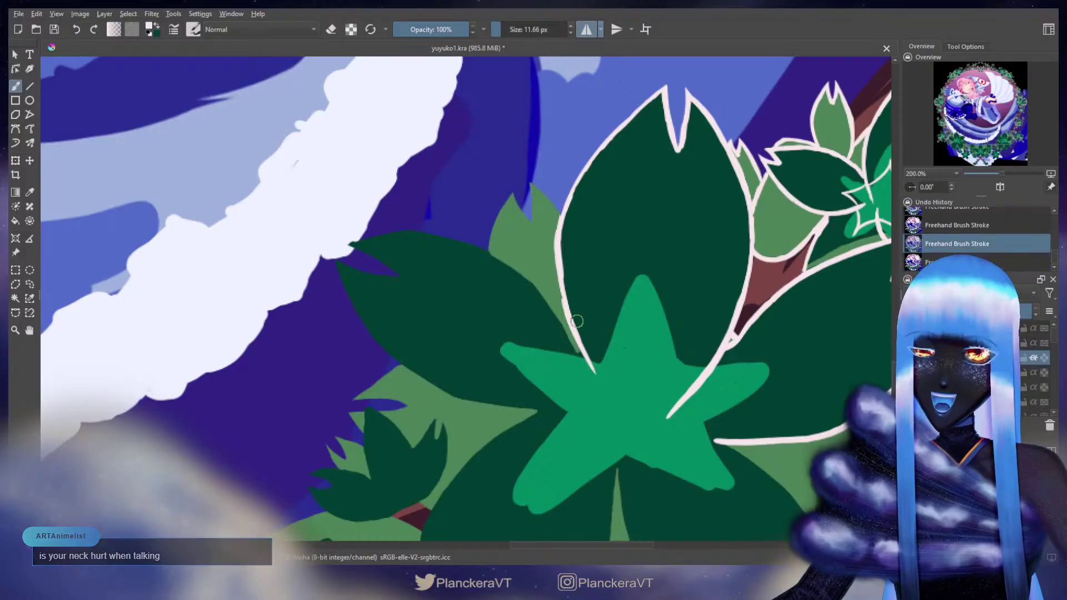
key("bracketright")
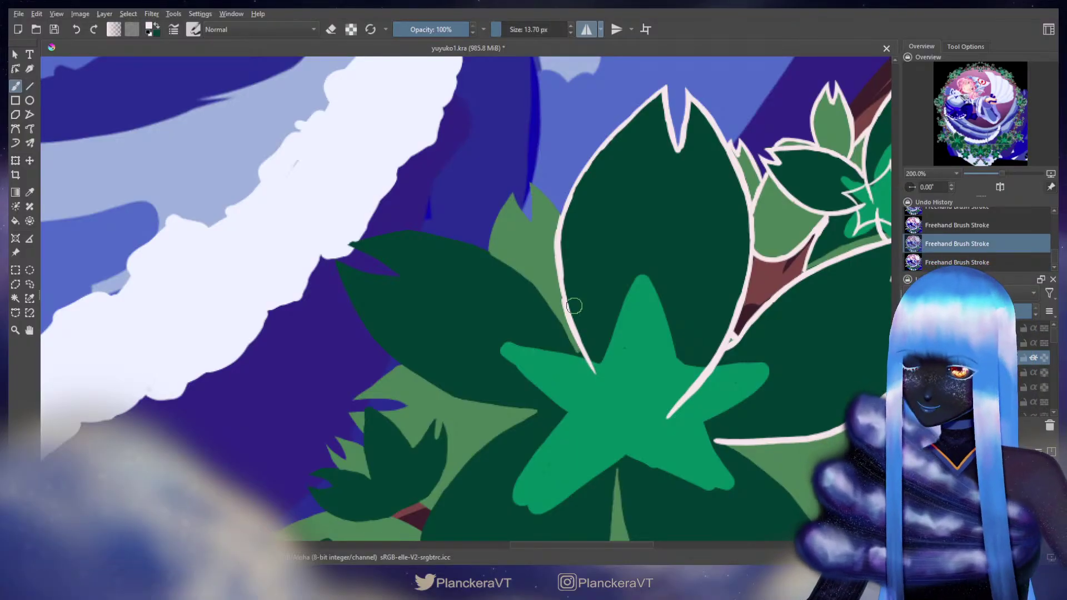
mouse_move(584, 322)
left_mouse_down()
mouse_move(569, 281)
mouse_move(560, 289)
mouse_move(600, 362)
left_mouse_up()
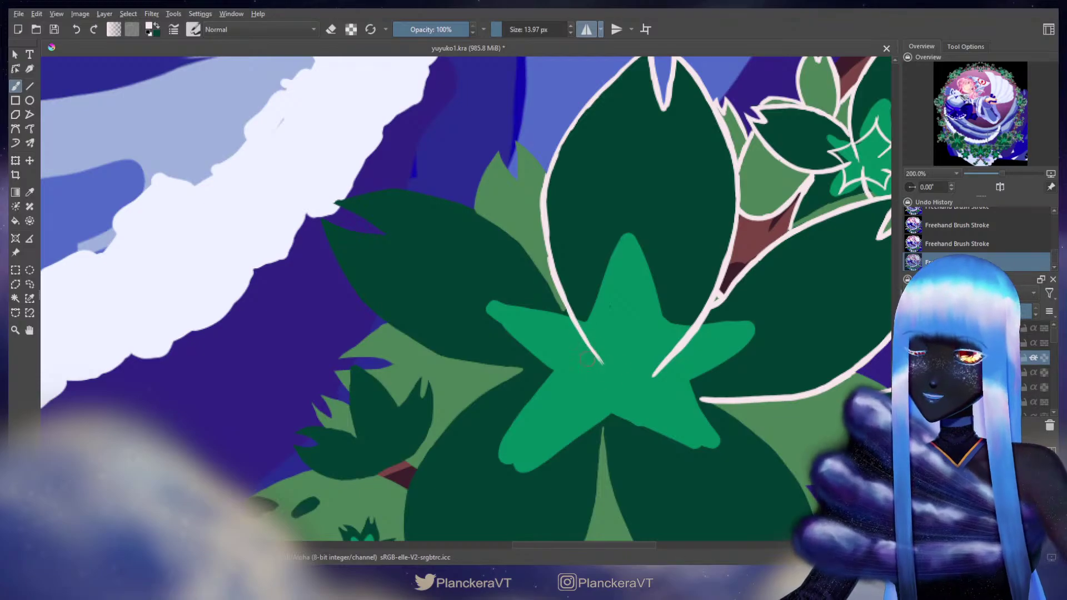
Step: Smooth and even out the upper petal's left outline with eraser and brush, extending its lower end further into the star centre
key("e")
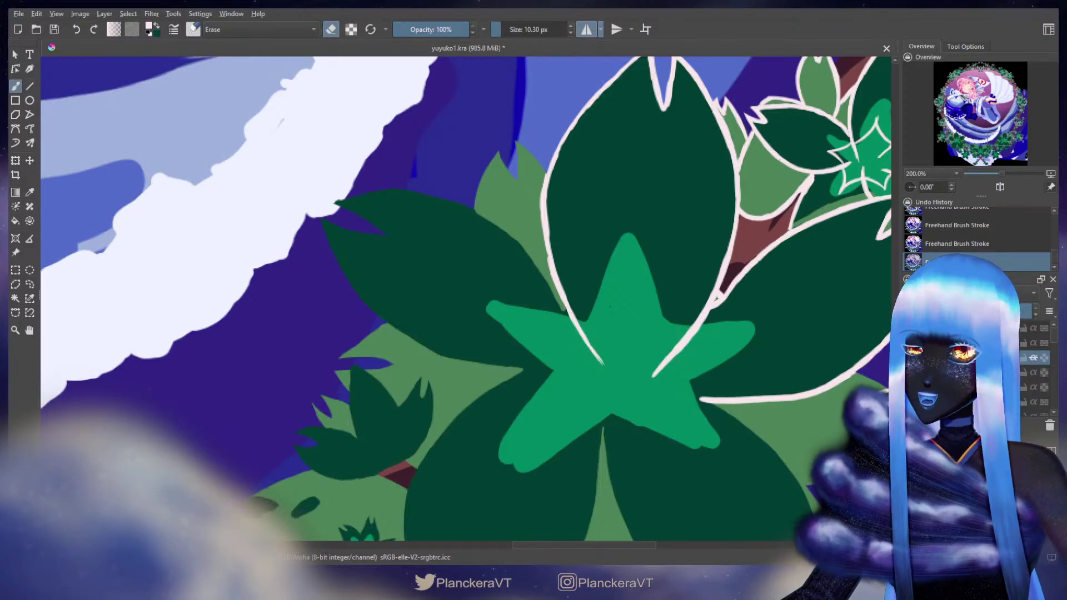
left_click_drag(547, 262, 566, 315)
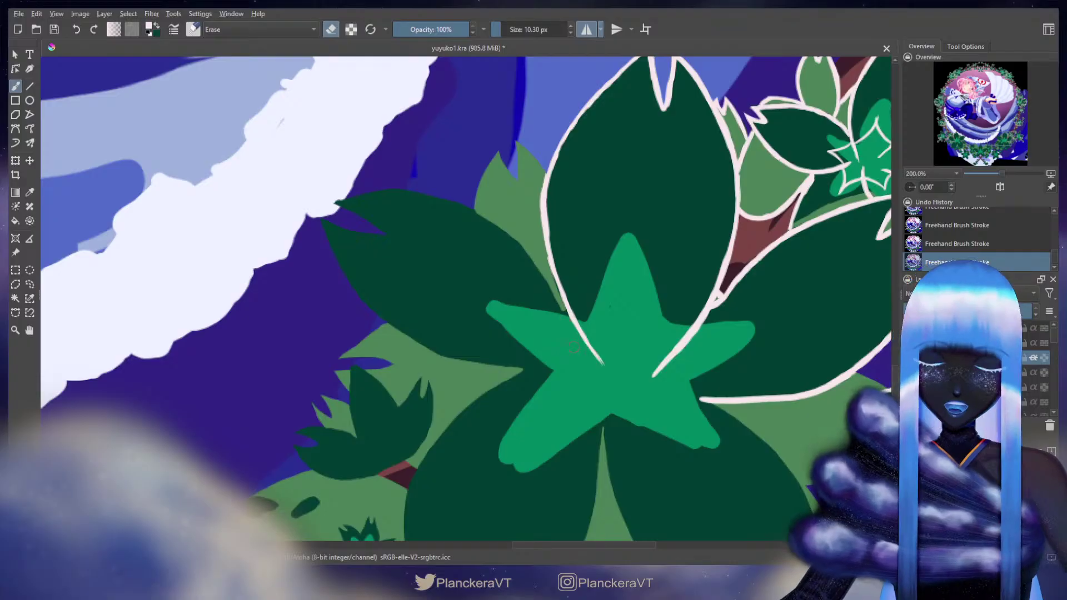
key("e")
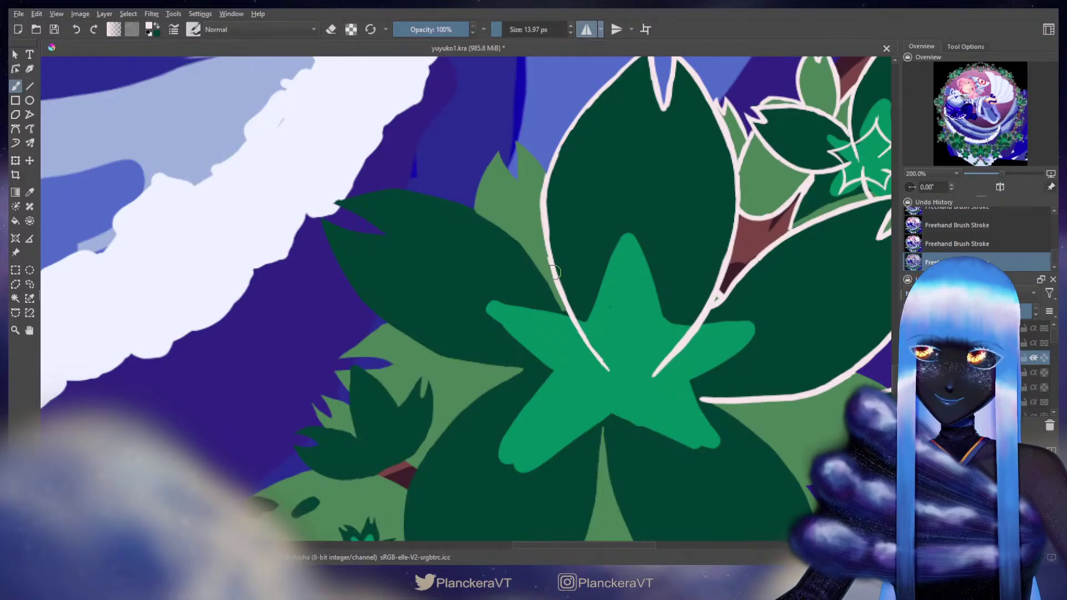
key("e")
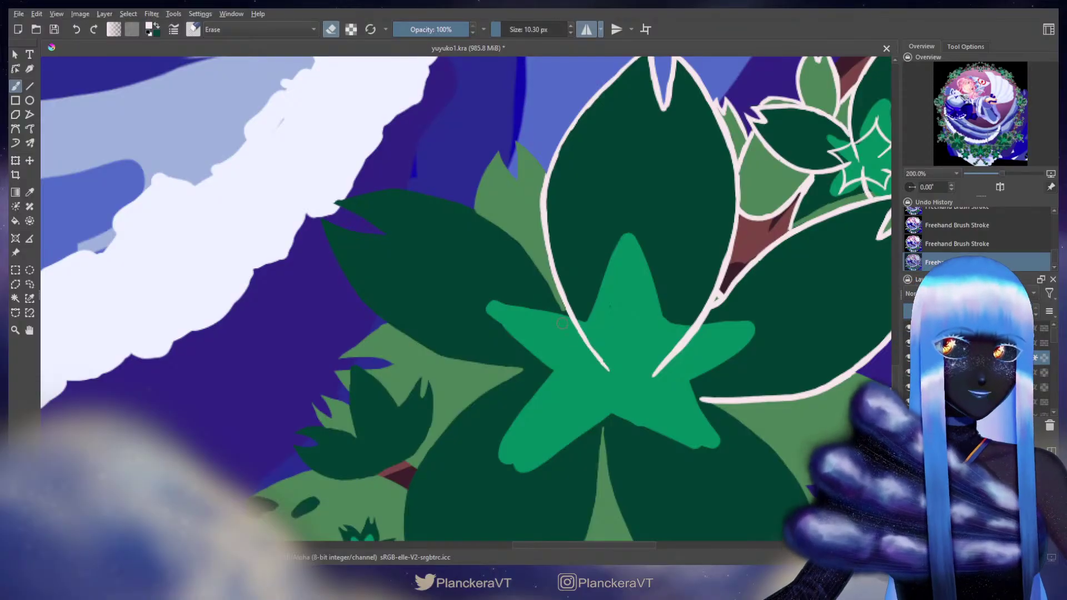
key("e")
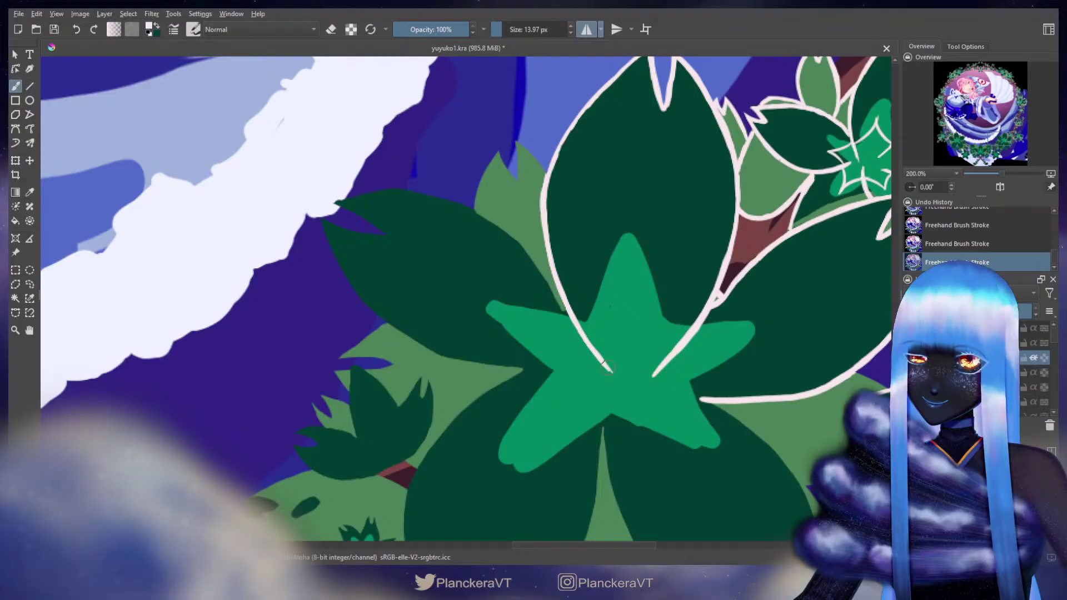
scroll(564, 123, "up", 1)
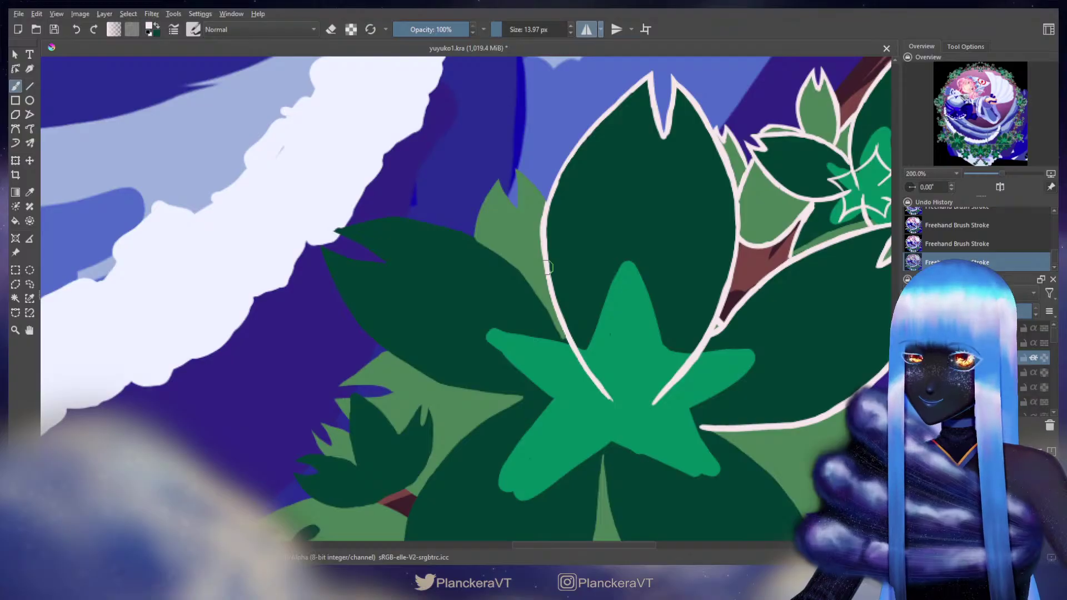
key("e")
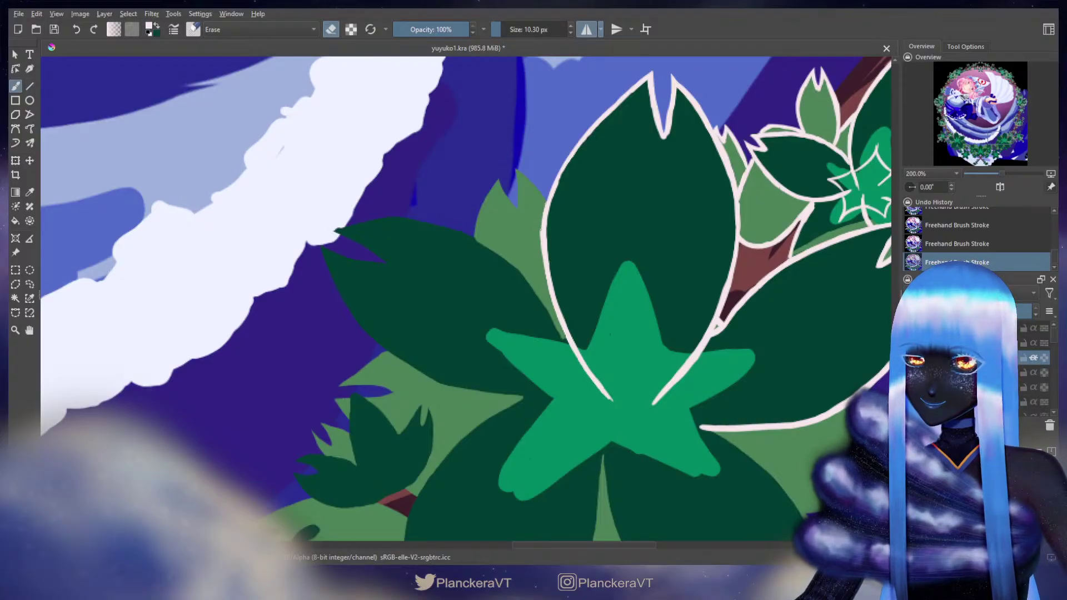
left_click_drag(609, 399, 578, 330)
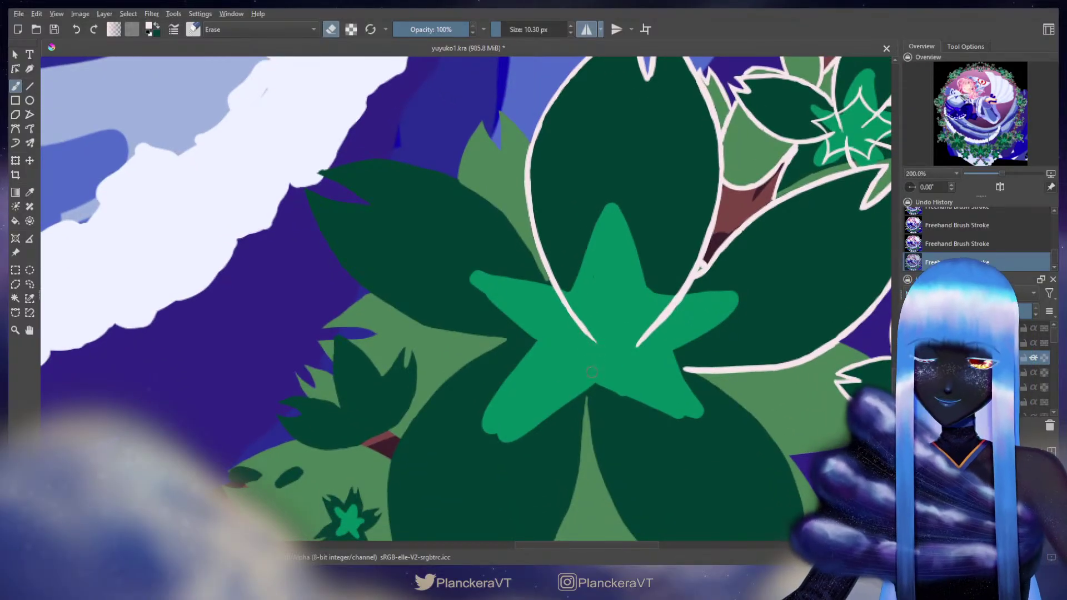
key("e")
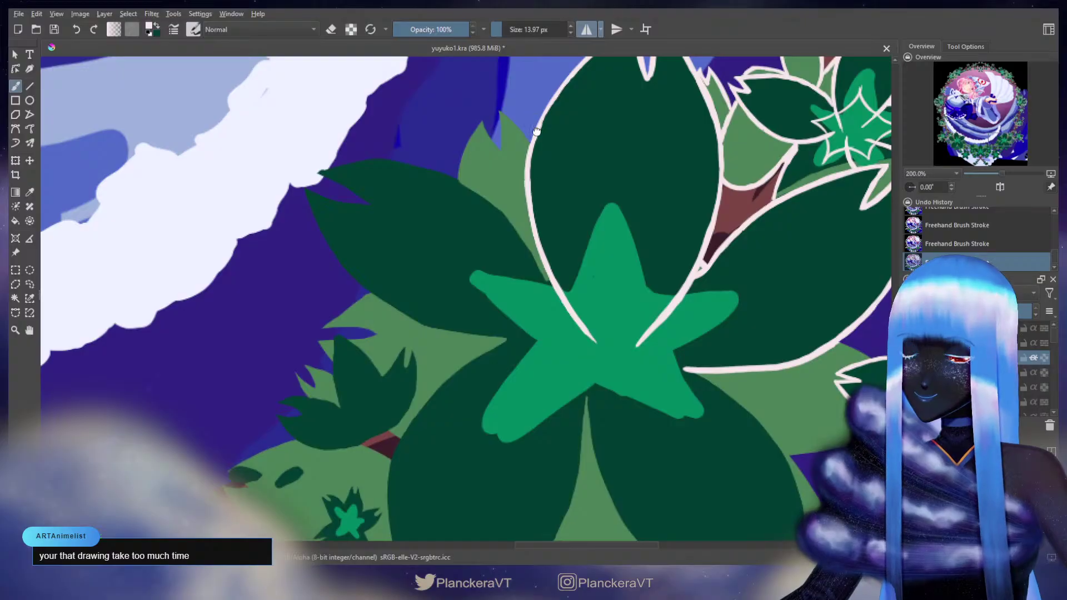
scroll(536, 132, "up", 2)
left_click_drag(601, 97, 555, 148)
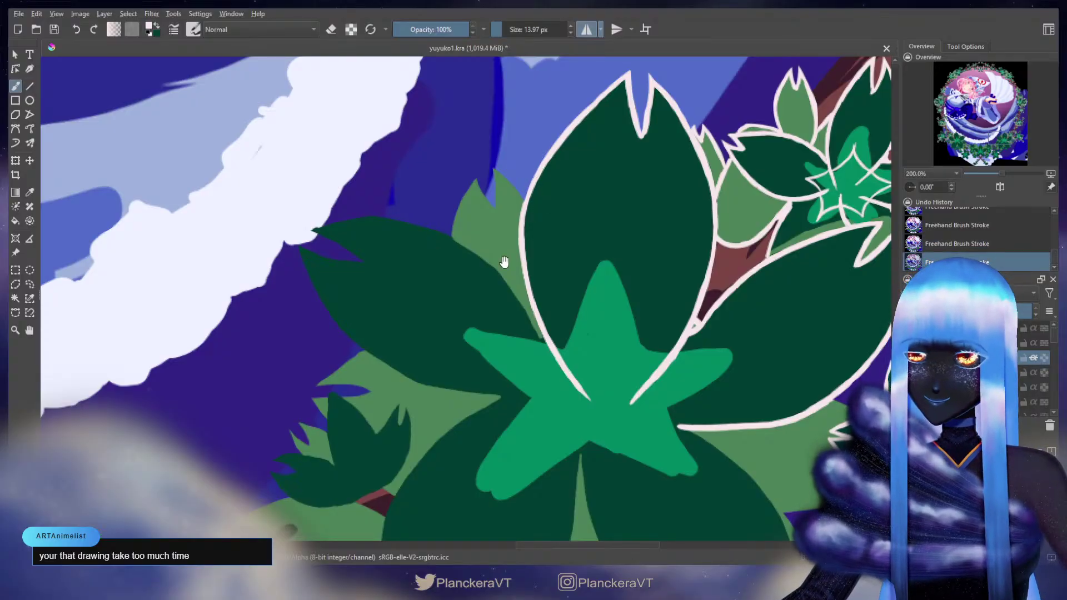
Step: Outline the light-green leaf between the large blossom's upper and left petals, including its notched tip and left side
left_click_drag(504, 262, 534, 274)
left_click_drag(524, 180, 526, 221)
key("ctrl+z")
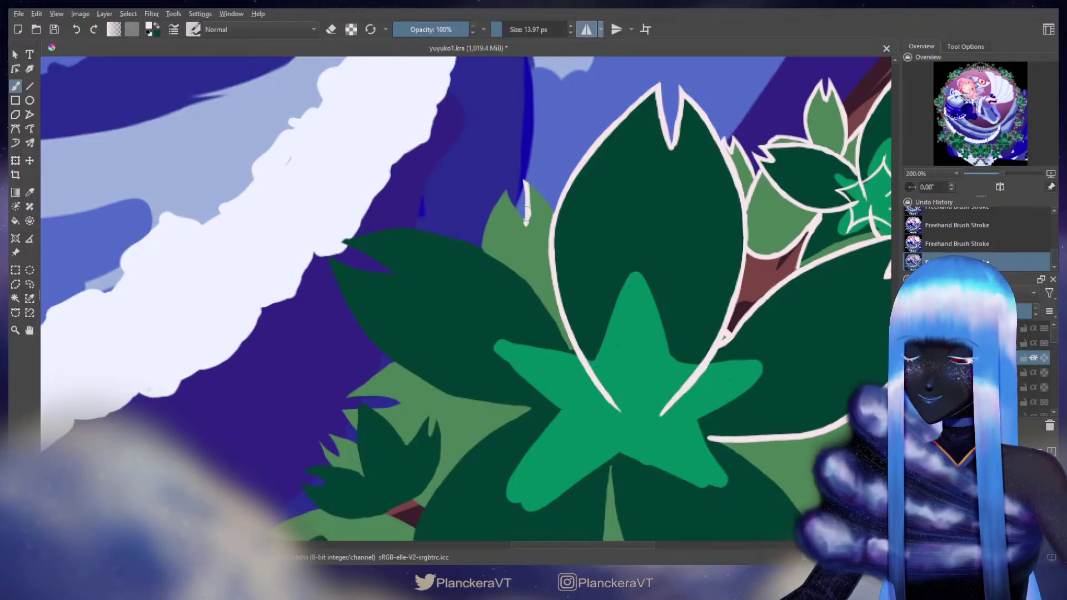
mouse_move(525, 179)
left_mouse_down()
mouse_move(552, 211)
mouse_move(525, 223)
left_mouse_up()
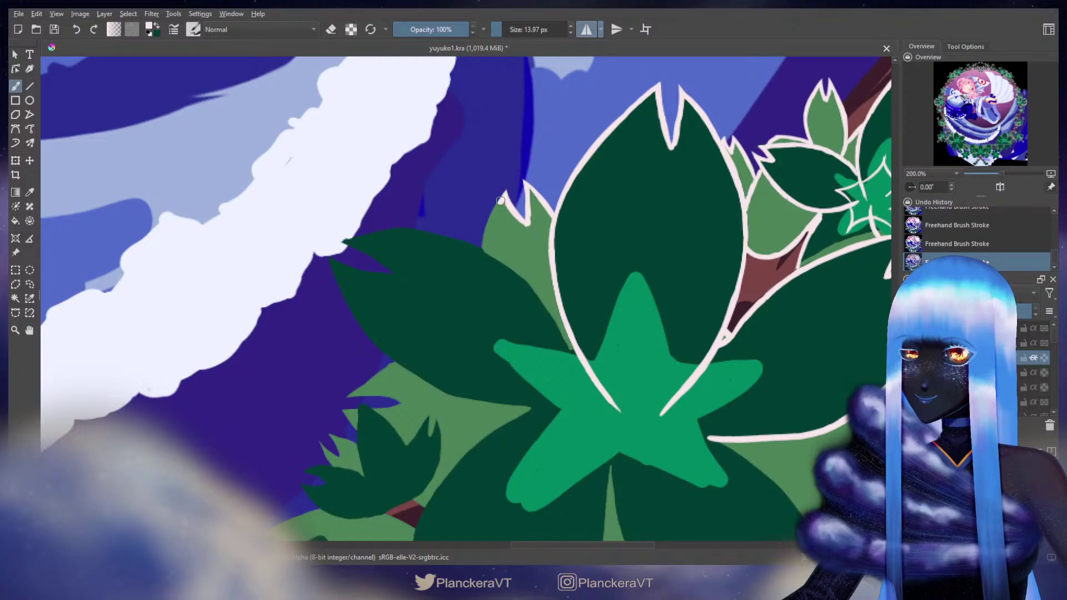
left_click_drag(504, 194, 484, 247)
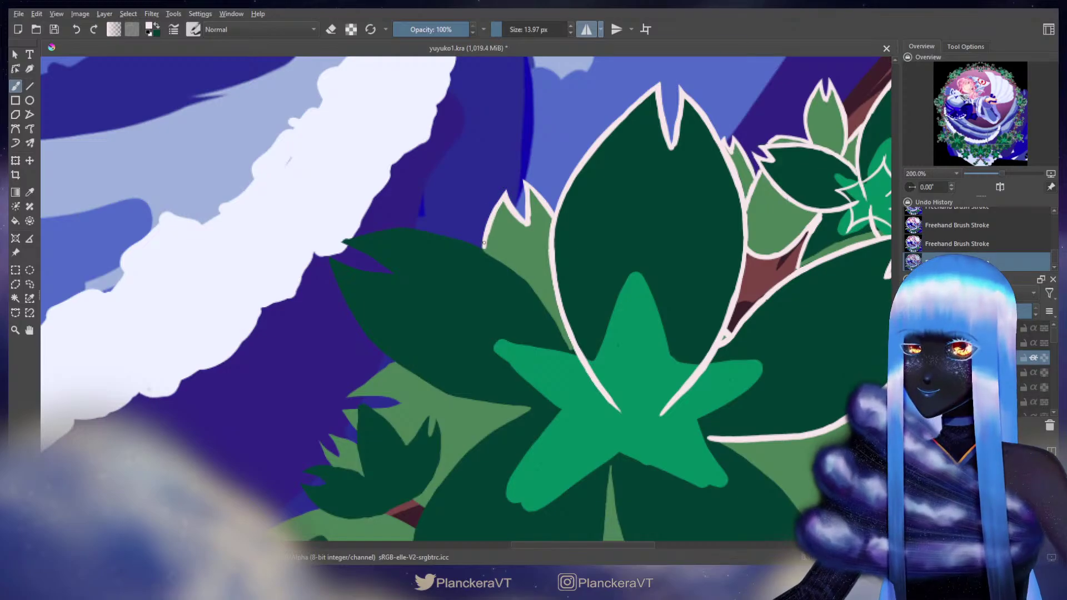
Step: Outline the upper edge of the large blossom's left petal from its tip down to the star centre
mouse_move(359, 238)
left_mouse_down()
mouse_move(423, 228)
mouse_move(397, 228)
mouse_move(464, 244)
mouse_move(450, 227)
mouse_move(505, 267)
left_mouse_up()
mouse_move(451, 234)
left_mouse_down()
mouse_move(509, 266)
mouse_move(503, 260)
mouse_move(527, 290)
mouse_move(513, 268)
mouse_move(563, 342)
left_mouse_up()
key("ctrl+z")
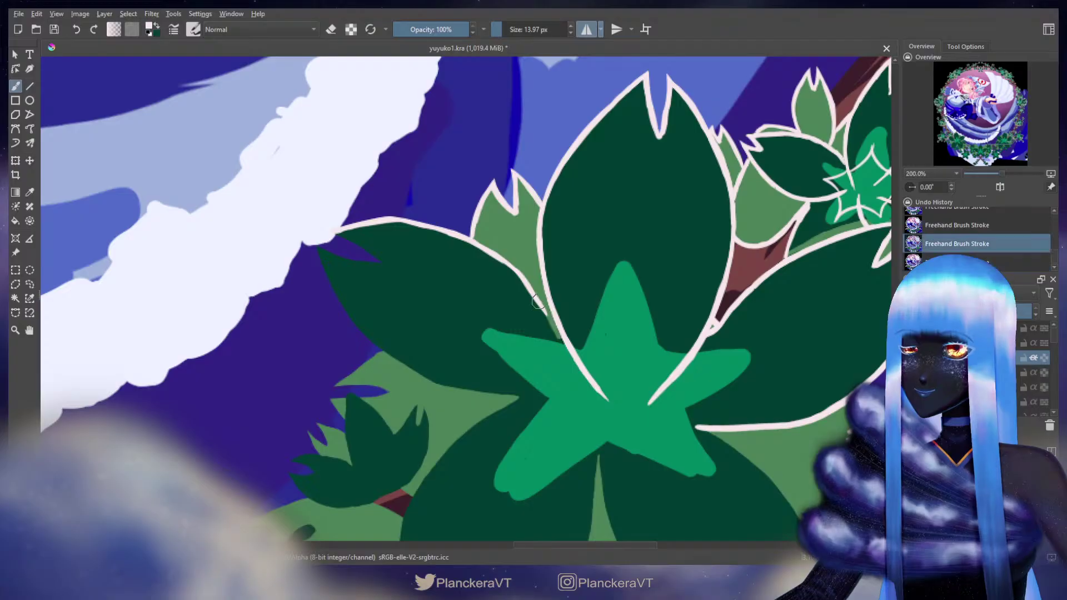
left_click_drag(534, 295, 565, 343)
key("ctrl+z")
left_click_drag(532, 294, 546, 326)
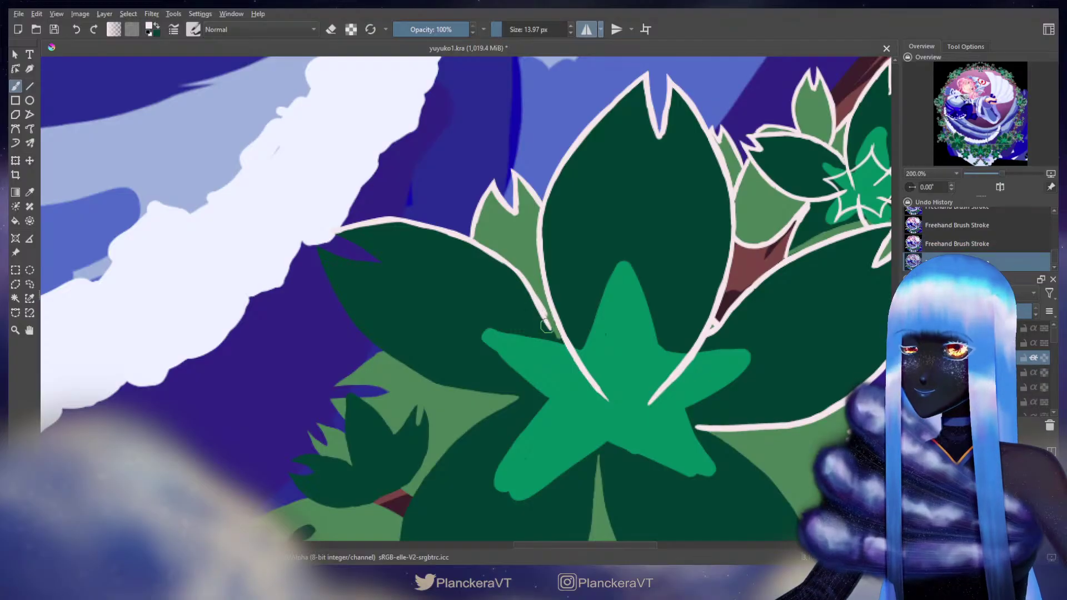
key("ctrl+z")
key("ctrl+shift+z")
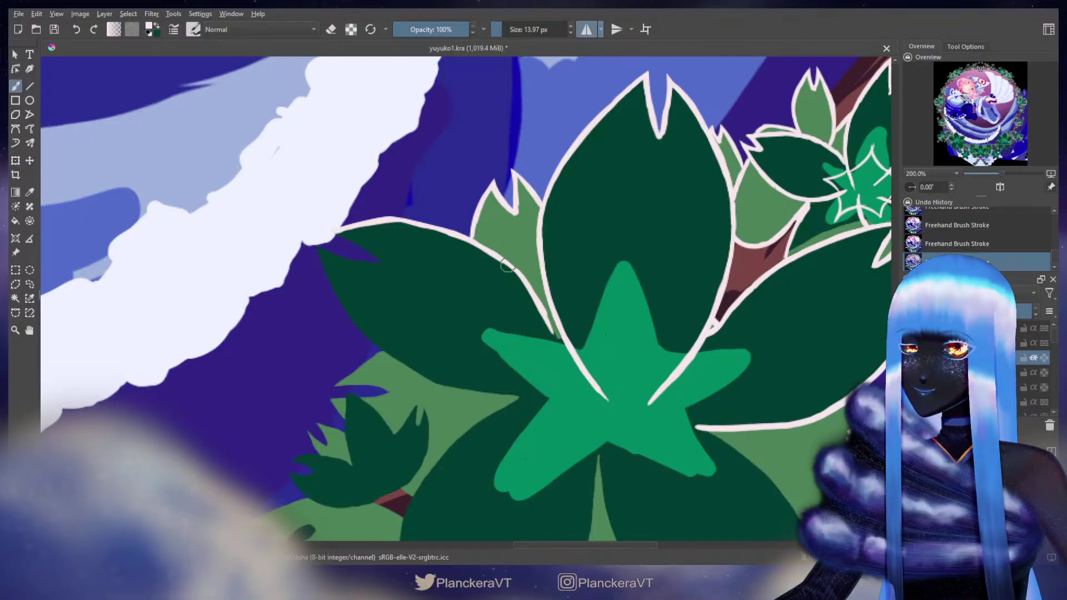
left_click_drag(509, 268, 599, 389)
Step: Clean up the line along the left petal's upper edge with the eraser
key("e")
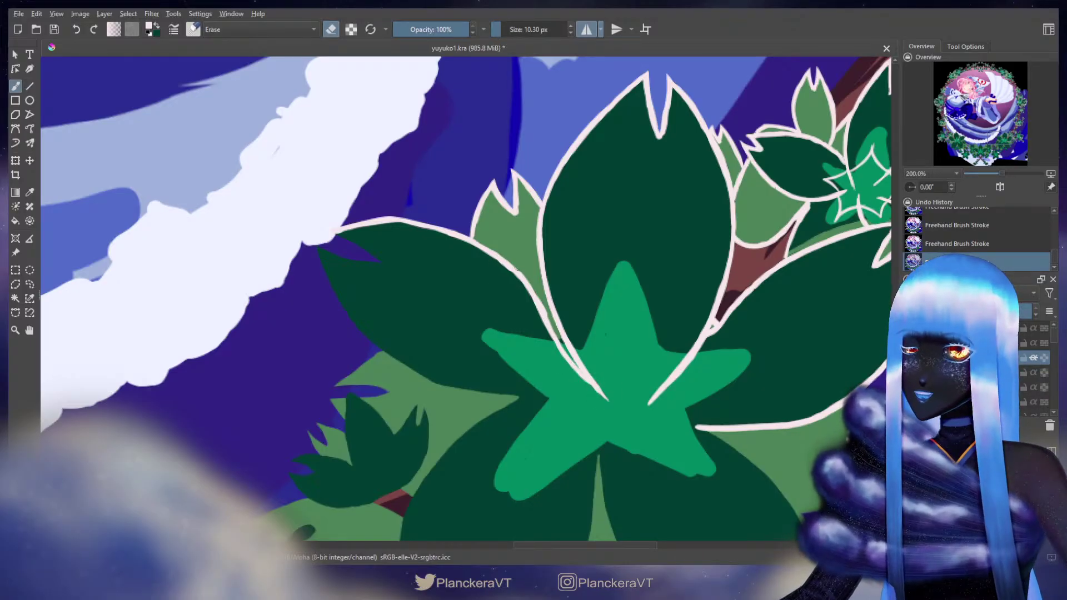
left_click_drag(533, 288, 545, 316)
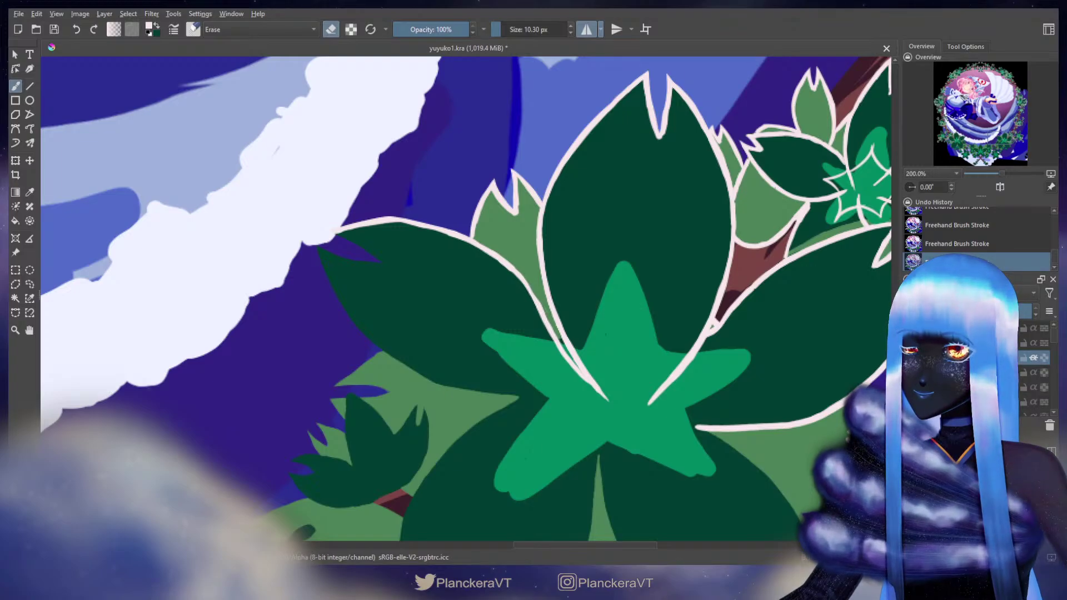
key("e")
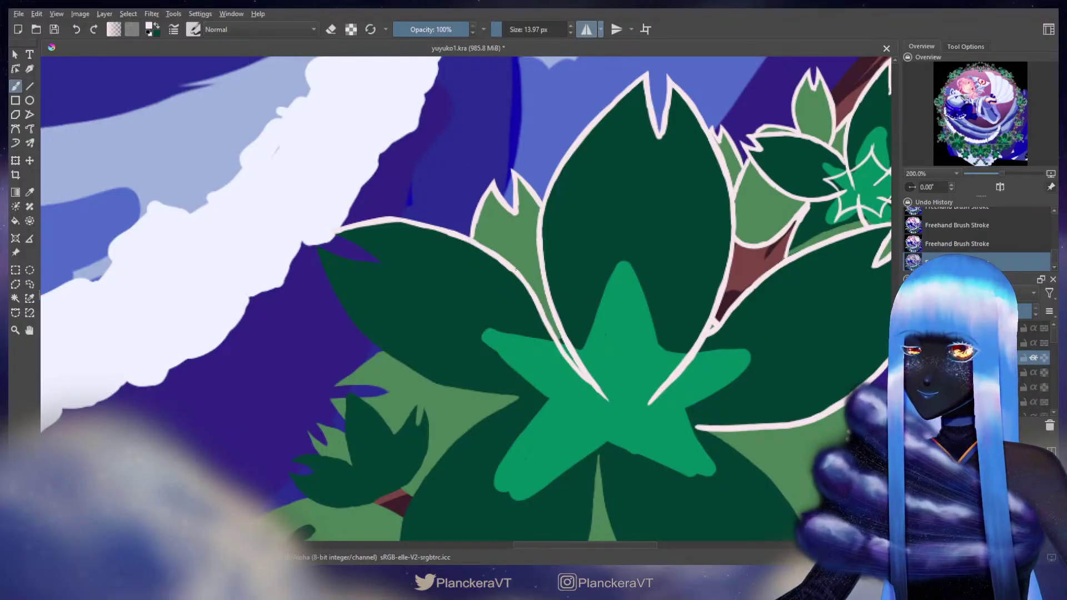
key("e")
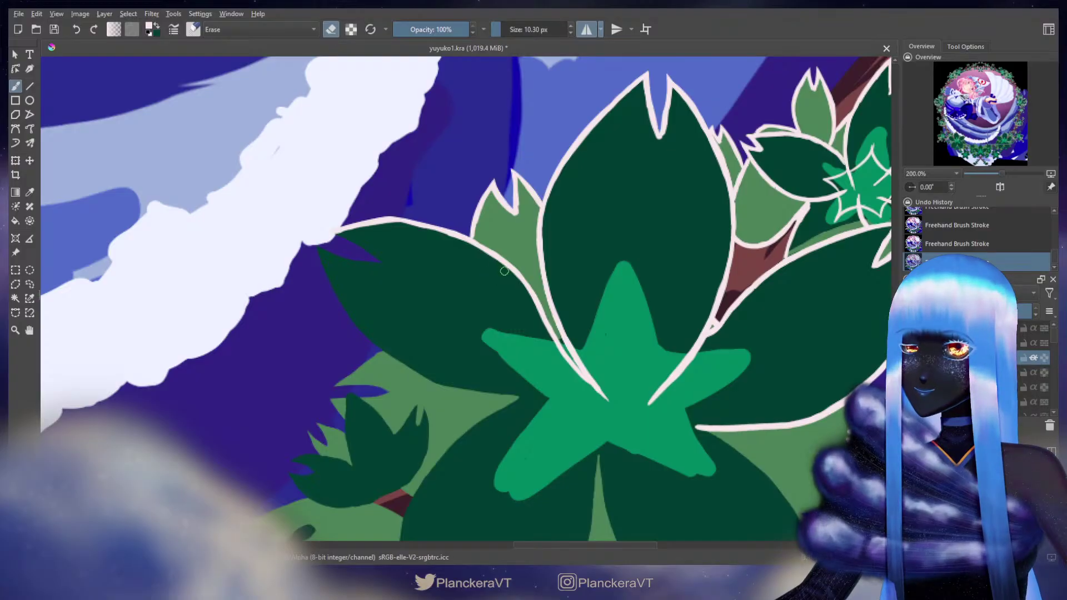
key("e")
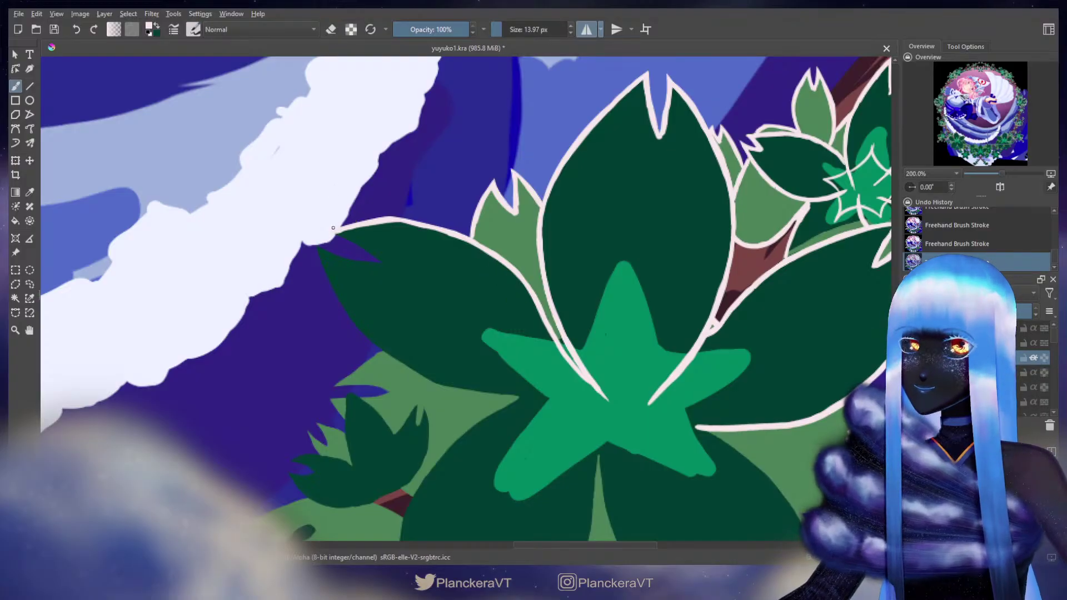
Step: Outline the upper side of the notch in the large blossom's left petal tip
left_click_drag(336, 231, 379, 260)
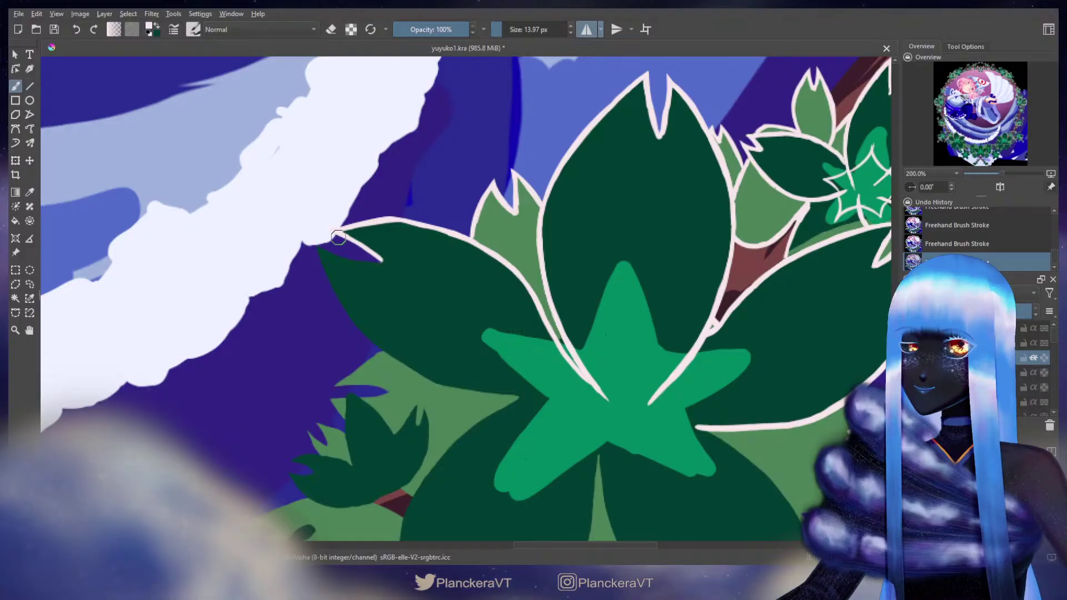
Step: Outline the large flower's upper-left petal in pale pink along its notched tip and lower edge, and tidy the line with the eraser
left_click_drag(336, 231, 386, 261)
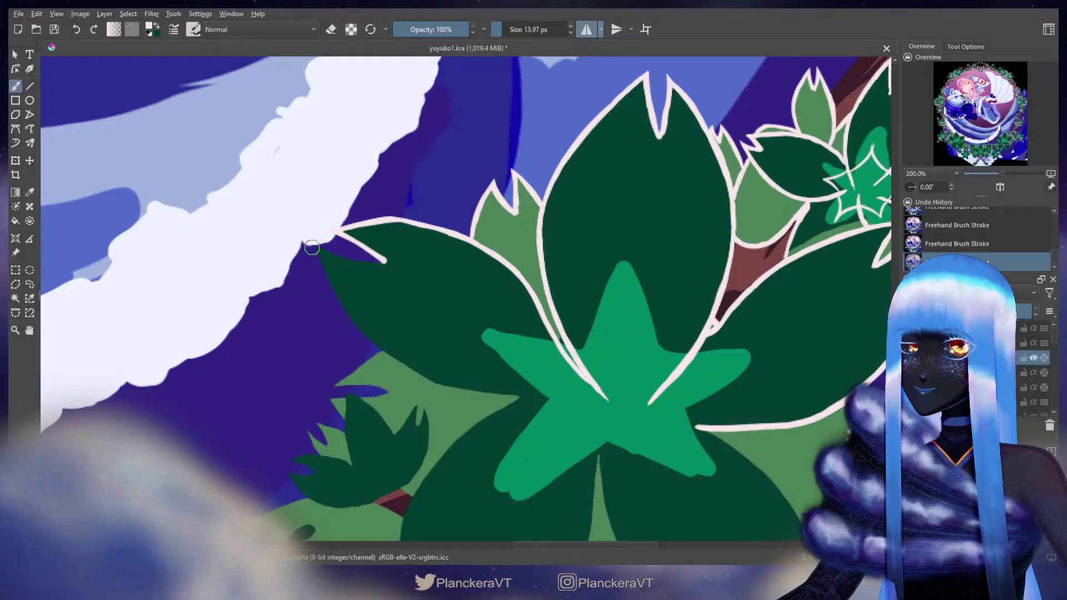
left_click_drag(318, 248, 389, 262)
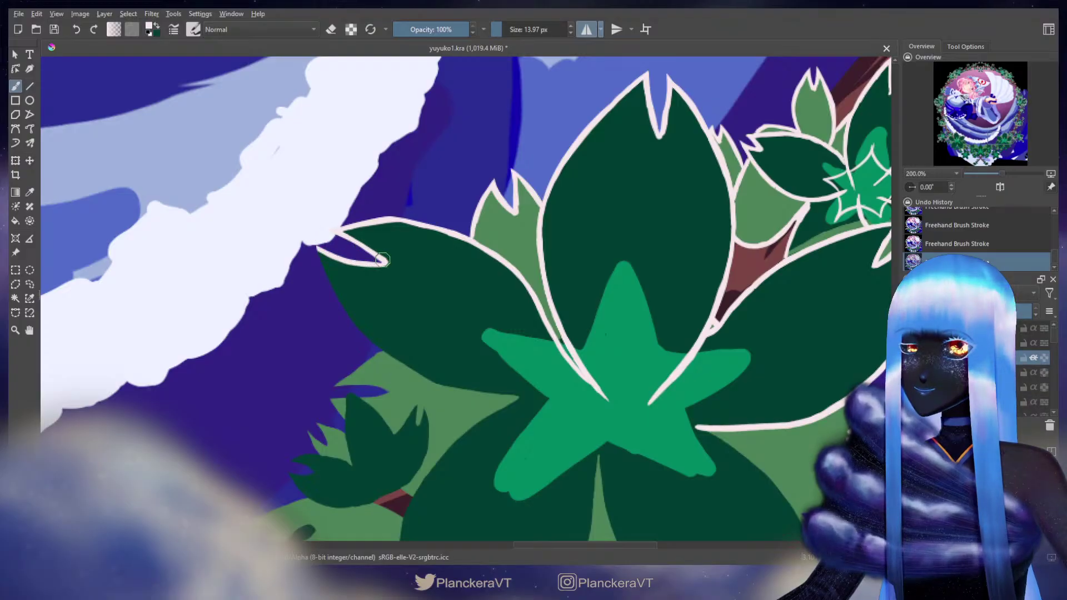
mouse_move(318, 250)
left_mouse_down()
mouse_move(354, 323)
mouse_move(410, 367)
left_mouse_up()
key("ctrl+z")
key("ctrl+z")
mouse_move(355, 317)
left_mouse_down()
mouse_move(433, 381)
mouse_move(482, 393)
left_mouse_up()
mouse_move(413, 342)
left_mouse_down()
mouse_move(329, 275)
mouse_move(301, 282)
mouse_move(377, 322)
mouse_move(505, 339)
left_mouse_up()
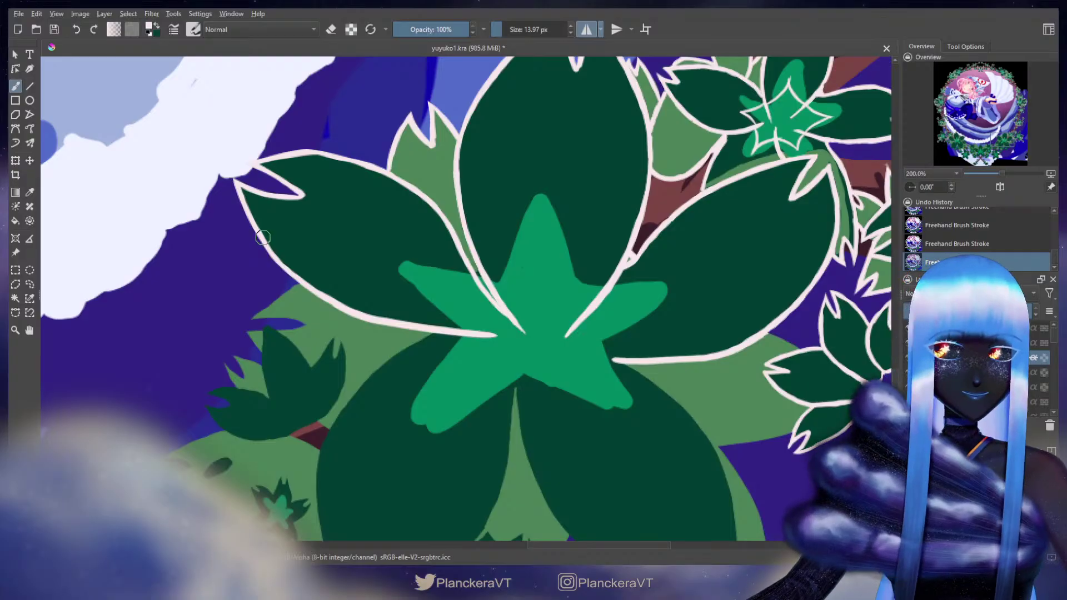
left_click_drag(258, 233, 299, 246)
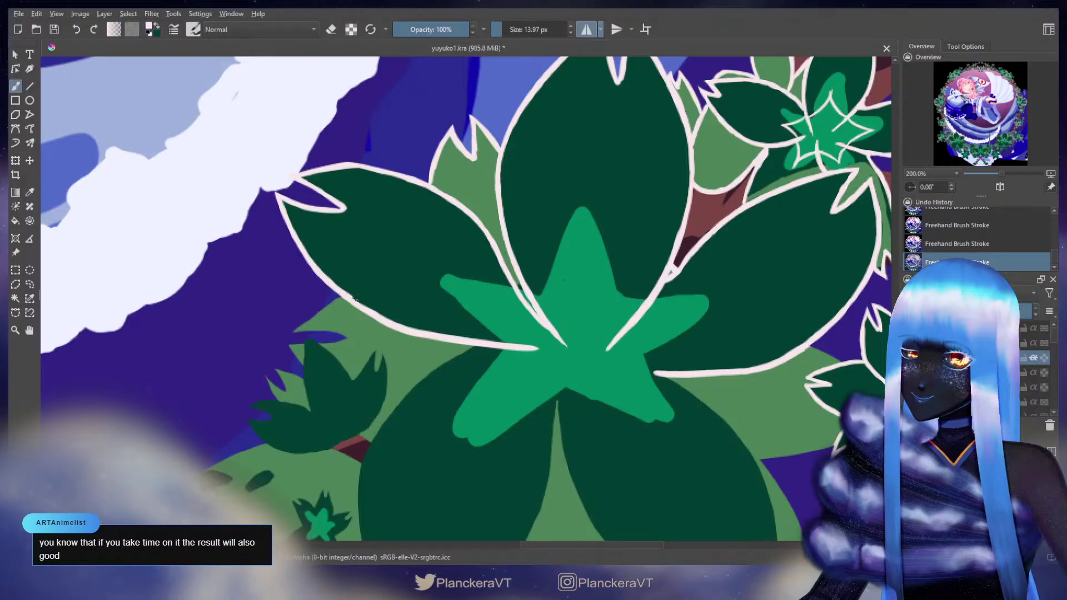
key("e")
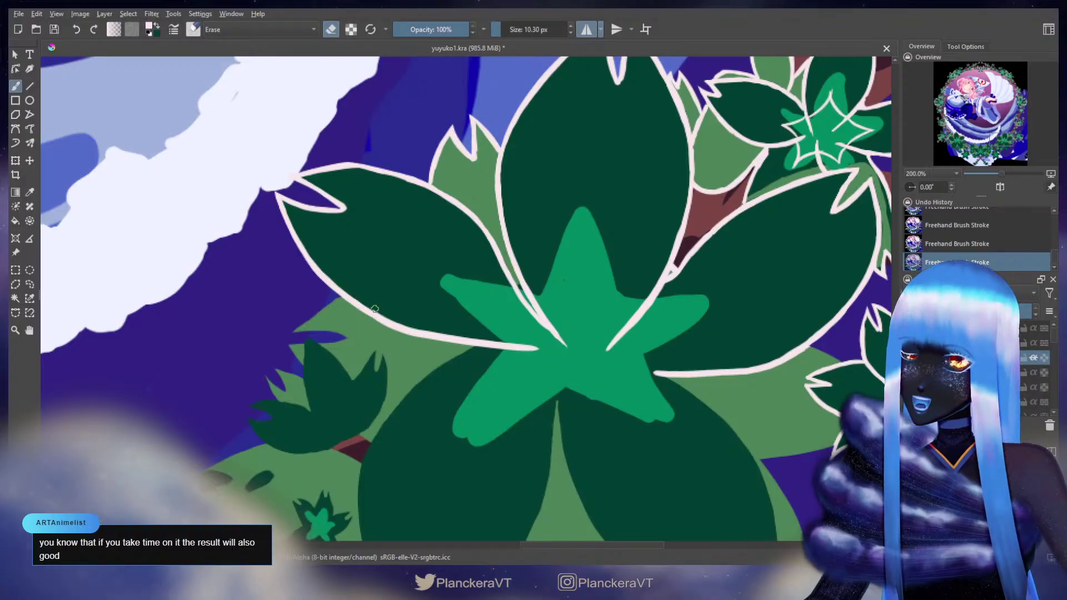
key("e")
Step: Outline the large flower's lower-right petal along its outer edge and around both sides of the notch at its tip
mouse_move(625, 361)
left_mouse_down()
mouse_move(567, 176)
mouse_move(479, 180)
left_mouse_up()
mouse_move(563, 223)
left_mouse_down()
mouse_move(526, 220)
mouse_move(486, 246)
left_mouse_up()
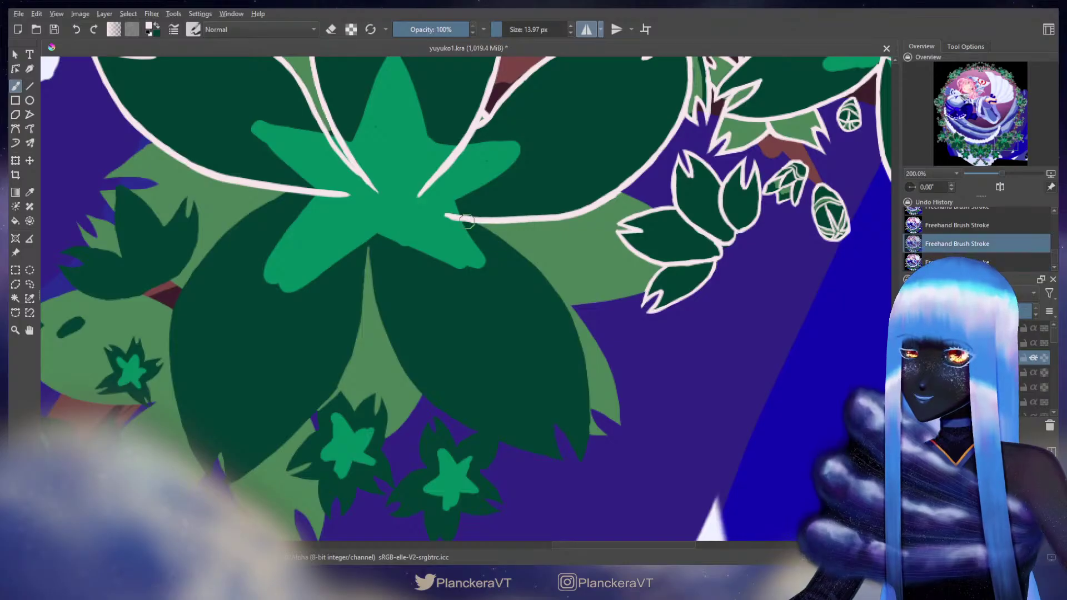
mouse_move(476, 225)
left_mouse_down()
mouse_move(547, 284)
mouse_move(579, 340)
mouse_move(589, 395)
mouse_move(580, 461)
left_mouse_up()
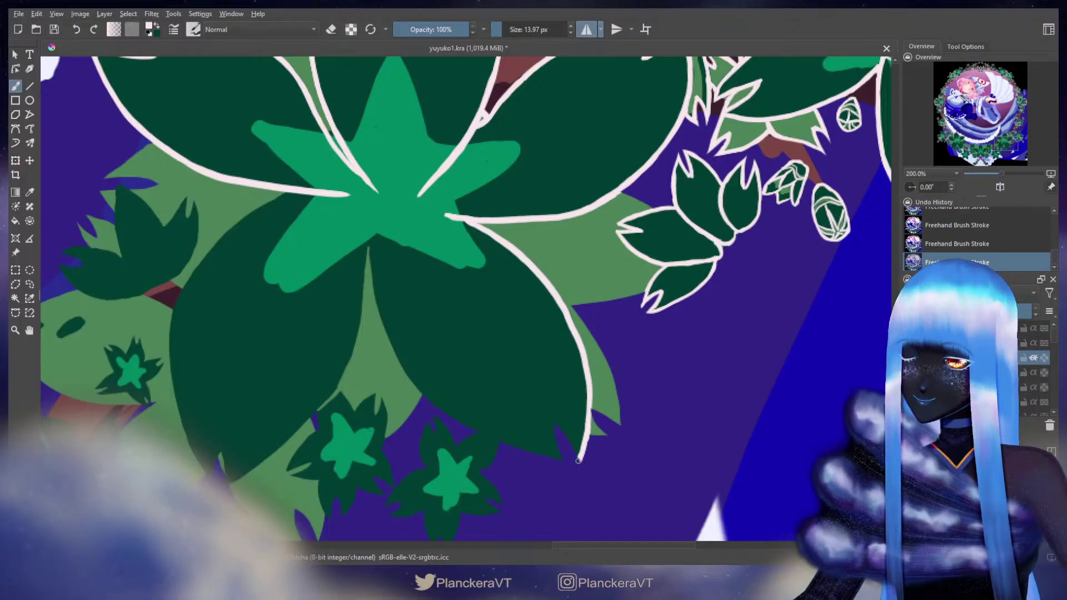
left_click_drag(548, 413, 575, 447)
key("ctrl+z")
left_click_drag(549, 412, 578, 457)
key("ctrl+z")
left_click_drag(550, 414, 579, 459)
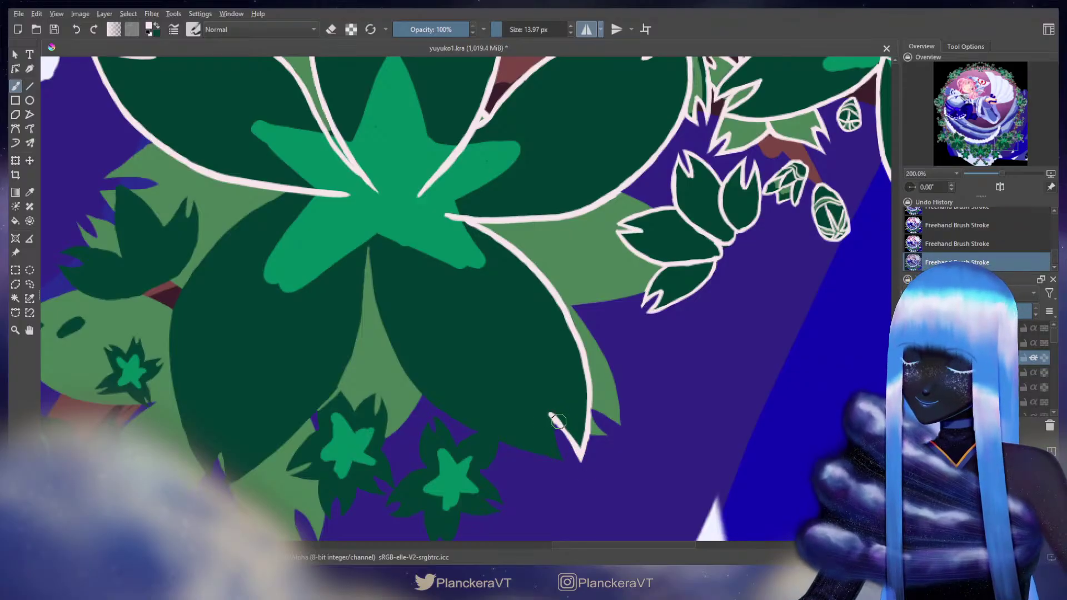
key("ctrl+z")
mouse_move(548, 415)
left_mouse_down()
mouse_move(574, 445)
mouse_move(551, 419)
mouse_move(558, 460)
left_mouse_up()
key("ctrl+z")
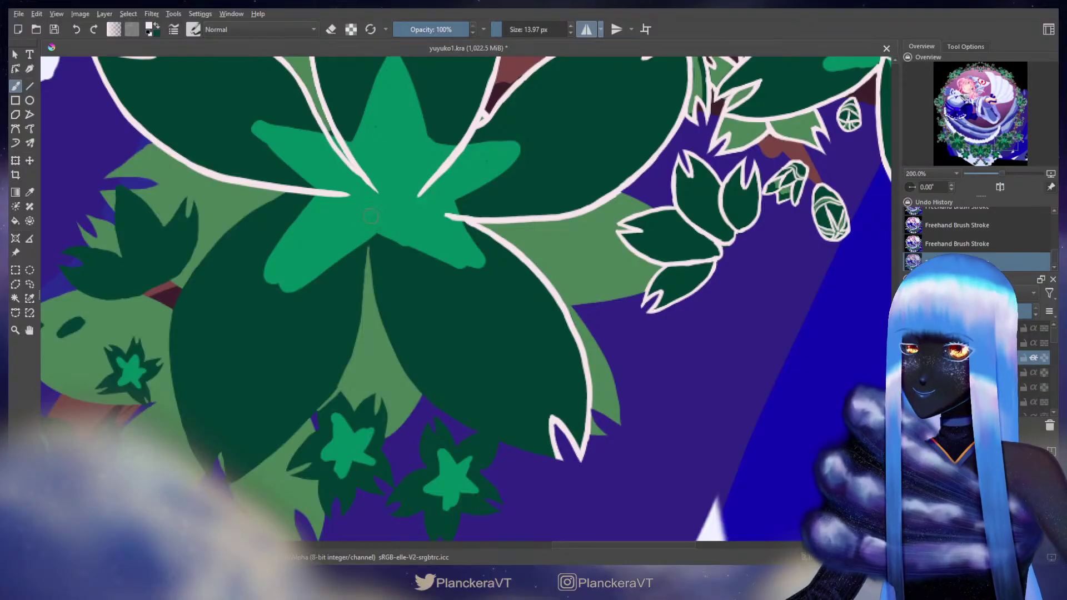
Step: Outline the lower-right petal's inner edge from the flower's centre down to the notched tip, and clean the line with the eraser
left_click_drag(369, 212, 376, 272)
key("ctrl+z")
key("ctrl+z")
key("ctrl+z")
mouse_move(372, 208)
left_mouse_down()
mouse_move(383, 316)
mouse_move(411, 379)
mouse_move(459, 420)
mouse_move(560, 457)
left_mouse_up()
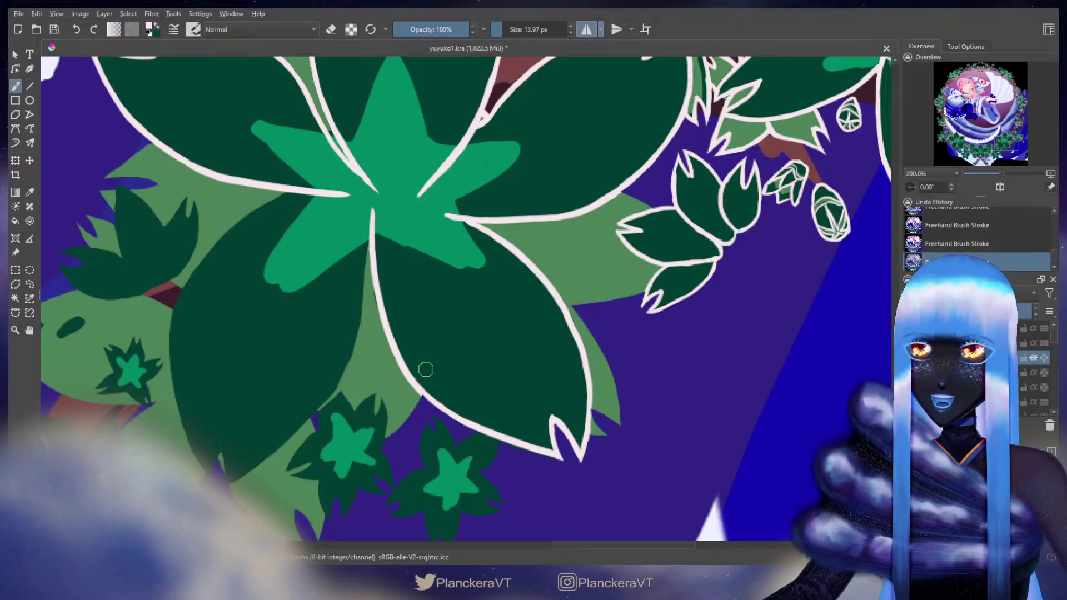
key("e")
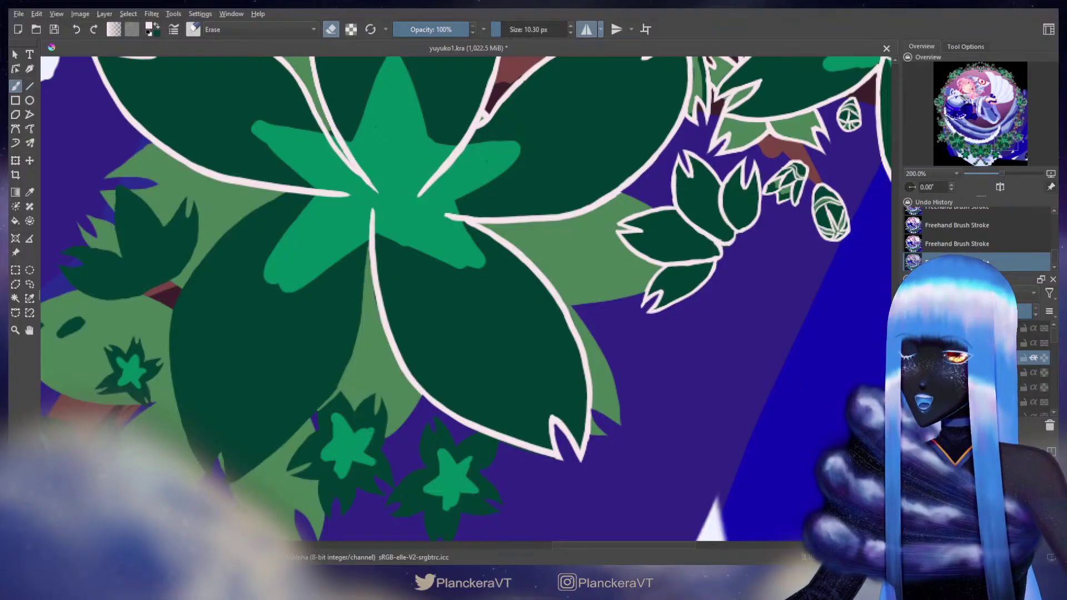
key("e")
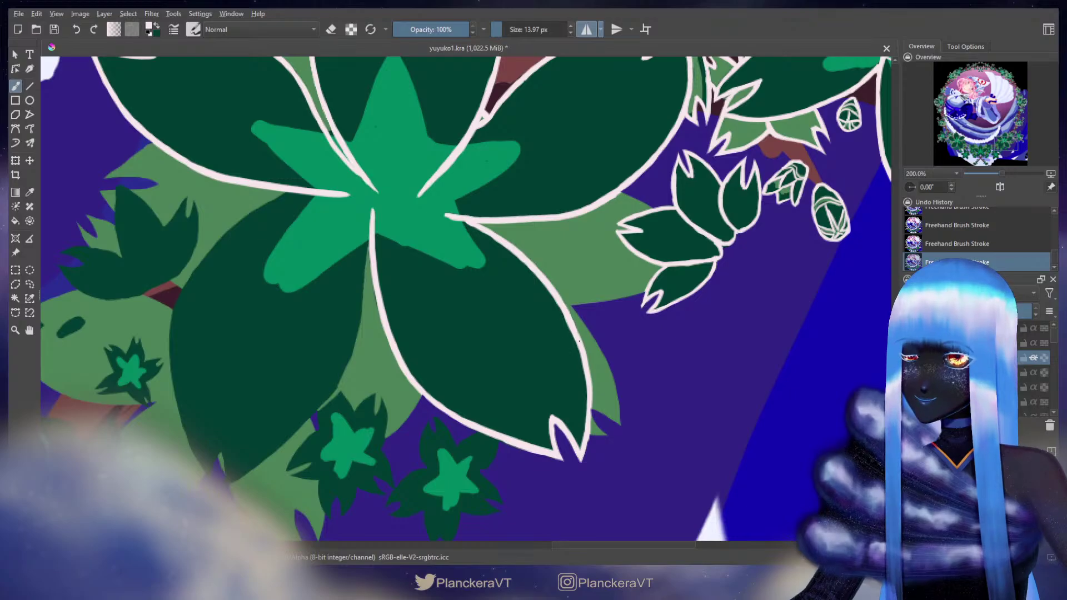
Step: Outline the lower-left petal's outer edge from the upper-left petal's line down to the tip, and tidy its end with the eraser
left_click_drag(492, 268, 574, 272)
mouse_move(439, 251)
left_mouse_down()
mouse_move(528, 275)
mouse_move(567, 202)
mouse_move(581, 205)
mouse_move(574, 157)
mouse_move(522, 194)
mouse_move(482, 248)
mouse_move(473, 298)
mouse_move(486, 362)
left_mouse_up()
key("ctrl+z")
key("ctrl+z")
key("ctrl+z")
mouse_move(474, 276)
left_mouse_down()
mouse_move(478, 351)
mouse_move(510, 431)
left_mouse_up()
key("ctrl+z")
key("ctrl+z")
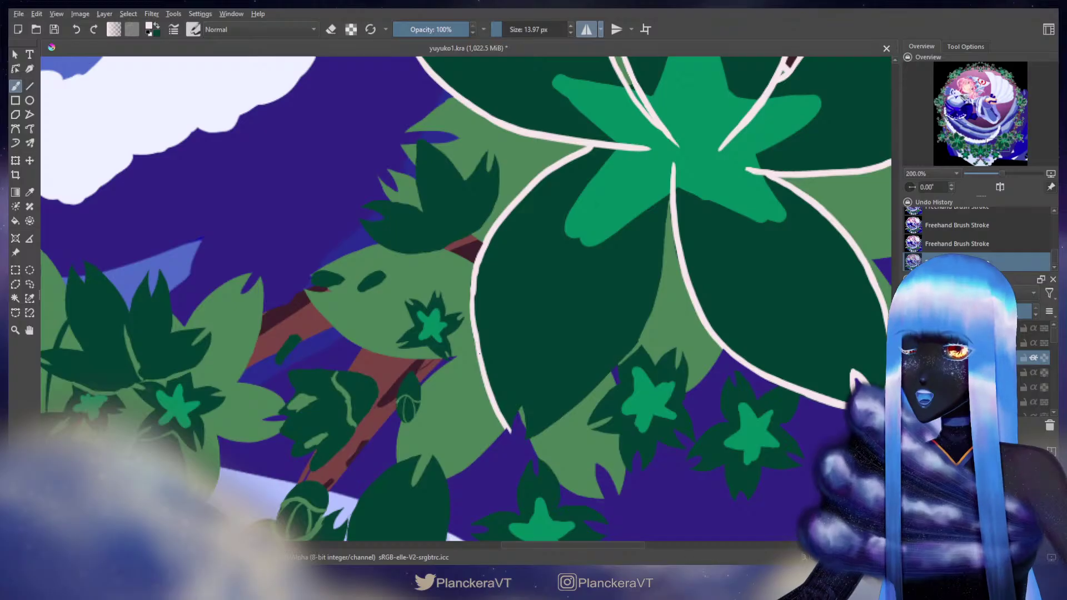
left_click_drag(479, 356, 512, 429)
key("ctrl+z")
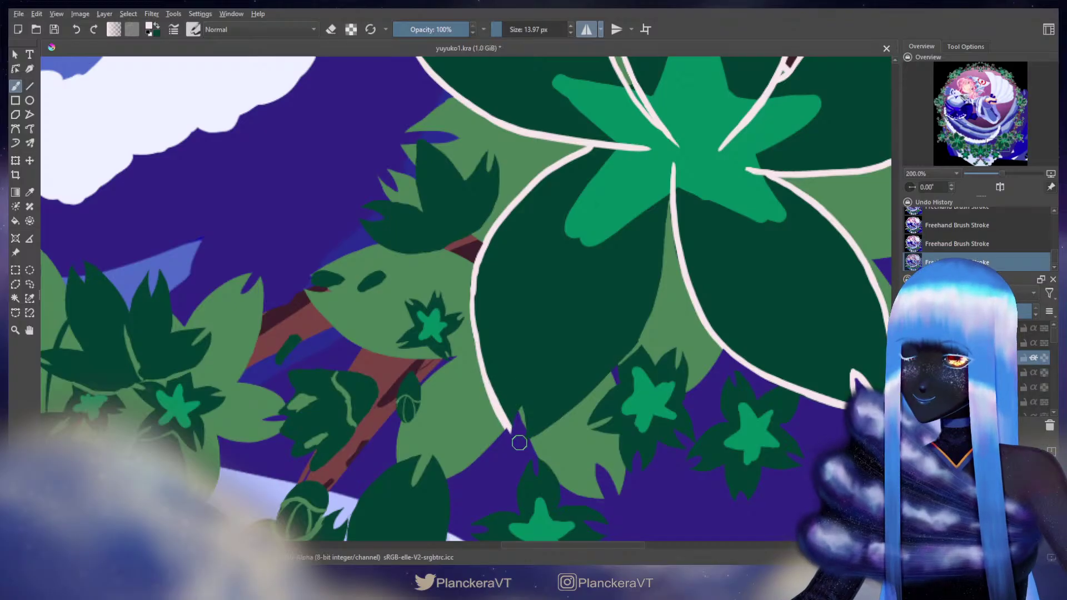
key("e")
key("bracketright")
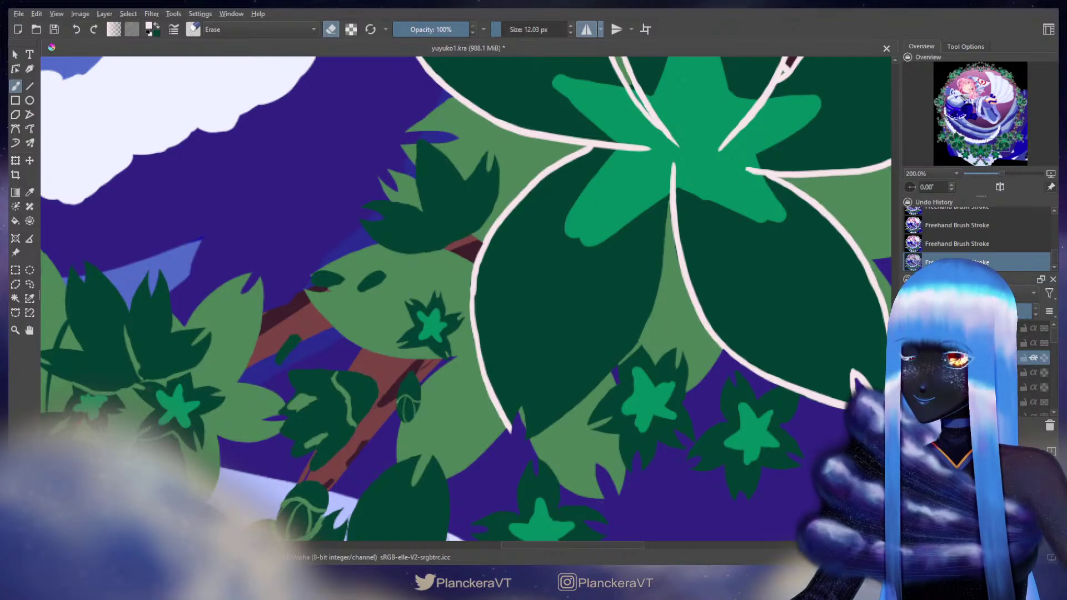
key("e")
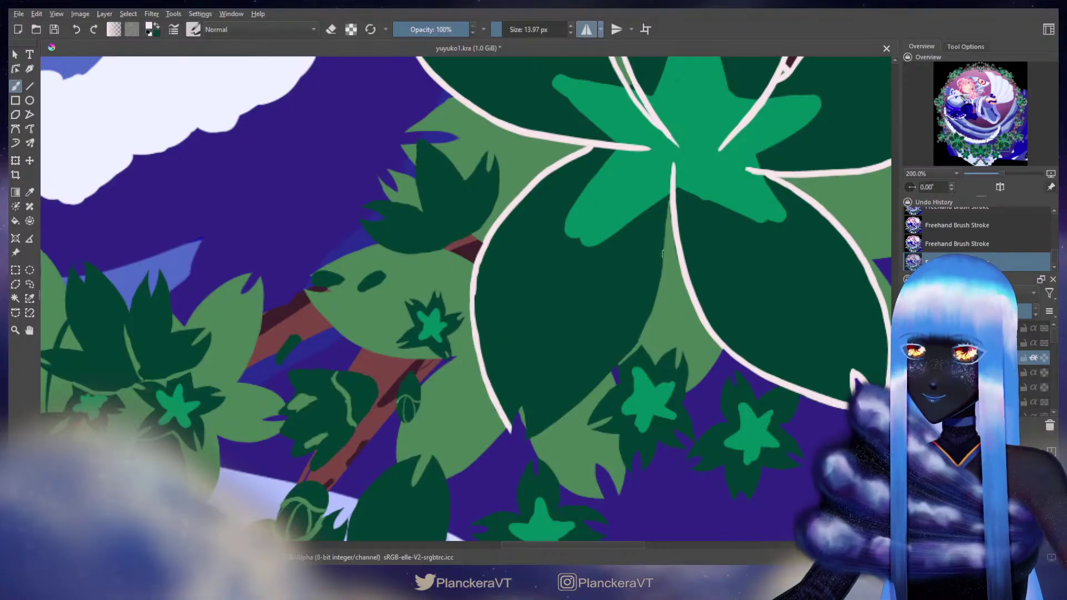
Step: Outline the lower-left petal's inner edge from the flower's centre down to its tip
left_click_drag(677, 189, 668, 151)
key("ctrl+z")
left_click_drag(660, 190, 651, 249)
key("ctrl+z")
mouse_move(670, 149)
left_mouse_down()
mouse_move(650, 286)
mouse_move(668, 161)
mouse_move(646, 291)
mouse_move(606, 343)
mouse_move(642, 288)
mouse_move(670, 153)
left_mouse_up()
key("ctrl+z")
key("ctrl+z")
key("ctrl+z")
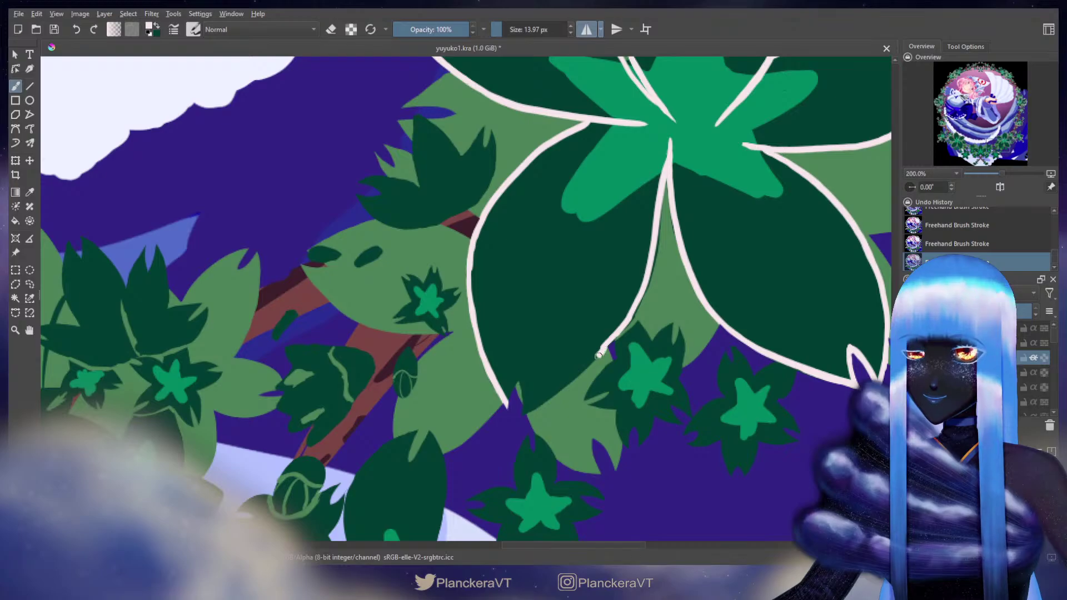
left_click_drag(606, 344, 524, 414)
Step: Draw both sides of the notch at the lower-left petal's tip
left_click_drag(520, 375, 524, 412)
key("ctrl+z")
key("ctrl+shift+z")
key("ctrl+z")
key("ctrl+z")
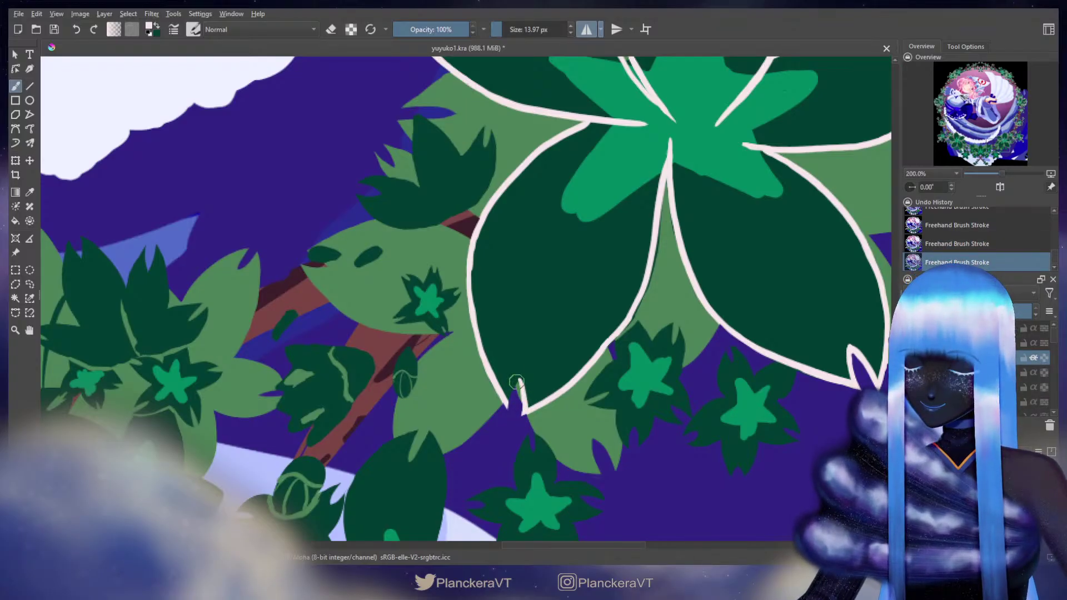
mouse_move(507, 402)
left_mouse_down()
mouse_move(511, 382)
mouse_move(525, 388)
left_mouse_up()
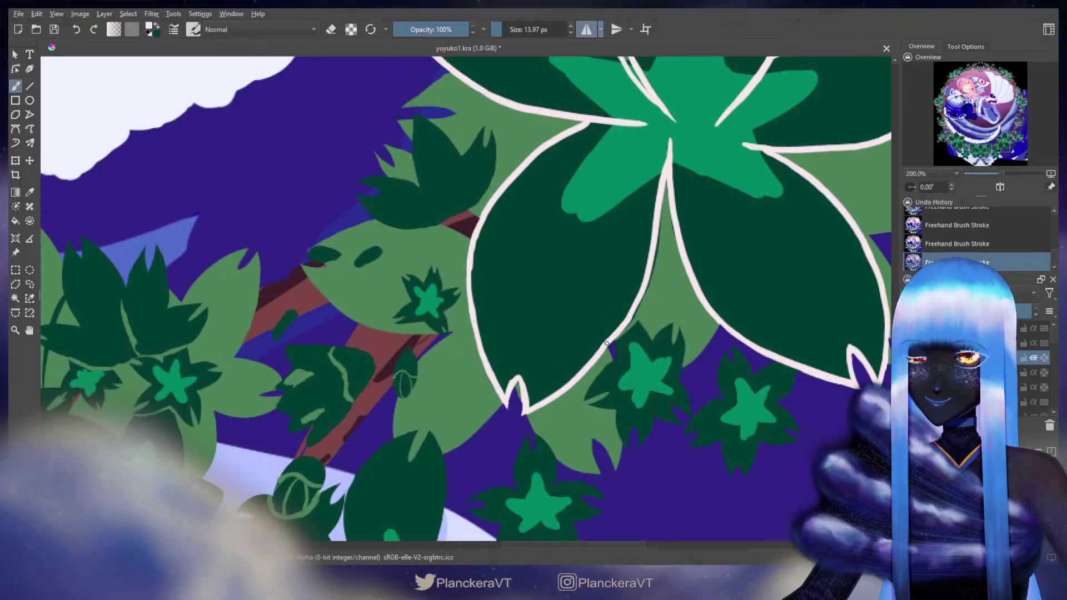
Step: Smooth the lower-left petal's inner outline where it bends, alternating between brush and eraser
left_click_drag(606, 343, 634, 298)
key("e")
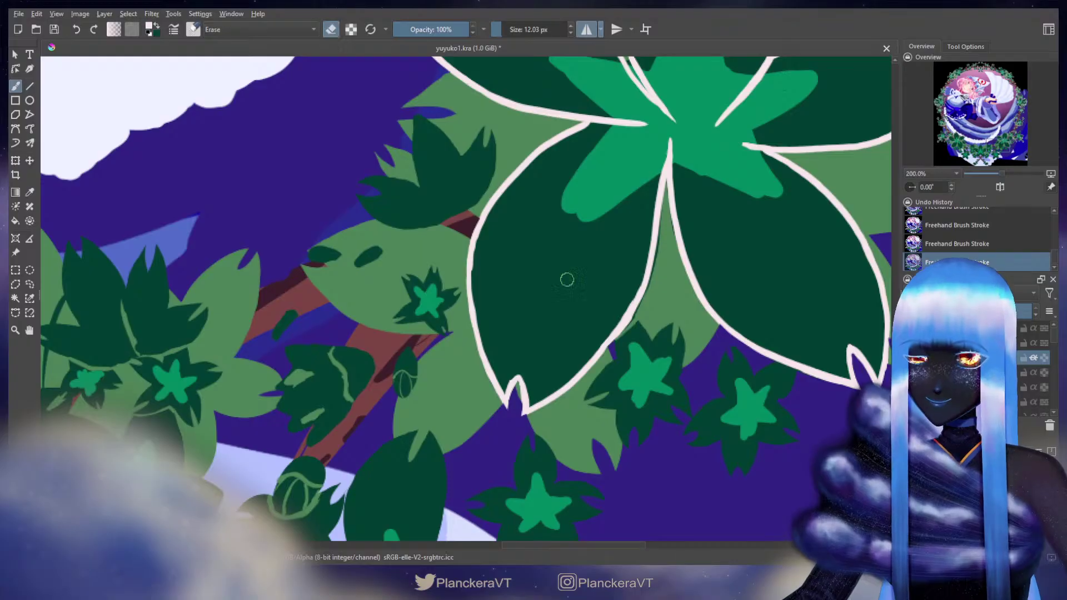
left_click_drag(616, 336, 631, 318)
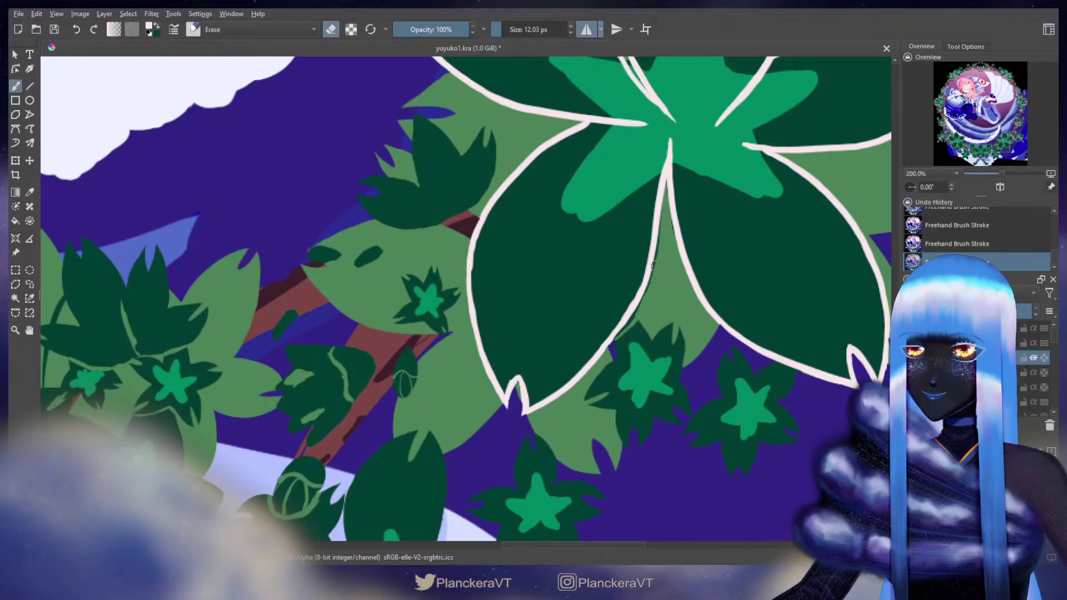
key("e")
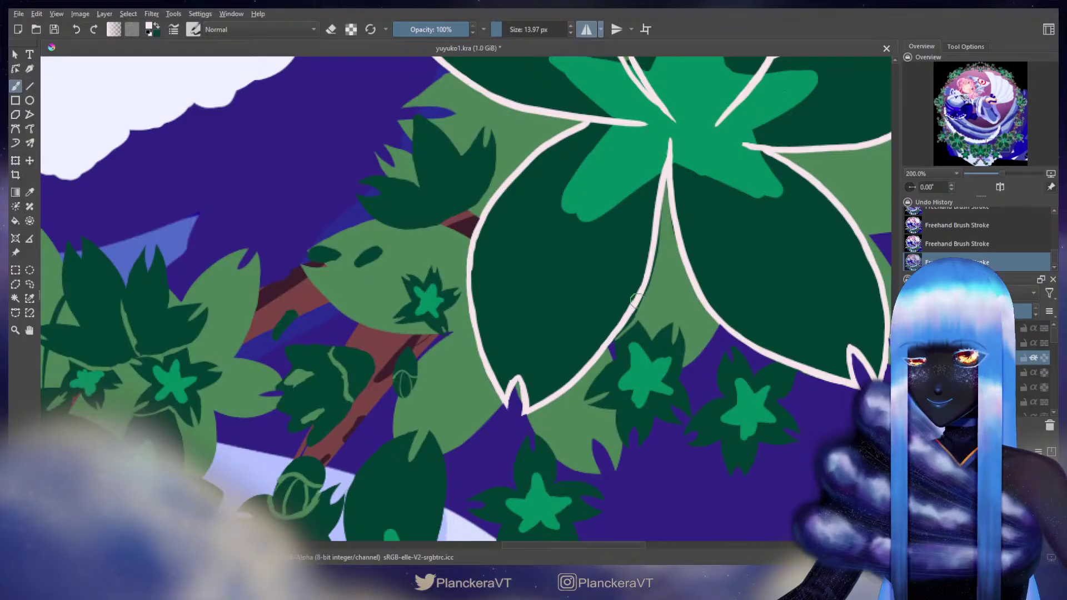
key("e")
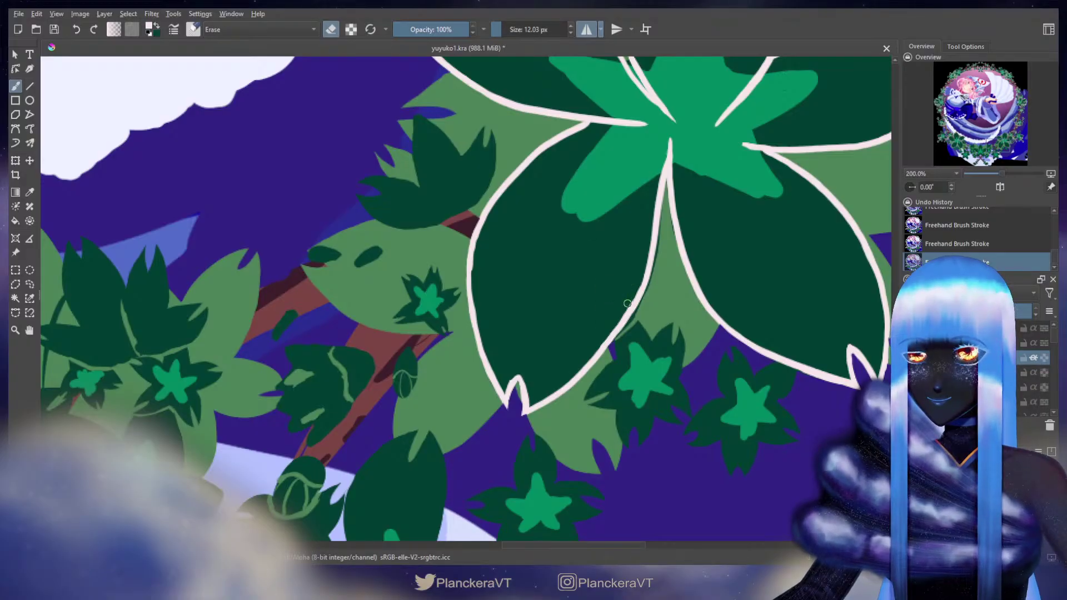
key("e")
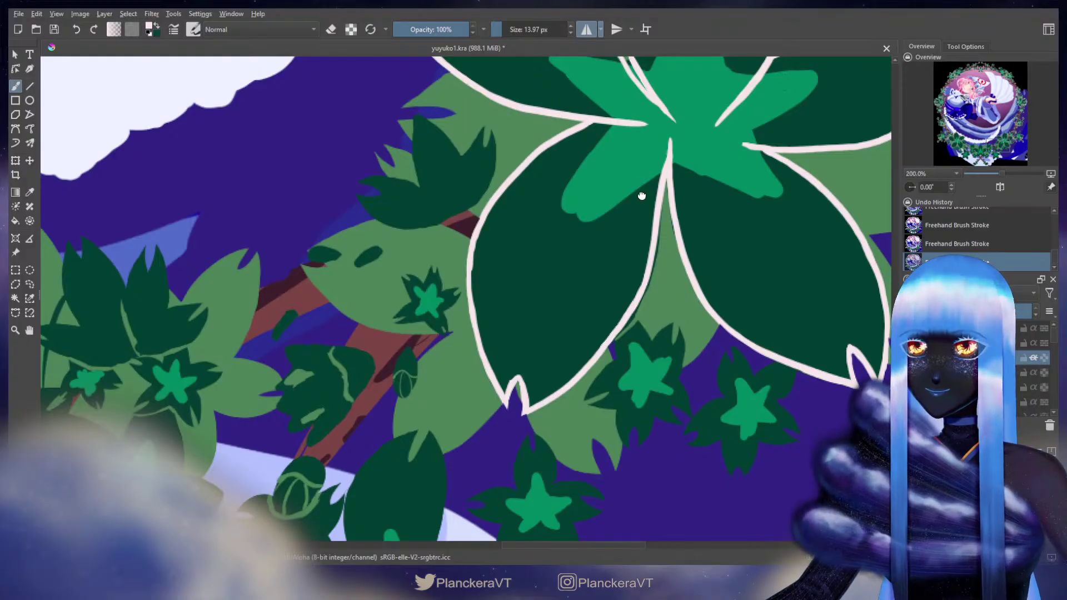
Step: Outline the upper and lower edges of the light green leaf between the large flower and the small outlined leaf cluster
mouse_move(642, 195)
left_mouse_down()
mouse_move(478, 271)
mouse_move(577, 308)
mouse_move(654, 311)
mouse_move(593, 221)
mouse_move(447, 240)
mouse_move(526, 290)
mouse_move(438, 191)
left_mouse_up()
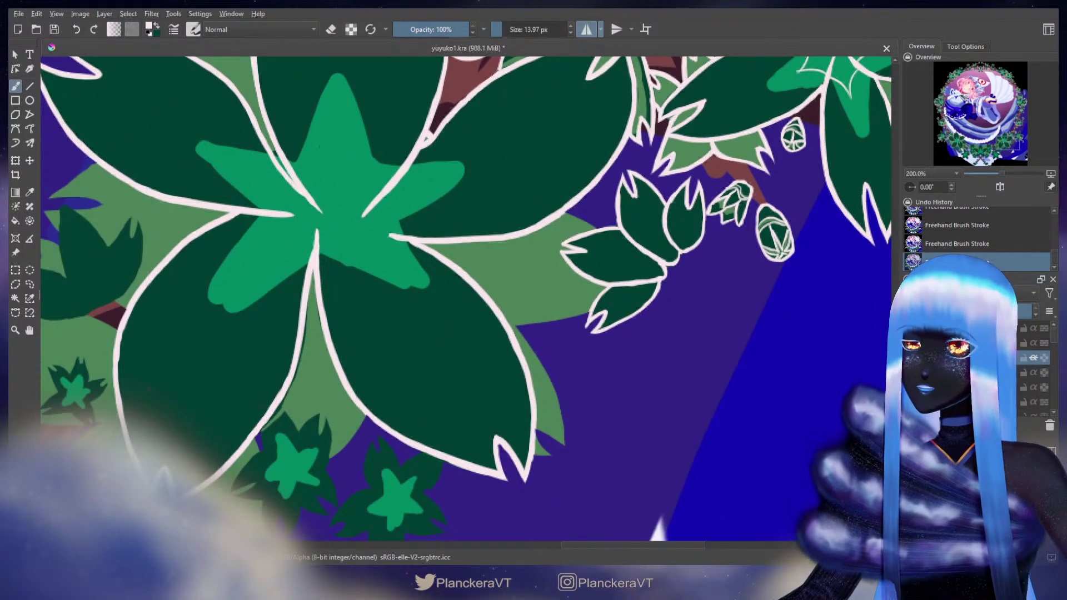
left_click_drag(569, 216, 594, 229)
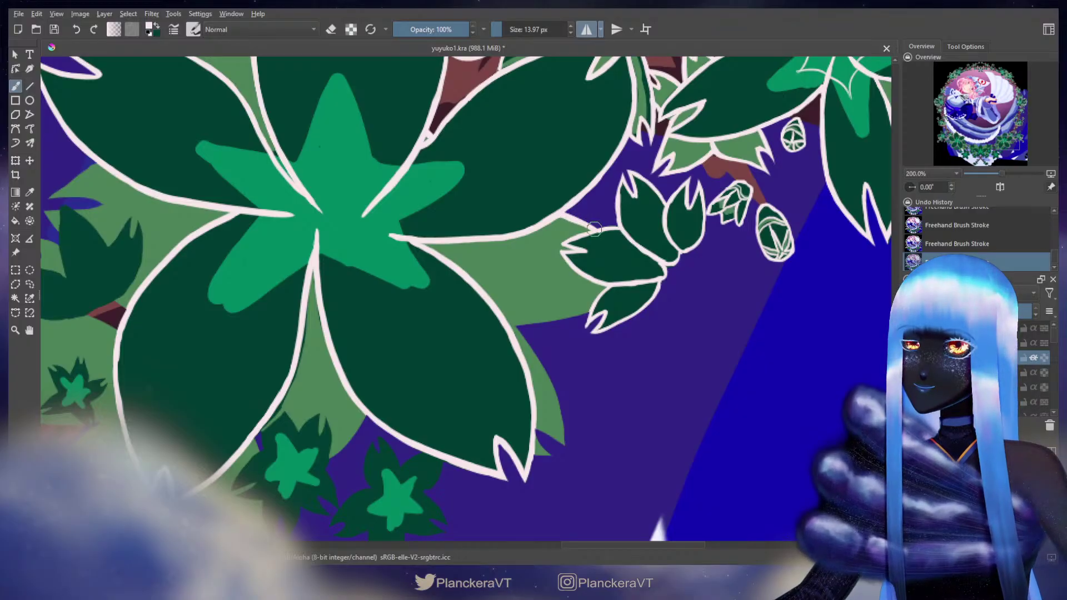
left_click_drag(580, 316, 529, 324)
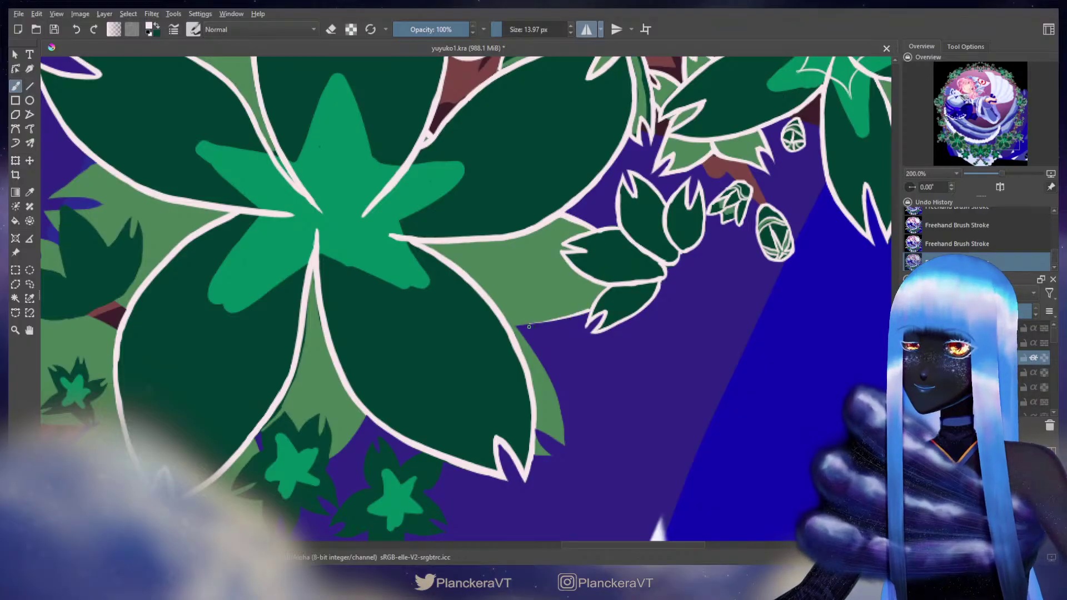
key("ctrl+z")
left_click_drag(596, 303, 508, 322)
key("ctrl+z")
key("ctrl+z")
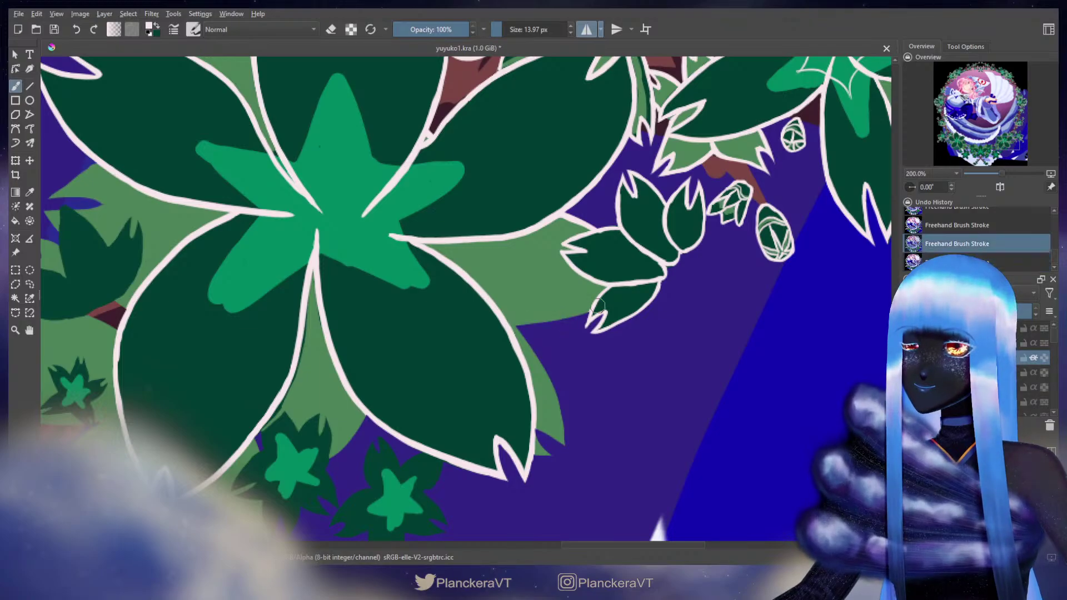
left_click_drag(595, 303, 502, 323)
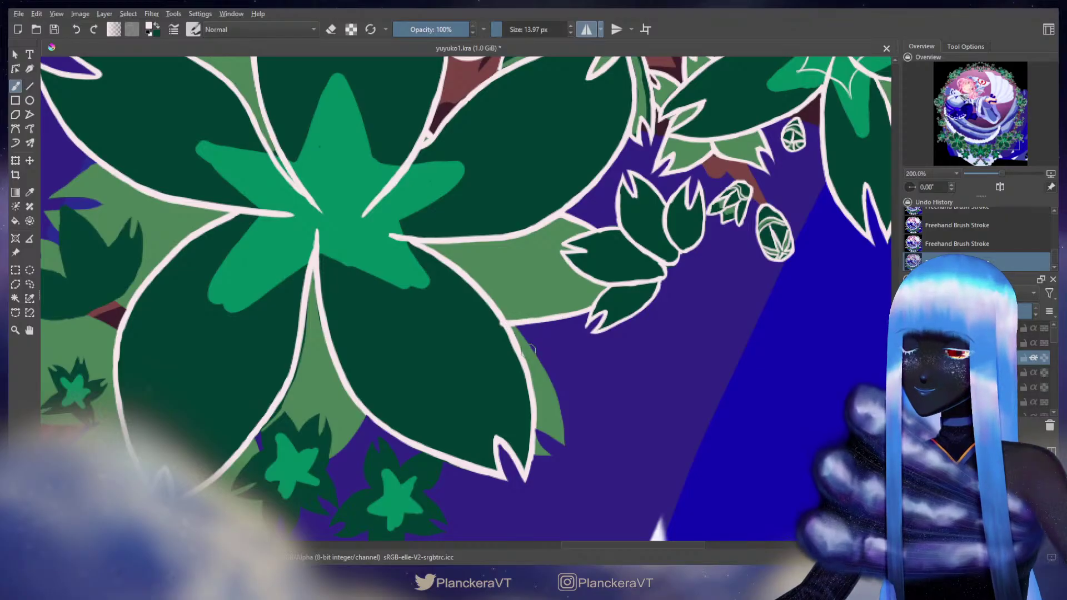
Step: Outline the narrow light green leaf behind the lower-right petal, including its notched tip
key("e")
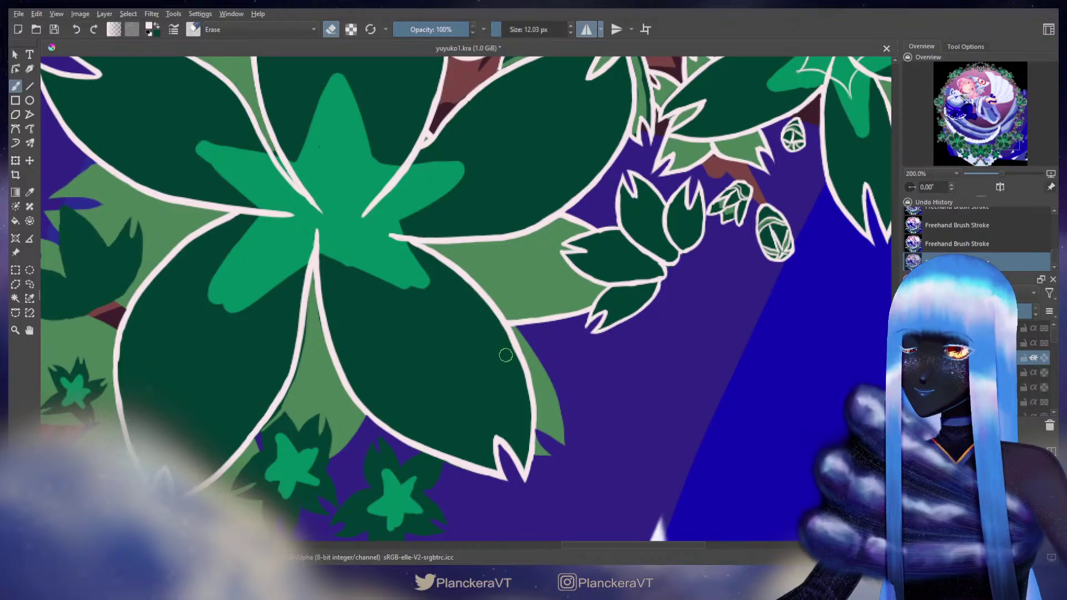
key("e")
scroll(570, 368, "down", 2)
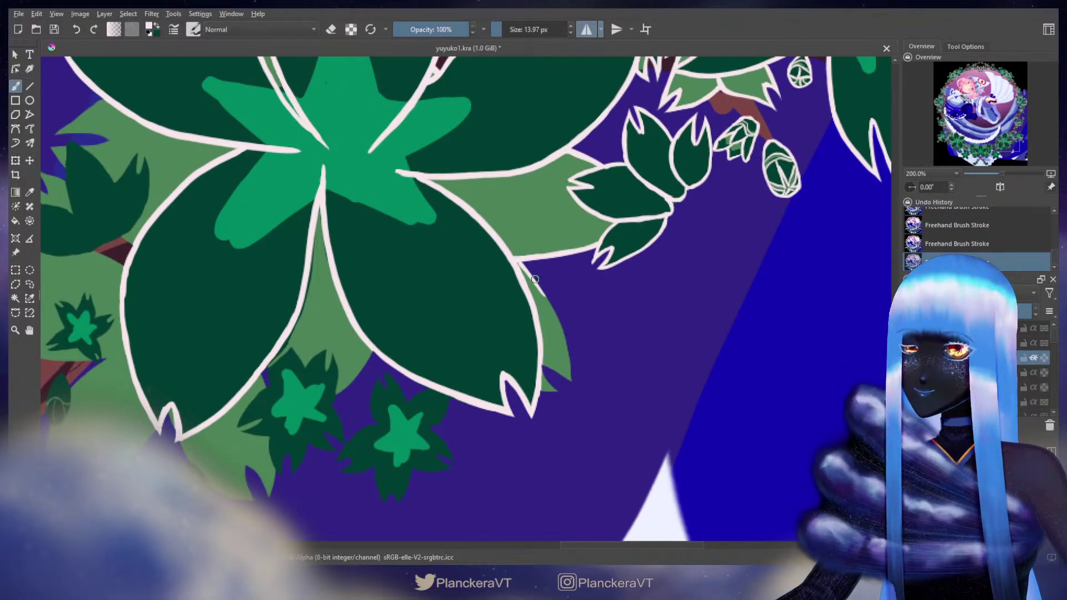
mouse_move(543, 292)
left_mouse_down()
mouse_move(568, 345)
mouse_move(569, 390)
left_mouse_up()
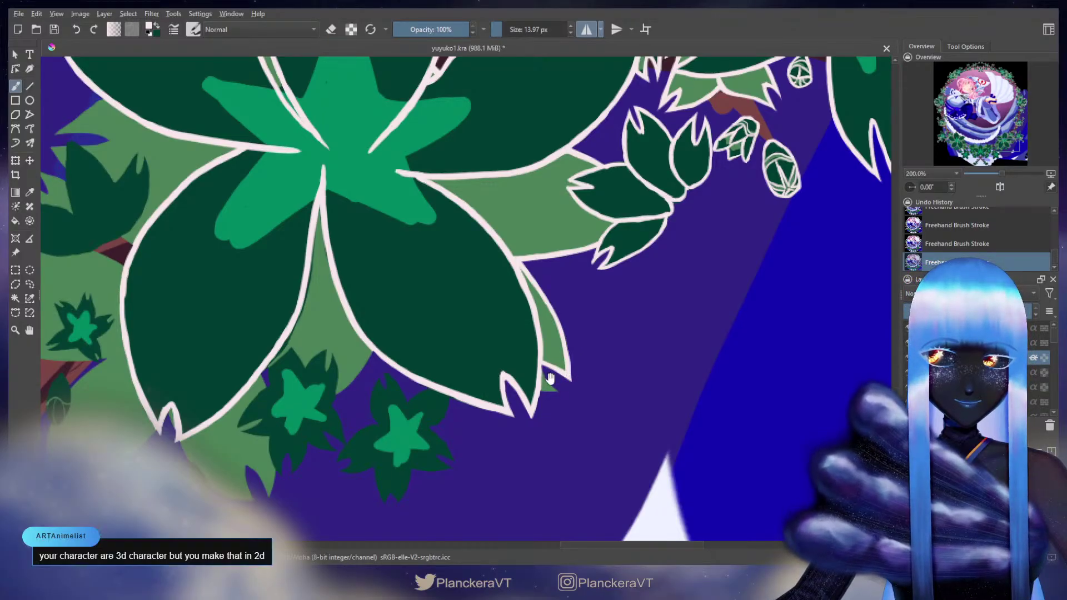
mouse_move(549, 379)
left_mouse_down()
mouse_move(566, 351)
mouse_move(570, 360)
left_mouse_up()
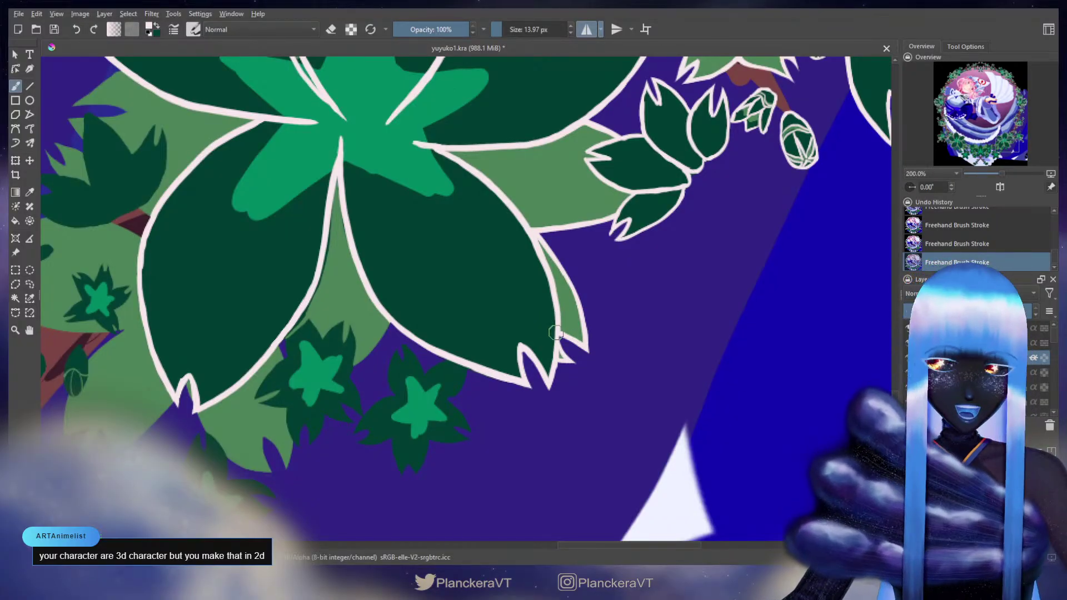
Step: Outline both sides of the top petal of the small flower tucked under the large flower's lower-left petal
left_click_drag(495, 254, 586, 214)
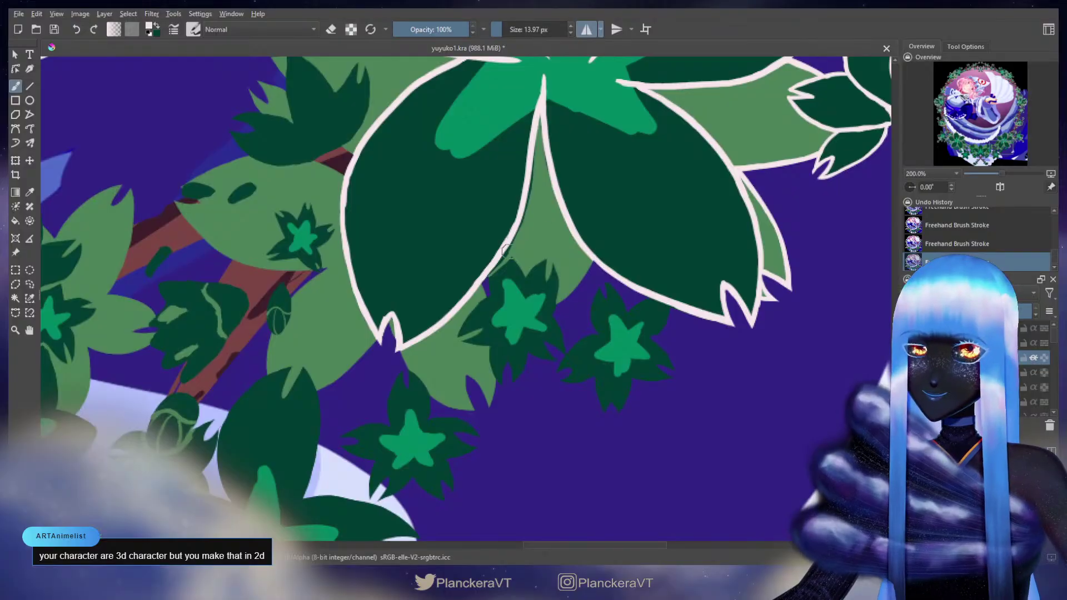
key("ctrl+z")
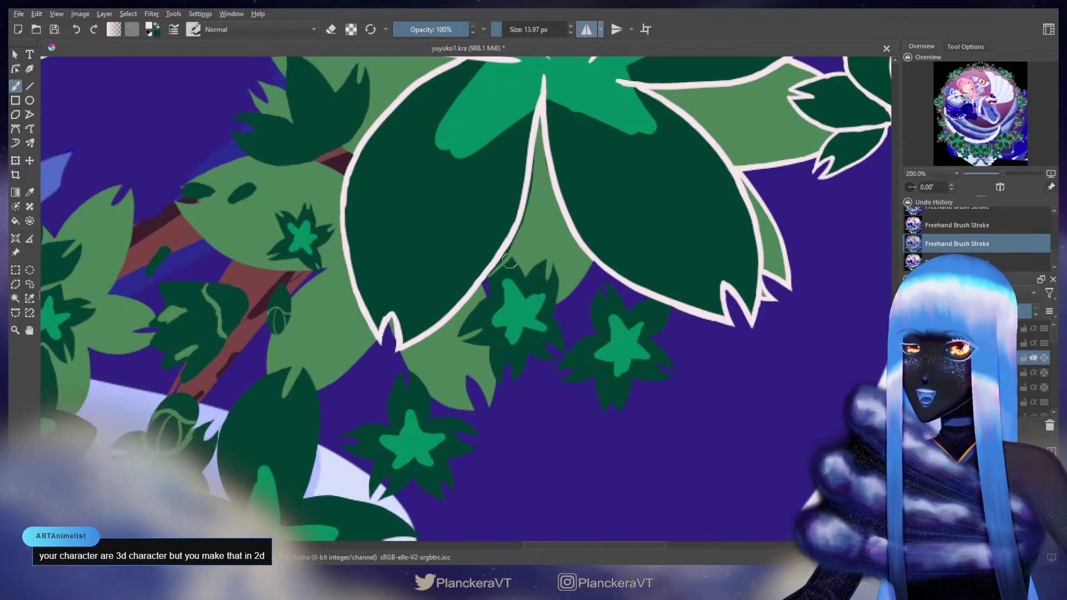
left_click_drag(503, 251, 526, 278)
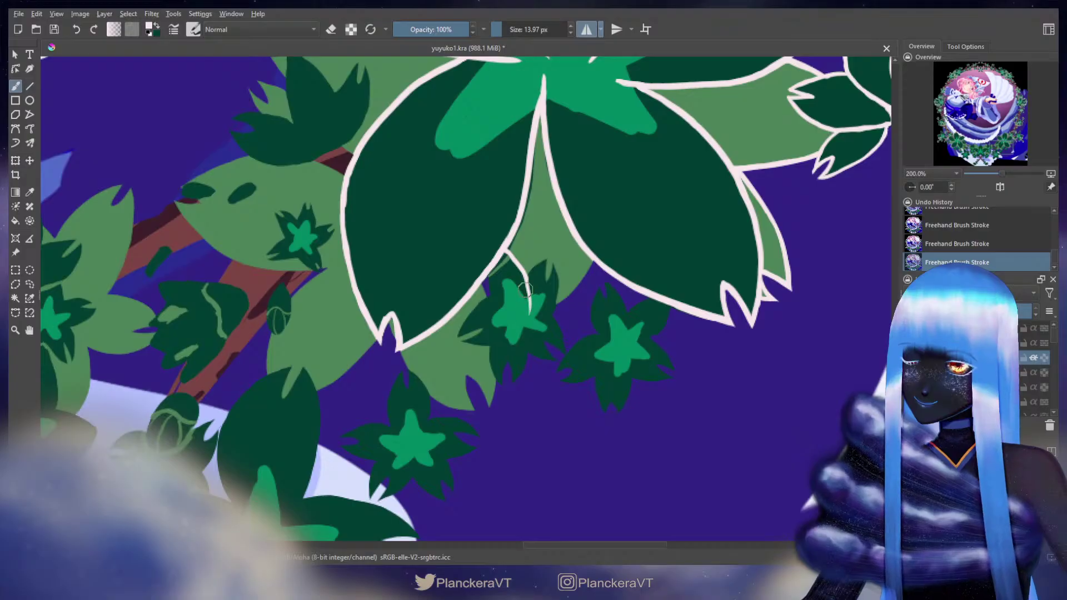
left_click_drag(524, 274, 530, 309)
key("ctrl+z")
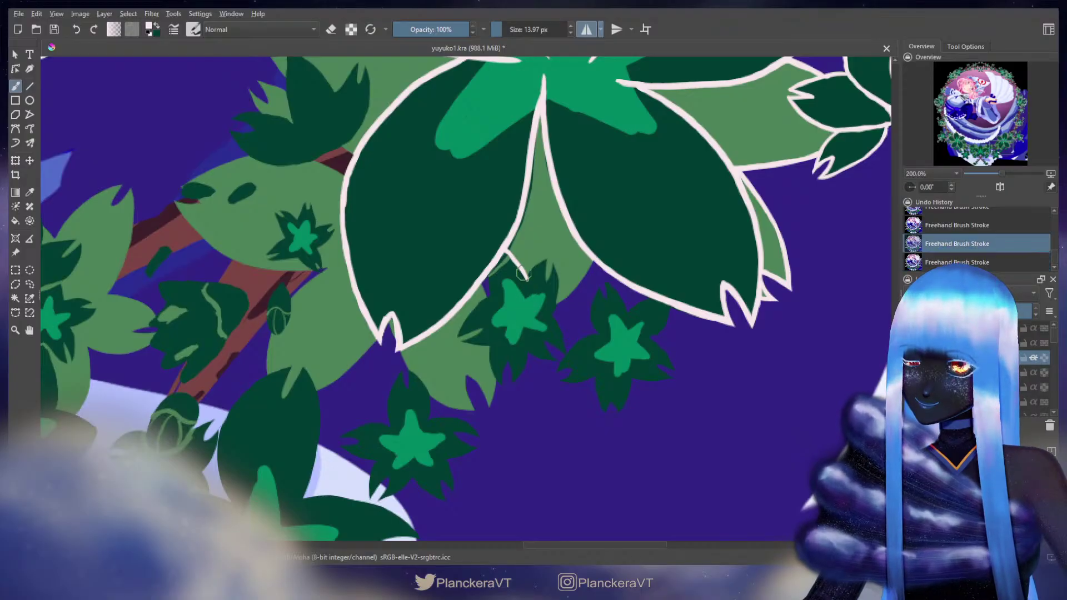
left_click_drag(520, 266, 531, 304)
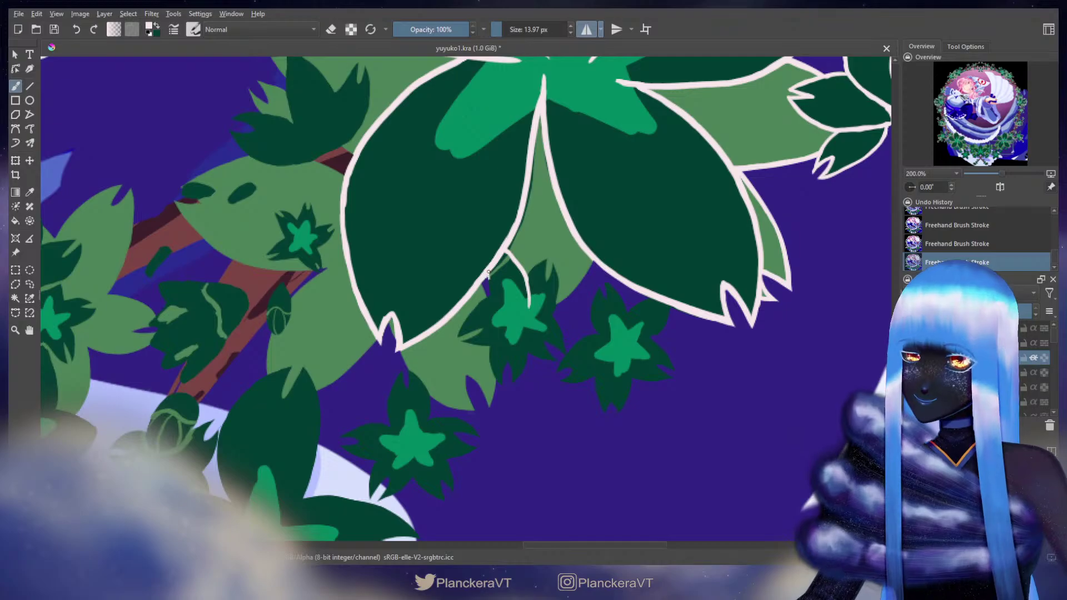
left_click_drag(491, 283, 512, 318)
key("ctrl+z")
key("ctrl+shift+z")
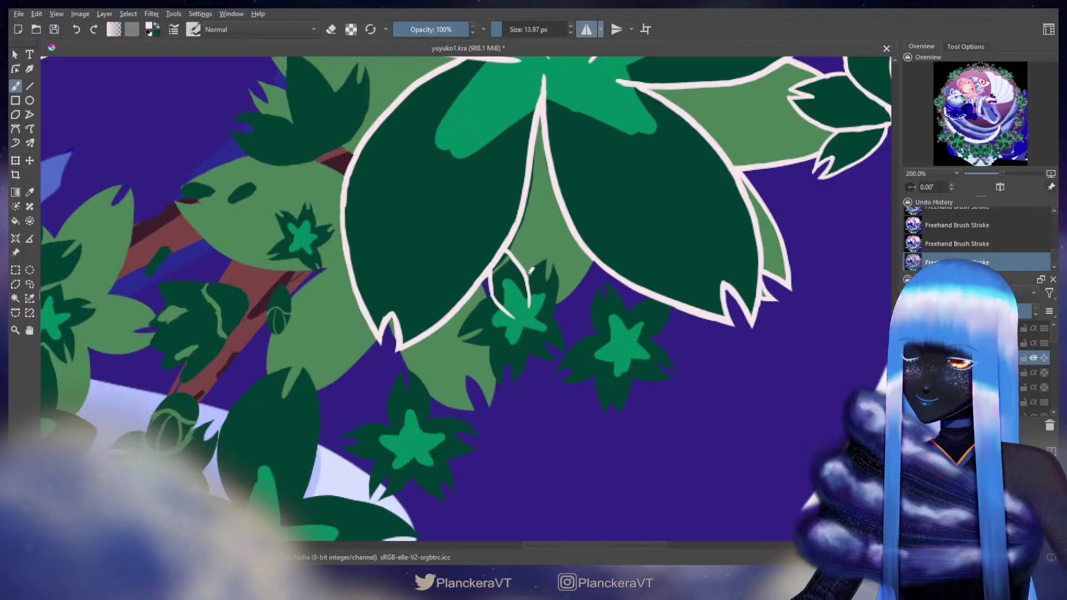
Step: Outline the right and left petals of the same small flower, including their notched tips
left_click_drag(531, 271, 545, 261)
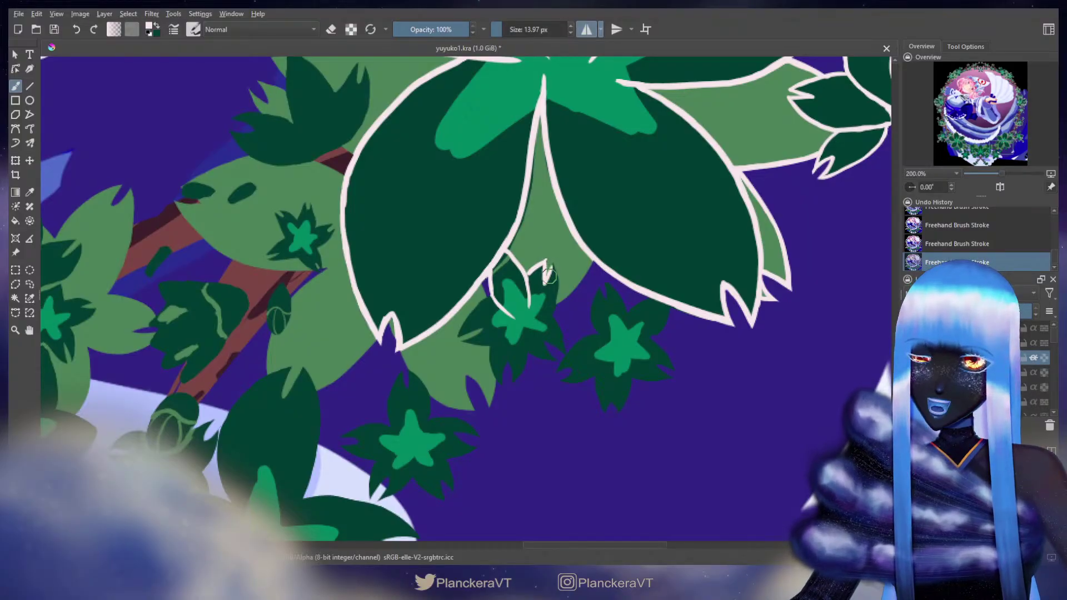
left_click_drag(554, 274, 552, 314)
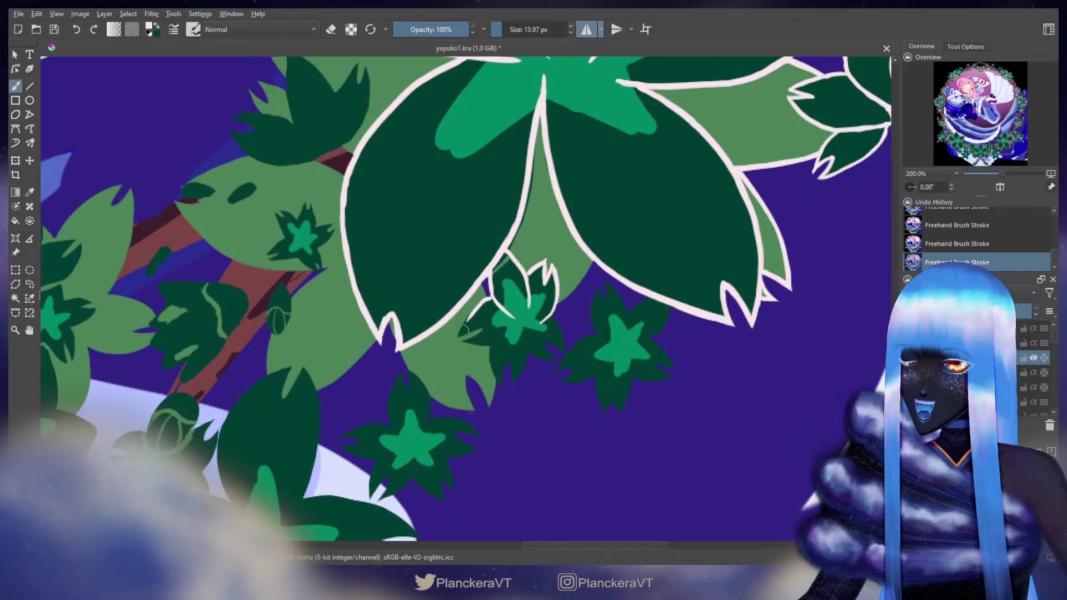
left_click_drag(471, 317, 491, 274)
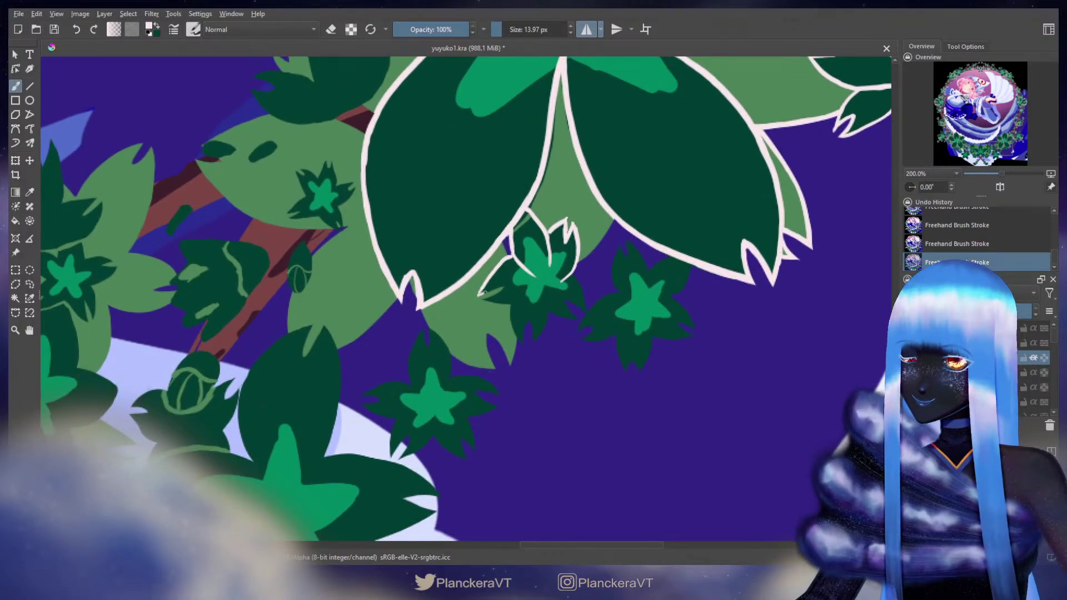
mouse_move(482, 293)
left_mouse_down()
mouse_move(503, 280)
mouse_move(491, 298)
left_mouse_up()
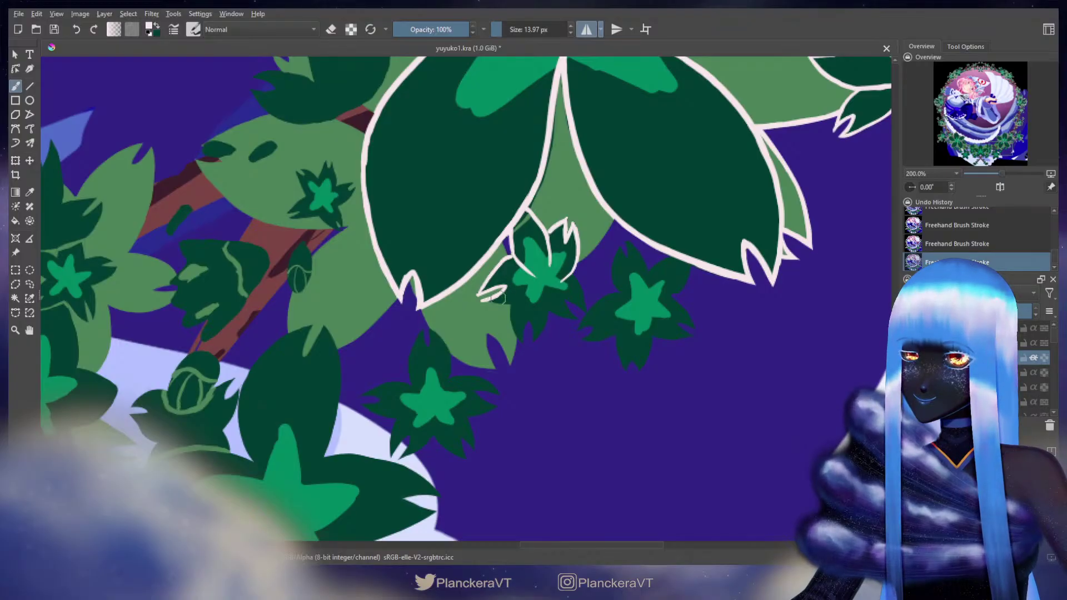
key("e")
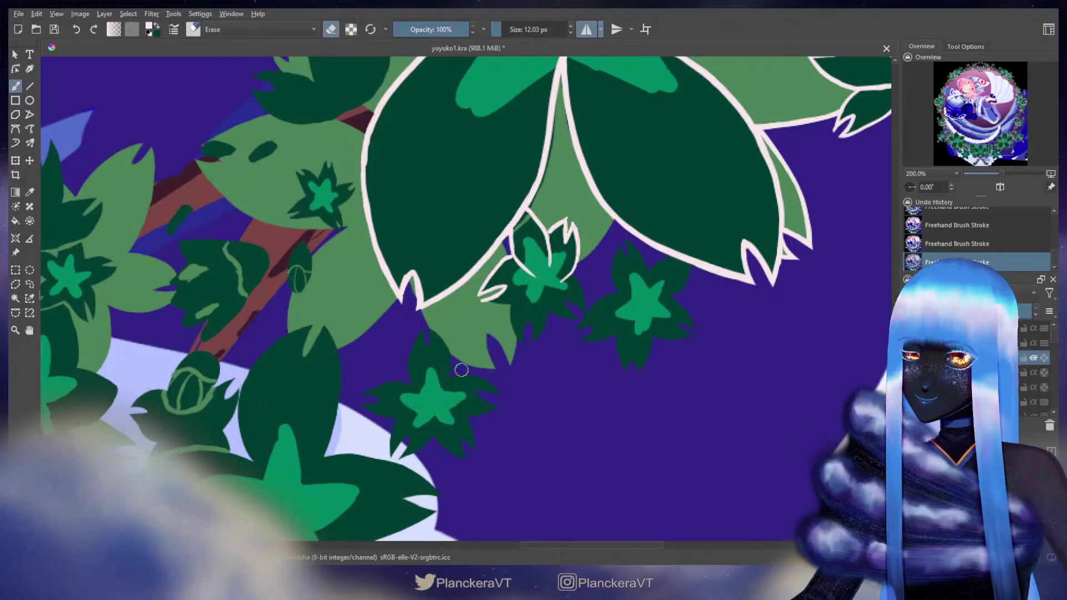
key("e")
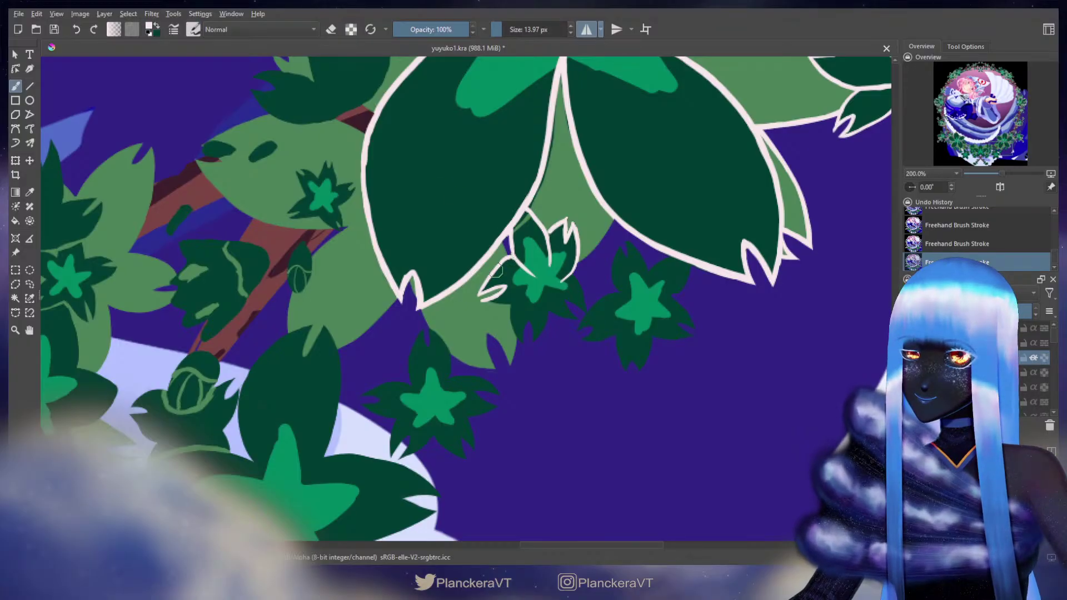
mouse_move(492, 291)
left_mouse_down()
mouse_move(481, 297)
mouse_move(511, 304)
mouse_move(494, 301)
mouse_move(528, 296)
mouse_move(485, 301)
mouse_move(539, 284)
left_mouse_up()
key("ctrl+z")
key("ctrl+z")
key("ctrl+z")
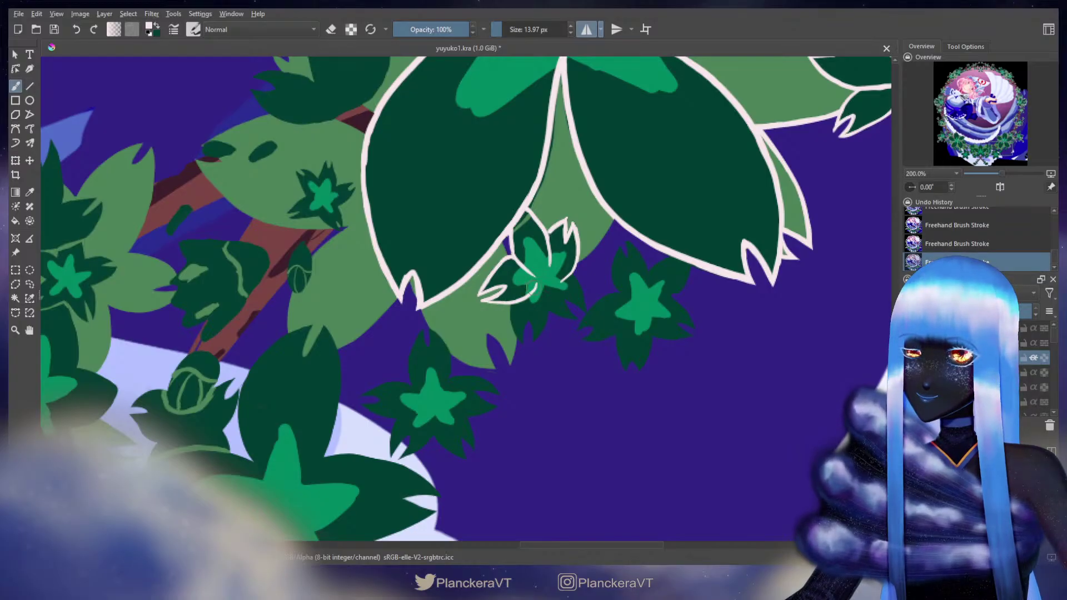
Step: Outline the small flower's bottom and lower-right petals with their notched tips
left_click_drag(511, 303, 513, 329)
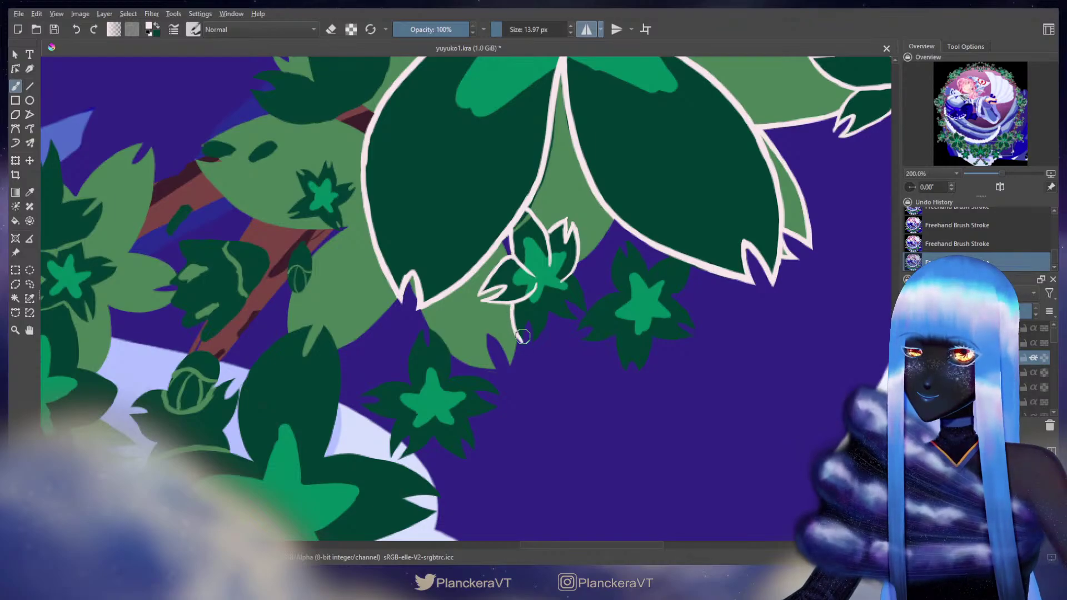
mouse_move(520, 341)
left_mouse_down()
mouse_move(529, 316)
mouse_move(535, 340)
mouse_move(547, 303)
left_mouse_up()
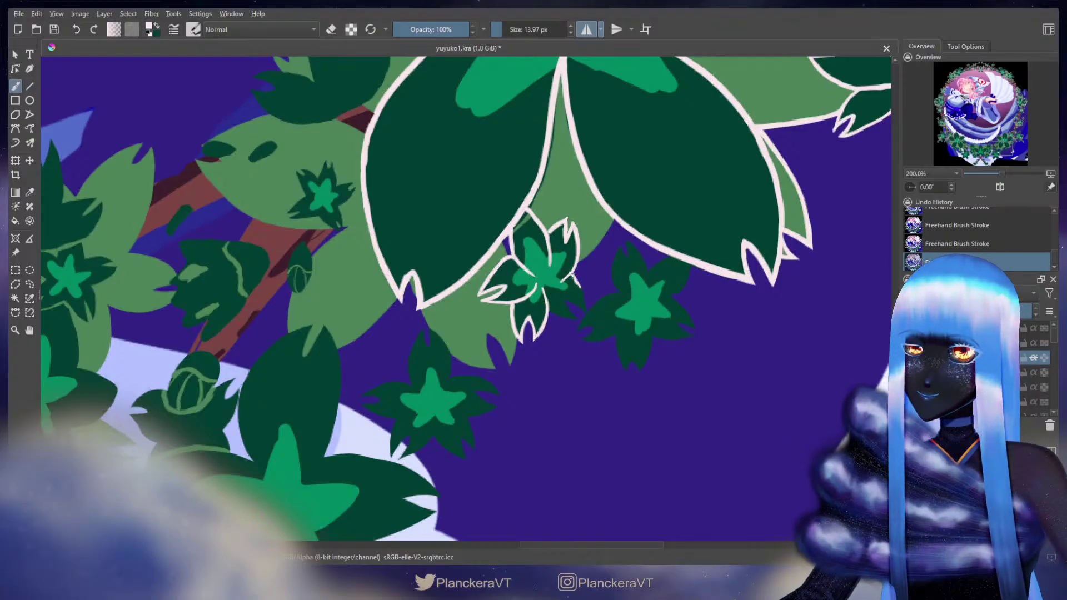
left_click_drag(575, 281, 583, 311)
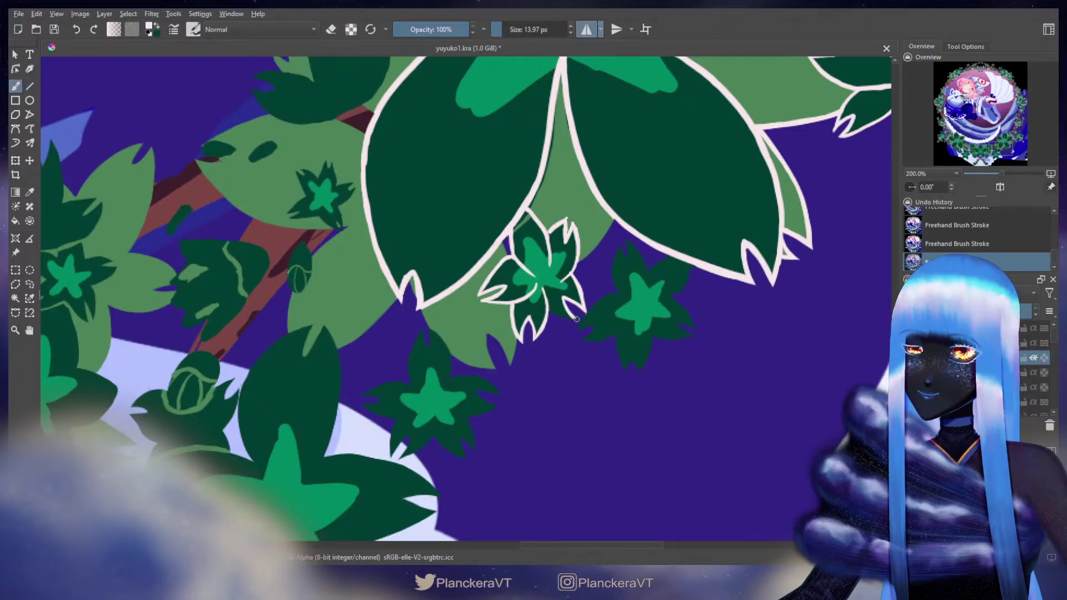
left_click_drag(576, 318, 558, 315)
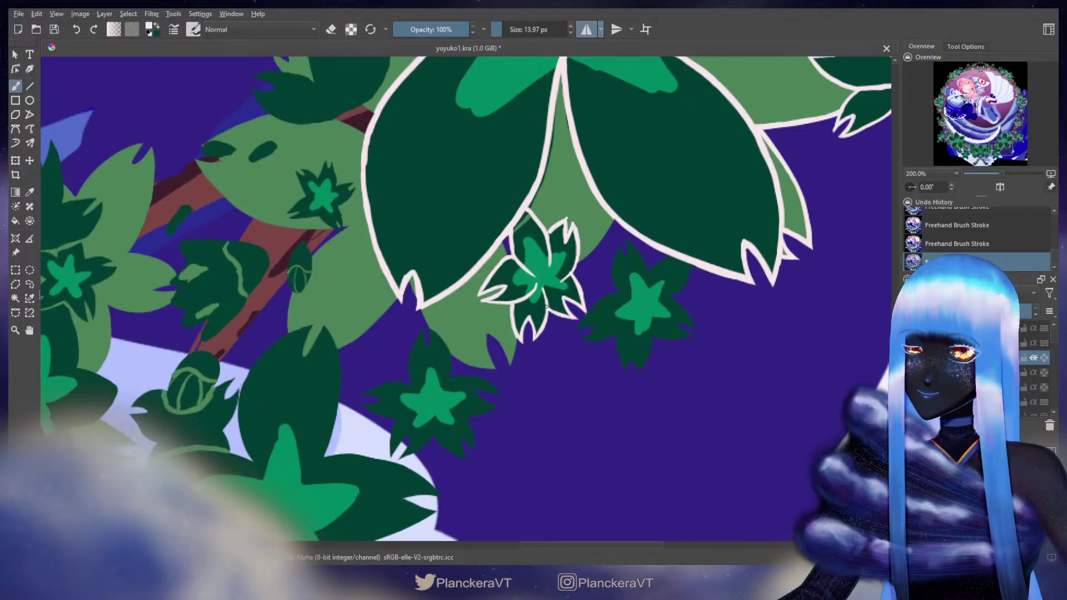
left_click_drag(621, 289, 556, 276)
Step: Draw curved outlines around the top and right points of the bright green star in the large flower's center
mouse_move(558, 229)
left_mouse_down()
mouse_move(612, 281)
mouse_move(621, 349)
mouse_move(603, 427)
left_mouse_up()
left_click_drag(592, 216, 580, 327)
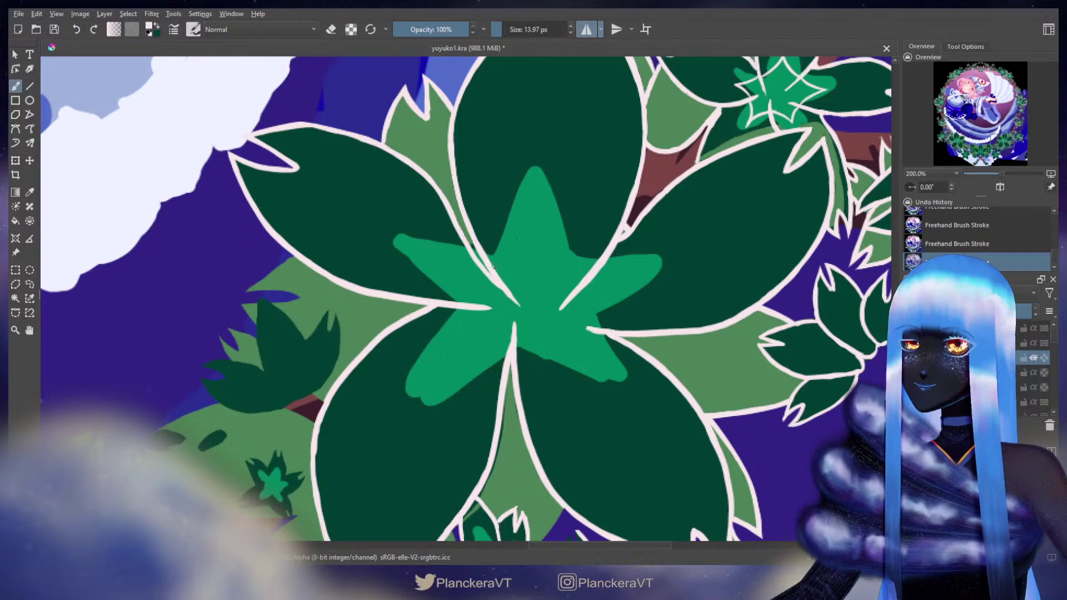
left_click_drag(491, 268, 538, 186)
key("ctrl+z")
mouse_move(480, 243)
left_mouse_down()
mouse_move(511, 220)
mouse_move(537, 163)
mouse_move(602, 253)
mouse_move(606, 239)
left_mouse_up()
key("ctrl+z")
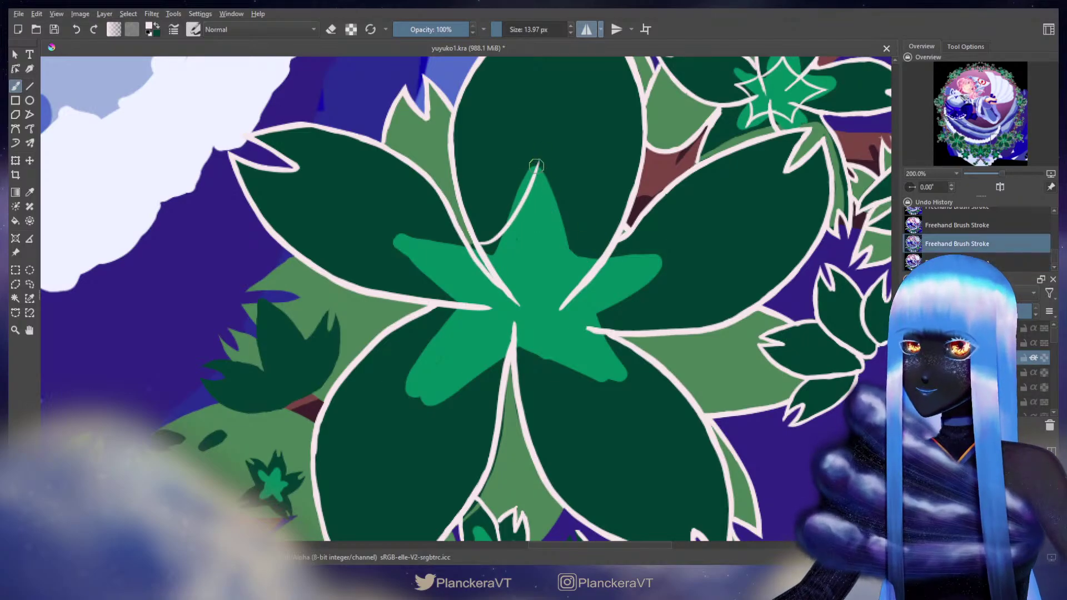
left_click_drag(538, 163, 605, 255)
key("ctrl+z")
mouse_move(538, 163)
left_mouse_down()
mouse_move(569, 227)
mouse_move(618, 256)
left_mouse_up()
key("e")
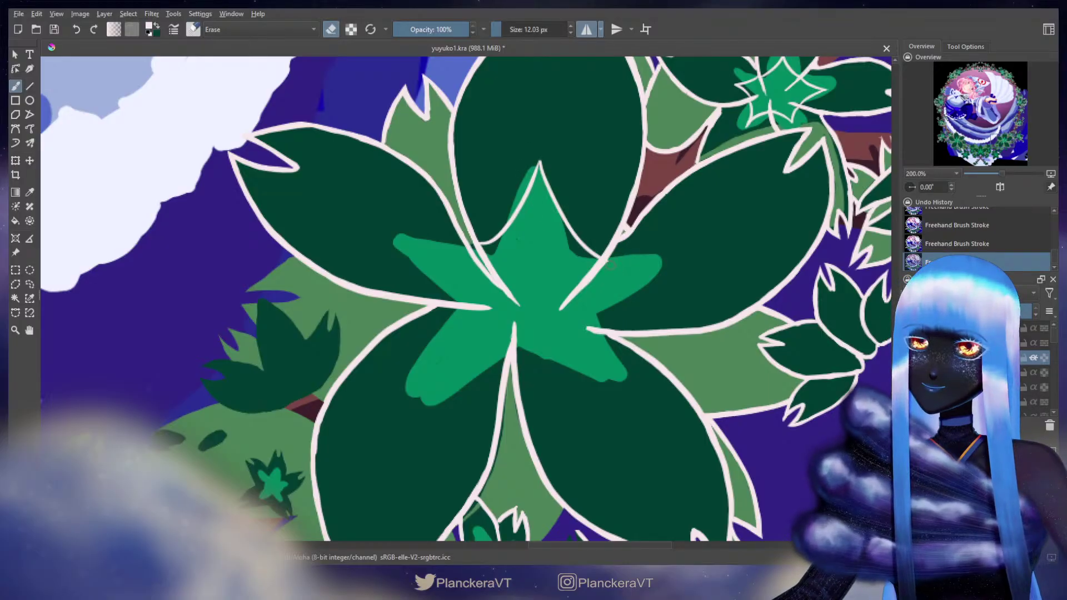
key("e")
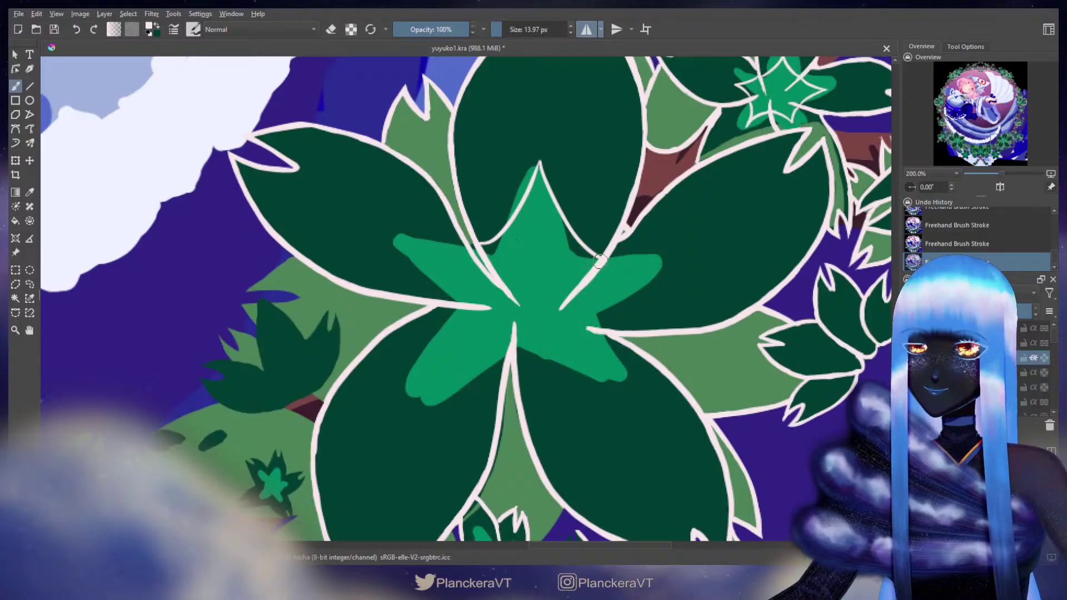
mouse_move(600, 261)
left_mouse_down()
mouse_move(637, 277)
mouse_move(675, 276)
mouse_move(617, 327)
left_mouse_up()
scroll(643, 317, "down", 3)
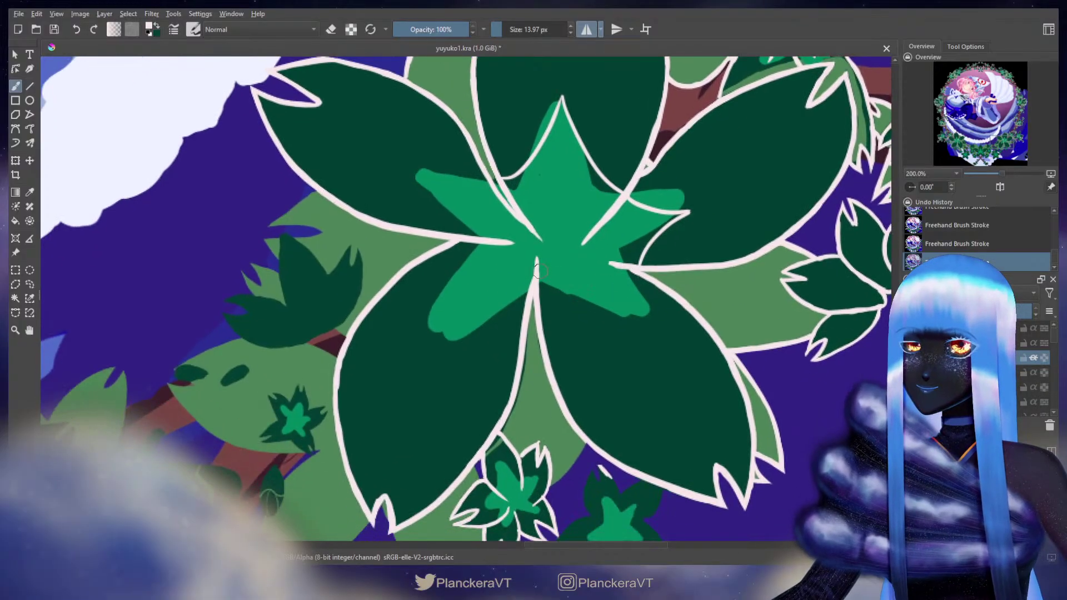
Step: Draw two curved strokes meeting at a tip to outline the center star's lower-right point
left_click_drag(633, 268, 609, 329)
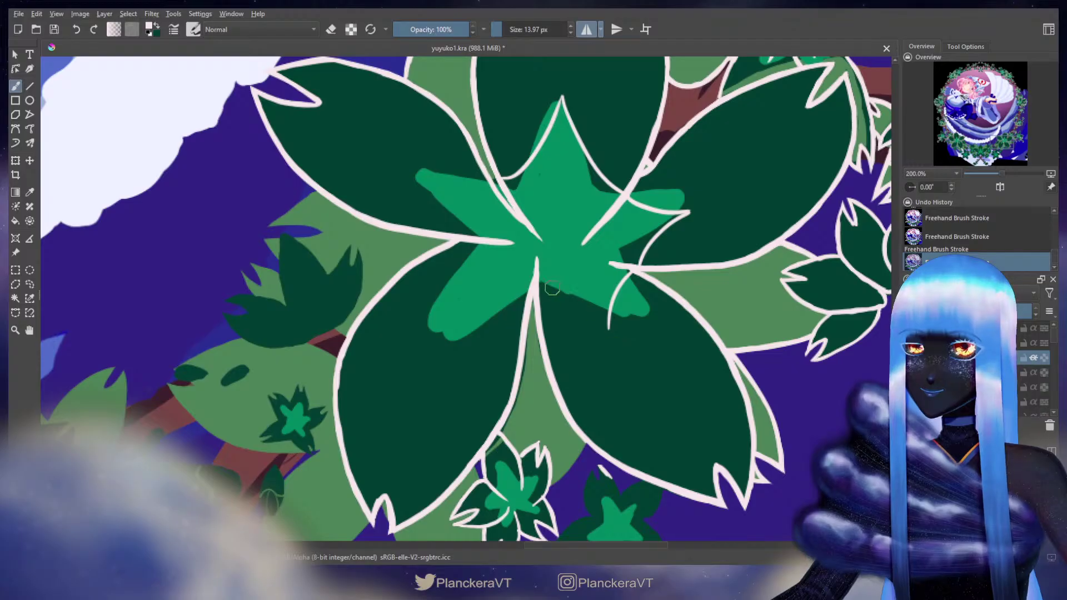
left_click_drag(536, 278, 610, 318)
key("ctrl+z")
mouse_move(537, 279)
left_mouse_down()
mouse_move(586, 299)
mouse_move(603, 321)
left_mouse_up()
key("ctrl+z")
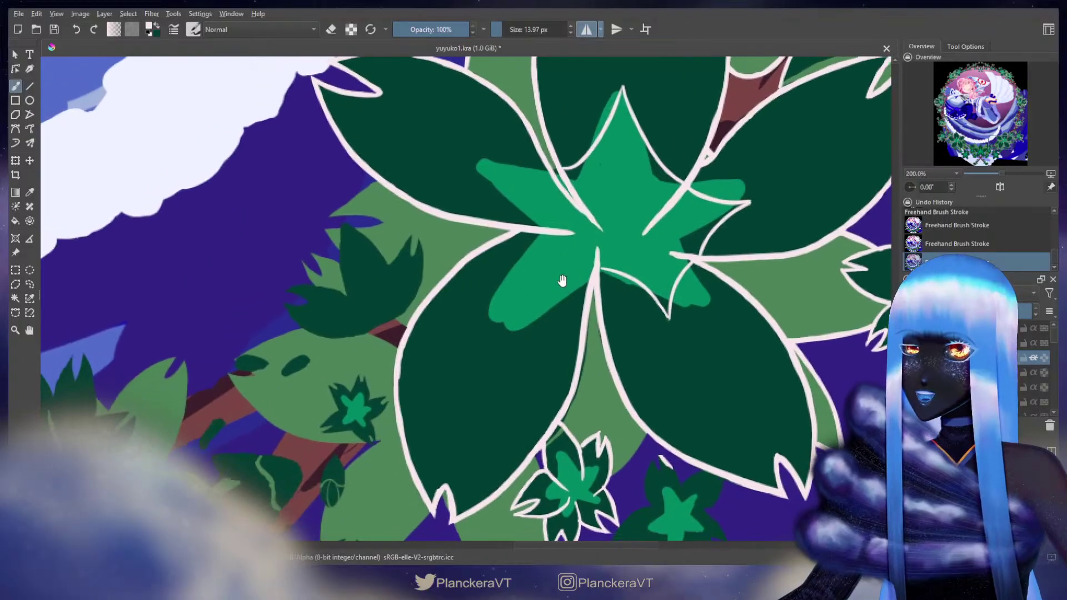
Step: Outline the center star's lower-left point with two inward-curving strokes, redrawing each side until it sits well
mouse_move(534, 283)
left_mouse_down()
mouse_move(594, 273)
mouse_move(530, 322)
left_mouse_up()
key("ctrl+z")
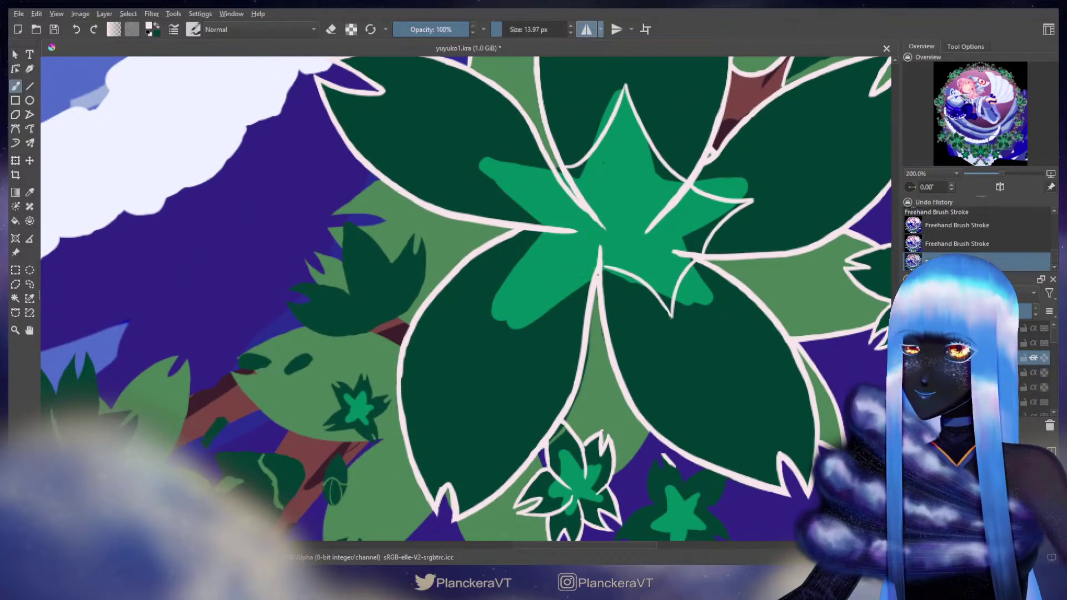
left_click_drag(595, 271, 531, 290)
key("ctrl+z")
mouse_move(593, 274)
left_mouse_down()
mouse_move(544, 280)
mouse_move(505, 309)
left_mouse_up()
key("ctrl+z")
key("ctrl+z")
left_click_drag(588, 282, 496, 320)
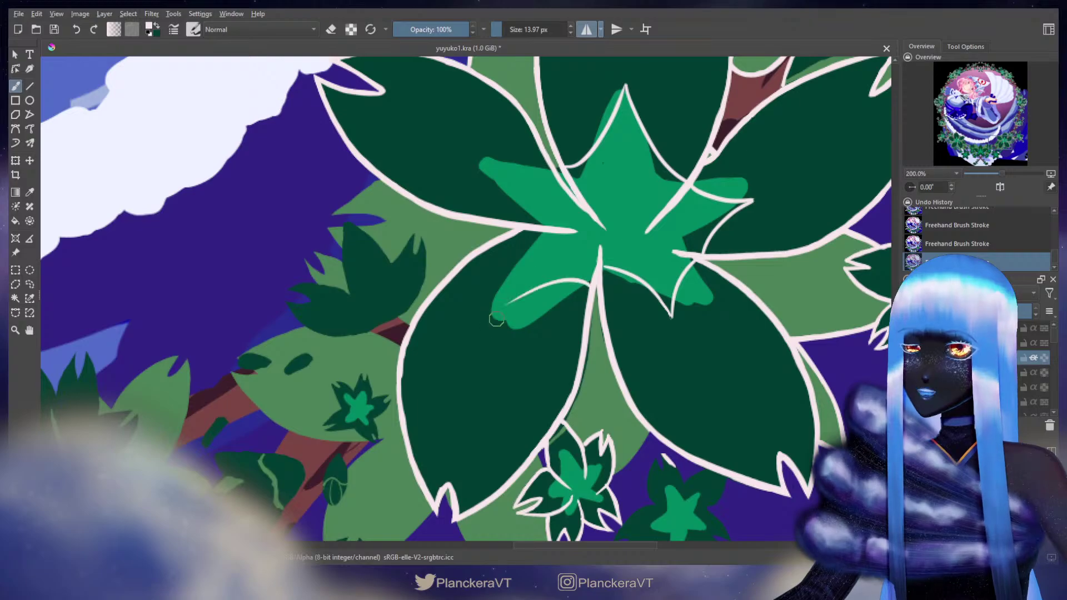
left_click_drag(511, 237, 512, 305)
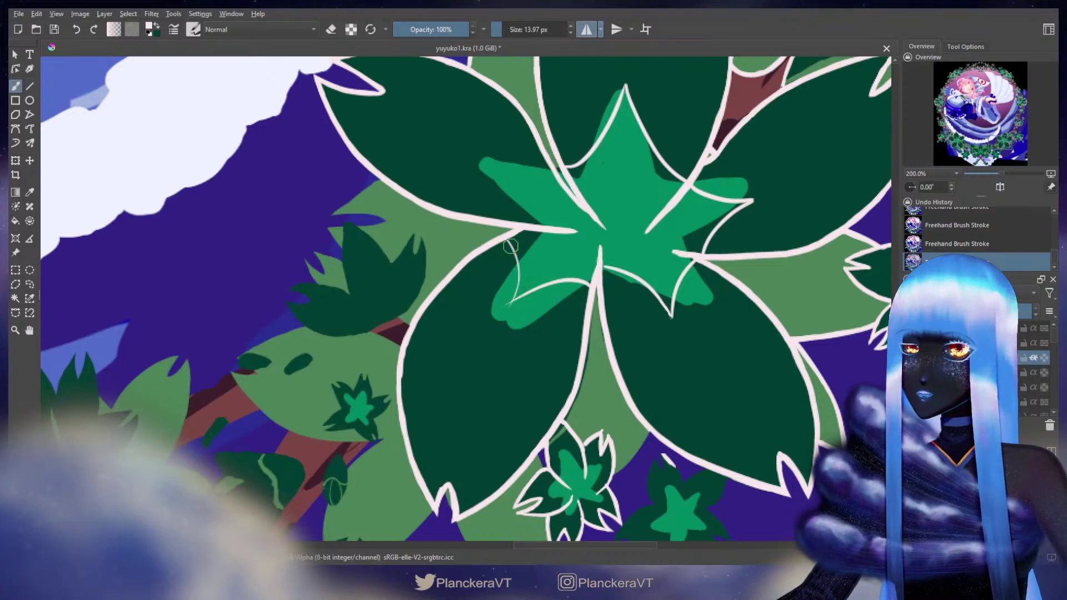
key("ctrl+z")
mouse_move(500, 239)
left_mouse_down()
mouse_move(513, 258)
mouse_move(514, 304)
left_mouse_up()
key("ctrl+z")
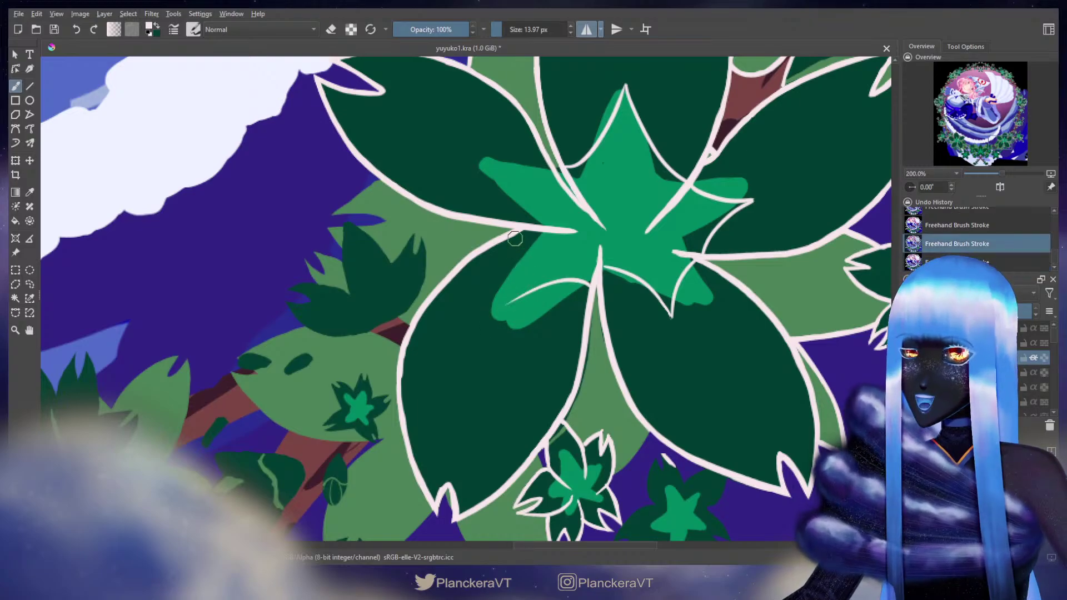
left_click_drag(510, 233, 514, 302)
key("e")
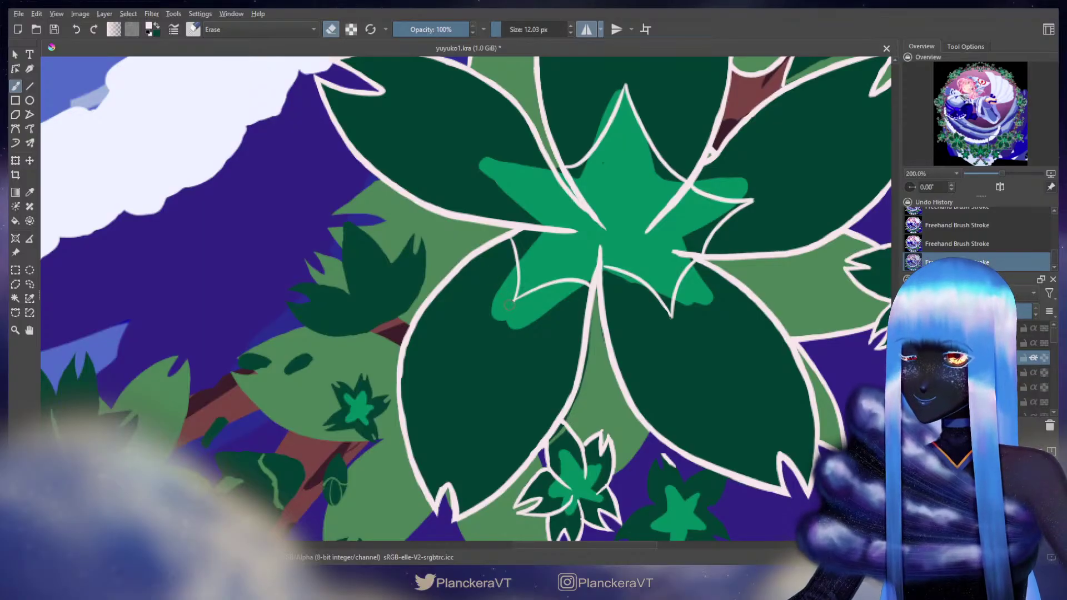
key("e")
Step: Outline the center star's upper-left point with two curved strokes between the adjoining petal lines
mouse_move(559, 177)
left_mouse_down()
mouse_move(566, 256)
mouse_move(489, 235)
left_mouse_up()
key("ctrl+z")
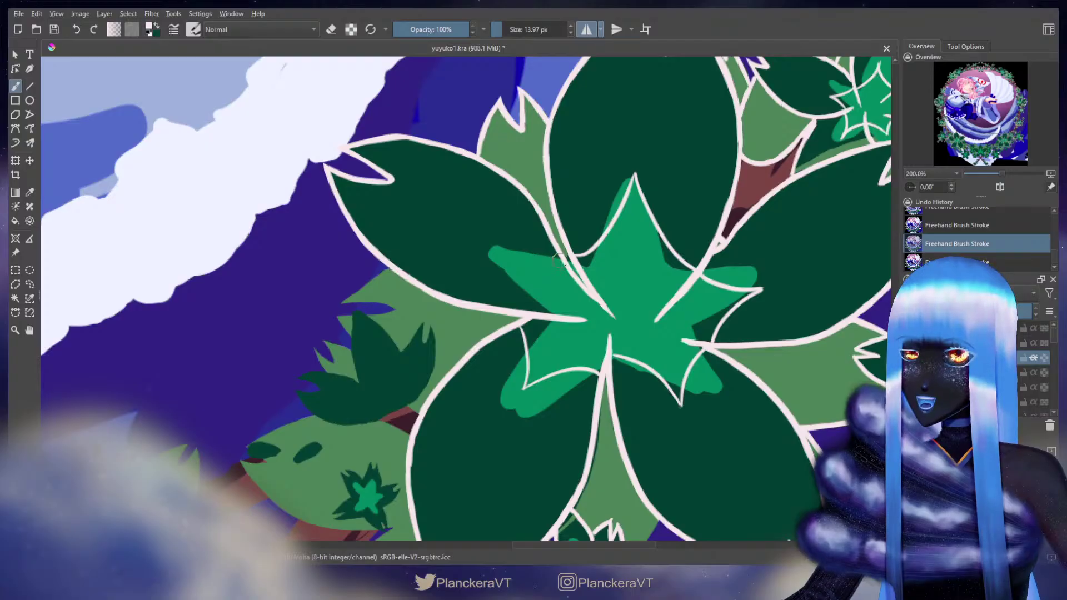
left_click_drag(561, 260, 488, 254)
key("ctrl+z")
mouse_move(535, 267)
left_mouse_down()
mouse_move(493, 257)
mouse_move(534, 312)
left_mouse_up()
Step: Erase the large center star's lower-right point outline and redraw it with two curved strokes meeting at a shorter tip
mouse_move(658, 324)
left_mouse_down()
mouse_move(615, 200)
mouse_move(637, 291)
mouse_move(626, 308)
left_mouse_up()
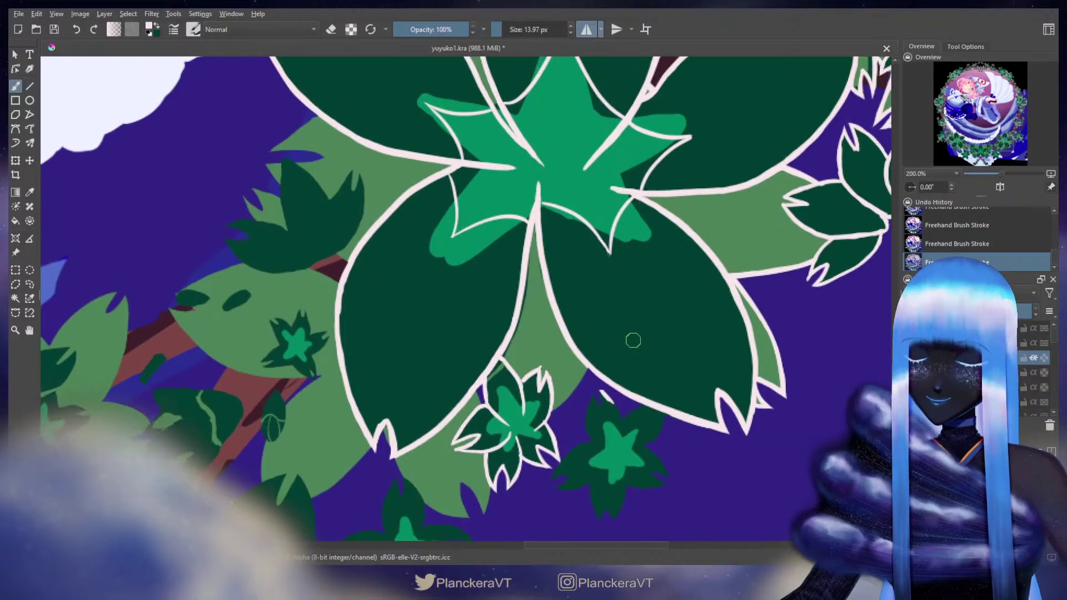
key("e")
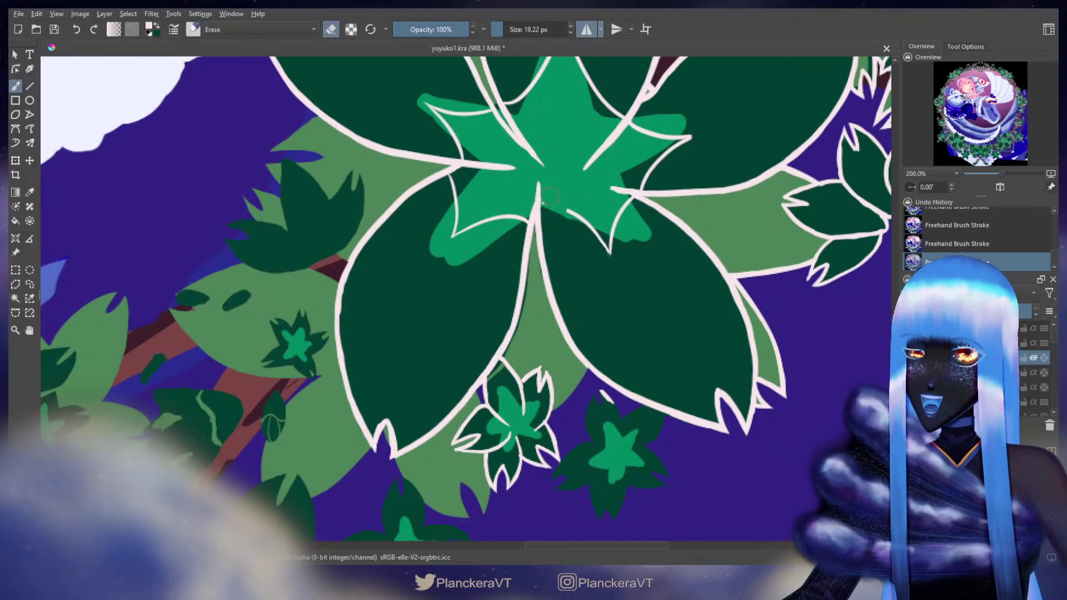
mouse_move(567, 210)
left_mouse_down()
mouse_move(598, 234)
mouse_move(621, 214)
left_mouse_up()
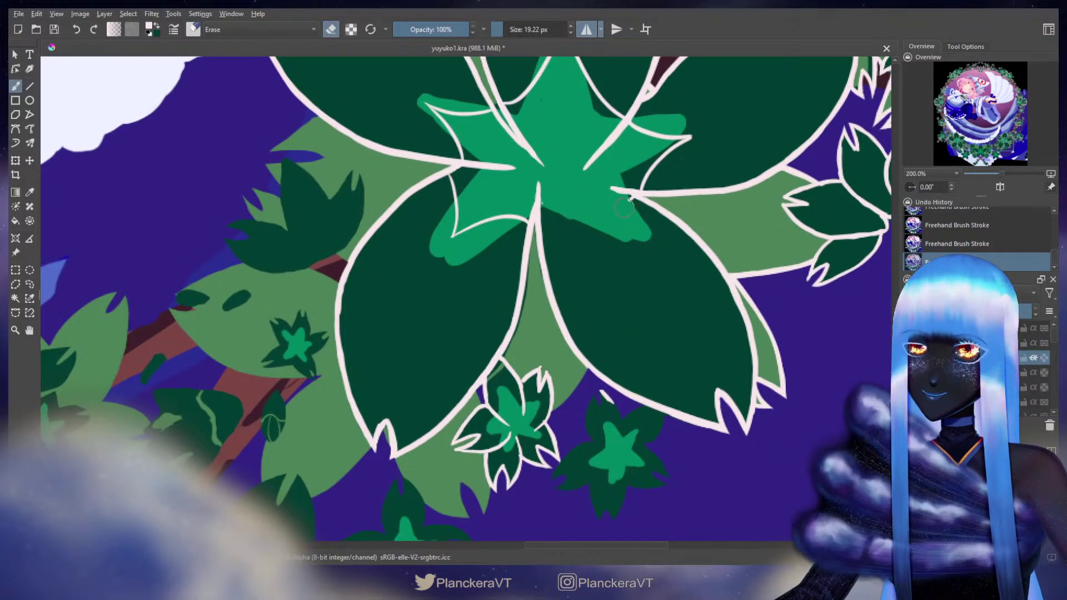
key("e")
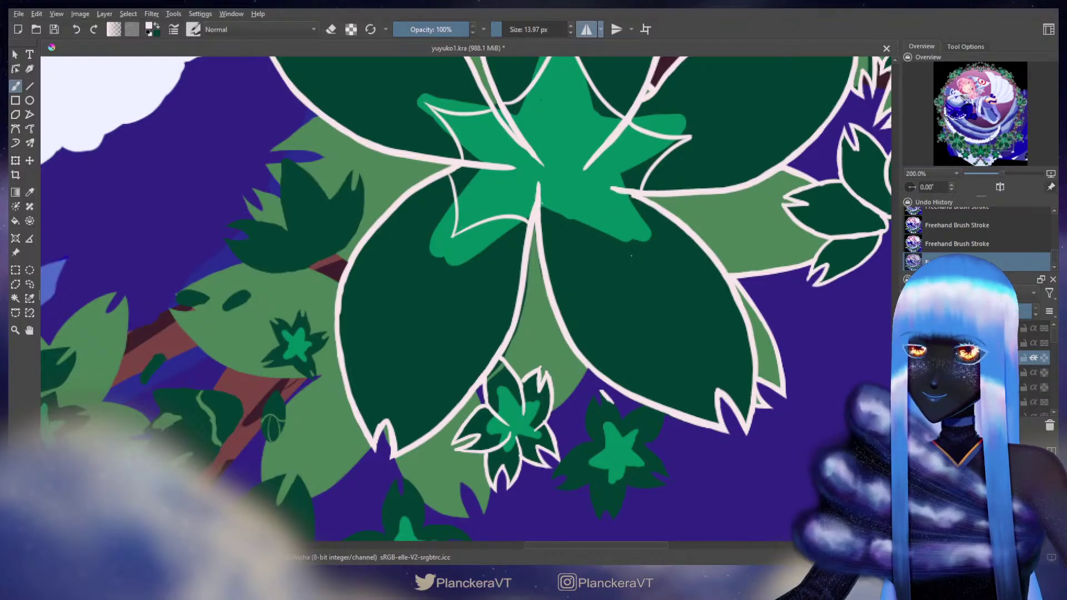
left_click_drag(630, 255, 639, 191)
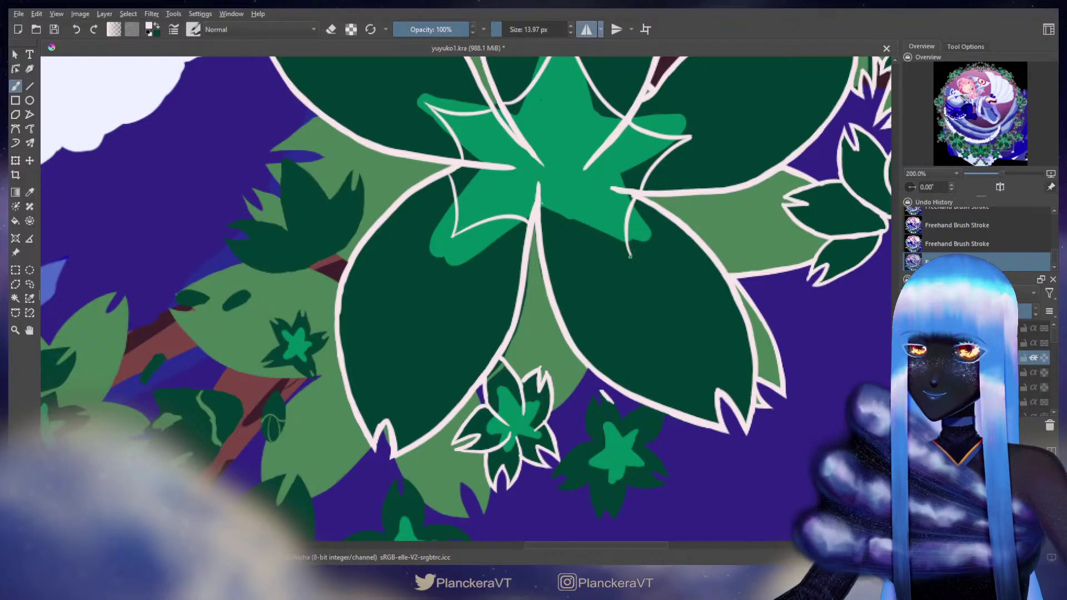
left_click_drag(629, 256, 542, 216)
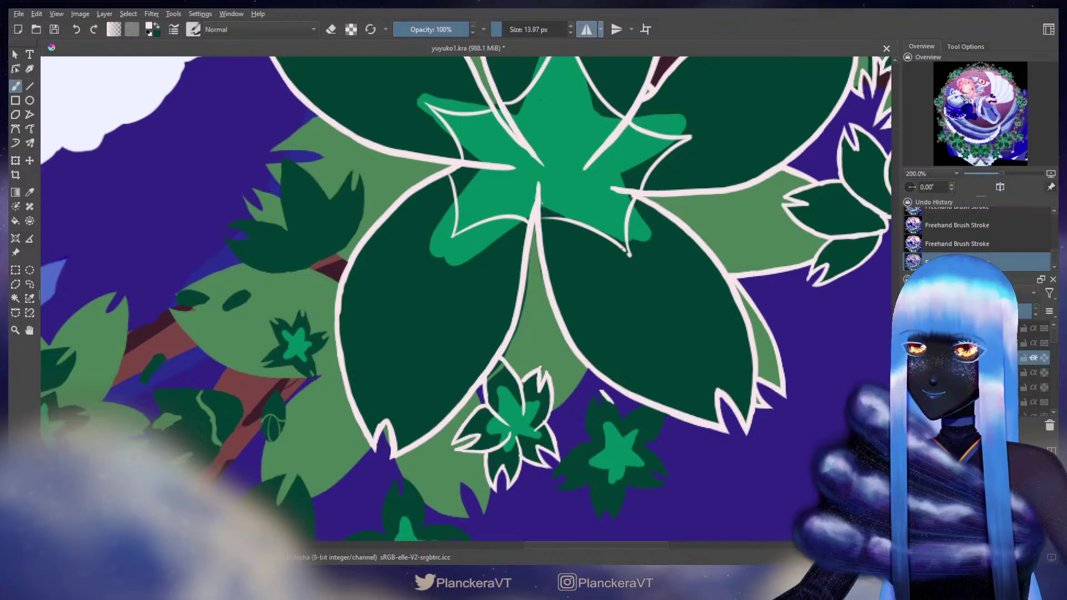
Step: Outline the bright green star center of the small flower below the large flower's lower petals, erasing stray line ends
mouse_move(628, 254)
left_mouse_down()
mouse_move(634, 335)
mouse_move(578, 326)
mouse_move(595, 281)
mouse_move(561, 300)
mouse_move(564, 311)
left_mouse_up()
left_click_drag(593, 236, 597, 252)
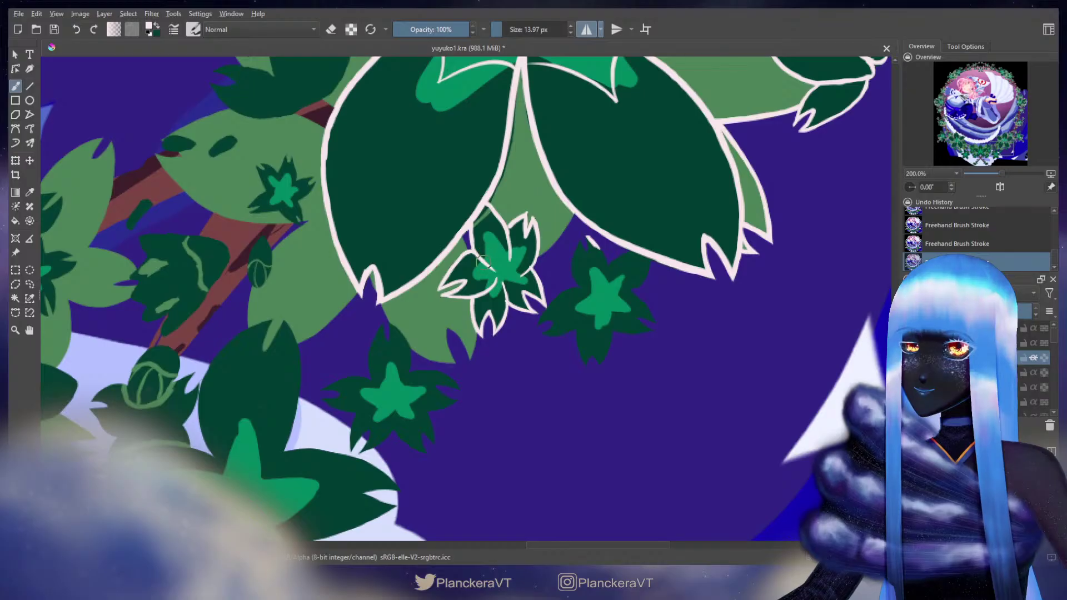
mouse_move(483, 261)
left_mouse_down()
mouse_move(485, 234)
mouse_move(511, 247)
mouse_move(488, 262)
mouse_move(488, 238)
left_mouse_up()
key("ctrl+z")
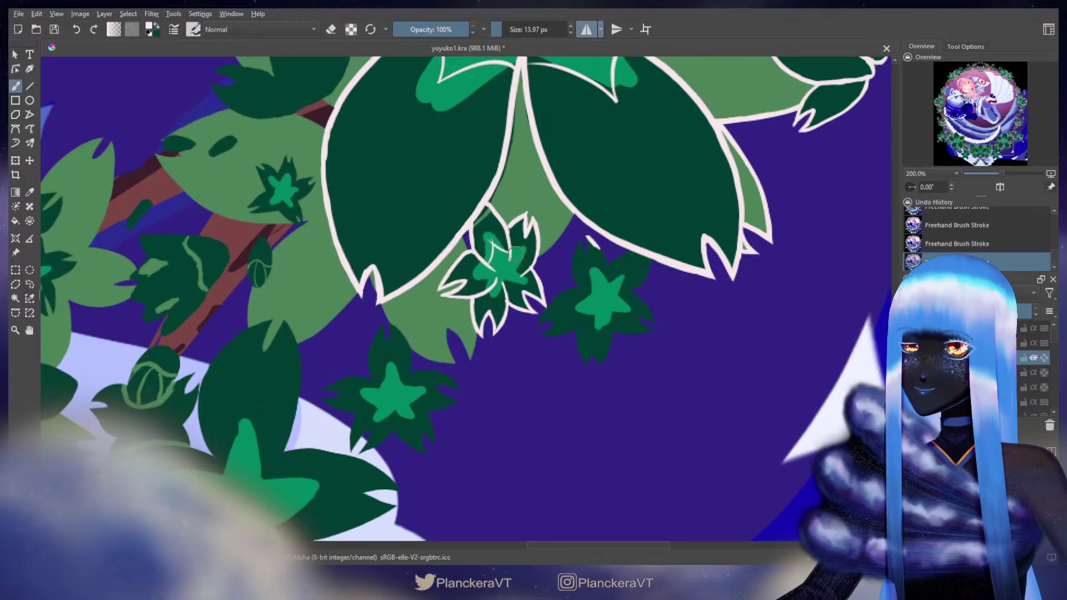
key("e")
left_click_drag(486, 236, 484, 239)
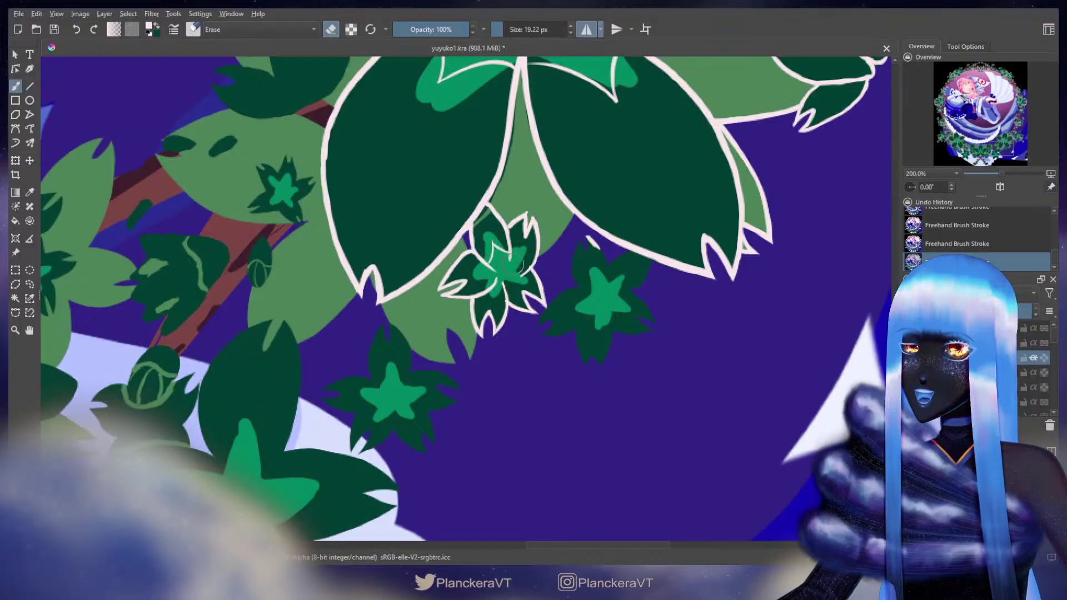
key("e")
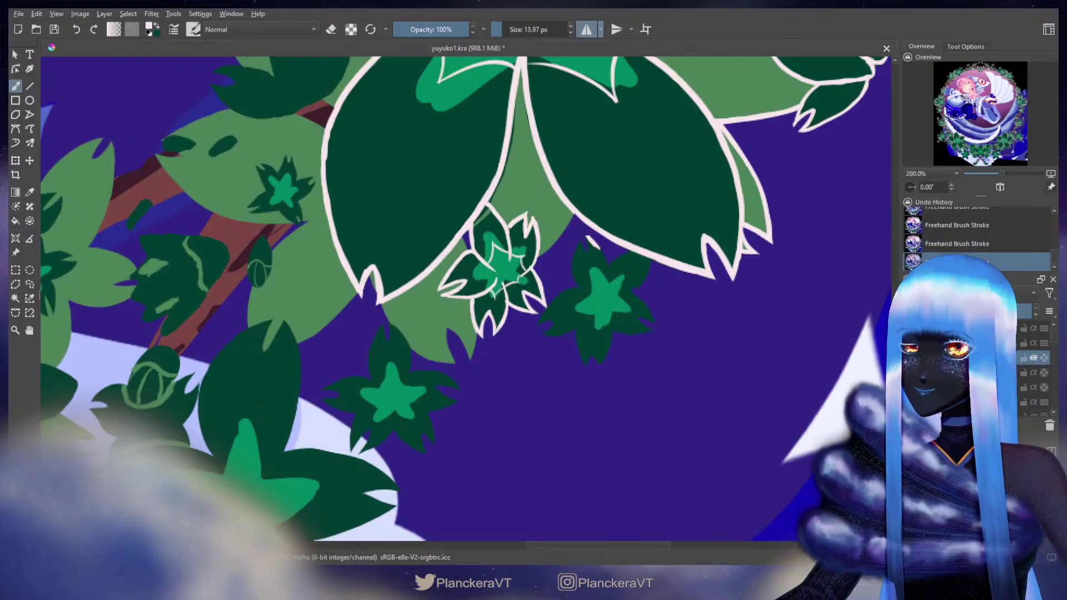
left_click_drag(478, 275, 499, 287)
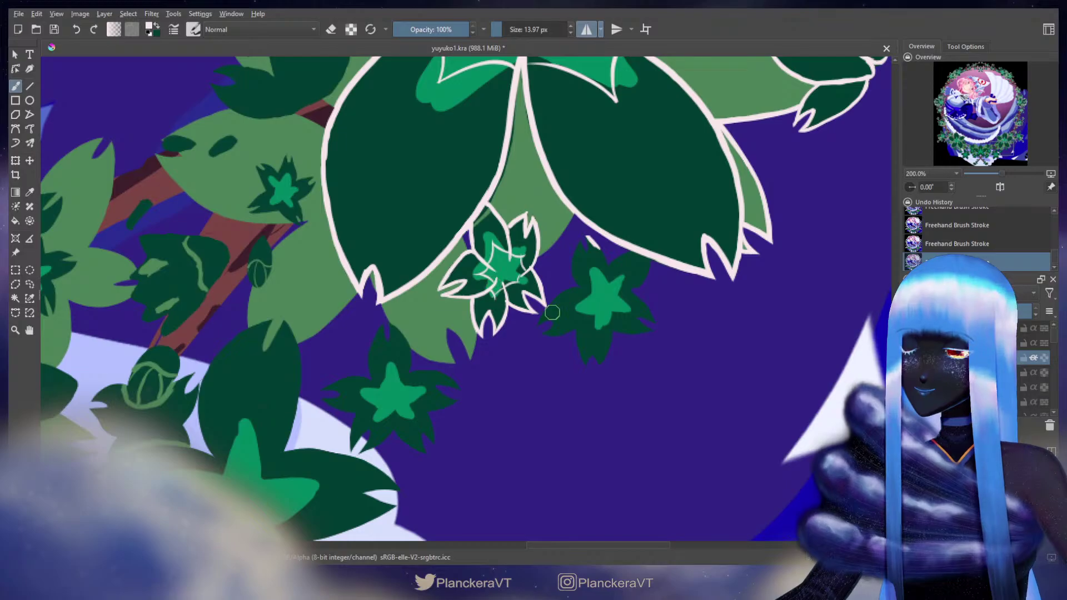
Step: Outline the top and upper-right petals of the small flower under the large lower-right petal, erasing excess line near their junction
left_click_drag(554, 312, 477, 291)
left_click_drag(517, 222, 533, 253)
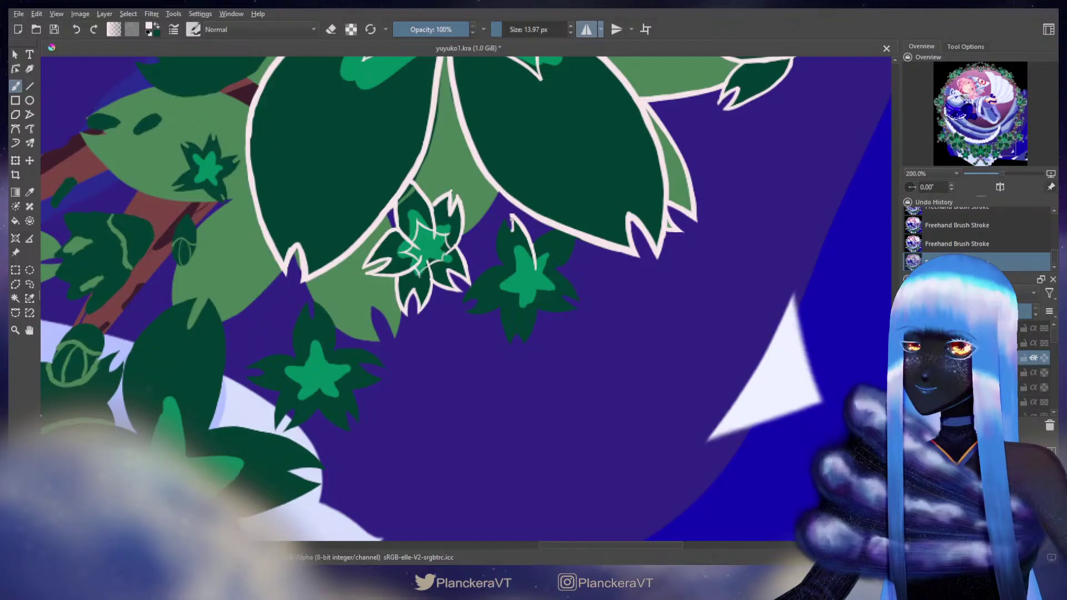
mouse_move(512, 230)
left_mouse_down()
mouse_move(511, 269)
mouse_move(545, 234)
mouse_move(533, 245)
mouse_move(557, 230)
mouse_move(570, 249)
mouse_move(572, 235)
mouse_move(566, 260)
mouse_move(571, 250)
mouse_move(546, 270)
left_mouse_up()
key("ctrl+z")
key("ctrl+shift+z")
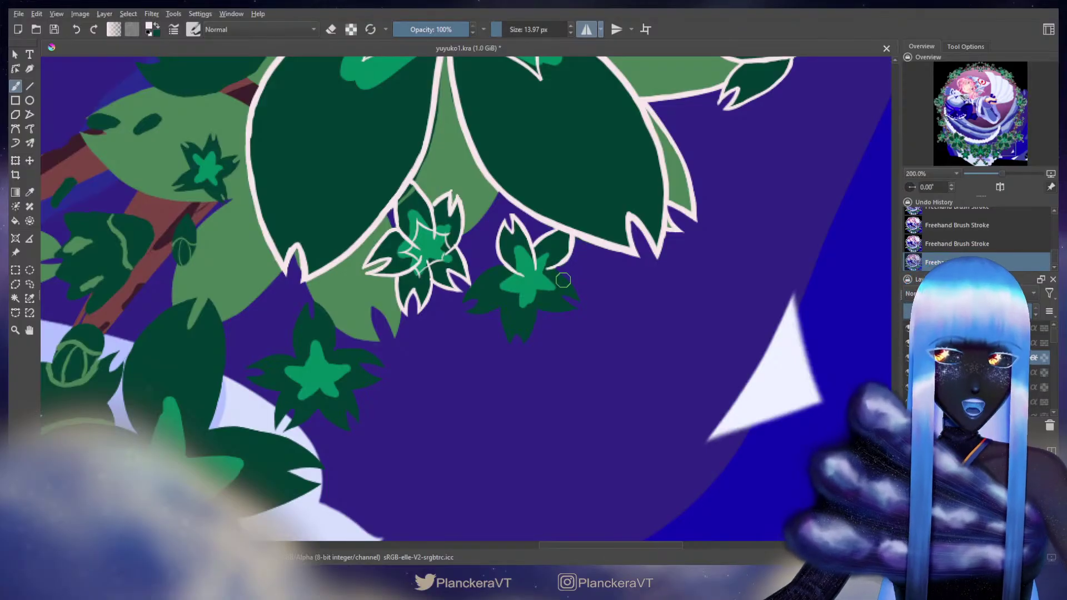
key("e")
mouse_move(539, 262)
left_mouse_down()
mouse_move(563, 294)
mouse_move(584, 274)
left_mouse_up()
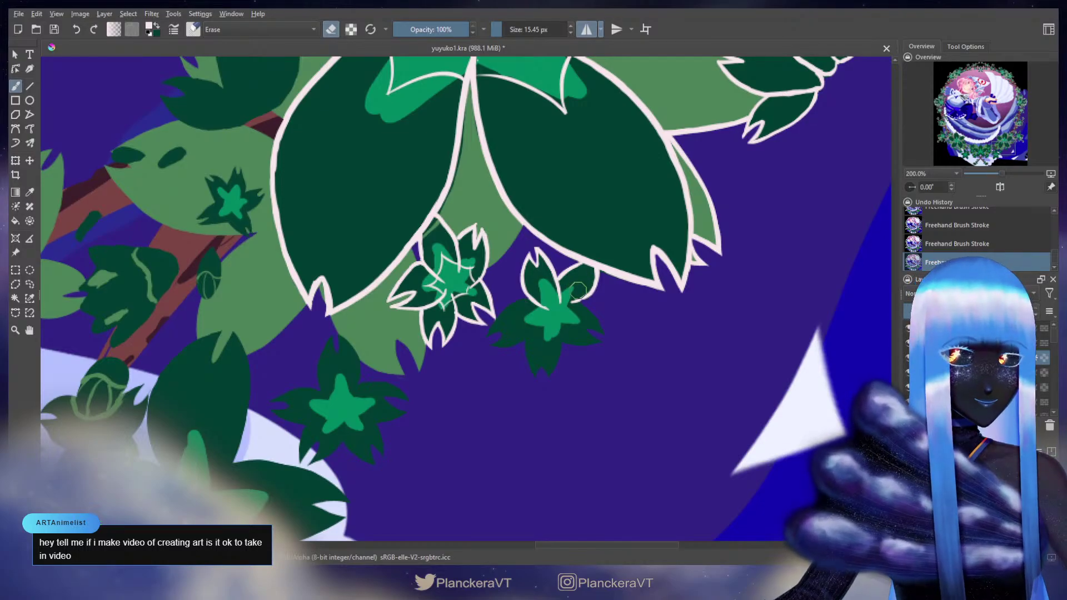
key("e")
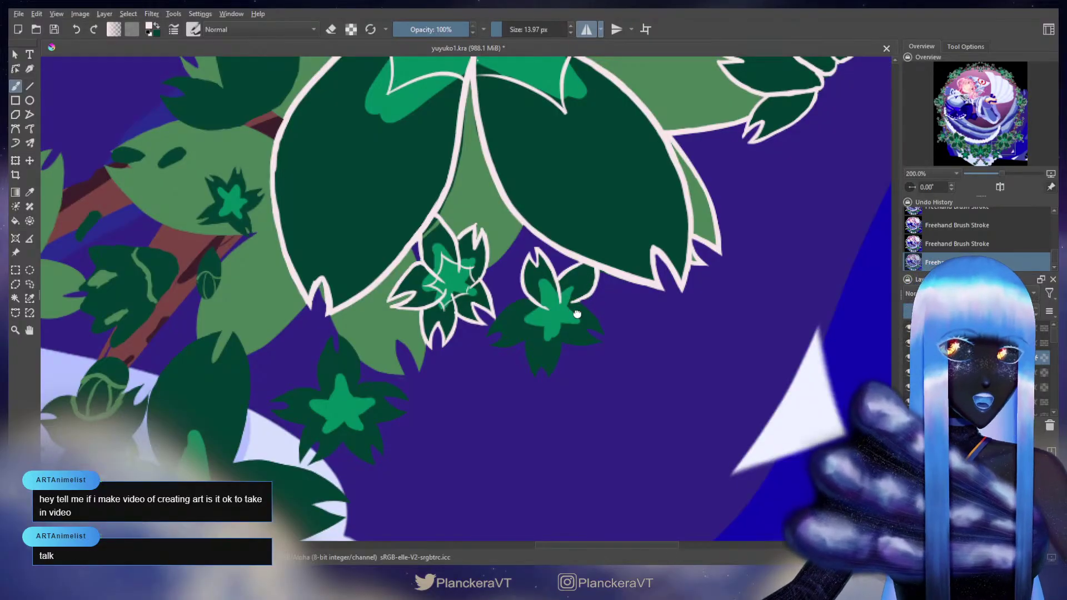
Step: Outline the right, left and bottom notched petals of the same small flower, undoing strokes that miss the shape
left_click_drag(578, 304, 592, 265)
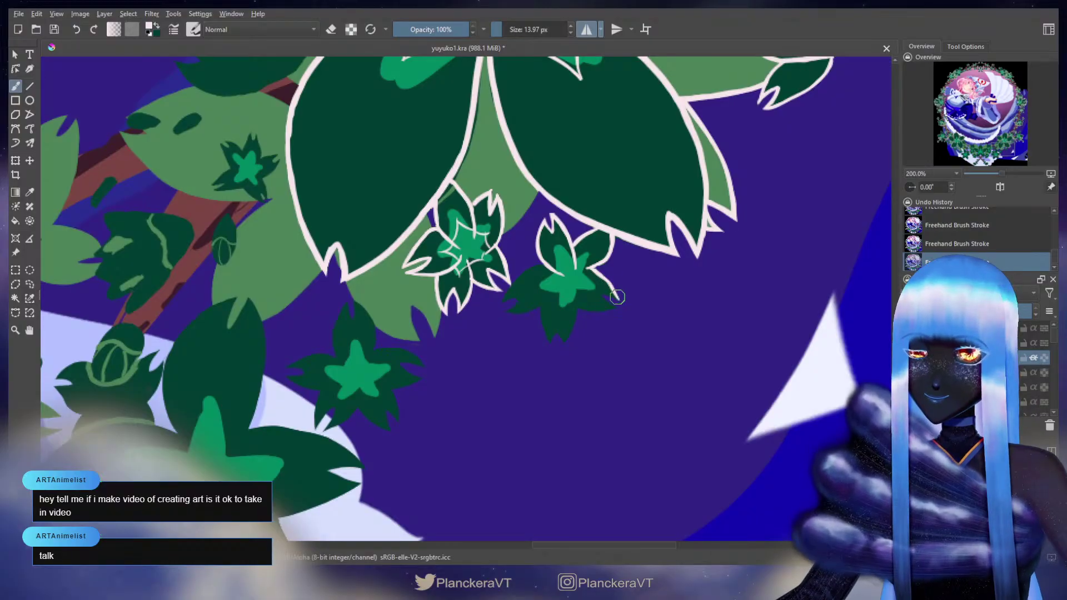
mouse_move(600, 293)
left_mouse_down()
mouse_move(620, 307)
mouse_move(592, 311)
mouse_move(624, 307)
mouse_move(581, 308)
left_mouse_up()
key("ctrl+z")
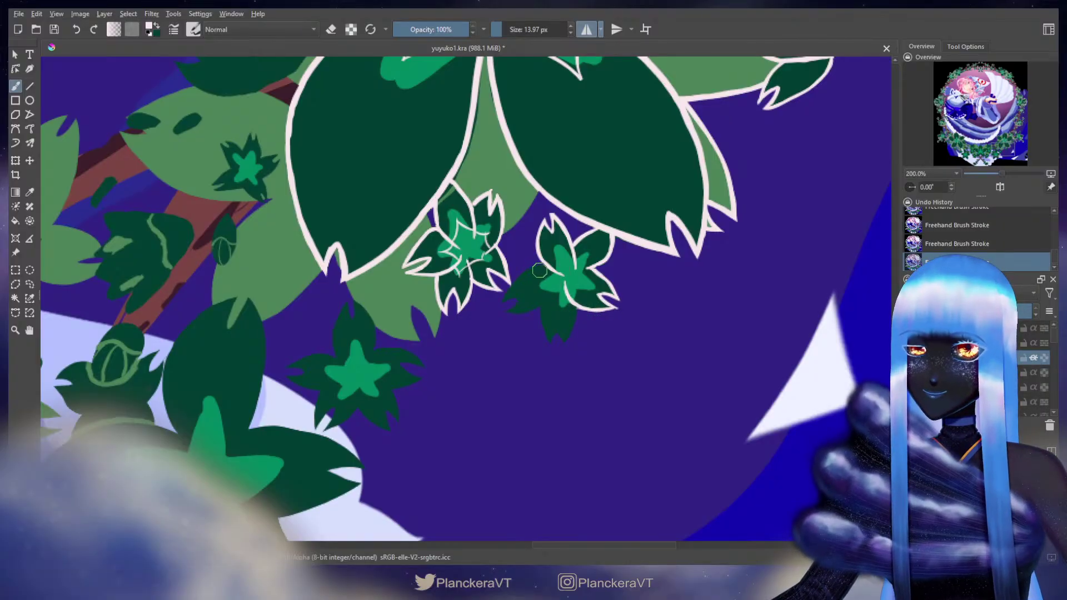
left_click_drag(544, 266, 522, 272)
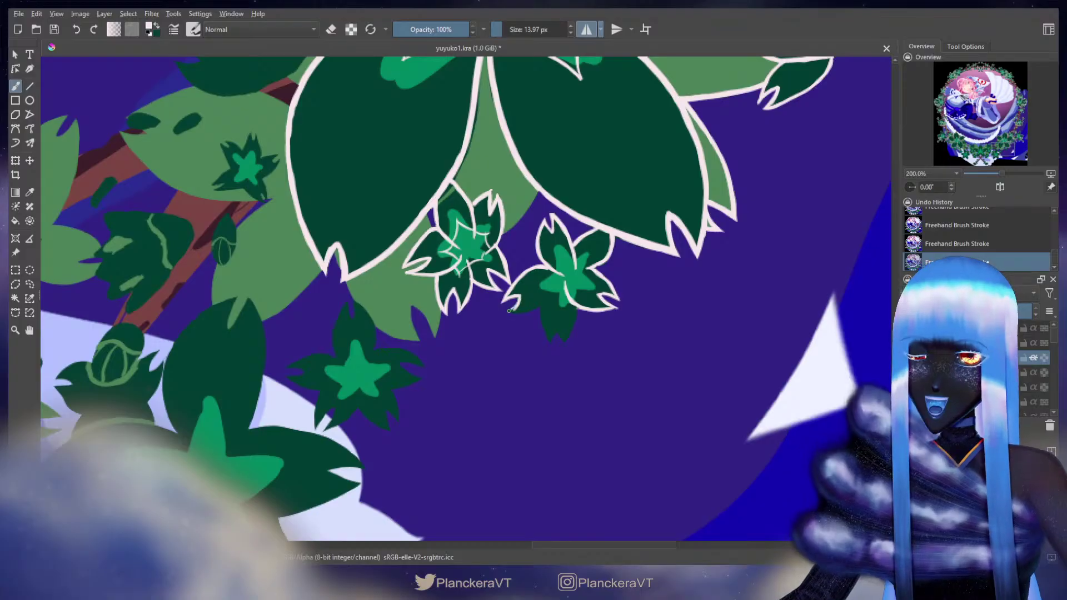
mouse_move(506, 312)
left_mouse_down()
mouse_move(552, 296)
mouse_move(544, 332)
mouse_move(561, 340)
mouse_move(576, 312)
mouse_move(567, 336)
left_mouse_up()
key("ctrl+z")
key("ctrl+z")
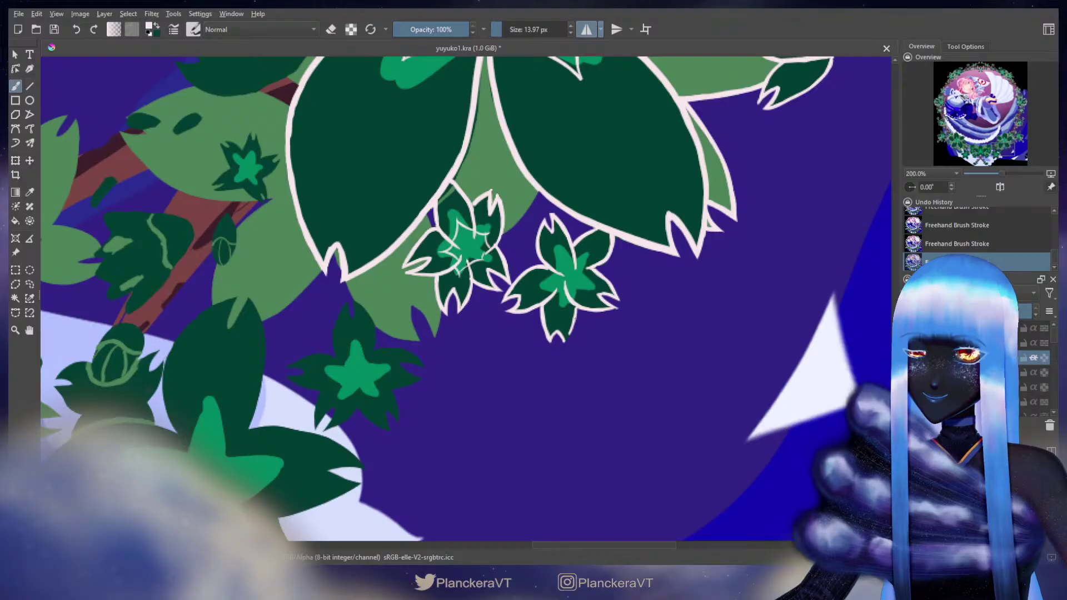
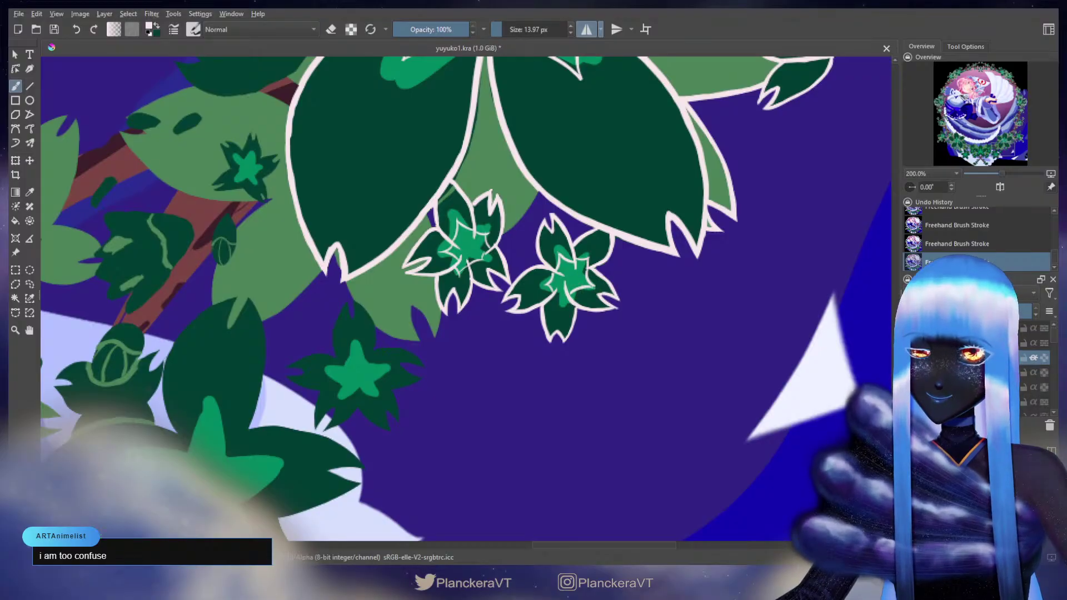
Step: Outline the star center of the newly outlined small flower with short curved strokes, undoing and redrawing where needed
key("ctrl+z")
key("ctrl+z")
key("ctrl+z")
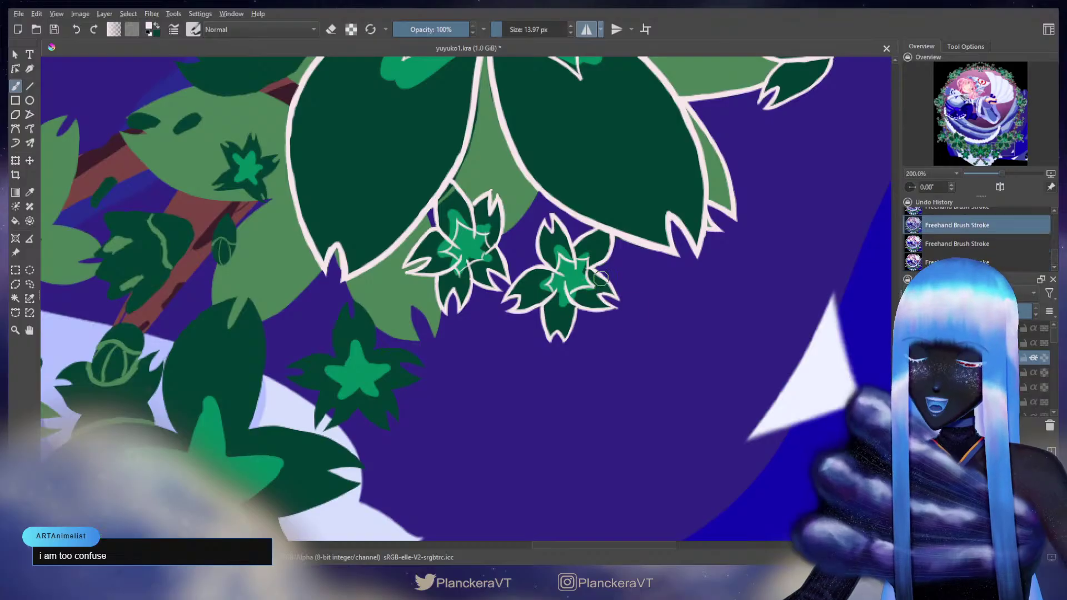
left_click_drag(590, 268, 587, 258)
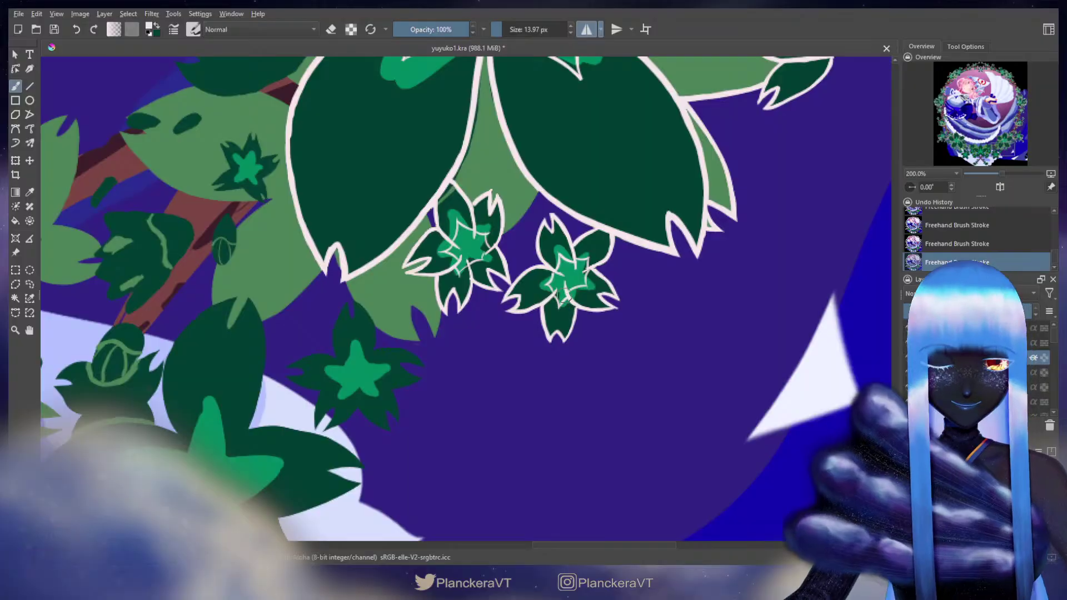
Step: Draw the edges of the light green leaf showing between the large lower petals and the first small flower
left_click_drag(544, 282, 657, 307)
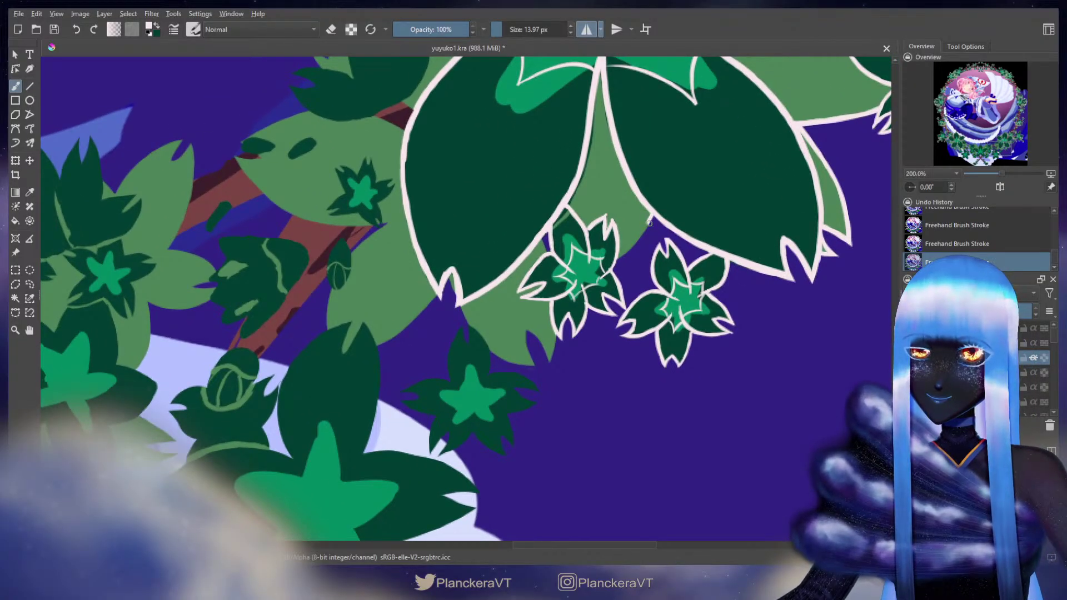
left_click_drag(649, 222, 626, 252)
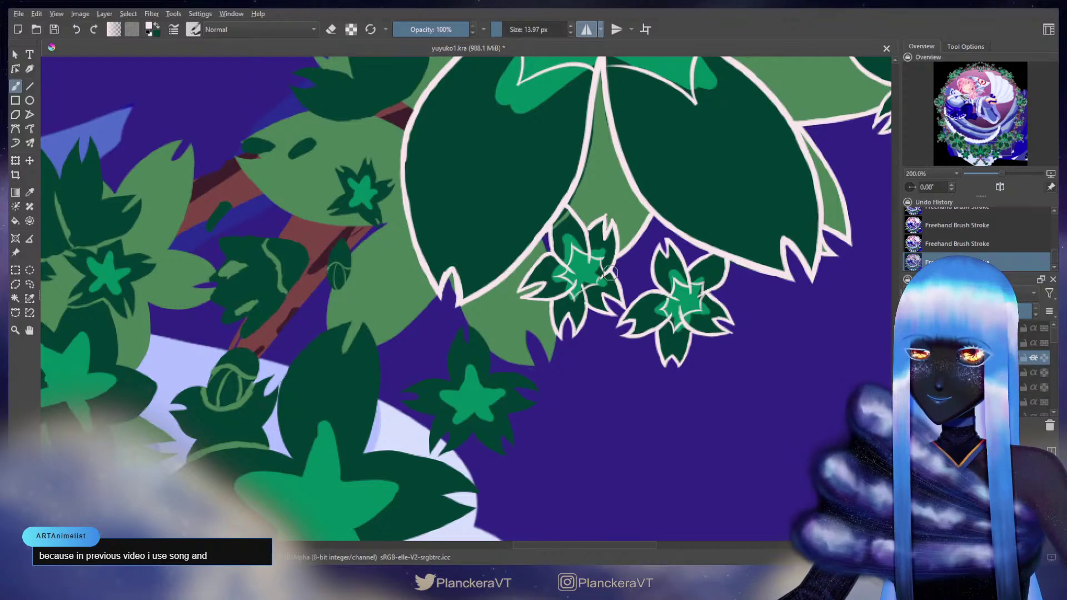
left_click_drag(541, 237, 542, 239)
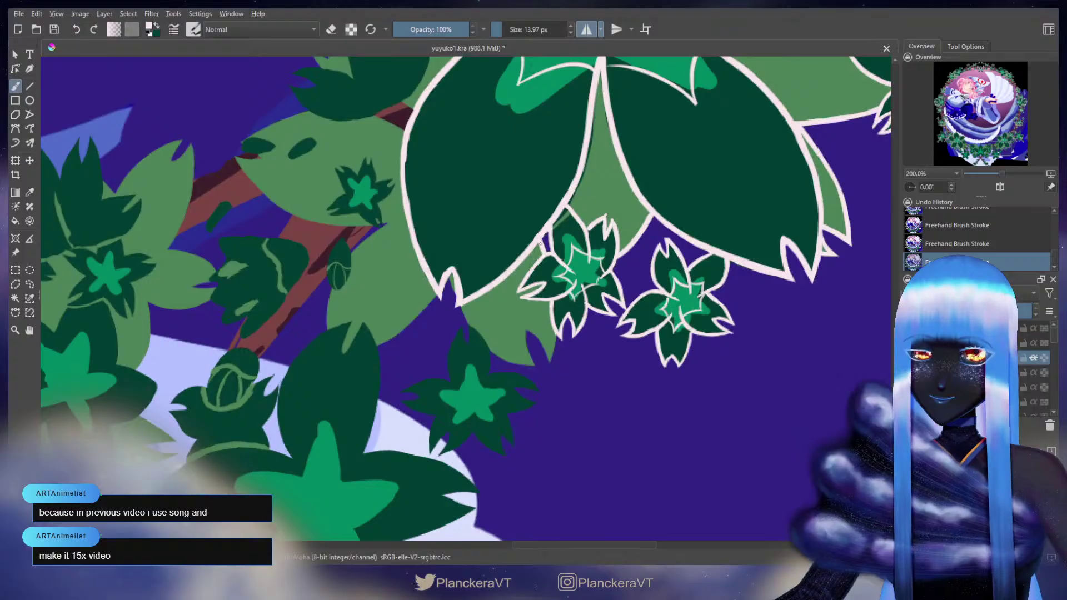
Step: Outline both sides and the notched tip of the top petal on the small flower below the large lower-left petal
left_click_drag(506, 313, 520, 301)
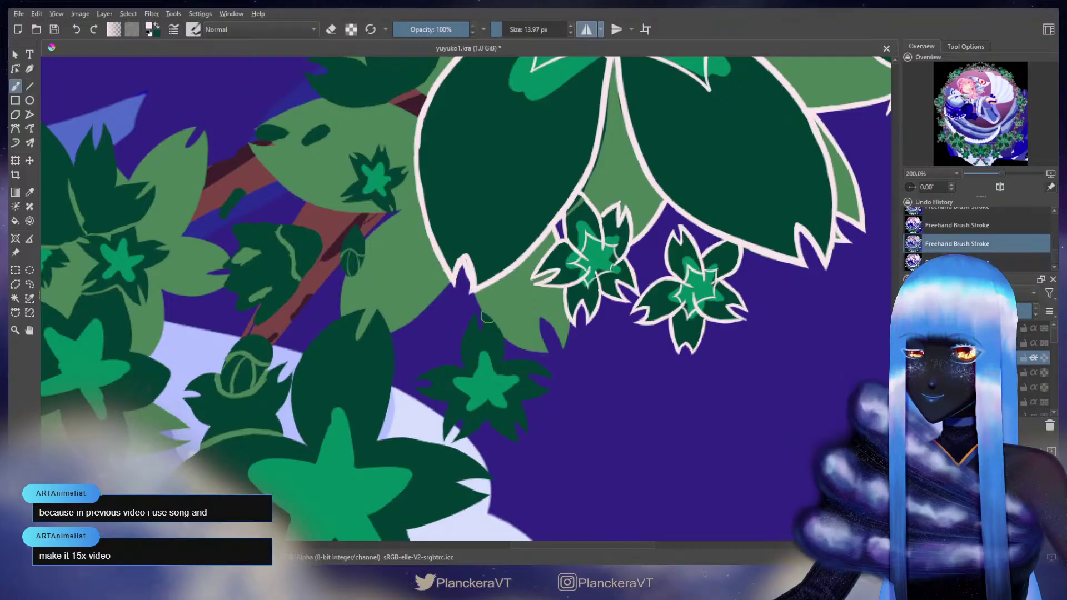
mouse_move(496, 326)
left_mouse_down()
mouse_move(503, 350)
mouse_move(565, 287)
mouse_move(547, 324)
left_mouse_up()
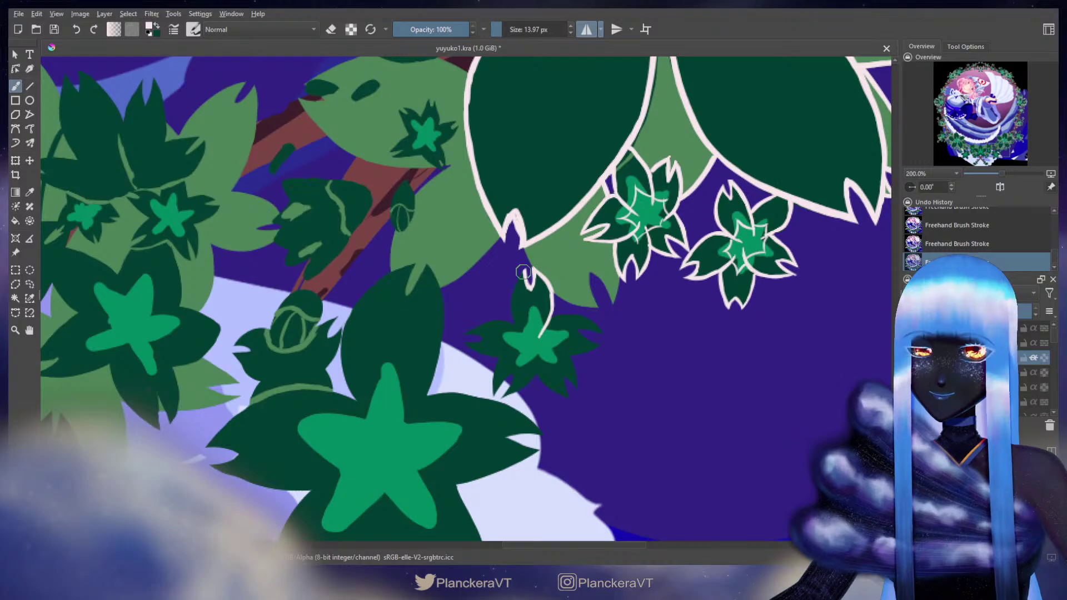
left_click_drag(517, 279, 512, 316)
mouse_move(512, 312)
left_mouse_down()
mouse_move(525, 340)
mouse_move(575, 275)
left_mouse_up()
key("ctrl+z")
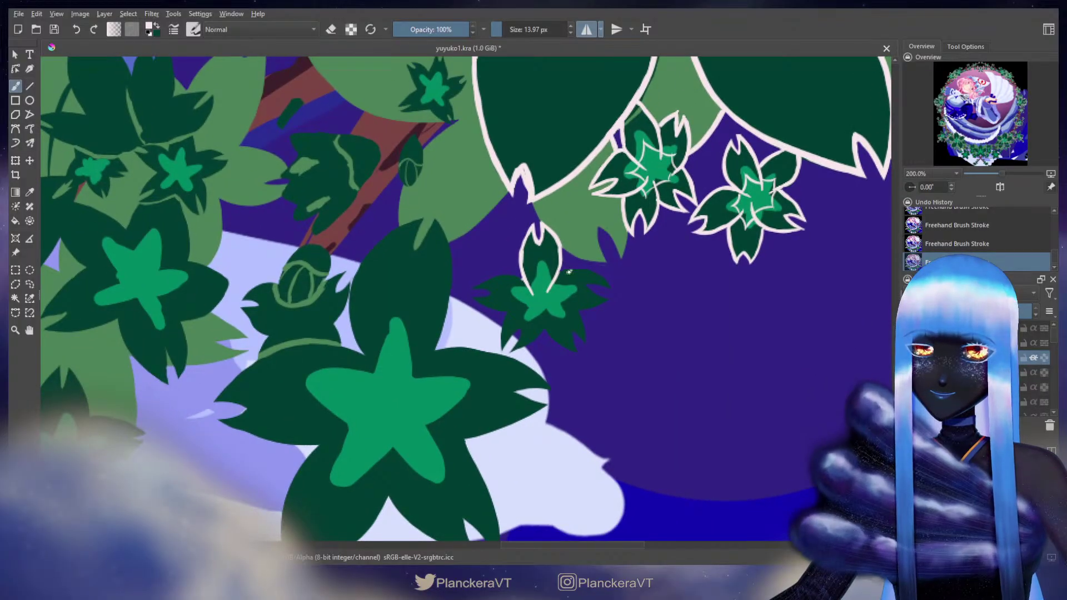
Step: Draw the upper edge of that small flower's right petal as a curve from the top petal's base to the tip
key("e")
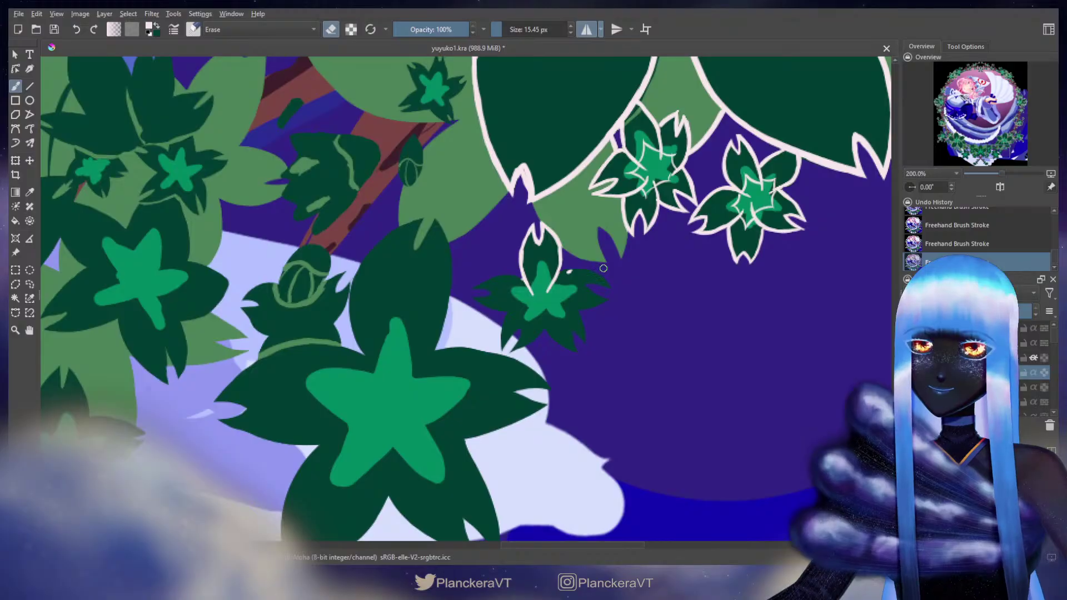
key("e")
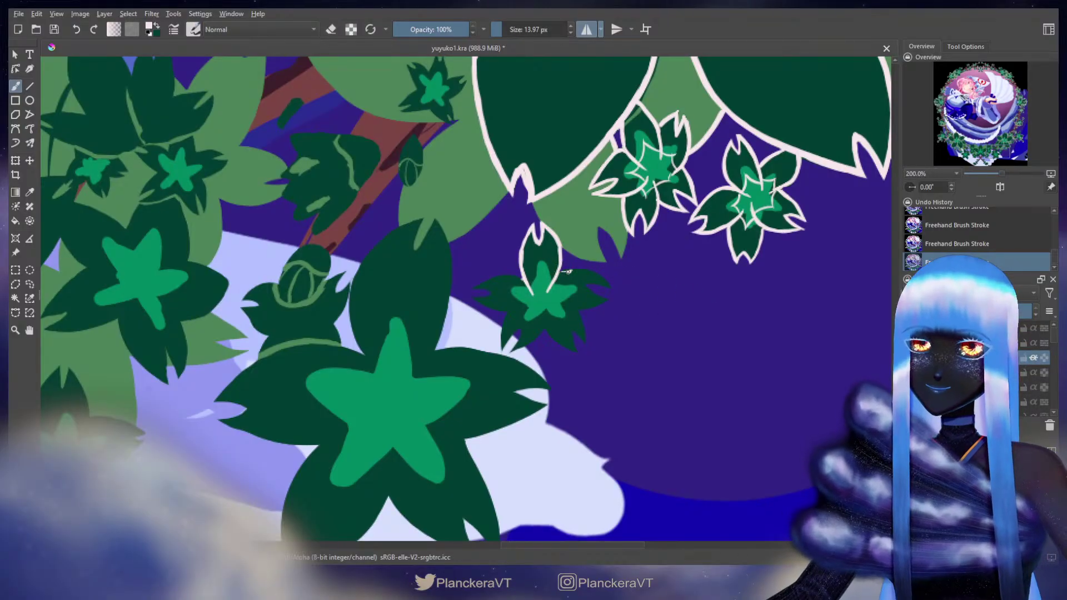
mouse_move(564, 270)
left_mouse_down()
mouse_move(606, 284)
mouse_move(596, 271)
mouse_move(615, 291)
left_mouse_up()
key("ctrl+z")
key("ctrl+z")
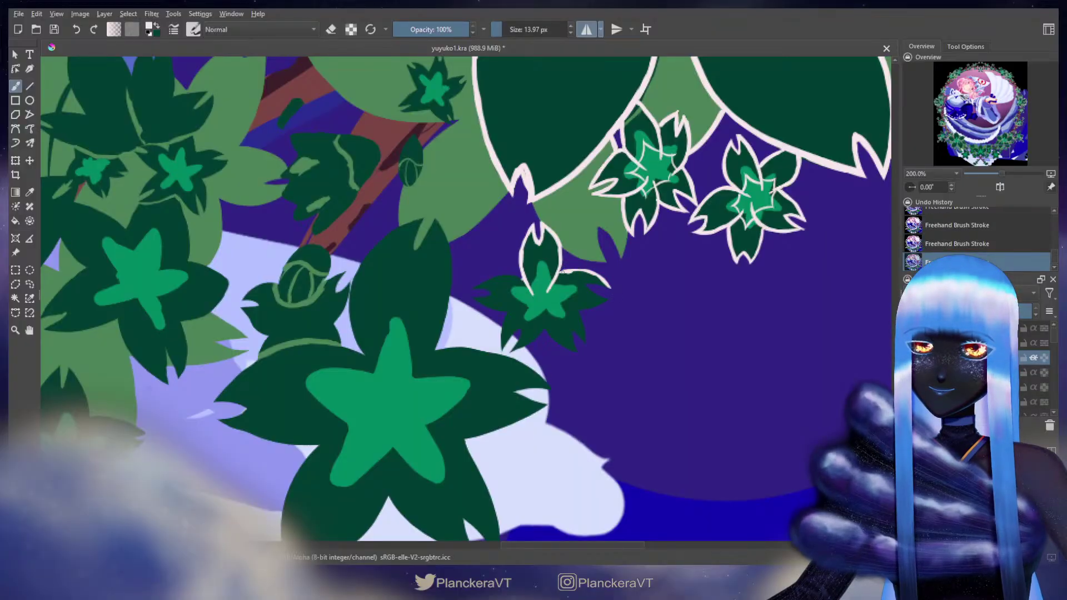
key("e")
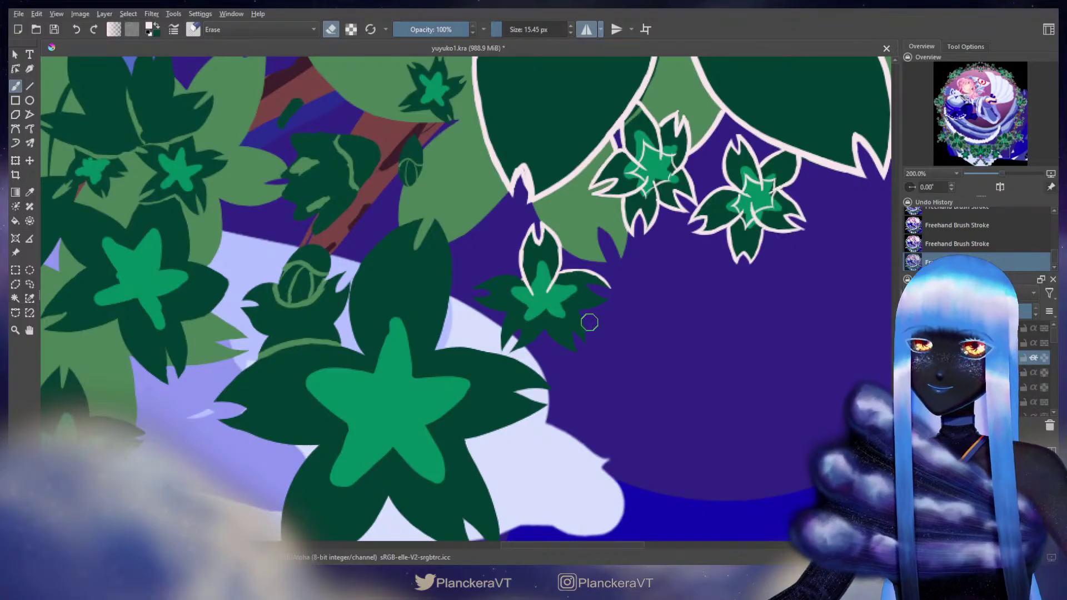
key("e")
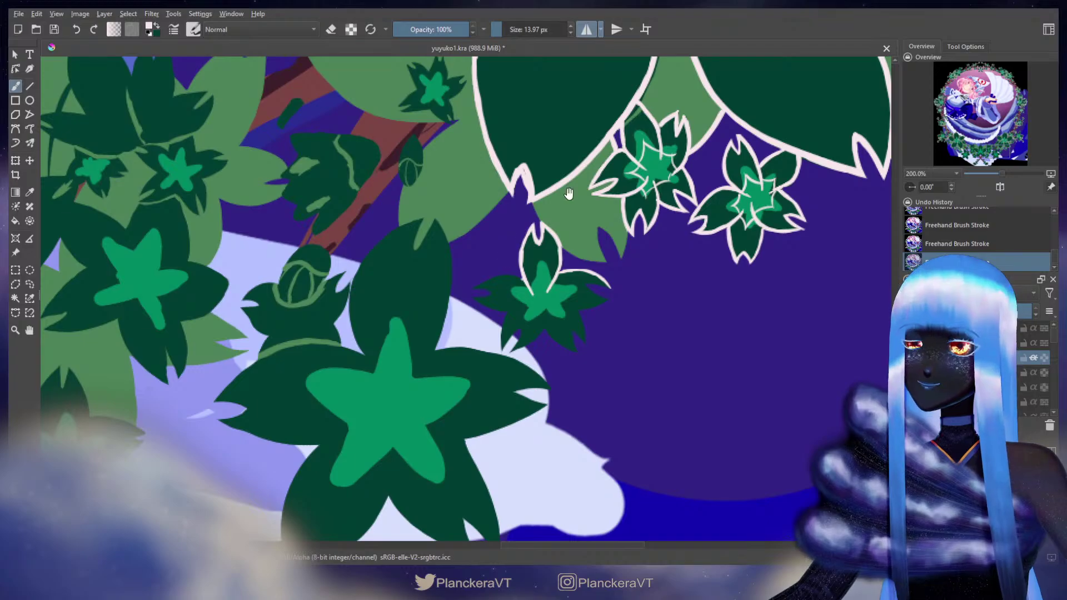
left_click_drag(569, 194, 674, 195)
left_click_drag(653, 280, 621, 186)
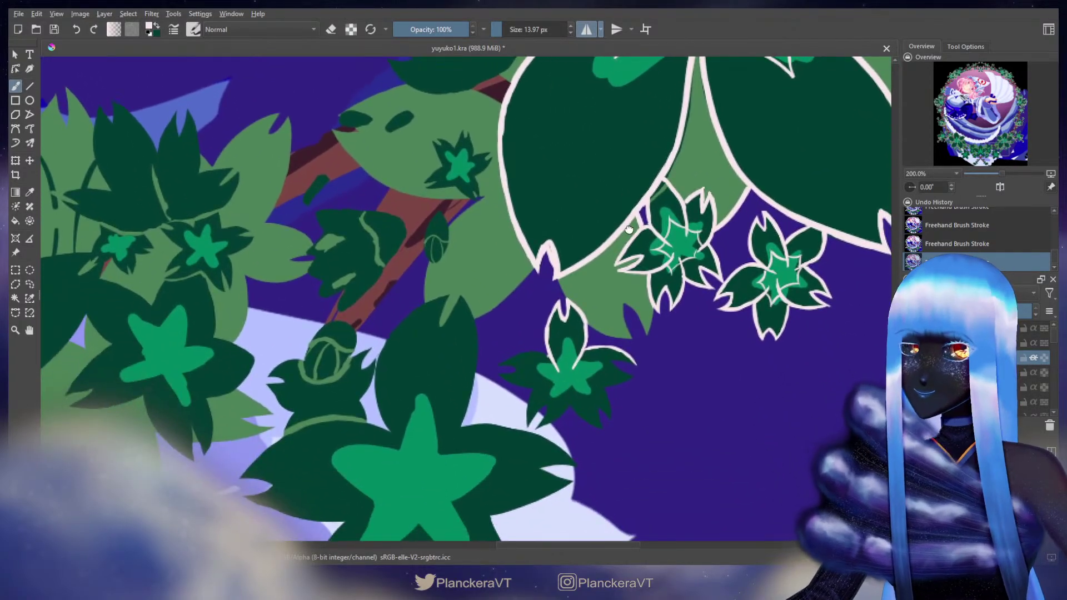
left_click_drag(635, 232, 616, 188)
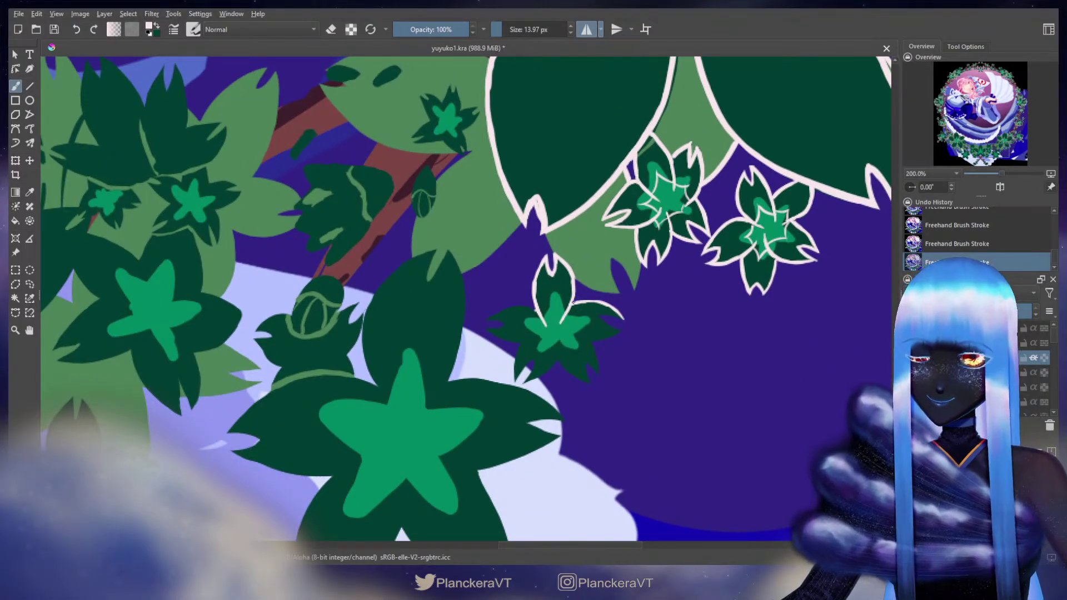
Step: Outline the notched tip and lower edge of the small flower's right petal, redrawing the lower curve where needed
left_click_drag(590, 301, 623, 319)
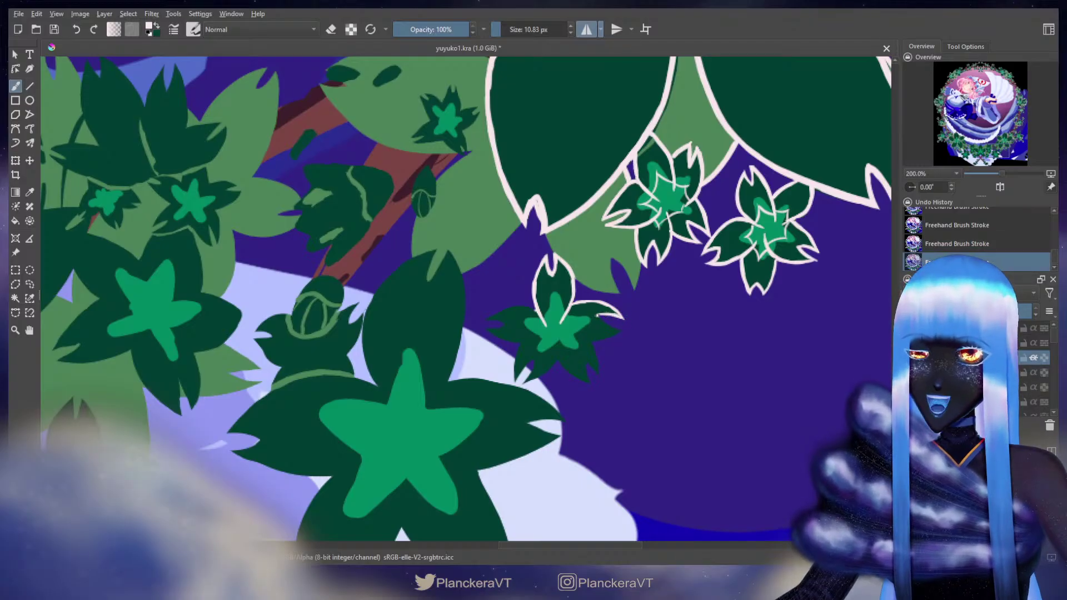
mouse_move(621, 330)
left_mouse_down()
mouse_move(568, 334)
mouse_move(594, 340)
left_mouse_up()
key("ctrl+z")
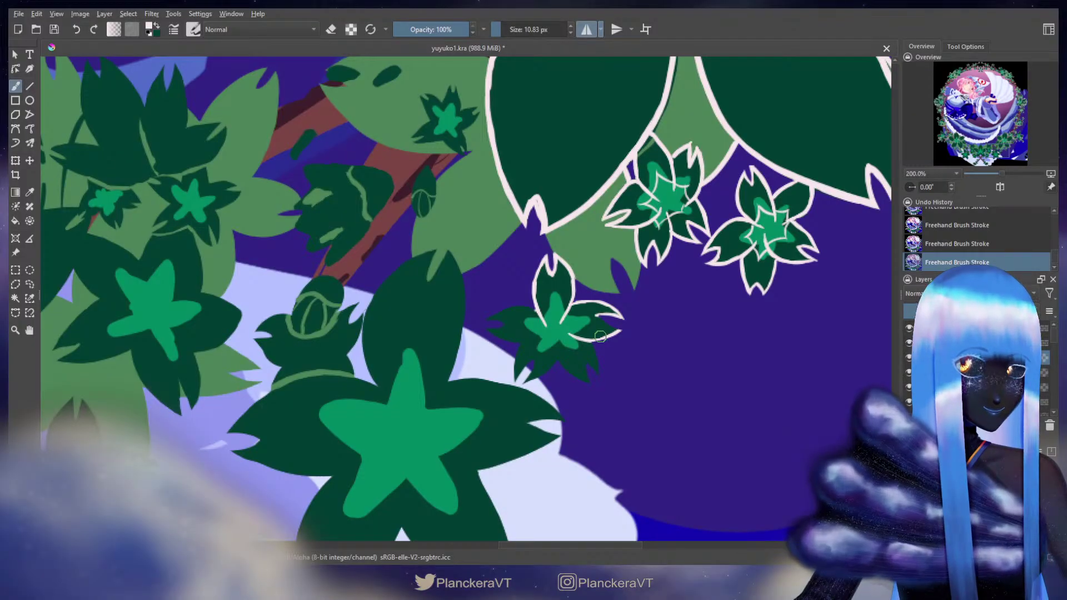
left_click_drag(590, 316, 603, 316)
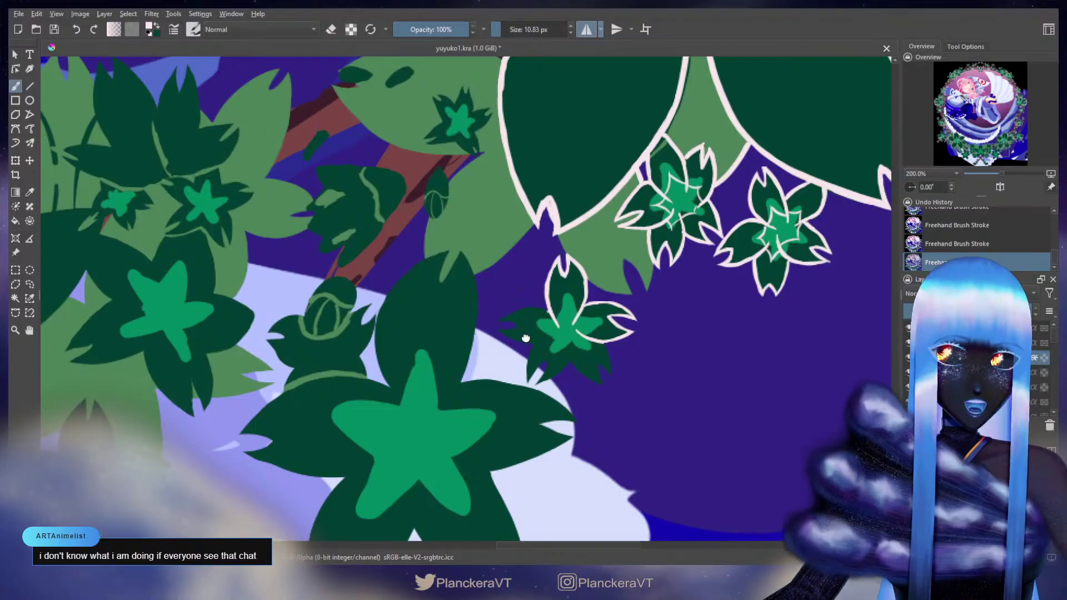
Step: Outline the left petal and both lower petals of the same small flower, including their notched tips
mouse_move(526, 338)
left_mouse_down()
mouse_move(553, 335)
mouse_move(527, 317)
mouse_move(534, 312)
mouse_move(525, 319)
mouse_move(568, 308)
mouse_move(527, 328)
left_mouse_up()
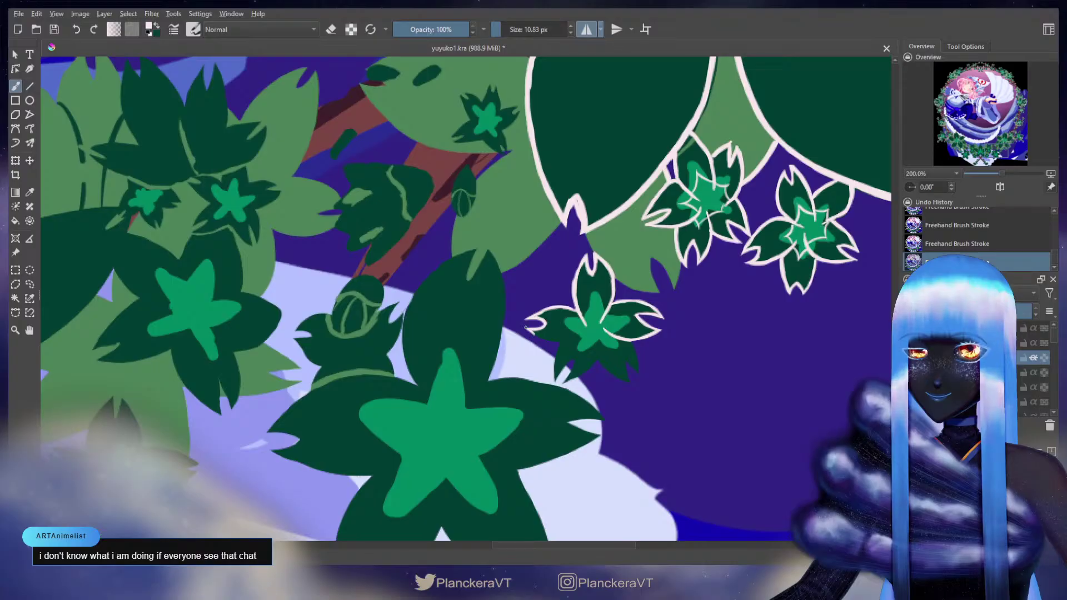
left_click_drag(531, 332, 566, 339)
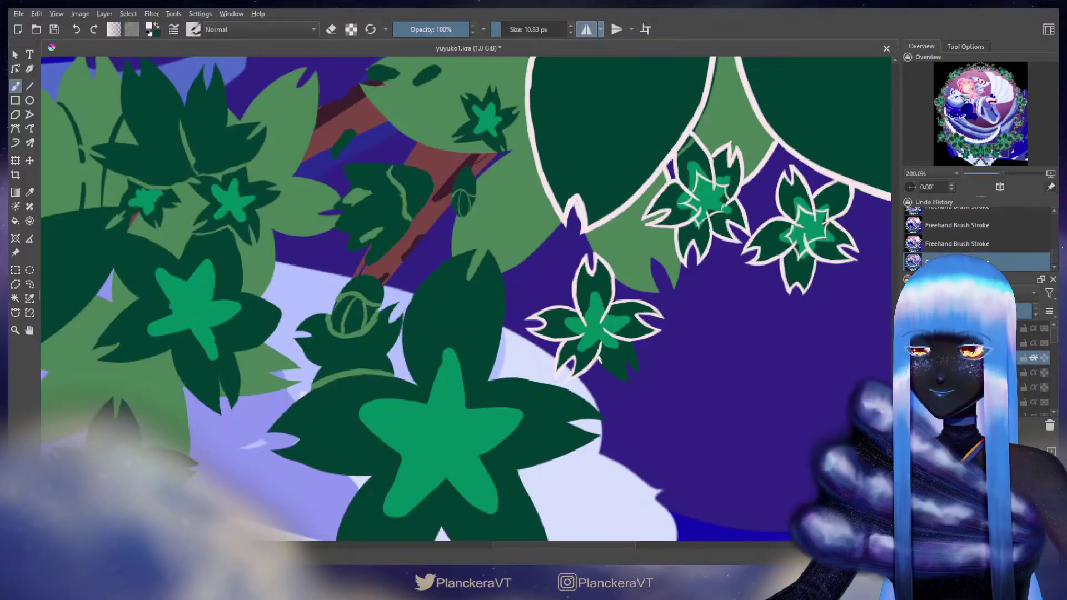
key("ctrl+z")
left_click_drag(598, 357, 629, 381)
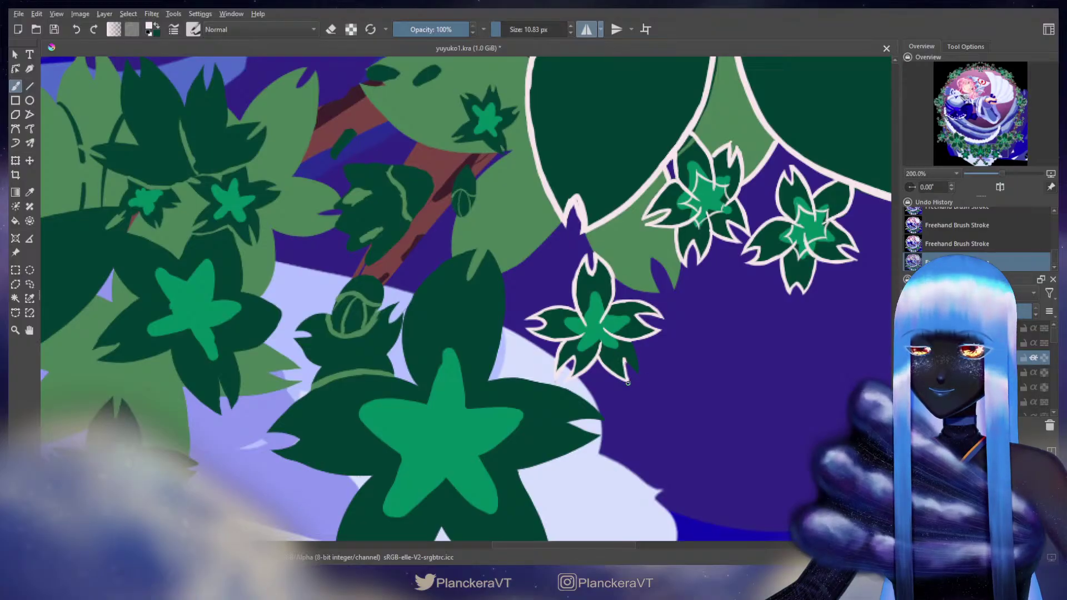
mouse_move(625, 363)
left_mouse_down()
mouse_move(629, 381)
mouse_move(638, 373)
left_mouse_up()
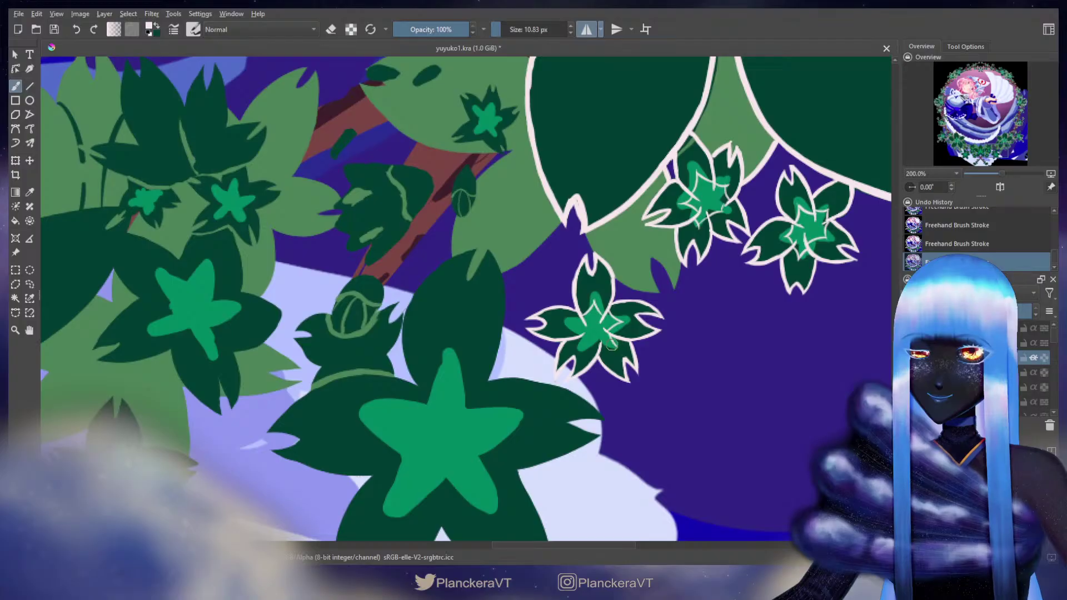
Step: Outline that small flower's star center with short curved strokes, undoing and redrawing the ones that do not fit
key("ctrl+z")
key("ctrl+z")
key("ctrl+shift+z")
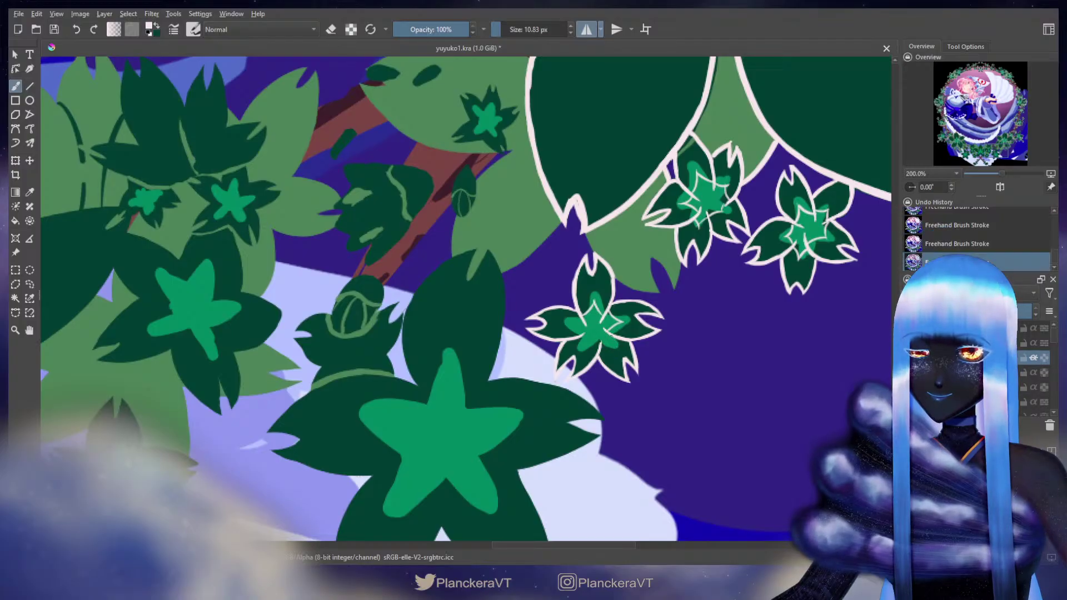
key("ctrl+shift+z")
key("ctrl+z")
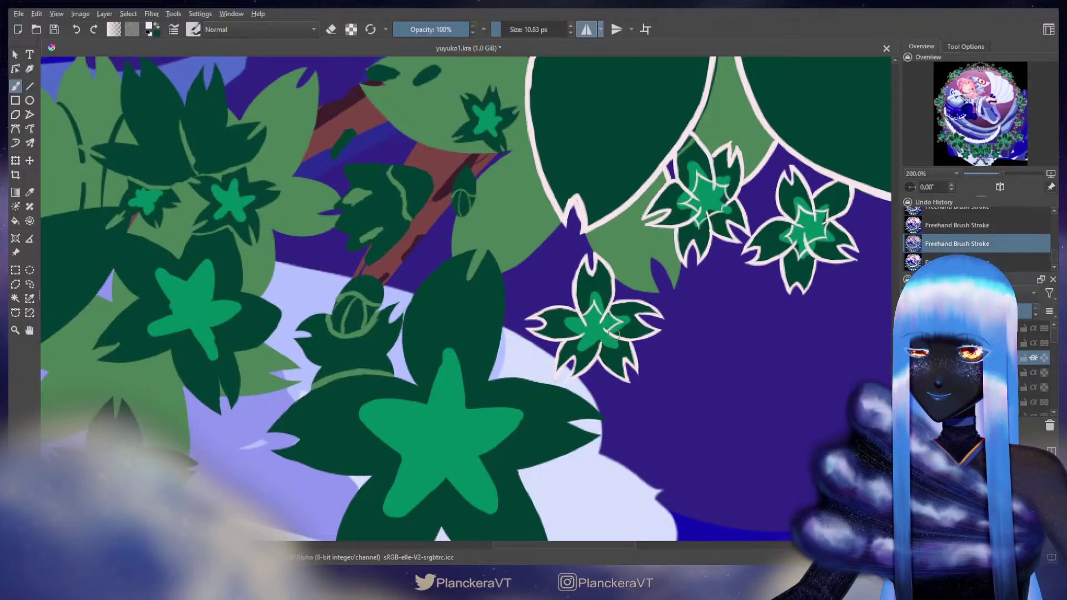
mouse_move(610, 335)
left_mouse_down()
mouse_move(612, 350)
mouse_move(582, 350)
left_mouse_up()
key("ctrl+z")
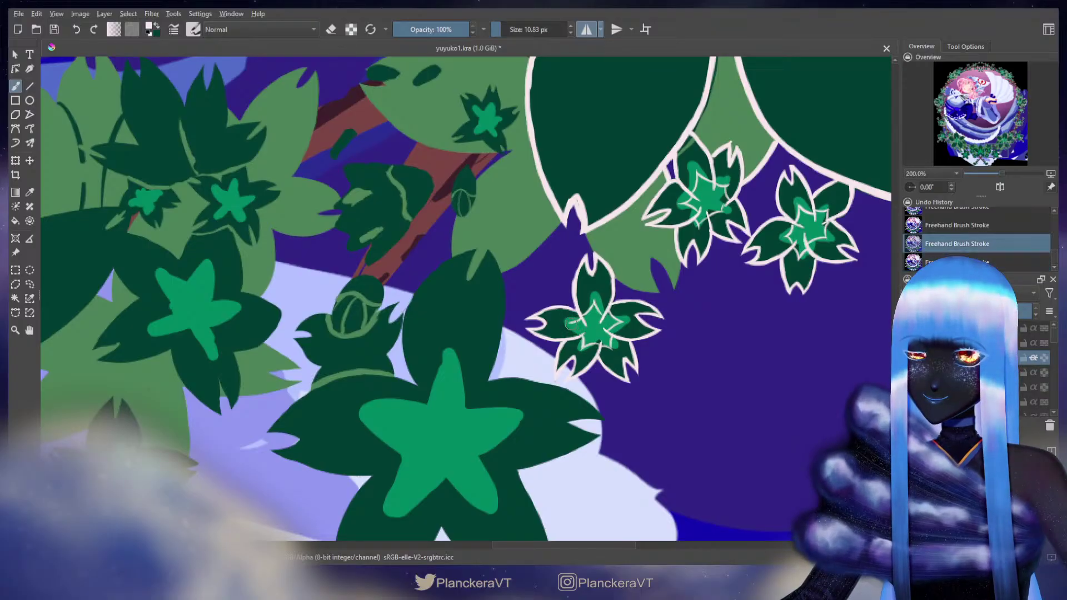
Step: Draw the upper edge of the light green leaf behind the large flower's left petals and erase the fill spilling past it
left_click_drag(643, 291, 585, 252)
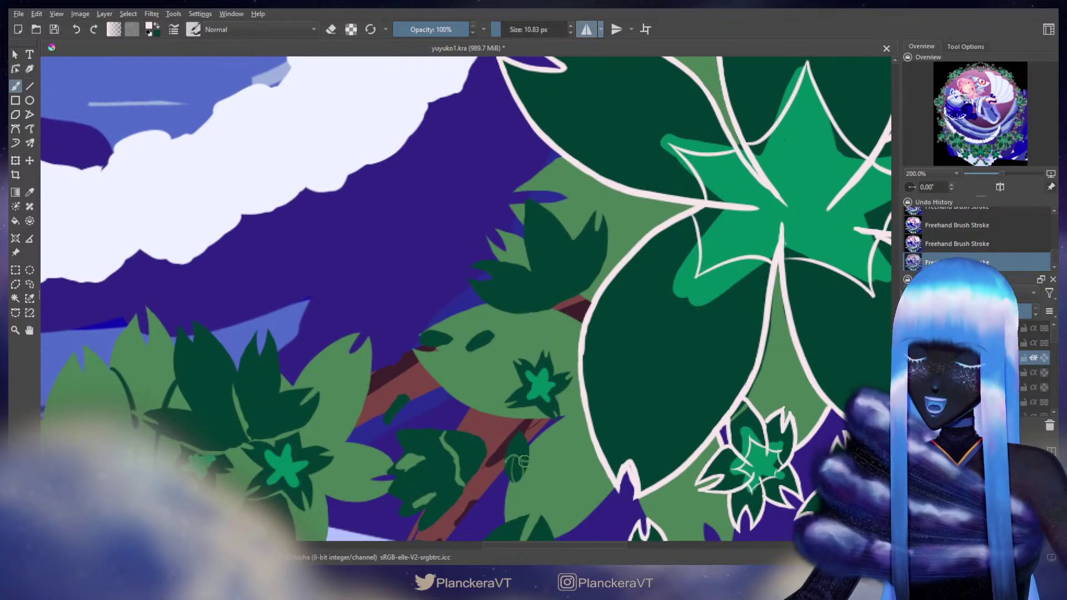
left_click_drag(518, 230, 535, 257)
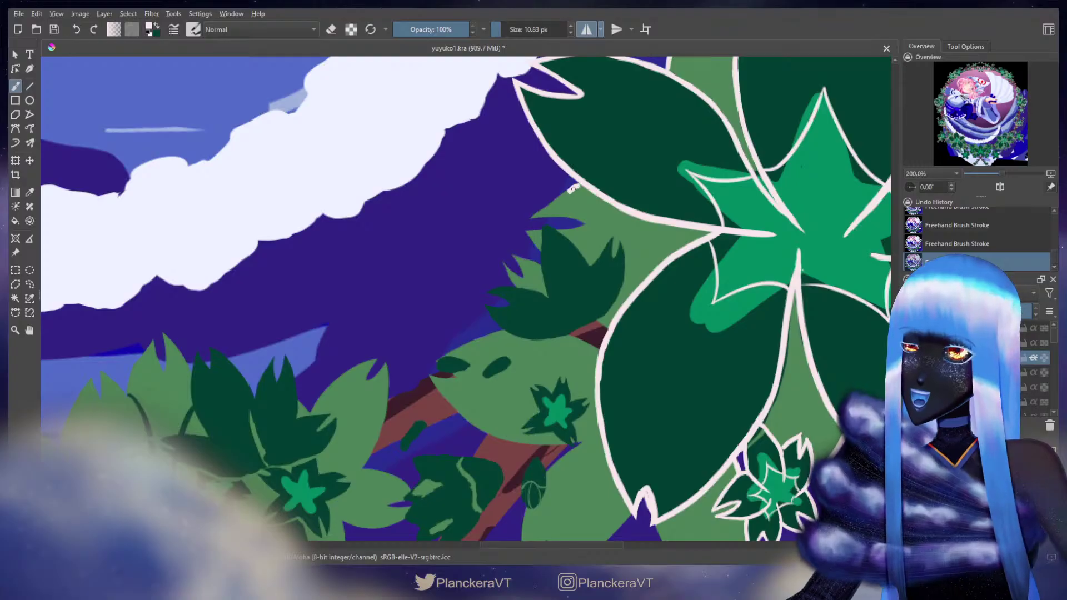
left_click_drag(572, 189, 530, 218)
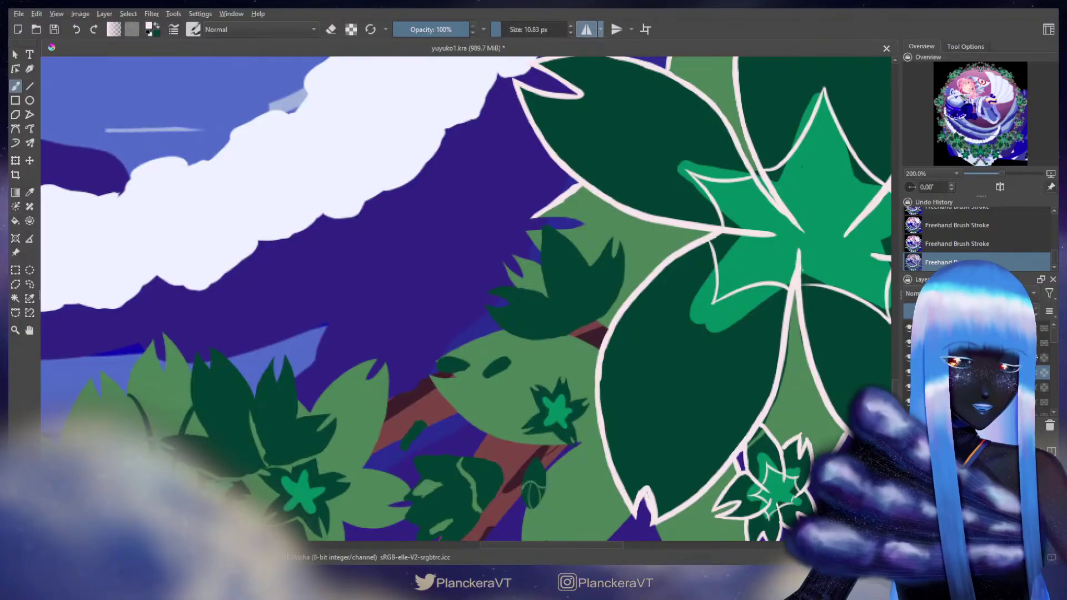
key("e")
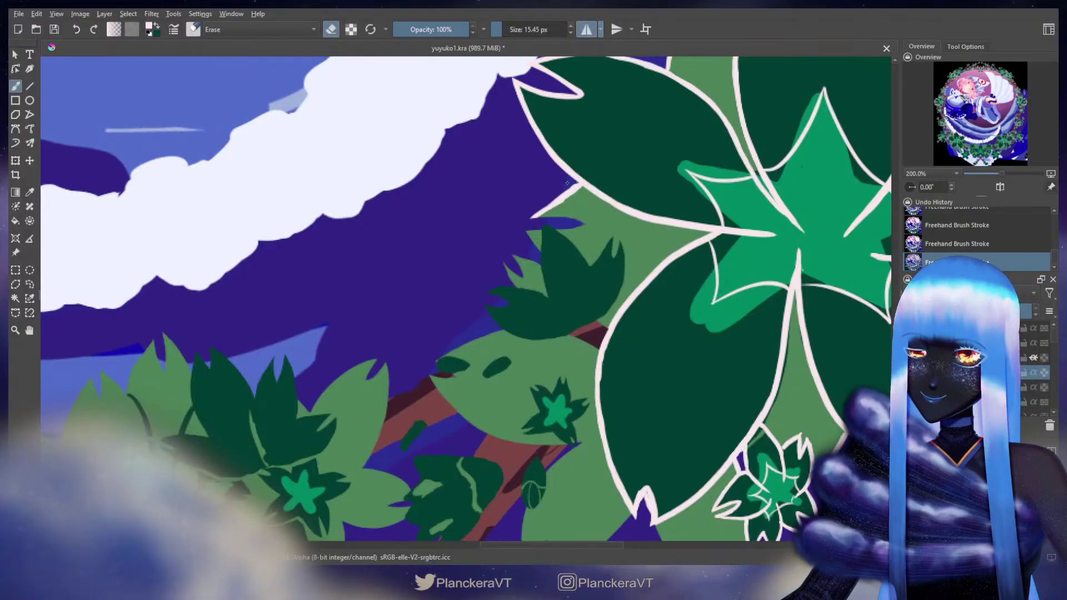
left_click(570, 185)
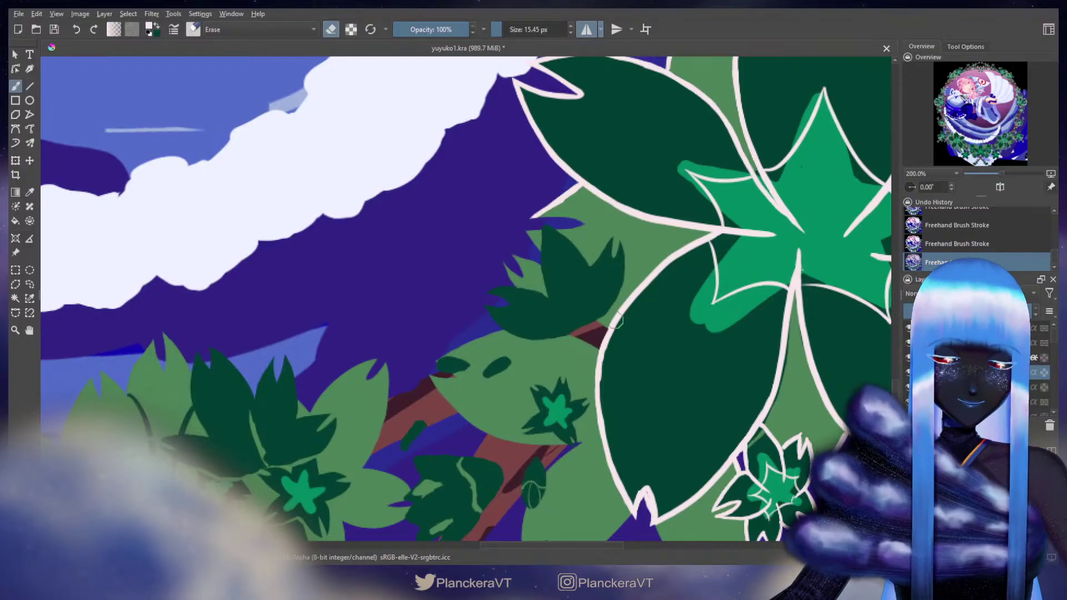
key("e")
key("e")
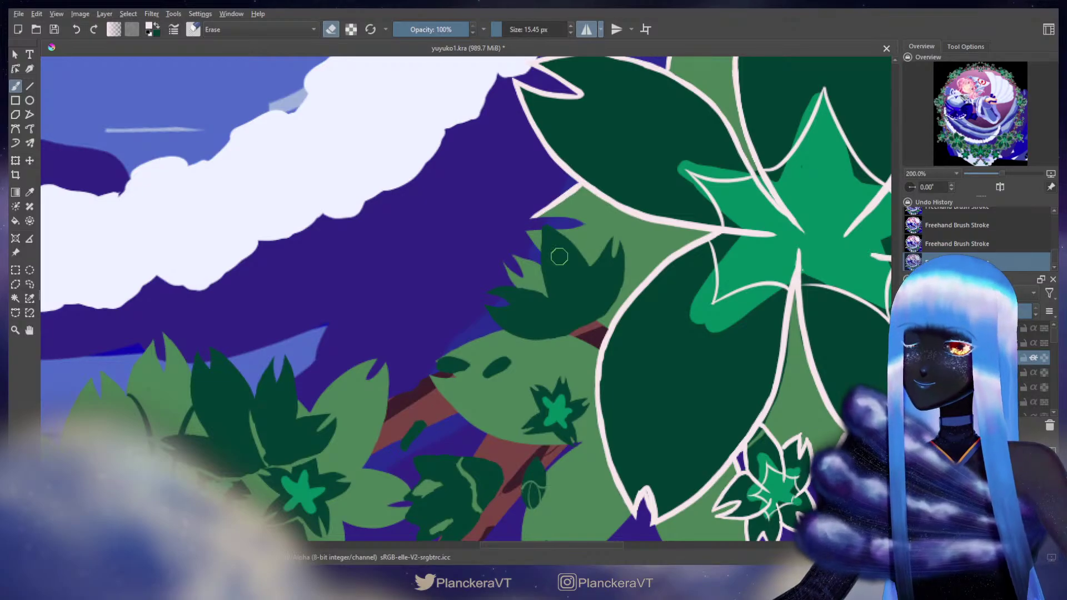
key("e")
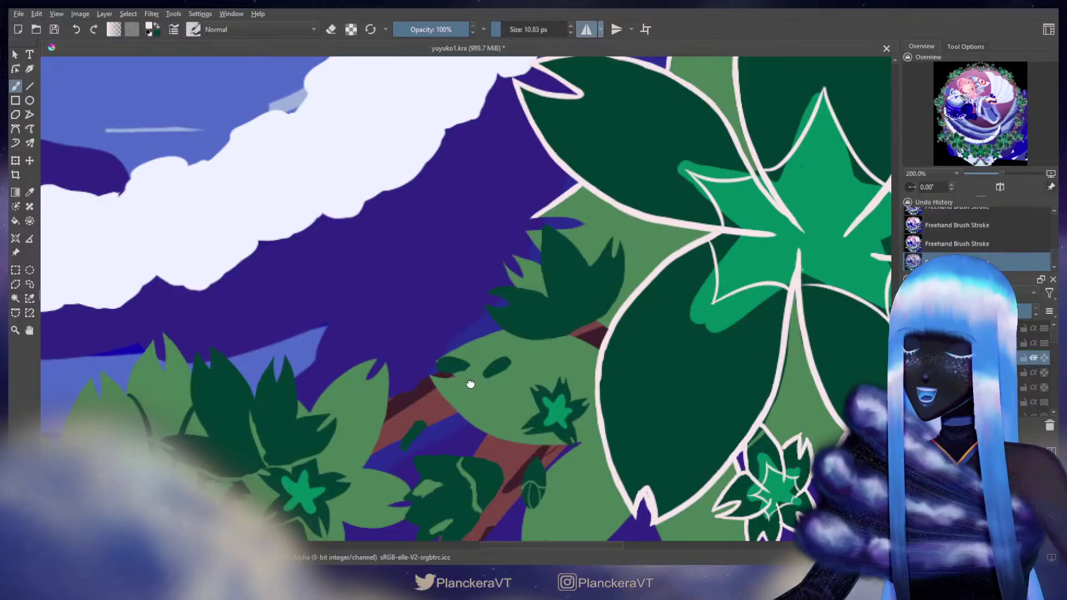
left_click_drag(469, 383, 708, 86)
left_click_drag(618, 199, 669, 223)
left_click_drag(611, 324, 608, 396)
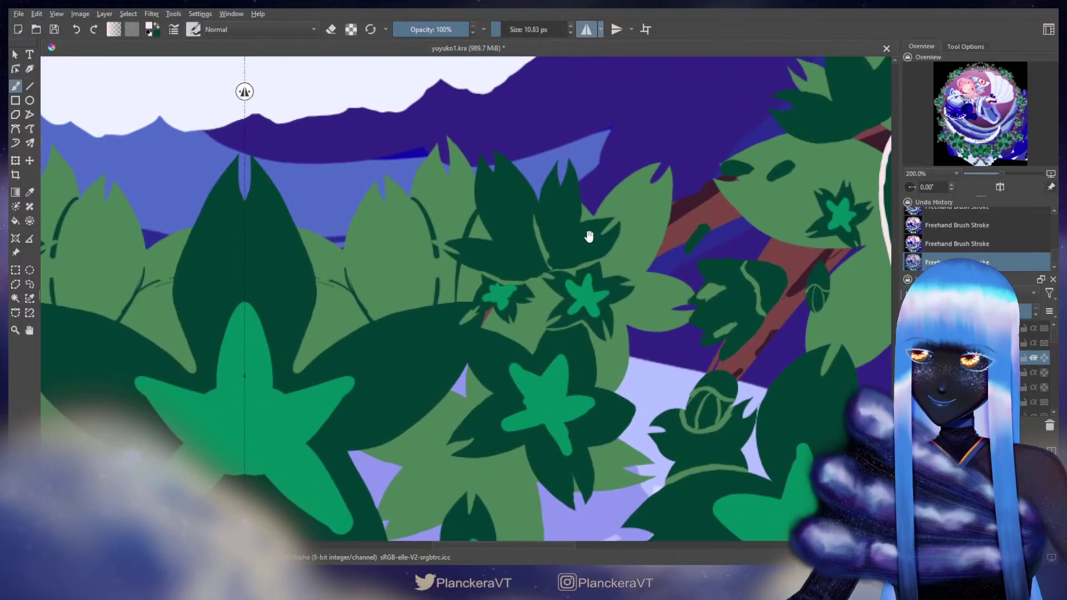
left_click_drag(589, 236, 639, 211)
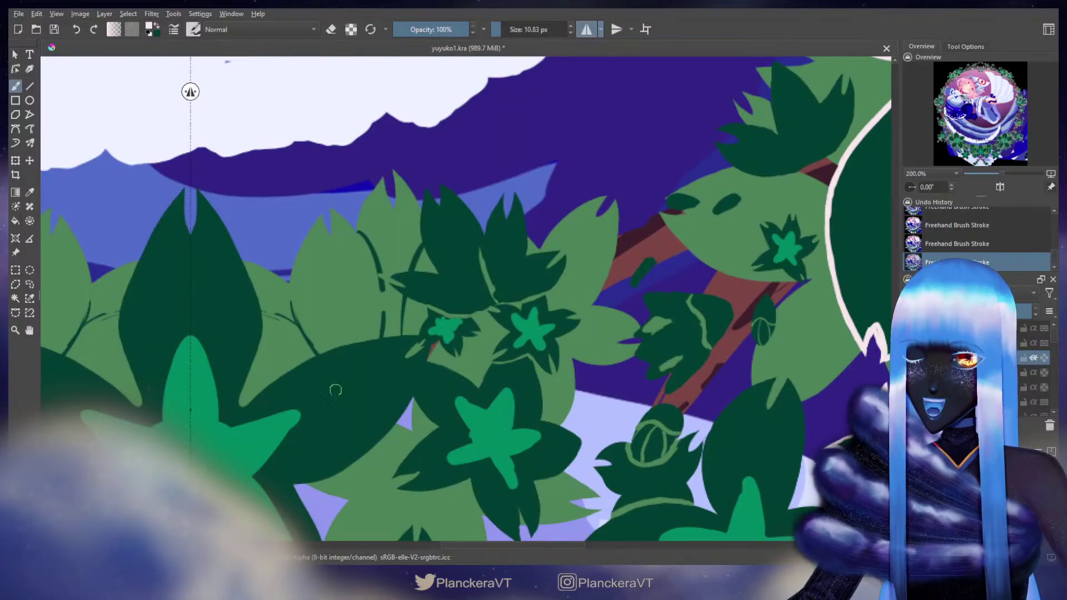
left_click_drag(611, 238, 403, 310)
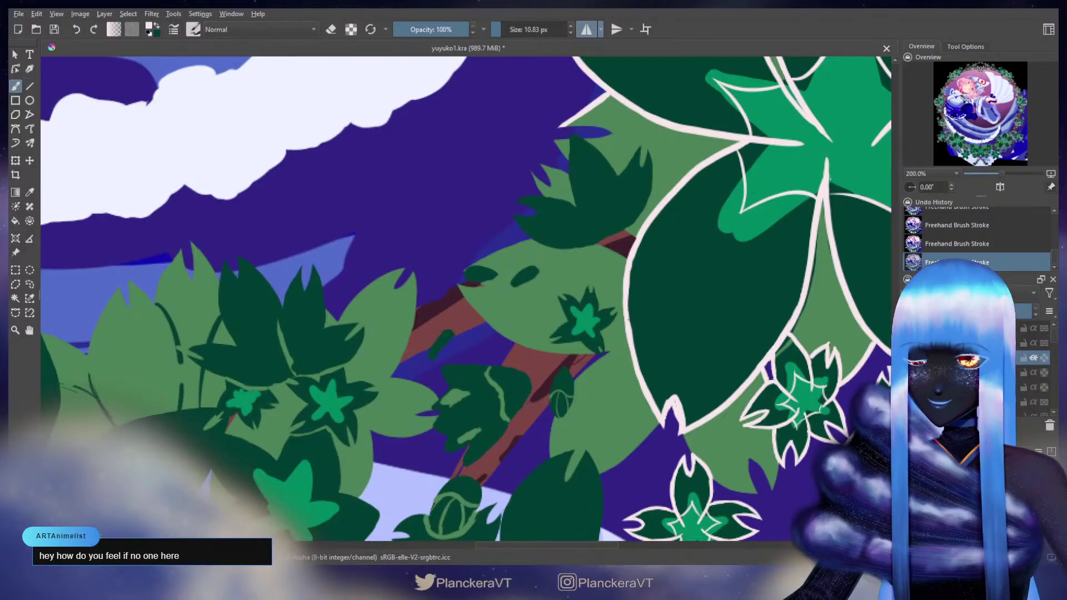
key("e")
left_click_drag(619, 251, 651, 367)
key("e")
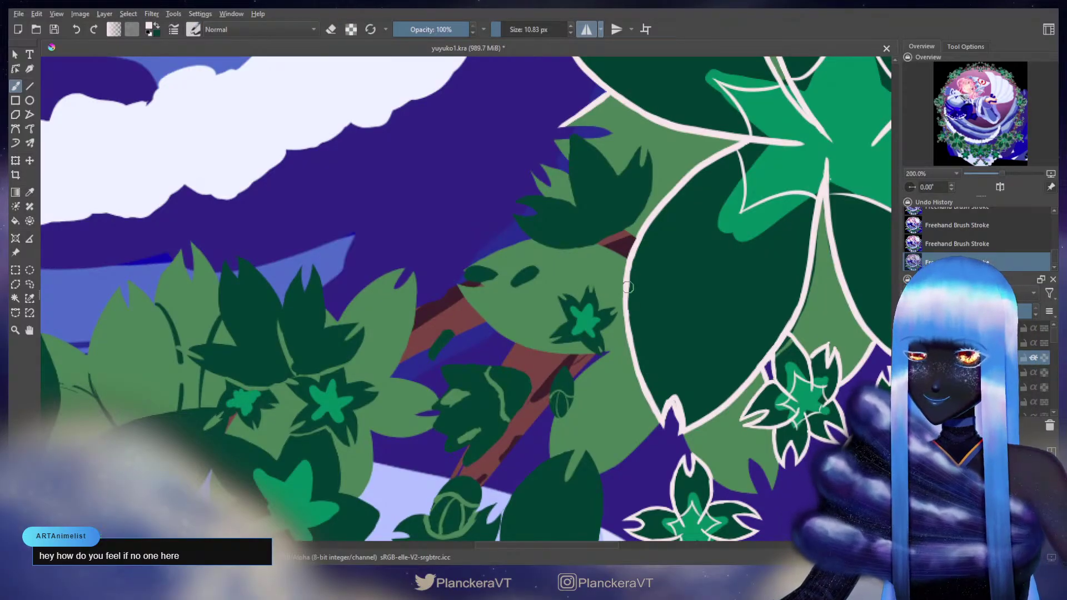
Step: Draw the notch in the light green leaf's tip and outline both sides of the dark bud's middle petal just below it
scroll(646, 237, "up", 3)
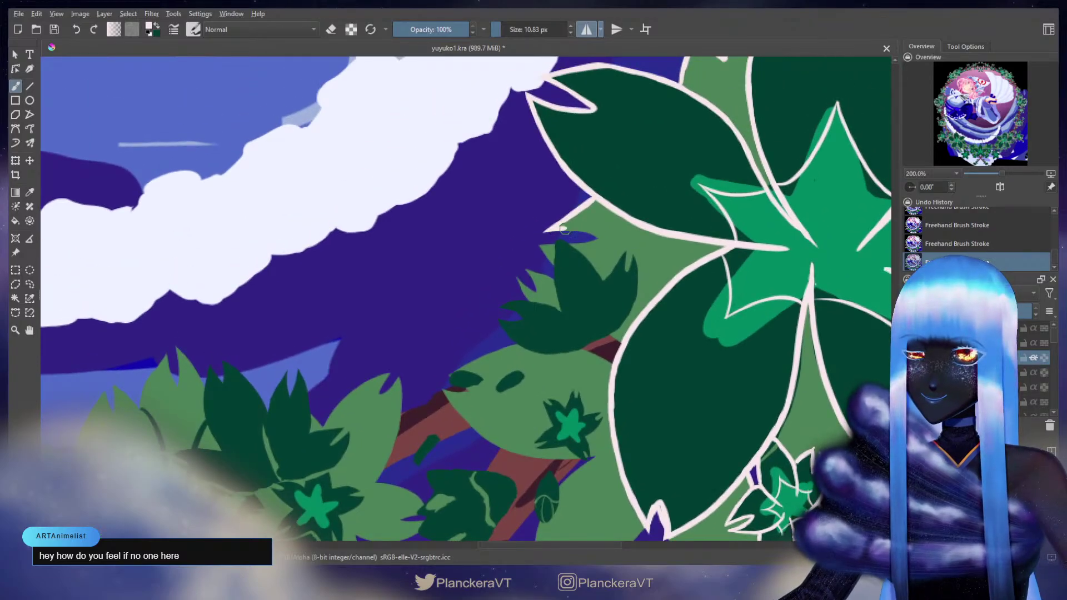
left_click_drag(567, 227, 599, 233)
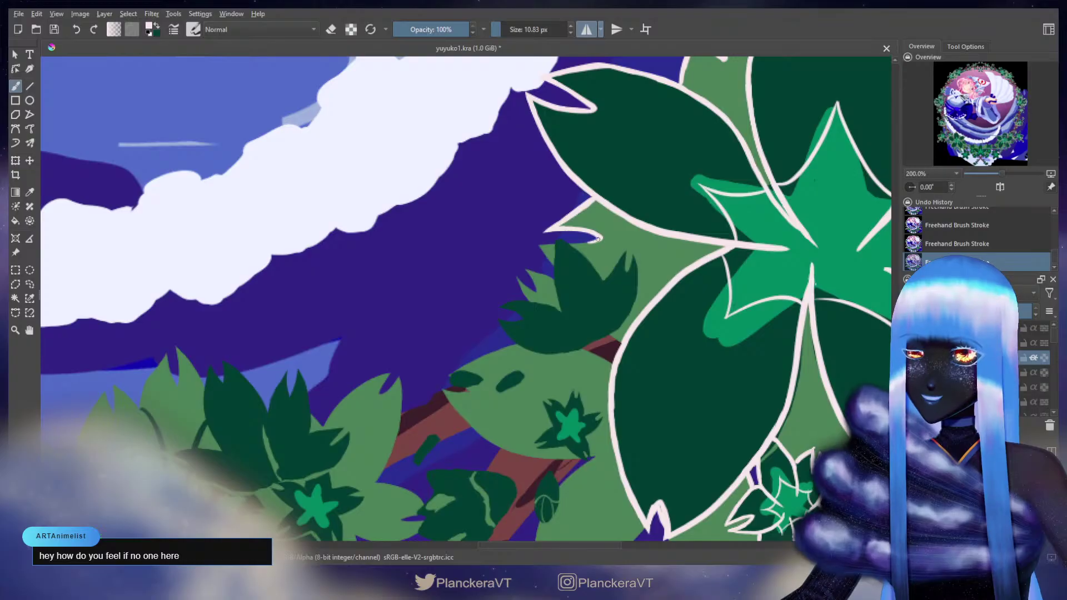
mouse_move(599, 240)
left_mouse_down()
mouse_move(560, 242)
mouse_move(593, 270)
mouse_move(553, 239)
mouse_move(597, 274)
mouse_move(608, 333)
left_mouse_up()
key("ctrl+z")
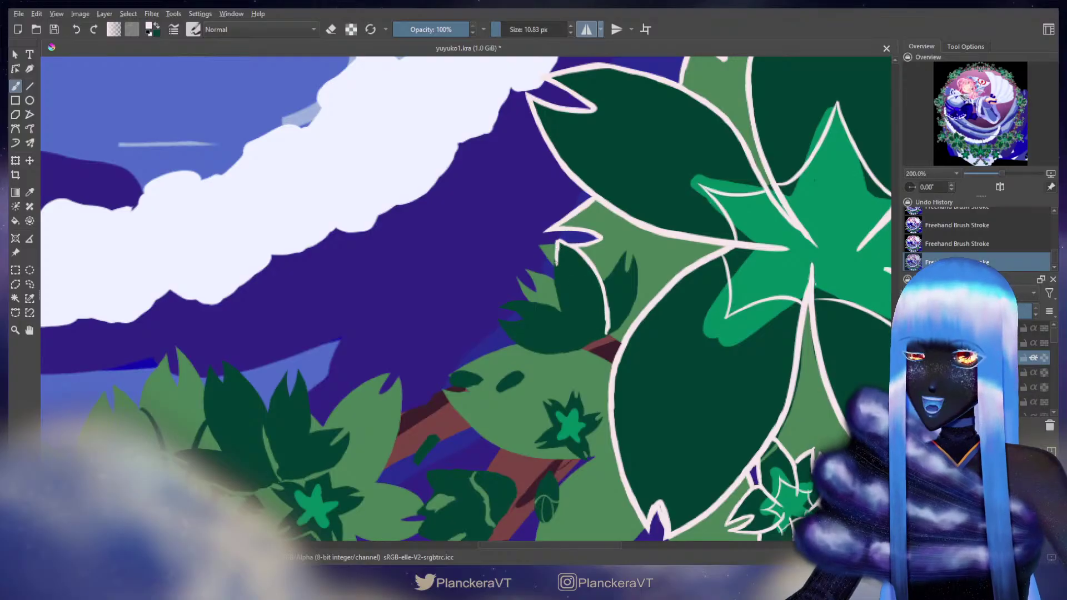
mouse_move(556, 263)
left_mouse_down()
mouse_move(563, 312)
mouse_move(588, 338)
mouse_move(607, 332)
mouse_move(596, 338)
left_mouse_up()
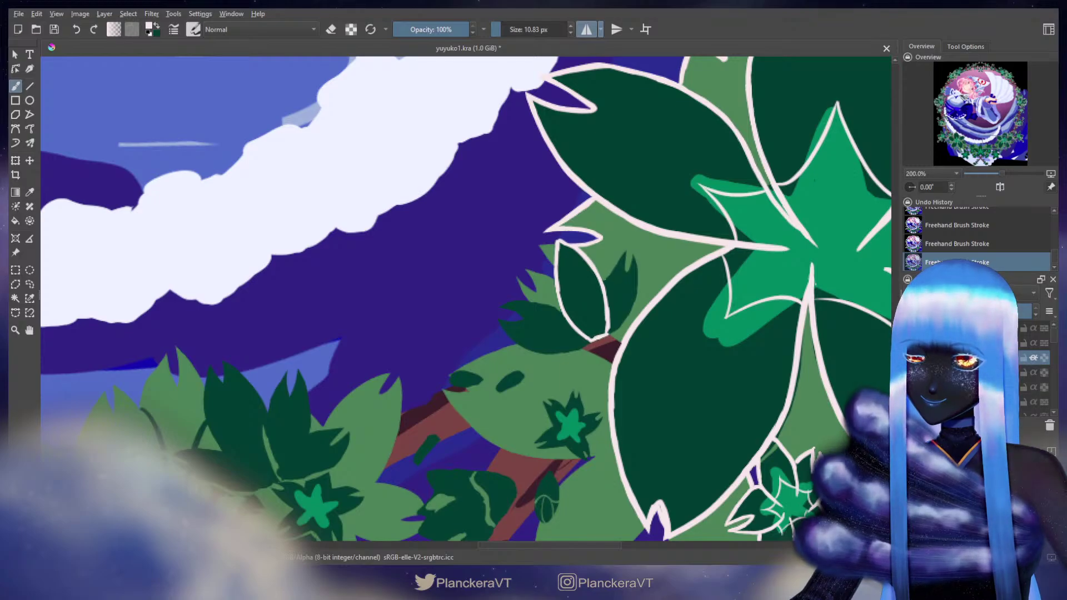
key("ctrl+z")
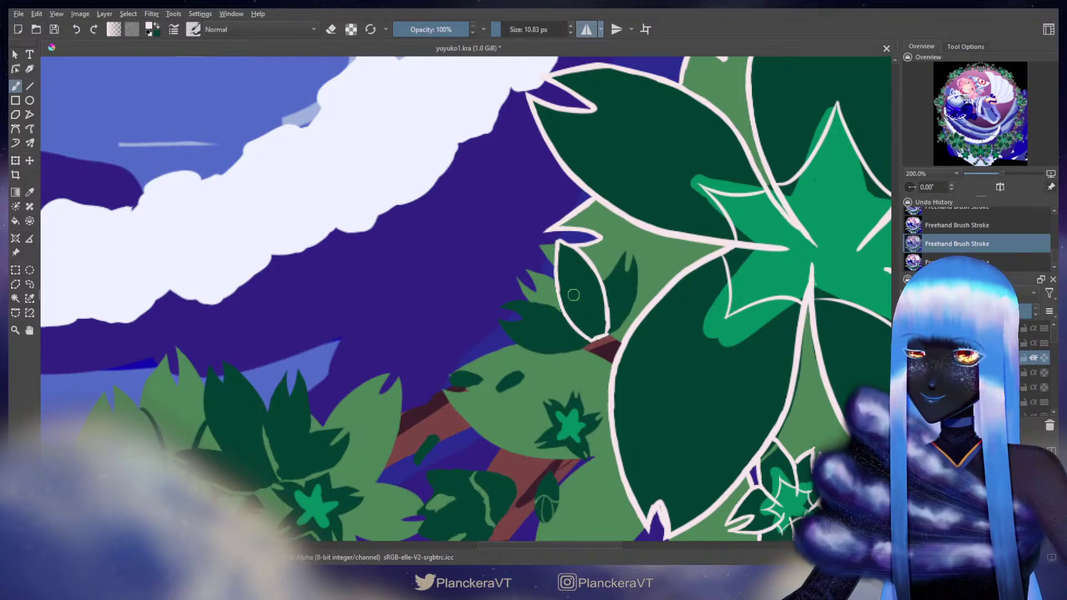
Step: Erase the top of the bud's middle petal to reshape its notched tip, and repaint the tip with sampled dark green
key("e")
left_click_drag(550, 238, 581, 250)
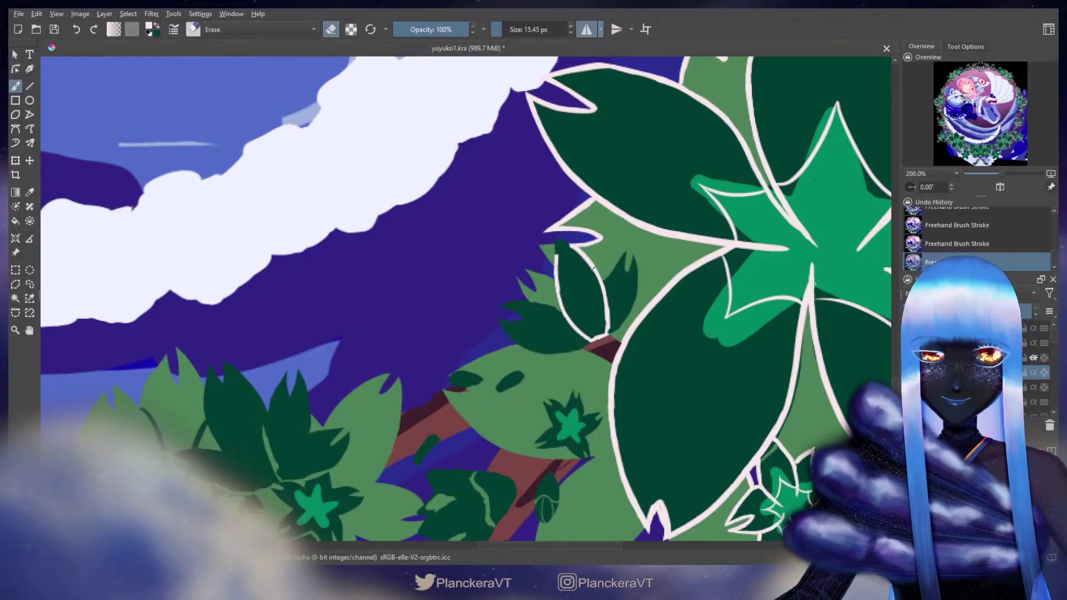
left_click_drag(566, 245, 559, 240)
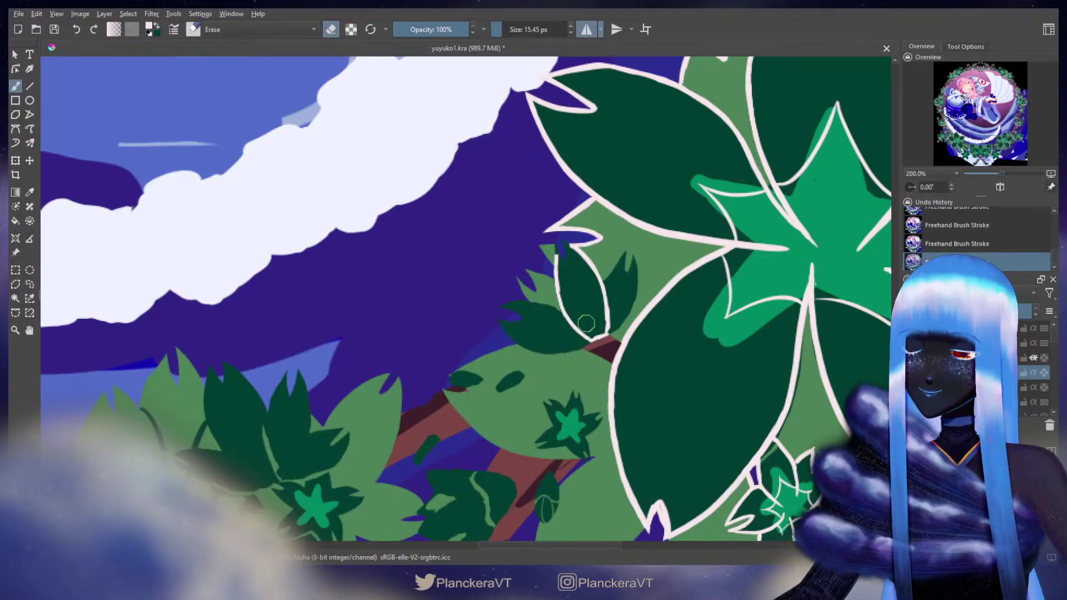
key("e")
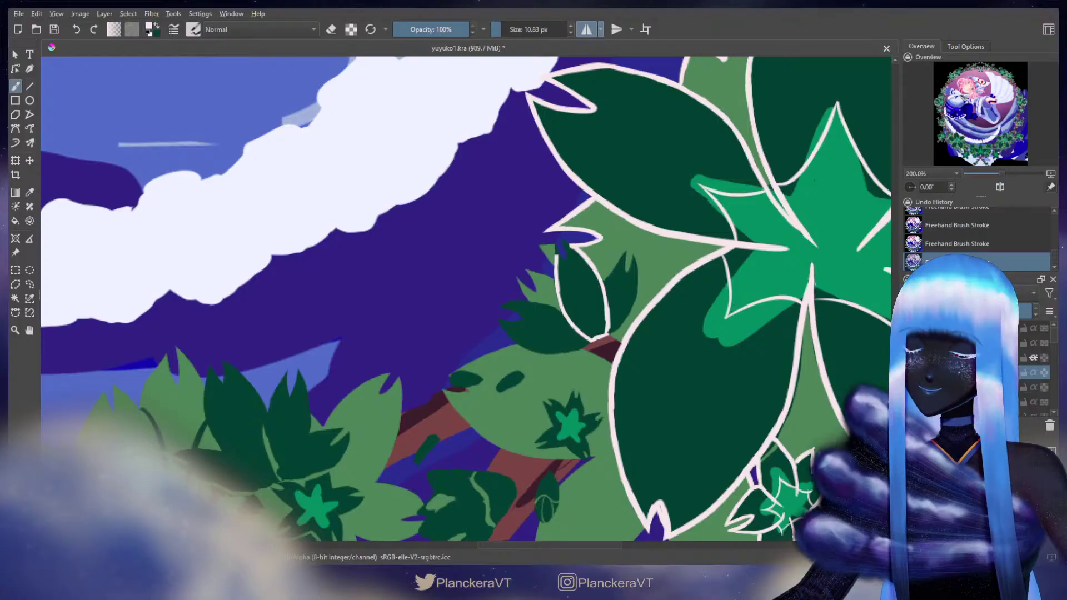
left_click(624, 232, "ctrl")
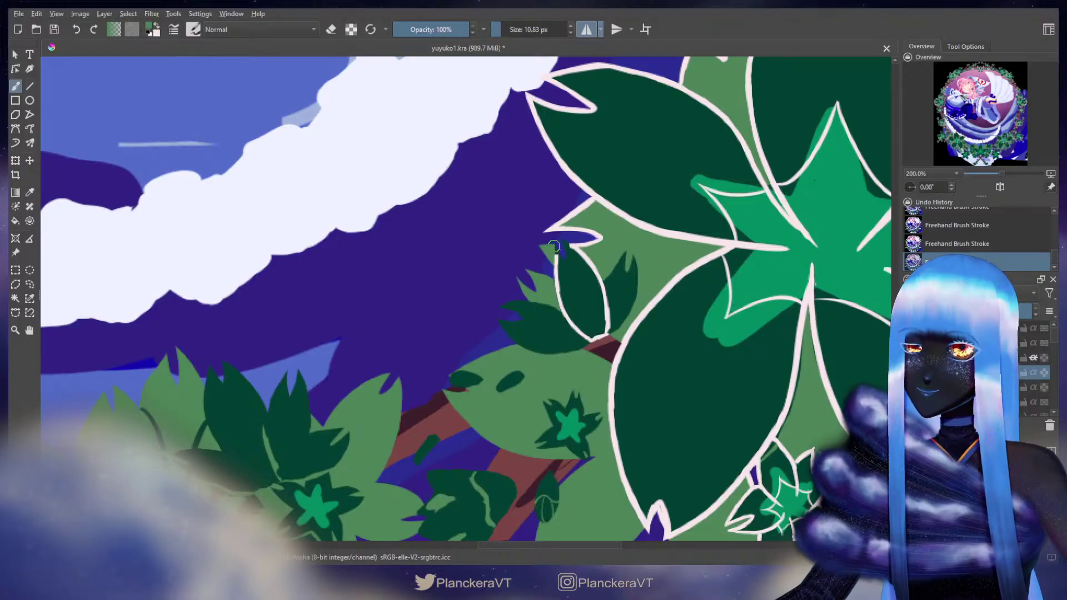
left_click_drag(553, 245, 558, 248)
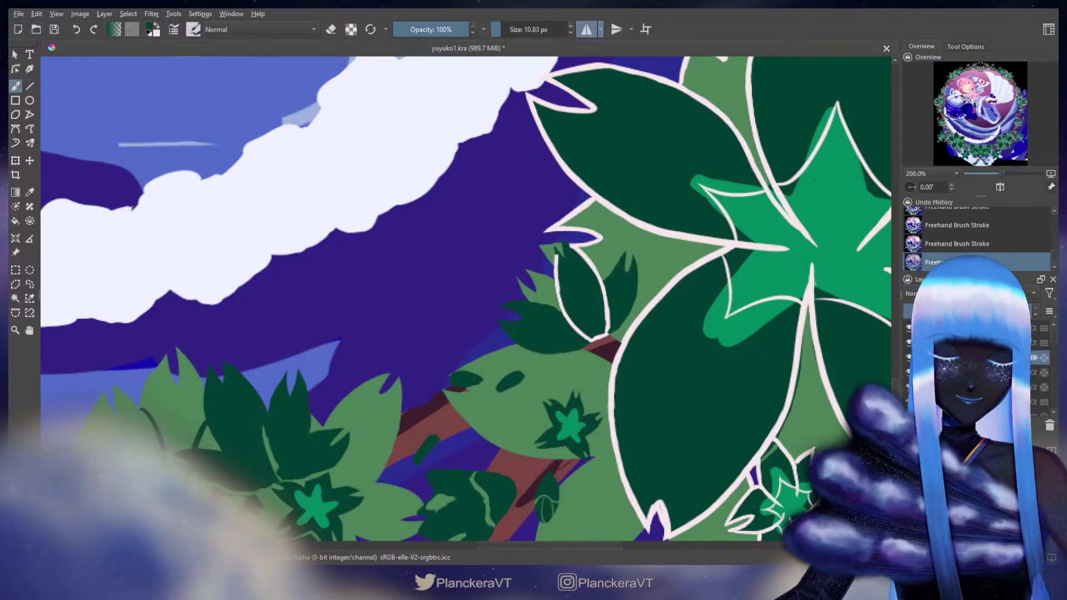
Step: Return to the pale line color and outline the middle petal's notched tip and the bud's right petal
key("x")
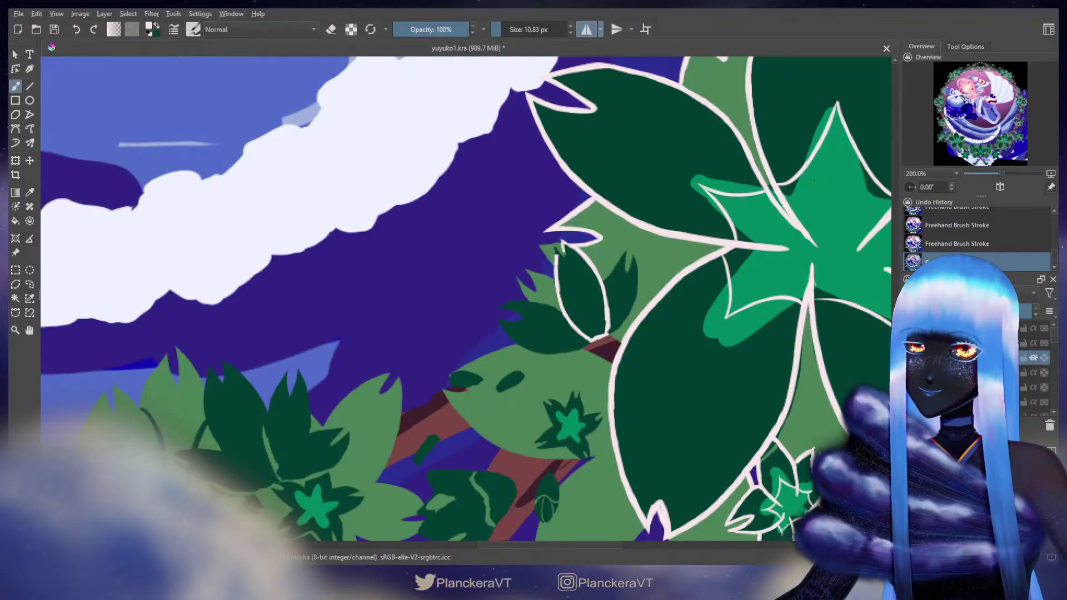
left_click_drag(562, 246, 565, 253)
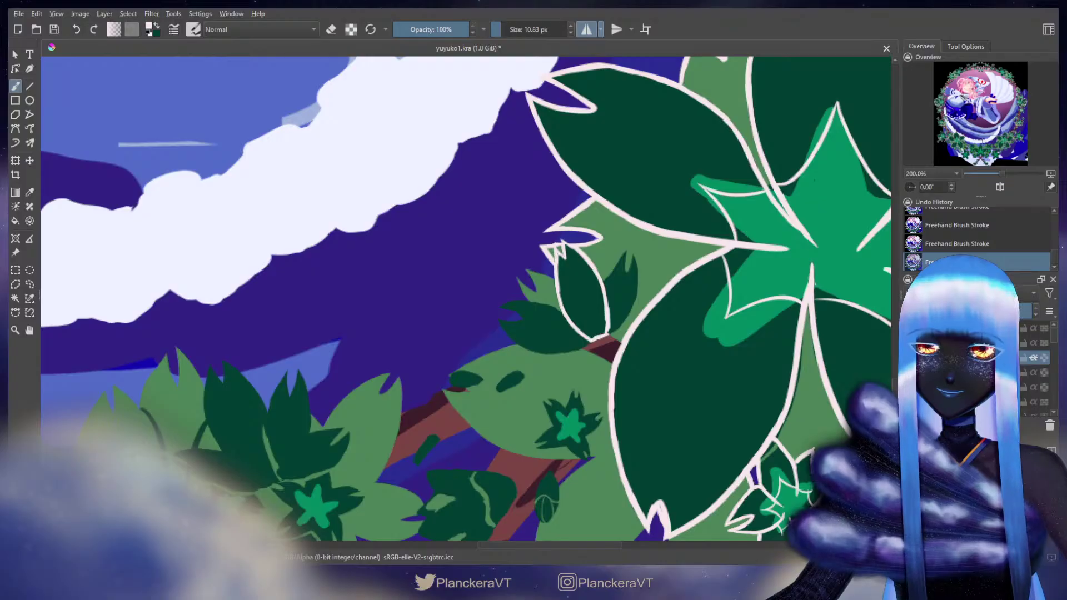
mouse_move(605, 279)
left_mouse_down()
mouse_move(623, 251)
mouse_move(627, 273)
mouse_move(634, 259)
mouse_move(634, 292)
mouse_move(662, 238)
mouse_move(633, 282)
left_mouse_up()
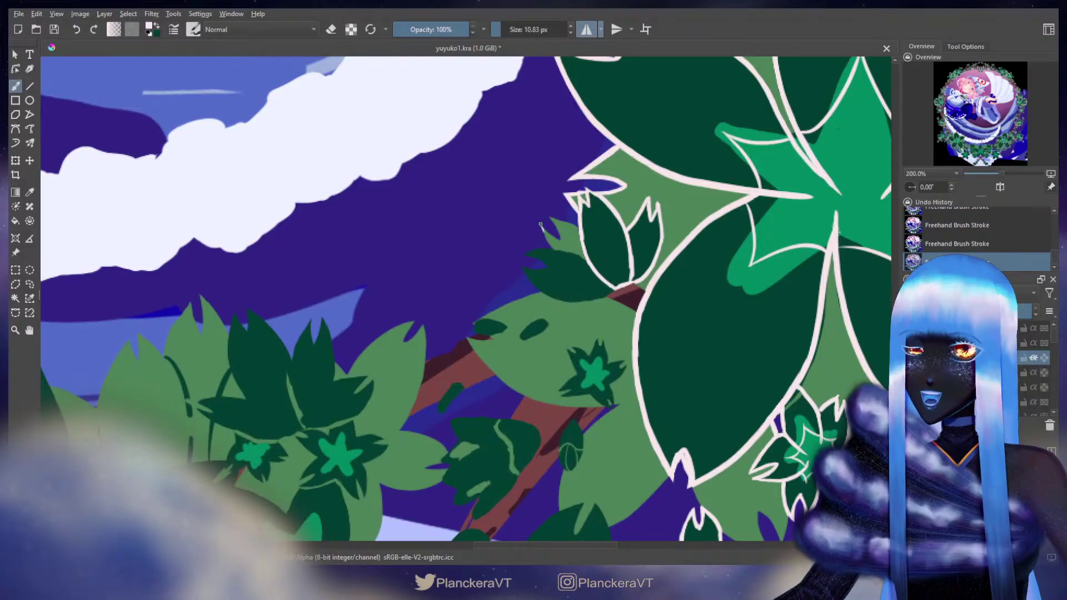
Step: Outline the bud's left petal with its notched tip and the small light green leaf tip behind it
mouse_move(540, 224)
left_mouse_down()
mouse_move(570, 254)
mouse_move(531, 253)
mouse_move(592, 261)
left_mouse_up()
key("ctrl+z")
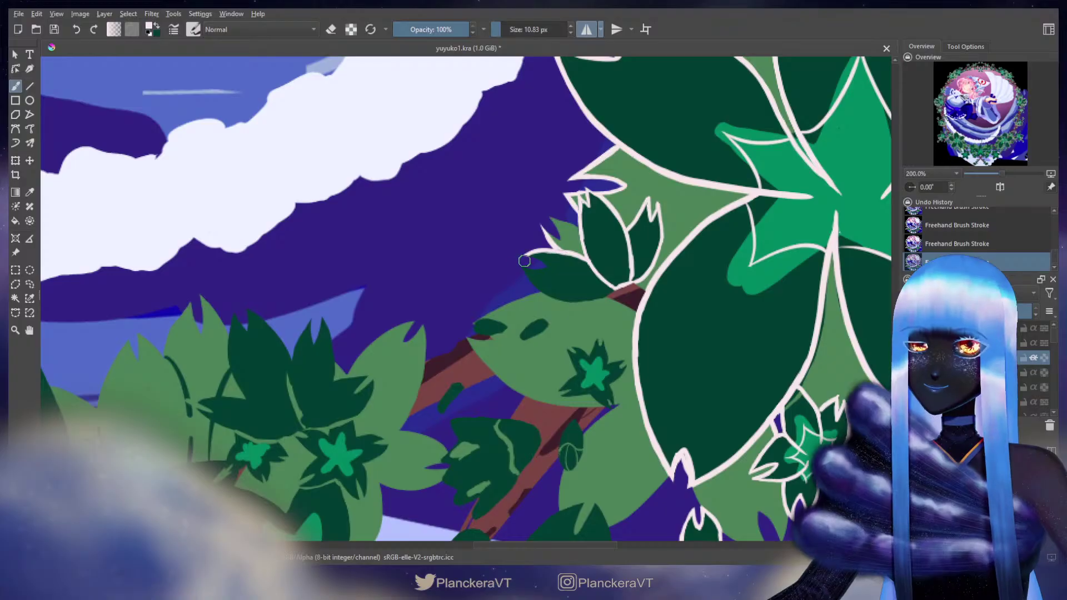
mouse_move(524, 260)
left_mouse_down()
mouse_move(548, 267)
mouse_move(522, 268)
left_mouse_up()
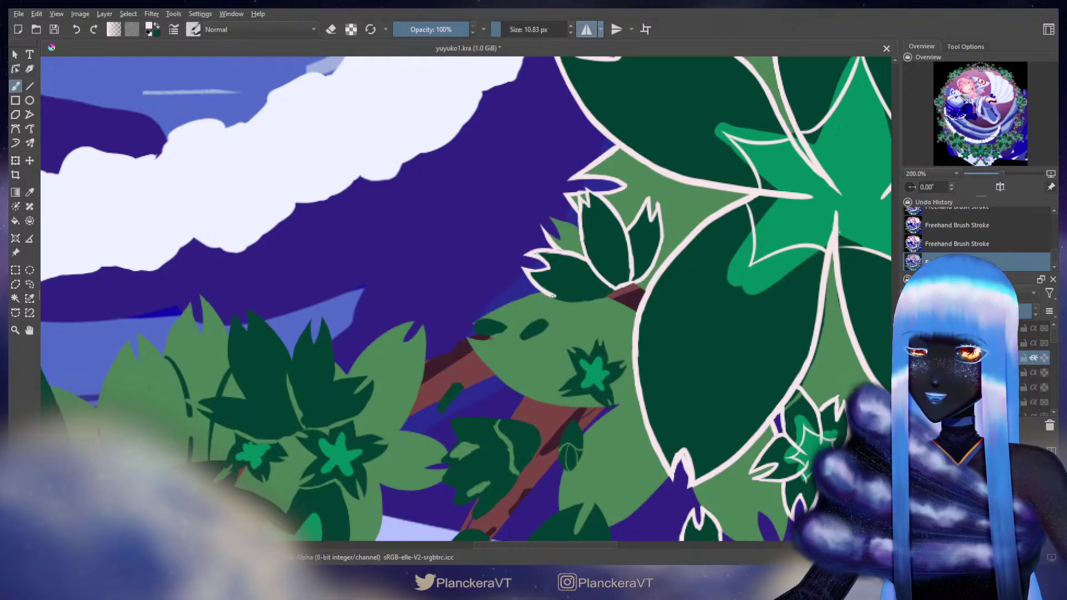
left_click_drag(548, 294, 608, 292)
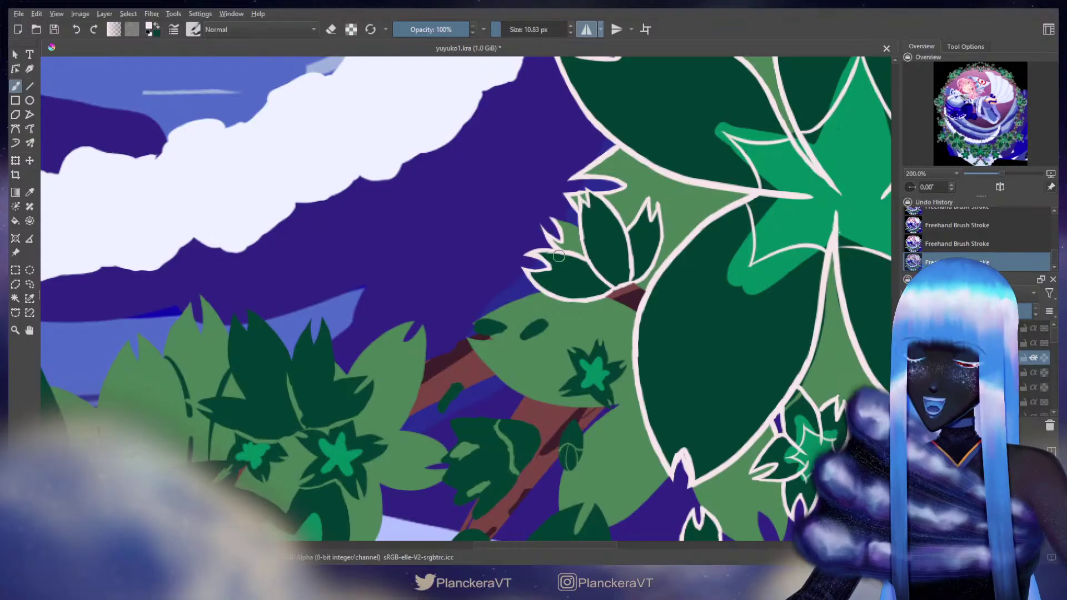
key("e")
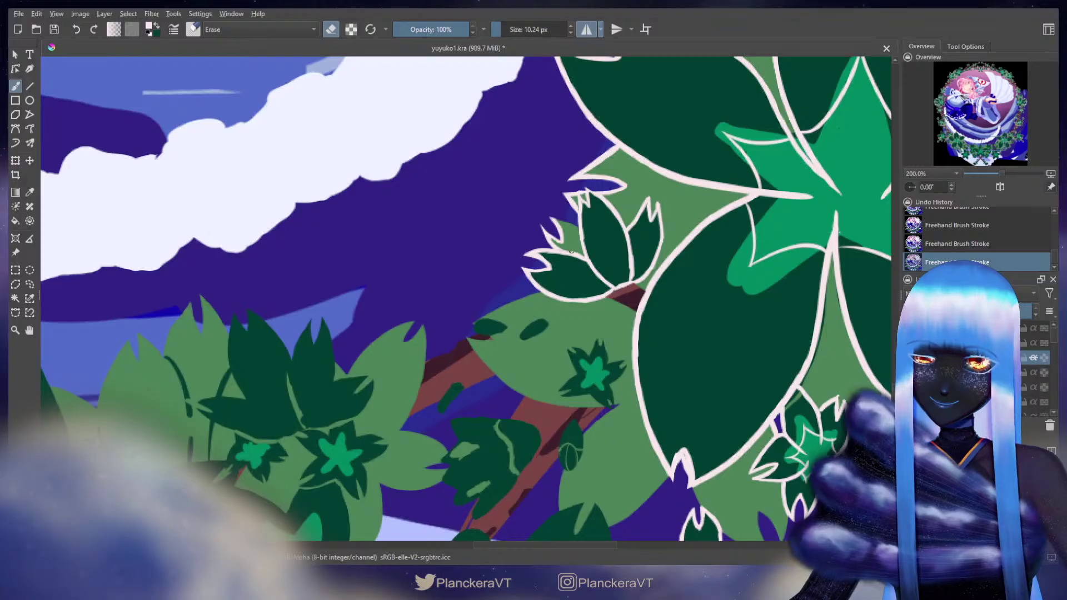
key("e")
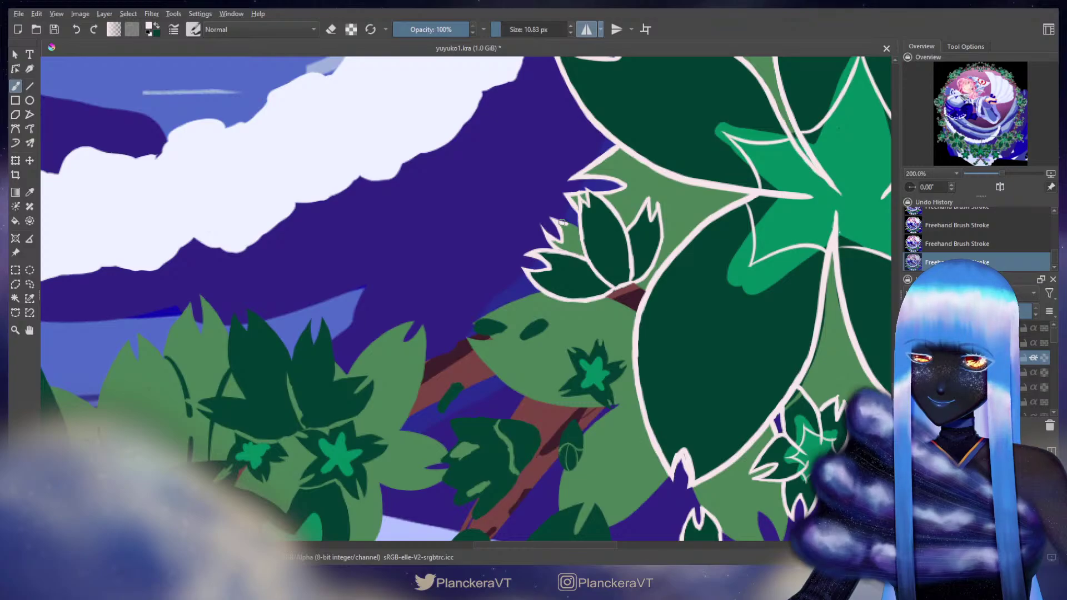
Step: Outline the two small dark ovals on the light green leaf below and the small bud beside the branch
left_click_drag(553, 325, 437, 171)
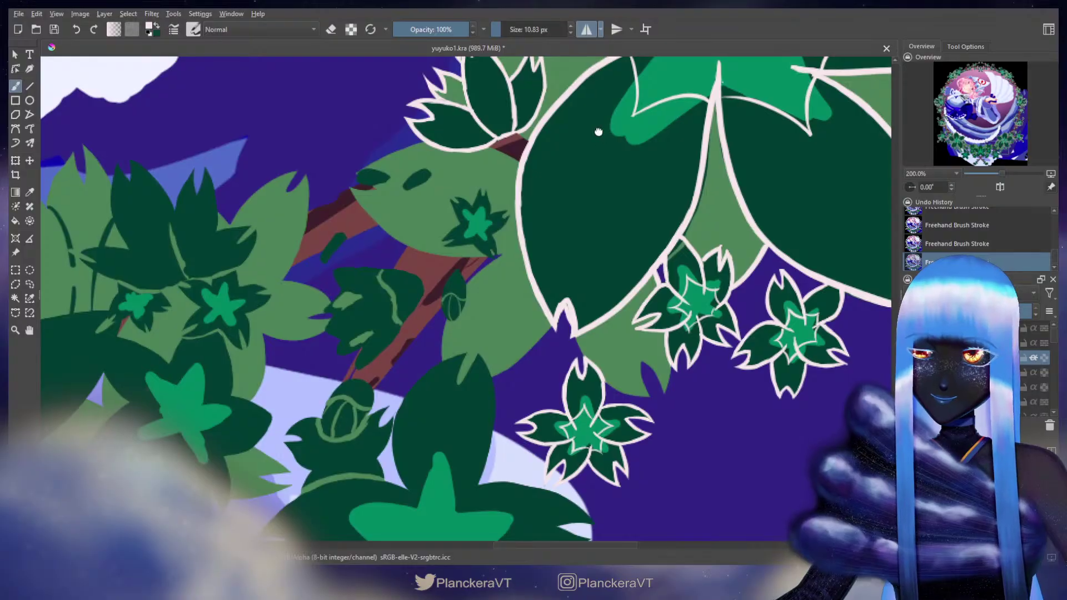
left_click_drag(598, 132, 636, 214)
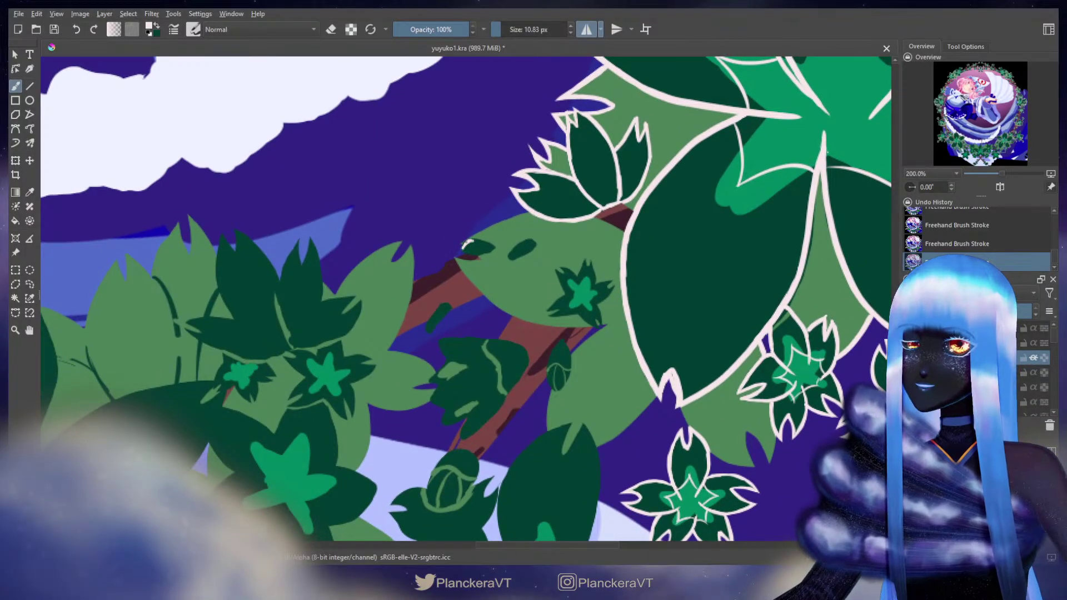
left_click_drag(463, 249, 483, 251)
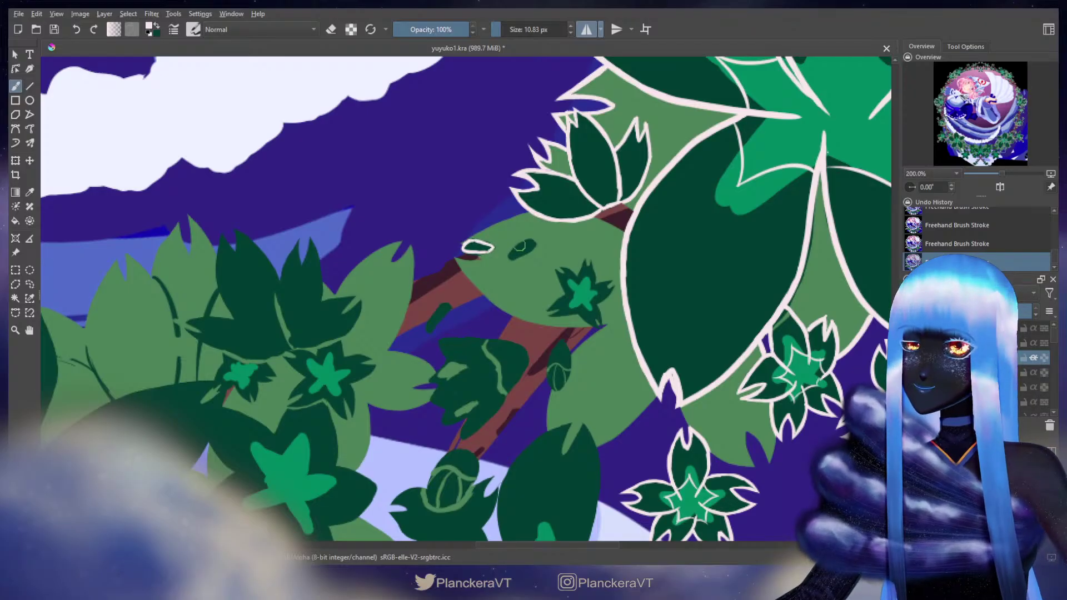
left_click_drag(519, 245, 512, 251)
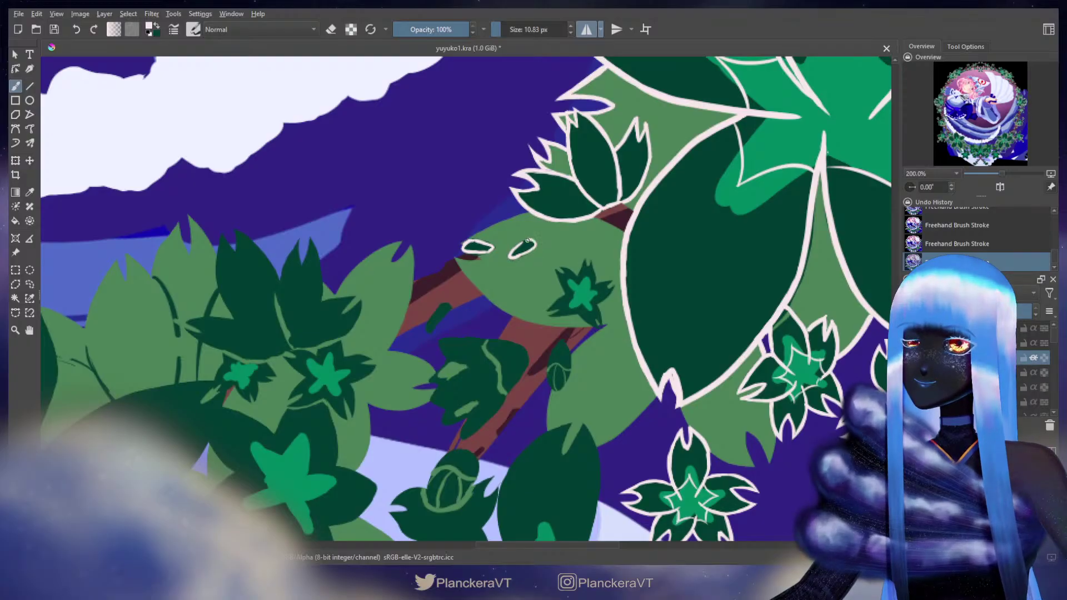
mouse_move(565, 348)
left_mouse_down()
mouse_move(569, 271)
mouse_move(572, 300)
mouse_move(557, 313)
left_mouse_up()
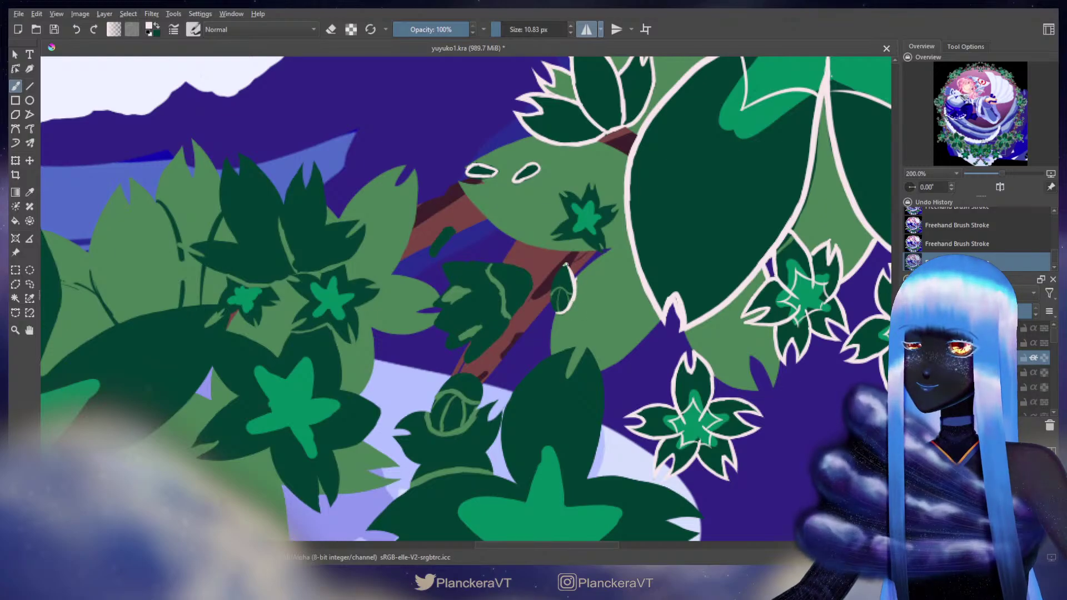
left_click_drag(563, 266, 555, 309)
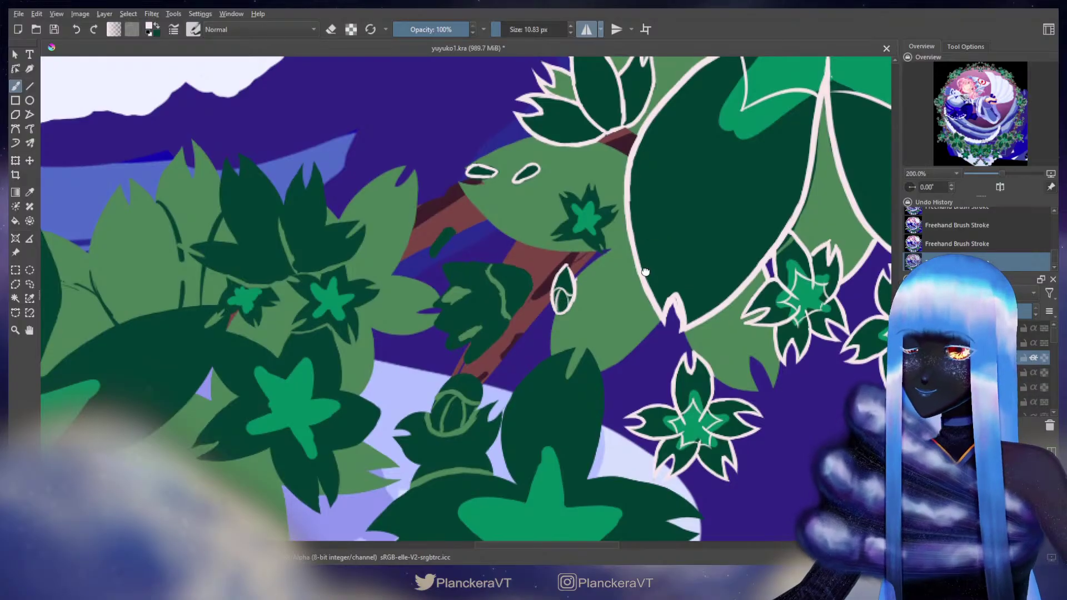
Step: Draw the lower edge and notched tip of the light green leaf beneath the large outlined flower, between the small star flowers
left_click_drag(647, 244, 597, 299)
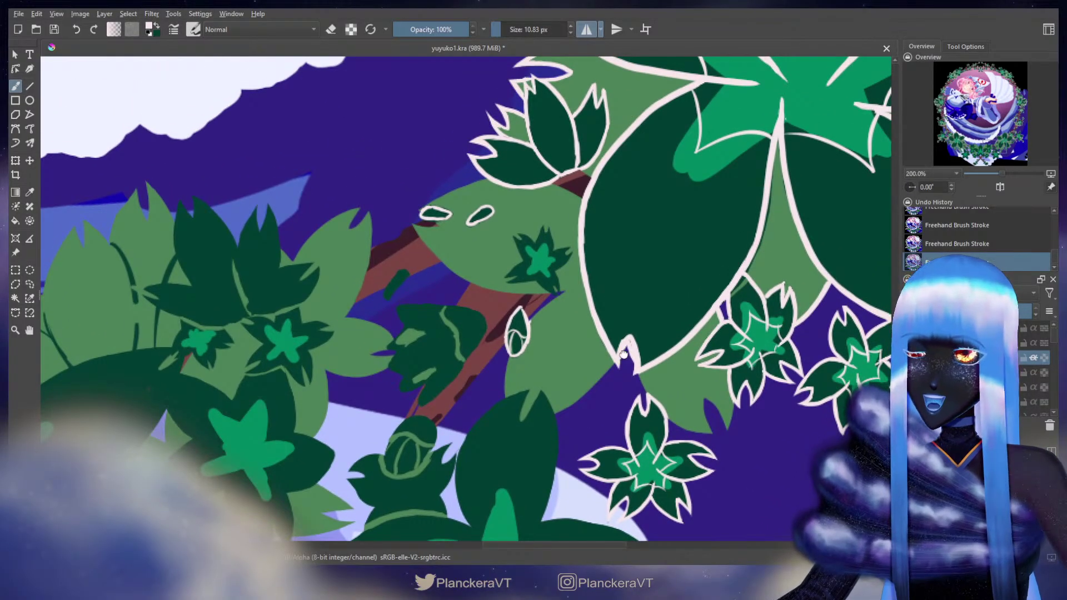
mouse_move(652, 360)
left_mouse_down()
mouse_move(536, 305)
mouse_move(530, 329)
mouse_move(543, 351)
mouse_move(595, 374)
left_mouse_up()
key("ctrl+z")
key("ctrl+z")
key("ctrl+z")
key("ctrl+z")
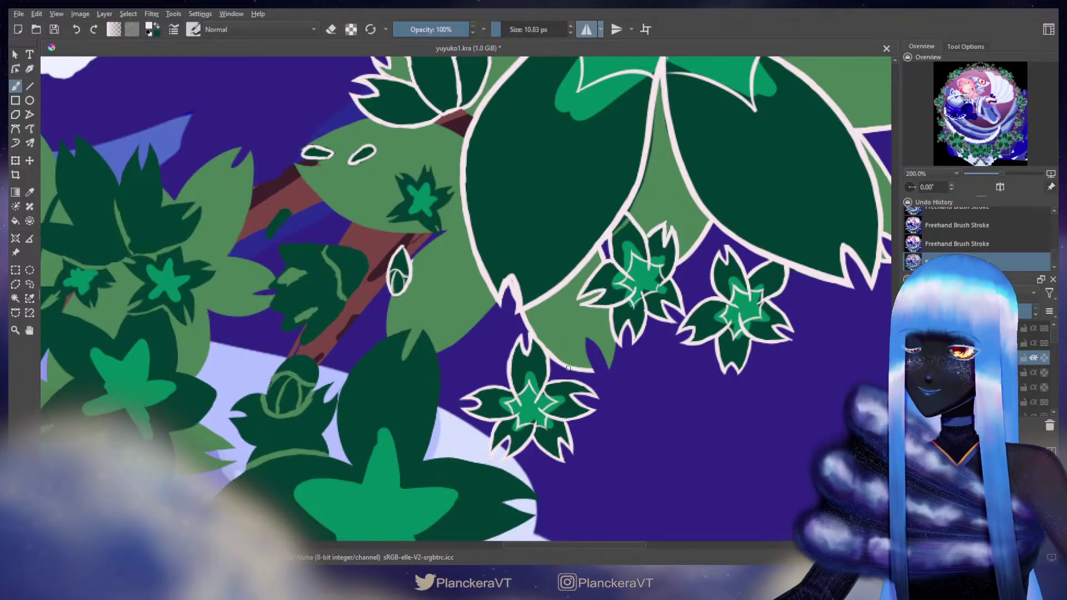
mouse_move(583, 336)
left_mouse_down()
mouse_move(586, 354)
mouse_move(594, 347)
mouse_move(609, 364)
left_mouse_up()
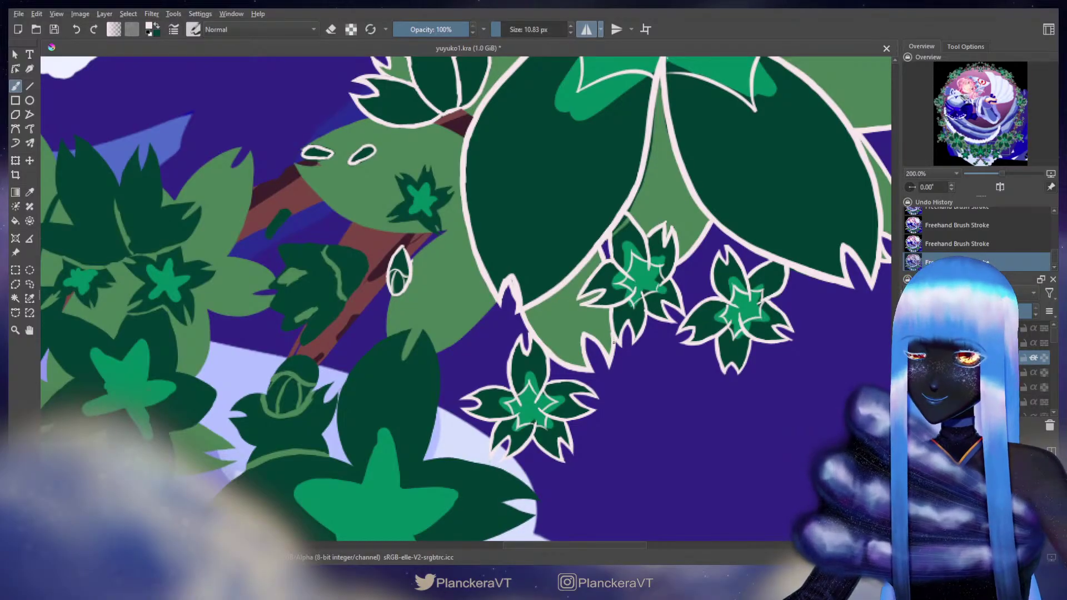
Step: Draw the right edge and notched tip of the top petal on the large dark flower over the pale cloud
mouse_move(482, 290)
left_mouse_down()
mouse_move(577, 314)
mouse_move(591, 357)
mouse_move(575, 192)
mouse_move(603, 150)
left_mouse_up()
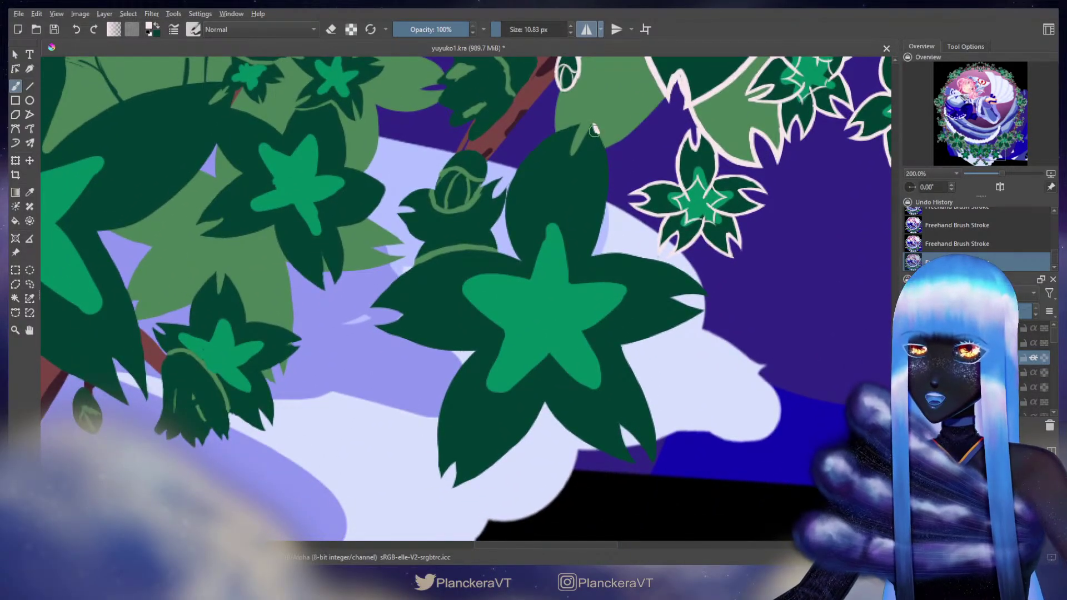
left_click_drag(595, 131, 605, 155)
key("ctrl+z")
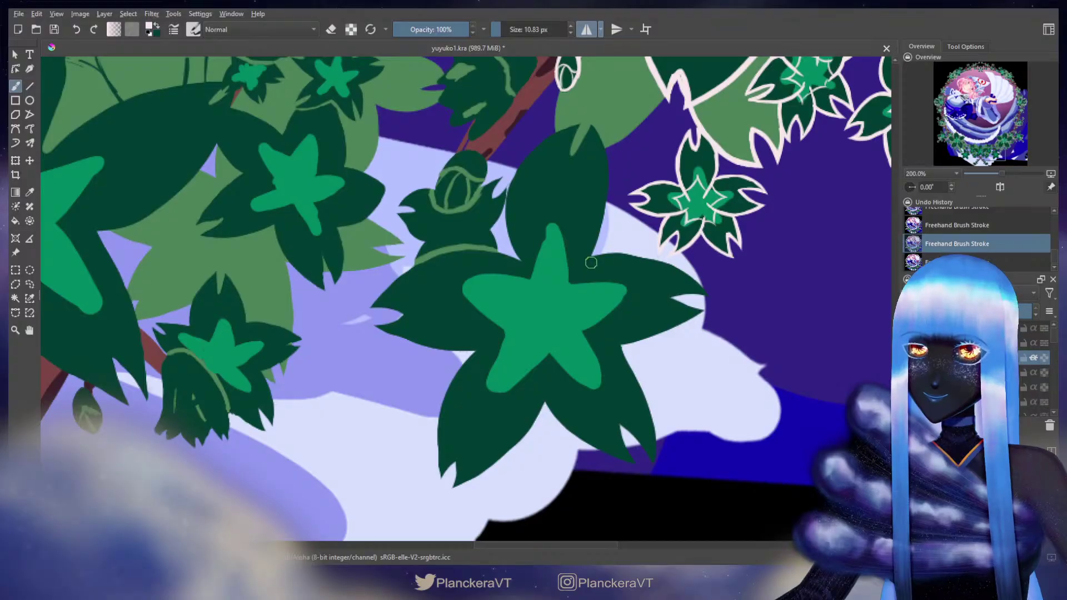
mouse_move(587, 259)
left_mouse_down()
mouse_move(608, 169)
mouse_move(604, 198)
mouse_move(595, 132)
mouse_move(604, 157)
left_mouse_up()
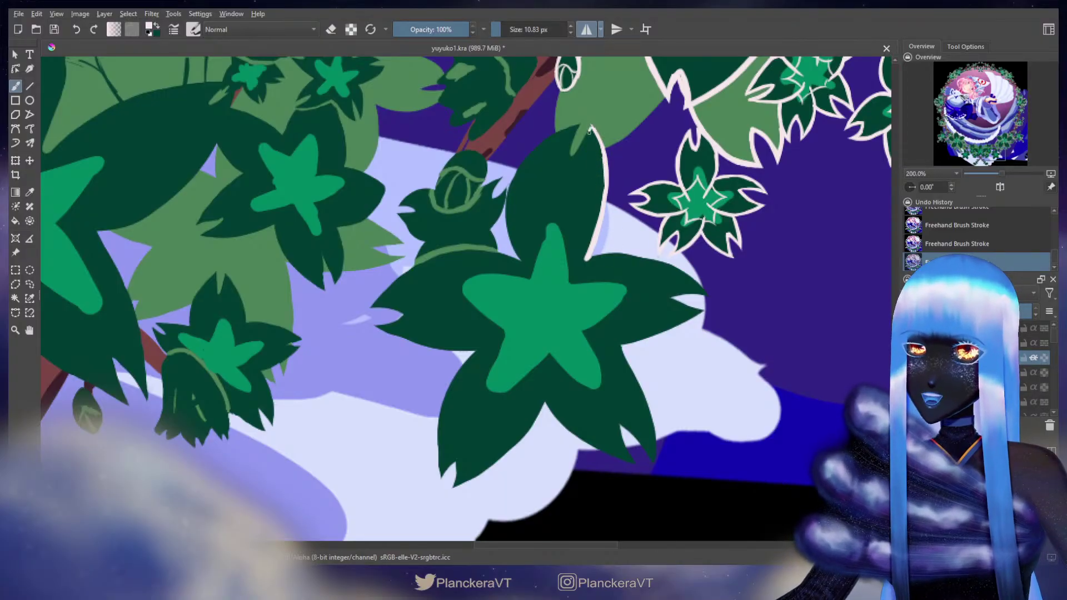
left_click_drag(590, 130, 574, 156)
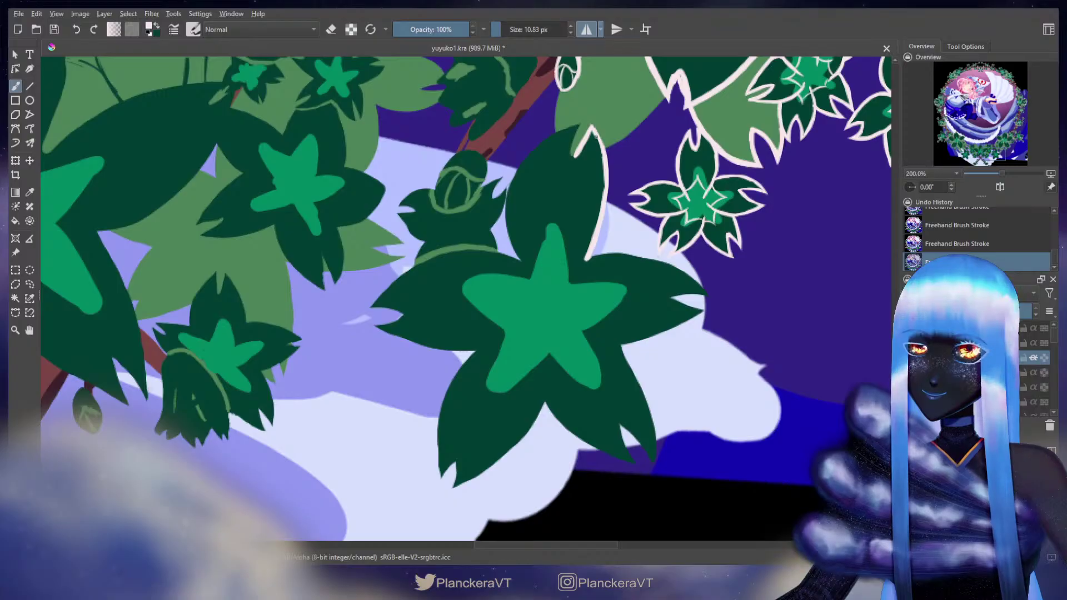
mouse_move(577, 128)
left_mouse_down()
mouse_move(571, 151)
mouse_move(581, 134)
left_mouse_up()
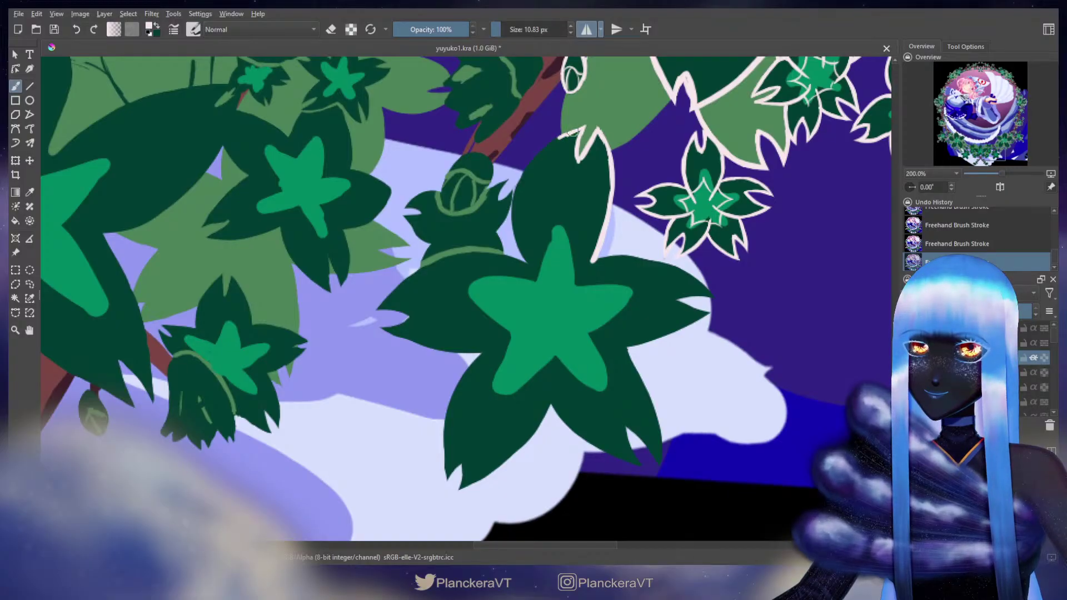
Step: Enlarge the brush to 12.34 px and draw the top petal's left edge down to the flower's star center
key("ctrl+z")
mouse_move(576, 131)
left_mouse_down()
mouse_move(513, 194)
mouse_move(522, 183)
mouse_move(515, 233)
mouse_move(551, 288)
left_mouse_up()
key("ctrl+z")
key("ctrl+z")
key("bracketright")
key("ctrl+z")
left_click_drag(521, 248, 541, 280)
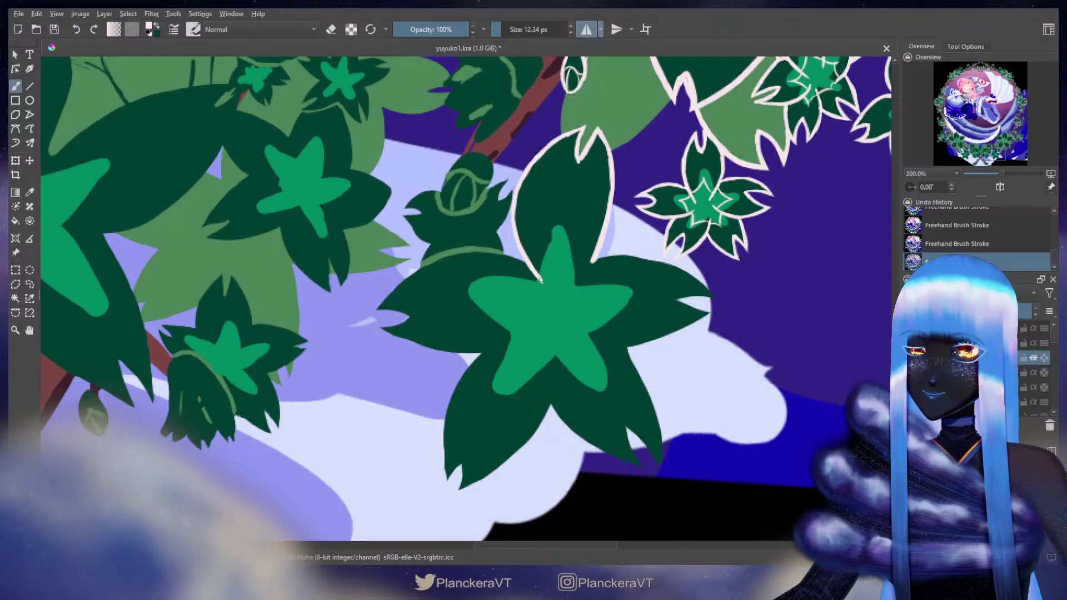
Step: Outline the same flower's right and left petals, including their notched tips and lower edges into the star center
mouse_move(594, 249)
left_mouse_down()
mouse_move(579, 286)
mouse_move(559, 246)
mouse_move(500, 227)
mouse_move(561, 228)
mouse_move(582, 234)
mouse_move(540, 226)
mouse_move(617, 265)
left_mouse_up()
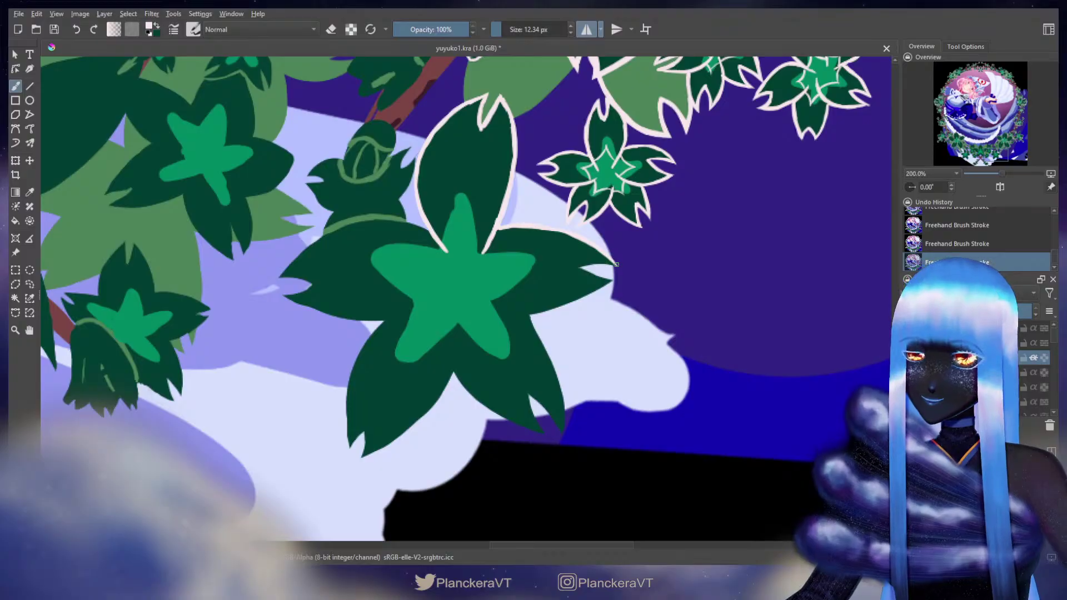
mouse_move(617, 265)
left_mouse_down()
mouse_move(571, 266)
mouse_move(612, 279)
left_mouse_up()
mouse_move(525, 308)
left_mouse_down()
mouse_move(631, 275)
mouse_move(757, 265)
mouse_move(727, 338)
mouse_move(662, 343)
left_mouse_up()
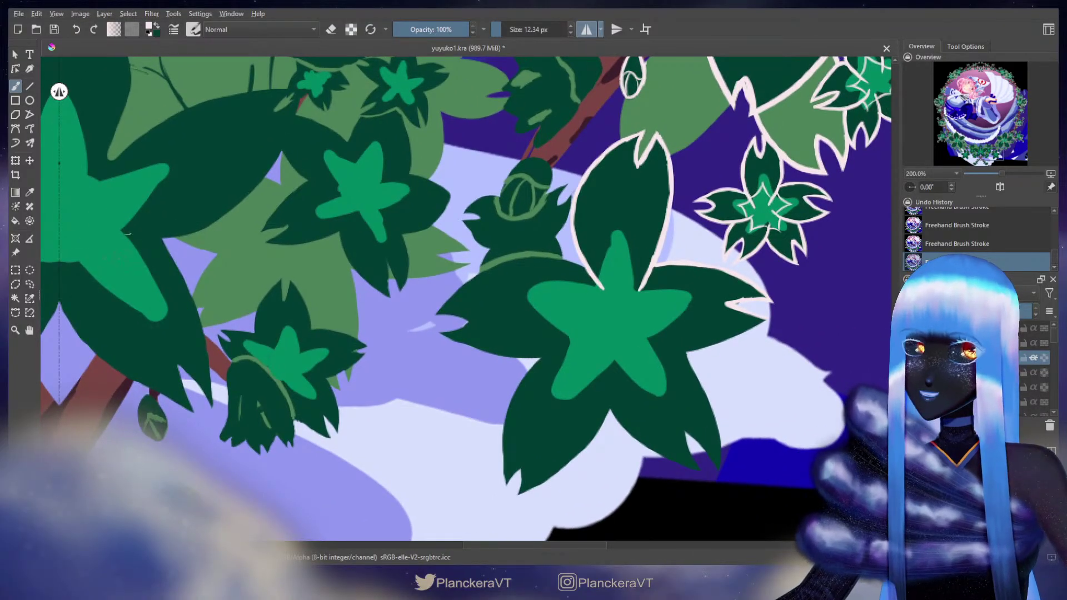
left_click_drag(501, 273, 425, 232)
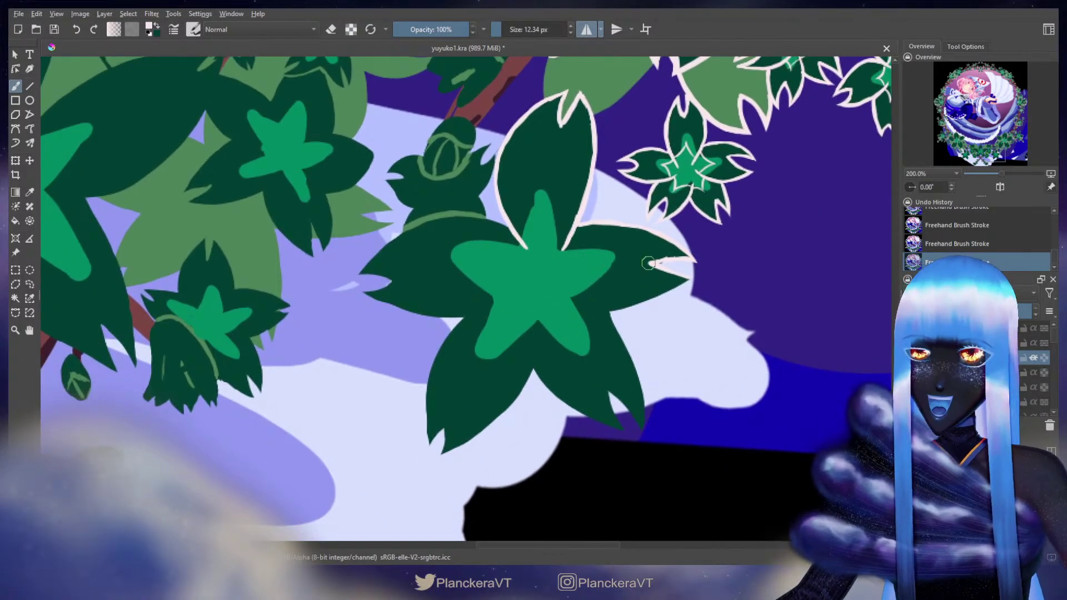
mouse_move(650, 262)
left_mouse_down()
mouse_move(700, 261)
mouse_move(673, 289)
mouse_move(689, 279)
mouse_move(612, 310)
mouse_move(558, 300)
mouse_move(514, 271)
mouse_move(541, 314)
mouse_move(571, 305)
left_mouse_up()
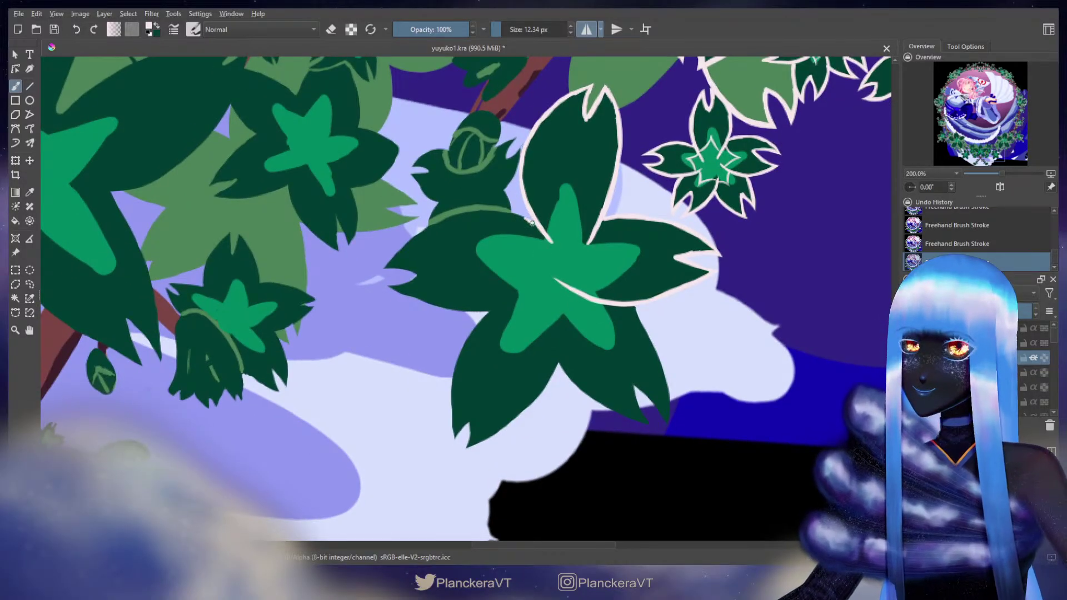
left_click_drag(531, 223, 493, 211)
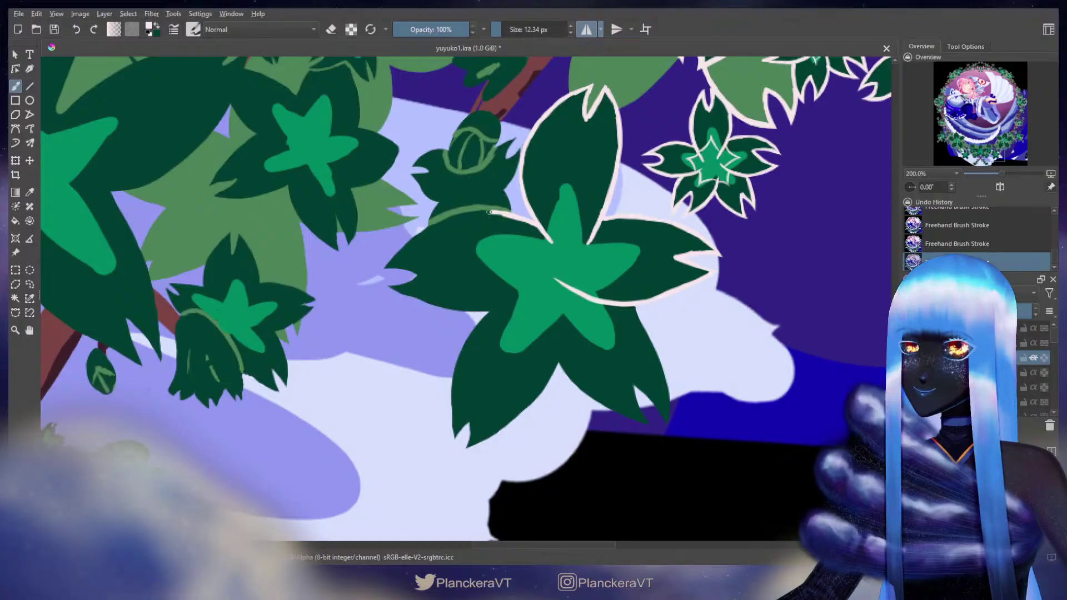
mouse_move(493, 212)
left_mouse_down()
mouse_move(489, 213)
mouse_move(432, 229)
mouse_move(469, 216)
mouse_move(452, 221)
mouse_move(458, 214)
mouse_move(403, 246)
mouse_move(429, 227)
mouse_move(392, 260)
mouse_move(513, 220)
mouse_move(401, 269)
mouse_move(384, 263)
mouse_move(418, 274)
mouse_move(391, 288)
mouse_move(474, 310)
mouse_move(536, 292)
left_mouse_up()
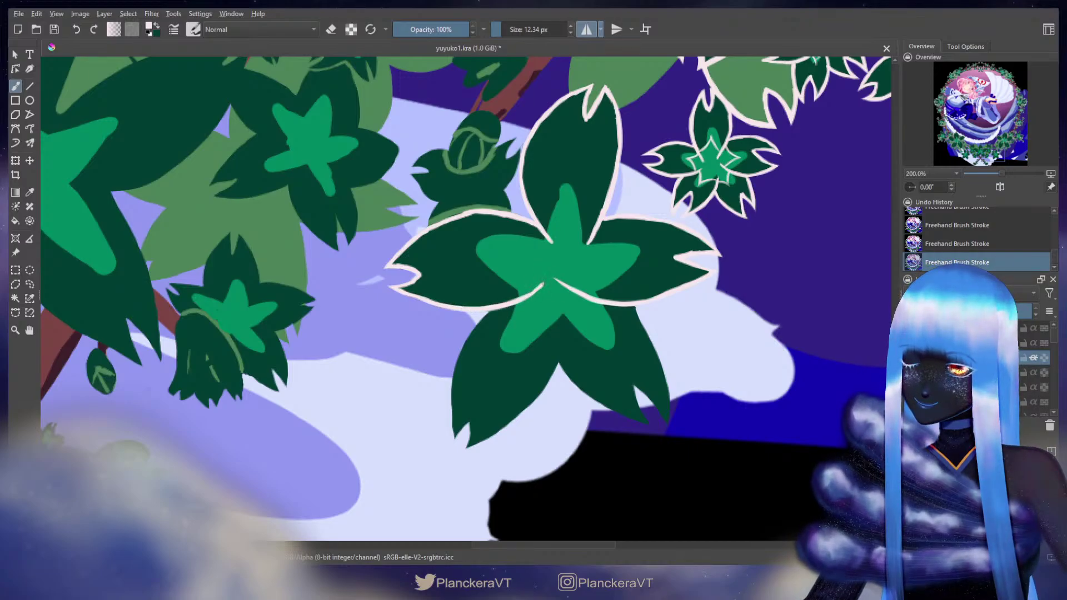
Step: Draw the outer edge and notched tip of the flower's lower-left petal
left_click_drag(552, 347, 574, 262)
mouse_move(503, 237)
left_mouse_down()
mouse_move(508, 231)
mouse_move(484, 266)
left_mouse_up()
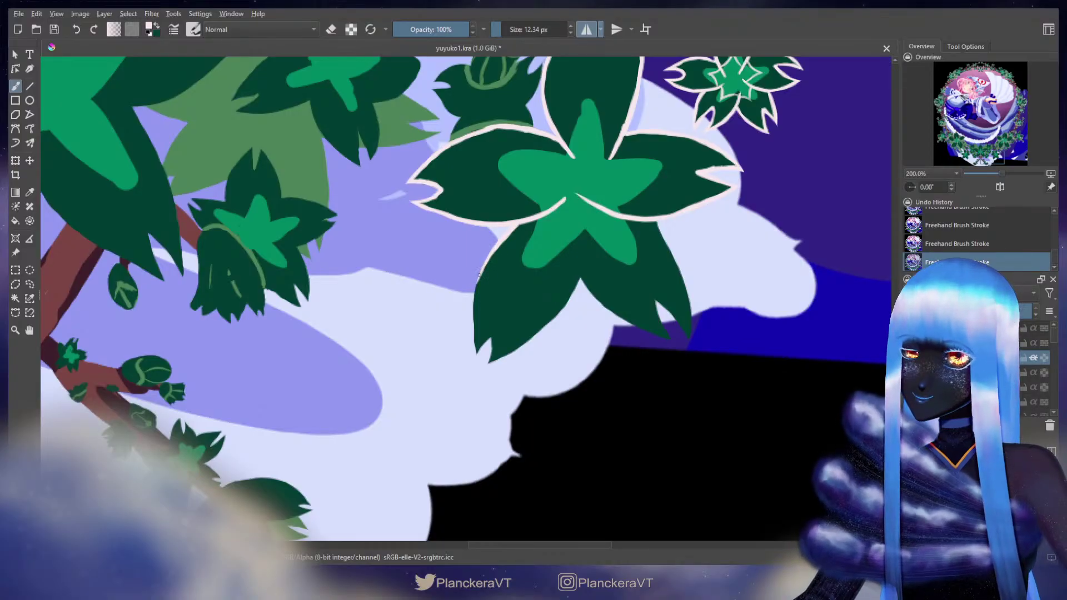
left_click_drag(479, 276, 476, 352)
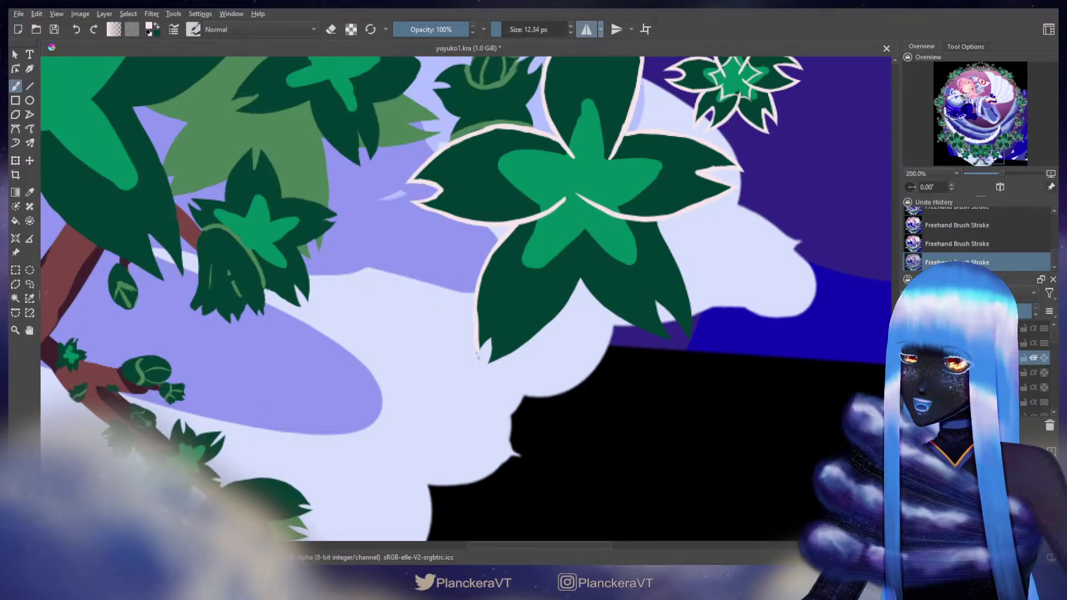
key("ctrl+z")
left_click_drag(477, 300, 475, 316)
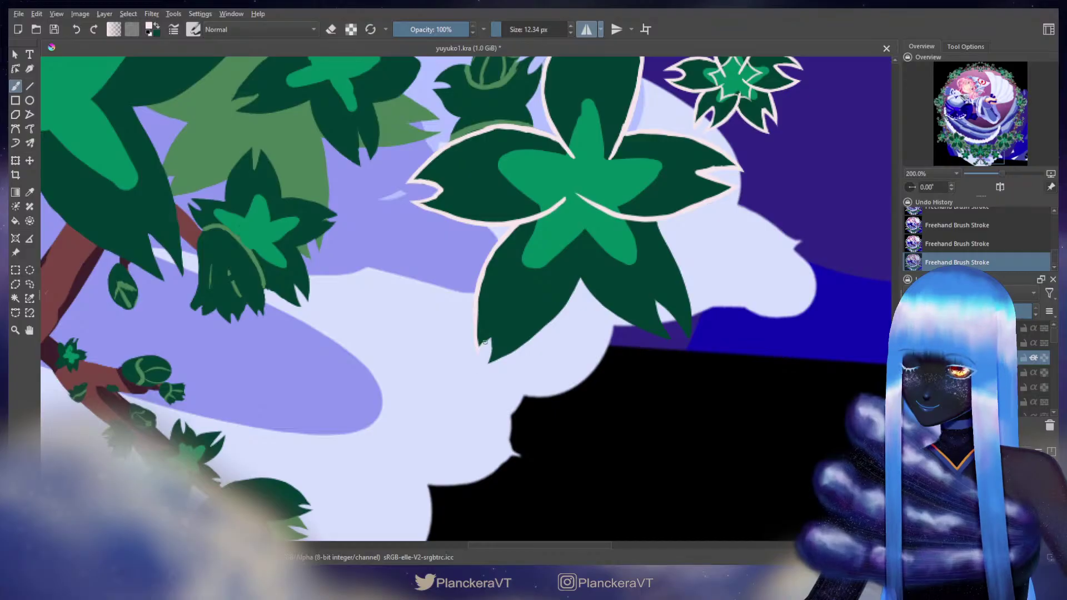
mouse_move(479, 349)
left_mouse_down()
mouse_move(493, 335)
mouse_move(492, 361)
left_mouse_up()
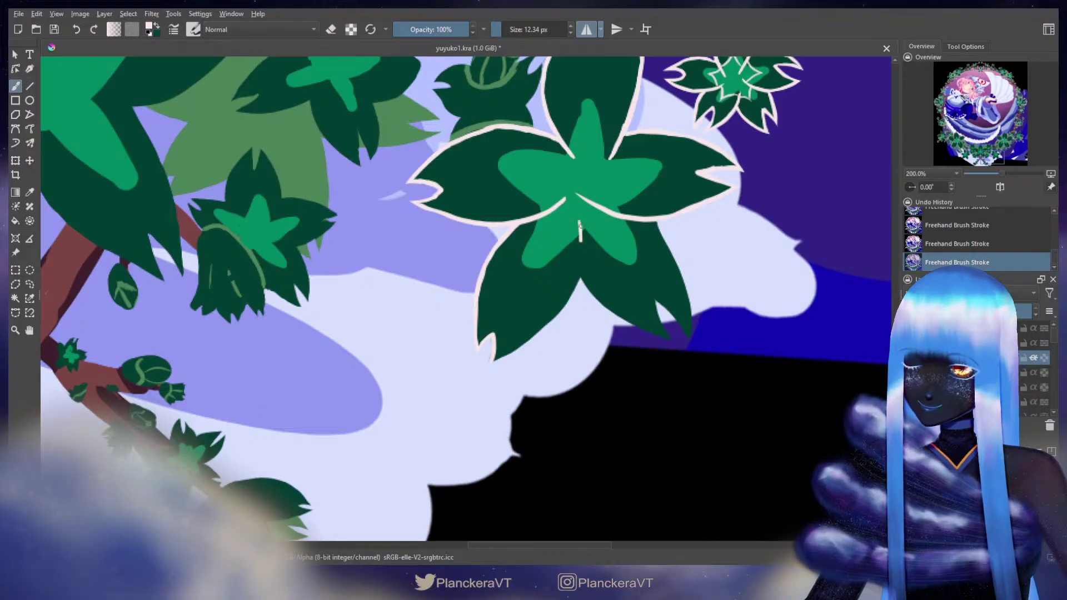
Step: Draw the lower-left petal's inner edge from the star center down to its tip
key("ctrl+z")
key("ctrl+z")
left_click_drag(583, 268, 569, 297)
mouse_move(582, 239)
left_mouse_down()
mouse_move(559, 312)
mouse_move(570, 295)
mouse_move(513, 356)
mouse_move(544, 326)
mouse_move(474, 370)
mouse_move(540, 327)
mouse_move(577, 285)
mouse_move(561, 305)
left_mouse_up()
left_click_drag(527, 340, 479, 366)
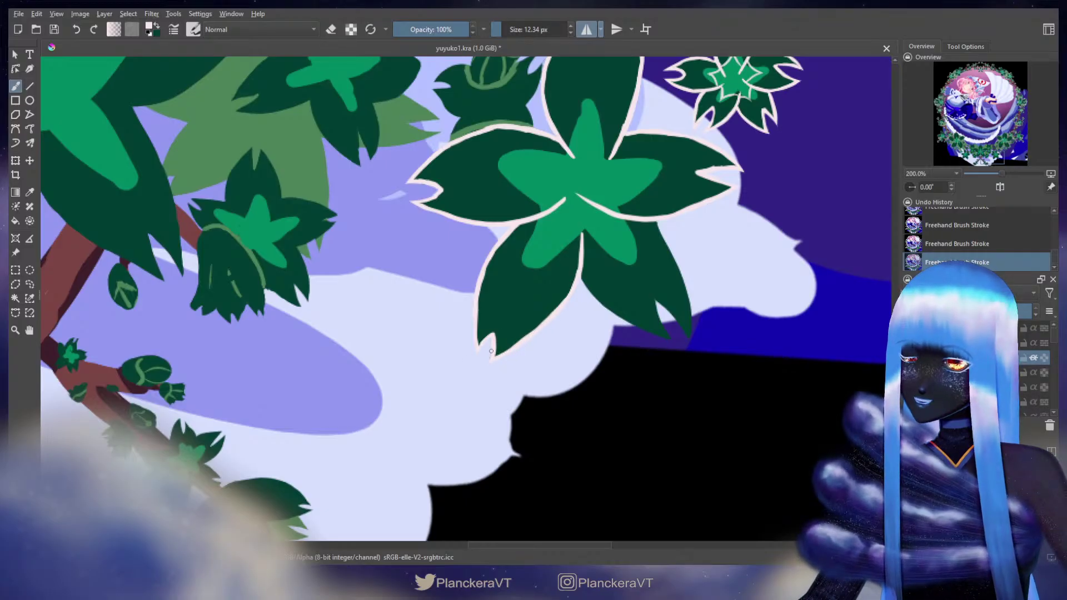
Step: Draw the inner edge and notched tip of the flower's lower-right petal
scroll(477, 388, "right", 4)
scroll(477, 387, "up", 2)
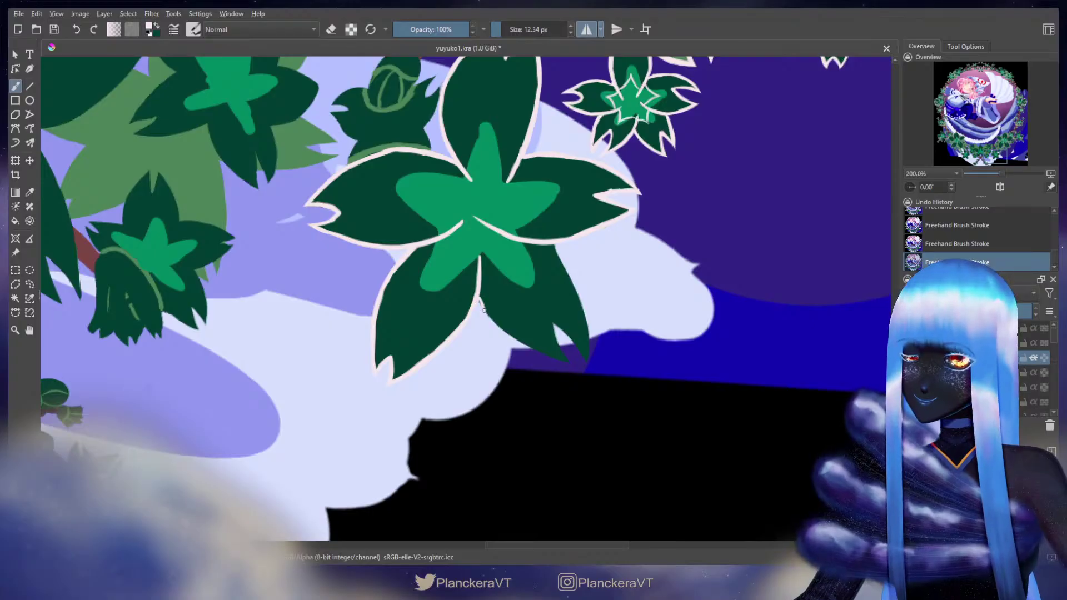
left_click_drag(481, 305, 578, 369)
mouse_move(477, 293)
left_mouse_down()
mouse_move(499, 323)
mouse_move(567, 362)
left_mouse_up()
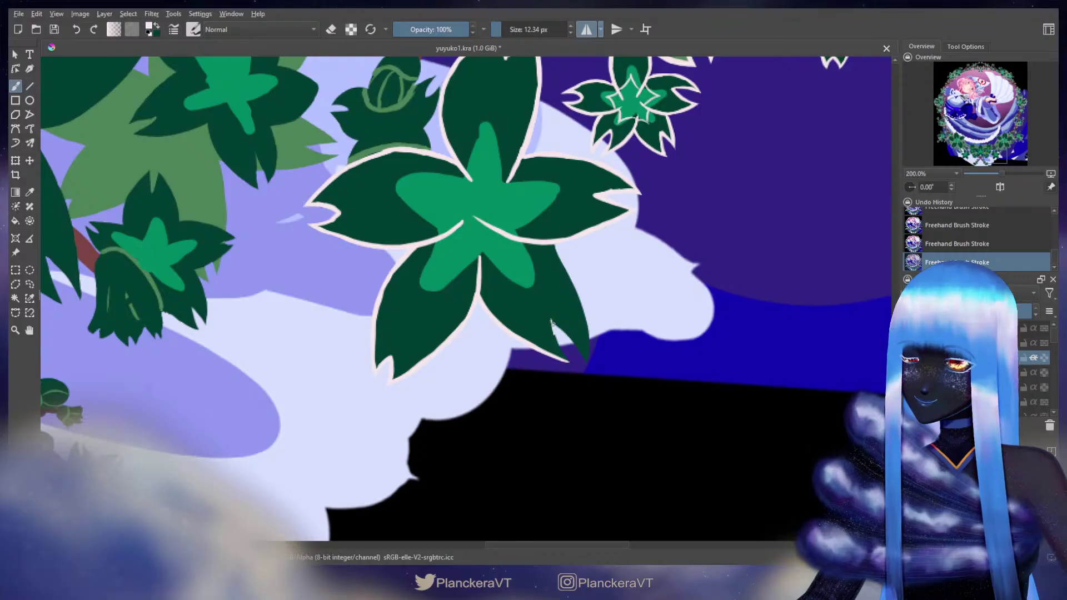
left_click_drag(551, 322, 572, 365)
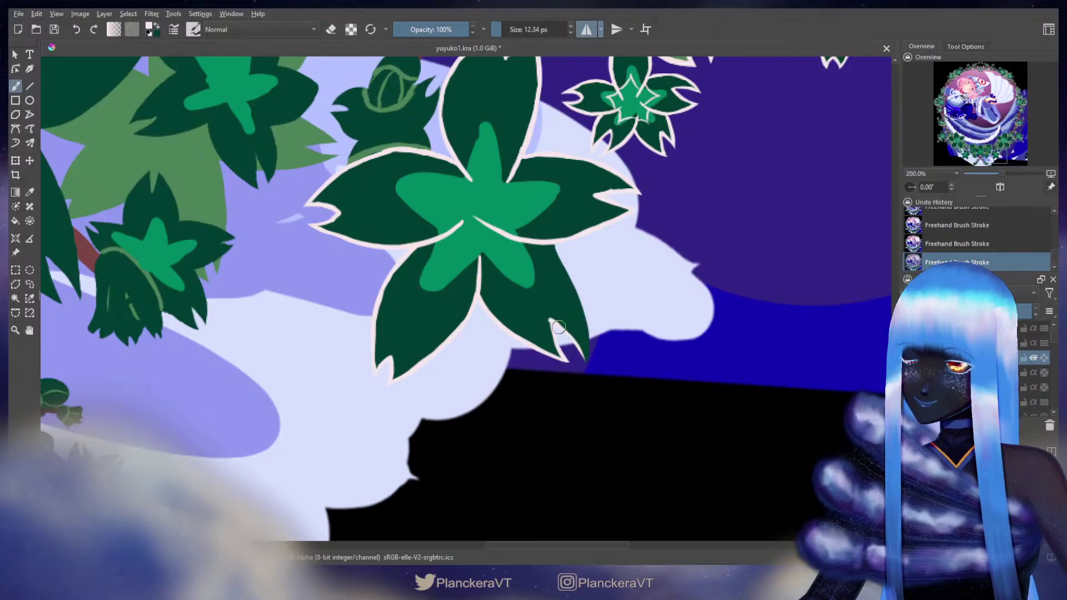
left_click_drag(550, 319, 589, 366)
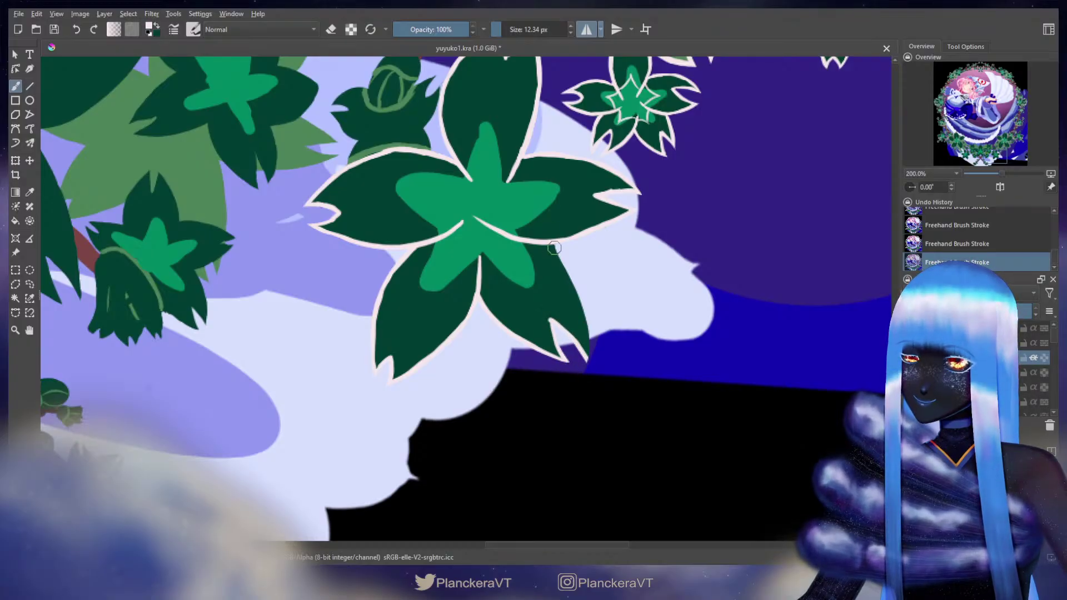
Step: Draw the outer edge of the large flower's lower-right petal down to its notched tip
left_click_drag(551, 245, 589, 338)
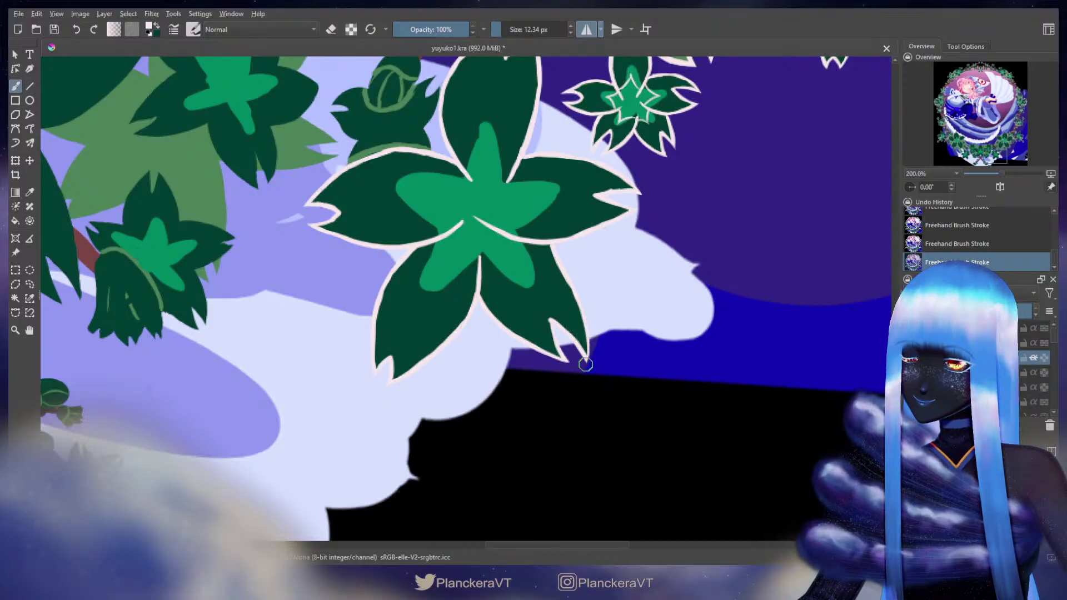
left_click_drag(575, 296, 590, 357)
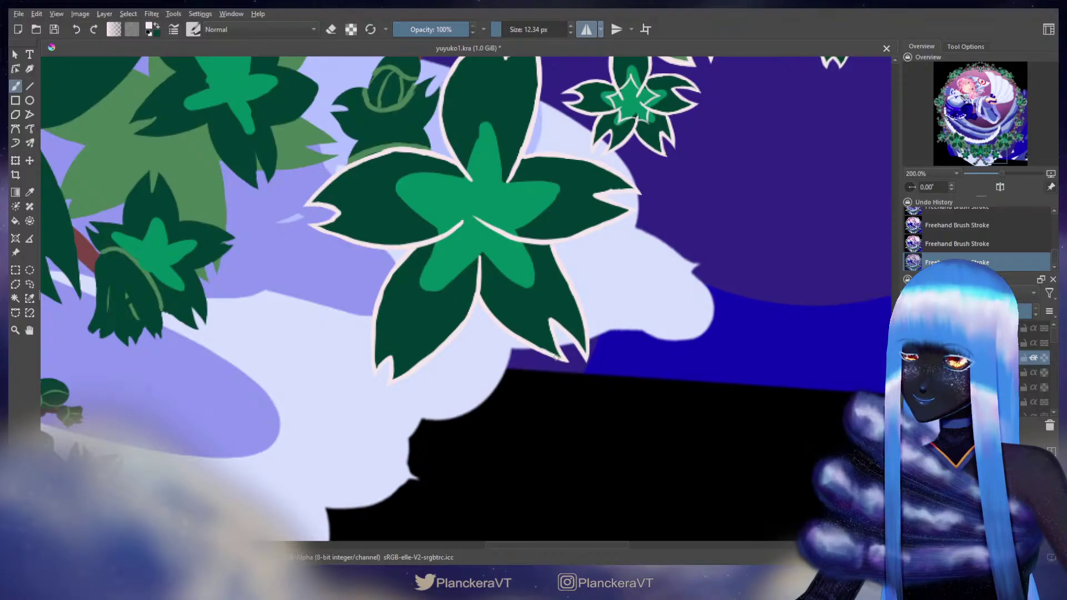
key("ctrl+z")
left_click_drag(538, 349, 555, 356)
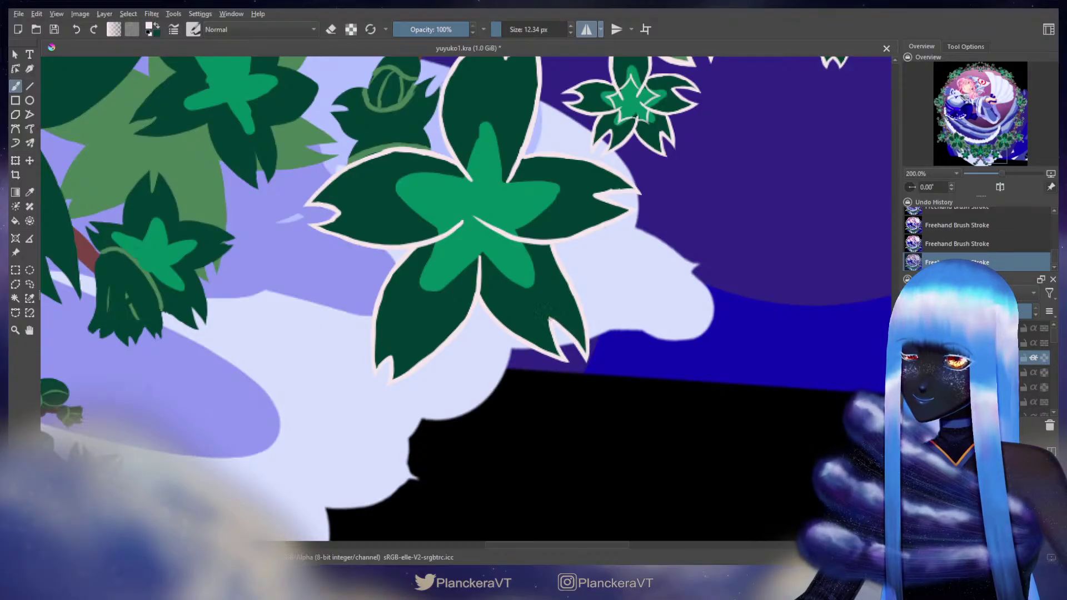
Step: Outline both edges of the upper point of the large flower's star-shaped center, meeting in a sharp tip
left_click_drag(538, 270, 551, 351)
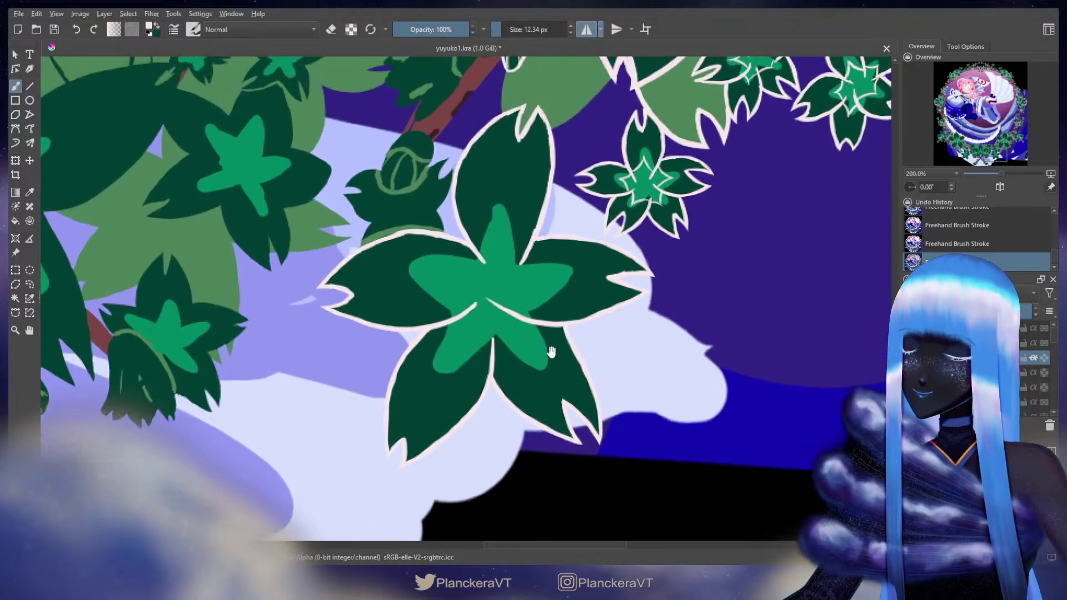
left_click_drag(471, 243, 503, 209)
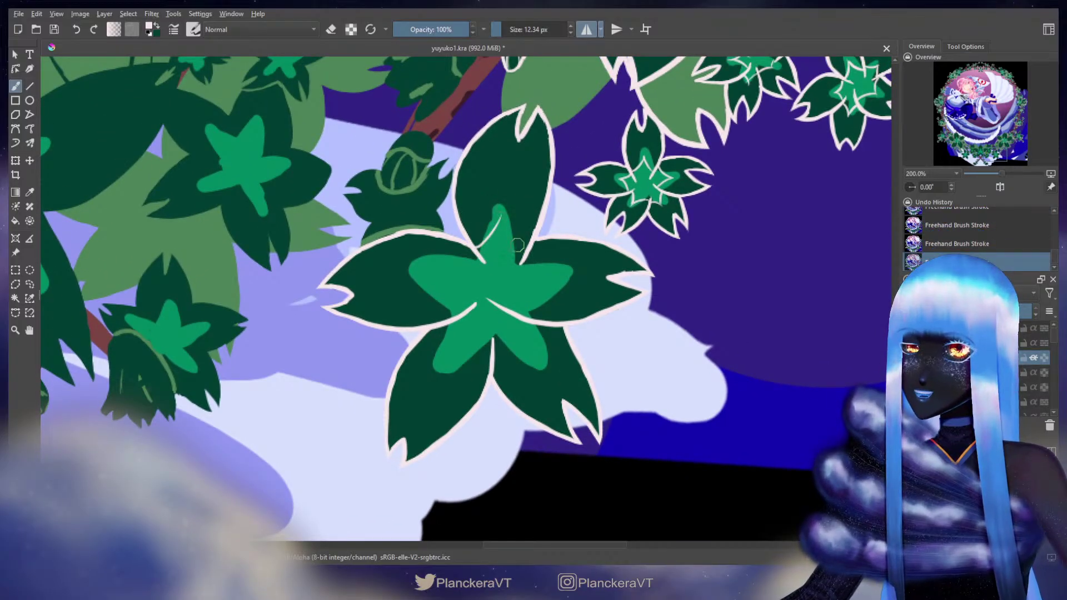
left_click_drag(523, 251, 507, 215)
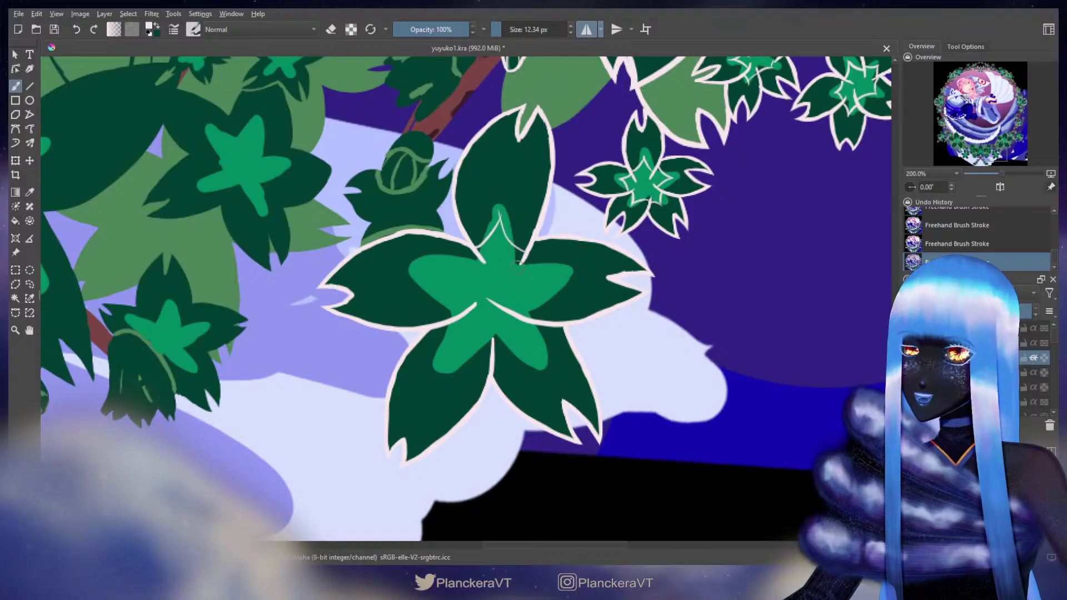
key("e")
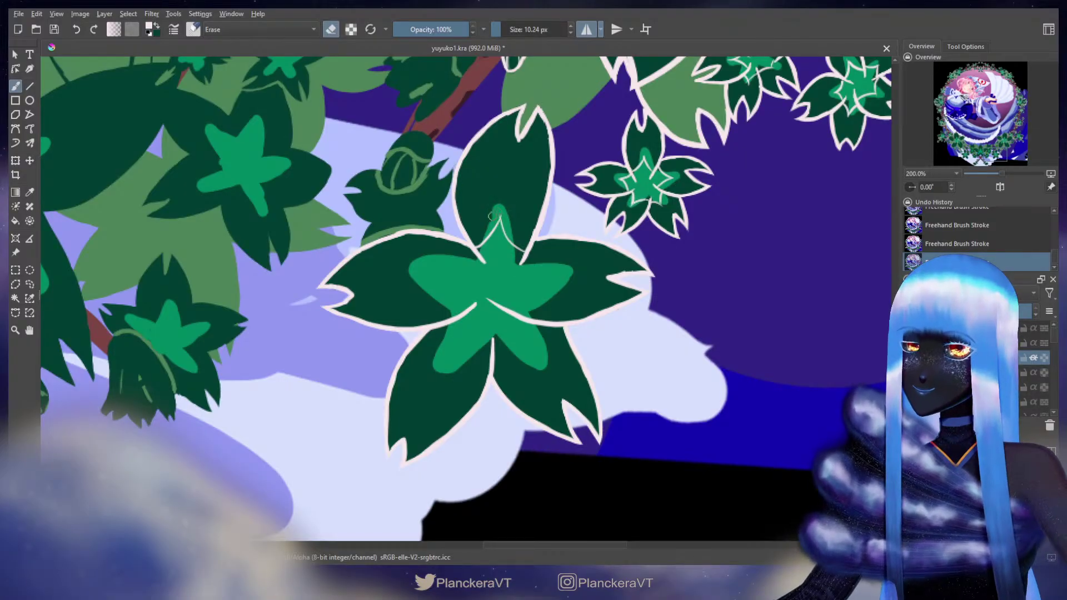
key("e")
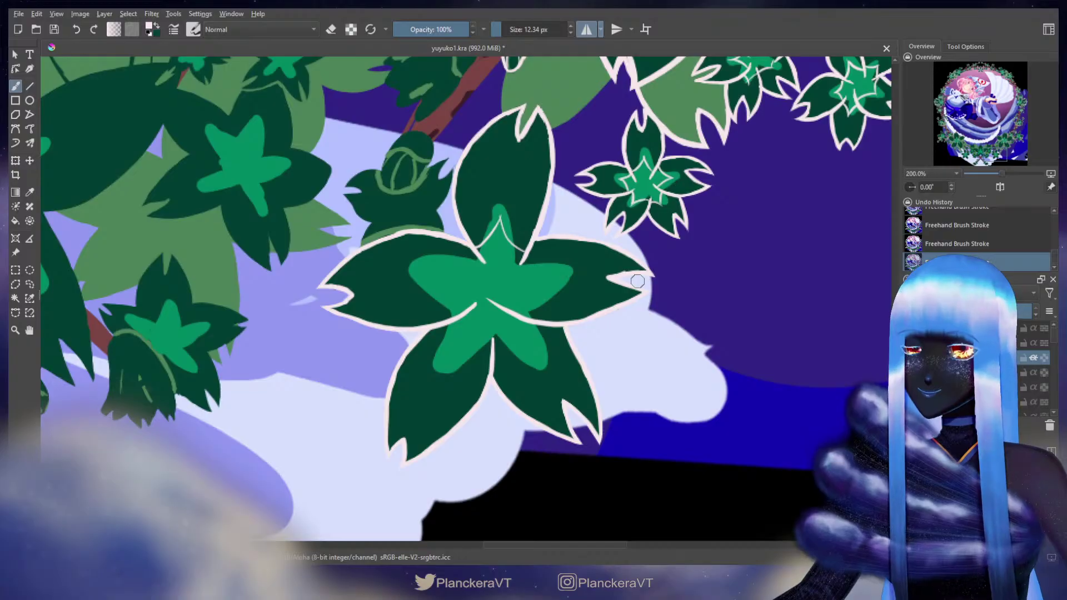
key("e")
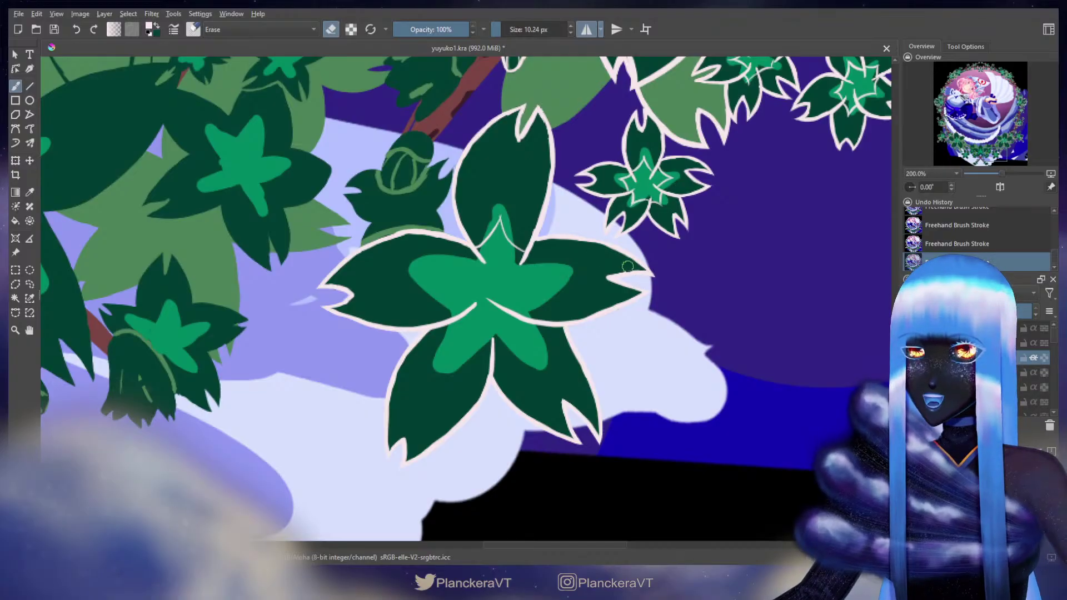
left_click_drag(596, 234, 628, 304)
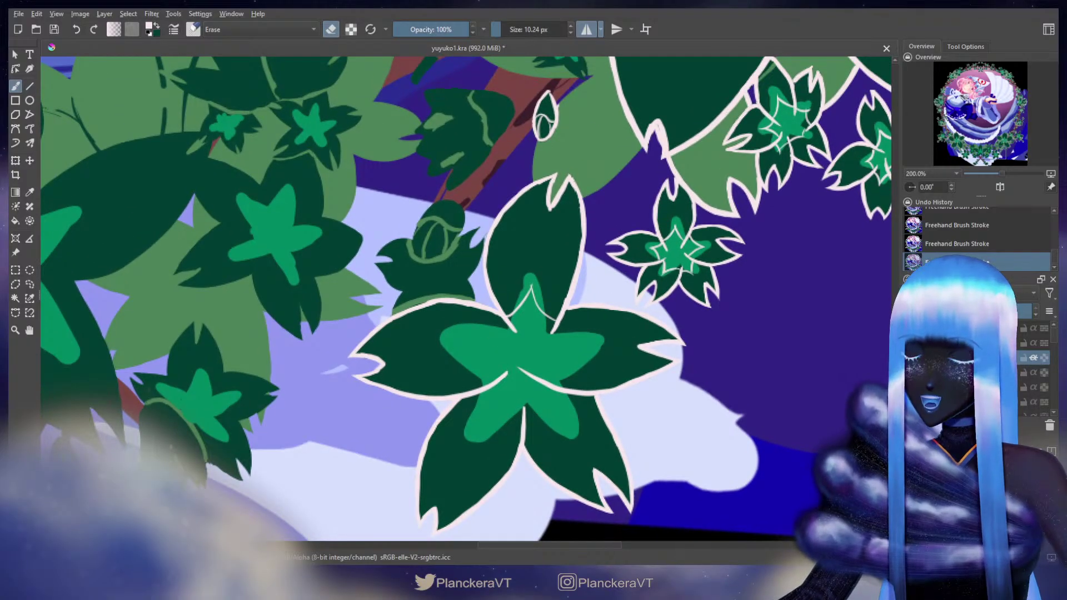
key("e")
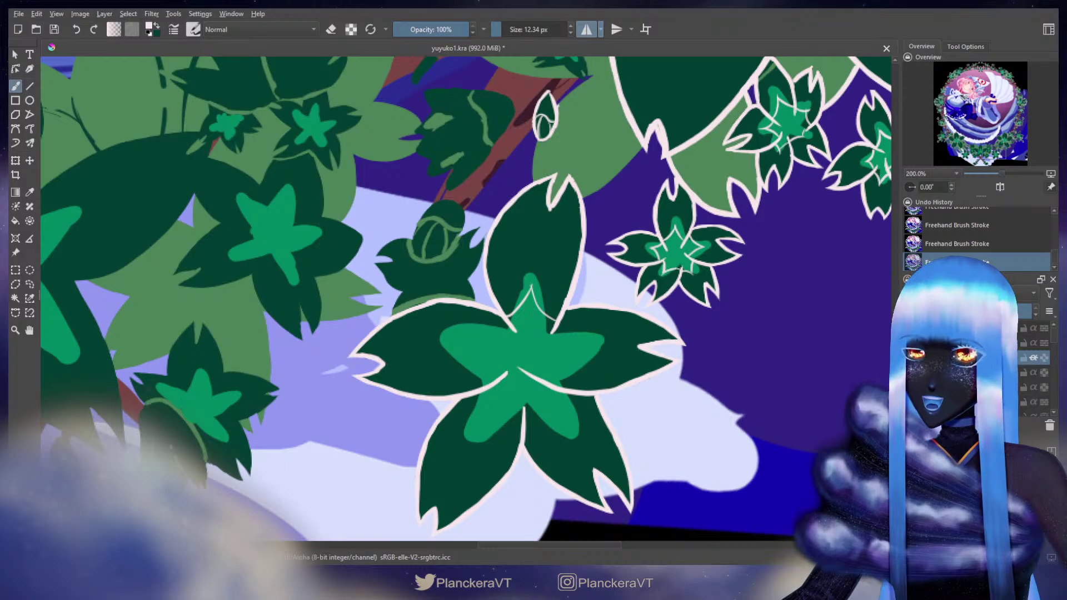
Step: Outline the right point of the star center with two curved lines running between the adjoining petal edges
left_click_drag(590, 327, 575, 234)
left_click_drag(568, 229, 602, 273)
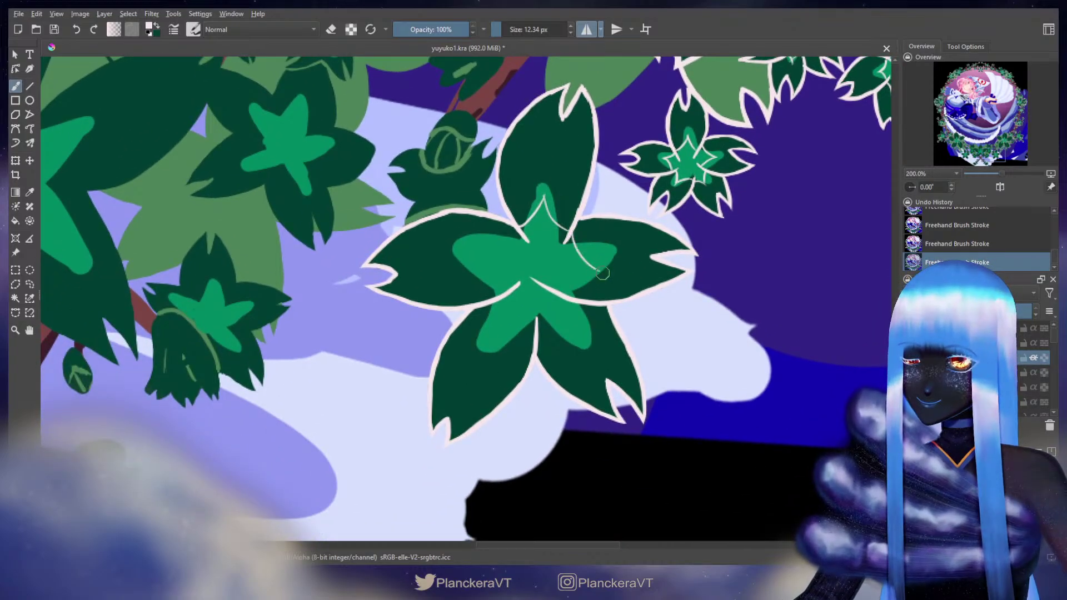
key("ctrl+z")
left_click_drag(570, 225, 606, 259)
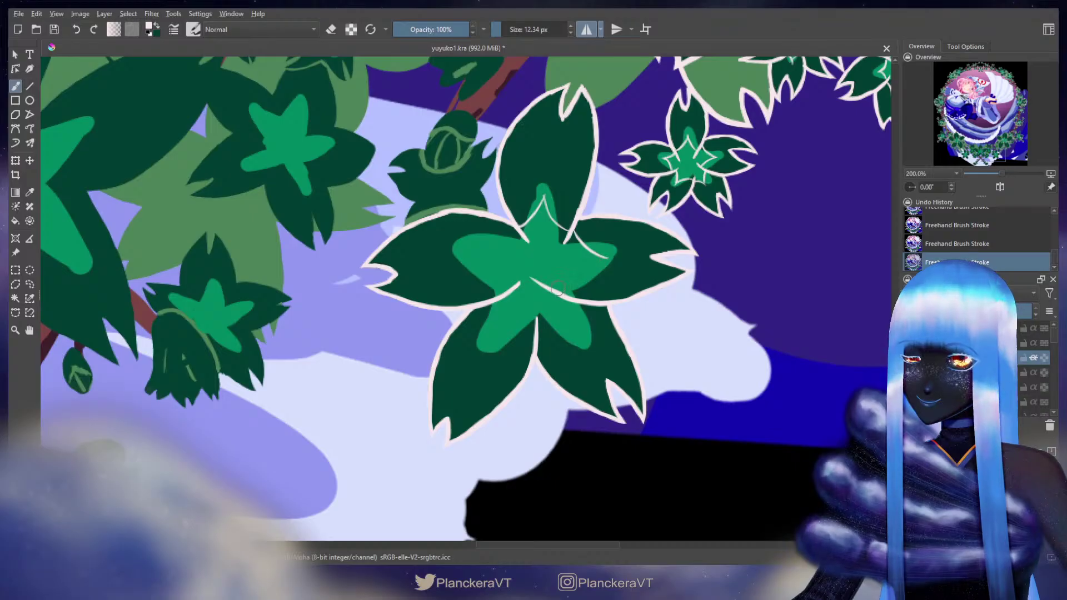
left_click_drag(567, 292, 611, 257)
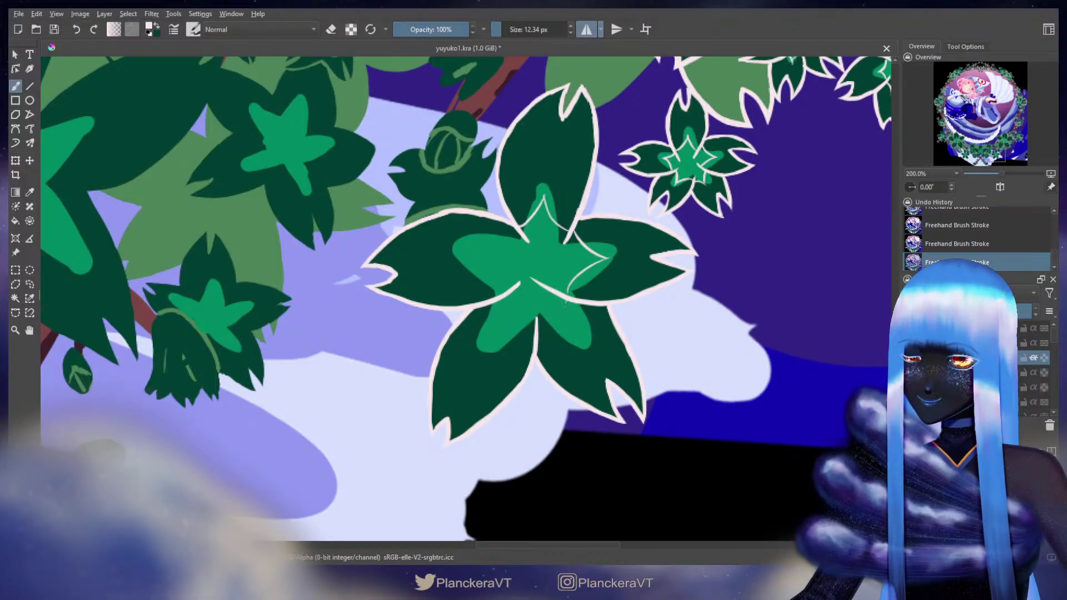
key("ctrl+z")
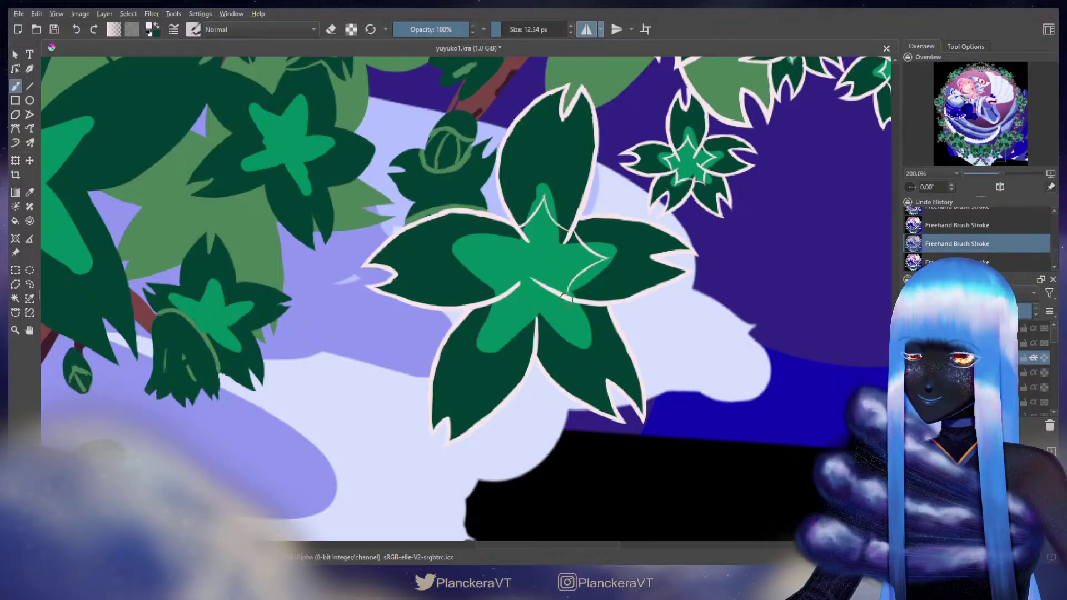
Step: Set the brush size to 15.09 px and outline the lower-right point of the star center up to the seam between the lower petals
left_click_drag(574, 299, 577, 299)
left_click_drag(568, 293, 576, 327)
key("ctrl+z")
key("ctrl+shift+z")
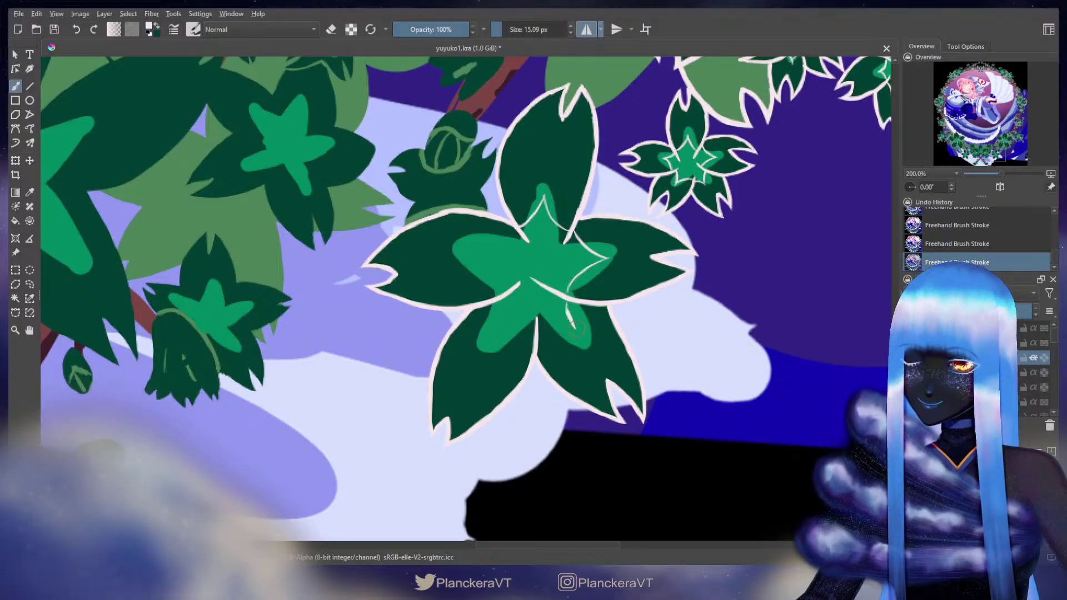
key("ctrl+z")
key("ctrl+shift+z")
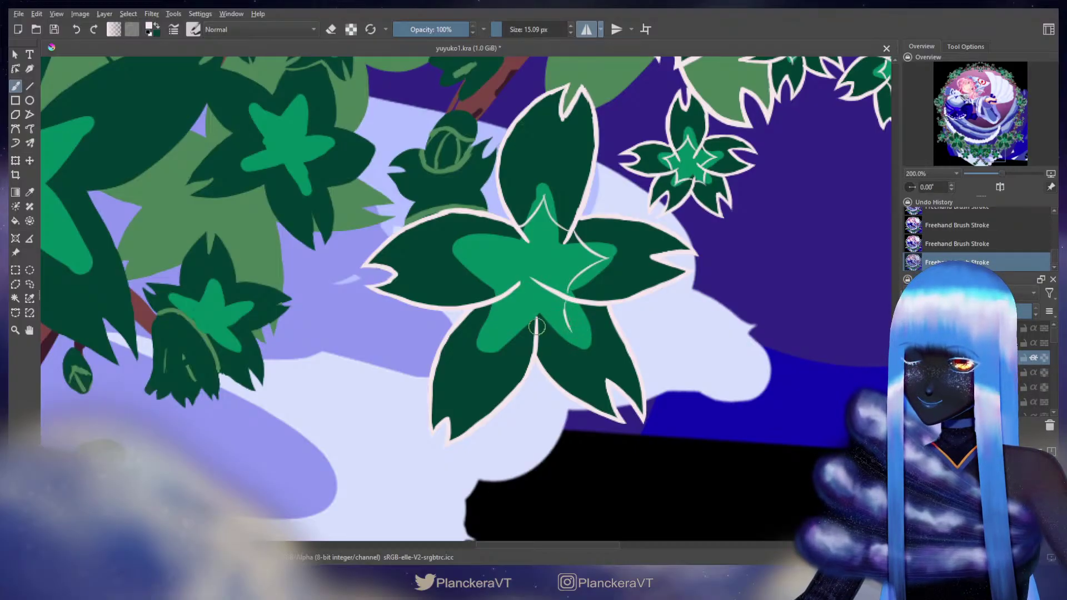
key("ctrl+z")
key("ctrl+z")
left_click_drag(536, 326, 575, 334)
key("ctrl+z")
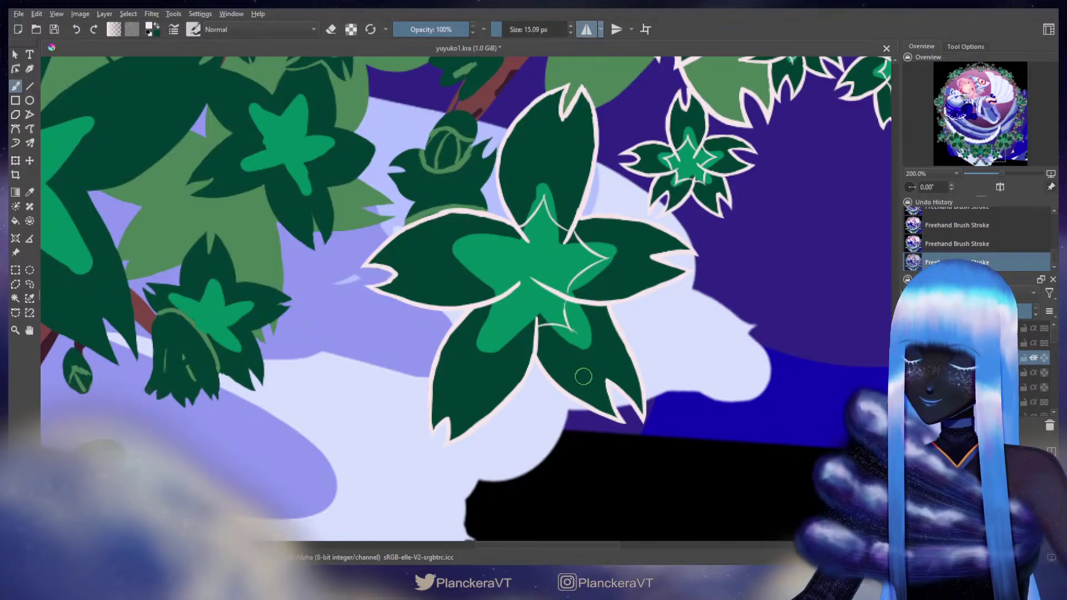
key("e")
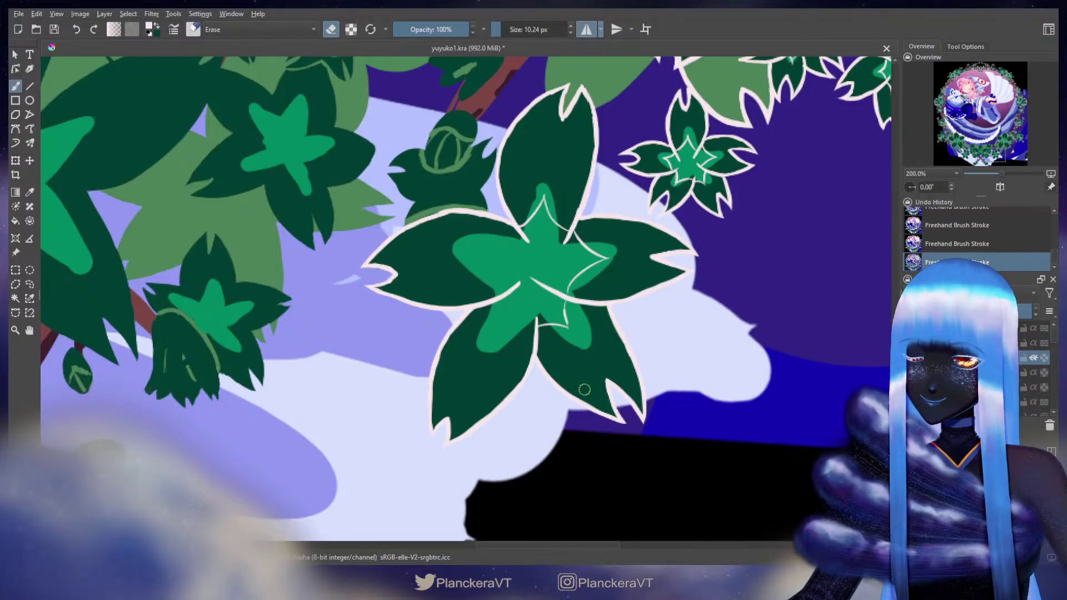
key("e")
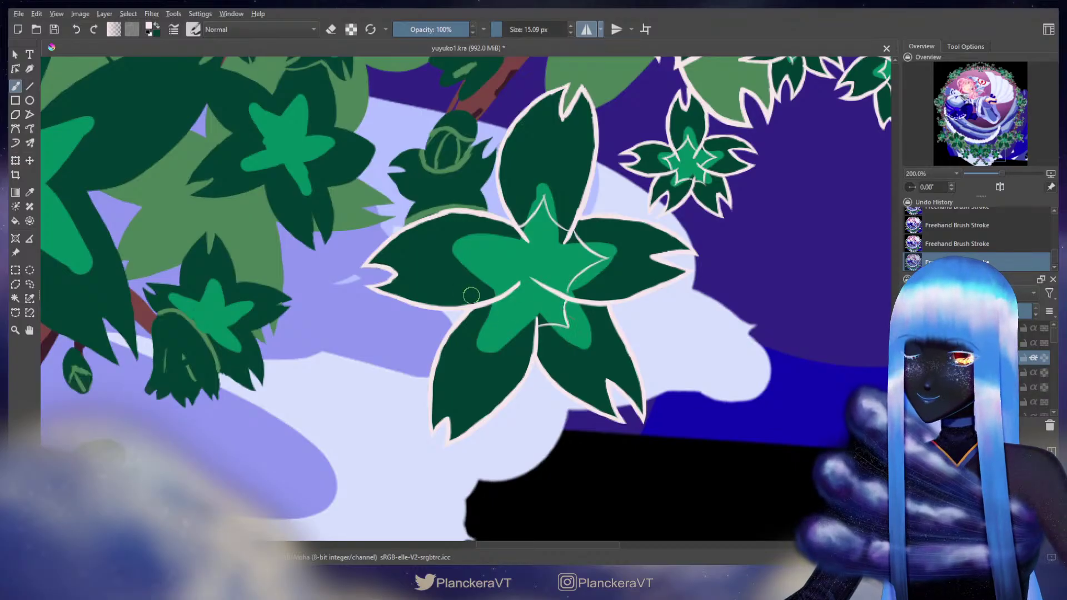
Step: Outline the lower-left point of the star center, joining it to the seam between the two lower petals
left_click_drag(490, 305, 503, 341)
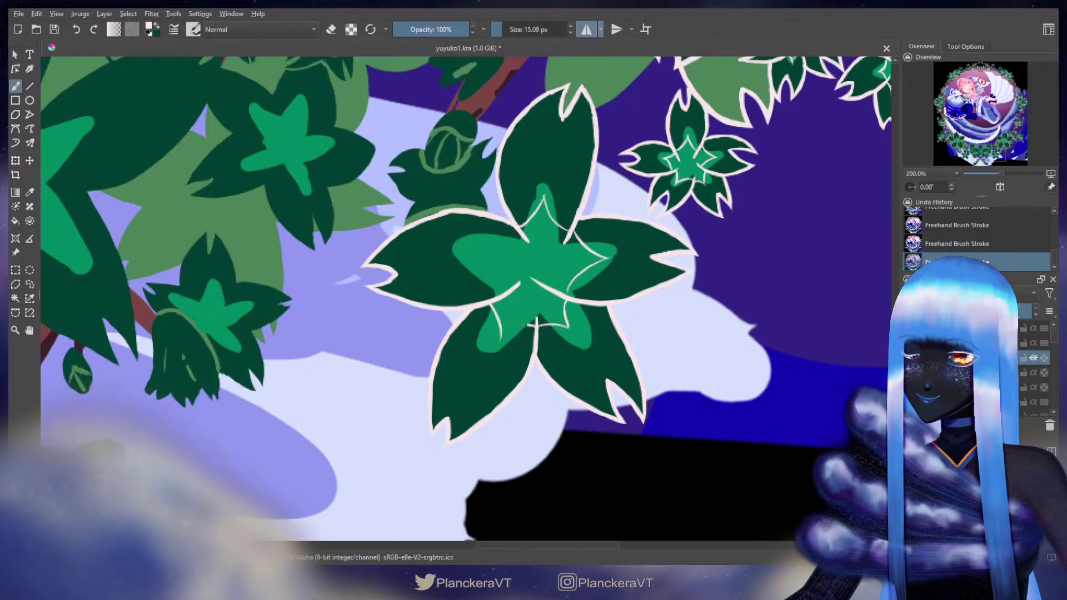
key("e")
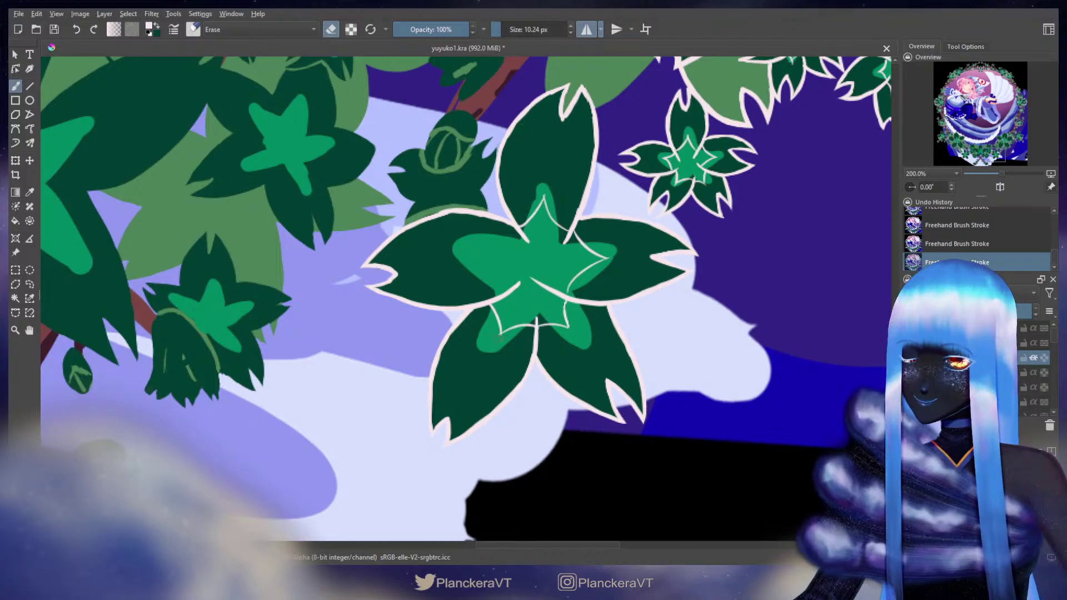
key("e")
Step: Outline the left point of the star center with two curved lines, redoing the strokes so the tip reaches further out
left_click_drag(469, 261, 560, 283)
mouse_move(463, 290)
left_mouse_down()
mouse_move(486, 296)
mouse_move(467, 307)
left_mouse_up()
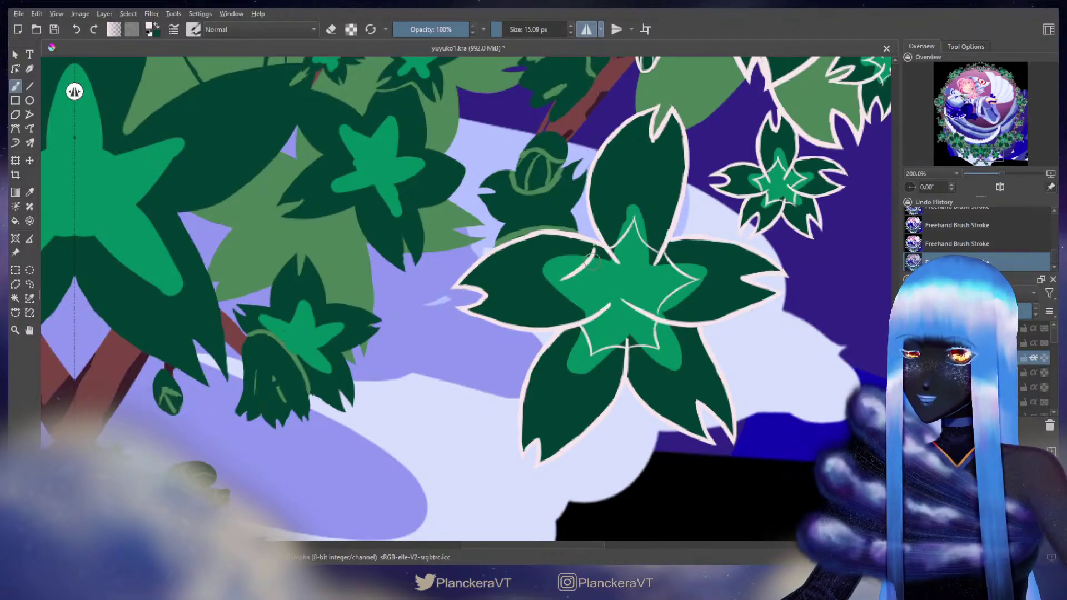
key("ctrl+z")
key("ctrl+shift+z")
key("ctrl+z")
mouse_move(595, 244)
left_mouse_down()
mouse_move(568, 280)
mouse_move(588, 309)
left_mouse_up()
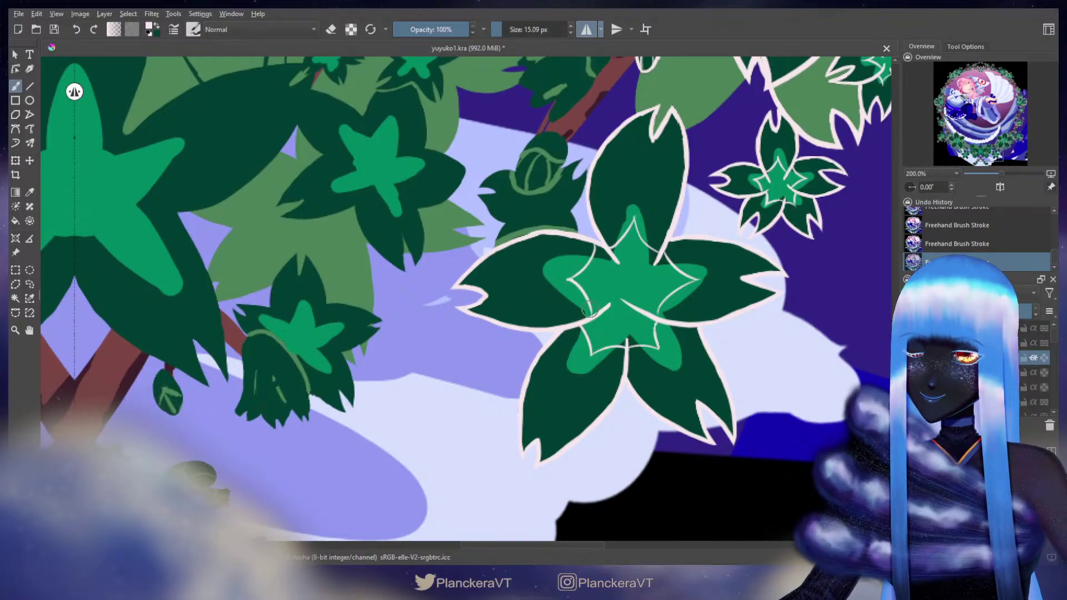
key("ctrl+z")
key("ctrl+z")
key("ctrl+z")
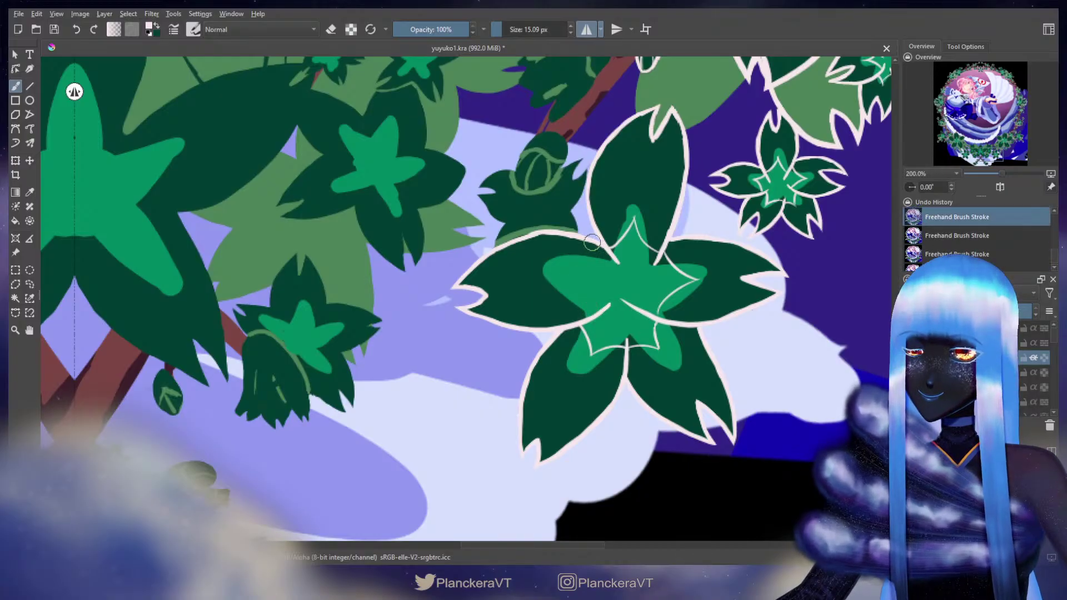
mouse_move(593, 244)
left_mouse_down()
mouse_move(558, 278)
mouse_move(590, 321)
left_mouse_up()
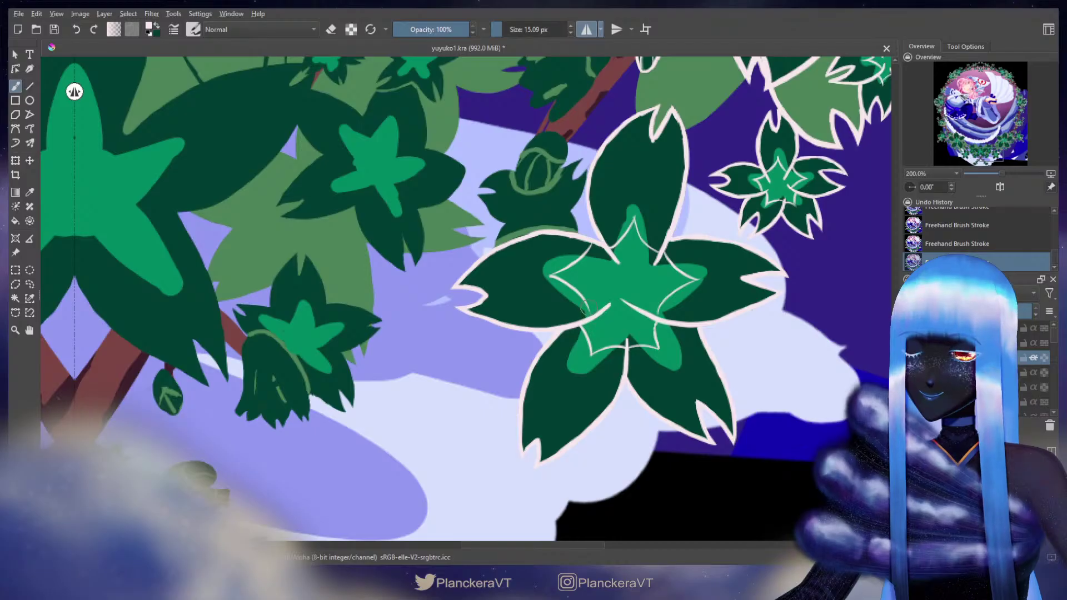
Step: Outline the petals and star center of the small flower on the light green petal below the bud cluster
left_click_drag(671, 96, 637, 265)
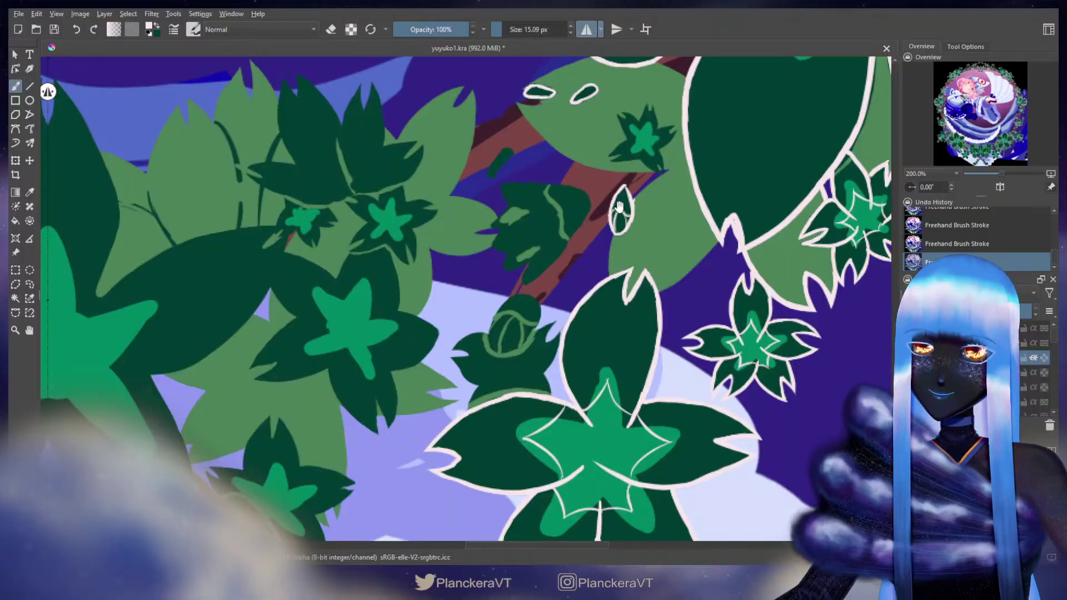
left_click_drag(618, 207, 520, 365)
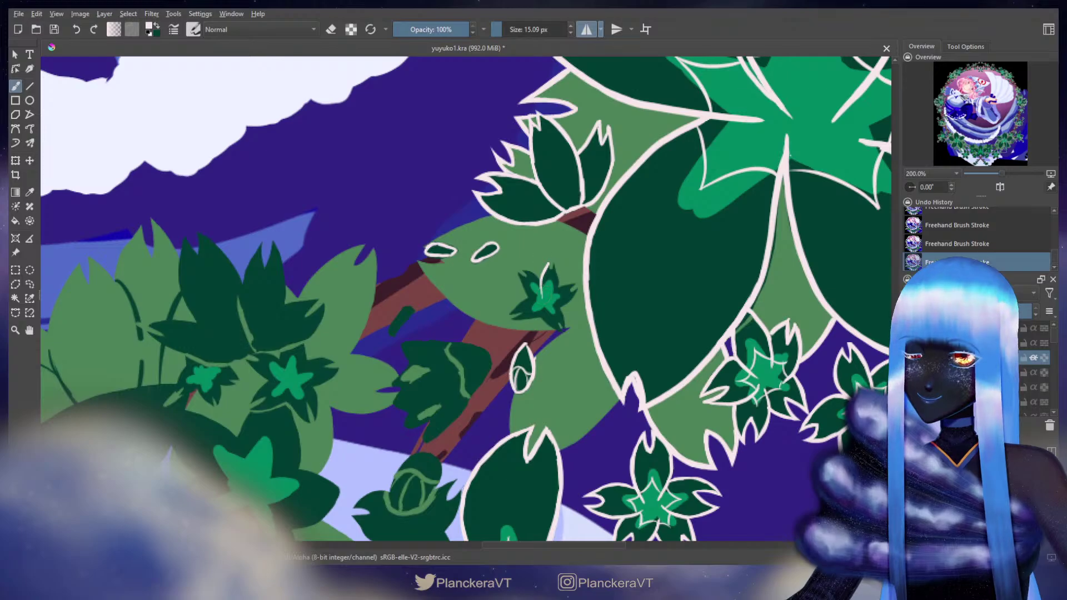
left_click_drag(549, 267, 561, 289)
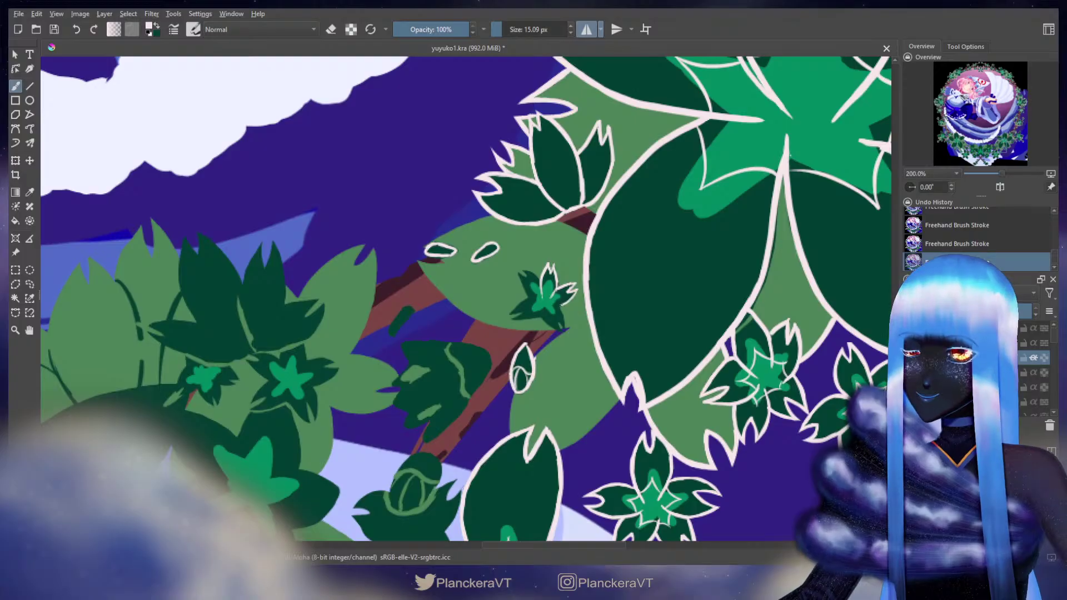
mouse_move(562, 305)
left_mouse_down()
mouse_move(552, 307)
mouse_move(586, 268)
left_mouse_up()
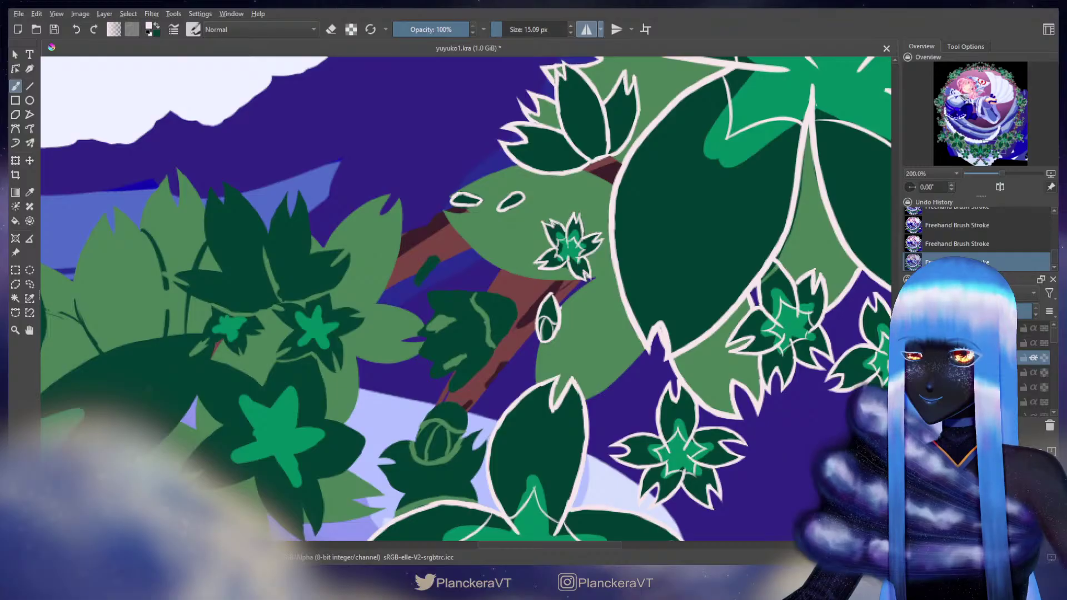
Step: Outline the light green petal around the small flower, including its upper edge, notched tip and lower edge up to the big petal
left_click_drag(581, 214, 570, 234)
left_click_drag(579, 190, 568, 212)
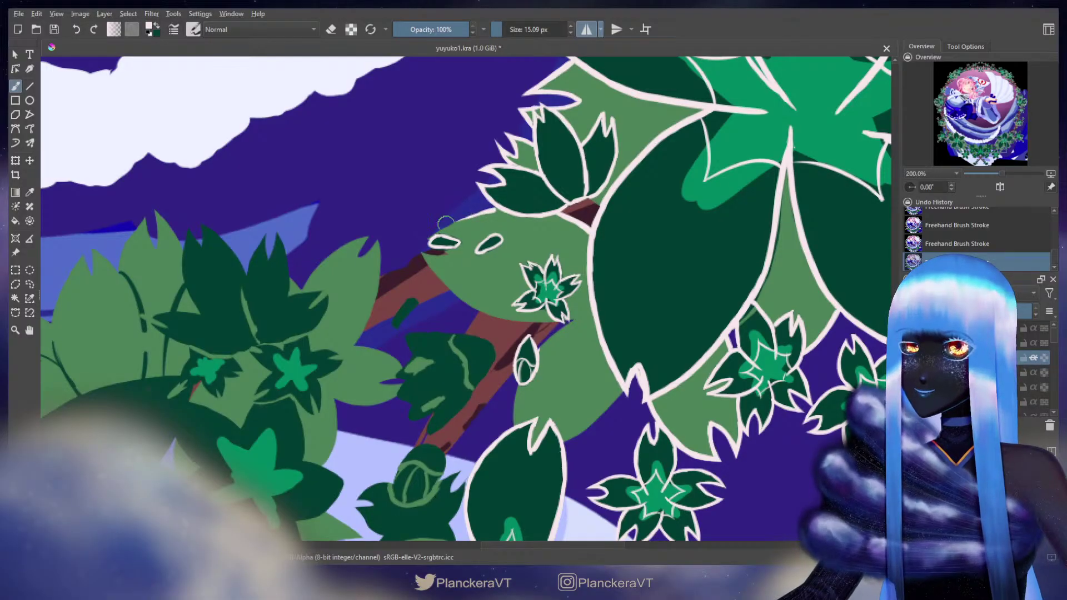
left_click_drag(481, 212, 433, 236)
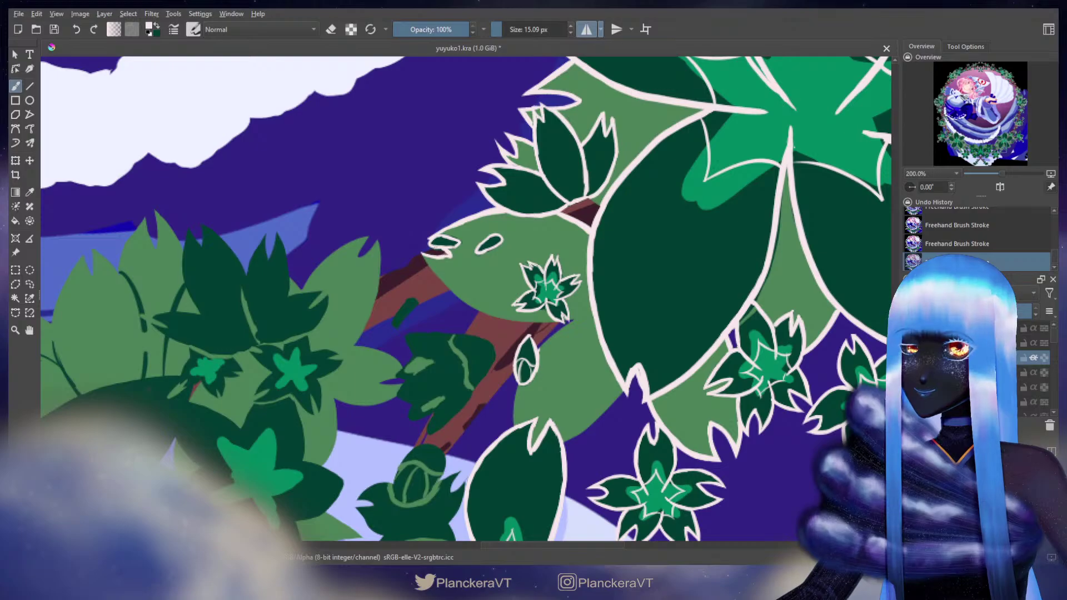
mouse_move(424, 255)
left_mouse_down()
mouse_move(450, 256)
mouse_move(446, 287)
mouse_move(471, 304)
mouse_move(440, 279)
mouse_move(471, 309)
mouse_move(543, 320)
left_mouse_up()
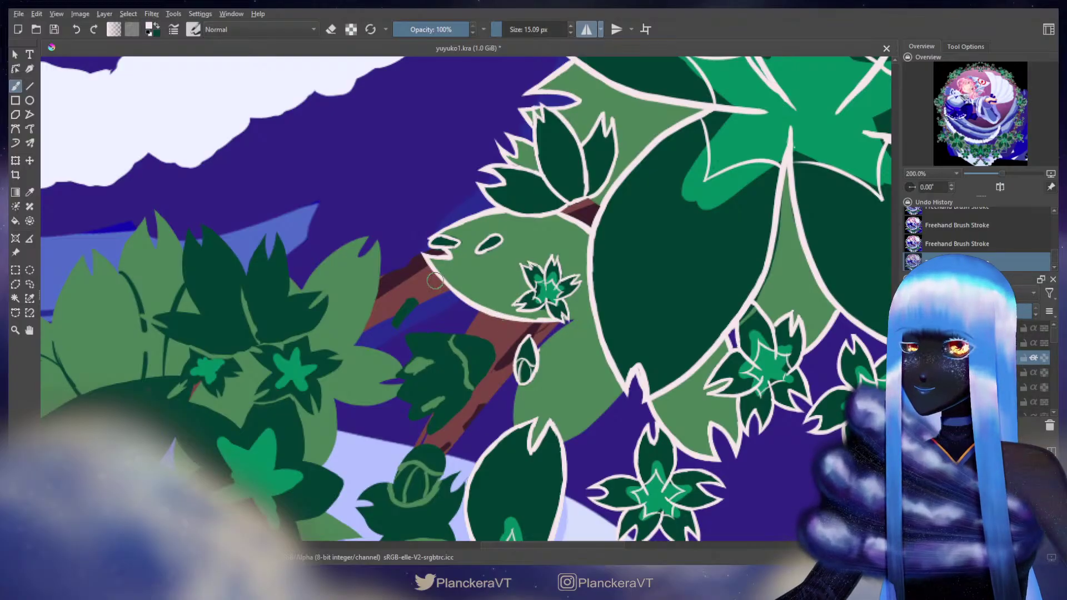
left_click_drag(522, 318, 590, 315)
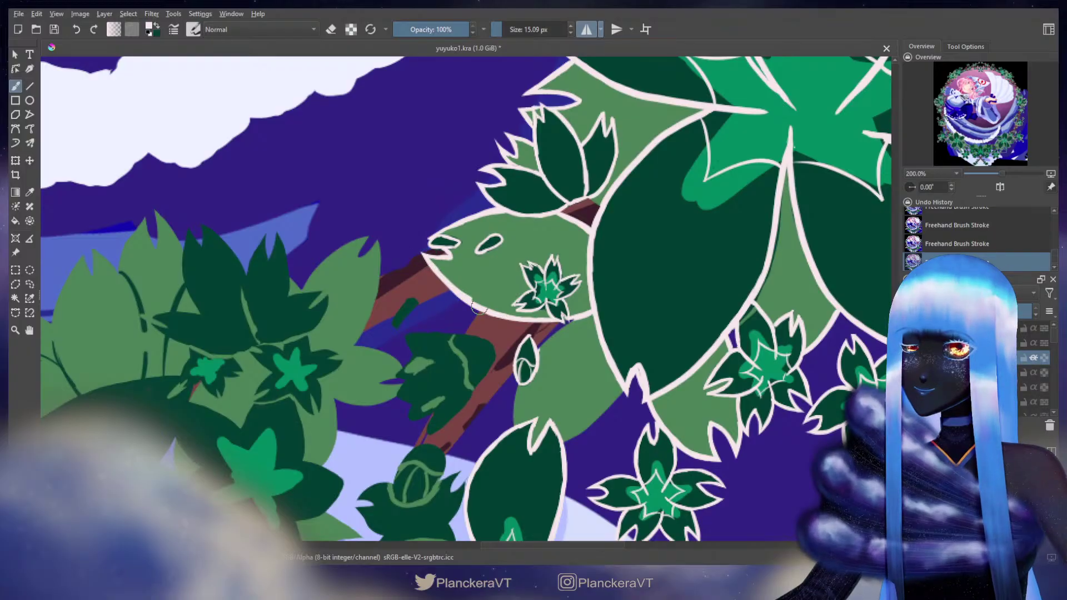
Step: Undo the last strokes and touch up the light green petal's lower edge near its notched tip with an 8.60 px brush
key("ctrl+z")
key("ctrl+z")
left_click_drag(465, 292, 459, 294)
left_click(458, 294)
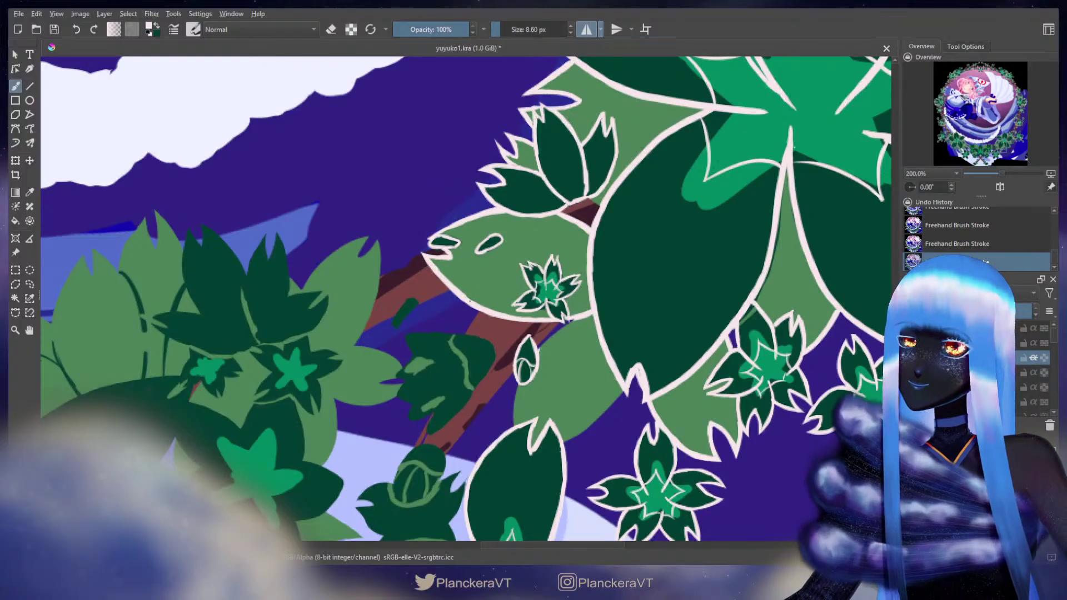
Step: Outline the light green petal between the big dark petal and the star flower, drawing its lower and upper edges with a 16.04 px brush
left_click_drag(615, 314, 635, 233)
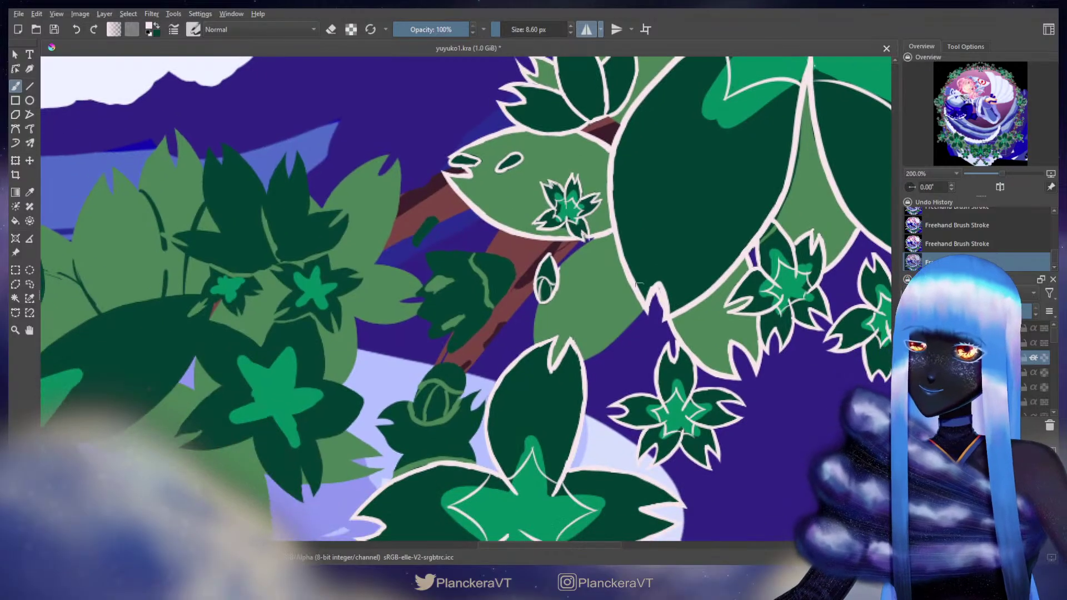
left_click_drag(644, 309, 596, 351)
key("ctrl+z")
key("ctrl+z")
left_click_drag(636, 313, 581, 361)
left_click(639, 314)
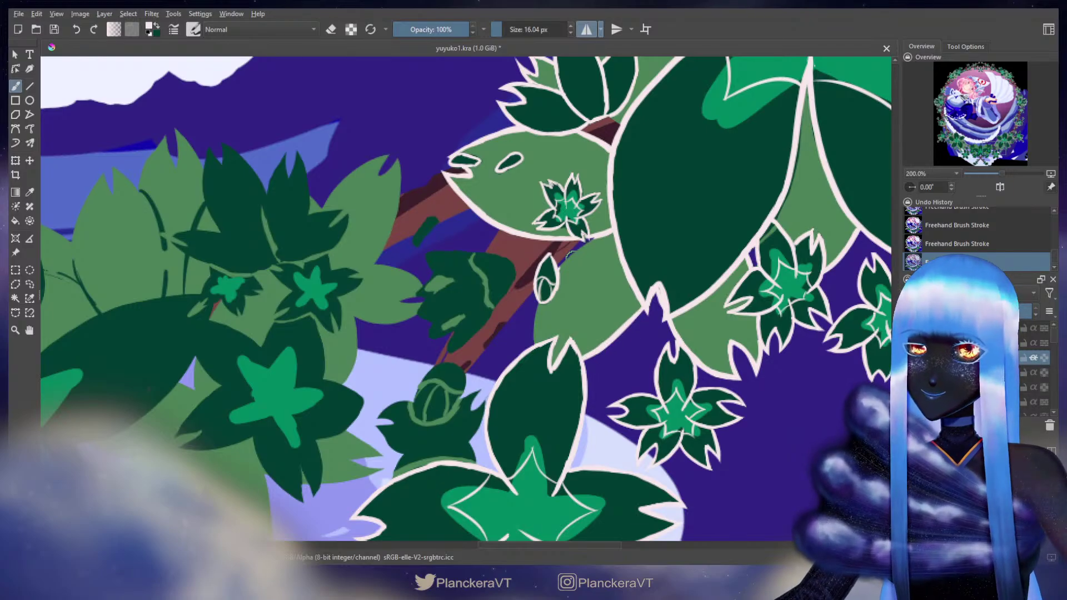
left_click_drag(561, 268, 594, 238)
key("ctrl+z")
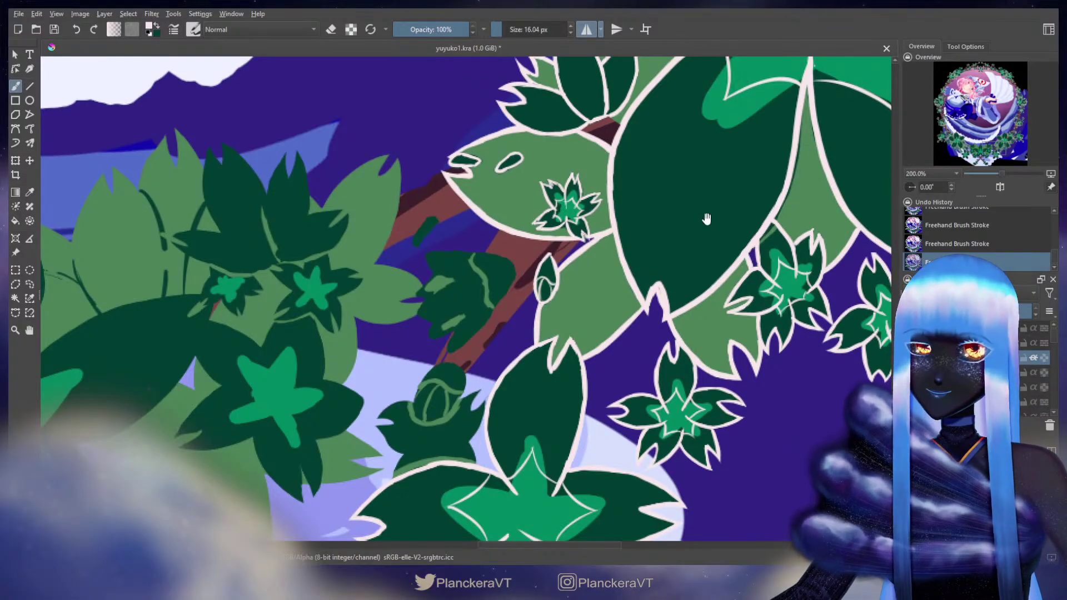
Step: Outline the small dark leaf fragment beside the branch and the outer edge of the half-open dark blossom below it
left_click_drag(708, 221, 748, 262)
mouse_move(530, 292)
left_mouse_down()
mouse_move(587, 304)
mouse_move(661, 298)
mouse_move(664, 239)
mouse_move(611, 226)
mouse_move(586, 256)
mouse_move(607, 230)
mouse_move(596, 258)
mouse_move(620, 236)
mouse_move(597, 259)
mouse_move(644, 252)
mouse_move(560, 234)
mouse_move(622, 245)
mouse_move(609, 284)
left_mouse_up()
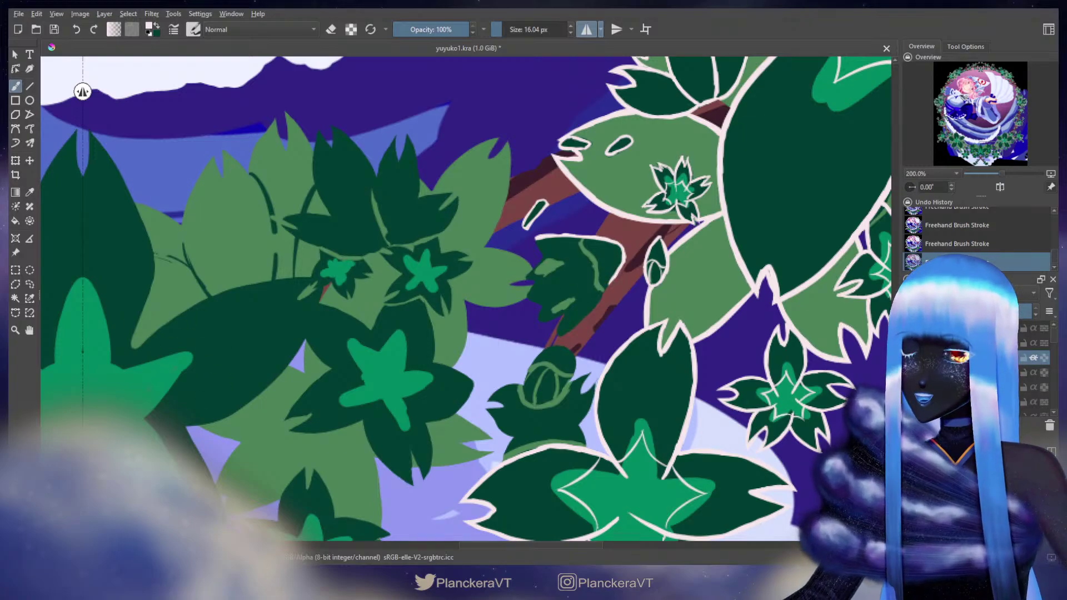
left_click_drag(328, 436, 476, 166)
left_click_drag(451, 310, 613, 148)
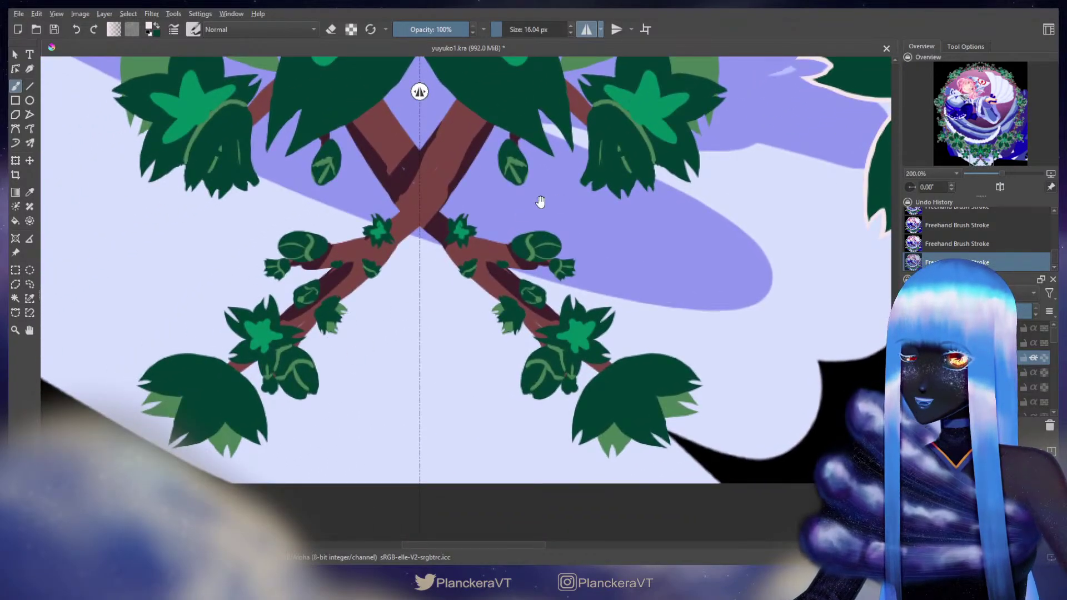
left_click_drag(538, 202, 484, 290)
left_click_drag(595, 186, 503, 298)
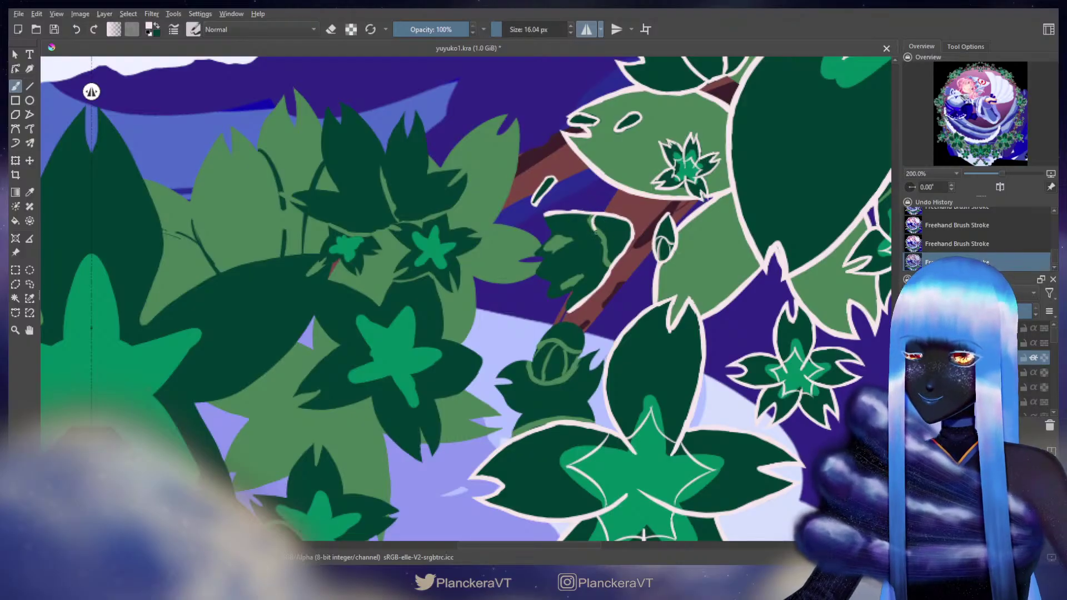
Step: Draw the curved fold and the separate pointed petals inside the half-open dark blossom
left_click_drag(586, 216, 605, 265)
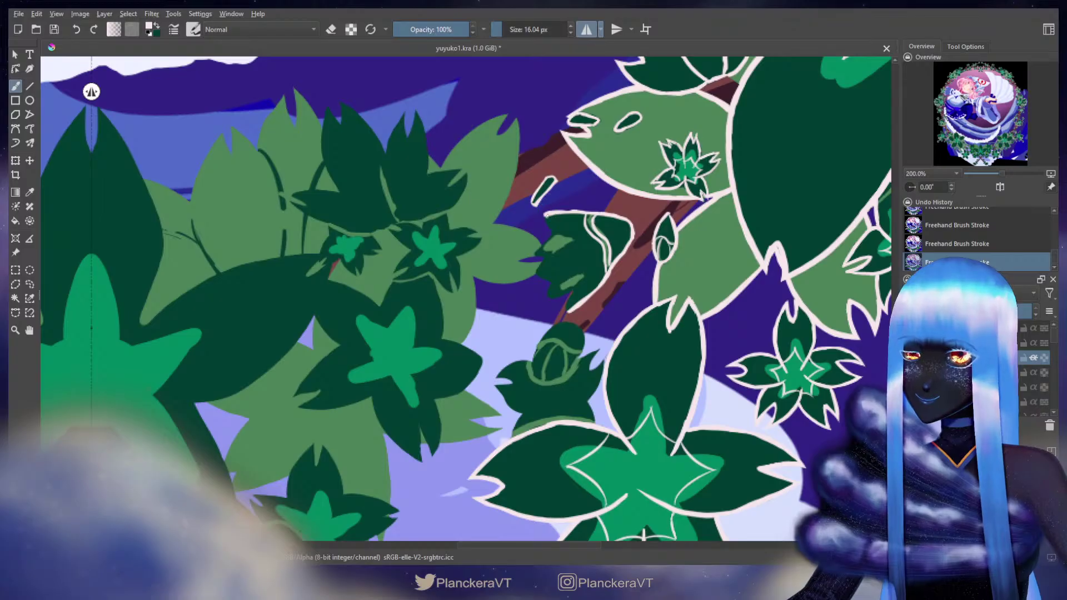
left_click_drag(545, 216, 597, 248)
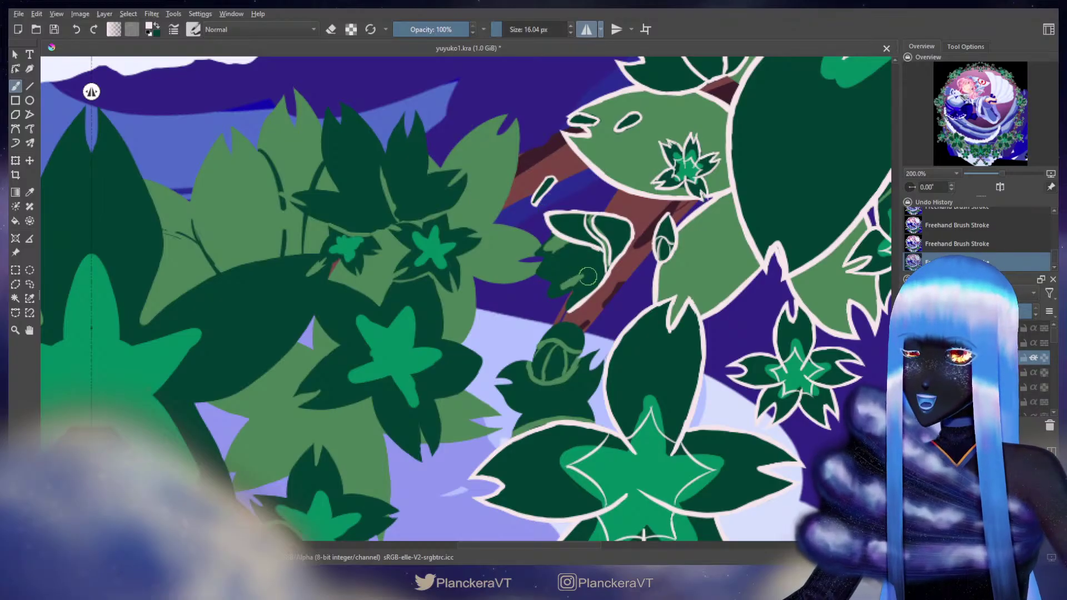
left_click_drag(579, 283, 605, 265)
left_click_drag(596, 268, 567, 309)
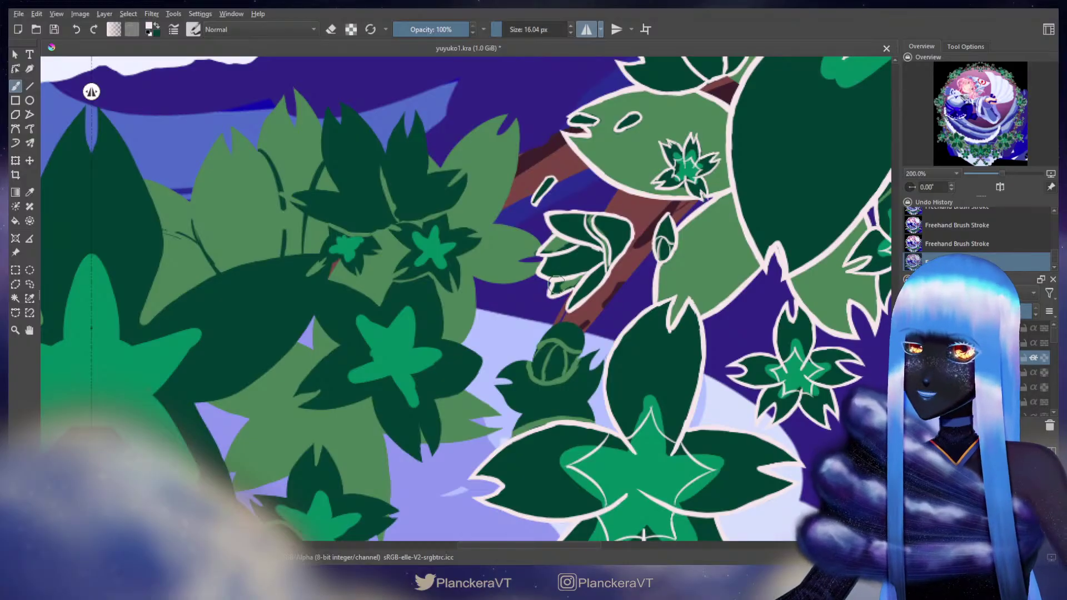
Step: Outline the oval bud at the branch end and recolour the dark leaves beneath it light green with a 34.59 px brush
left_click_drag(538, 329, 569, 237)
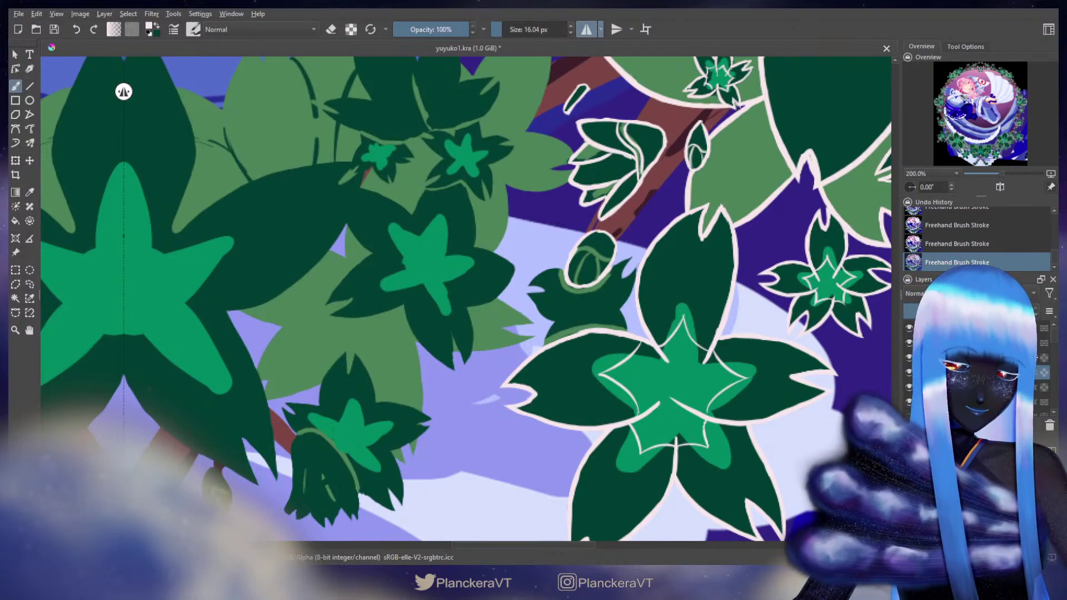
key("x")
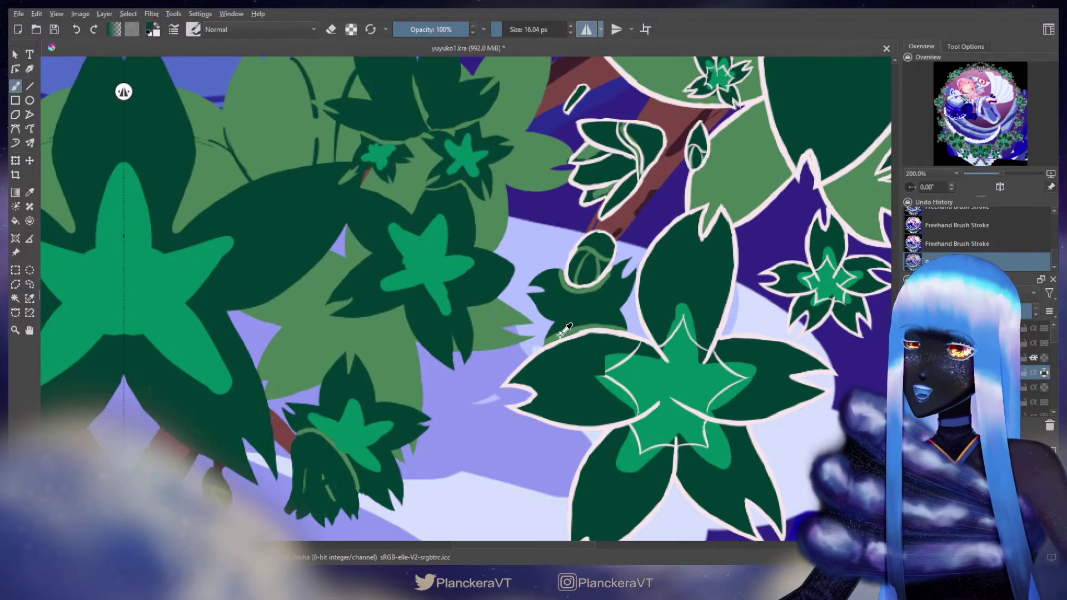
left_click(559, 334, "ctrl")
left_click_drag(551, 269, 571, 269, "shift")
mouse_move(549, 277)
left_mouse_down()
mouse_move(548, 298)
mouse_move(551, 278)
mouse_move(561, 314)
mouse_move(544, 324)
mouse_move(611, 292)
mouse_move(577, 296)
mouse_move(554, 265)
mouse_move(541, 311)
left_mouse_up()
mouse_move(626, 258)
left_mouse_down()
mouse_move(632, 273)
mouse_move(606, 291)
mouse_move(603, 317)
mouse_move(626, 319)
mouse_move(626, 297)
mouse_move(623, 326)
left_mouse_up()
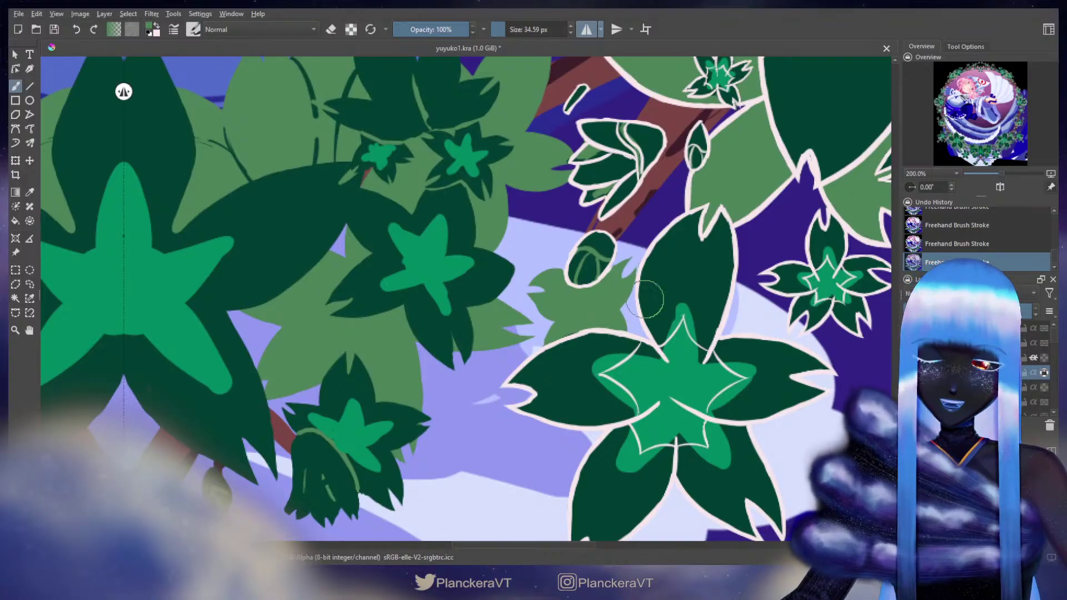
Step: Return to the line art layer with the pale colour and draw the oval bud's inner petal lines and the adjoining left leaf tip
left_click(969, 357)
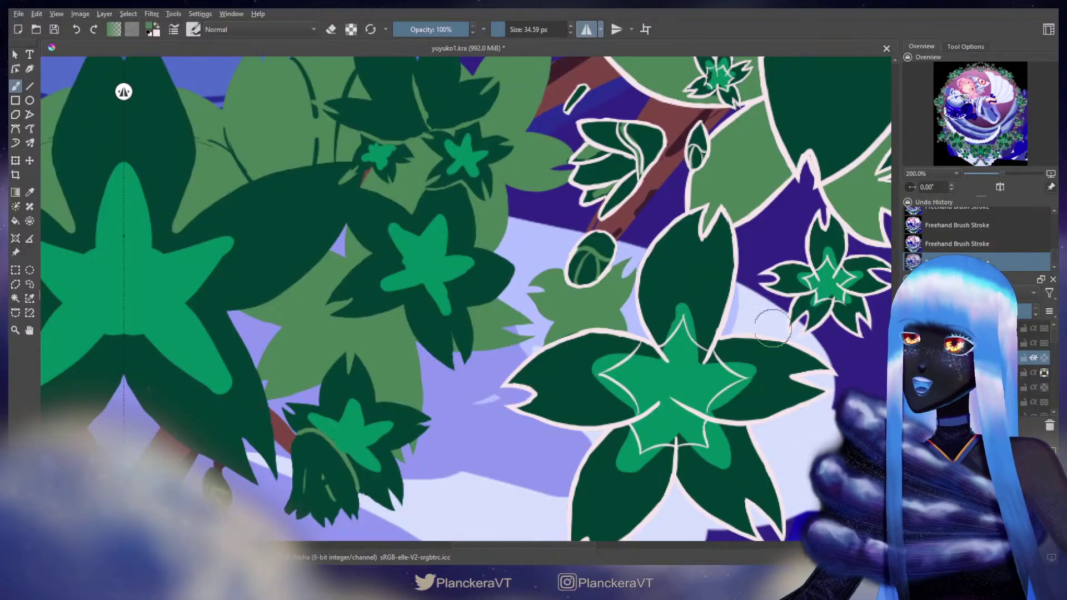
key("x")
left_click_drag(579, 267, 566, 267)
key("e")
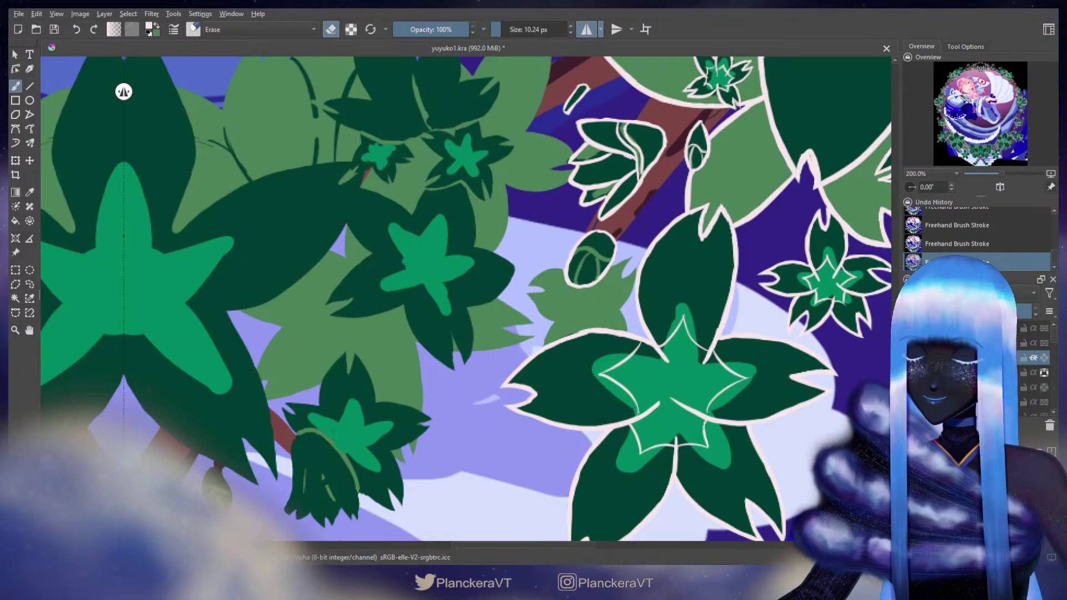
key("e")
mouse_move(594, 233)
left_mouse_down()
mouse_move(580, 232)
mouse_move(584, 225)
left_mouse_up()
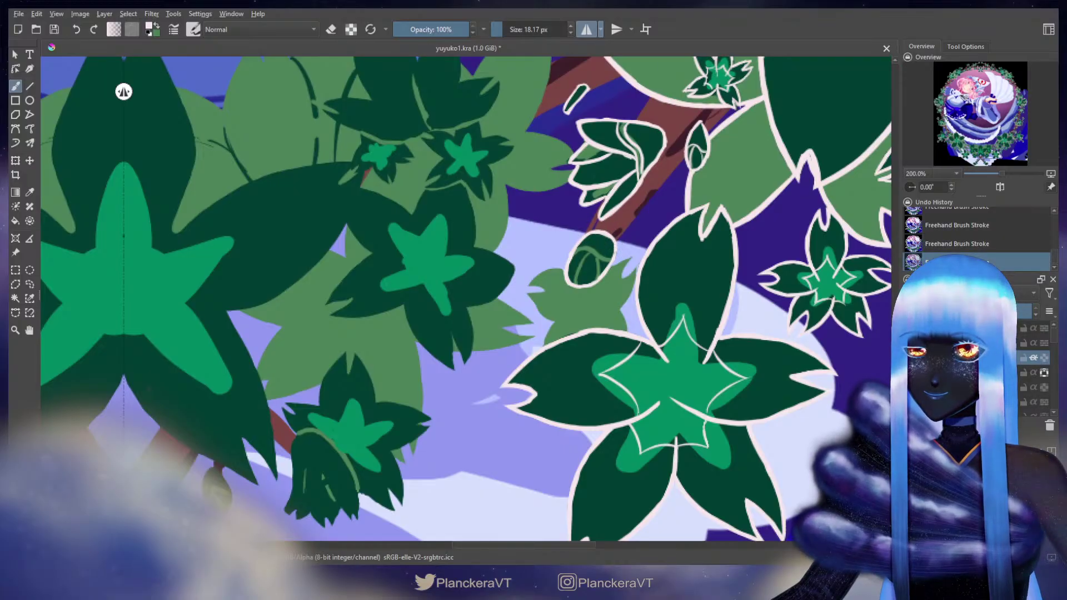
left_click_drag(609, 266, 595, 278)
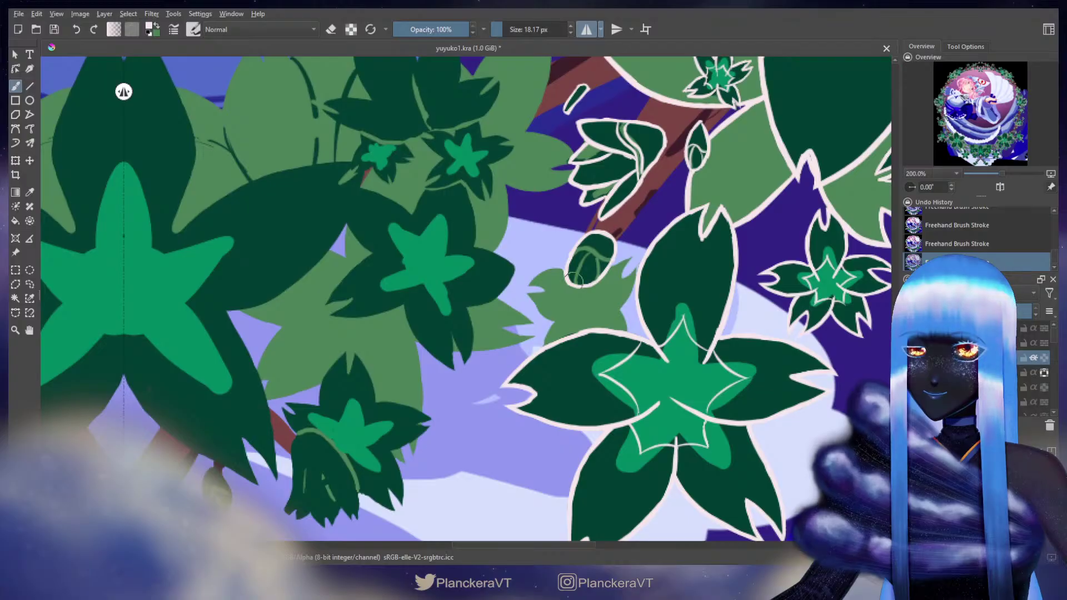
key("ctrl+z")
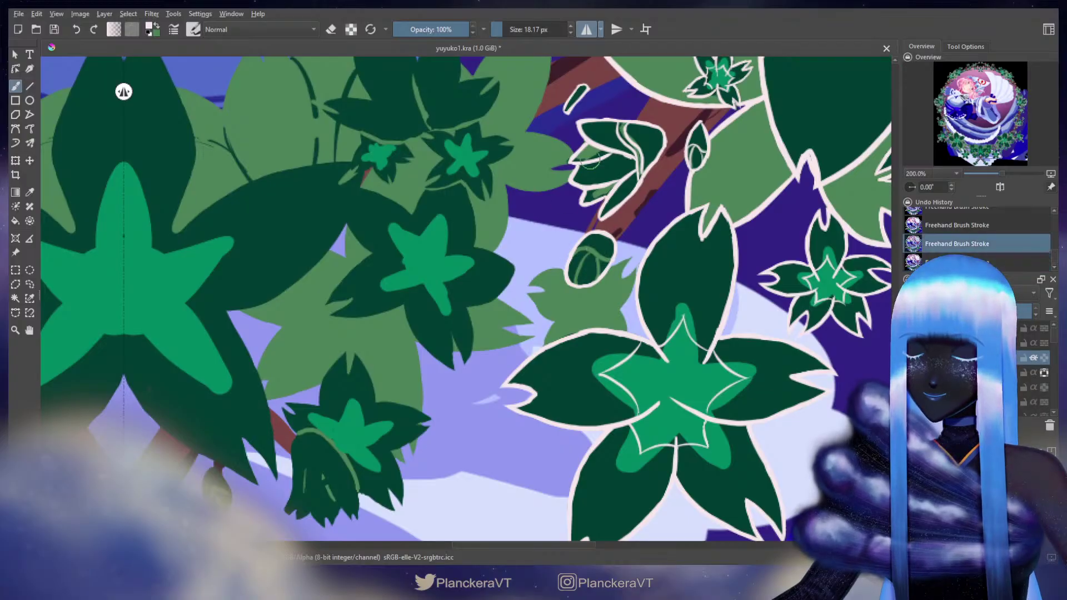
mouse_move(572, 257)
left_mouse_down()
mouse_move(591, 250)
mouse_move(604, 260)
mouse_move(572, 254)
mouse_move(608, 260)
mouse_move(592, 244)
mouse_move(615, 257)
mouse_move(577, 247)
mouse_move(614, 257)
left_mouse_up()
key("ctrl+z")
key("ctrl+z")
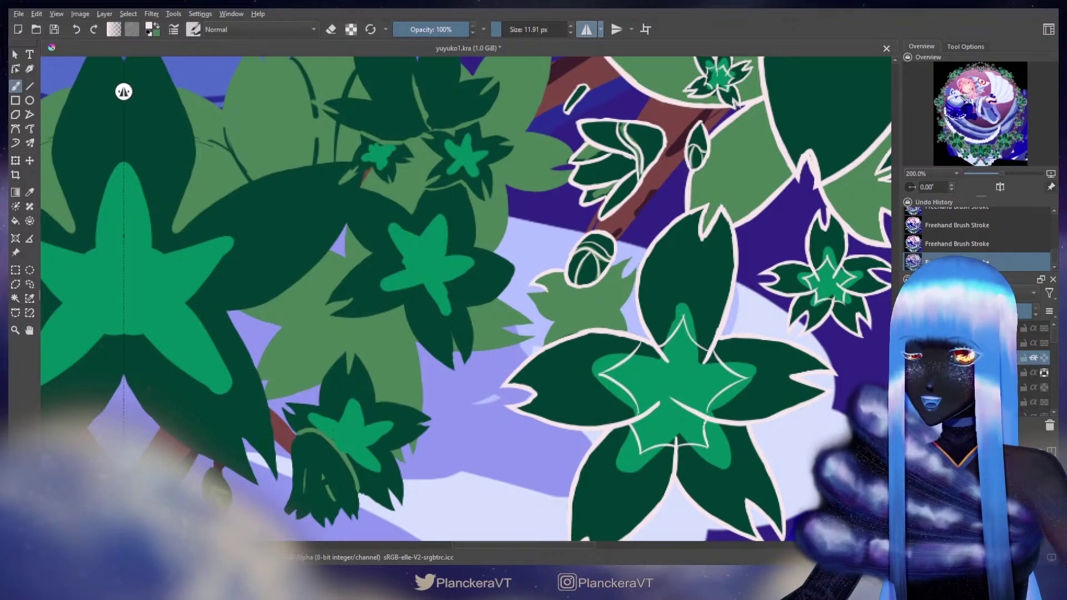
Step: Outline the light green leaves beneath the oval bud, including their right edge and the seams running down to the star flower
scroll(567, 278, "down", 2)
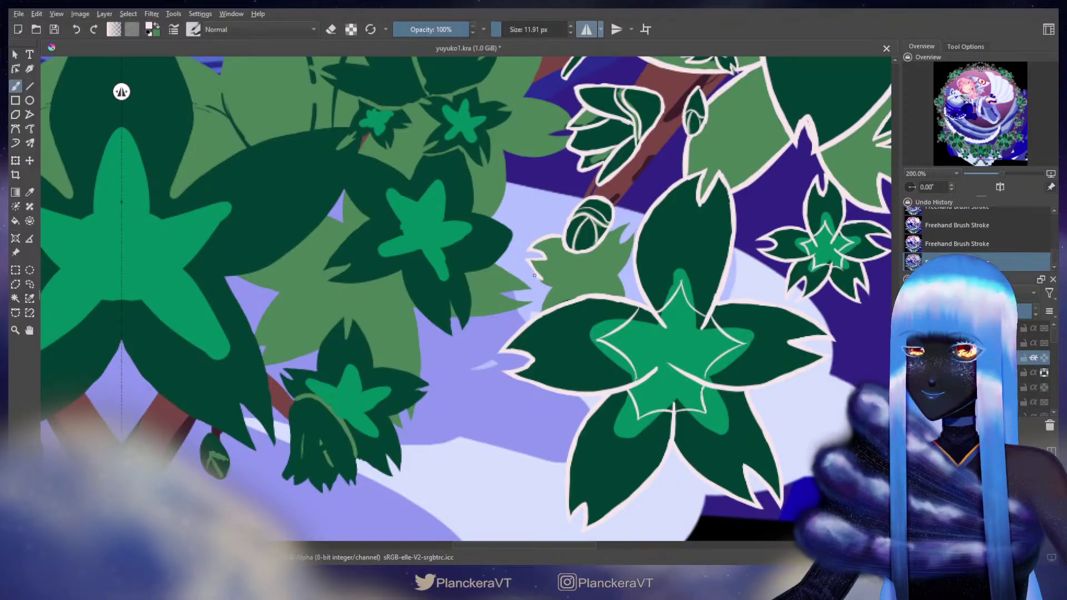
left_click_drag(542, 282, 579, 267)
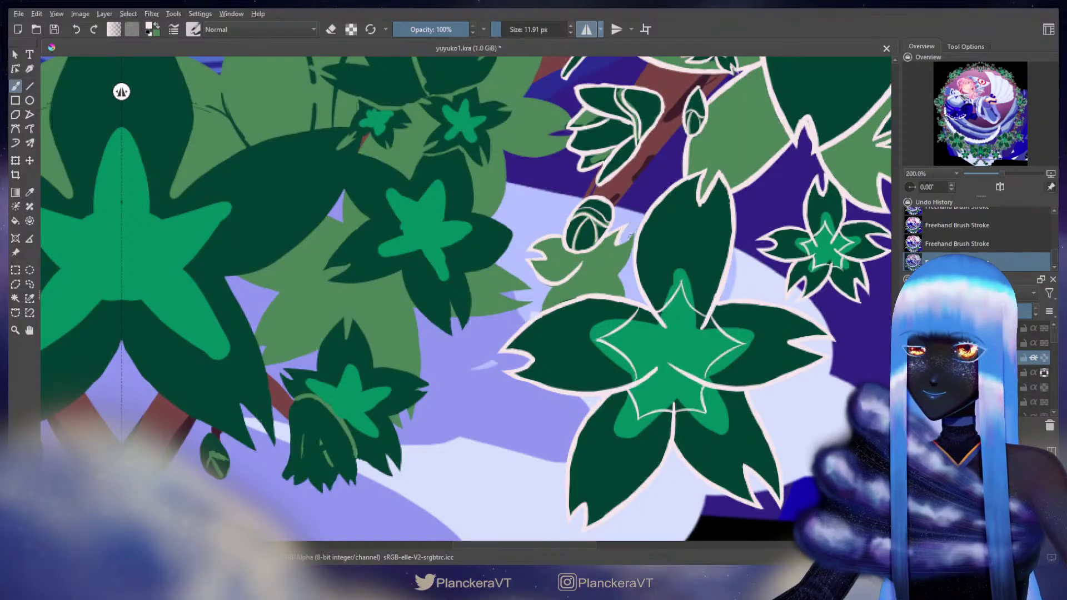
mouse_move(616, 244)
left_mouse_down()
mouse_move(626, 241)
mouse_move(624, 267)
mouse_move(583, 273)
mouse_move(622, 266)
left_mouse_up()
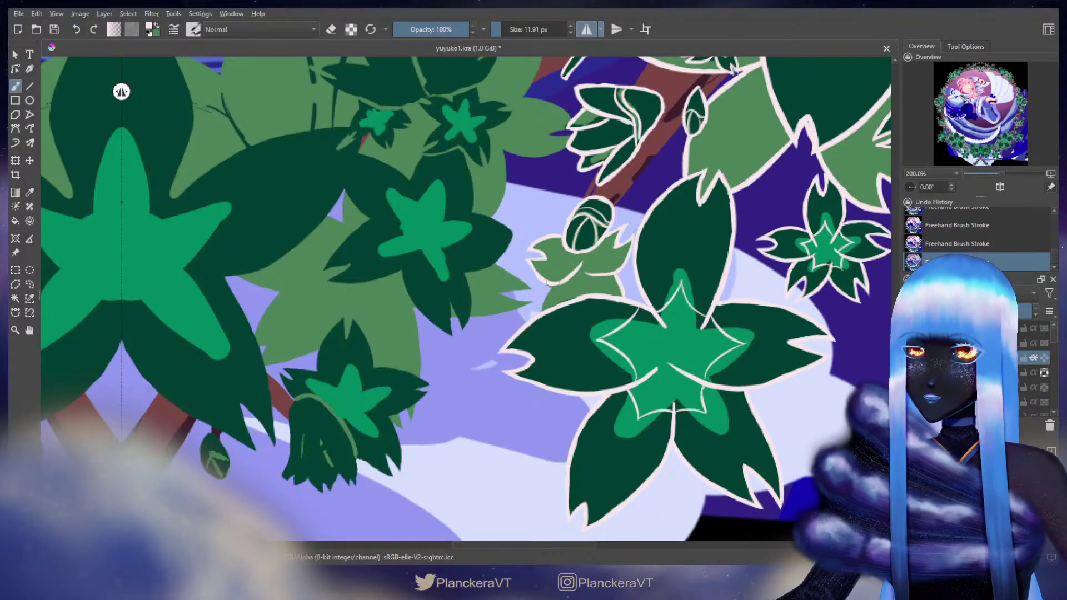
key("ctrl+z")
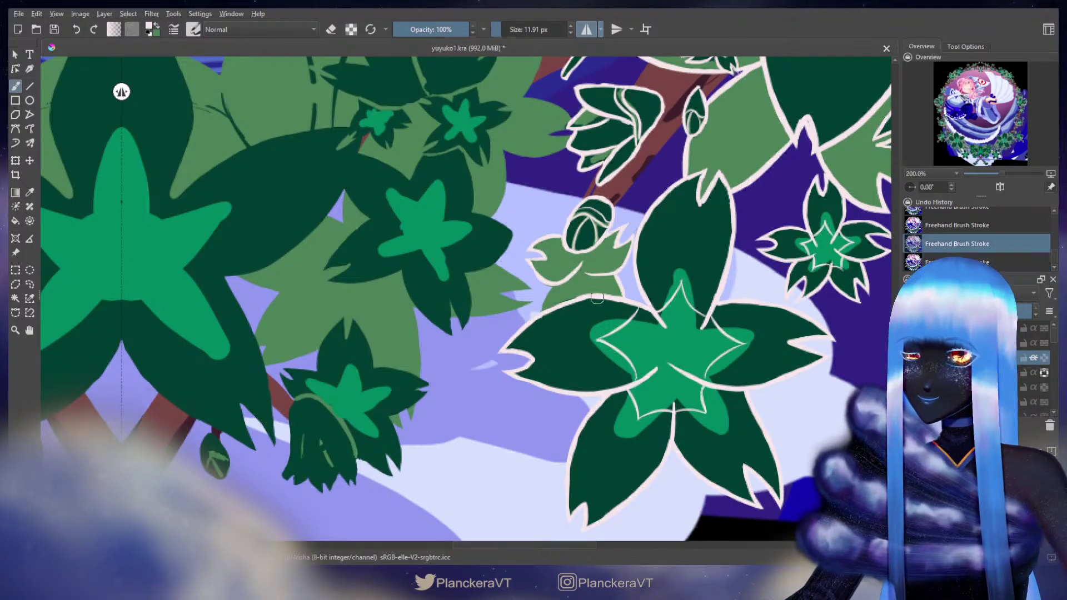
left_click_drag(597, 298, 586, 295)
key("ctrl+z")
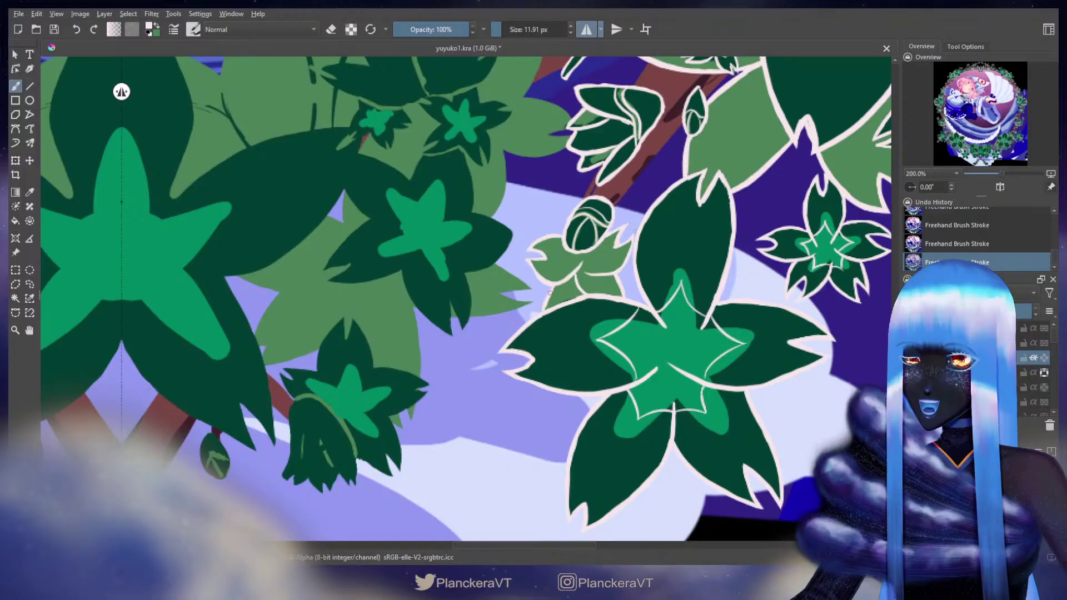
Step: Outline the notched tip and right edge of the tall left leaf in the dark leaf cluster above the two small flowers
left_click_drag(535, 142, 635, 276)
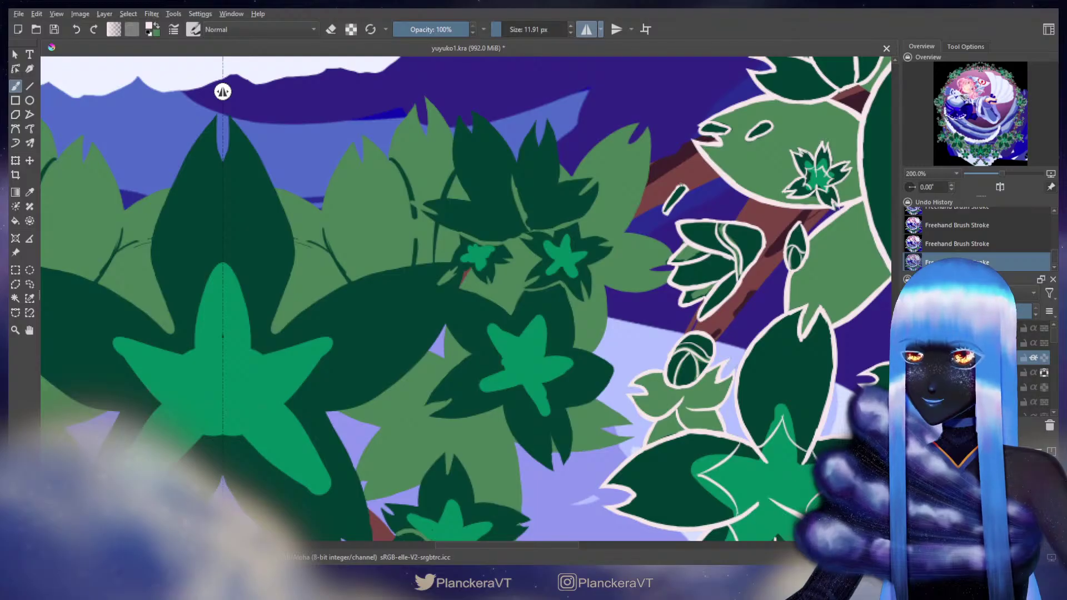
left_click_drag(562, 186, 628, 182)
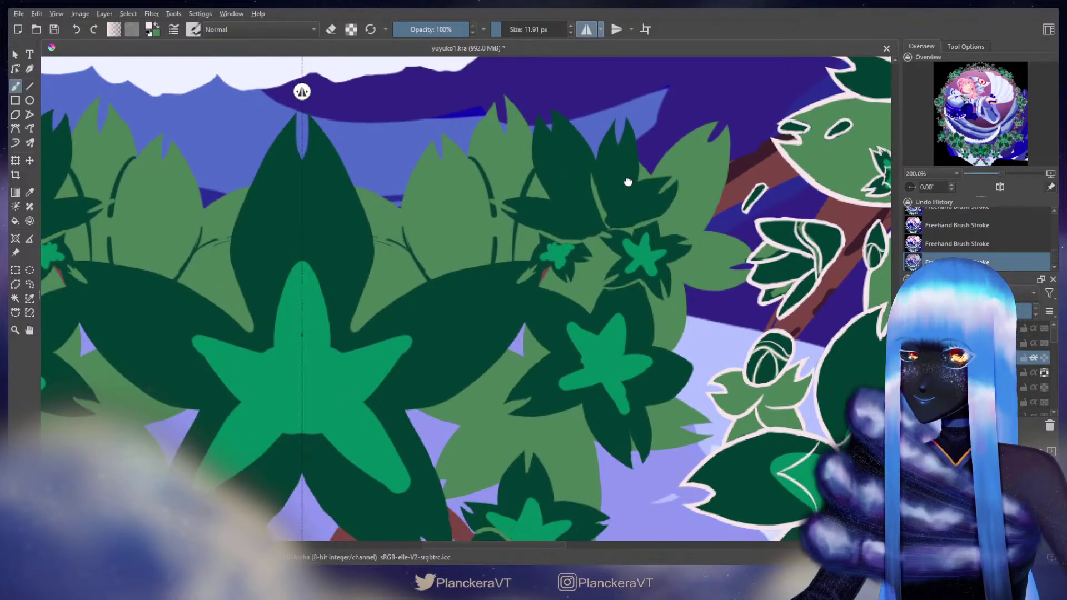
mouse_move(628, 183)
left_mouse_down()
mouse_move(607, 214)
mouse_move(537, 242)
left_mouse_up()
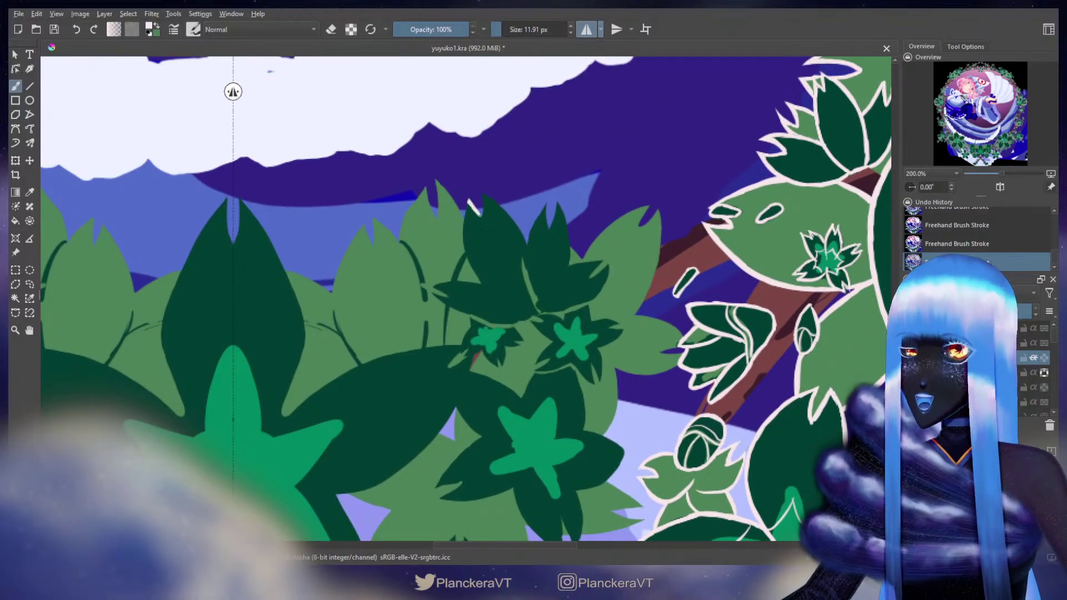
mouse_move(483, 216)
left_mouse_down()
mouse_move(485, 195)
mouse_move(483, 210)
mouse_move(484, 195)
mouse_move(519, 239)
mouse_move(548, 233)
mouse_move(541, 213)
mouse_move(526, 251)
mouse_move(536, 233)
mouse_move(541, 308)
left_mouse_up()
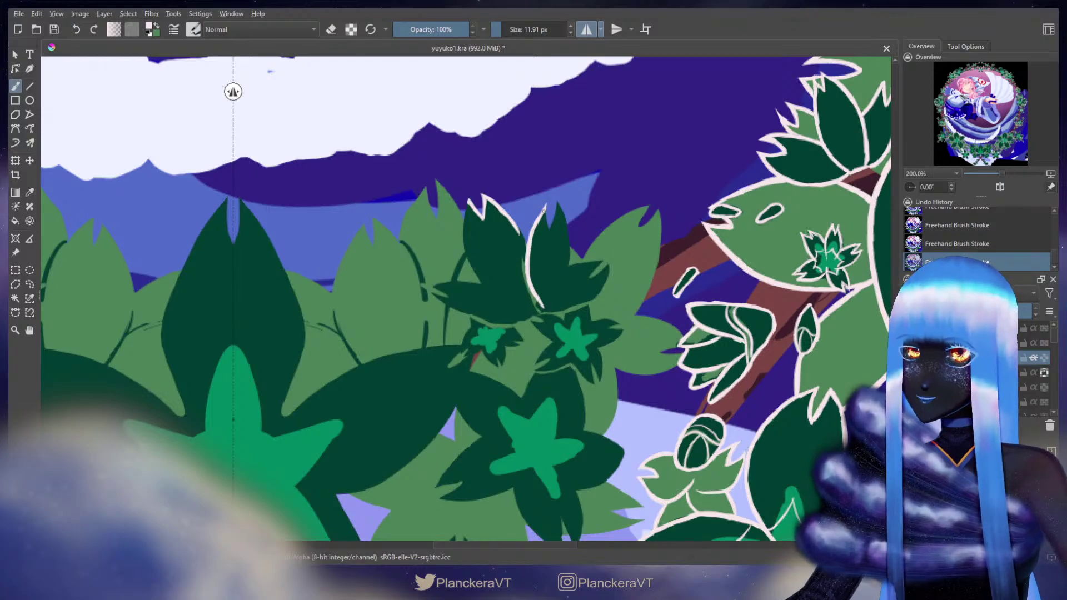
Step: Outline the upright middle leaf and the small right leaf of the dark cluster, joining both at the base
mouse_move(543, 204)
left_mouse_down()
mouse_move(548, 230)
mouse_move(560, 217)
mouse_move(565, 228)
mouse_move(555, 205)
mouse_move(570, 256)
mouse_move(543, 309)
left_mouse_up()
key("ctrl+z")
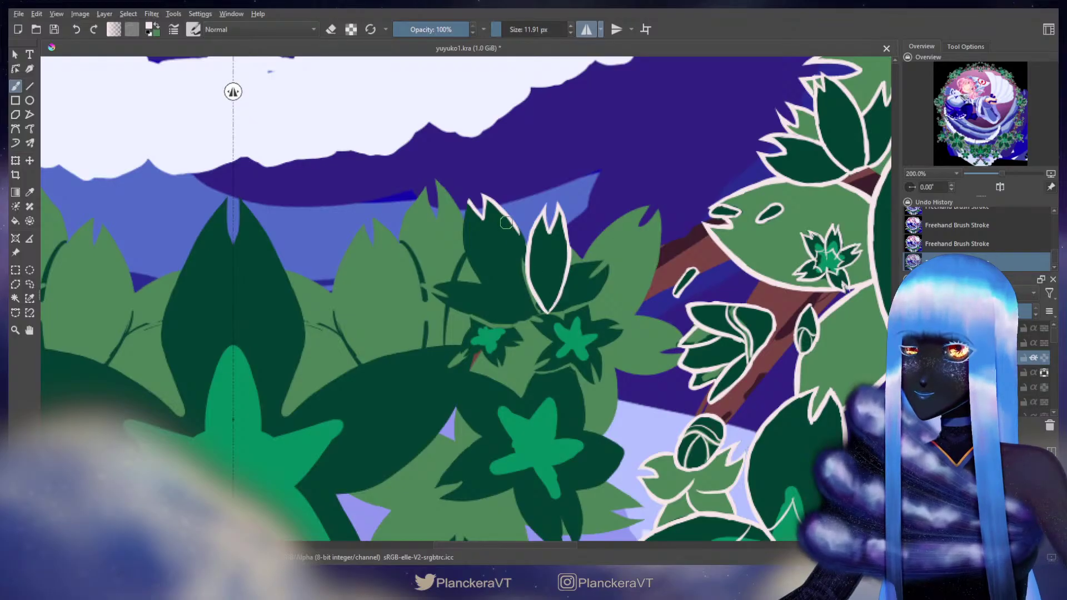
mouse_move(505, 220)
left_mouse_down()
mouse_move(529, 263)
mouse_move(590, 278)
mouse_move(572, 265)
mouse_move(601, 260)
mouse_move(588, 277)
mouse_move(609, 266)
mouse_move(595, 298)
mouse_move(547, 313)
left_mouse_up()
key("ctrl+z")
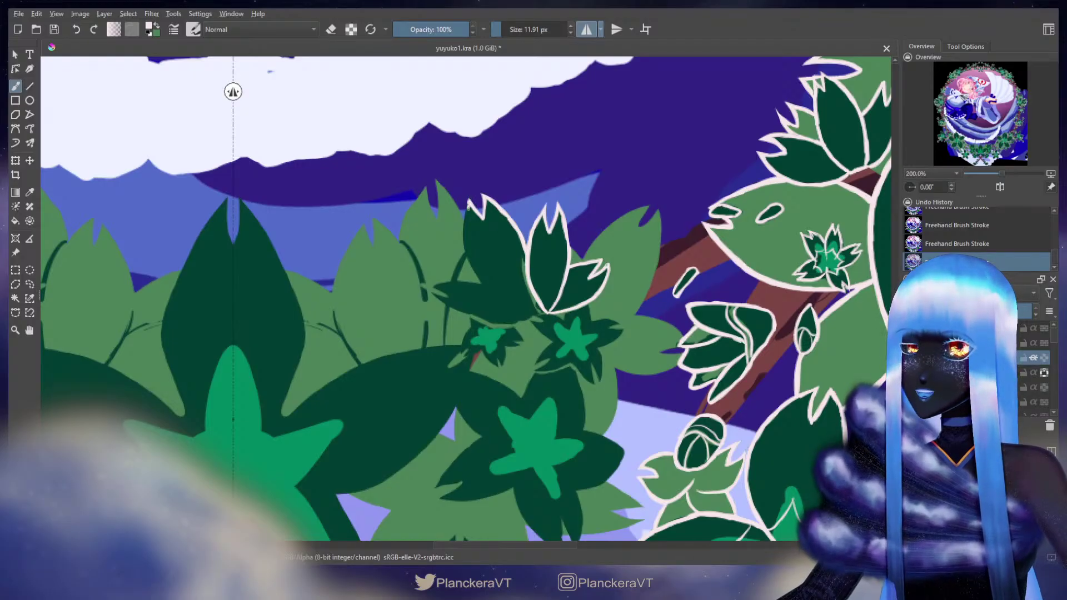
Step: Outline the left edge of the tall left leaf down to the cluster's base, redoing the stroke until it follows the leaf
left_click_drag(467, 201, 469, 244)
key("ctrl+z")
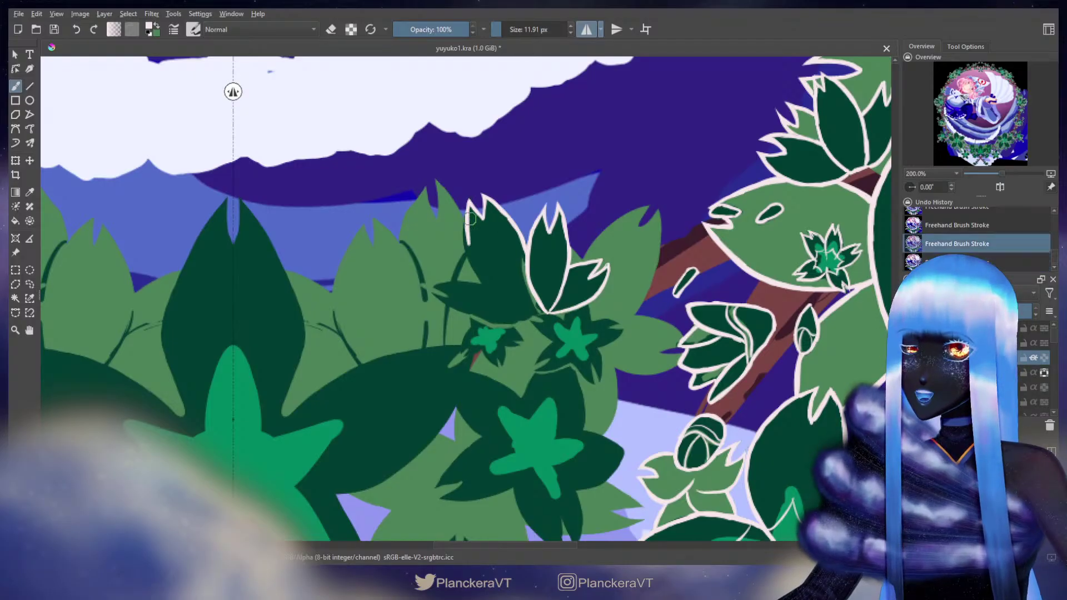
key("ctrl+z")
mouse_move(469, 203)
left_mouse_down()
mouse_move(465, 236)
mouse_move(482, 281)
mouse_move(517, 318)
mouse_move(509, 310)
mouse_move(528, 319)
mouse_move(538, 306)
left_mouse_up()
key("ctrl+z")
key("ctrl+z")
key("ctrl+z")
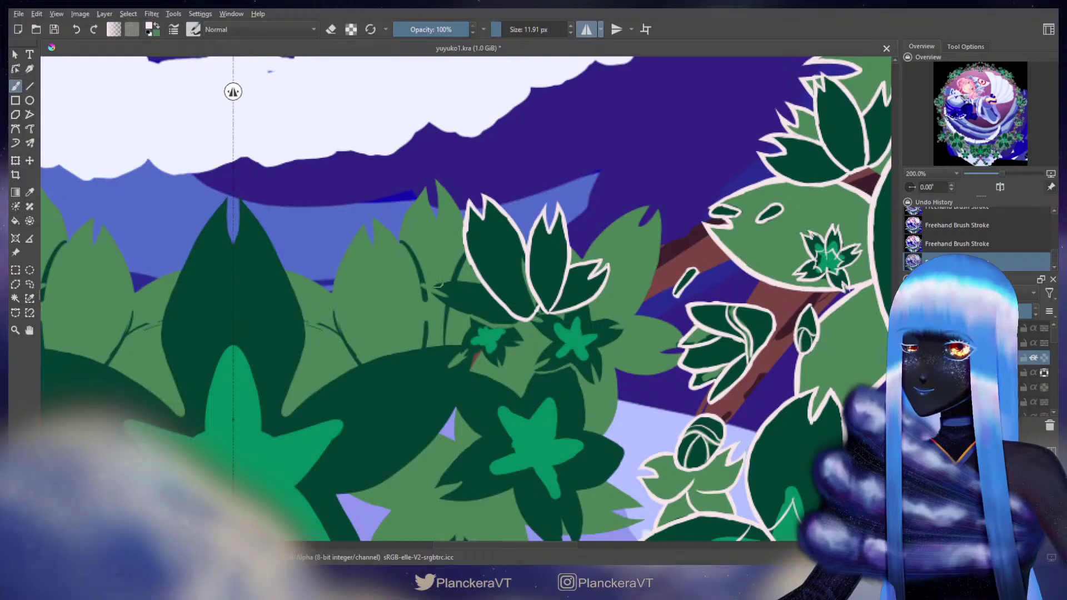
Step: Outline the low leaf pointing left in the dark cluster, from its notched tip along both edges to the base
left_click_drag(436, 284, 442, 285)
key("ctrl+z")
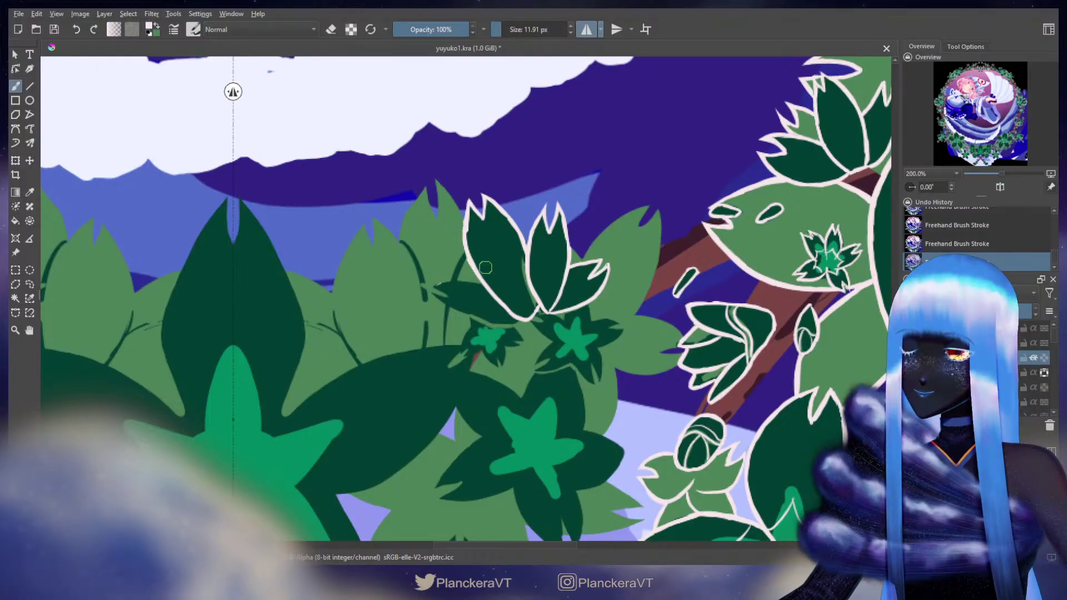
key("e")
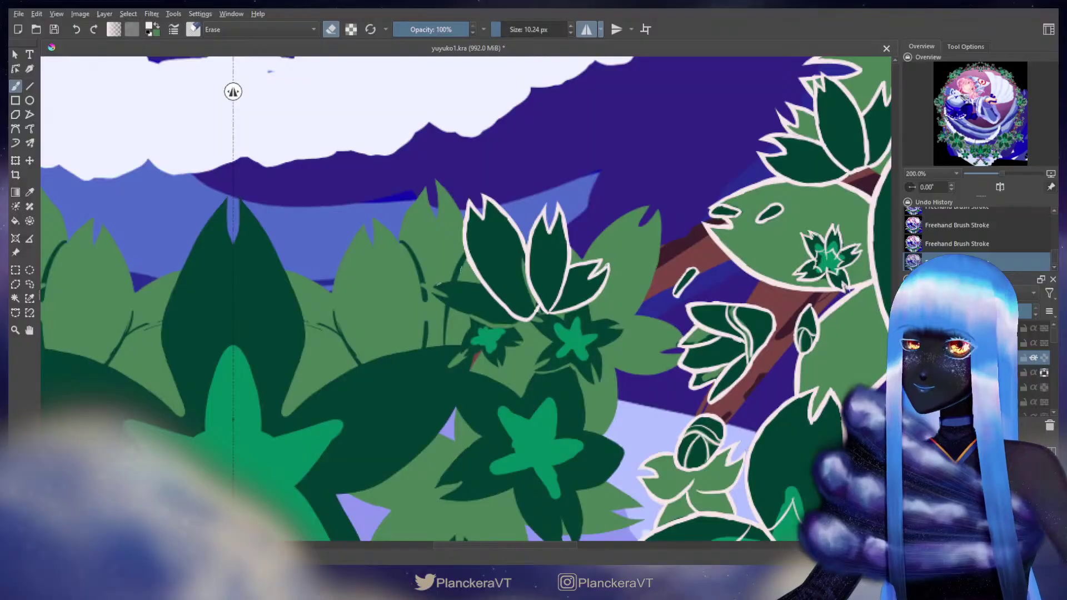
key("e")
left_click_drag(470, 199, 476, 209)
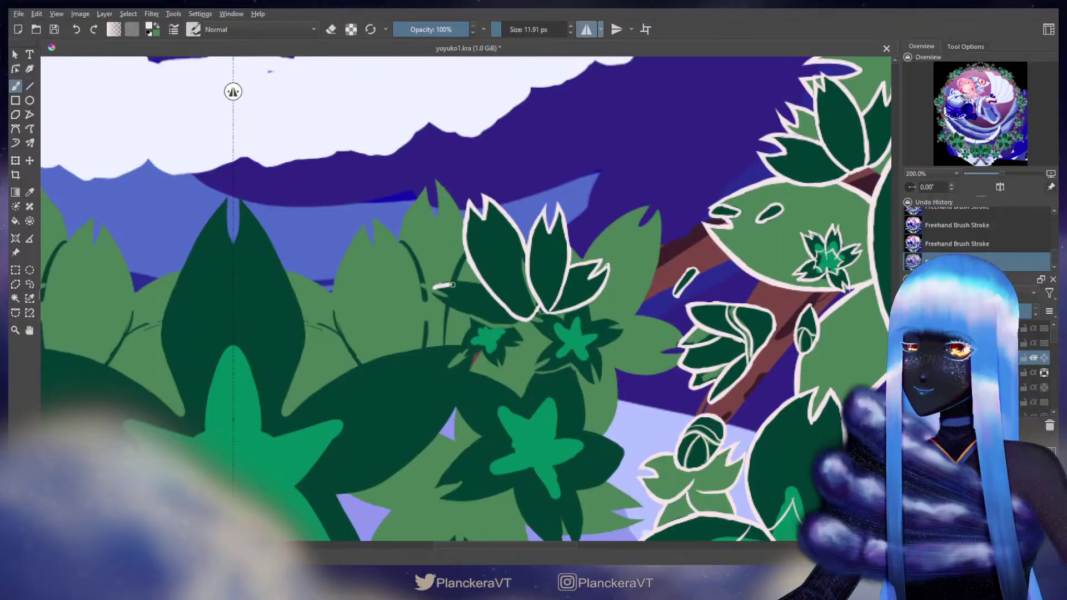
left_click_drag(439, 284, 485, 285)
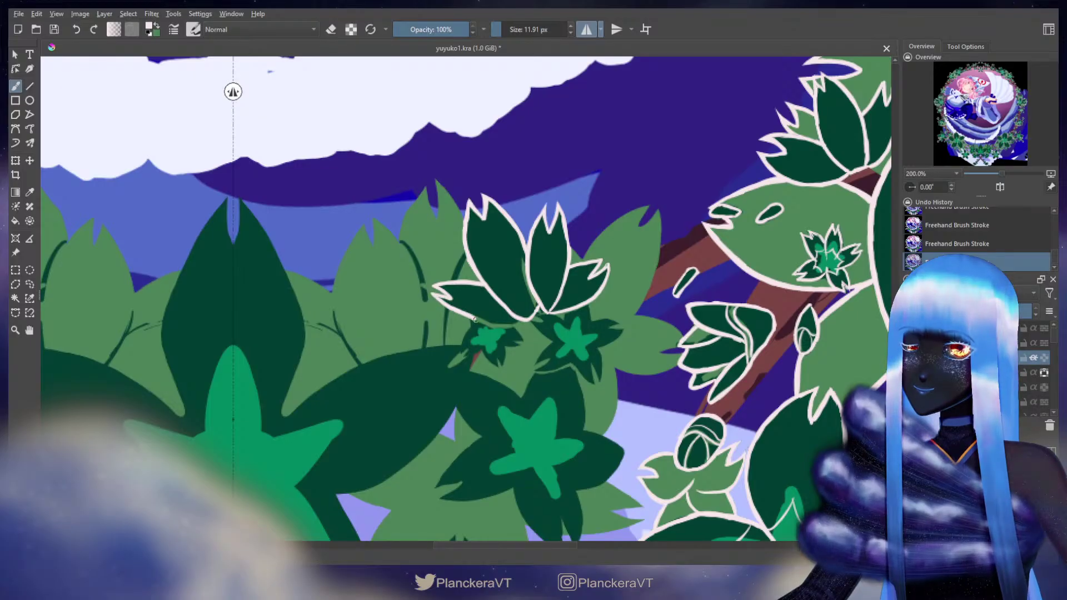
left_click_drag(474, 319, 521, 321)
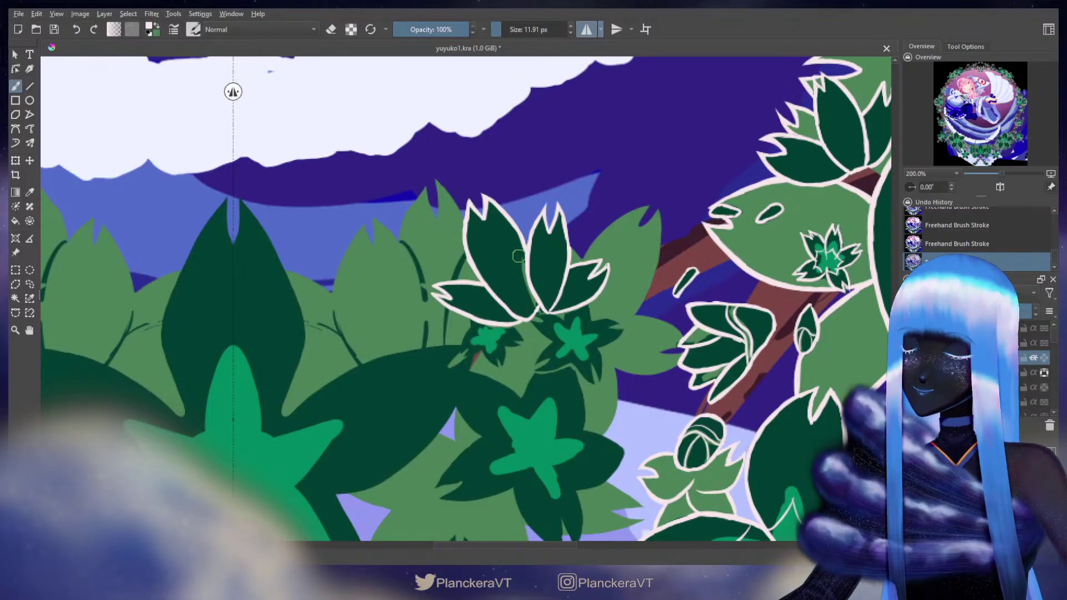
Step: Outline the upright petal of the large central flower with mirrored strokes, from its notched tip down both sides into the star
left_click_drag(494, 372, 685, 264)
left_click_drag(576, 312, 612, 363)
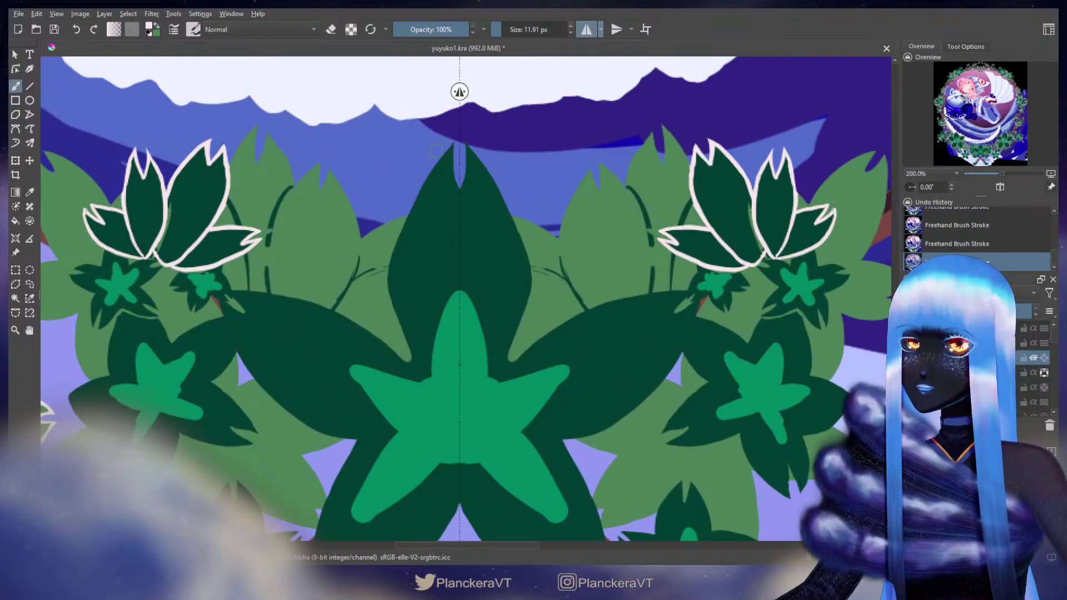
left_click_drag(454, 142, 460, 189)
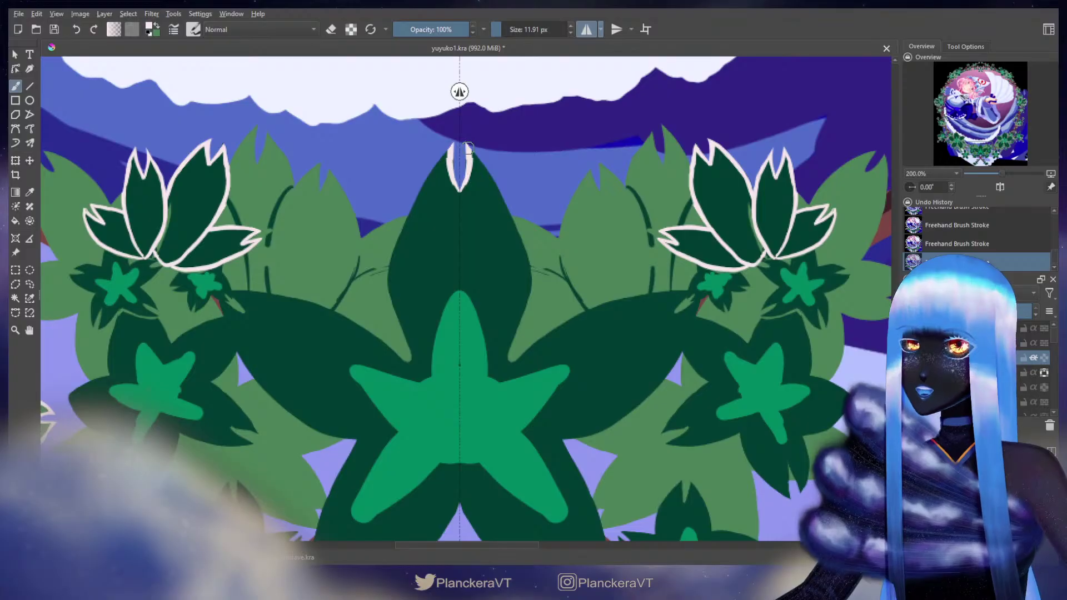
mouse_move(468, 147)
left_mouse_down()
mouse_move(518, 228)
mouse_move(510, 219)
mouse_move(529, 279)
mouse_move(482, 411)
mouse_move(548, 268)
mouse_move(566, 254)
mouse_move(546, 271)
mouse_move(590, 235)
left_mouse_up()
key("ctrl+z")
key("ctrl+z")
key("ctrl+z")
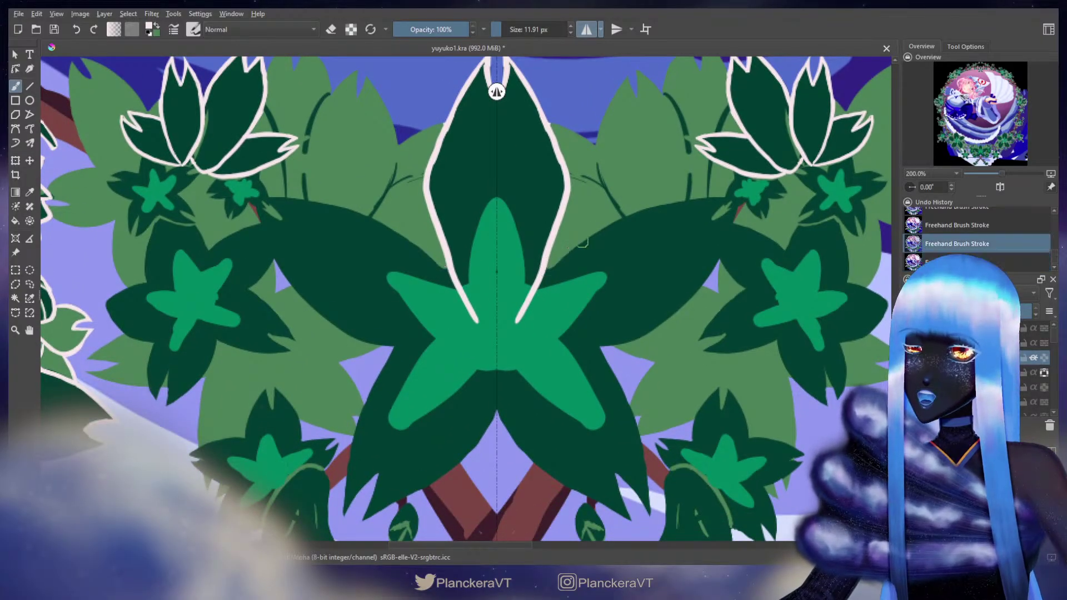
Step: Outline the upper edges and notched tips of the central flower's two side petals, continuing a short way along their outer edges
mouse_move(546, 270)
left_mouse_down()
mouse_move(632, 208)
mouse_move(546, 271)
mouse_move(630, 214)
mouse_move(722, 198)
mouse_move(743, 201)
mouse_move(713, 218)
mouse_move(736, 206)
left_mouse_up()
key("ctrl+z")
key("ctrl+z")
key("ctrl+z")
key("ctrl+z")
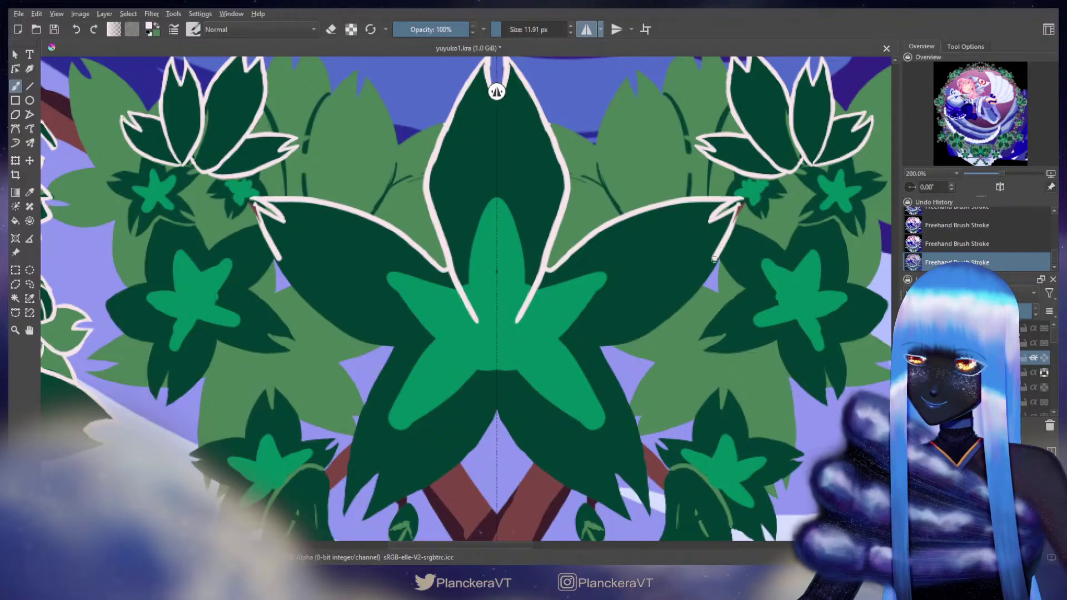
key("ctrl+z")
left_click_drag(727, 238, 697, 287)
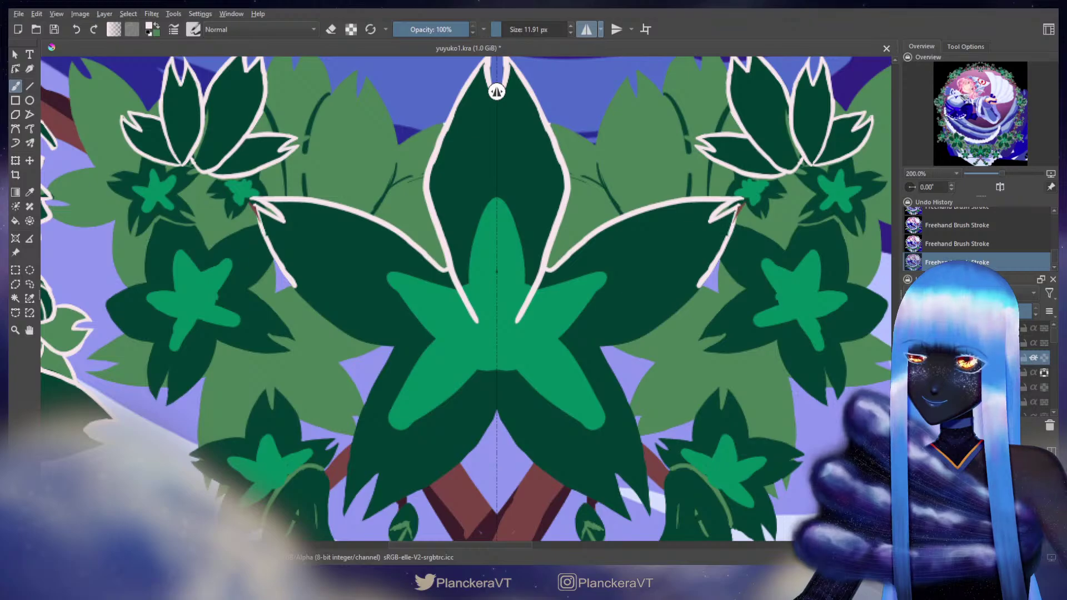
key("ctrl+z")
key("ctrl+shift+z")
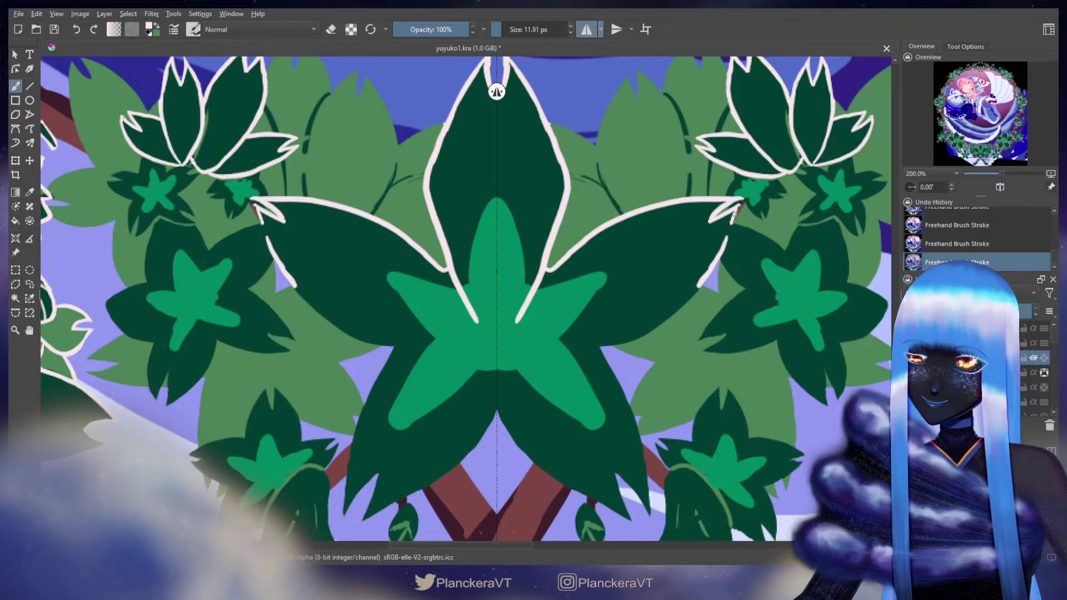
Step: Complete the lower edges of the two side petals from their tips to the flower's centre, and erase uneven bits of line
mouse_move(735, 214)
left_mouse_down()
mouse_move(699, 287)
mouse_move(641, 336)
mouse_move(593, 346)
mouse_move(577, 345)
mouse_move(617, 342)
mouse_move(536, 333)
left_mouse_up()
key("ctrl+z")
key("ctrl+z")
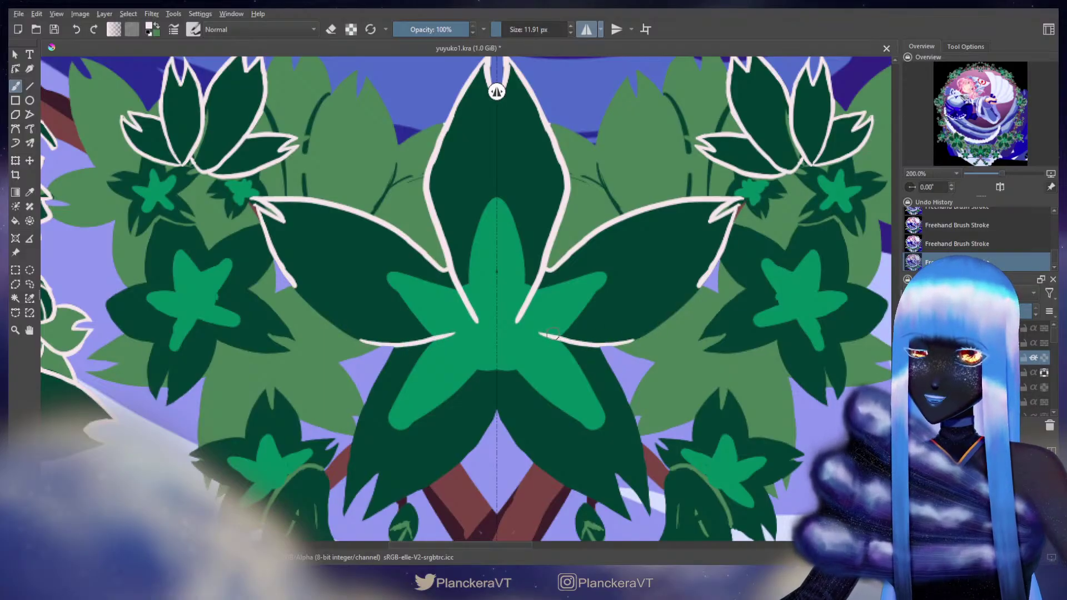
mouse_move(532, 329)
left_mouse_down()
mouse_move(622, 337)
mouse_move(590, 341)
mouse_move(599, 343)
mouse_move(654, 330)
left_mouse_up()
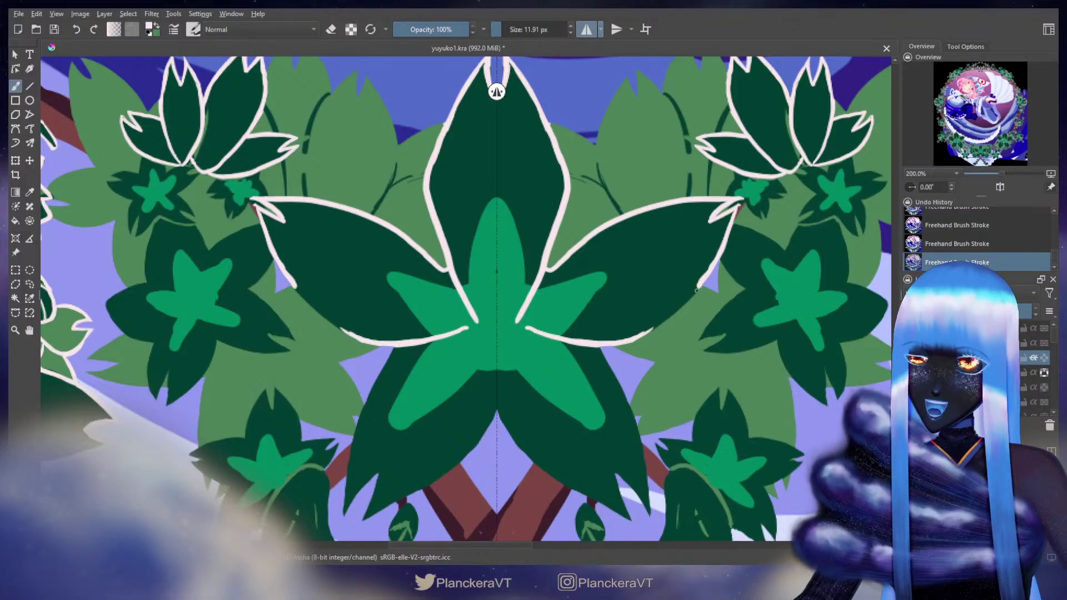
left_click_drag(701, 285, 639, 337)
key("ctrl+z")
key("ctrl+z")
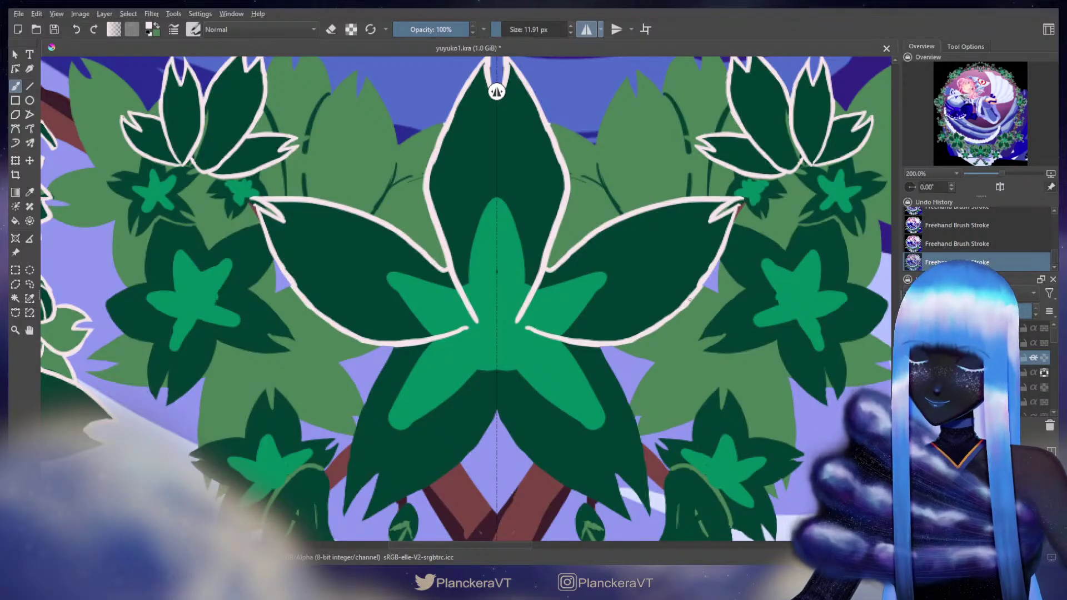
left_click_drag(688, 300, 657, 329)
key("e")
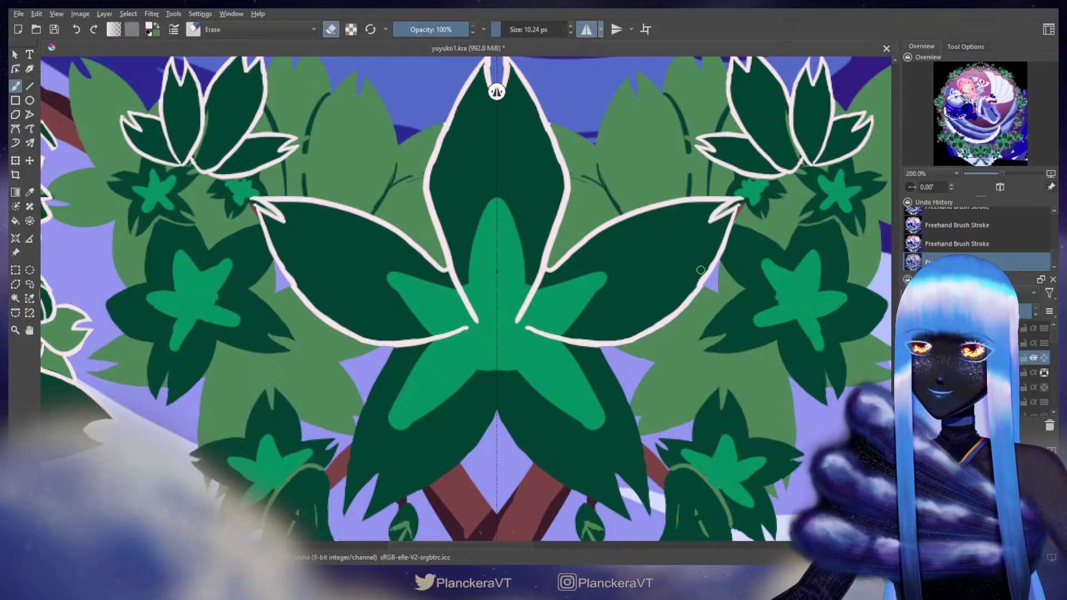
mouse_move(703, 268)
left_mouse_down()
mouse_move(694, 284)
mouse_move(711, 258)
left_mouse_up()
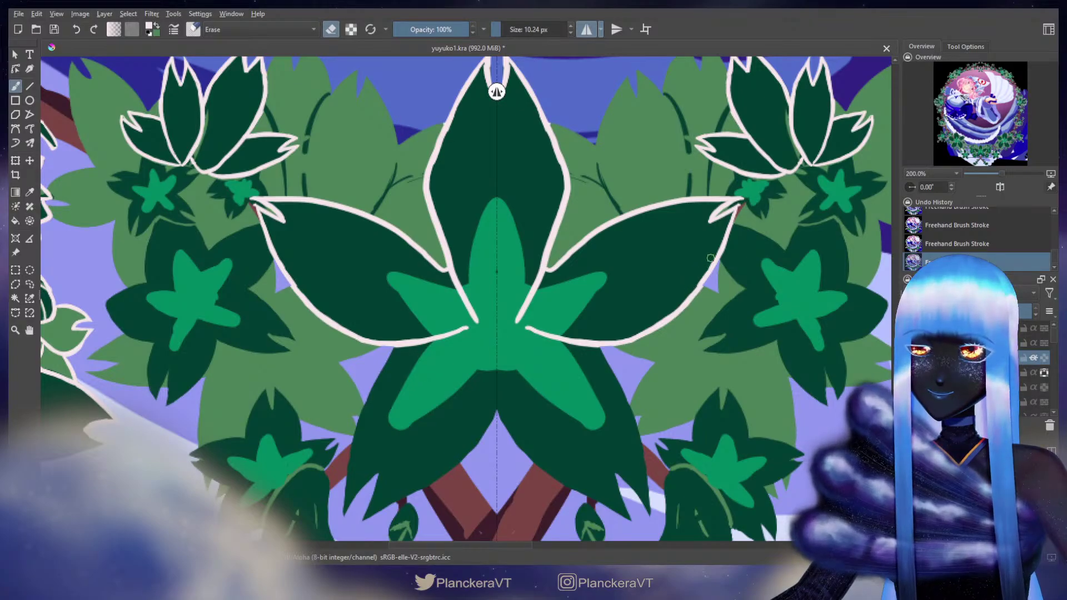
key("e")
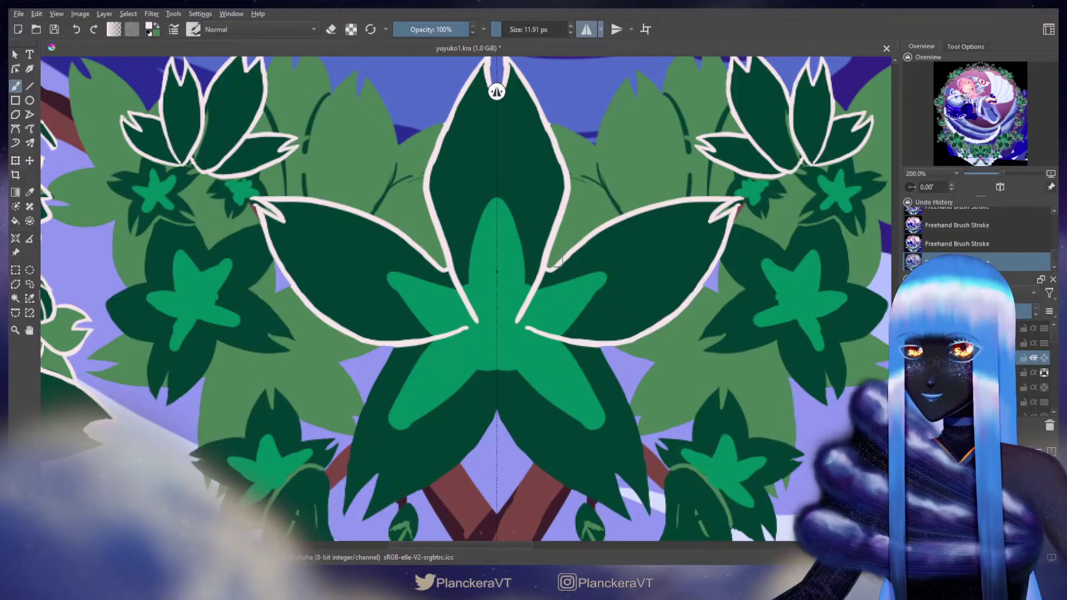
Step: Draw the seam between the central flower's two lower petals and extend it along their inner edges
mouse_move(489, 375)
left_mouse_down()
mouse_move(539, 265)
mouse_move(529, 244)
mouse_move(528, 264)
left_mouse_up()
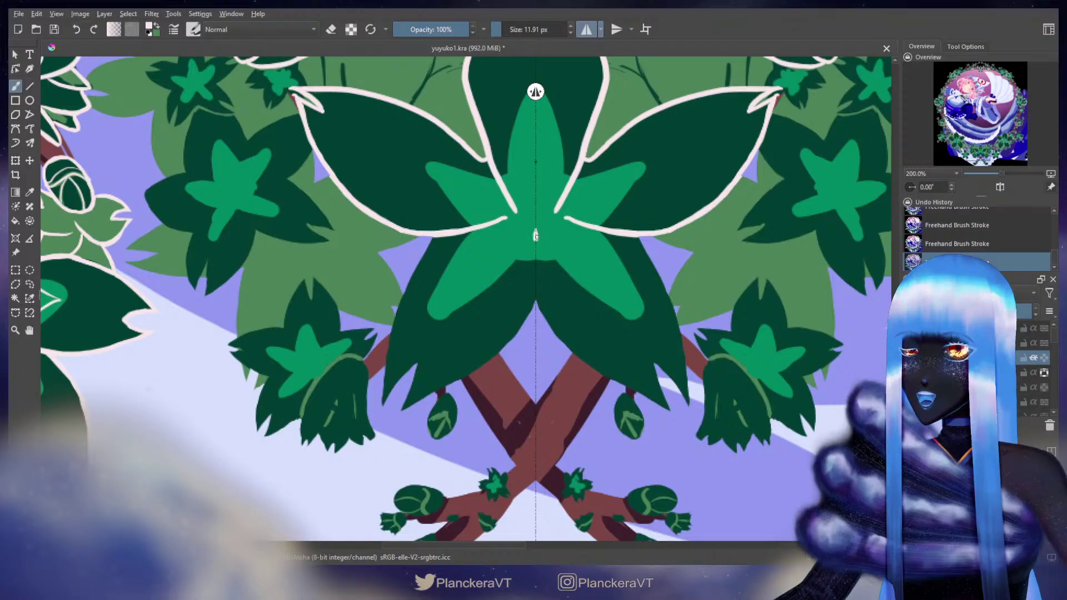
left_click_drag(536, 235, 537, 300)
key("ctrl+z")
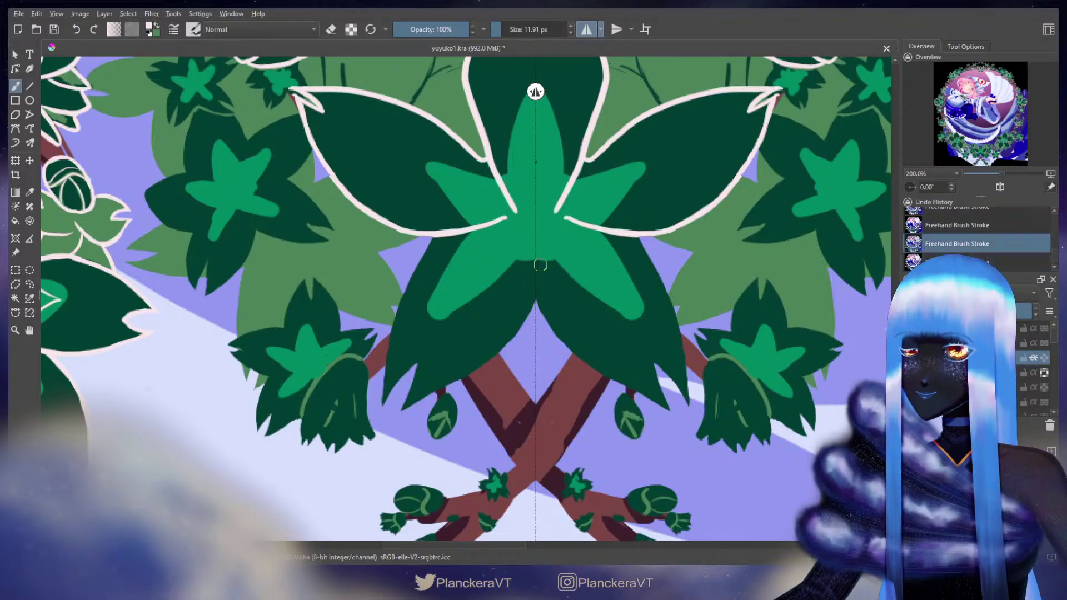
key("ctrl+shift+z")
mouse_move(535, 246)
left_mouse_down()
mouse_move(545, 311)
mouse_move(593, 379)
left_mouse_up()
key("e")
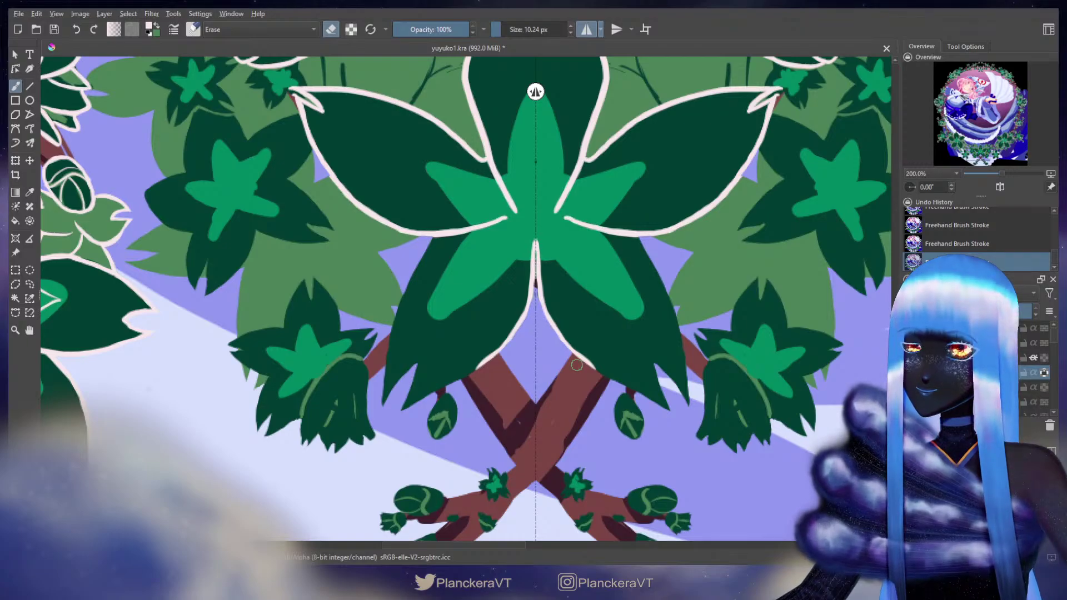
key("e")
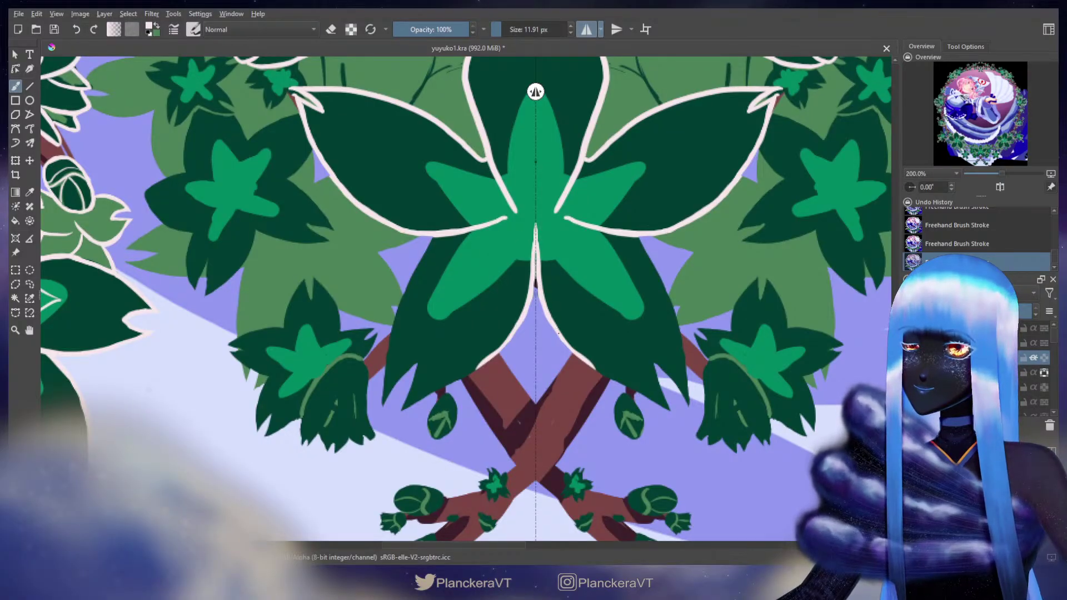
Step: Outline the outer edges and notched tips of the two lower petals, joining them to the inner edges
left_click_drag(556, 327, 617, 381)
mouse_move(645, 259)
left_mouse_down()
mouse_move(563, 244)
mouse_move(558, 233)
mouse_move(572, 250)
mouse_move(547, 218)
mouse_move(588, 289)
mouse_move(608, 391)
left_mouse_up()
left_click_drag(568, 341, 605, 386)
key("ctrl+z")
key("ctrl+z")
left_click_drag(567, 344, 587, 394)
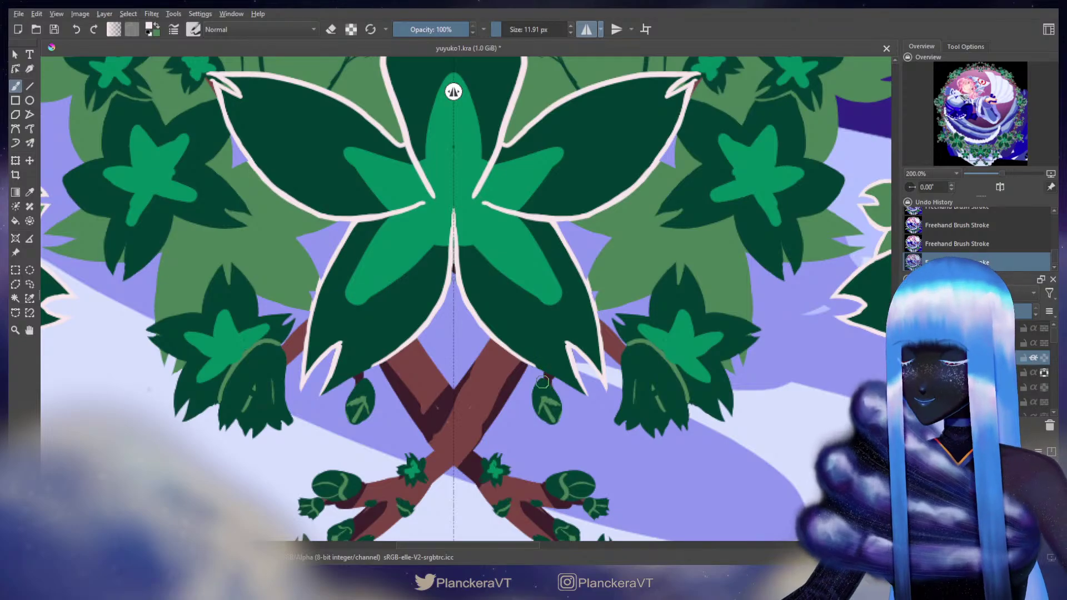
mouse_move(558, 347)
left_mouse_down()
mouse_move(477, 340)
mouse_move(541, 391)
mouse_move(518, 382)
left_mouse_up()
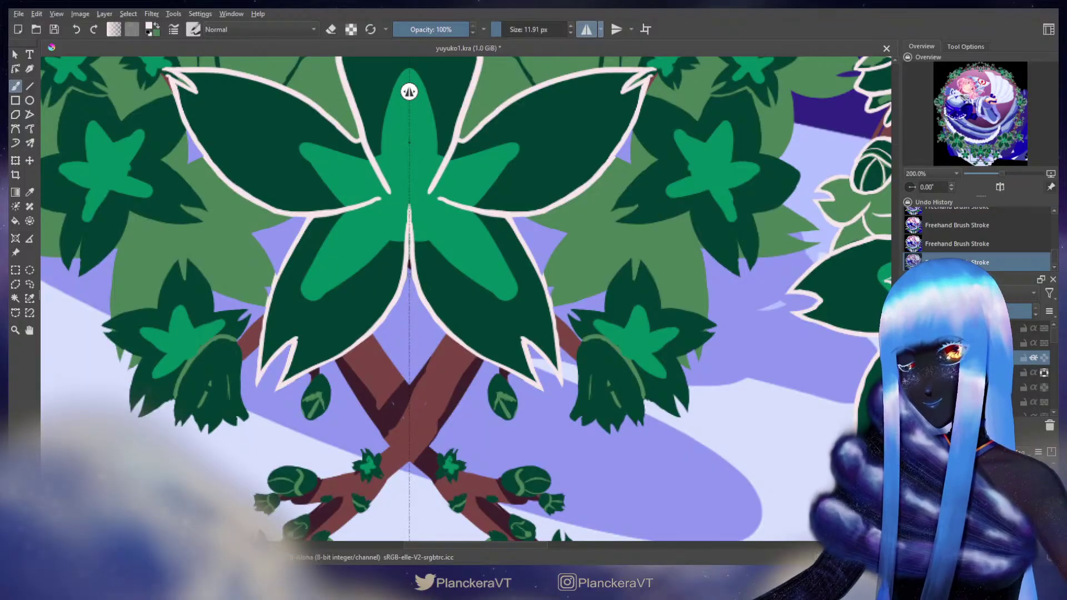
key("ctrl+z")
key("ctrl+shift+z")
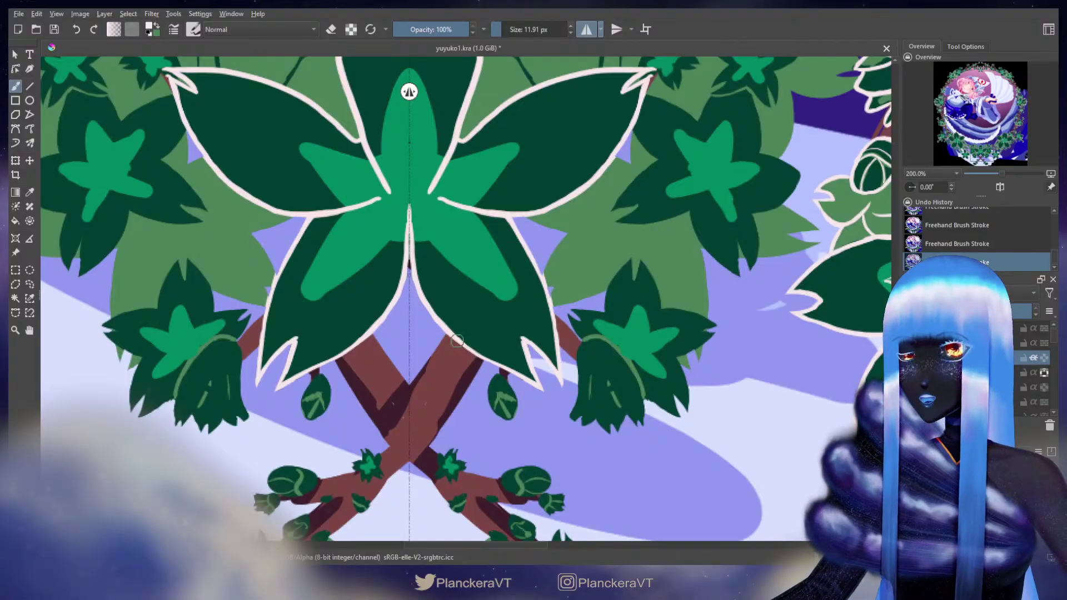
left_click_drag(457, 340, 520, 376)
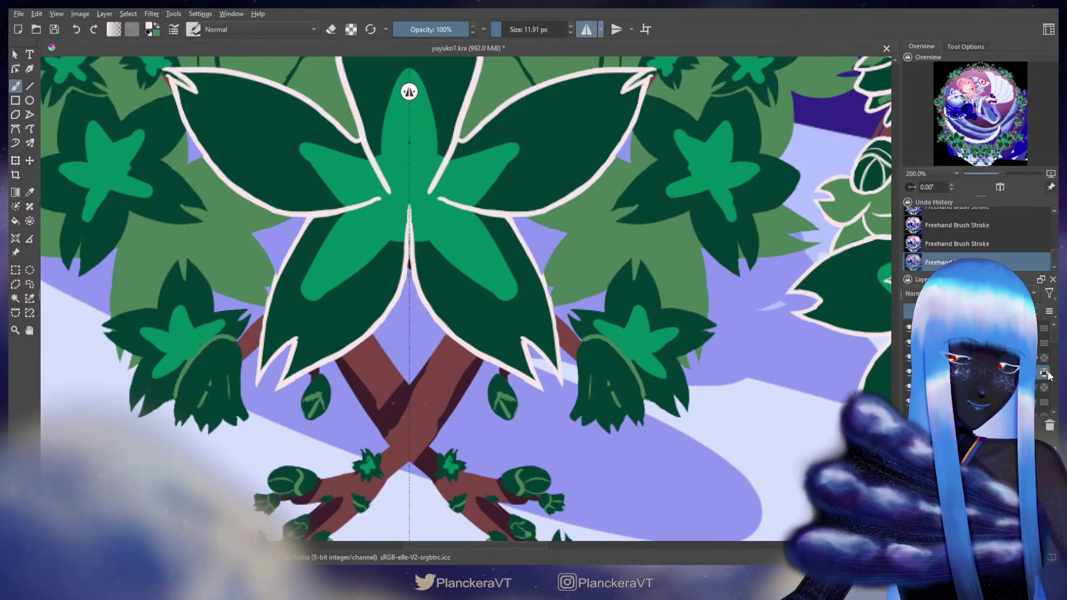
Step: Turn off the leaf colour layer's alpha lock, patch the lower petals' inner edges in sampled dark green, and retouch their outer outlines in the pale colour
left_click(1044, 372)
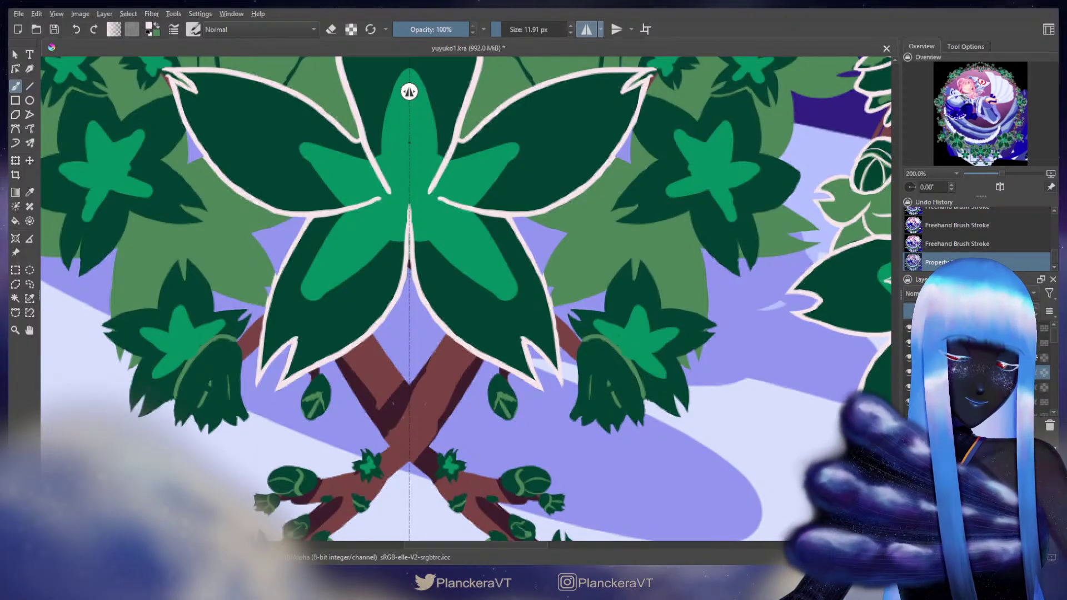
left_click(461, 297, "ctrl")
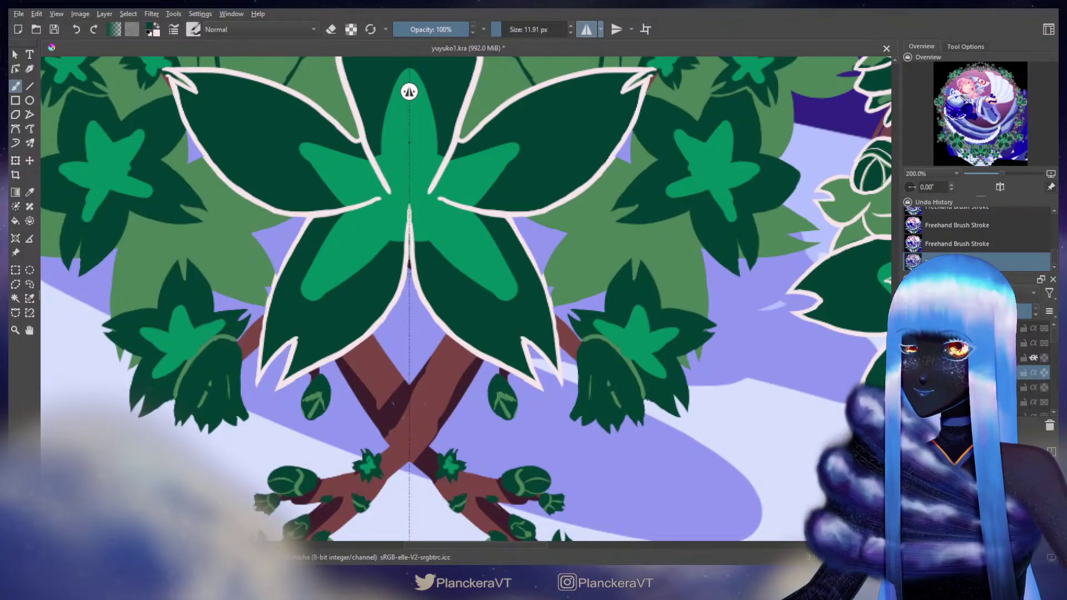
left_click_drag(428, 309, 433, 315)
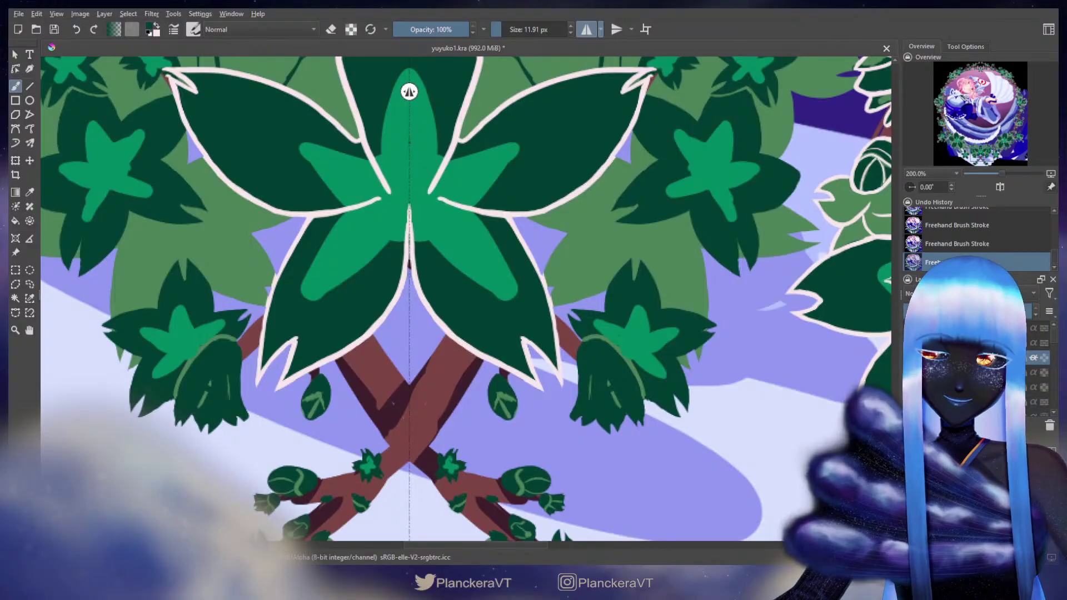
key("x")
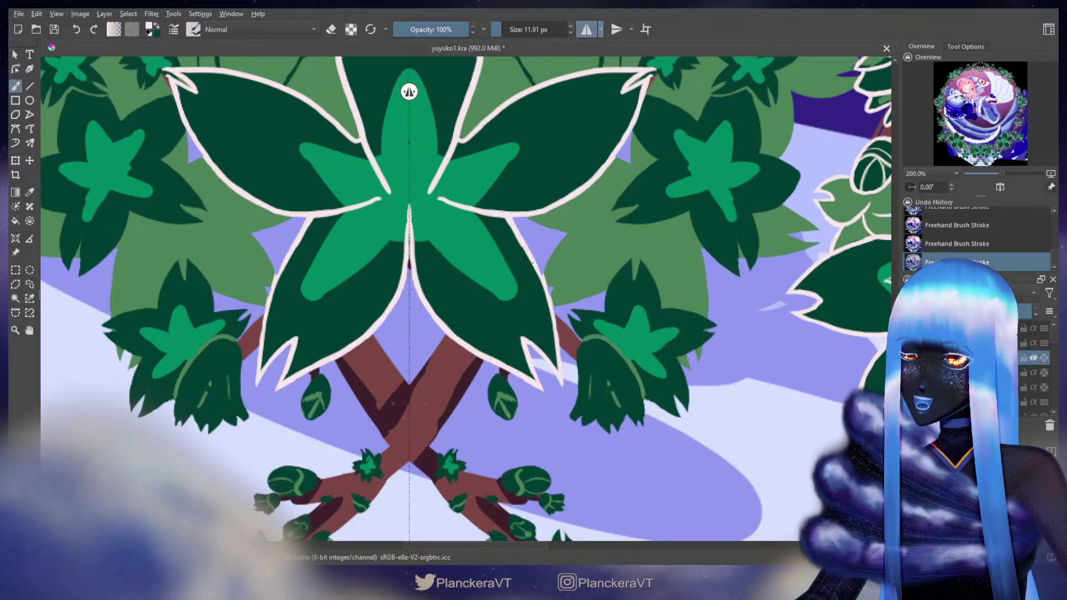
left_click_drag(536, 270, 552, 324)
Step: Draw thin pale lines for the central star's top point and the upper edges of its two side points
mouse_move(609, 207)
left_mouse_down()
mouse_move(516, 305)
mouse_move(486, 311)
mouse_move(487, 328)
left_mouse_up()
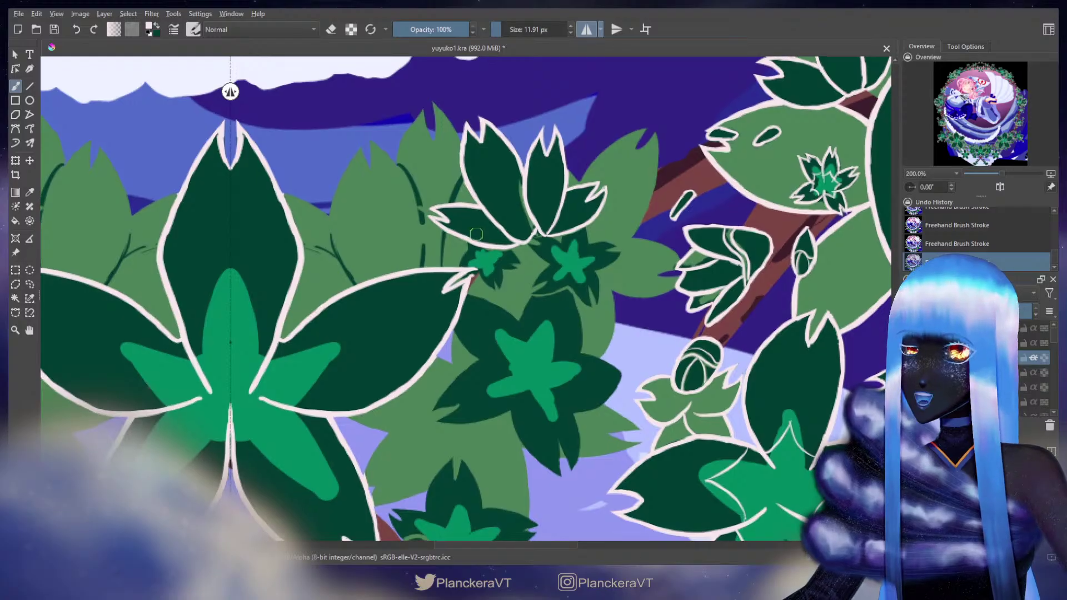
left_click_drag(385, 345, 546, 267)
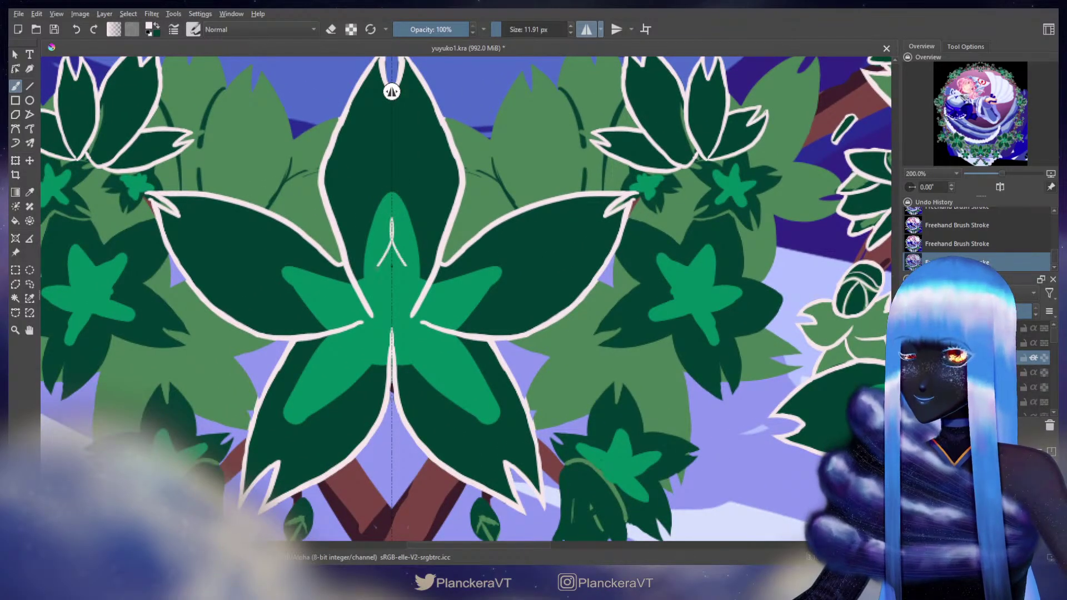
key("ctrl+z")
left_click_drag(391, 224, 356, 281)
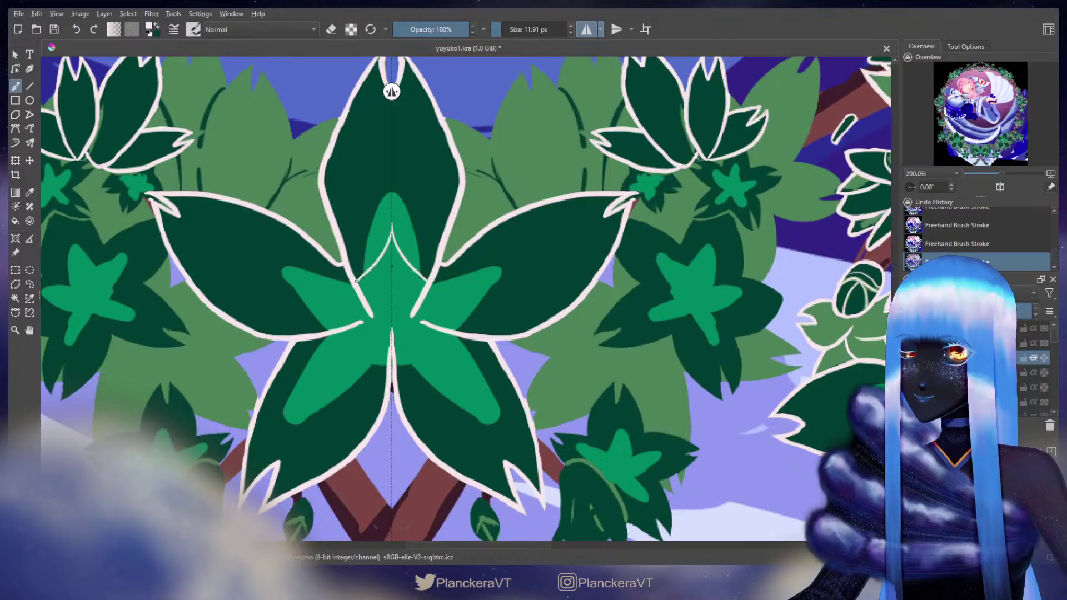
left_click_drag(434, 281, 488, 289)
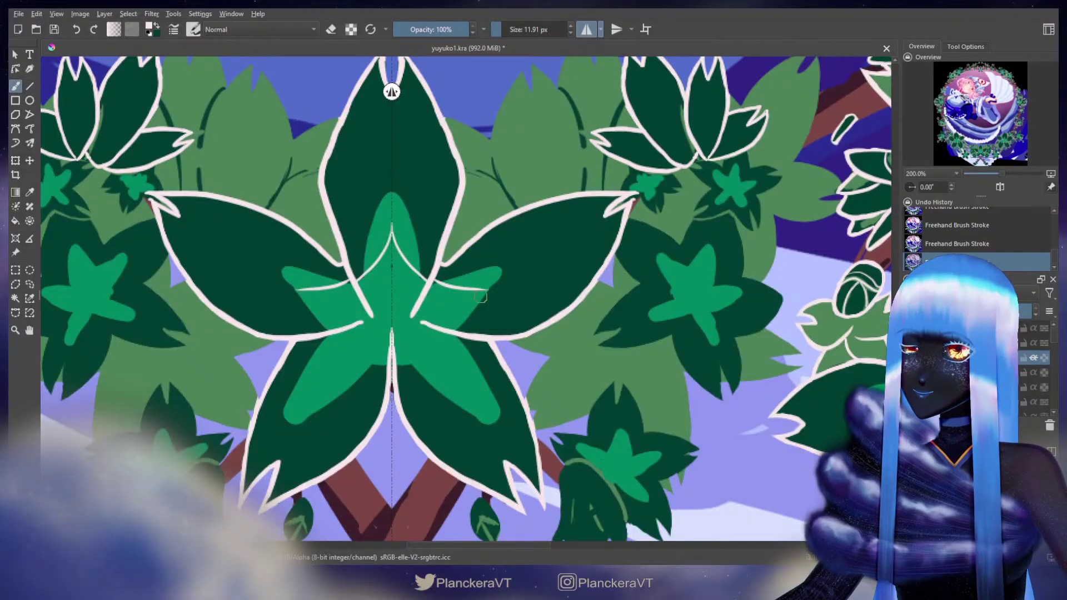
left_click_drag(486, 290, 460, 338)
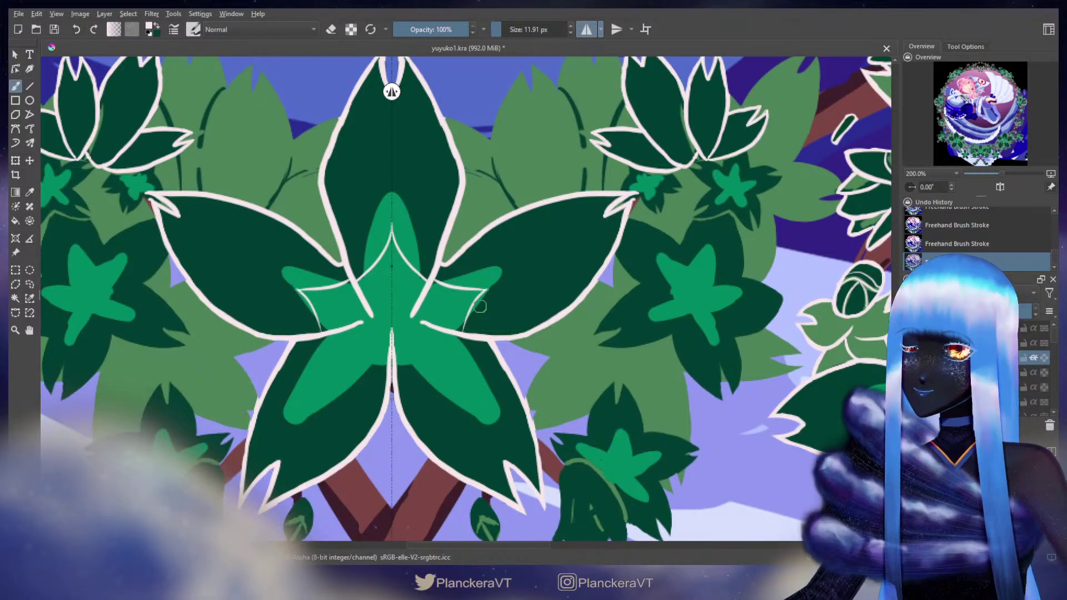
key("ctrl+z")
left_click_drag(486, 290, 462, 324)
key("ctrl+z")
left_click(486, 289)
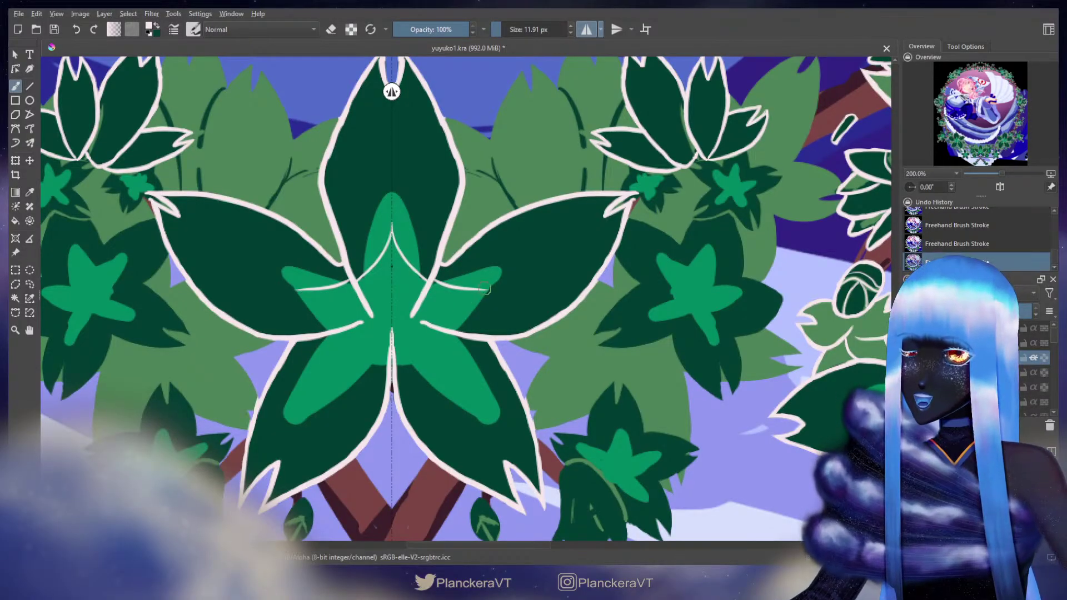
key("ctrl+z")
Step: Redraw the upper and lower edges of the central star's two side points with the brush size at 14.22 px
key("ctrl+z")
key("ctrl+z")
left_click_drag(431, 279, 507, 297)
key("ctrl+z")
key("ctrl+z")
key("ctrl+z")
key("bracketright")
key("bracketright")
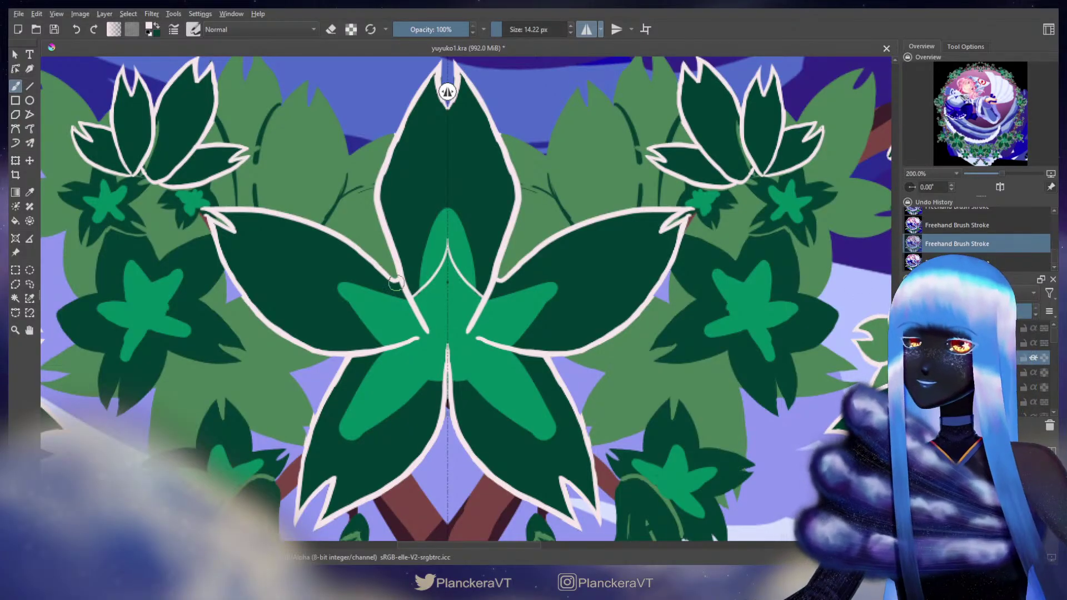
left_click_drag(487, 295, 548, 313)
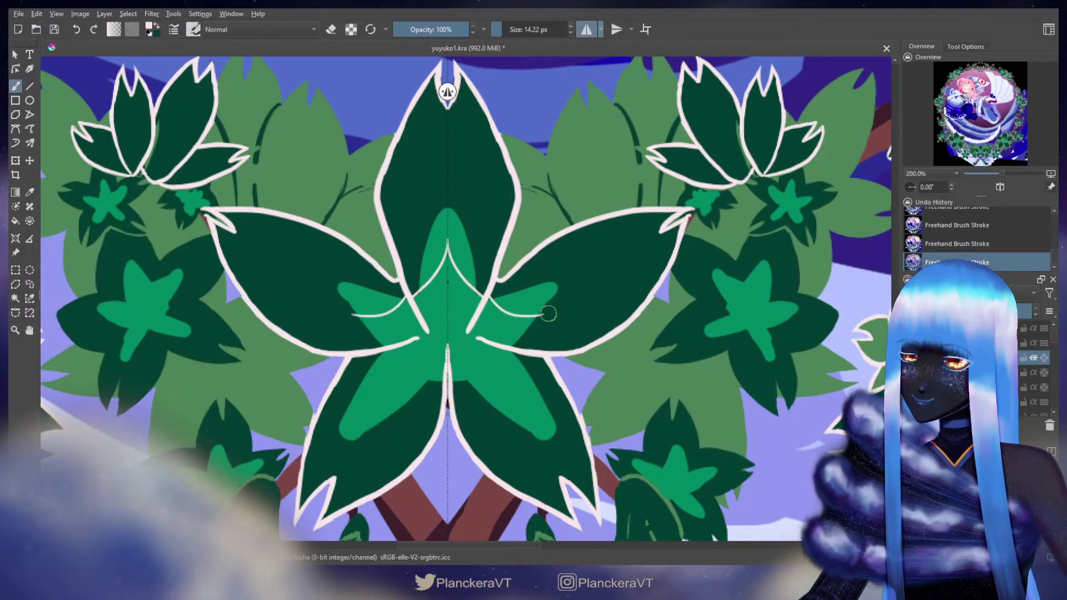
key("ctrl+z")
mouse_move(486, 295)
left_mouse_down()
mouse_move(534, 309)
mouse_move(507, 344)
left_mouse_up()
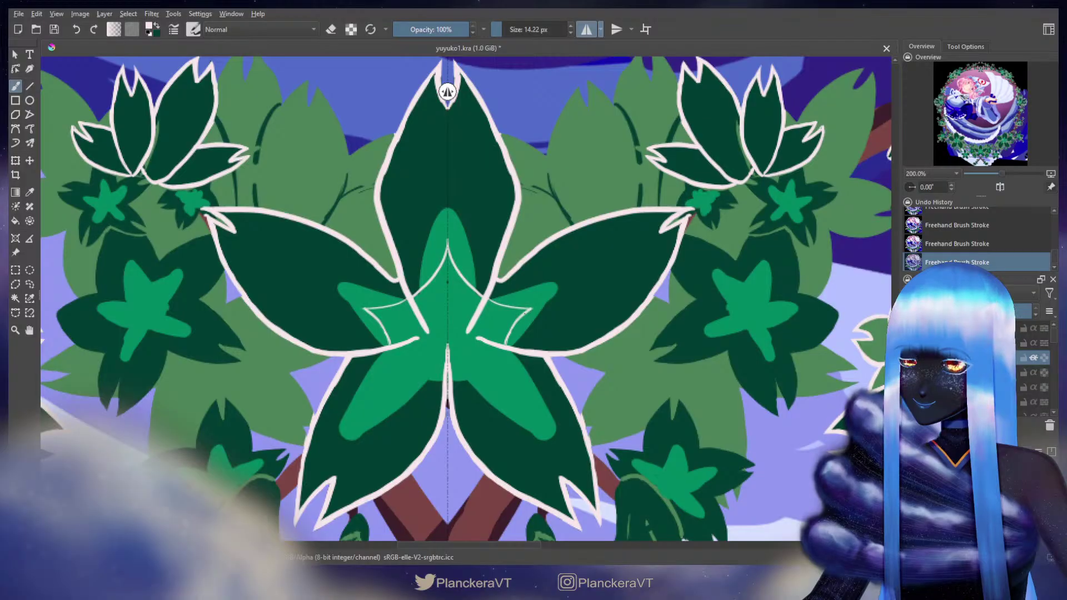
left_click_drag(451, 373, 494, 410)
key("ctrl+z")
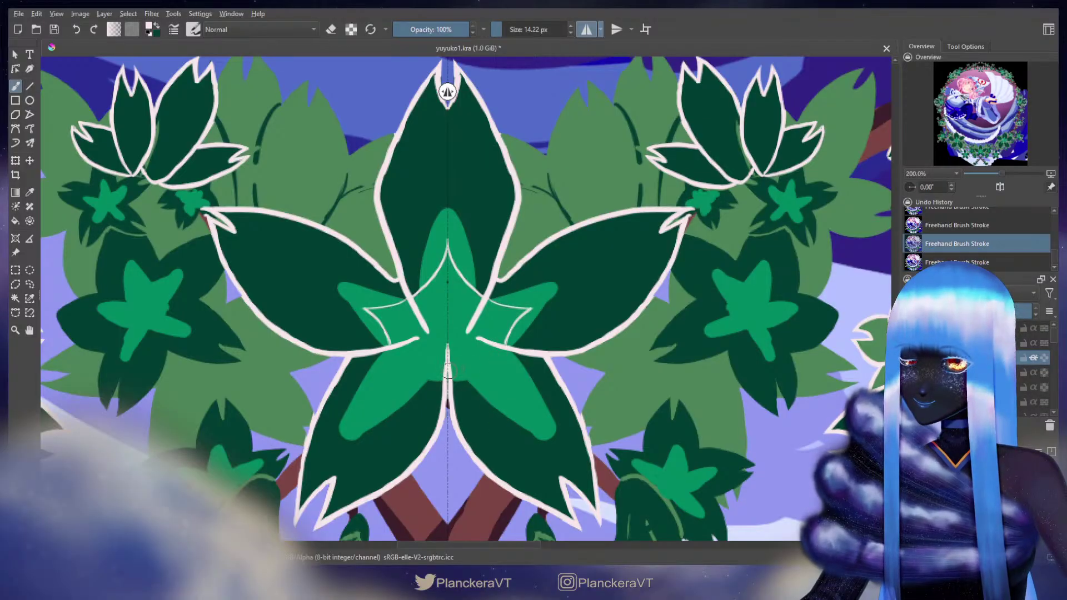
left_click_drag(450, 372, 493, 406)
key("ctrl+z")
left_click_drag(450, 372, 503, 399)
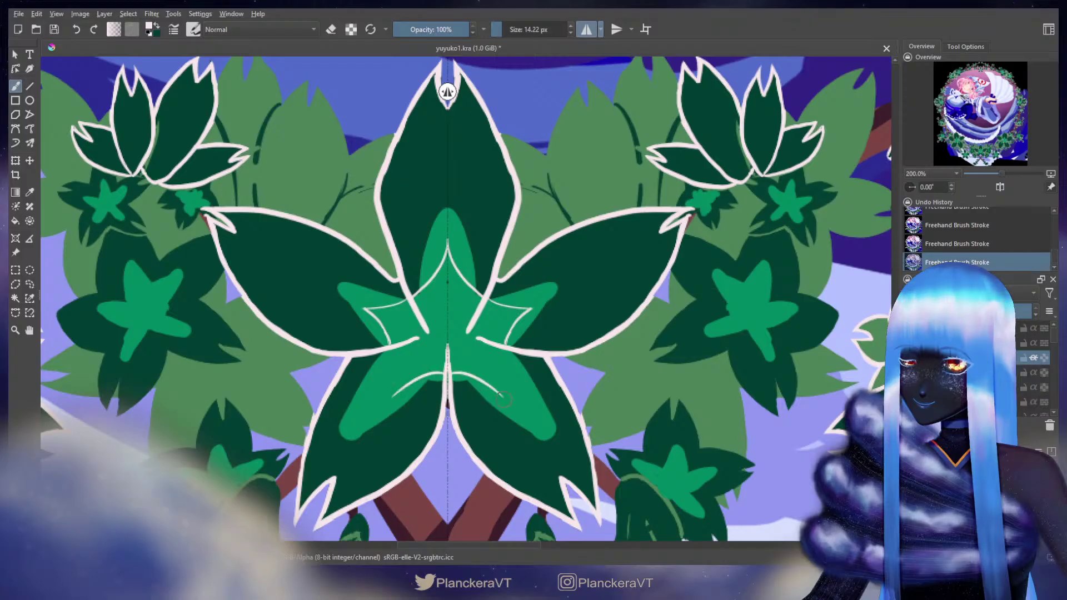
left_click_drag(493, 345, 499, 391)
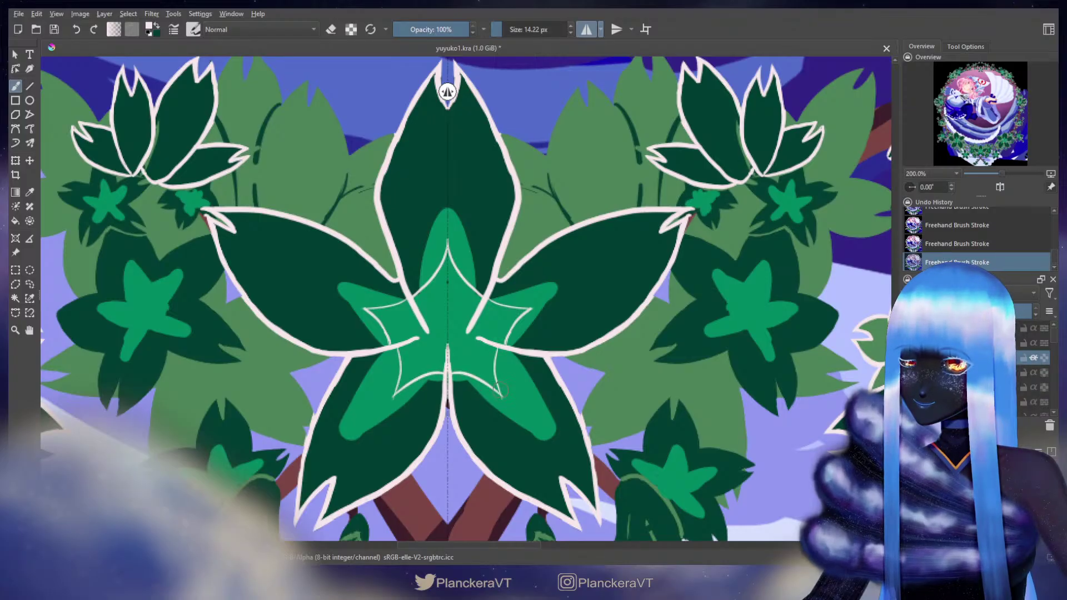
key("ctrl+z")
key("ctrl+z")
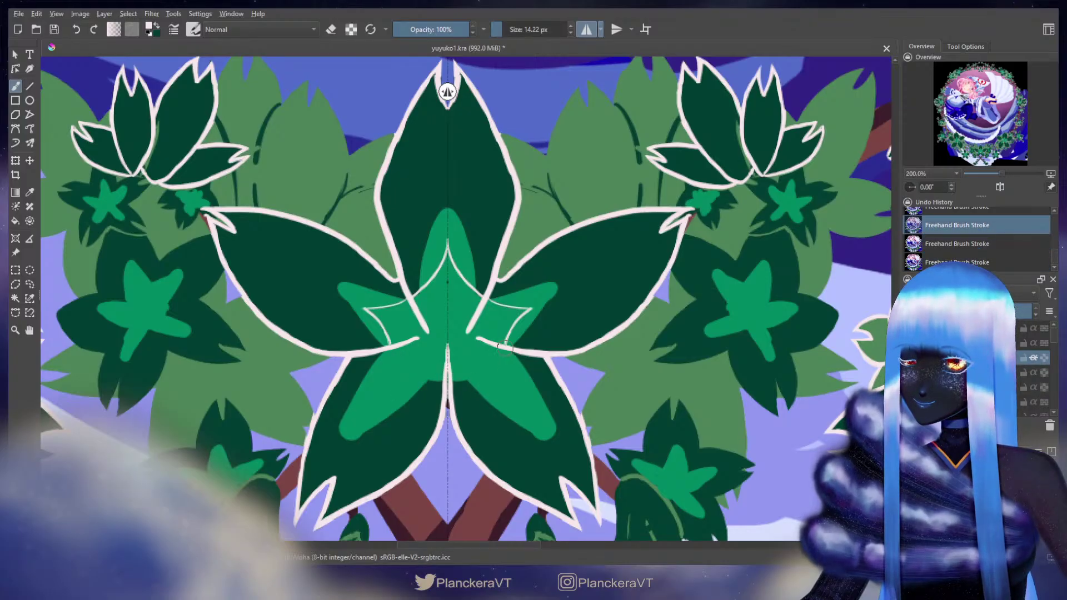
Step: Draw thin pale lines for the outer and inner edges of the central star's two lower points
left_click_drag(497, 345, 501, 407)
key("ctrl+z")
left_click_drag(496, 347, 502, 402)
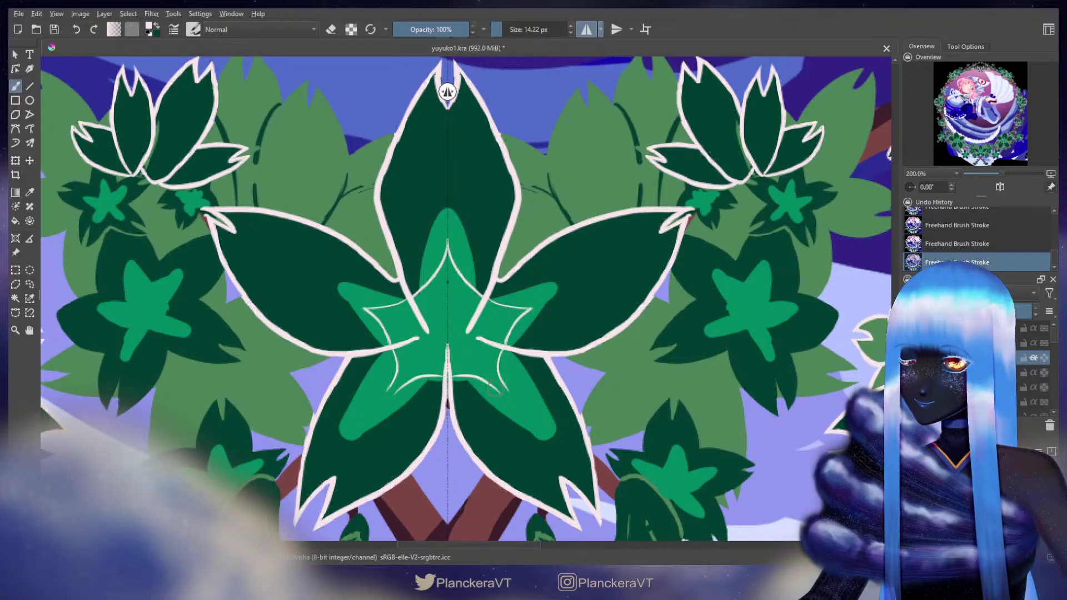
key("ctrl+z")
key("ctrl+z")
key("ctrl+shift+z")
key("ctrl+shift+z")
key("ctrl+z")
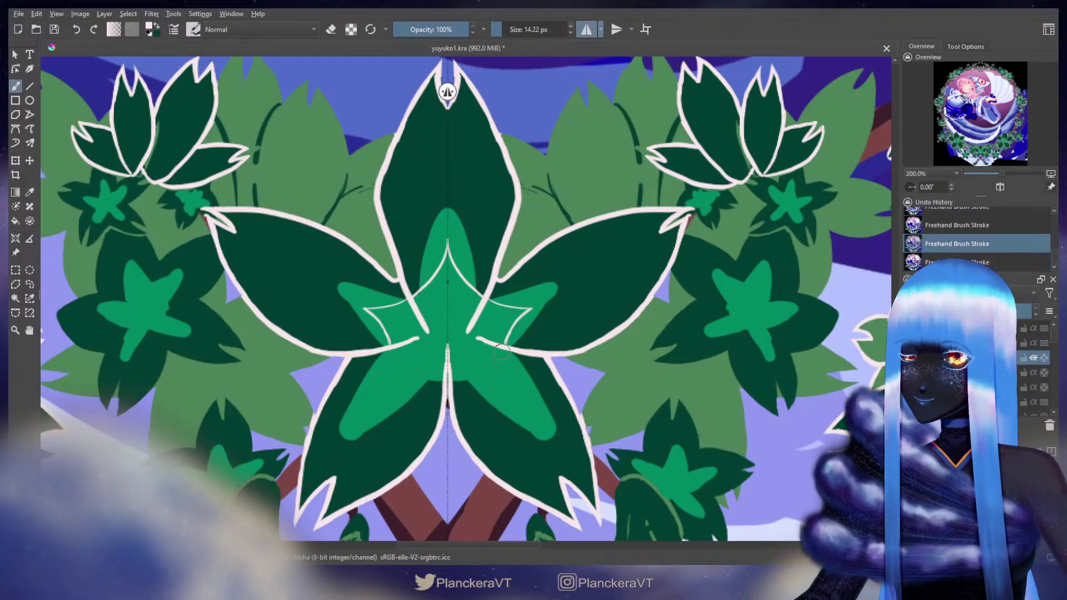
key("ctrl+shift+z")
left_click_drag(449, 376, 503, 396)
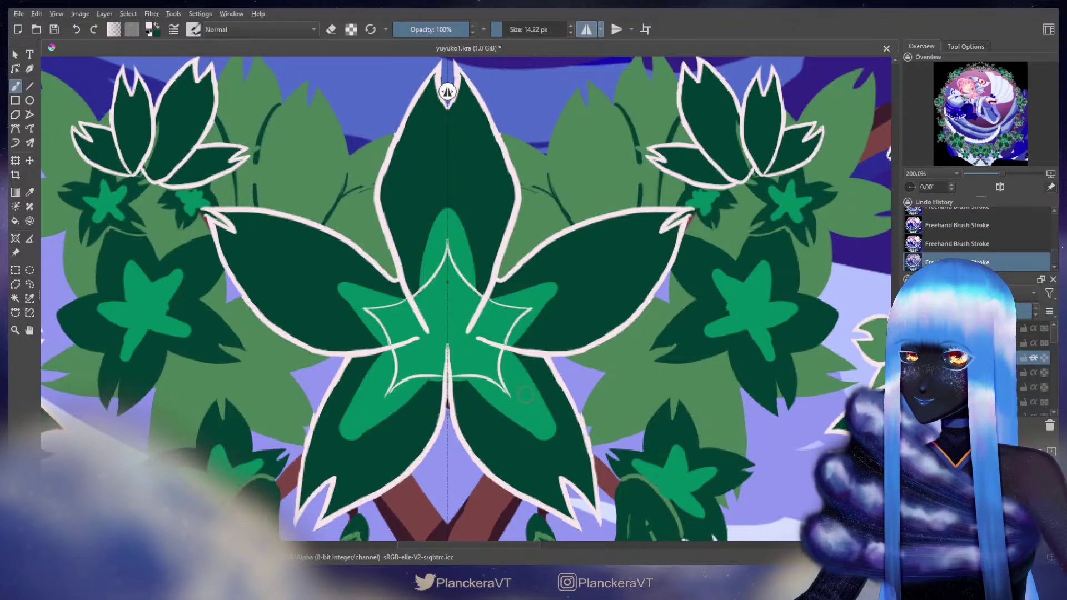
Step: Erase the bumps along the central flower's top petal outline and smooth its upper side edges with pale strokes
mouse_move(715, 317)
left_mouse_down()
mouse_move(610, 314)
mouse_move(519, 346)
left_mouse_up()
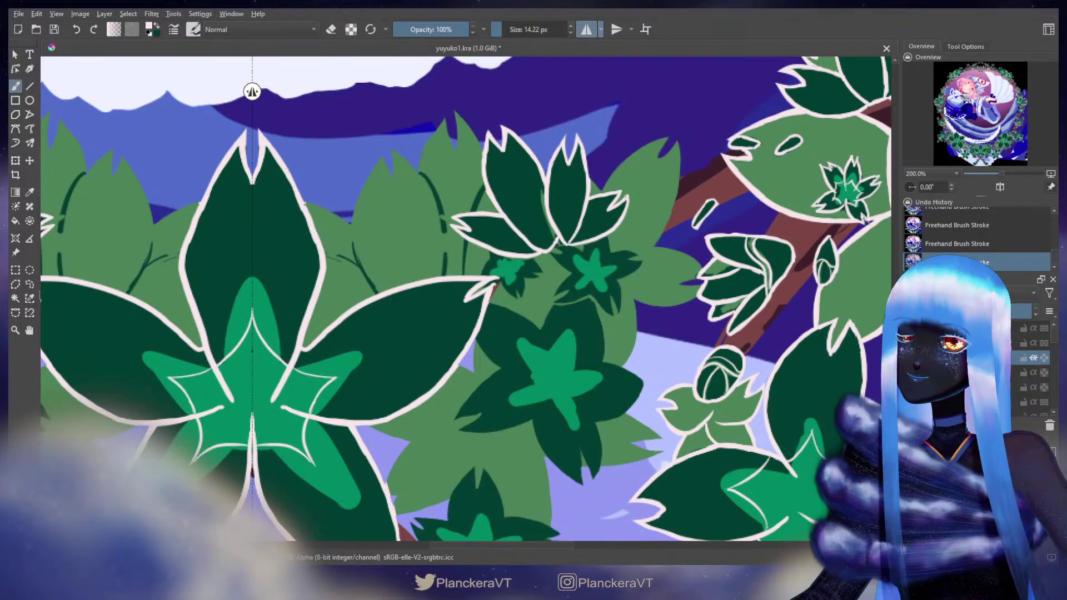
key("ctrl+z")
key("e")
left_click_drag(294, 218, 297, 203)
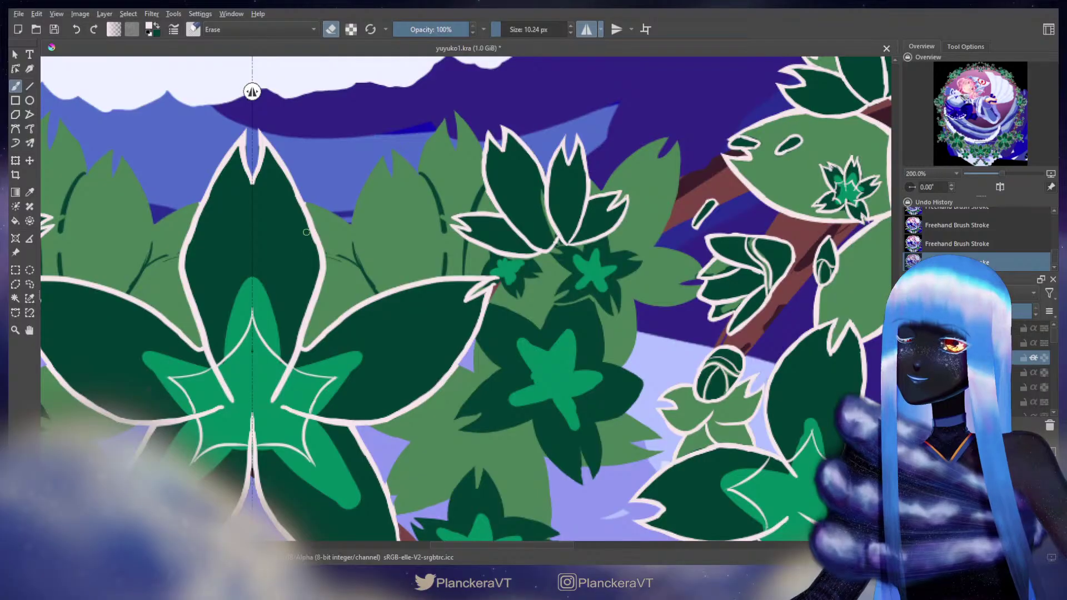
key("e")
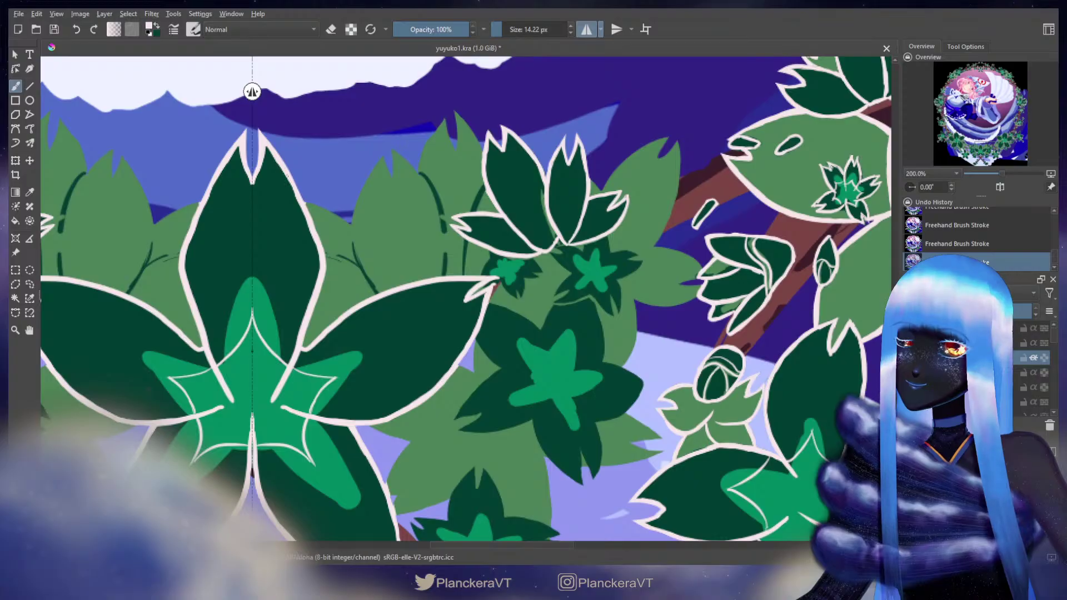
left_click_drag(285, 174, 291, 187)
mouse_move(353, 257)
left_mouse_down()
mouse_move(518, 225)
mouse_move(447, 246)
left_mouse_up()
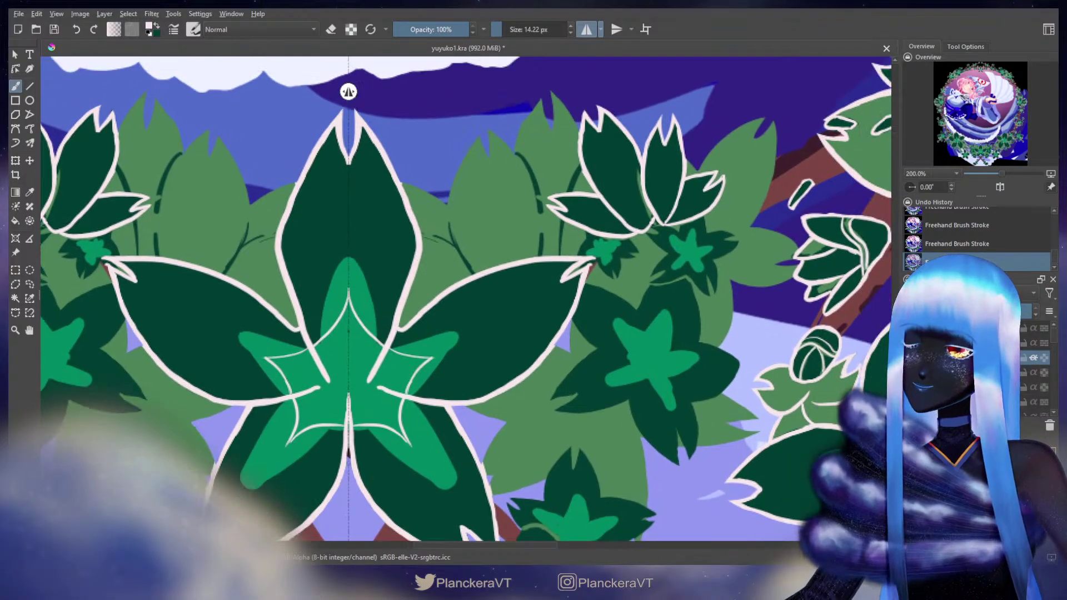
key("e")
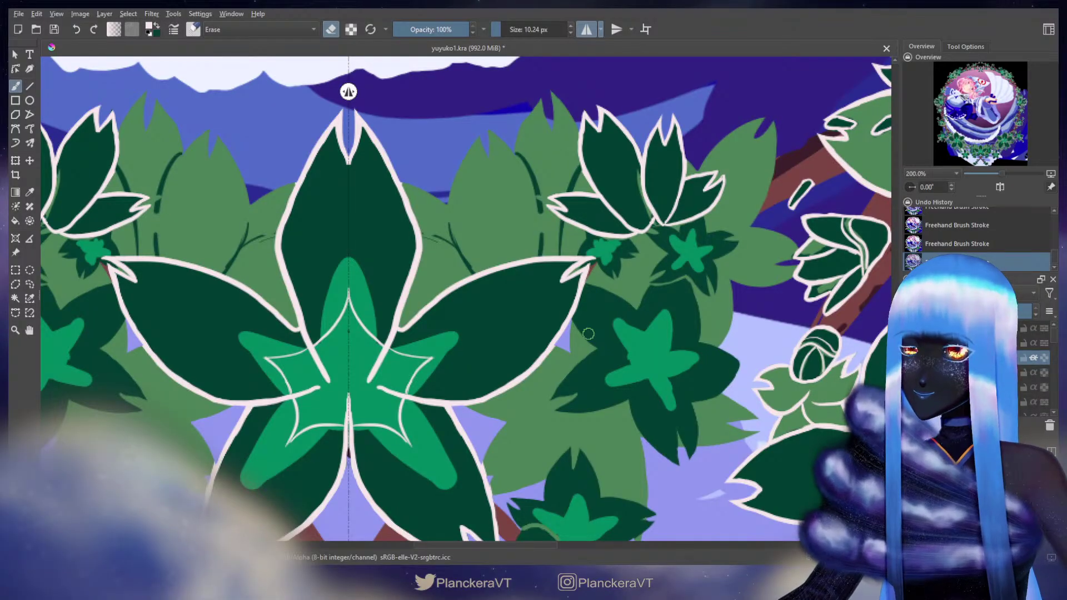
key("e")
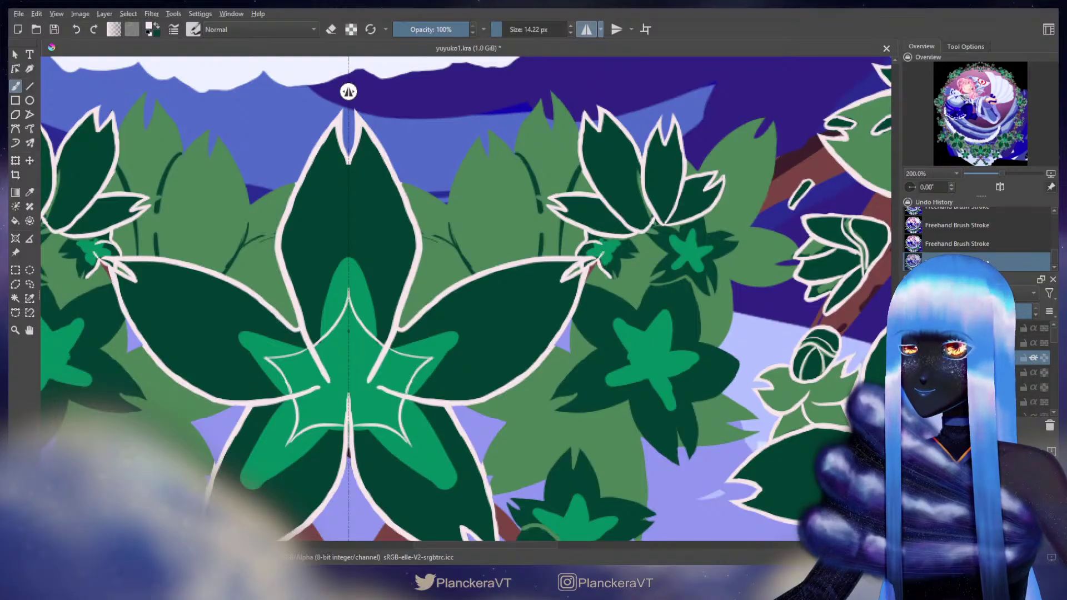
Step: Outline the petals and star centre of the smallest flower at the side petal's tip, reducing the brush size to 12.22 px
left_click_drag(606, 267, 612, 276)
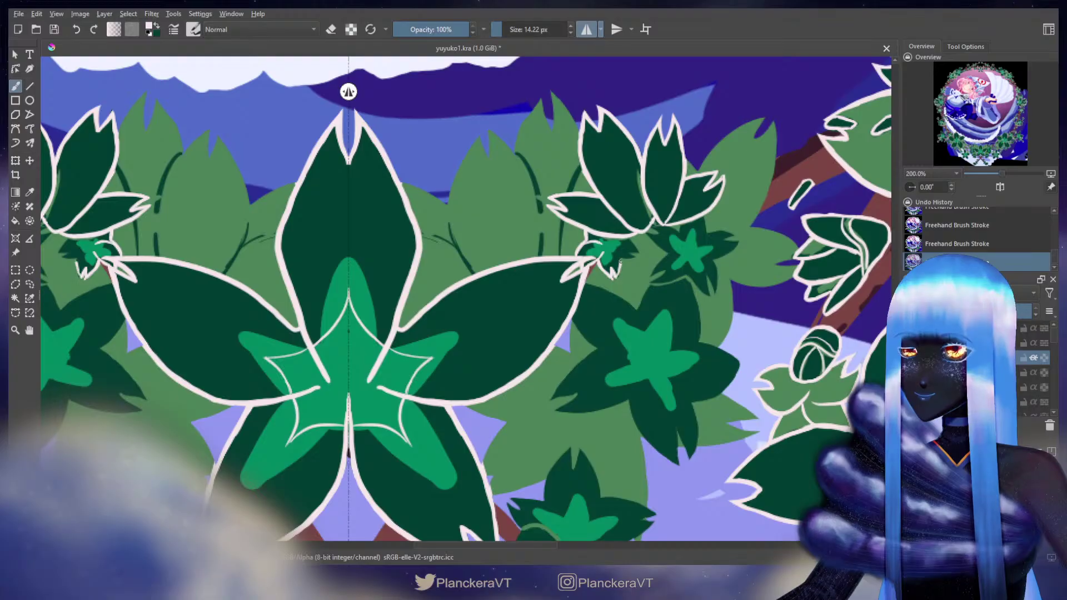
key("ctrl+z")
mouse_move(618, 266)
left_mouse_down()
mouse_move(537, 258)
mouse_move(513, 298)
left_mouse_up()
key("ctrl+z")
key("bracketleft")
key("ctrl+shift+z")
key("ctrl+shift+z")
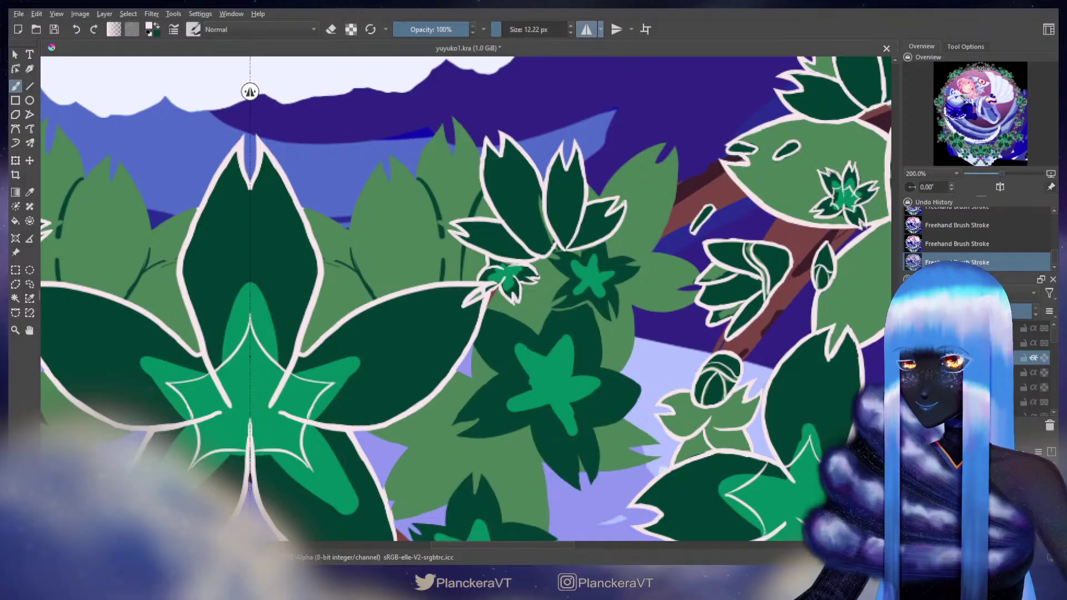
left_click_drag(497, 271, 489, 268)
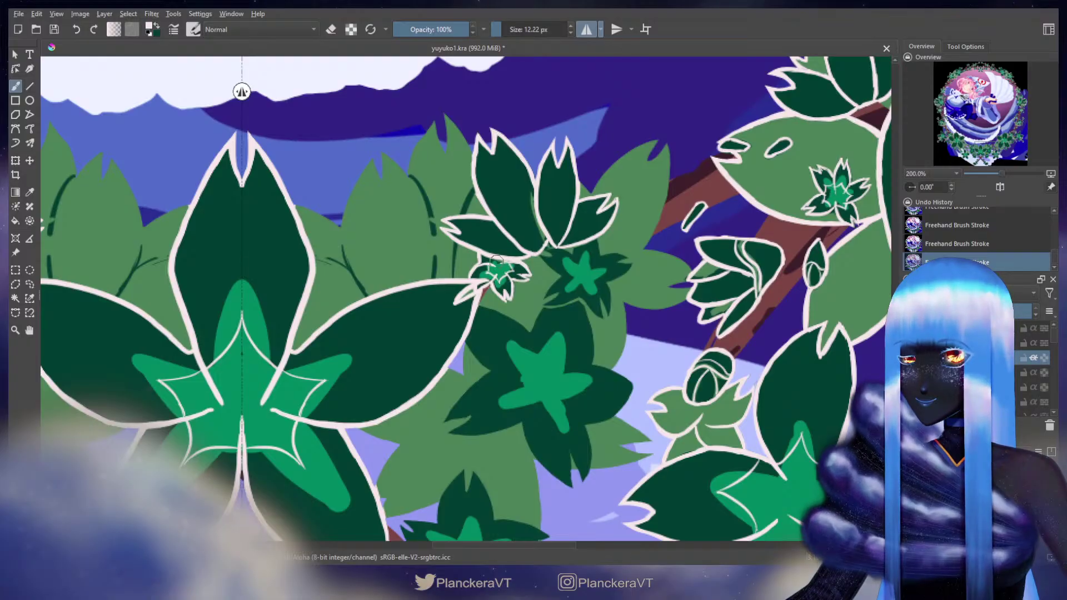
Step: Outline the upper and left petals of the second small flower, just below the base of the dark petal cluster
scroll(508, 253, "right", 3)
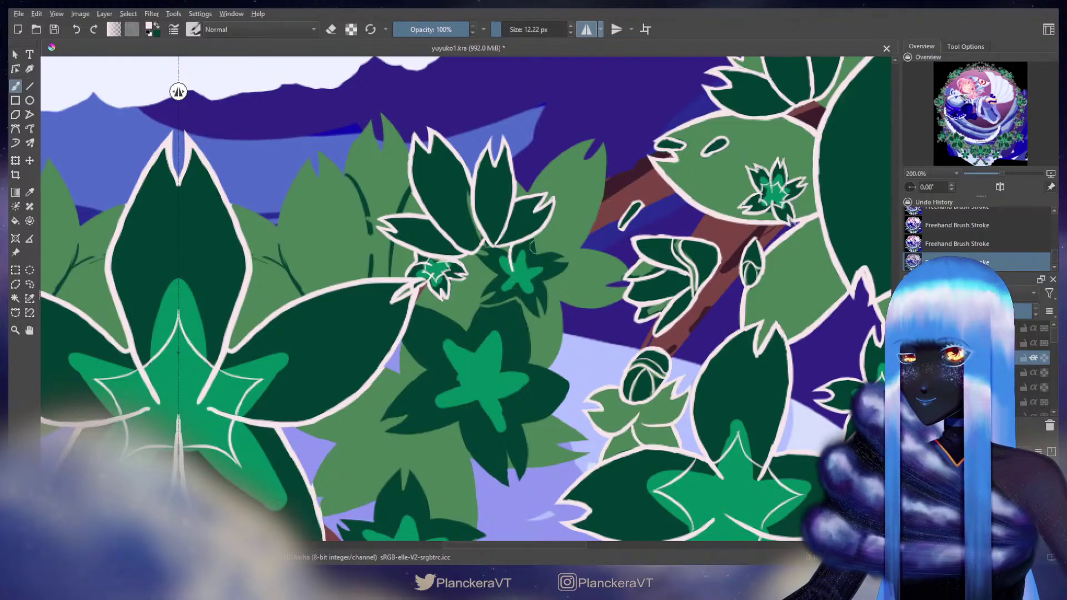
left_click_drag(535, 239, 532, 265)
key("ctrl+z")
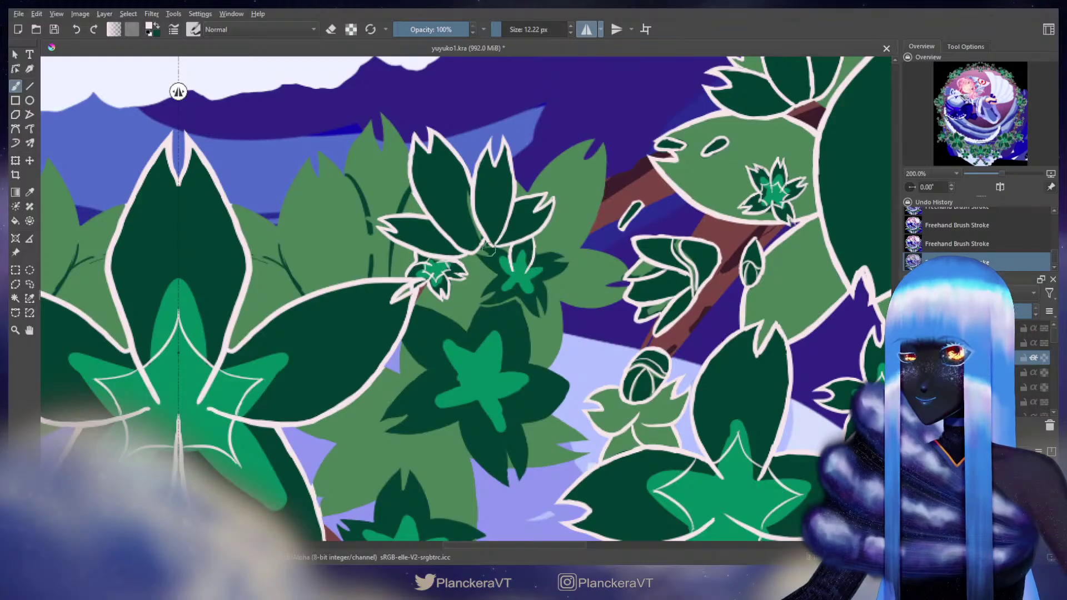
left_click_drag(482, 247, 493, 250)
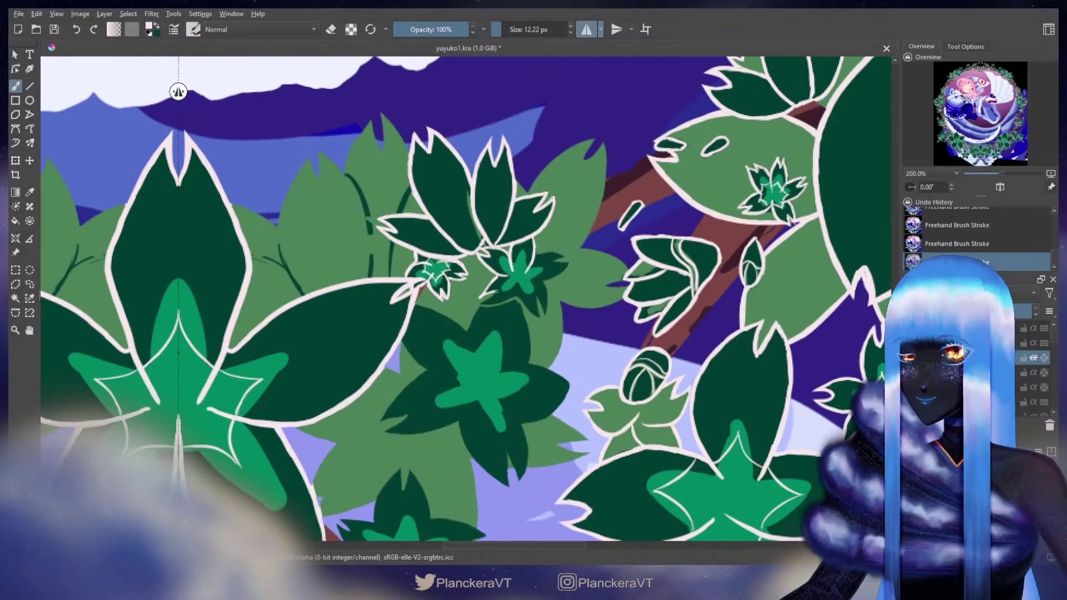
mouse_move(496, 291)
left_mouse_down()
mouse_move(484, 302)
mouse_move(507, 297)
left_mouse_up()
key("ctrl+z")
mouse_move(482, 304)
left_mouse_down()
mouse_move(506, 301)
mouse_move(521, 284)
left_mouse_up()
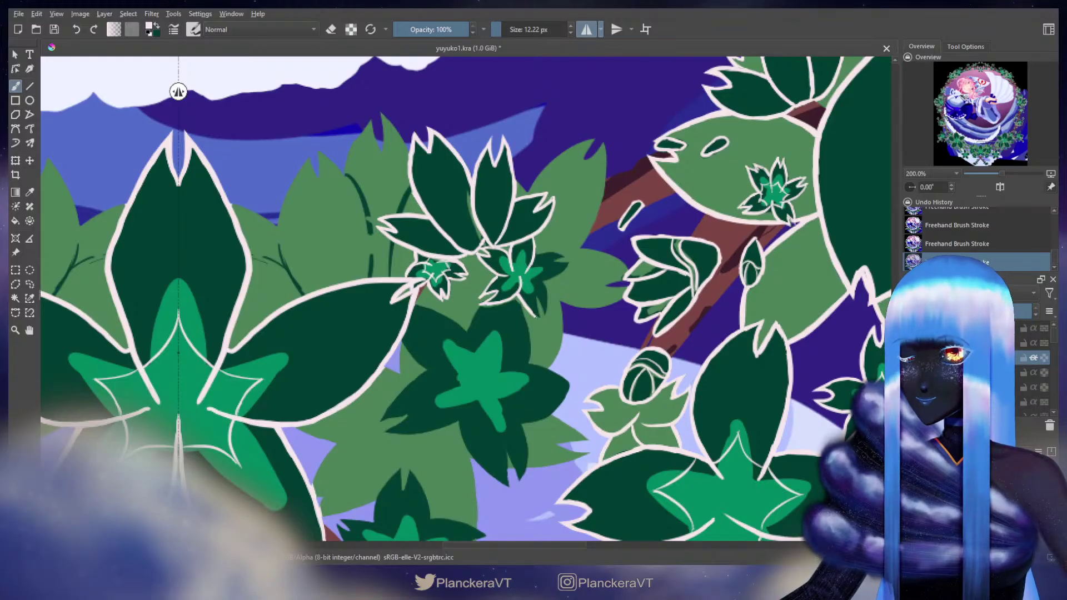
Step: Outline the second small flower's lower right and right petals and draw pale lines around its star centre
left_click_drag(535, 300, 534, 315)
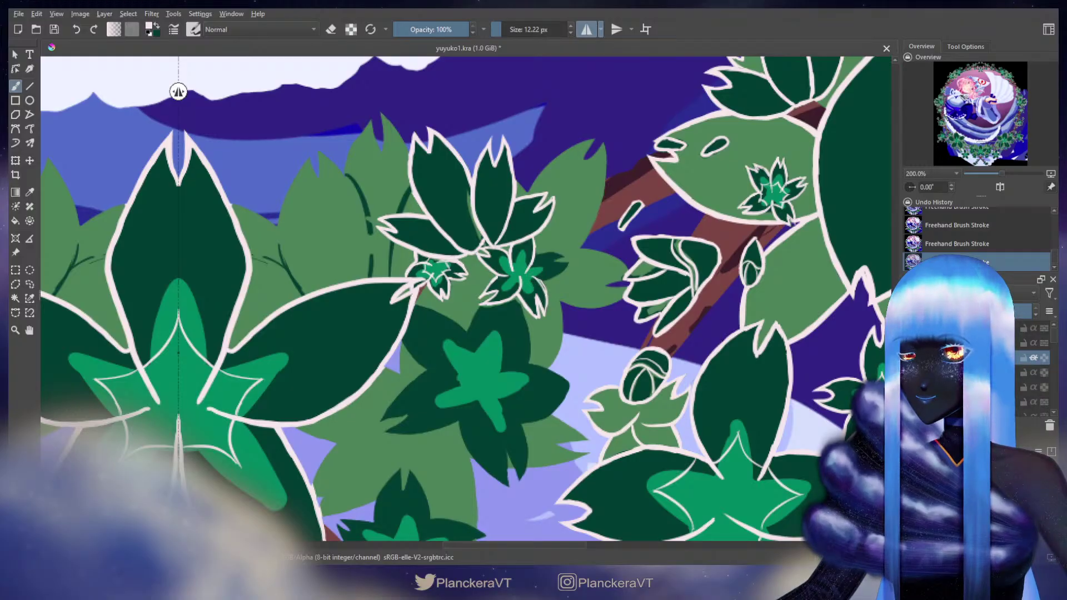
key("ctrl+z")
key("ctrl+shift+z")
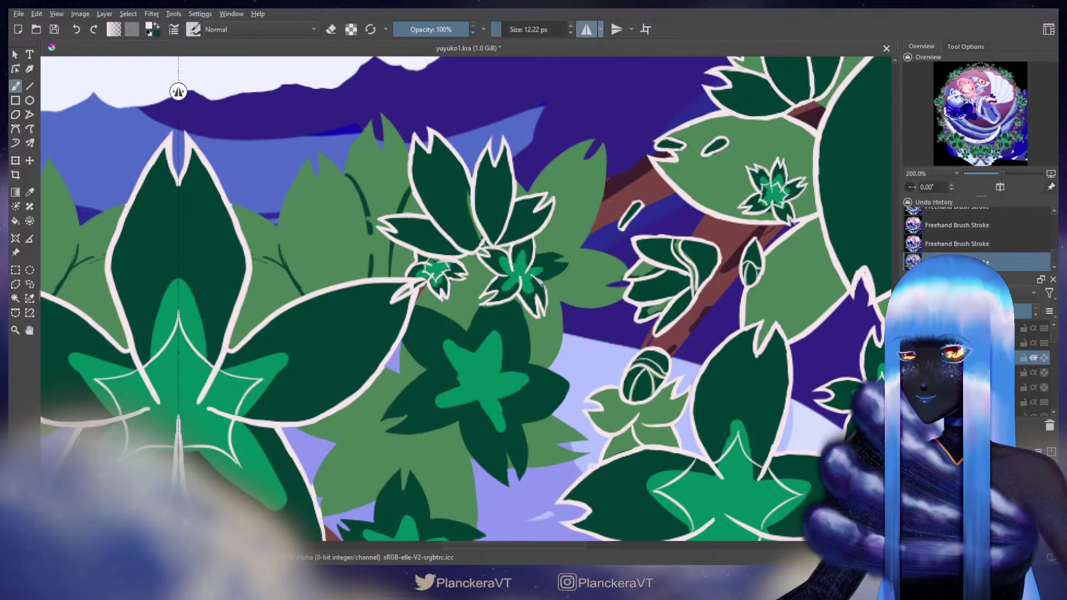
key("ctrl+z")
key("ctrl+shift+z")
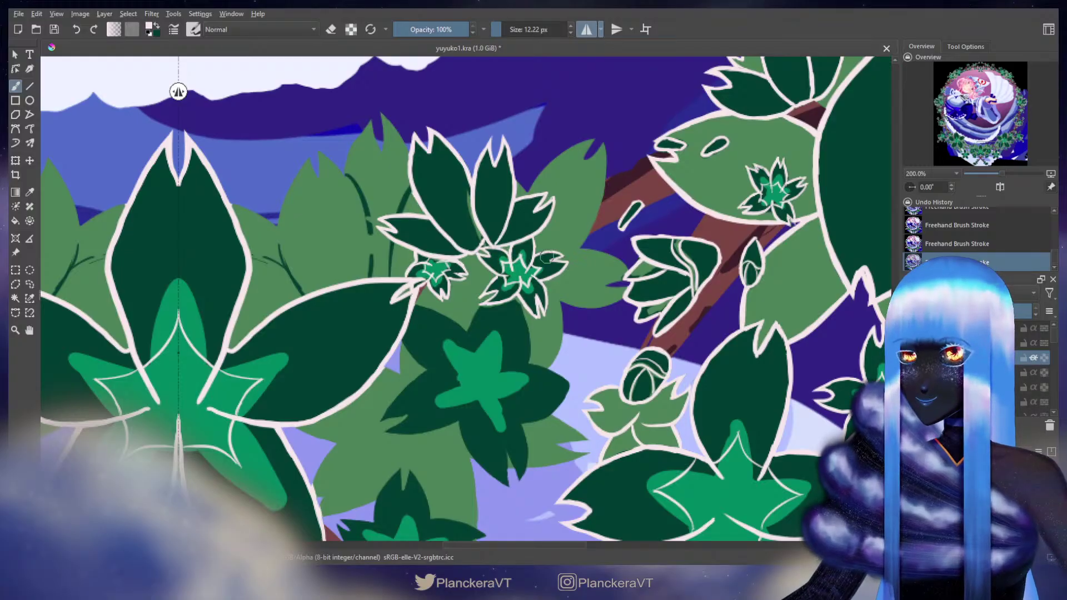
Step: Outline the upper left, top and right petals of the medium flower below the two small flowers
mouse_move(525, 319)
left_mouse_down()
mouse_move(547, 237)
mouse_move(558, 249)
left_mouse_up()
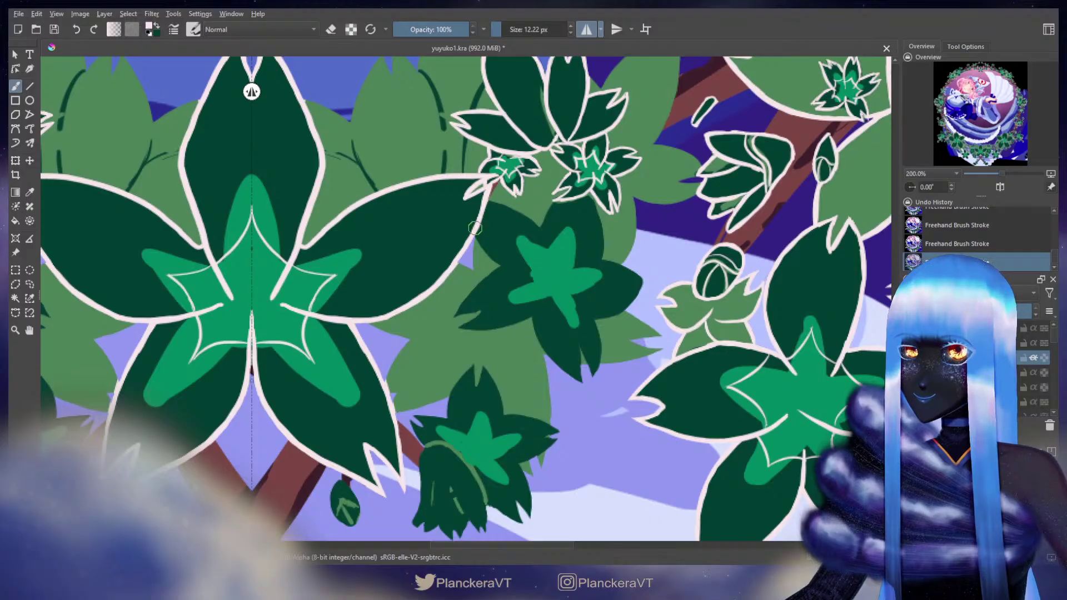
mouse_move(475, 234)
left_mouse_down()
mouse_move(501, 263)
mouse_move(528, 266)
left_mouse_up()
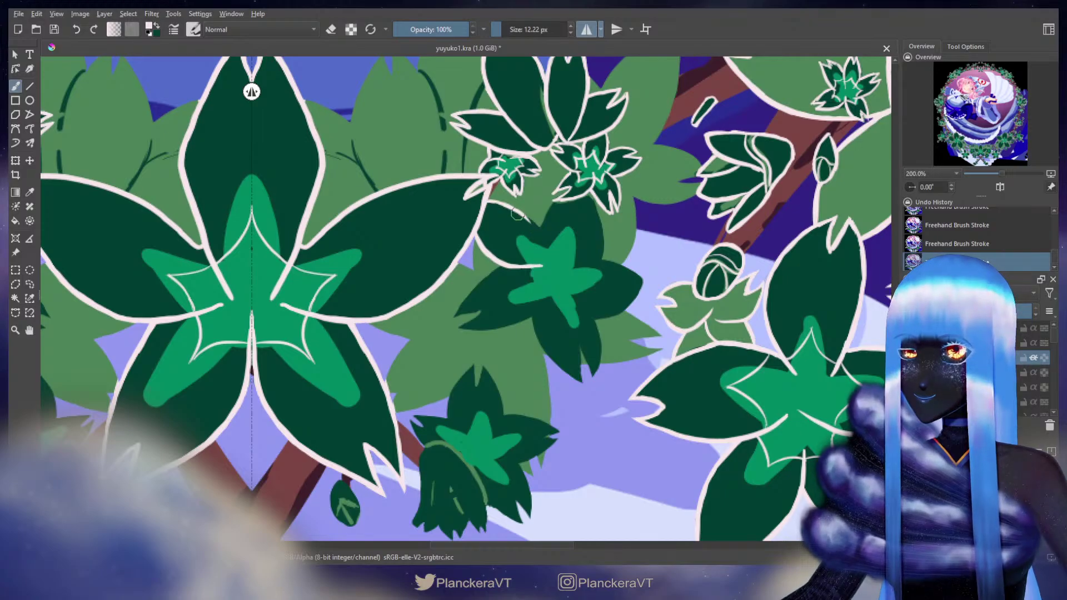
left_click_drag(528, 218, 544, 240)
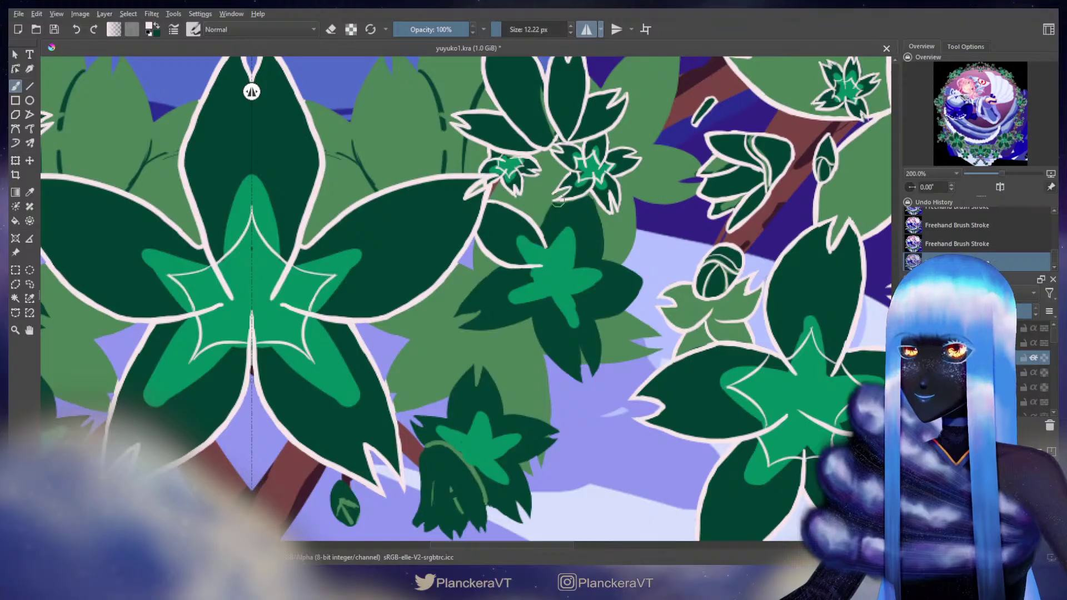
left_click_drag(556, 201, 543, 227)
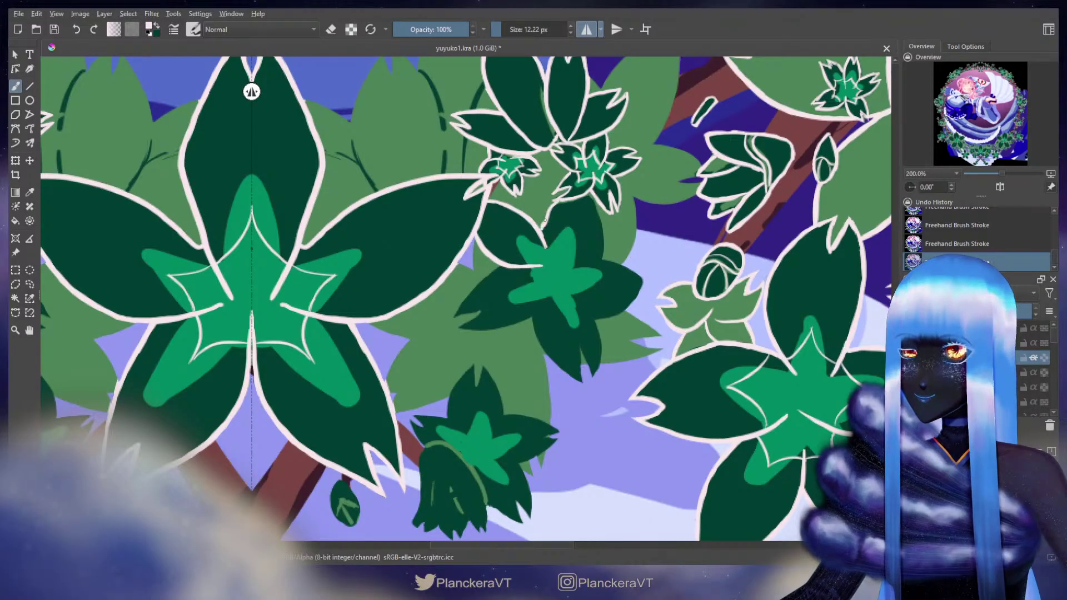
key("ctrl+z")
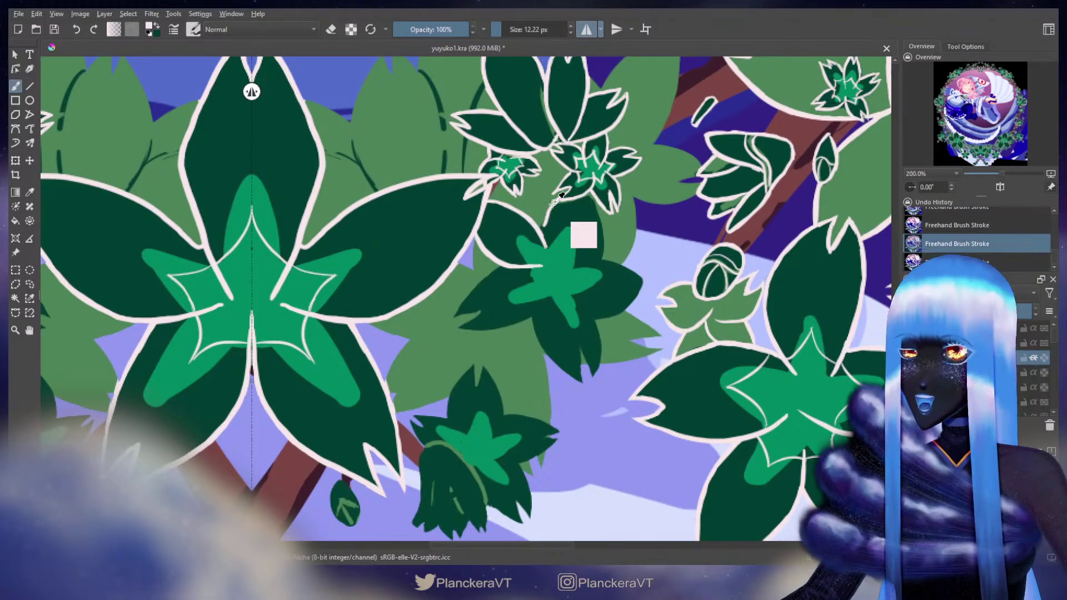
left_click_drag(554, 201, 547, 215)
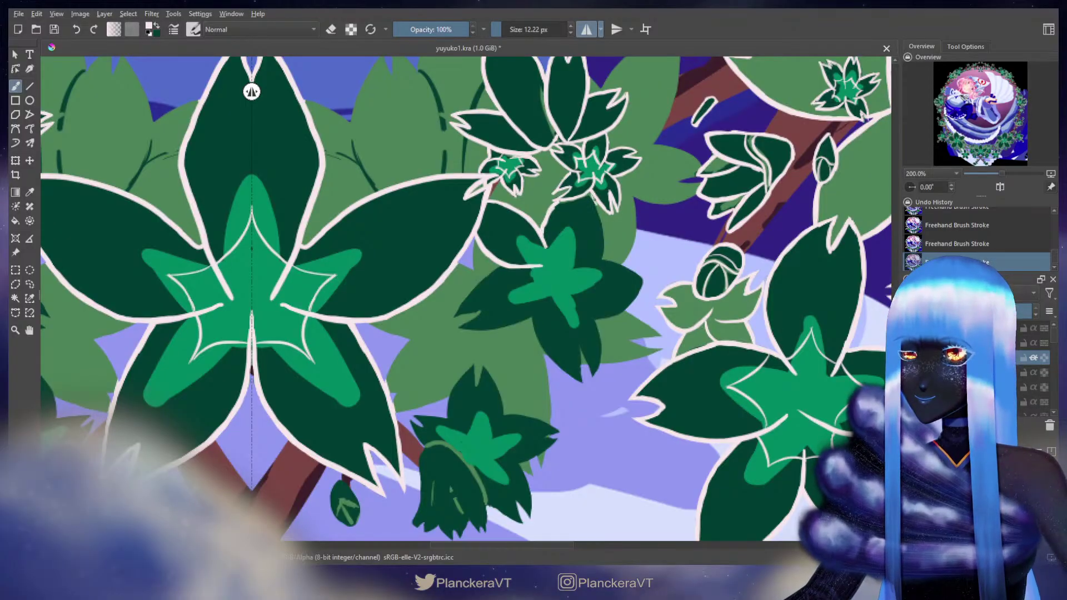
left_click_drag(597, 205, 605, 245)
mouse_move(600, 219)
left_mouse_down()
mouse_move(595, 268)
mouse_move(576, 278)
left_mouse_up()
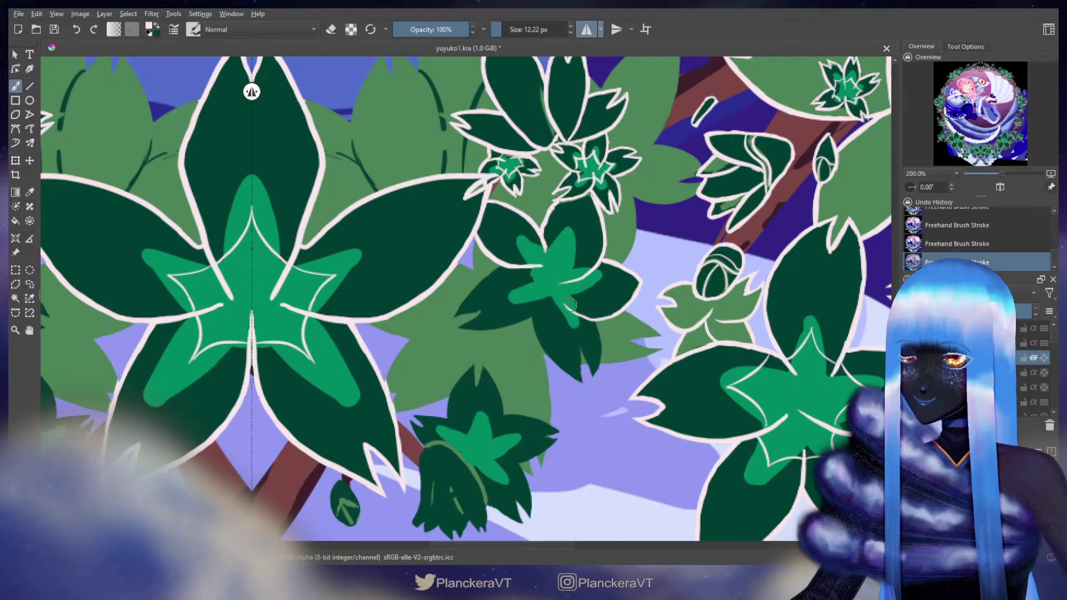
Step: Undo the last strokes on the medium flower's right petal and erase a notch into its tip with a 16.13 px eraser
key("ctrl+z")
key("ctrl+z")
key("ctrl+z")
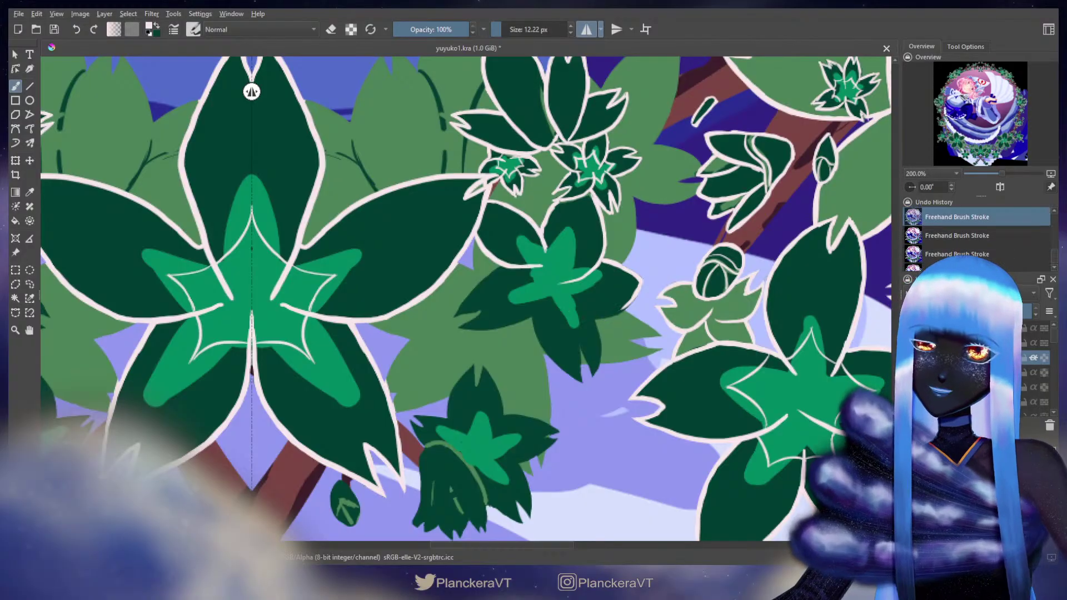
key("e")
left_click_drag(642, 283, 637, 276)
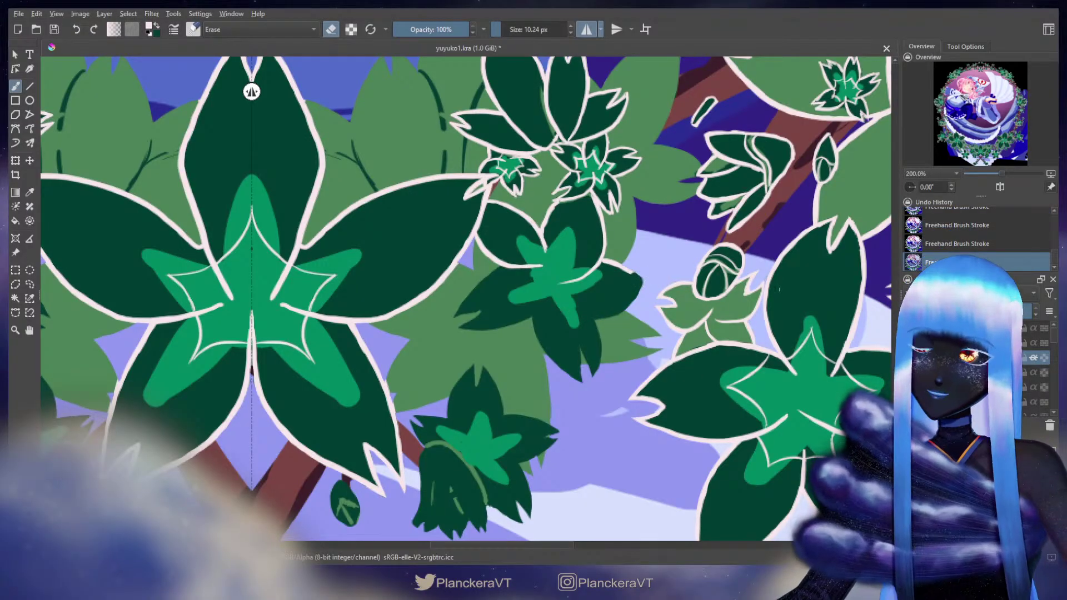
left_click_drag(641, 268, 608, 293, "shift")
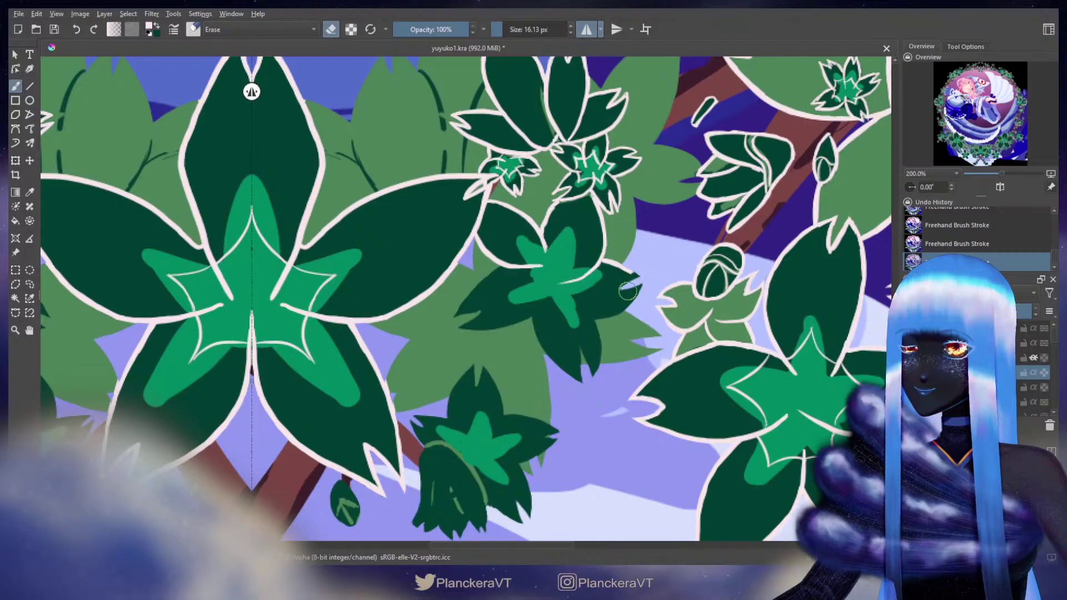
key("e")
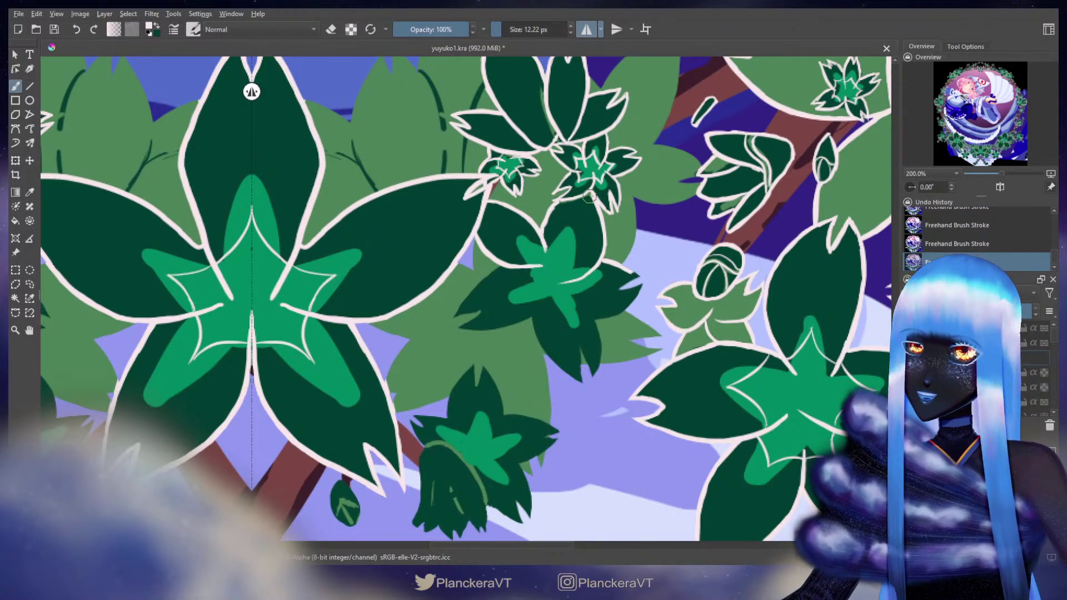
Step: Outline the notched tip of the medium flower's right petal and redraw its lower edge towards the star centre
left_click_drag(638, 277, 620, 269)
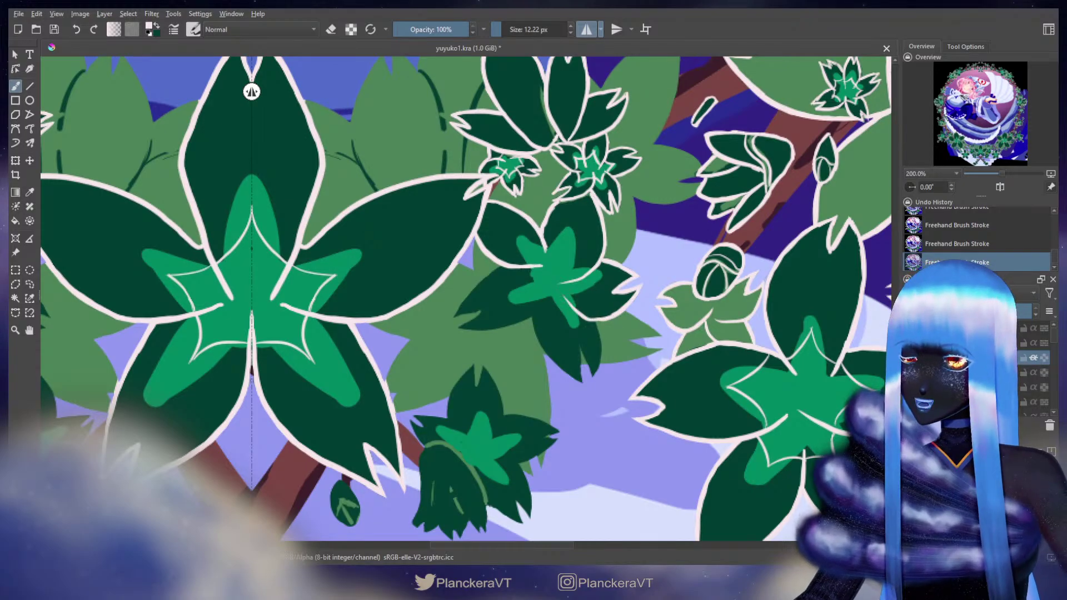
left_click_drag(564, 299, 597, 317)
key("ctrl+z")
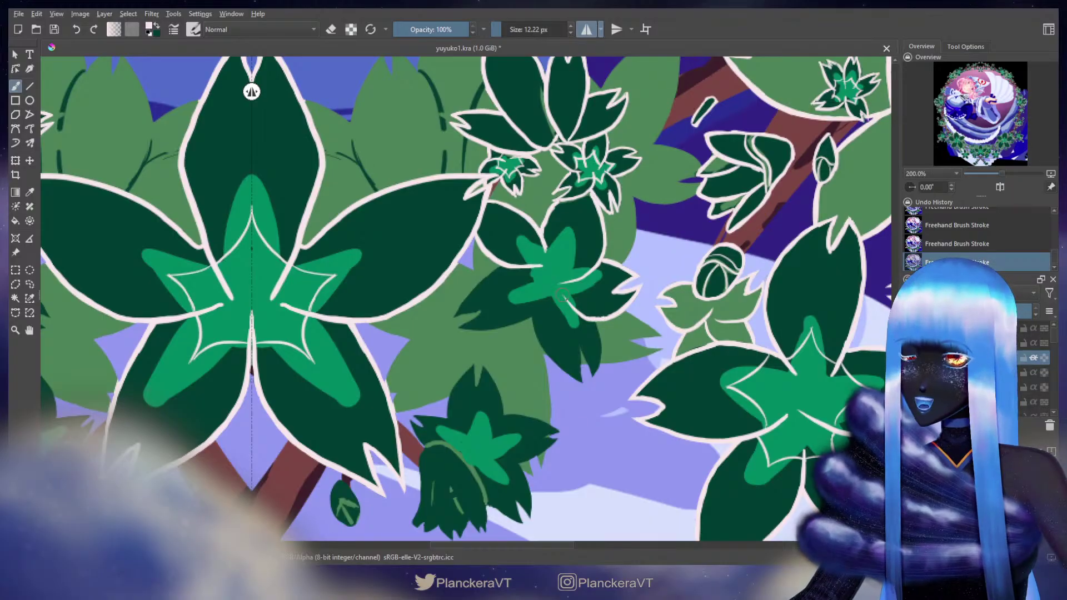
left_click_drag(581, 315, 596, 317)
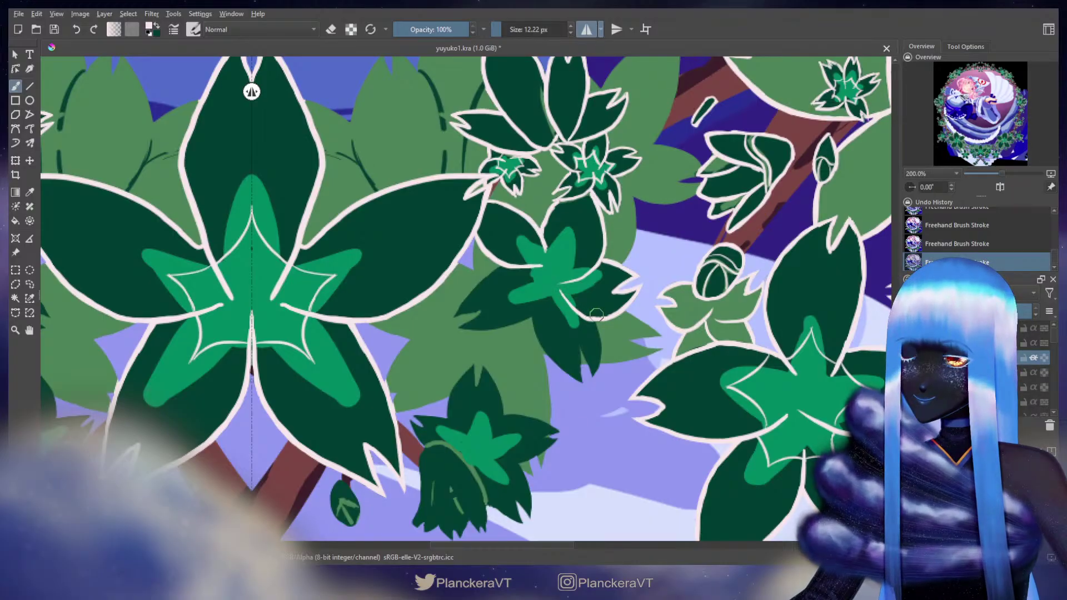
Step: Outline the medium flower's lower left petal with its notched tip and clean up the line work with the eraser
mouse_move(503, 267)
left_mouse_down()
mouse_move(501, 268)
mouse_move(455, 315)
left_mouse_up()
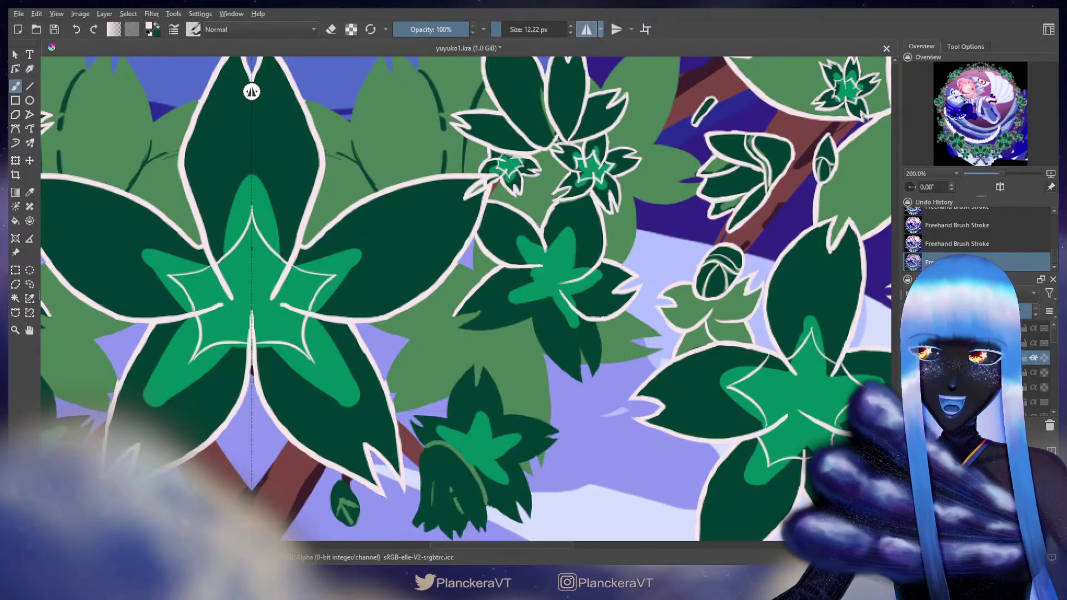
key("e")
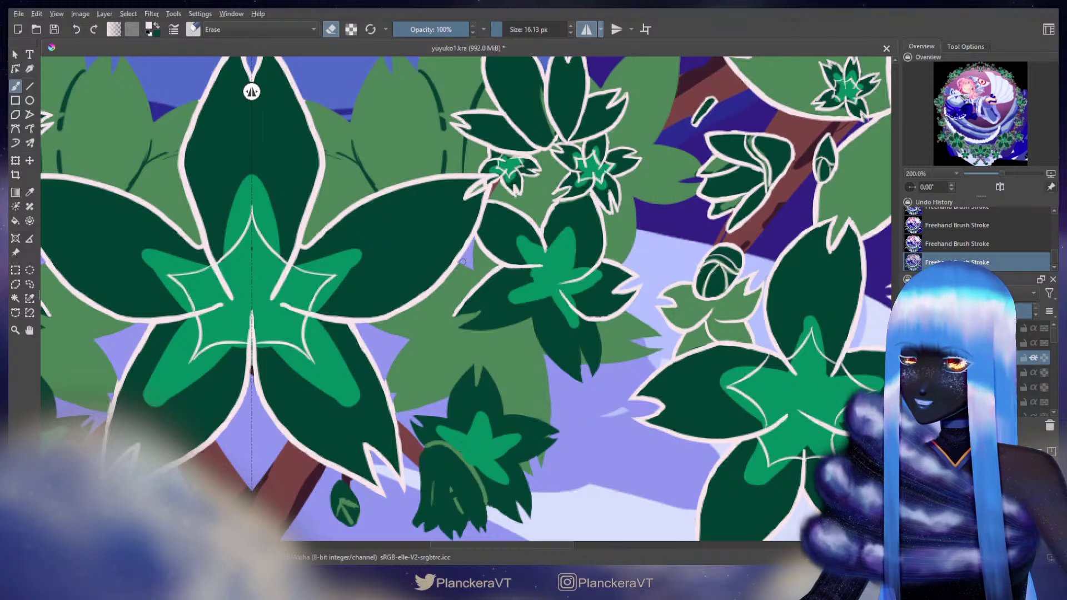
key("e")
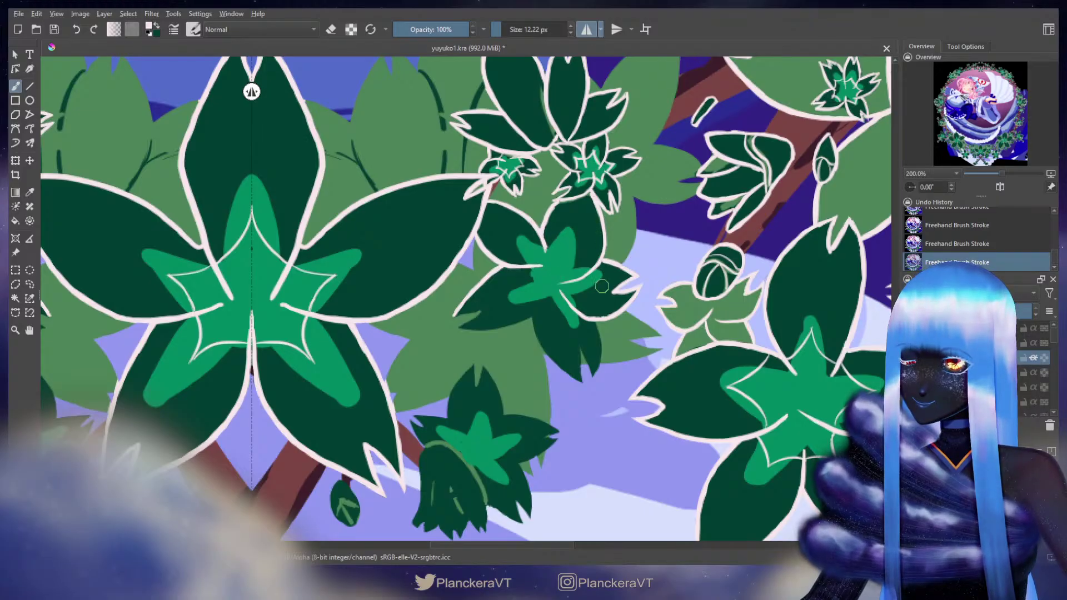
key("e")
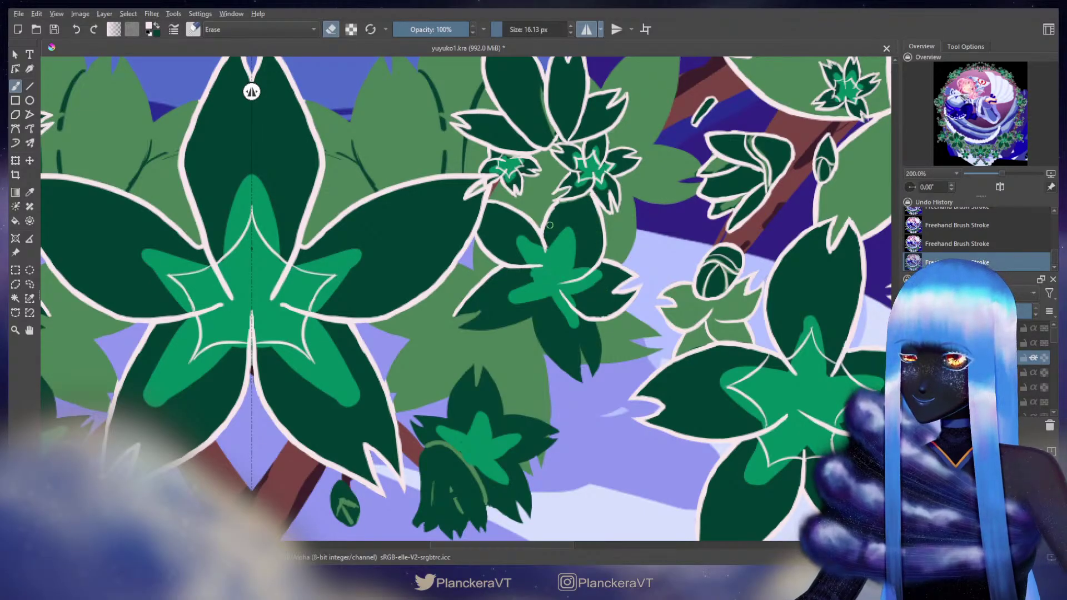
left_click(548, 228)
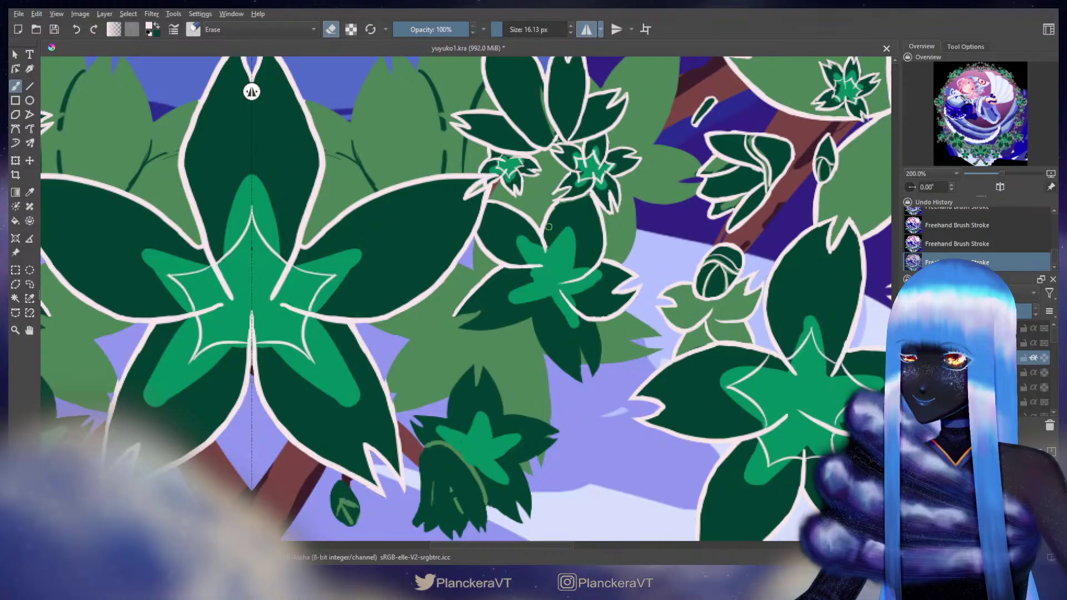
key("e")
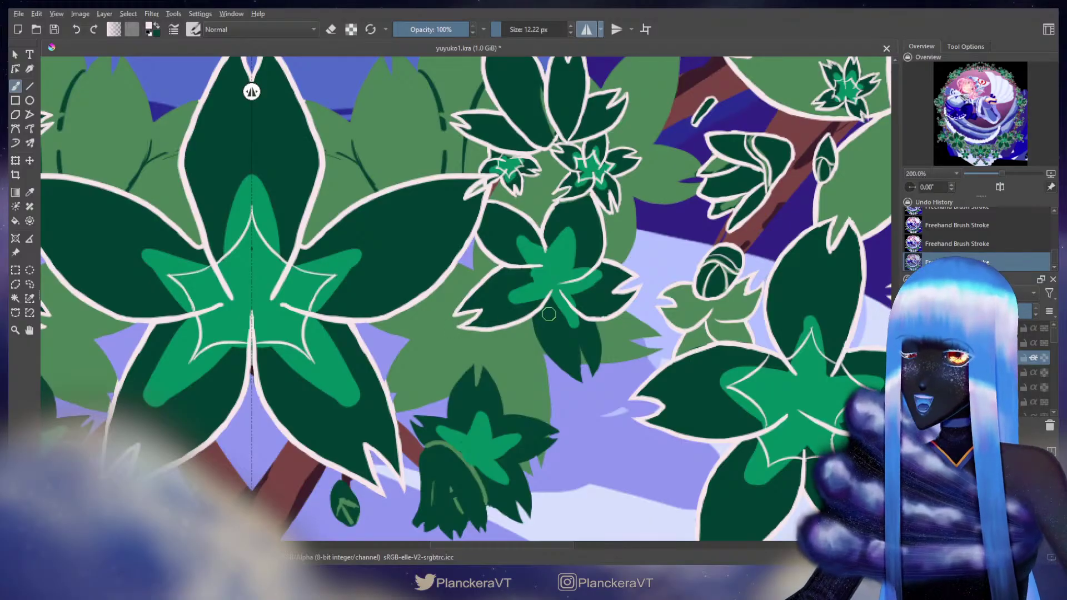
Step: Outline the medium flower's bottom petal, including the notch at its tip
left_click_drag(550, 337, 493, 295)
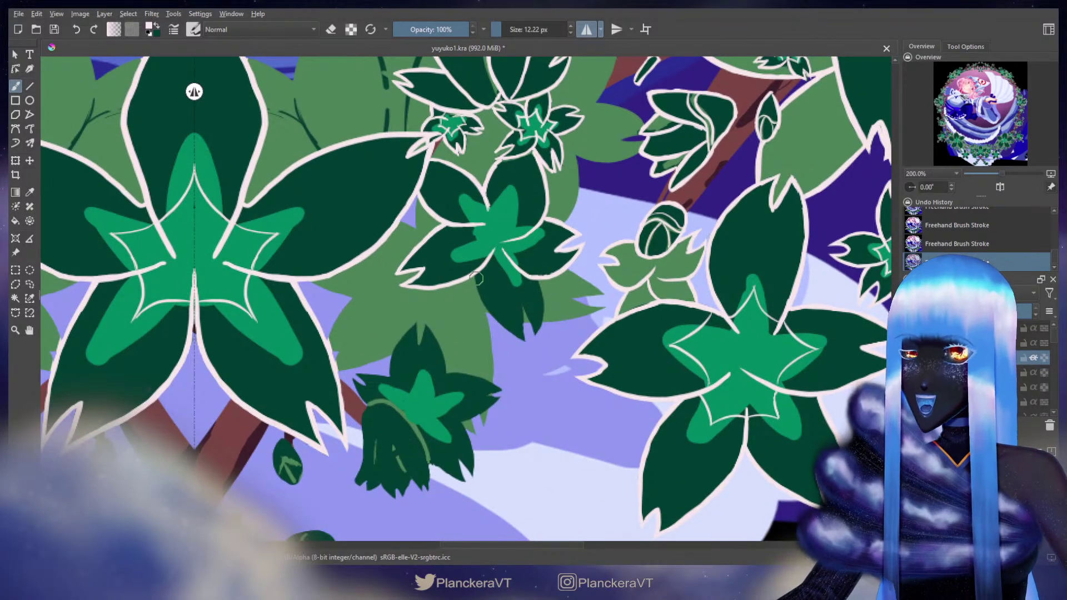
left_click_drag(476, 274, 491, 310)
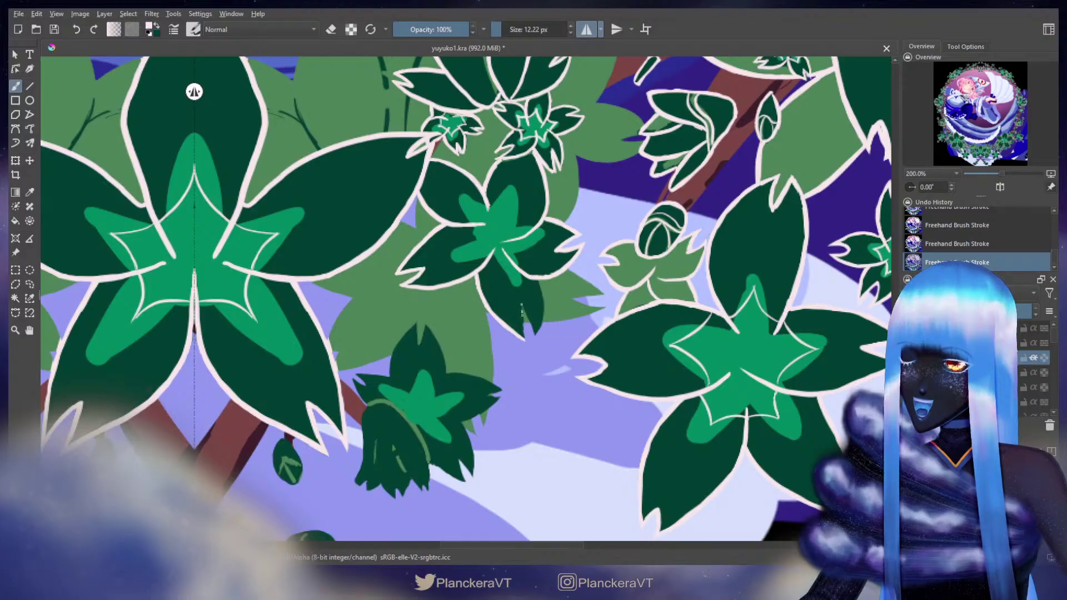
mouse_move(521, 304)
left_mouse_down()
mouse_move(523, 336)
mouse_move(532, 324)
mouse_move(535, 333)
mouse_move(530, 320)
mouse_move(535, 333)
left_mouse_up()
key("ctrl+z")
key("ctrl+z")
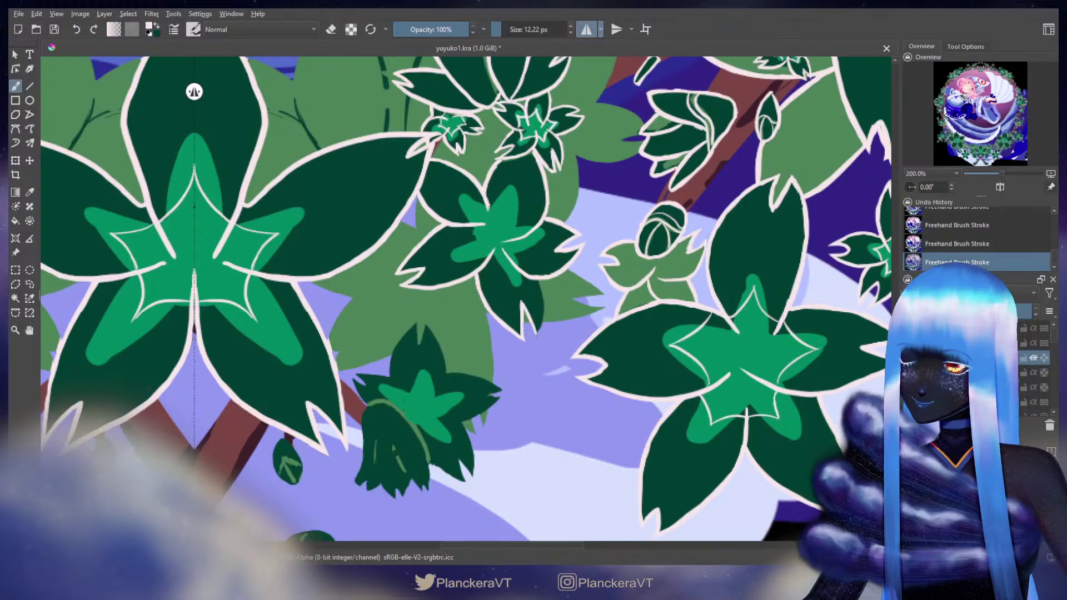
mouse_move(536, 280)
left_mouse_down()
mouse_move(543, 317)
mouse_move(528, 338)
left_mouse_up()
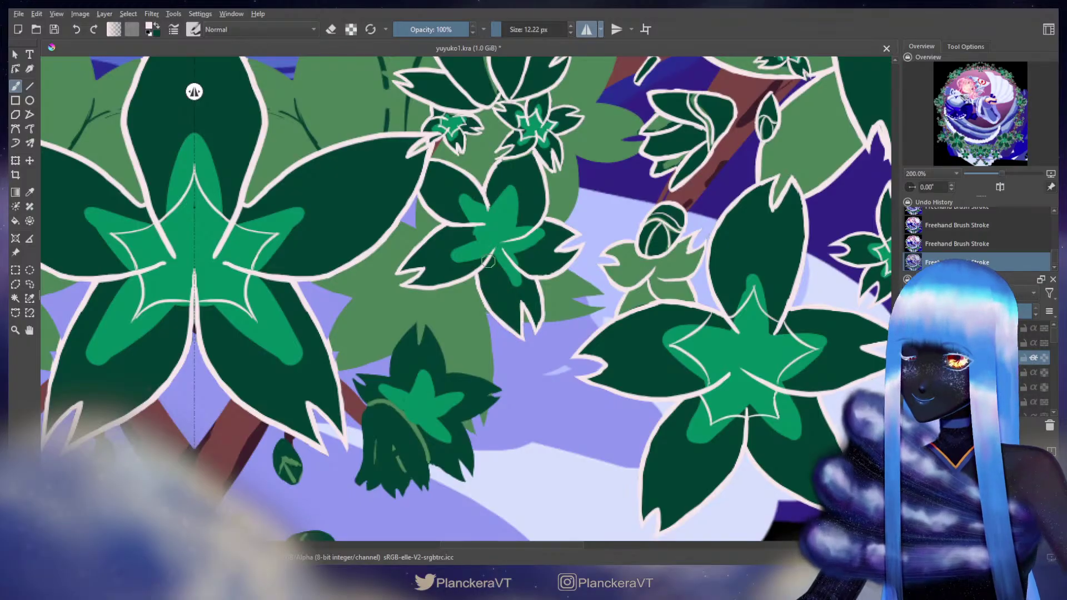
Step: Draw thin pale lines around the bottom and right points of the medium flower's star centre
key("ctrl+z")
mouse_move(487, 261)
left_mouse_down()
mouse_move(502, 285)
mouse_move(516, 281)
left_mouse_up()
key("ctrl+z")
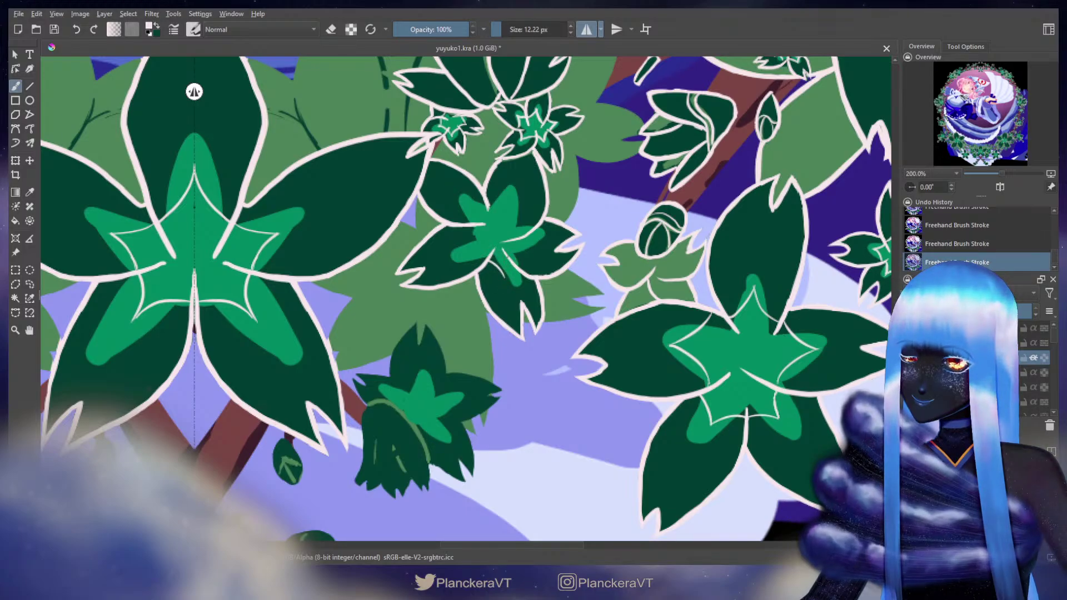
key("ctrl+z")
mouse_move(502, 249)
left_mouse_down()
mouse_move(504, 275)
mouse_move(526, 255)
left_mouse_up()
key("ctrl+z")
key("ctrl+z")
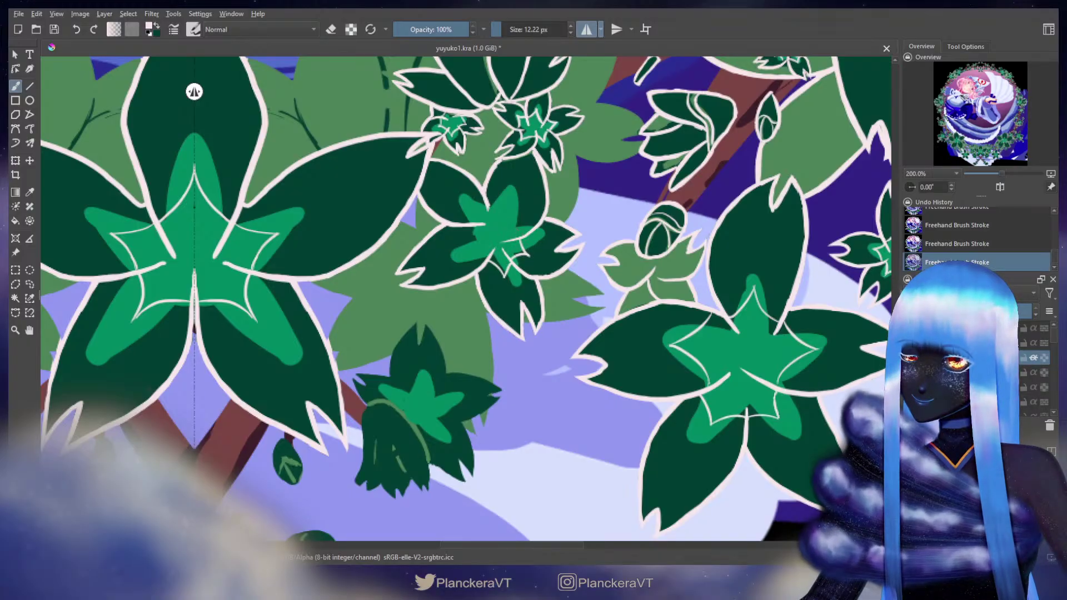
key("ctrl+z")
key("ctrl+shift+z")
key("ctrl+z")
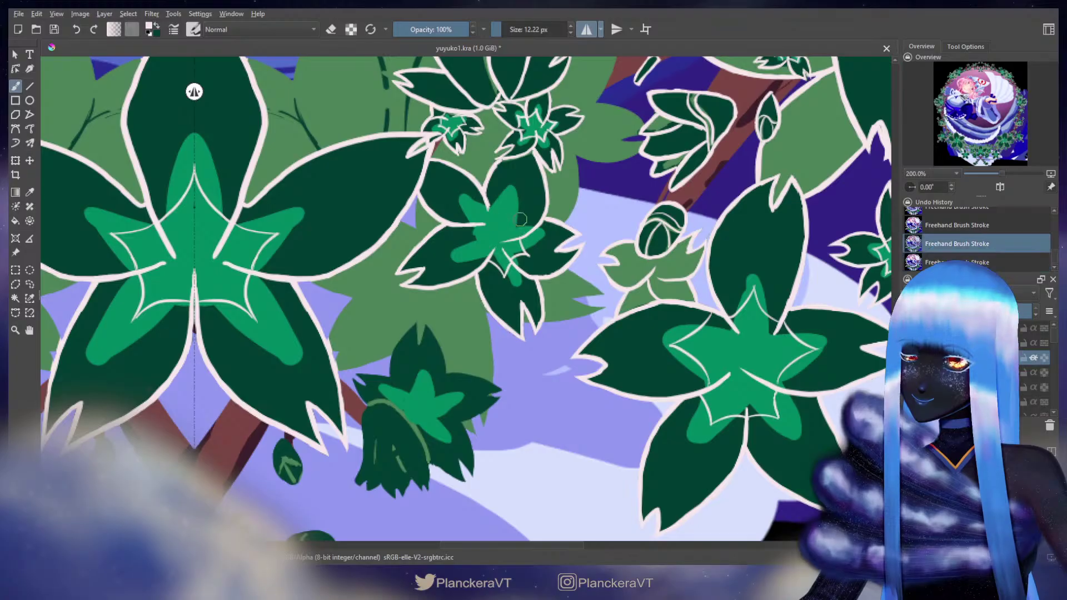
key("ctrl+shift+z")
Step: Draw the pale line around the top point of the medium flower's star centre
mouse_move(520, 228)
left_mouse_down()
mouse_move(524, 239)
mouse_move(521, 197)
mouse_move(497, 203)
mouse_move(521, 198)
left_mouse_up()
key("ctrl+z")
key("ctrl+z")
key("ctrl+z")
key("ctrl+z")
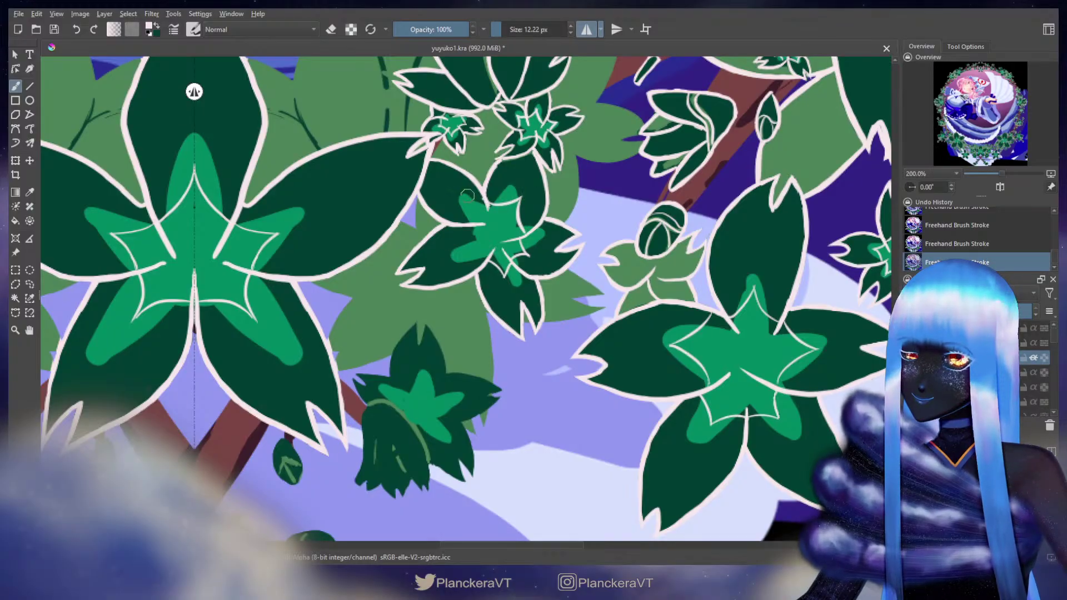
Step: Draw the pale lines around the upper left and lower left points of the medium flower's star centre
key("ctrl+z")
key("ctrl+shift+z")
key("ctrl+z")
key("ctrl+shift+z")
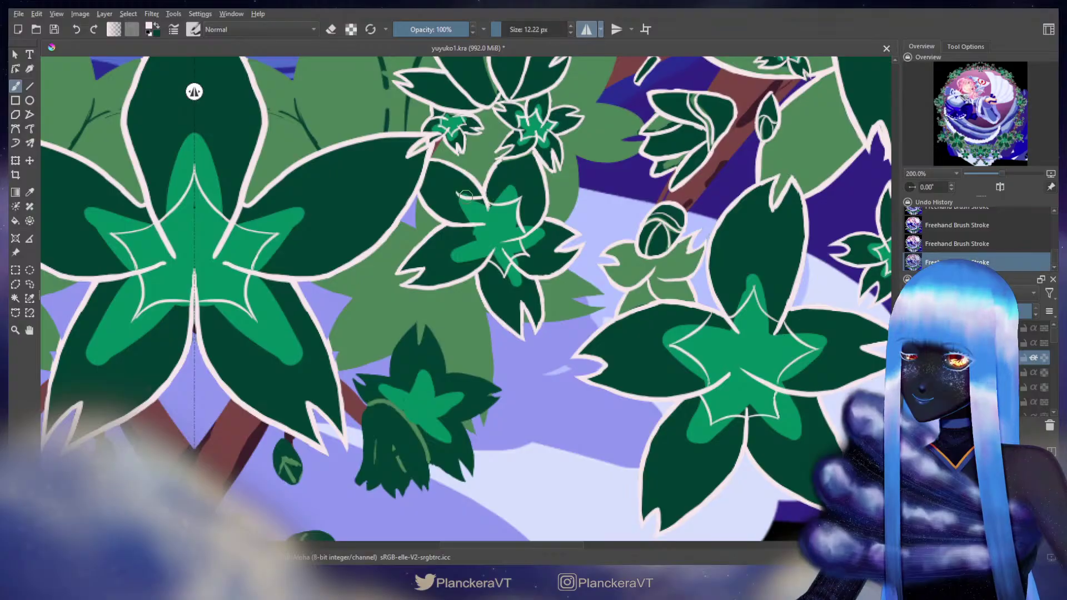
key("ctrl+z")
key("ctrl+shift+z")
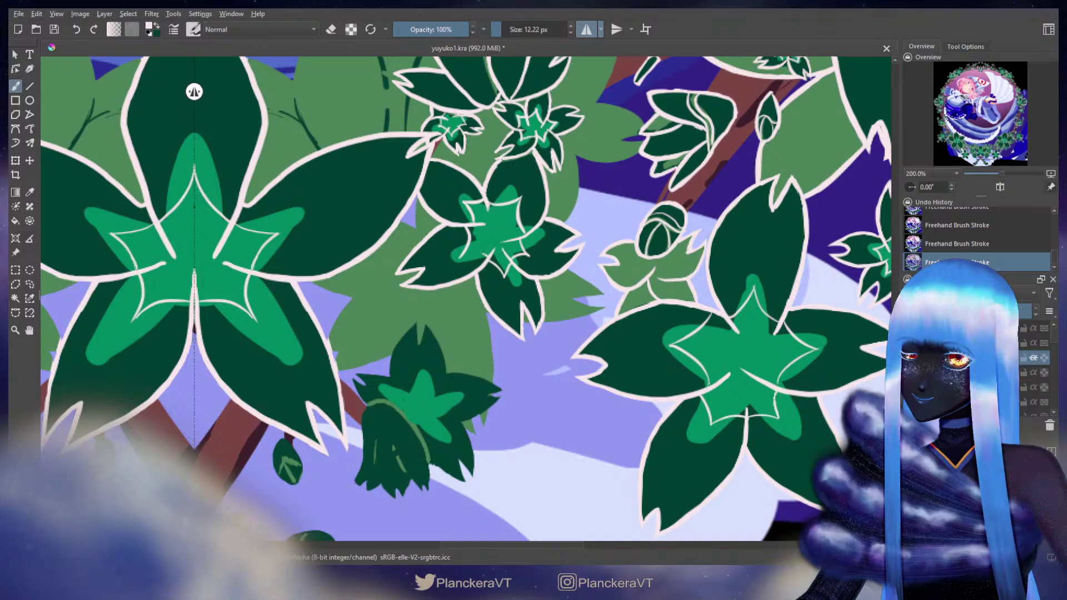
key("ctrl+z")
key("ctrl+shift+z")
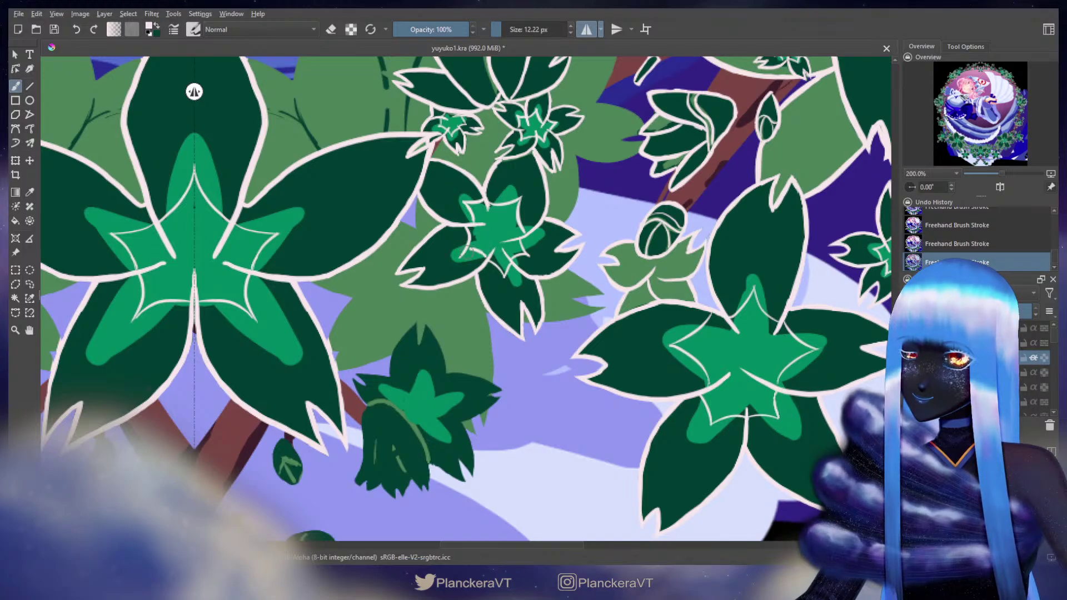
key("ctrl+z")
key("ctrl+z")
left_click_drag(471, 252, 489, 257)
key("ctrl+z")
Step: Outline the light green leaf with the notched tip behind the dark petal cluster
left_click_drag(540, 165, 571, 163)
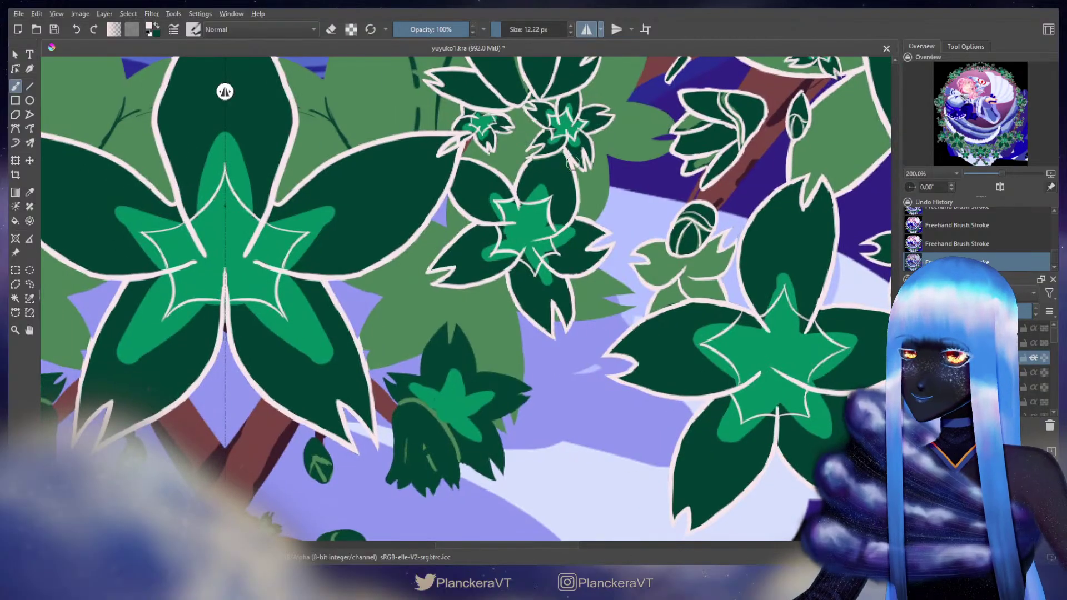
left_click_drag(552, 104, 535, 269)
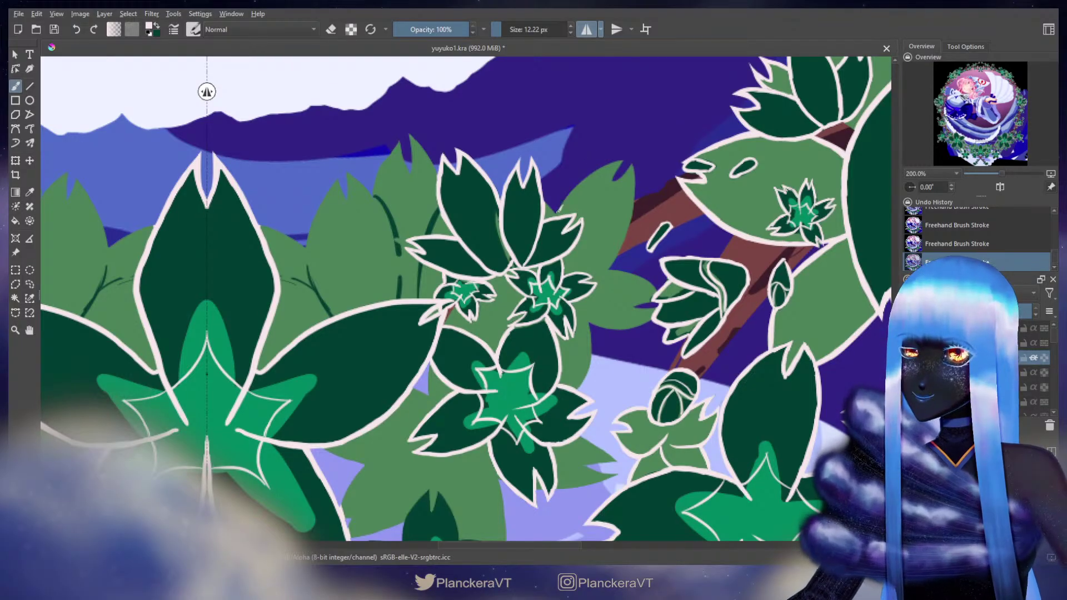
left_click_drag(557, 215, 615, 161)
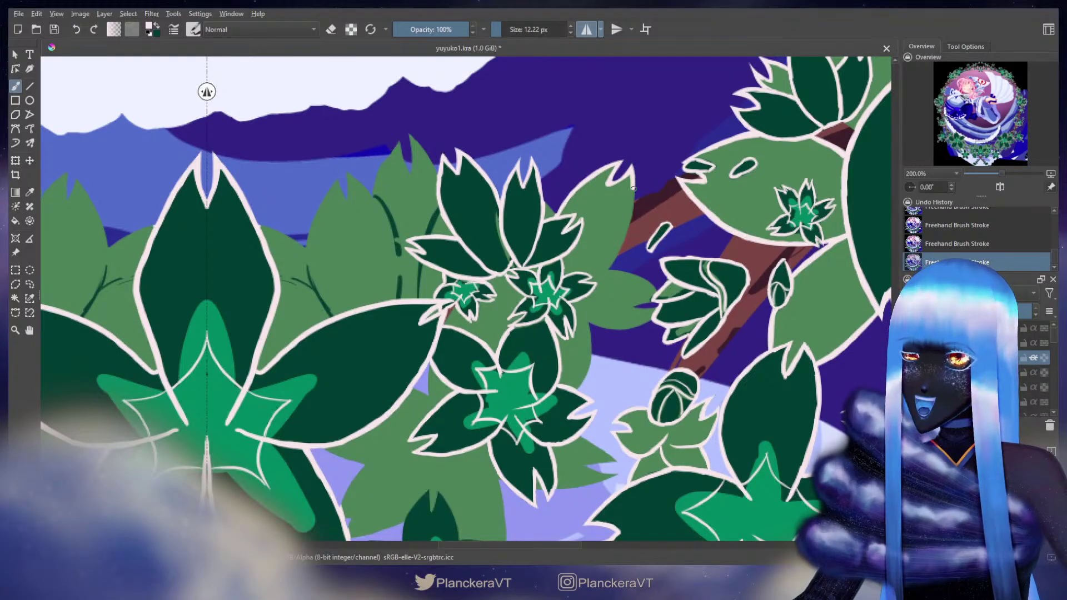
mouse_move(632, 166)
left_mouse_down()
mouse_move(665, 129)
mouse_move(664, 183)
mouse_move(663, 170)
mouse_move(647, 214)
left_mouse_up()
Step: Outline the small light green leaf beside the second small flower and the leaf edge running down to the medium flower's right petal
mouse_move(665, 164)
left_mouse_down()
mouse_move(650, 216)
mouse_move(631, 234)
left_mouse_up()
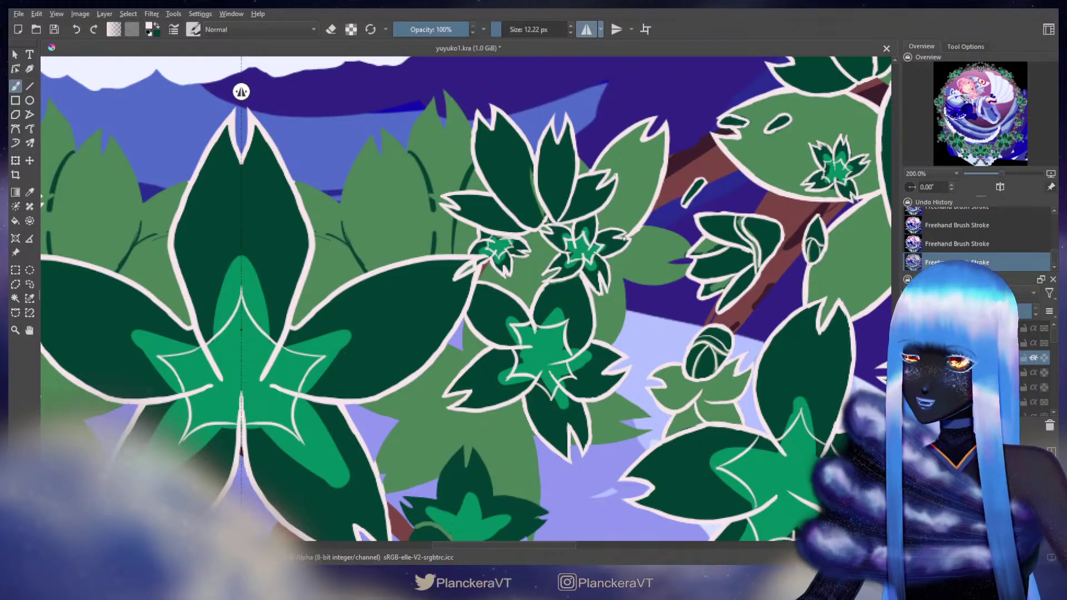
mouse_move(648, 222)
left_mouse_down()
mouse_move(611, 200)
mouse_move(629, 210)
left_mouse_up()
mouse_move(581, 252)
left_mouse_down()
mouse_move(573, 234)
mouse_move(586, 293)
mouse_move(574, 317)
left_mouse_up()
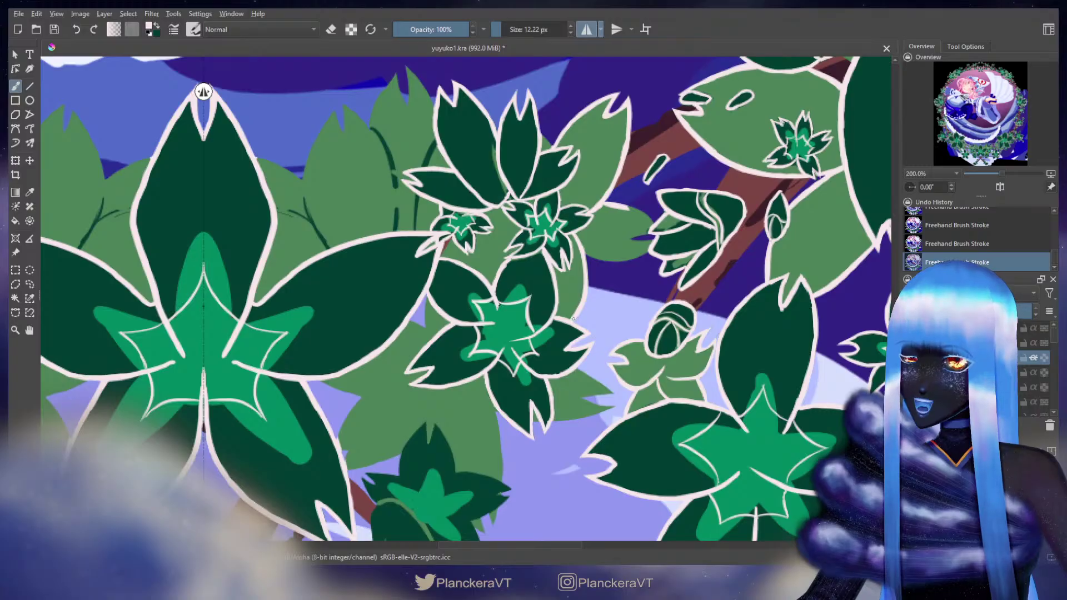
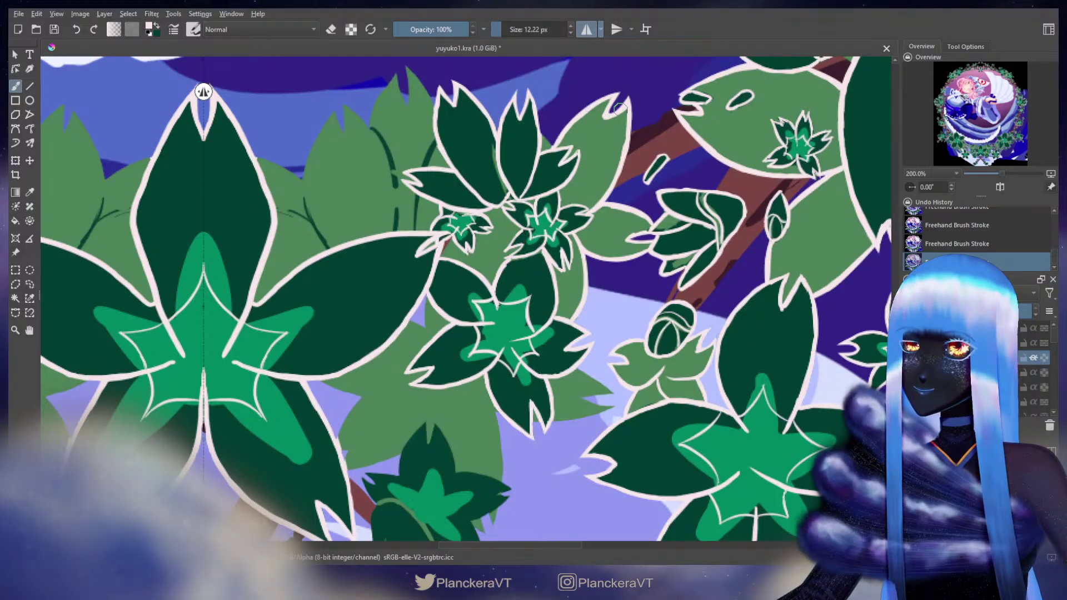
key("e")
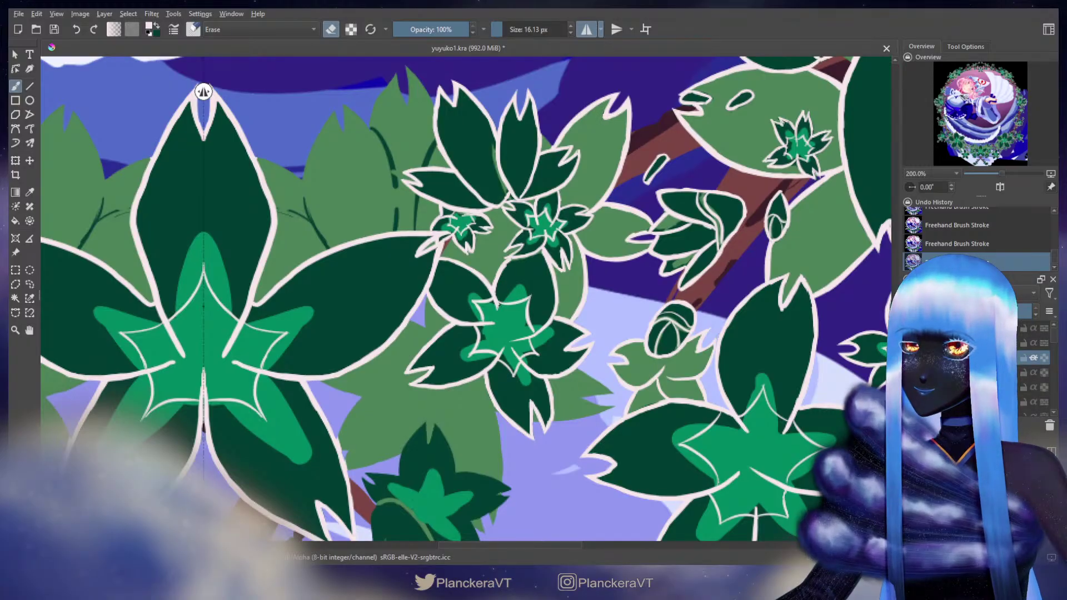
key("e")
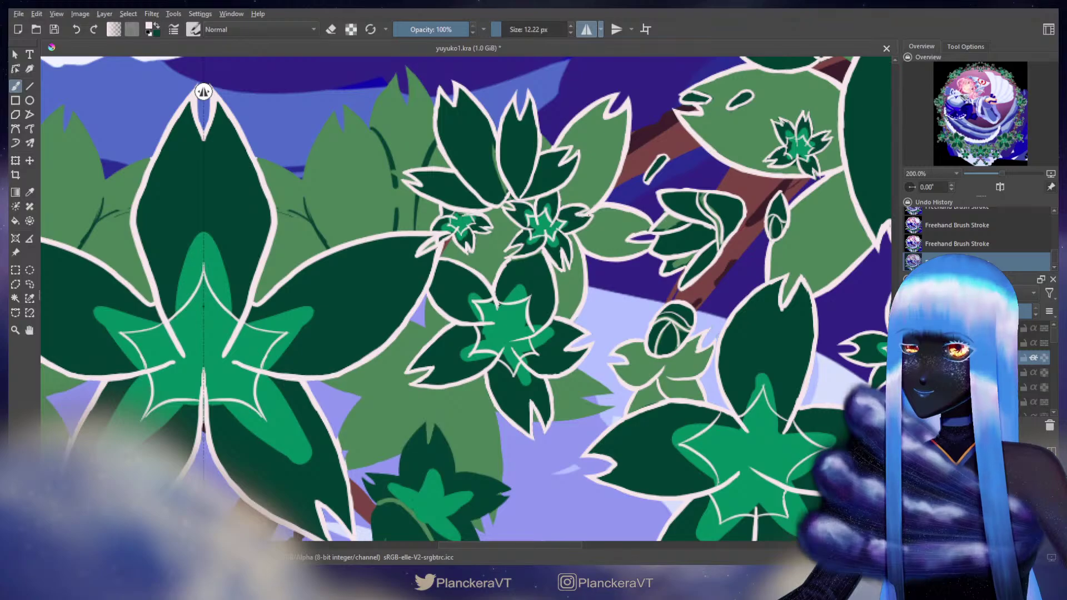
Step: Try to draw a pale line between the two small flowers, from the dark petal cluster's base down to the medium flower
left_click_drag(585, 158, 608, 200)
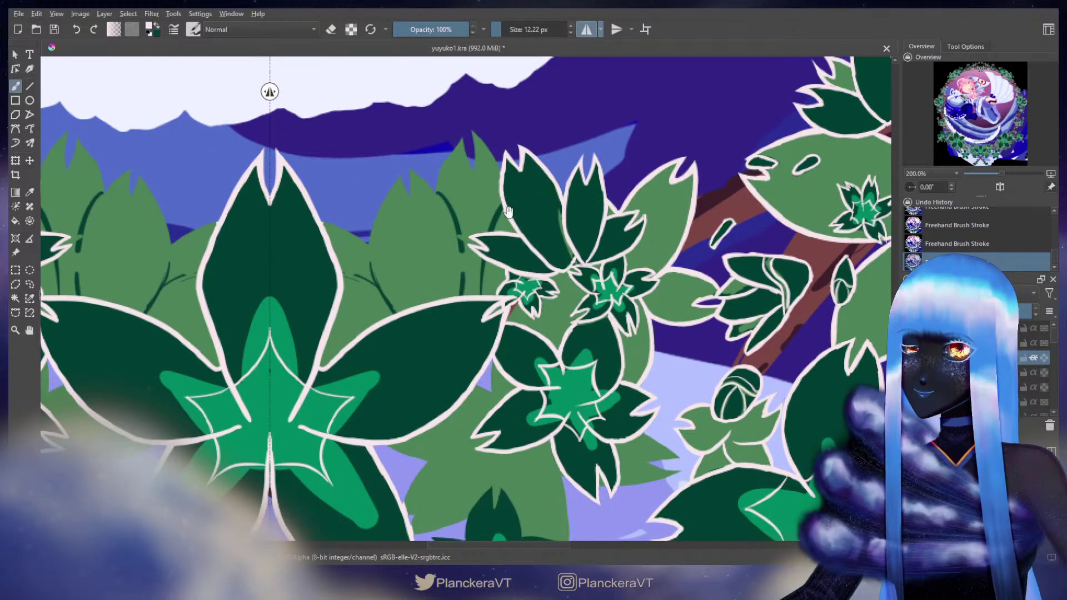
left_click_drag(504, 236, 533, 218)
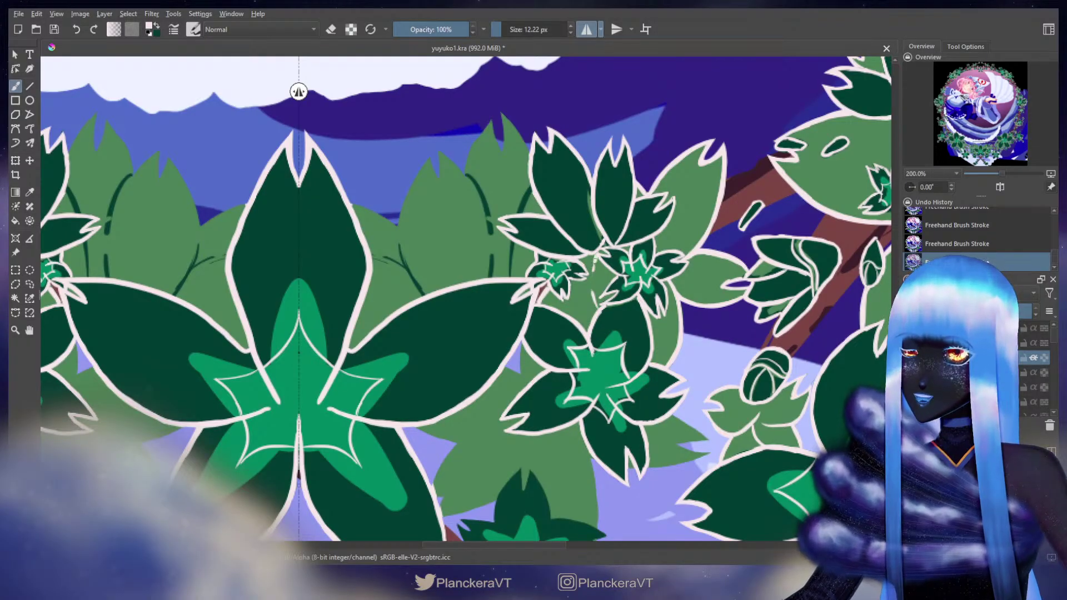
left_click_drag(593, 256, 596, 293)
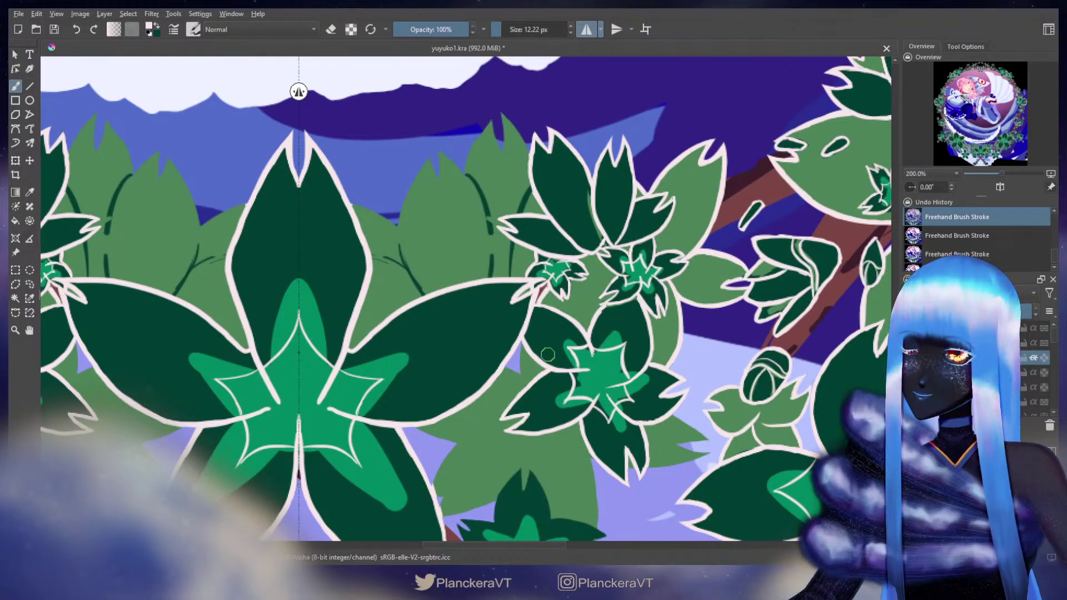
Step: Redraw the short pale leaf line between the two small flowers, just above the medium flower's upper petals
mouse_move(596, 318)
left_mouse_down()
mouse_move(581, 326)
mouse_move(604, 301)
left_mouse_up()
key("ctrl+z")
key("ctrl+z")
key("ctrl+z")
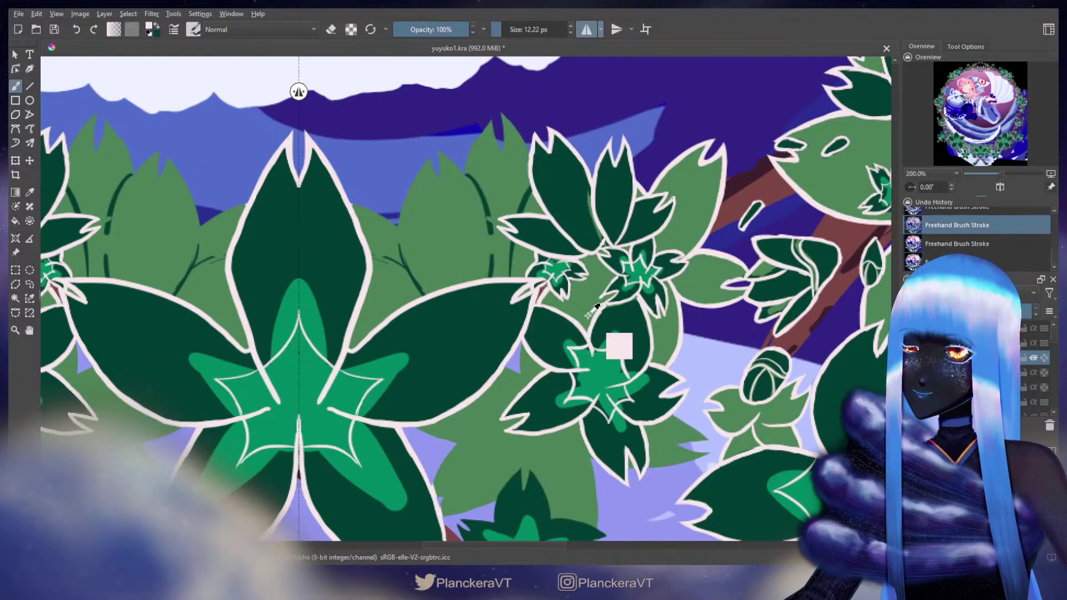
left_click_drag(572, 319, 601, 306)
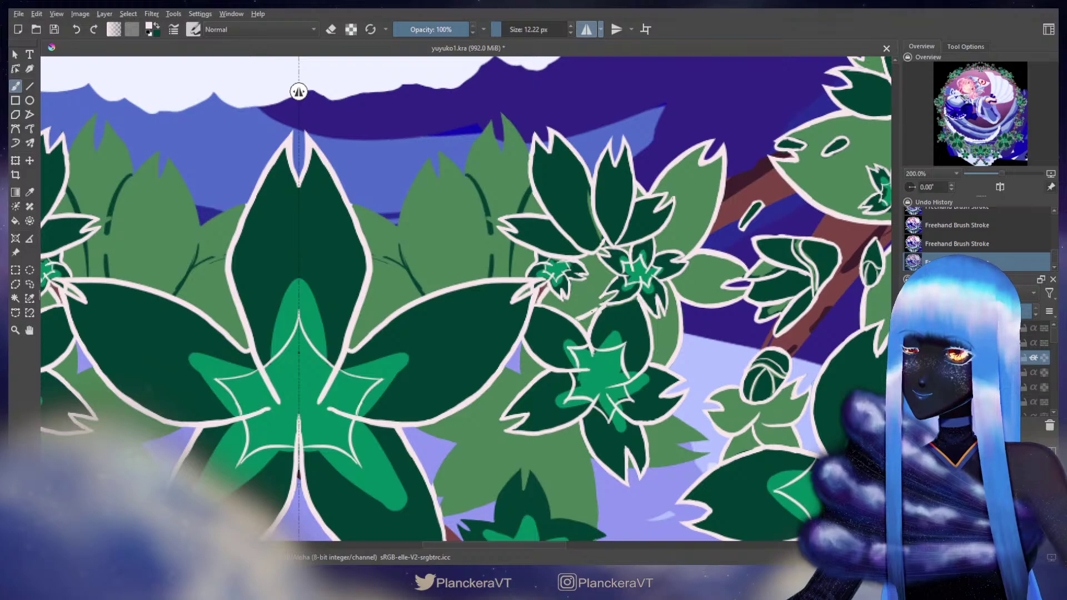
left_click_drag(599, 306, 580, 319)
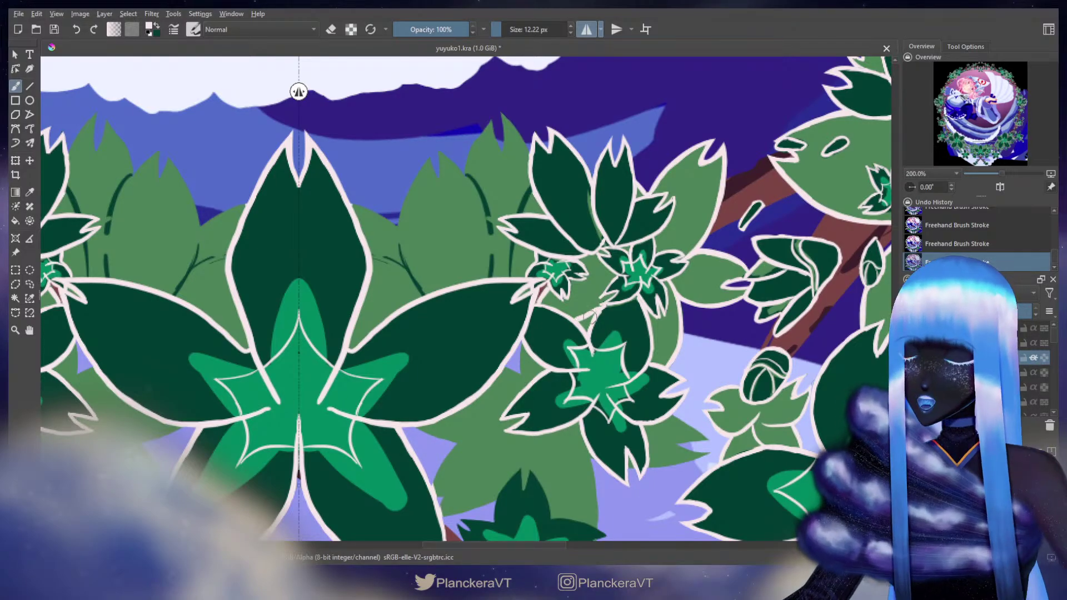
Step: Outline the notched light green leaf sticking out below the medium flower's right petal
left_click_drag(538, 356, 571, 183)
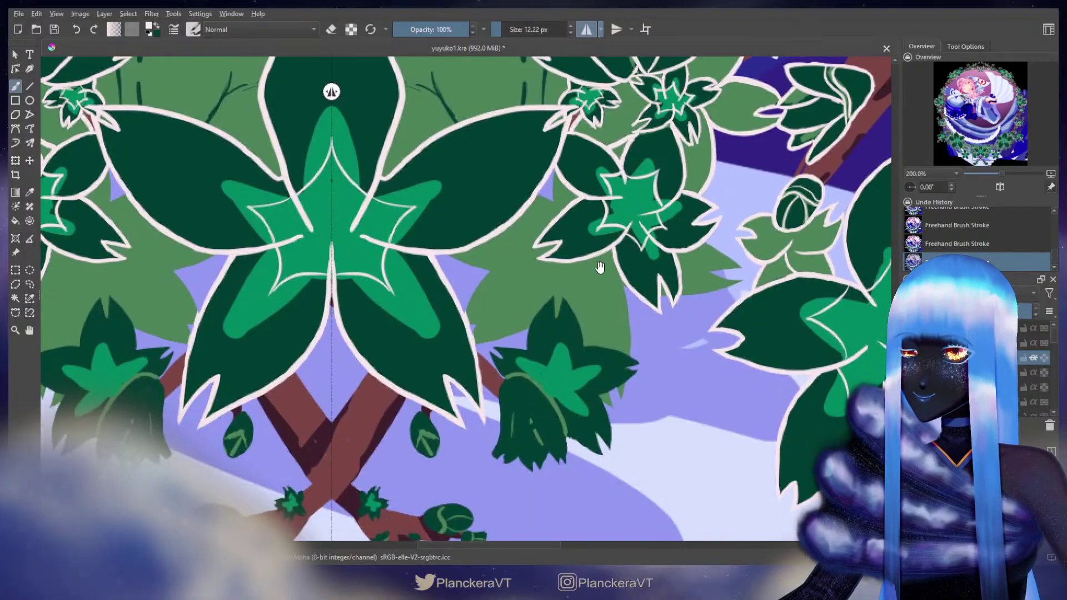
left_click_drag(696, 237, 628, 237)
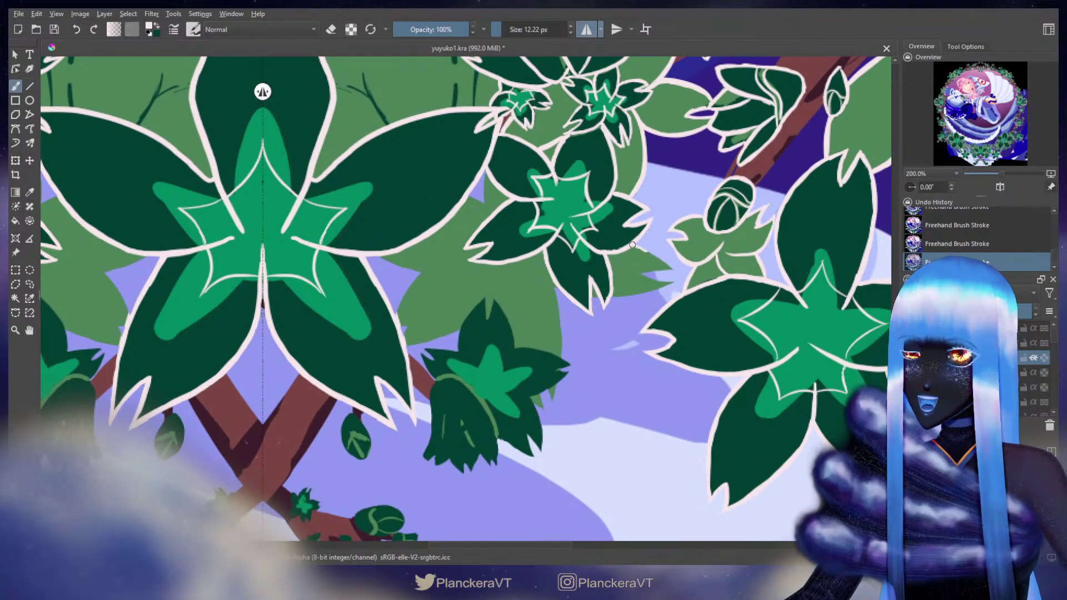
left_click_drag(660, 268, 640, 272)
key("ctrl+z")
key("ctrl+z")
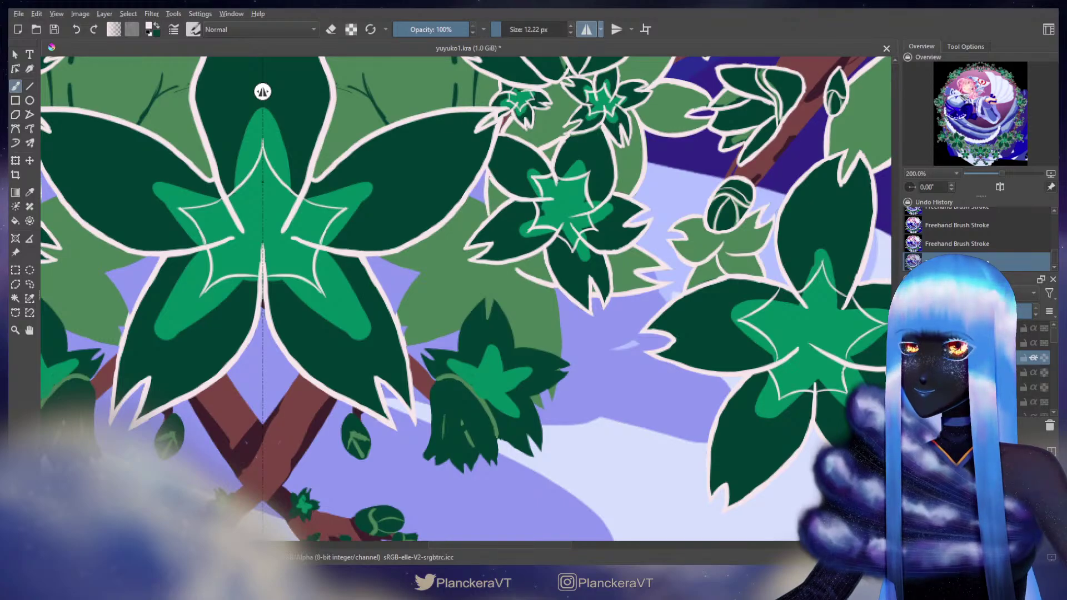
Step: Outline the inner, upper and lower edges of the broad light green leaf beside the large flower's lower right petal
mouse_move(379, 251)
left_mouse_down()
mouse_move(440, 272)
mouse_move(488, 264)
mouse_move(425, 266)
mouse_move(437, 270)
mouse_move(389, 257)
mouse_move(435, 272)
mouse_move(482, 262)
left_mouse_up()
key("ctrl+z")
mouse_move(425, 290)
left_mouse_down()
mouse_move(445, 262)
mouse_move(429, 260)
mouse_move(418, 288)
left_mouse_up()
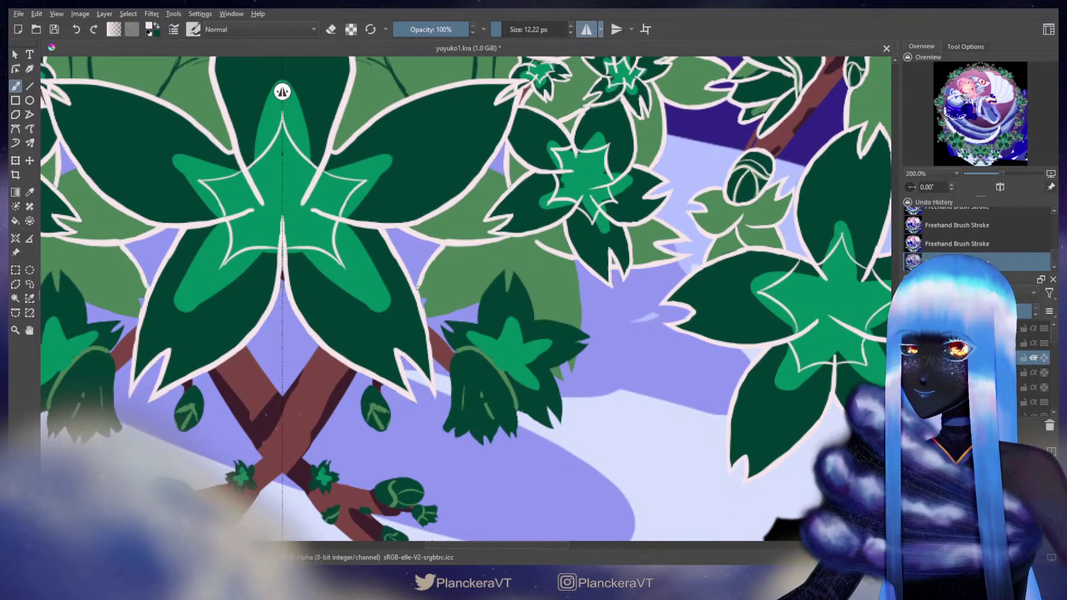
mouse_move(442, 248)
left_mouse_down()
mouse_move(418, 294)
mouse_move(426, 309)
left_mouse_up()
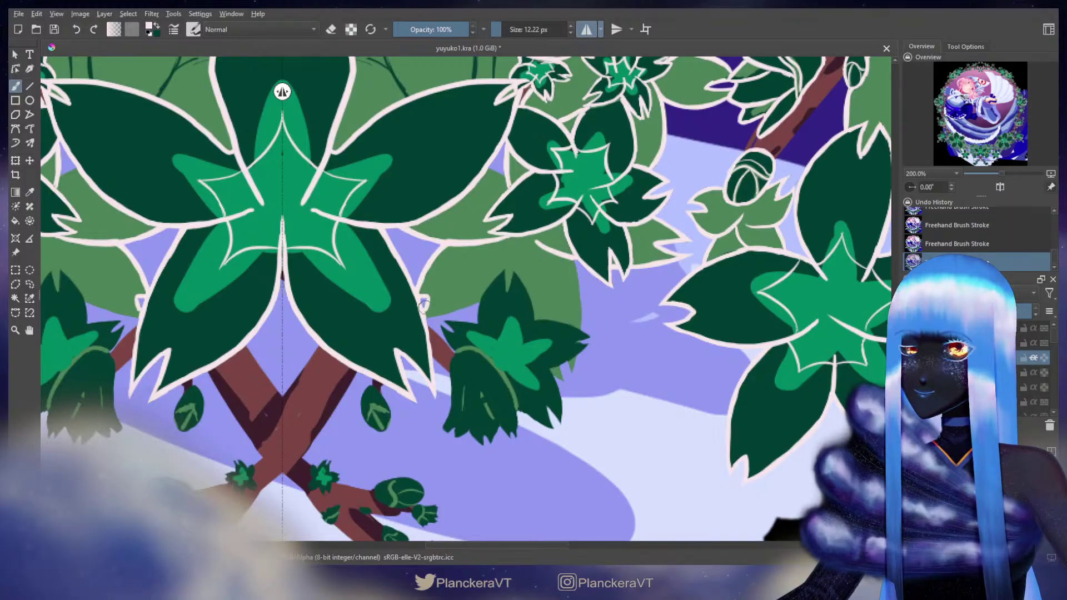
mouse_move(524, 294)
left_mouse_down()
mouse_move(547, 244)
mouse_move(544, 281)
left_mouse_up()
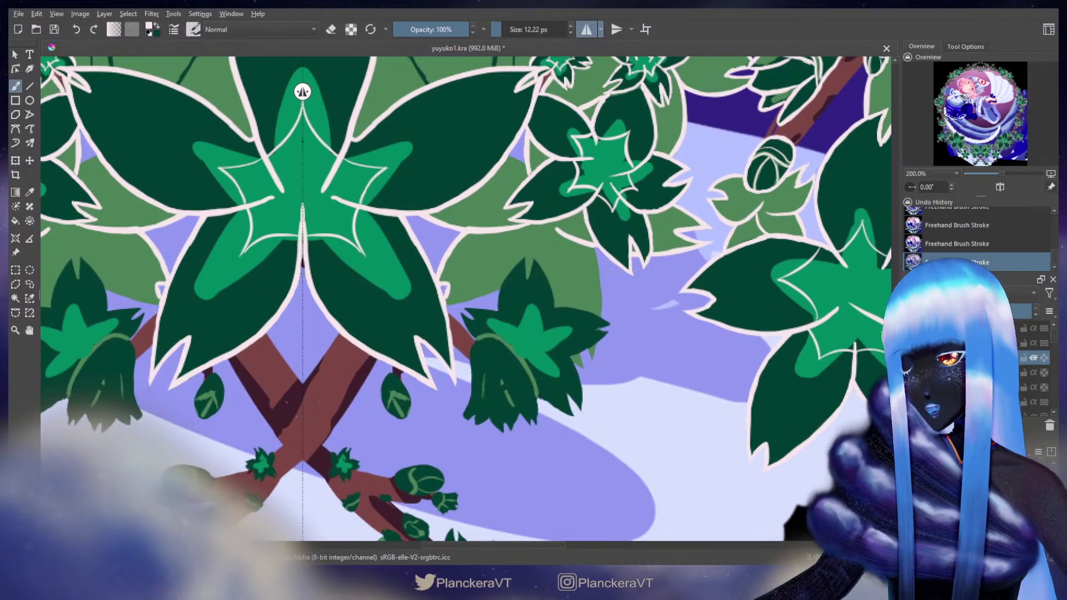
Step: Outline the left petal and the curved collar of the drooping bell flower below the broad light green leaf
scroll(522, 286, "down", 1)
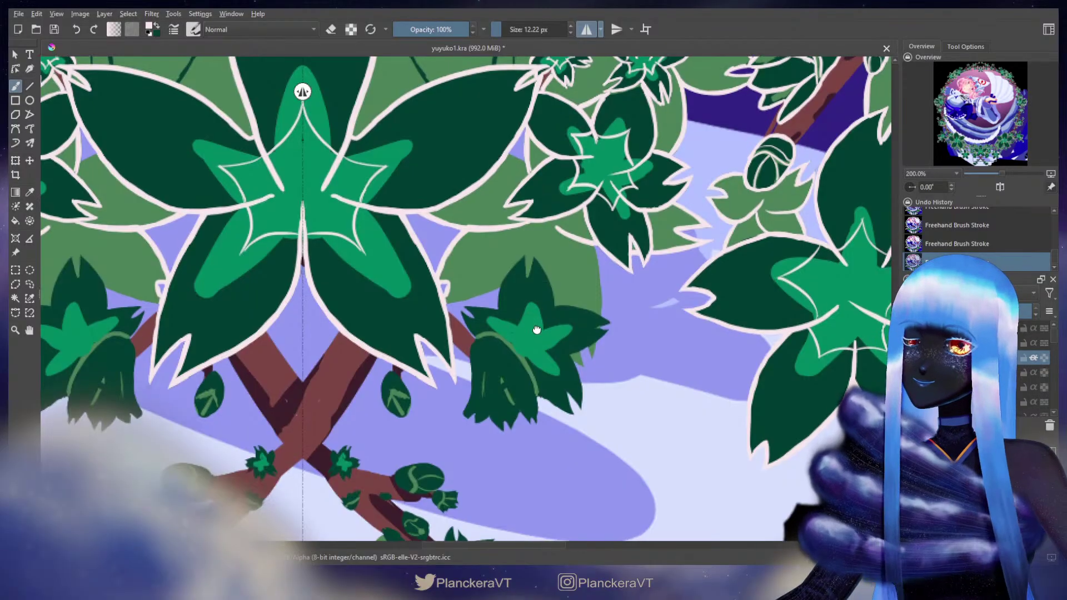
mouse_move(471, 314)
left_mouse_down()
mouse_move(460, 380)
mouse_move(477, 385)
mouse_move(492, 354)
left_mouse_up()
left_click_drag(483, 315, 492, 342)
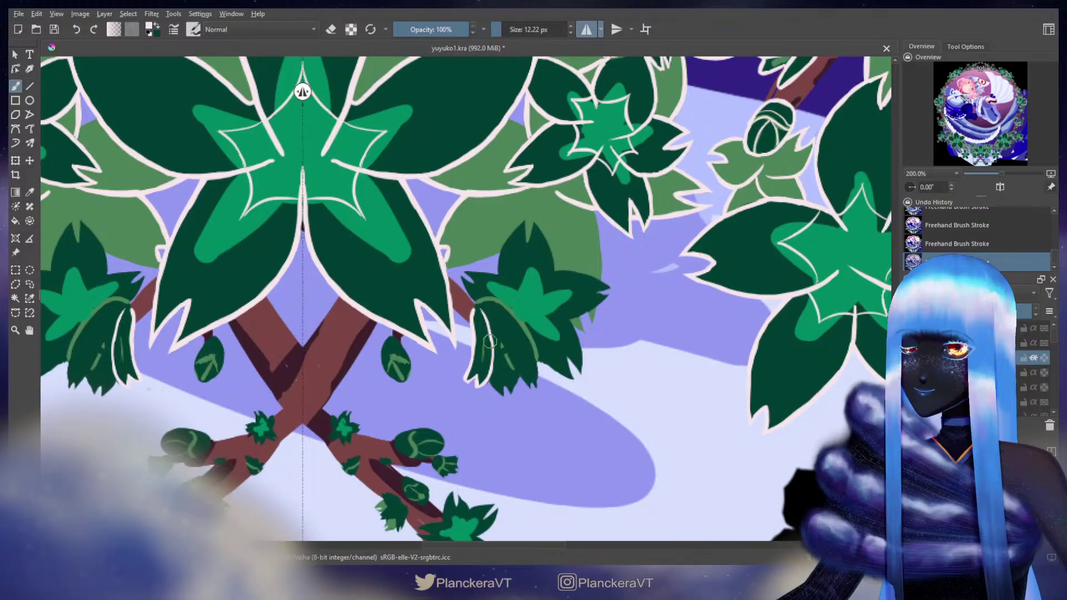
mouse_move(476, 312)
left_mouse_down()
mouse_move(515, 306)
mouse_move(496, 318)
mouse_move(507, 312)
left_mouse_up()
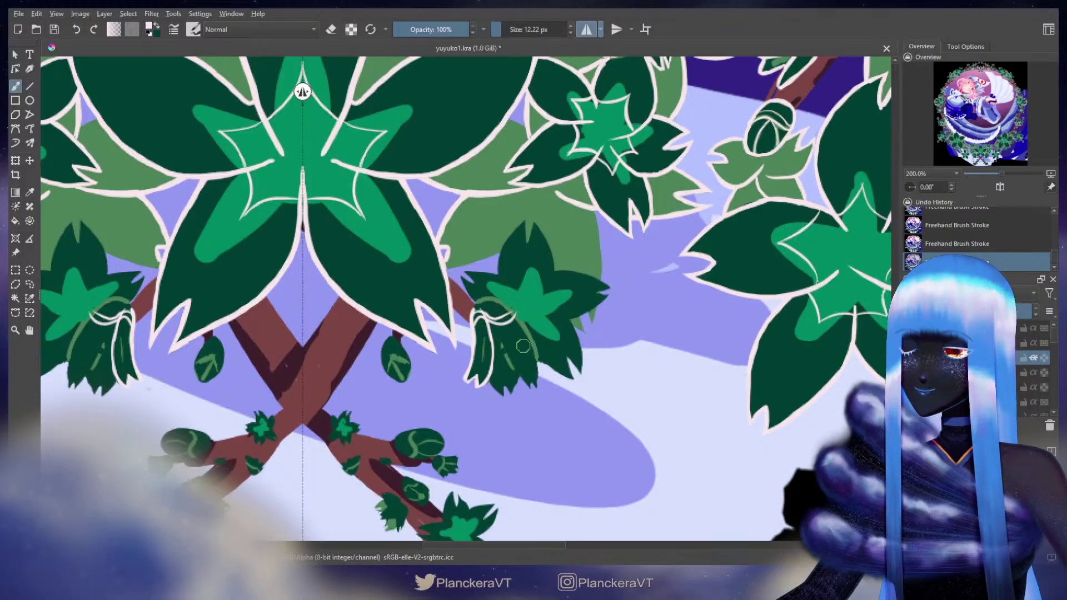
key("e")
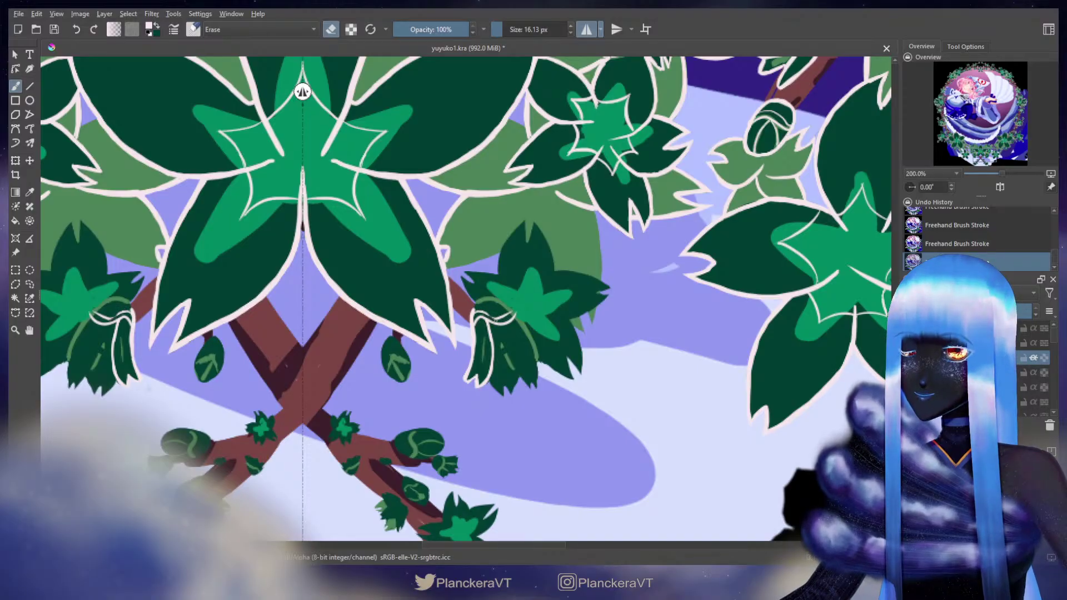
key("e")
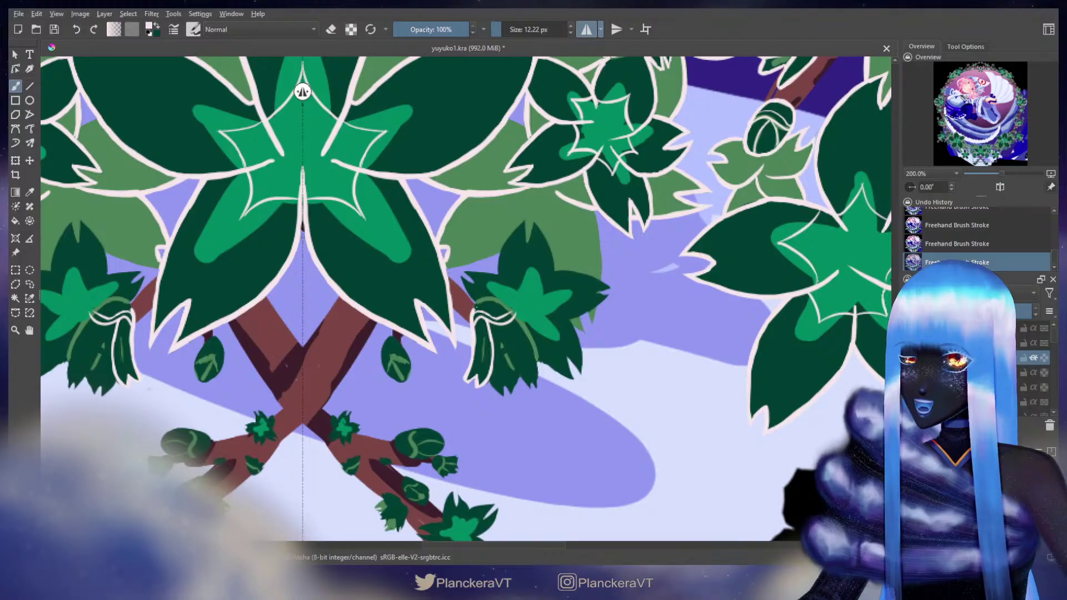
Step: Draw the bell flower's rounded top, right side and inner petal folds, and trace its jagged lower rim
mouse_move(475, 308)
left_mouse_down()
mouse_move(502, 300)
mouse_move(527, 340)
mouse_move(519, 323)
mouse_move(526, 330)
mouse_move(536, 390)
mouse_move(510, 356)
left_mouse_up()
mouse_move(492, 318)
left_mouse_down()
mouse_move(521, 373)
mouse_move(497, 330)
left_mouse_up()
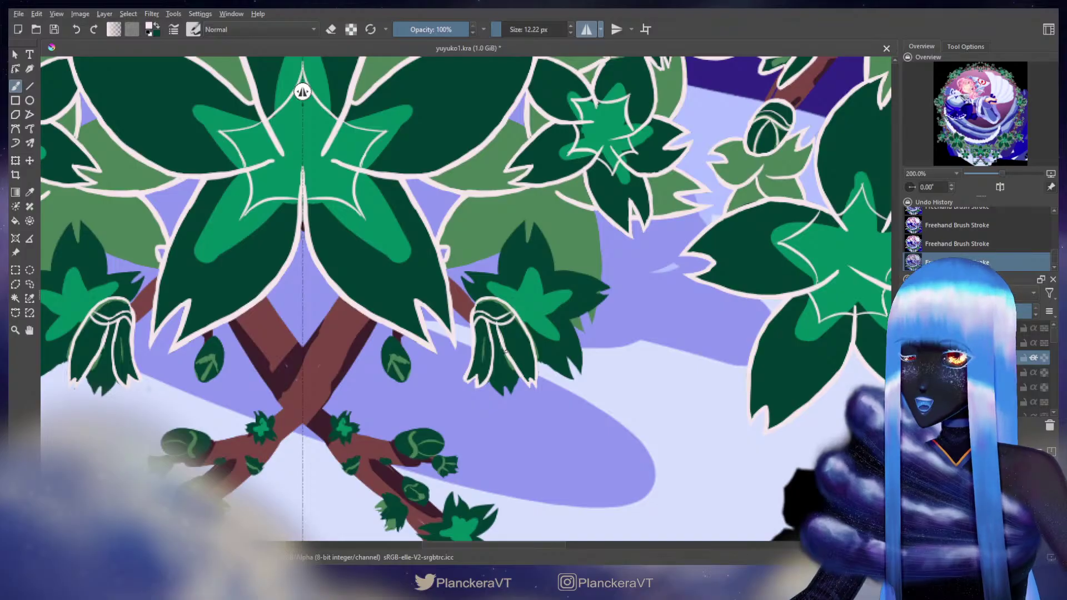
mouse_move(489, 381)
left_mouse_down()
mouse_move(503, 397)
mouse_move(517, 377)
left_mouse_up()
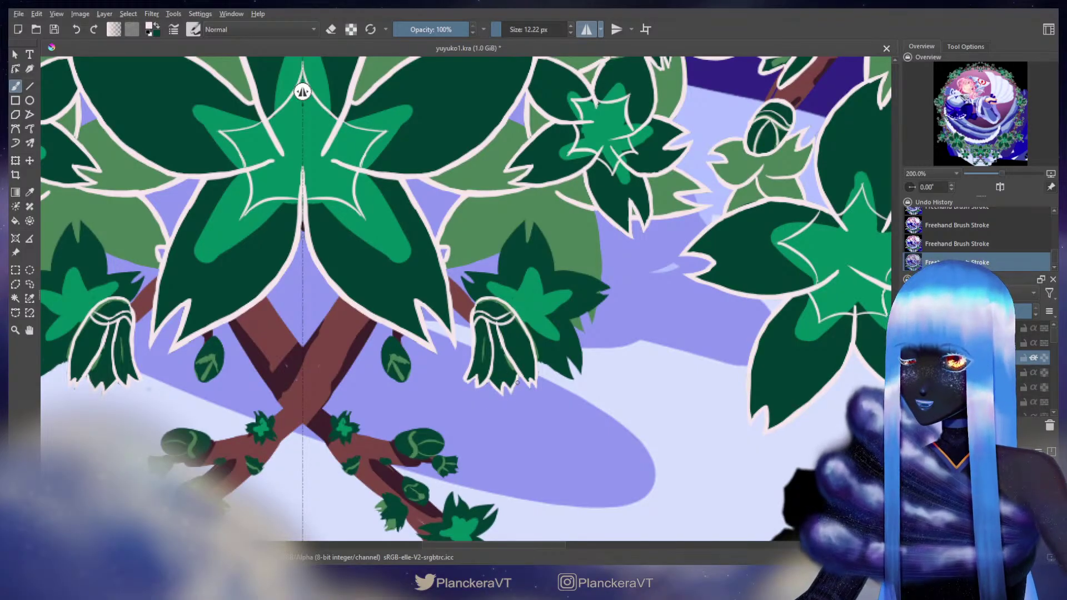
mouse_move(501, 337)
left_mouse_down()
mouse_move(511, 361)
mouse_move(483, 324)
mouse_move(489, 364)
left_mouse_up()
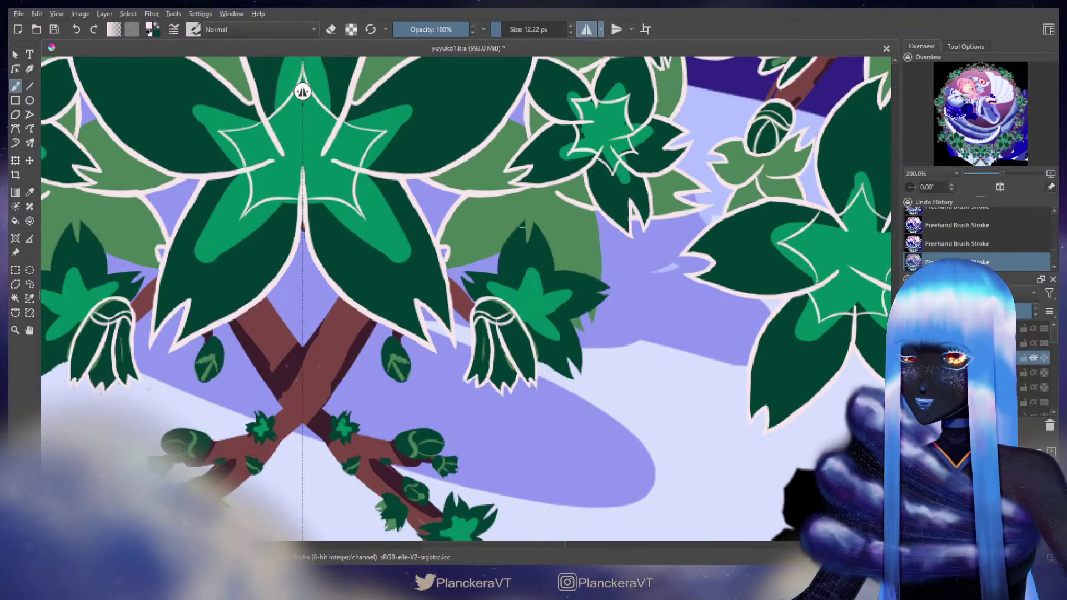
Step: Outline the notched top petal of the small flower behind the bell flower, down to its star centre
key("ctrl+z")
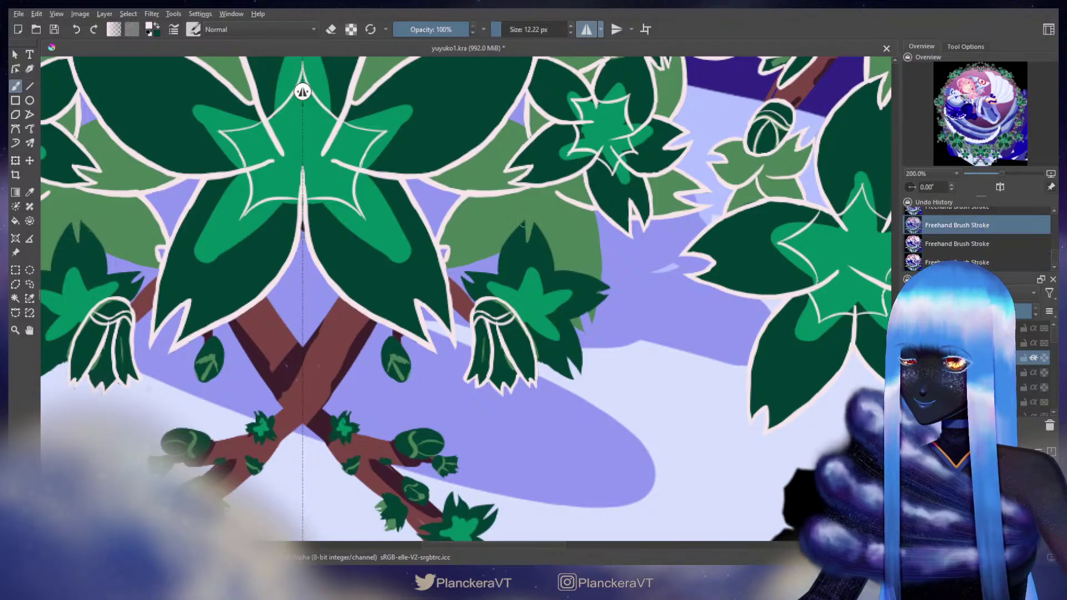
key("ctrl+shift+z")
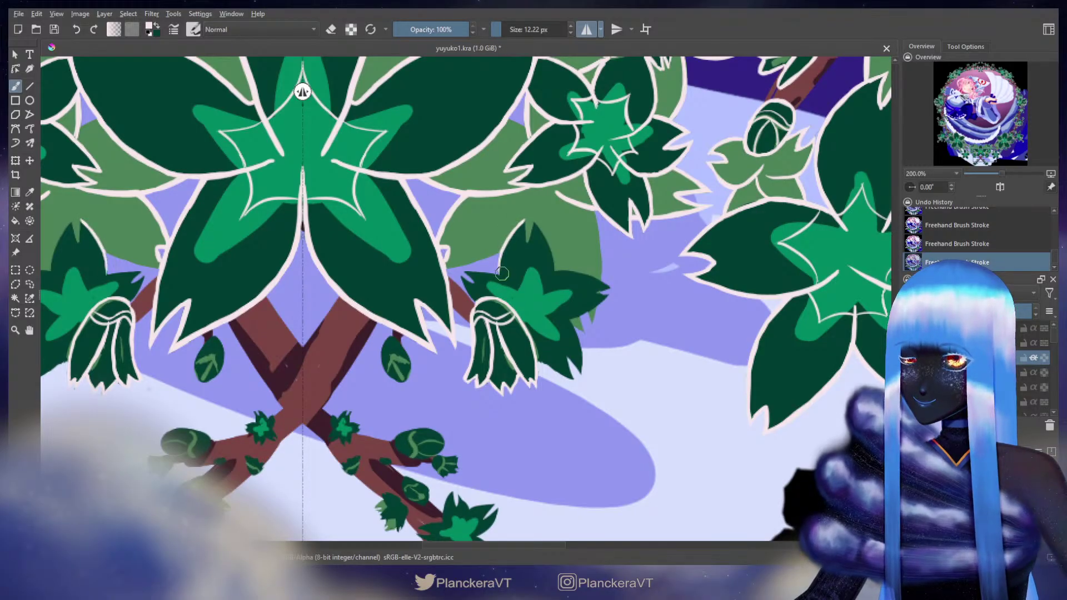
left_click_drag(502, 273, 505, 301)
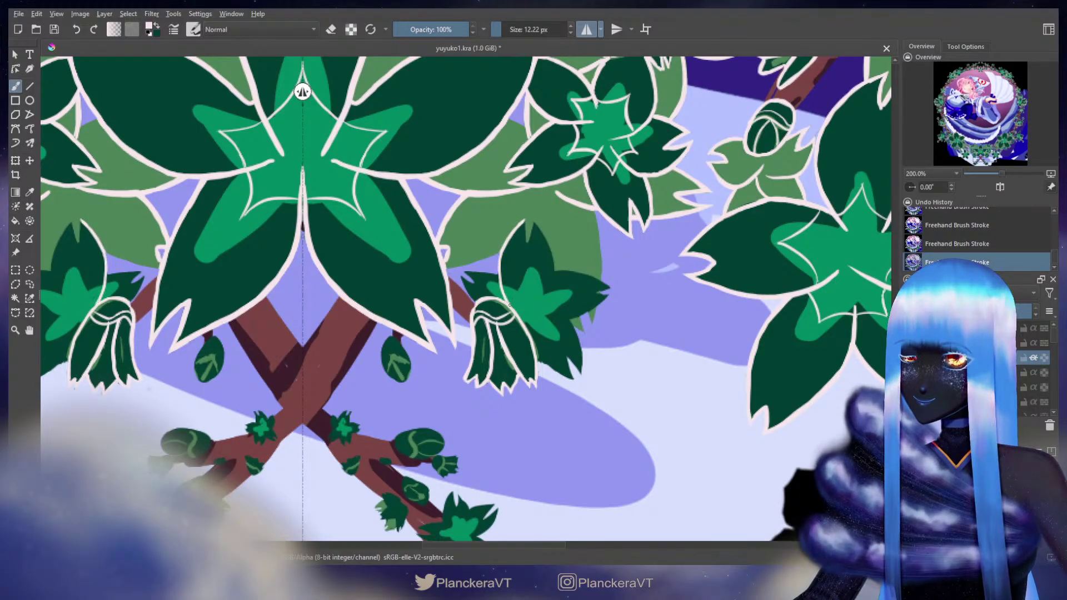
mouse_move(522, 224)
left_mouse_down()
mouse_move(526, 249)
mouse_move(534, 225)
mouse_move(541, 246)
mouse_move(536, 225)
mouse_move(553, 270)
mouse_move(545, 307)
left_mouse_up()
key("ctrl+z")
key("ctrl+z")
key("ctrl+z")
key("ctrl+z")
key("ctrl+z")
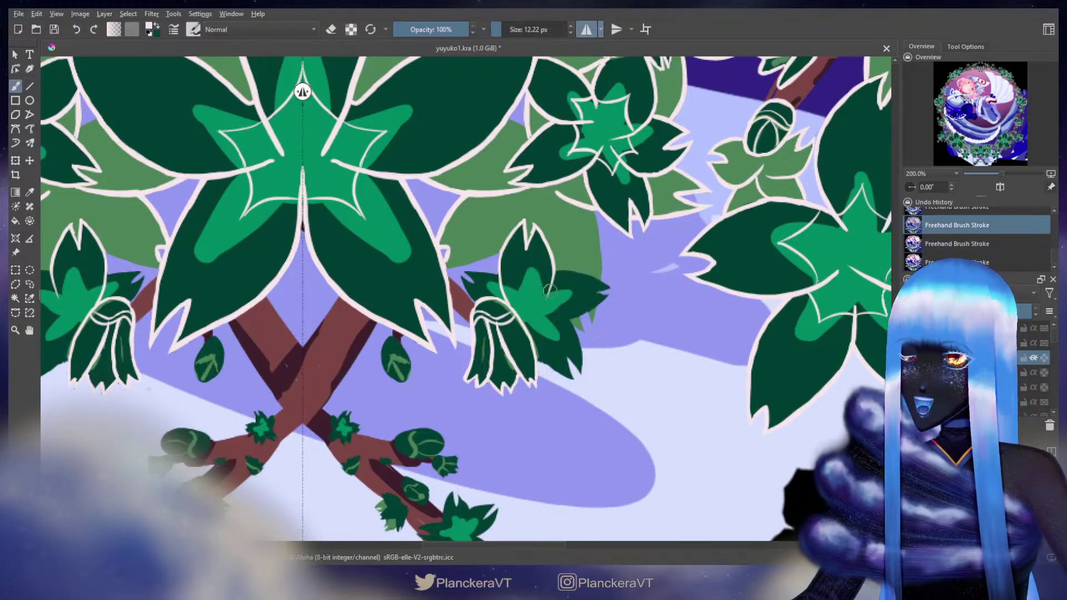
key("ctrl+shift+z")
key("ctrl+shift+z")
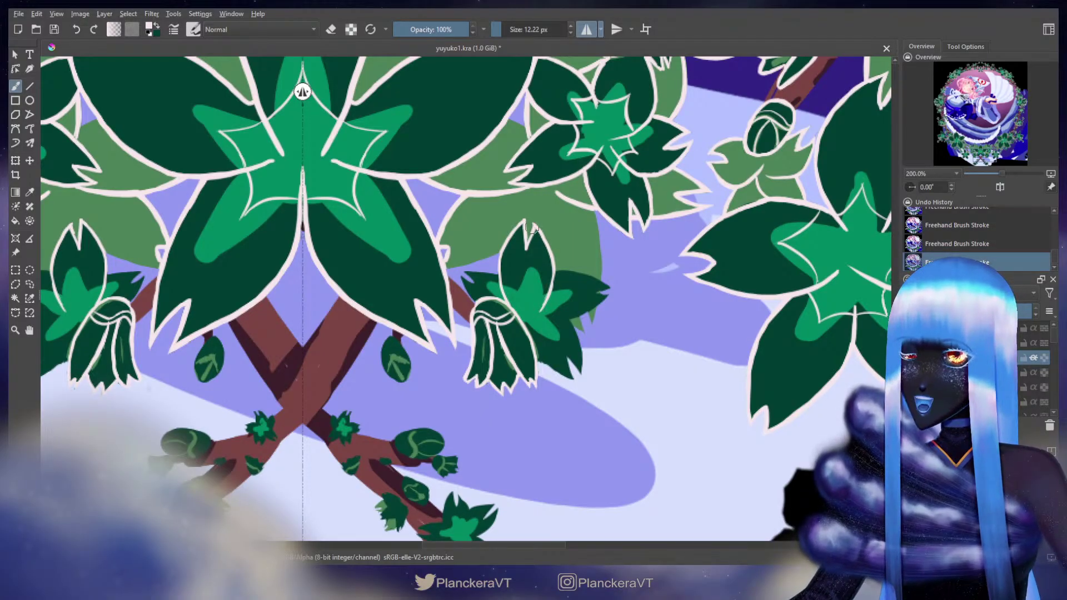
Step: Draw the upper edge of the right petal on the small flower behind the bell flower
left_click_drag(554, 272, 603, 282)
key("ctrl+z")
key("ctrl+z")
key("ctrl+z")
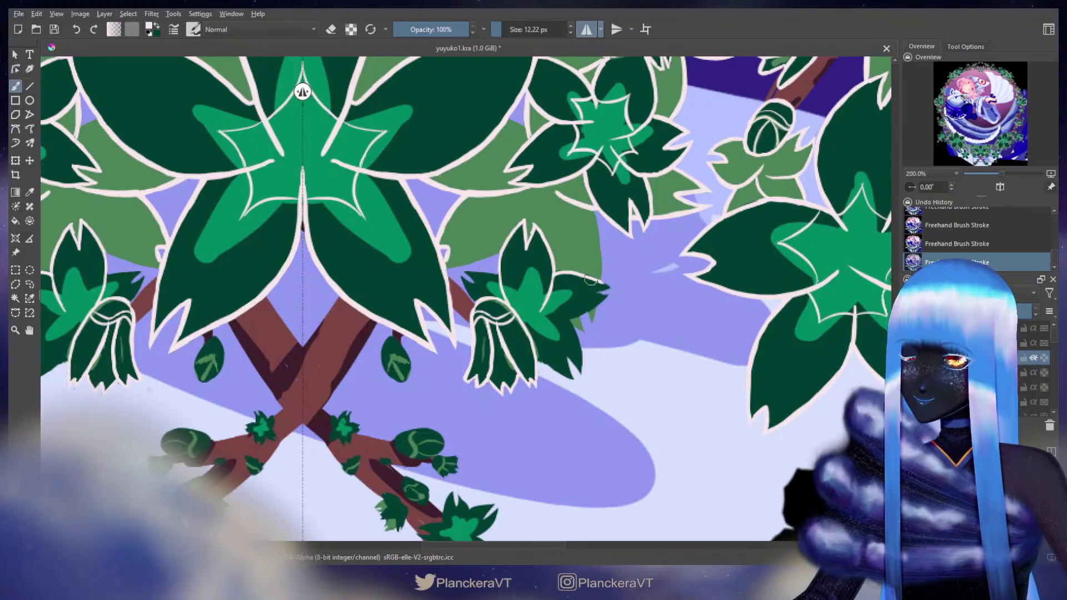
key("ctrl+z")
key("ctrl+z")
Step: Outline the notched tip and lower edge of the right petal on the small flower behind the bell flower
left_click_drag(584, 276, 608, 287)
key("ctrl+z")
key("ctrl+z")
key("ctrl+z")
key("ctrl+shift+z")
key("ctrl+shift+z")
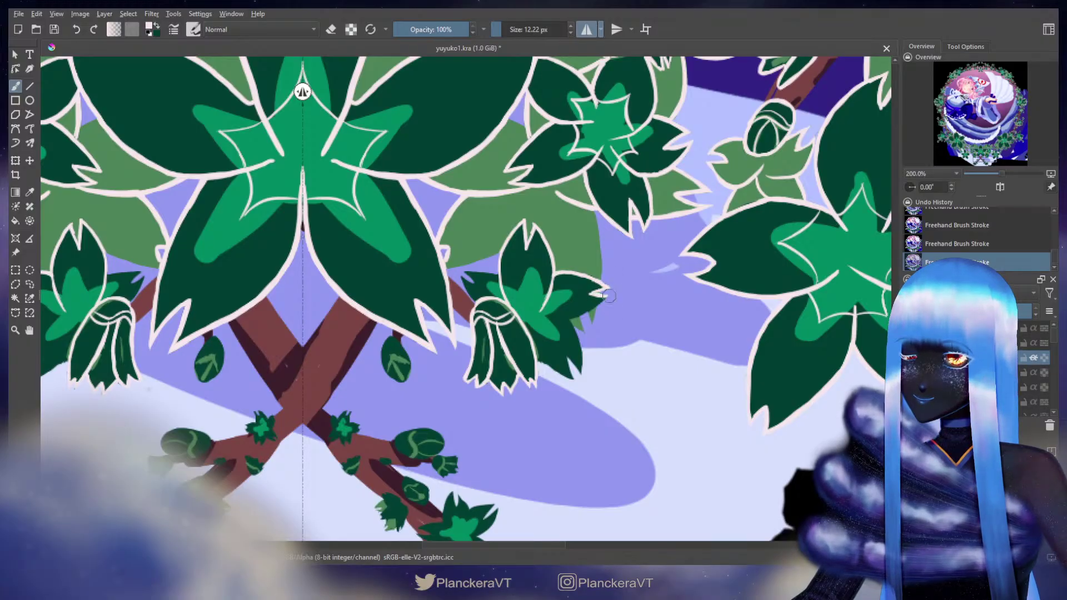
key("e")
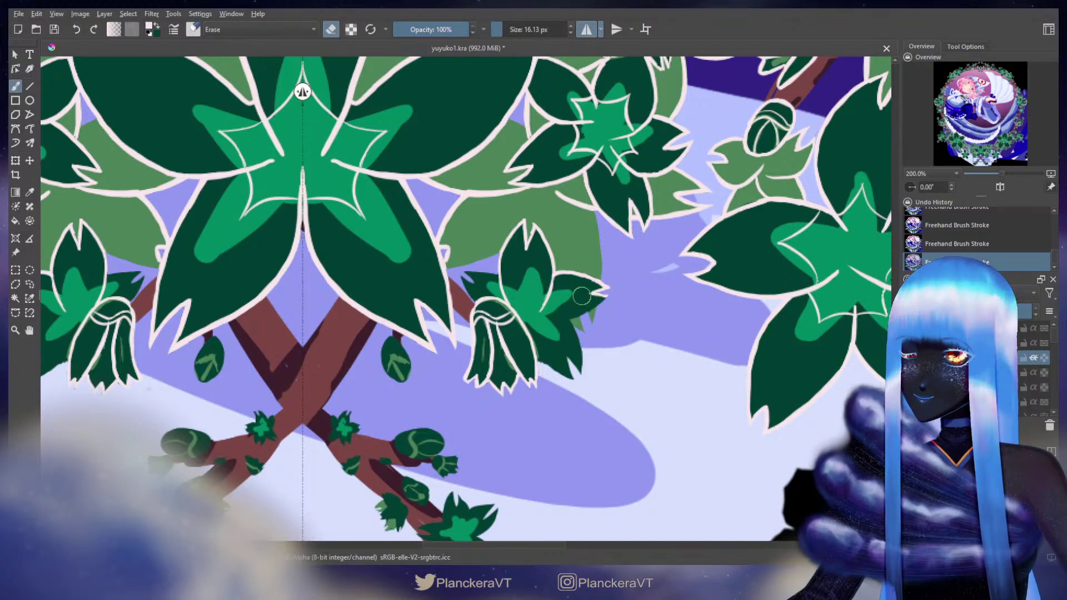
key("e")
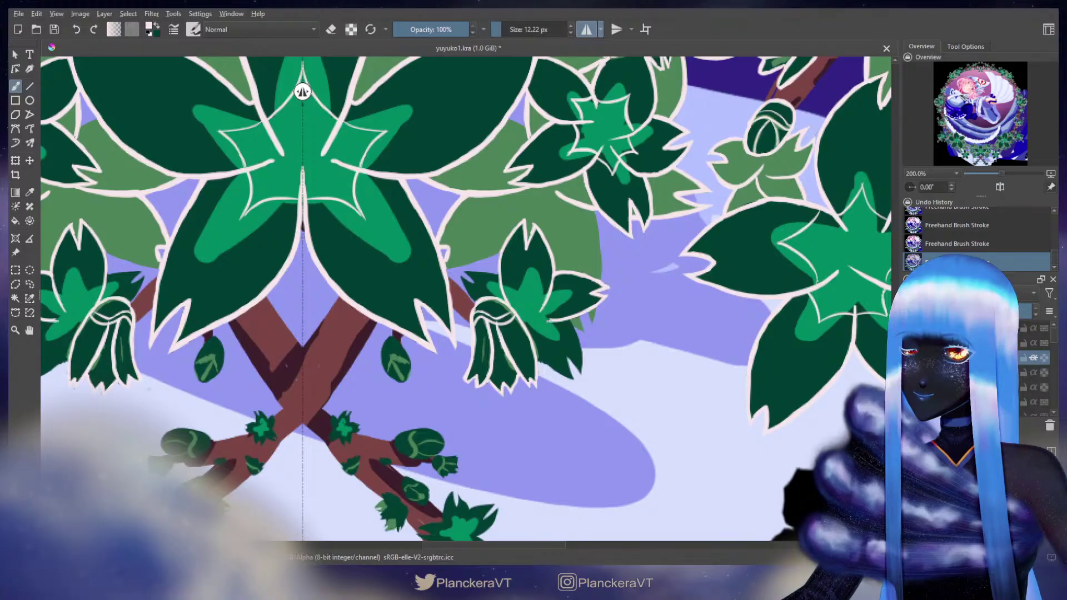
Step: Outline the left petal and the lower right petal of the small flower behind the bell flower
mouse_move(465, 272)
left_mouse_down()
mouse_move(497, 274)
mouse_move(465, 273)
mouse_move(474, 294)
left_mouse_up()
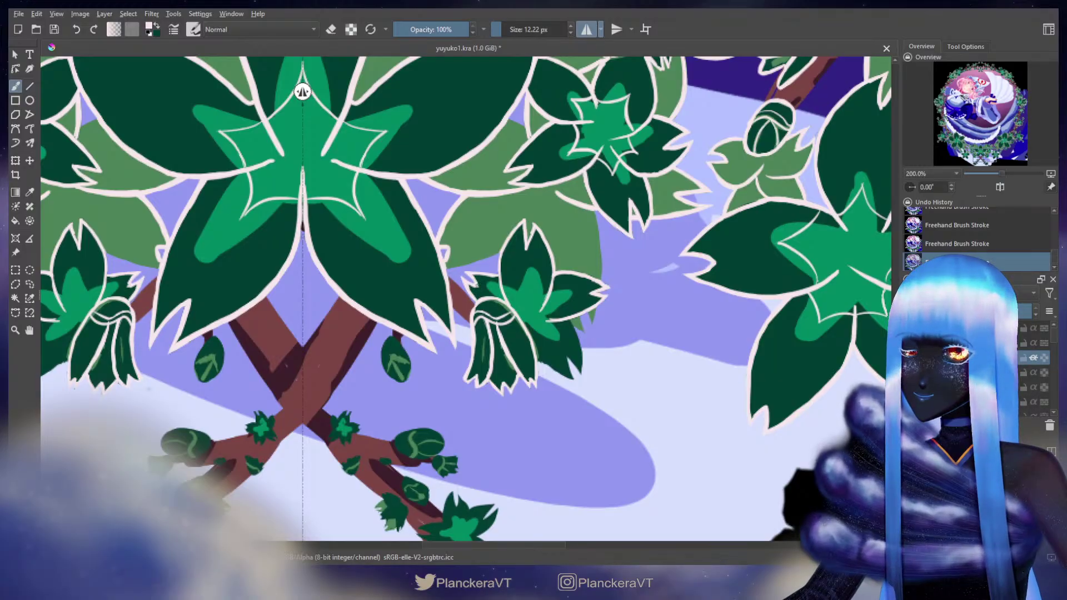
mouse_move(549, 351)
left_mouse_down()
mouse_move(538, 334)
mouse_move(531, 345)
mouse_move(562, 369)
mouse_move(559, 361)
left_mouse_up()
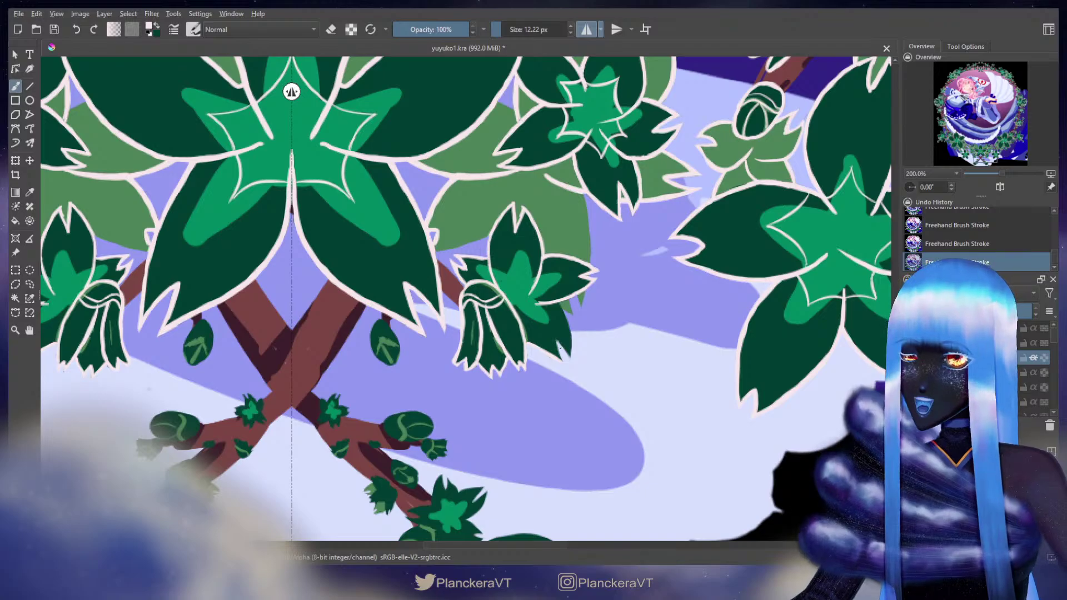
mouse_move(561, 359)
left_mouse_down()
mouse_move(556, 342)
mouse_move(561, 361)
mouse_move(559, 343)
mouse_move(568, 354)
left_mouse_up()
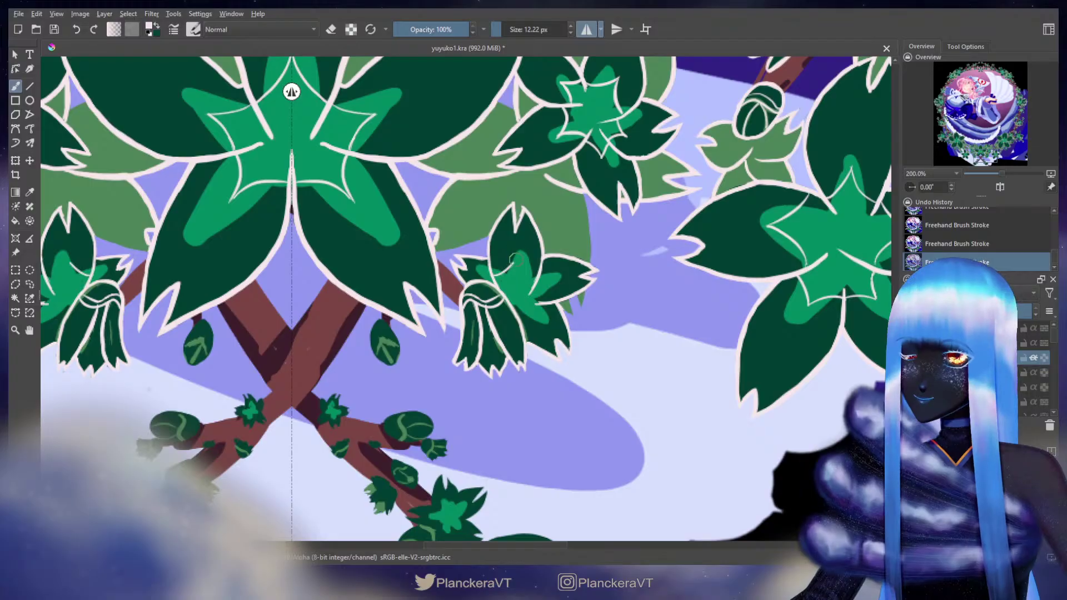
Step: Draw the pale lines around the visible star centre points of the small flower behind the bell flower
key("ctrl+z")
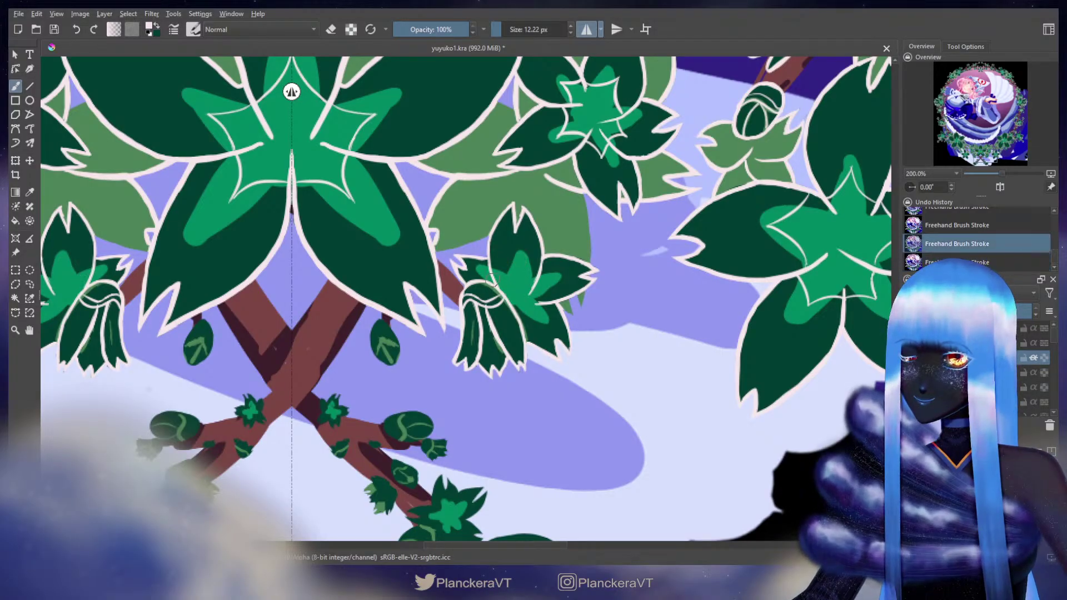
mouse_move(494, 278)
left_mouse_down()
mouse_move(516, 256)
mouse_move(503, 274)
mouse_move(512, 265)
mouse_move(539, 275)
mouse_move(543, 297)
mouse_move(548, 276)
left_mouse_up()
key("ctrl+z")
key("ctrl+z")
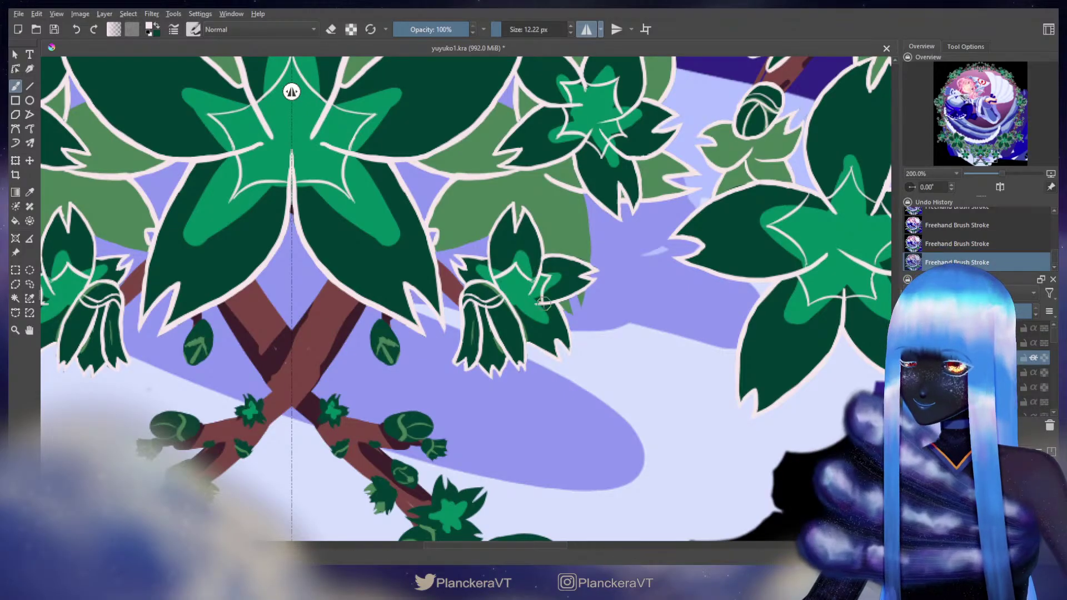
left_click_drag(544, 304, 550, 324)
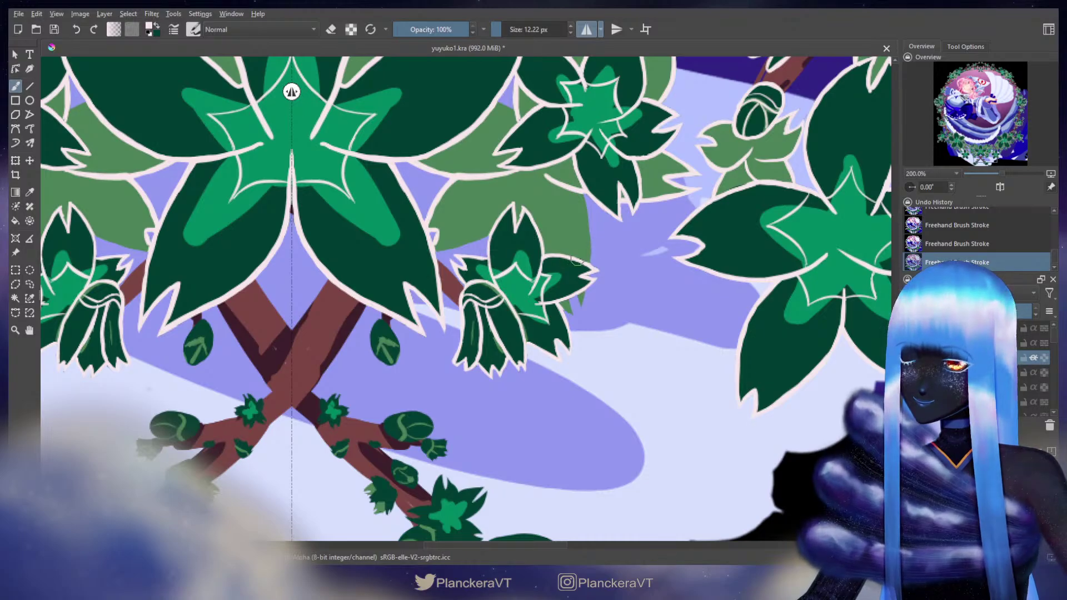
Step: Outline the broad light green leaf's right edge and draw its centre line down to the small flower's top petal
left_click_drag(589, 205, 572, 233)
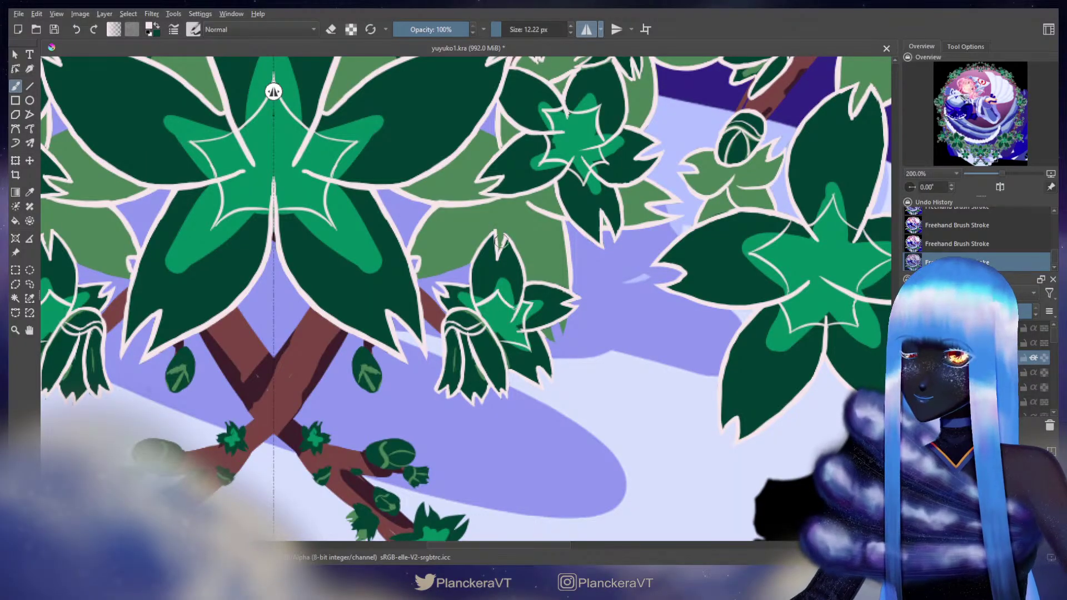
left_click_drag(499, 239, 492, 200)
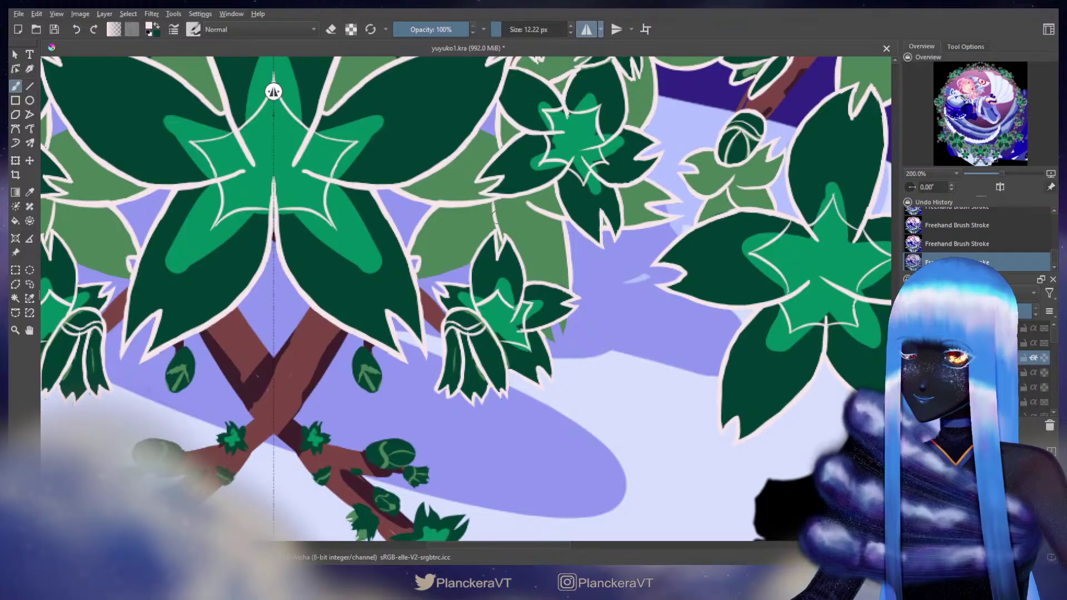
key("ctrl+z")
mouse_move(501, 242)
left_mouse_down()
mouse_move(499, 199)
mouse_move(499, 238)
left_mouse_up()
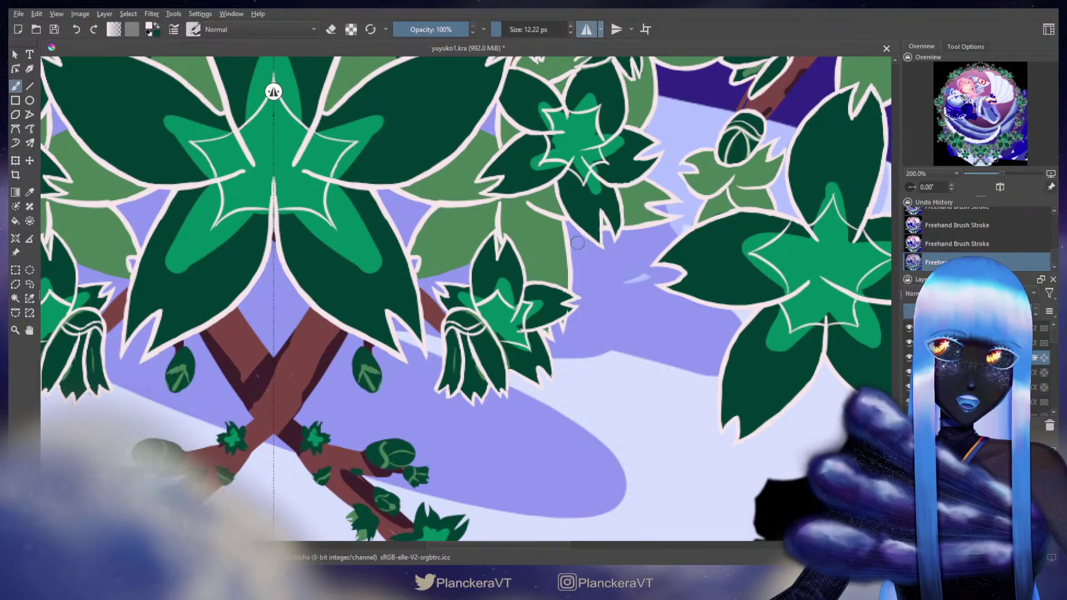
Step: Outline the lower edge of the broad light green leaf between the large flower's lower petal and the small flower behind the bell flower
left_click_drag(572, 167, 587, 303)
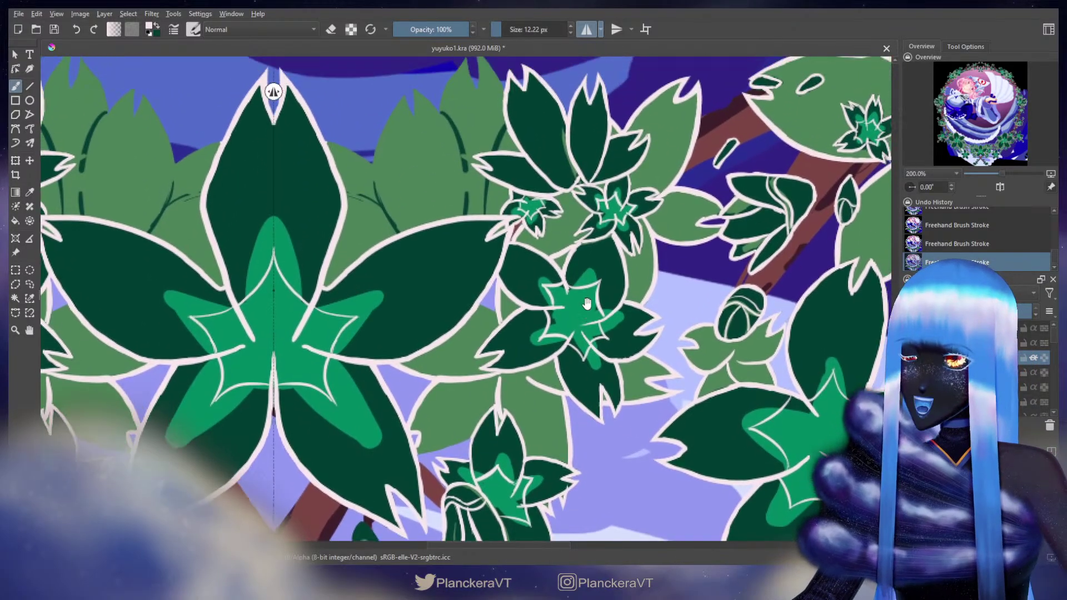
left_click_drag(640, 236, 722, 86)
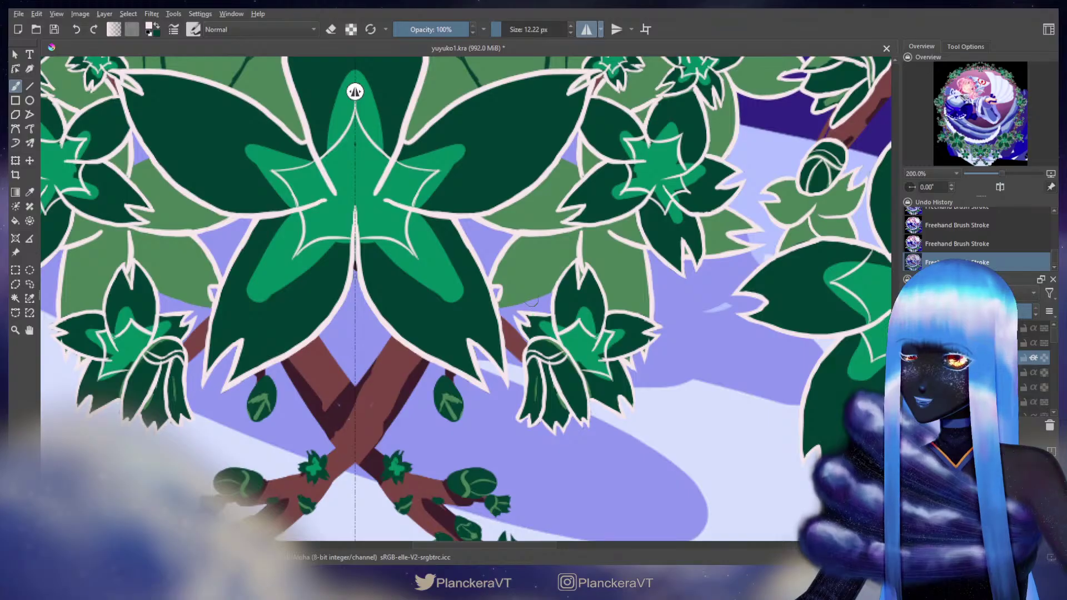
left_click_drag(499, 306, 555, 287)
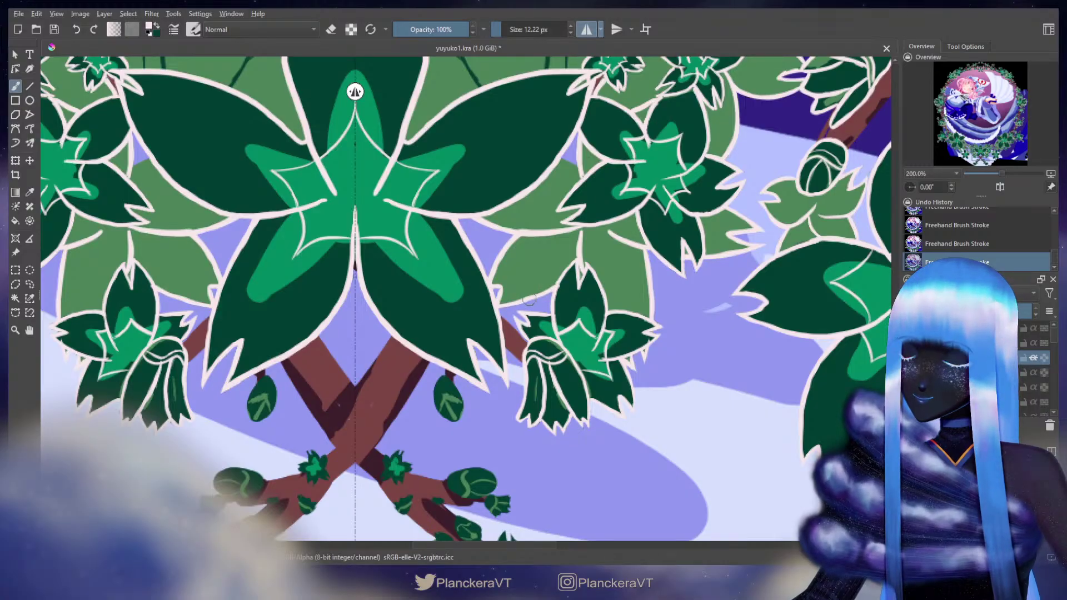
left_click_drag(605, 239, 584, 331)
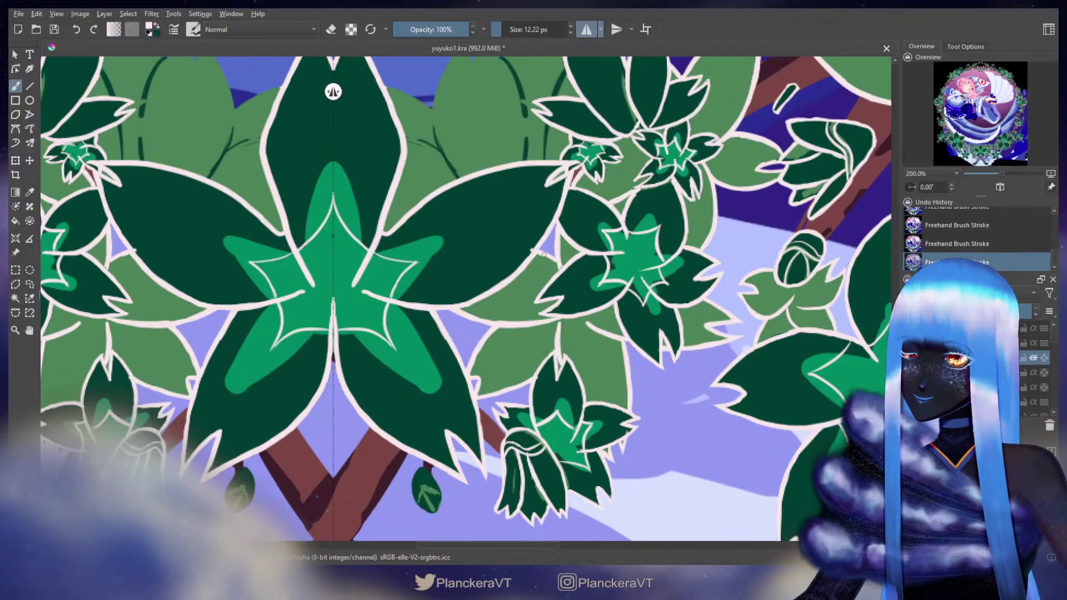
Step: Outline the notched tip and outer edge of the light green leaf beside the large flower's top petal, mirrored on both sides
key("e")
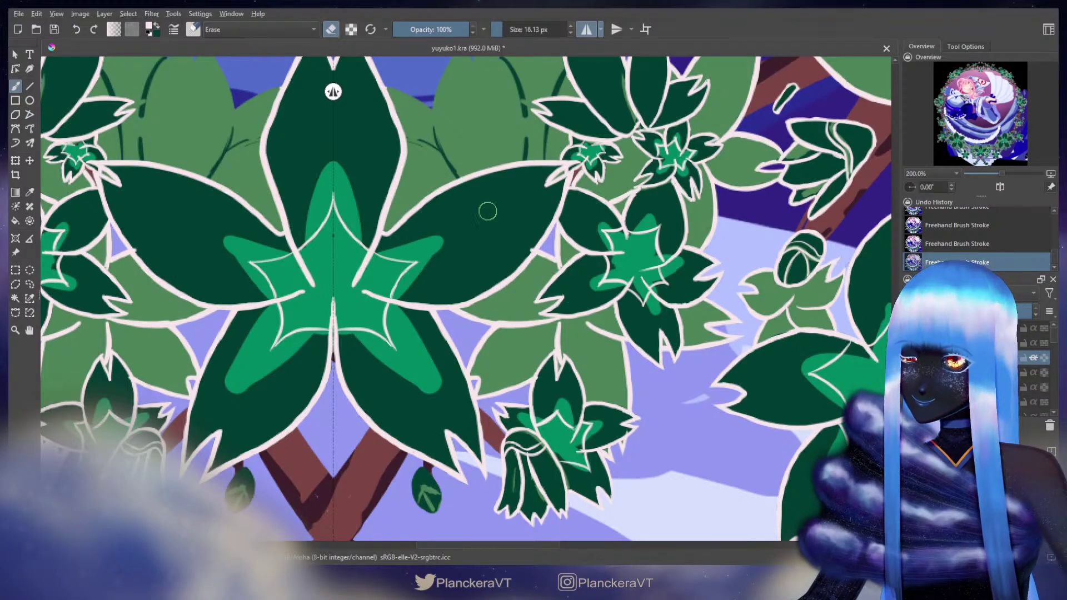
left_click_drag(525, 243, 511, 349)
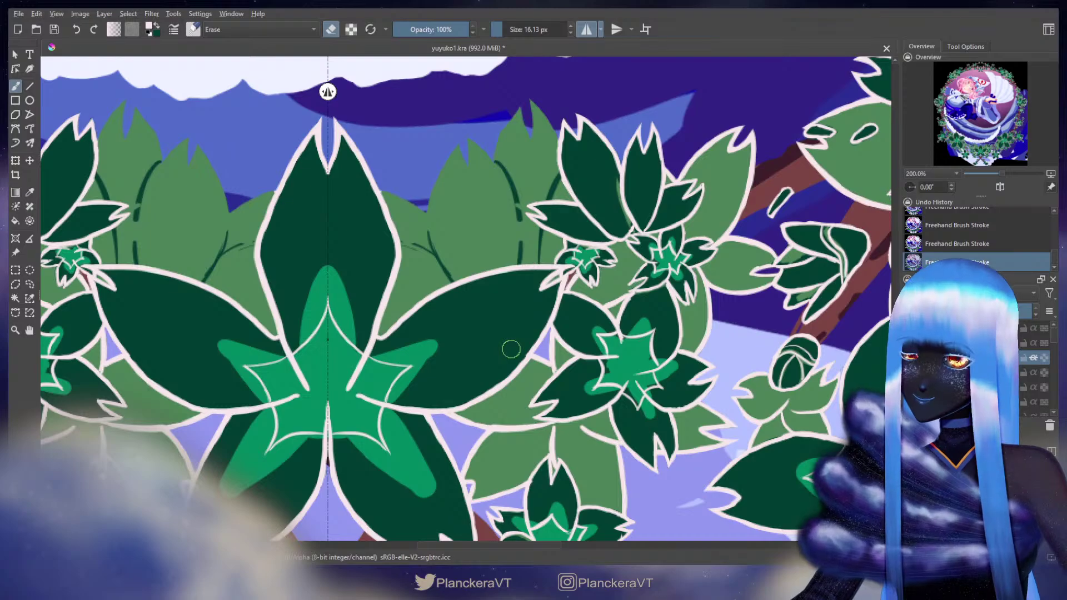
key("e")
left_click_drag(542, 193, 553, 241)
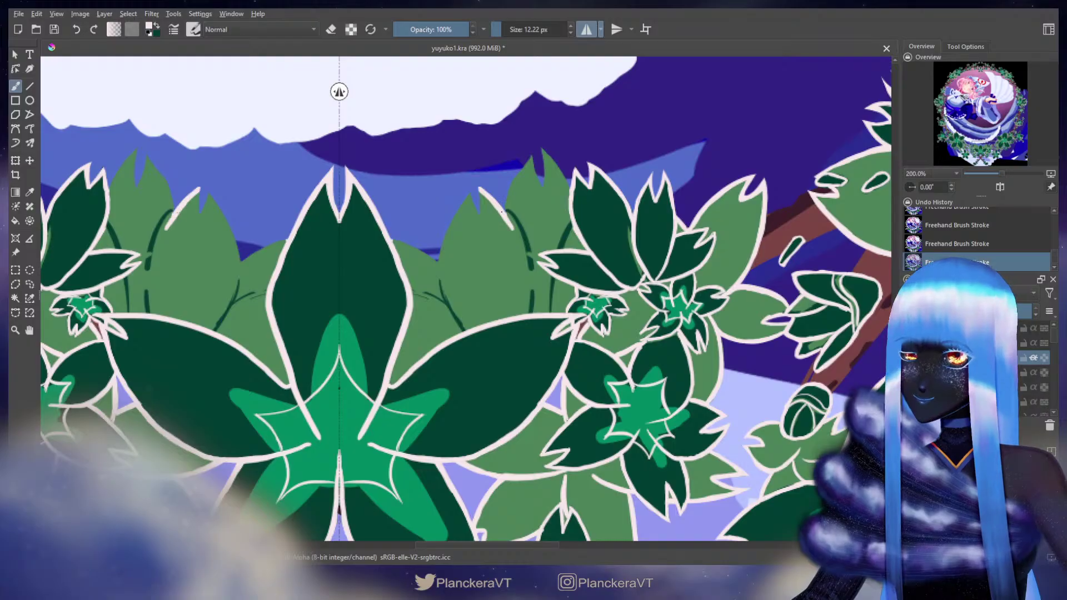
mouse_move(505, 220)
left_mouse_down()
mouse_move(529, 267)
mouse_move(525, 310)
left_mouse_up()
mouse_move(480, 190)
left_mouse_down()
mouse_move(482, 216)
mouse_move(467, 197)
left_mouse_up()
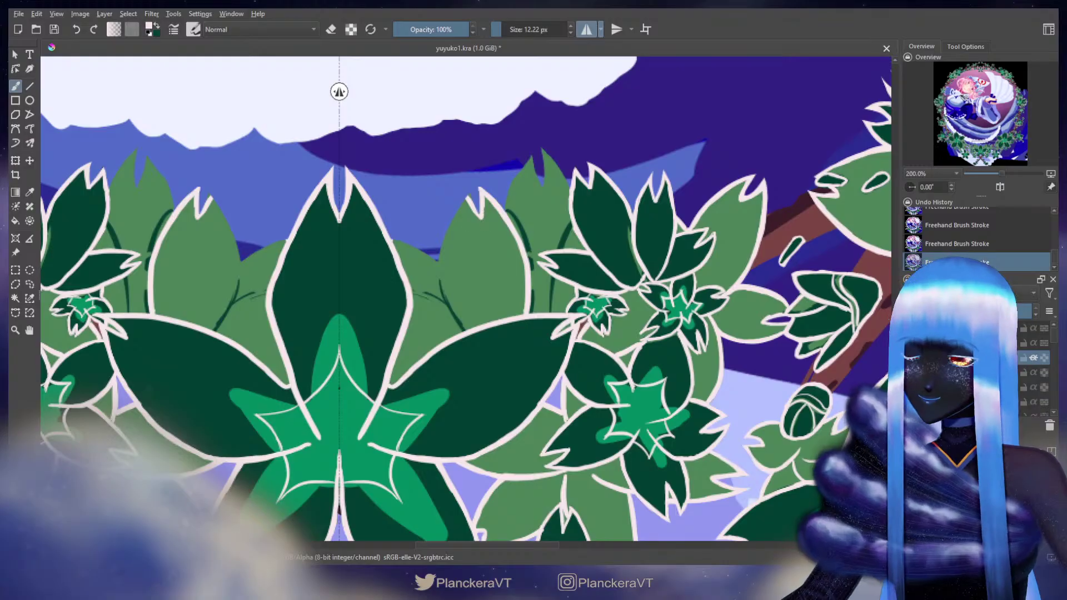
Step: Outline the light green petals directly beside and behind the large central flower's upper petal in pale pink, mirrored on both sides
left_click_drag(550, 267, 620, 198)
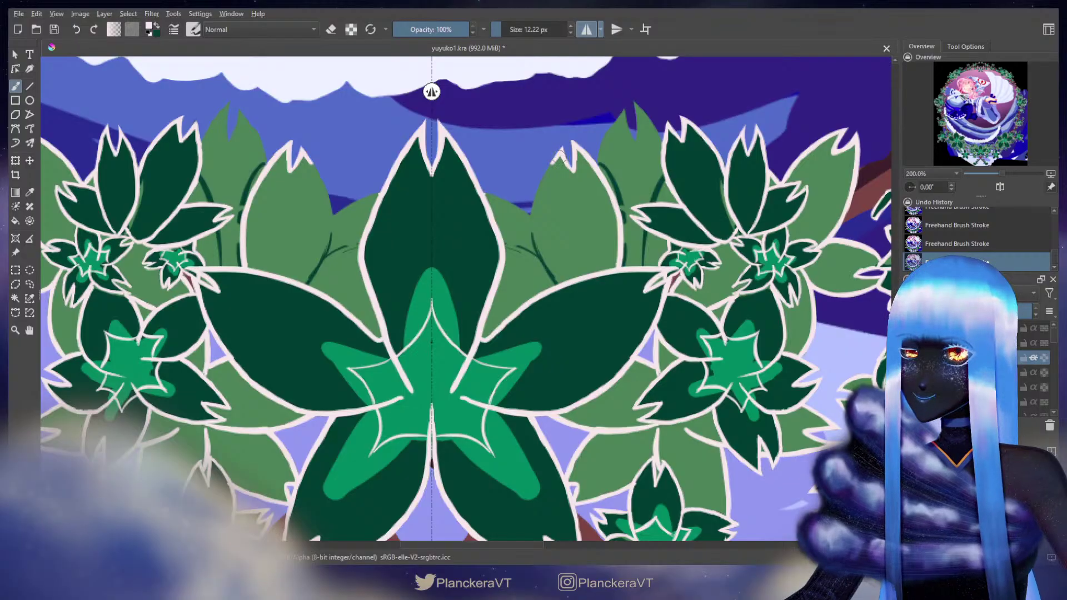
mouse_move(558, 158)
left_mouse_down()
mouse_move(532, 218)
mouse_move(558, 282)
left_mouse_up()
key("ctrl+z")
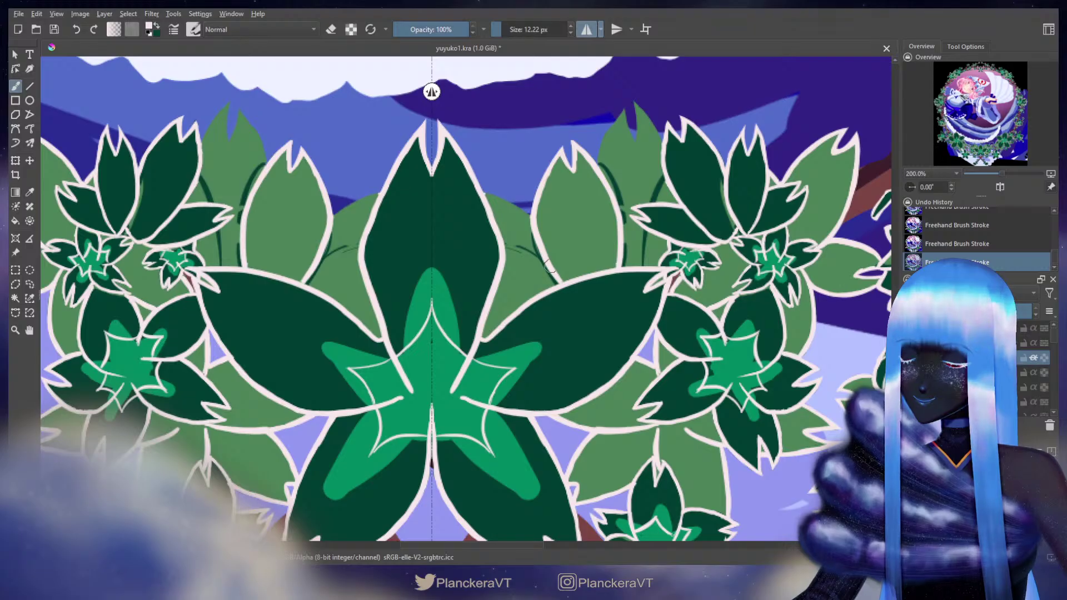
mouse_move(485, 190)
left_mouse_down()
mouse_move(533, 225)
mouse_move(532, 260)
mouse_move(548, 273)
mouse_move(432, 365)
left_mouse_up()
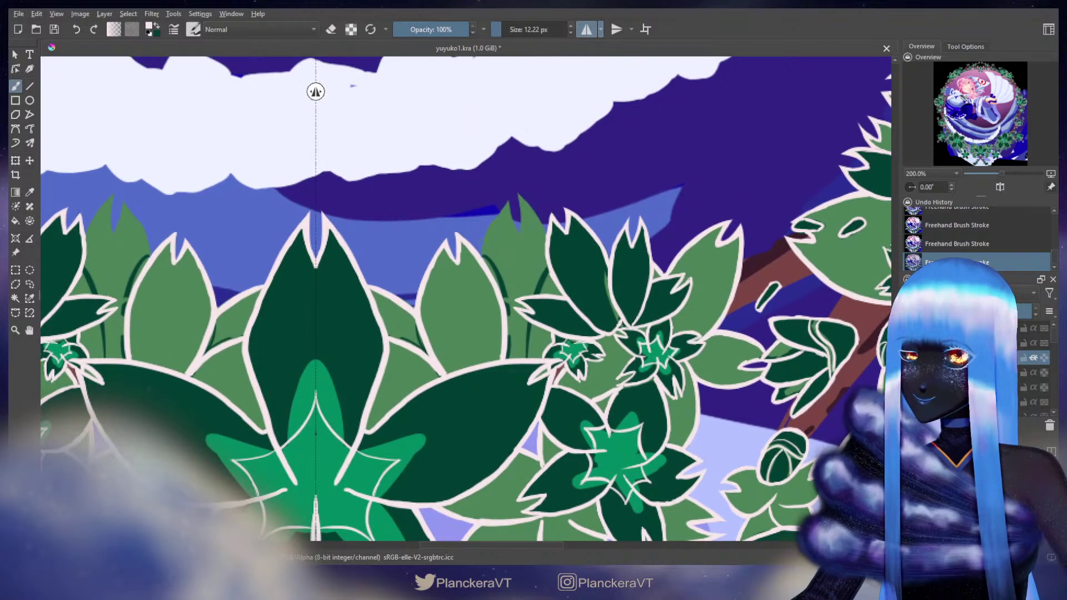
Step: Outline the tall light green back petals on both sides of the central flower in pale pink and tidy the line edges
key("ctrl+z")
mouse_move(546, 271)
left_mouse_down()
mouse_move(536, 294)
mouse_move(550, 269)
mouse_move(529, 360)
left_mouse_up()
key("ctrl+z")
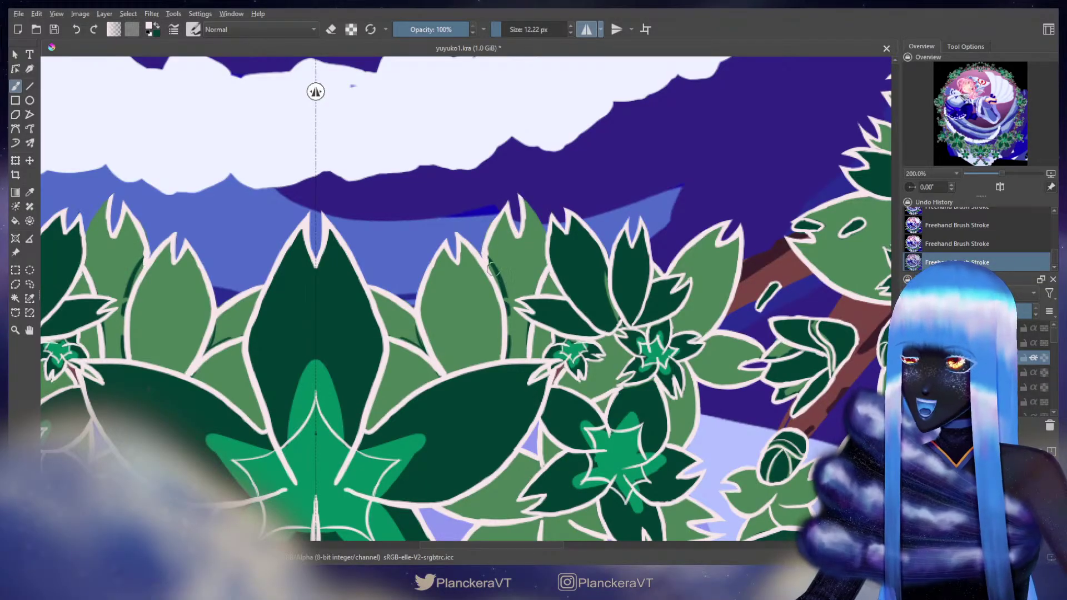
key("e")
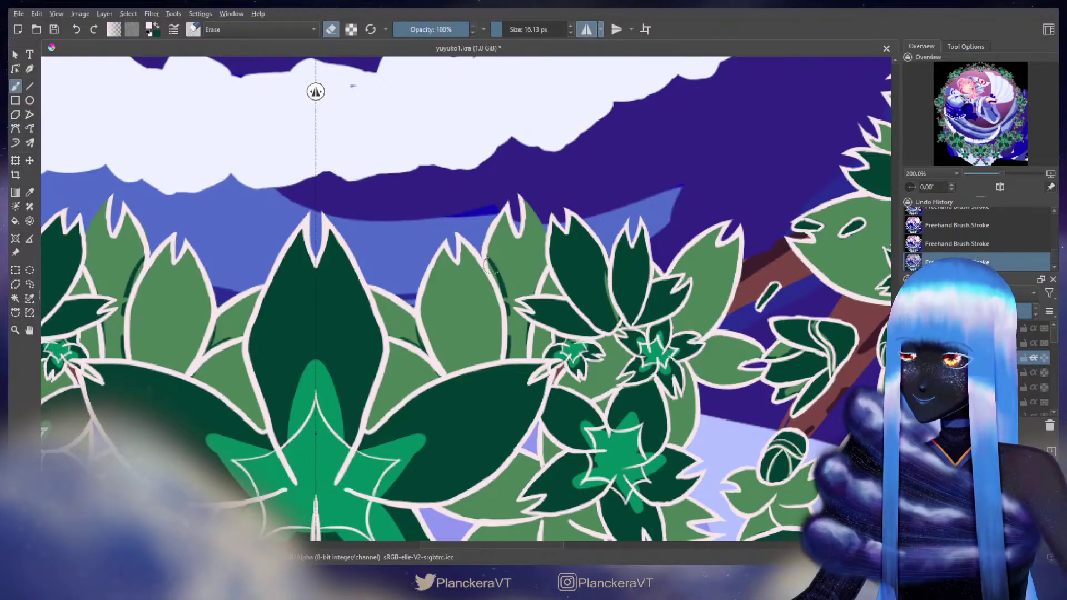
key("e")
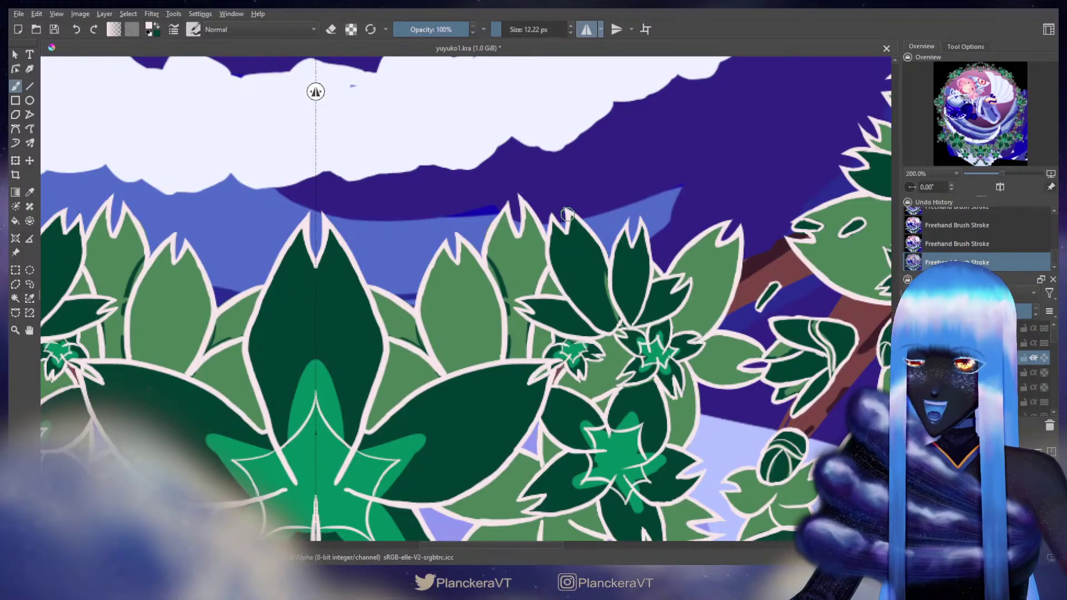
Step: Outline the small hanging buds beneath the large central flower in pale pink and draw their vein lines
left_click_drag(557, 357, 591, 269)
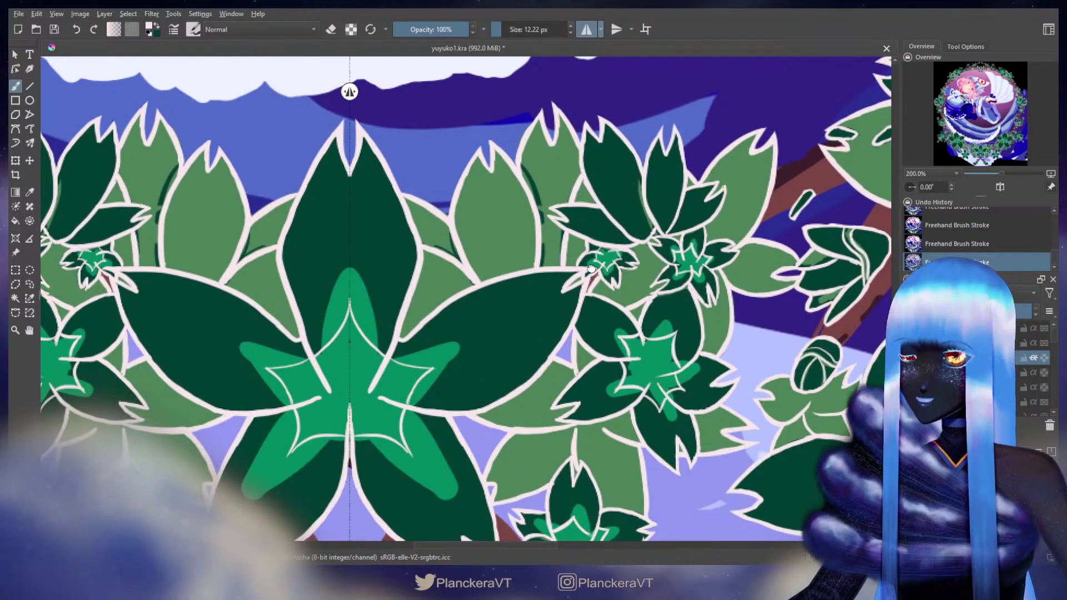
left_click_drag(539, 392, 582, 254)
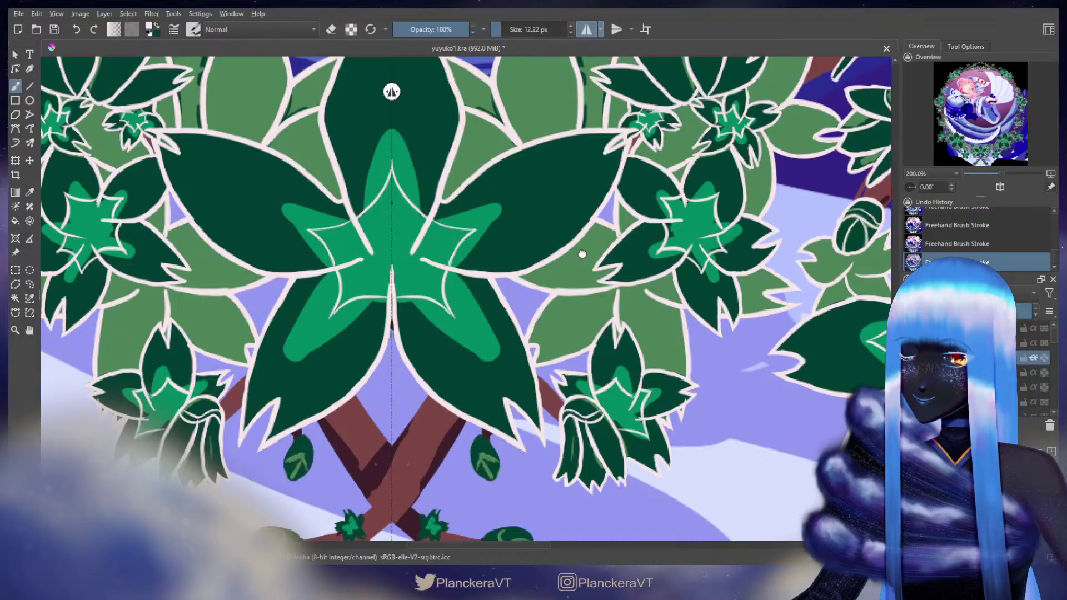
mouse_move(491, 452)
left_mouse_down()
mouse_move(550, 334)
mouse_move(587, 216)
mouse_move(538, 247)
mouse_move(561, 272)
left_mouse_up()
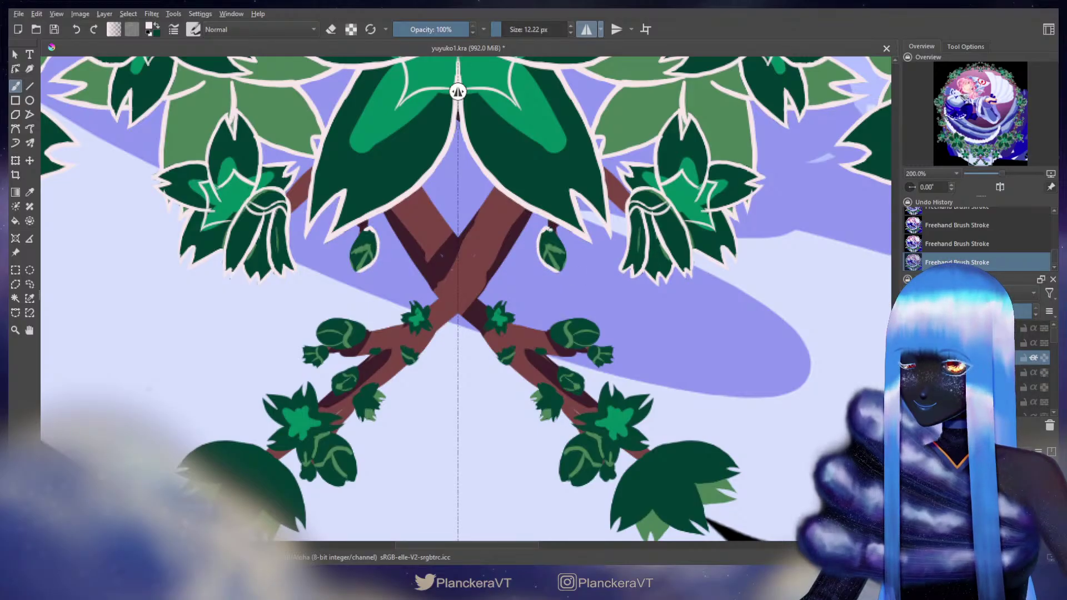
mouse_move(548, 226)
left_mouse_down()
mouse_move(563, 267)
mouse_move(563, 249)
mouse_move(538, 255)
mouse_move(558, 248)
mouse_move(559, 267)
left_mouse_up()
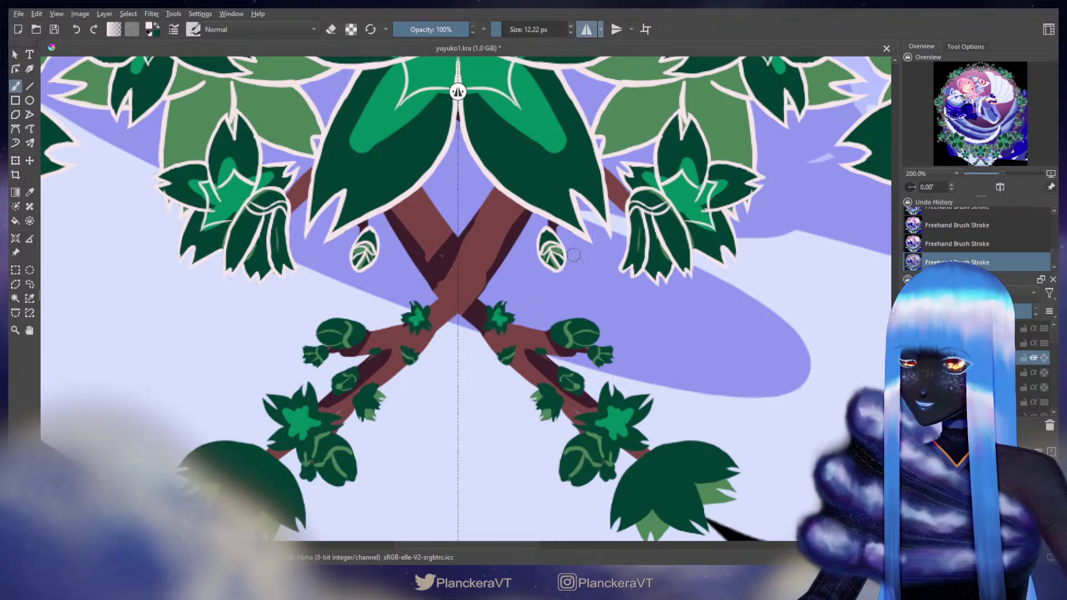
Step: Outline the tiny blossoms near the branch crossing and the small buds just below them in pale pink, mirrored
mouse_move(422, 300)
left_mouse_down()
mouse_move(490, 228)
mouse_move(488, 239)
left_mouse_up()
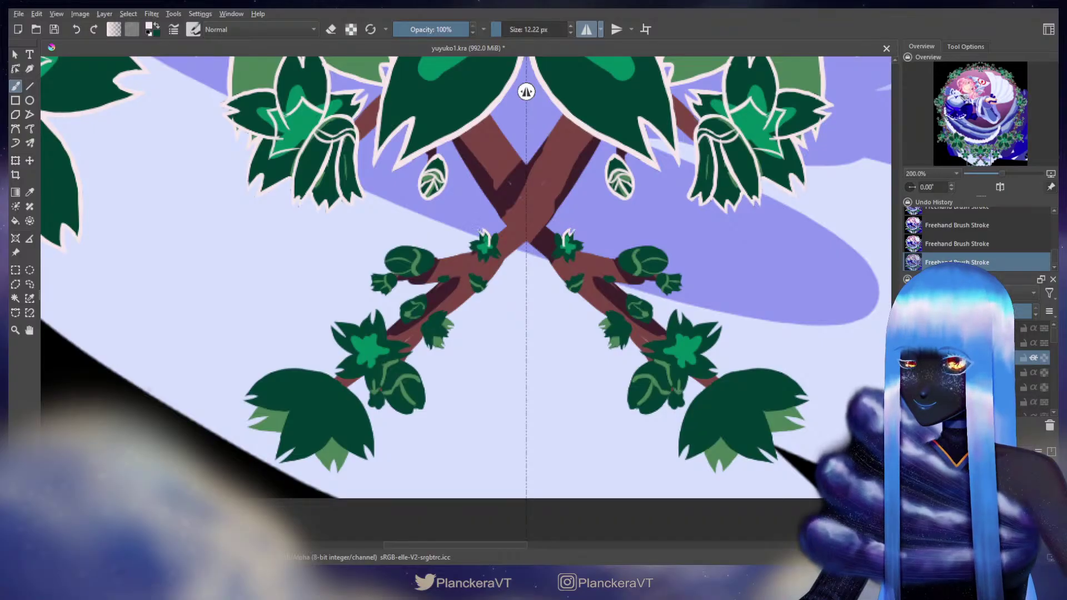
left_click_drag(482, 232, 480, 244)
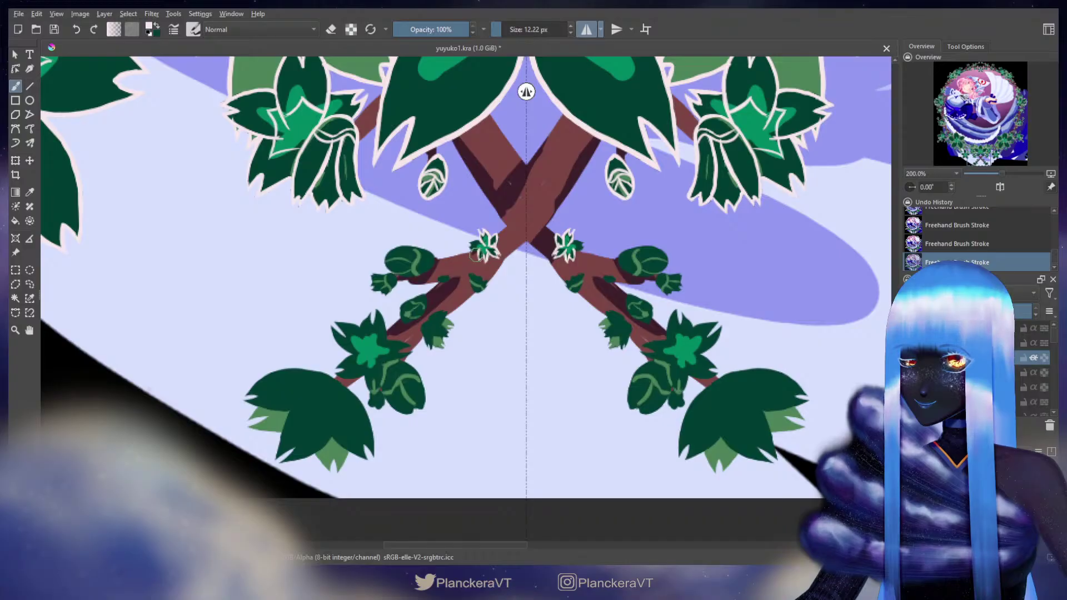
left_click_drag(470, 246, 476, 251)
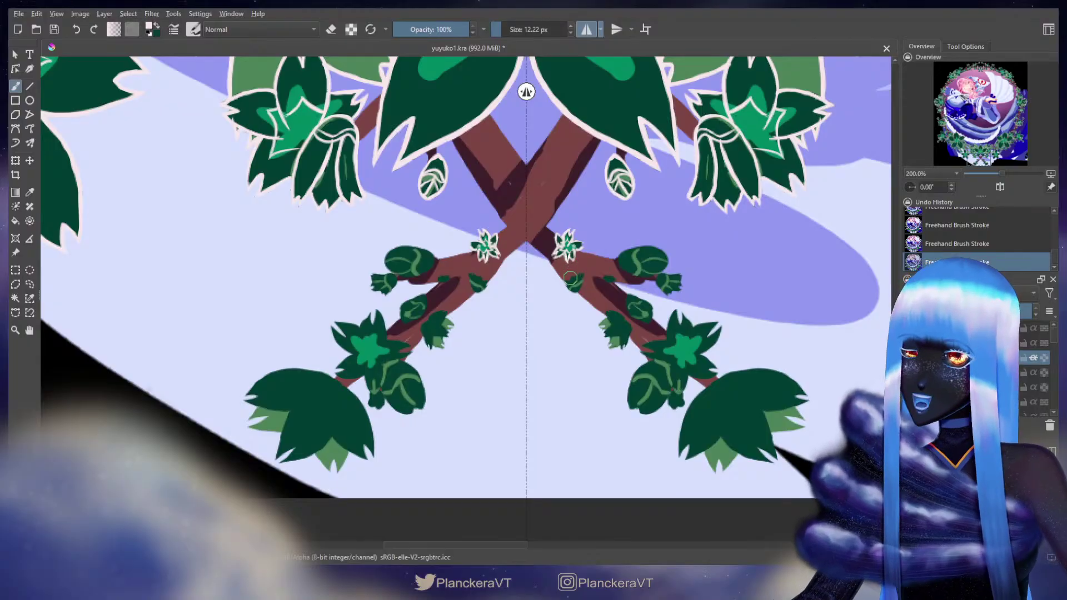
mouse_move(566, 284)
left_mouse_down()
mouse_move(577, 291)
mouse_move(583, 274)
left_mouse_up()
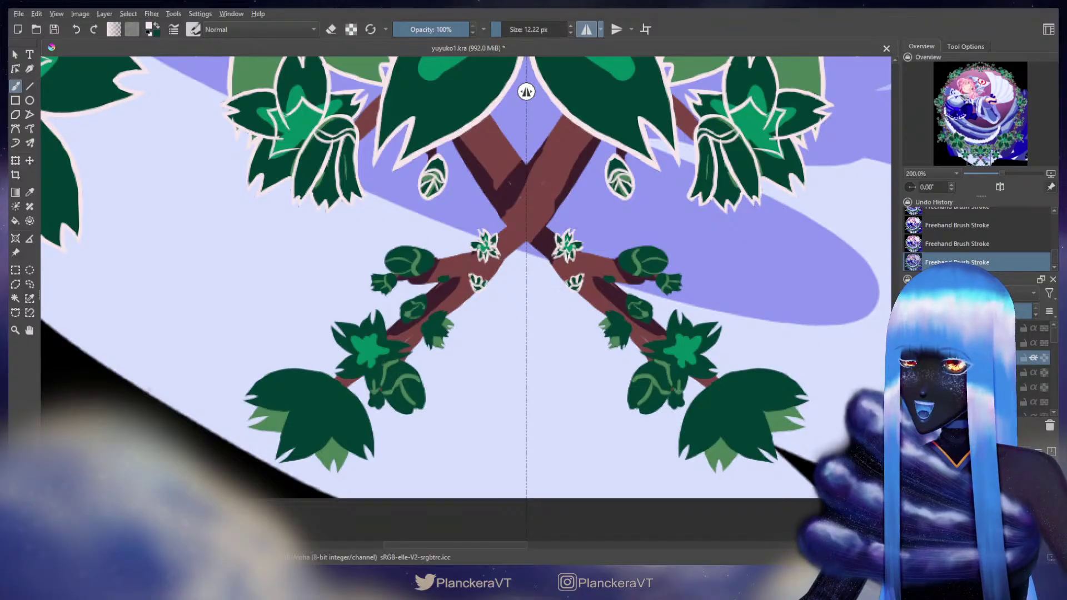
Step: Outline the oval buds and the tiny buds at the ends of the upper side twigs, including the inner petal lines
mouse_move(635, 264)
left_mouse_down()
mouse_move(527, 257)
mouse_move(524, 274)
mouse_move(544, 242)
mouse_move(530, 256)
mouse_move(548, 270)
mouse_move(536, 245)
mouse_move(568, 243)
mouse_move(578, 259)
mouse_move(579, 246)
mouse_move(542, 278)
left_mouse_up()
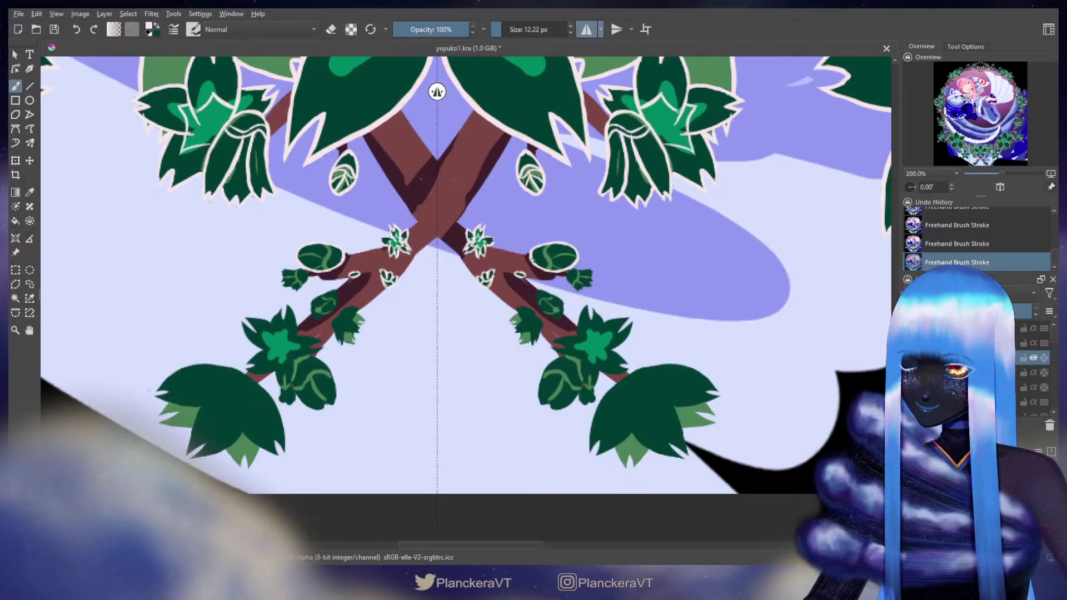
mouse_move(532, 261)
left_mouse_down()
mouse_move(544, 269)
mouse_move(544, 256)
mouse_move(543, 272)
mouse_move(575, 254)
mouse_move(562, 267)
left_mouse_up()
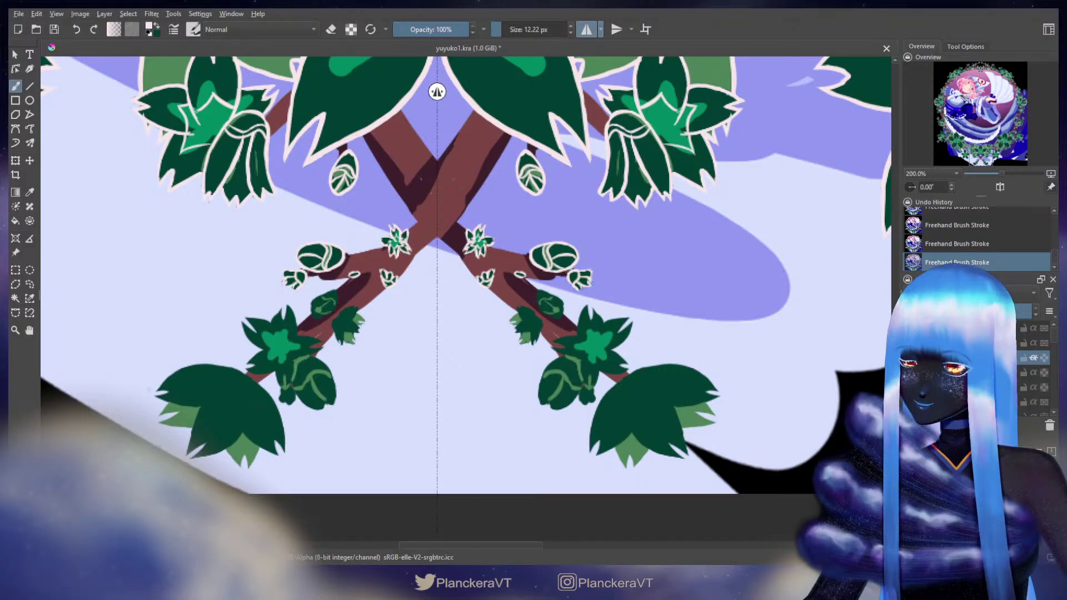
Step: Outline the small buds midway down the crossed branches and the half-open blossoms with light green tips beside them
left_click_drag(536, 289, 560, 320)
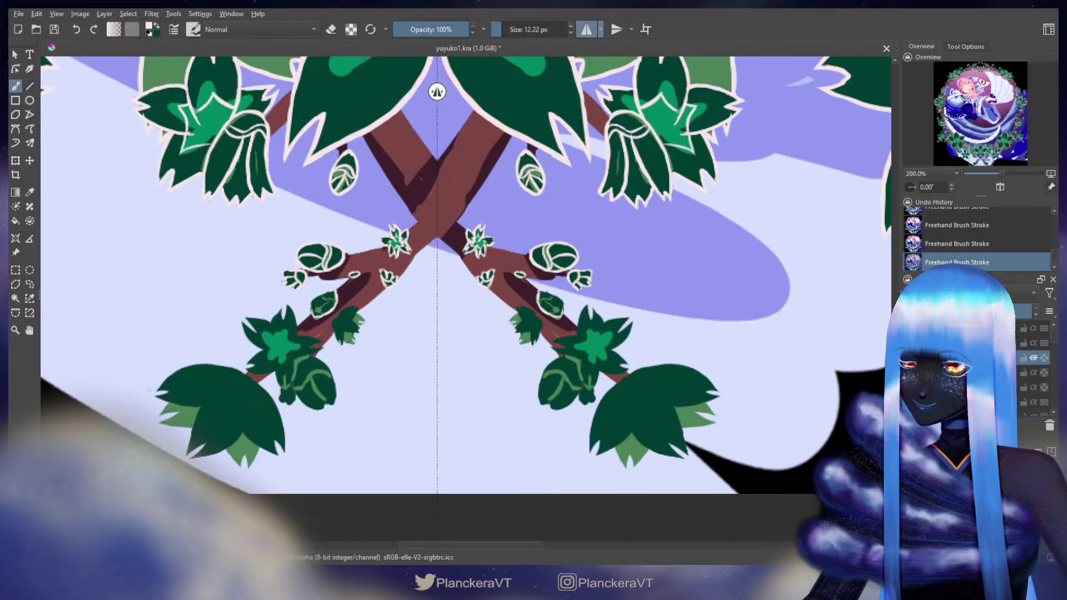
left_click_drag(541, 295, 560, 300)
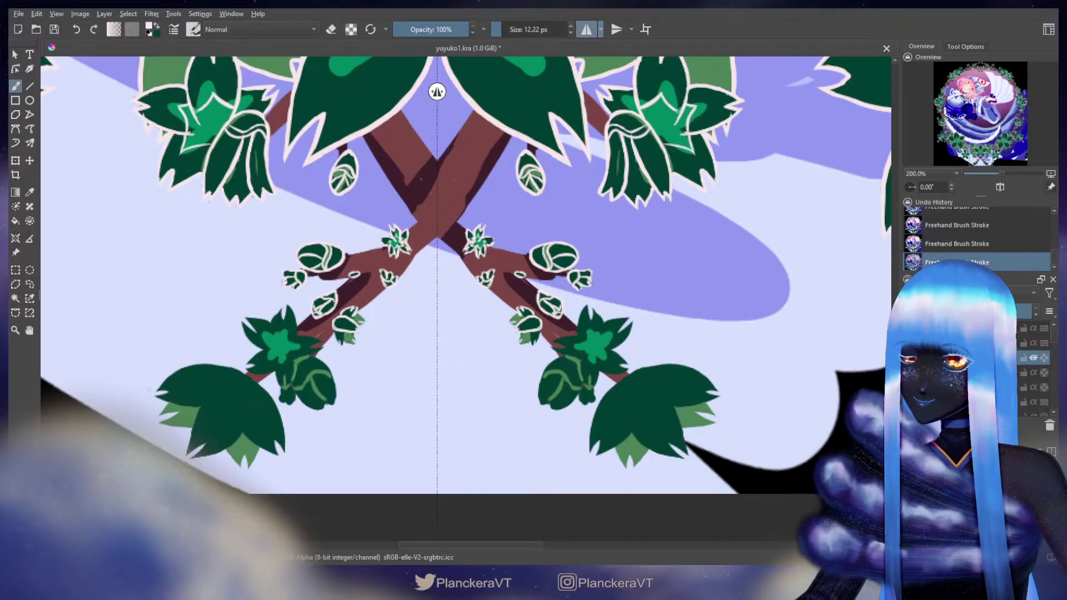
left_click_drag(532, 333, 533, 341)
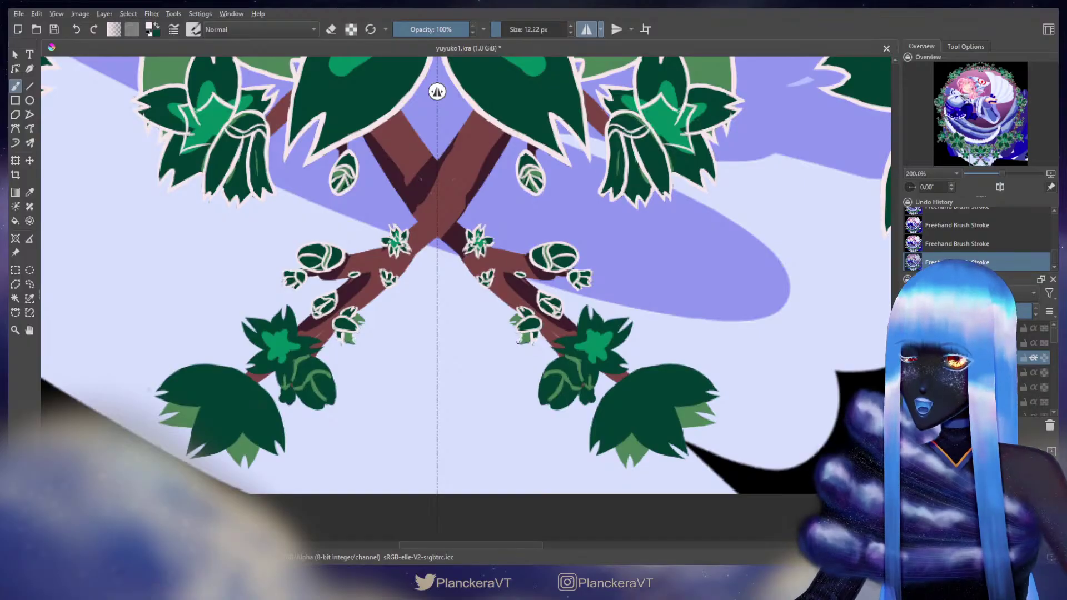
left_click_drag(518, 346, 534, 335)
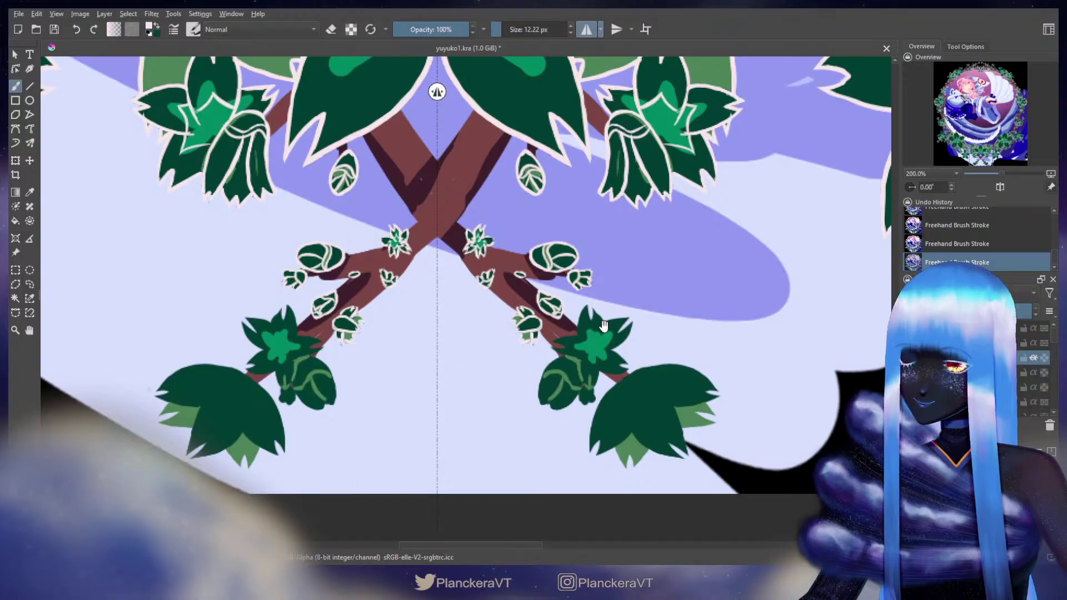
Step: Outline the petals of the open blossoms near the lower ends of the crossed branches in pale pink
mouse_move(603, 327)
left_mouse_down()
mouse_move(571, 282)
mouse_move(546, 281)
mouse_move(553, 309)
left_mouse_up()
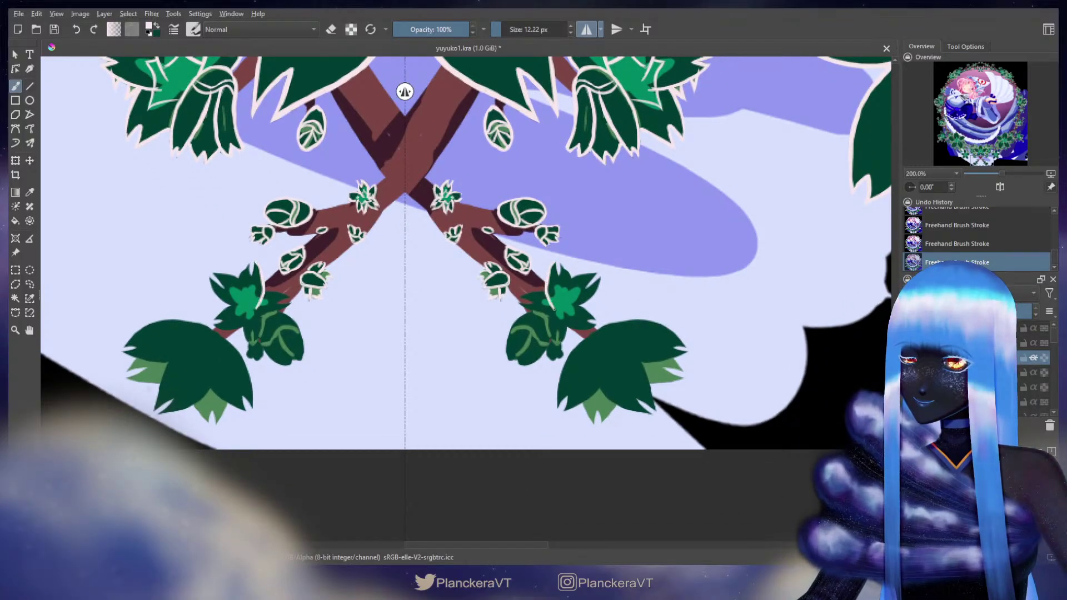
mouse_move(554, 263)
left_mouse_down()
mouse_move(570, 279)
mouse_move(565, 302)
mouse_move(595, 273)
left_mouse_up()
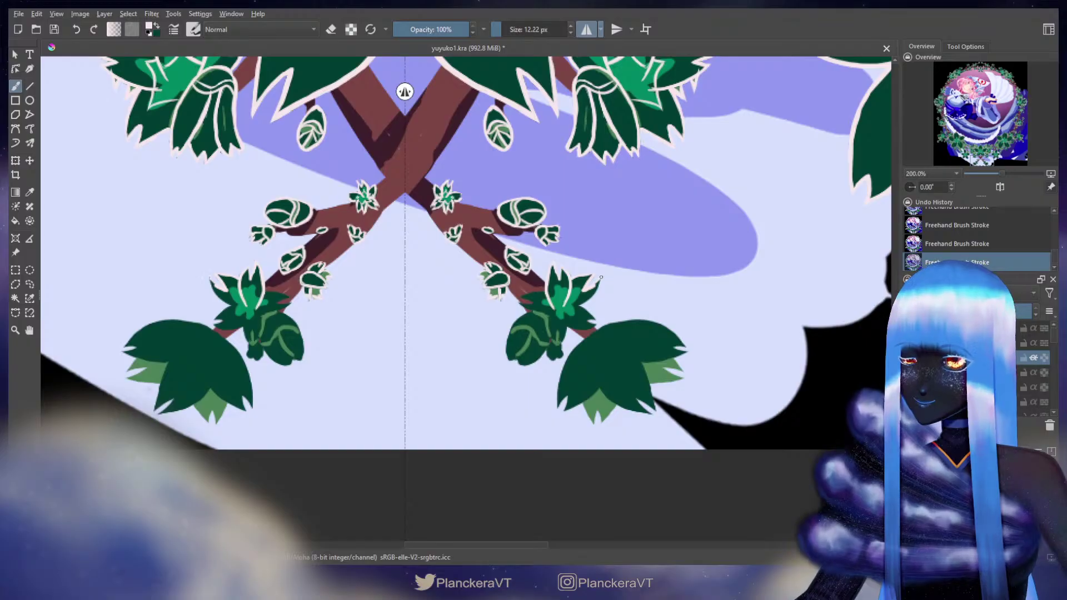
key("ctrl+z")
key("ctrl+shift+z")
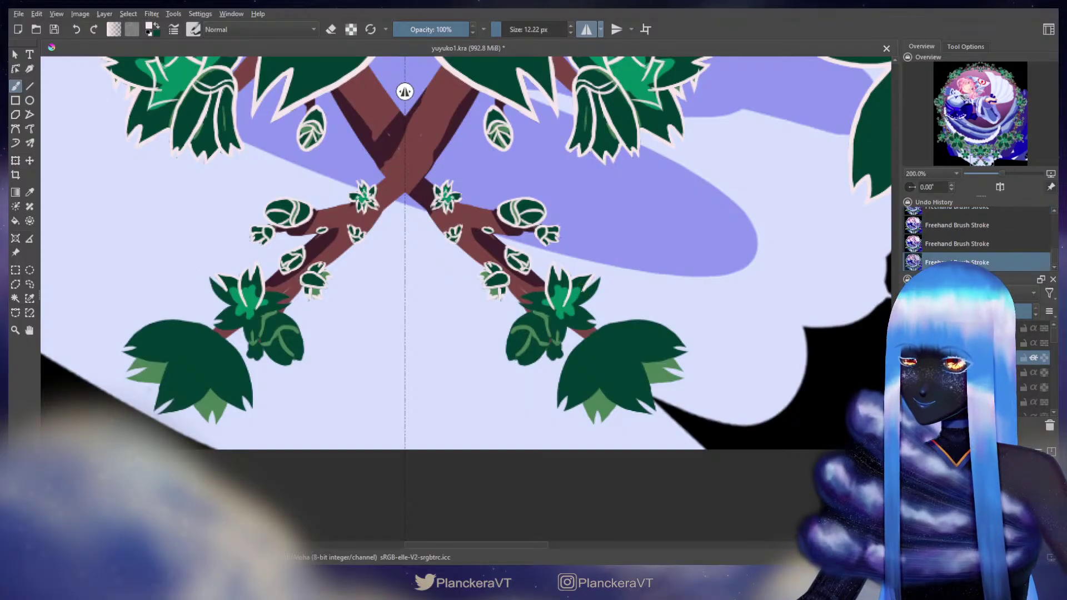
mouse_move(589, 286)
left_mouse_down()
mouse_move(599, 276)
mouse_move(578, 304)
left_mouse_up()
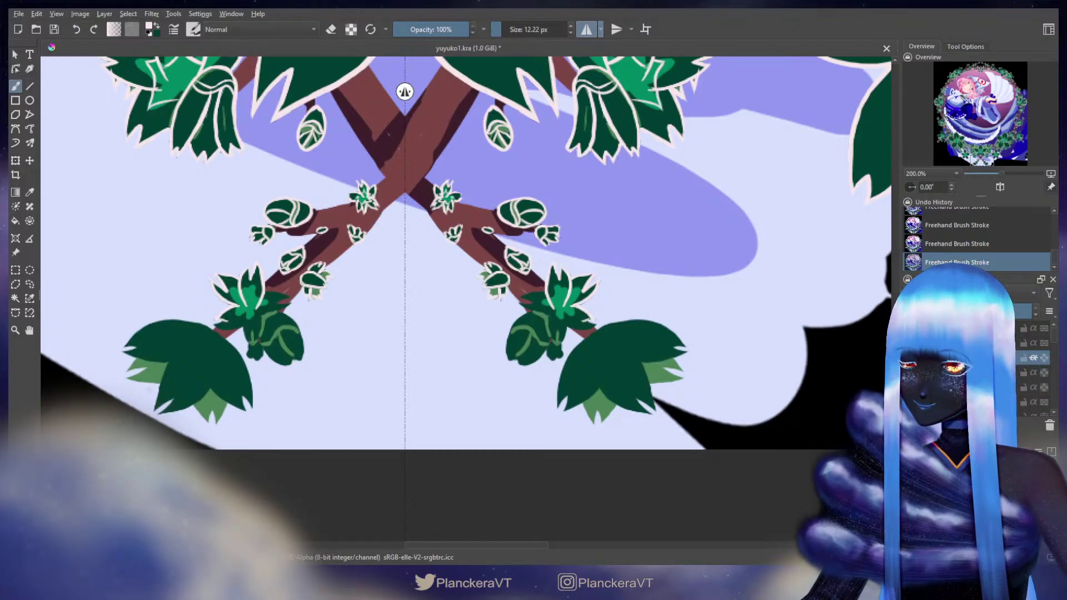
mouse_move(583, 321)
left_mouse_down()
mouse_move(594, 324)
mouse_move(563, 325)
left_mouse_up()
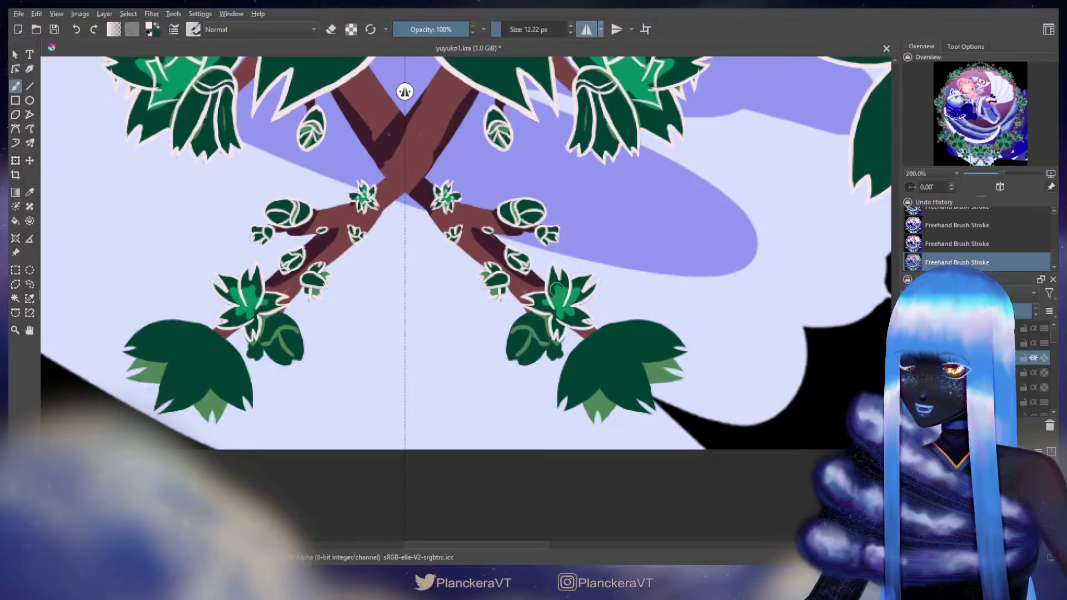
Step: Add pale pink lines to the blossom centers and the round buds beneath them, and hide the background behind the wreath
key("ctrl+z")
key("ctrl+shift+z")
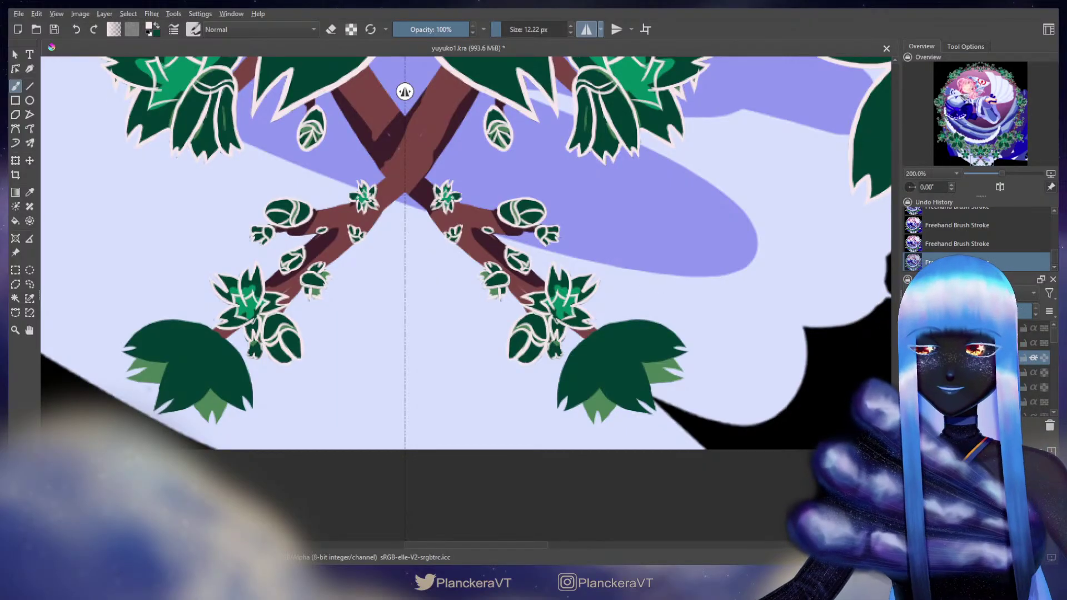
left_click(909, 394)
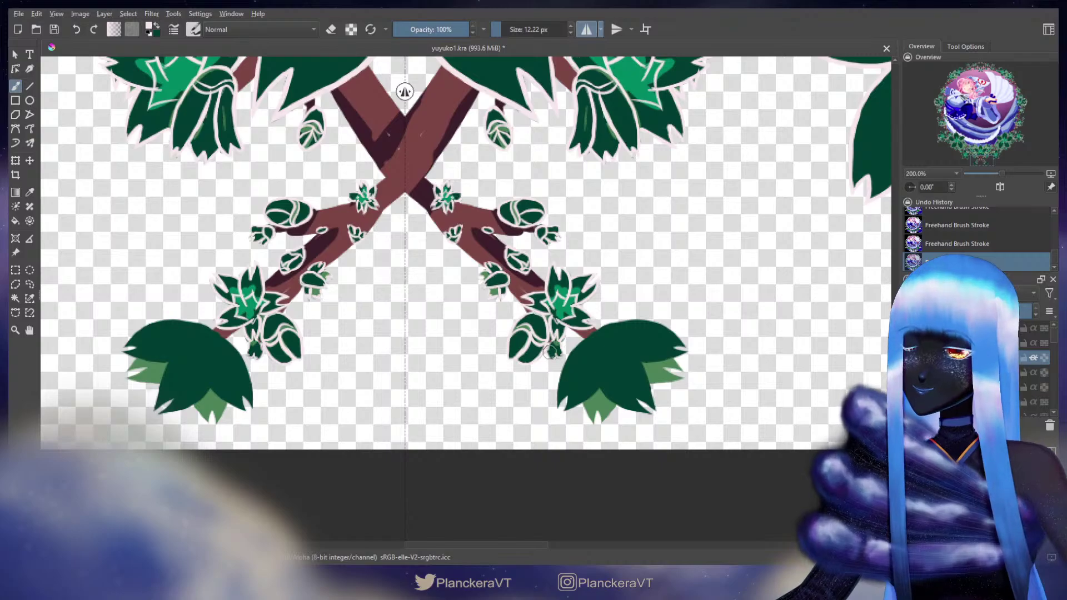
left_click(553, 360)
Step: Draw the pale pink dividing lines between the dark green petals of the large drooping flowers at the branch tips
mouse_move(591, 371)
left_mouse_down()
mouse_move(505, 332)
mouse_move(530, 366)
mouse_move(515, 350)
mouse_move(564, 377)
left_mouse_up()
key("ctrl+z")
key("ctrl+z")
key("ctrl+z")
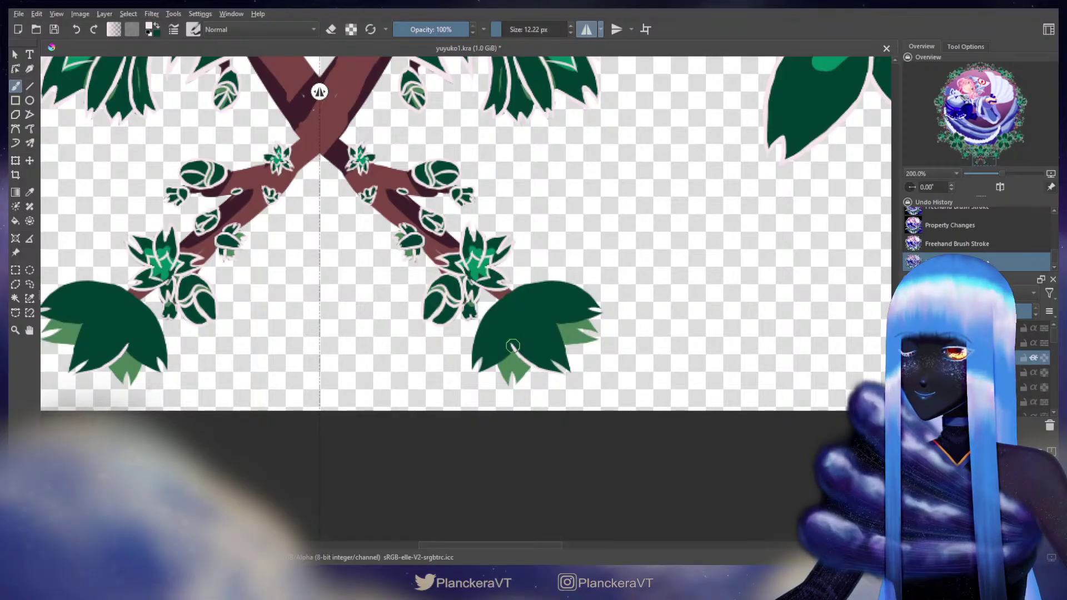
mouse_move(510, 346)
left_mouse_down()
mouse_move(503, 299)
mouse_move(501, 321)
left_mouse_up()
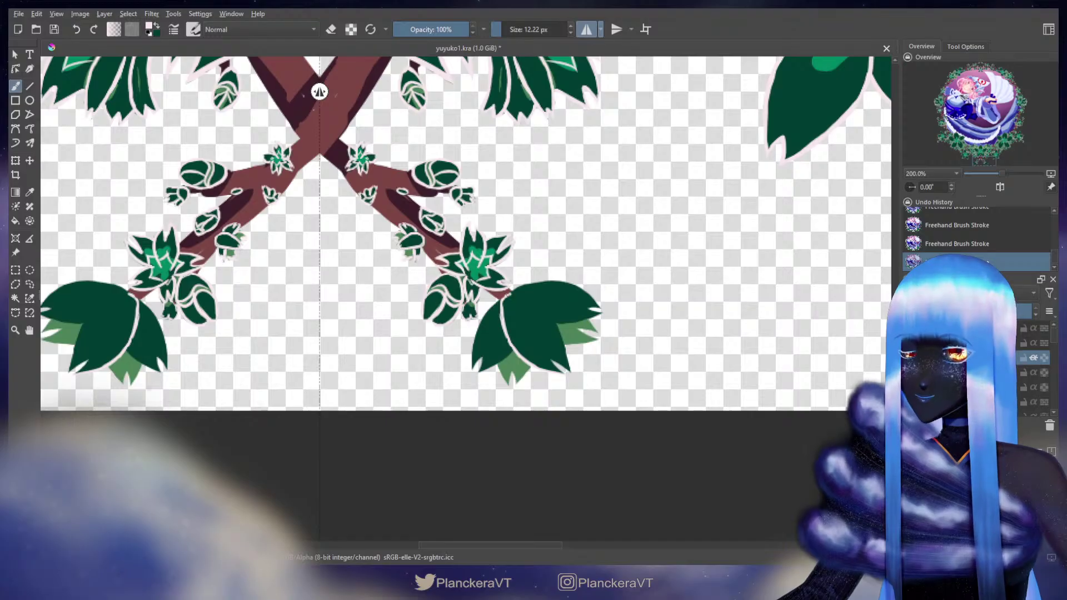
mouse_move(504, 296)
left_mouse_down()
mouse_move(517, 294)
mouse_move(558, 333)
mouse_move(568, 371)
left_mouse_up()
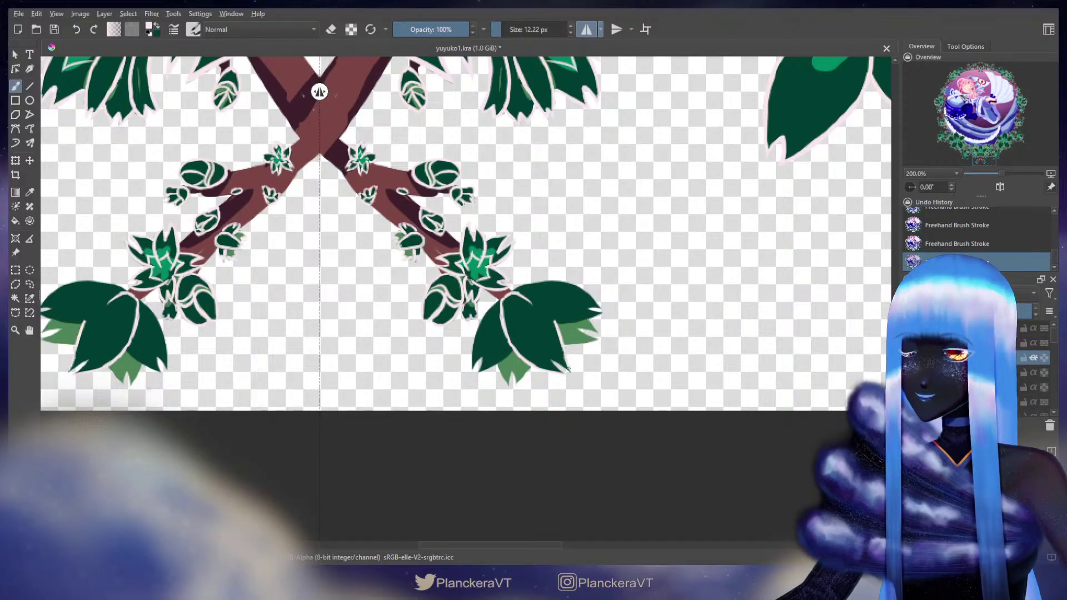
Step: Redraw the middle petal's outer edge on the large drooping flowers and outline its notched tip in pale pink
left_click_drag(518, 293, 530, 301)
key("ctrl+z")
key("ctrl+z")
key("ctrl+z")
left_click_drag(529, 300, 560, 332)
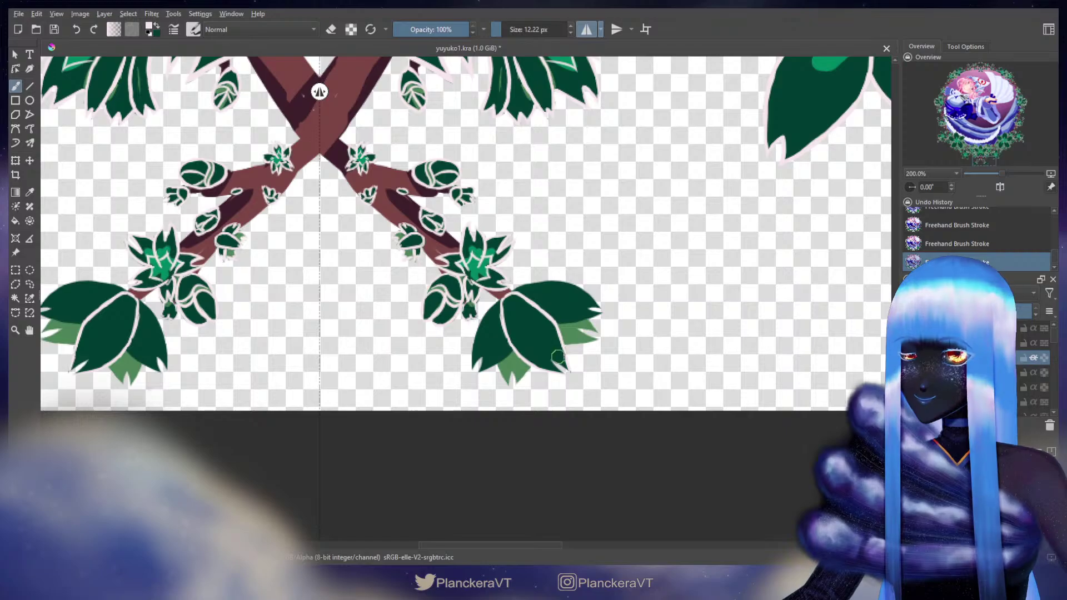
left_click_drag(548, 364, 568, 372)
key("ctrl+z")
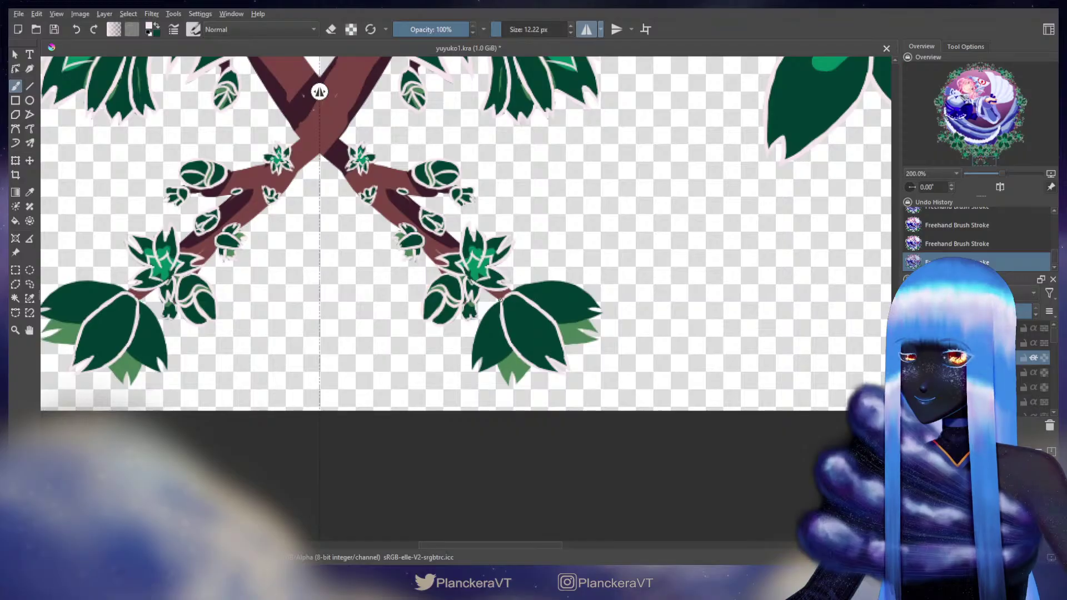
Step: Outline the inner and outer dark green petals and the lower light green petal of the large drooping flowers in pale pink
mouse_move(490, 308)
left_mouse_down()
mouse_move(472, 354)
mouse_move(471, 373)
mouse_move(483, 373)
left_mouse_up()
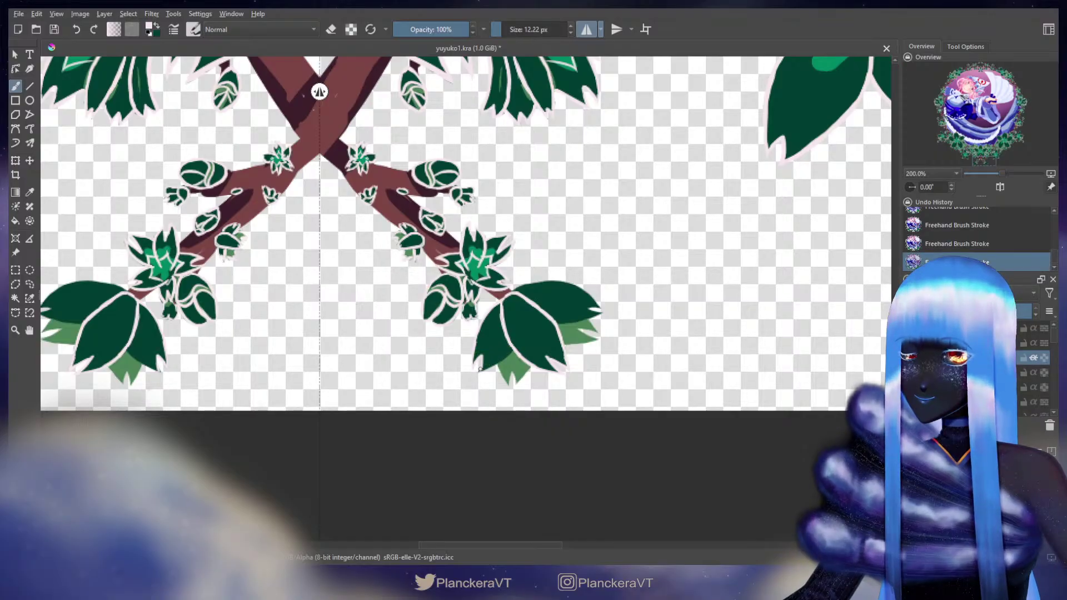
mouse_move(510, 354)
left_mouse_down()
mouse_move(486, 369)
mouse_move(499, 361)
mouse_move(512, 389)
mouse_move(511, 370)
mouse_move(517, 384)
mouse_move(529, 366)
mouse_move(516, 383)
left_mouse_up()
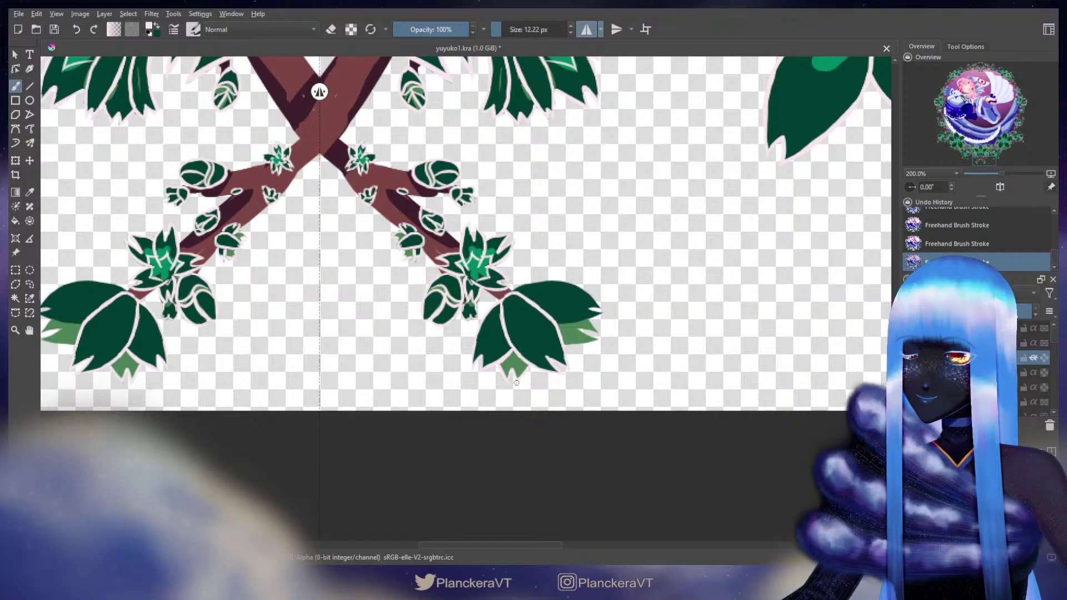
left_click_drag(560, 305, 509, 309)
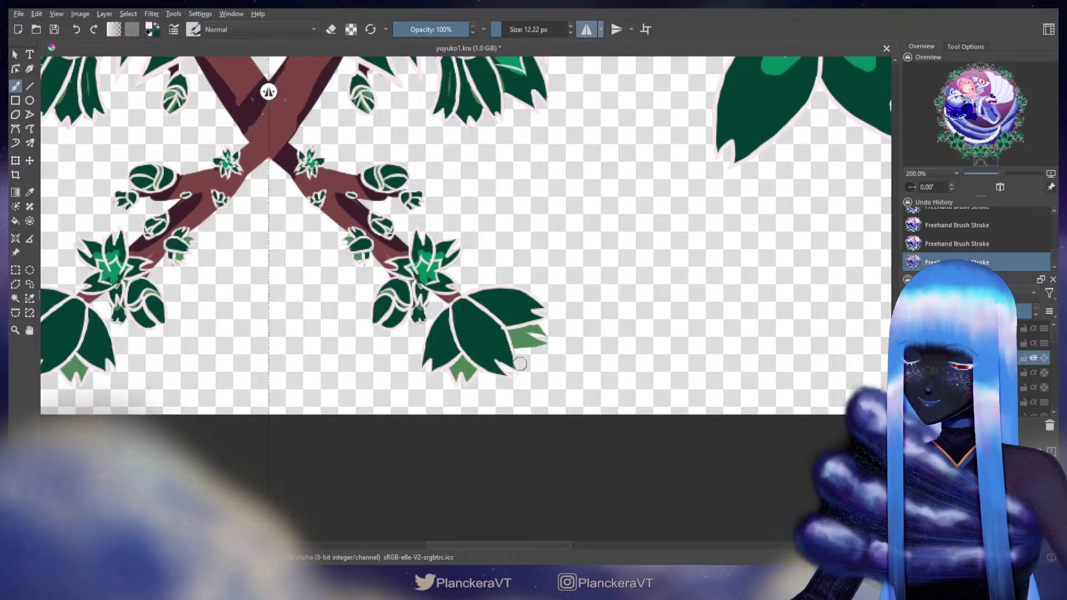
Step: Clean up the notched petal tips and finish the pale pink edge of the light green outer petal on the large drooping flowers
key("e")
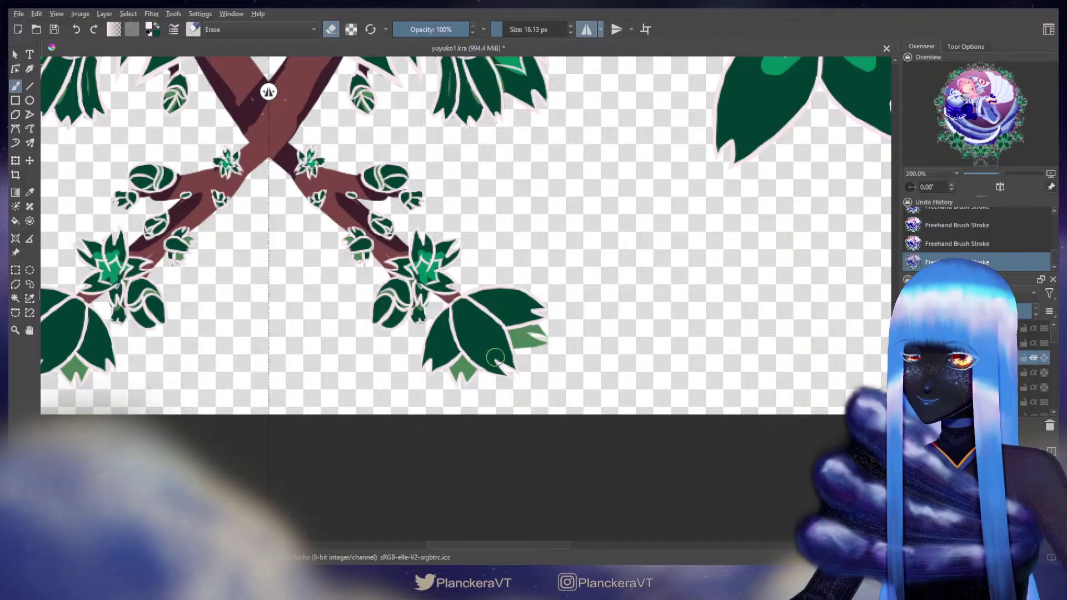
key("e")
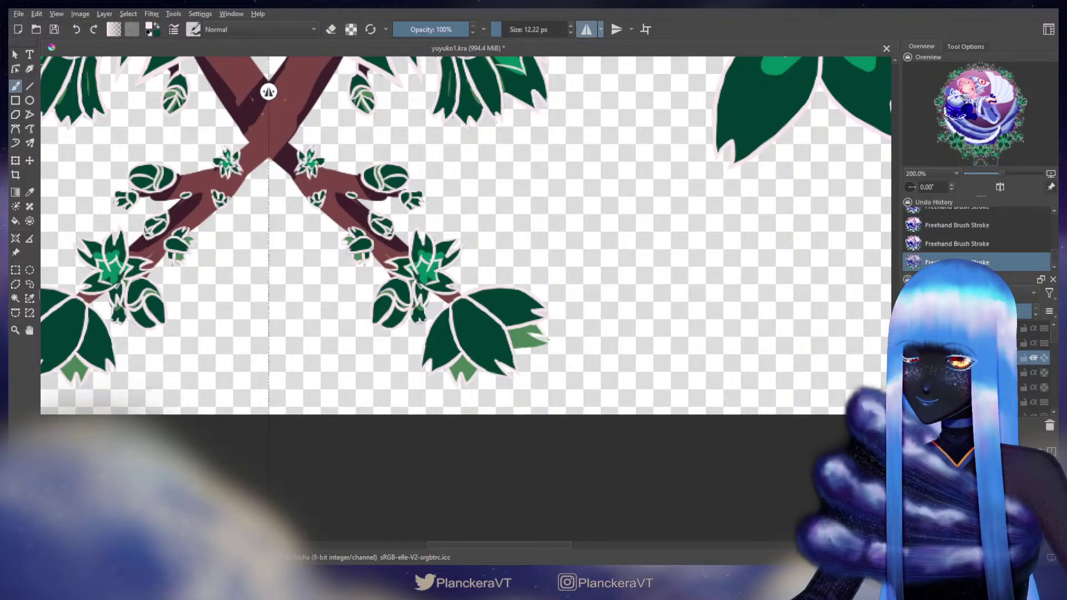
mouse_move(527, 333)
left_mouse_down()
mouse_move(545, 341)
mouse_move(510, 349)
left_mouse_up()
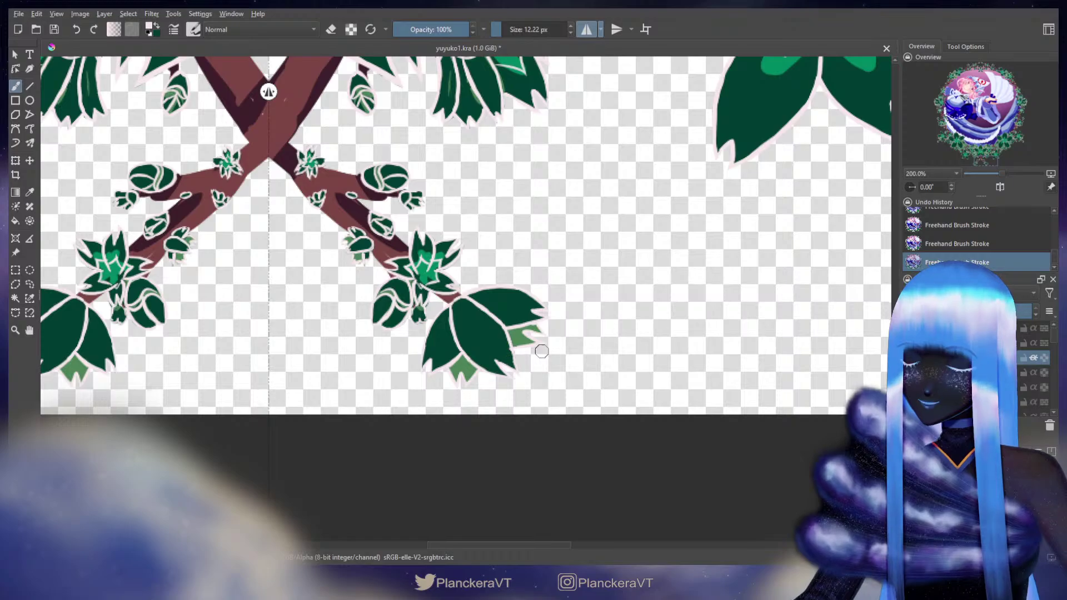
key("e")
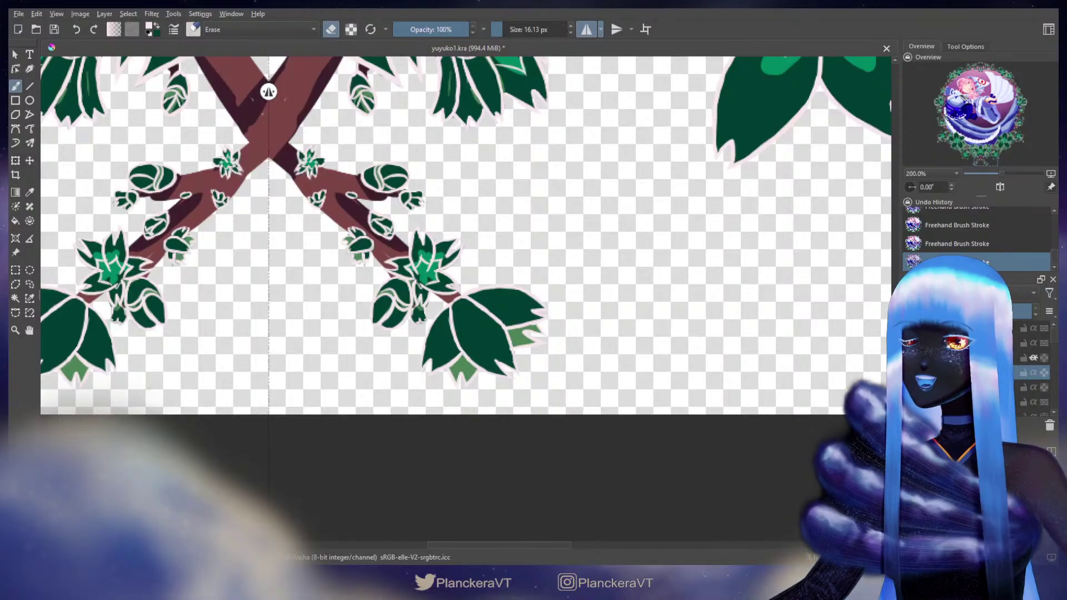
Step: Invert the colors of the flower color layer from green to pink and lock the layer's transparency
left_click(909, 373)
scroll(371, 218, "down", 5)
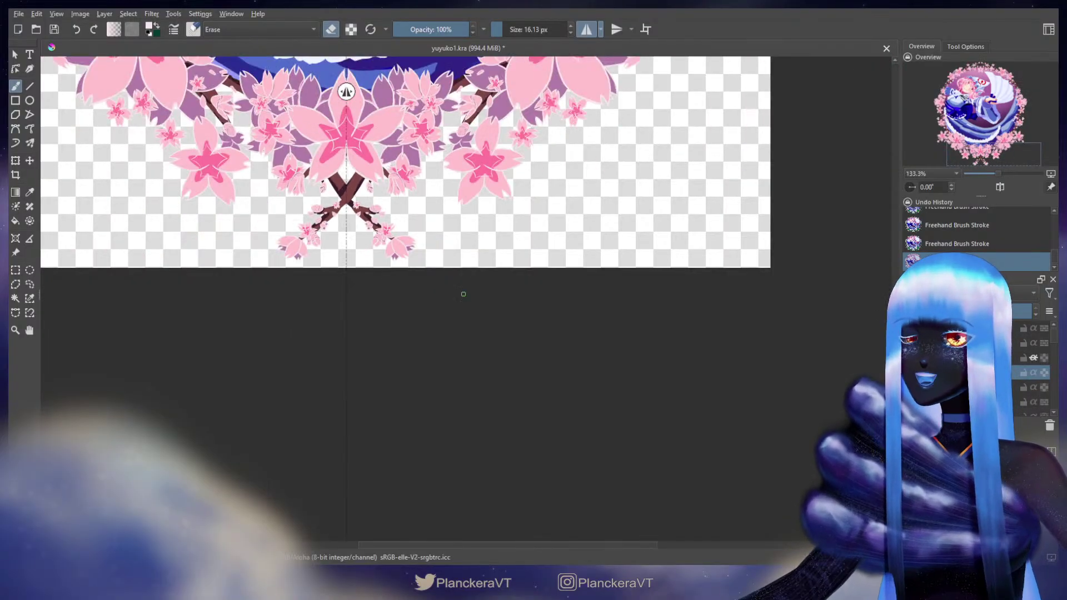
left_click_drag(566, 178, 606, 394)
mouse_move(595, 117)
left_mouse_down()
mouse_move(638, 364)
mouse_move(648, 257)
left_mouse_up()
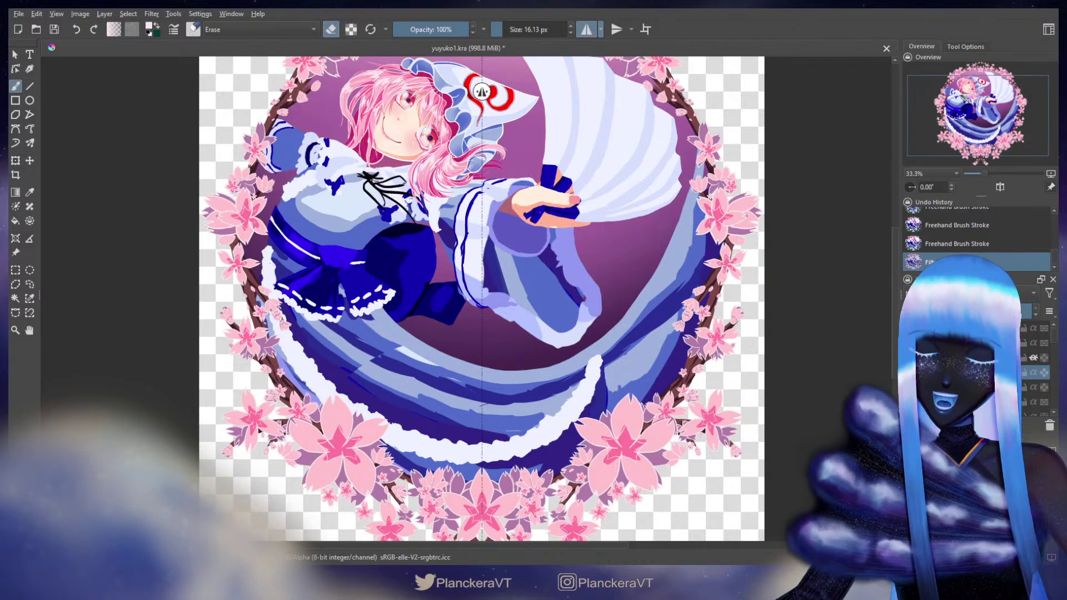
scroll(594, 242, "up", 1)
left_click_drag(874, 281, 870, 388)
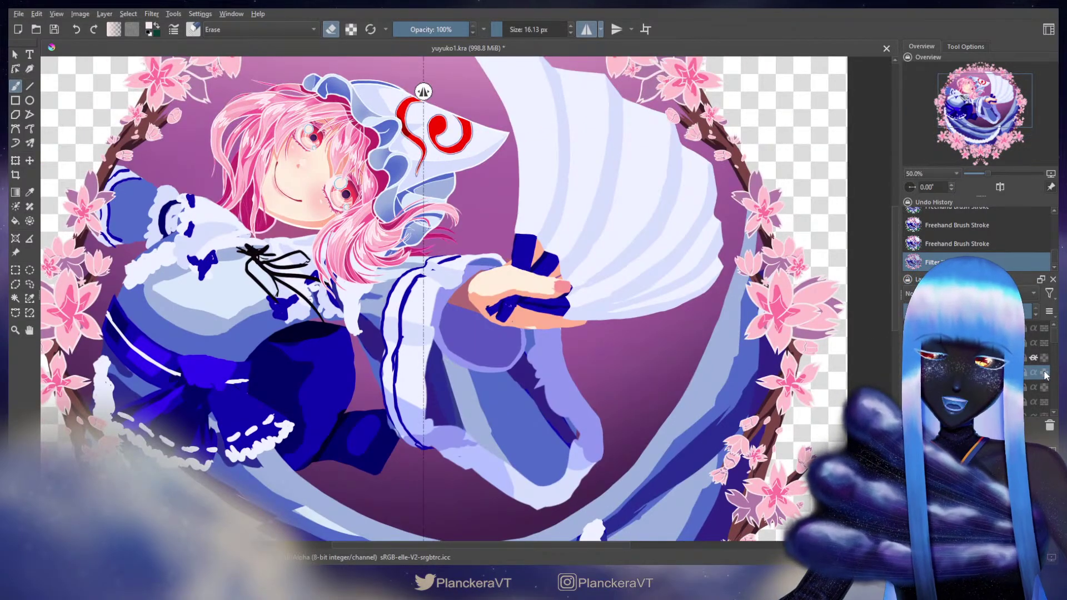
left_click_drag(600, 201, 587, 396)
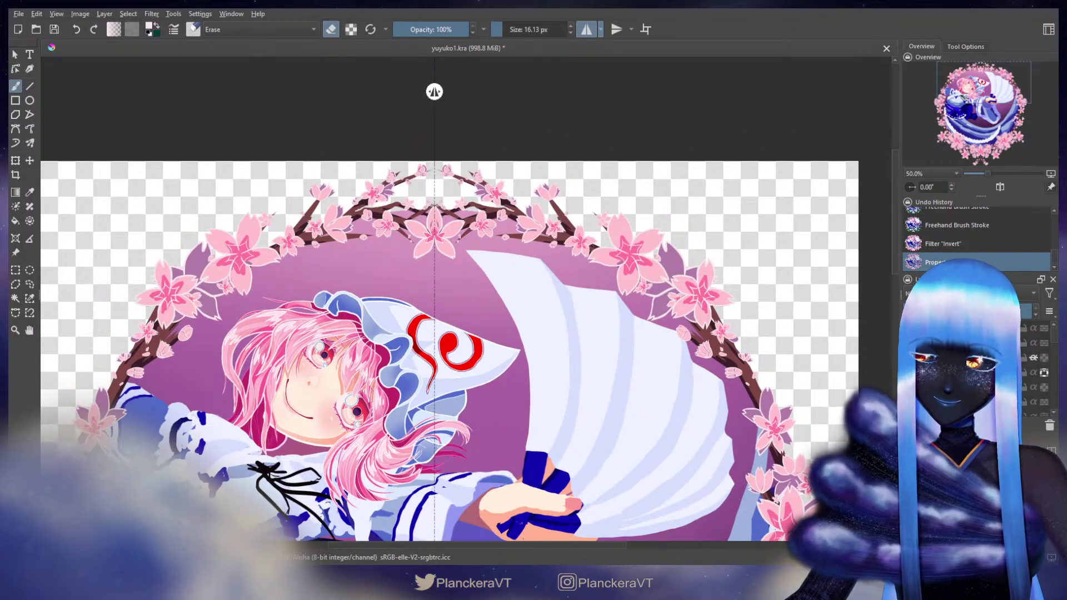
Step: Sample the light and hot pinks from the large blossom at the wreath's top center and fill in its hot pink center
scroll(605, 303, "up", 4)
left_click_drag(614, 303, 650, 303)
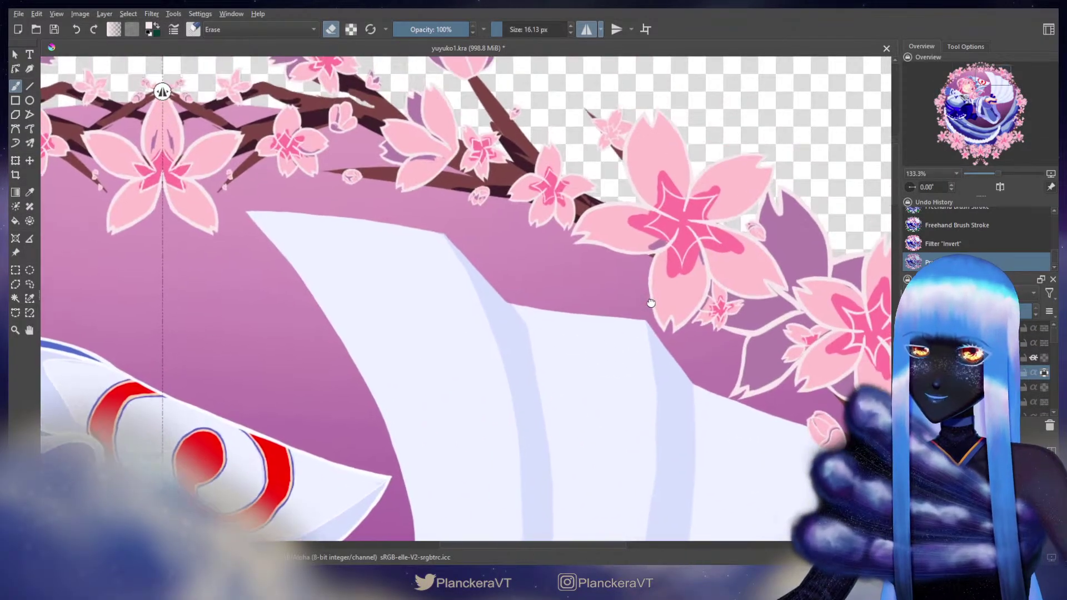
key("e")
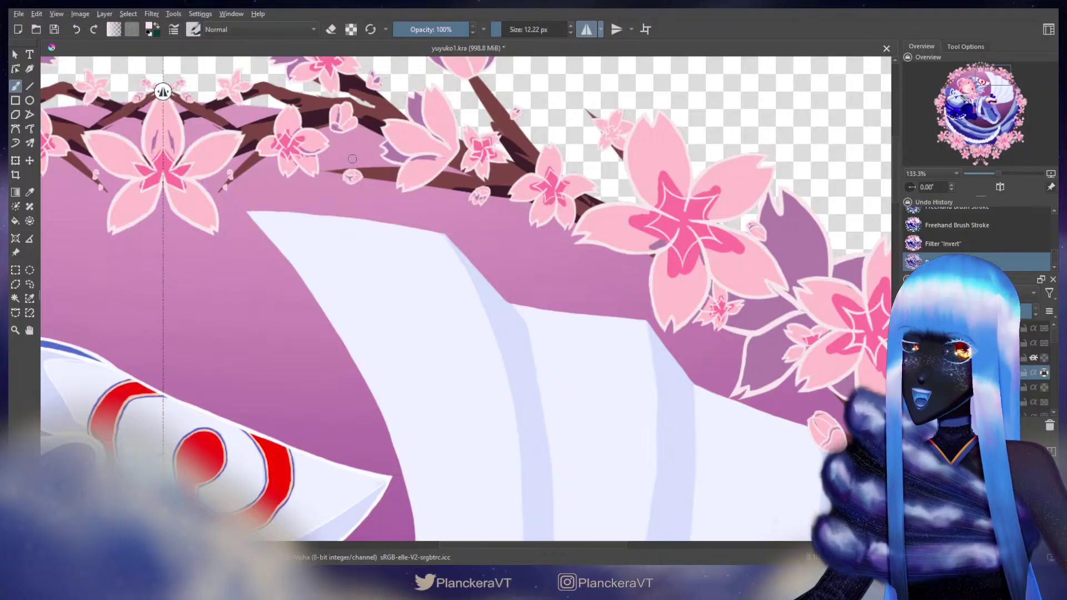
left_click(222, 202, "ctrl")
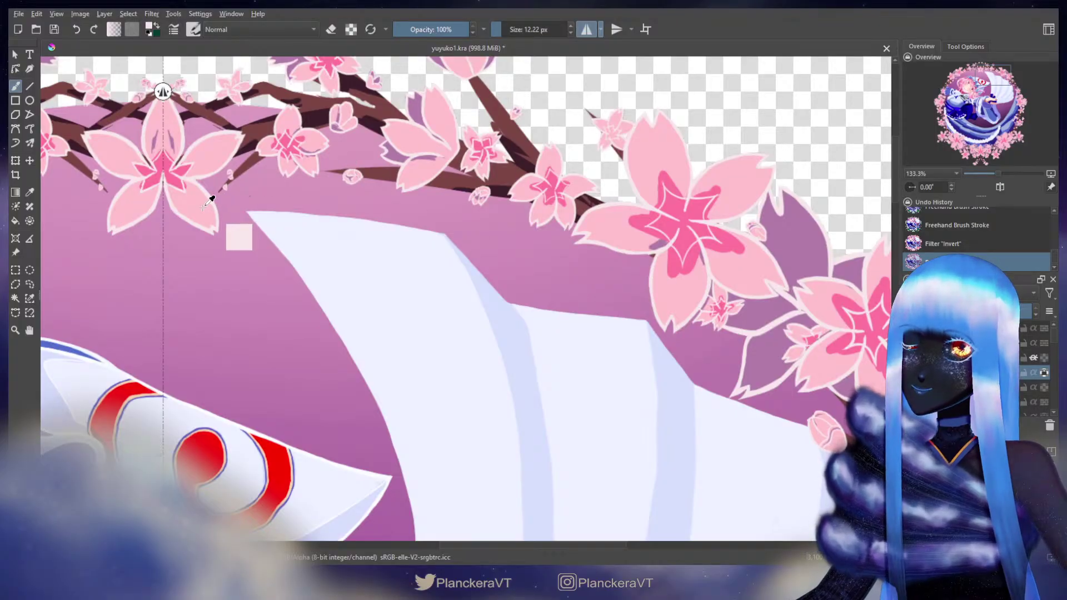
left_click(184, 177, "ctrl")
left_click(177, 178, "ctrl")
left_click_drag(280, 213, 601, 377)
key("bracketright")
key("bracketright")
key("bracketright")
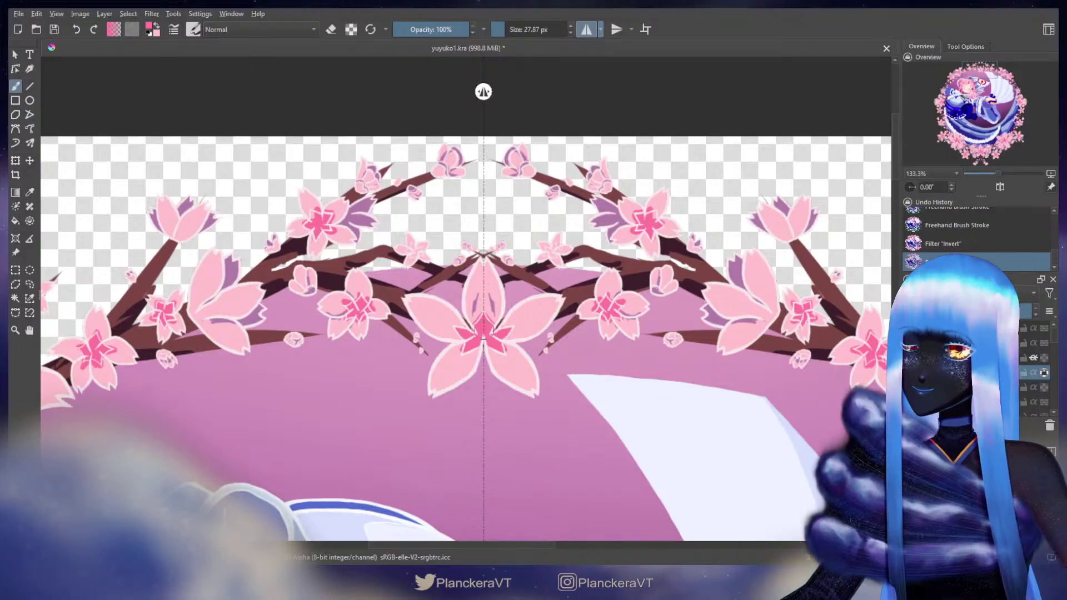
left_click(491, 342)
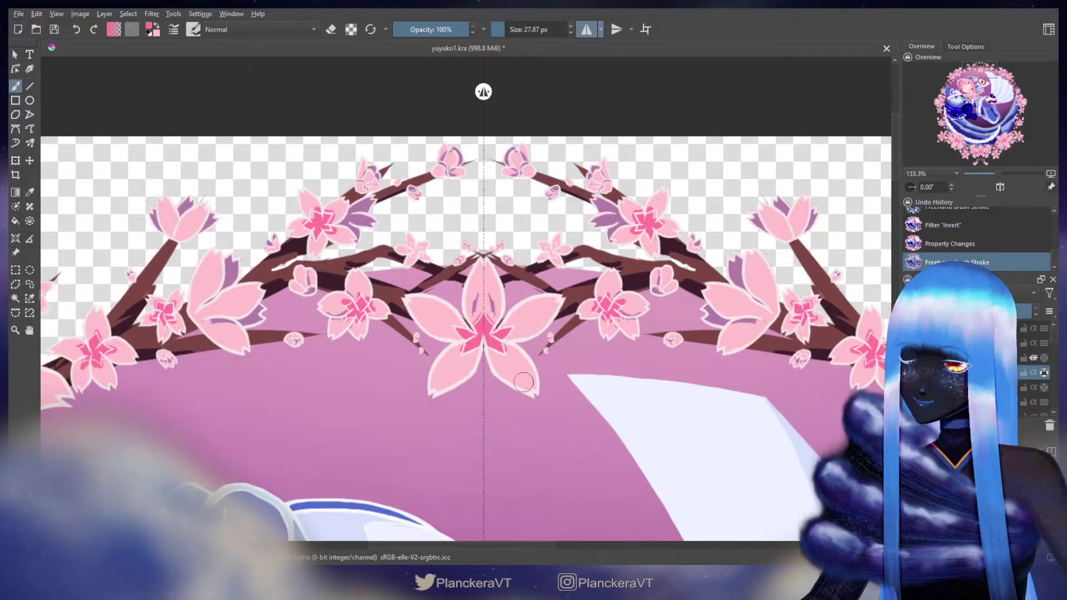
key("x")
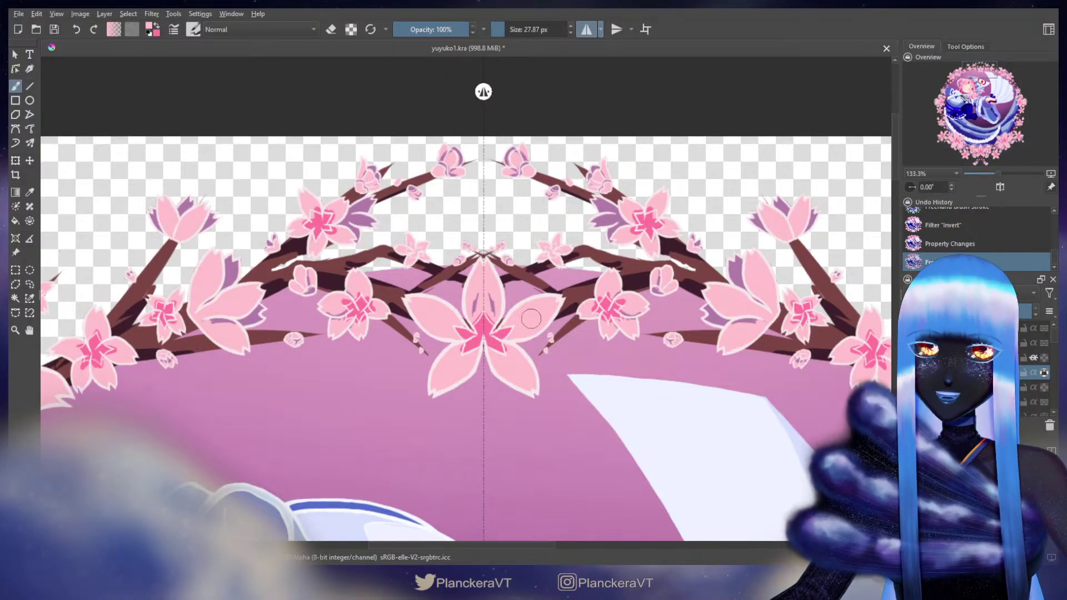
Step: Trim the top center blossom's hot pink center and paint over the purple marks on its upper petal in light pink
scroll(531, 325, "up", 2)
key("bracketleft")
key("bracketleft")
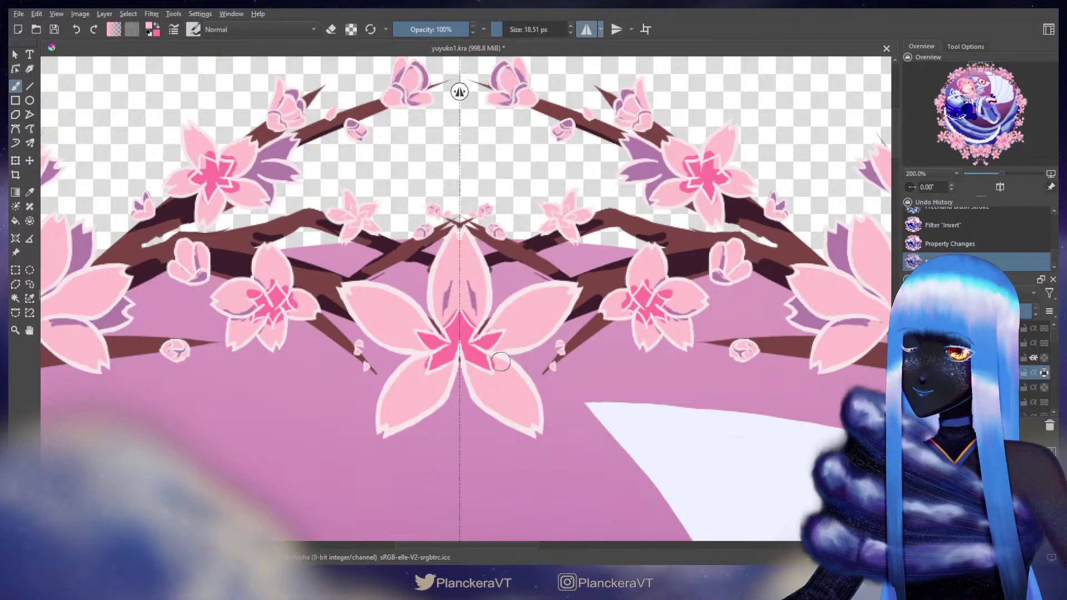
left_click(491, 359)
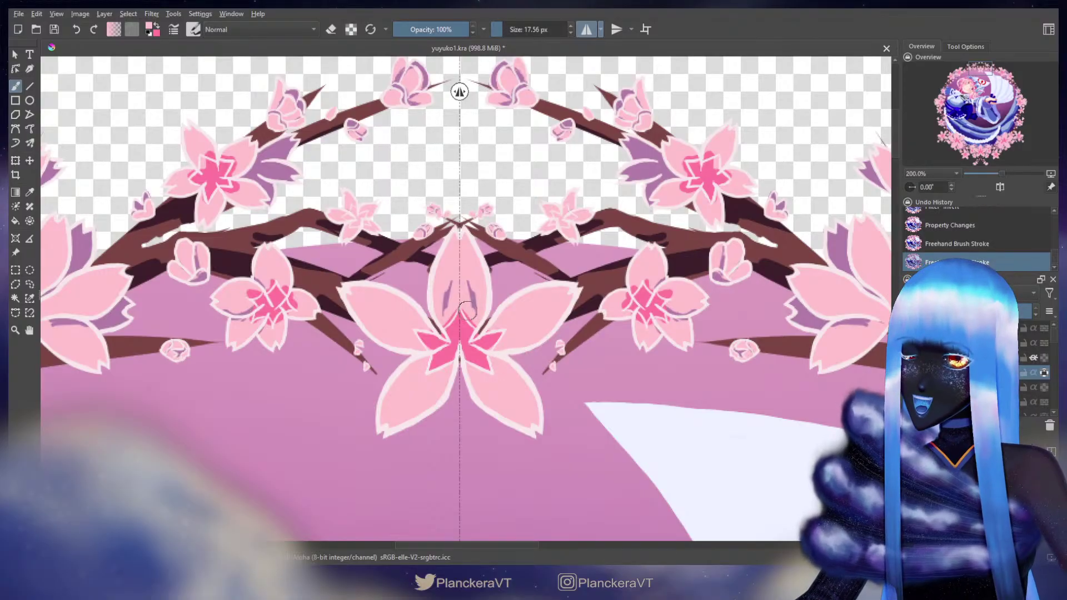
mouse_move(464, 307)
left_mouse_down()
mouse_move(462, 286)
mouse_move(473, 319)
left_mouse_up()
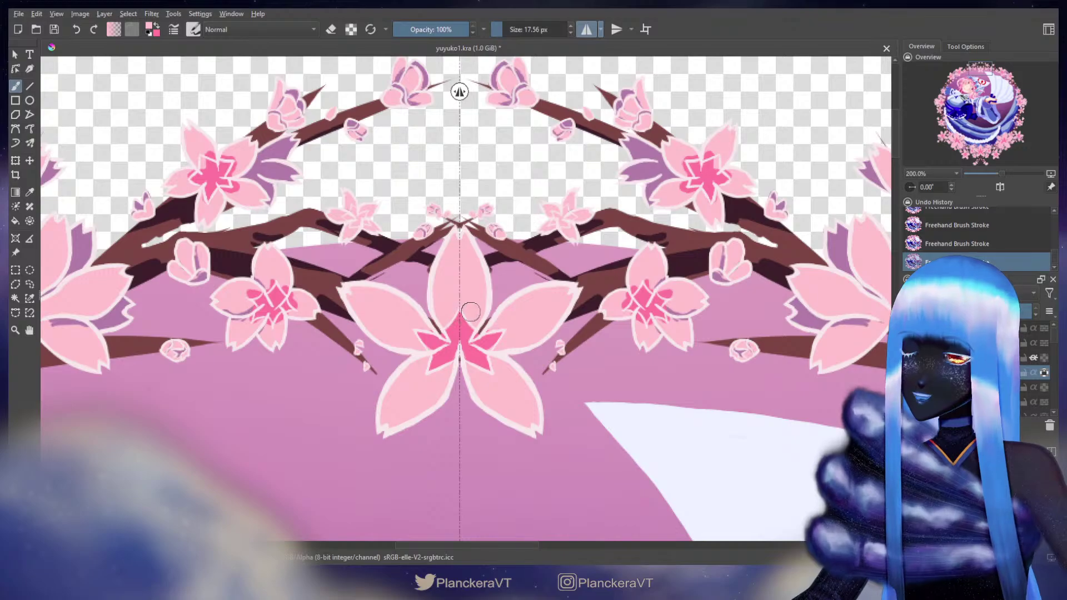
Step: Tidy the edges of the hot pink star in the top center blossom, undoing a misplaced stroke
key("e")
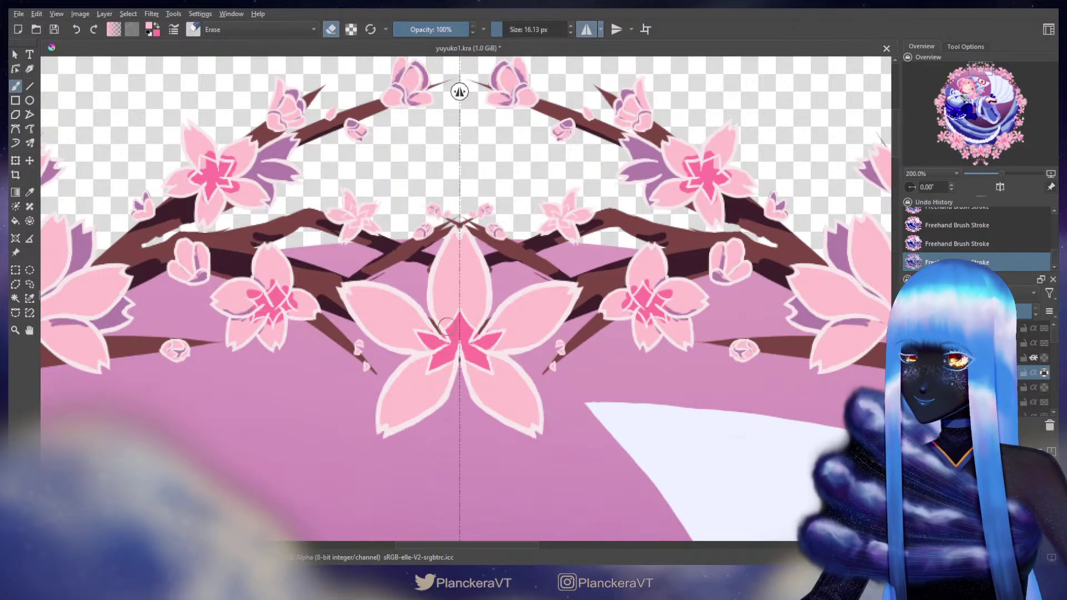
key("bracketleft")
key("bracketleft")
key("bracketleft")
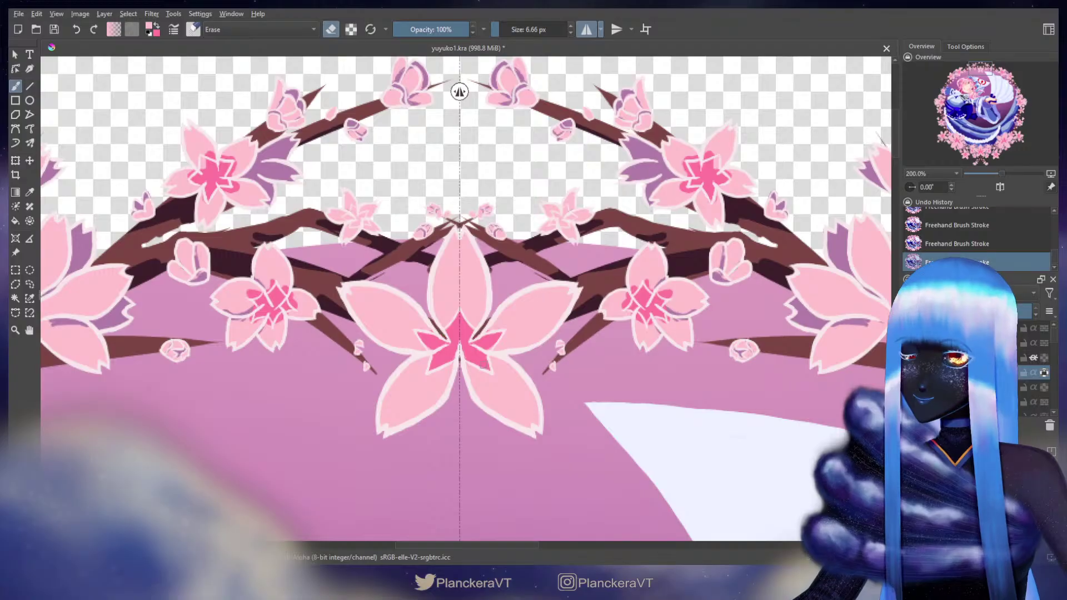
key("e")
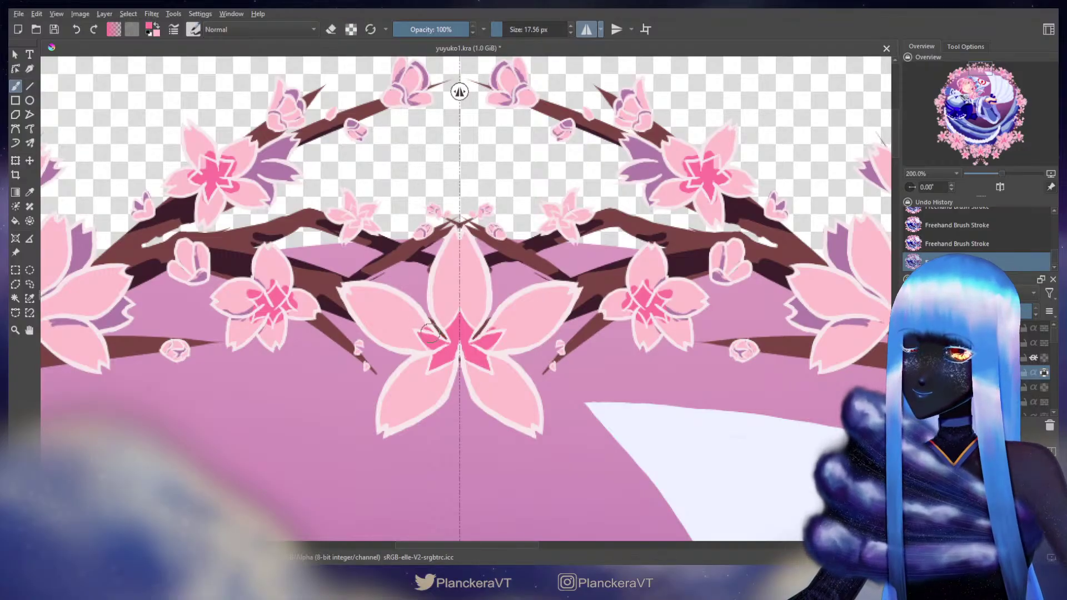
key("ctrl+z")
key("x")
left_click_drag(426, 325, 428, 328)
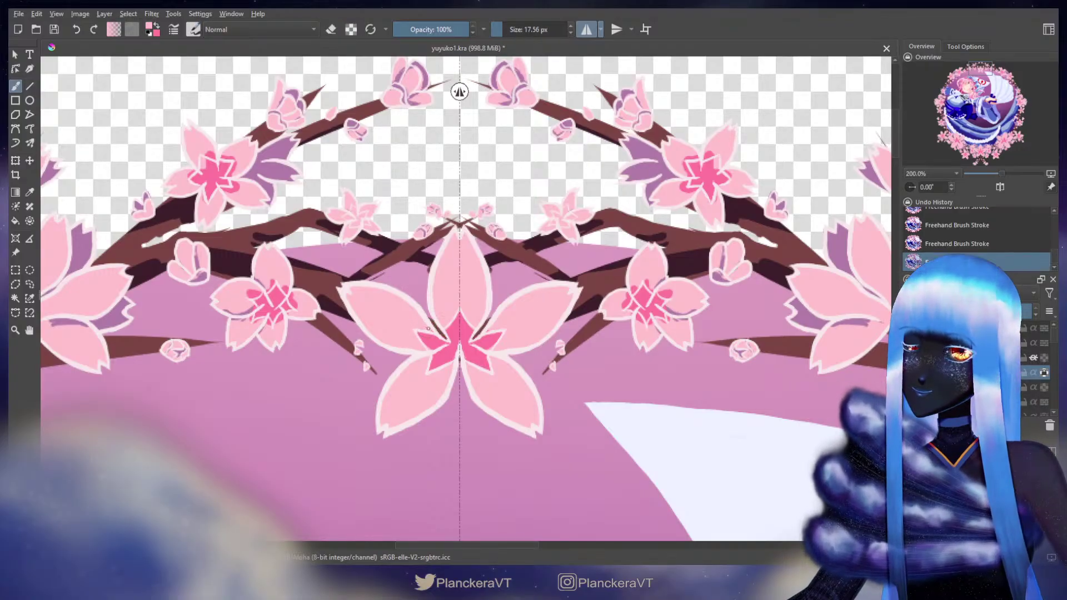
Step: Paint the centers of the small mirrored blossoms just above the top center blossom in hot pink
left_click_drag(577, 262, 545, 292)
key("x")
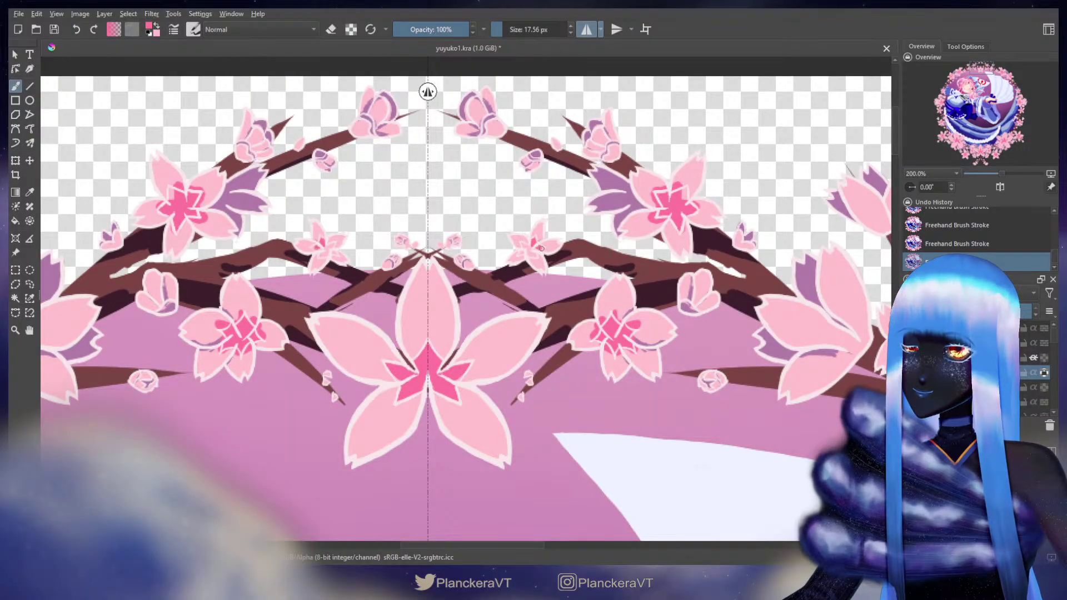
left_click(533, 252)
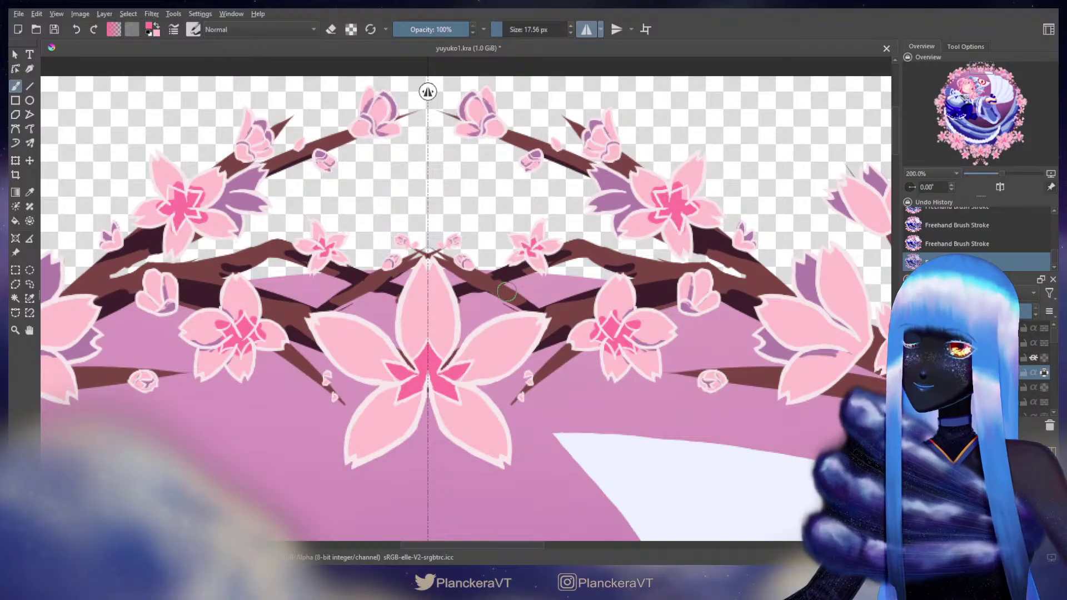
Step: Reshape the centers of the upper branch blossoms with purple back petals into clean hot pink stars, covering the excess in light pink
left_click_drag(605, 257, 507, 293)
key("x")
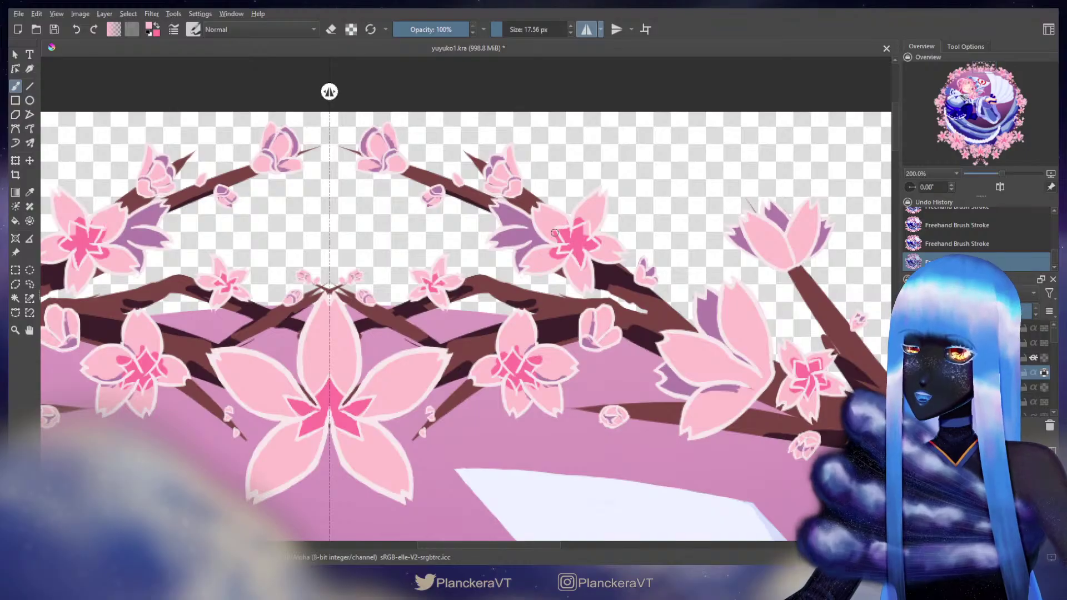
left_click_drag(556, 247, 557, 257)
key("x")
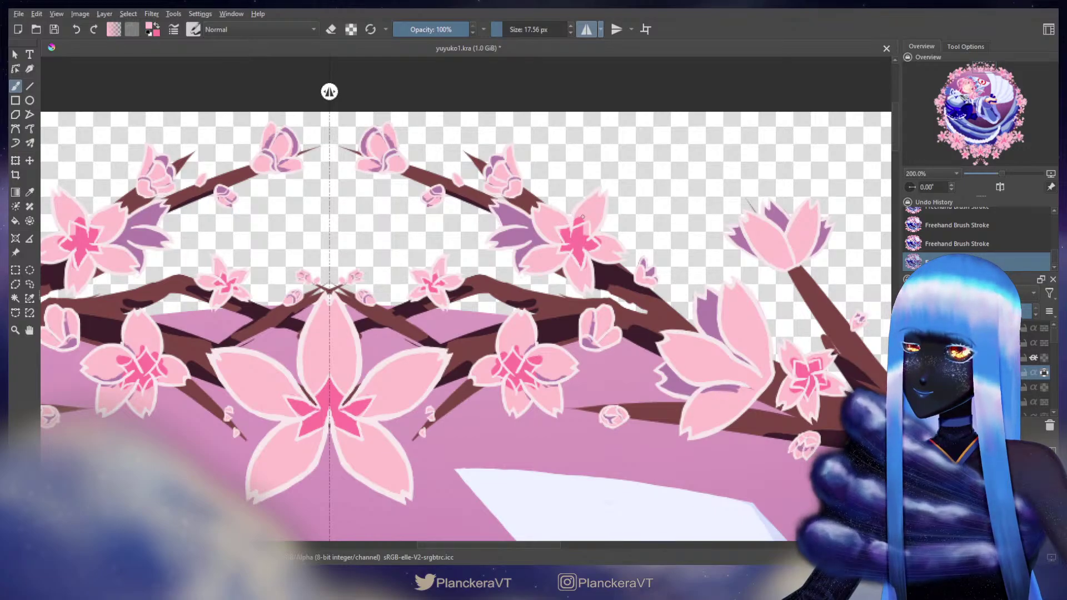
left_click_drag(581, 219, 586, 232)
key("x")
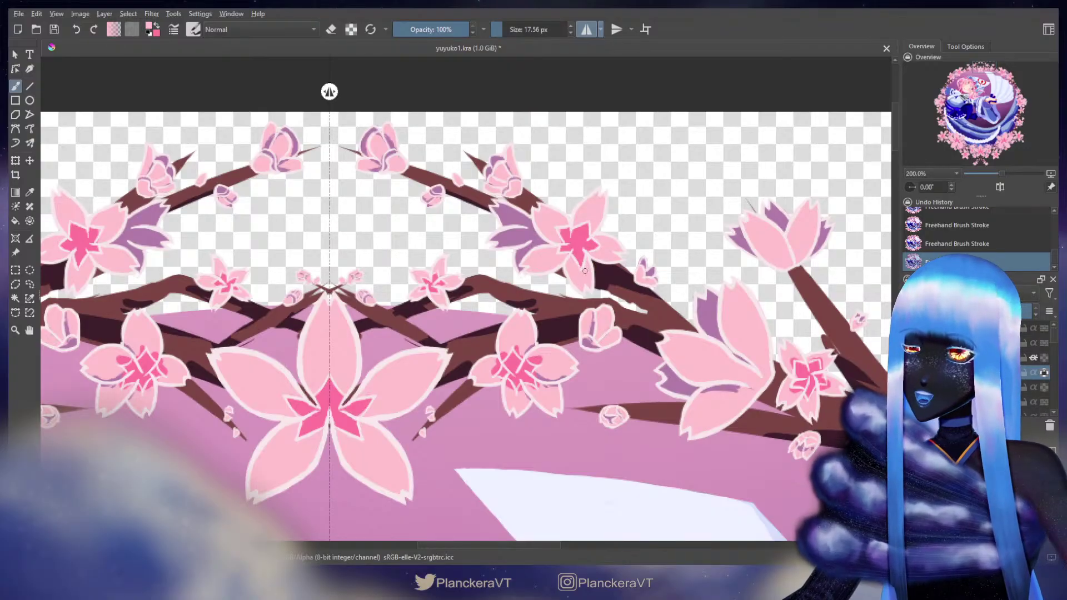
Step: Reshape the hot pink centers of the medium blossoms on either side of the large top center blossom
left_click_drag(638, 336, 587, 250)
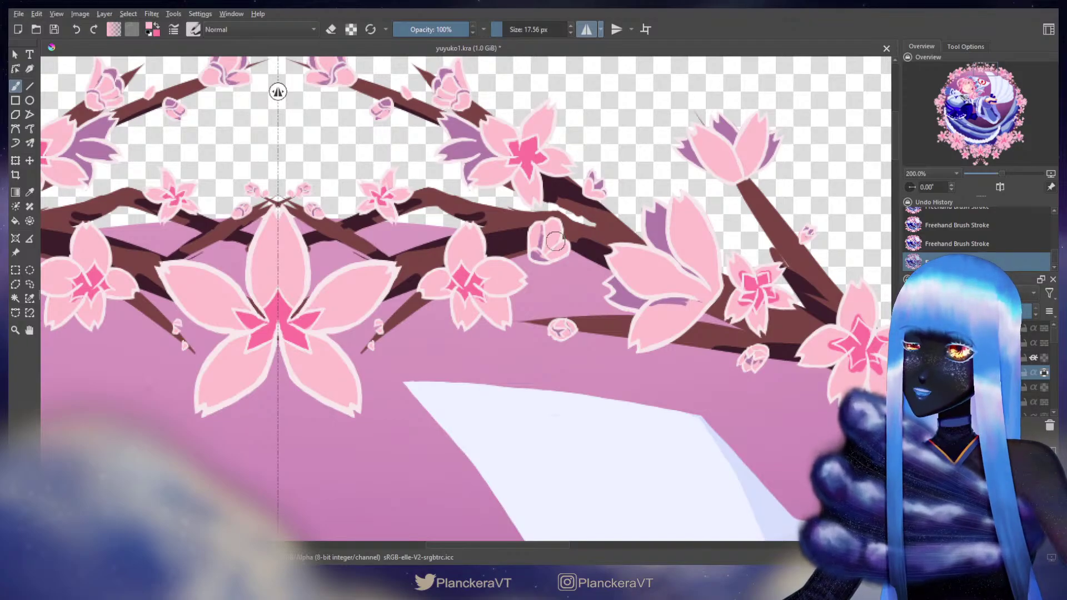
left_click_drag(556, 226, 397, 195)
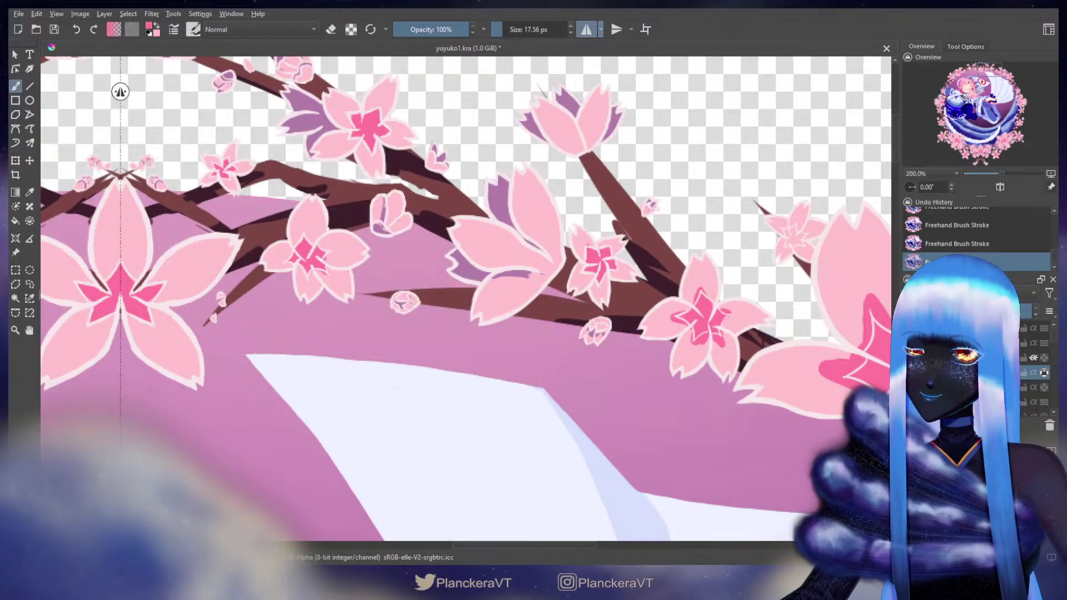
key("x")
Step: Reshape the hot pink centers of the medium blossoms farther out along the branches and fill the small blossom's center beside the largest blossom
left_click_drag(608, 276, 504, 237)
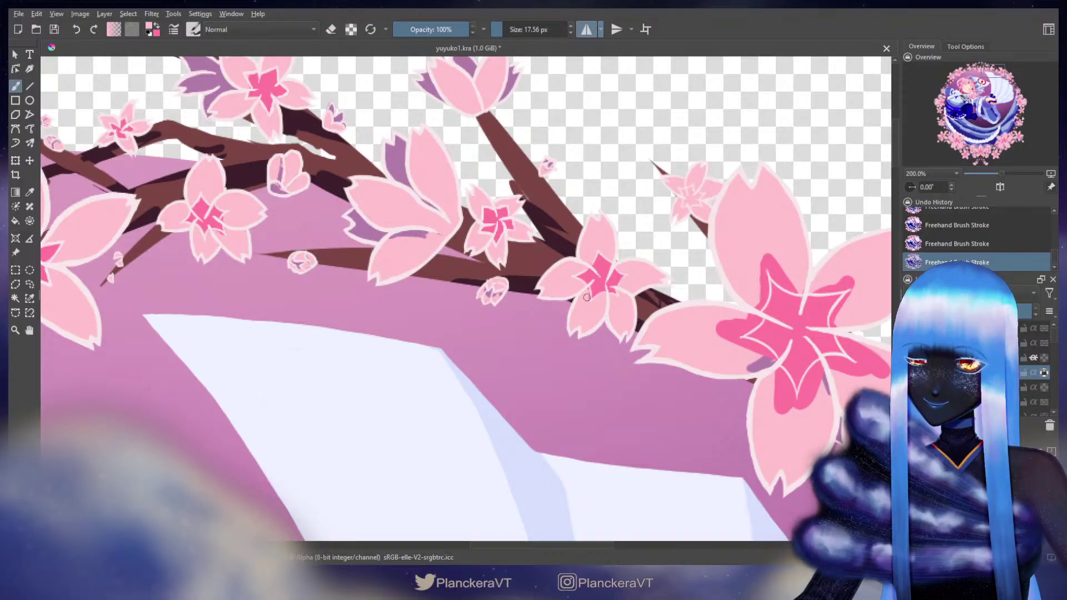
left_click_drag(669, 310, 656, 303)
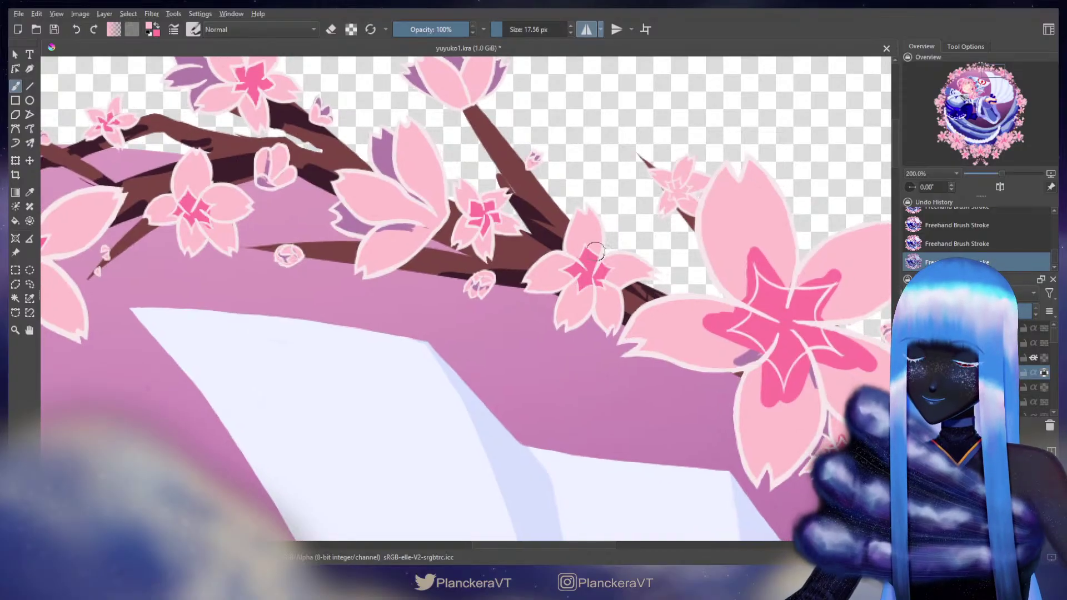
left_click_drag(576, 256, 487, 300)
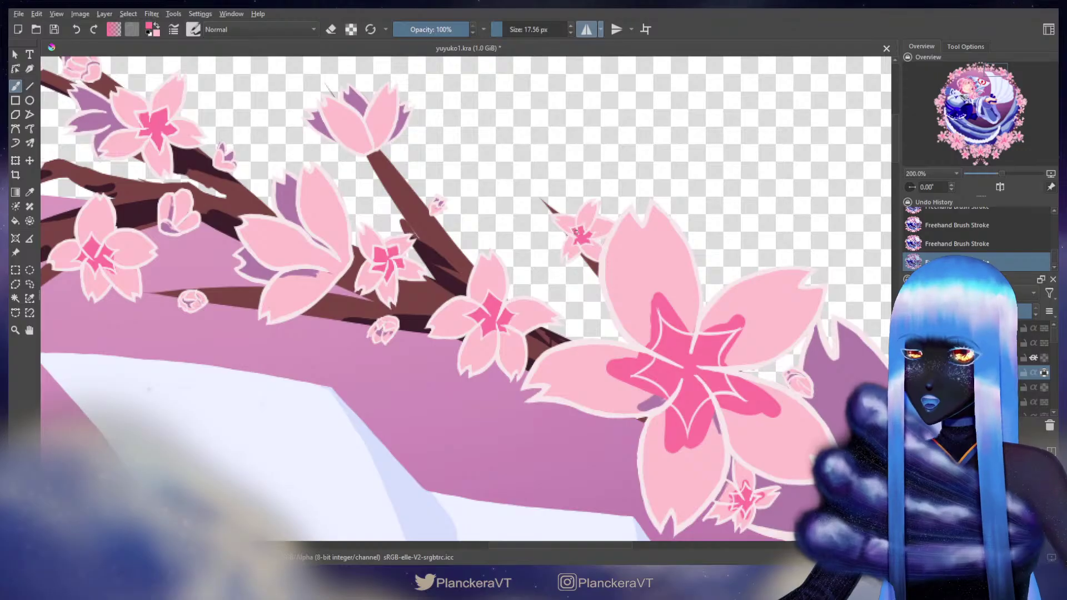
Step: Trim the largest blossom's hot pink center on its upper, left and lower petals, covering the excess in light pink
mouse_move(629, 309)
left_mouse_down()
mouse_move(588, 270)
mouse_move(549, 253)
mouse_move(578, 246)
mouse_move(609, 275)
mouse_move(595, 262)
mouse_move(611, 269)
mouse_move(617, 240)
left_mouse_up()
key("x")
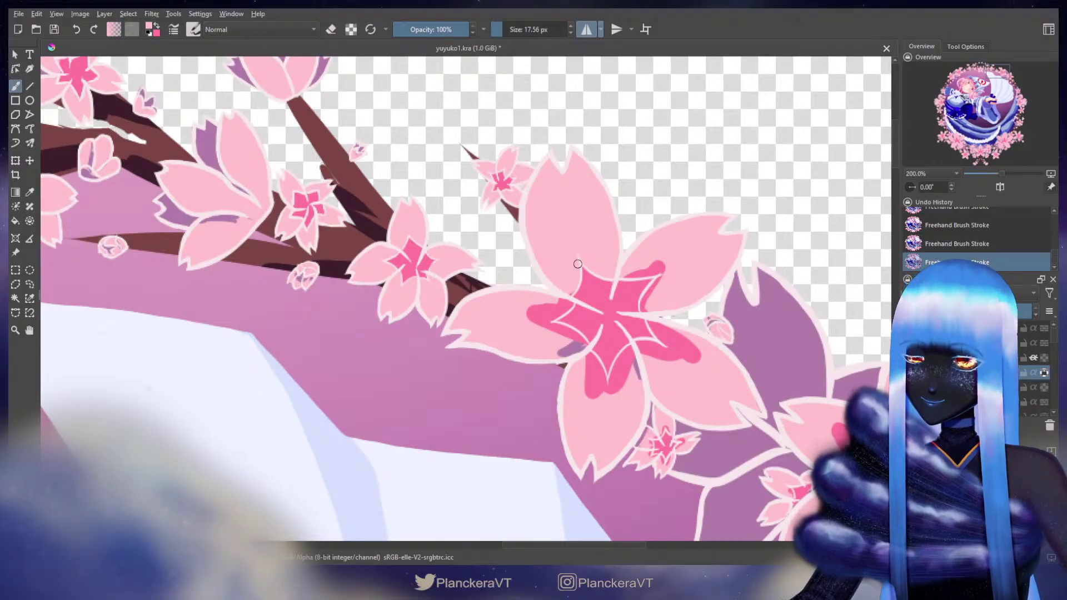
mouse_move(573, 290)
left_mouse_down()
mouse_move(570, 300)
mouse_move(543, 318)
mouse_move(550, 296)
mouse_move(531, 301)
mouse_move(565, 302)
left_mouse_up()
mouse_move(545, 318)
left_mouse_down()
mouse_move(577, 344)
mouse_move(560, 346)
mouse_move(582, 340)
mouse_move(565, 330)
mouse_move(596, 374)
mouse_move(584, 376)
mouse_move(625, 389)
mouse_move(540, 255)
mouse_move(611, 324)
mouse_move(591, 341)
mouse_move(600, 303)
mouse_move(579, 346)
mouse_move(599, 307)
mouse_move(622, 308)
mouse_move(574, 328)
left_mouse_up()
key("ctrl+z")
key("x")
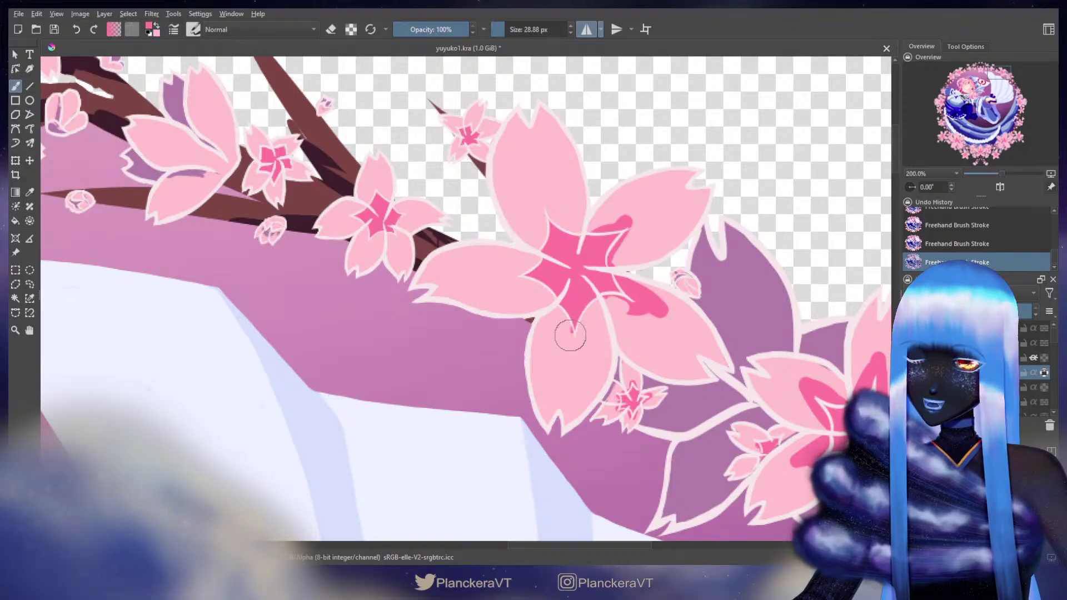
left_click_drag(651, 308, 646, 325)
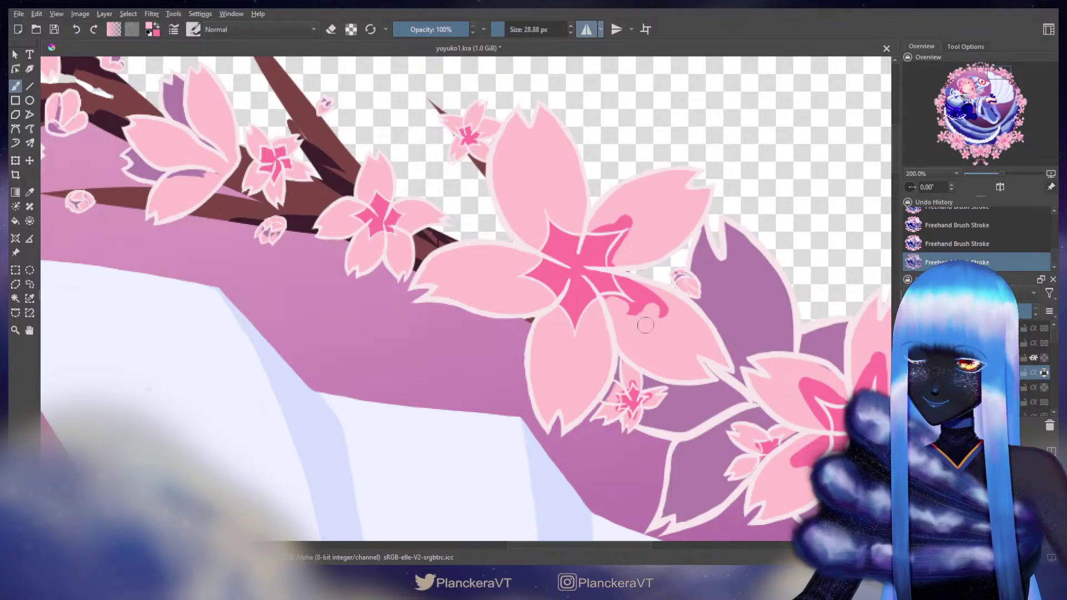
left_click_drag(608, 395, 610, 390)
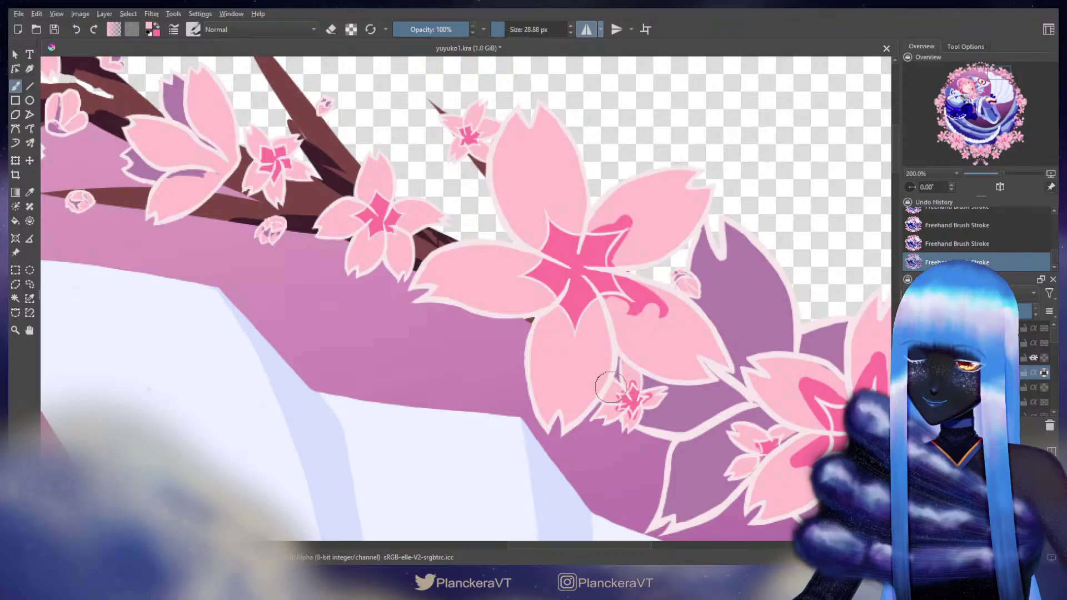
Step: Touch up the small blossom tucked beneath the largest blossom with light pink
key("x")
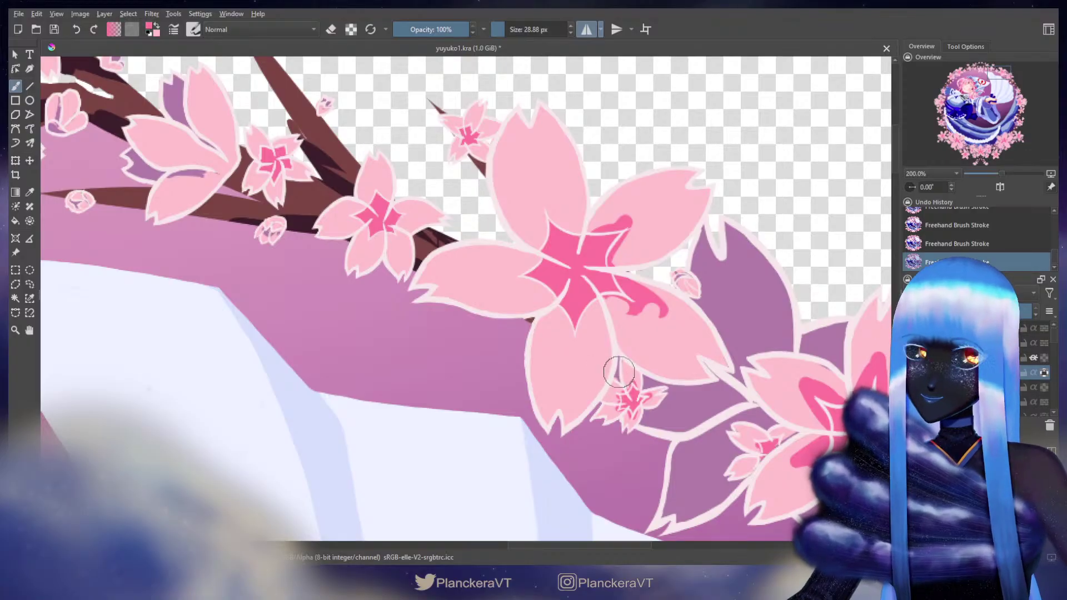
key("x")
left_click(750, 306, "ctrl")
key("bracketleft")
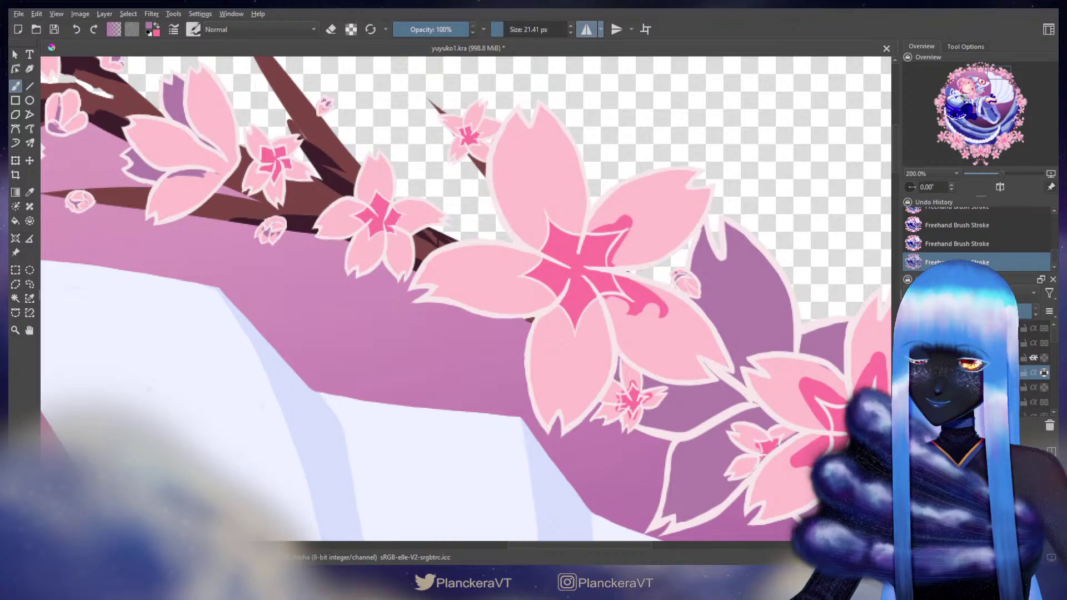
left_click(630, 374, "ctrl")
left_click_drag(629, 373, 623, 359)
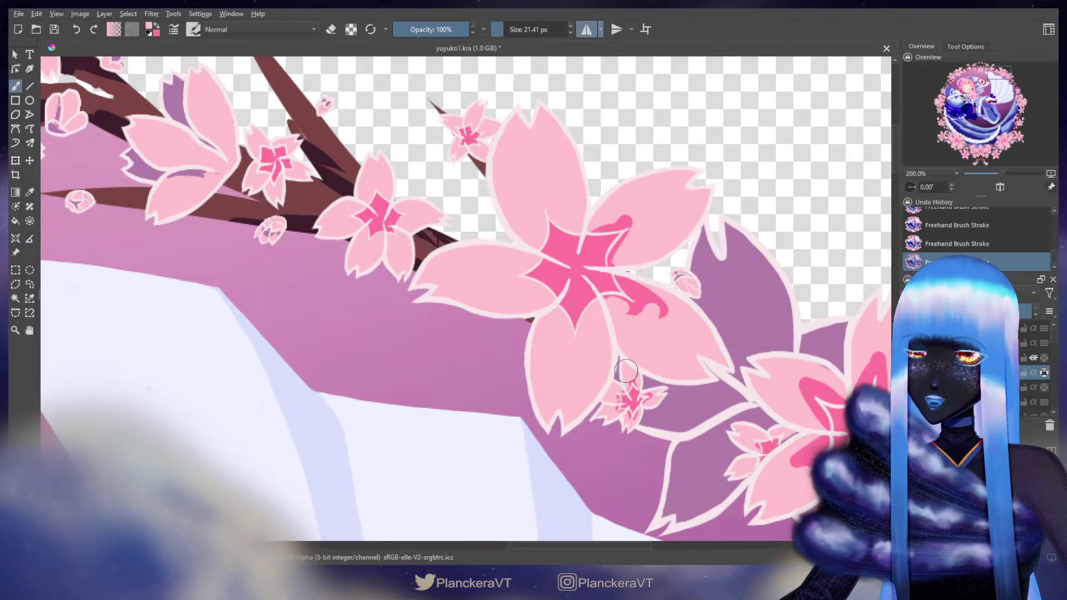
Step: Cover the excess hot pink on the largest blossom's two right petals in light pink and trim the neighboring small blossoms' centers
mouse_move(663, 318)
left_mouse_down()
mouse_move(652, 297)
mouse_move(665, 304)
mouse_move(627, 391)
mouse_move(637, 388)
mouse_move(648, 321)
mouse_move(607, 299)
left_mouse_up()
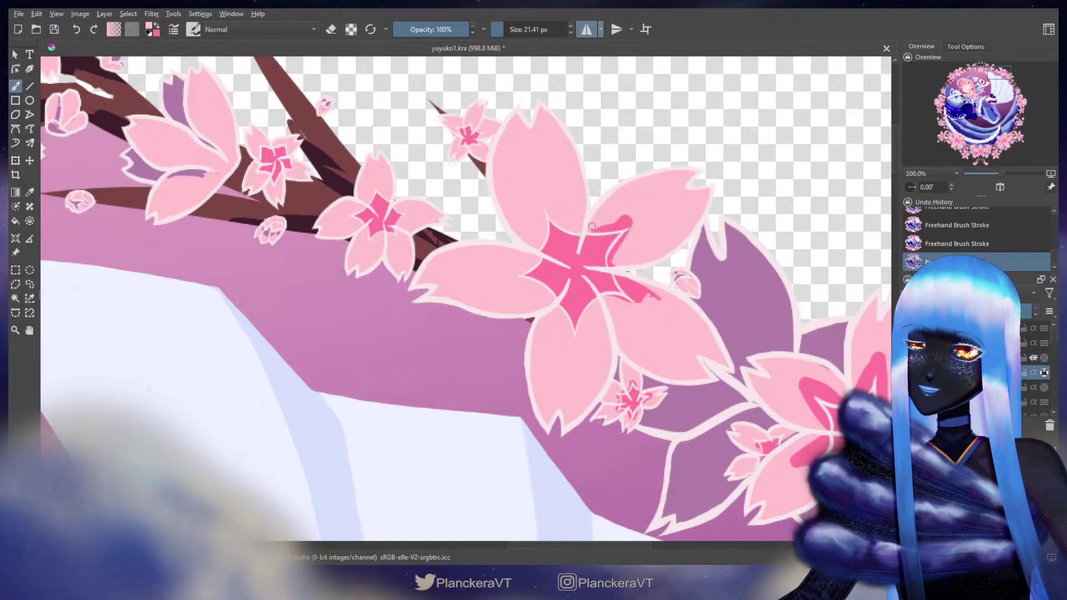
key("x")
key("x")
mouse_move(618, 226)
left_mouse_down()
mouse_move(632, 218)
mouse_move(619, 225)
mouse_move(636, 227)
mouse_move(612, 264)
mouse_move(651, 307)
left_mouse_up()
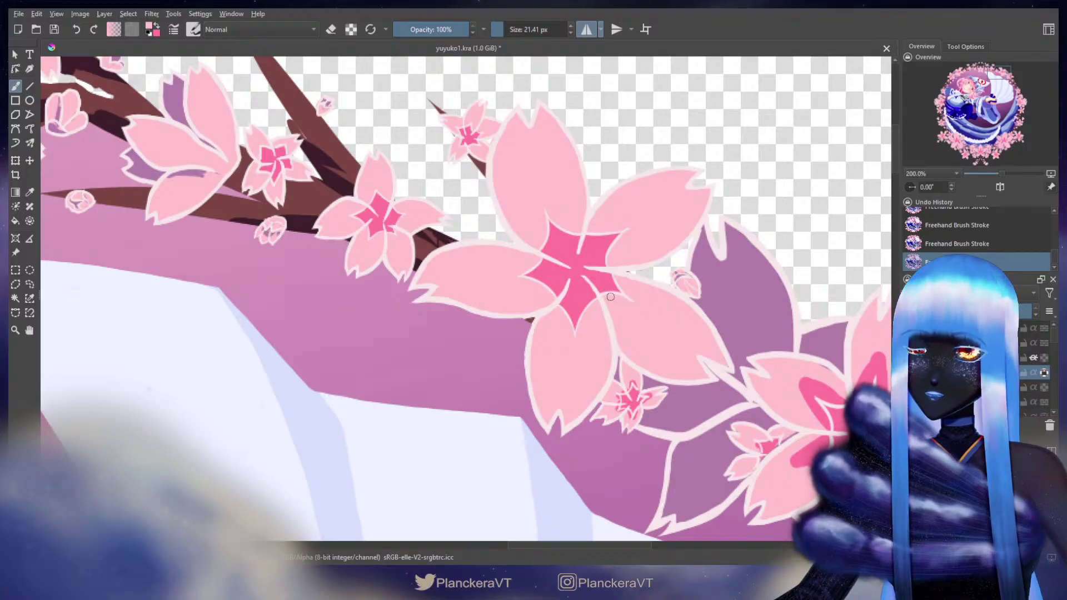
left_click_drag(655, 310, 555, 238)
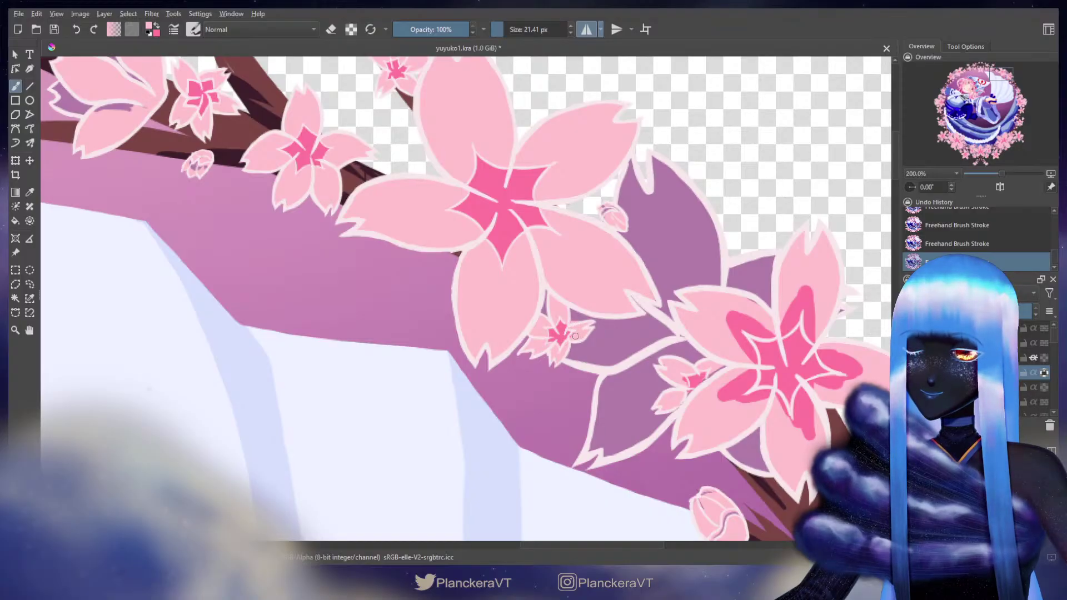
left_click_drag(696, 341, 589, 316)
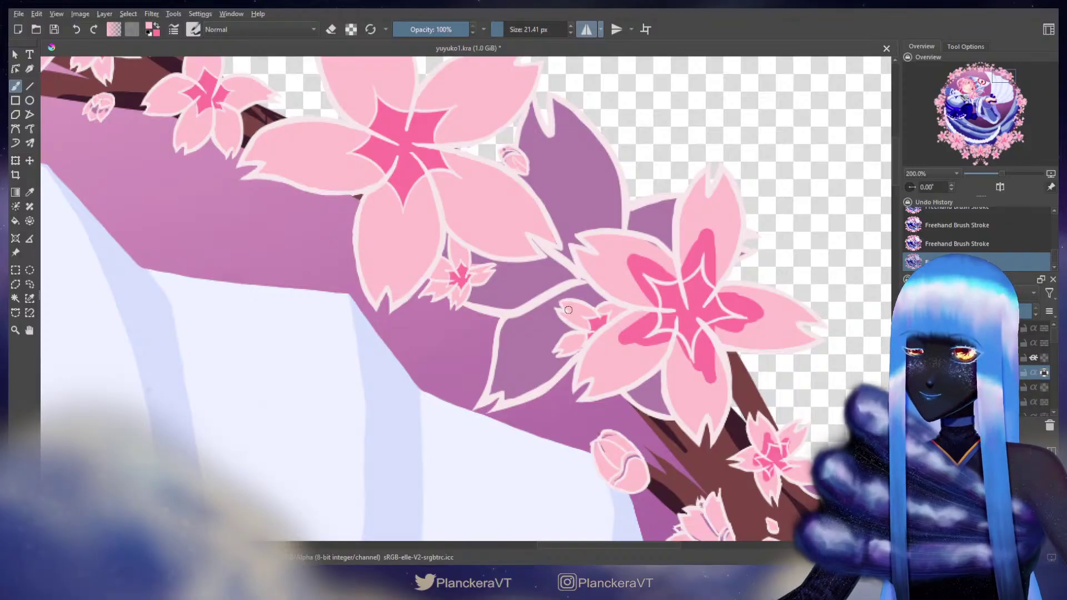
Step: Reshape the hot pink center of the next large blossom along the wreath into a clean star, covering the excess in light pink
left_click_drag(655, 285, 553, 324)
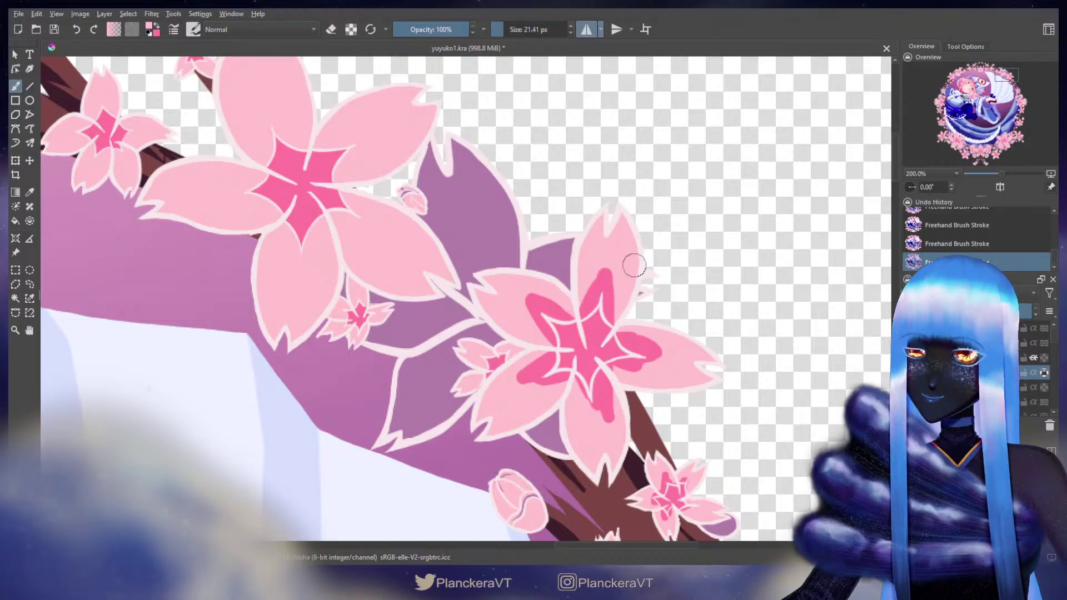
left_click_drag(533, 287, 571, 315)
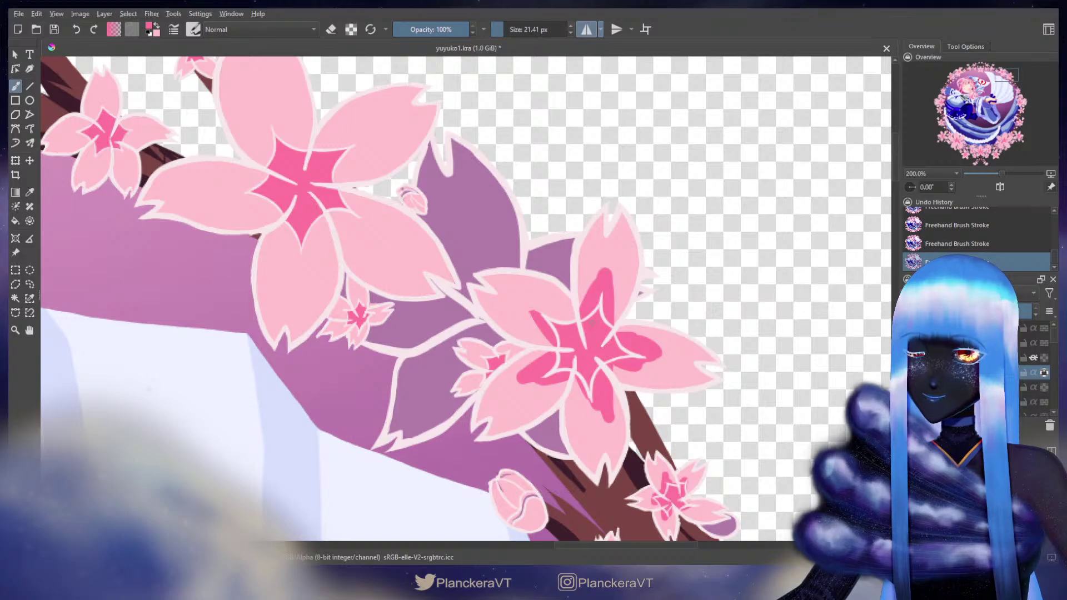
key("x")
mouse_move(537, 314)
left_mouse_down()
mouse_move(529, 307)
mouse_move(550, 337)
mouse_move(528, 366)
mouse_move(550, 360)
mouse_move(551, 349)
mouse_move(528, 374)
mouse_move(580, 382)
mouse_move(599, 433)
mouse_move(616, 390)
mouse_move(603, 374)
mouse_move(593, 390)
mouse_move(600, 377)
mouse_move(607, 419)
mouse_move(609, 407)
left_mouse_up()
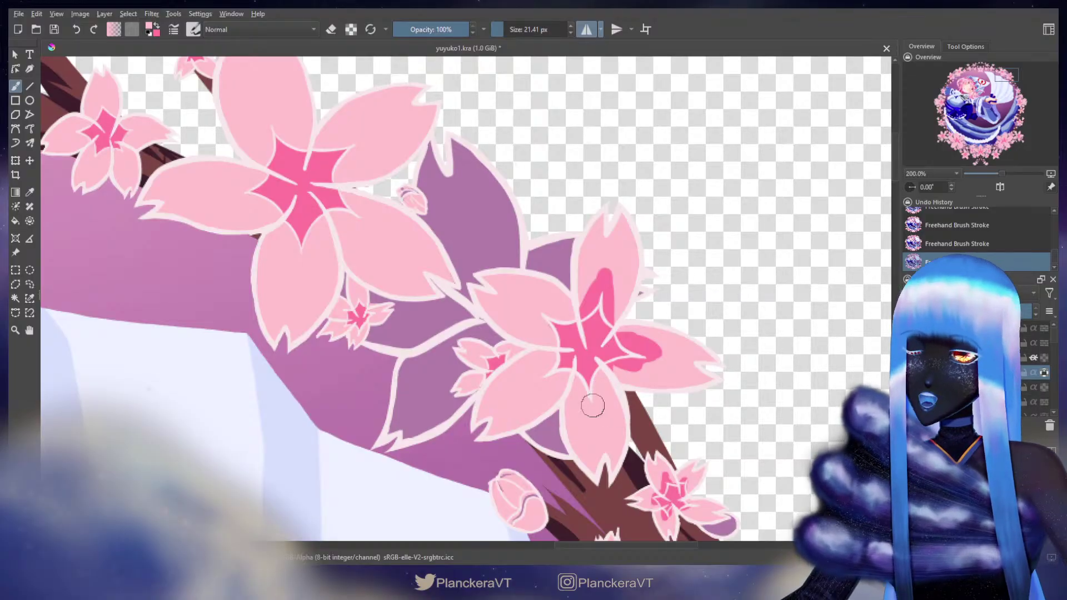
mouse_move(592, 271)
left_mouse_down()
mouse_move(612, 298)
mouse_move(608, 313)
mouse_move(595, 289)
mouse_move(582, 312)
left_mouse_up()
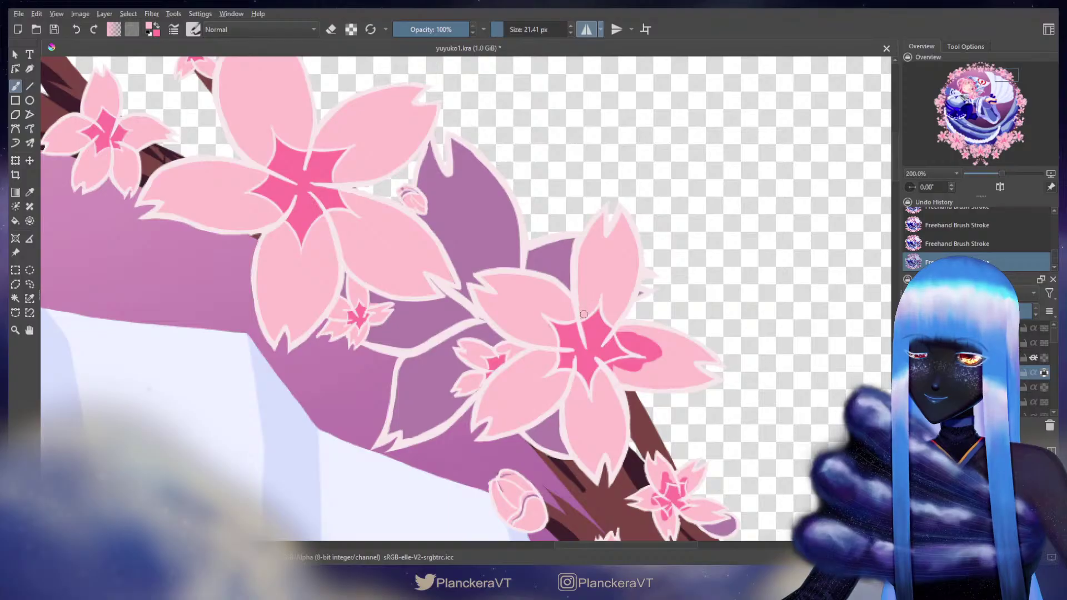
mouse_move(665, 342)
left_mouse_down()
mouse_move(618, 293)
mouse_move(576, 284)
mouse_move(580, 291)
mouse_move(571, 276)
mouse_move(598, 301)
mouse_move(590, 294)
mouse_move(615, 289)
mouse_move(592, 311)
left_mouse_up()
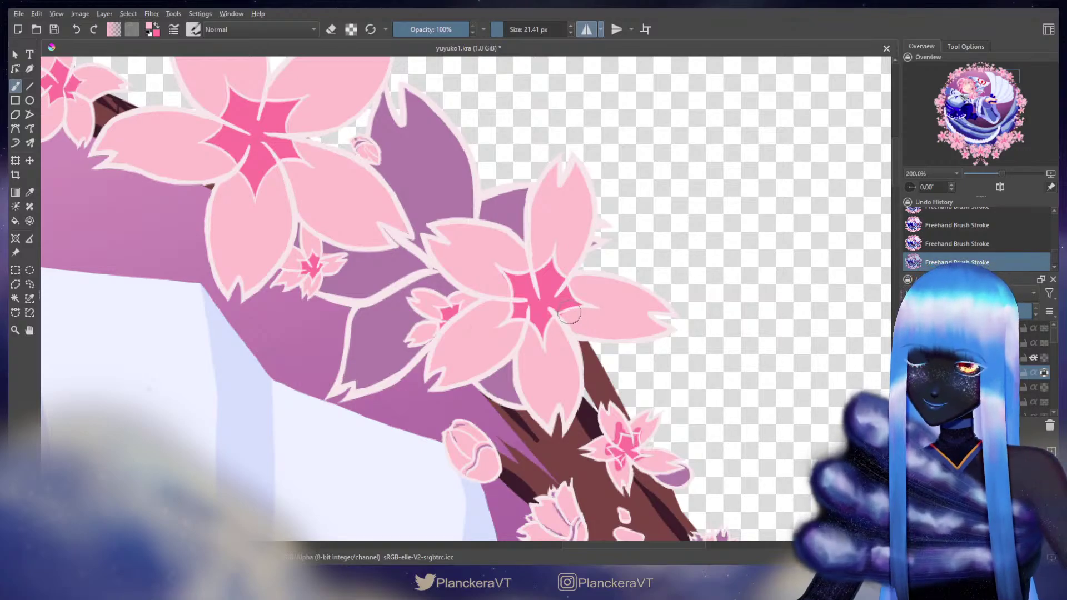
left_click_drag(592, 317, 590, 321)
Step: Trim the hot pink centers of the smaller blossoms farther down the branch, including the purple-backed one, into clean stars with light pink
left_click_drag(642, 356, 599, 227)
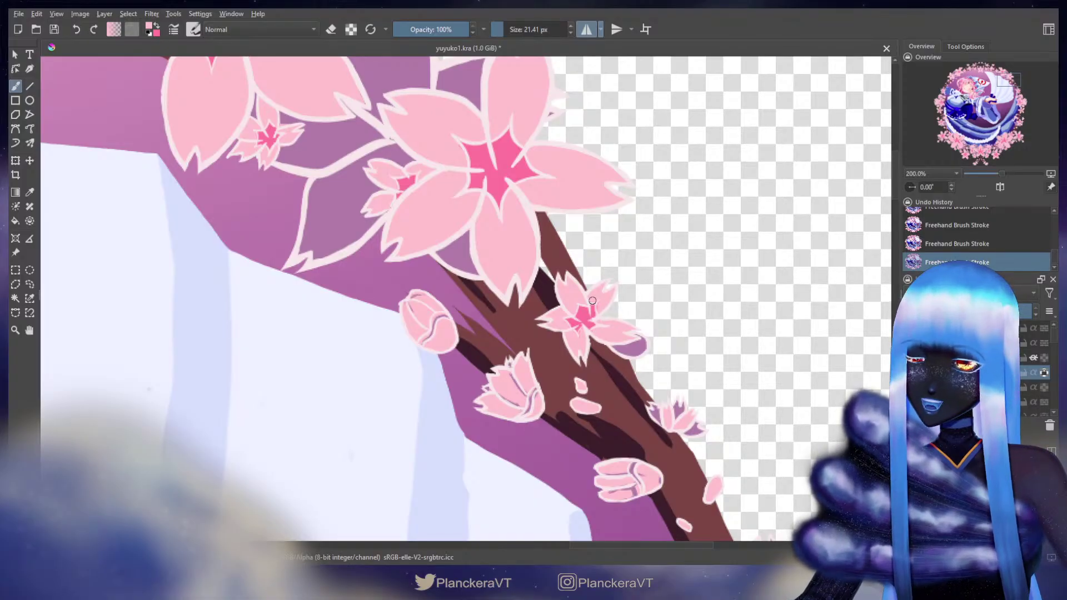
left_click_drag(625, 339, 541, 39)
left_click_drag(696, 348, 587, 236)
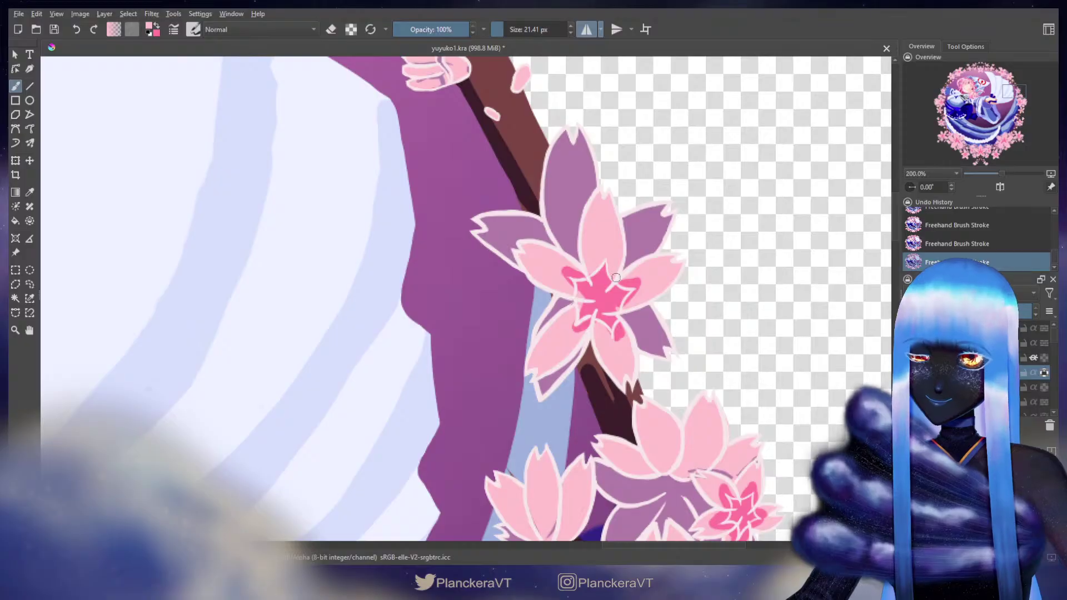
key("x")
left_click_drag(581, 297, 578, 294)
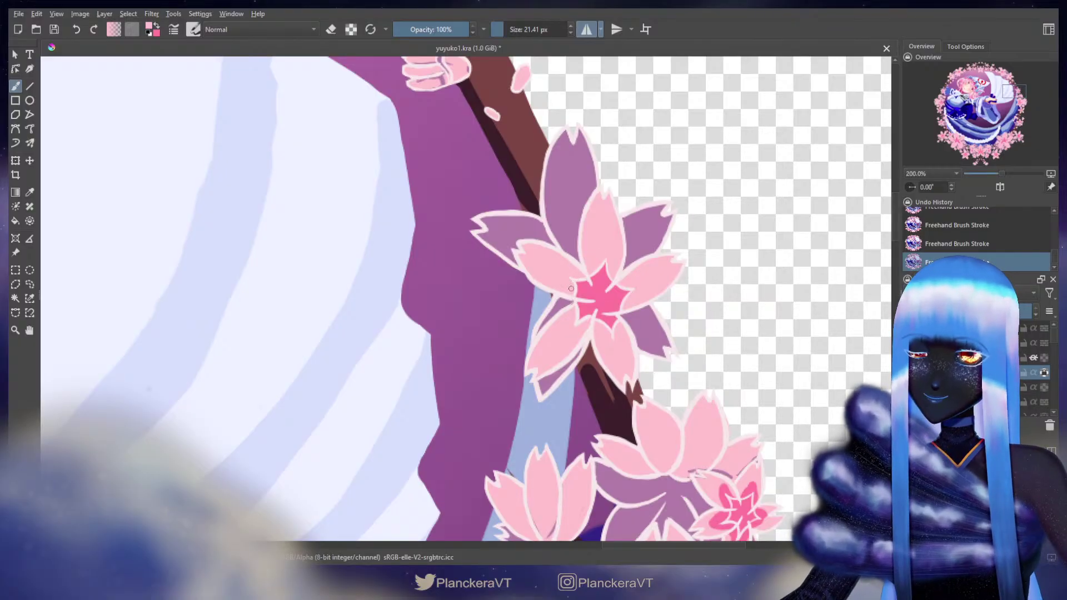
left_click_drag(728, 464, 583, 232)
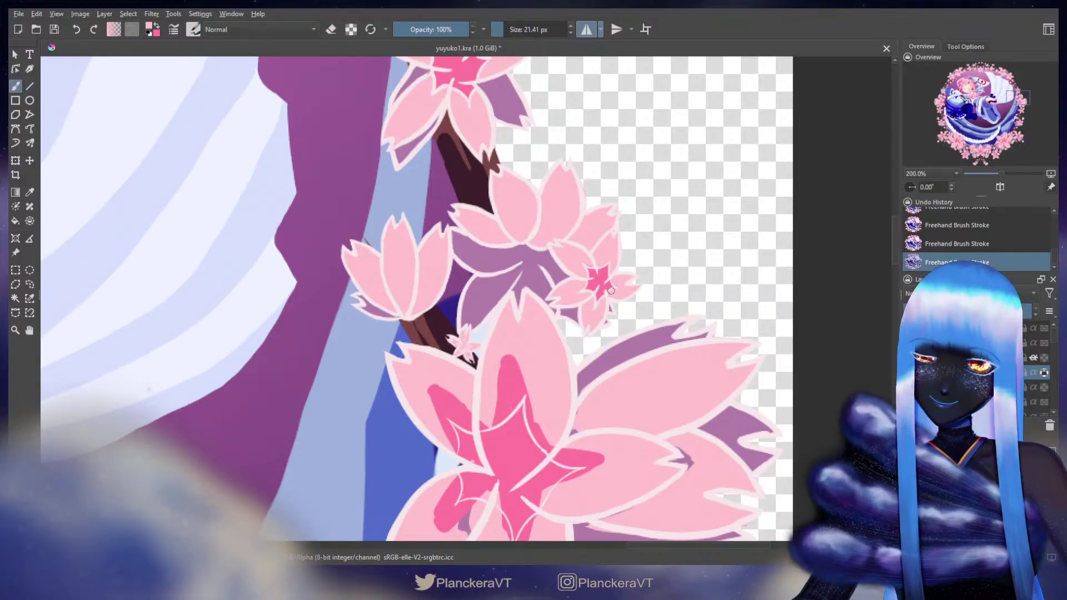
Step: Fill the stray purple gaps around the front petal tips of the large side blossom with light pink
scroll(611, 290, "down", 3)
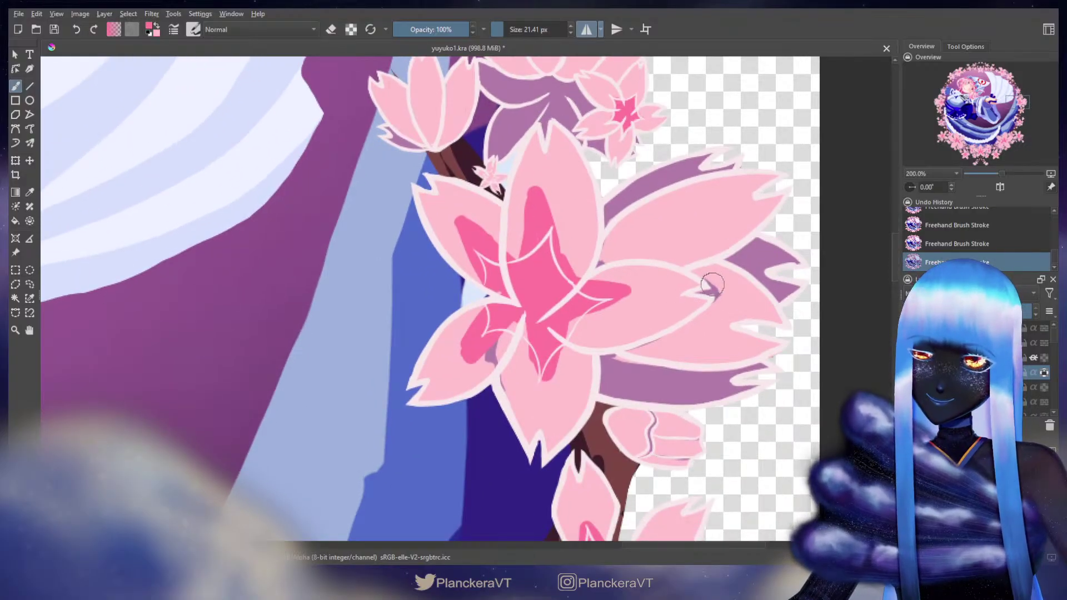
key("bracketright")
key("bracketright")
key("bracketright")
key("bracketright")
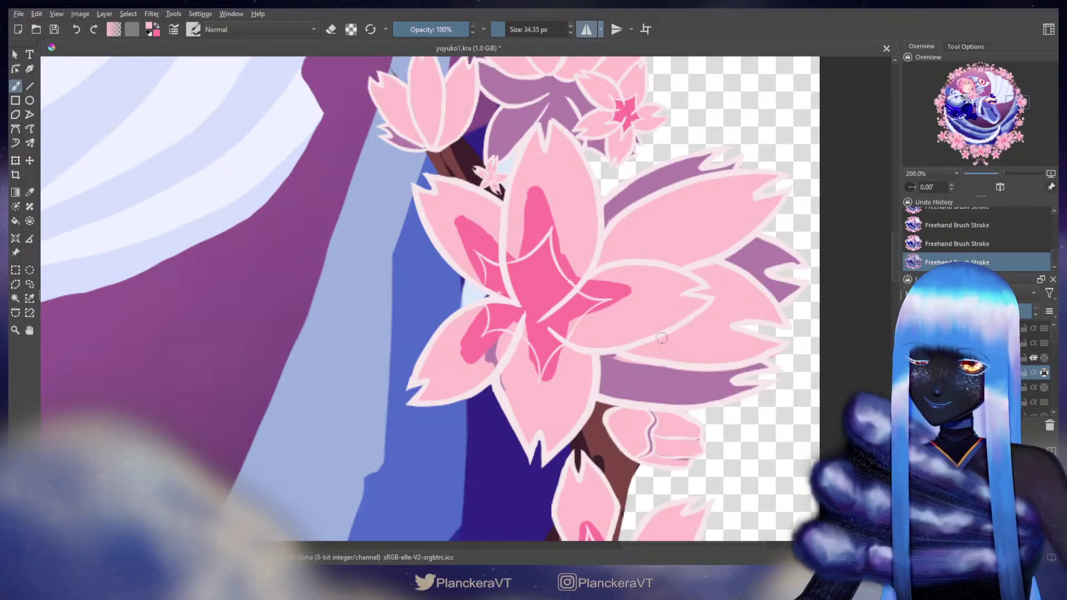
left_click(637, 384, "ctrl")
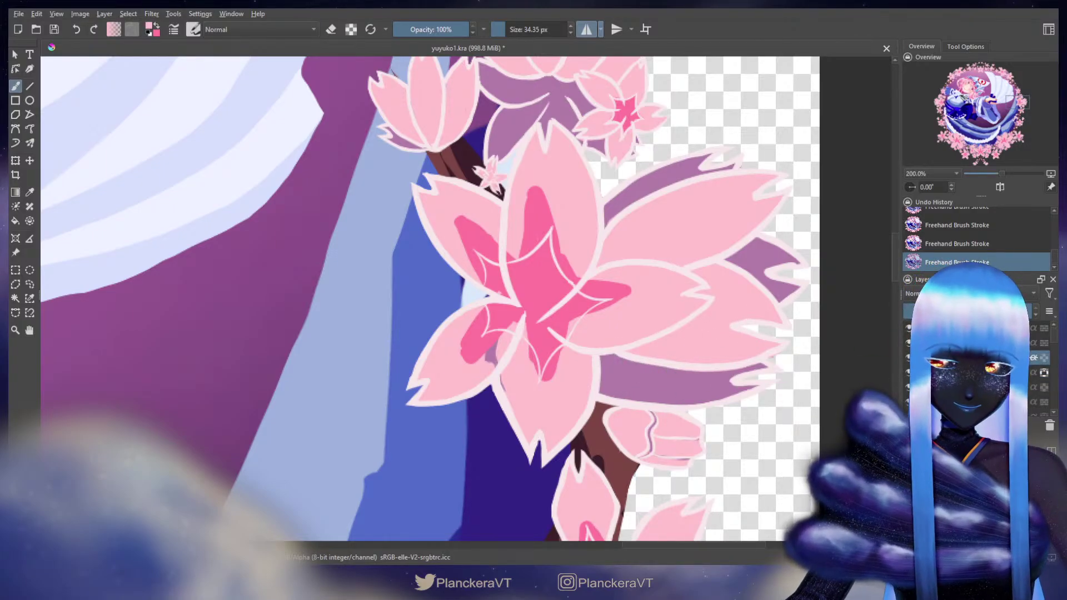
Step: Refine the pale pink outlines at the large side blossom's outer petal tips, redrawing the notches and erasing stray line edges
left_click(737, 380, "ctrl")
left_click_drag(742, 376, 714, 376)
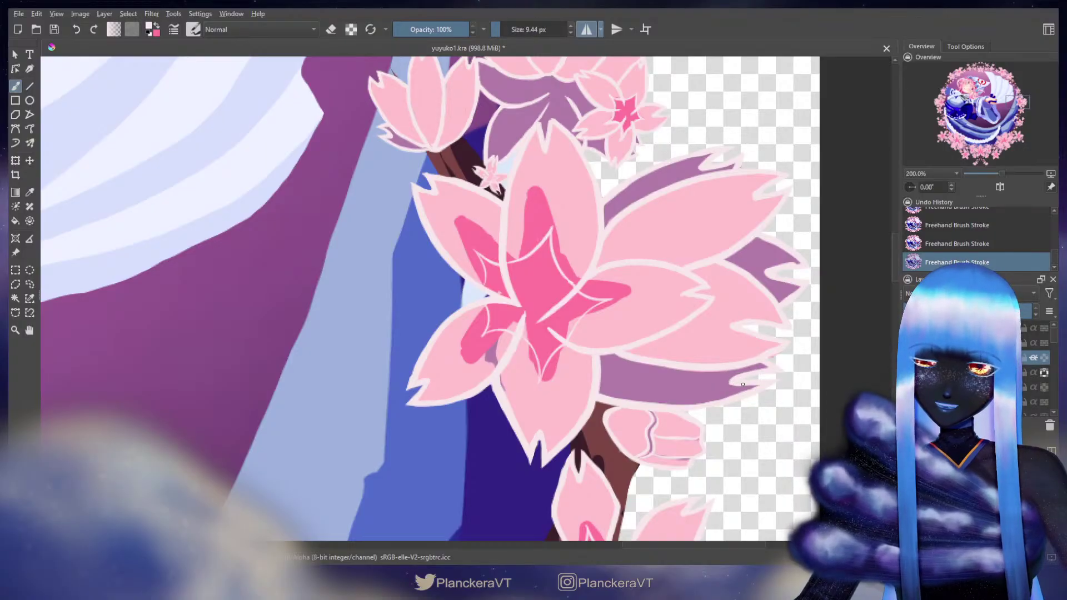
key("e")
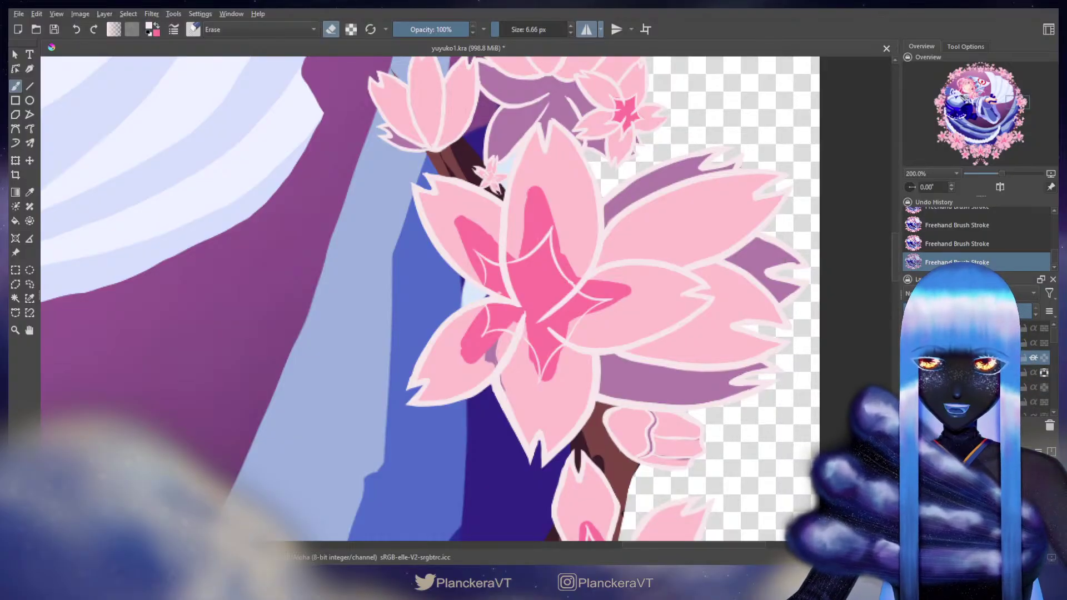
left_click_drag(780, 265, 795, 261, "shift")
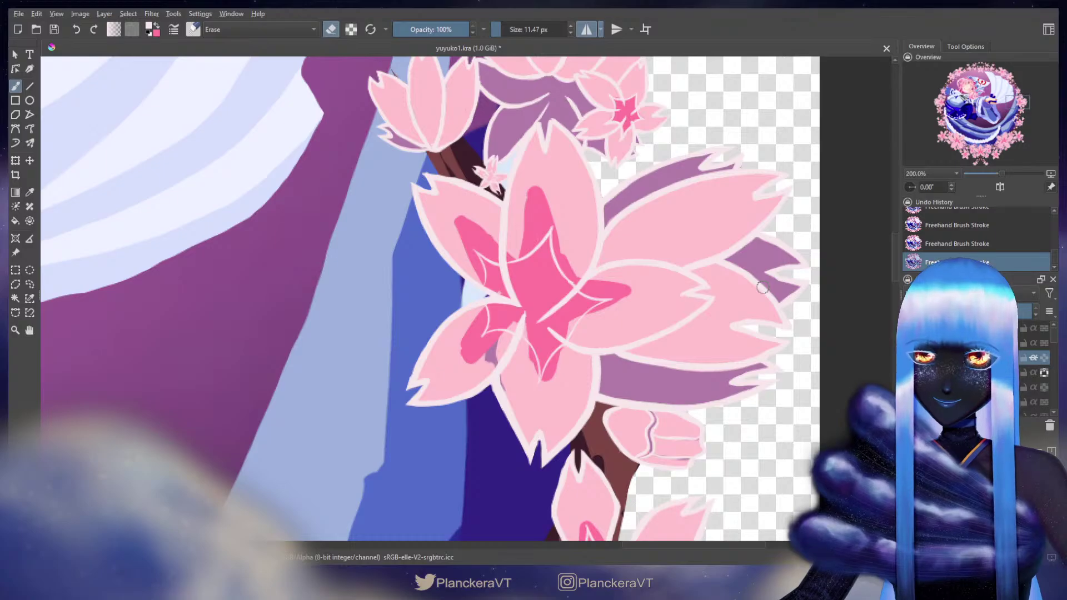
key("e")
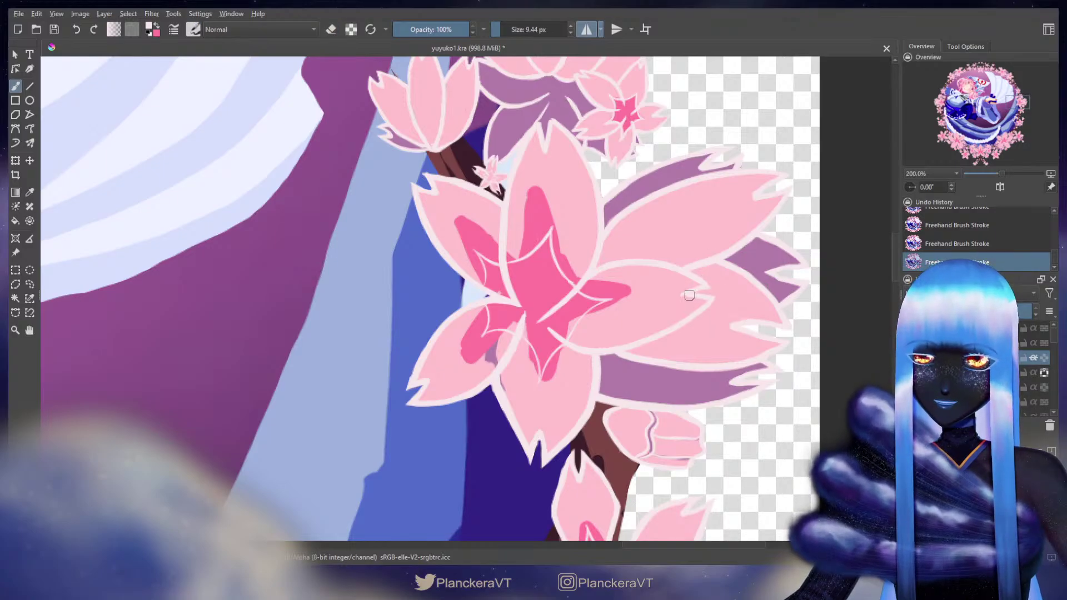
key("bracketleft")
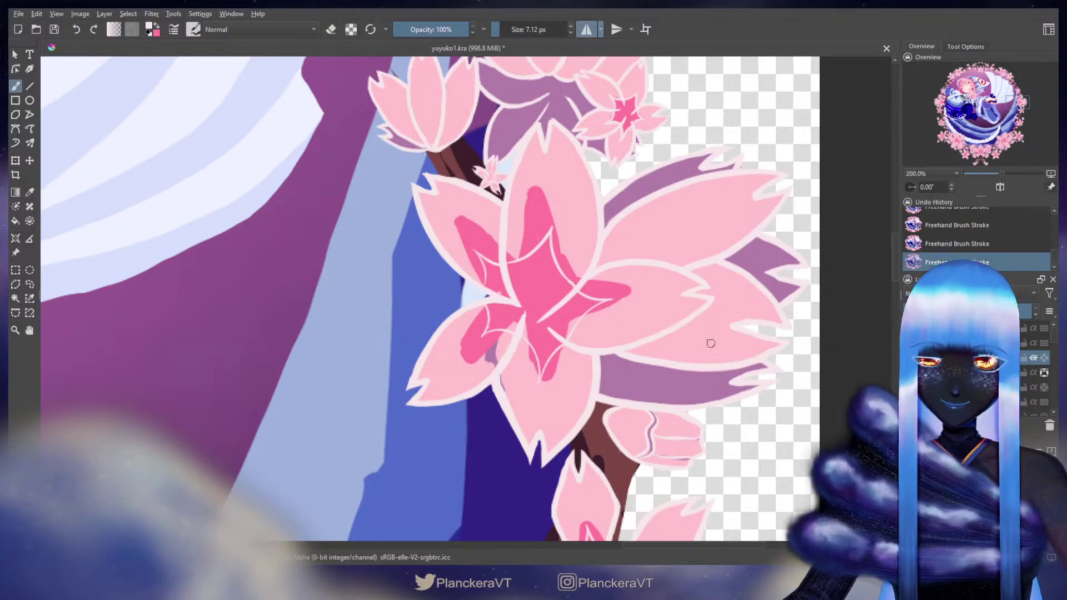
key("e")
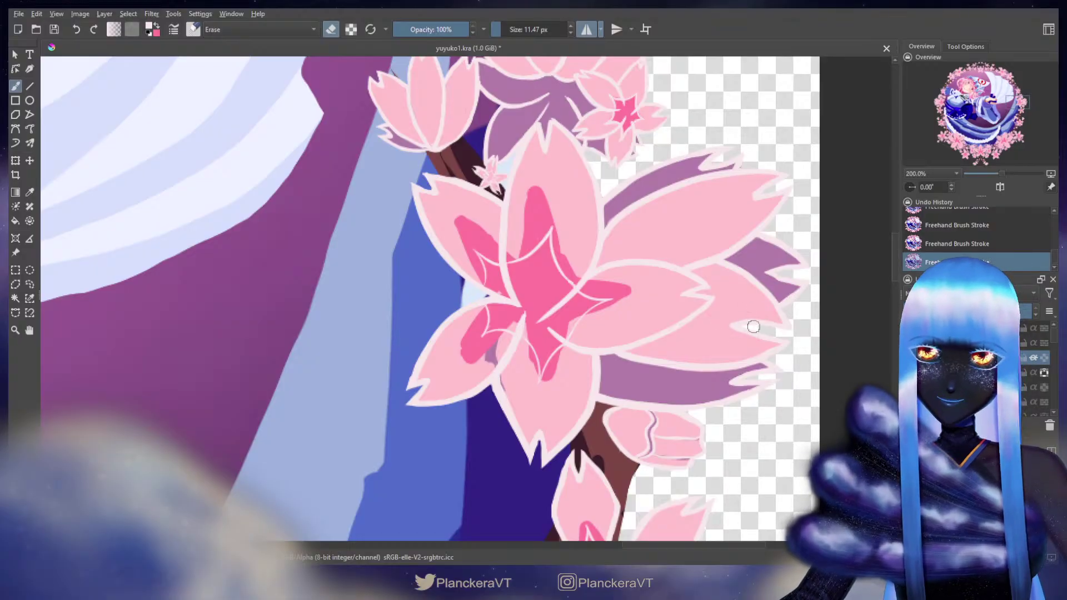
key("e")
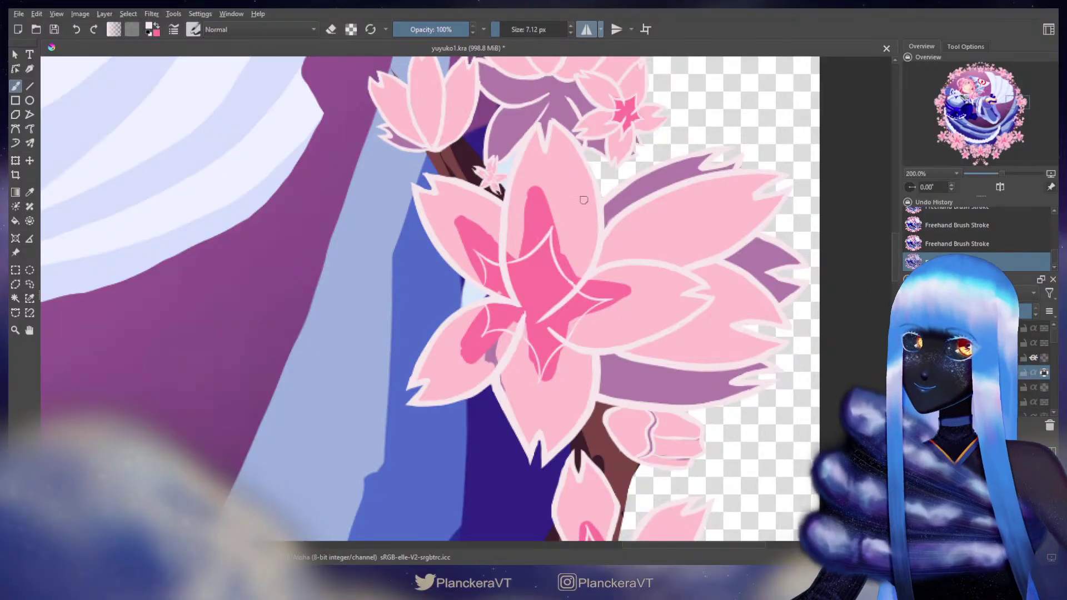
Step: Enlarge the brush to about 24 px and cover the excess hot pink on the large side blossom's upper petal with its light pink
left_click(585, 195, "ctrl")
left_click_drag(557, 210, 570, 210, "shift")
mouse_move(535, 174)
left_mouse_down()
mouse_move(547, 218)
mouse_move(517, 254)
left_mouse_up()
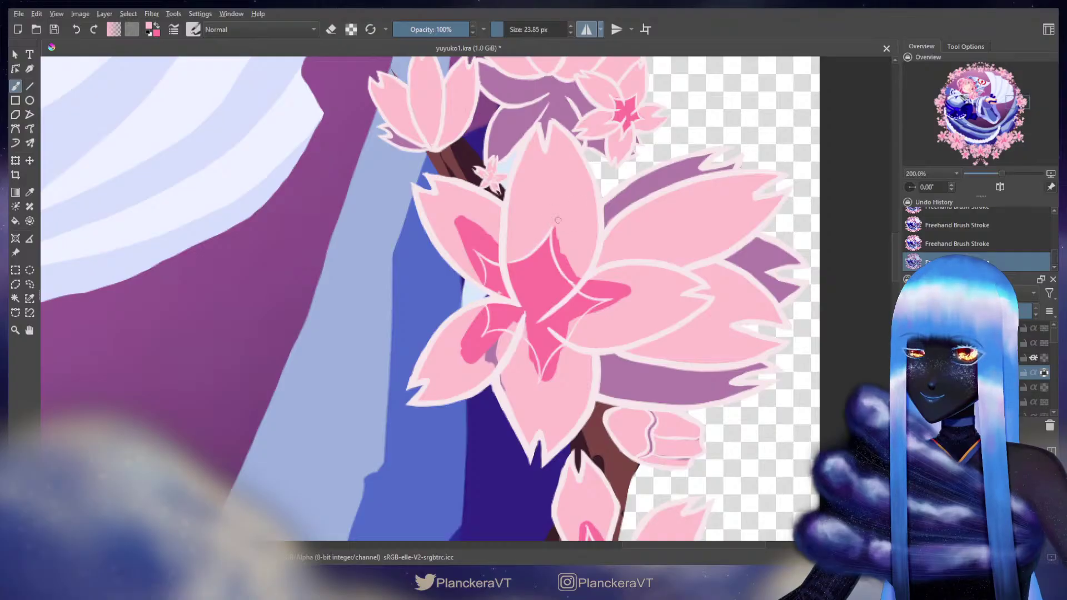
left_click_drag(557, 220, 566, 266)
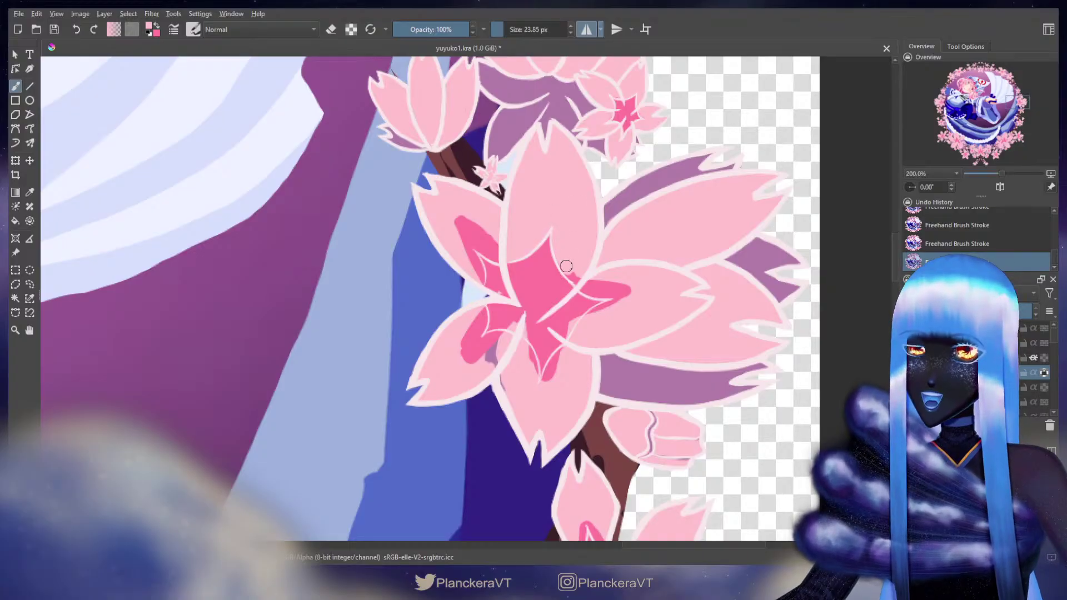
left_click_drag(579, 281, 586, 286)
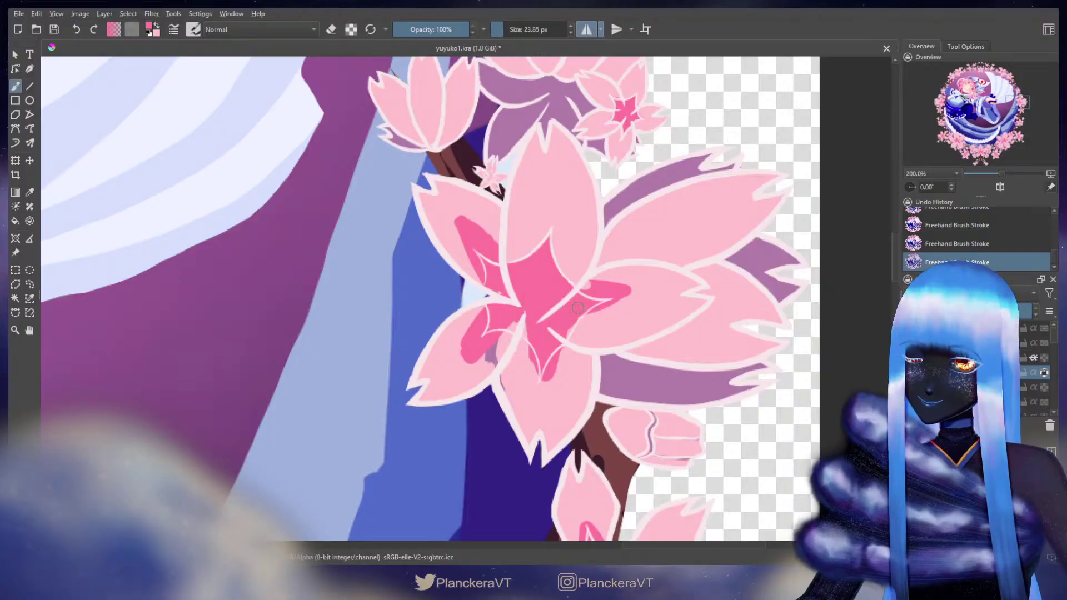
Step: Trim the hot pink on the large side blossom's right, bottom and lower-left petals to the star outline with light pink
key("x")
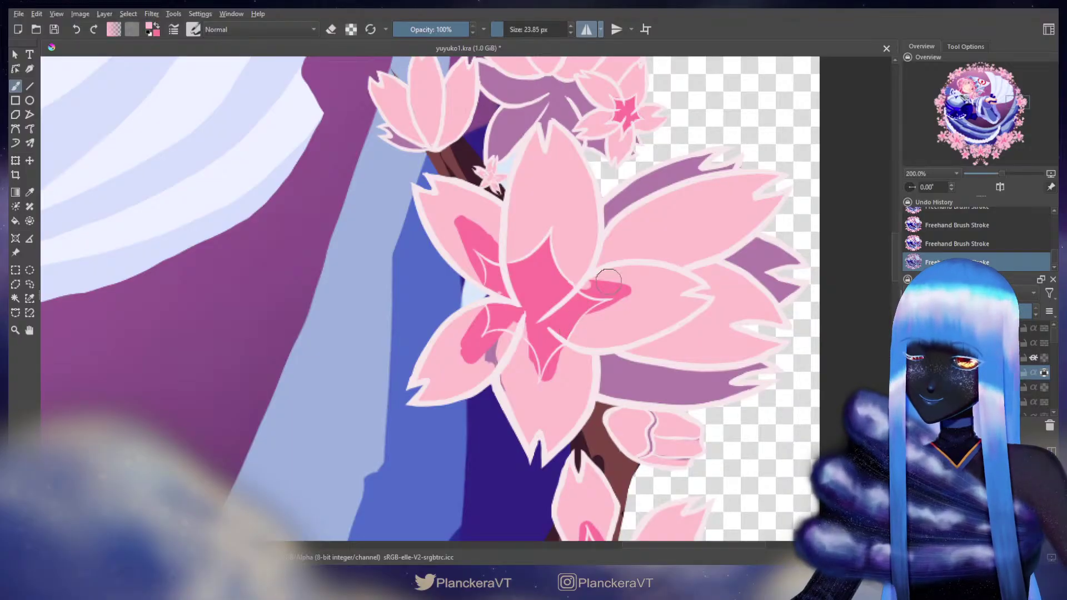
mouse_move(609, 279)
left_mouse_down()
mouse_move(567, 271)
mouse_move(601, 291)
mouse_move(632, 286)
mouse_move(618, 279)
mouse_move(628, 291)
mouse_move(587, 320)
left_mouse_up()
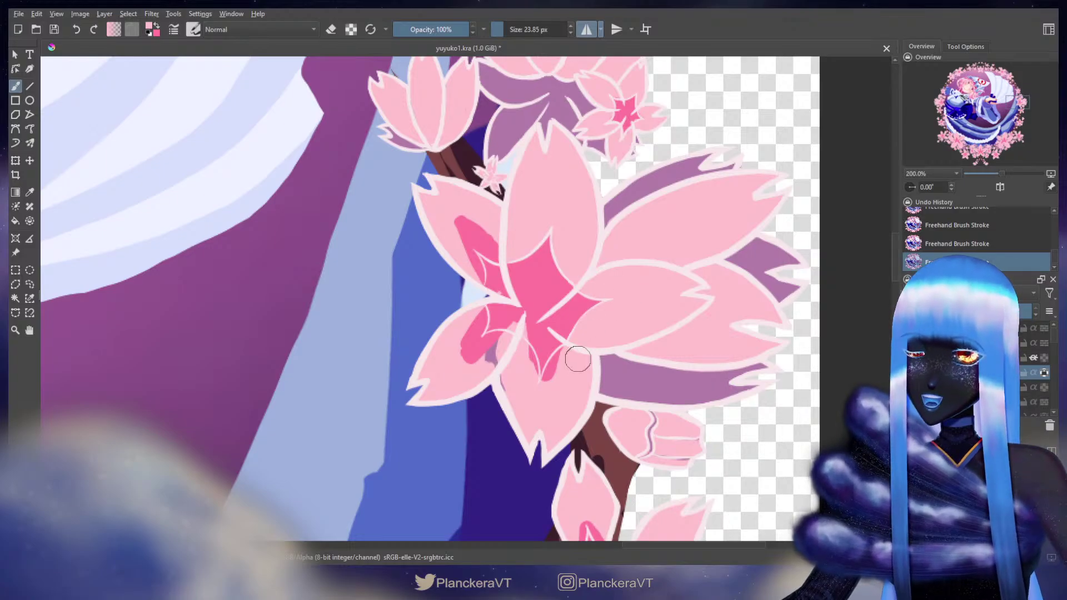
mouse_move(577, 357)
left_mouse_down()
mouse_move(559, 355)
mouse_move(548, 379)
left_mouse_up()
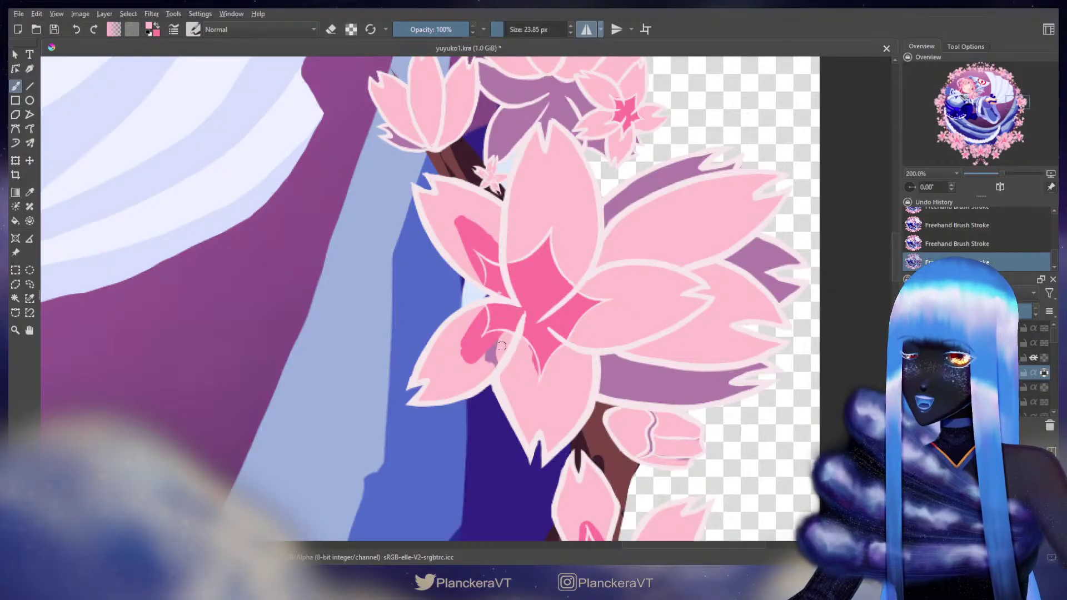
mouse_move(500, 340)
left_mouse_down()
mouse_move(492, 364)
mouse_move(481, 310)
mouse_move(466, 340)
mouse_move(472, 358)
mouse_move(494, 333)
mouse_move(519, 357)
mouse_move(528, 351)
mouse_move(534, 371)
mouse_move(530, 362)
left_mouse_up()
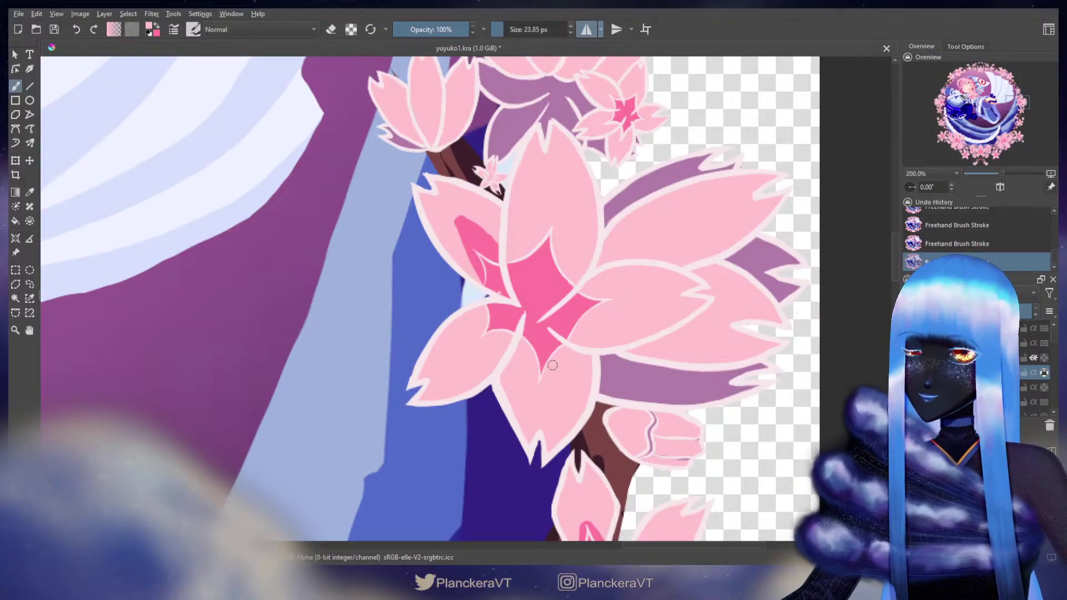
Step: Trim the star tip on the side blossom's upper-left petal and dab a hot pink center into the tiny blossom above, using a roughly 19 px brush
mouse_move(470, 209)
left_mouse_down()
mouse_move(464, 225)
mouse_move(490, 224)
left_mouse_up()
key("x")
left_click_drag(489, 178, 483, 178, "shift")
left_click_drag(490, 178, 491, 177)
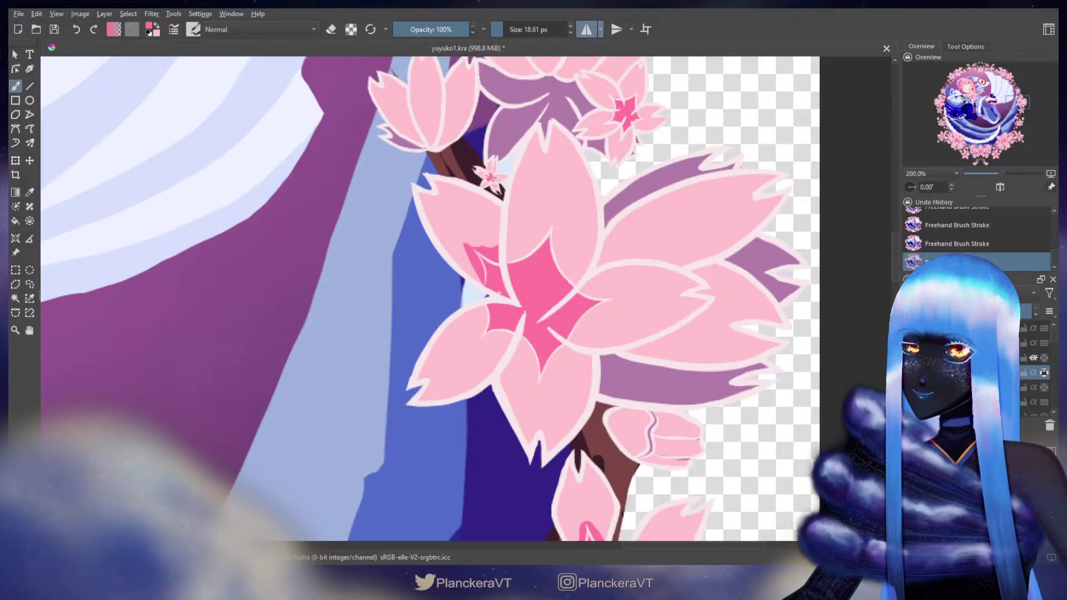
key("x")
mouse_move(490, 242)
left_mouse_down()
mouse_move(489, 257)
mouse_move(466, 231)
mouse_move(482, 281)
left_mouse_up()
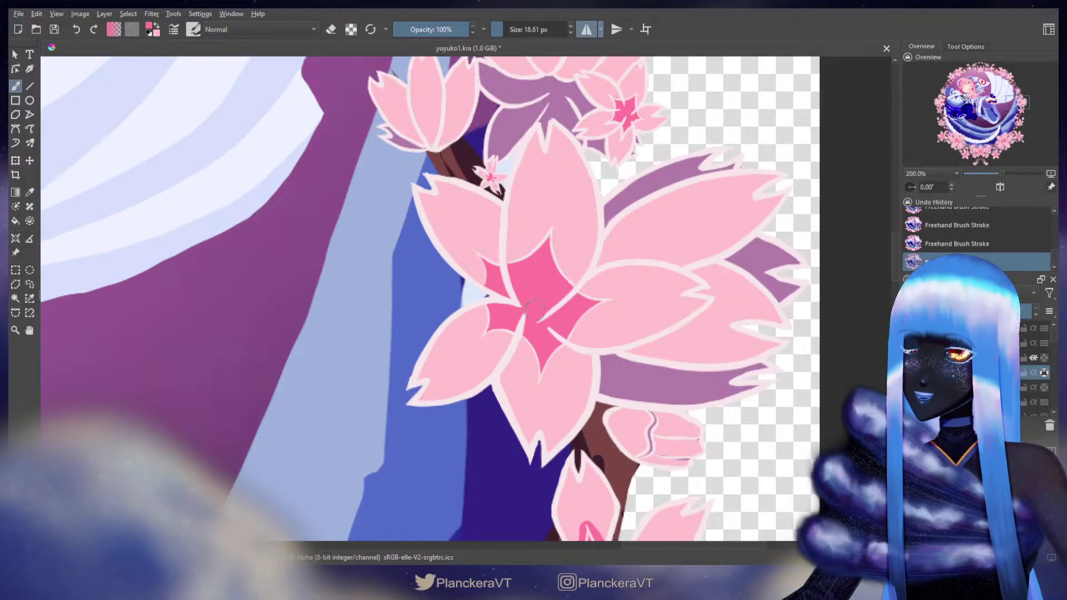
Step: Clean the hot pink center of the five-petal blossom below the side blossom into a star, painting light pink over the excess on every petal
scroll(572, 245, "down", 5)
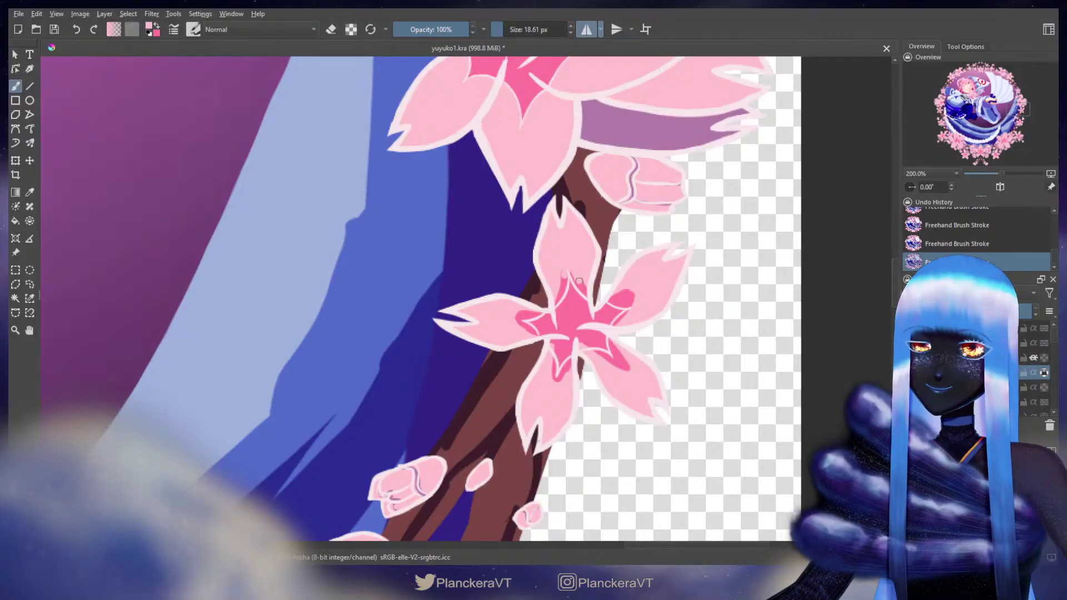
left_click_drag(575, 281, 561, 287)
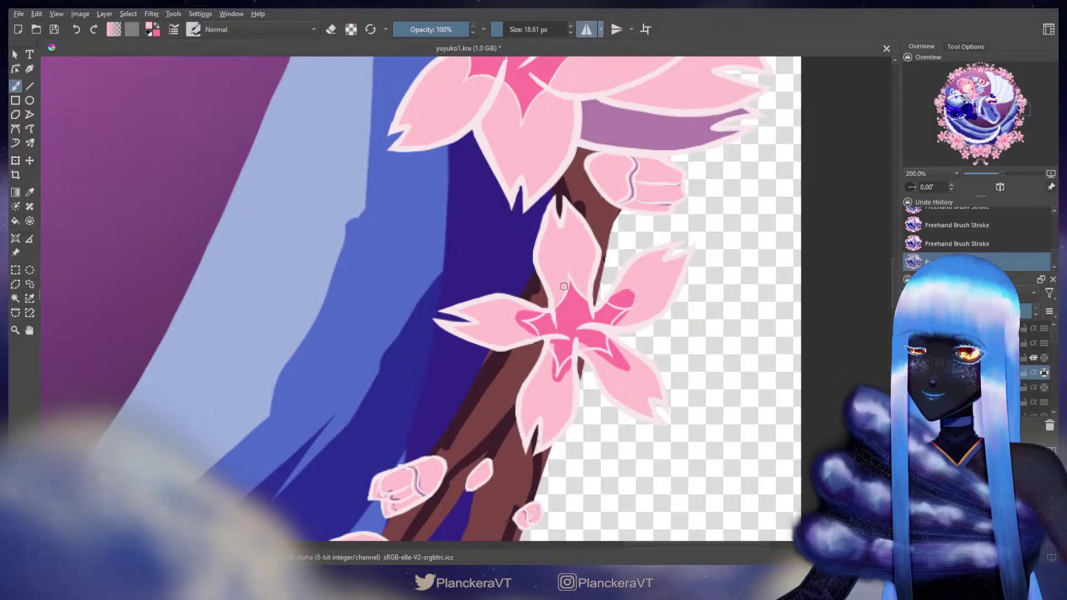
mouse_move(517, 316)
left_mouse_down()
mouse_move(541, 313)
mouse_move(525, 329)
left_mouse_up()
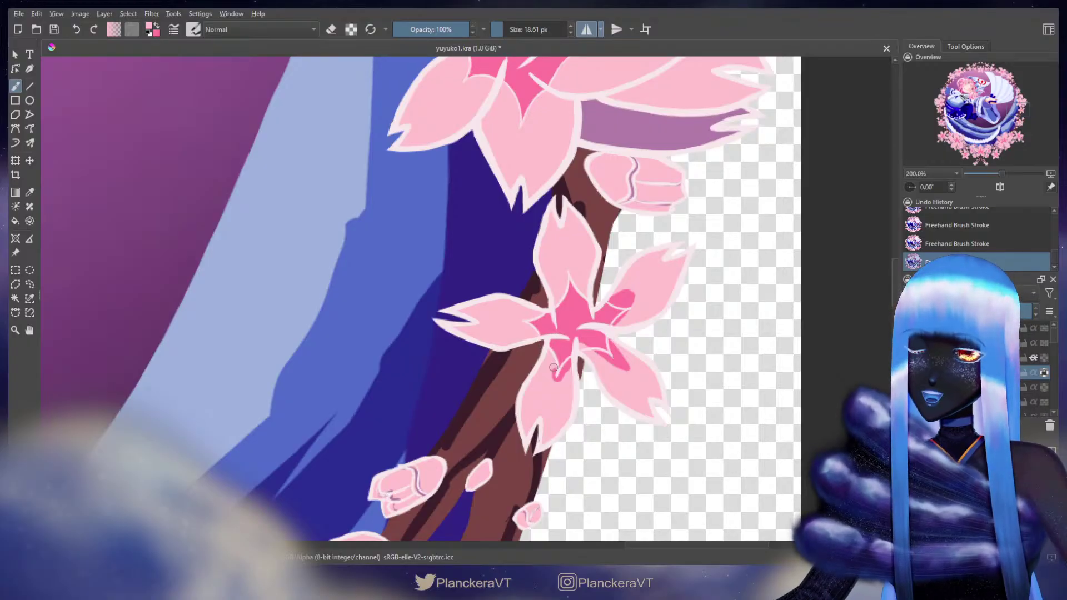
mouse_move(553, 368)
left_mouse_down()
mouse_move(554, 383)
mouse_move(566, 368)
left_mouse_up()
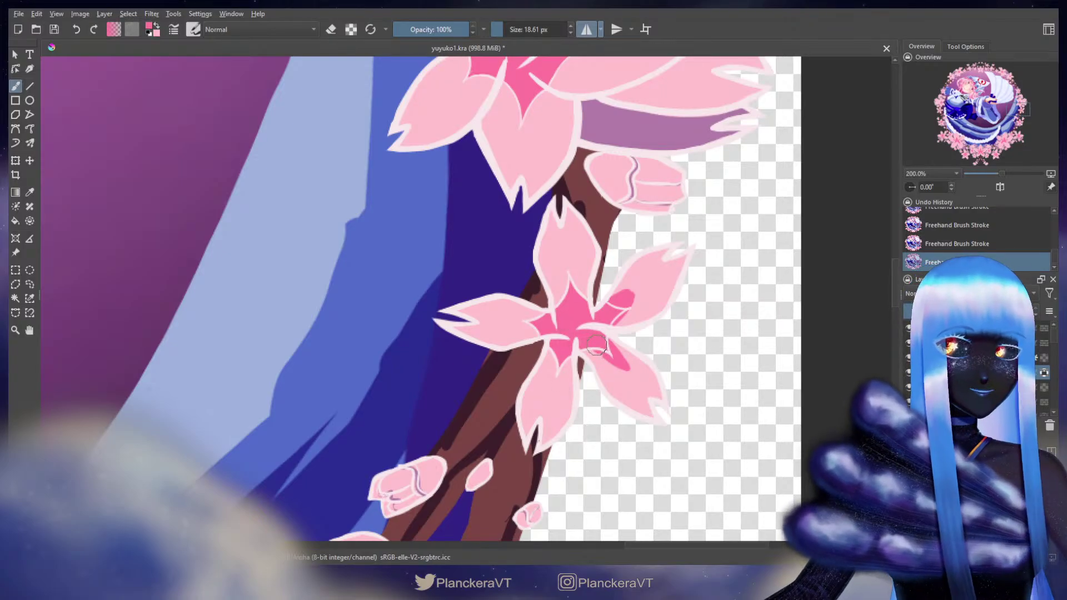
key("x")
mouse_move(600, 359)
left_mouse_down()
mouse_move(625, 367)
mouse_move(613, 344)
mouse_move(614, 356)
left_mouse_up()
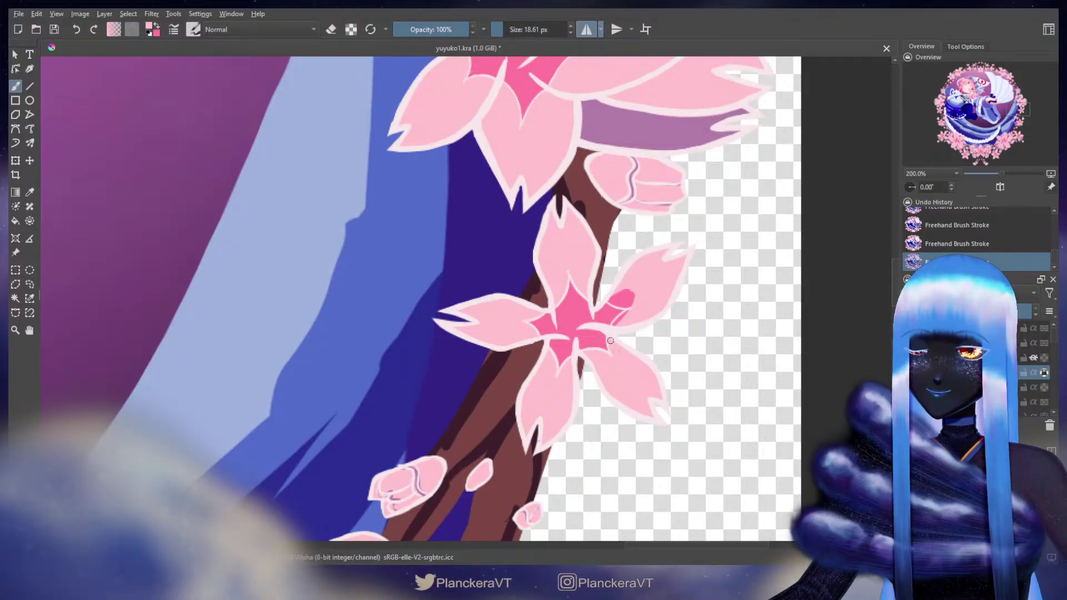
mouse_move(621, 288)
left_mouse_down()
mouse_move(614, 302)
mouse_move(625, 304)
mouse_move(629, 289)
mouse_move(633, 314)
mouse_move(620, 320)
left_mouse_up()
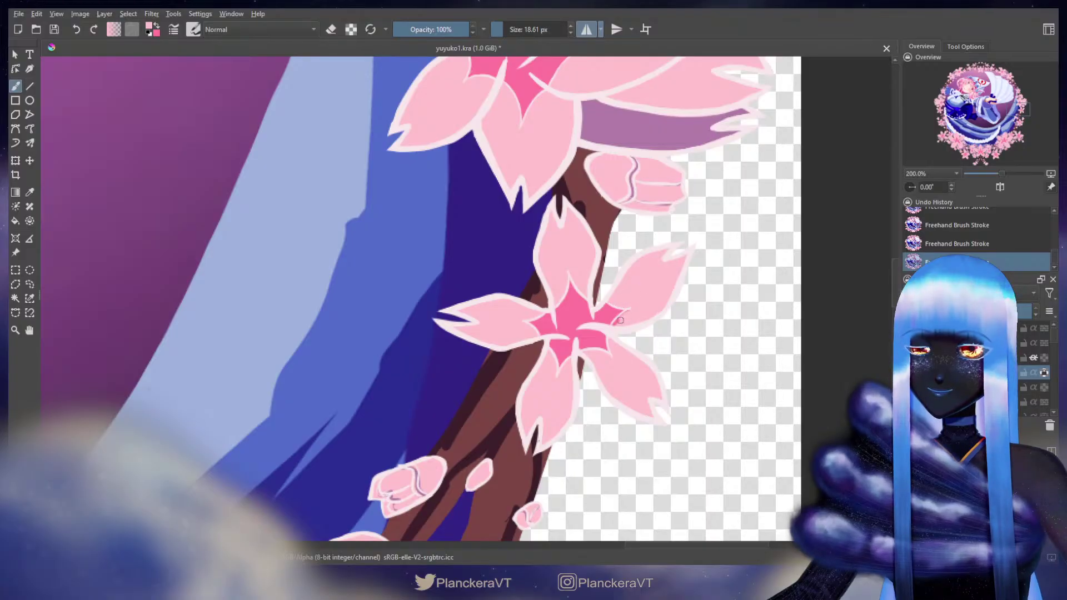
Step: Shape the hot pink center of the large blossom with purple back petals farther down the branch into a clean star
mouse_move(534, 452)
left_mouse_down()
mouse_move(624, 274)
mouse_move(719, 140)
left_mouse_up()
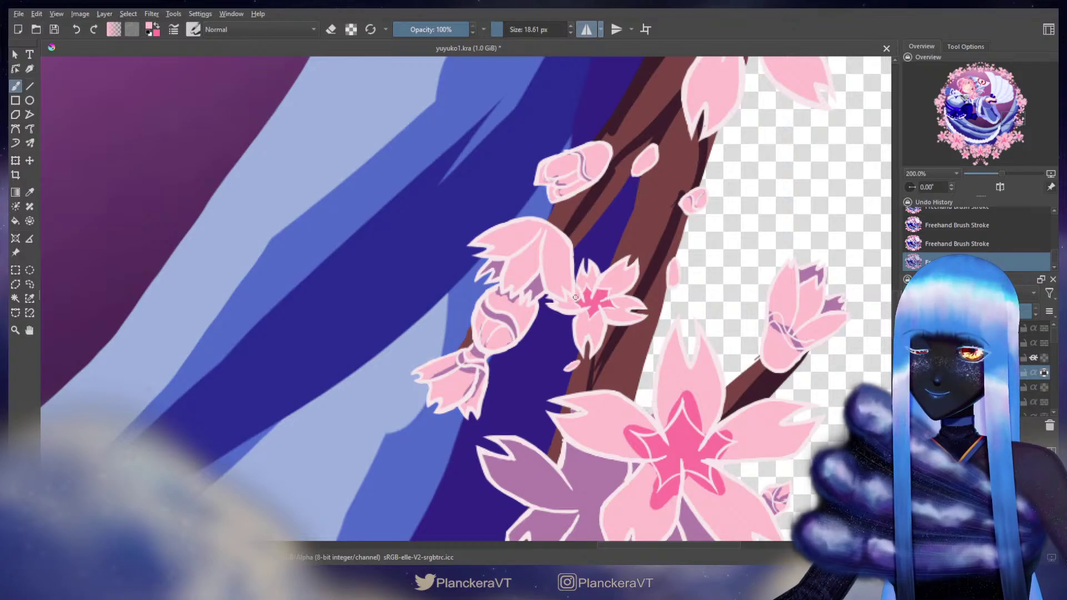
key("x")
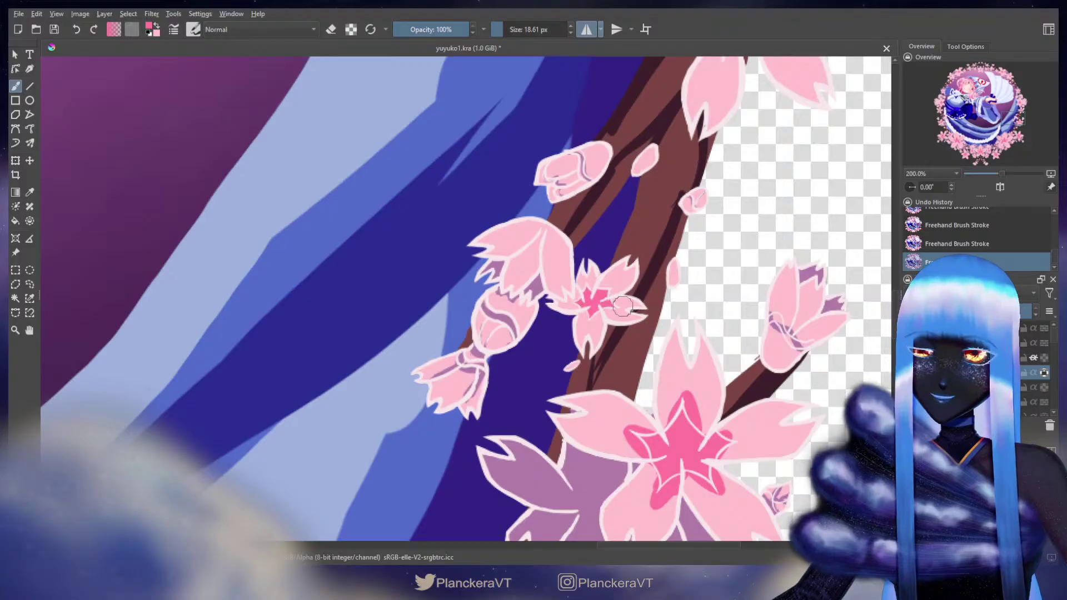
mouse_move(667, 352)
left_mouse_down()
mouse_move(614, 320)
mouse_move(568, 233)
left_mouse_up()
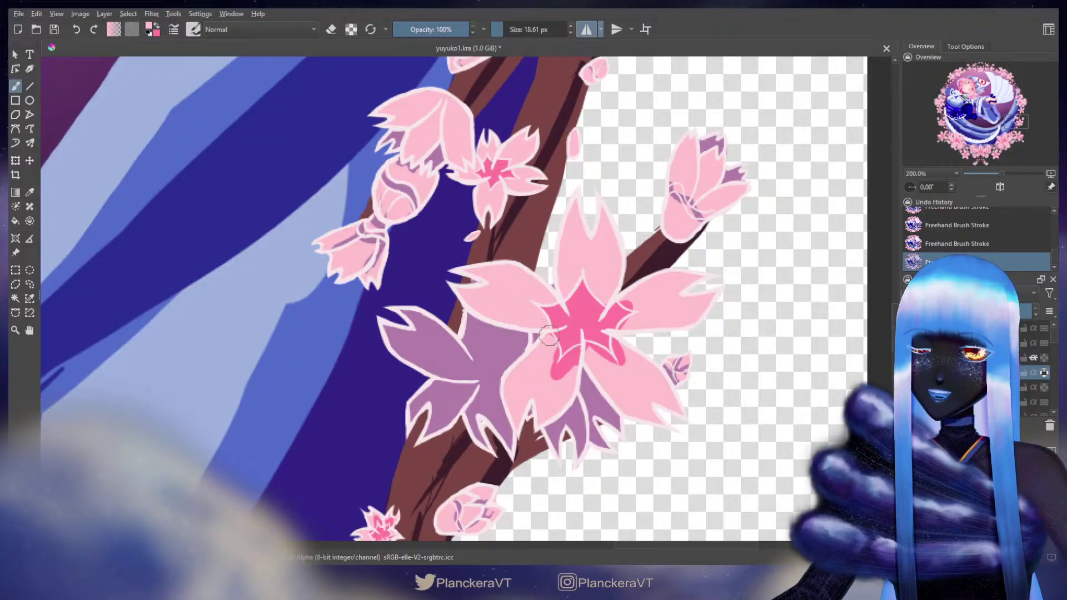
mouse_move(553, 343)
left_mouse_down()
mouse_move(552, 383)
mouse_move(577, 352)
left_mouse_up()
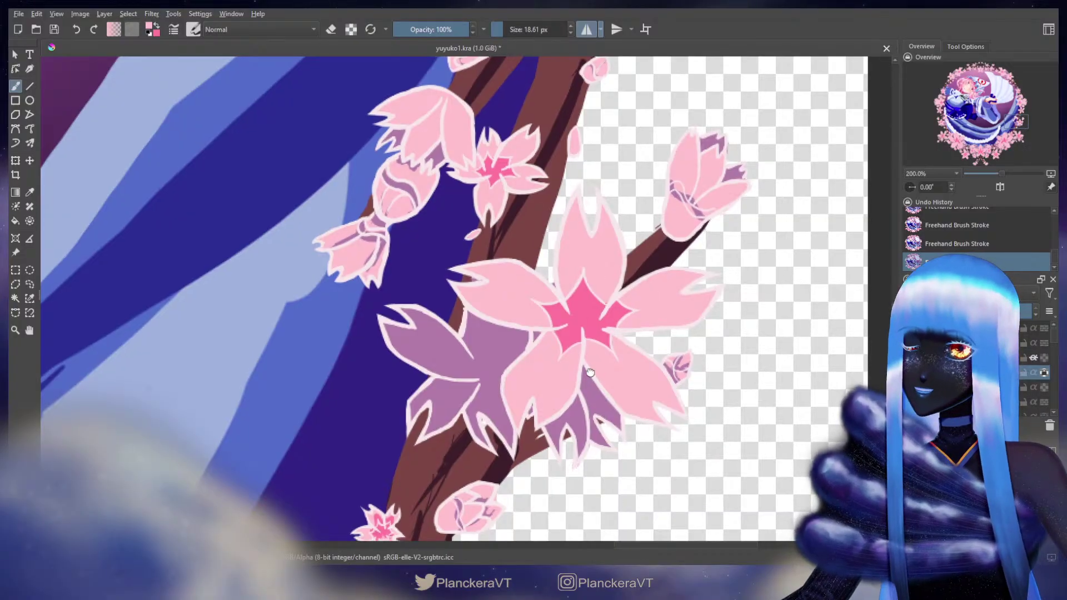
Step: Tidy the hot pink center of the small blossom beside the paired buds on the lower trunk, covering the excess with light pink
mouse_move(590, 372)
left_mouse_down()
mouse_move(729, 148)
mouse_move(759, 126)
left_mouse_up()
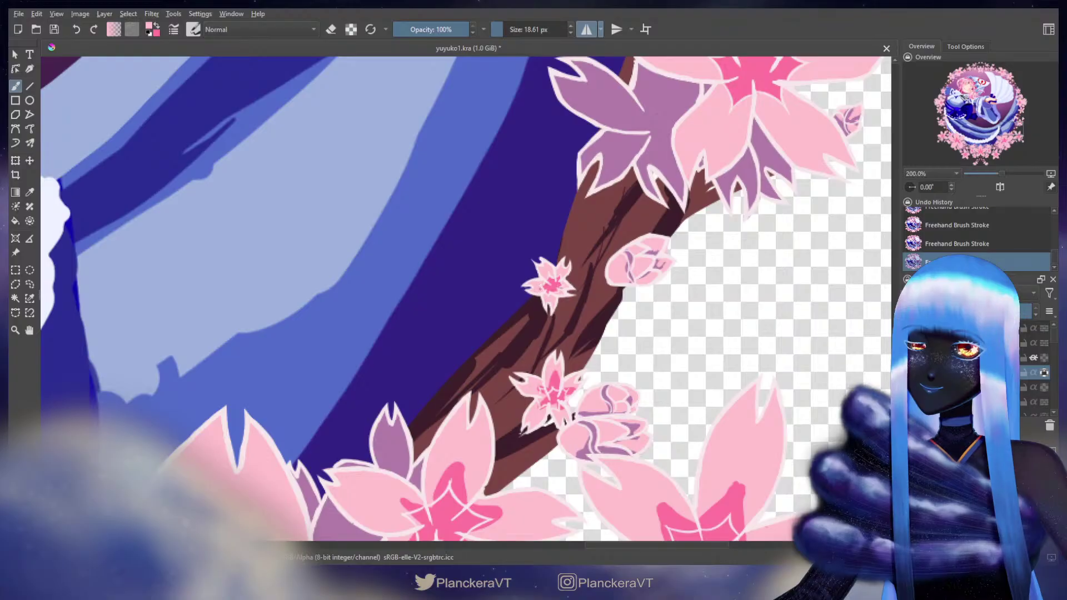
scroll(555, 290, "down", 3)
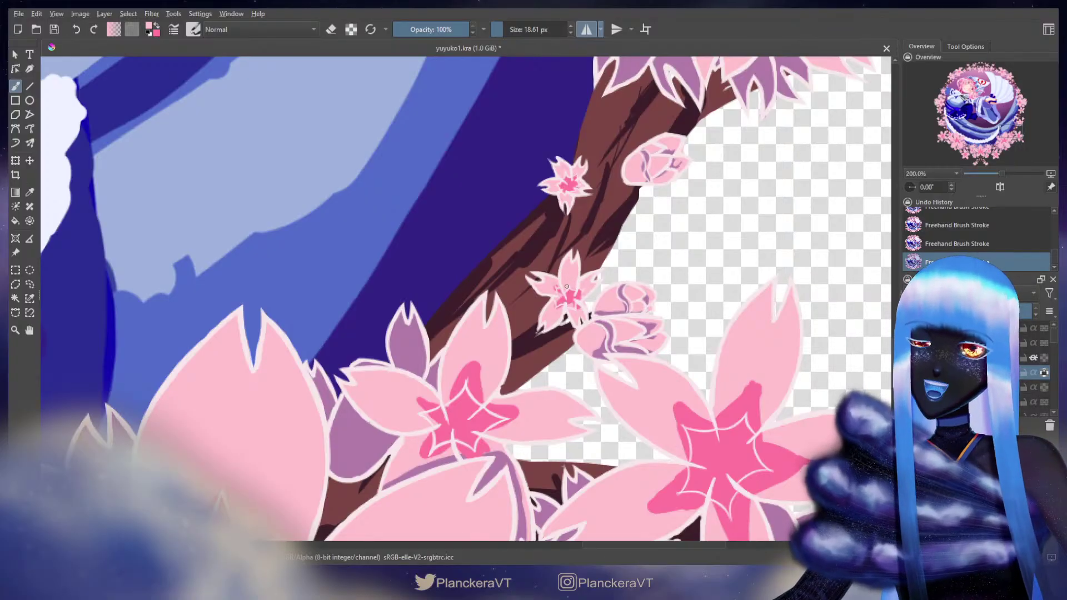
key("c")
mouse_move(555, 285)
left_mouse_down()
mouse_move(566, 298)
mouse_move(565, 288)
left_mouse_up()
key("Escape")
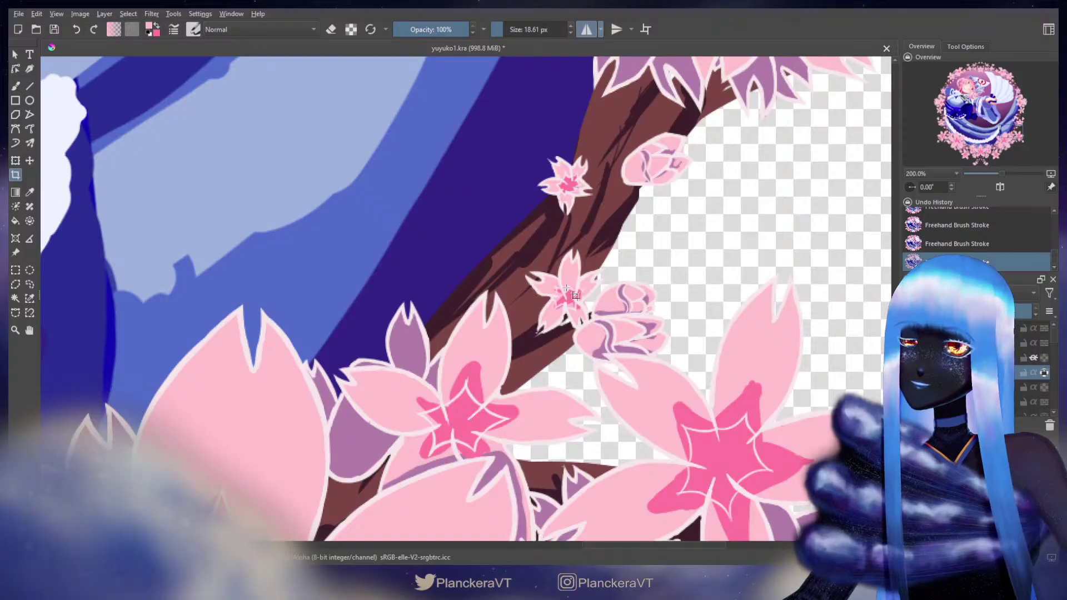
key("b")
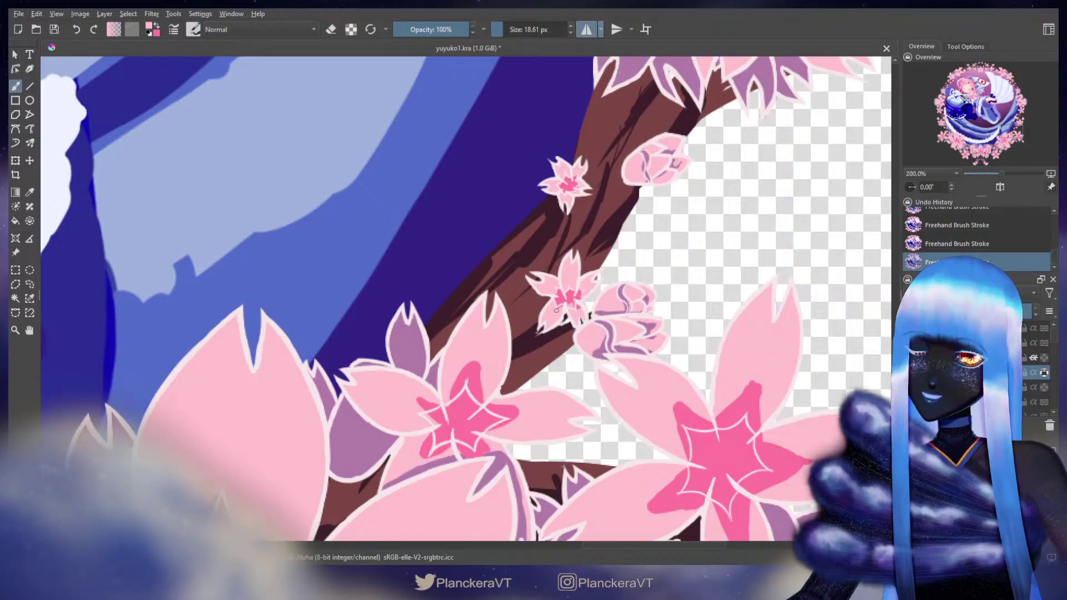
key("x")
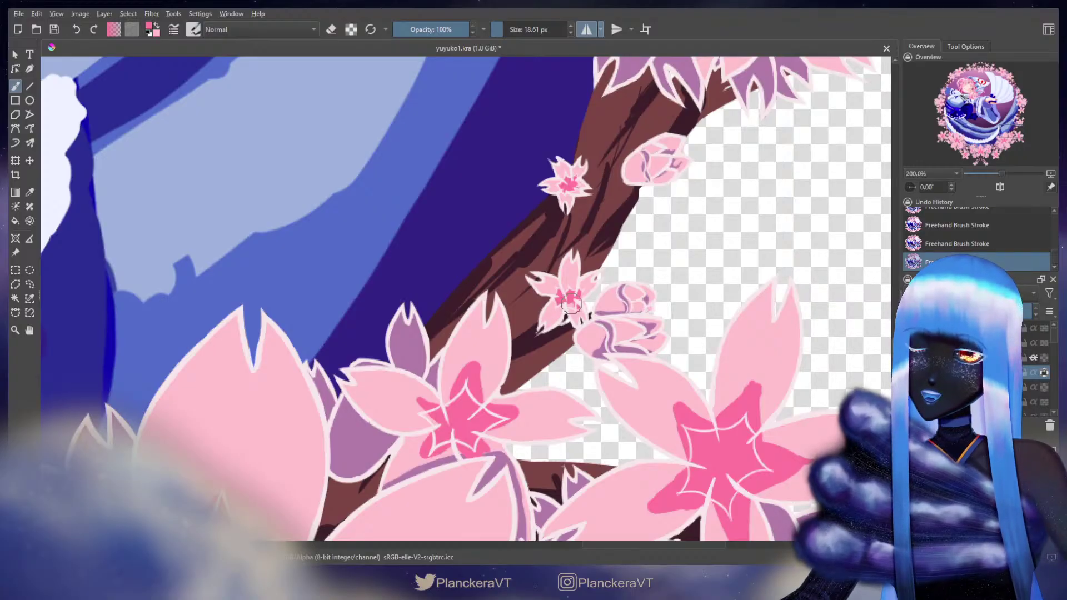
key("x")
left_click_drag(571, 304, 571, 305)
key("x")
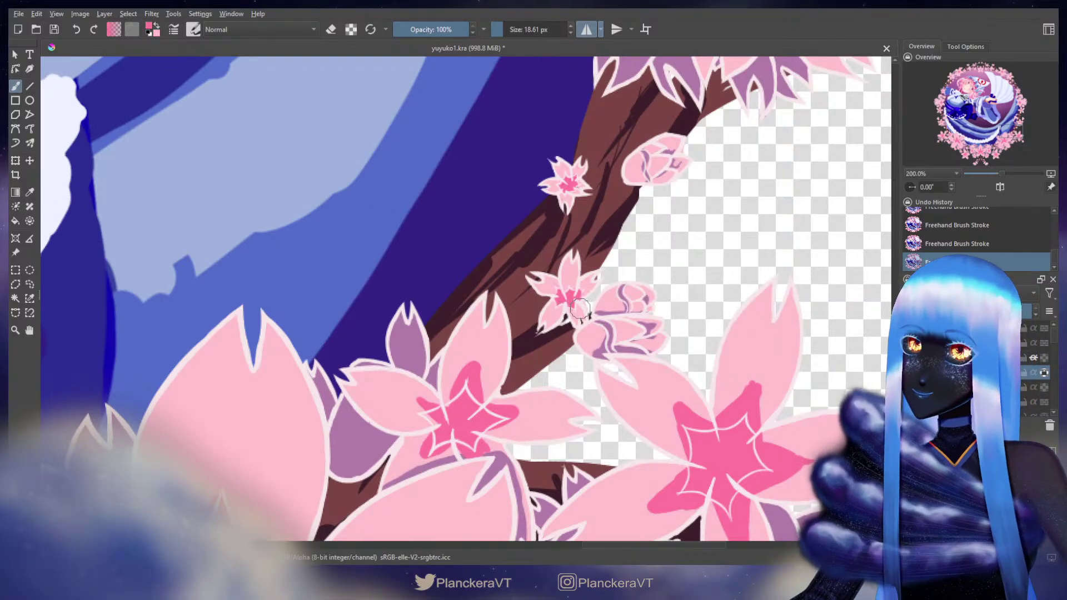
Step: Trim the hot pink center of the large outer blossom below the paired buds to its star outline, using a roughly 25 px light pink brush
mouse_move(674, 404)
left_mouse_down()
mouse_move(585, 252)
mouse_move(602, 255)
mouse_move(584, 266)
mouse_move(598, 306)
mouse_move(592, 271)
mouse_move(629, 269)
mouse_move(622, 275)
mouse_move(603, 273)
mouse_move(642, 258)
mouse_move(606, 258)
mouse_move(639, 258)
mouse_move(646, 240)
mouse_move(670, 260)
mouse_move(667, 278)
mouse_move(687, 280)
mouse_move(645, 267)
left_mouse_up()
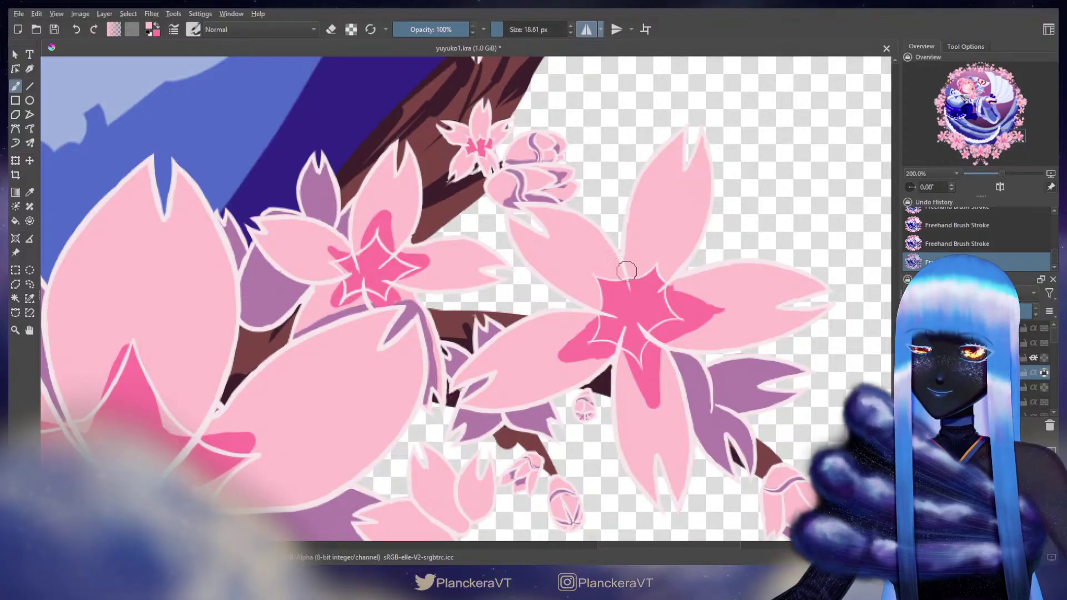
mouse_move(670, 295)
left_mouse_down()
mouse_move(677, 312)
mouse_move(695, 304)
mouse_move(690, 288)
mouse_move(715, 305)
mouse_move(672, 336)
mouse_move(665, 326)
mouse_move(654, 335)
left_mouse_up()
mouse_move(661, 373)
left_mouse_down()
mouse_move(666, 263)
mouse_move(656, 275)
mouse_move(671, 317)
left_mouse_up()
key("x")
key("x")
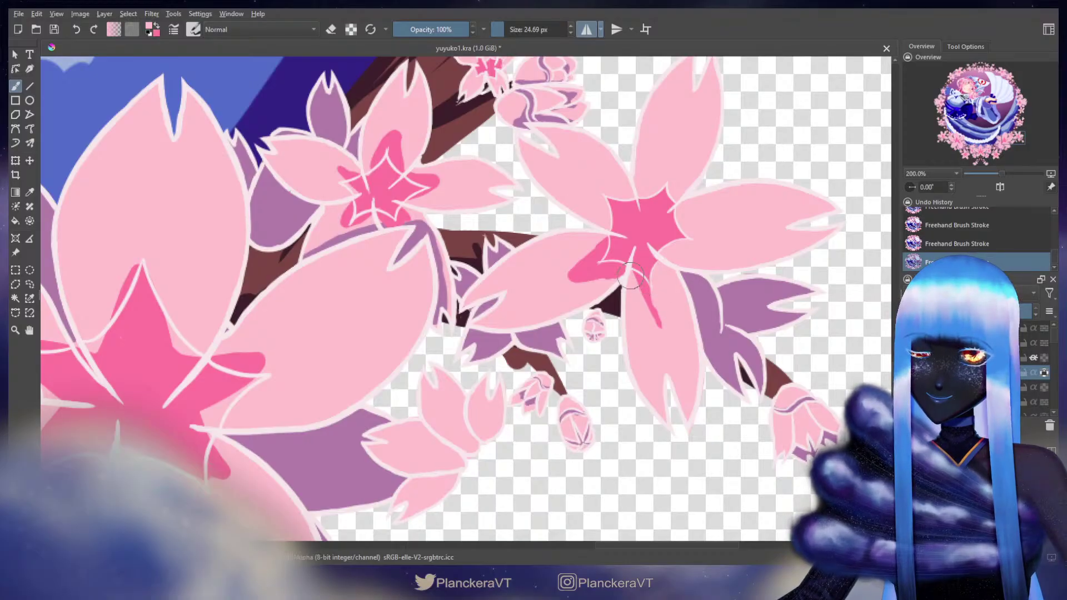
left_click_drag(634, 273, 662, 332)
mouse_move(599, 249)
left_mouse_down()
mouse_move(572, 285)
mouse_move(594, 259)
mouse_move(580, 256)
mouse_move(600, 273)
mouse_move(625, 271)
mouse_move(596, 268)
mouse_move(620, 265)
left_mouse_up()
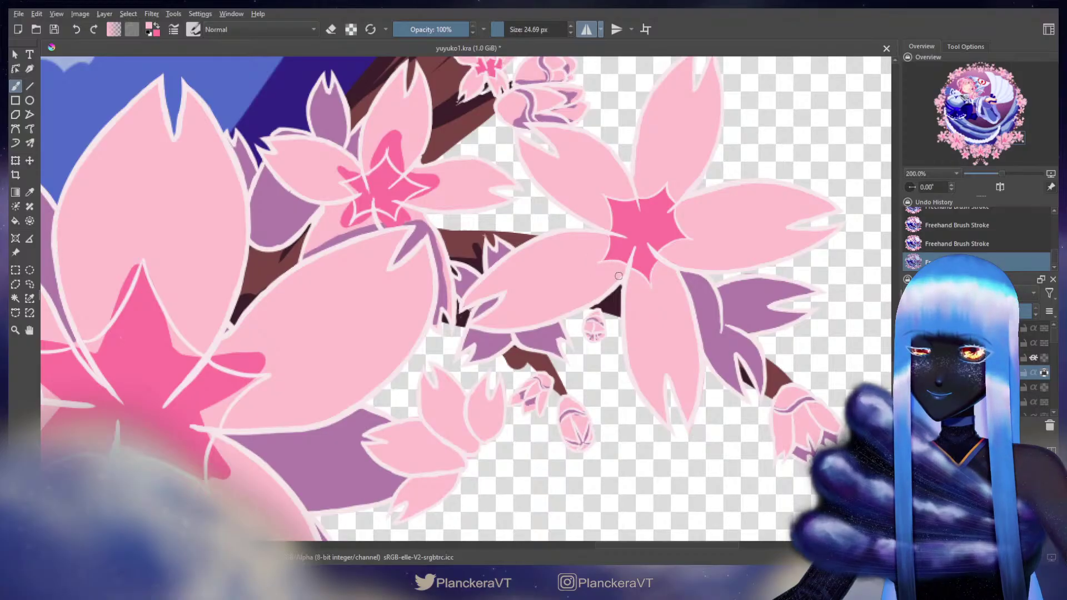
Step: Reshape the hot pink center of the medium blossom partly covered by the biggest flower's petal into a clean star
mouse_move(562, 221)
left_mouse_down()
mouse_move(660, 333)
mouse_move(681, 325)
mouse_move(710, 341)
left_mouse_up()
mouse_move(551, 244)
left_mouse_down()
mouse_move(549, 285)
mouse_move(590, 305)
mouse_move(558, 321)
left_mouse_up()
mouse_move(529, 258)
left_mouse_down()
mouse_move(484, 288)
mouse_move(501, 290)
mouse_move(506, 315)
mouse_move(525, 311)
mouse_move(493, 325)
mouse_move(486, 344)
mouse_move(498, 349)
mouse_move(454, 382)
mouse_move(520, 336)
mouse_move(498, 349)
mouse_move(498, 325)
mouse_move(487, 351)
mouse_move(529, 346)
mouse_move(524, 333)
mouse_move(559, 347)
mouse_move(545, 342)
mouse_move(551, 330)
mouse_move(558, 358)
mouse_move(545, 371)
mouse_move(578, 368)
mouse_move(590, 388)
mouse_move(545, 374)
mouse_move(584, 395)
mouse_move(581, 433)
left_mouse_up()
key("x")
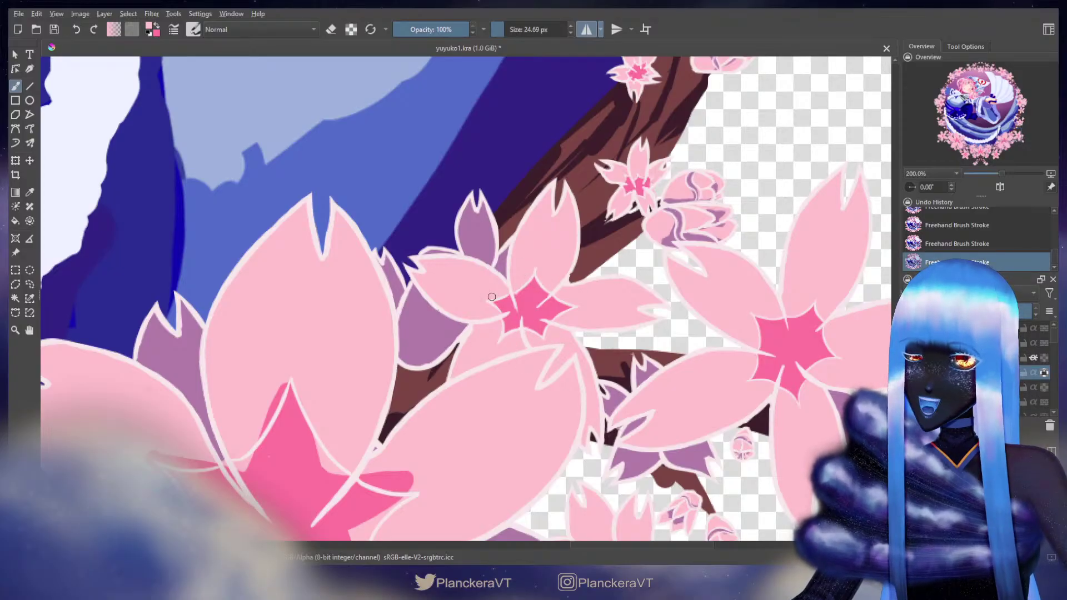
Step: Reshape the right and lower points of the biggest flower's hot pink center to its star outline, filling gaps and covering the excess with light pink
left_click_drag(488, 328, 683, 191)
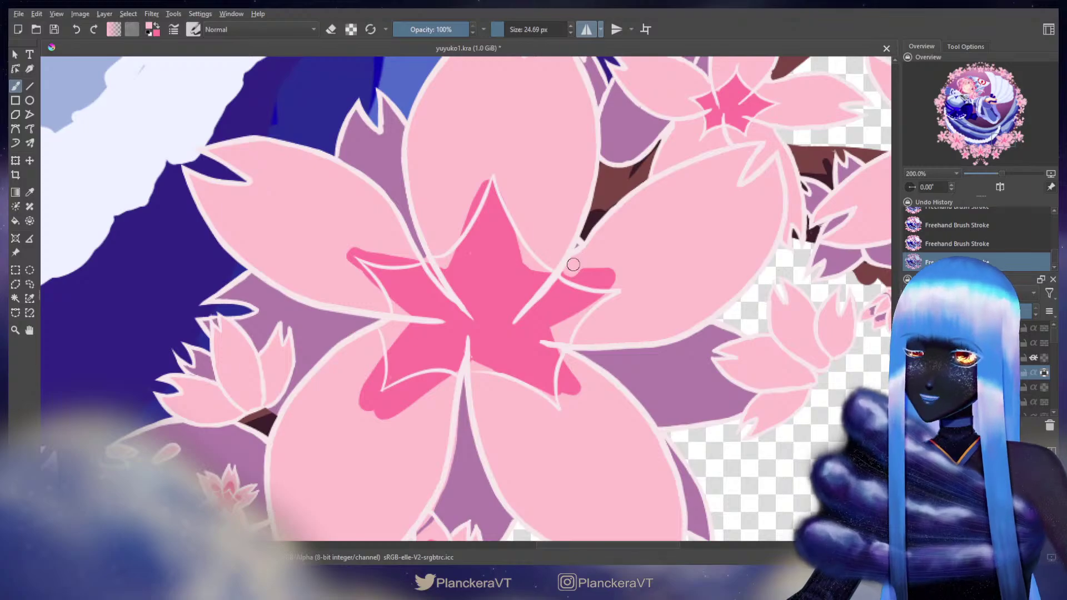
mouse_move(572, 264)
left_mouse_down()
mouse_move(621, 277)
mouse_move(559, 284)
mouse_move(577, 307)
mouse_move(597, 297)
mouse_move(559, 345)
left_mouse_up()
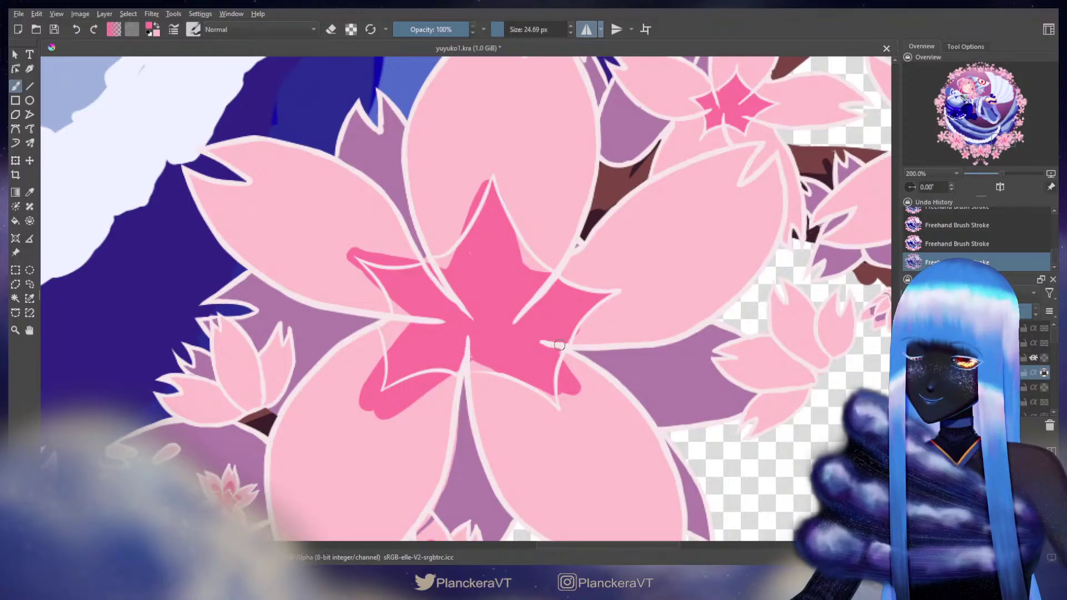
key("x")
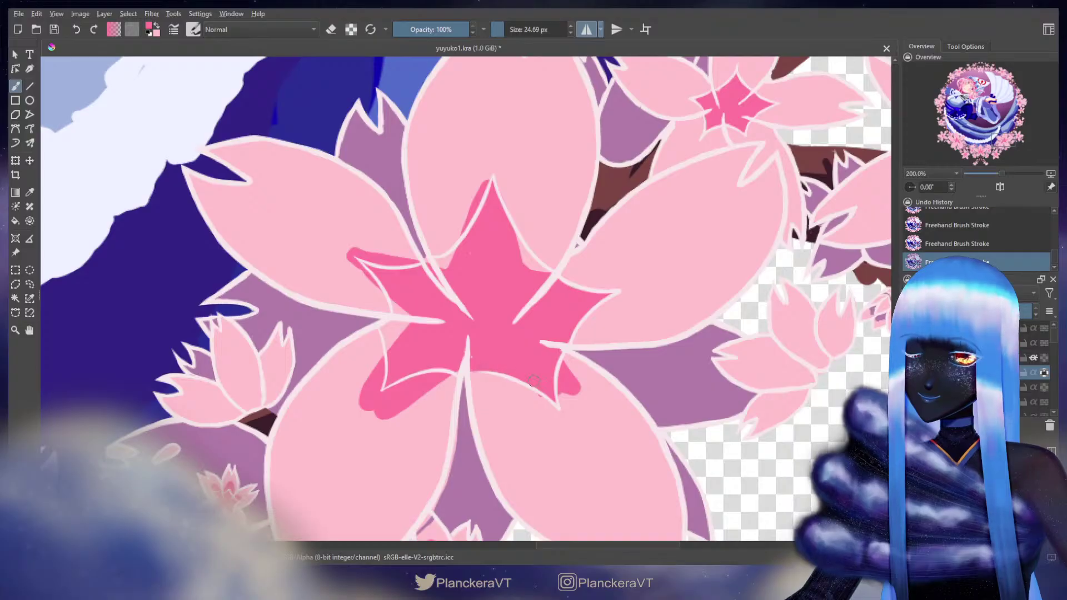
left_click_drag(576, 391, 563, 369)
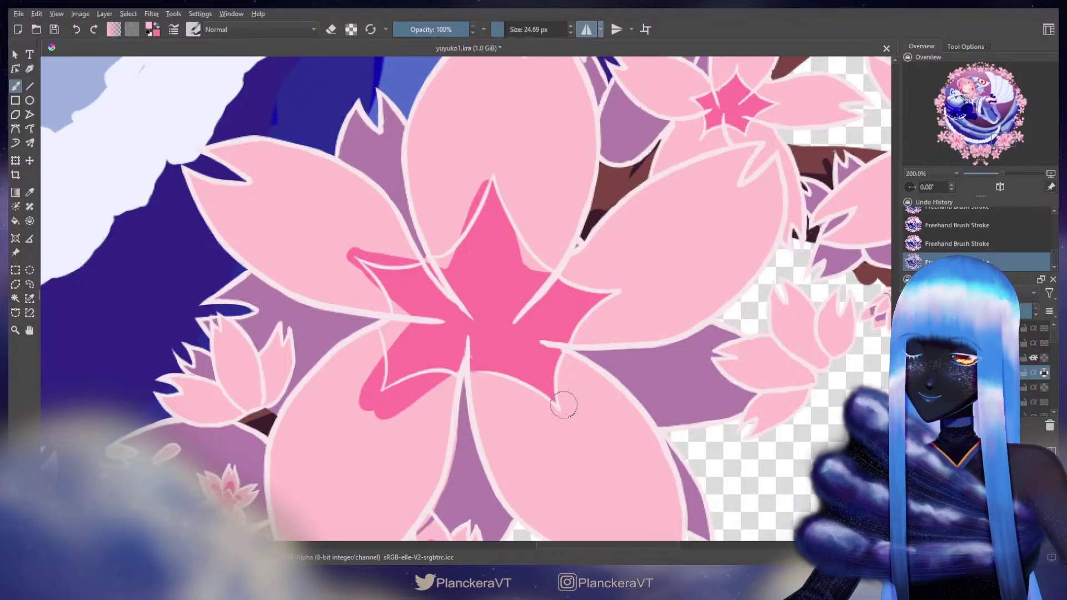
key("x")
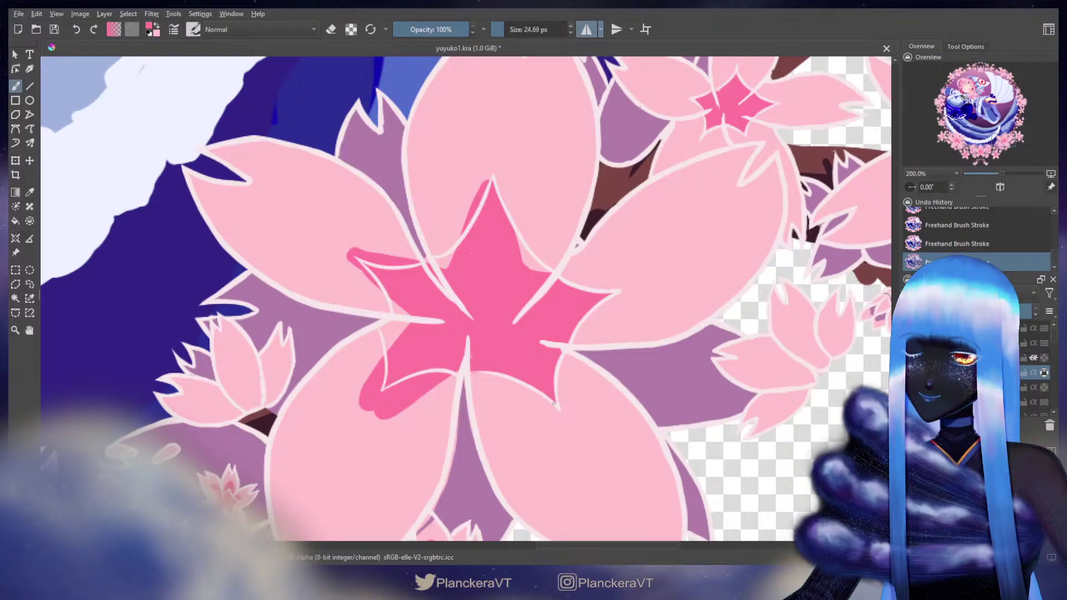
left_click_drag(393, 342, 397, 322)
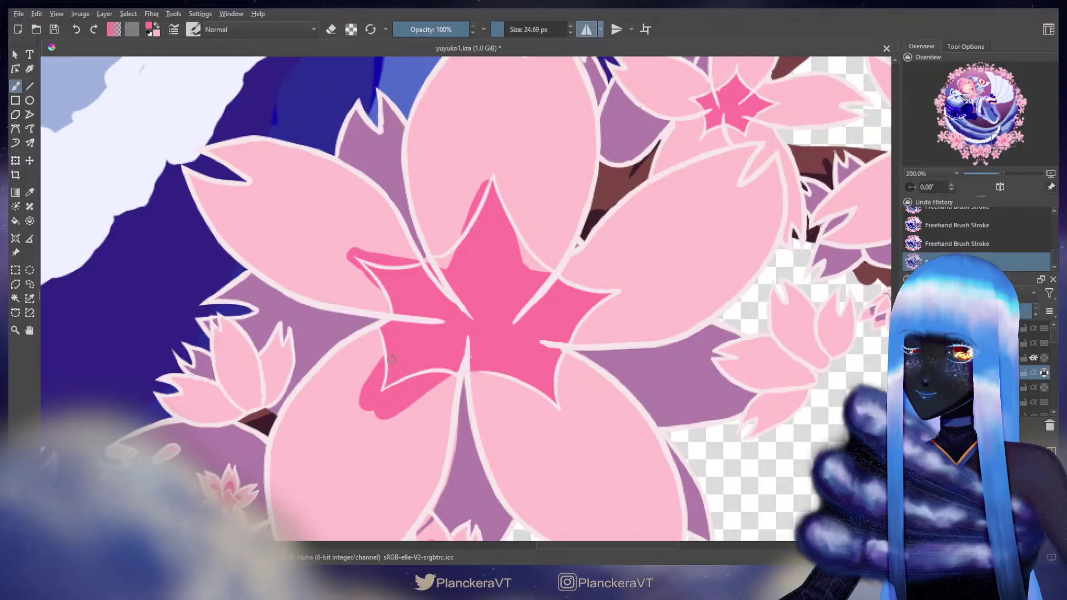
left_click(362, 361, "ctrl")
mouse_move(362, 362)
left_mouse_down()
mouse_move(381, 363)
mouse_move(364, 392)
mouse_move(385, 409)
mouse_move(369, 415)
mouse_move(383, 395)
mouse_move(439, 378)
mouse_move(426, 379)
mouse_move(453, 383)
mouse_move(406, 388)
left_mouse_up()
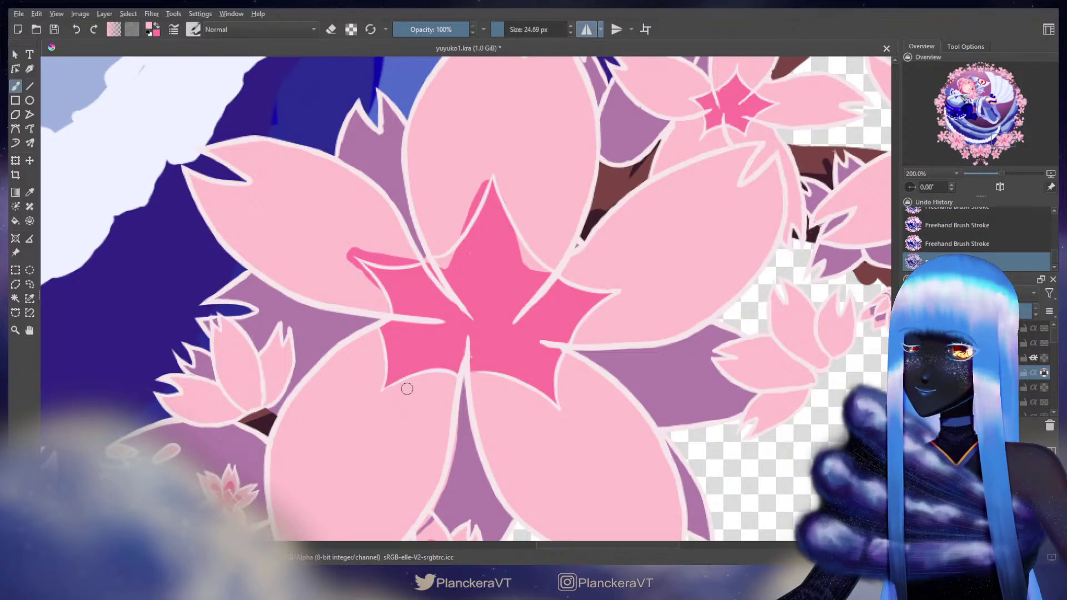
Step: Clean up the upper points of the biggest flower's hot pink star center and fill the gaps beside the topmost point
left_click_drag(347, 251, 365, 282)
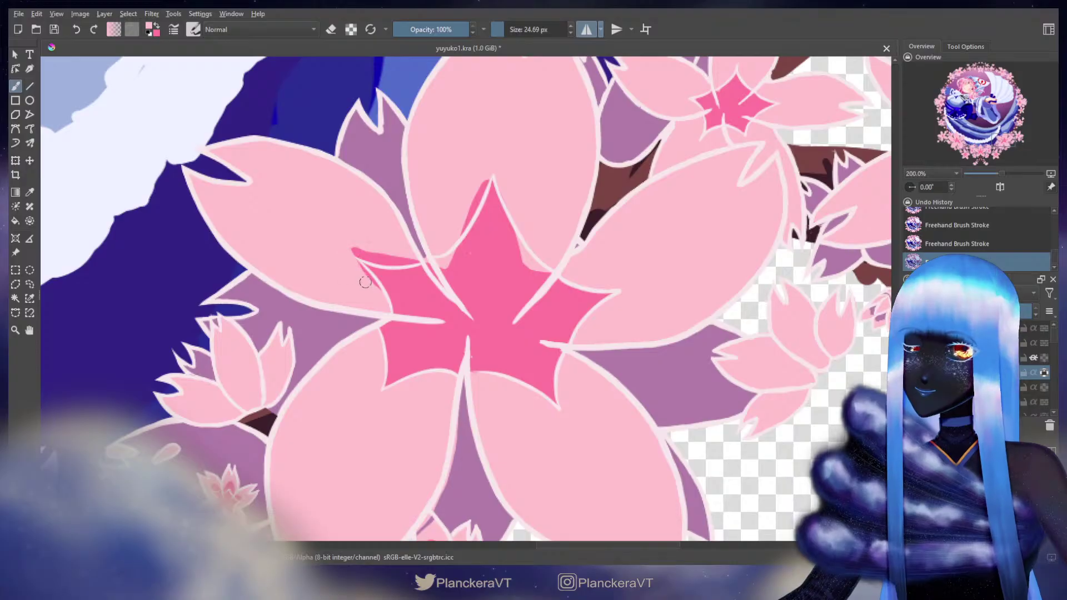
mouse_move(340, 243)
left_mouse_down()
mouse_move(367, 257)
mouse_move(439, 261)
left_mouse_up()
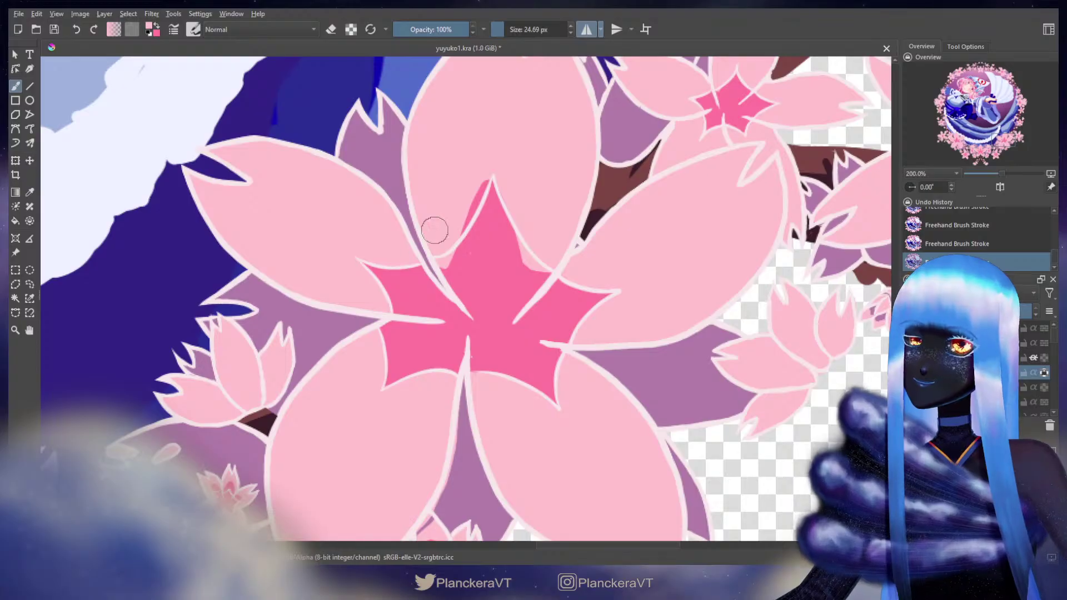
mouse_move(445, 220)
left_mouse_down()
mouse_move(486, 179)
mouse_move(463, 224)
left_mouse_up()
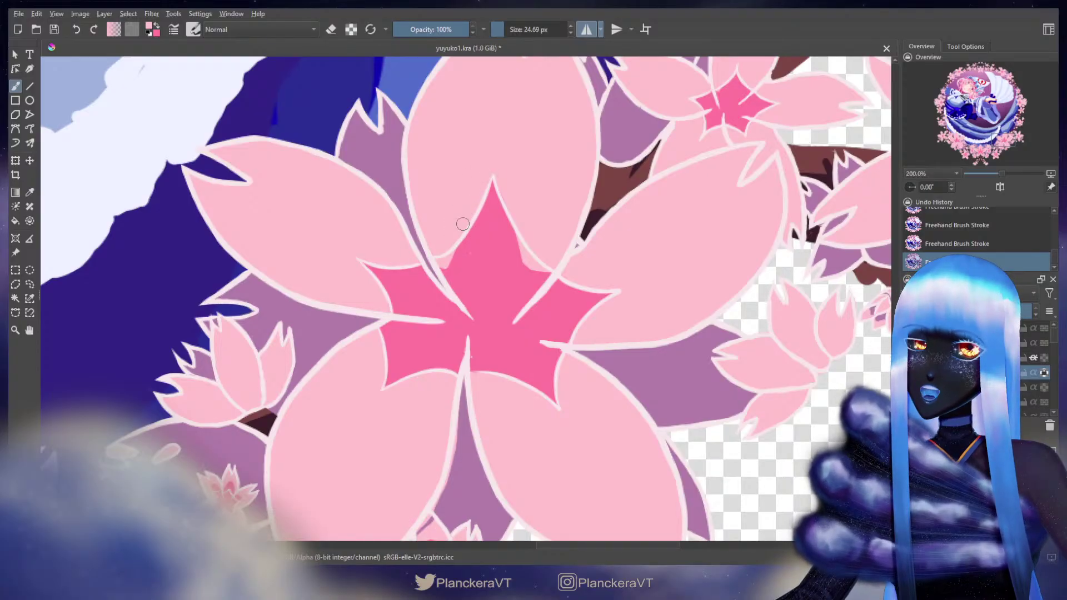
left_click(460, 258, "ctrl")
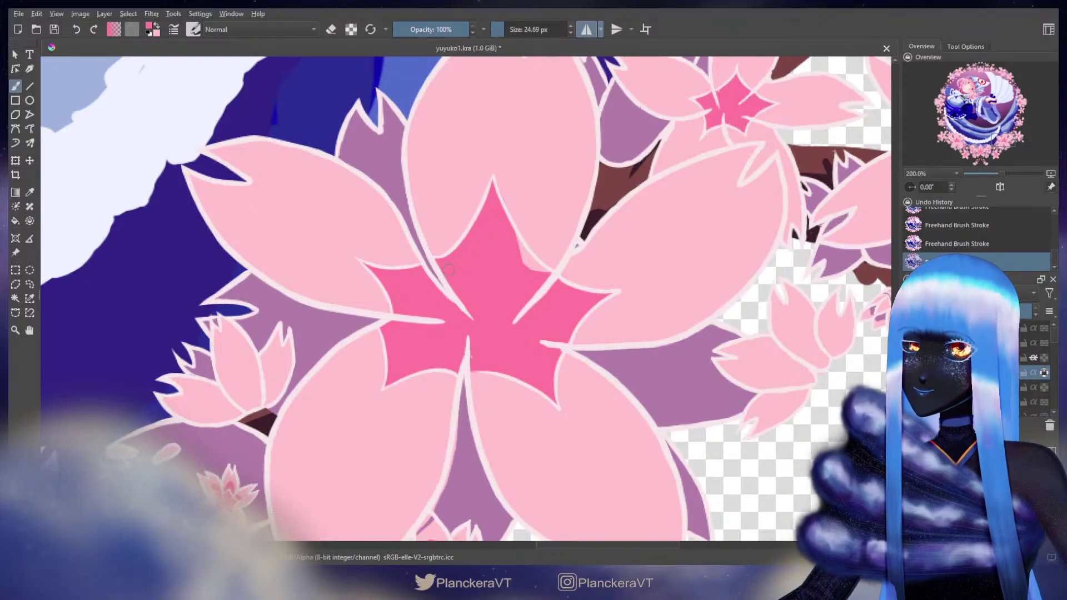
left_click_drag(516, 253, 550, 282)
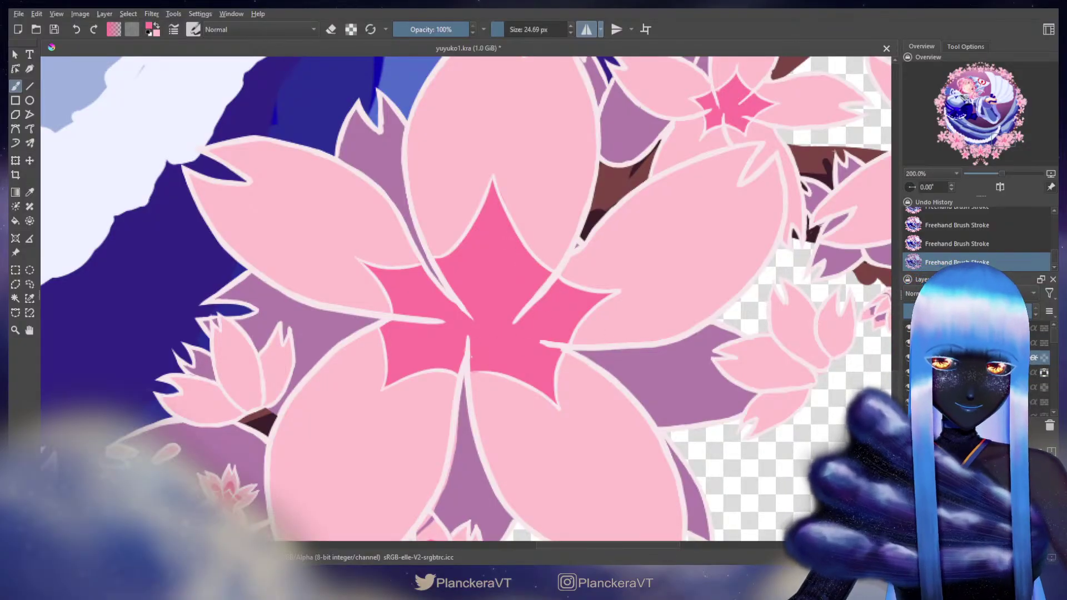
key("e")
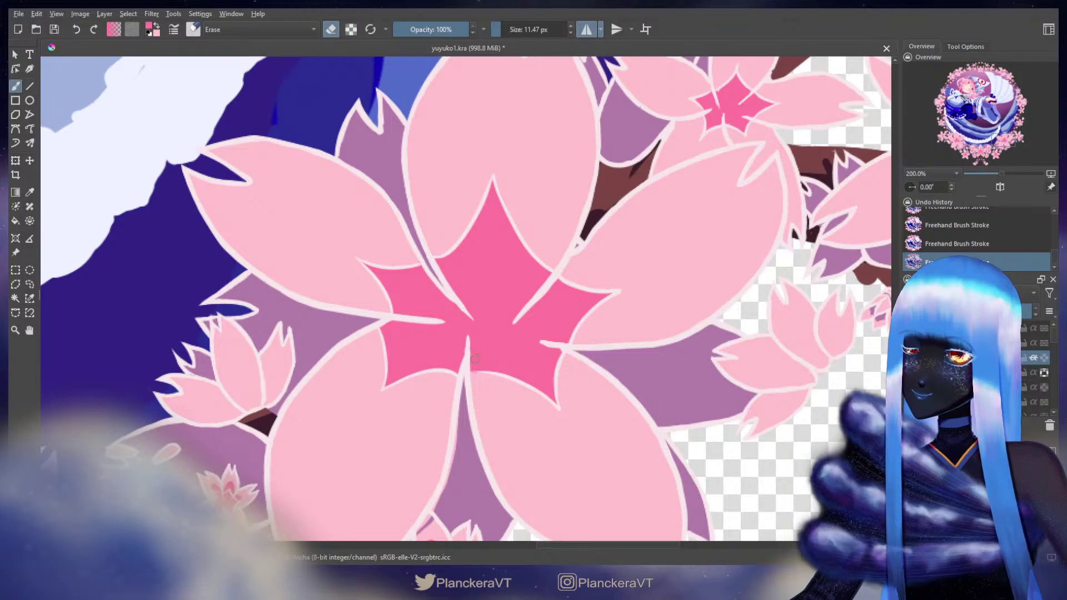
key("e")
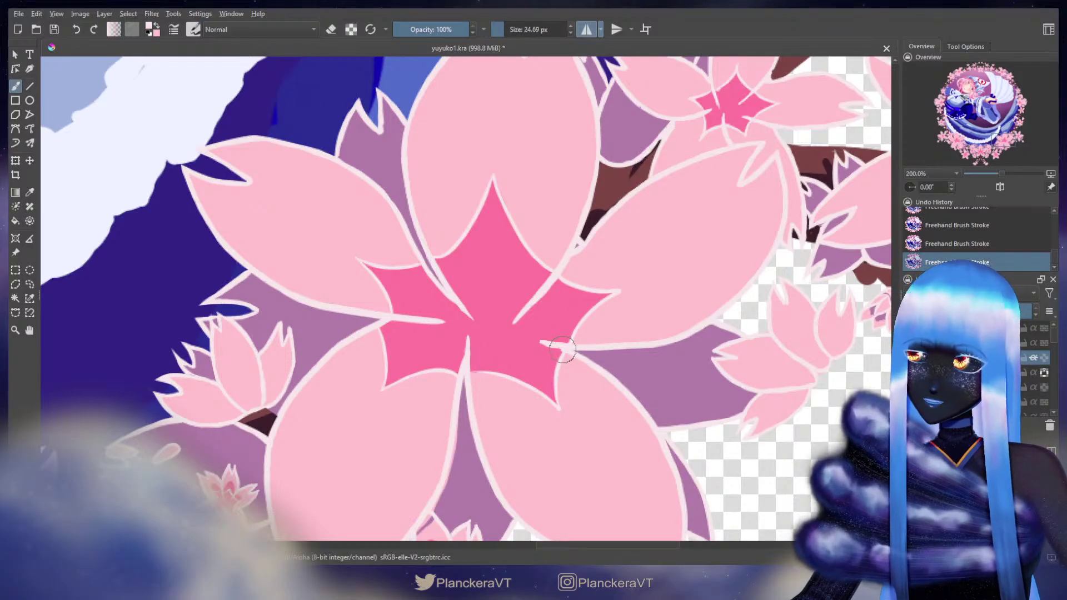
Step: Shape the hot pink centers of the three small blossoms below the biggest flower and the tiny one on the purple petal, using a 21.17 px brush
key("bracketleft")
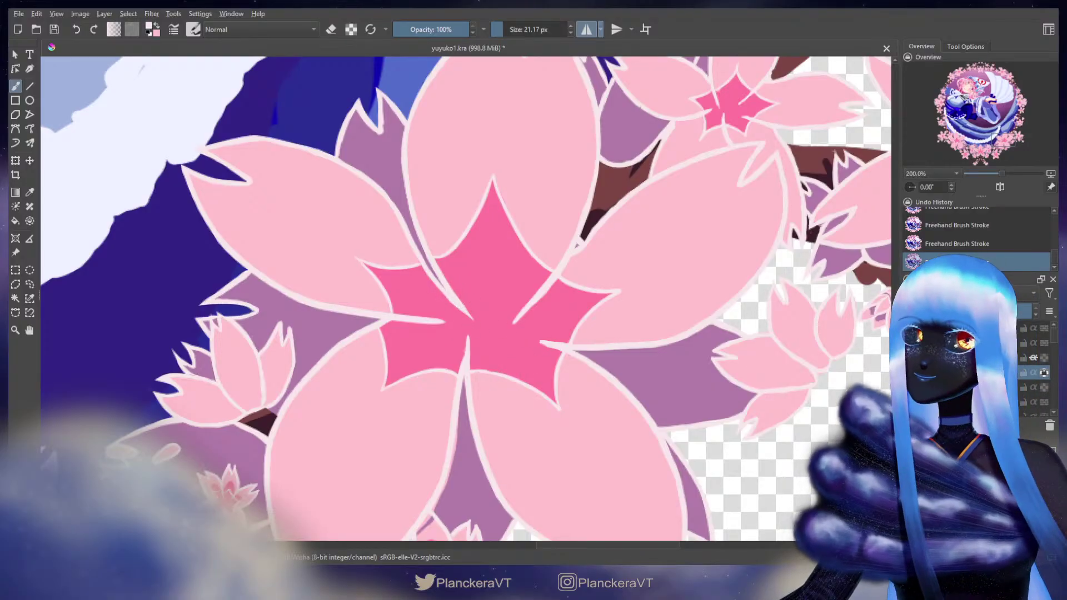
left_click(531, 331, "ctrl")
left_click_drag(477, 436, 678, 248)
mouse_move(589, 301)
left_mouse_down()
mouse_move(648, 287)
mouse_move(497, 231)
left_mouse_up()
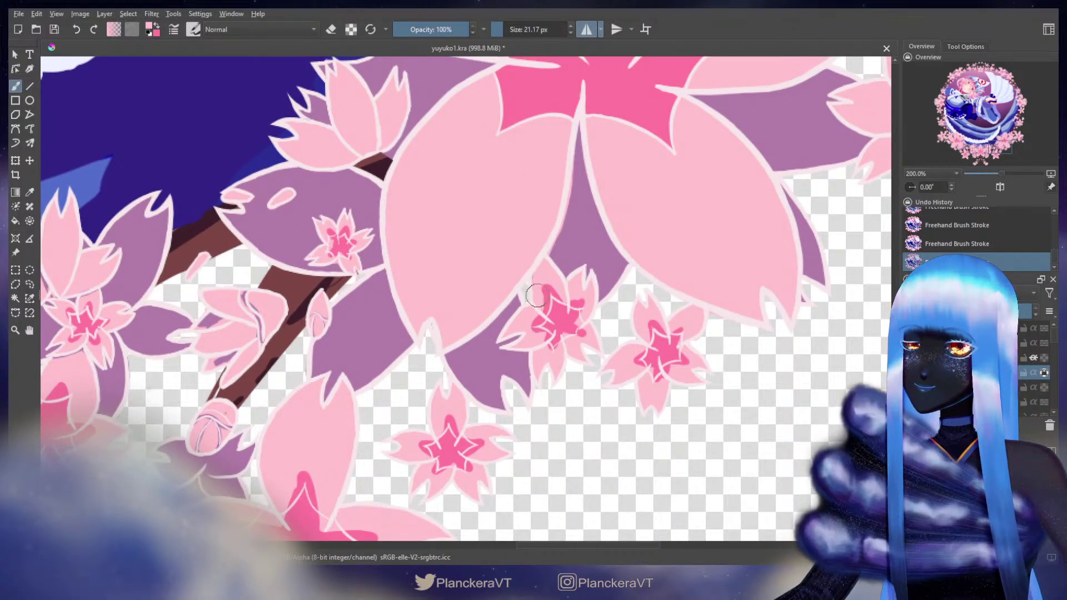
mouse_move(543, 282)
left_mouse_down()
mouse_move(545, 298)
mouse_move(560, 297)
left_mouse_up()
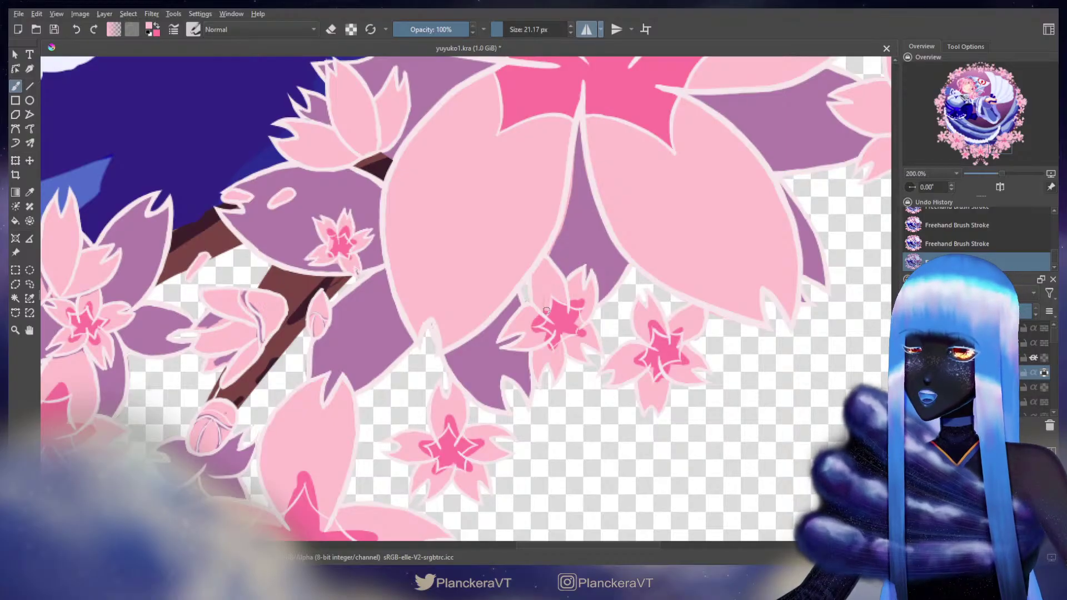
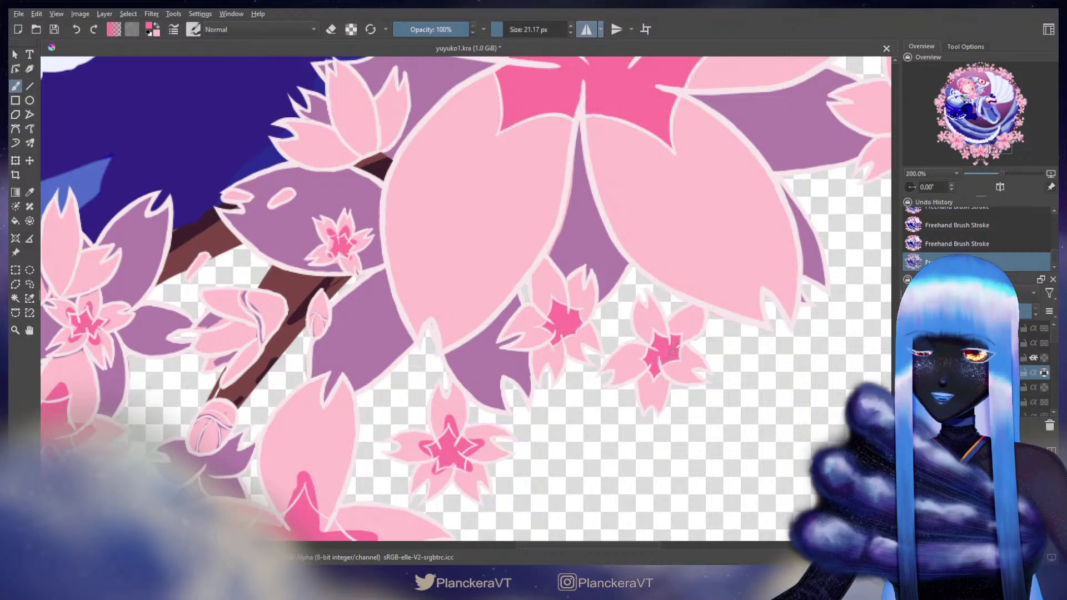
left_click_drag(540, 412, 646, 349)
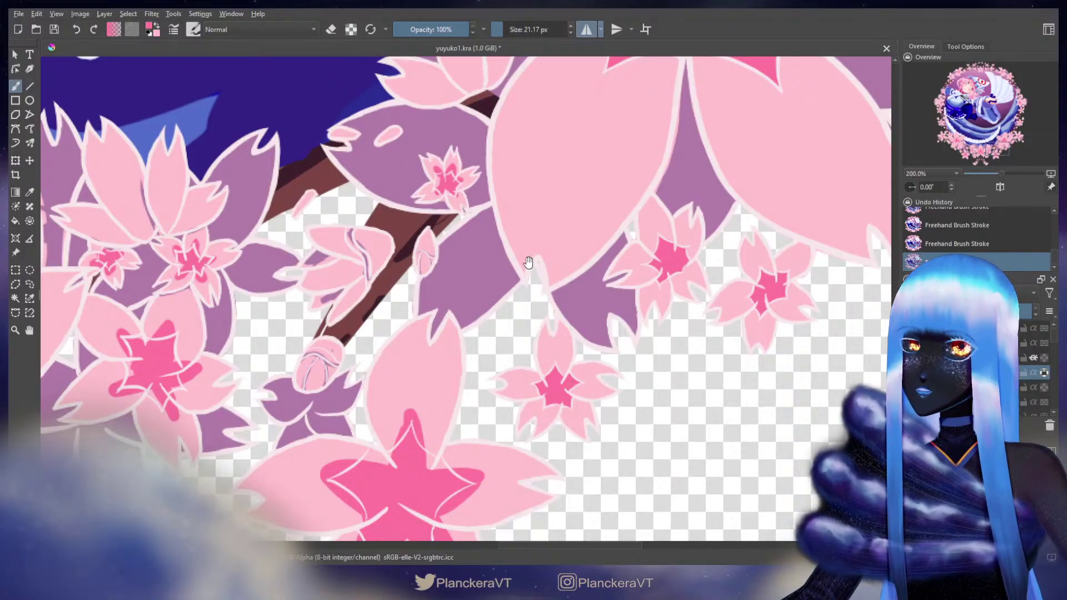
left_click_drag(527, 262, 589, 413)
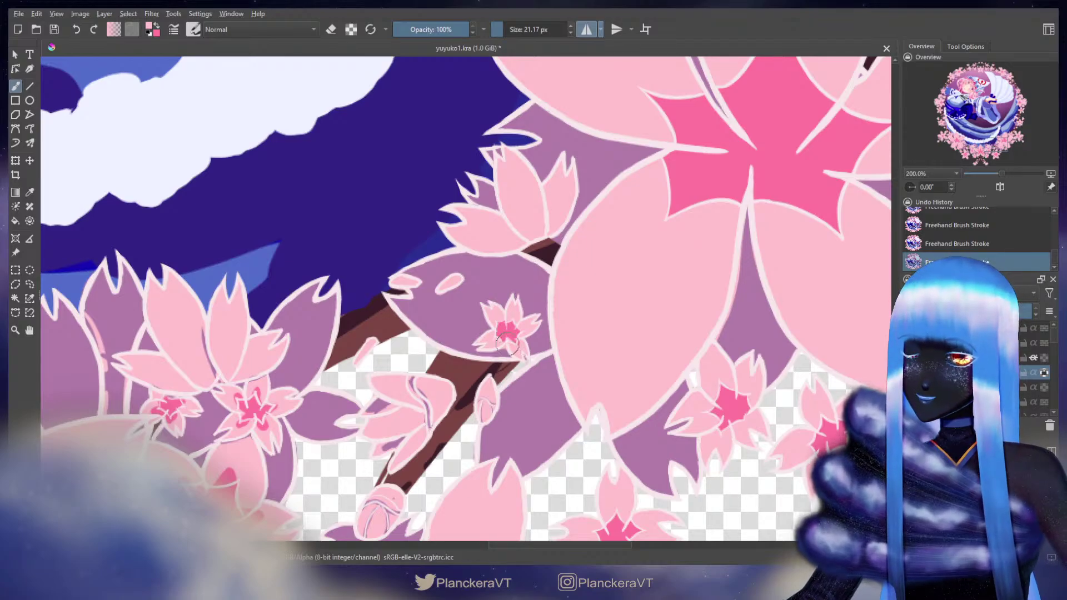
left_click_drag(517, 351, 521, 404)
Step: Trim the hot pink center of the large separate blossom beside the purple-leaved bud to its star outline and fill the remaining gaps
left_click_drag(612, 247, 524, 436)
left_click_drag(722, 240, 642, 84)
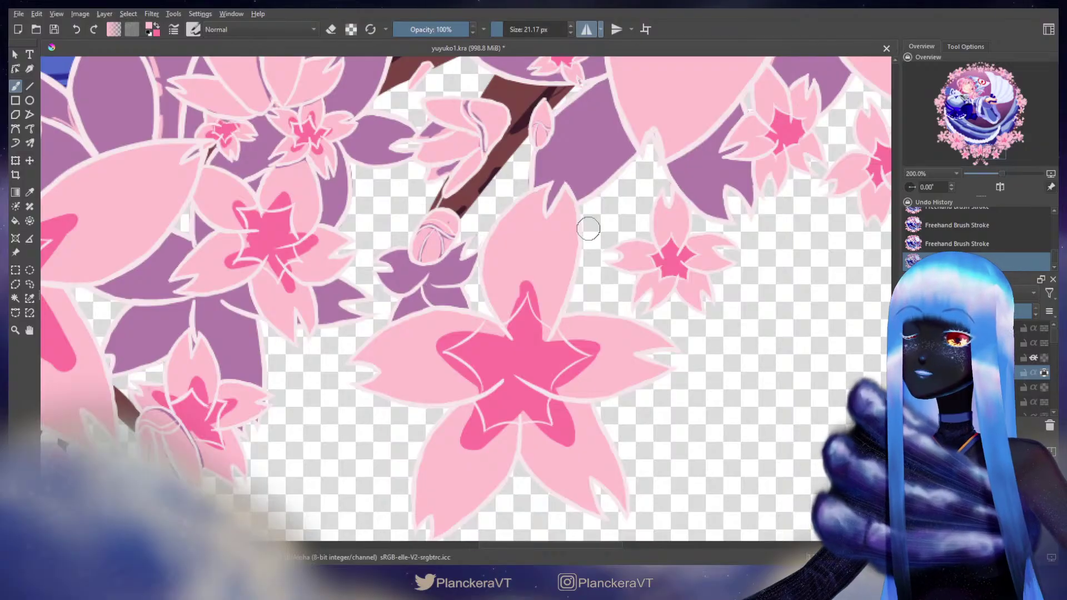
mouse_move(534, 279)
left_mouse_down()
mouse_move(541, 312)
mouse_move(527, 280)
mouse_move(506, 311)
mouse_move(510, 330)
left_mouse_up()
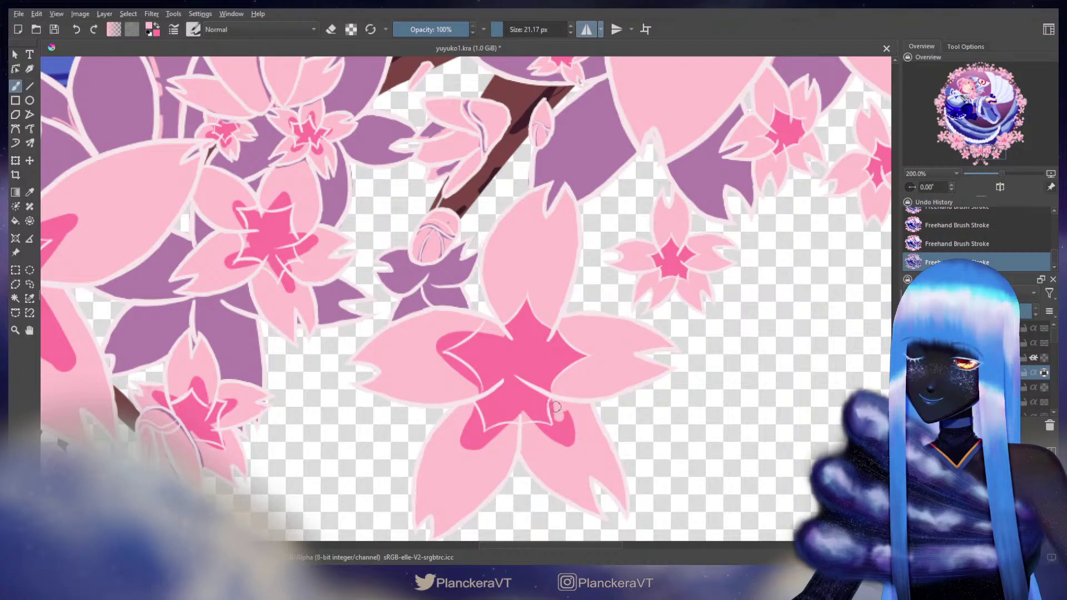
mouse_move(553, 411)
left_mouse_down()
mouse_move(554, 420)
mouse_move(566, 412)
mouse_move(538, 432)
mouse_move(558, 441)
left_mouse_up()
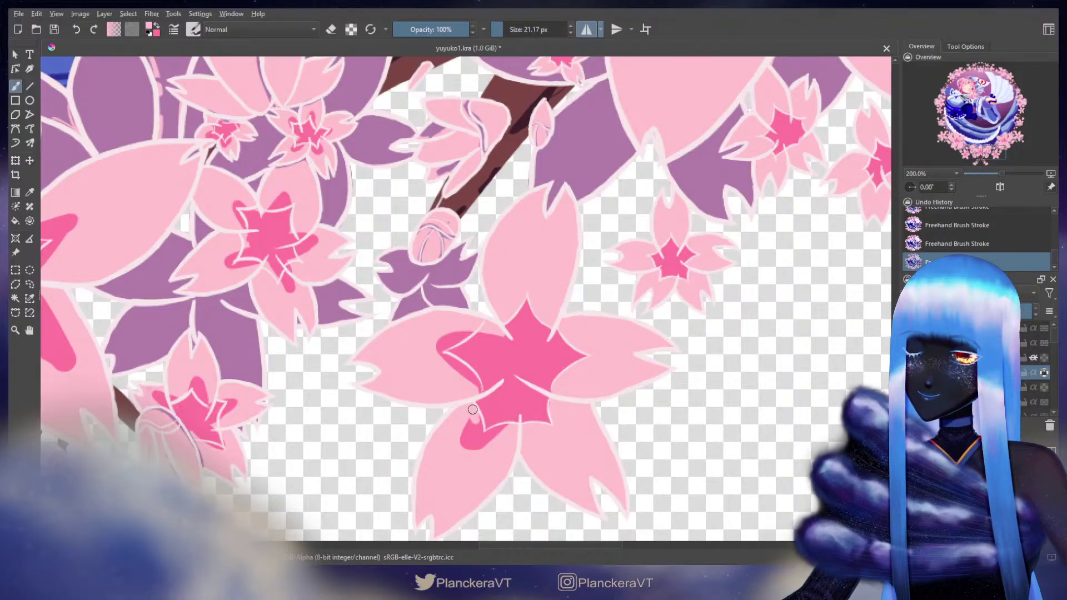
mouse_move(472, 412)
left_mouse_down()
mouse_move(477, 444)
mouse_move(481, 436)
mouse_move(468, 441)
mouse_move(509, 428)
mouse_move(489, 439)
left_mouse_up()
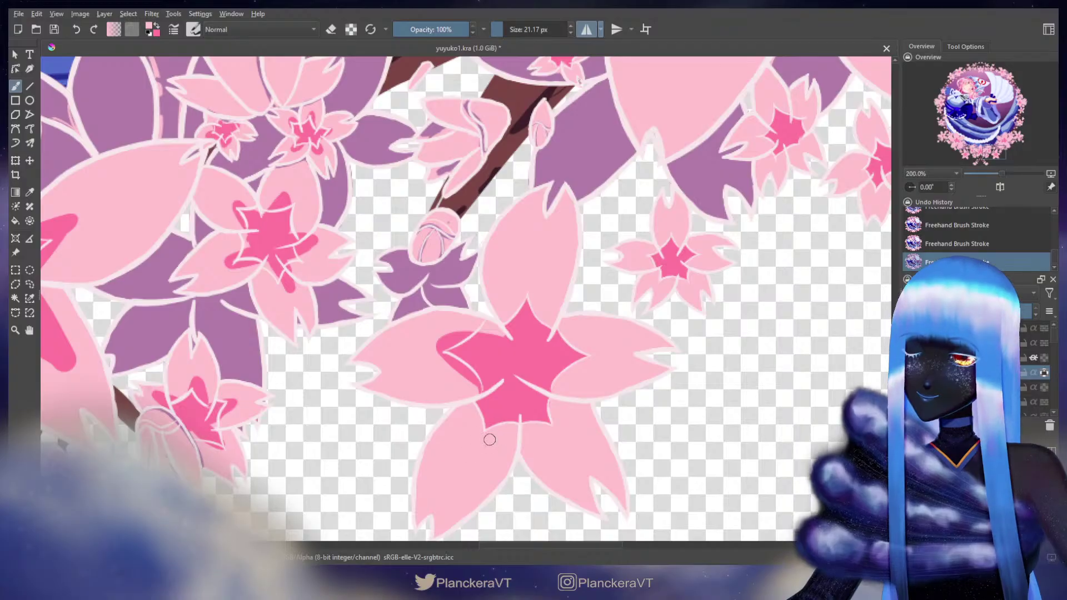
mouse_move(455, 321)
left_mouse_down()
mouse_move(458, 335)
mouse_move(467, 329)
mouse_move(436, 342)
mouse_move(475, 384)
left_mouse_up()
key("x")
mouse_move(490, 333)
left_mouse_down()
mouse_move(502, 333)
mouse_move(484, 333)
mouse_move(495, 327)
left_mouse_up()
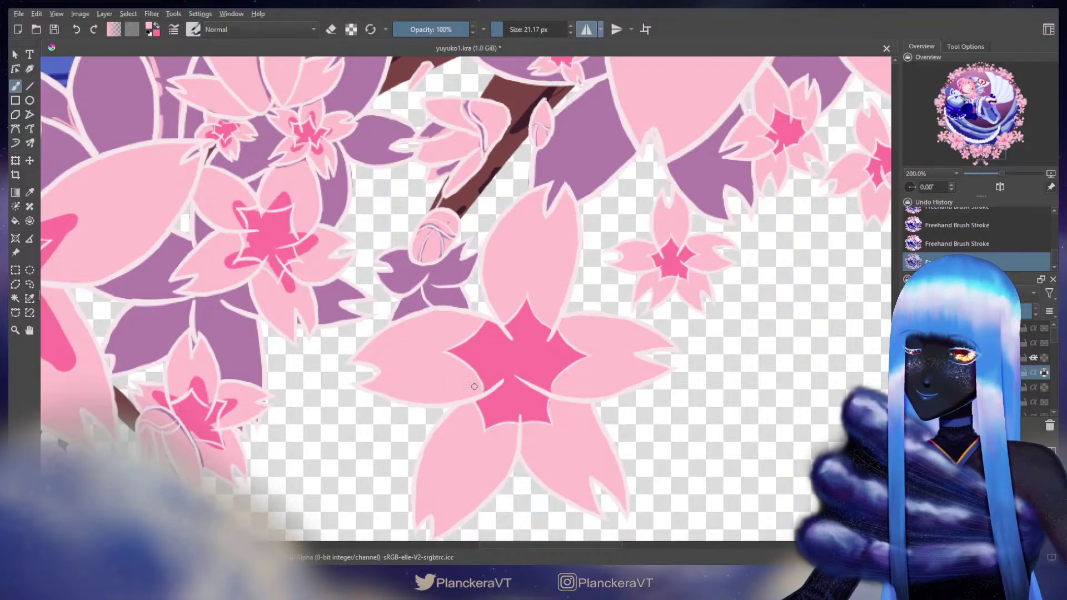
Step: Tidy the hot pink centers of the two tiny blossoms and the medium blossom beneath them, beside the central flower
mouse_move(475, 209)
left_mouse_down()
mouse_move(597, 349)
mouse_move(674, 402)
left_mouse_up()
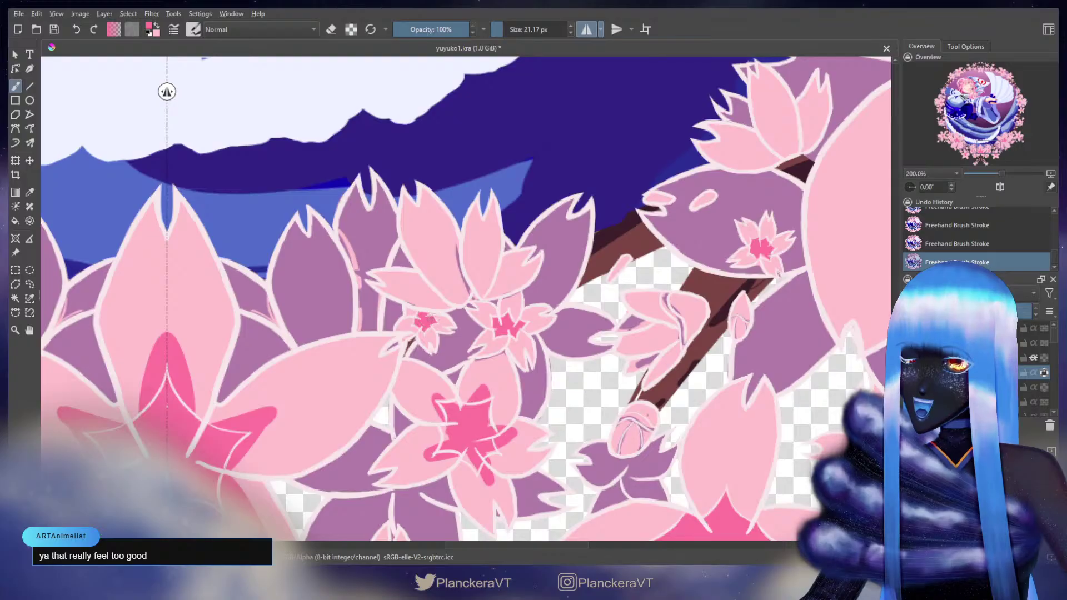
left_click_drag(468, 381, 516, 261)
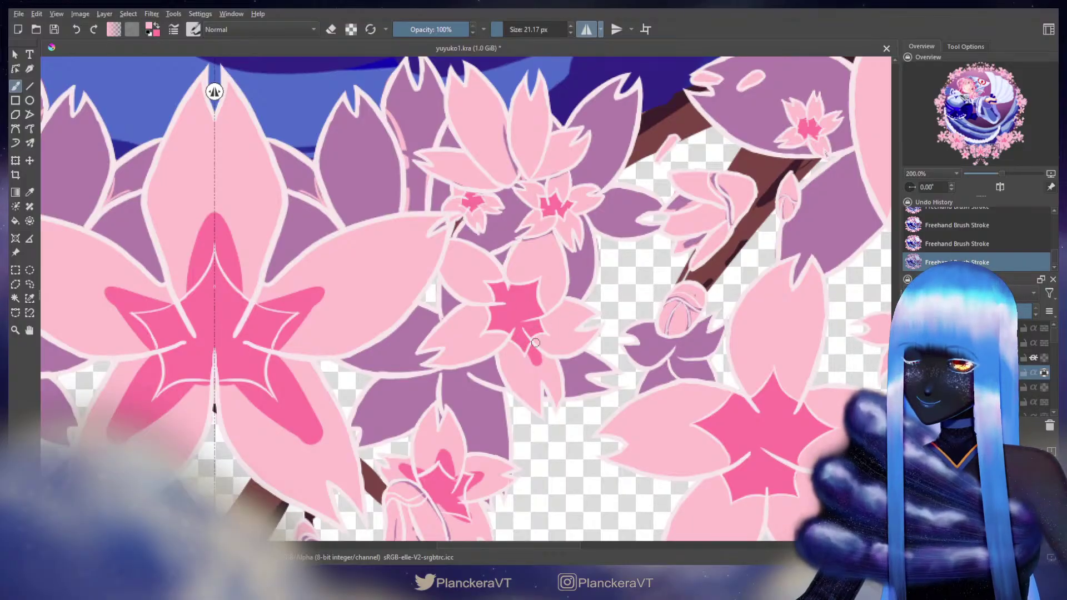
mouse_move(536, 343)
left_mouse_down()
mouse_move(538, 358)
mouse_move(528, 350)
left_mouse_up()
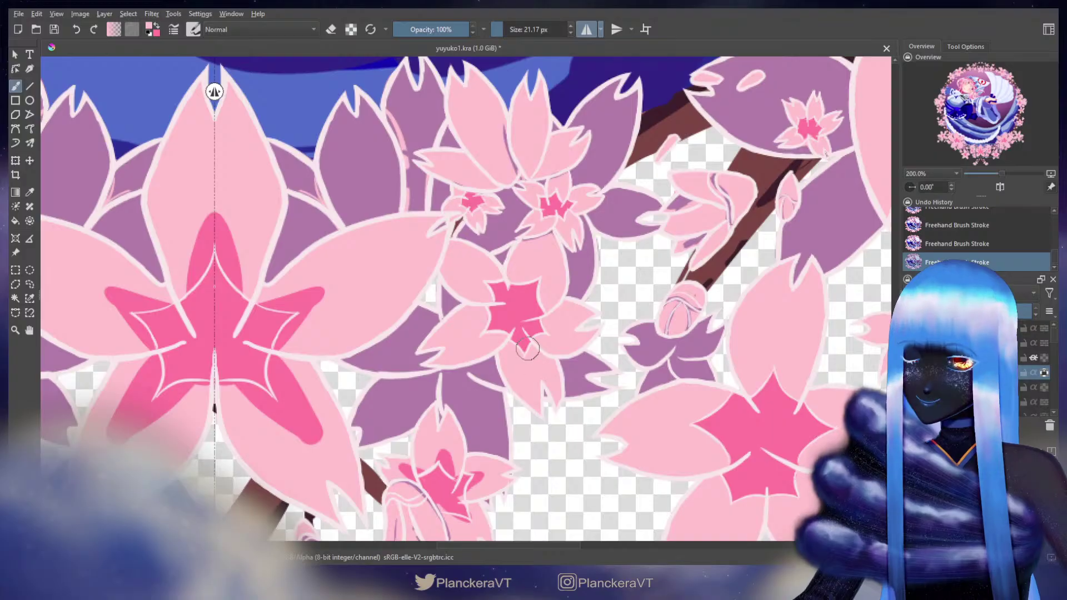
Step: Shape the hot pink center of the blossom behind the drooping bud into a star and cover the bud's dark curved line with light pink
mouse_move(446, 404)
left_mouse_down()
mouse_move(470, 405)
mouse_move(563, 298)
mouse_move(560, 274)
left_mouse_up()
mouse_move(562, 312)
left_mouse_down()
mouse_move(517, 330)
mouse_move(530, 343)
mouse_move(518, 326)
mouse_move(534, 339)
mouse_move(591, 330)
mouse_move(576, 350)
left_mouse_up()
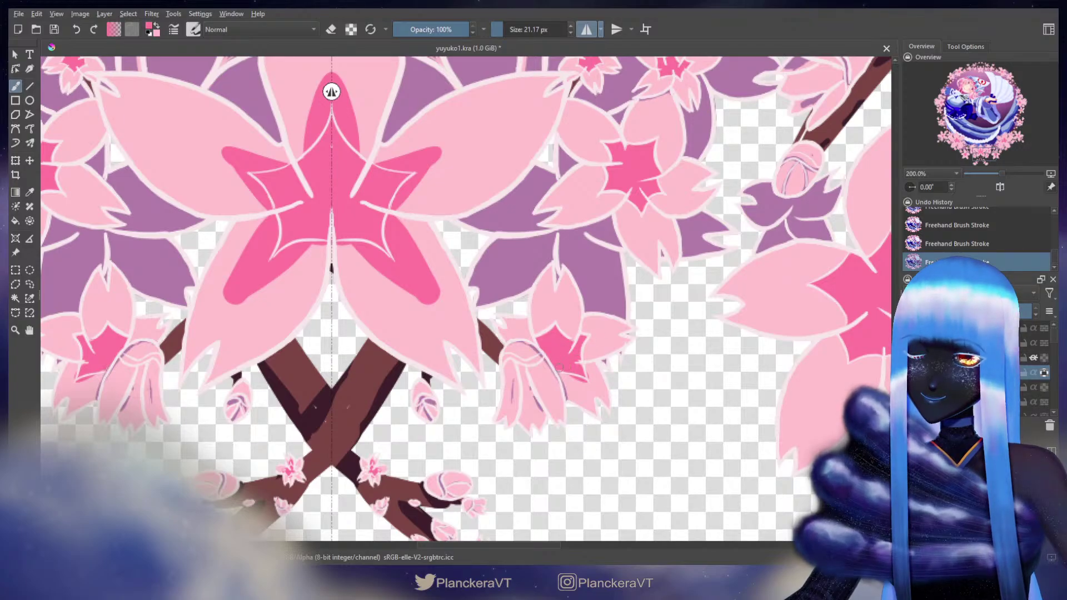
left_click_drag(571, 377, 583, 380)
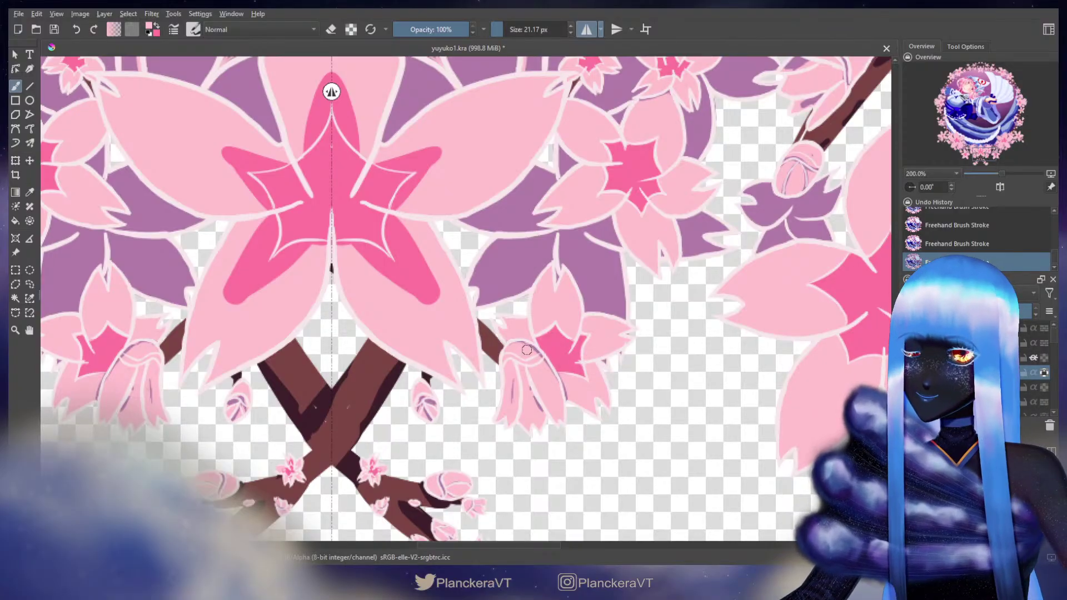
mouse_move(537, 352)
left_mouse_down()
mouse_move(524, 345)
mouse_move(555, 380)
left_mouse_up()
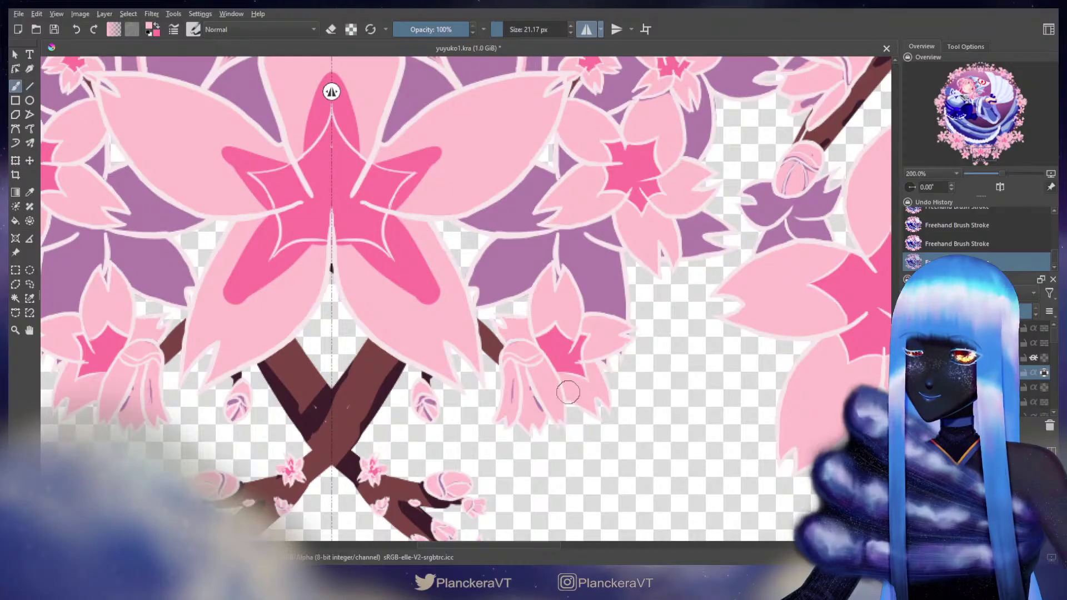
Step: Cover the hot pink extending up the upper petal of the biggest central flower with light pink, down to its star outline
mouse_move(664, 311)
left_mouse_down()
mouse_move(669, 337)
mouse_move(736, 399)
left_mouse_up()
left_click_drag(533, 278, 637, 353)
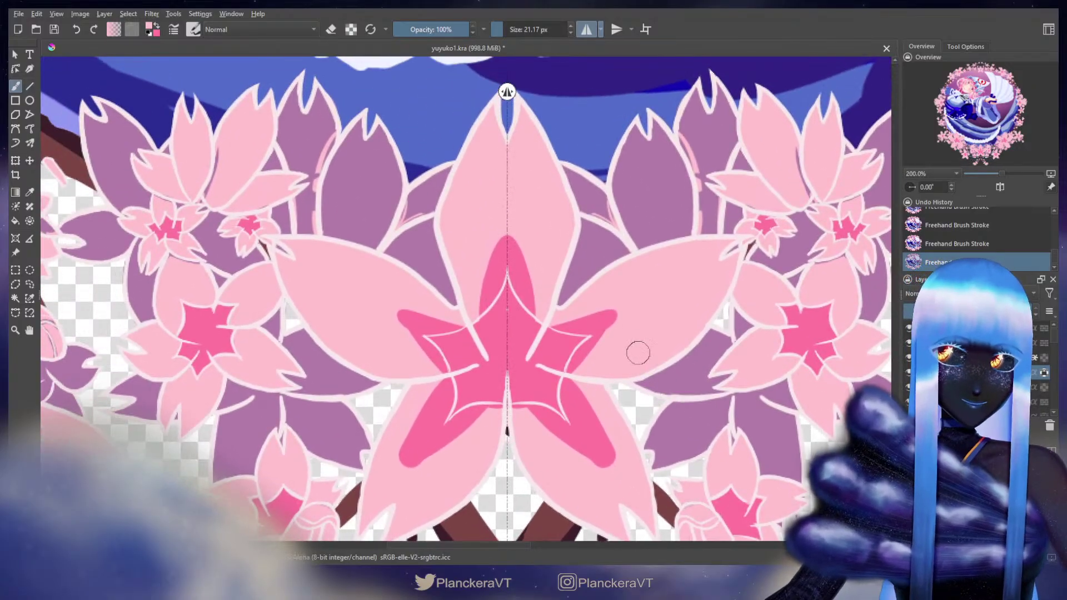
mouse_move(504, 221)
left_mouse_down()
mouse_move(524, 280)
mouse_move(508, 267)
mouse_move(524, 286)
left_mouse_up()
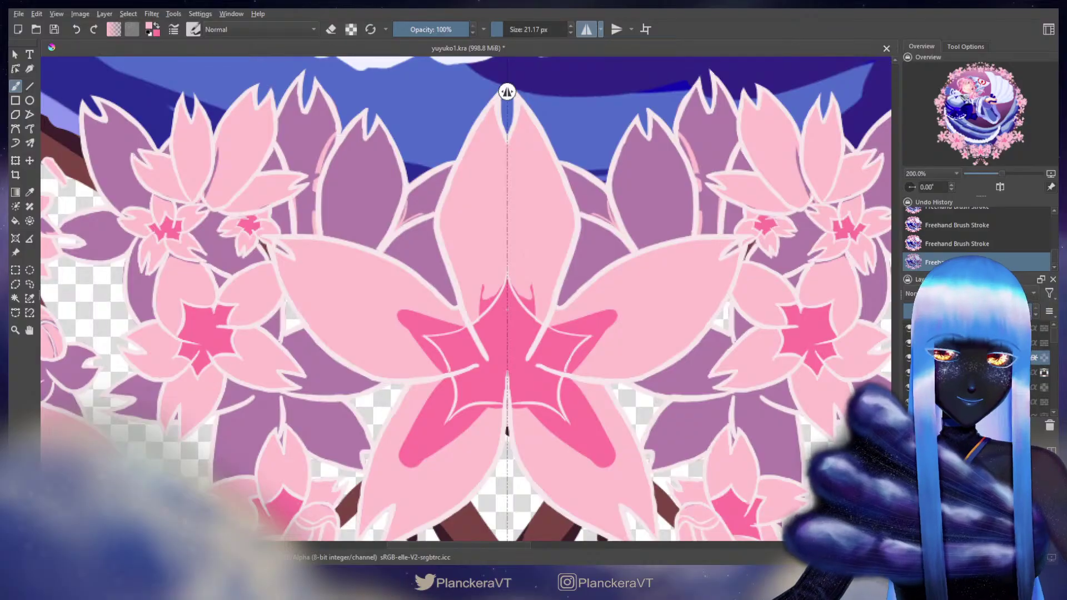
key("e")
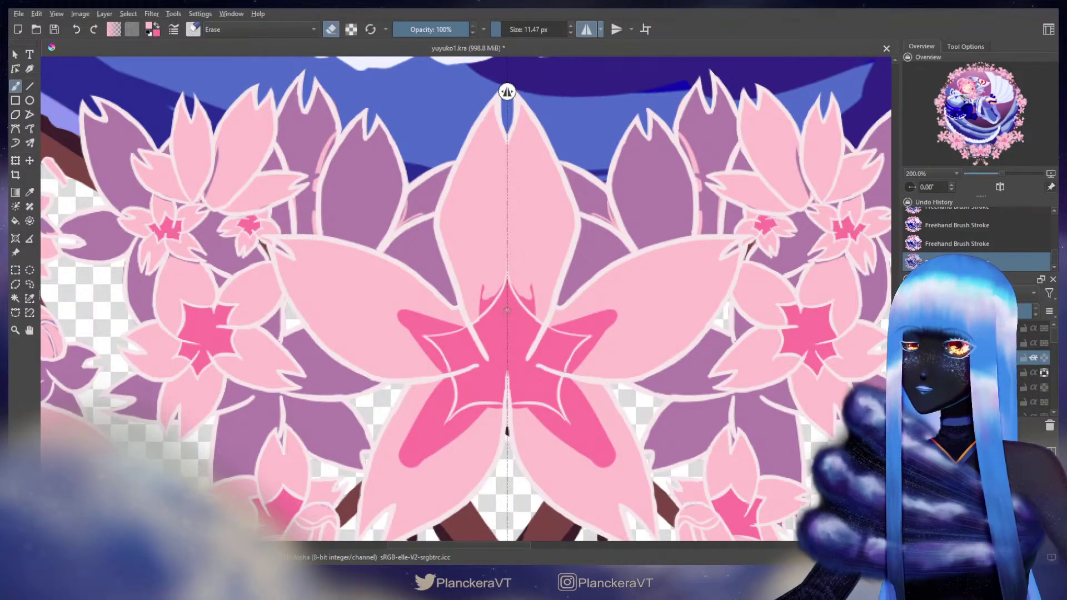
key("e")
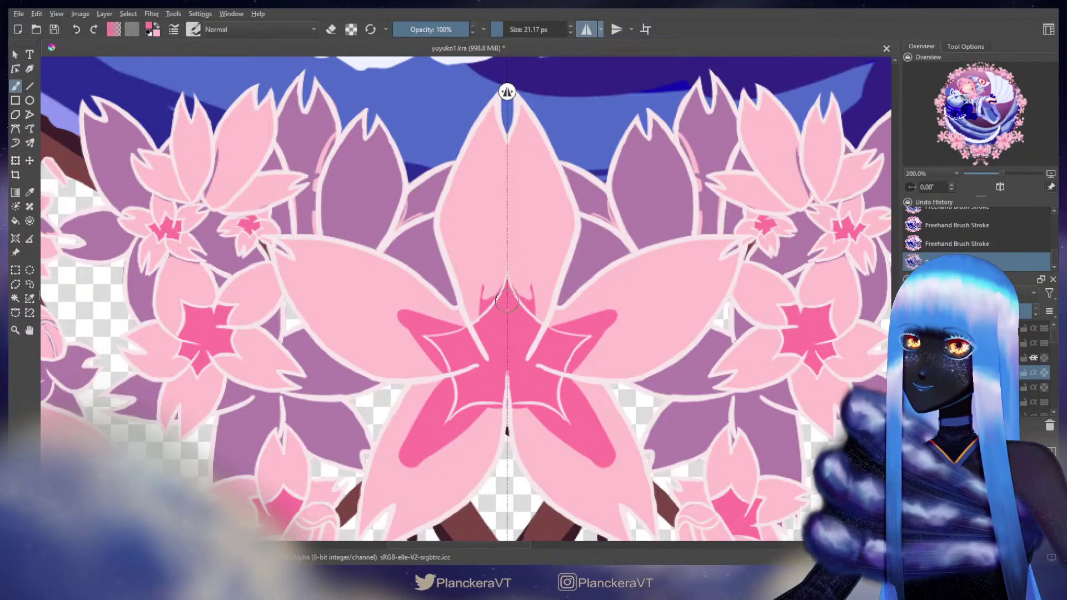
Step: Lock the layer's transparency again and trim the rest of the biggest central flower's hot pink center to its star outline
left_click(1044, 373)
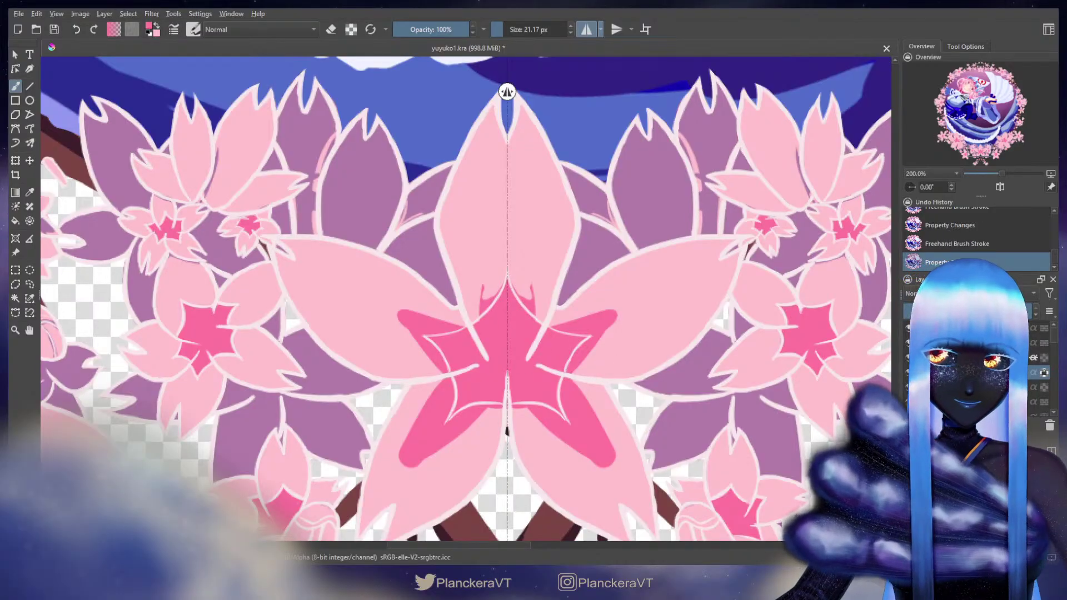
key("x")
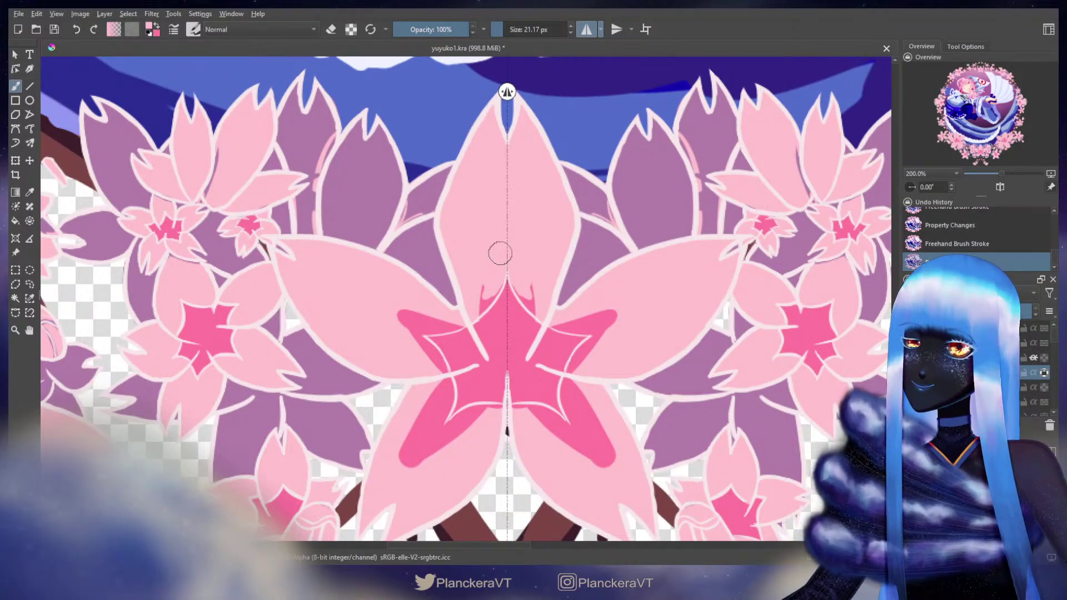
mouse_move(484, 288)
left_mouse_down()
mouse_move(502, 271)
mouse_move(483, 306)
mouse_move(496, 285)
mouse_move(479, 314)
left_mouse_up()
mouse_move(492, 293)
left_mouse_down()
mouse_move(478, 312)
mouse_move(496, 313)
mouse_move(482, 323)
mouse_move(420, 308)
mouse_move(403, 325)
mouse_move(421, 318)
mouse_move(402, 310)
mouse_move(404, 320)
mouse_move(420, 311)
mouse_move(461, 325)
mouse_move(410, 326)
mouse_move(447, 386)
mouse_move(479, 309)
mouse_move(464, 309)
mouse_move(479, 298)
mouse_move(475, 321)
mouse_move(464, 298)
mouse_move(448, 343)
mouse_move(482, 349)
left_mouse_up()
key("x")
key("x")
mouse_move(530, 318)
left_mouse_down()
mouse_move(493, 325)
mouse_move(472, 357)
mouse_move(493, 339)
mouse_move(440, 379)
mouse_move(475, 321)
left_mouse_up()
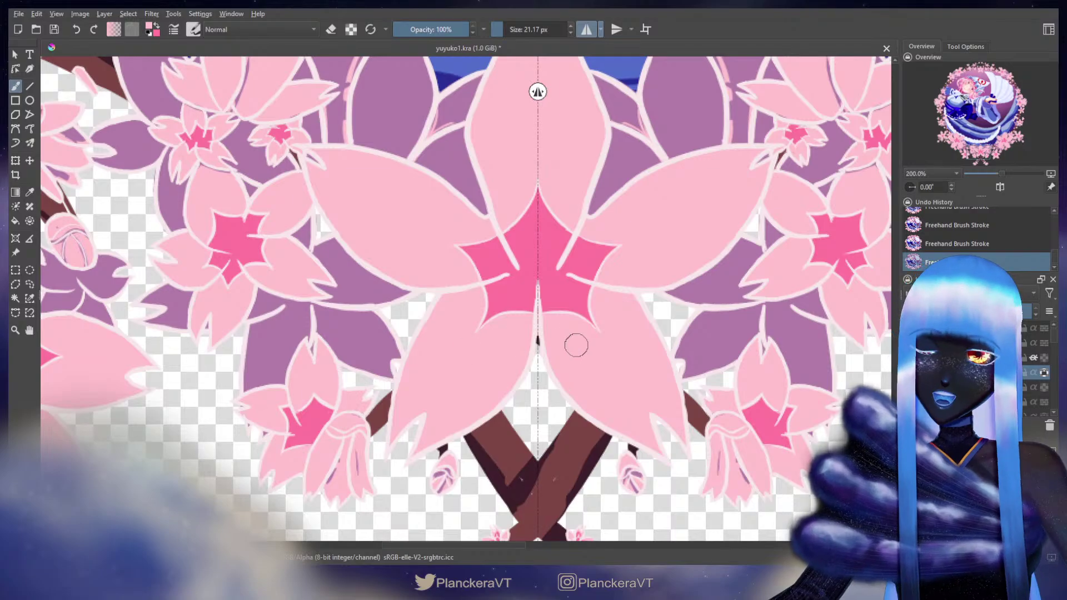
Step: Shrink the hot pink center of the small blossom near the end of the crossed lower branches into a compact star
left_click_drag(597, 371, 524, 176)
left_click_drag(534, 233, 571, 162)
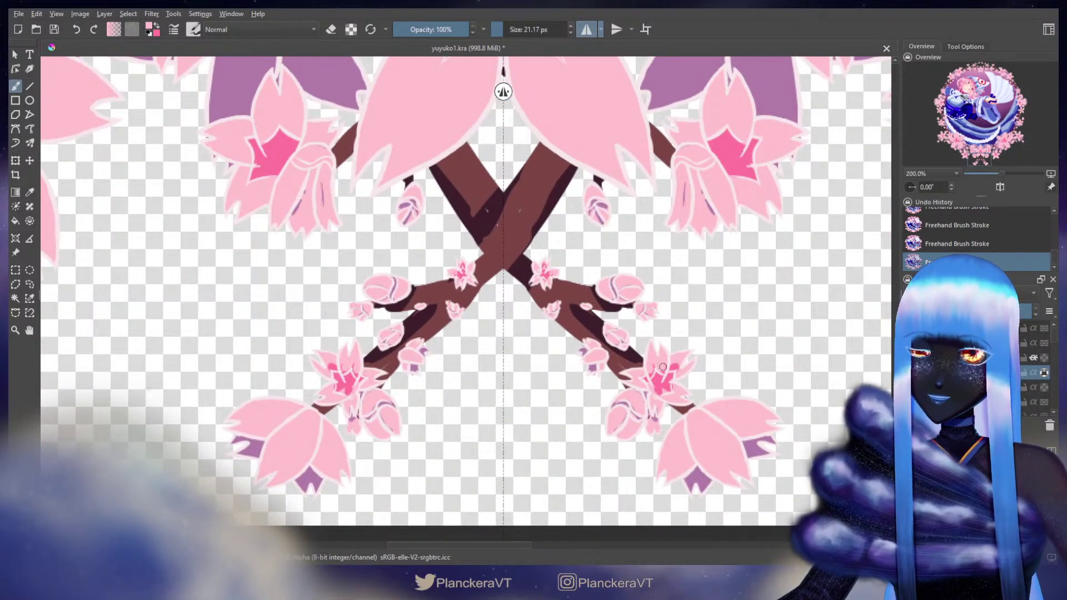
left_click_drag(663, 367, 675, 367)
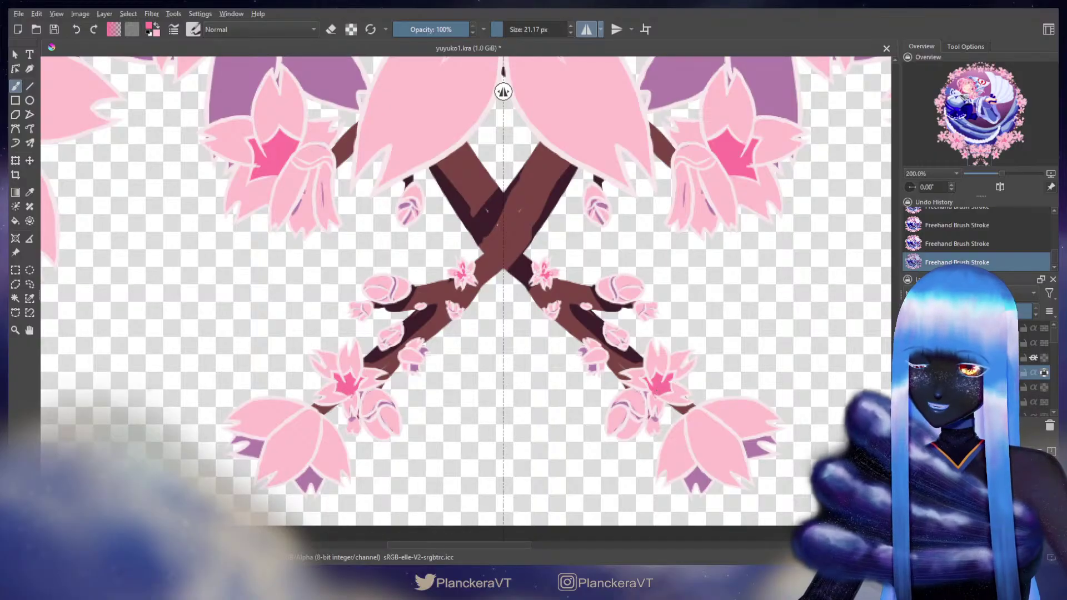
Step: Inspect the wreath's blossoms and centers from the crossed lower branches, up along the side, to the branches at the top
left_click_drag(754, 255, 726, 309)
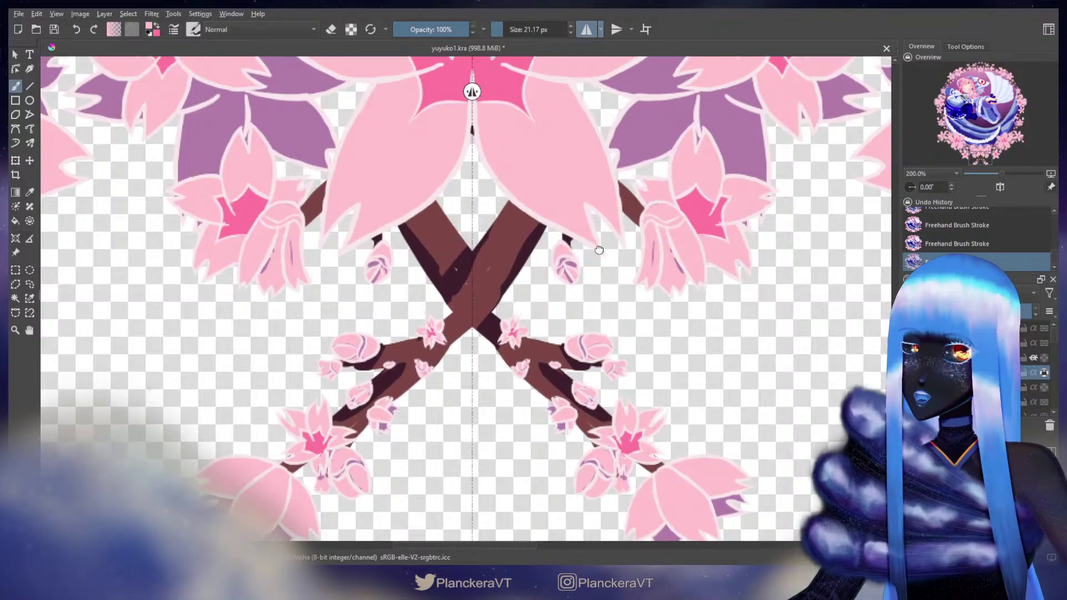
mouse_move(722, 115)
left_mouse_down()
mouse_move(648, 244)
mouse_move(531, 349)
mouse_move(409, 331)
left_mouse_up()
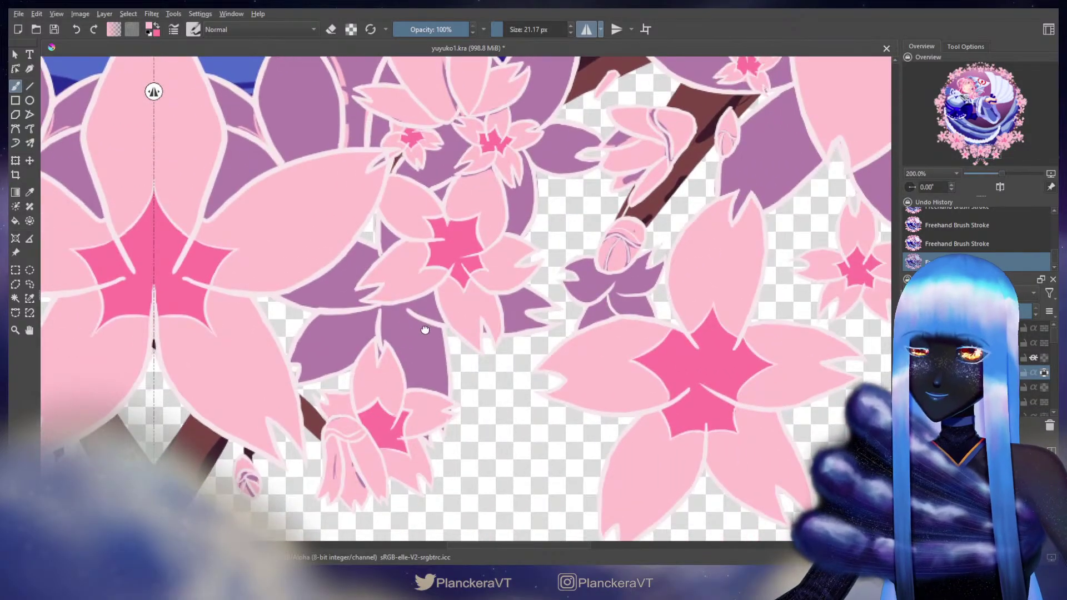
left_click_drag(565, 189, 401, 307)
left_click_drag(532, 268, 438, 255)
left_click_drag(603, 246, 507, 238)
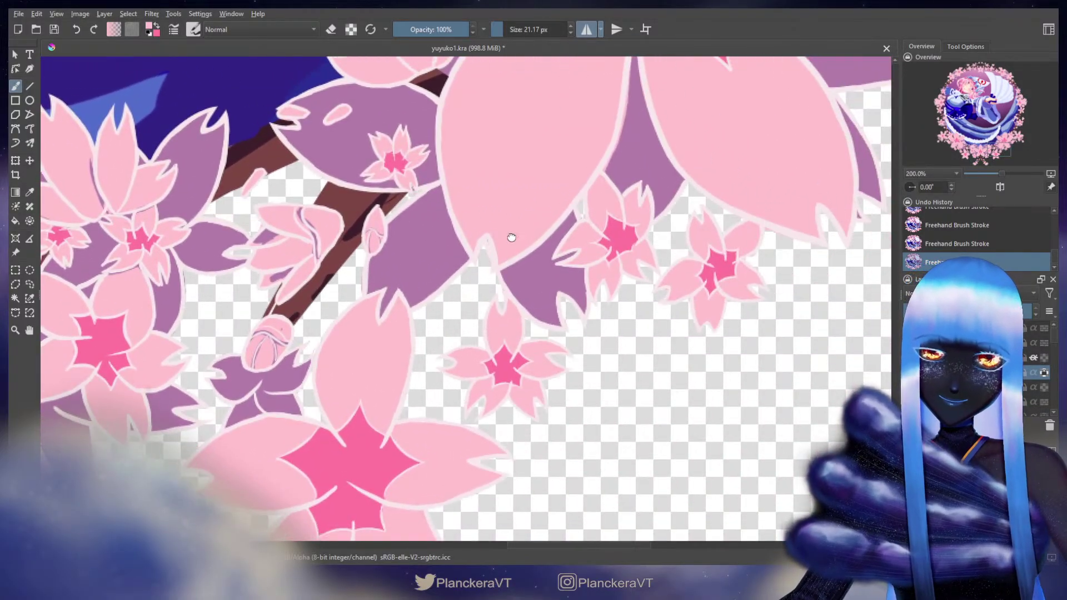
left_click_drag(536, 206, 548, 286)
left_click_drag(630, 207, 630, 425)
left_click_drag(687, 241, 583, 440)
left_click_drag(590, 259, 575, 487)
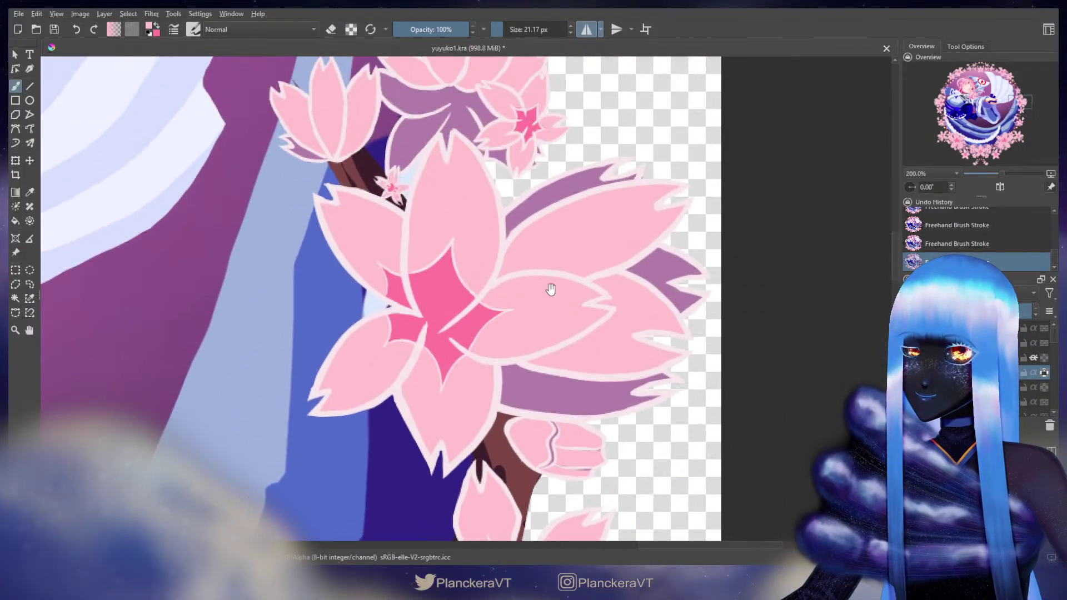
left_click_drag(552, 291, 680, 421)
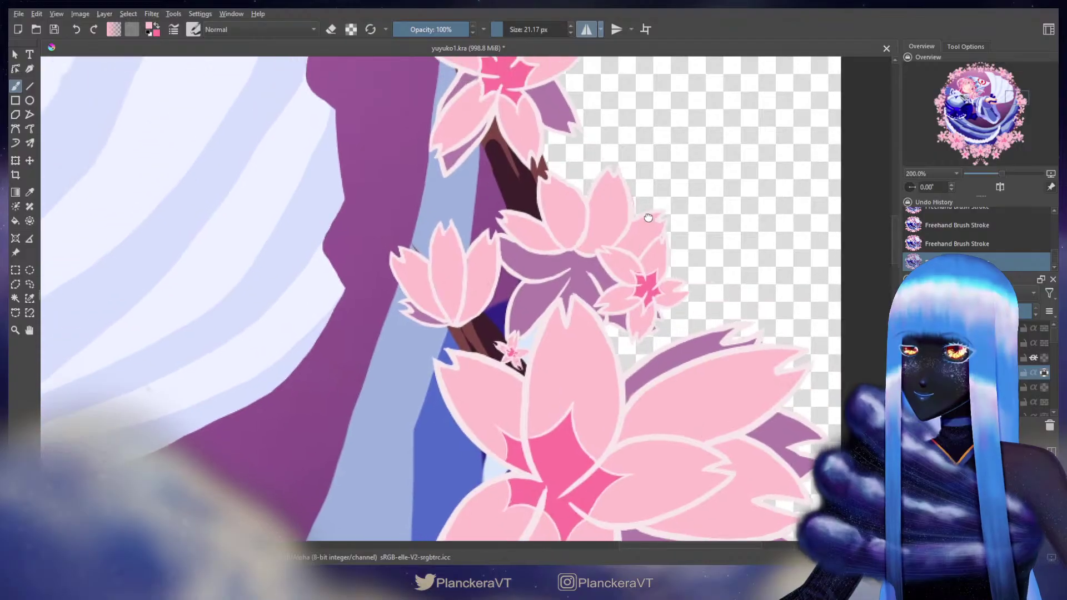
left_click_drag(648, 220, 754, 441)
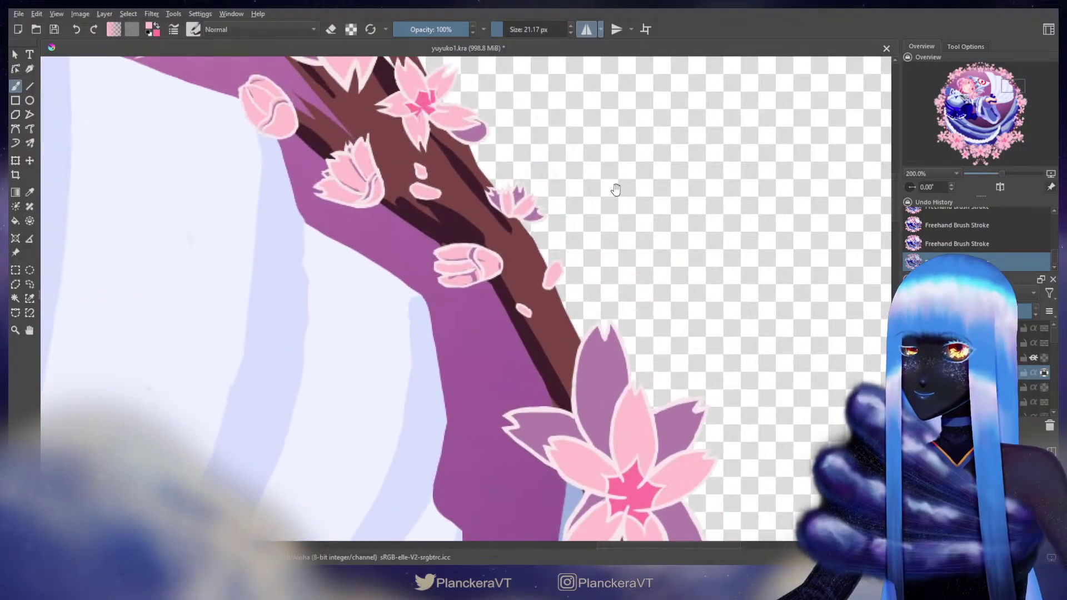
left_click_drag(614, 192, 729, 373)
left_click_drag(623, 222, 739, 301)
left_click_drag(546, 234, 732, 294)
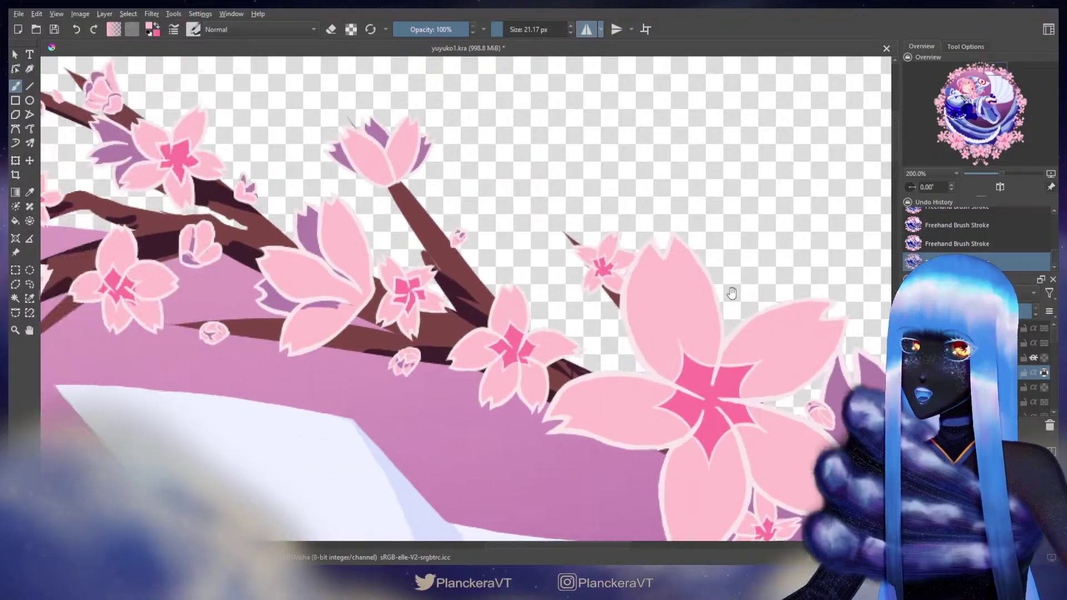
left_click_drag(599, 267, 740, 272)
left_click_drag(666, 261, 738, 283)
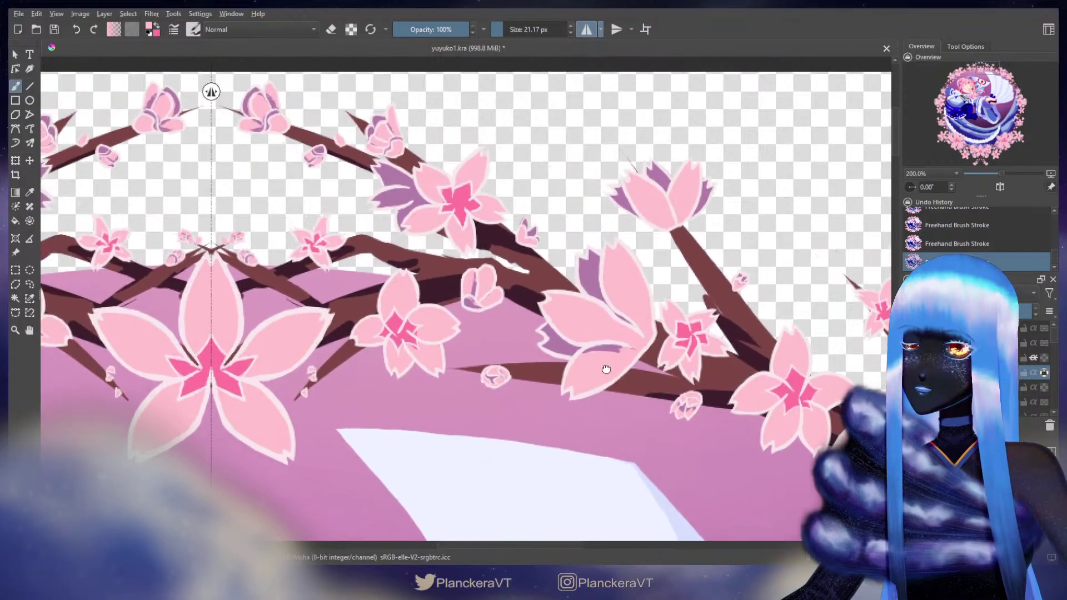
mouse_move(599, 299)
left_mouse_down()
mouse_move(676, 329)
mouse_move(717, 290)
left_mouse_up()
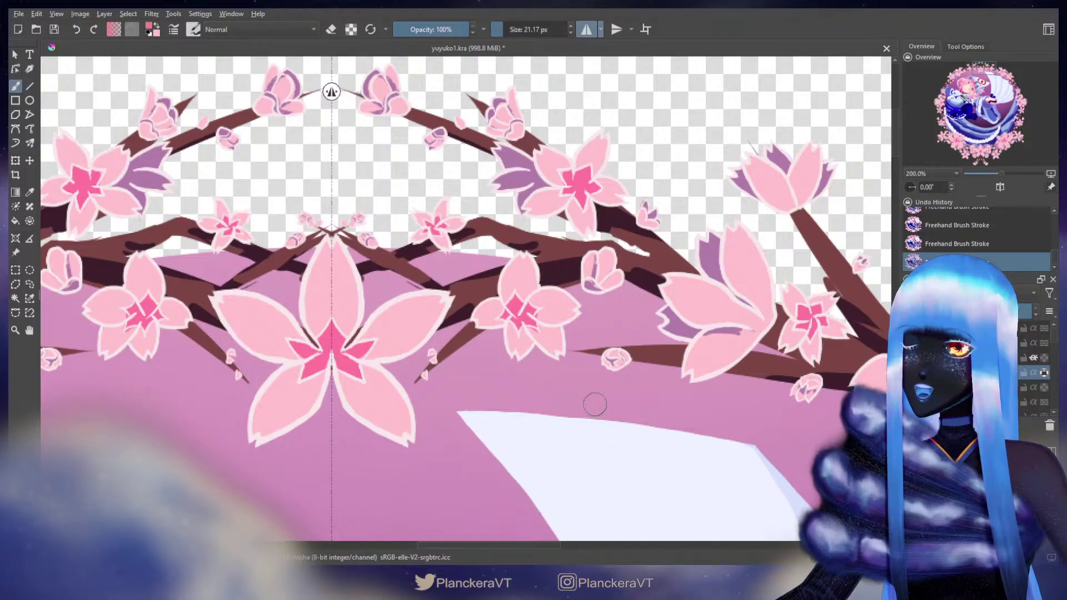
Step: Try dusty pink on the top central flower, undo it, and shade the base of the bud on the neighboring branch with that color
left_click_drag(375, 349, 363, 346)
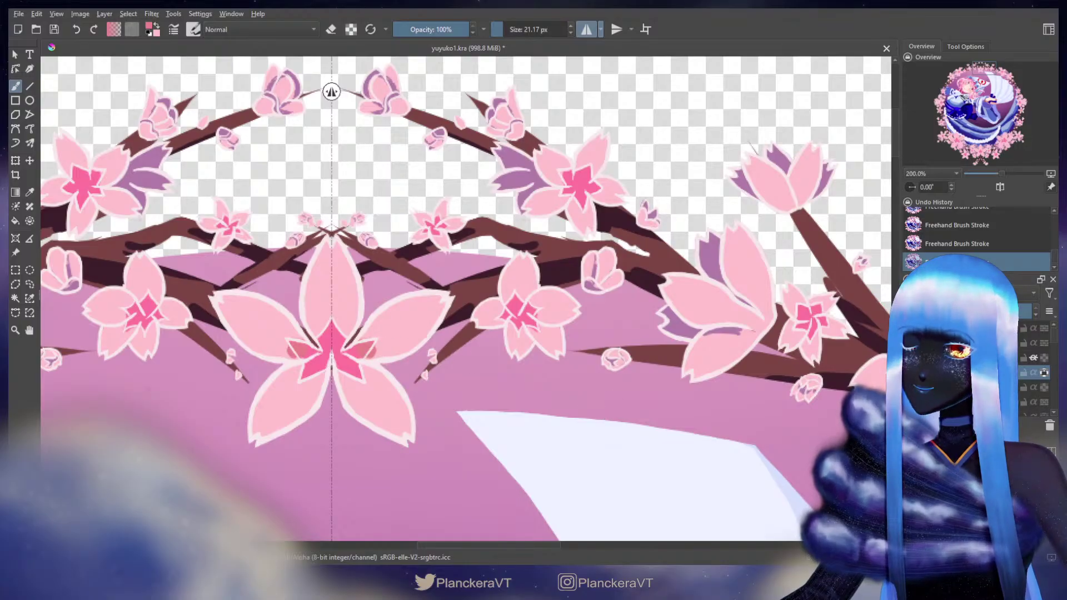
key("ctrl+z")
left_click_drag(626, 314, 608, 298)
left_click(571, 269)
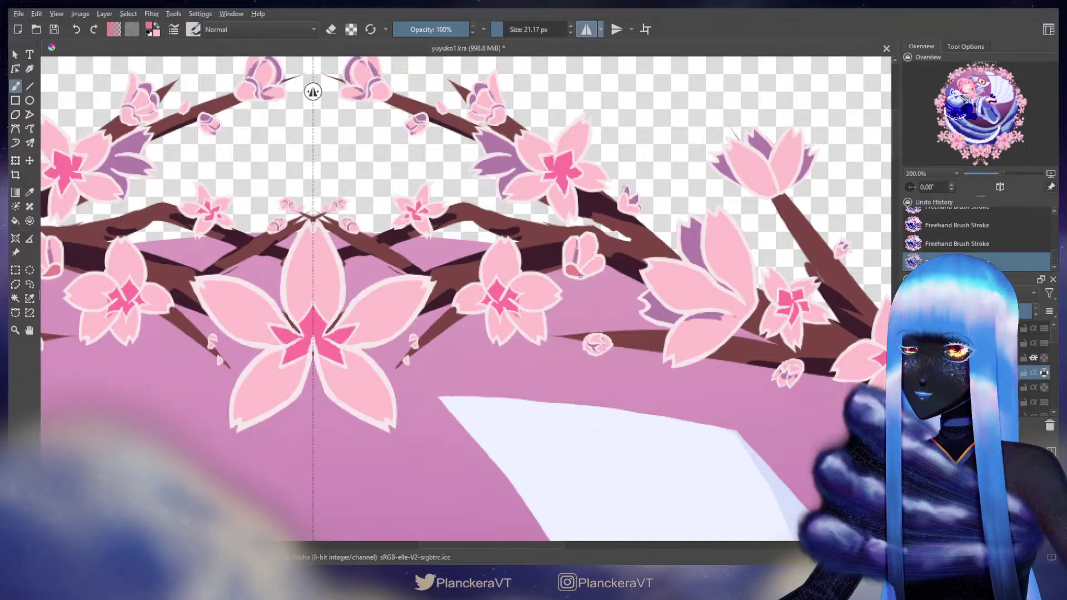
Step: Shade the base of the open bud above the purple-backed blossom dusty pink and touch up its edge with purple
mouse_move(513, 137)
left_mouse_down()
mouse_move(567, 248)
mouse_move(551, 227)
left_mouse_up()
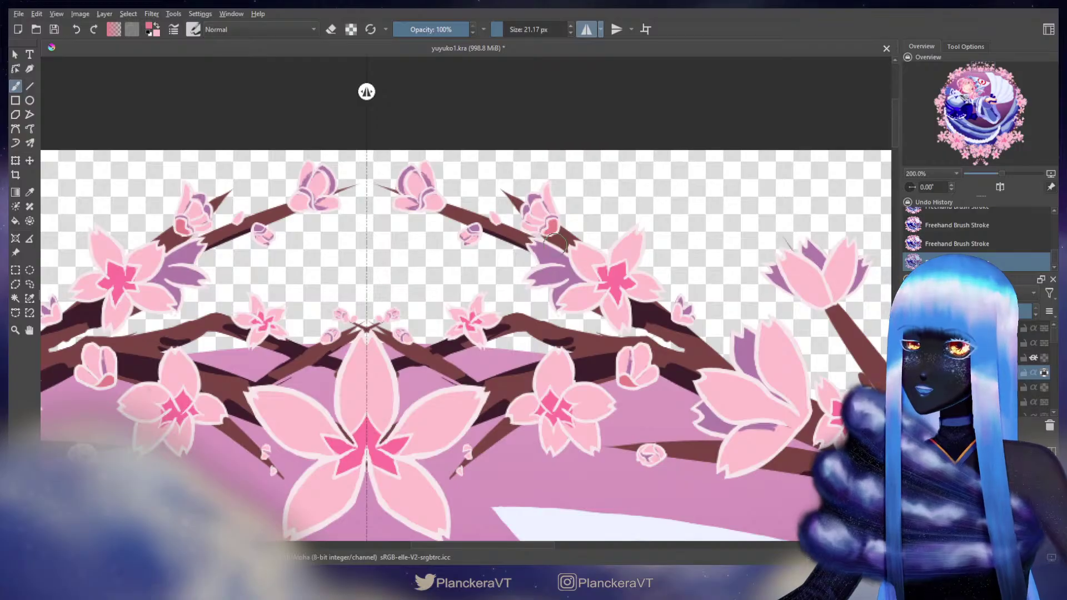
key("x")
left_click(548, 252, "ctrl")
left_click_drag(554, 210, 550, 219)
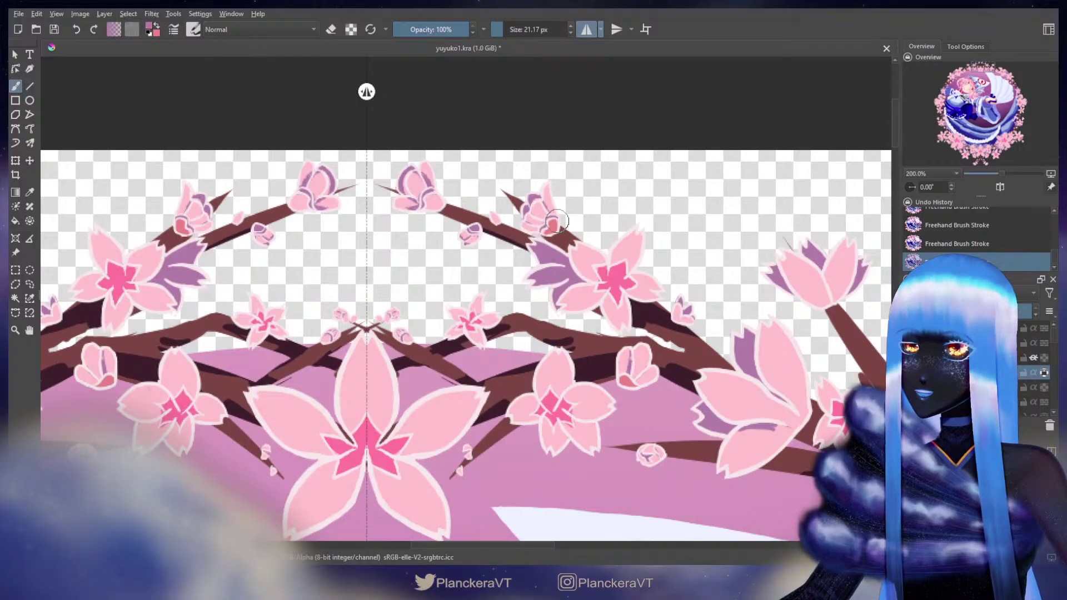
Step: With an 18.27 px brush, shade the tiny bud and the base of the topmost bud dusty pink, undoing a stray stroke
key("bracketleft")
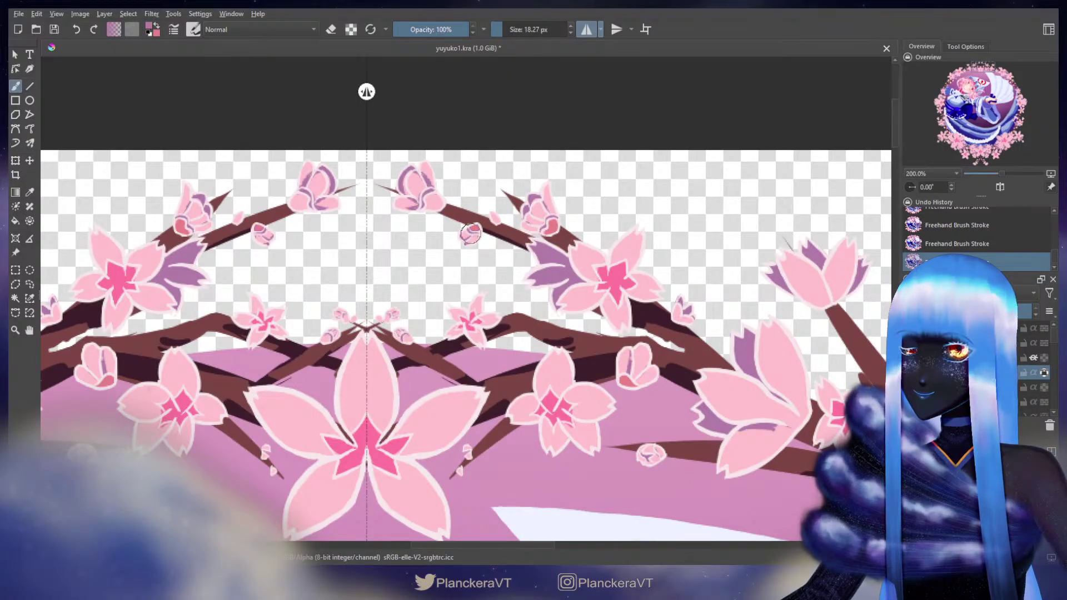
left_click(463, 235, "ctrl")
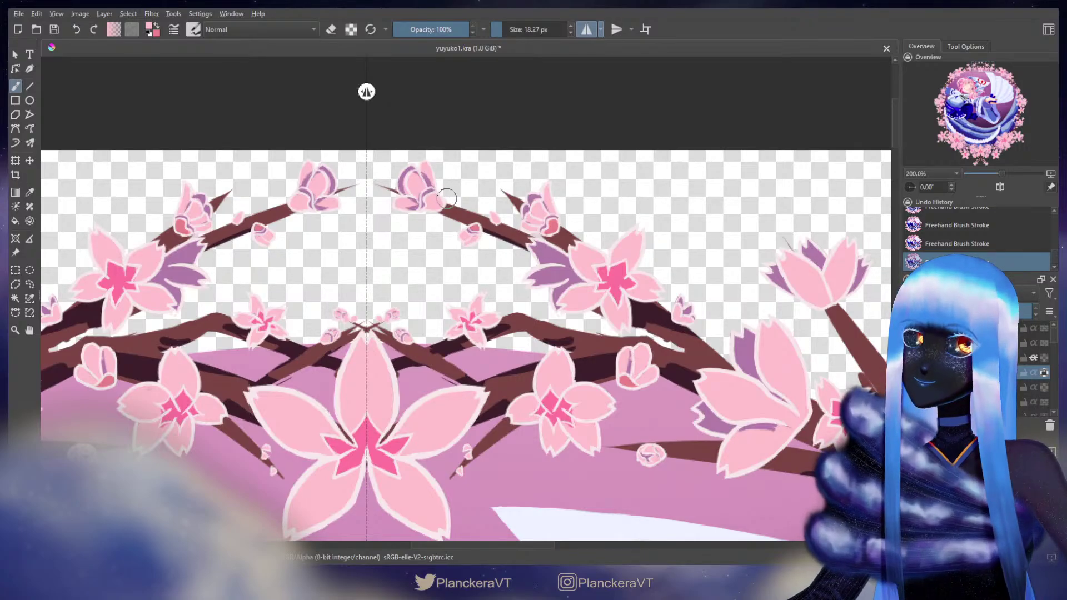
left_click_drag(438, 202, 434, 197)
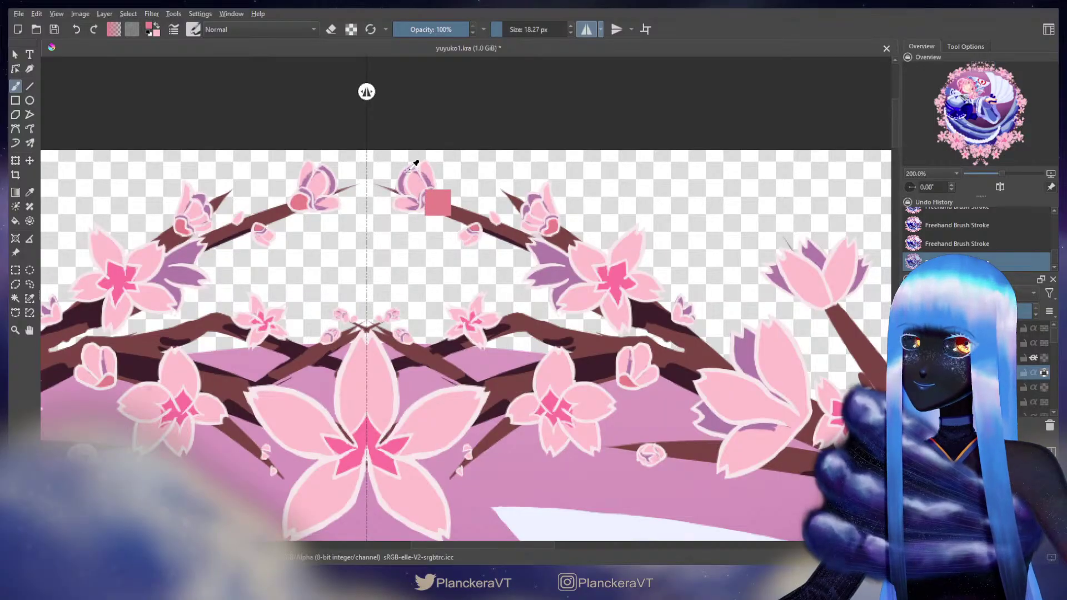
key("x")
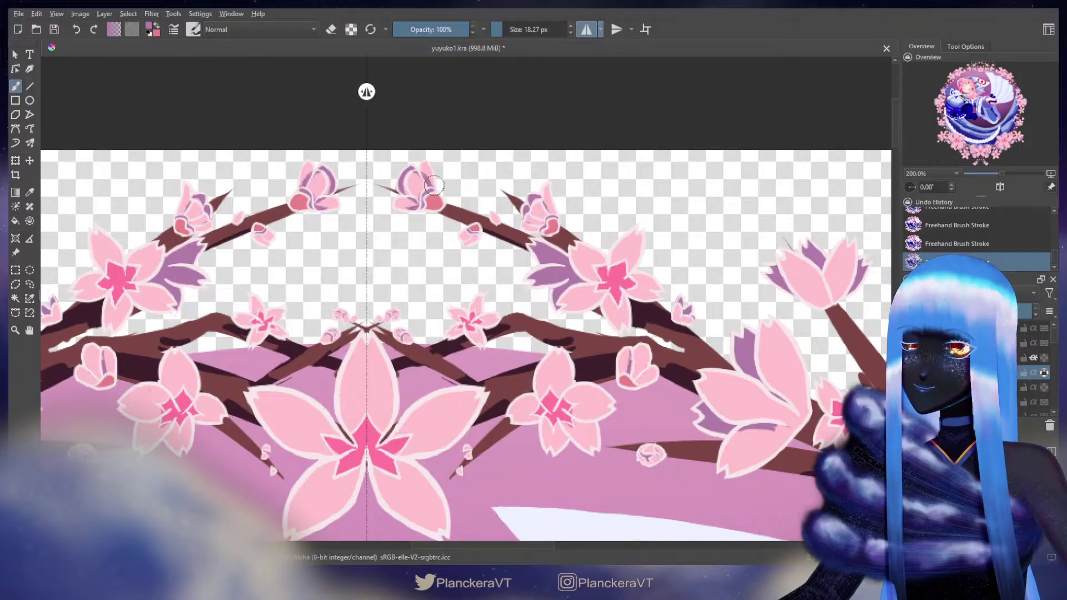
mouse_move(411, 179)
left_mouse_down()
mouse_move(426, 176)
mouse_move(407, 202)
left_mouse_up()
key("ctrl+z")
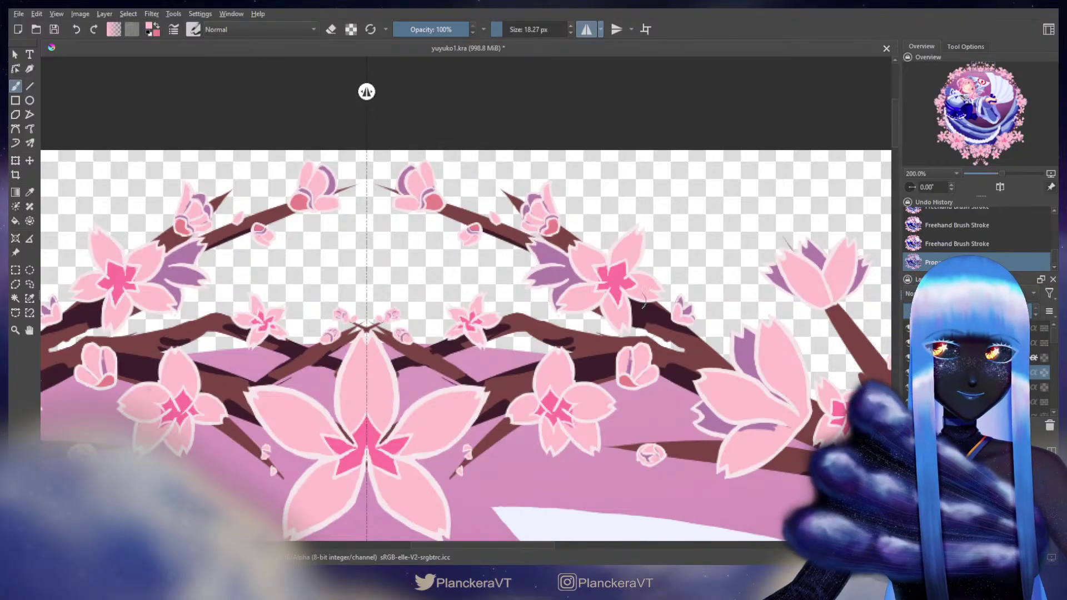
Step: Touch up the topmost bud's petals with transparency unlocked, relock it, and refine the petals within their shape
left_click(429, 170)
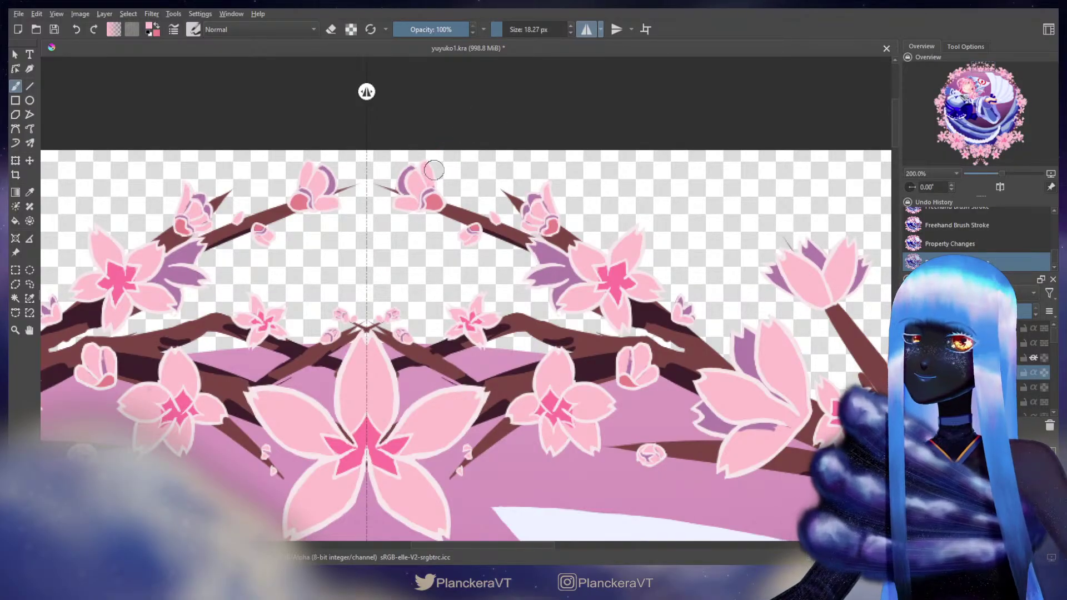
left_click(435, 184)
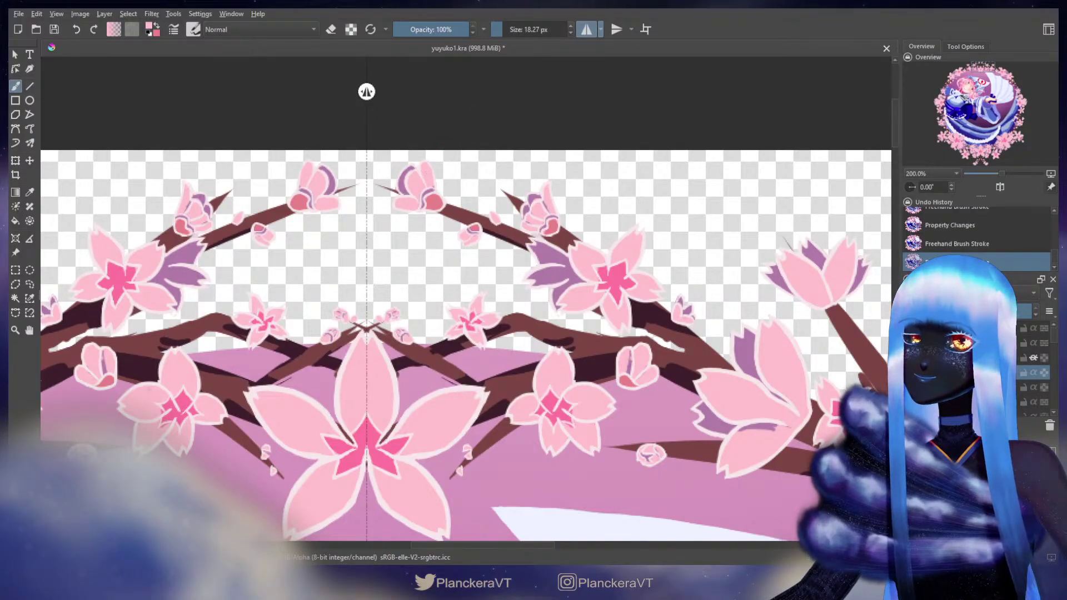
left_click(1044, 373)
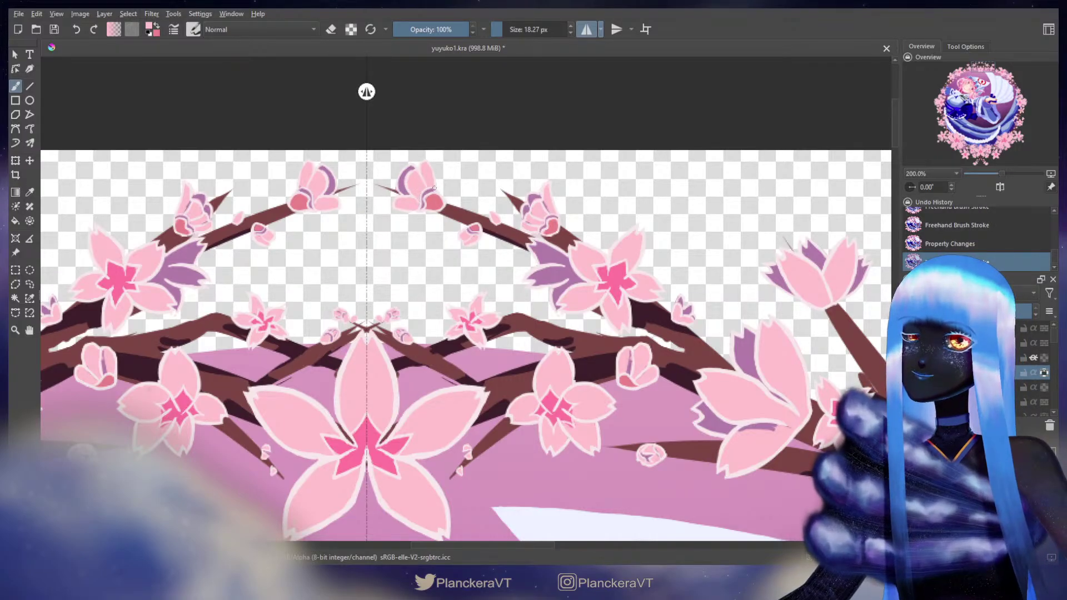
left_click_drag(434, 188, 422, 189)
left_click(430, 190, "ctrl")
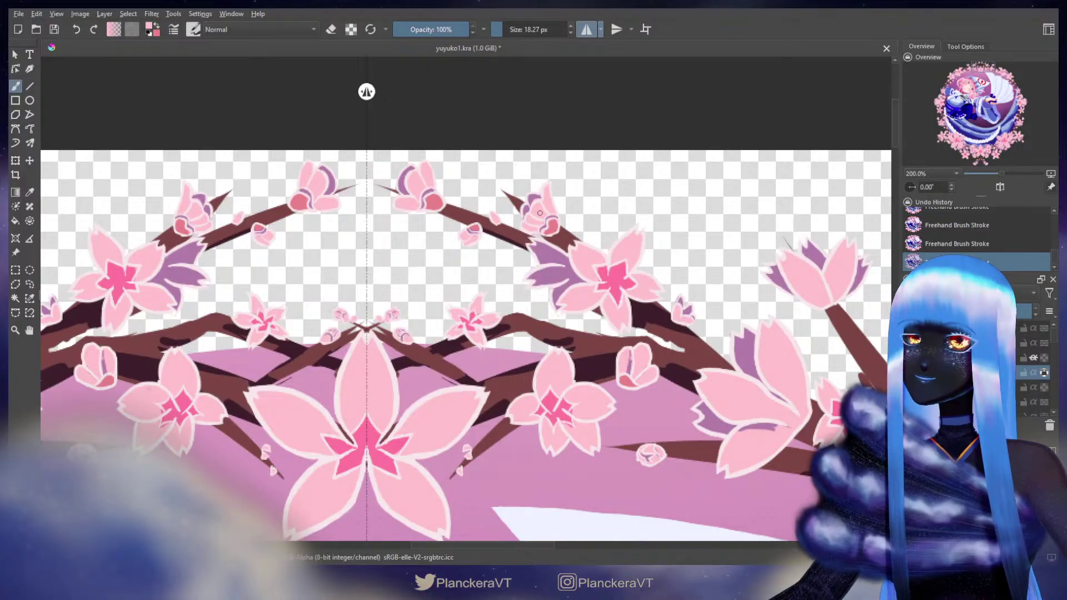
Step: Paint purple shading between the petals of the small bud hanging below the branch, using colors sampled from the bud
left_click(615, 274, "ctrl")
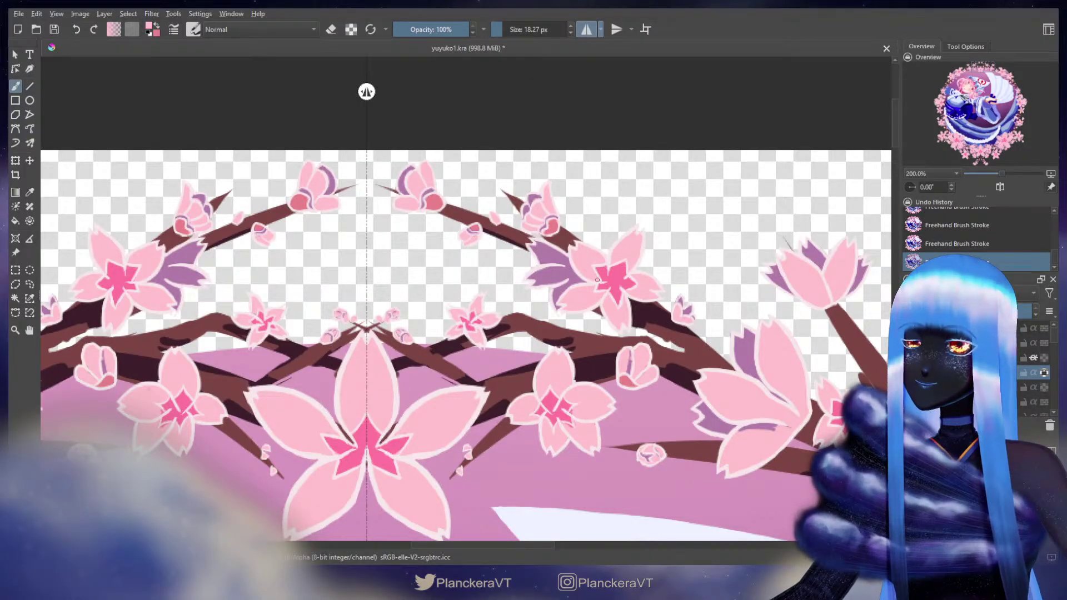
mouse_move(628, 312)
left_mouse_down()
mouse_move(584, 276)
mouse_move(509, 256)
mouse_move(485, 224)
left_mouse_up()
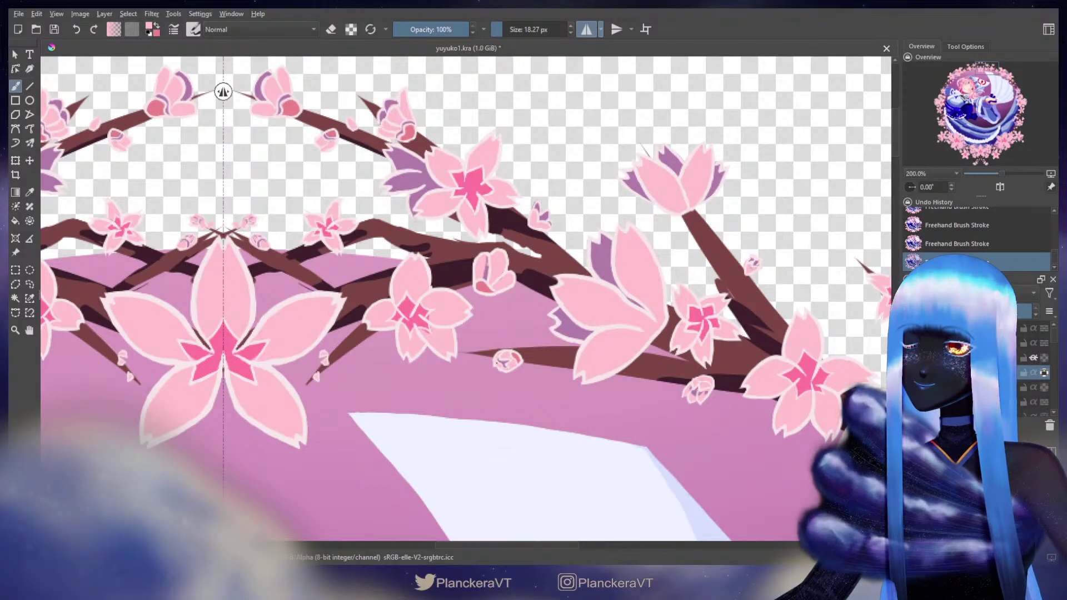
left_click_drag(693, 299, 549, 317)
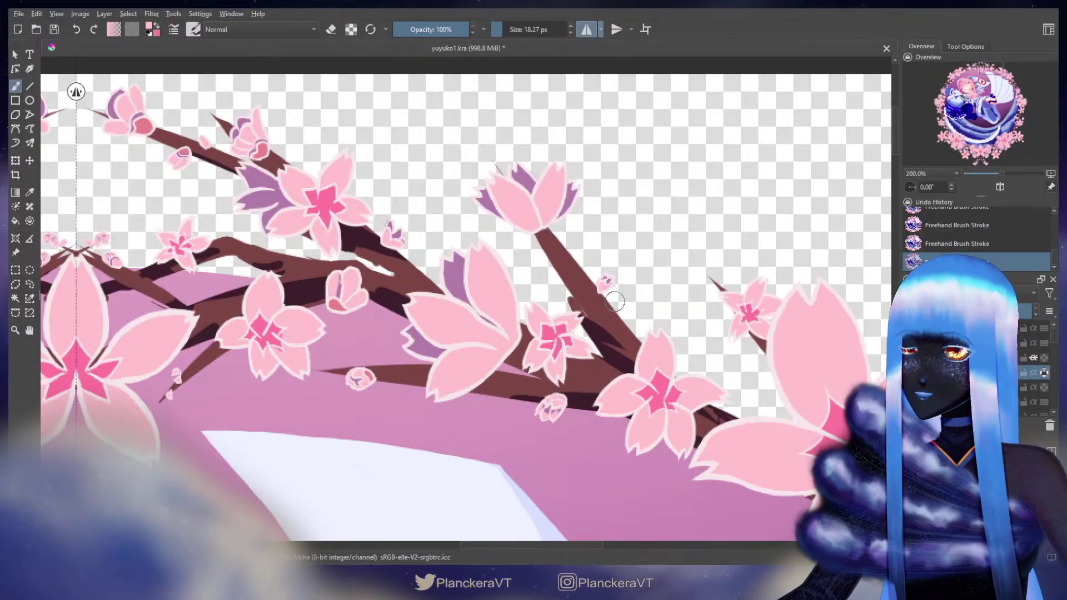
left_click_drag(607, 340, 603, 264)
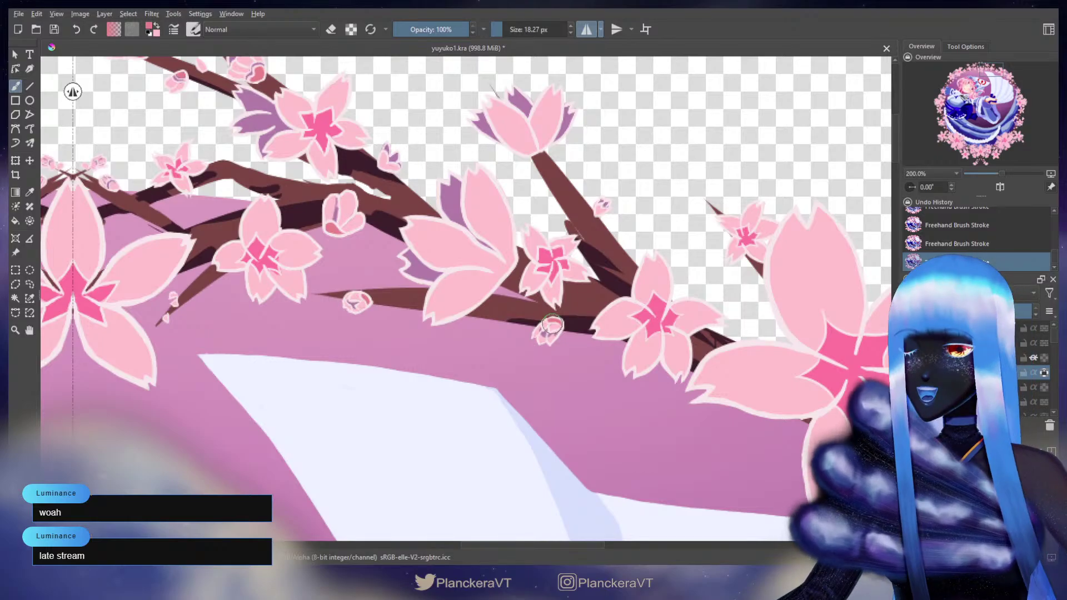
left_click(561, 322, "ctrl")
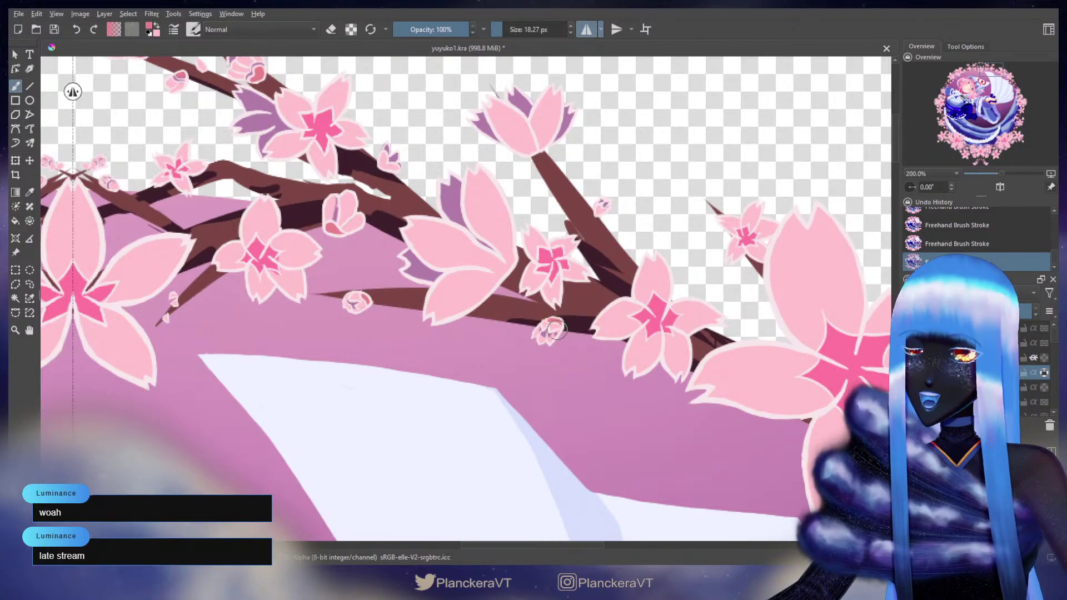
key("x")
left_click(544, 334, "ctrl")
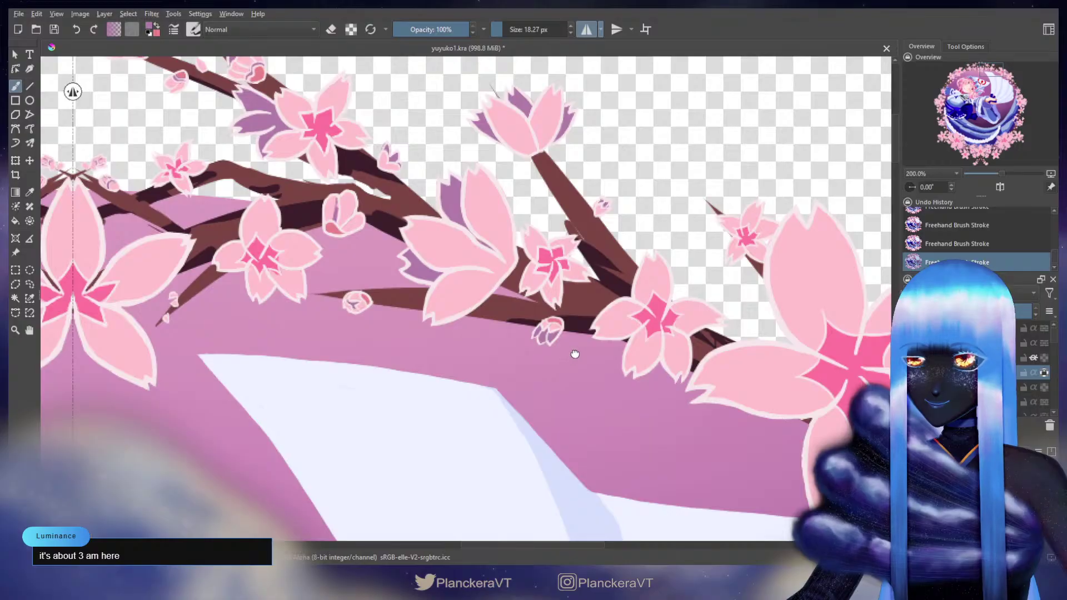
Step: Shade the tiny bud between the large pink blossom and its purple back petals, and check the erased edge by undoing and redoing
left_click_drag(574, 353, 428, 229)
left_click_drag(776, 371, 486, 365)
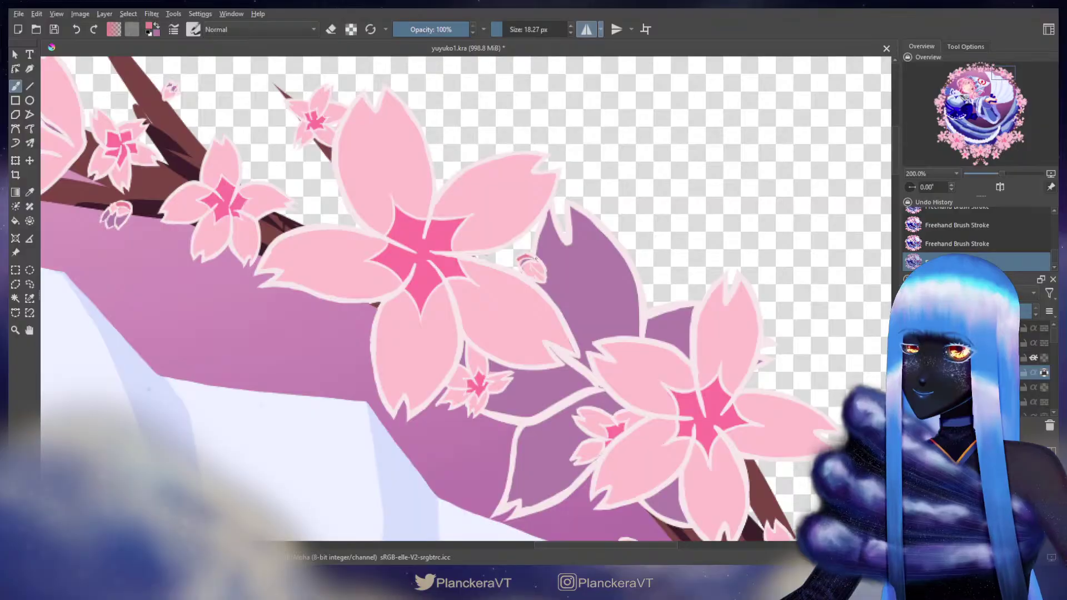
left_click_drag(520, 258, 534, 259)
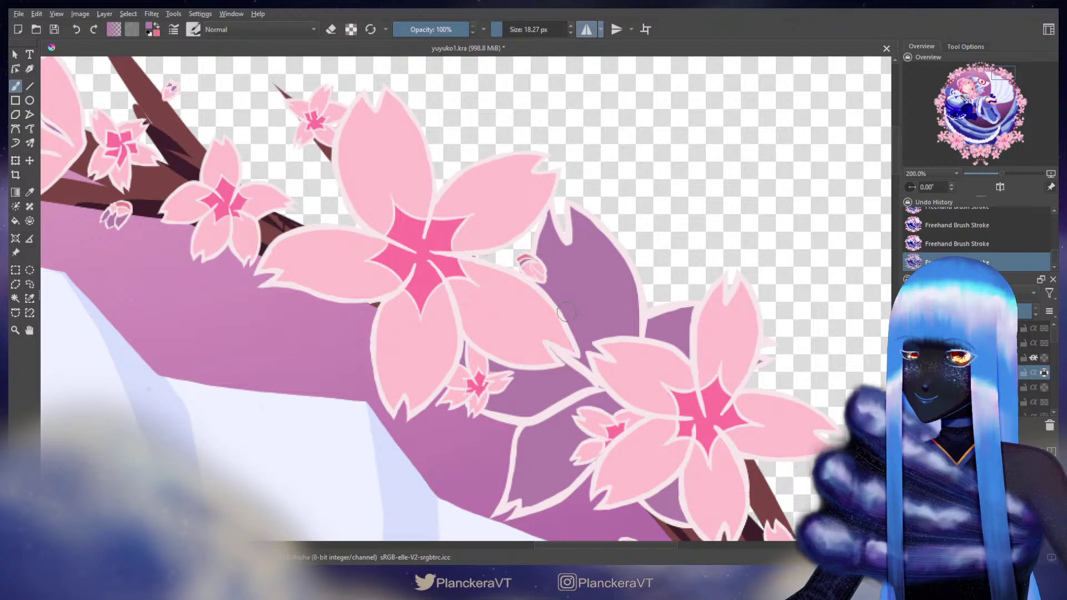
key("e")
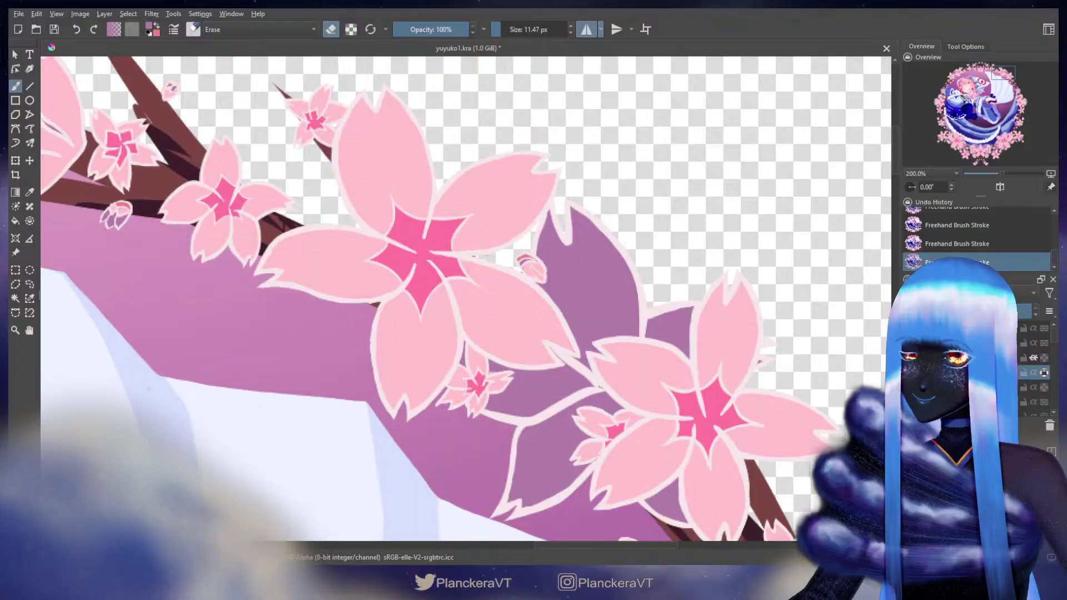
key("ctrl+z")
key("ctrl+shift+z")
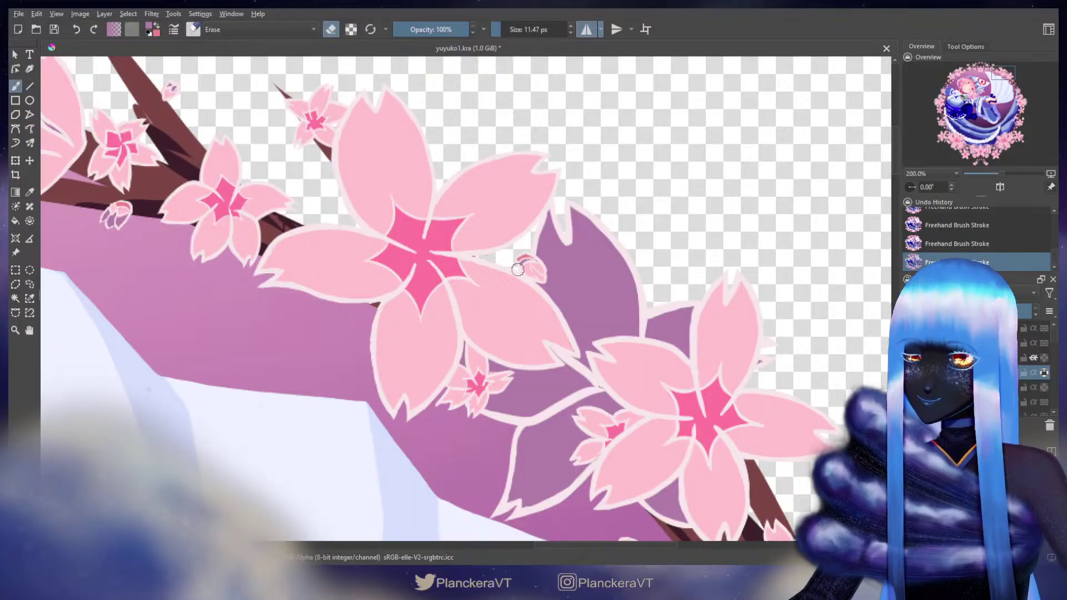
key("e")
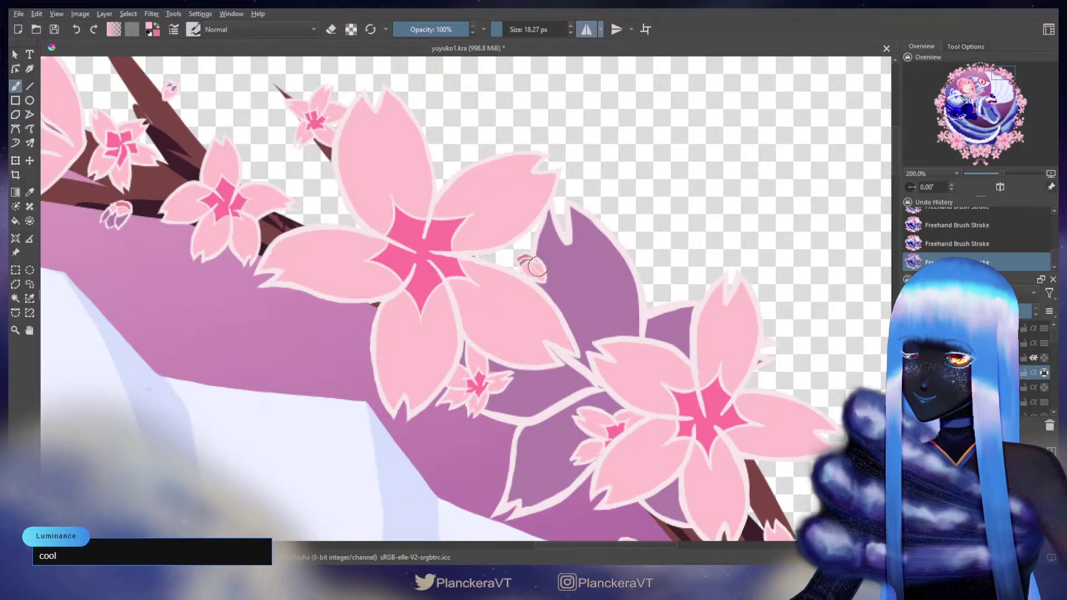
Step: Shade the bases of the closed bud and the open bud along the thick branch dusty pink, and refine their petals and purple bands
left_click_drag(644, 326, 572, 271)
mouse_move(633, 457)
left_mouse_down()
mouse_move(644, 367)
mouse_move(553, 294)
mouse_move(573, 271)
mouse_move(578, 284)
left_mouse_up()
key("x")
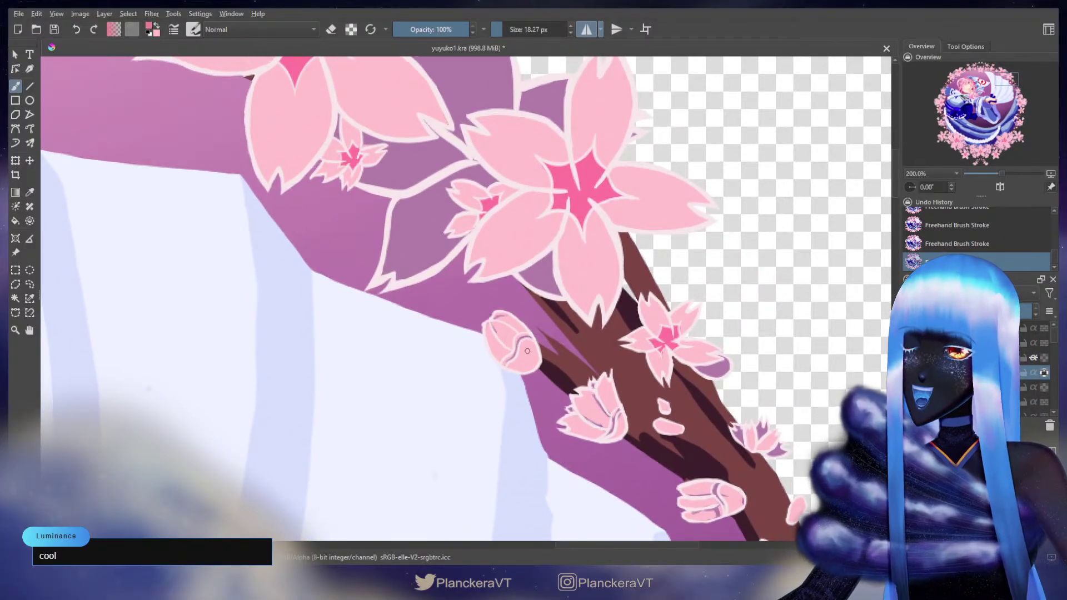
mouse_move(526, 354)
left_mouse_down()
mouse_move(530, 341)
mouse_move(535, 361)
mouse_move(523, 354)
mouse_move(512, 367)
mouse_move(528, 368)
left_mouse_up()
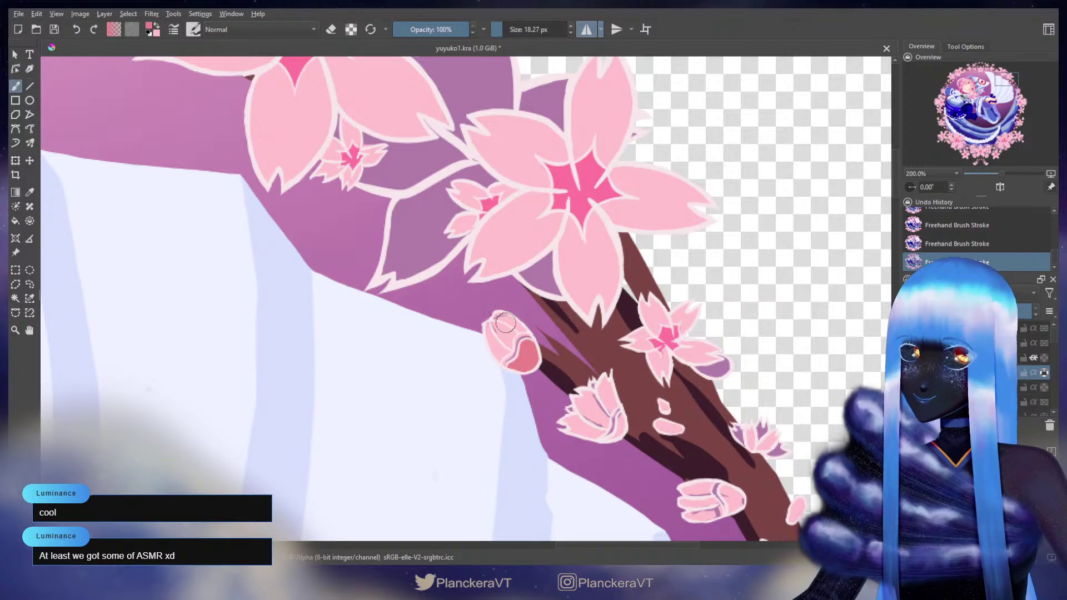
left_click_drag(489, 326, 499, 316)
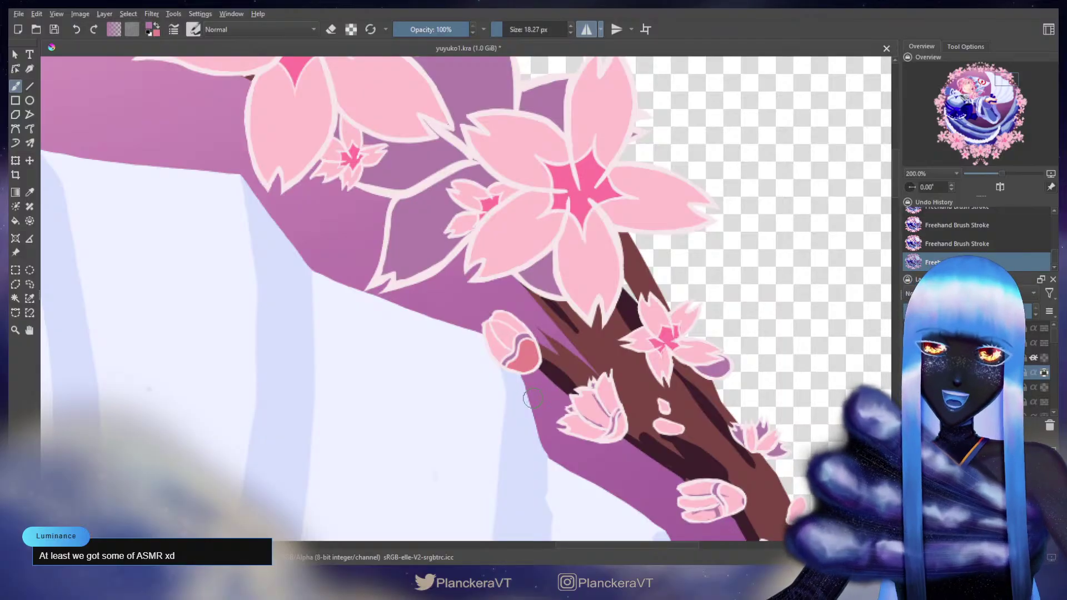
left_click_drag(613, 367, 530, 271)
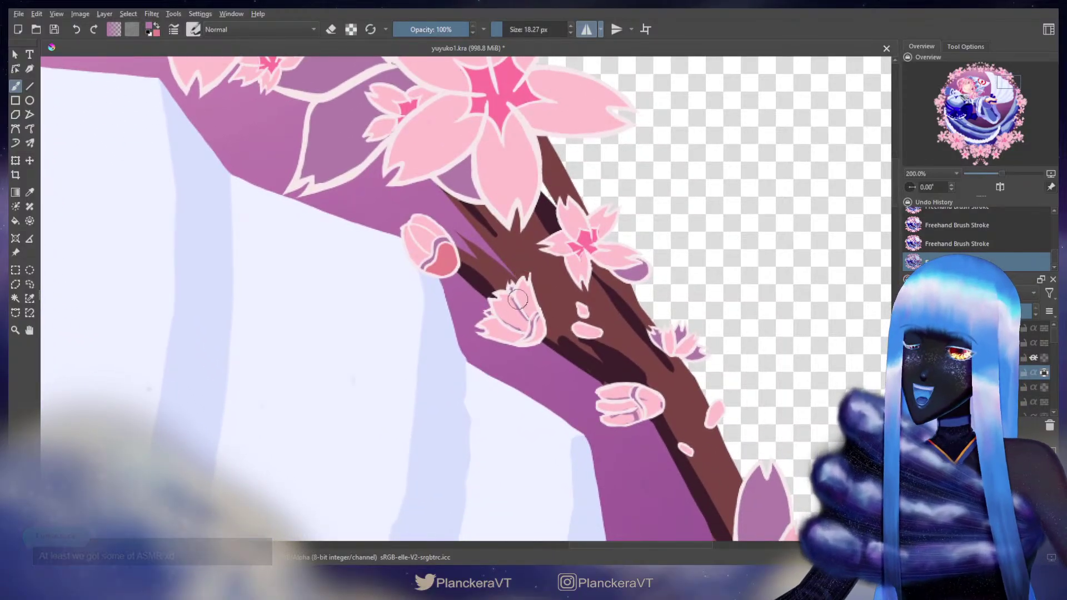
left_click_drag(535, 320, 540, 335)
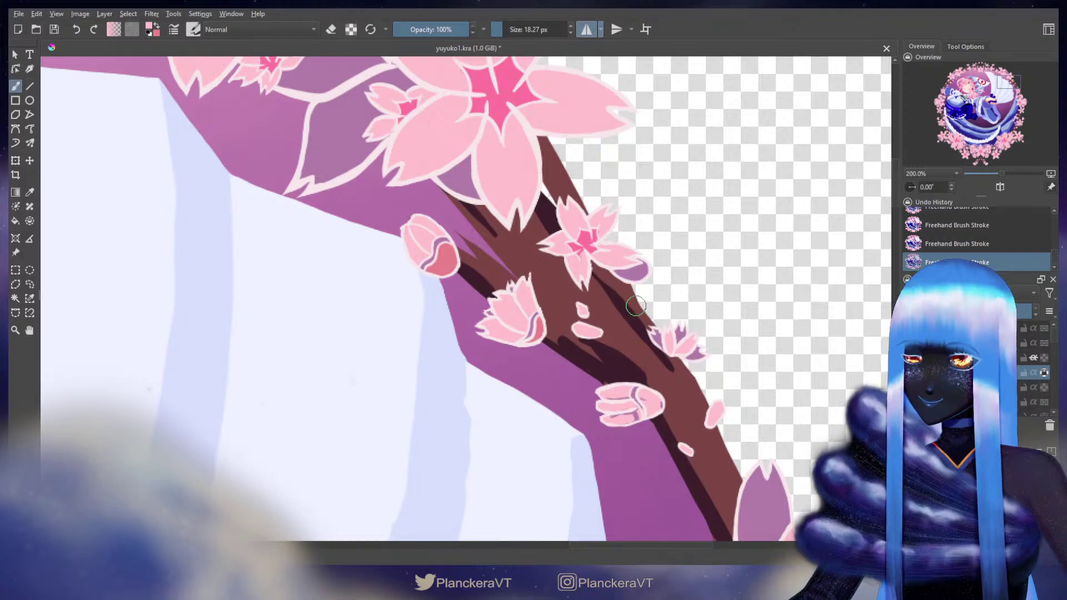
Step: Shade the base of the next bud down the thick branch dusty pink and touch up its petals in light pink and purple
left_click_drag(636, 306, 532, 240)
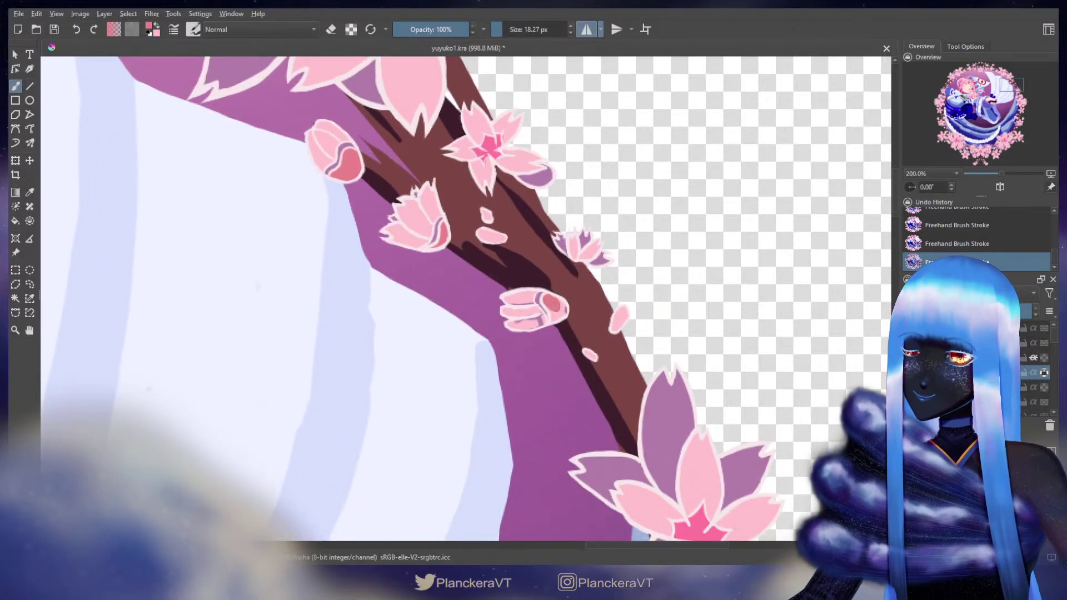
left_click_drag(554, 305, 564, 310)
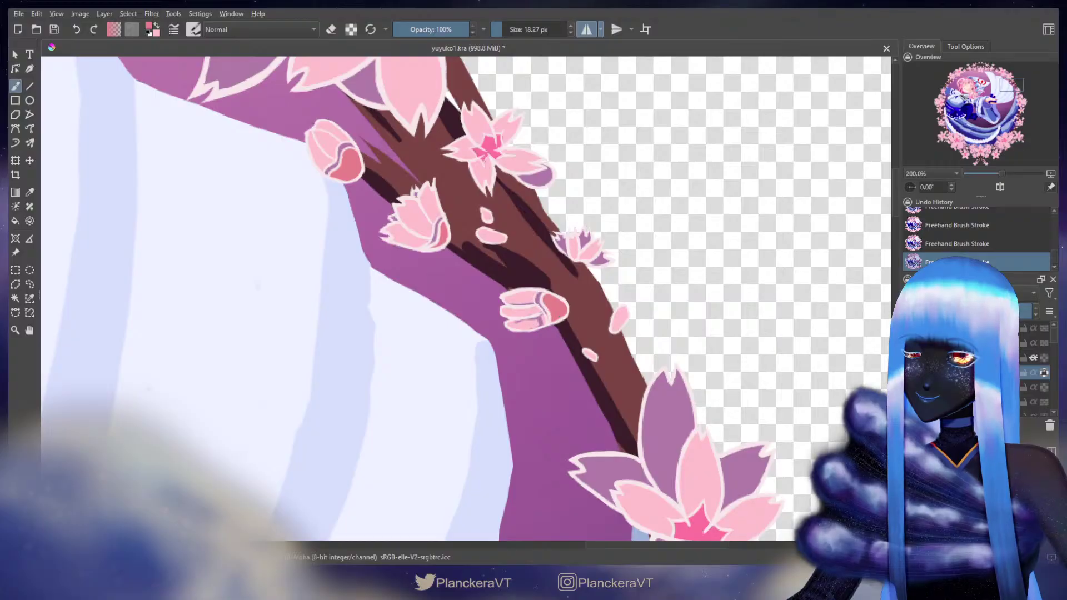
key("x")
left_click_drag(517, 301, 534, 306)
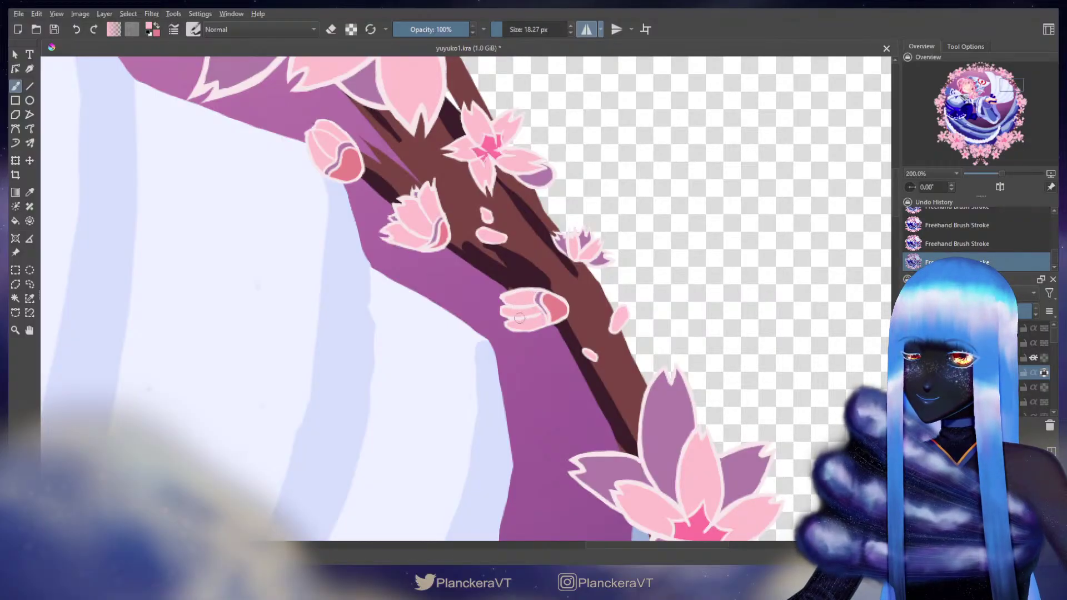
left_click(541, 294, "ctrl")
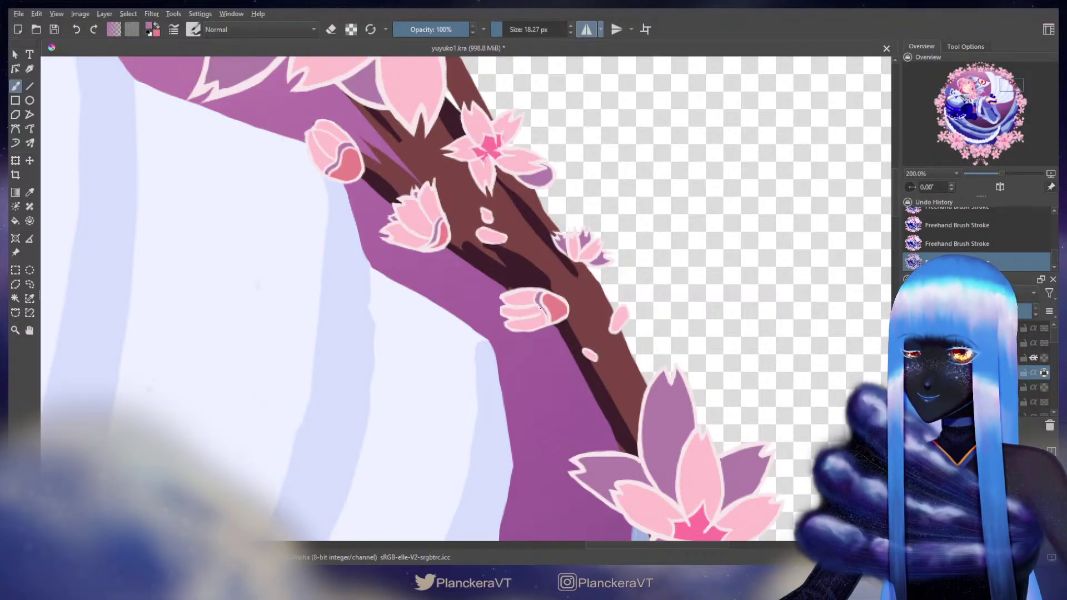
left_click(542, 321, "ctrl")
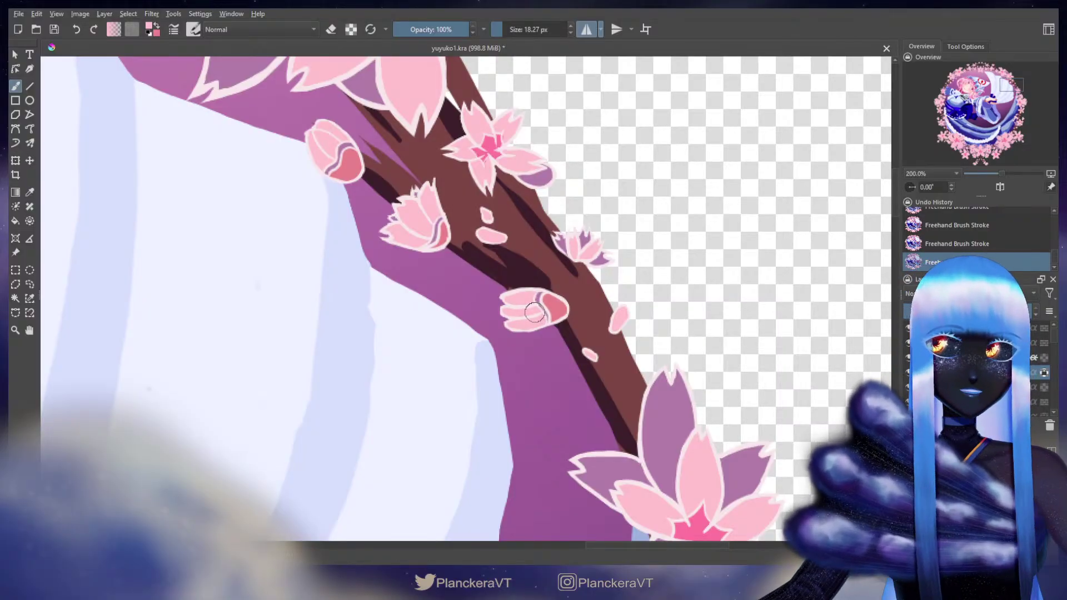
Step: Touch up the open flower's upright petals in light pink with transparency unlocked, relock it, and retouch the small neighboring flower
mouse_move(641, 459)
left_mouse_down()
mouse_move(580, 270)
mouse_move(557, 230)
mouse_move(523, 216)
mouse_move(531, 196)
left_mouse_up()
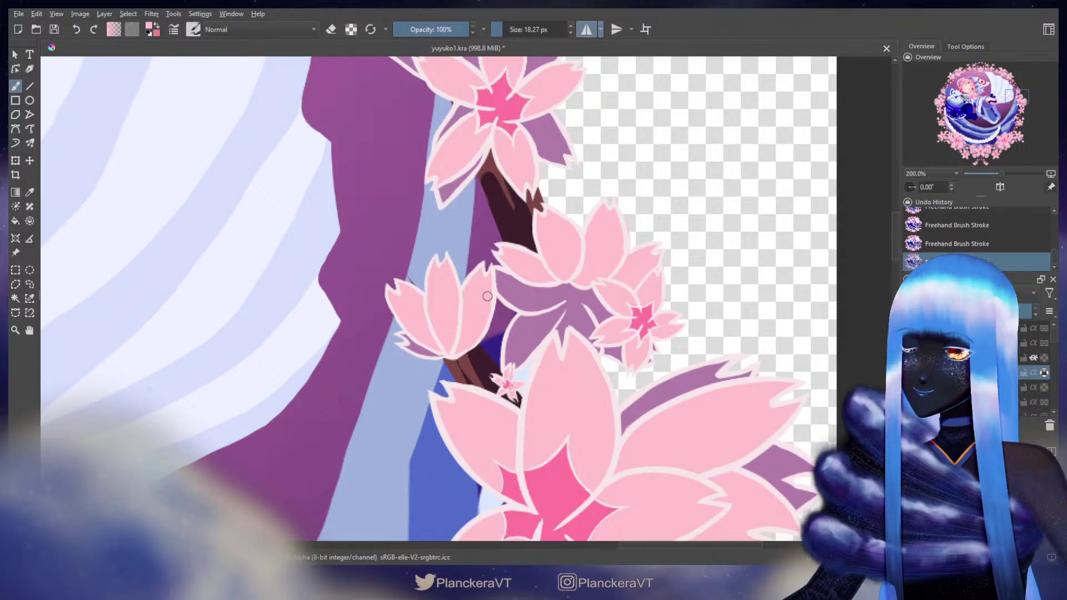
mouse_move(472, 340)
left_mouse_down()
mouse_move(490, 343)
mouse_move(500, 323)
left_mouse_up()
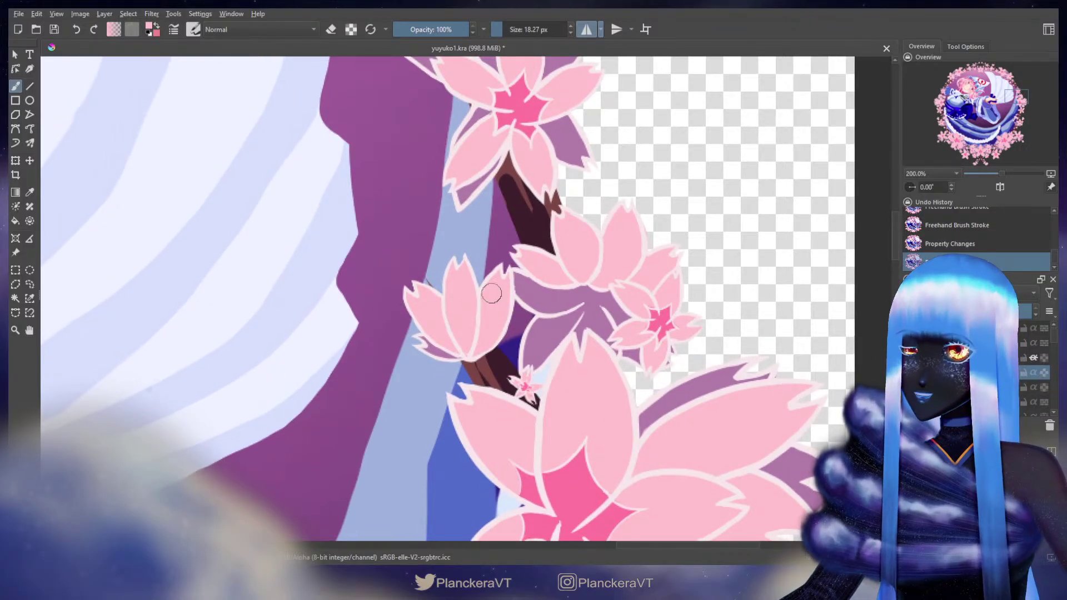
left_click_drag(466, 293, 469, 324)
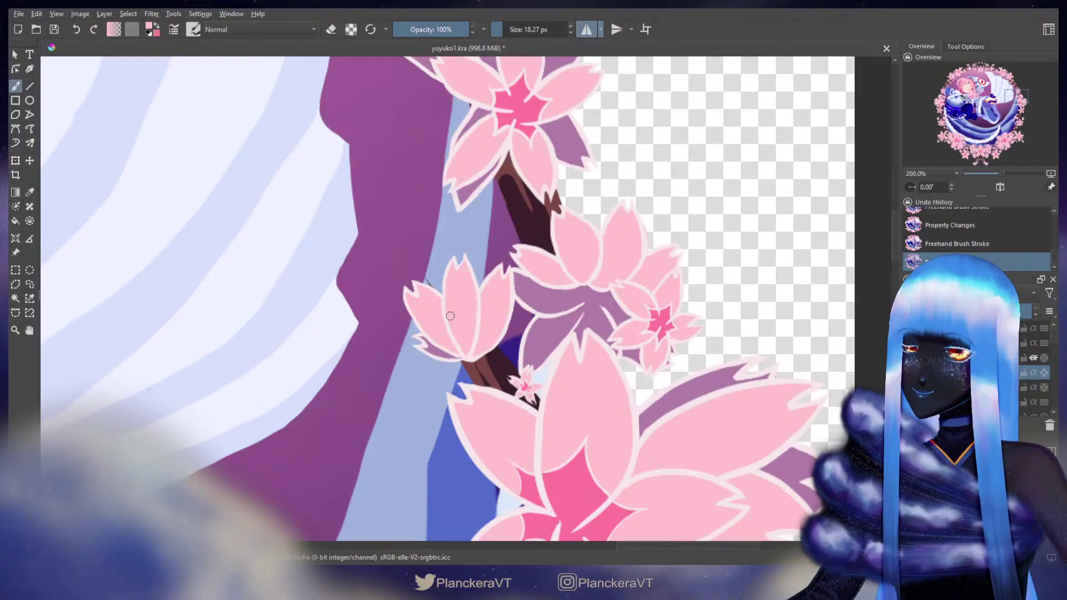
mouse_move(442, 304)
left_mouse_down()
mouse_move(465, 310)
mouse_move(485, 292)
mouse_move(456, 321)
left_mouse_up()
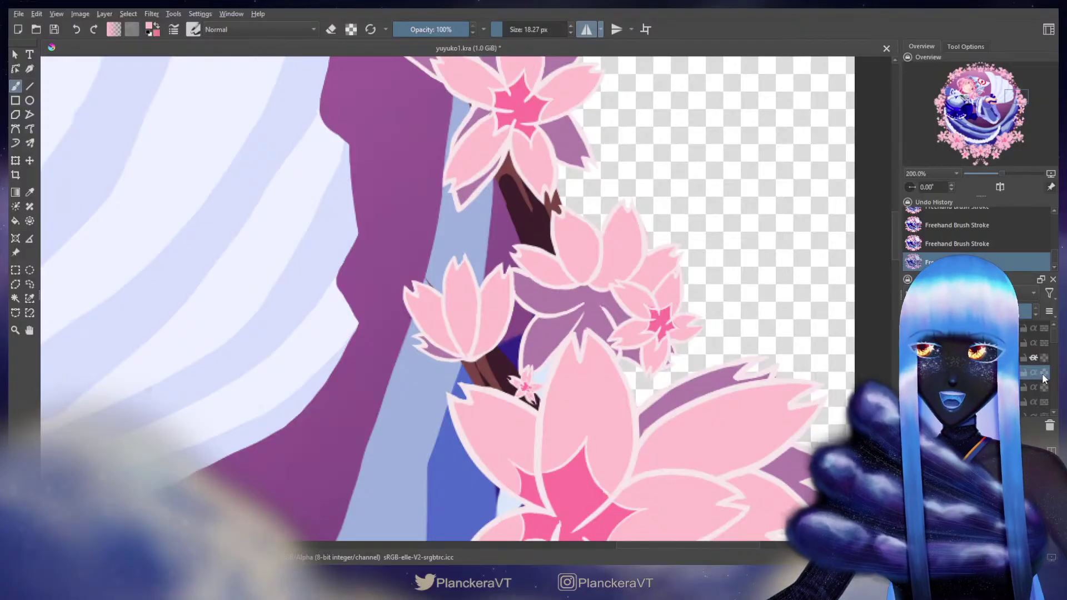
left_click(1043, 374)
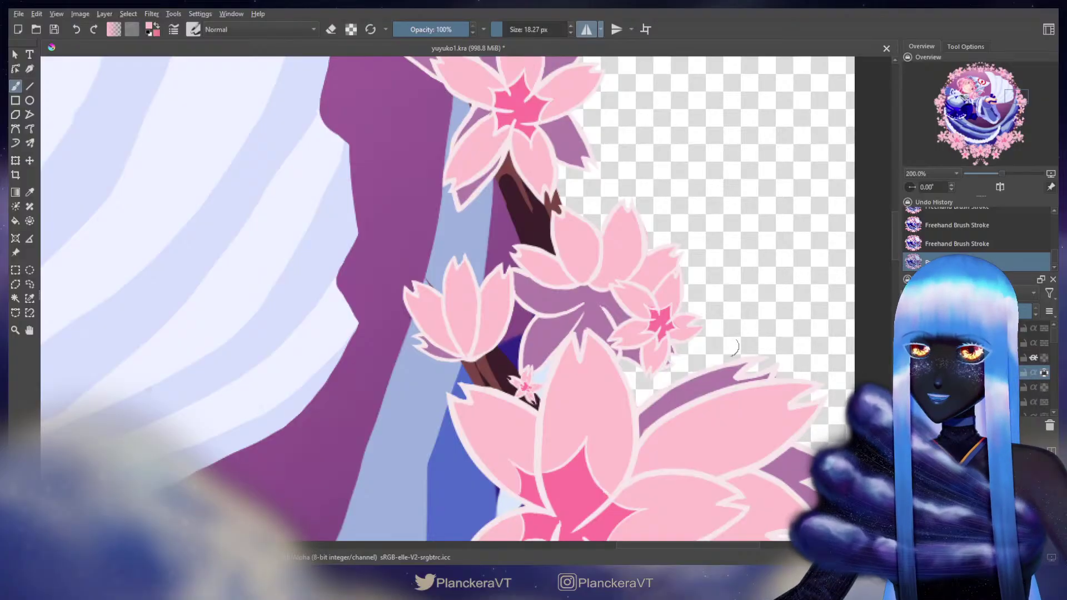
left_click(643, 313)
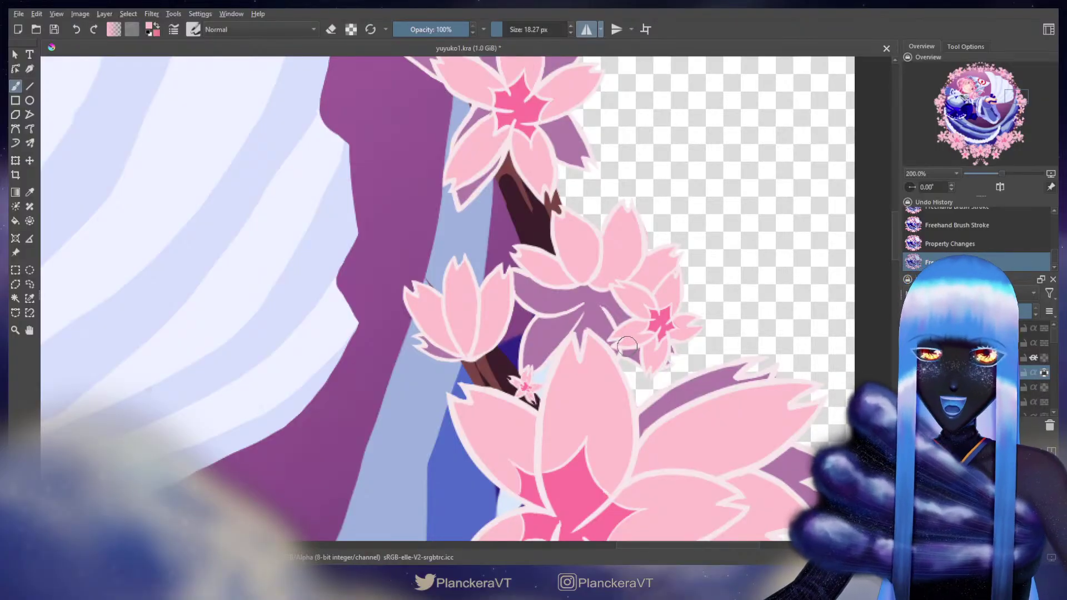
Step: Start shading the base of the bud beneath the large blossom dusty pink
mouse_move(627, 345)
left_mouse_down()
mouse_move(616, 242)
mouse_move(615, 261)
mouse_move(548, 209)
mouse_move(562, 222)
mouse_move(557, 208)
left_mouse_up()
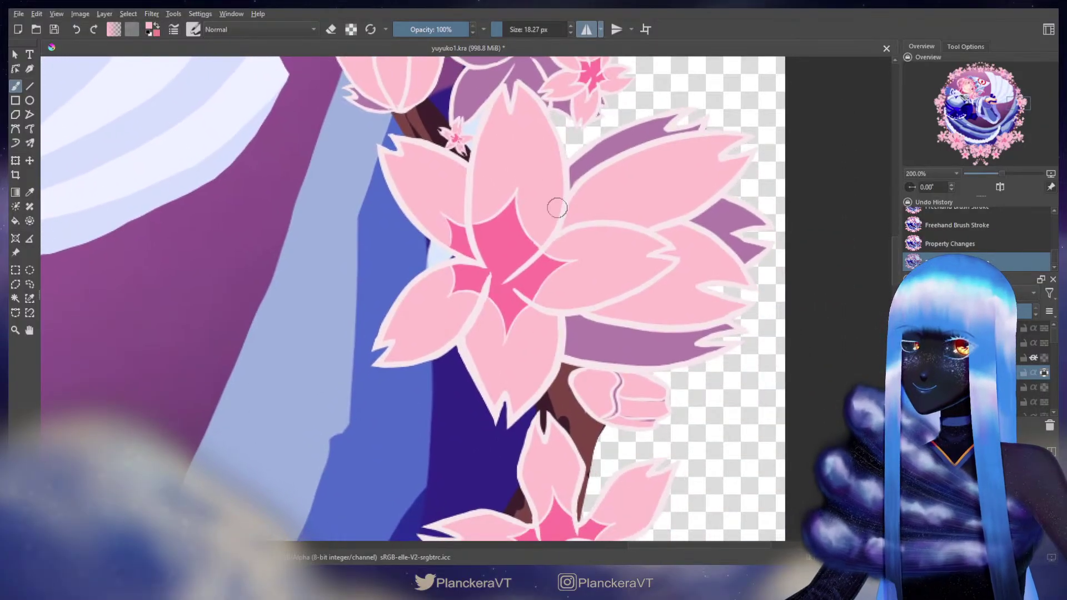
left_click_drag(593, 383, 585, 387)
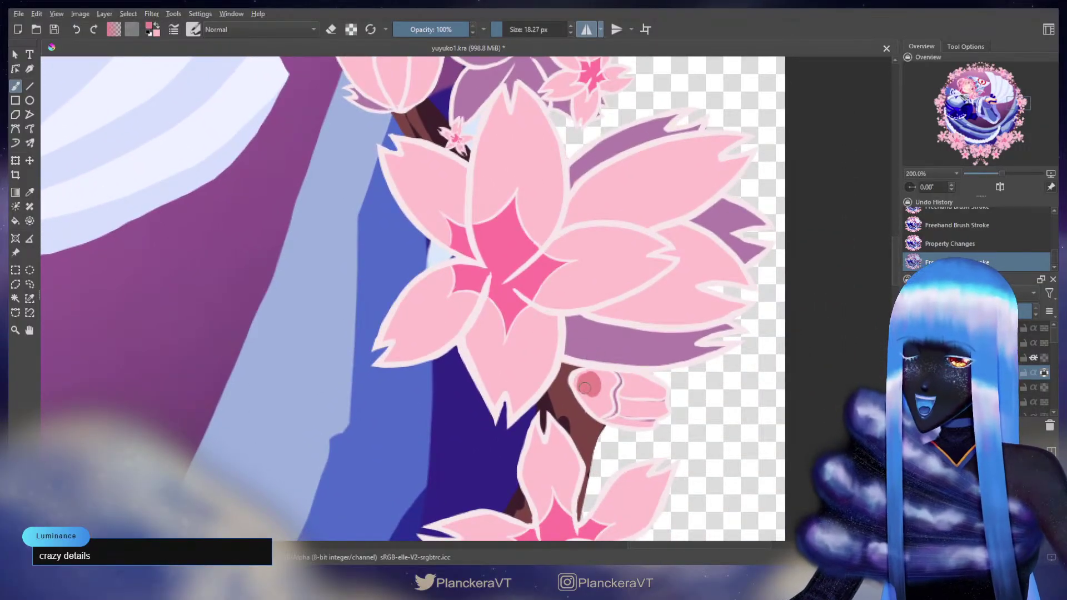
Step: Examine the shaded buds farther up the branch for comparison with the bud beneath the large blossom
left_click_drag(595, 367, 617, 538)
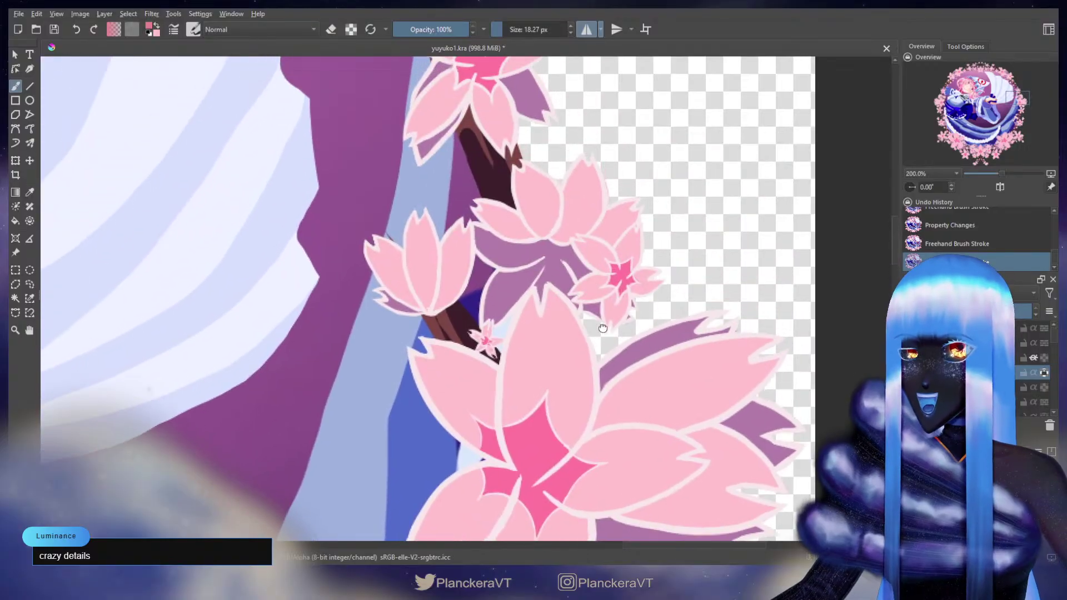
left_click_drag(599, 327, 622, 472)
left_click_drag(581, 364, 645, 536)
left_click_drag(622, 314, 636, 430)
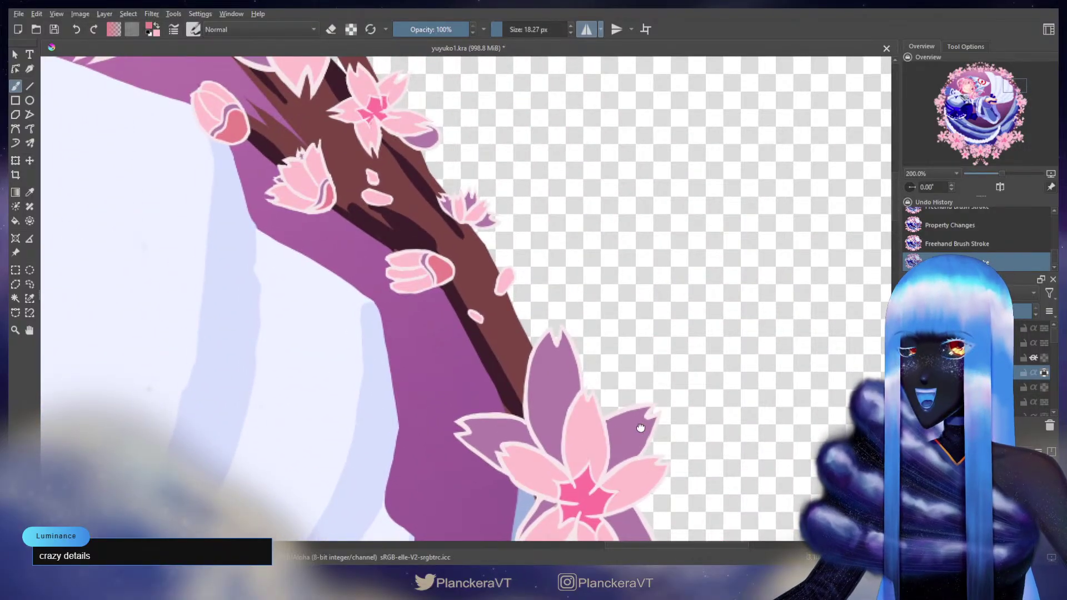
left_click_drag(680, 380, 642, 303)
left_click_drag(653, 525, 618, 184)
left_click_drag(599, 406, 584, 177)
mouse_move(651, 358)
left_mouse_down()
mouse_move(626, 278)
mouse_move(632, 290)
mouse_move(603, 300)
mouse_move(627, 318)
mouse_move(629, 297)
mouse_move(633, 309)
left_mouse_up()
Step: Refine the petals of the bud beneath the large blossom with light pink sampled from it
left_click(675, 310, "ctrl")
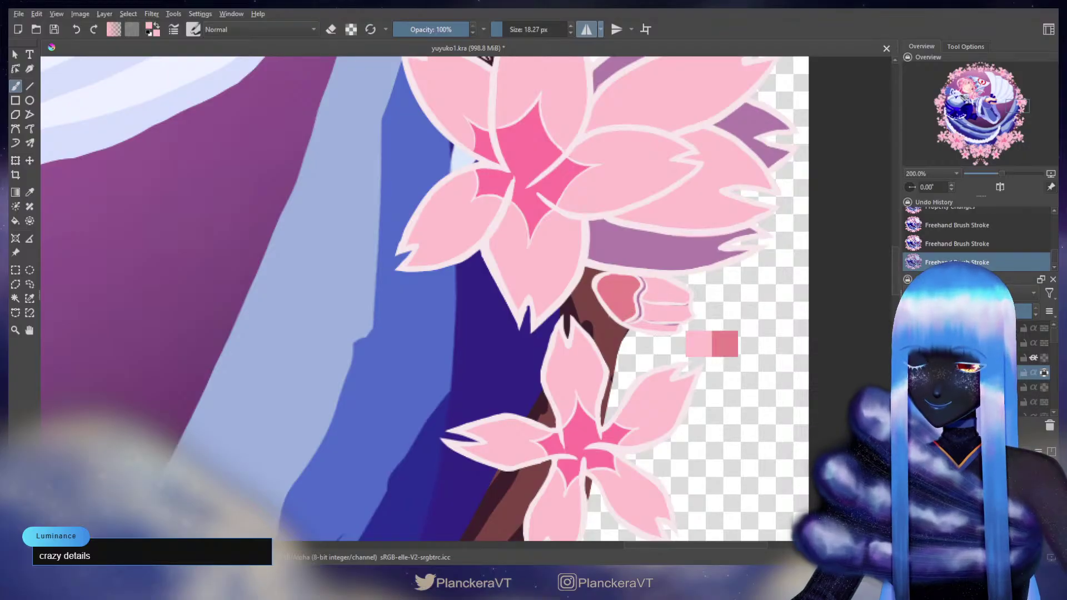
left_click(612, 288, "ctrl")
key("x")
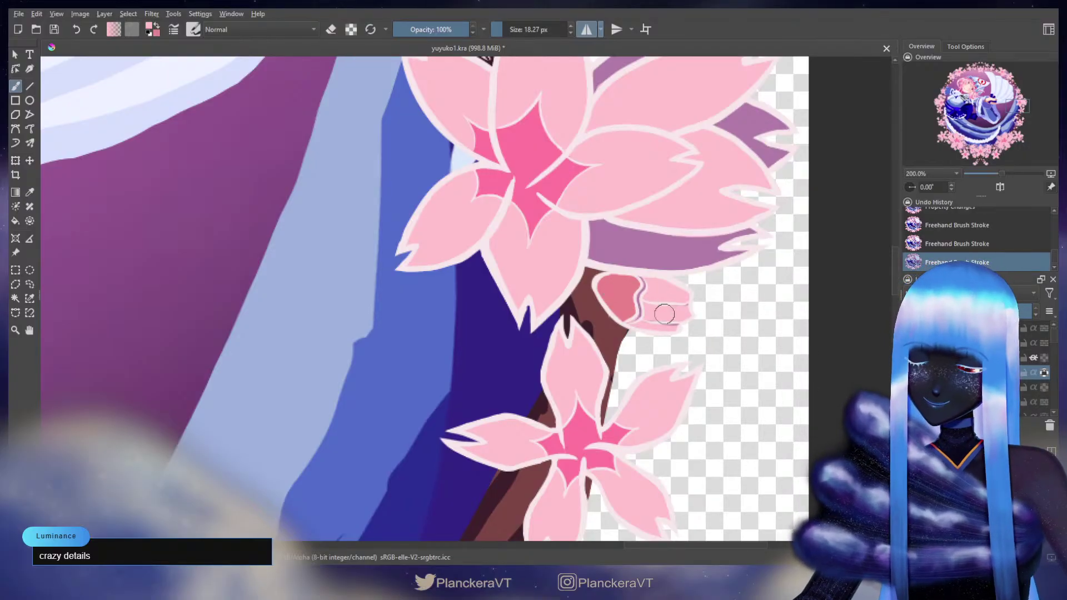
mouse_move(668, 316)
left_mouse_down()
mouse_move(670, 326)
mouse_move(684, 309)
mouse_move(654, 321)
mouse_move(661, 298)
left_mouse_up()
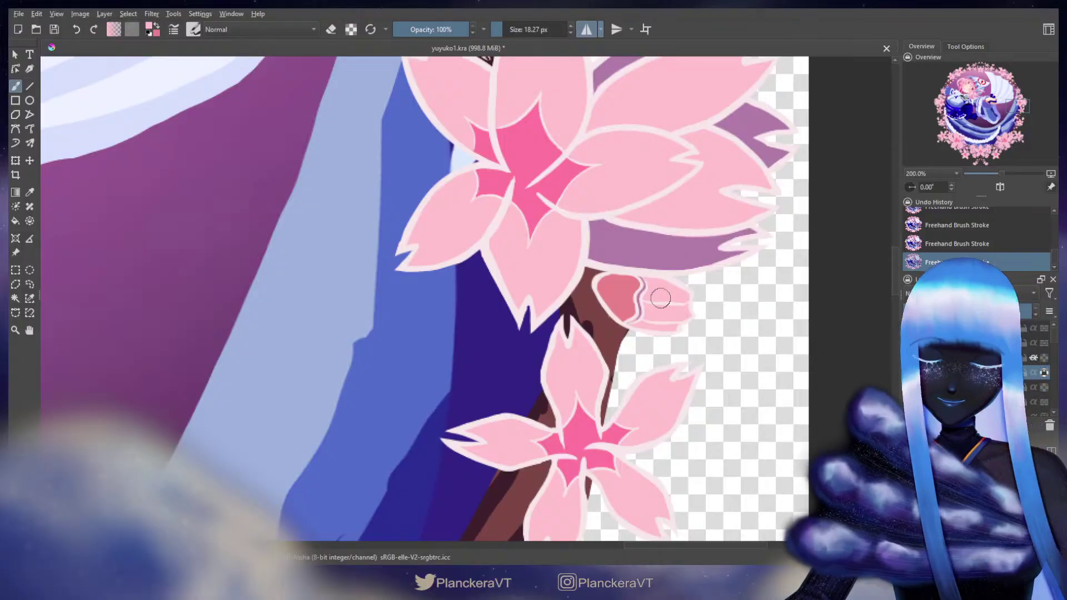
scroll(498, 393, "down", 2)
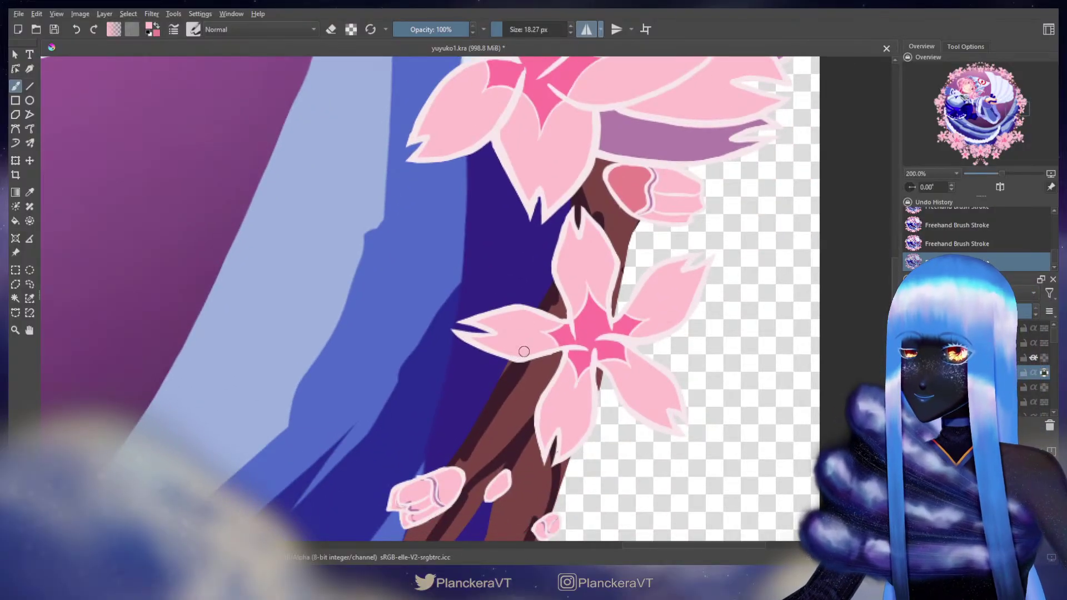
Step: Shade the base of the bud below the open flower dusty pink and refine its petals with light pink and sampled purple accents
left_click_drag(575, 392, 701, 194)
key("x")
mouse_move(576, 241)
left_mouse_down()
mouse_move(585, 248)
mouse_move(574, 259)
left_mouse_up()
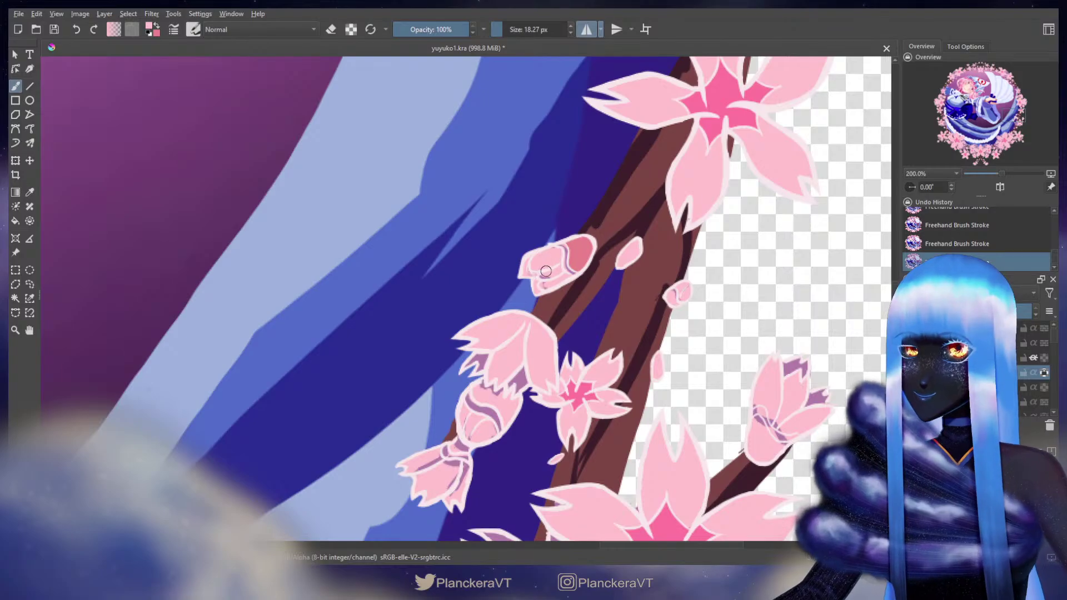
left_click_drag(545, 271, 540, 285)
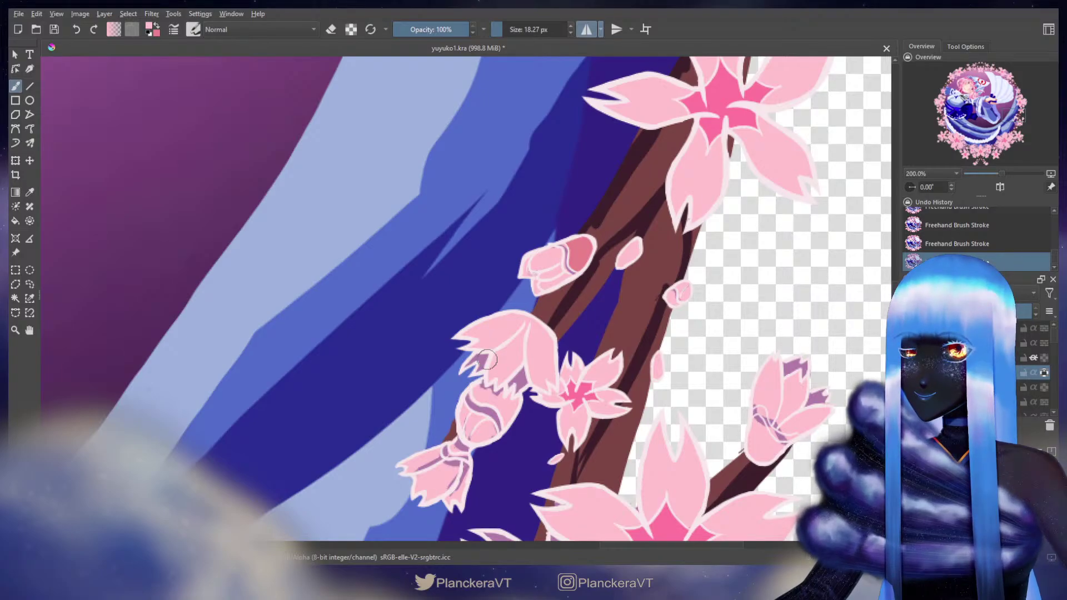
left_click(520, 376, "ctrl")
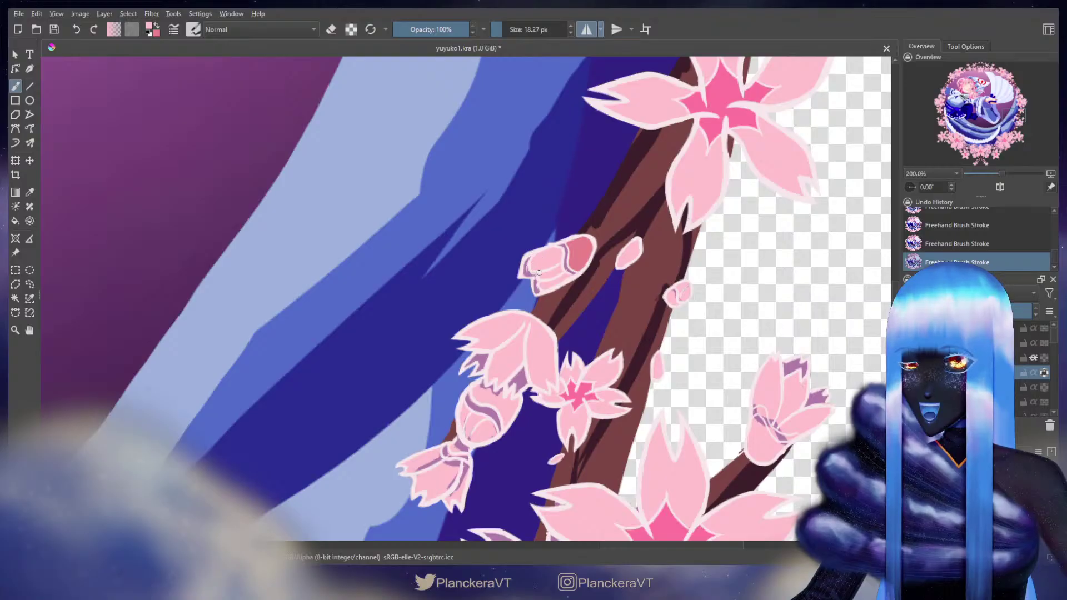
Step: Paint dusty pink shading on the tiny bud at the outer edge of the branch
key("x")
left_click_drag(673, 292, 683, 298)
key("x")
Step: Shade the base of the bud on the outer twig dusty pink with a 23.14 px brush and touch up its accents with sampled purple
mouse_move(724, 392)
left_mouse_down()
mouse_move(607, 234)
mouse_move(638, 279)
left_mouse_up()
key("x")
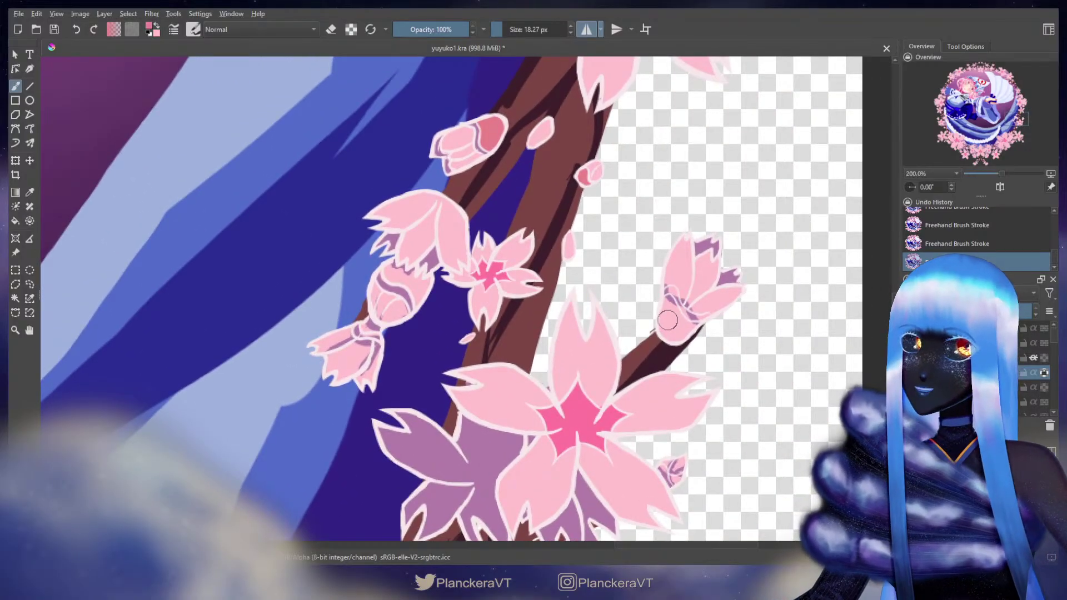
left_click_drag(666, 315, 671, 313, "shift")
mouse_move(669, 314)
left_mouse_down()
mouse_move(670, 336)
mouse_move(689, 332)
mouse_move(668, 302)
mouse_move(680, 320)
mouse_move(700, 324)
mouse_move(671, 333)
left_mouse_up()
left_click(705, 250, "ctrl")
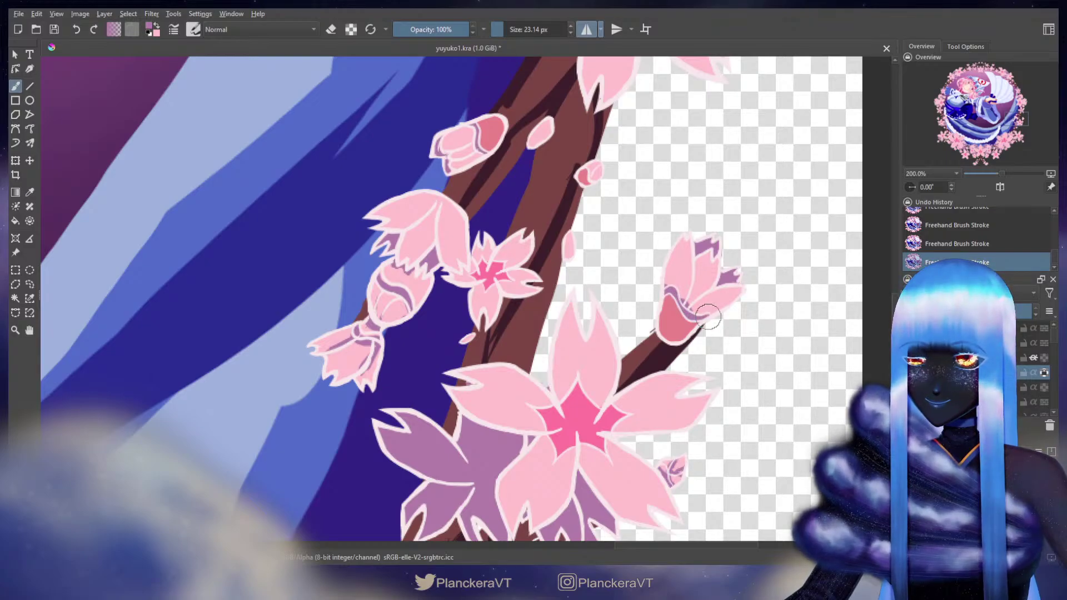
left_click(677, 326, "ctrl")
key("x")
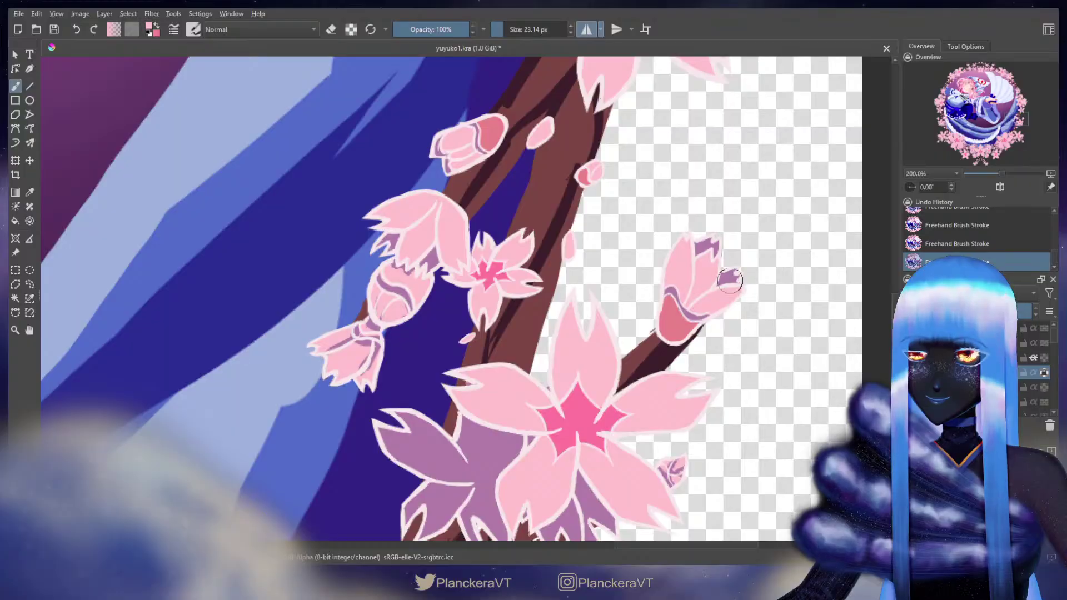
Step: Shade the bases of the two buds hanging under the drooping blossom dusty pink and clean up their petals with sampled light pink
mouse_move(631, 352)
left_mouse_down()
mouse_move(694, 325)
mouse_move(806, 364)
mouse_move(864, 367)
left_mouse_up()
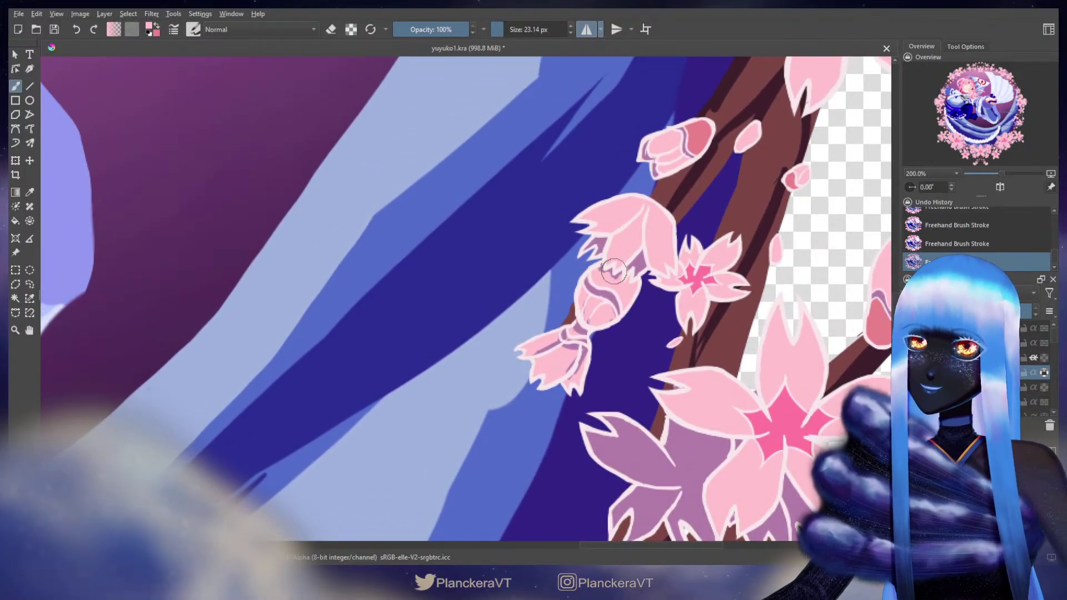
mouse_move(597, 275)
left_mouse_down()
mouse_move(625, 289)
mouse_move(630, 278)
mouse_move(625, 309)
mouse_move(614, 291)
left_mouse_up()
key("x")
left_click(609, 298, "ctrl")
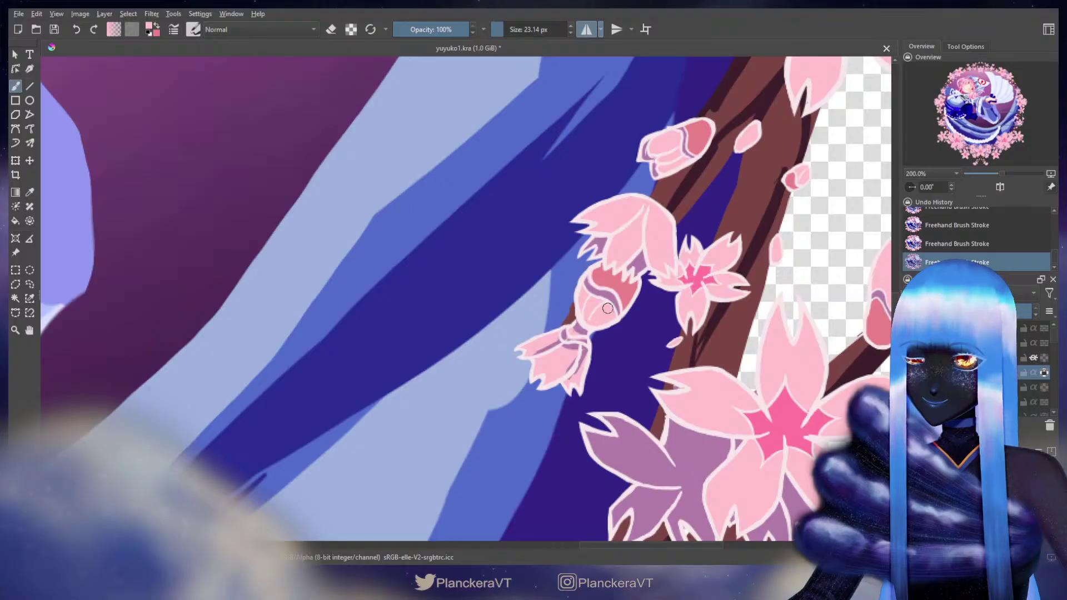
left_click(611, 309, "ctrl")
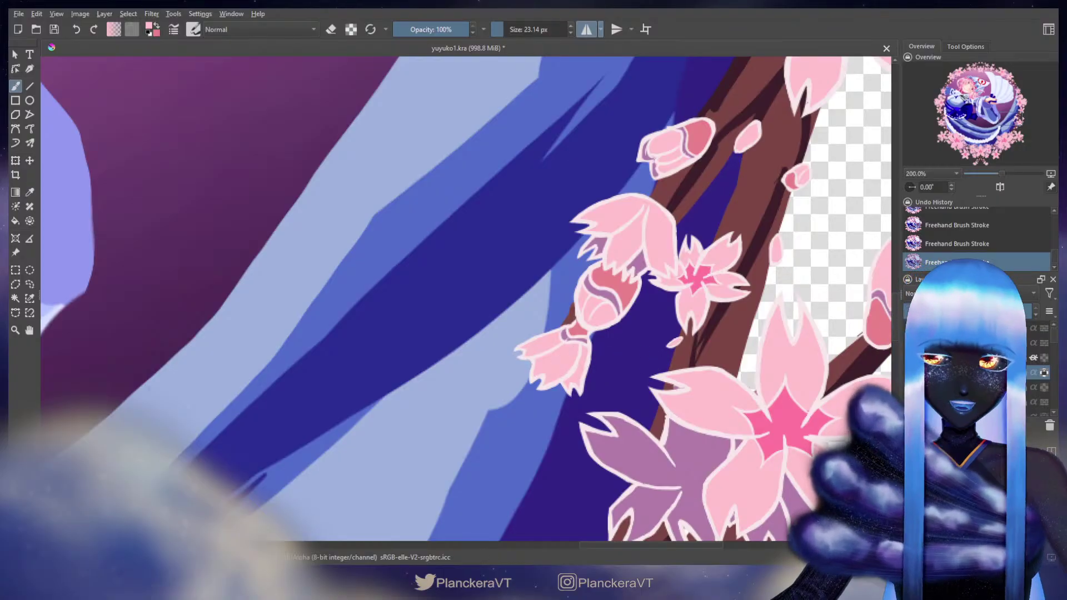
key("x")
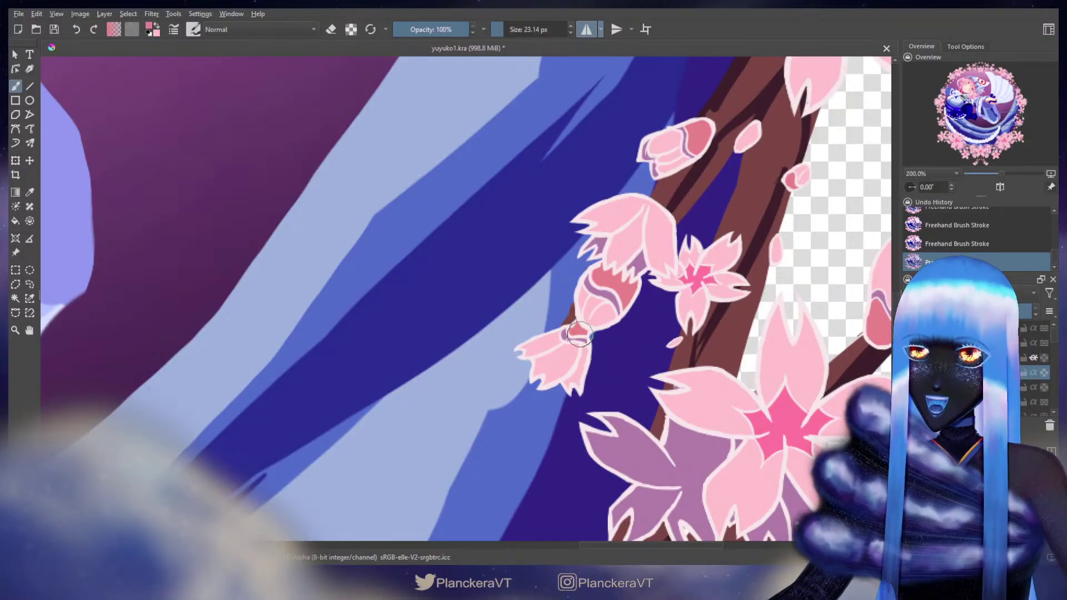
left_click_drag(579, 332, 574, 331)
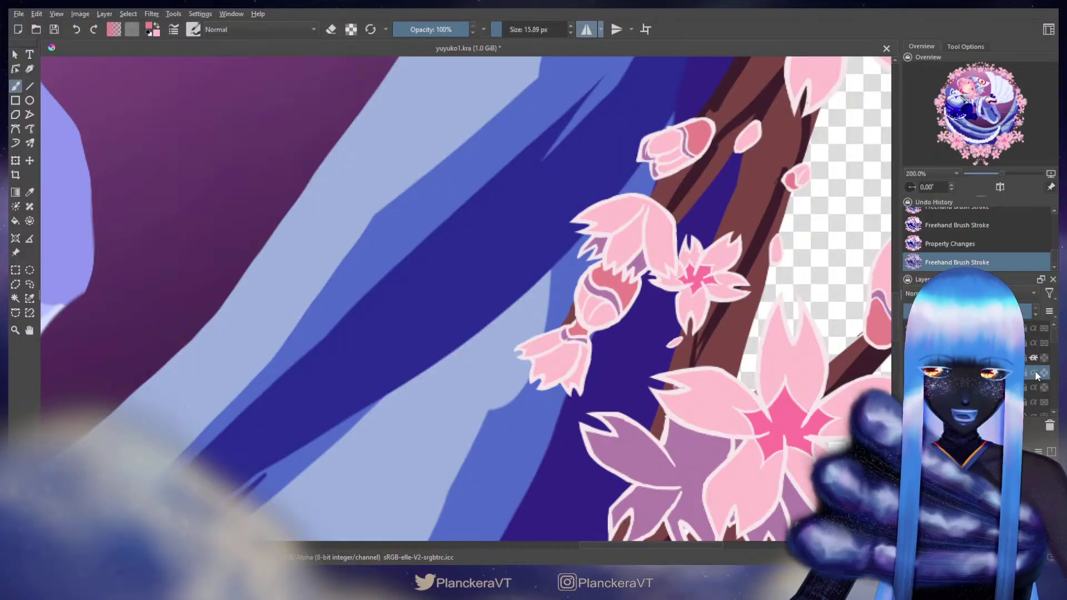
Step: Shade the small bud tucked beside the large blossom's lower petal with dusty pink and light pink
key("r")
left_click(724, 411)
left_click_drag(724, 411, 584, 277)
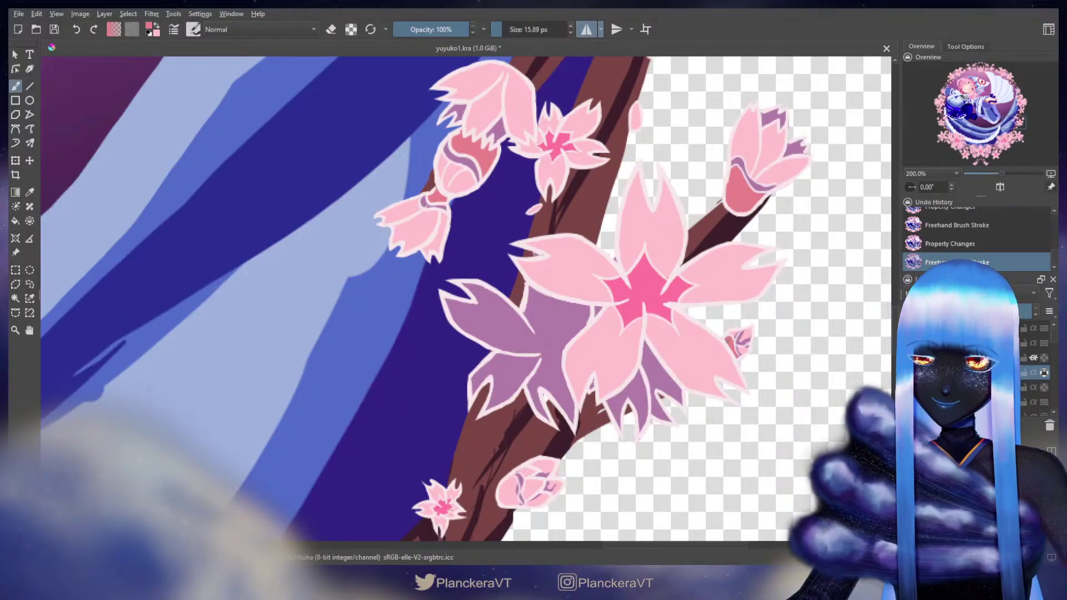
mouse_move(732, 347)
left_mouse_down()
mouse_move(738, 361)
mouse_move(748, 353)
left_mouse_up()
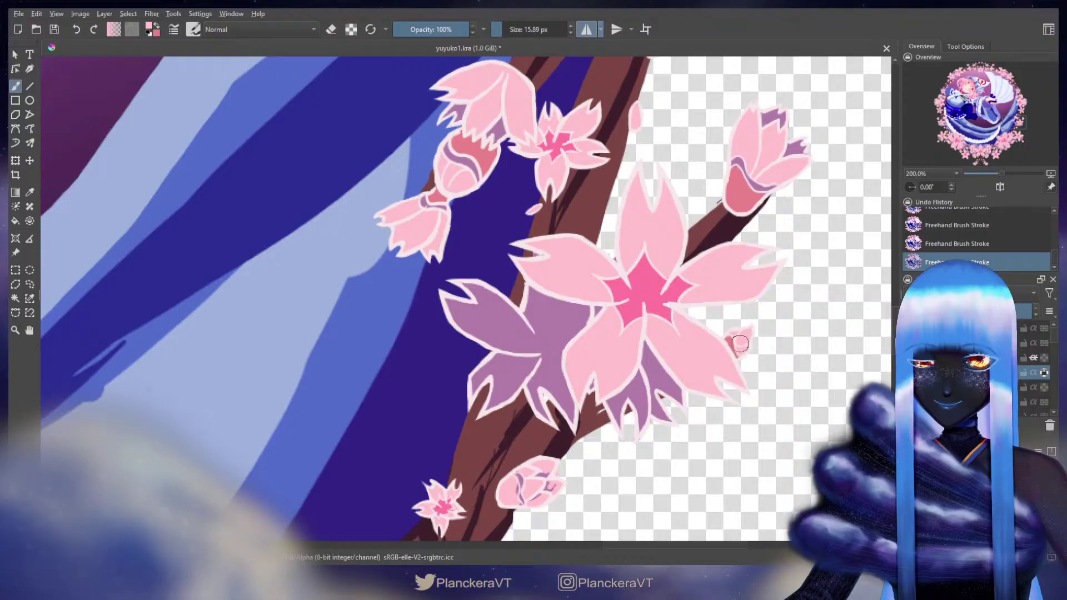
Step: Shade the base of the rounded bud on the branch below the large blossom dusty pink, undoing the last stroke
left_click_drag(612, 436, 772, 253)
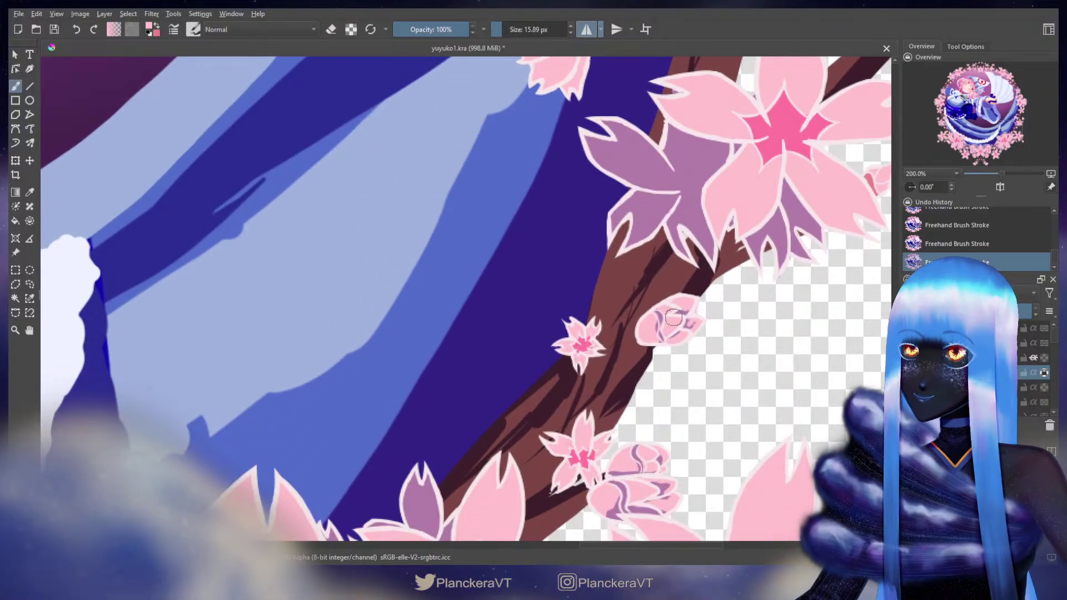
left_click_drag(652, 319, 650, 339)
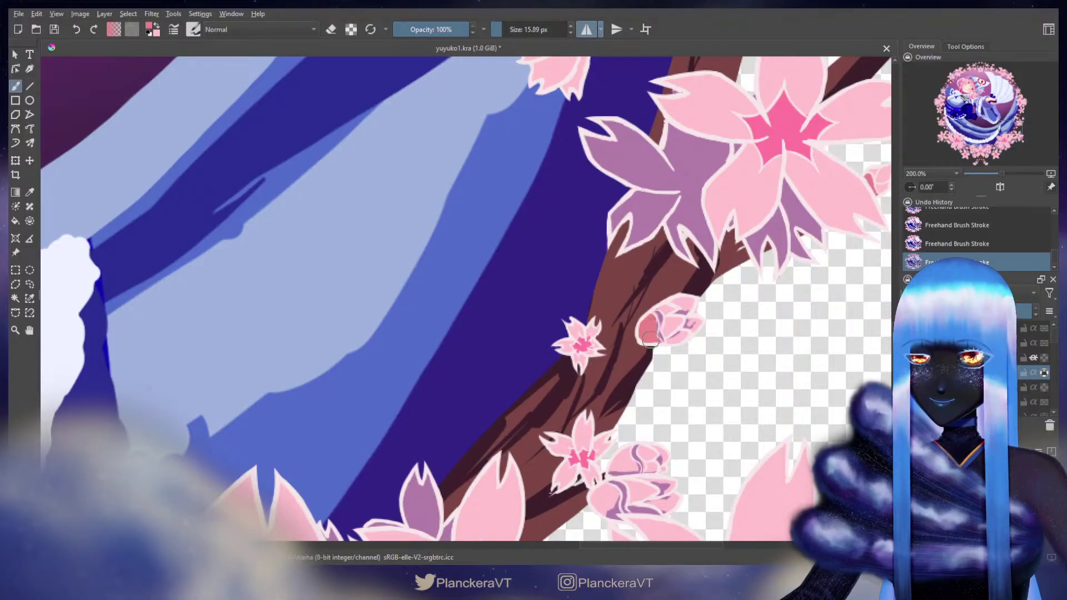
key("ctrl+z")
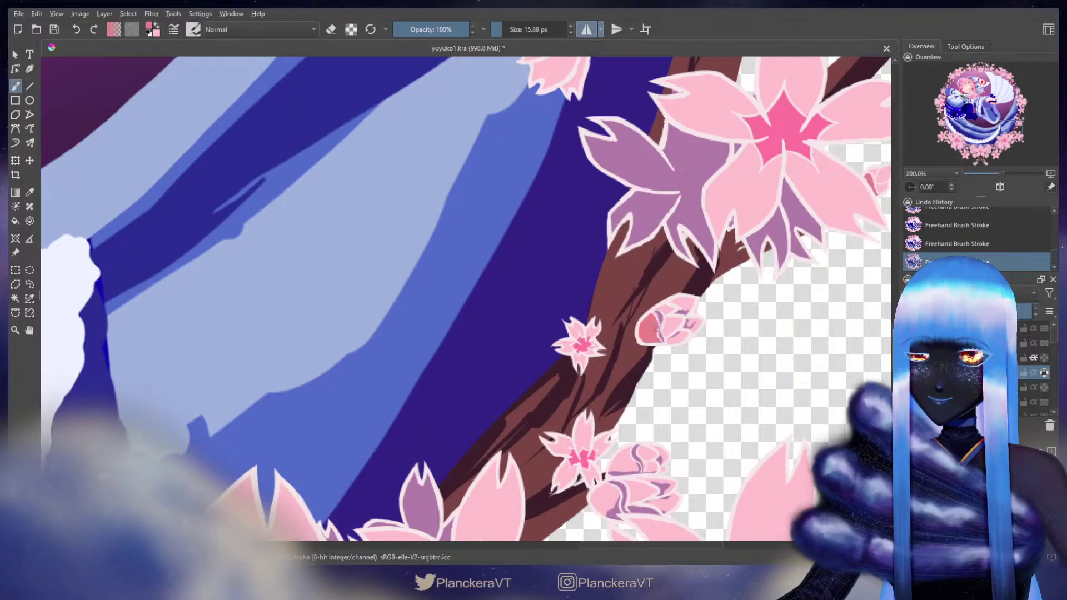
Step: Paint the rounded bud's back petals purple with color sampled from the blossom above, and undo the last light pink touch-up
left_click(670, 316, "ctrl")
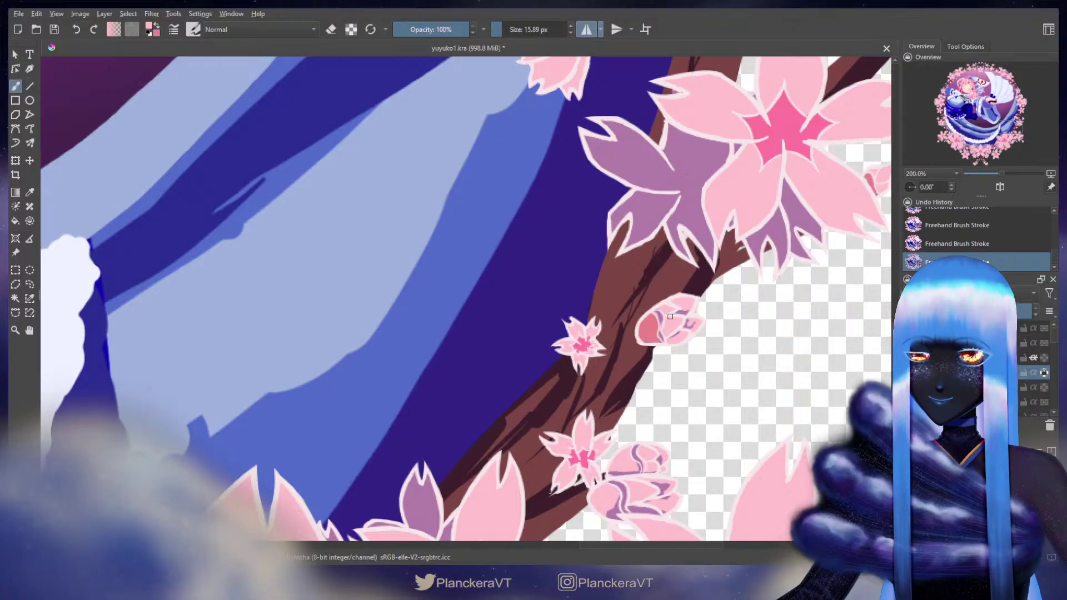
left_click(663, 318, "ctrl")
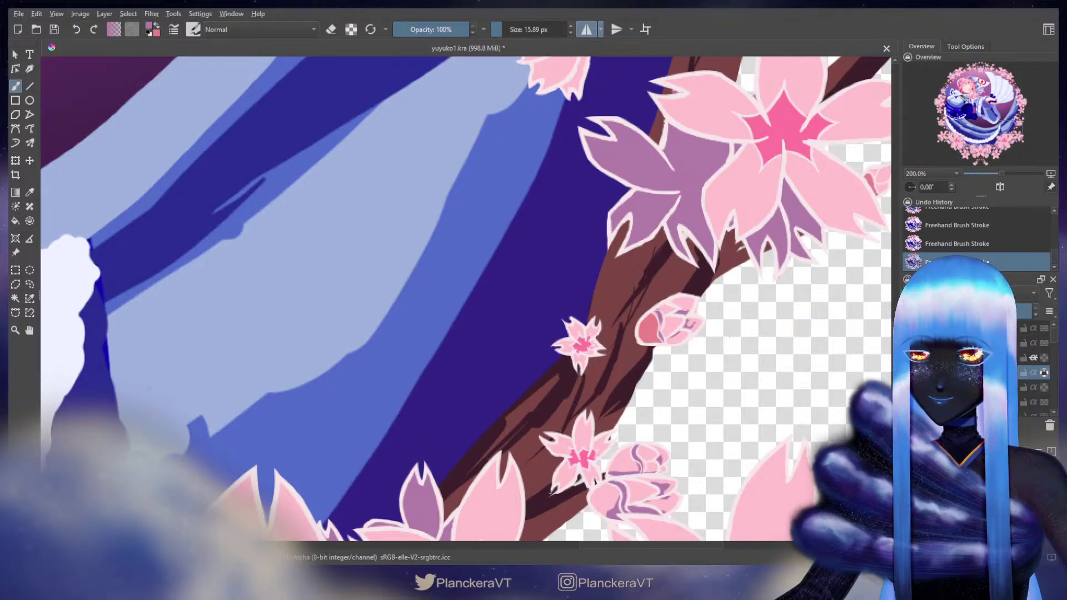
left_click(660, 213, "ctrl")
left_click_drag(664, 299, 661, 317)
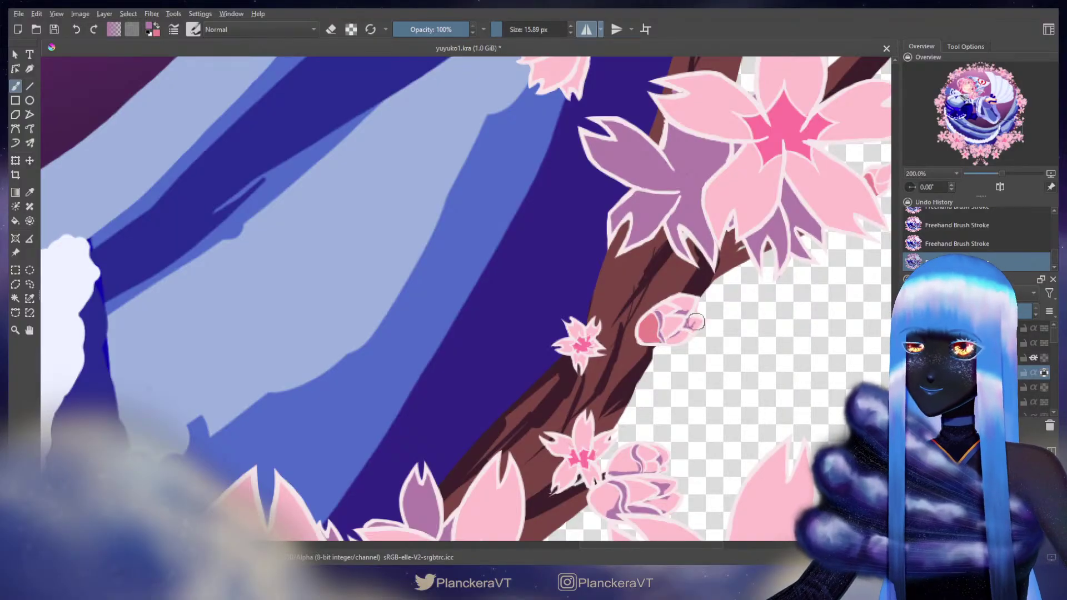
mouse_move(694, 321)
left_mouse_down()
mouse_move(676, 301)
mouse_move(687, 307)
left_mouse_up()
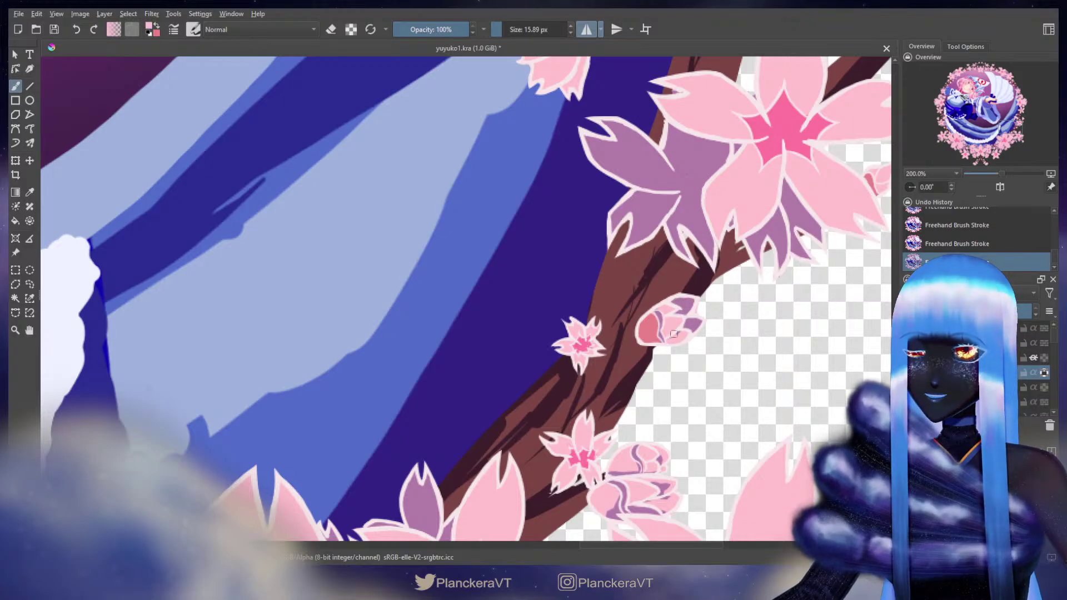
left_click_drag(666, 332, 668, 335)
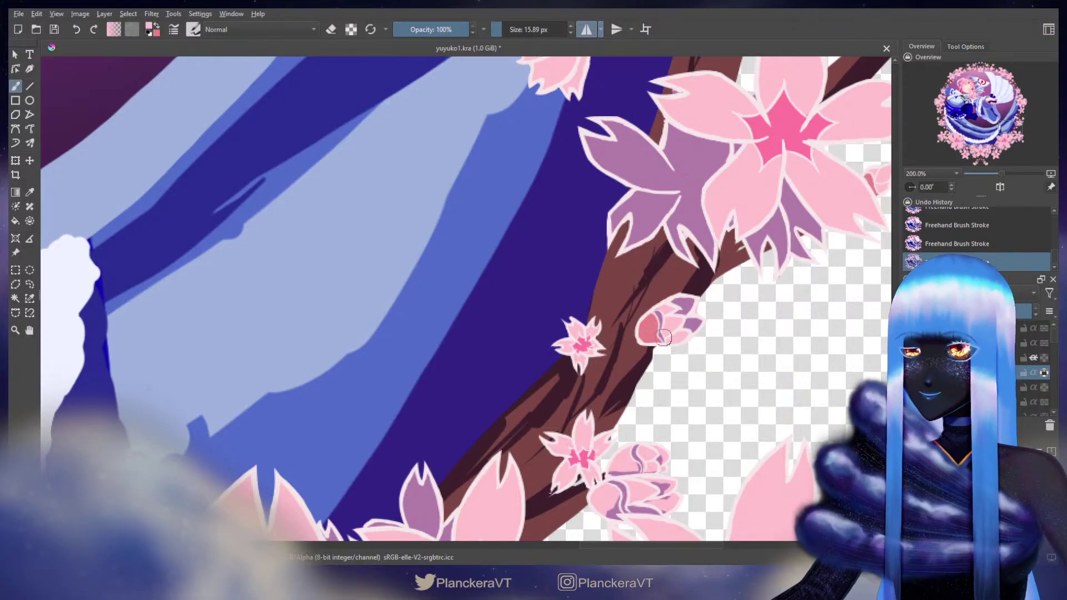
key("ctrl+z")
key("x")
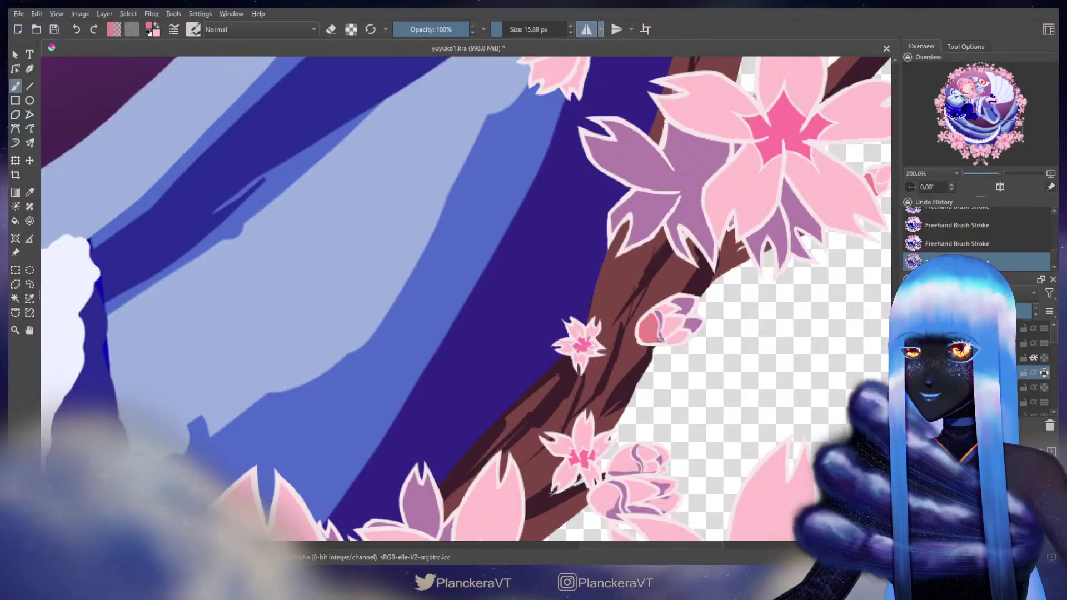
Step: Shade the bases of the two paired buds farther down the branch dusty pink
scroll(684, 403, "down", 3)
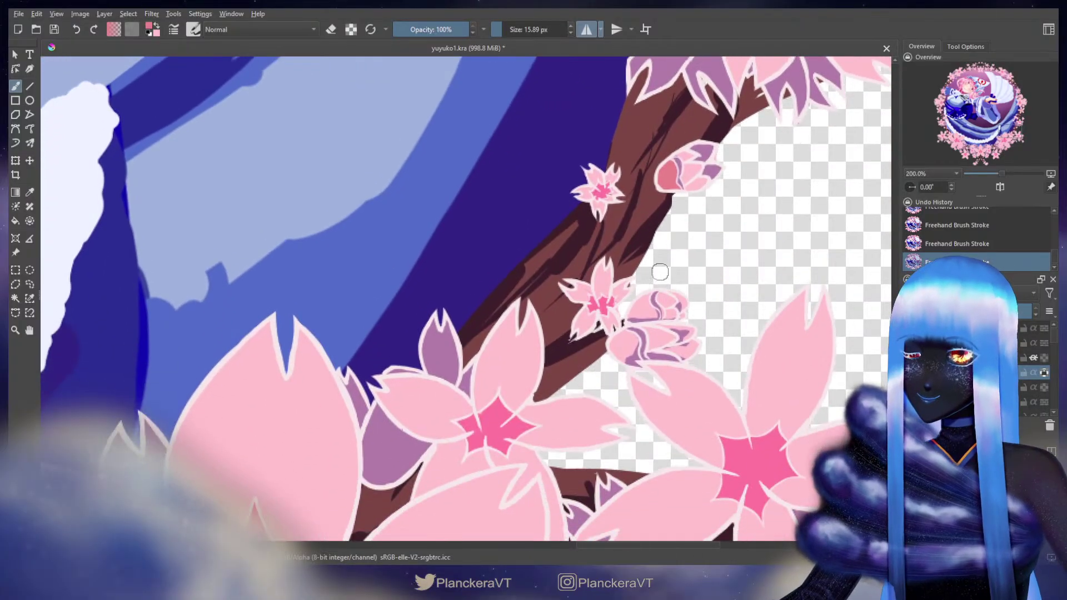
mouse_move(643, 301)
left_mouse_down()
mouse_move(628, 320)
mouse_move(648, 299)
left_mouse_up()
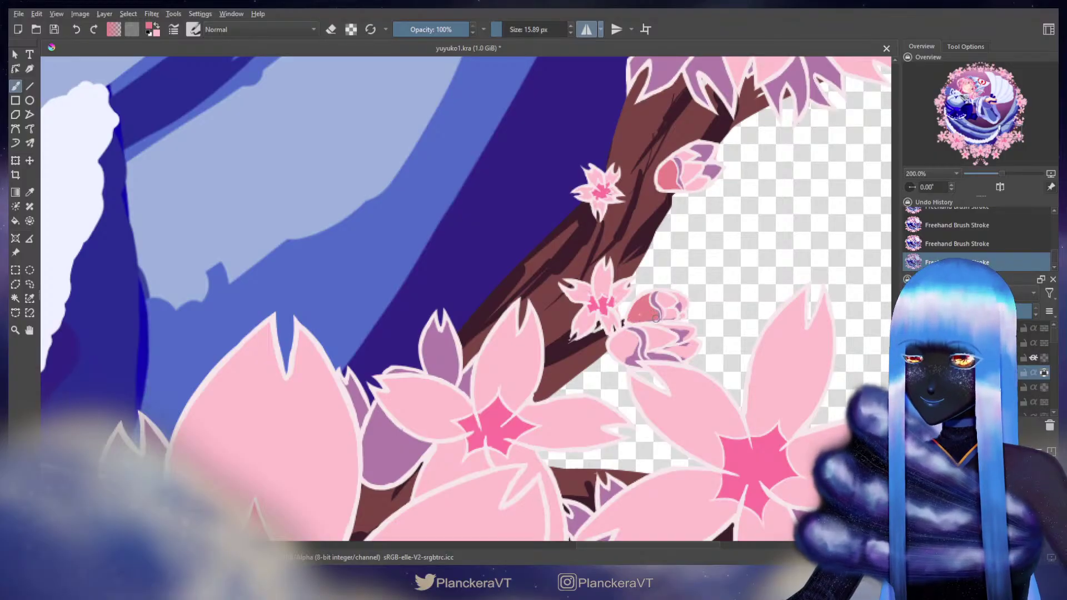
mouse_move(633, 325)
left_mouse_down()
mouse_move(612, 353)
mouse_move(632, 336)
mouse_move(635, 365)
left_mouse_up()
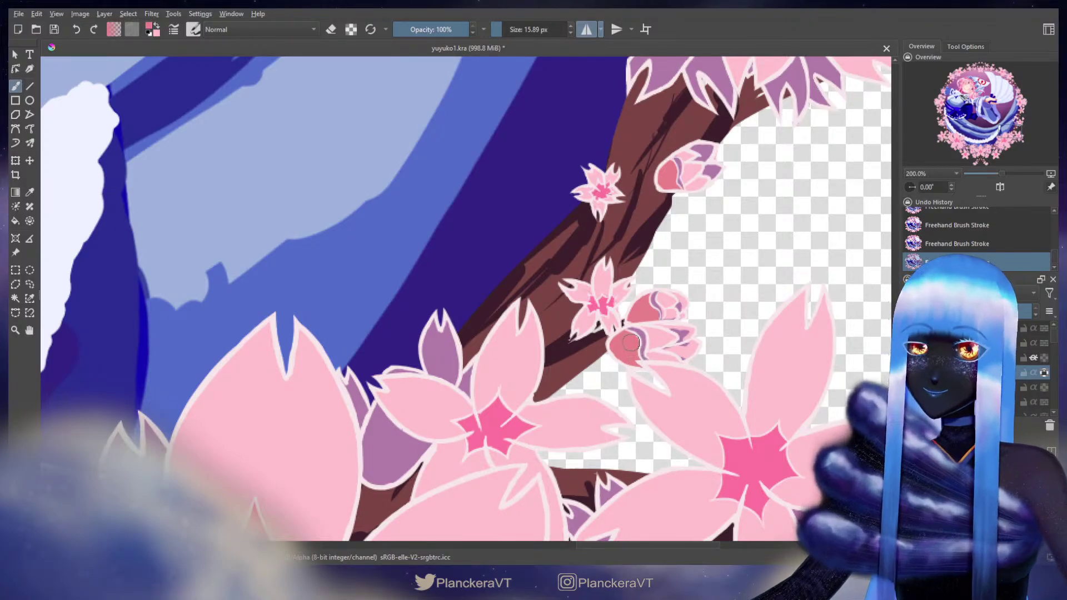
Step: Refine the lower paired bud with light pink on its petals and sampled purple on its back petals
key("x")
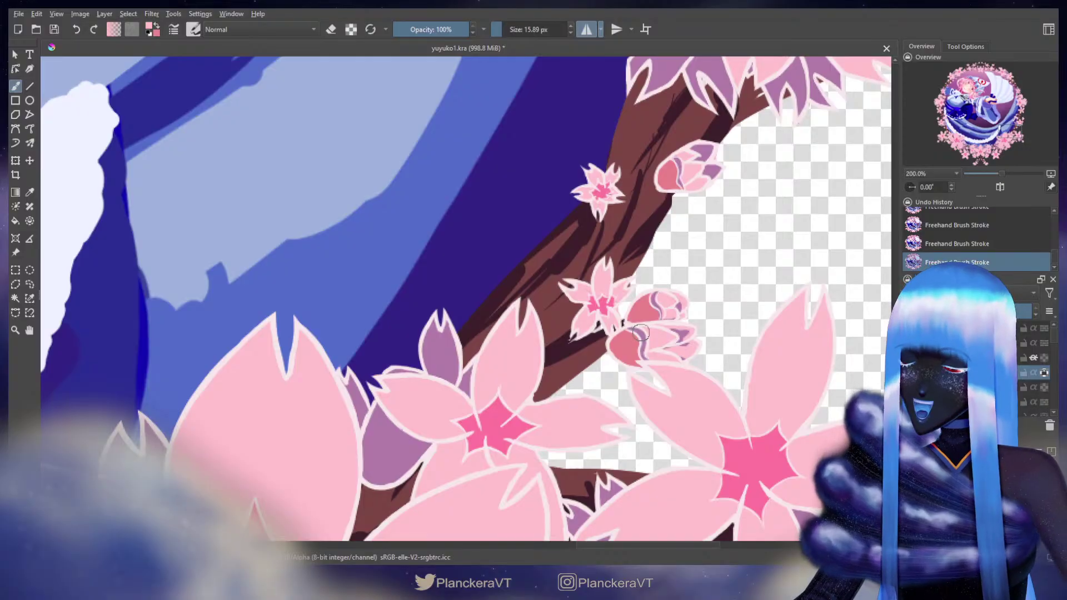
left_click_drag(660, 358, 681, 363)
left_click(640, 333, "ctrl")
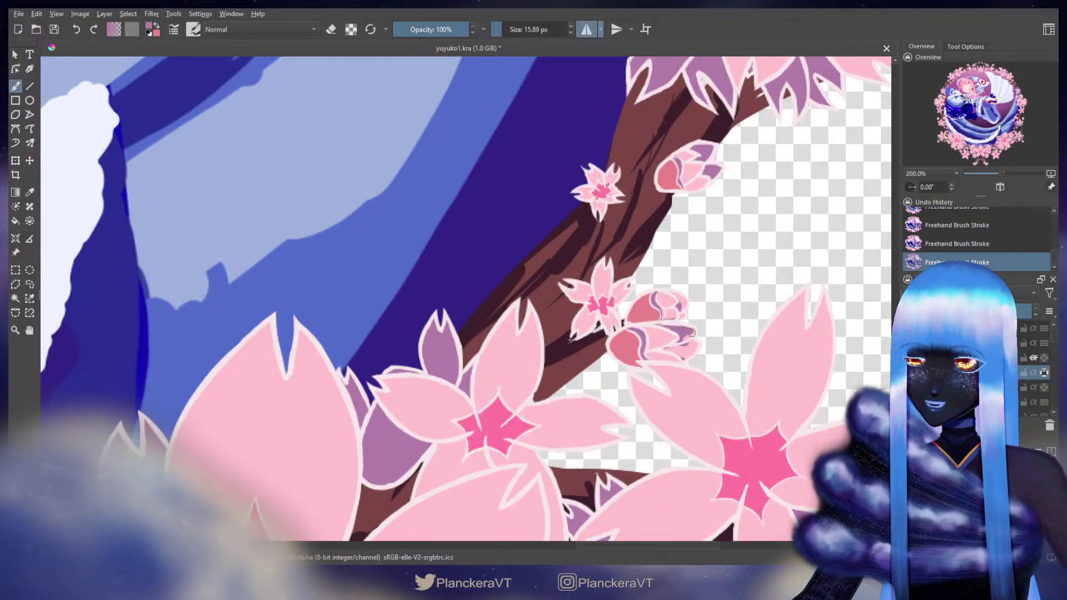
mouse_move(681, 346)
left_mouse_down()
mouse_move(666, 349)
mouse_move(696, 348)
left_mouse_up()
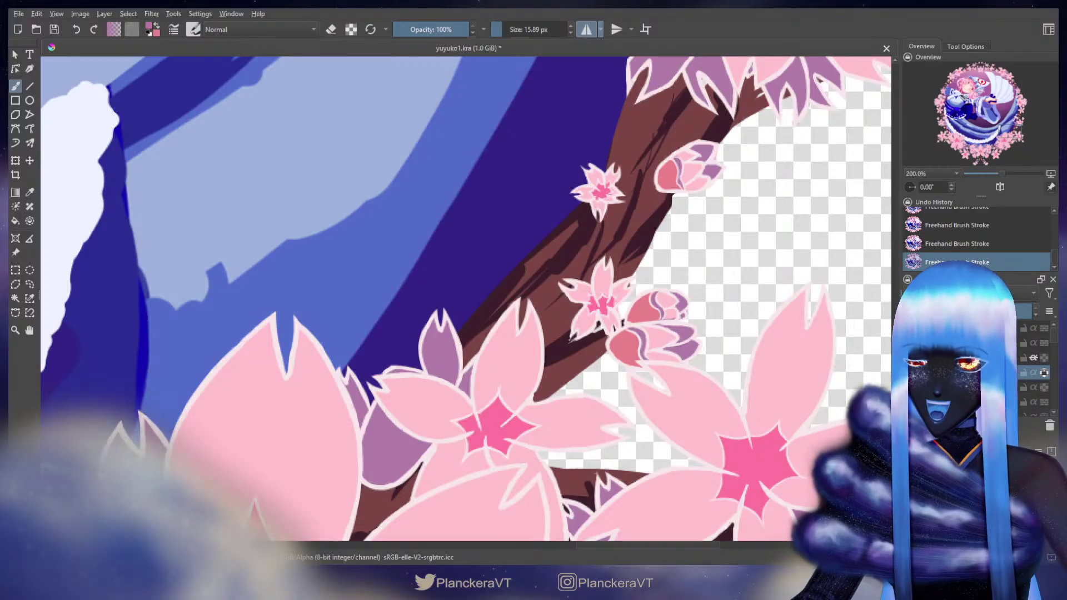
Step: Touch up the tiny bud hanging beneath the large five-petaled flower, sampling its light pink for the petals
mouse_move(703, 340)
left_mouse_down()
mouse_move(707, 264)
mouse_move(718, 257)
mouse_move(656, 207)
mouse_move(659, 193)
left_mouse_up()
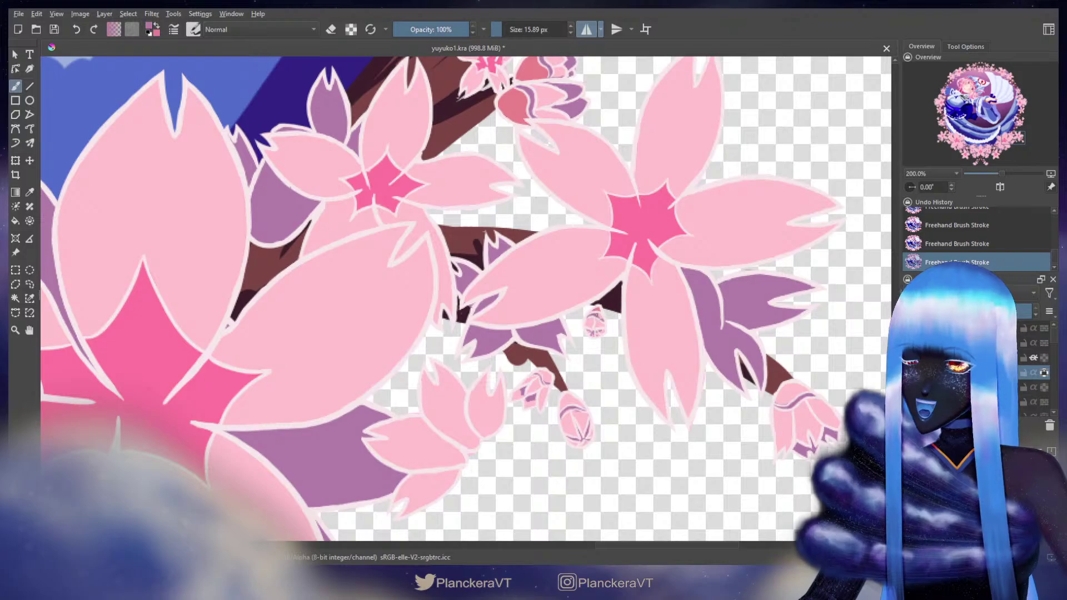
left_click_drag(604, 319, 589, 334)
left_click(598, 322, "ctrl")
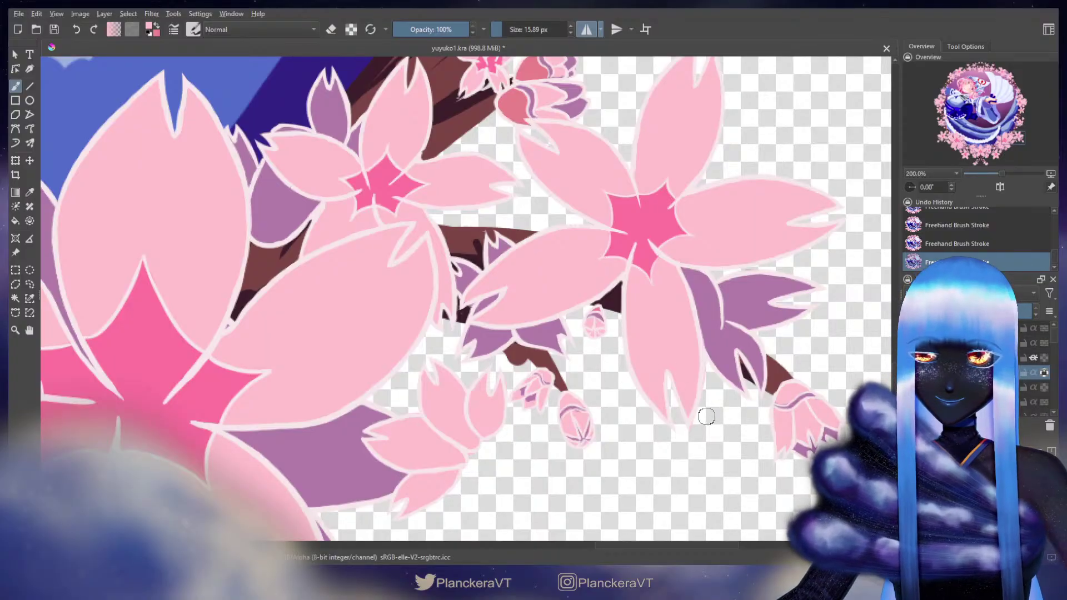
Step: Shade the bases of the bud at the outer twig's end and the small hanging buds dusty pink
left_click_drag(706, 416, 611, 356)
mouse_move(696, 334)
left_mouse_down()
mouse_move(682, 337)
mouse_move(714, 326)
left_mouse_up()
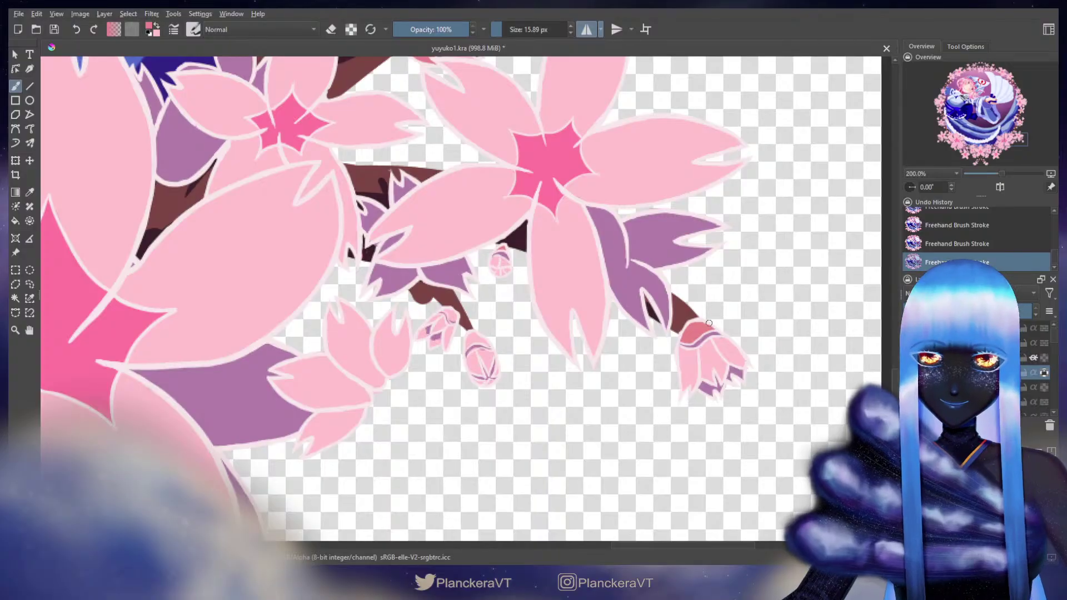
mouse_move(539, 350)
left_mouse_down()
mouse_move(585, 357)
mouse_move(749, 306)
left_mouse_up()
left_click_drag(670, 351, 684, 356)
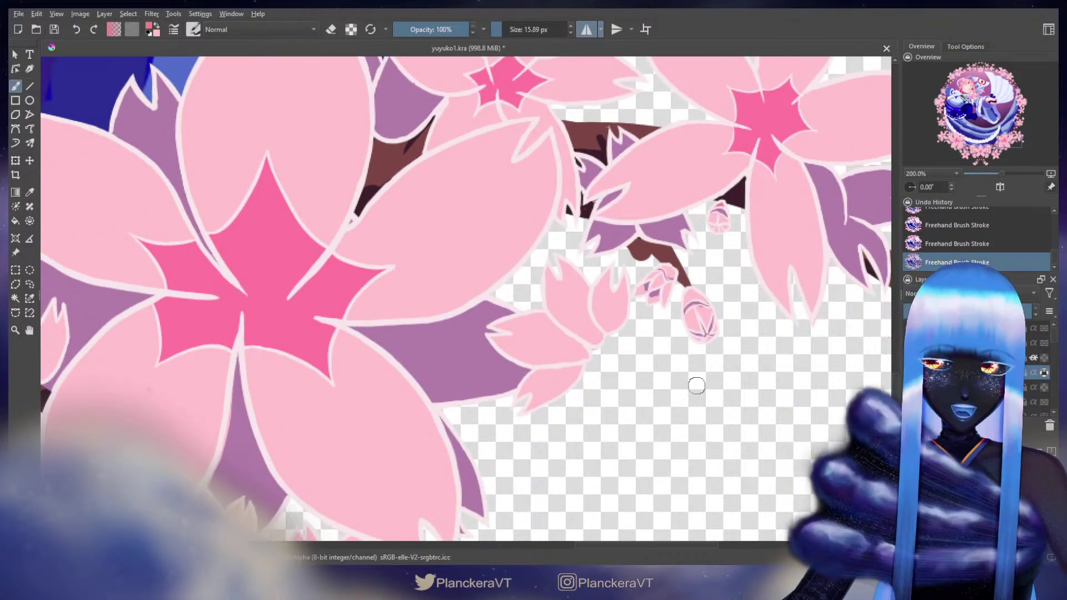
Step: Erase stray paint along the outer edge of the side-facing blossom with an 11.47 px eraser
key("e")
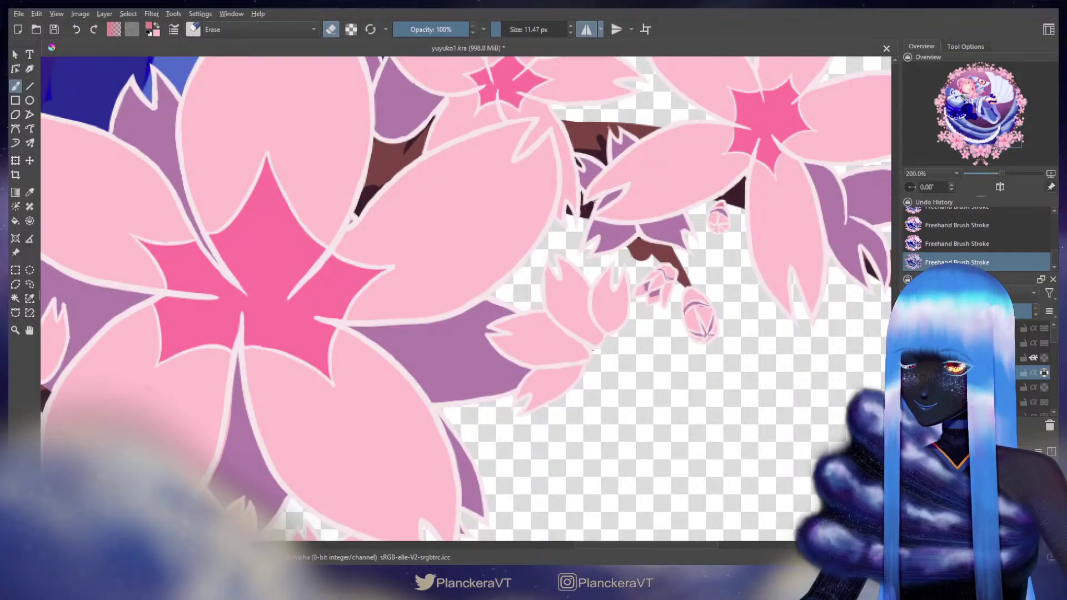
left_click_drag(596, 351, 602, 350)
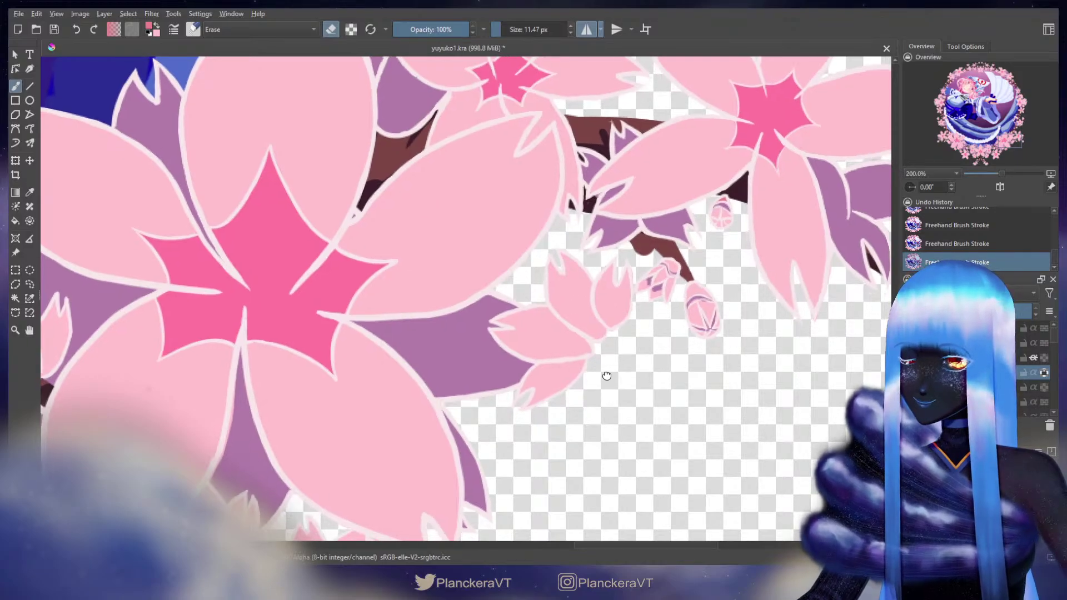
left_click_drag(605, 376, 621, 376)
left_click_drag(607, 143, 709, 289)
left_click_drag(595, 302, 702, 317)
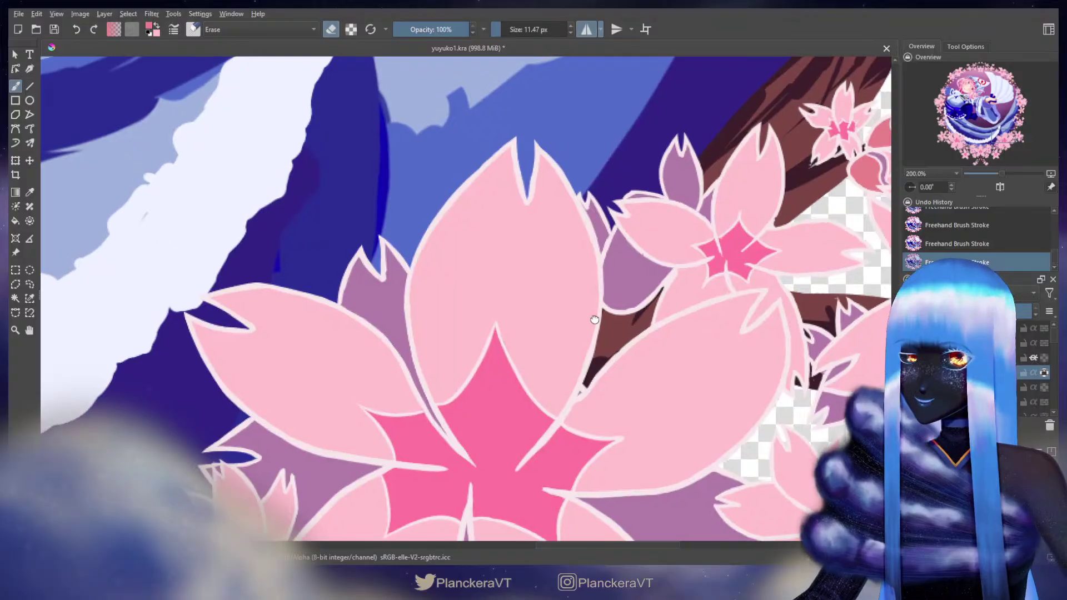
Step: Shade the base of the small bud beside the brown branch, left of the large purple petal, dusty pink with a 15.89 px brush
left_click_drag(595, 309, 629, 320)
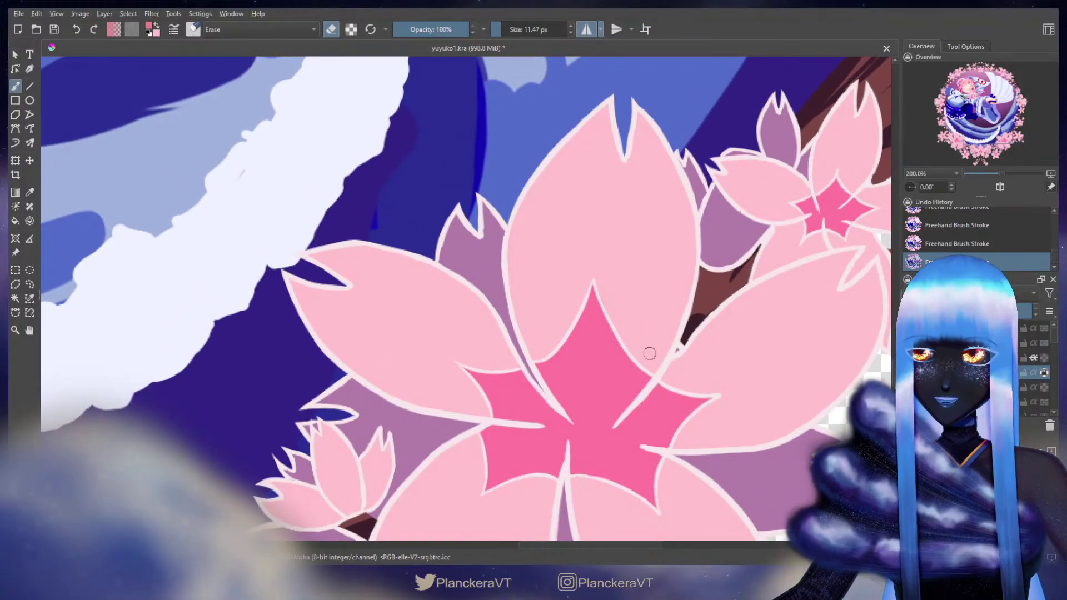
key("e")
left_click_drag(560, 319, 650, 207)
left_click_drag(639, 300, 648, 233)
left_click_drag(581, 226, 653, 228)
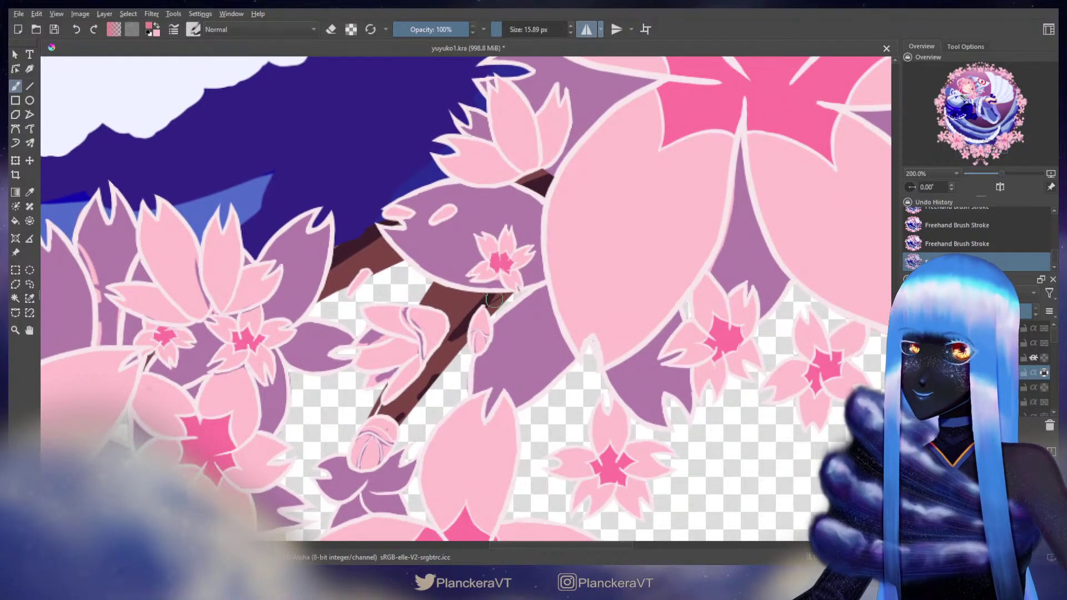
left_click_drag(481, 313, 485, 329)
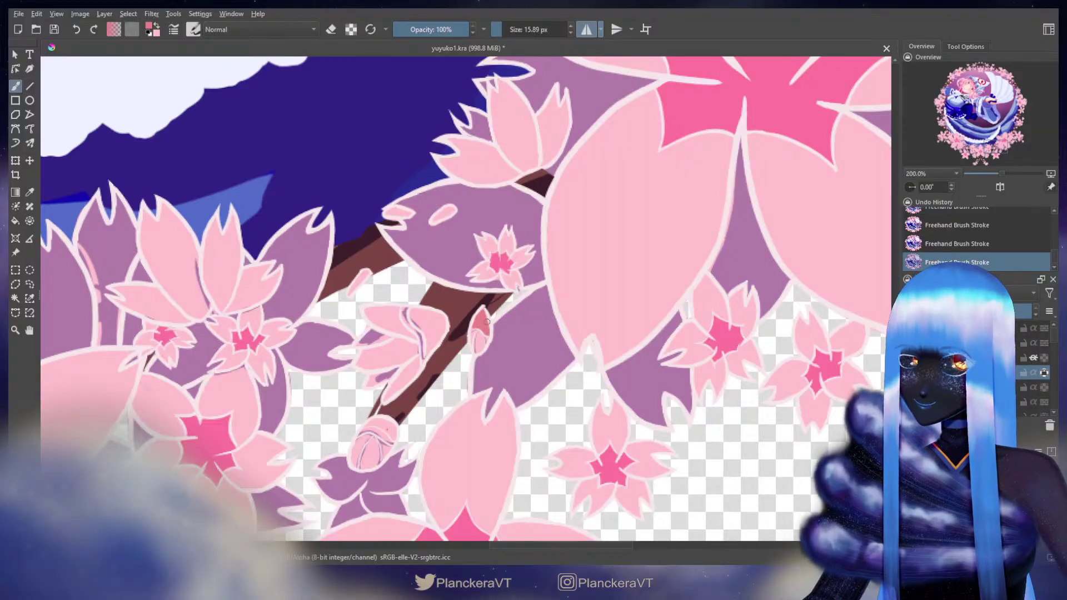
left_click_drag(487, 321, 482, 339)
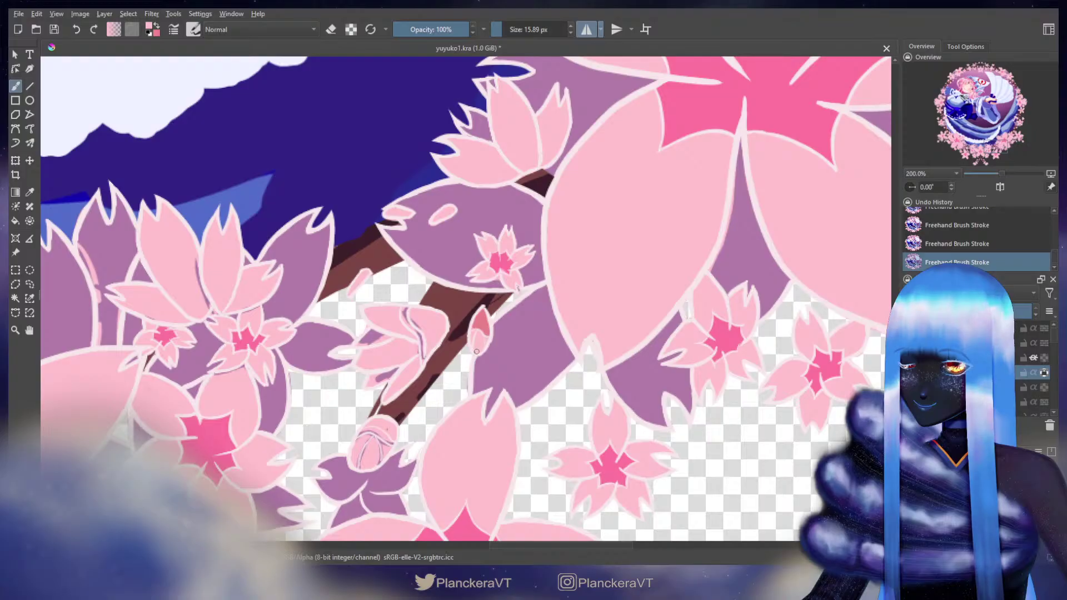
Step: Shade the base of the side-facing blossom on the branch dusty pink and touch up its petals with light pink and sampled purple
key("x")
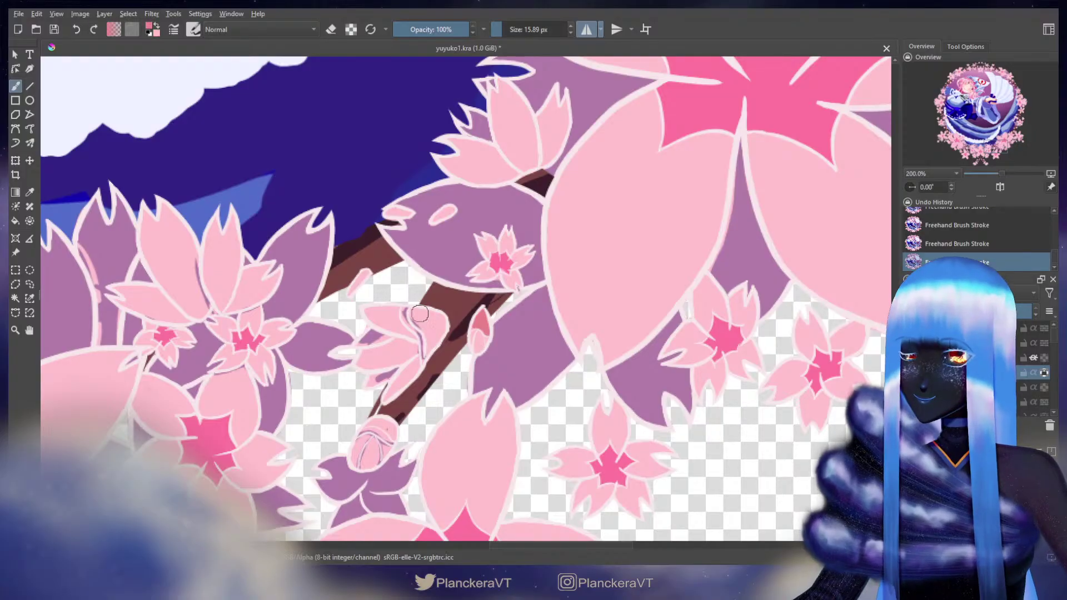
mouse_move(426, 328)
left_mouse_down()
mouse_move(415, 311)
mouse_move(442, 325)
mouse_move(428, 343)
left_mouse_up()
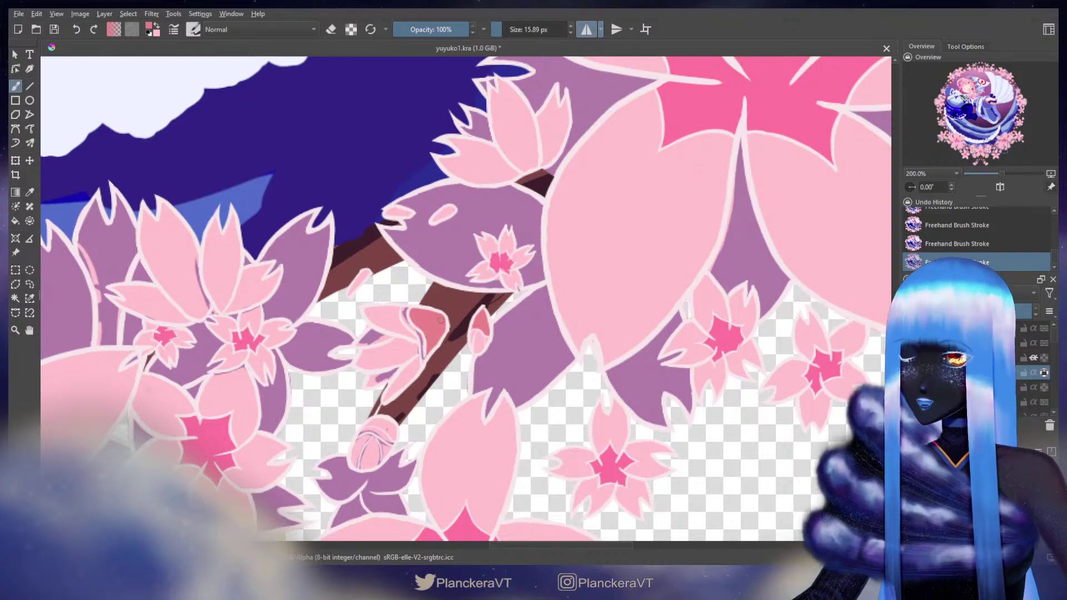
key("x")
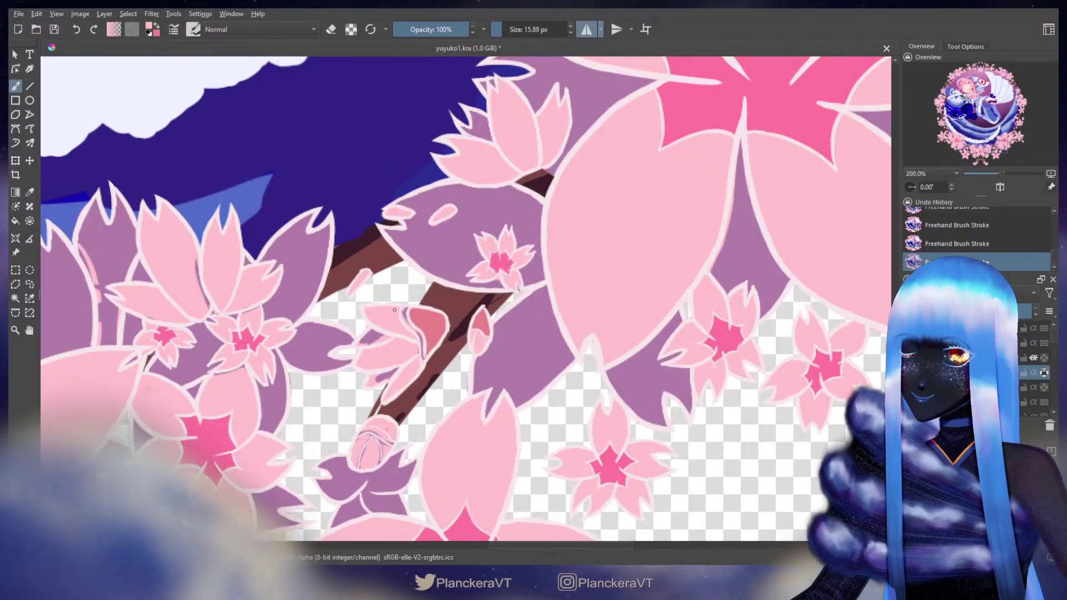
mouse_move(405, 357)
left_mouse_down()
mouse_move(410, 367)
mouse_move(386, 340)
left_mouse_up()
left_click(374, 333, "ctrl")
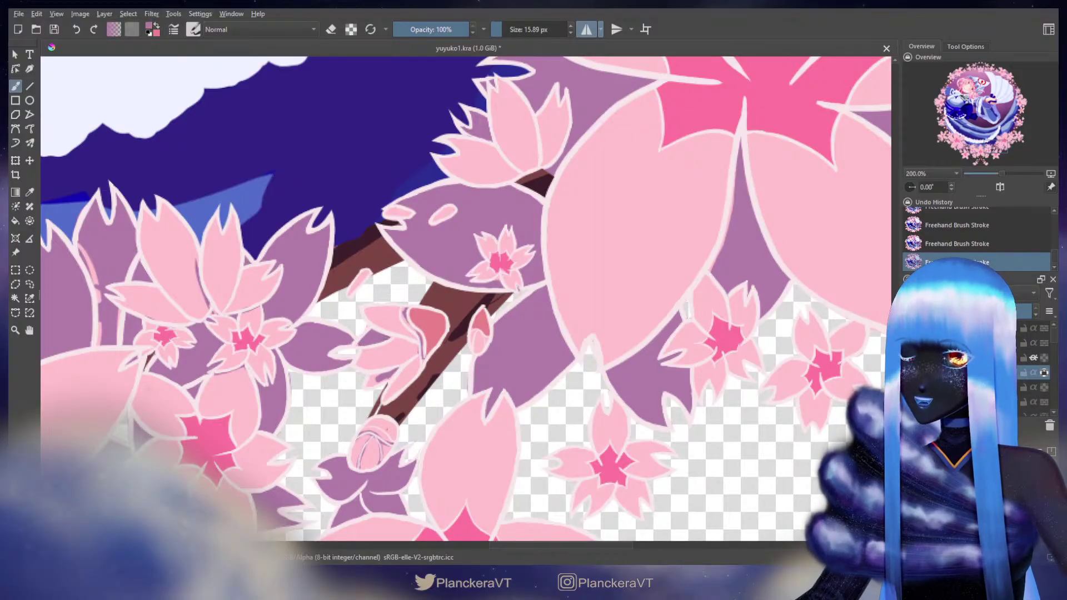
left_click_drag(384, 377, 368, 375)
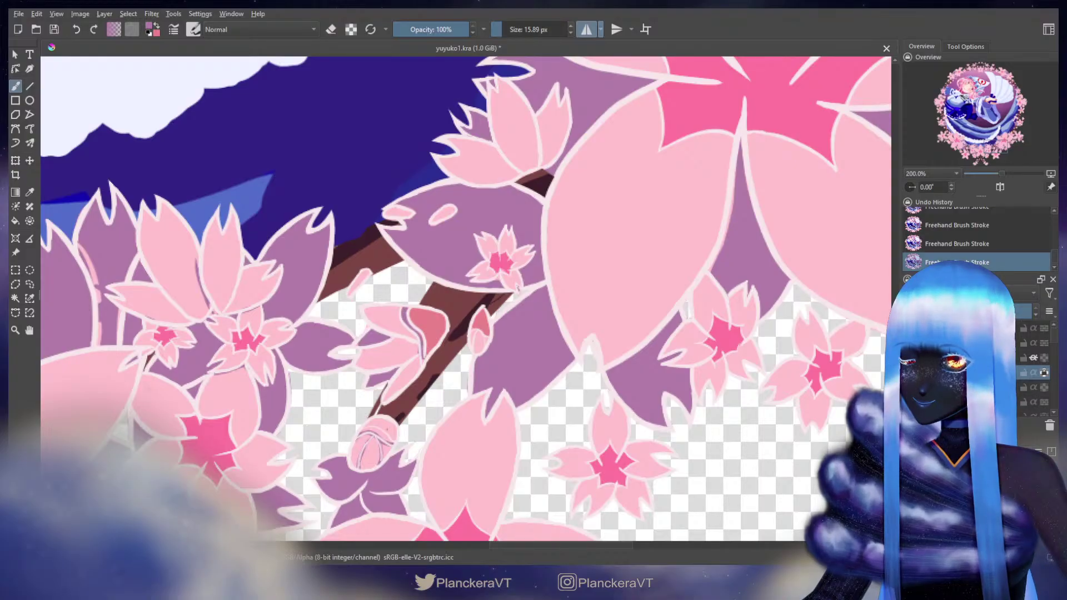
Step: Cover the stray pink marks beside the purple petals and give the bud at the branch's end a dusty pink base and light pink petals
mouse_move(422, 355)
left_mouse_down()
mouse_move(533, 364)
mouse_move(665, 291)
mouse_move(584, 253)
left_mouse_up()
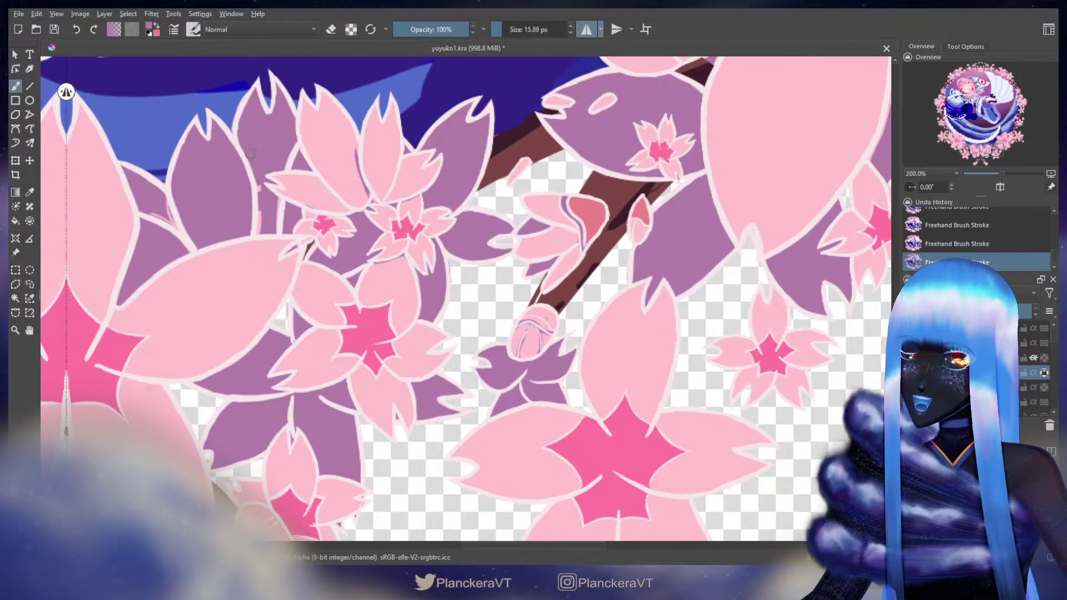
left_click_drag(260, 195, 260, 232)
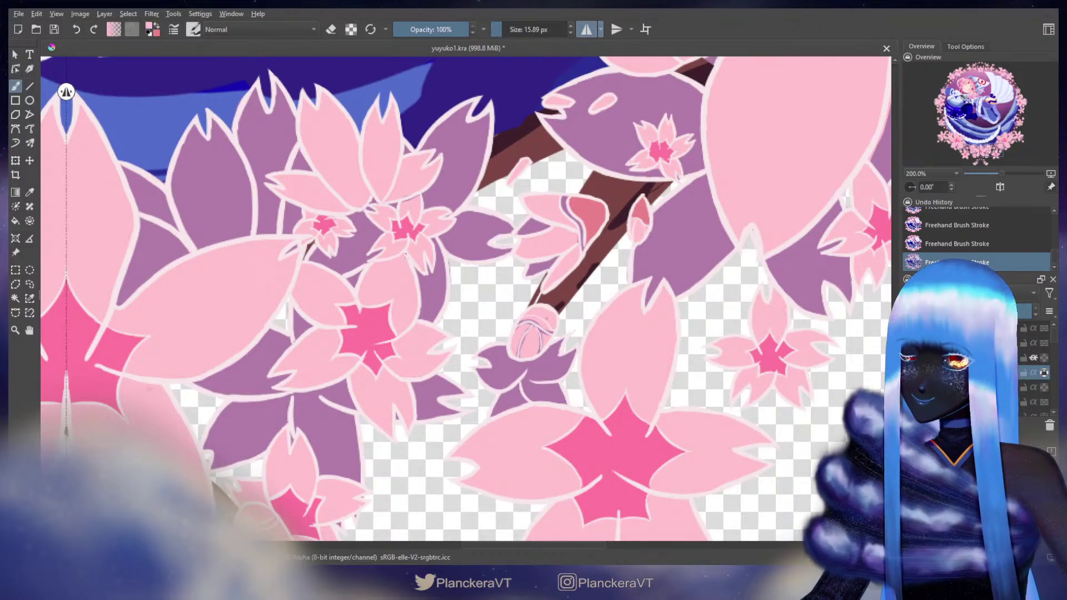
key("x")
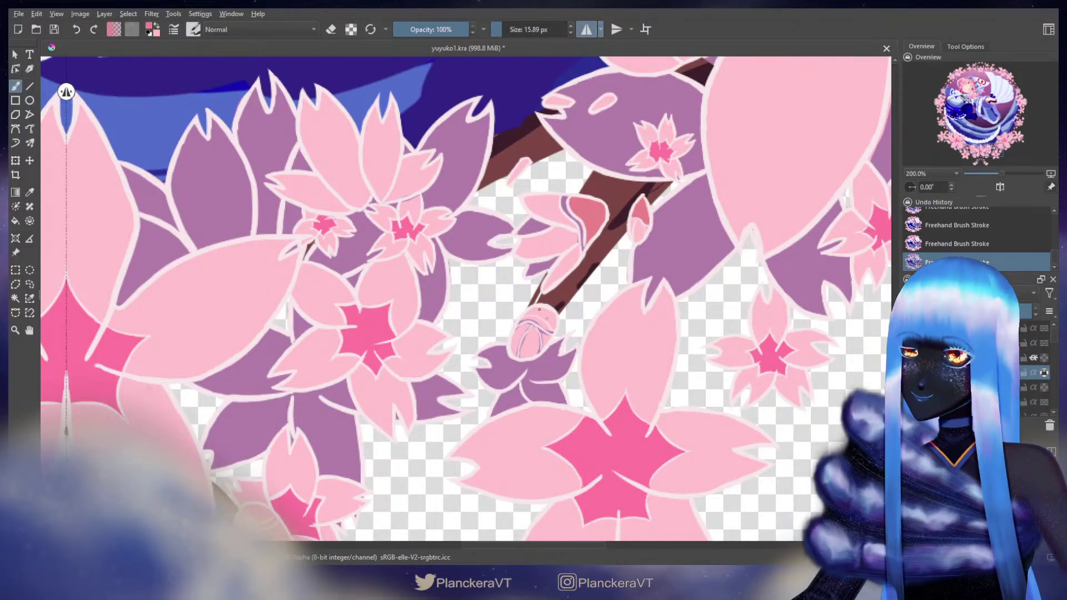
mouse_move(546, 316)
left_mouse_down()
mouse_move(525, 315)
mouse_move(545, 313)
mouse_move(553, 327)
mouse_move(550, 315)
mouse_move(580, 311)
left_mouse_up()
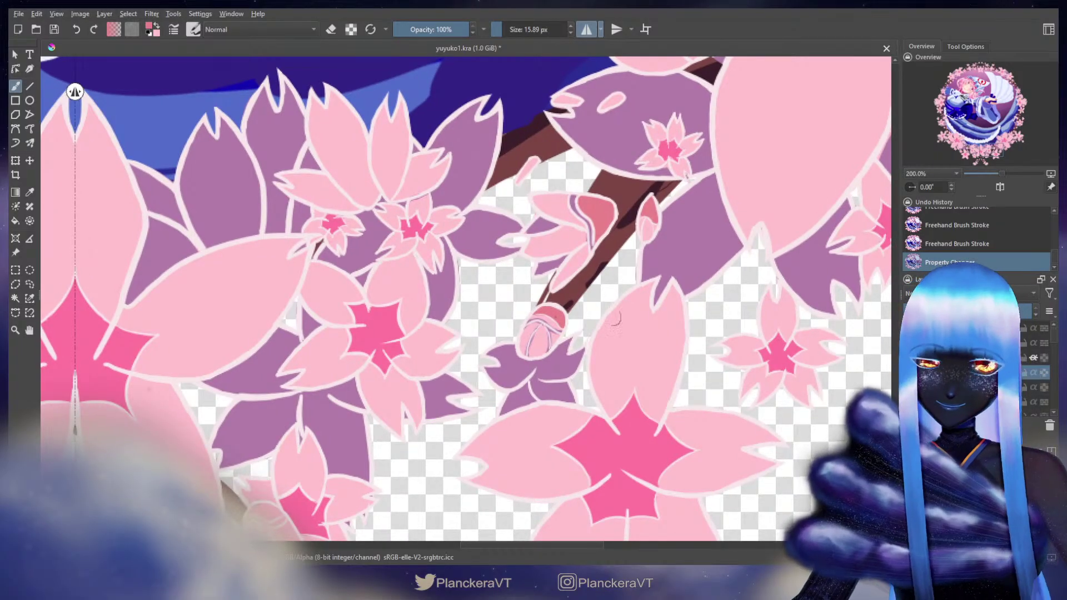
left_click(558, 318)
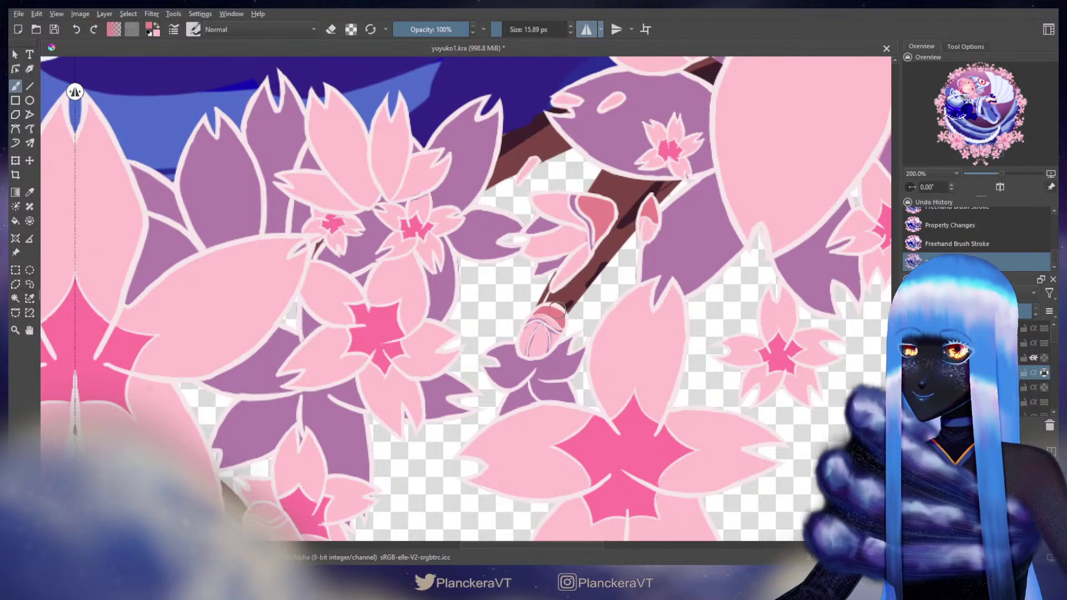
left_click_drag(547, 328, 533, 347)
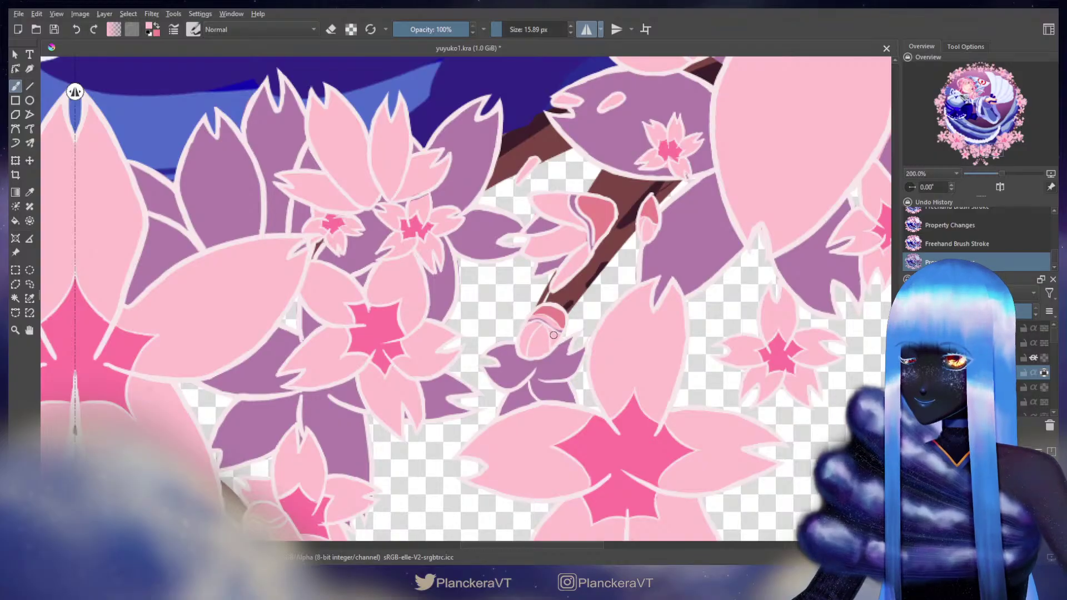
Step: Paint the drooping blossom's base dusty pink with a purple rim and clean its hanging petals with light pink
mouse_move(553, 335)
left_mouse_down()
mouse_move(549, 345)
mouse_move(529, 320)
mouse_move(588, 328)
mouse_move(598, 256)
left_mouse_up()
left_click(679, 246, "ctrl")
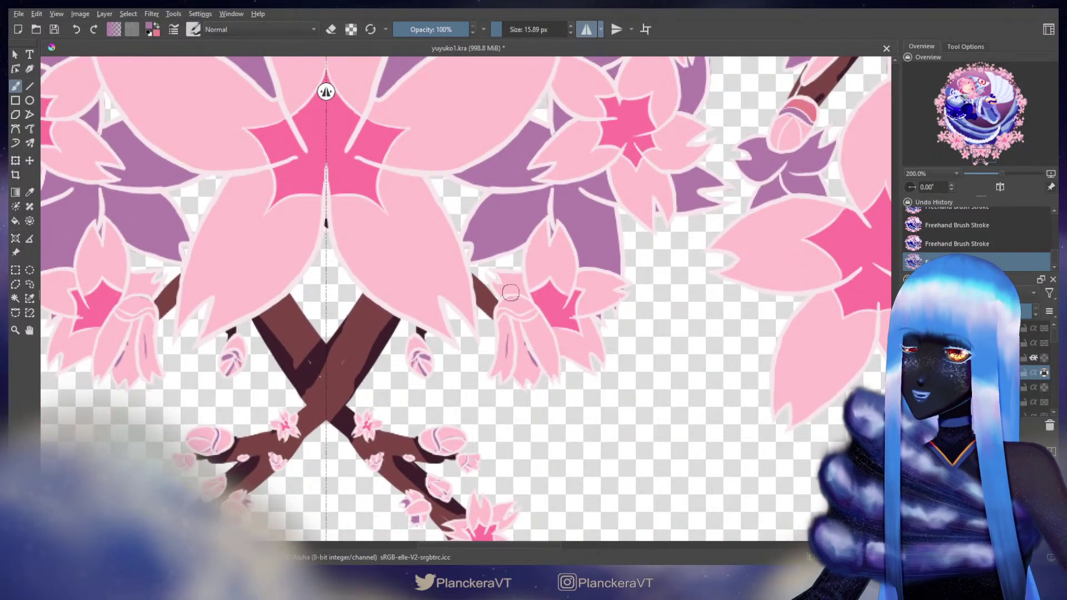
mouse_move(512, 302)
left_mouse_down()
mouse_move(503, 302)
mouse_move(525, 311)
mouse_move(515, 302)
left_mouse_up()
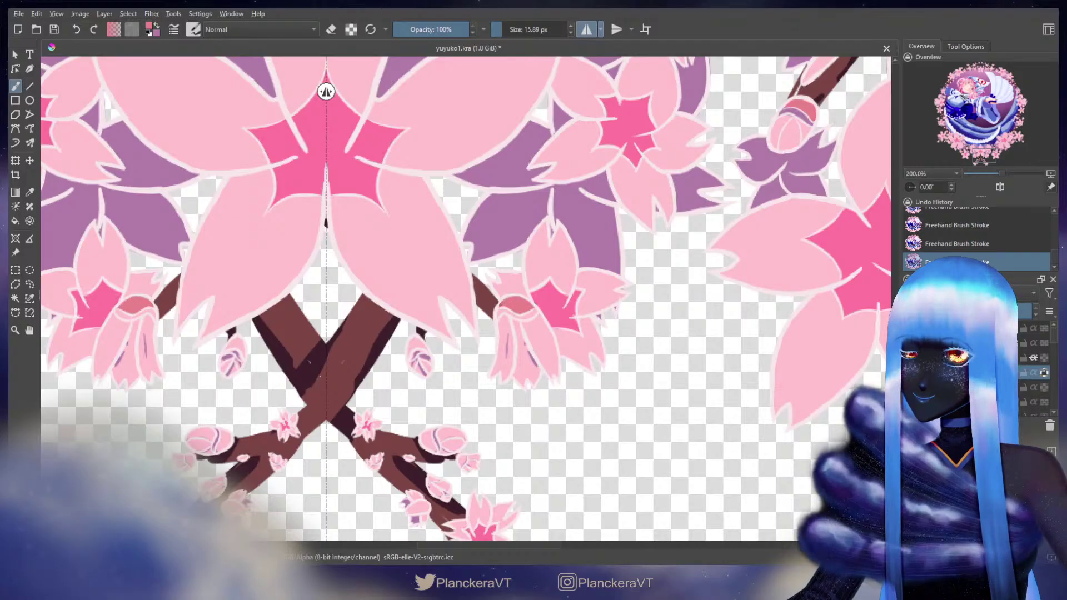
left_click_drag(496, 310, 504, 315)
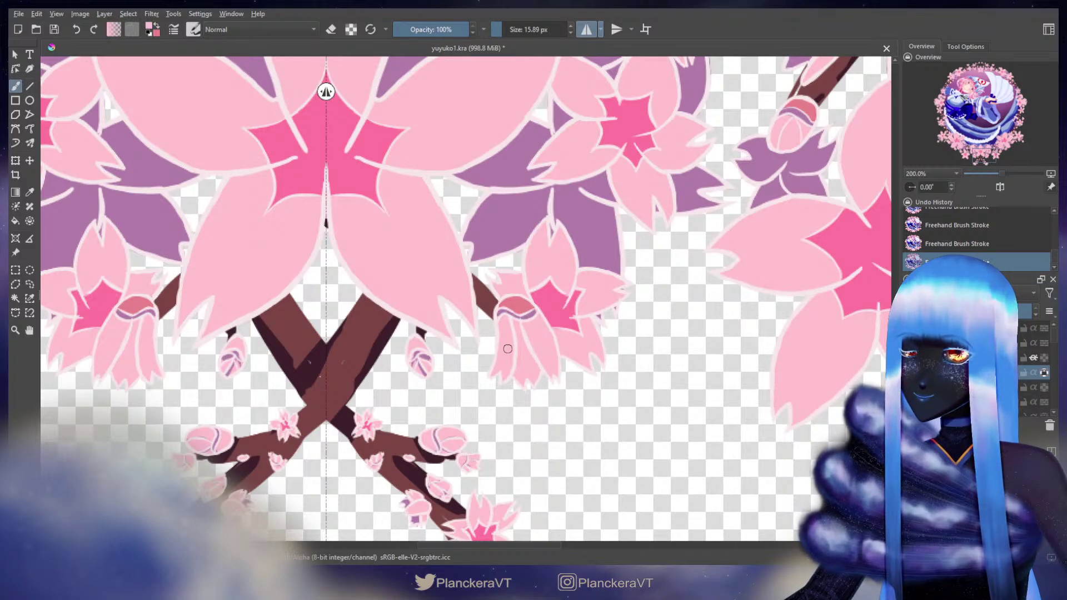
Step: Shade the small bud hanging above the crossed branches with a dusty pink base, light pink petals and a purple accent
left_click_drag(528, 358, 622, 308)
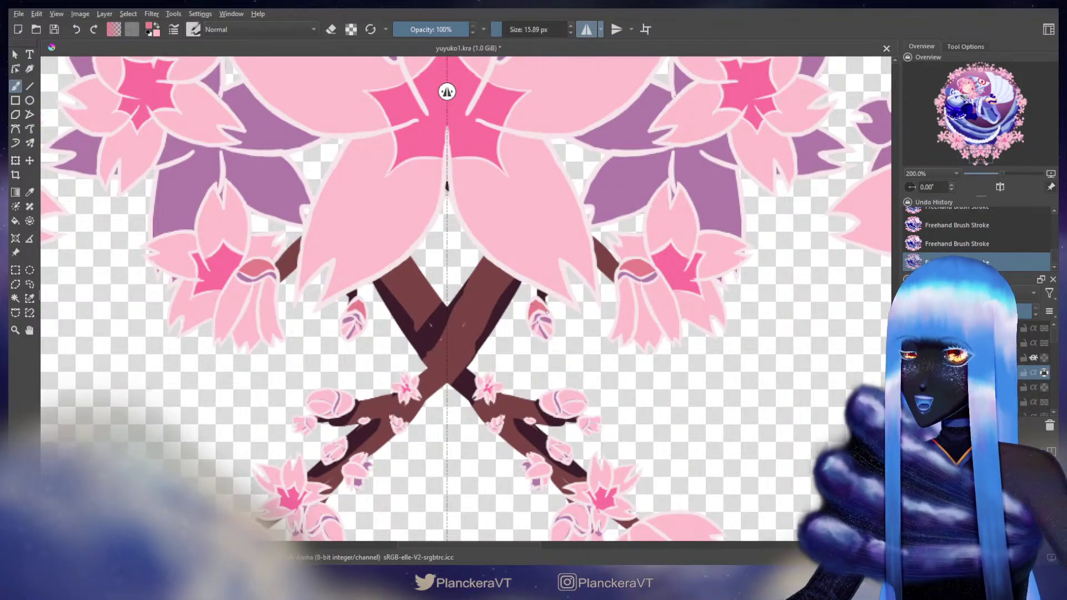
mouse_move(605, 153)
left_mouse_down()
mouse_move(633, 424)
mouse_move(608, 384)
mouse_move(619, 214)
left_mouse_up()
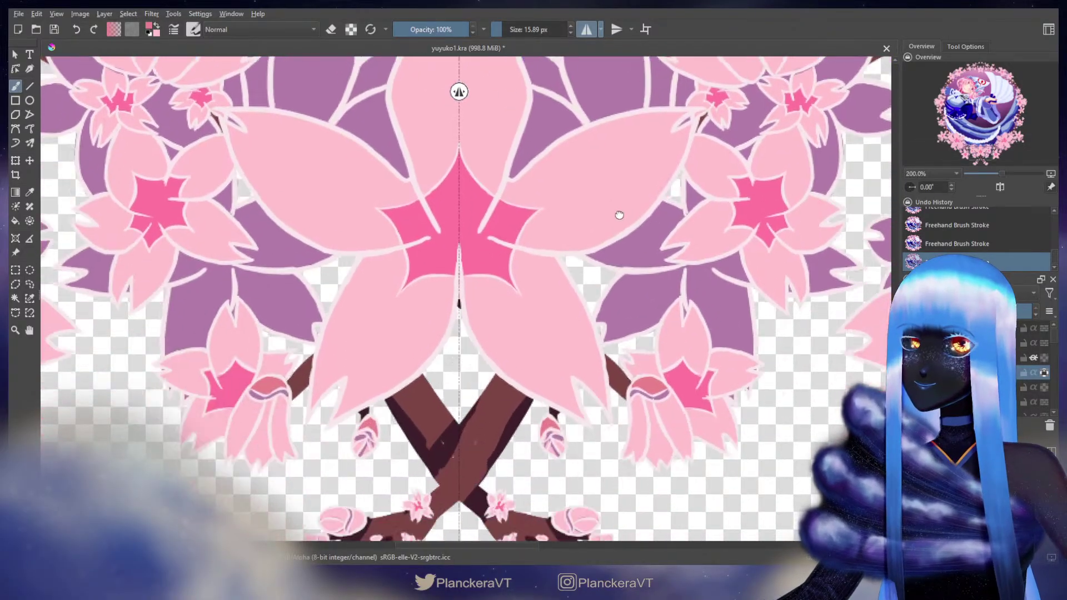
left_click_drag(643, 383, 611, 257)
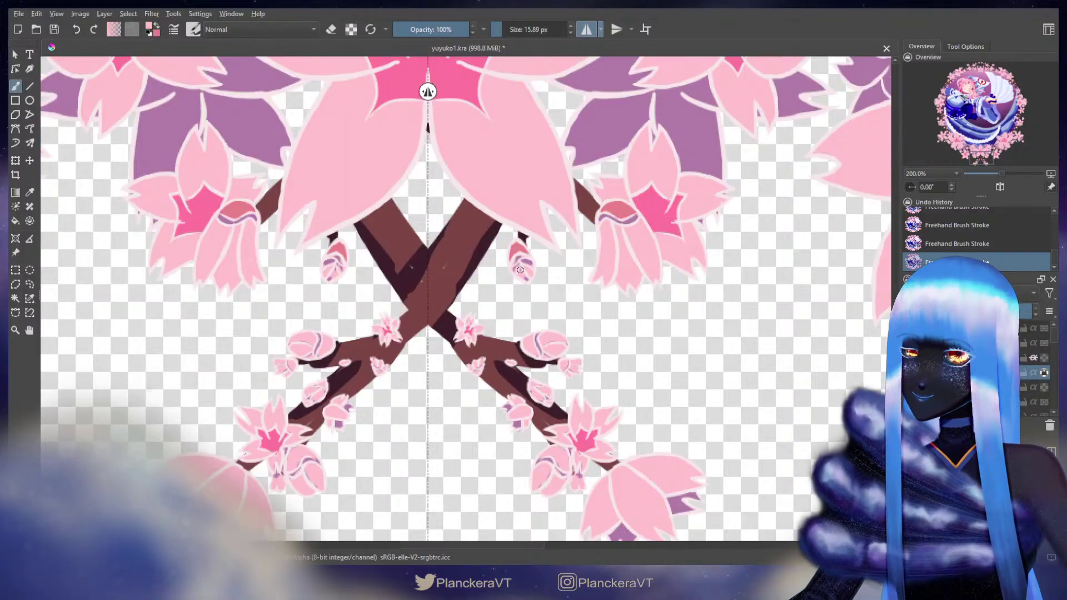
left_click_drag(524, 261, 529, 263)
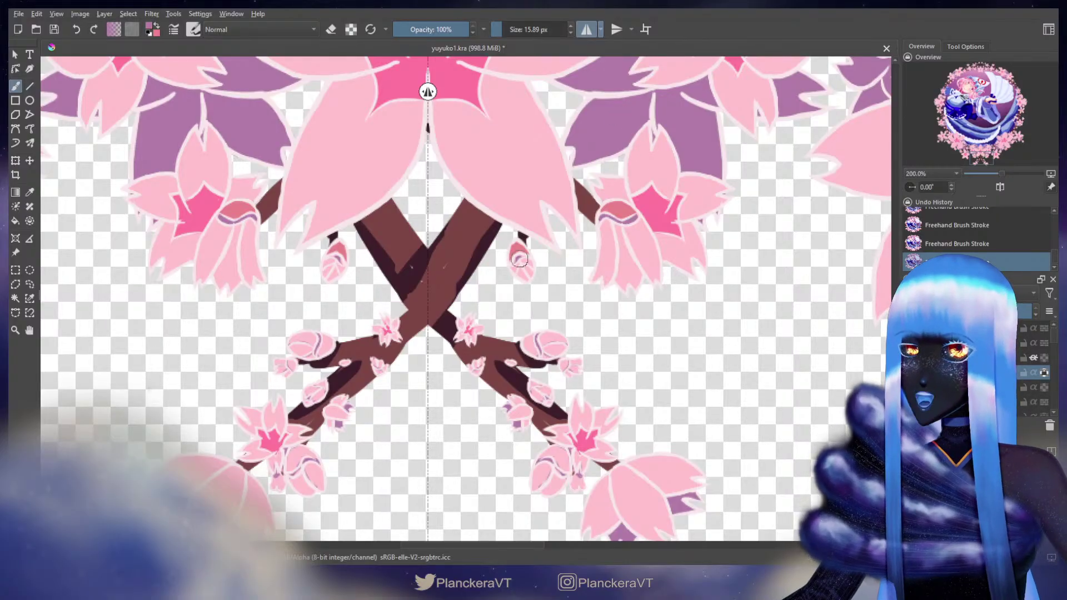
left_click_drag(515, 260, 518, 261)
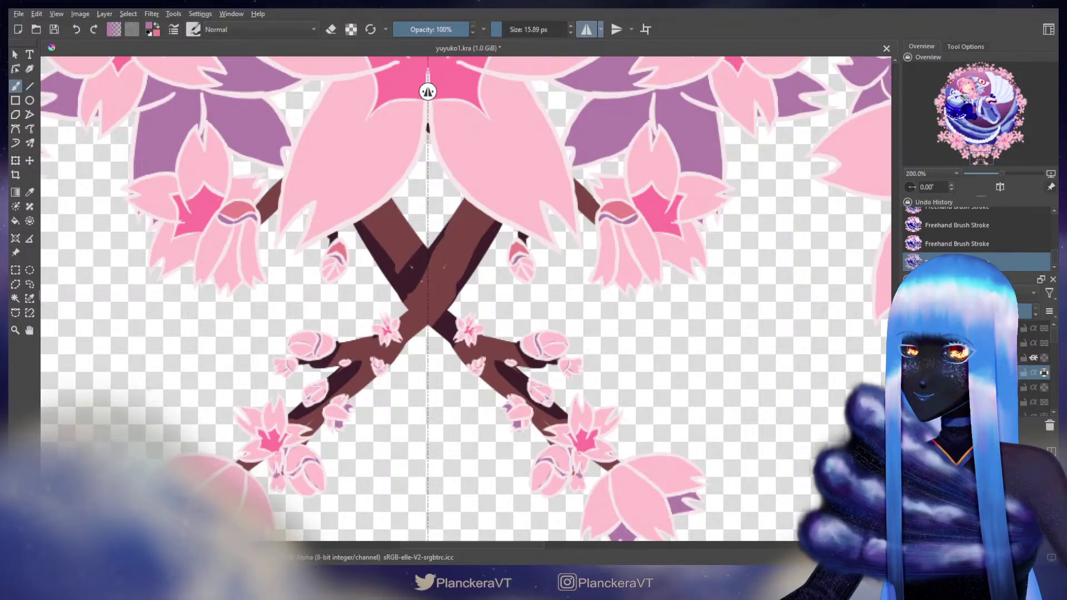
Step: Shade the bases of the plump bud and its tiny neighbour on the crossed branches' side twig dusty pink
scroll(548, 321, "down", 2)
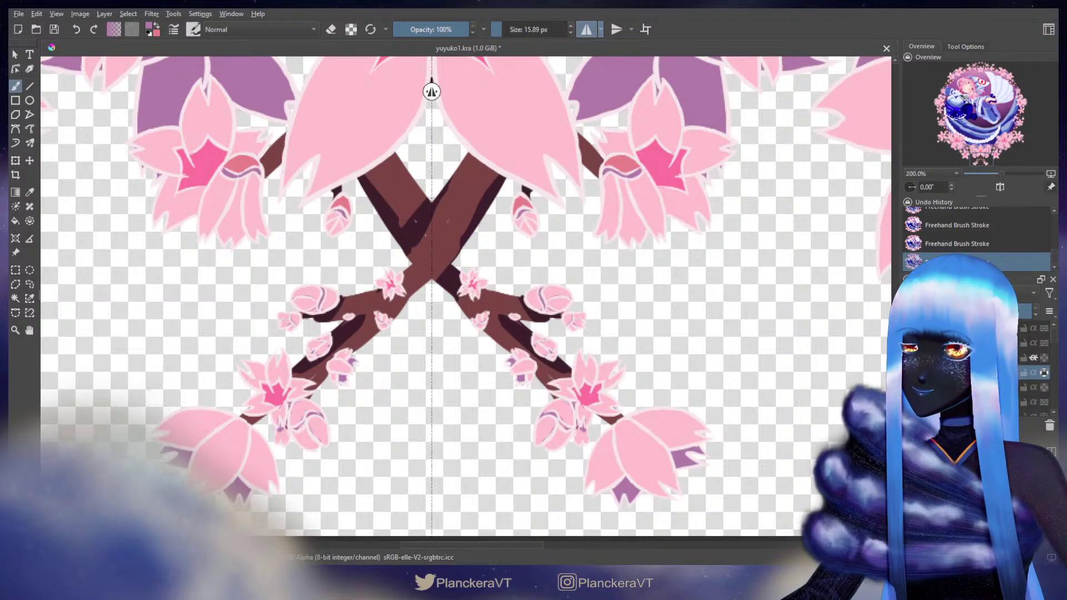
key("x")
mouse_move(541, 308)
left_mouse_down()
mouse_move(536, 291)
mouse_move(532, 299)
left_mouse_up()
key("x")
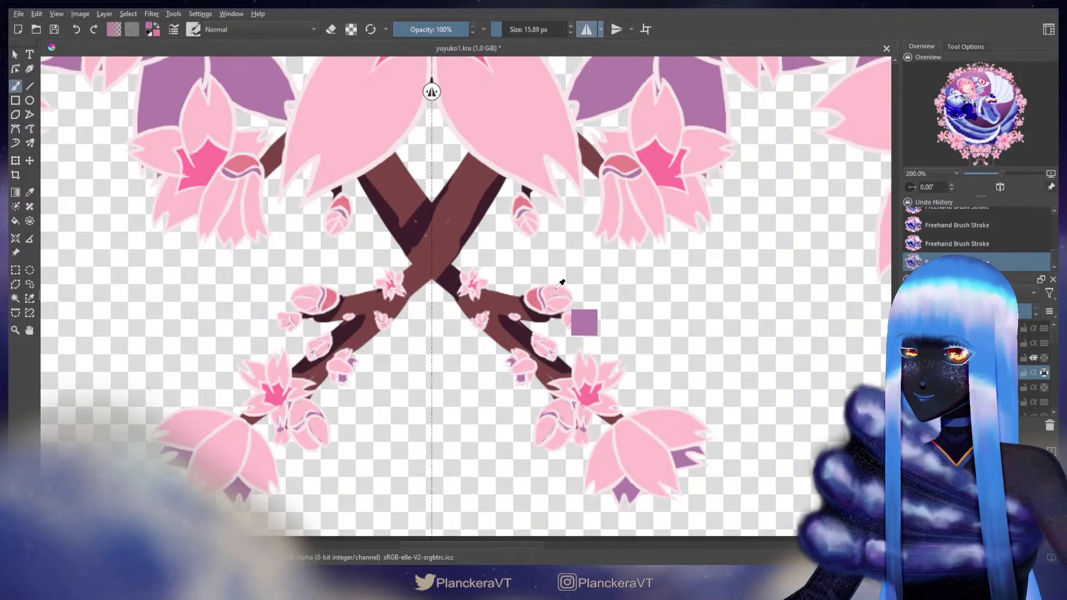
left_click(553, 292, "ctrl")
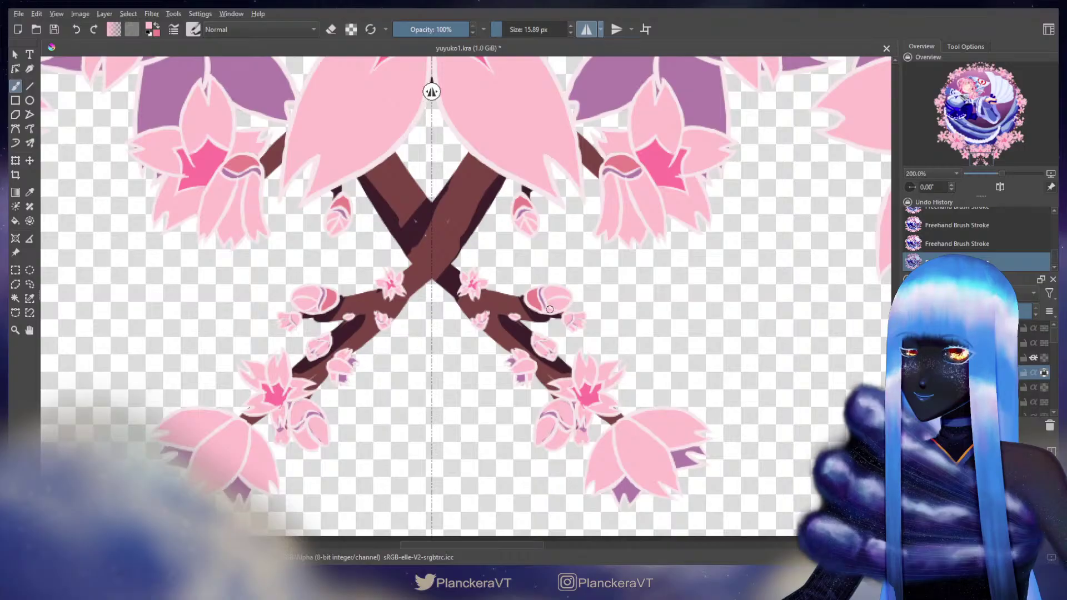
left_click(567, 315)
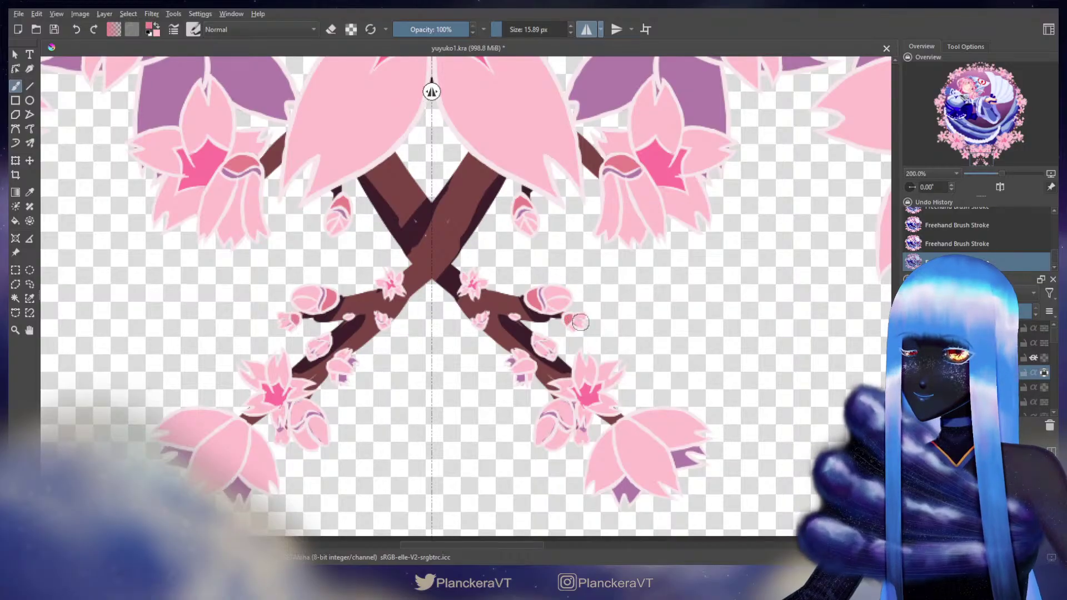
Step: Give the plump bud beneath the small flower on the lower branch a dusty pink base, light pink petals and a purple band
key("x")
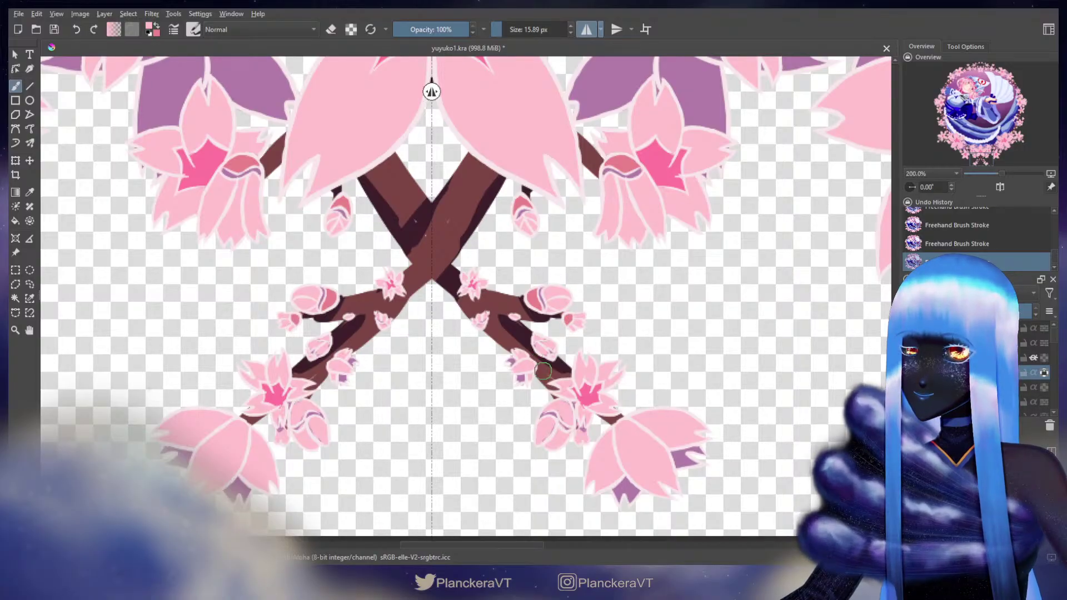
scroll(531, 388, "down", 3)
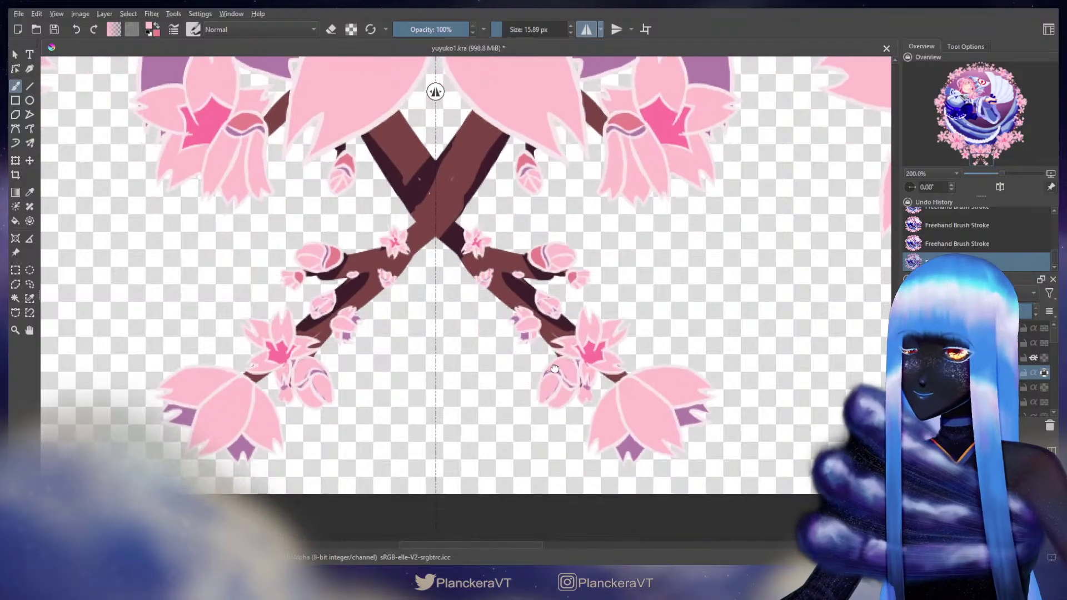
mouse_move(567, 340)
left_mouse_down()
mouse_move(559, 338)
mouse_move(575, 352)
left_mouse_up()
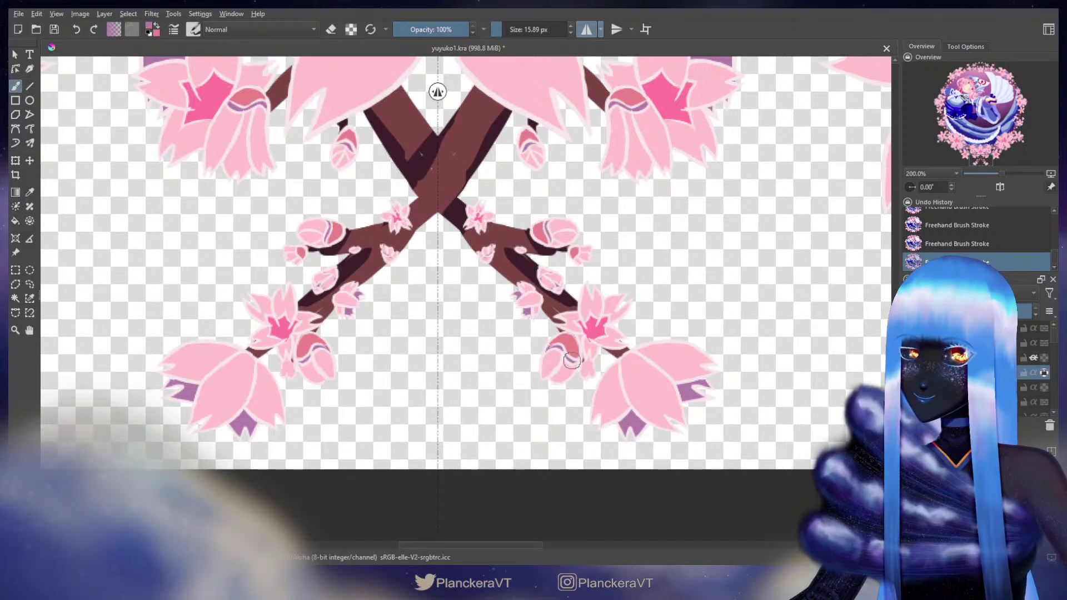
left_click_drag(525, 299, 544, 317)
Step: Shade the open bud on the hanging twig beside the large flower with a dusty pink base and purple back petals
left_click_drag(656, 201, 653, 303)
left_click_drag(680, 238, 681, 274)
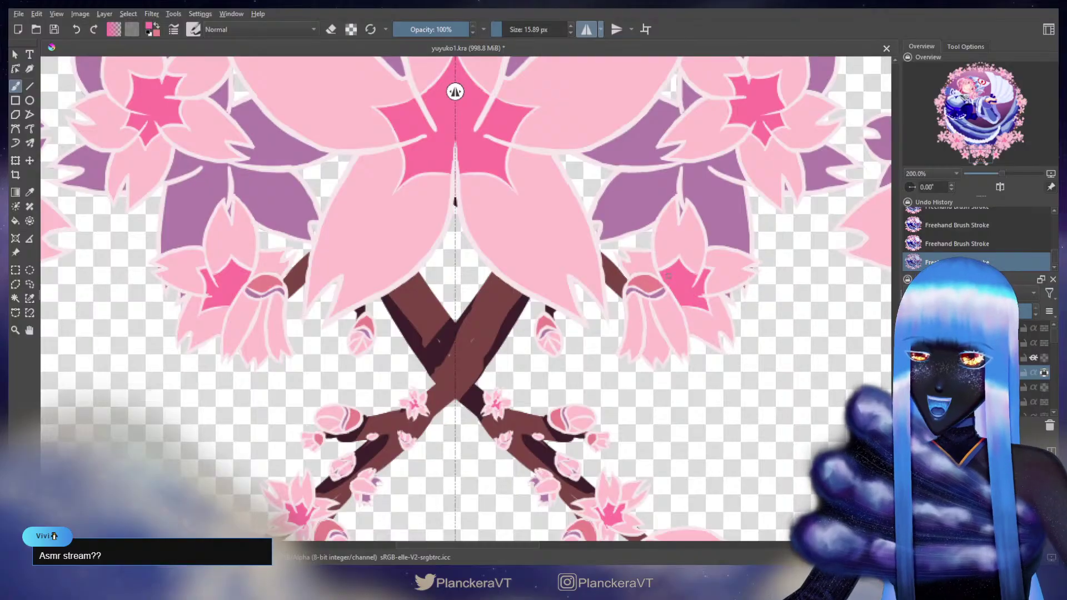
left_click_drag(733, 232, 482, 432)
mouse_move(590, 277)
left_mouse_down()
mouse_move(606, 309)
mouse_move(666, 289)
mouse_move(594, 267)
mouse_move(559, 210)
mouse_move(485, 278)
mouse_move(624, 245)
mouse_move(607, 252)
mouse_move(496, 229)
left_mouse_up()
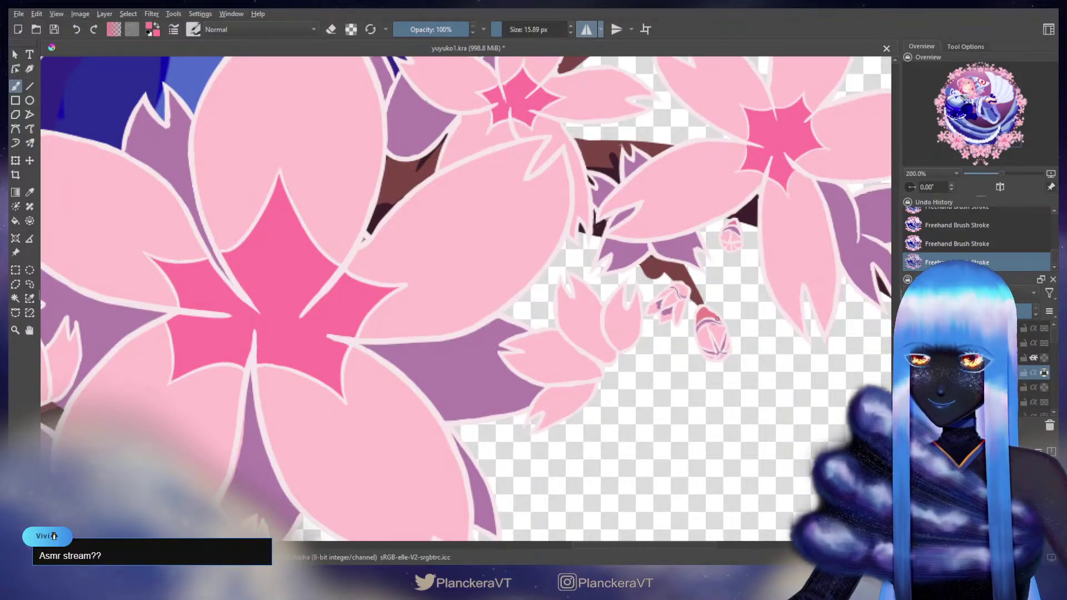
left_click(715, 324, "ctrl")
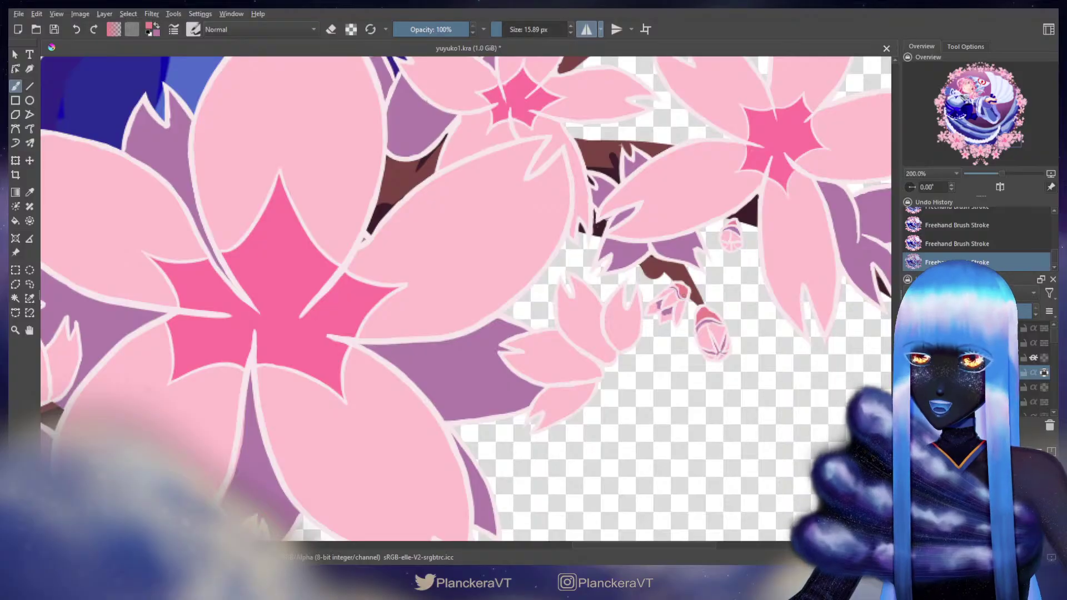
left_click_drag(694, 298, 704, 314)
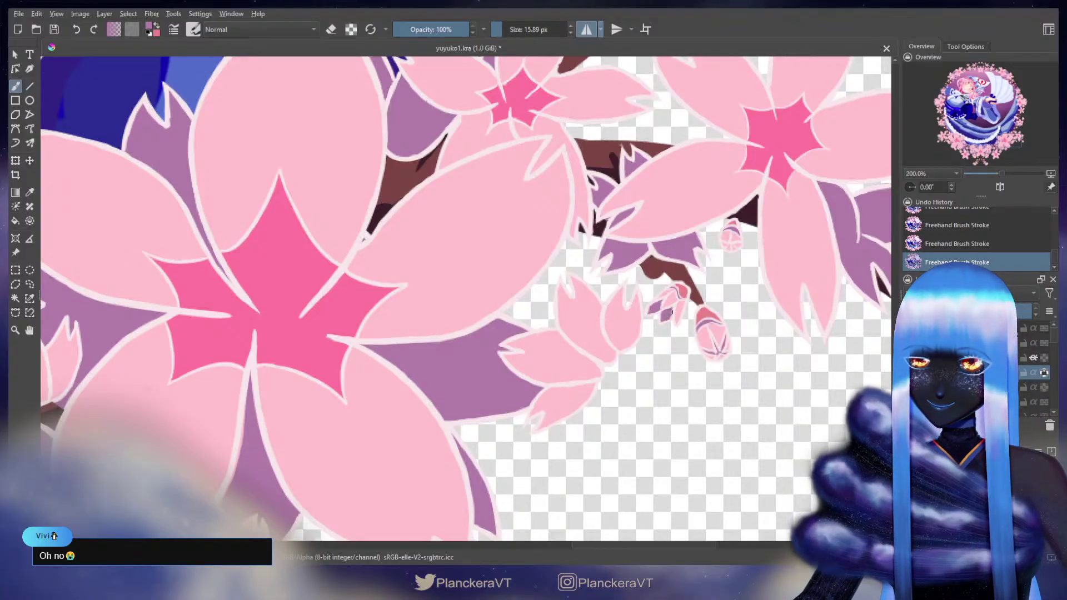
left_click_drag(756, 256, 654, 389)
left_click_drag(619, 238, 632, 324)
left_click_drag(590, 273, 600, 322)
left_click_drag(662, 238, 688, 278)
left_click_drag(726, 225, 644, 367)
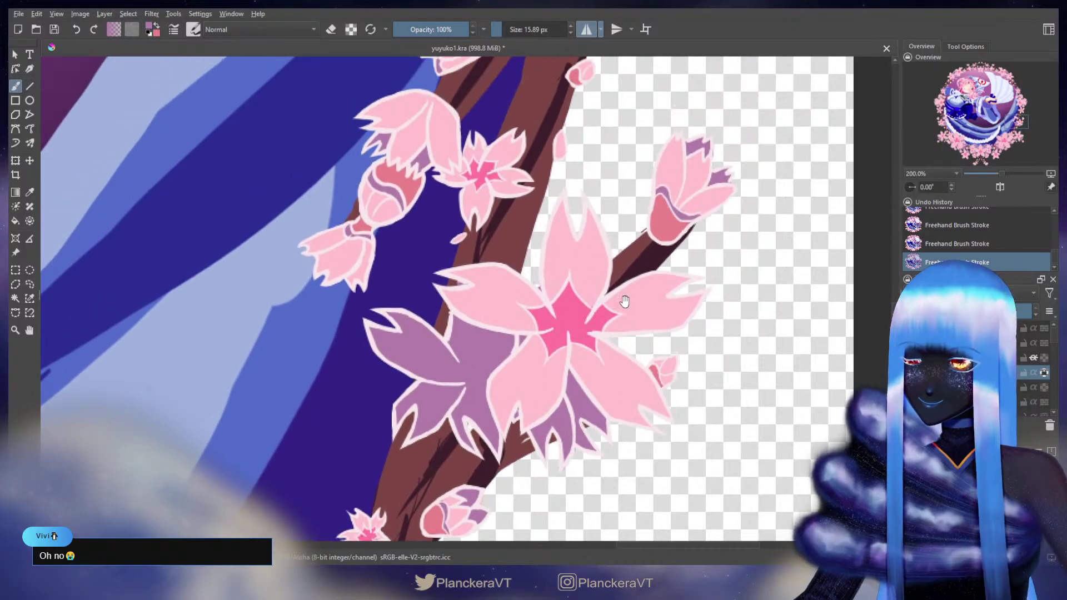
Step: Examine the blossoms, buds and loose petals up the wreath's side branches for areas still lacking shading
left_click_drag(608, 241, 621, 303)
left_click_drag(636, 241, 650, 373)
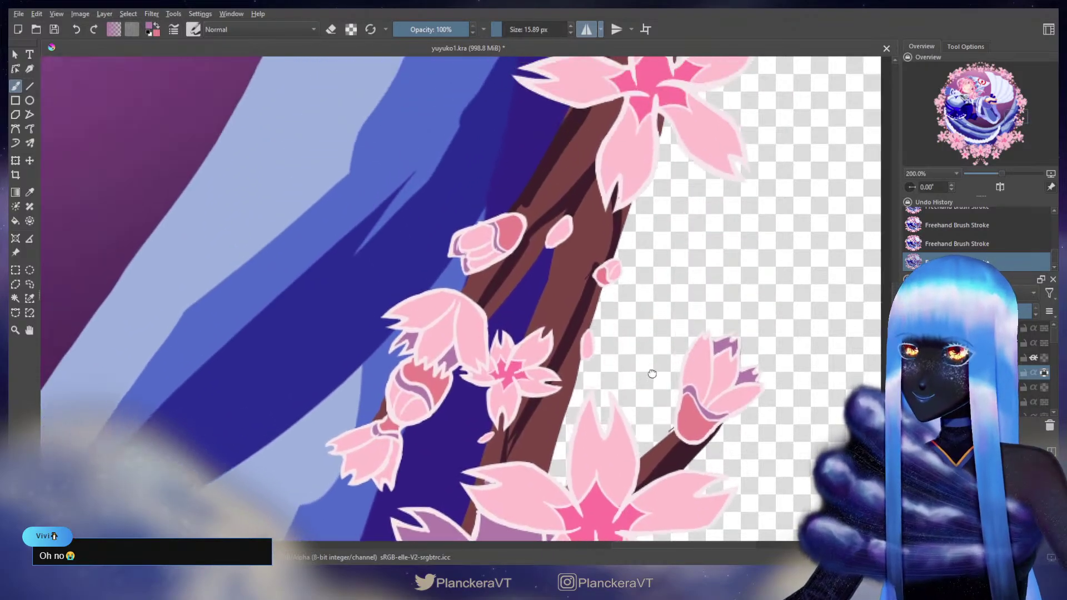
left_click_drag(670, 213, 722, 289)
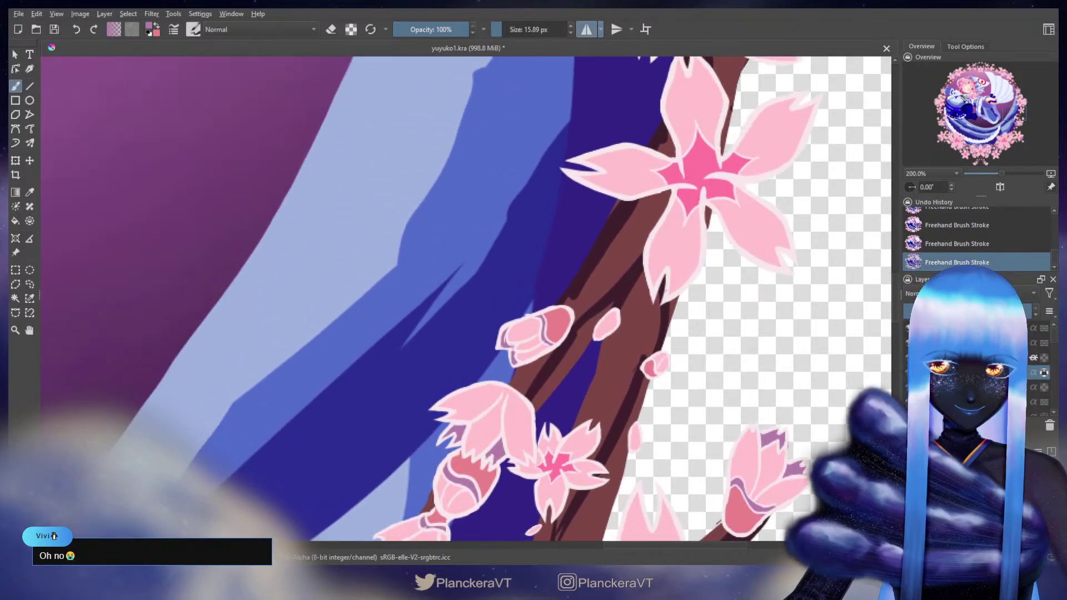
key("e")
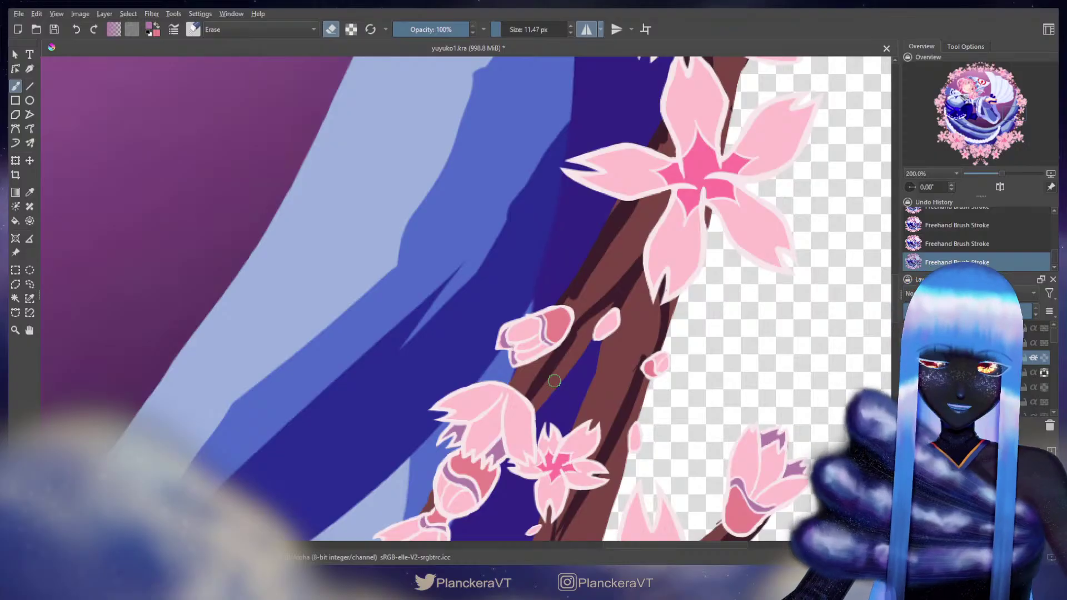
key("e")
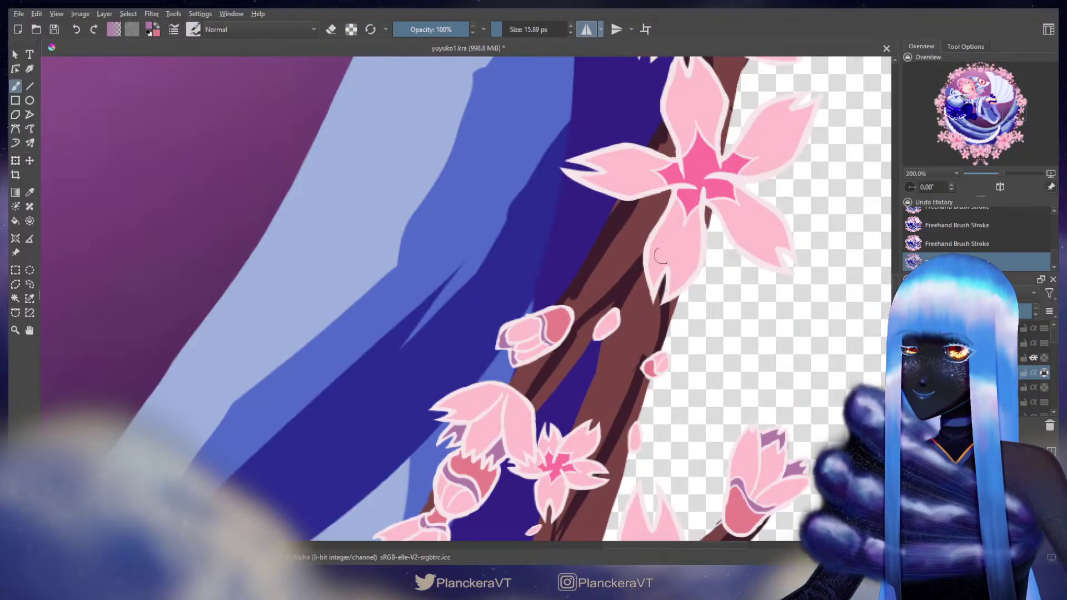
left_click_drag(689, 237, 642, 338)
left_click_drag(687, 225, 627, 378)
left_click_drag(645, 284, 638, 436)
left_click_drag(612, 231, 642, 299)
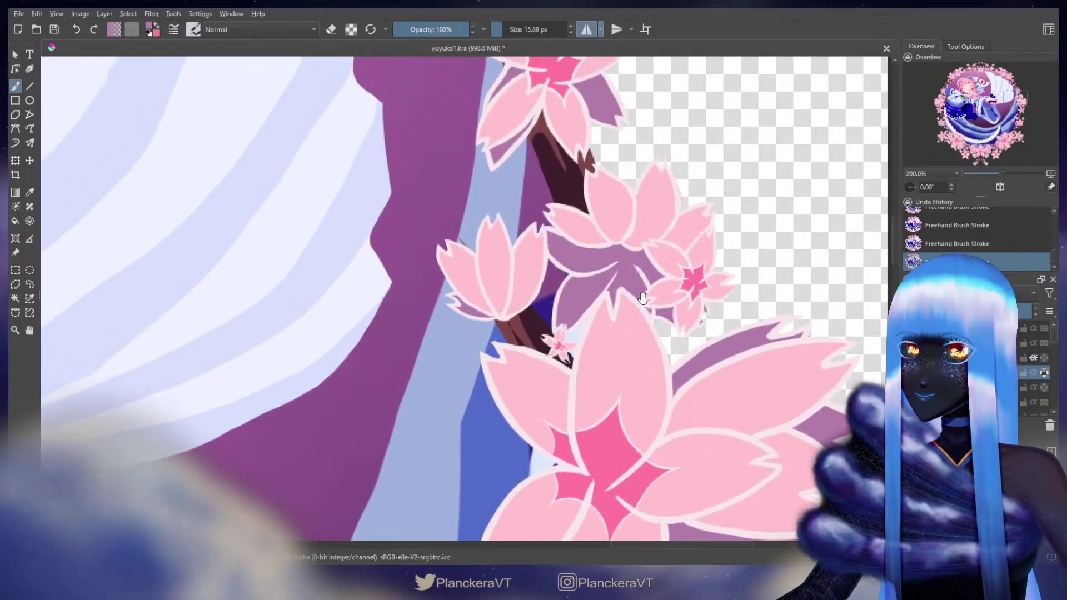
left_click_drag(582, 183, 626, 402)
left_click_drag(541, 215, 646, 468)
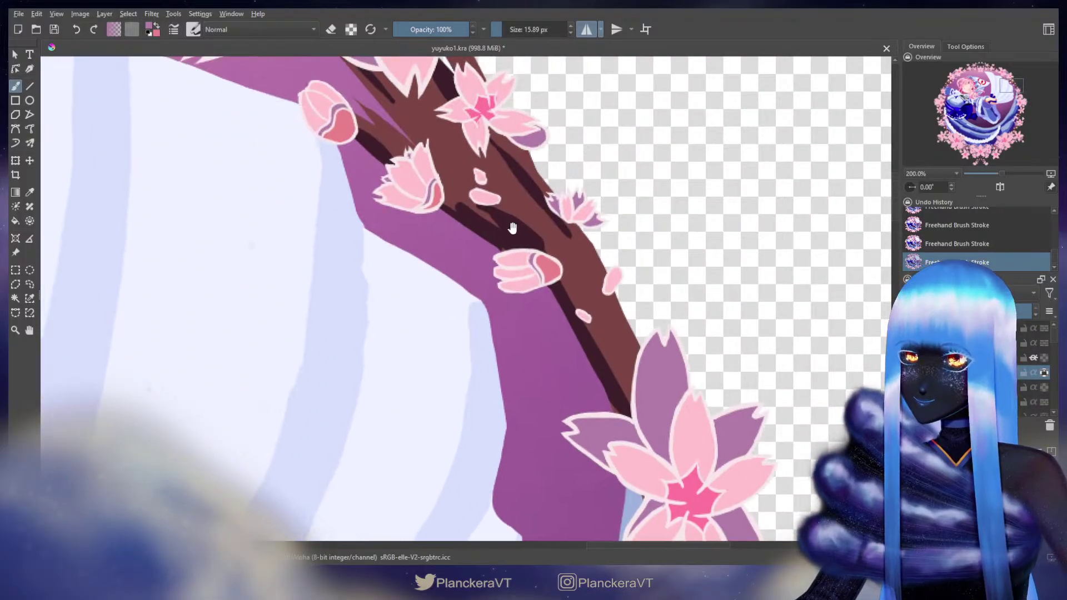
left_click_drag(495, 221, 592, 444)
left_click_drag(486, 313, 734, 393)
left_click_drag(559, 266, 726, 314)
left_click_drag(511, 233, 639, 263)
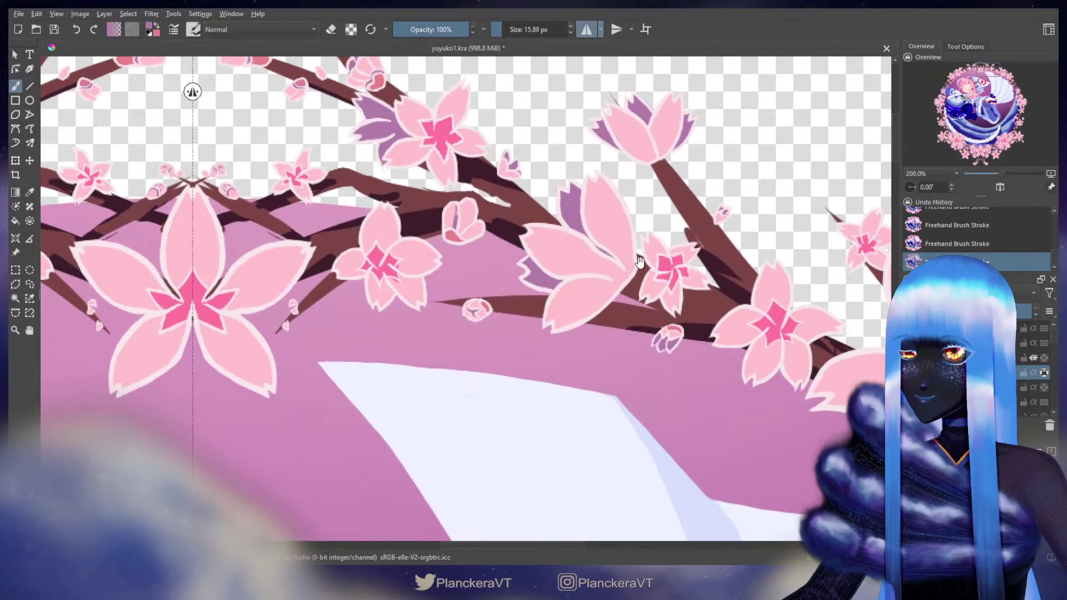
Step: Touch up the tiny bud beside the crossed branch tips above the large central blossom with light pink
left_click_drag(538, 283, 695, 340)
left_click_drag(459, 233, 576, 267)
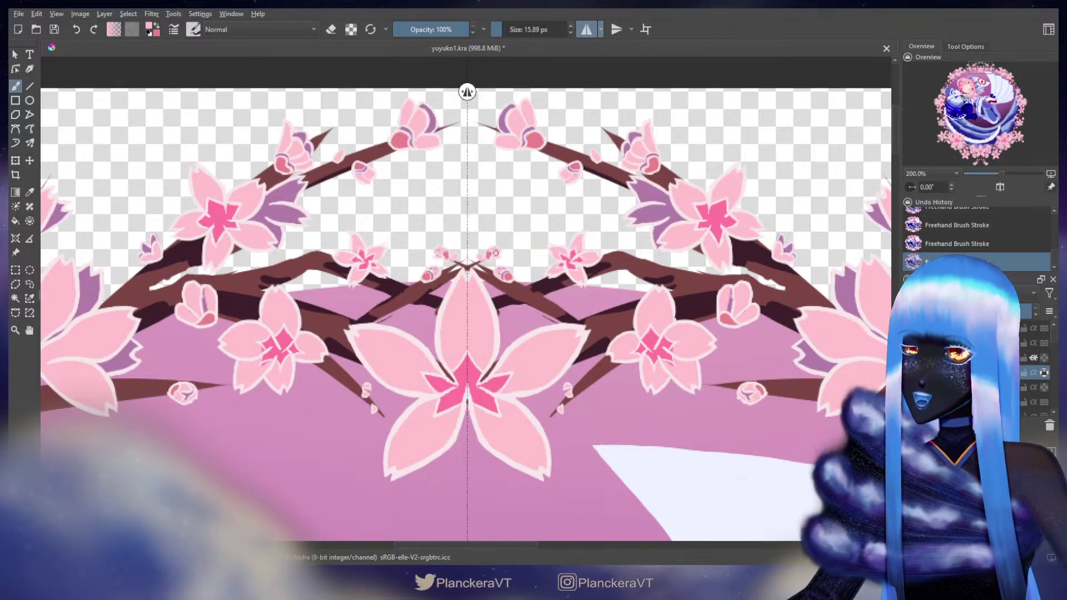
left_click_drag(495, 254, 495, 252)
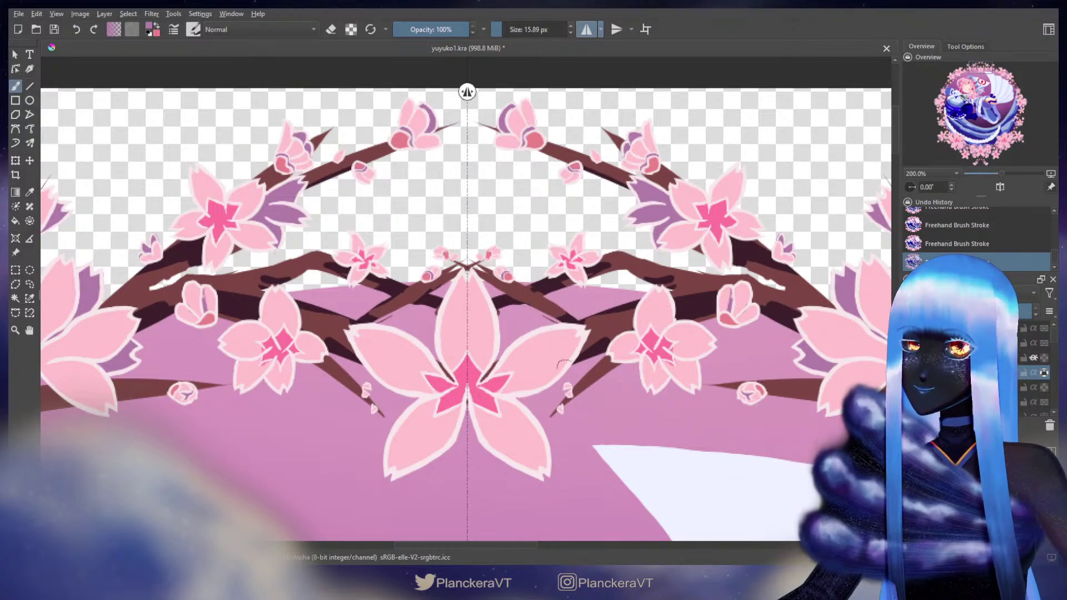
Step: Sample light and deeper pinks from the character's hair as shading colours for the blossom petals
left_click_drag(607, 460, 672, 258)
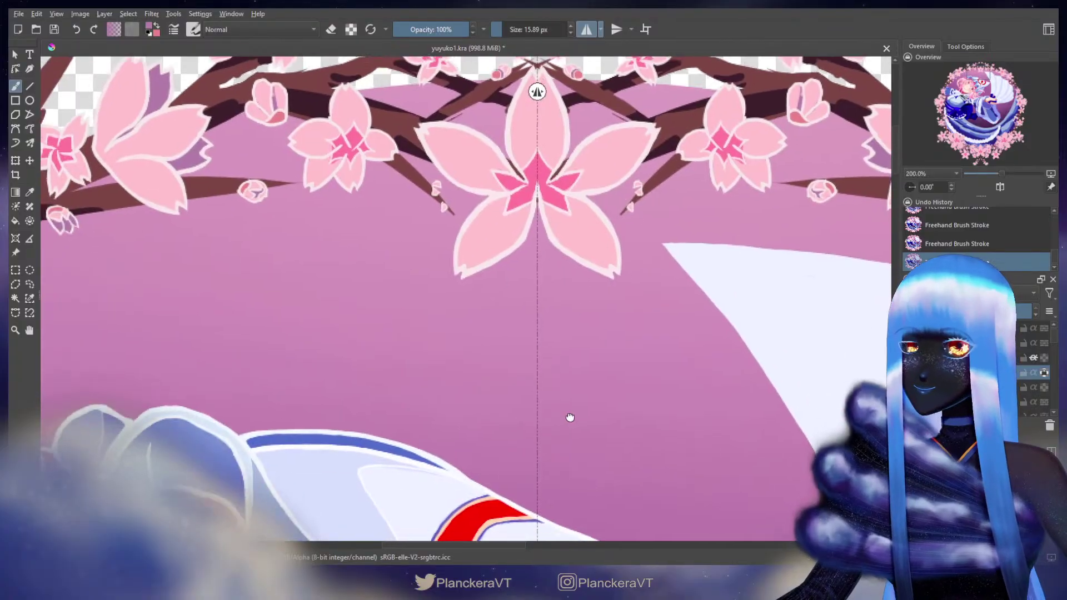
left_click_drag(569, 419, 704, 170)
left_click_drag(561, 370, 770, 254)
left_click(432, 315, "ctrl")
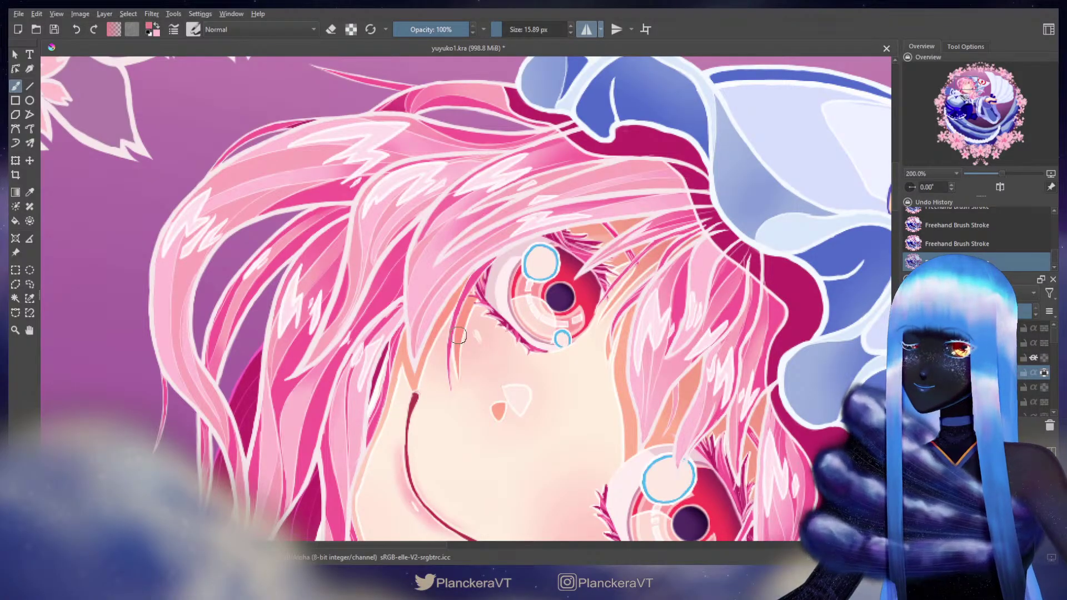
left_click_drag(444, 400, 590, 222)
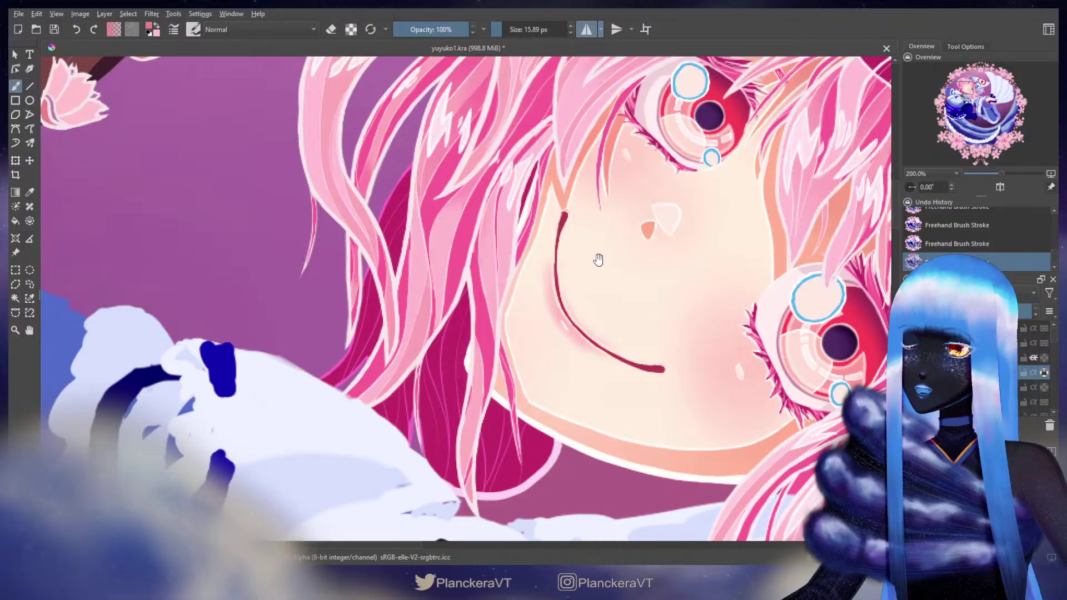
left_click_drag(597, 260, 611, 320)
left_click(324, 216, "ctrl")
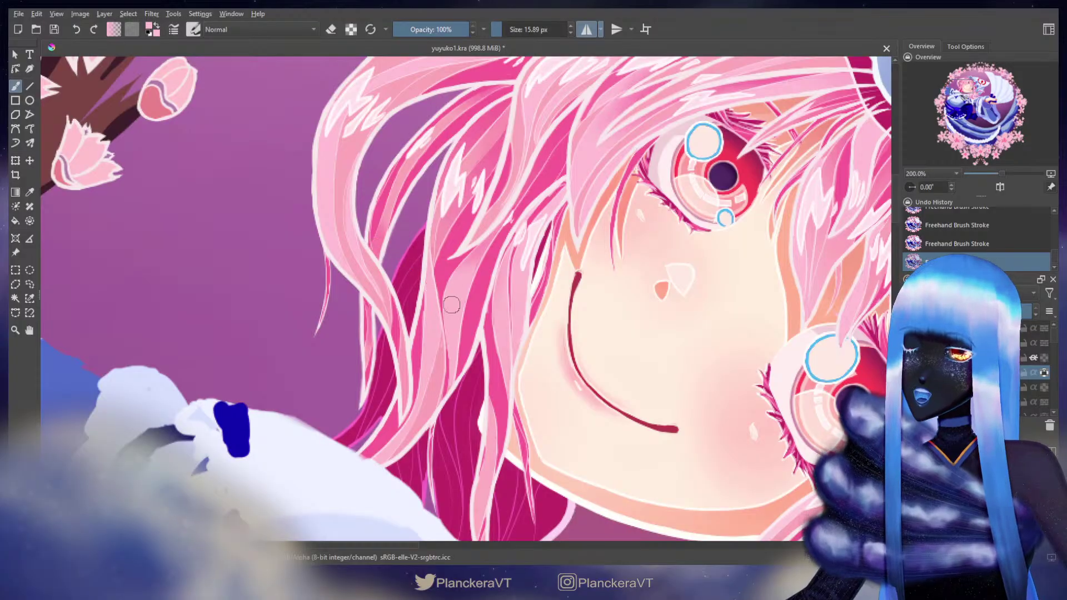
left_click_drag(480, 339, 504, 229)
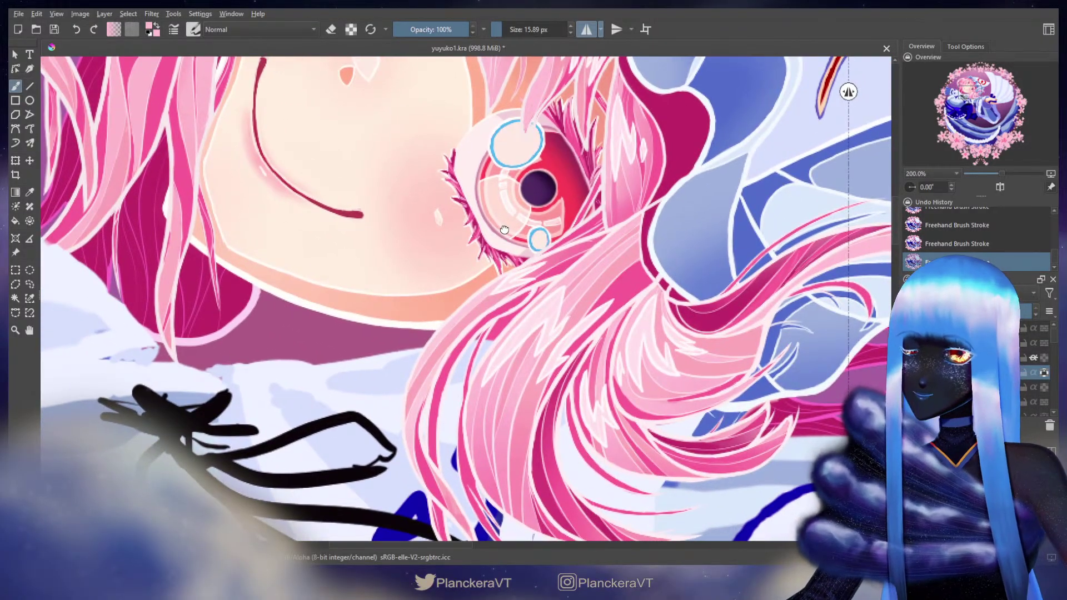
left_click_drag(576, 145, 558, 265)
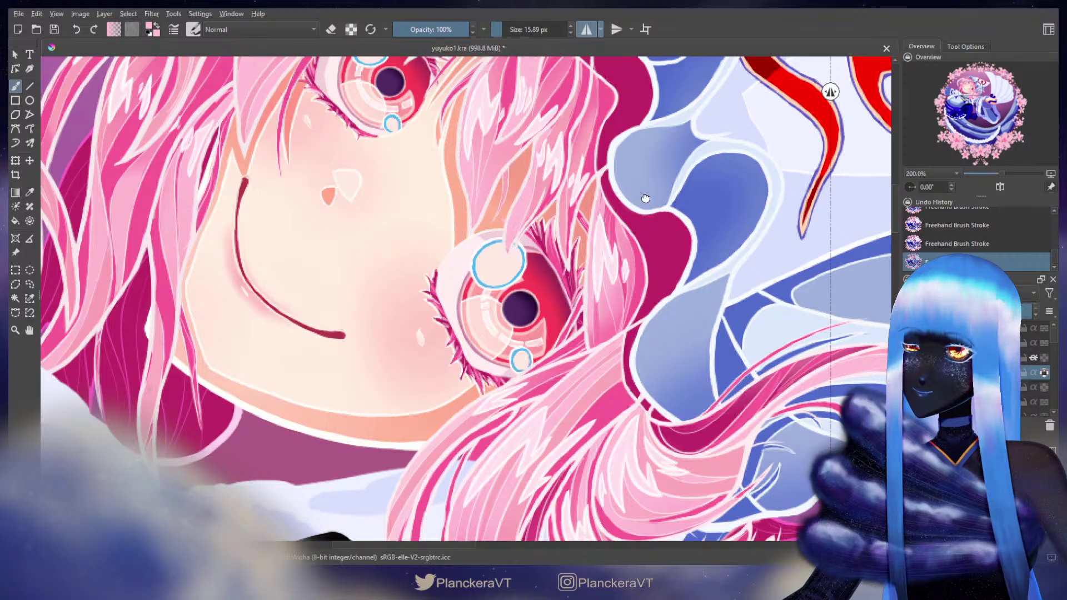
left_click_drag(645, 198, 612, 317)
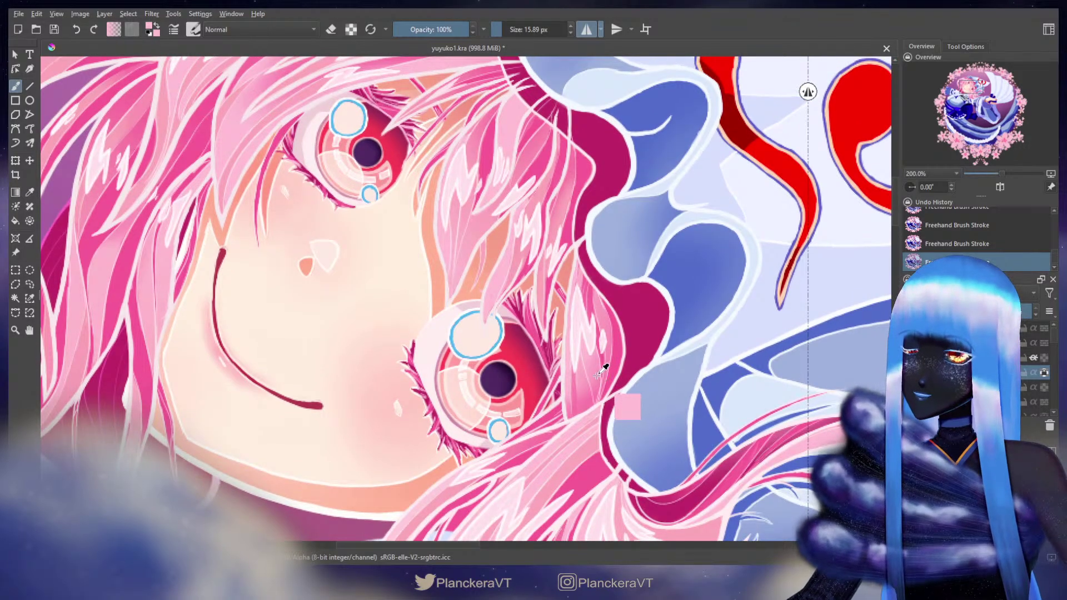
left_click_drag(761, 186, 696, 292)
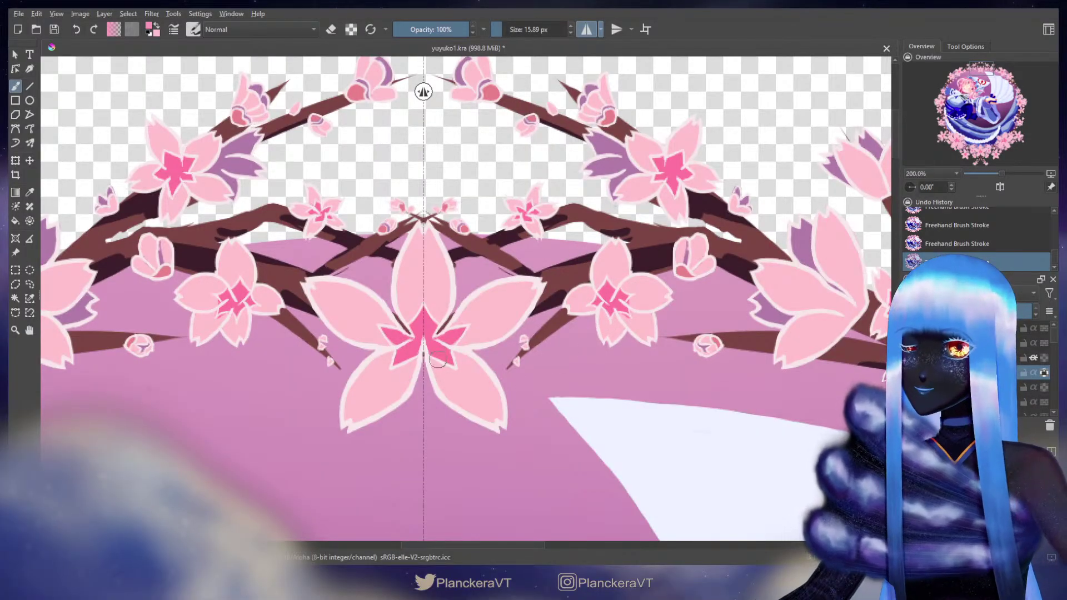
Step: Try deeper pink shading on the petals of the large central blossom
mouse_move(438, 361)
left_mouse_down()
mouse_move(460, 403)
mouse_move(494, 408)
left_mouse_up()
key("ctrl+z")
mouse_move(422, 245)
left_mouse_down()
mouse_move(414, 243)
mouse_move(401, 292)
mouse_move(410, 314)
left_mouse_up()
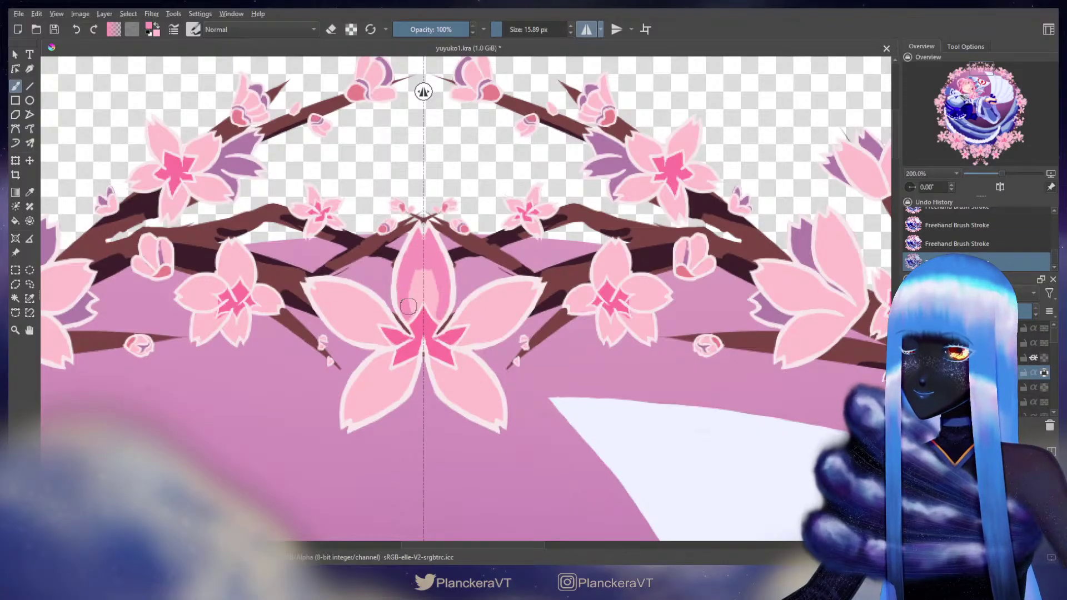
key("ctrl+z")
key("ctrl+z")
key("ctrl+shift+z")
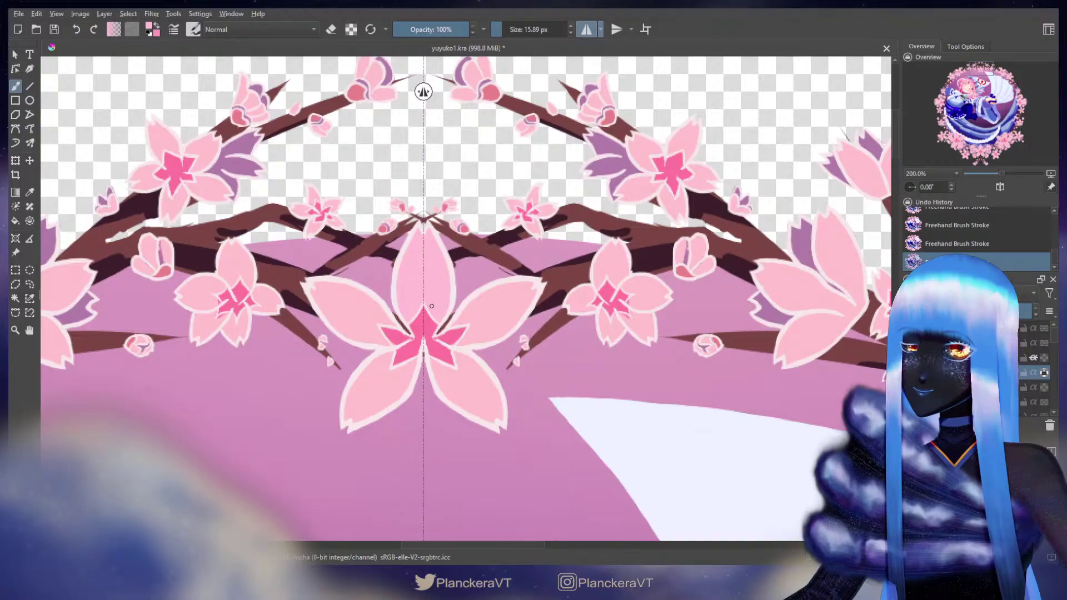
Step: Paint the inner side petal and outer lower petal of the flower beside the central blossom deeper pink
left_click_drag(636, 266, 585, 267)
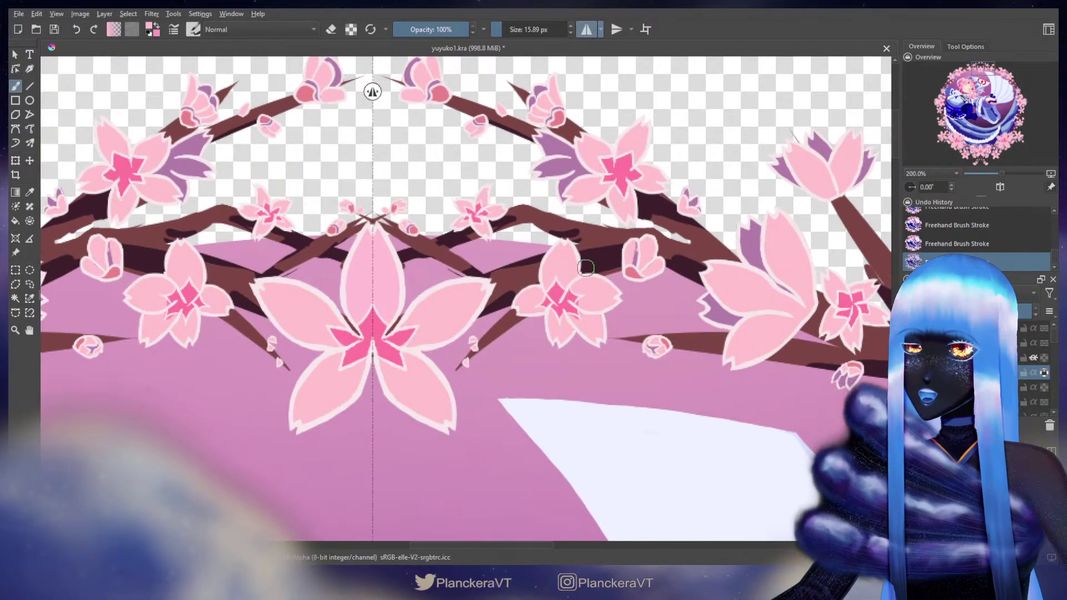
left_click(540, 292)
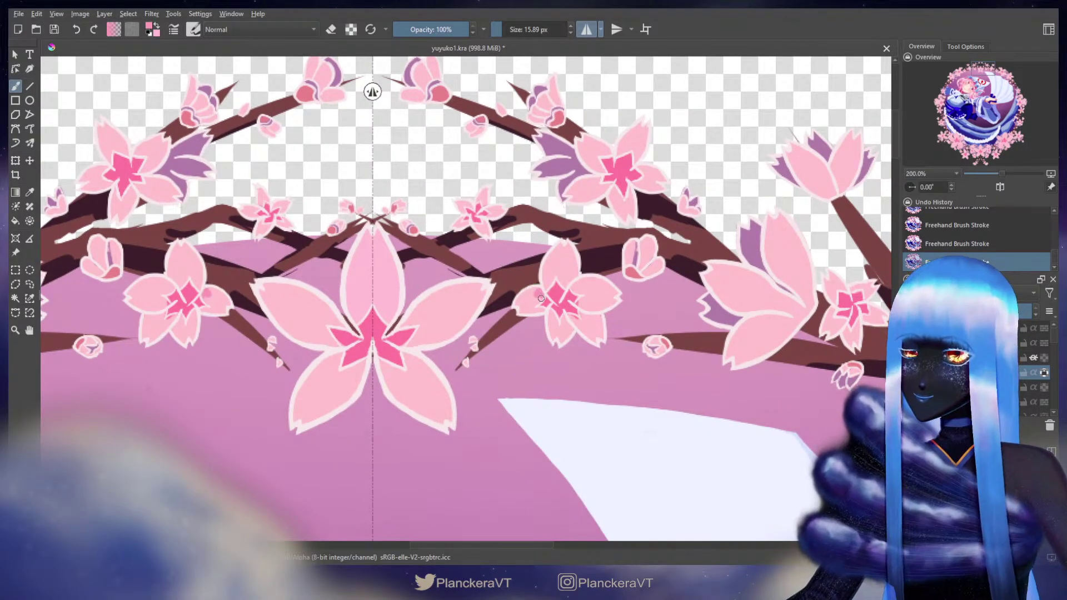
mouse_move(541, 298)
left_mouse_down()
mouse_move(595, 324)
mouse_move(571, 316)
mouse_move(592, 338)
mouse_move(596, 326)
mouse_move(580, 320)
mouse_move(602, 335)
left_mouse_up()
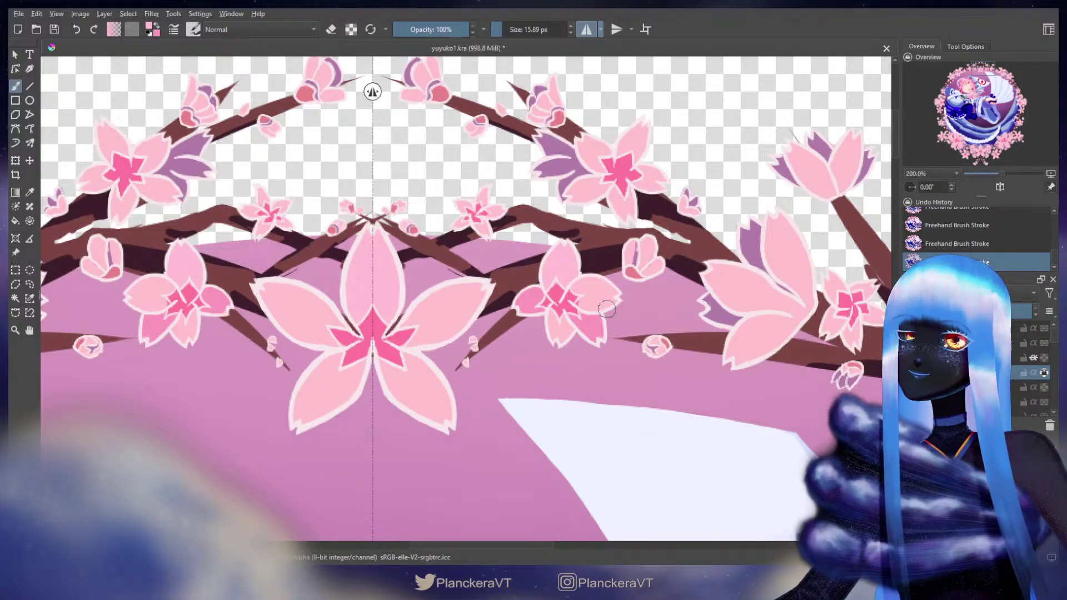
Step: Sample a pale pink from the character's hair and lighten the top petal of the flower beside the central blossom
left_click_drag(508, 443, 699, 219)
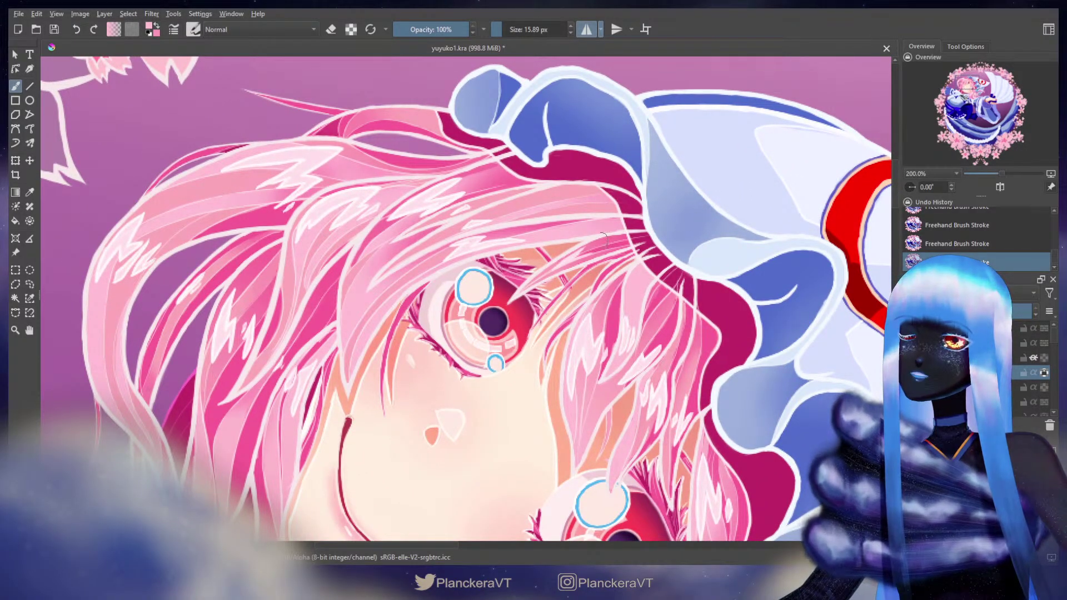
left_click(222, 336, "ctrl")
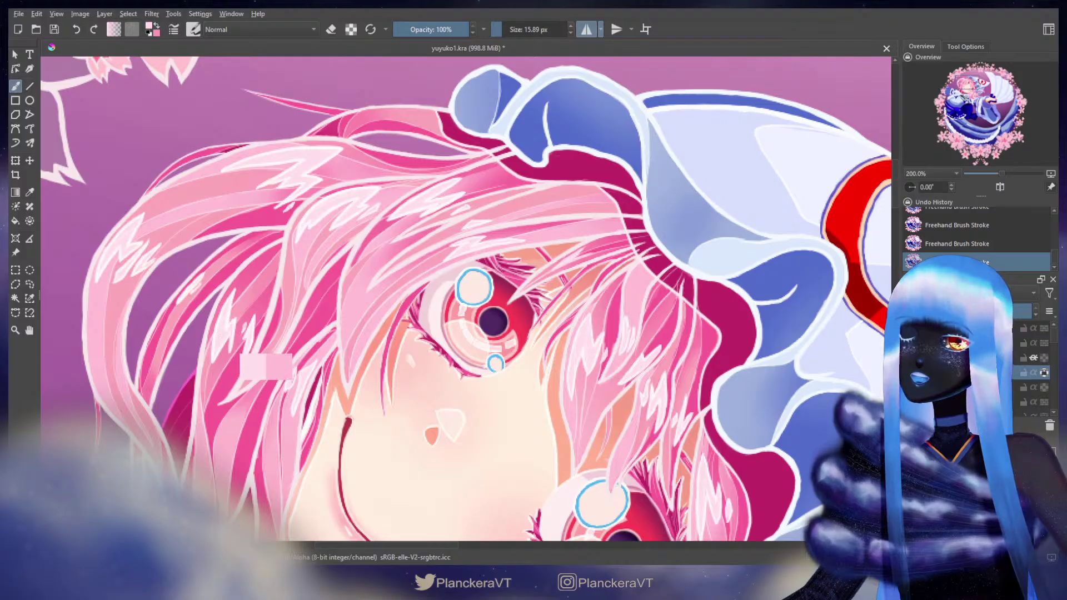
left_click_drag(689, 184, 444, 367)
left_click_drag(639, 200, 434, 389)
left_click_drag(593, 234, 467, 356)
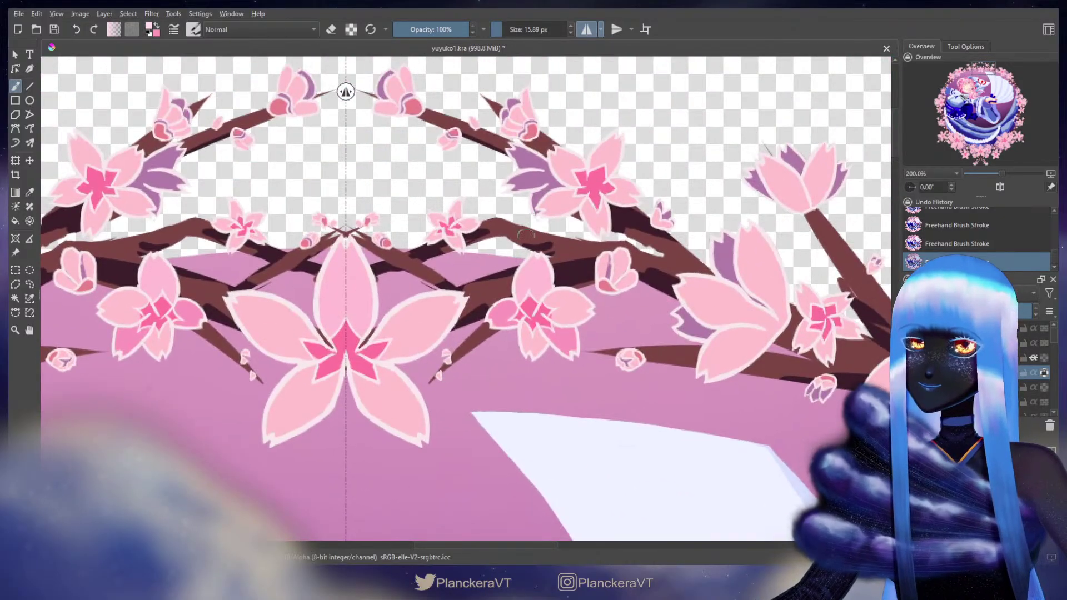
left_click_drag(531, 261, 518, 278)
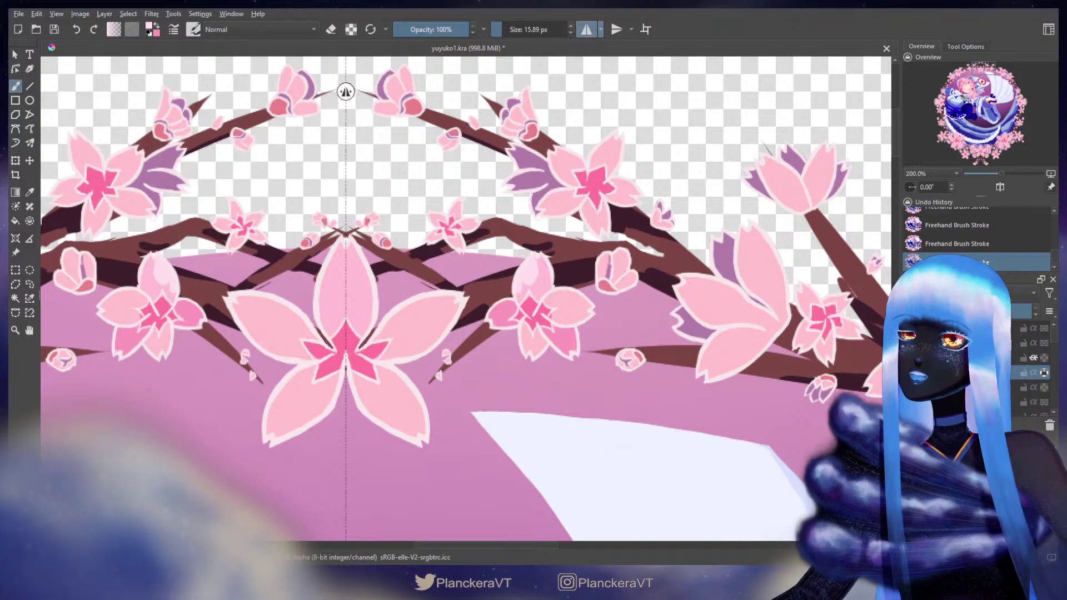
key("ctrl+z")
key("ctrl+z")
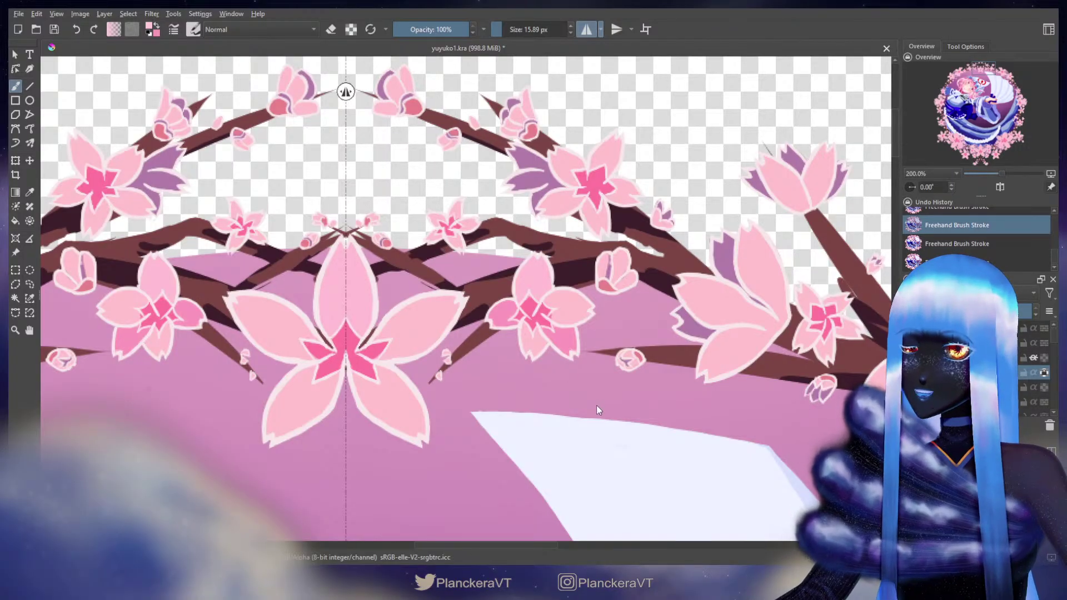
left_click_drag(533, 272, 531, 279)
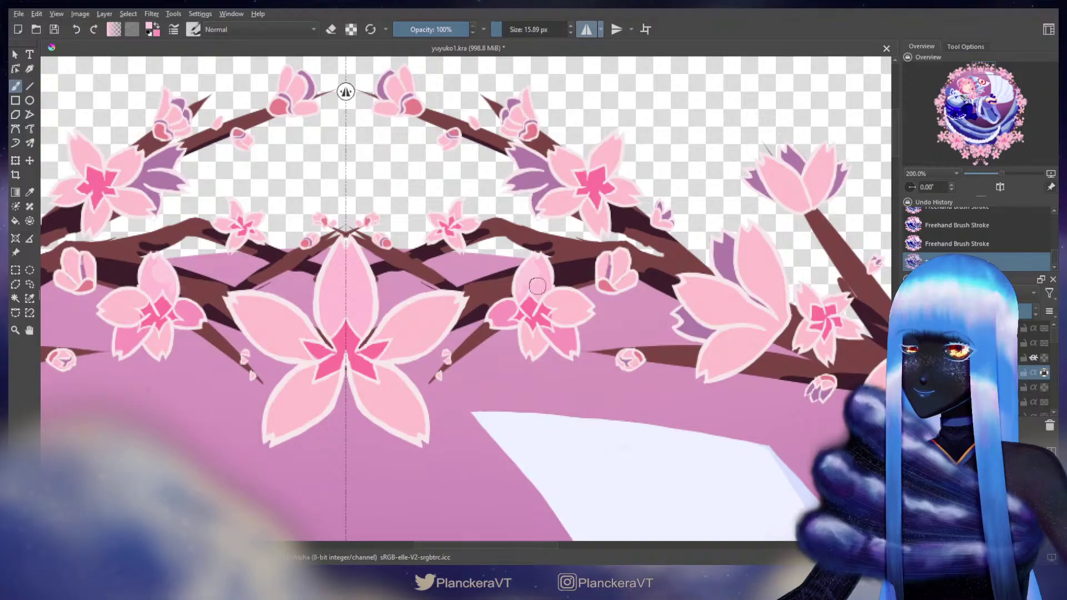
mouse_move(537, 285)
left_mouse_down()
mouse_move(523, 285)
mouse_move(540, 266)
left_mouse_up()
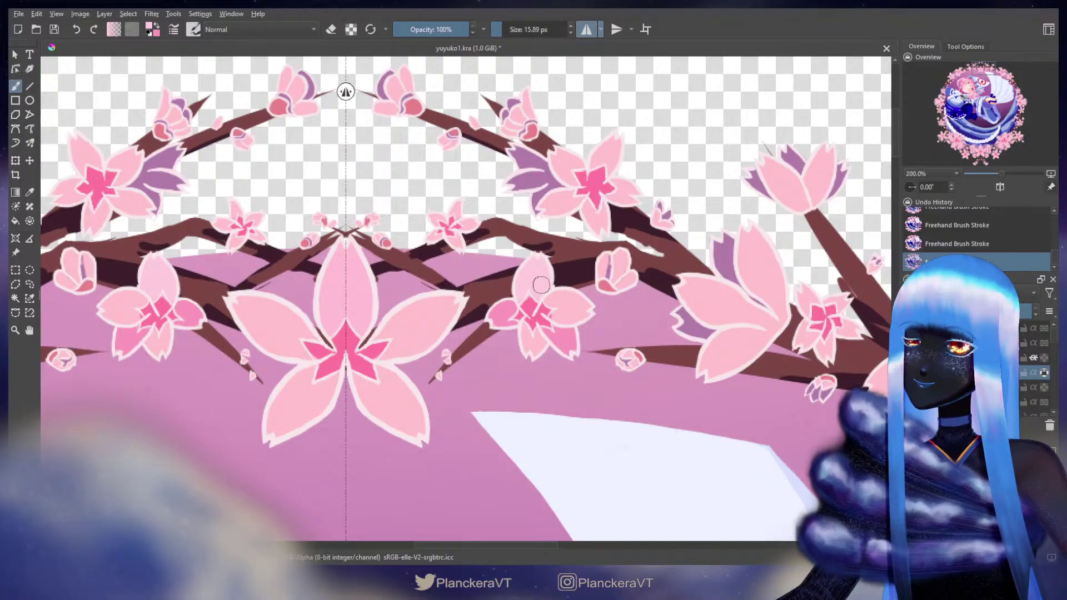
Step: Shade petals of the upper branch's flower with purple back petals in deeper pink and pale pink
mouse_move(602, 234)
left_mouse_down()
mouse_move(589, 284)
mouse_move(575, 258)
mouse_move(578, 267)
mouse_move(589, 260)
mouse_move(593, 279)
left_mouse_up()
key("x")
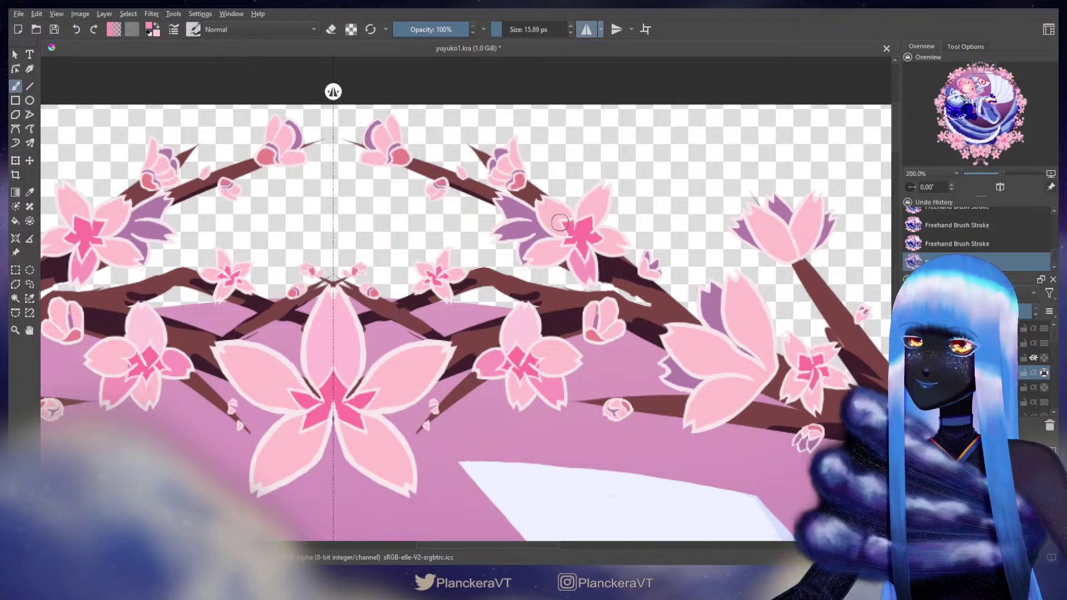
mouse_move(609, 238)
left_mouse_down()
mouse_move(622, 240)
mouse_move(606, 245)
left_mouse_up()
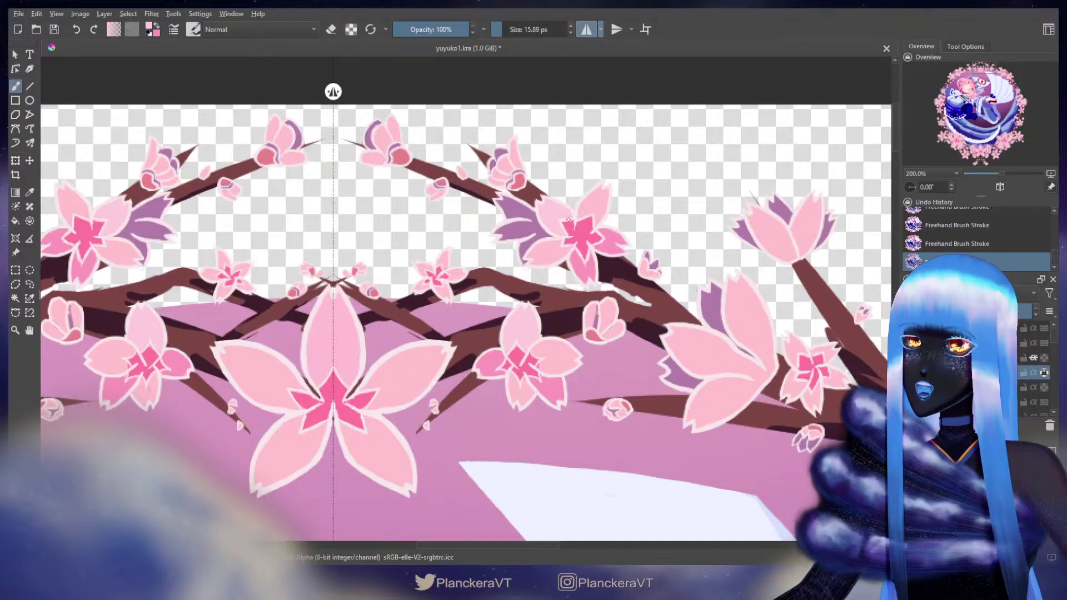
Step: Tint the petals of the open bud just above that flower with pale pink and deeper pink
left_click_drag(528, 149, 568, 202)
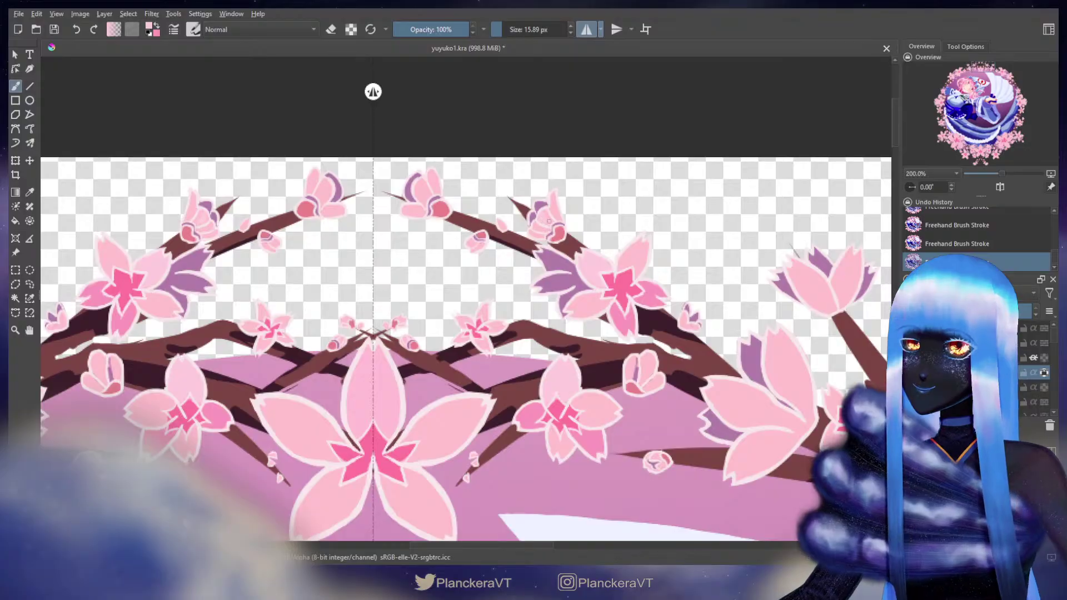
key("x")
mouse_move(552, 196)
left_mouse_down()
mouse_move(552, 198)
mouse_move(556, 213)
mouse_move(539, 237)
left_mouse_up()
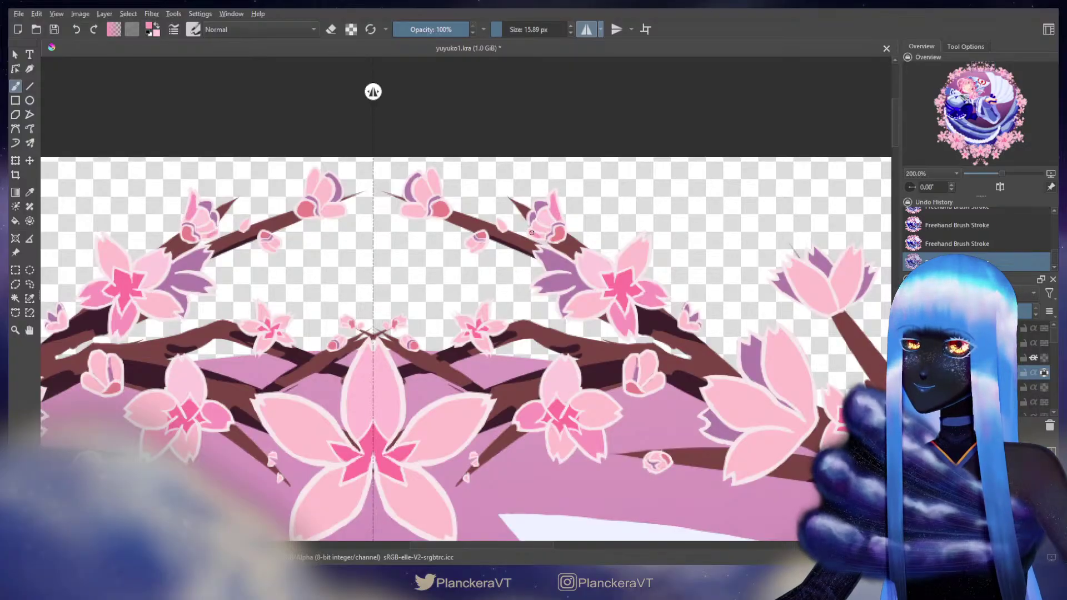
Step: Shade the topmost bud at the upper branch's tip with pale upper petals and a deeper pink lower petal
mouse_move(427, 146)
left_mouse_down()
mouse_move(494, 189)
mouse_move(486, 229)
left_mouse_up()
key("x")
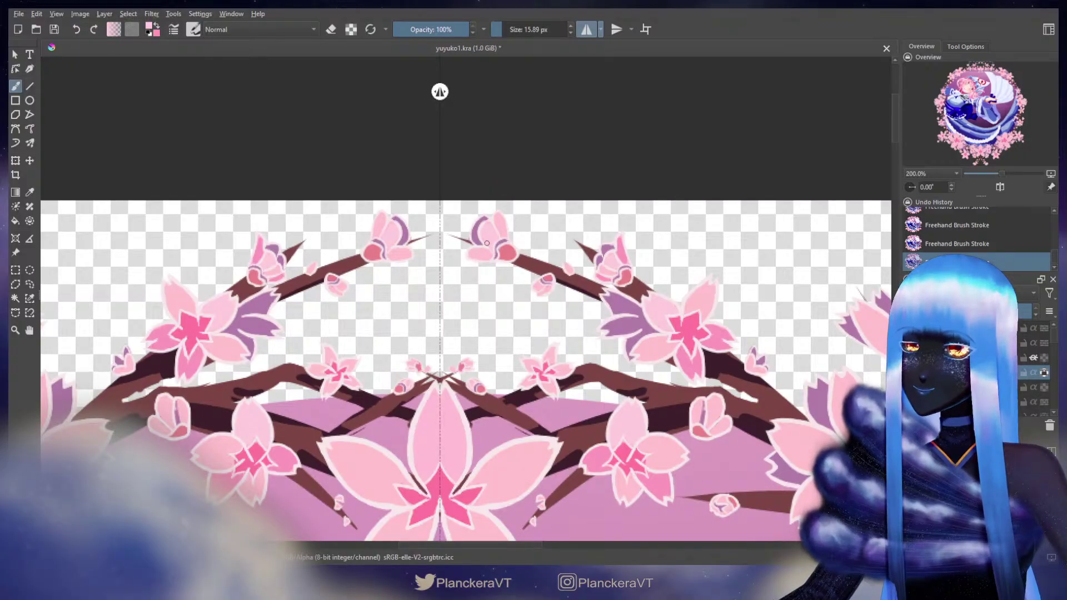
left_click_drag(481, 253, 483, 252)
scroll(500, 261, "down", 3)
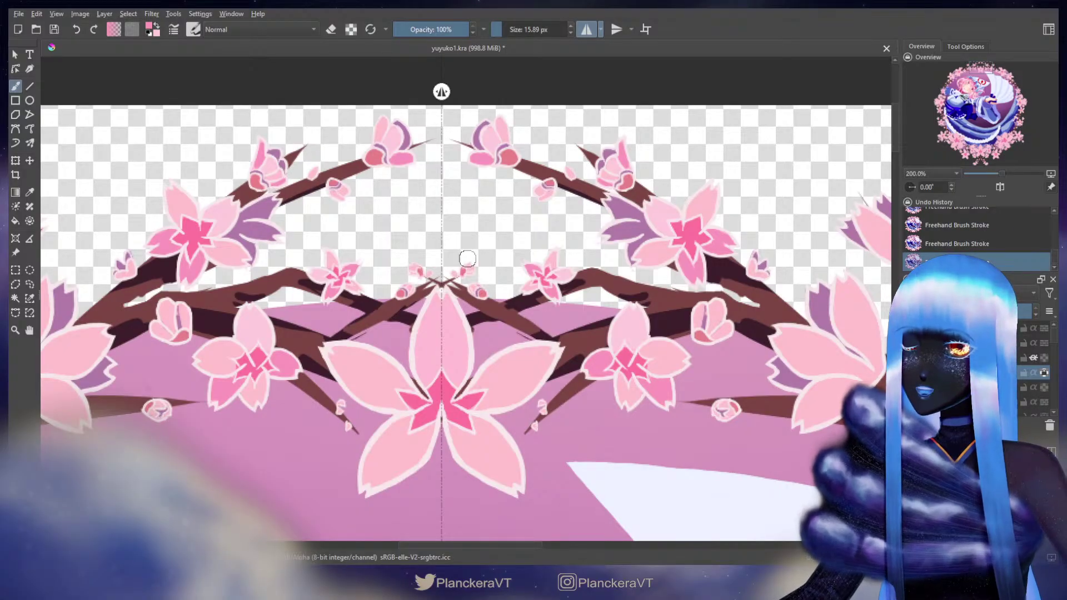
Step: Shade the large side-facing blossom with a pale pink left petal and a deeper pink lower petal, and tint the small bud beside it
key("x")
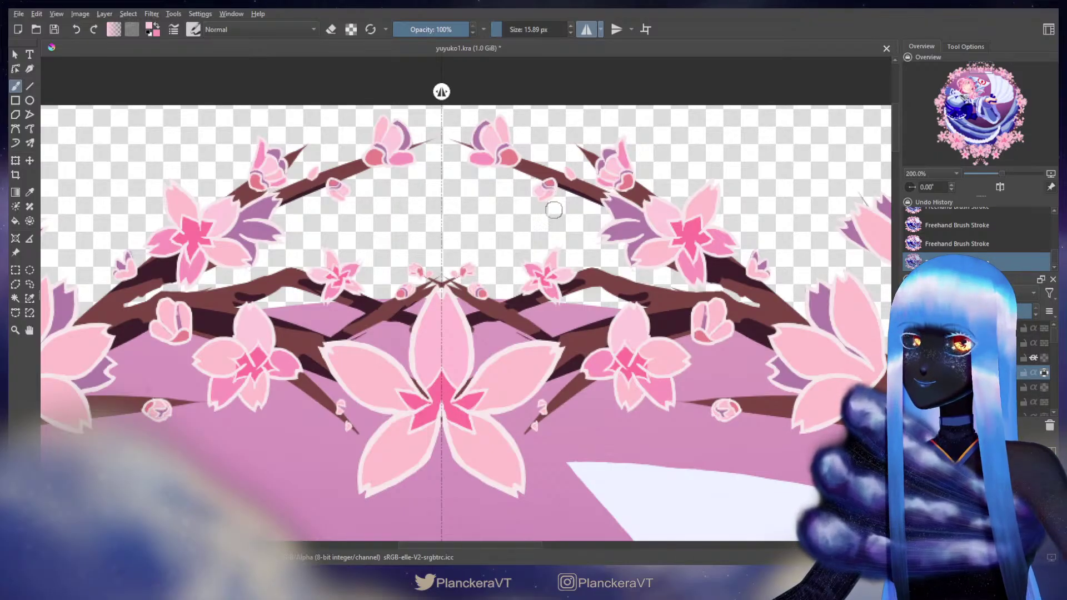
left_click_drag(769, 299, 524, 232)
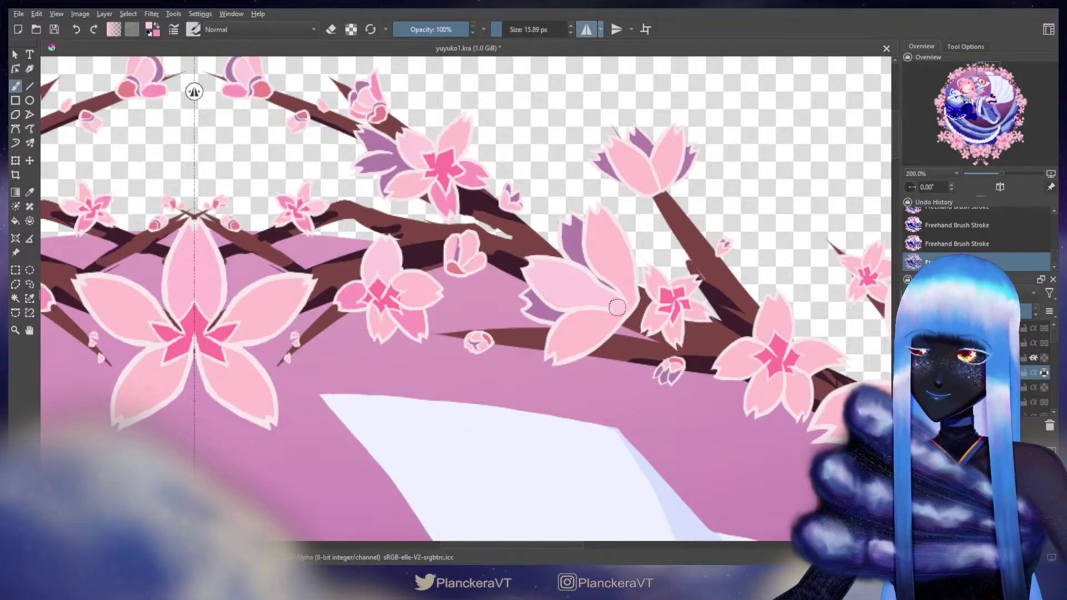
mouse_move(578, 333)
left_mouse_down()
mouse_move(571, 326)
mouse_move(583, 317)
mouse_move(614, 317)
mouse_move(590, 334)
mouse_move(578, 329)
mouse_move(603, 333)
mouse_move(568, 333)
mouse_move(566, 322)
mouse_move(549, 352)
mouse_move(564, 349)
mouse_move(561, 359)
mouse_move(588, 345)
mouse_move(570, 348)
left_mouse_up()
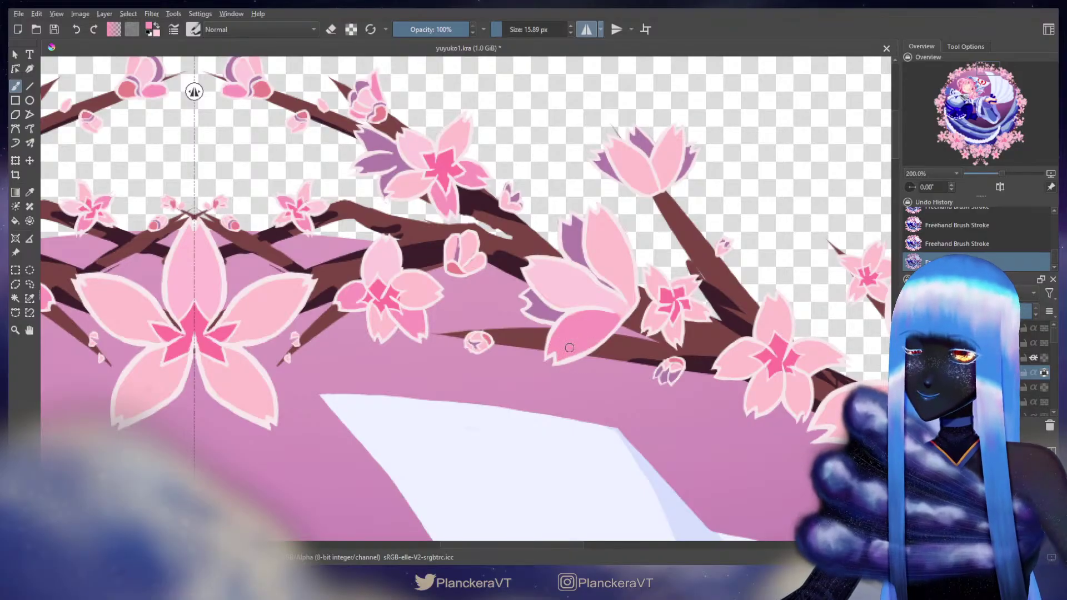
left_click_drag(496, 328, 551, 289)
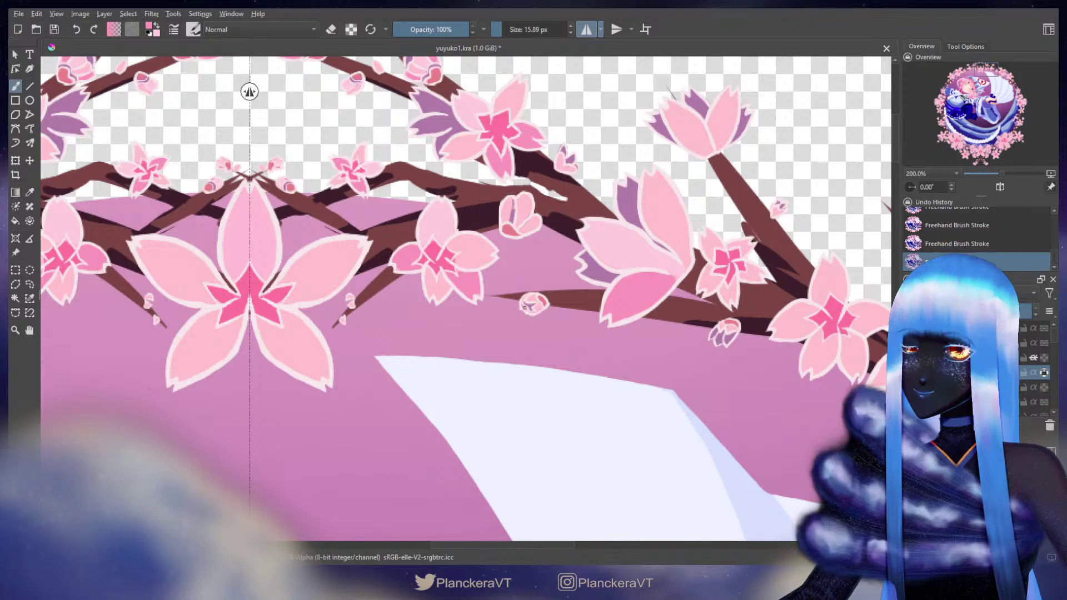
left_click_drag(528, 308, 529, 304)
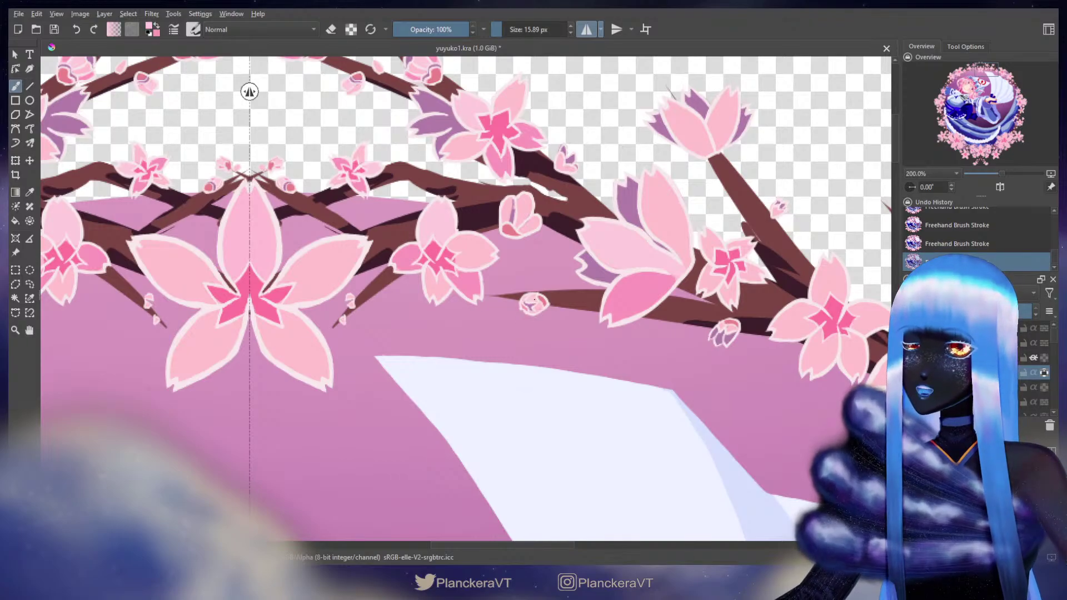
Step: Lighten the left petal of the purple-backed blossom at the upright branch's tip and vary the small flower's petals near the branch's base
left_click_drag(699, 217, 567, 328)
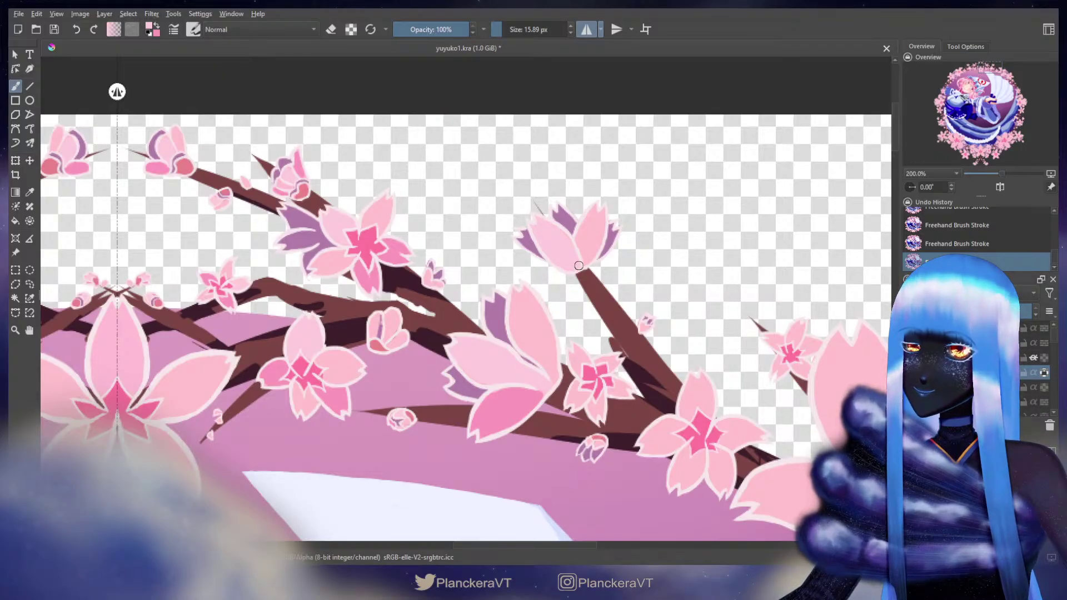
scroll(572, 269, "down", 3)
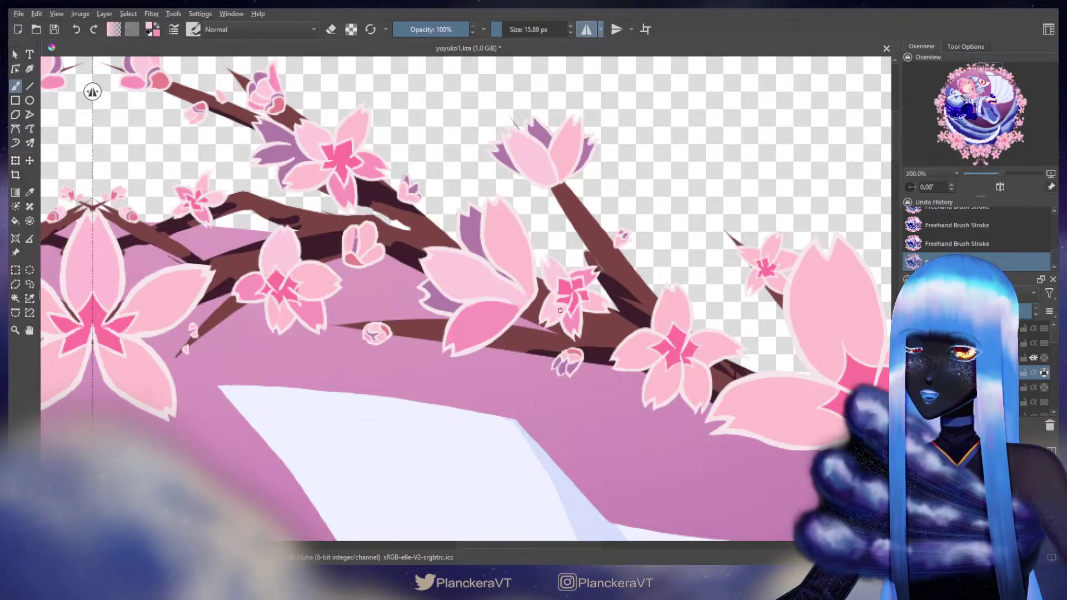
left_click_drag(560, 310, 441, 254)
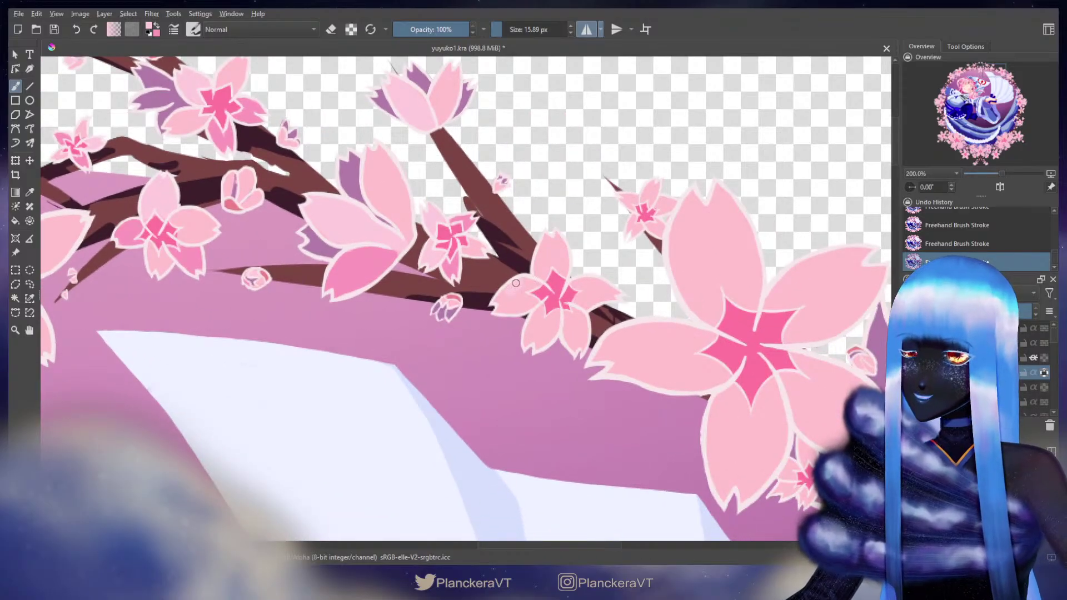
Step: Shade the medium flower beside the largest blossom with a pale left petal and a deeper pink lower-right petal
left_click_drag(516, 283, 527, 283)
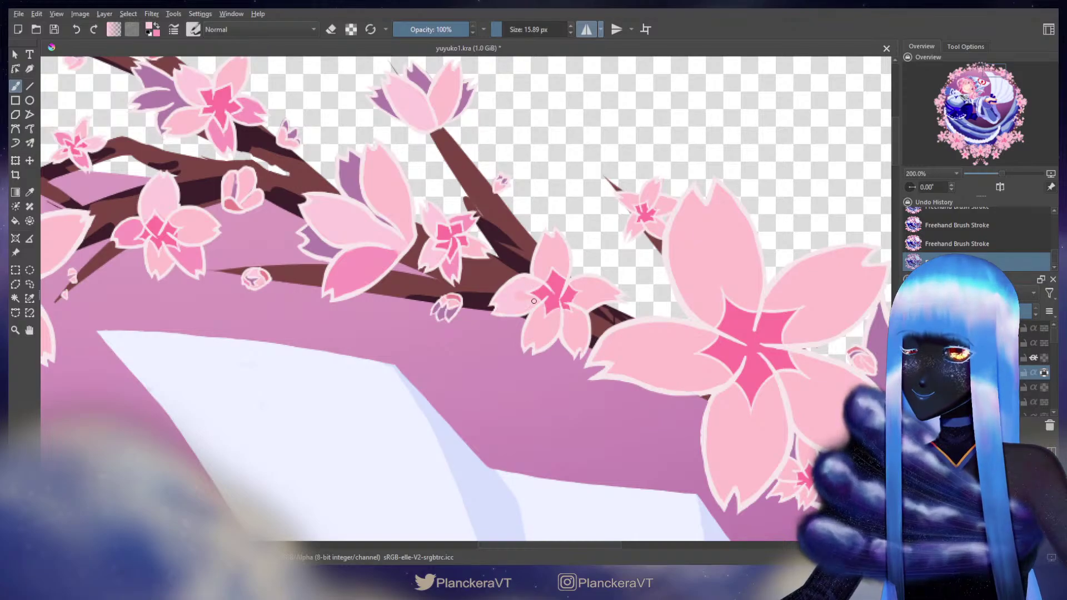
key("x")
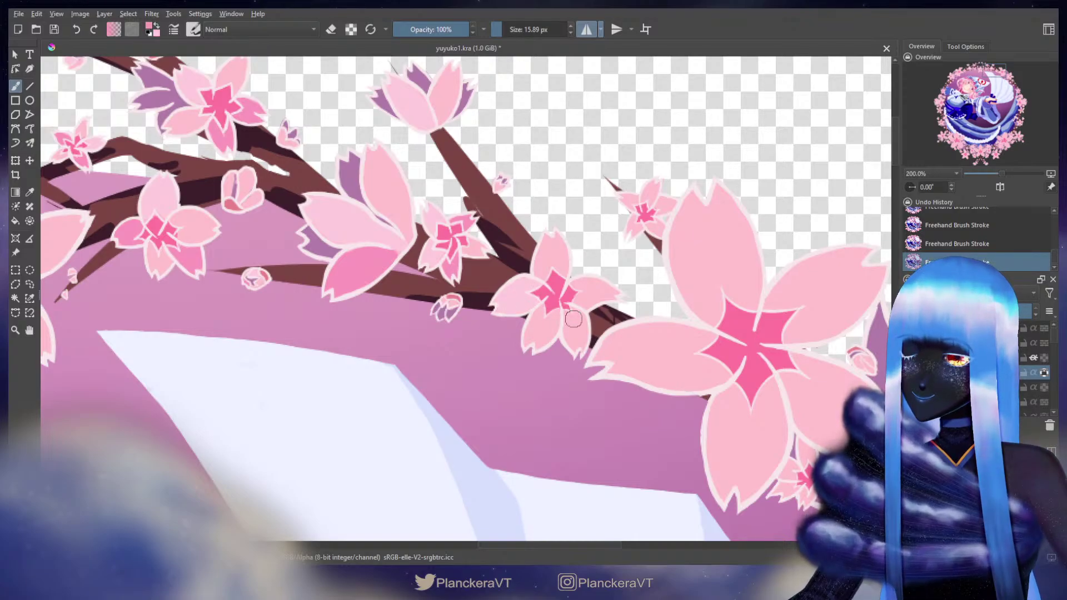
mouse_move(565, 315)
left_mouse_down()
mouse_move(573, 346)
mouse_move(573, 319)
left_mouse_up()
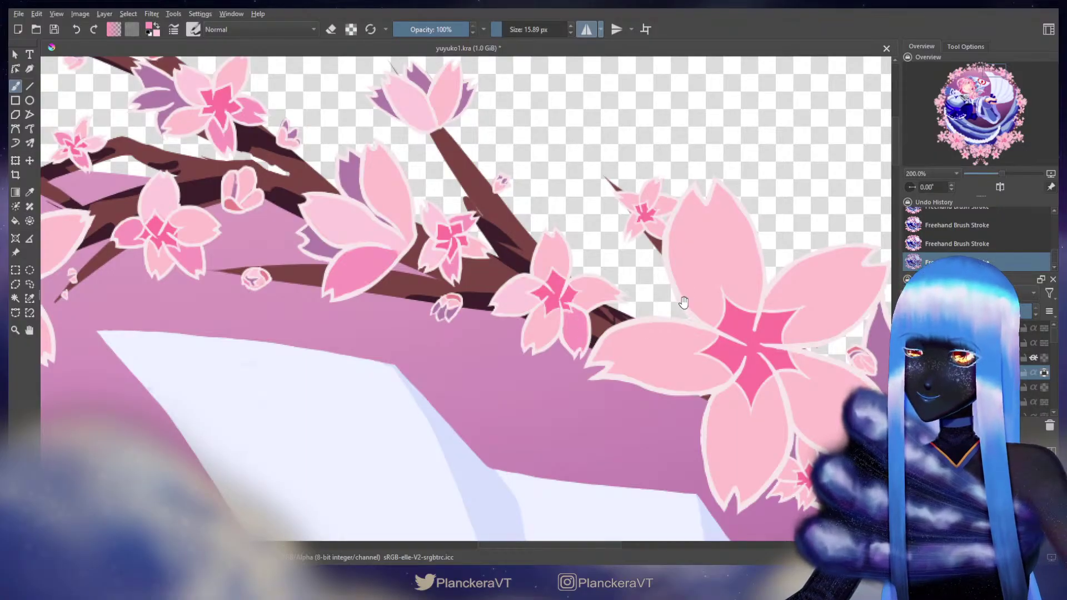
Step: Vary the petals of the small flower on the thin twig above the largest blossom with pale and deeper pink
left_click_drag(684, 303, 633, 313)
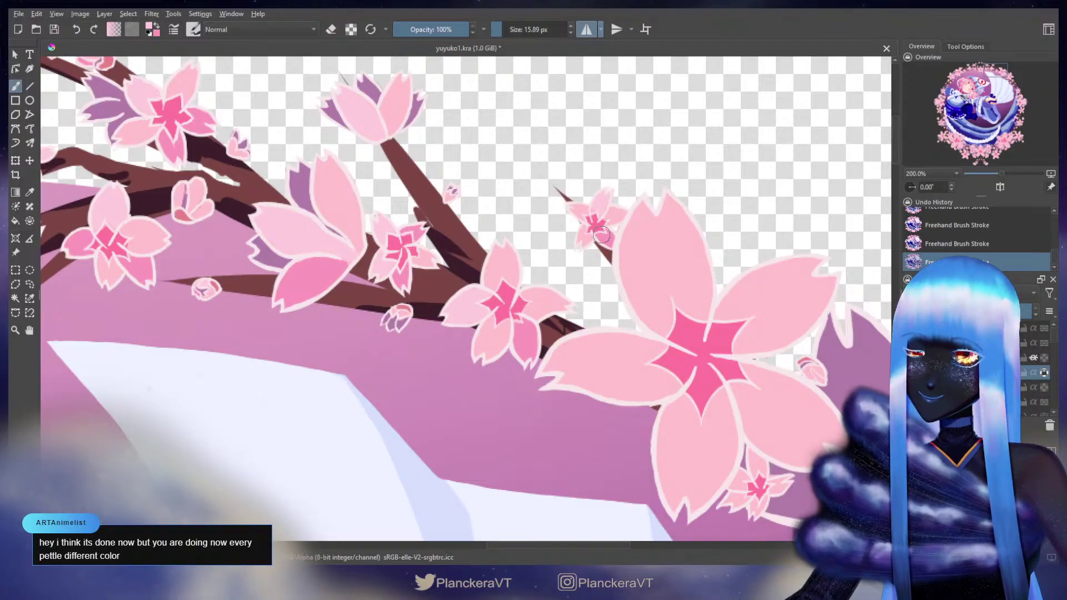
key("e")
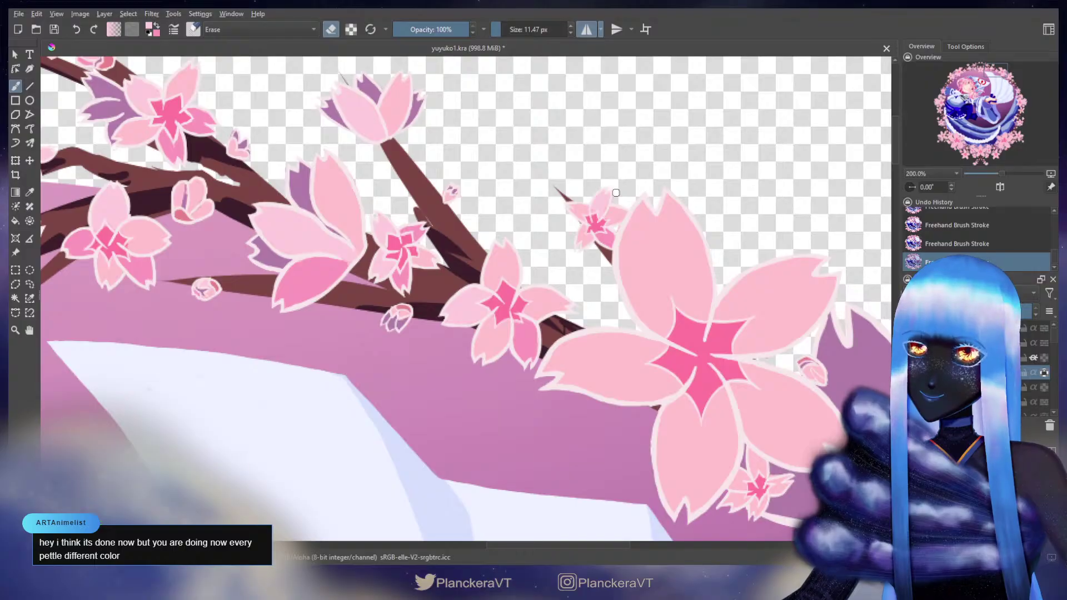
key("e")
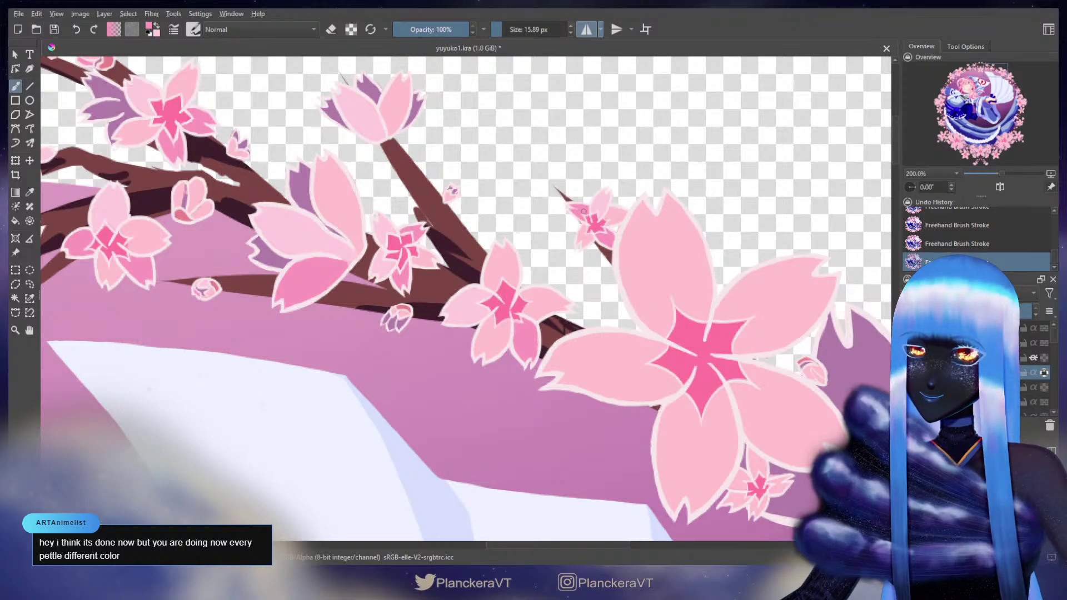
Step: Fill the largest blossom's lower-right petal with deeper pink, and tint the small bud beside it with a 19.93 px brush
left_click_drag(702, 268, 555, 181)
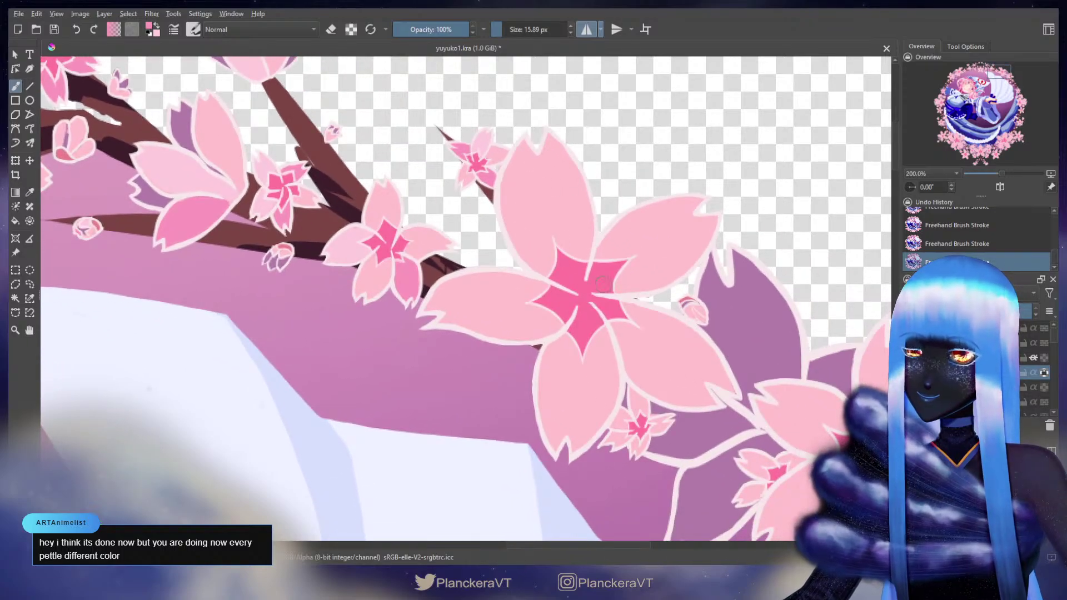
mouse_move(632, 312)
left_mouse_down()
mouse_move(680, 334)
mouse_move(636, 315)
mouse_move(651, 326)
mouse_move(626, 331)
mouse_move(599, 294)
mouse_move(670, 338)
mouse_move(648, 320)
mouse_move(698, 381)
mouse_move(651, 358)
mouse_move(648, 339)
mouse_move(673, 358)
mouse_move(623, 328)
mouse_move(643, 343)
mouse_move(620, 348)
mouse_move(586, 318)
mouse_move(595, 316)
mouse_move(578, 314)
mouse_move(599, 360)
mouse_move(604, 324)
mouse_move(618, 366)
mouse_move(638, 372)
mouse_move(597, 349)
mouse_move(599, 365)
mouse_move(639, 367)
mouse_move(649, 335)
mouse_move(638, 373)
mouse_move(606, 348)
mouse_move(615, 379)
mouse_move(661, 377)
mouse_move(673, 389)
mouse_move(654, 380)
mouse_move(670, 385)
mouse_move(674, 353)
left_mouse_up()
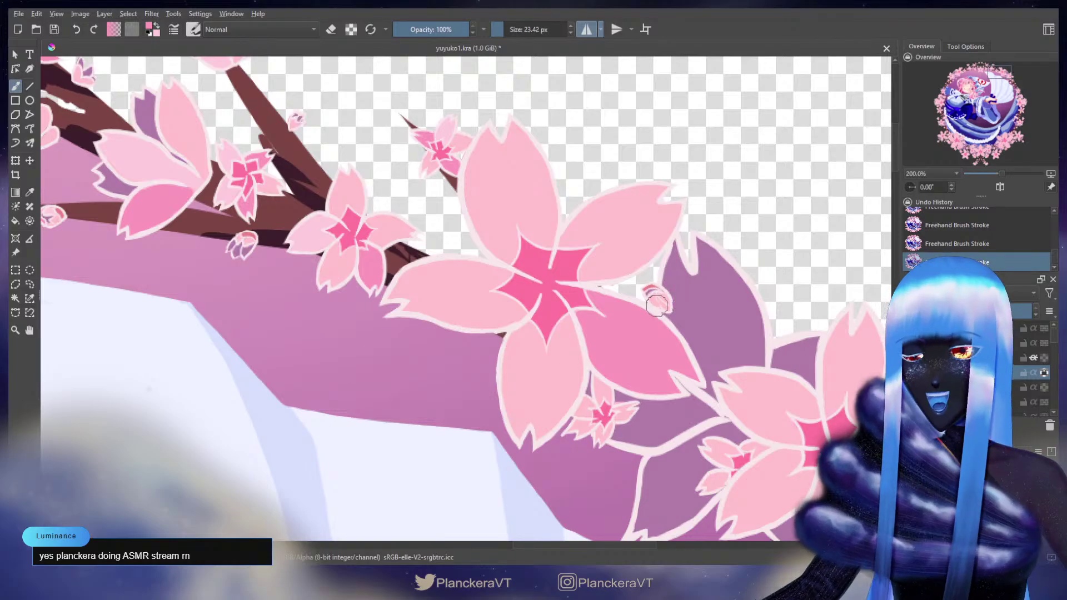
key("bracketleft")
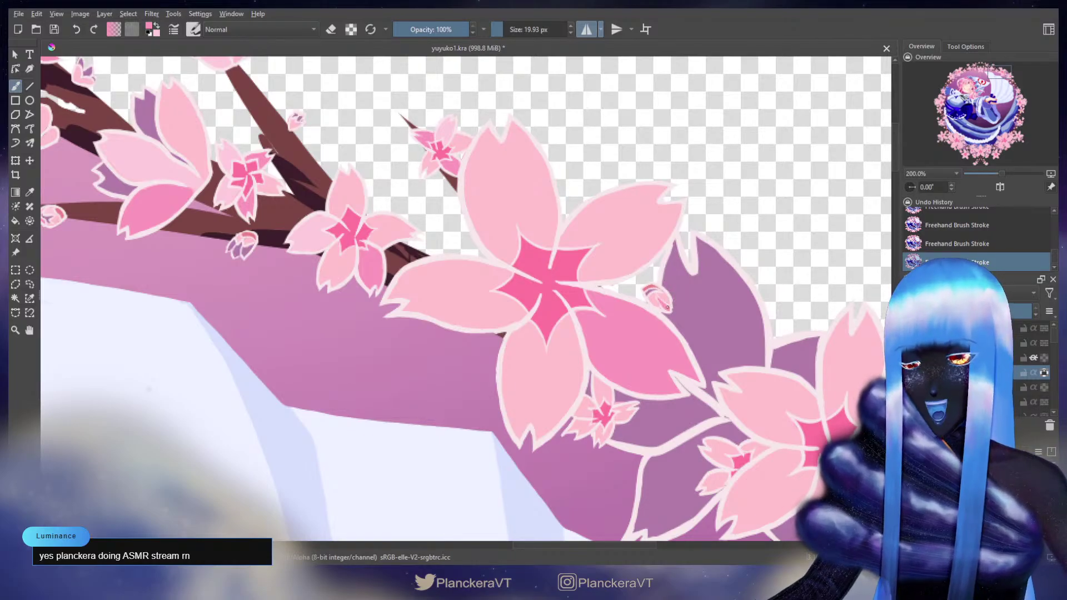
left_click_drag(652, 296, 651, 298)
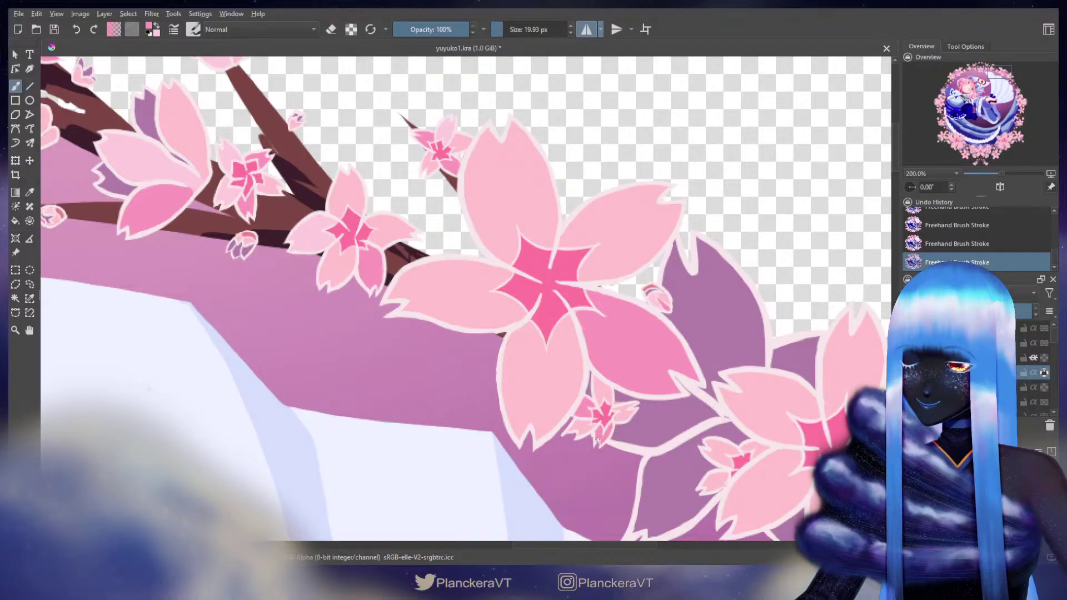
Step: Undo the last stroke and touch up the petals of the small flower below the largest blossom with a pink sampled from it
key("e")
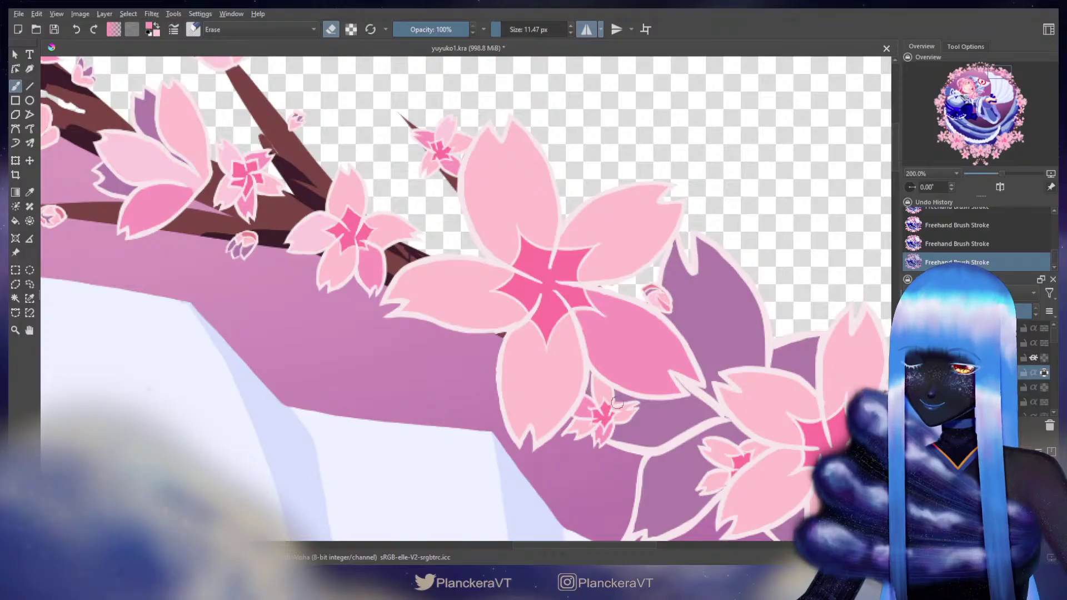
key("ctrl+z")
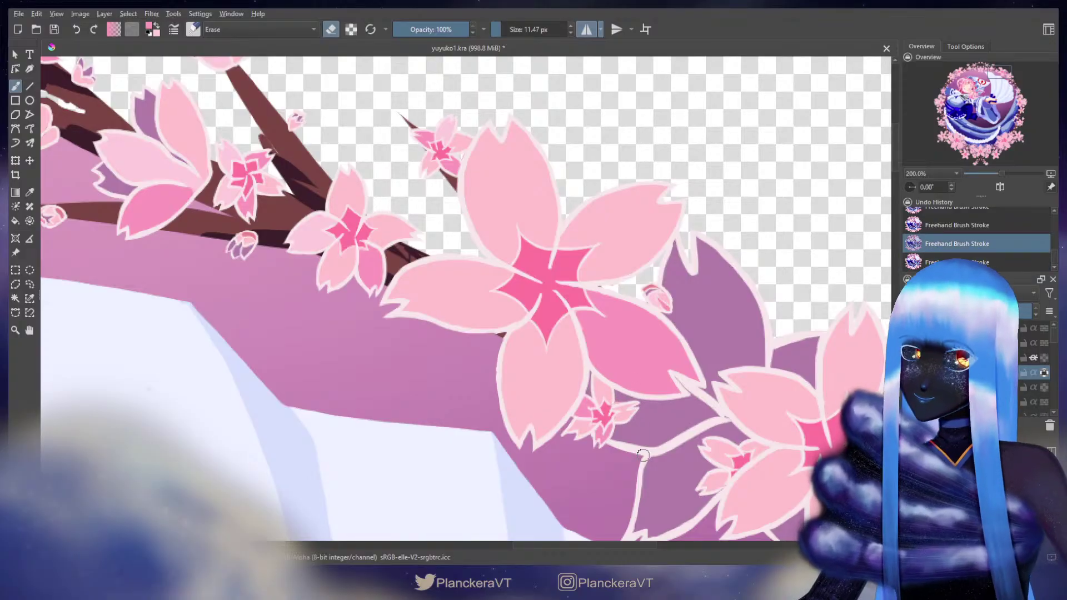
key("e")
left_click(617, 400, "ctrl")
left_click(618, 401)
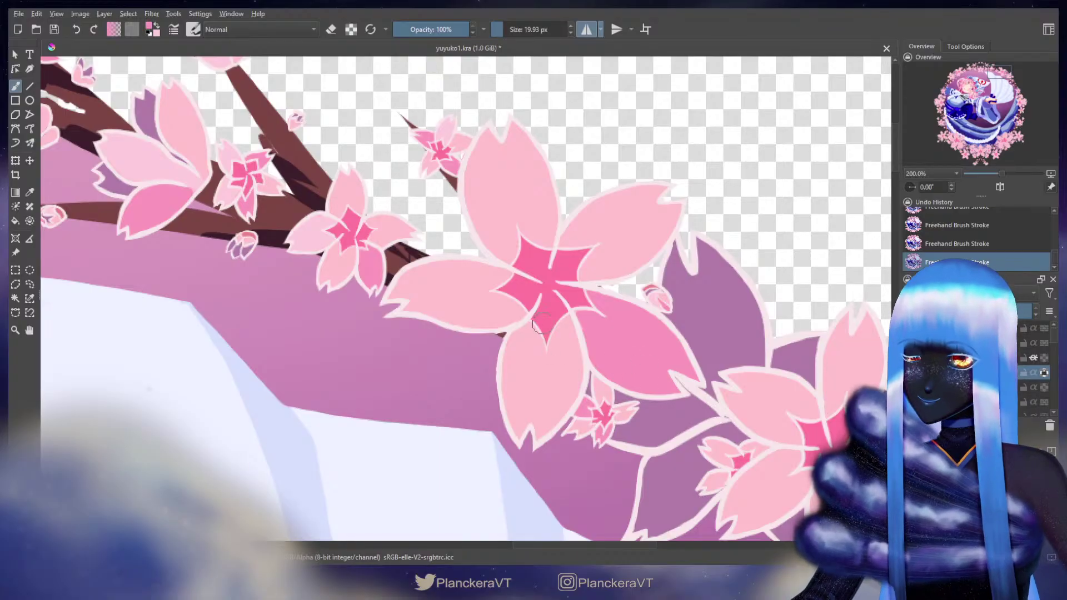
Step: Repaint the largest blossom's left petal in very pale pink and restore the tip of its deep pink center with the sampled color
left_click_drag(461, 302, 514, 315)
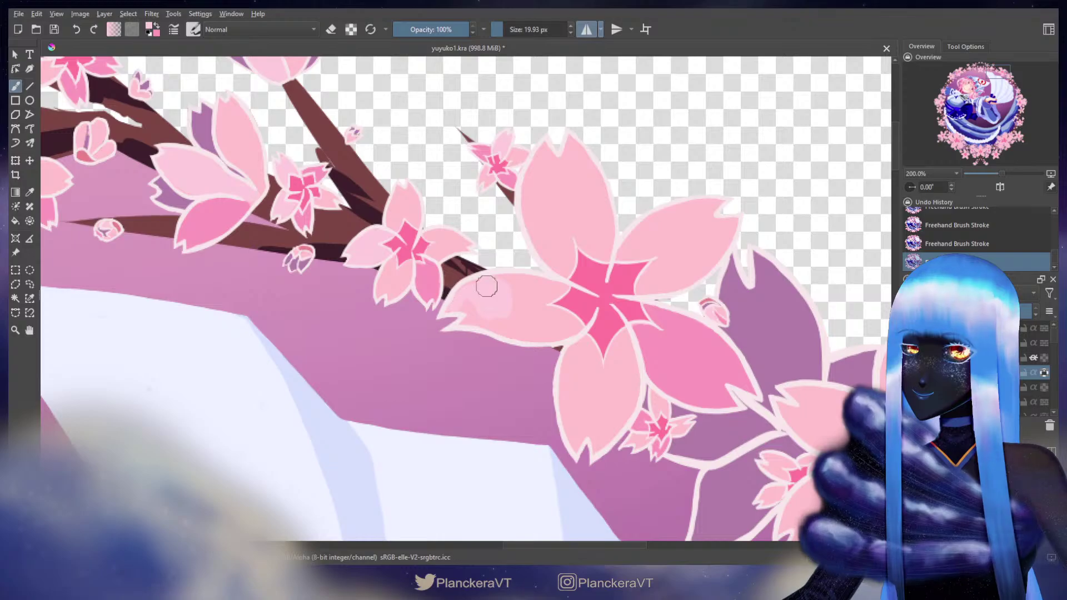
mouse_move(558, 285)
left_mouse_down()
mouse_move(532, 302)
mouse_move(548, 296)
mouse_move(506, 280)
left_mouse_up()
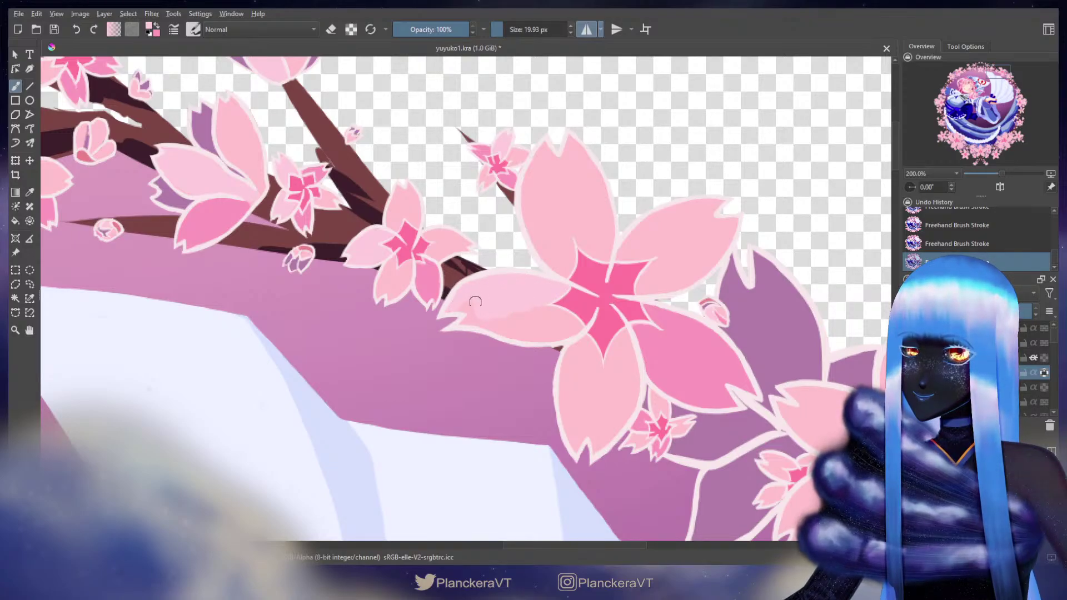
mouse_move(467, 322)
left_mouse_down()
mouse_move(533, 336)
mouse_move(487, 320)
mouse_move(543, 331)
mouse_move(519, 321)
mouse_move(542, 322)
mouse_move(539, 312)
mouse_move(509, 323)
mouse_move(536, 322)
left_mouse_up()
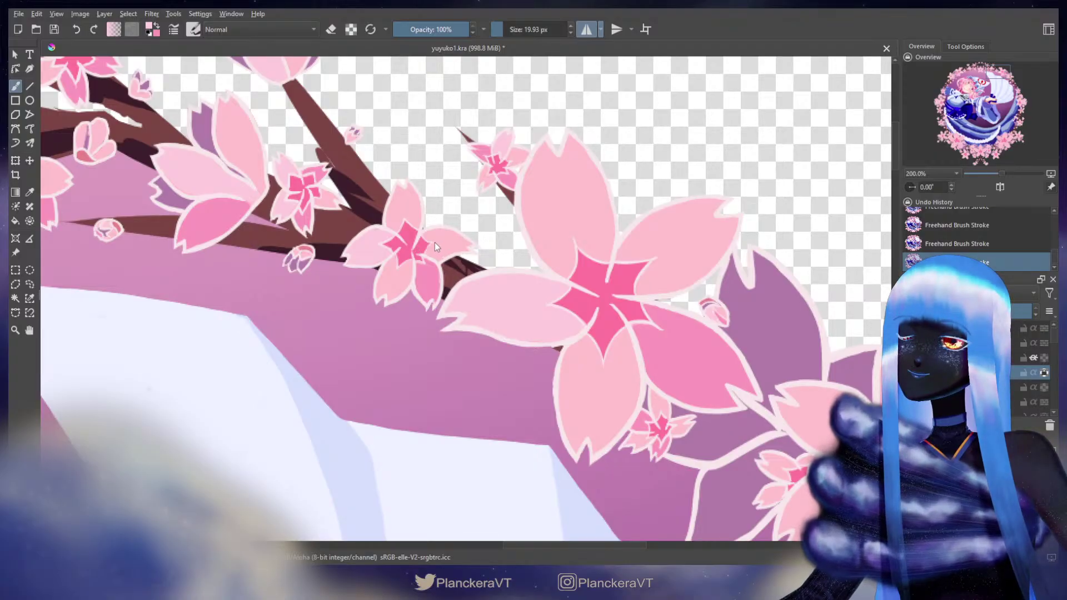
left_click_drag(518, 311, 512, 301)
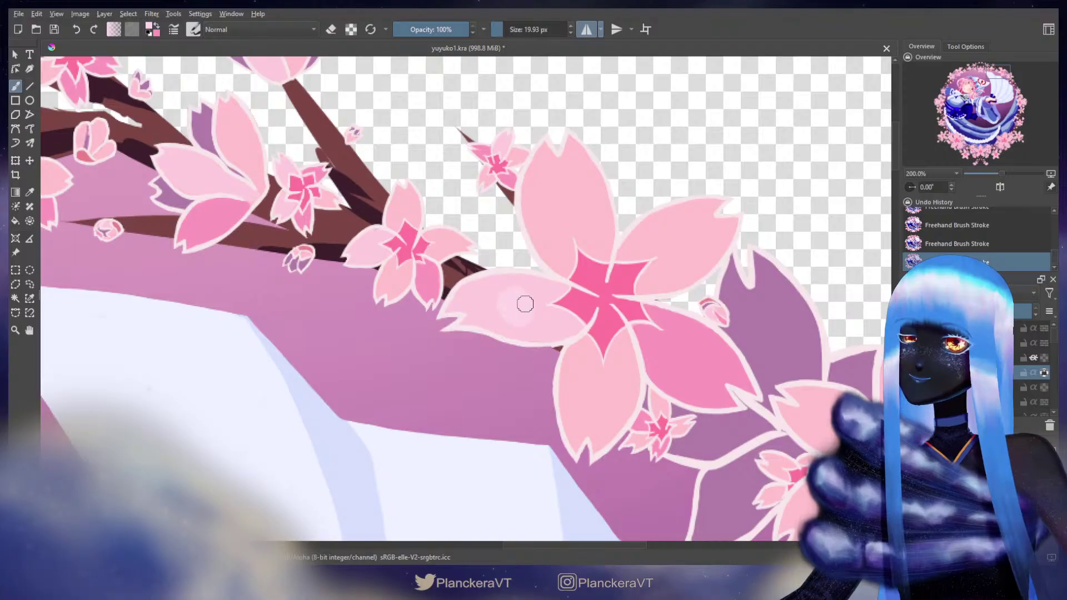
left_click_drag(557, 216, 554, 234)
key("ctrl+z")
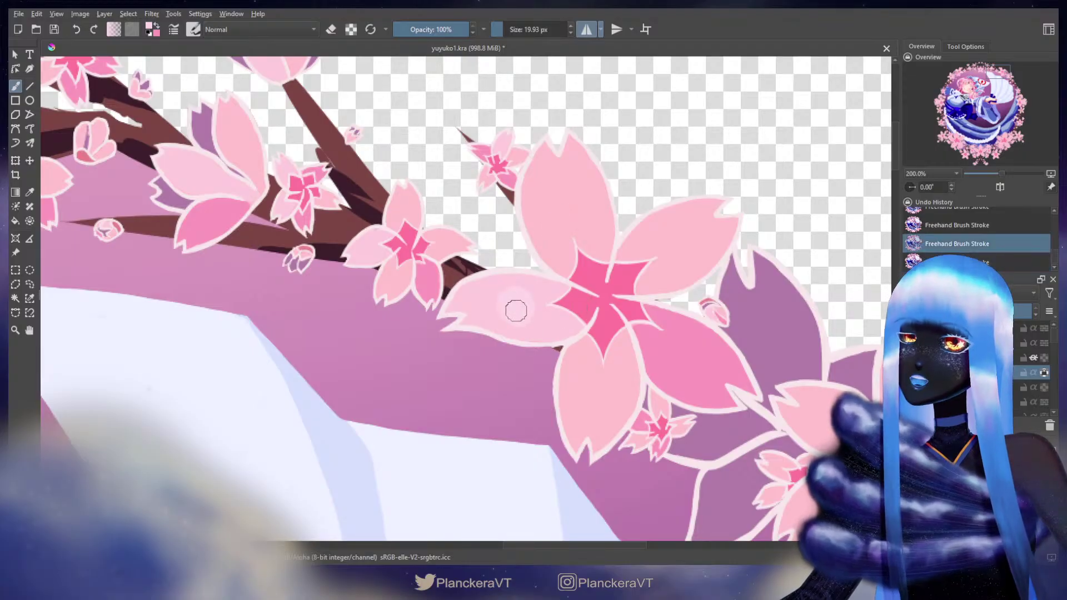
mouse_move(516, 309)
left_mouse_down()
mouse_move(500, 291)
mouse_move(465, 290)
mouse_move(449, 310)
mouse_move(540, 331)
mouse_move(508, 285)
mouse_move(481, 278)
mouse_move(541, 282)
mouse_move(556, 294)
mouse_move(522, 297)
mouse_move(571, 323)
mouse_move(548, 339)
mouse_move(521, 336)
mouse_move(538, 339)
left_mouse_up()
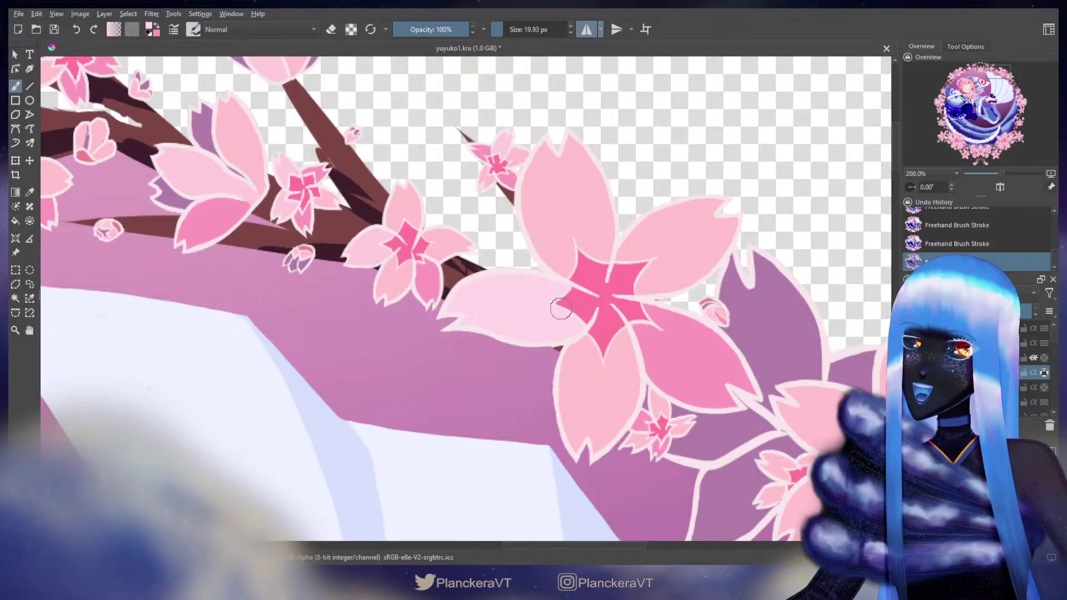
left_click(576, 297, "ctrl")
left_click_drag(572, 299, 567, 300)
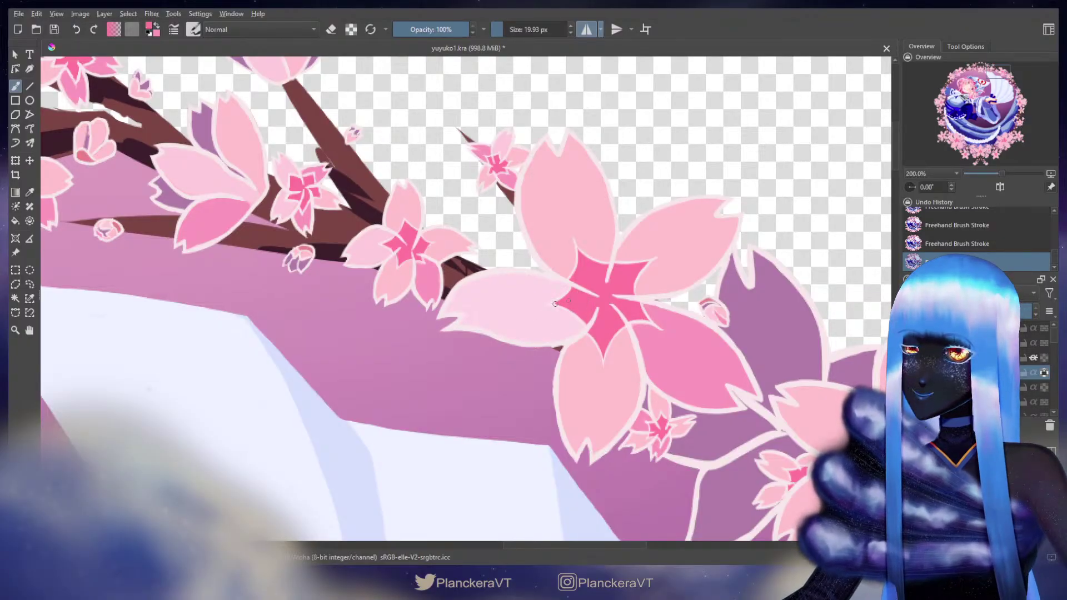
Step: Apply the very pale pink to the left petals of the medium flower, the neighboring small flower and the large side-facing blossom
left_click_drag(458, 284, 550, 316)
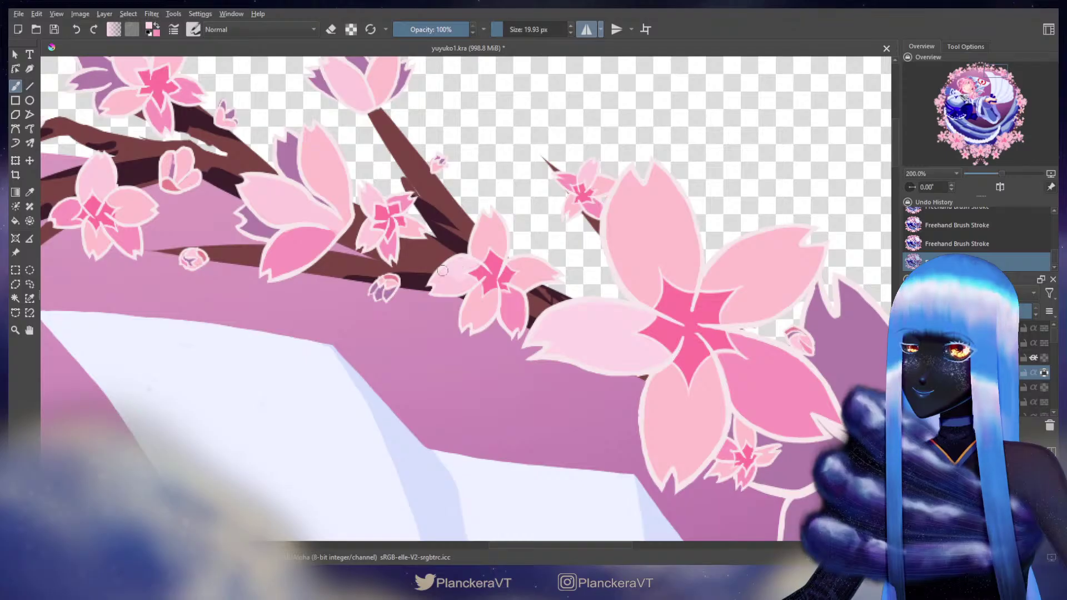
mouse_move(443, 270)
left_mouse_down()
mouse_move(439, 288)
mouse_move(465, 286)
left_mouse_up()
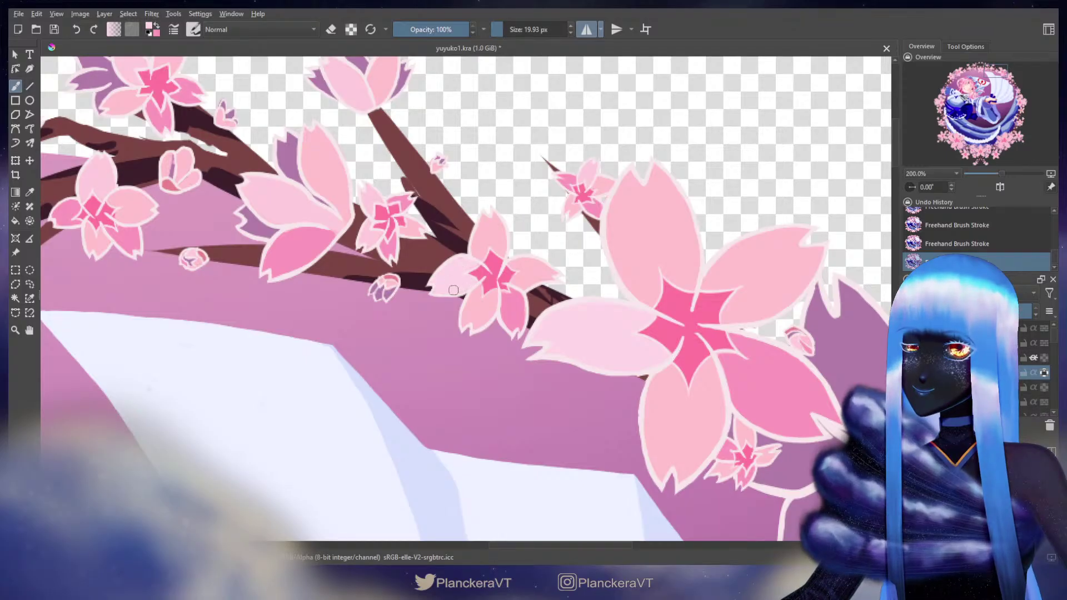
left_click_drag(395, 288, 477, 322)
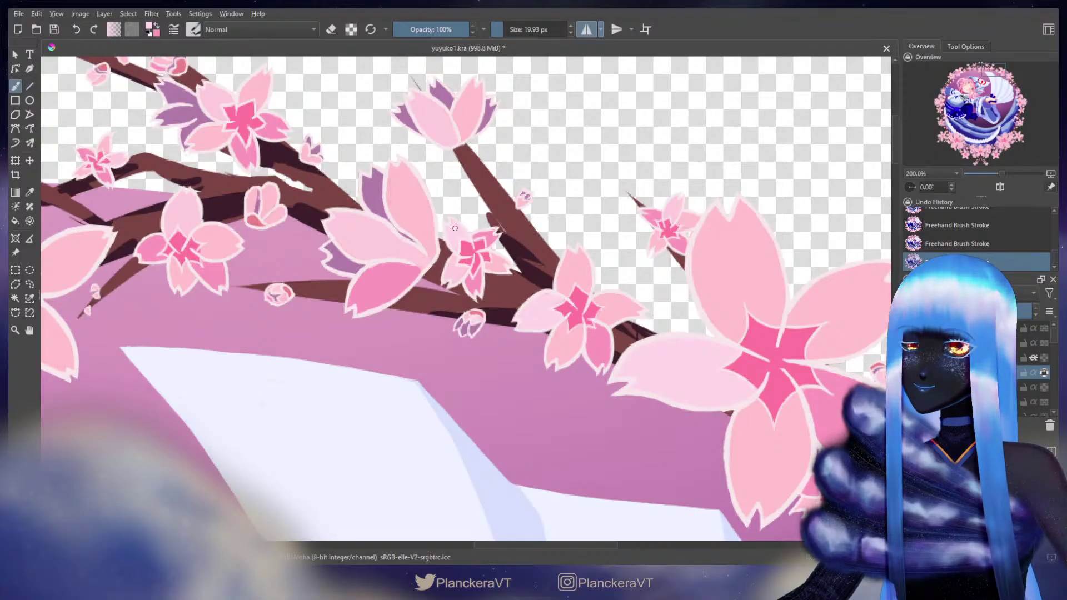
left_click_drag(452, 262, 451, 273)
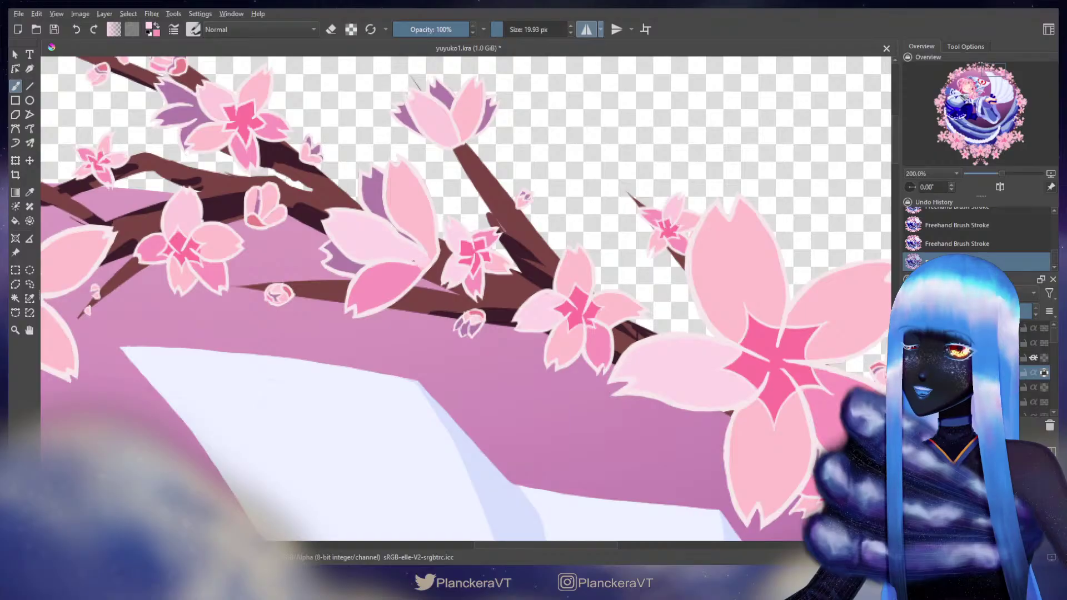
Step: Lighten the left petals of the blossom at the upright branch's tip and the upper branch's flower with very pale pink
scroll(427, 220, "up", 3)
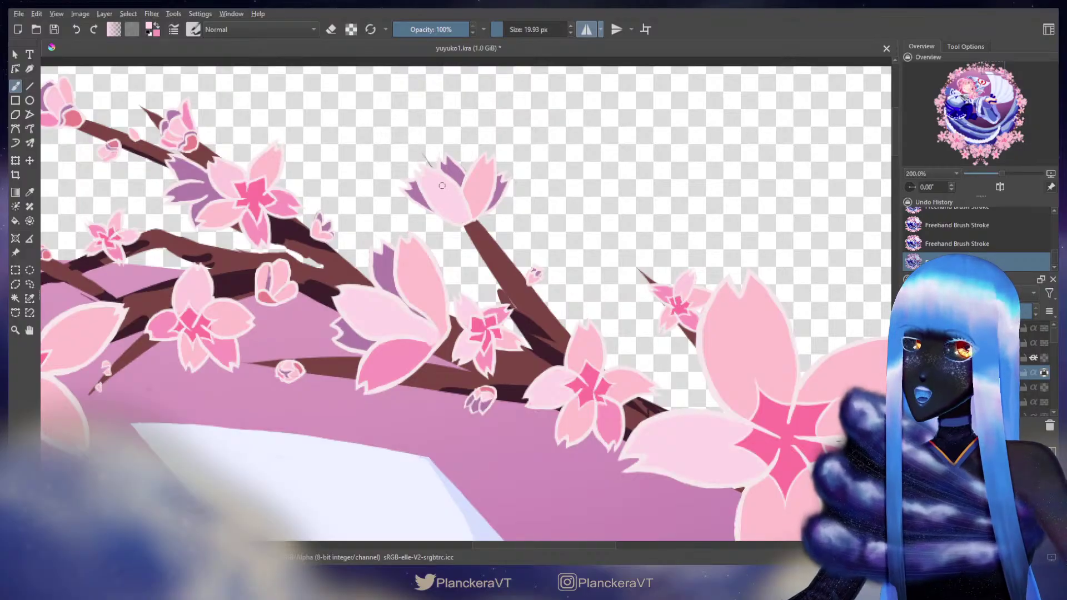
left_click_drag(402, 220, 617, 308)
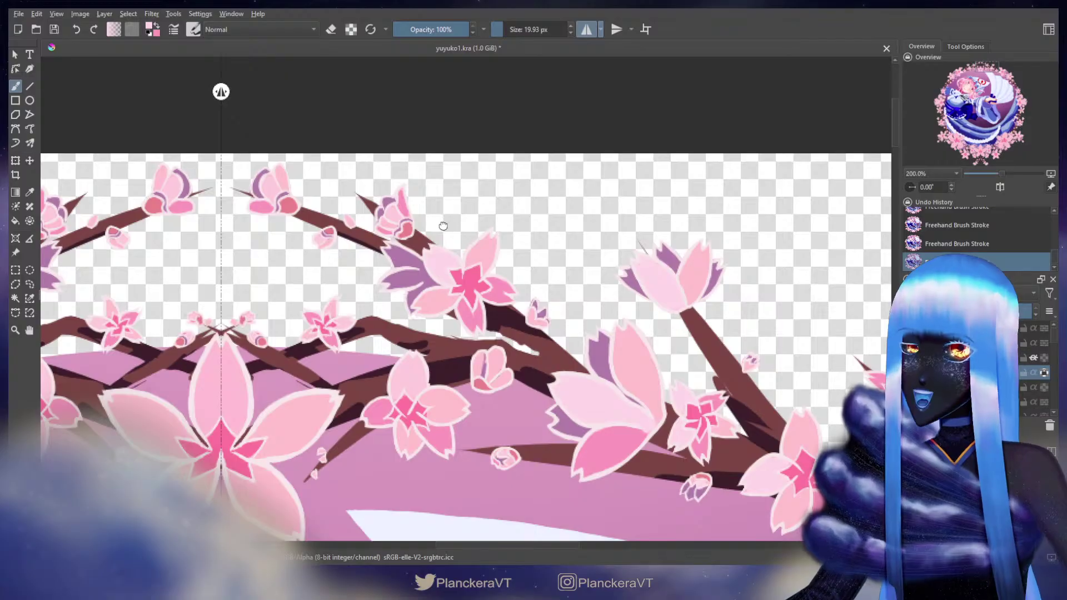
left_click_drag(441, 224, 493, 243)
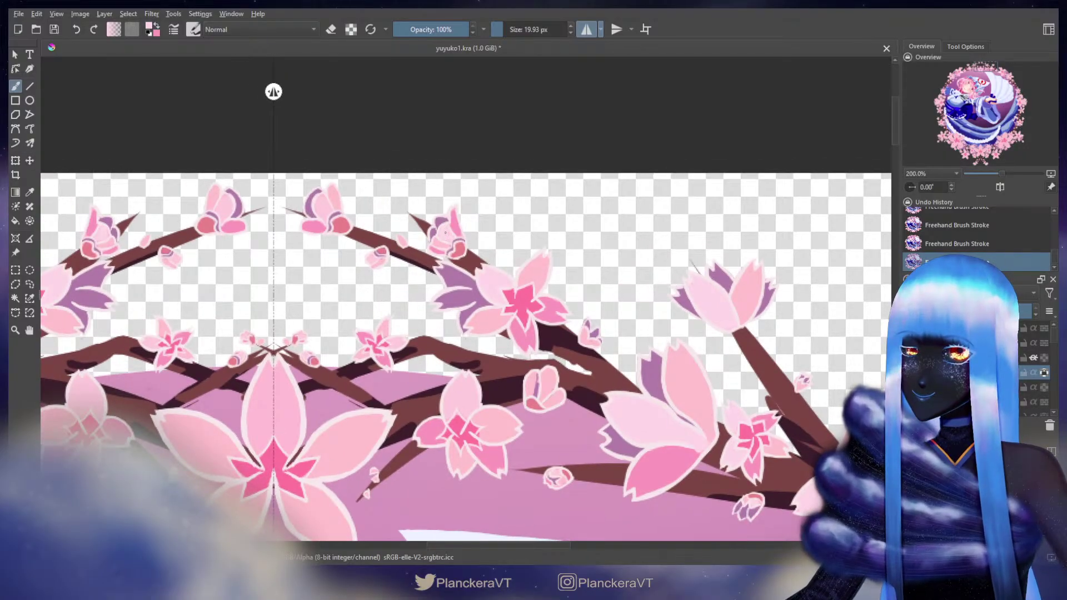
Step: Paint the upper petal and the two lower petals of the large central blossom in very pale pink
left_click_drag(446, 230, 556, 241)
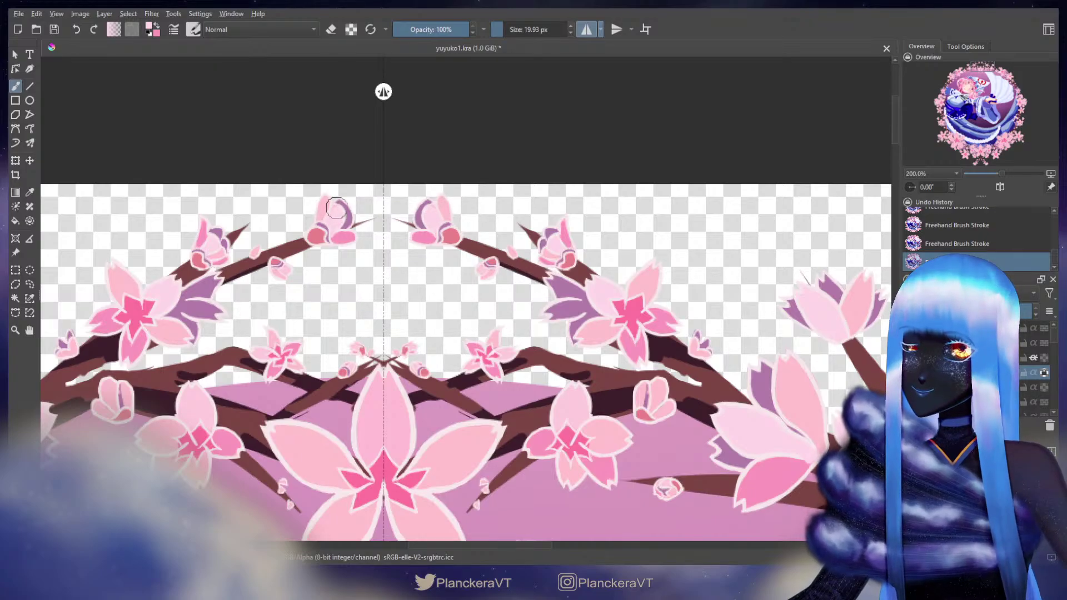
left_click_drag(494, 320, 522, 238)
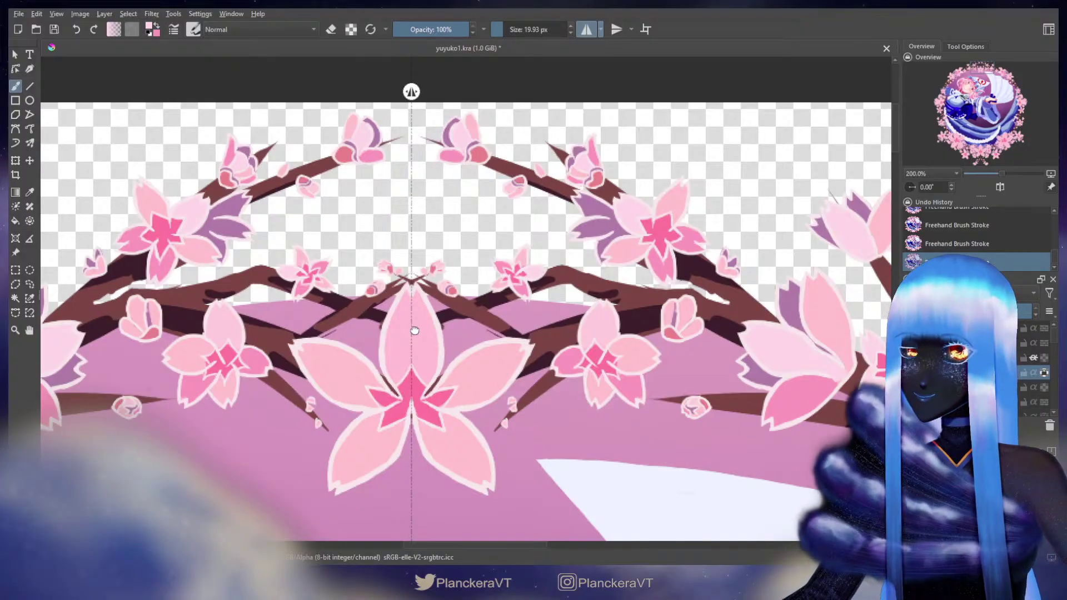
left_click_drag(412, 328, 481, 278)
mouse_move(481, 268)
left_mouse_down()
mouse_move(477, 239)
mouse_move(463, 309)
mouse_move(470, 276)
mouse_move(481, 277)
mouse_move(496, 316)
mouse_move(501, 274)
mouse_move(486, 321)
left_mouse_up()
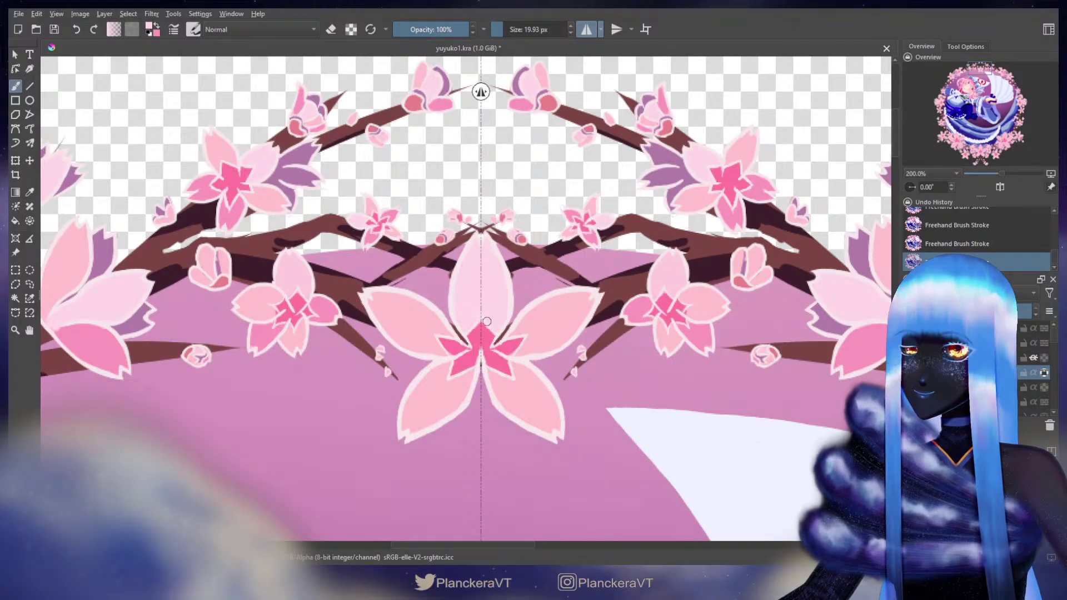
mouse_move(466, 368)
left_mouse_down()
mouse_move(464, 388)
mouse_move(468, 378)
mouse_move(446, 375)
mouse_move(435, 389)
mouse_move(436, 374)
mouse_move(422, 405)
mouse_move(431, 373)
mouse_move(410, 408)
mouse_move(458, 389)
mouse_move(442, 409)
mouse_move(459, 381)
mouse_move(456, 401)
left_mouse_up()
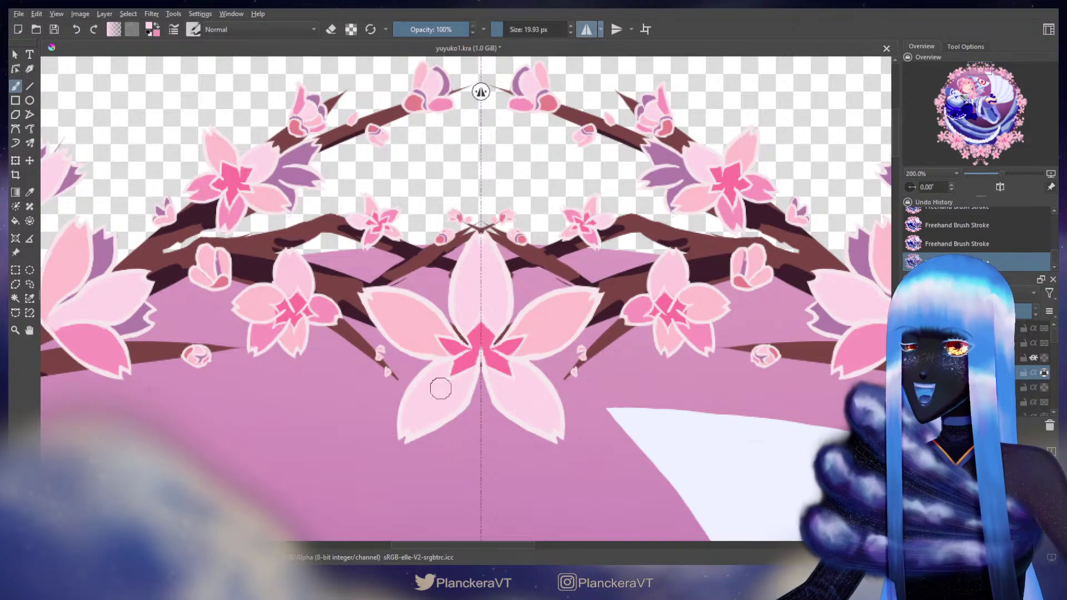
Step: Lighten the outer petal of the small flower beside the central blossom and the upper petals of the half-open blossom with very pale pink
left_click_drag(553, 339, 478, 300)
mouse_move(581, 223)
left_mouse_down()
mouse_move(588, 233)
mouse_move(591, 216)
left_mouse_up()
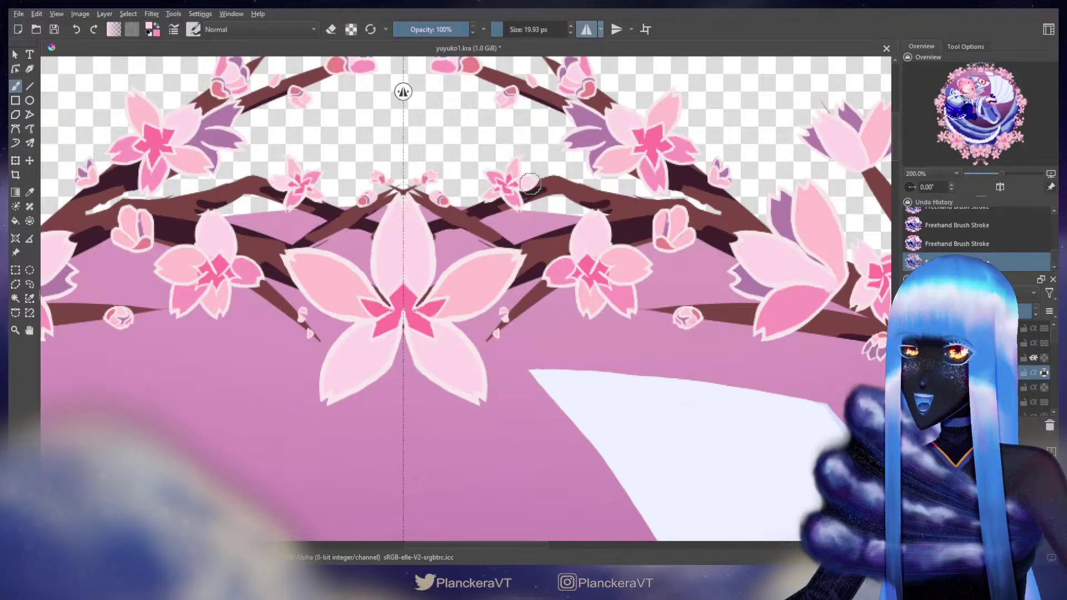
left_click_drag(631, 269, 544, 280)
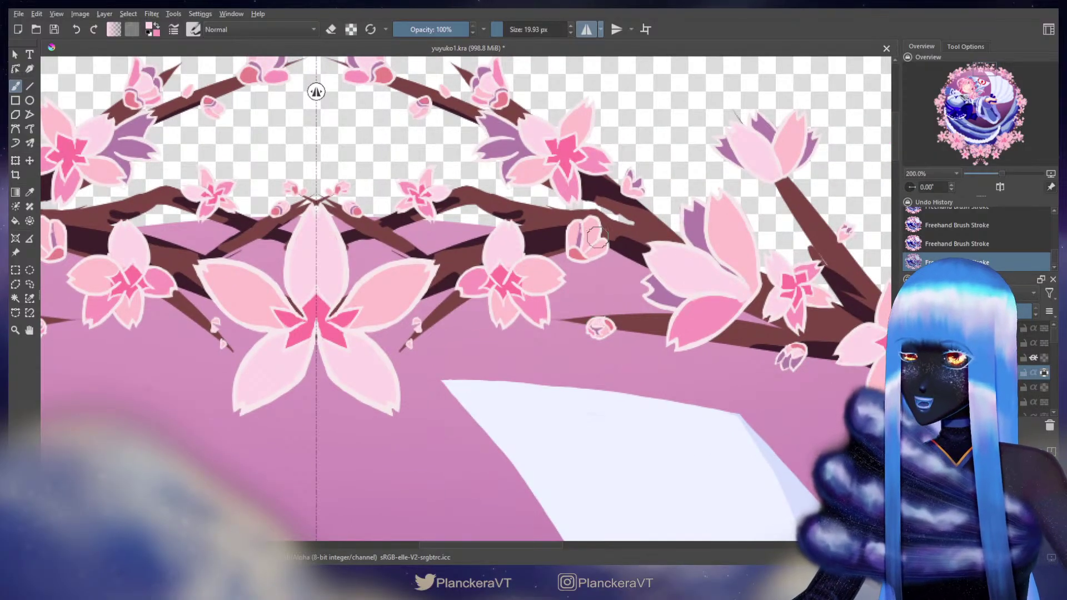
left_click_drag(581, 225, 579, 245)
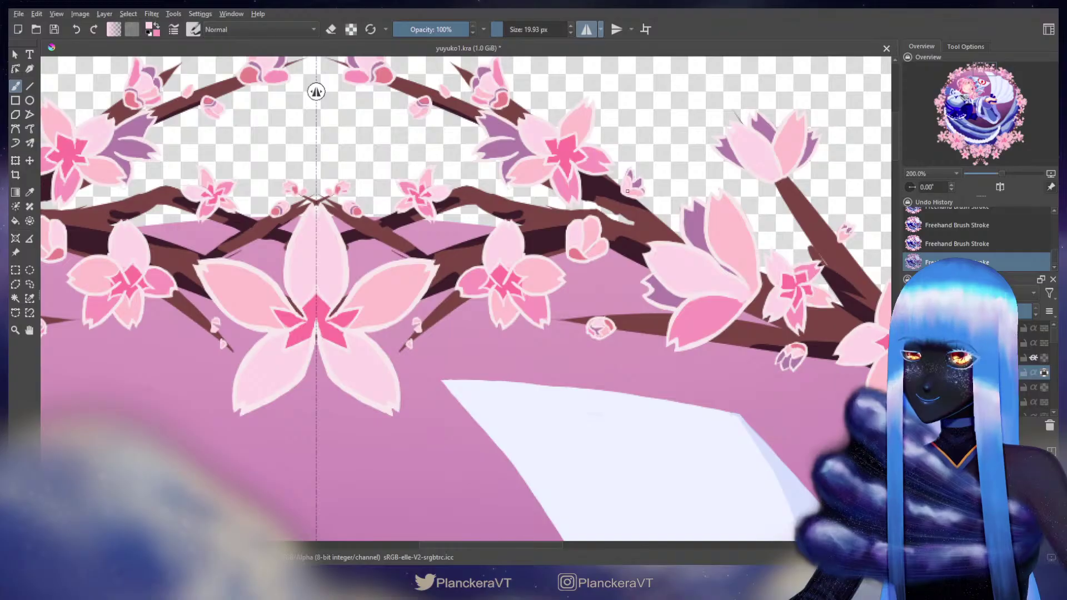
Step: Sample the deeper pink from the half-open blossom and fill the right petal of the large blossom above the trunk with it
left_click(600, 246, "ctrl")
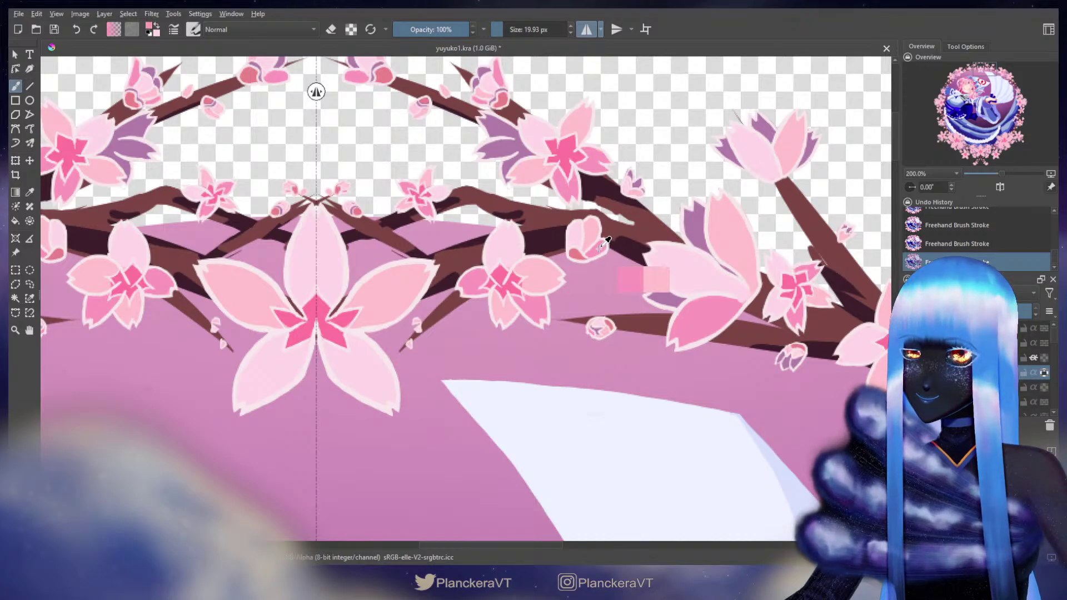
left_click_drag(632, 287, 417, 259)
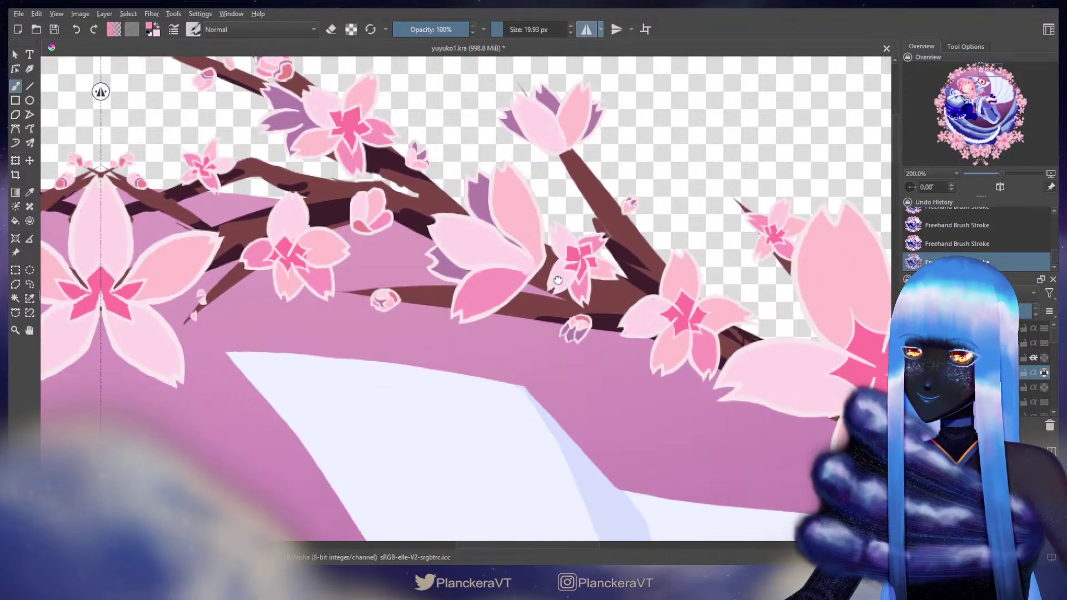
left_click_drag(557, 280, 367, 229)
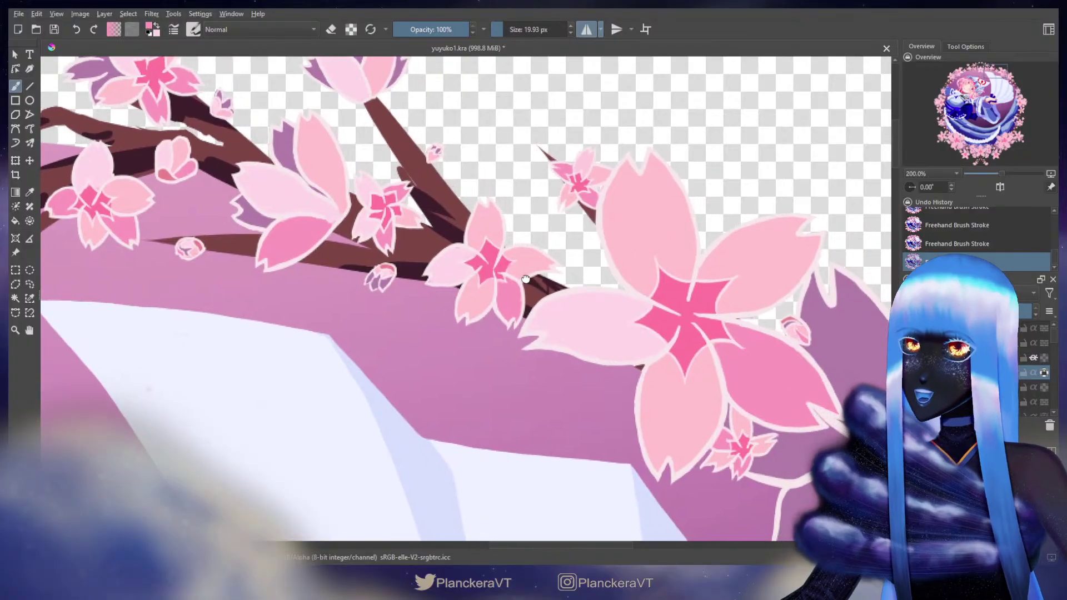
left_click_drag(525, 279, 417, 251)
left_click_drag(535, 311, 427, 227)
left_click_drag(565, 284, 411, 221)
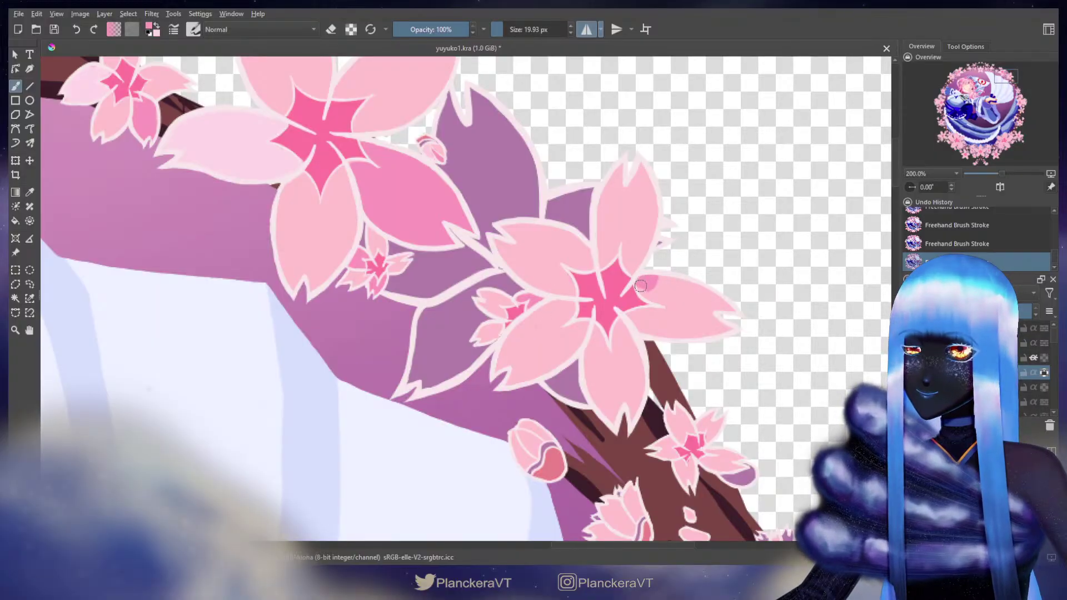
left_click_drag(640, 286, 718, 299)
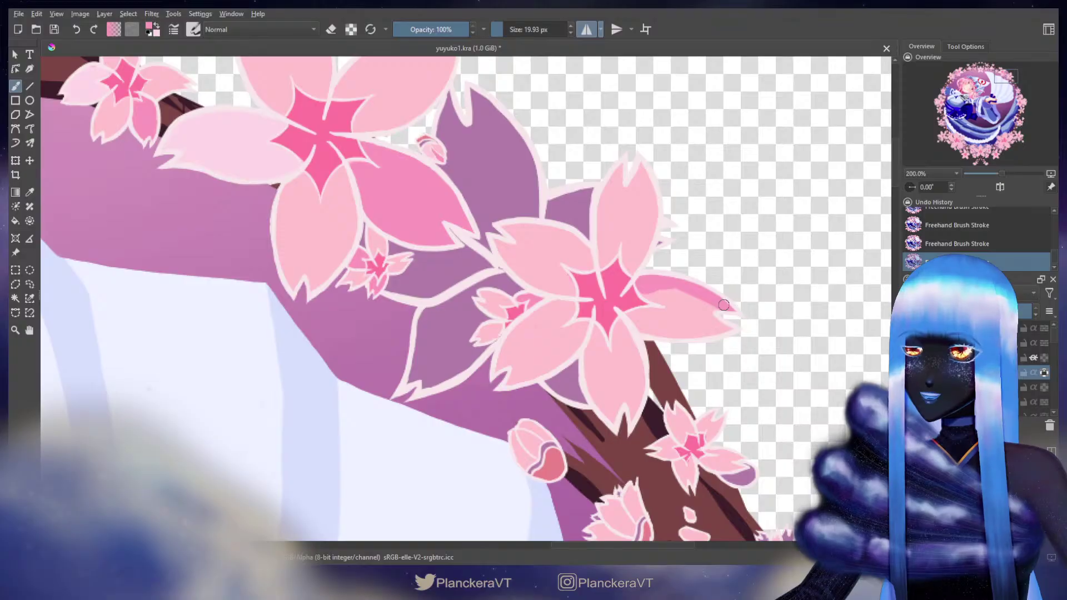
mouse_move(644, 289)
left_mouse_down()
mouse_move(715, 323)
mouse_move(713, 303)
mouse_move(703, 331)
mouse_move(712, 335)
mouse_move(663, 329)
mouse_move(676, 325)
mouse_move(669, 309)
mouse_move(647, 312)
mouse_move(644, 330)
left_mouse_up()
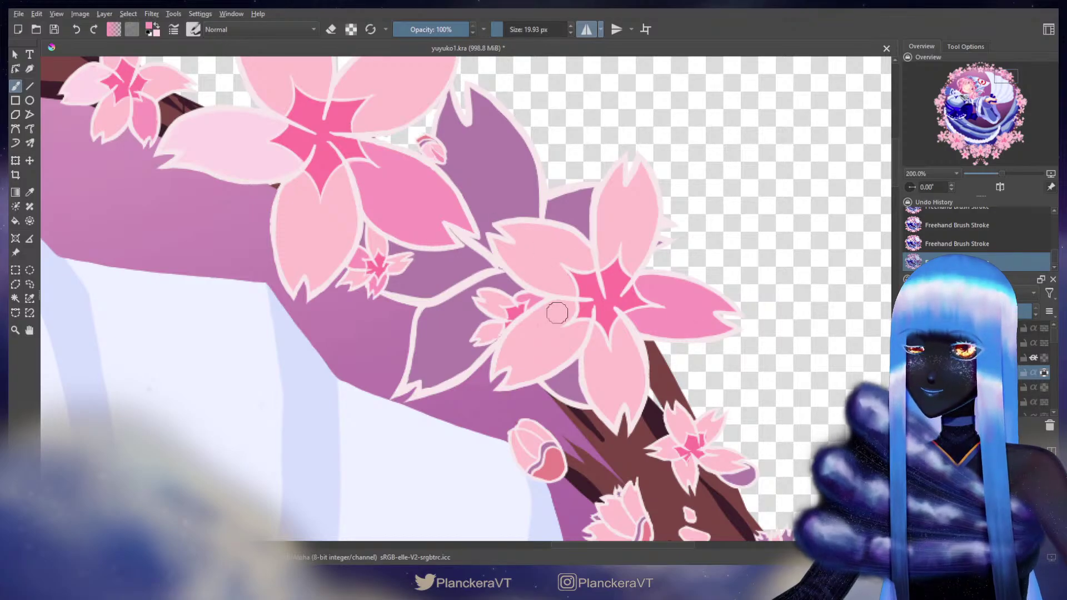
mouse_move(569, 308)
left_mouse_down()
mouse_move(537, 311)
mouse_move(508, 338)
mouse_move(503, 371)
mouse_move(536, 380)
mouse_move(585, 327)
left_mouse_up()
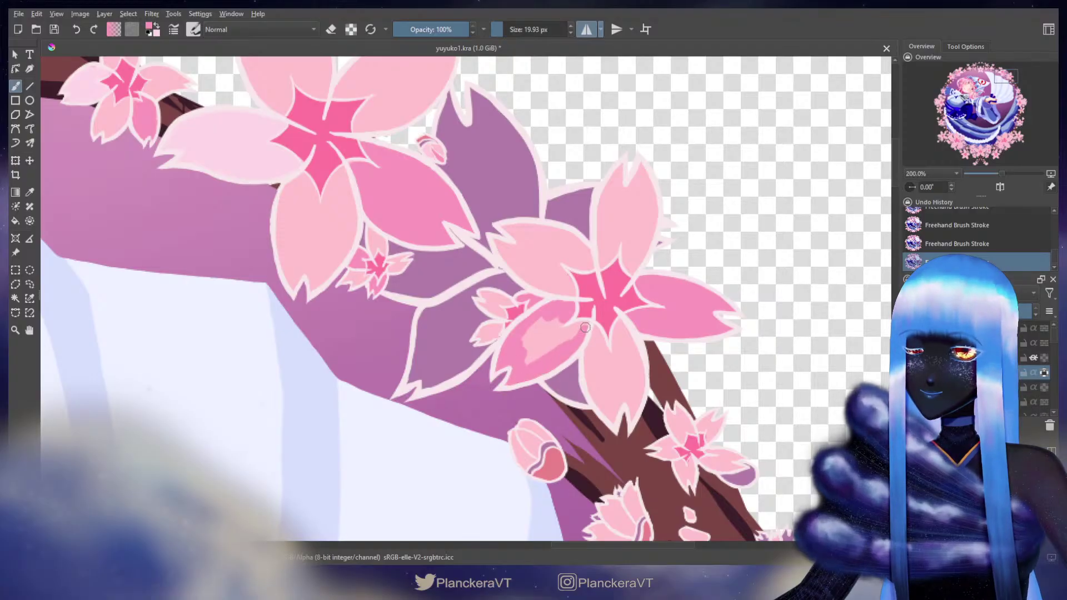
key("ctrl+z")
key("ctrl+z")
key("ctrl+z")
key("ctrl+z")
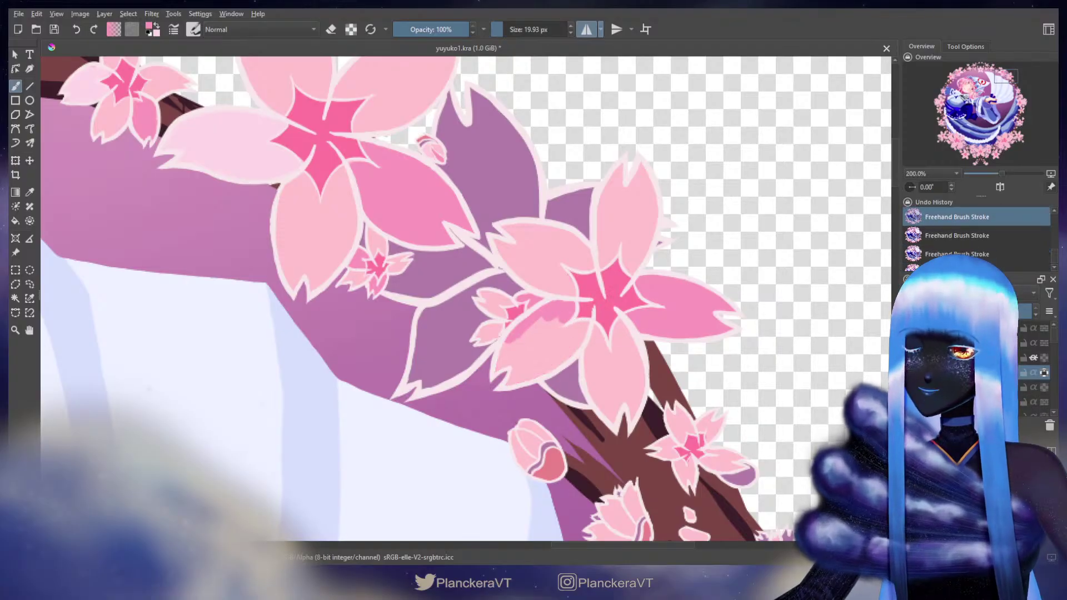
Step: Deepen the lower-left petal of the small tucked-behind flower and paint the large blossom's upper petal in very pale pink
left_click_drag(491, 327, 484, 332)
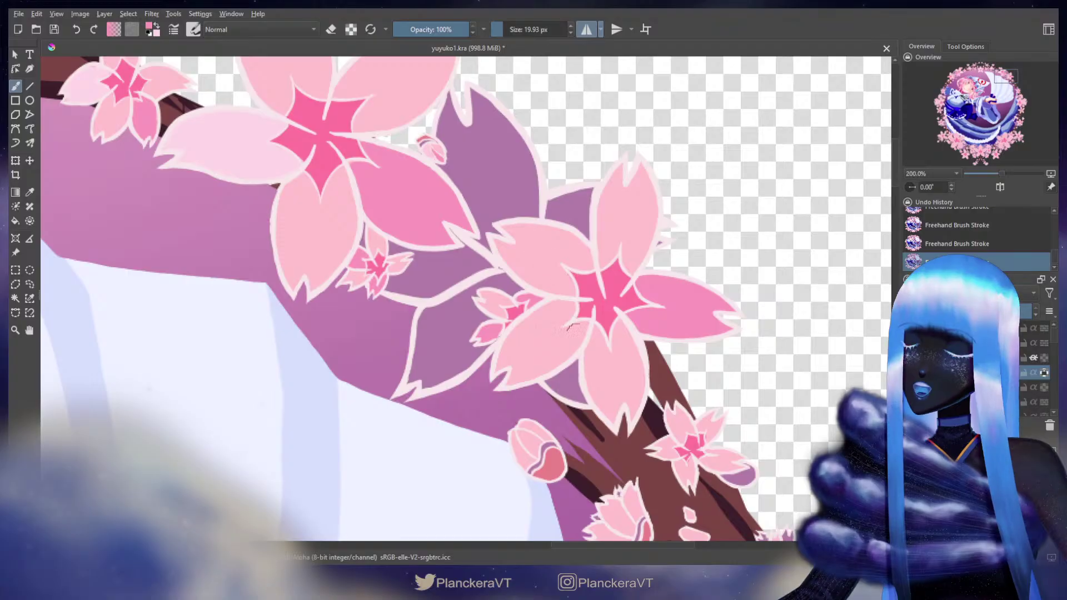
mouse_move(613, 191)
left_mouse_down()
mouse_move(598, 265)
mouse_move(612, 249)
mouse_move(602, 261)
mouse_move(615, 189)
mouse_move(626, 197)
mouse_move(638, 171)
mouse_move(648, 195)
mouse_move(640, 170)
mouse_move(646, 225)
mouse_move(638, 216)
mouse_move(622, 231)
left_mouse_up()
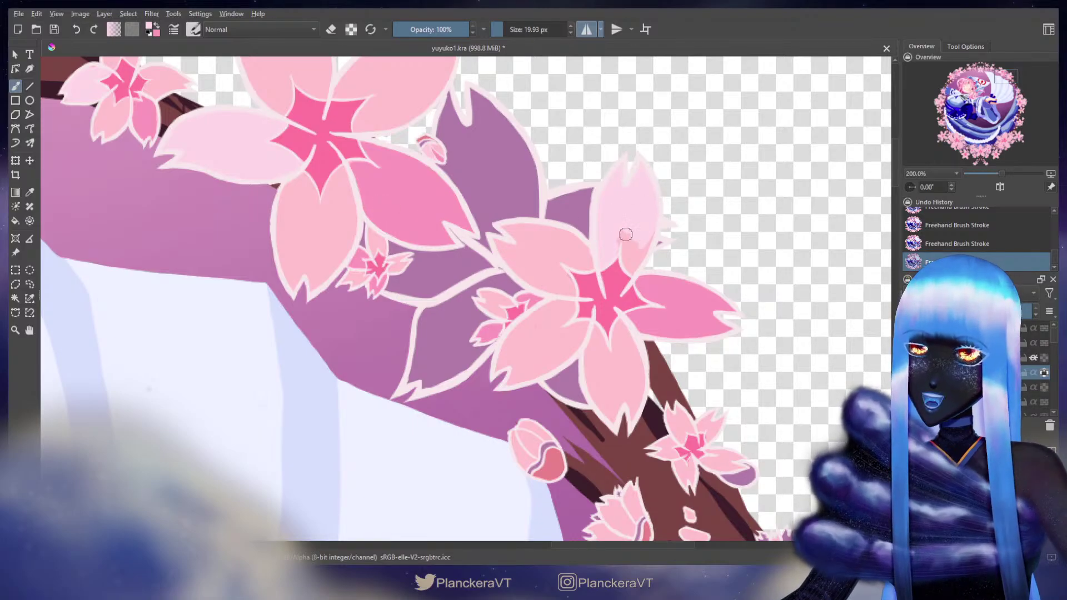
mouse_move(625, 235)
left_mouse_down()
mouse_move(614, 245)
mouse_move(629, 267)
mouse_move(637, 238)
mouse_move(637, 251)
left_mouse_up()
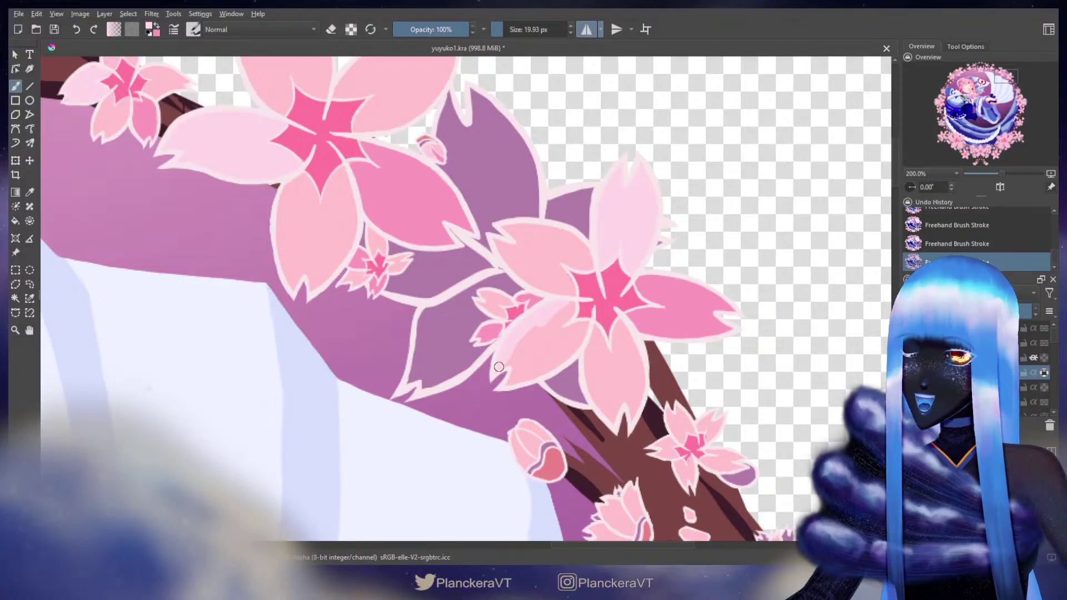
Step: Paint the lower-left petal of the large flower beside the branch in pale pink up to its outline
mouse_move(498, 366)
left_mouse_down()
mouse_move(520, 362)
mouse_move(550, 322)
left_mouse_up()
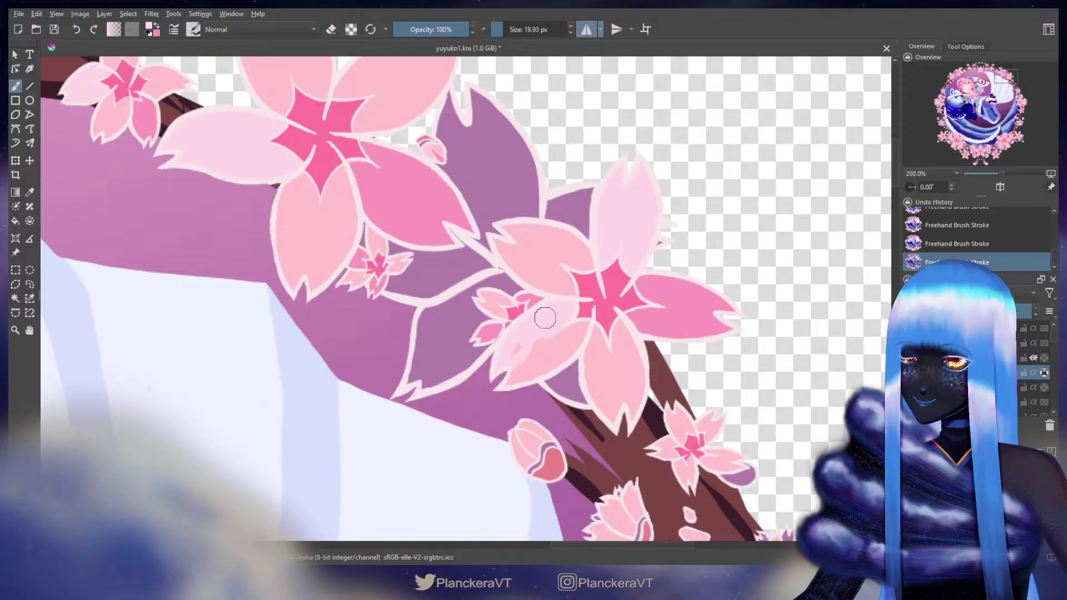
left_click(560, 275, "ctrl")
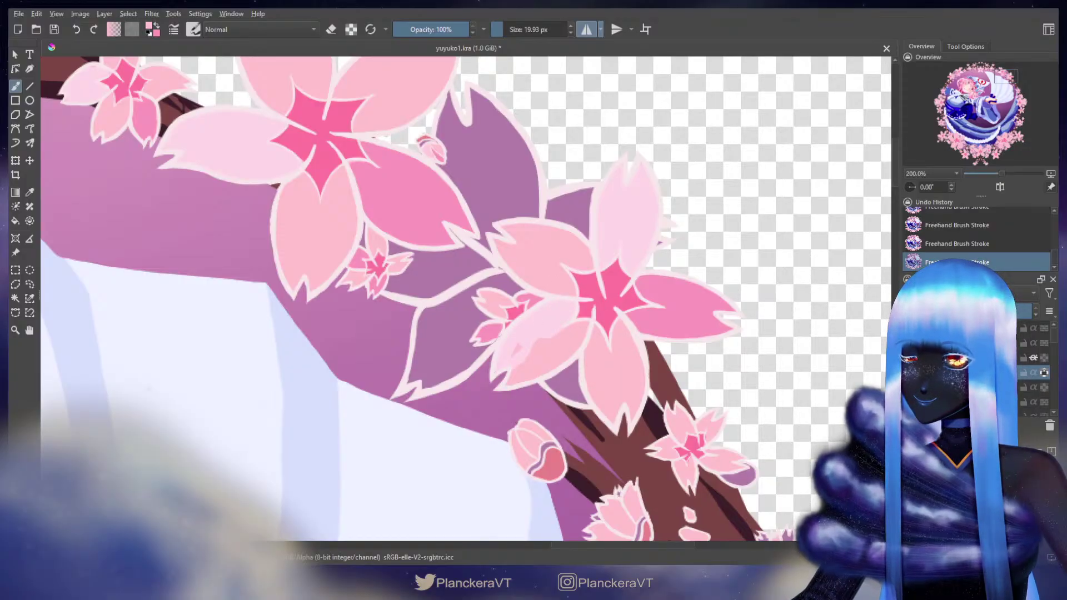
left_click(554, 316, "ctrl")
mouse_move(536, 339)
left_mouse_down()
mouse_move(517, 343)
mouse_move(525, 361)
left_mouse_up()
left_click_drag(564, 338, 578, 313)
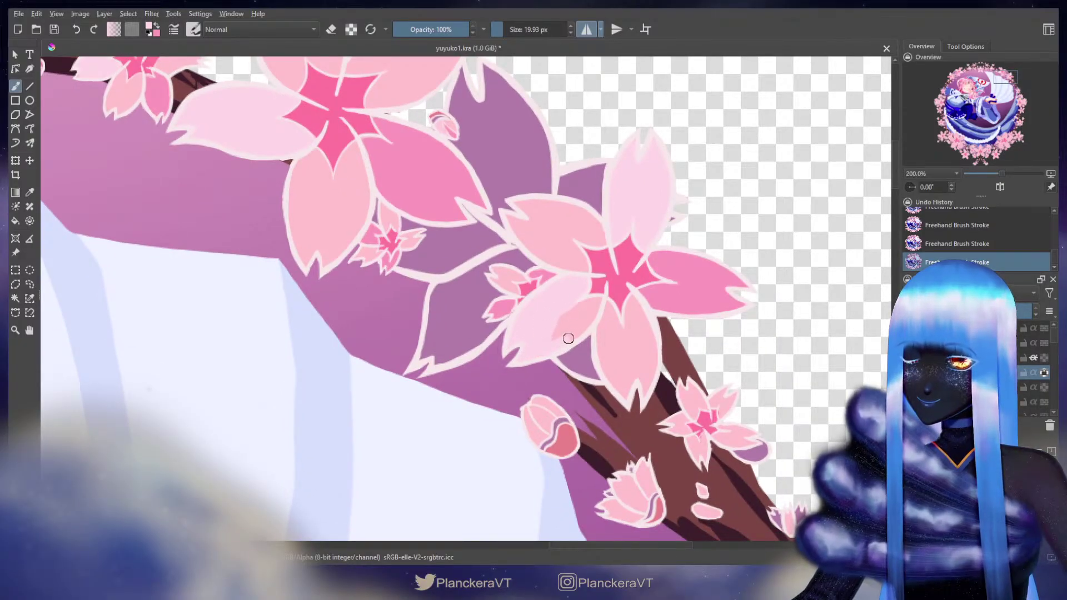
mouse_move(567, 338)
left_mouse_down()
mouse_move(540, 345)
mouse_move(571, 307)
mouse_move(563, 324)
mouse_move(600, 304)
mouse_move(584, 320)
left_mouse_up()
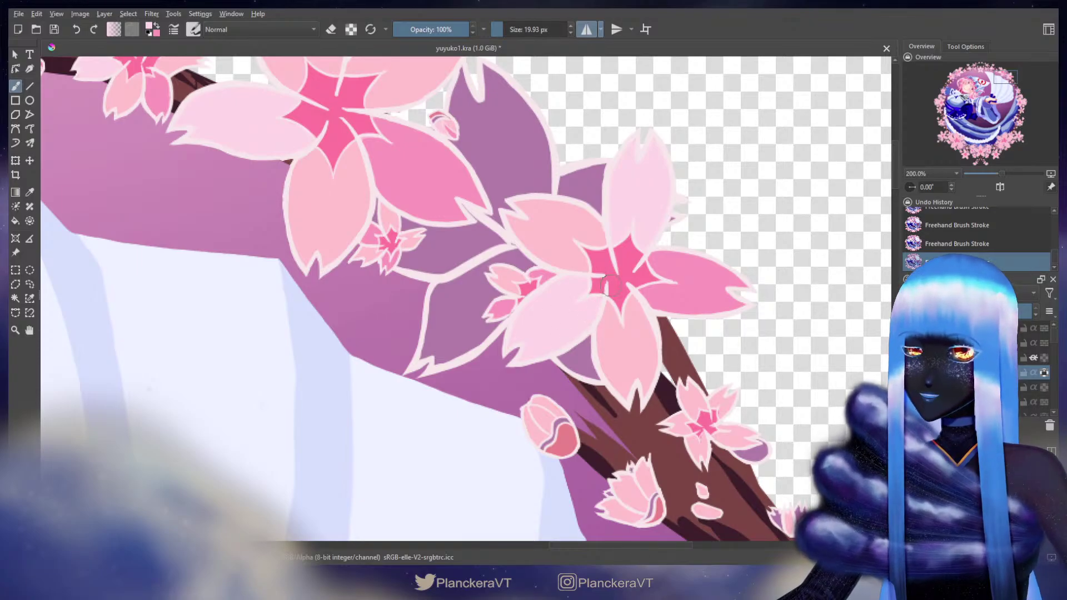
Step: Shade the petals of the small flower buds along the brown branch with pale and darker pink
left_click_drag(655, 302, 541, 183)
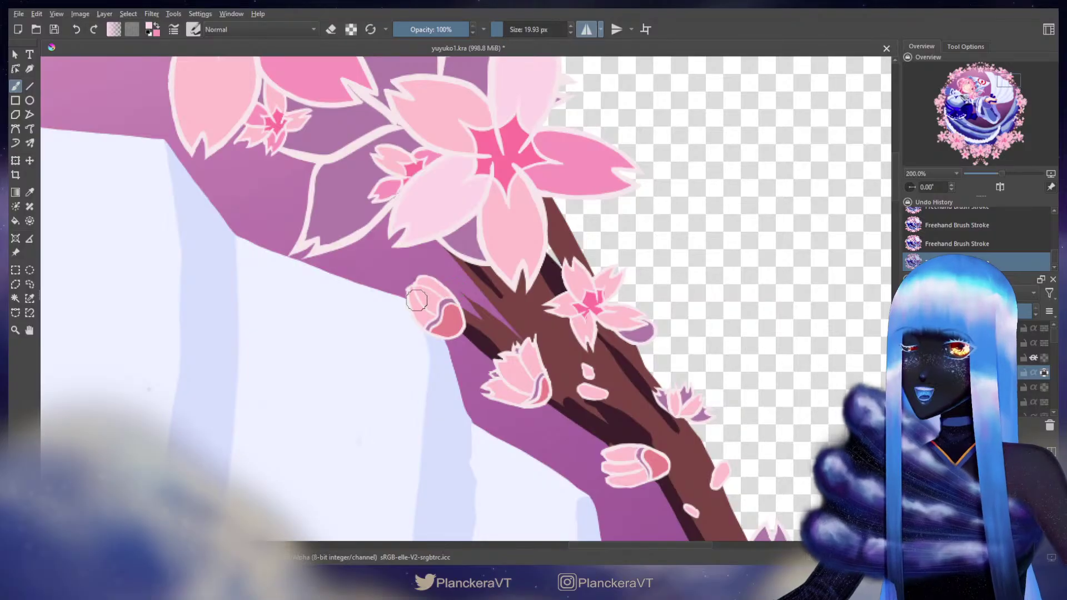
left_click_drag(412, 293, 427, 318)
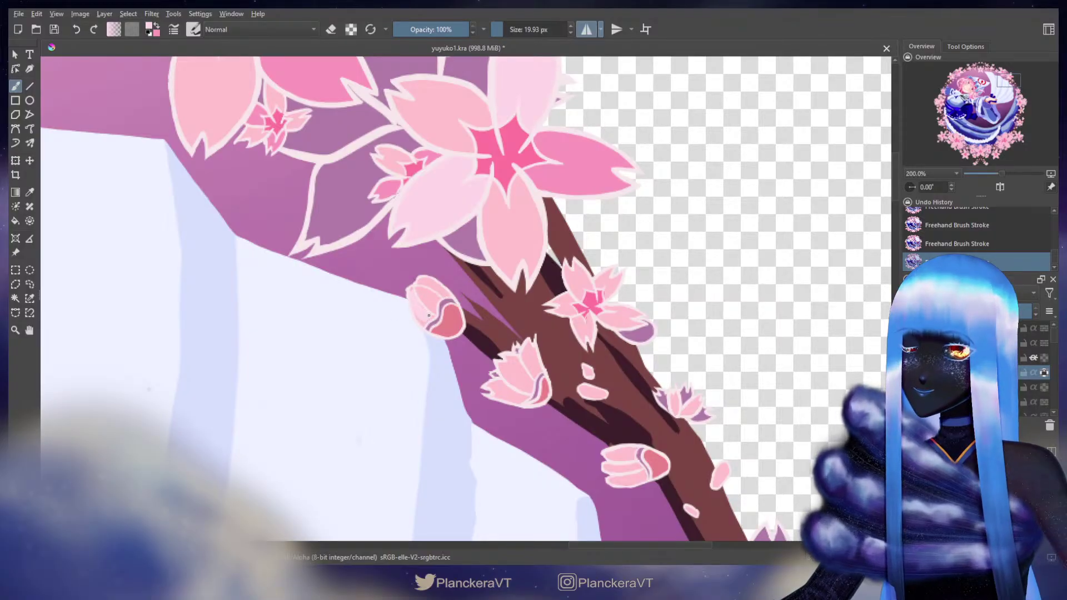
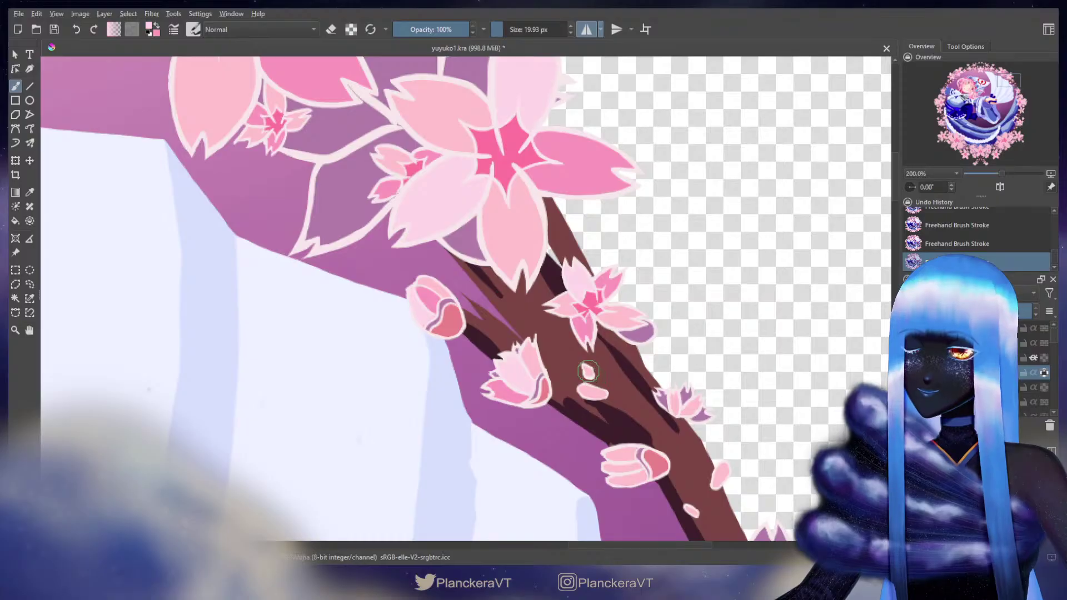
scroll(590, 373, "down", 5)
scroll(590, 373, "right", 3)
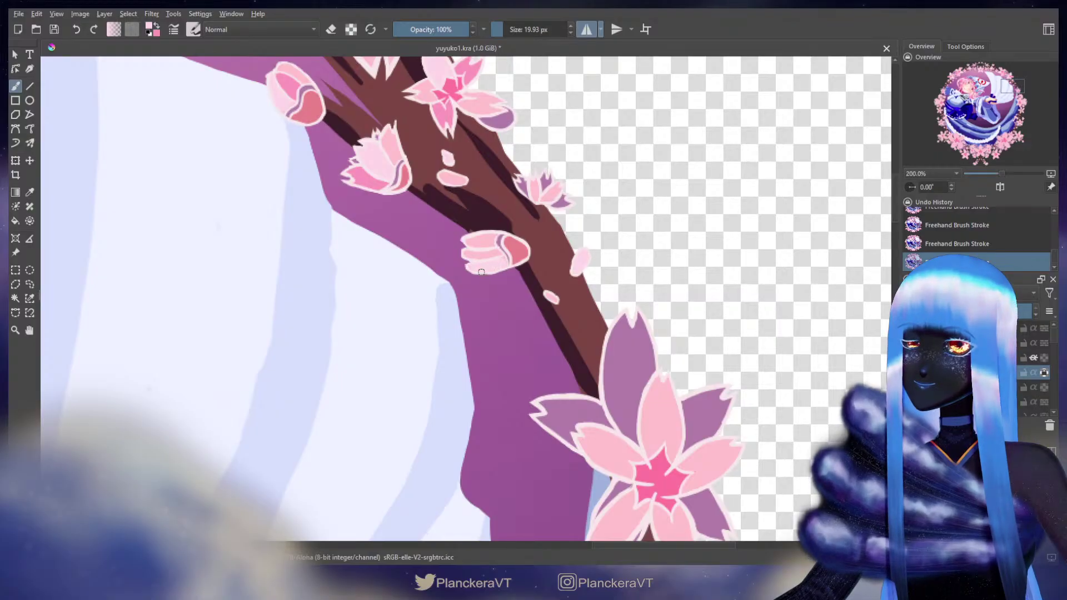
key("x")
left_click_drag(471, 255, 498, 254)
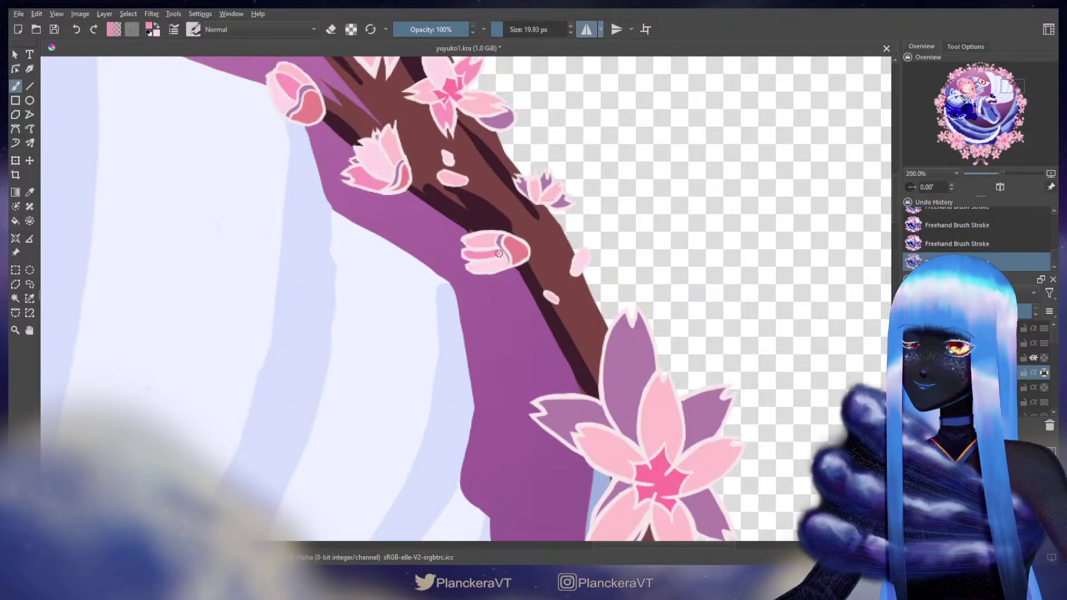
Step: Paint the next flower's lower-right petal darker pink and its lower-left and top petals pale pink
mouse_move(666, 371)
left_mouse_down()
mouse_move(563, 217)
mouse_move(569, 196)
left_mouse_up()
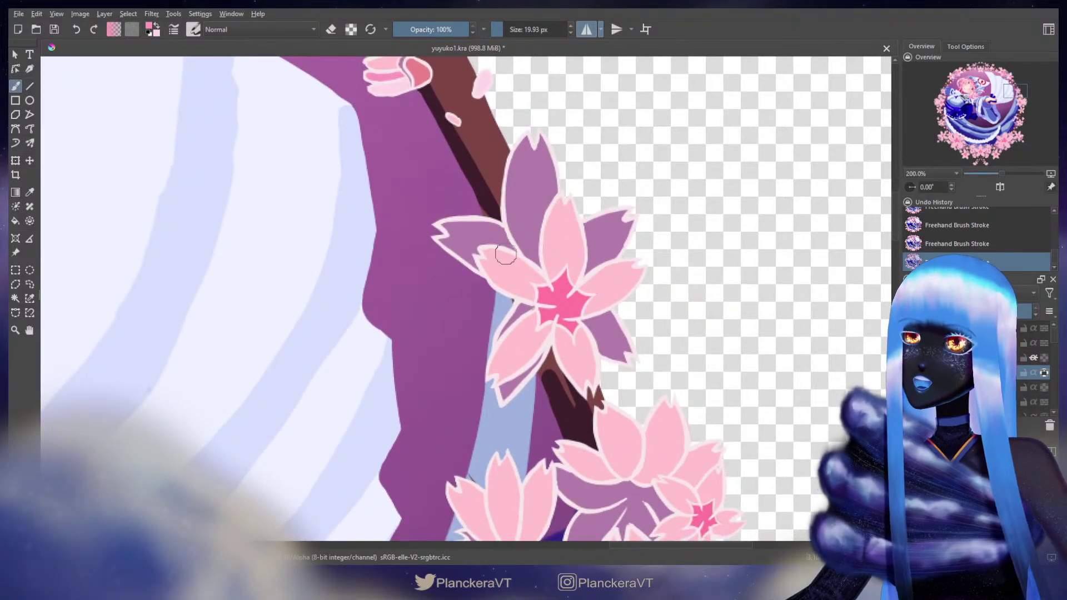
left_click_drag(559, 332, 581, 383)
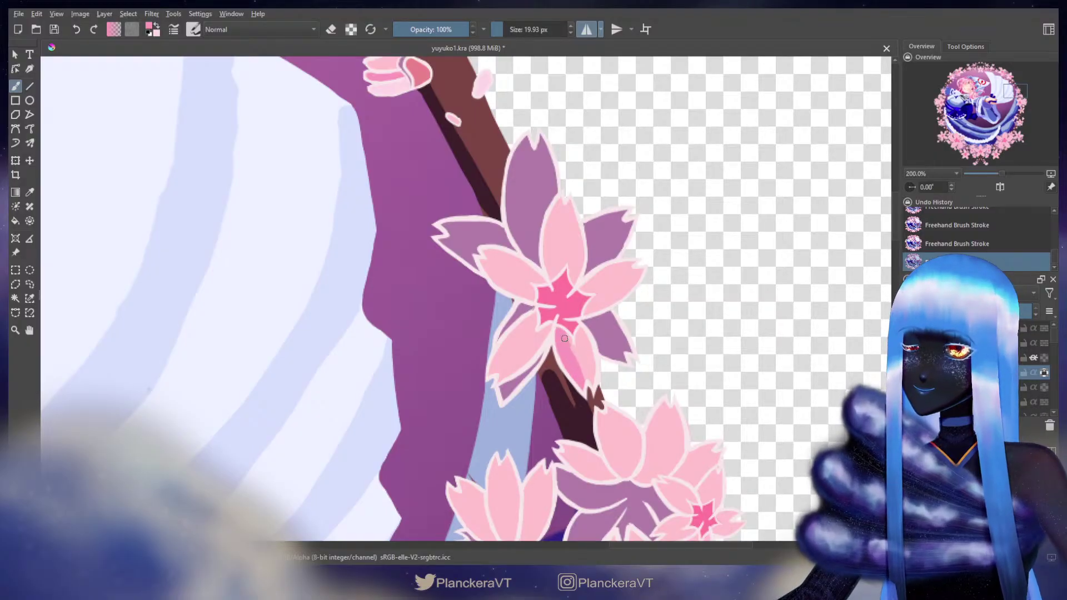
mouse_move(567, 337)
left_mouse_down()
mouse_move(591, 379)
mouse_move(579, 337)
left_mouse_up()
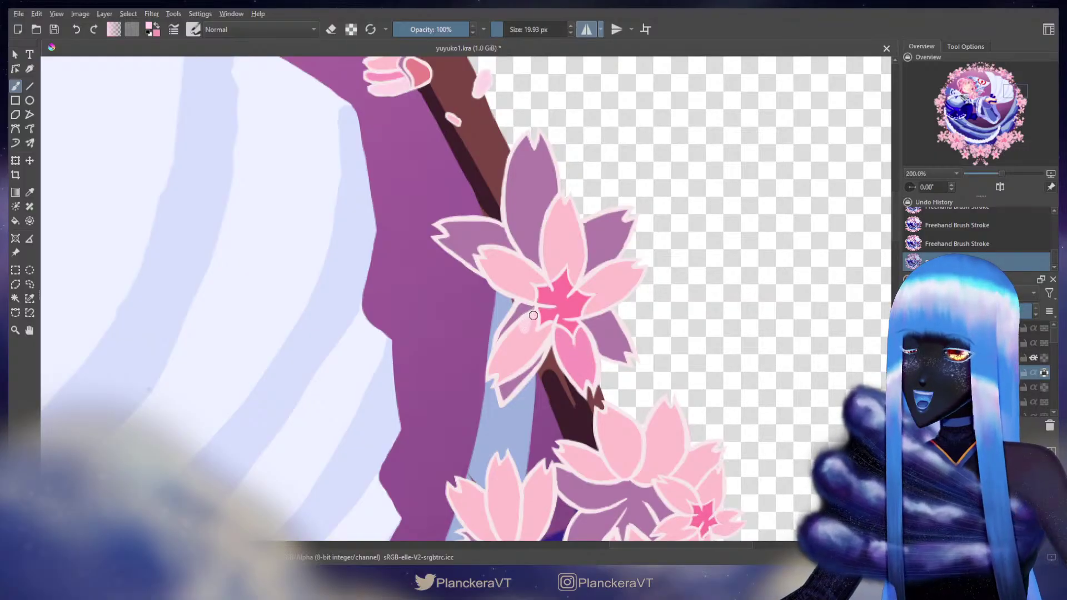
mouse_move(533, 315)
left_mouse_down()
mouse_move(495, 372)
mouse_move(544, 332)
mouse_move(526, 340)
mouse_move(534, 344)
left_mouse_up()
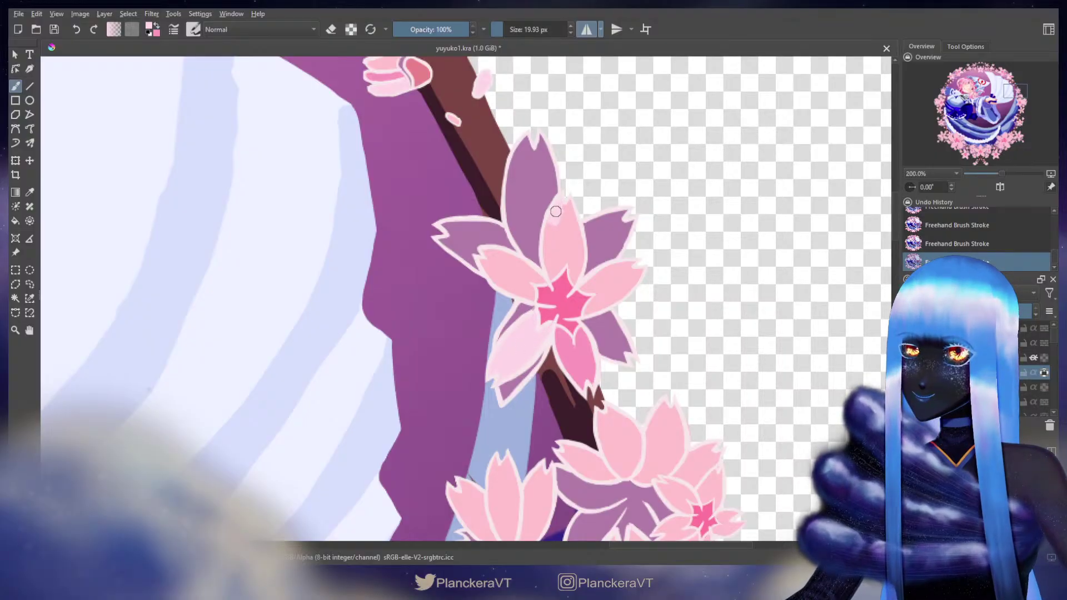
mouse_move(556, 211)
left_mouse_down()
mouse_move(549, 268)
mouse_move(551, 229)
mouse_move(550, 265)
left_mouse_up()
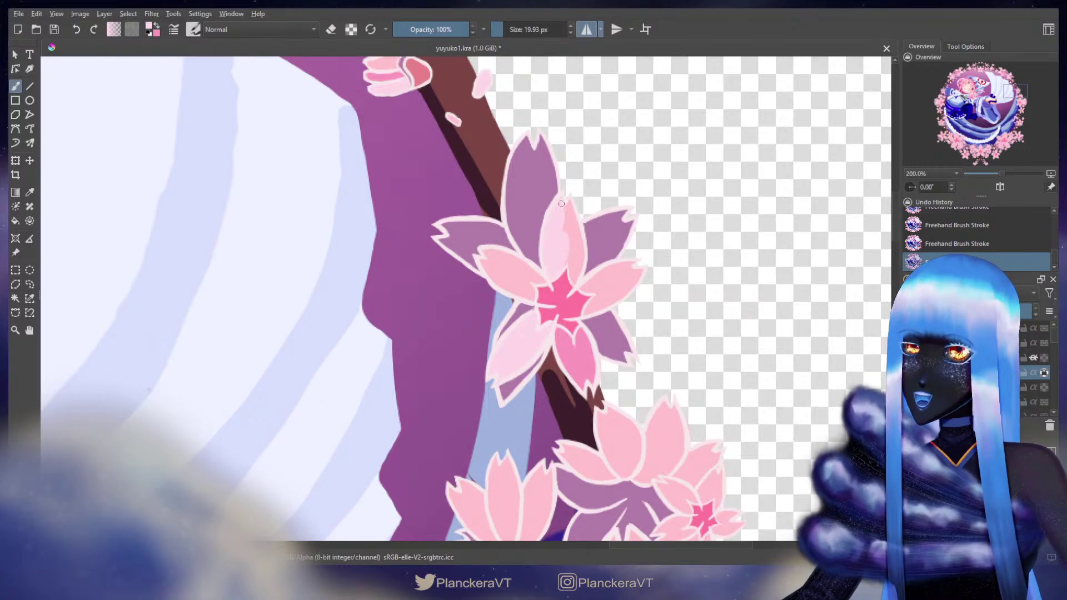
mouse_move(568, 208)
left_mouse_down()
mouse_move(580, 254)
mouse_move(570, 213)
mouse_move(570, 259)
mouse_move(565, 252)
mouse_move(578, 274)
left_mouse_up()
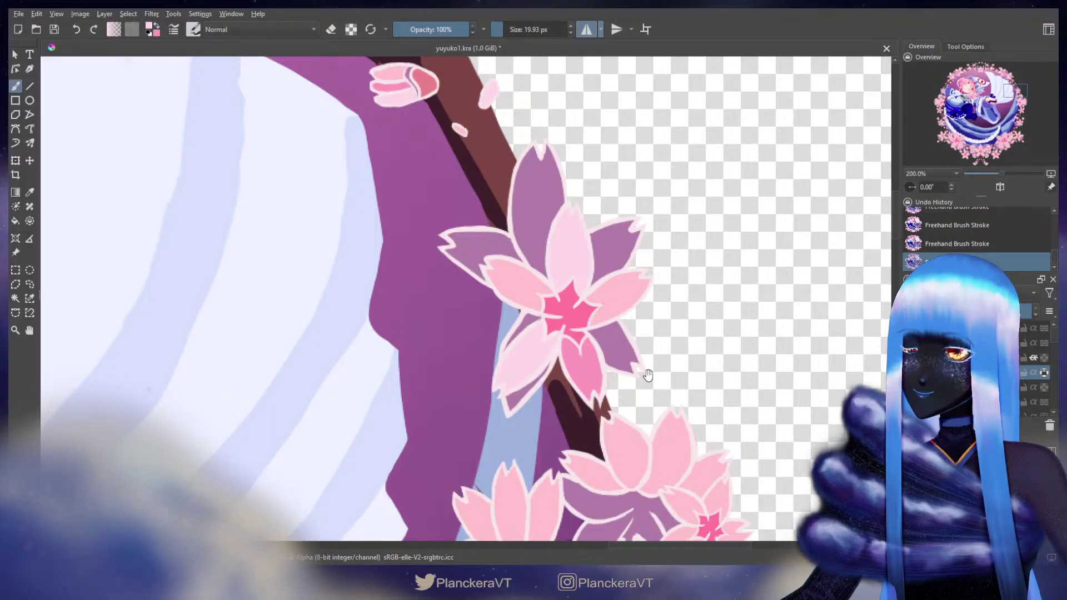
Step: Color the petals of the clustered blossoms below in darker and pale pink, touching up with the eraser
mouse_move(643, 374)
left_mouse_down()
mouse_move(557, 214)
mouse_move(516, 217)
mouse_move(508, 250)
mouse_move(508, 233)
mouse_move(533, 268)
mouse_move(522, 243)
mouse_move(533, 254)
mouse_move(503, 240)
mouse_move(508, 251)
mouse_move(497, 236)
mouse_move(523, 296)
mouse_move(521, 264)
mouse_move(527, 279)
mouse_move(502, 284)
mouse_move(465, 269)
mouse_move(502, 290)
mouse_move(466, 278)
left_mouse_up()
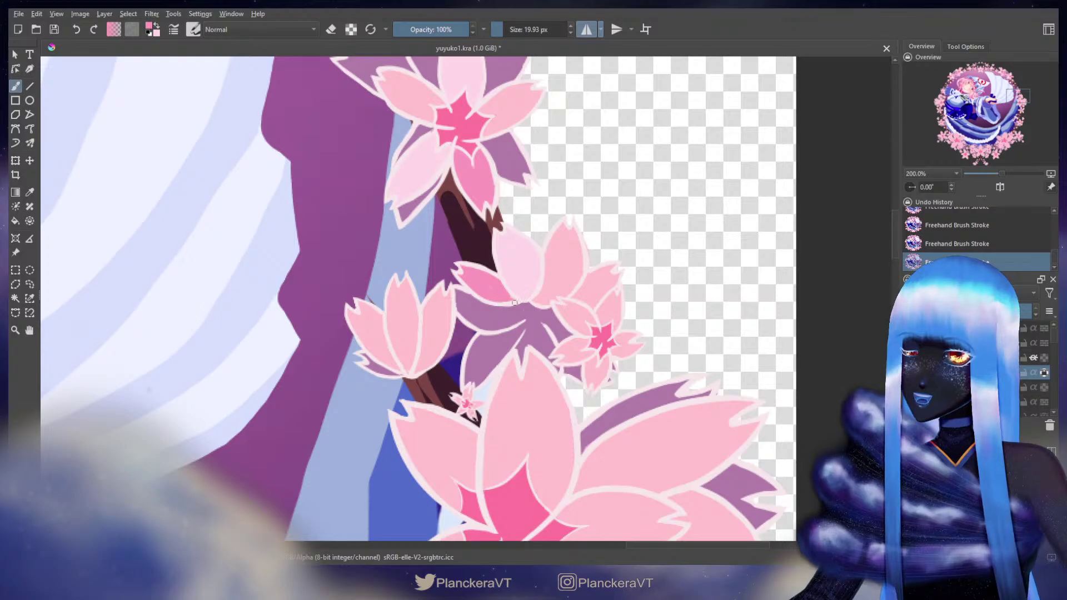
mouse_move(601, 262)
left_mouse_down()
mouse_move(611, 280)
mouse_move(604, 265)
mouse_move(595, 271)
left_mouse_up()
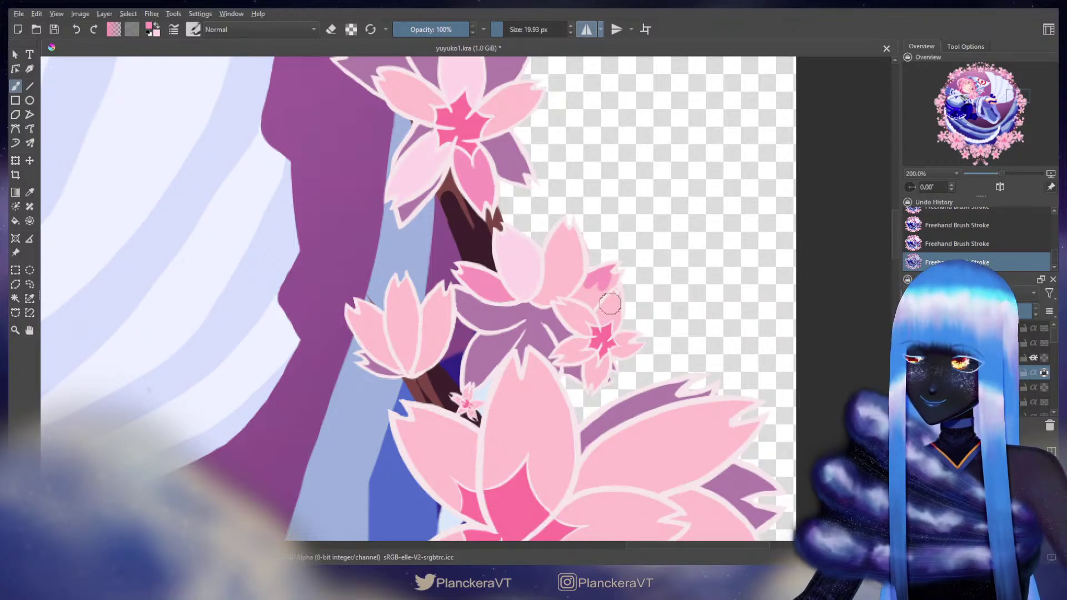
key("e")
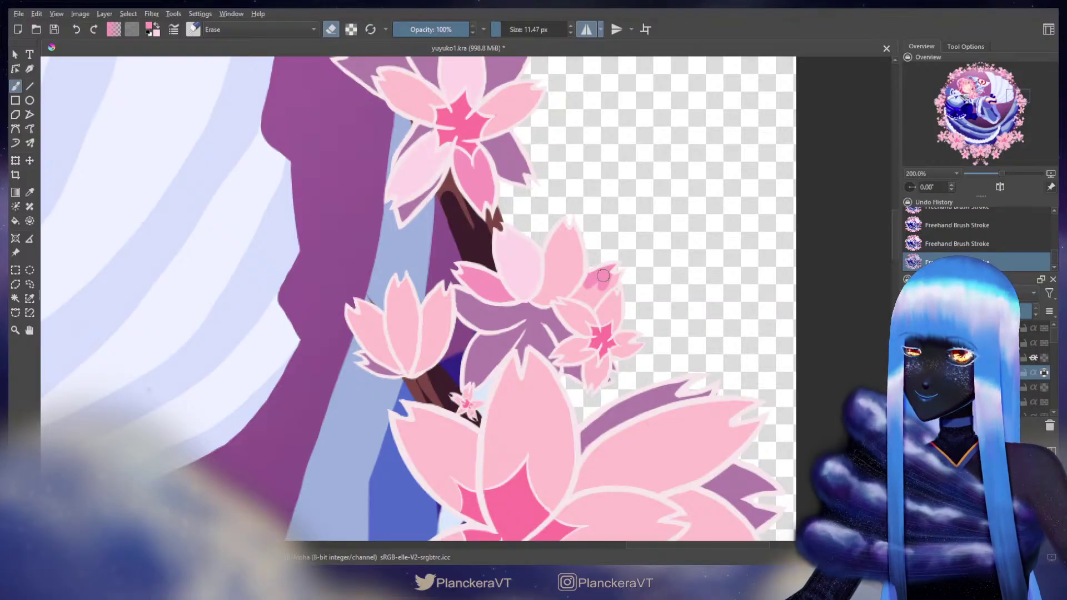
key("e")
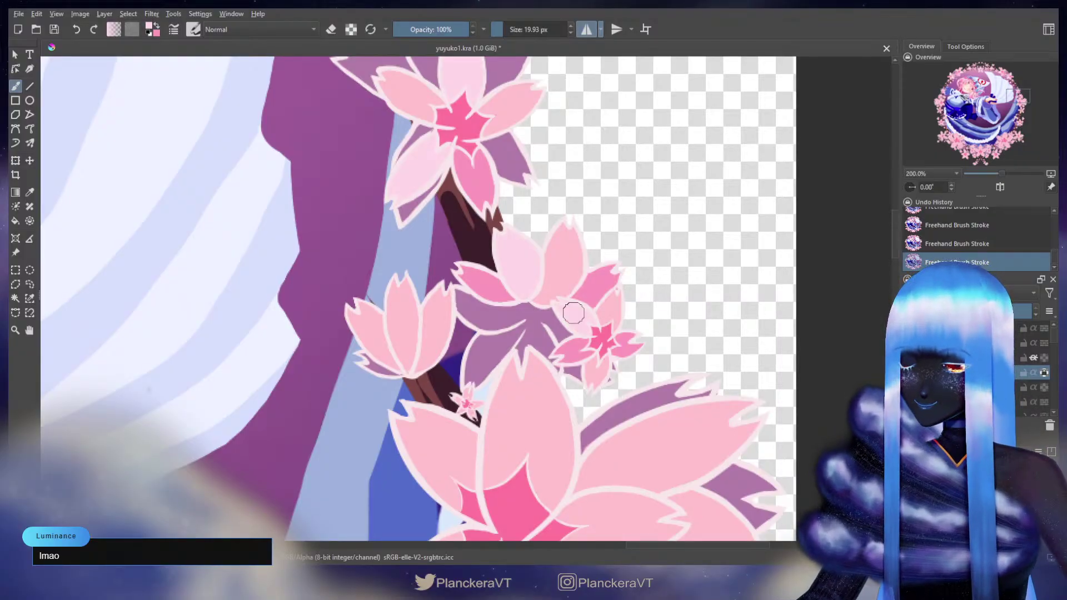
Step: Paint the middle petal of the three-petaled blossom pale pink and its left petal darker pink
mouse_move(428, 335)
left_mouse_down()
mouse_move(528, 285)
mouse_move(510, 312)
left_mouse_up()
mouse_move(508, 273)
left_mouse_down()
mouse_move(508, 248)
mouse_move(499, 257)
mouse_move(496, 247)
mouse_move(493, 277)
mouse_move(493, 265)
mouse_move(509, 323)
mouse_move(516, 303)
mouse_move(506, 332)
left_mouse_up()
key("x")
mouse_move(462, 286)
left_mouse_down()
mouse_move(480, 290)
mouse_move(471, 303)
mouse_move(474, 294)
mouse_move(486, 321)
mouse_move(456, 283)
mouse_move(485, 325)
left_mouse_up()
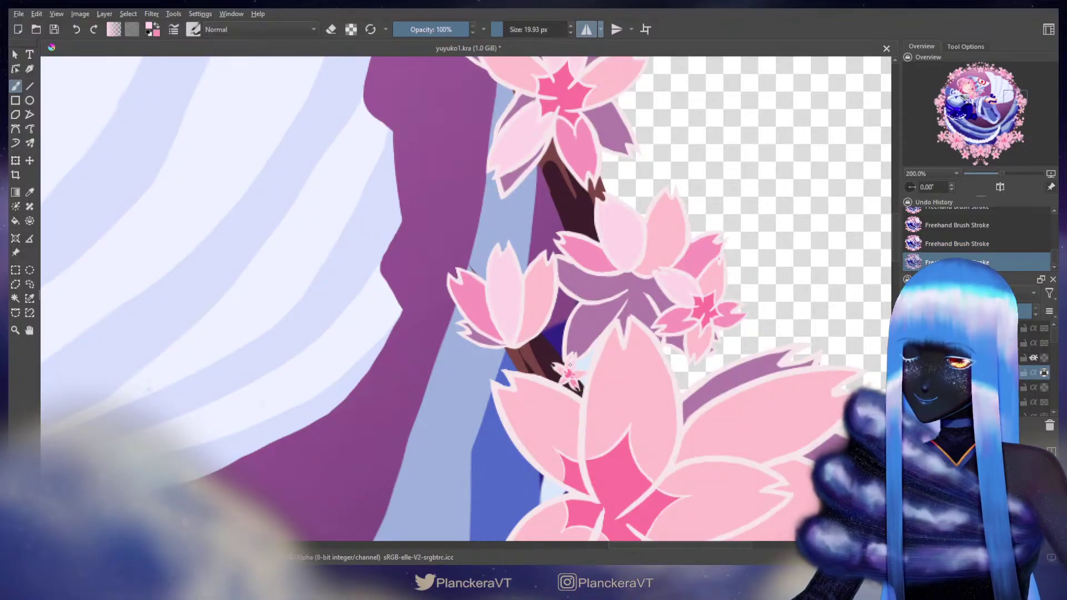
Step: Fill the upper-left petal of the largest flower with darker pink
mouse_move(596, 368)
left_mouse_down()
mouse_move(566, 246)
mouse_move(538, 280)
left_mouse_up()
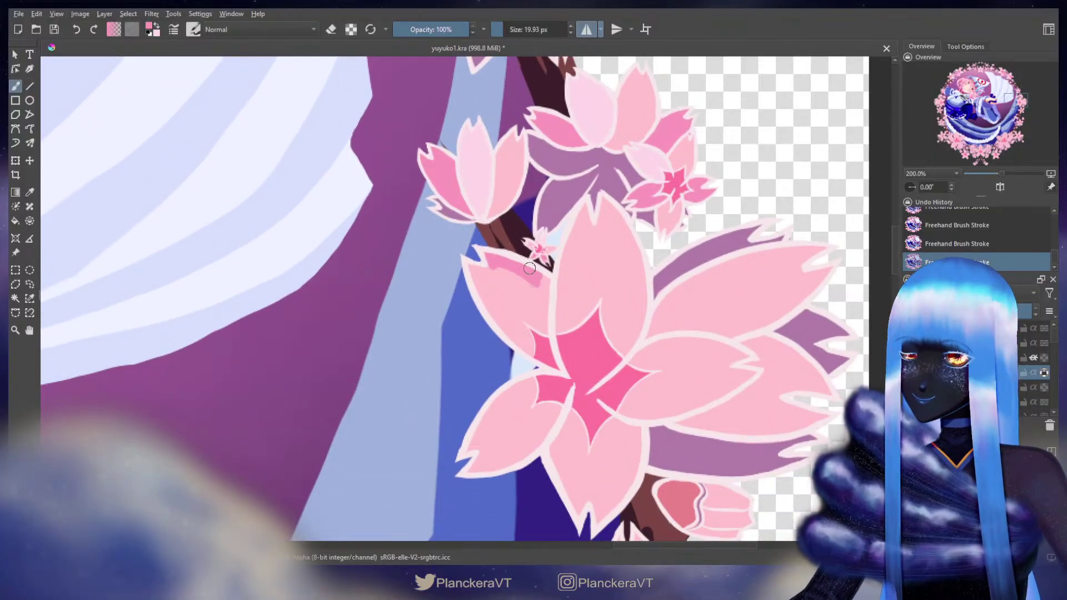
mouse_move(547, 331)
left_mouse_down()
mouse_move(514, 285)
mouse_move(537, 284)
mouse_move(495, 268)
mouse_move(510, 309)
left_mouse_up()
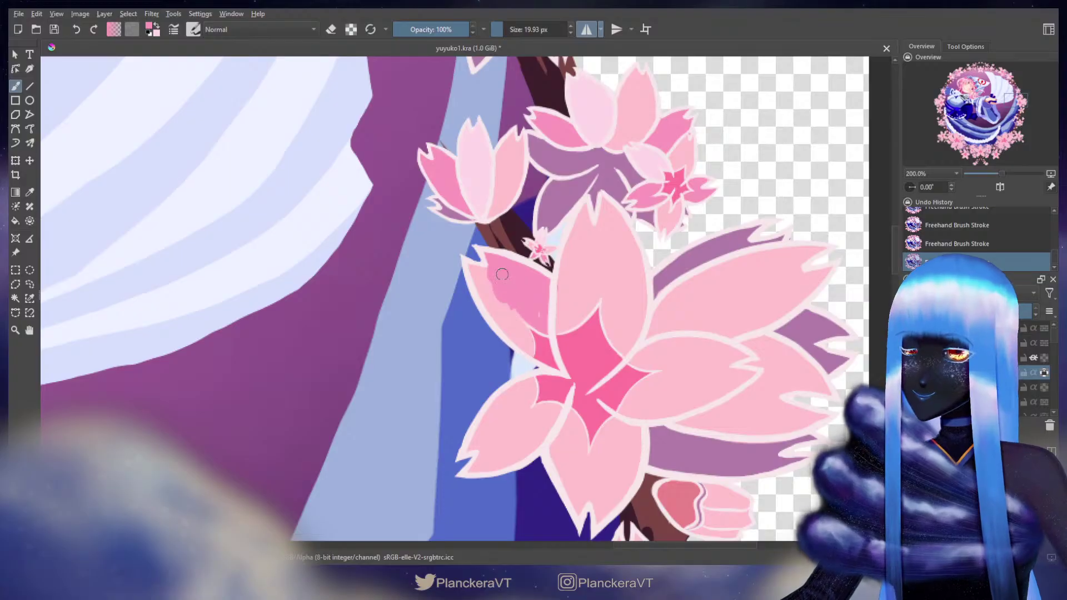
mouse_move(488, 271)
left_mouse_down()
mouse_move(493, 312)
mouse_move(488, 297)
mouse_move(515, 304)
mouse_move(530, 351)
mouse_move(511, 340)
mouse_move(531, 350)
left_mouse_up()
Step: Paint the largest flower's bottom petal darker pink and its lower-left petal pale pink
left_click_drag(591, 385, 552, 273)
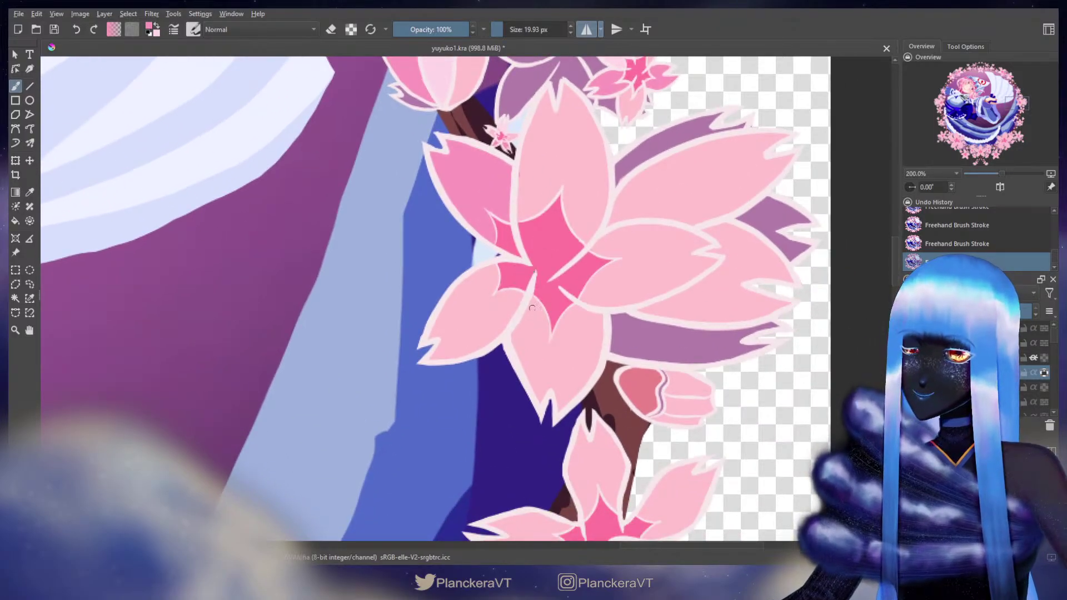
mouse_move(536, 316)
left_mouse_down()
mouse_move(546, 338)
mouse_move(521, 324)
mouse_move(514, 345)
mouse_move(524, 359)
mouse_move(530, 340)
mouse_move(541, 366)
mouse_move(528, 343)
mouse_move(539, 337)
mouse_move(535, 390)
mouse_move(545, 347)
left_mouse_up()
mouse_move(575, 311)
left_mouse_down()
mouse_move(556, 370)
mouse_move(552, 339)
mouse_move(560, 403)
mouse_move(594, 337)
mouse_move(595, 356)
mouse_move(600, 324)
mouse_move(583, 308)
mouse_move(575, 373)
mouse_move(590, 325)
left_mouse_up()
mouse_move(477, 275)
left_mouse_down()
mouse_move(489, 275)
mouse_move(453, 302)
mouse_move(464, 282)
mouse_move(448, 313)
mouse_move(466, 293)
left_mouse_up()
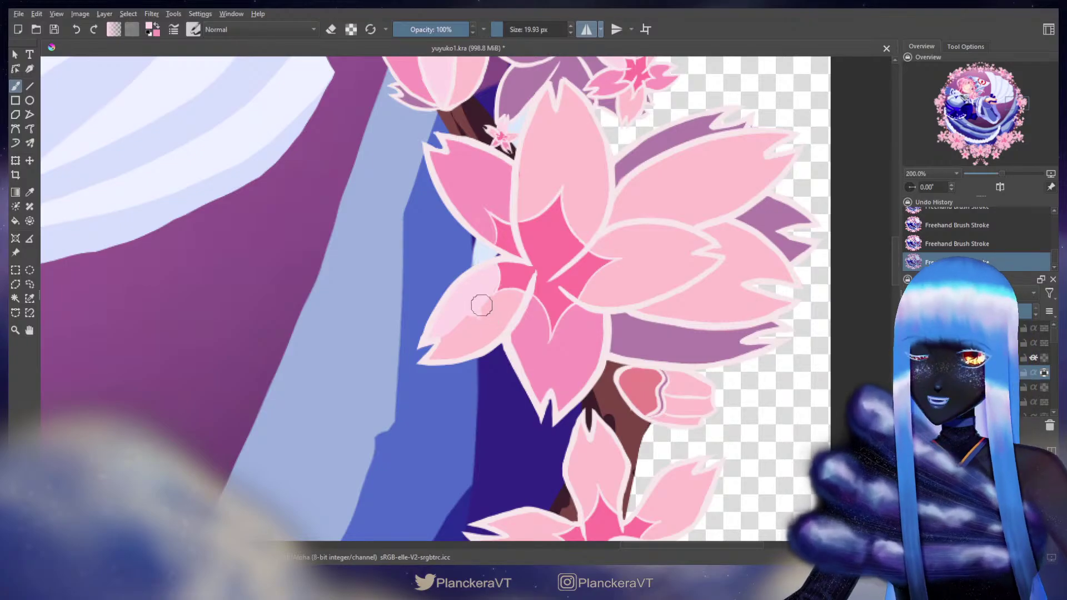
mouse_move(481, 305)
left_mouse_down()
mouse_move(518, 293)
mouse_move(515, 309)
mouse_move(517, 301)
mouse_move(479, 317)
mouse_move(489, 338)
mouse_move(475, 344)
mouse_move(493, 335)
mouse_move(467, 349)
mouse_move(470, 317)
mouse_move(449, 340)
mouse_move(431, 333)
mouse_move(460, 353)
left_mouse_up()
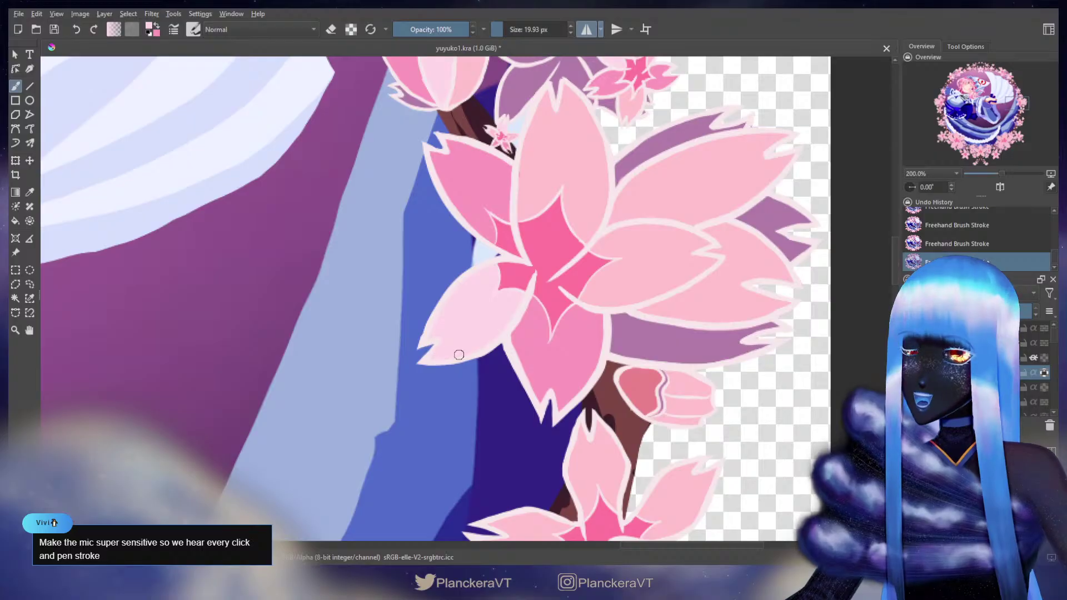
Step: Paint the largest flower's top petal pale pink and its lower-right petal darker pink
left_click_drag(650, 219, 605, 278)
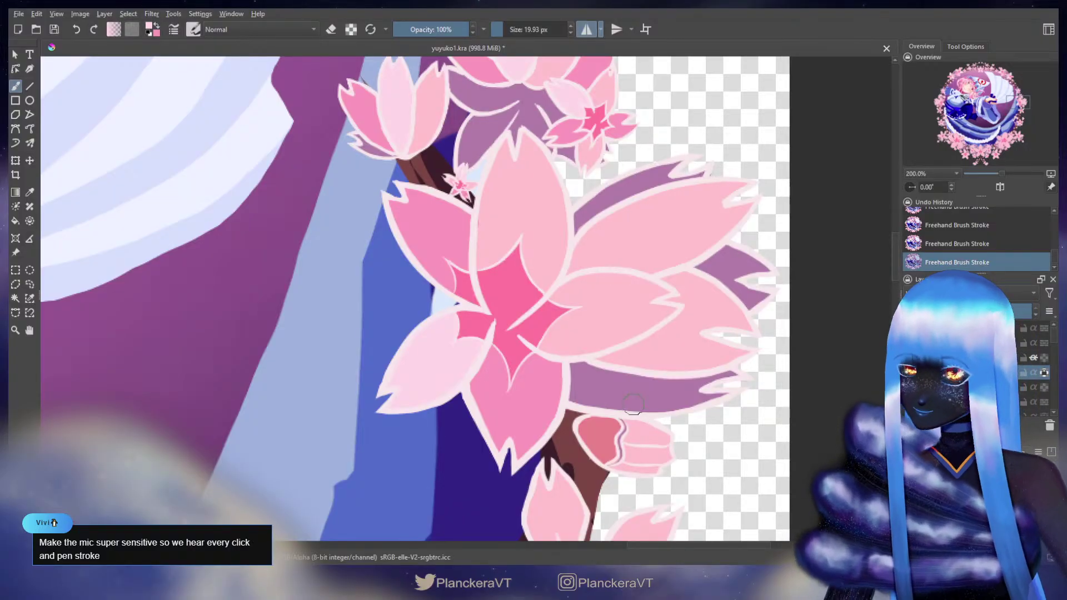
left_click_drag(498, 186, 485, 222)
key("ctrl+z")
key("x")
mouse_move(497, 185)
left_mouse_down()
mouse_move(484, 264)
mouse_move(515, 240)
mouse_move(517, 221)
mouse_move(496, 243)
mouse_move(493, 225)
mouse_move(507, 157)
mouse_move(503, 232)
mouse_move(504, 140)
mouse_move(485, 198)
mouse_move(525, 150)
mouse_move(522, 136)
mouse_move(547, 185)
mouse_move(531, 149)
mouse_move(551, 242)
mouse_move(535, 155)
mouse_move(524, 202)
mouse_move(537, 182)
mouse_move(546, 191)
mouse_move(560, 247)
mouse_move(562, 201)
mouse_move(554, 276)
mouse_move(540, 254)
left_mouse_up()
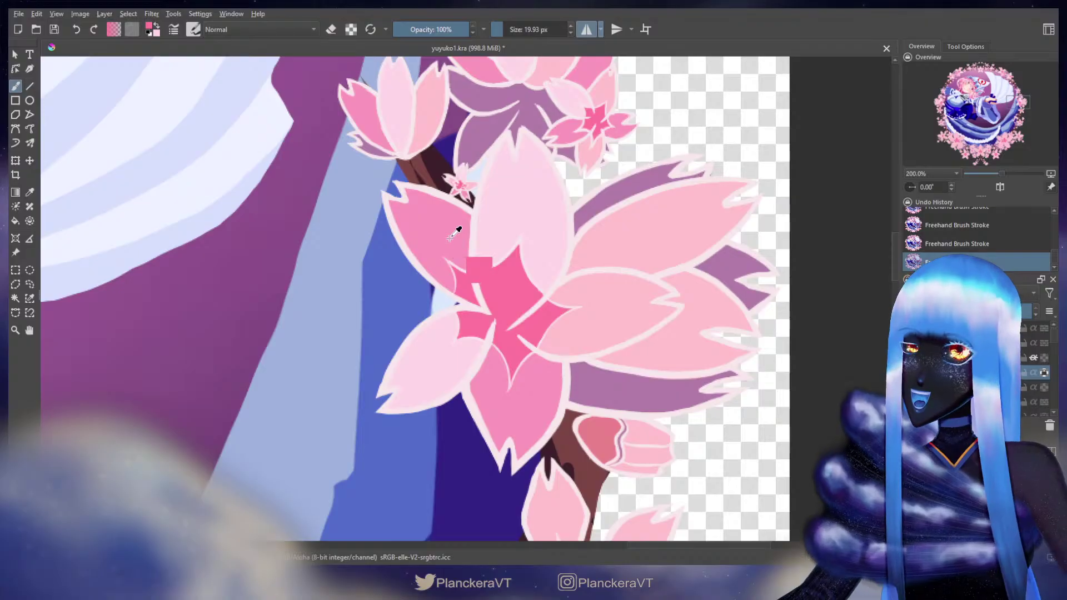
left_click_drag(588, 236, 496, 216)
mouse_move(579, 260)
left_mouse_down()
mouse_move(603, 258)
mouse_move(636, 284)
mouse_move(626, 280)
left_mouse_up()
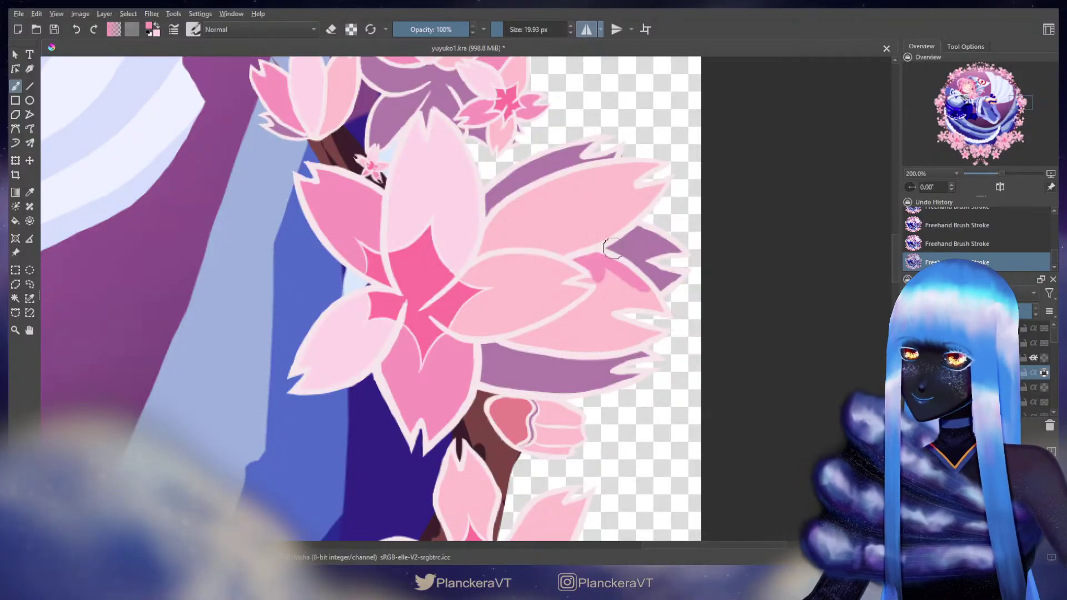
Step: Shade the bud beneath the largest flower with darker pink on its lower petal and pale pink on its upper one
mouse_move(599, 278)
left_mouse_down()
mouse_move(637, 293)
mouse_move(614, 274)
mouse_move(632, 280)
mouse_move(661, 310)
mouse_move(632, 294)
mouse_move(645, 301)
mouse_move(602, 299)
mouse_move(602, 288)
mouse_move(561, 326)
mouse_move(509, 339)
mouse_move(562, 318)
mouse_move(509, 339)
mouse_move(560, 337)
mouse_move(615, 312)
mouse_move(596, 304)
mouse_move(621, 333)
mouse_move(602, 317)
mouse_move(634, 312)
mouse_move(620, 329)
mouse_move(667, 327)
mouse_move(595, 345)
mouse_move(631, 338)
mouse_move(542, 343)
mouse_move(581, 345)
mouse_move(604, 367)
mouse_move(673, 308)
mouse_move(687, 244)
left_mouse_up()
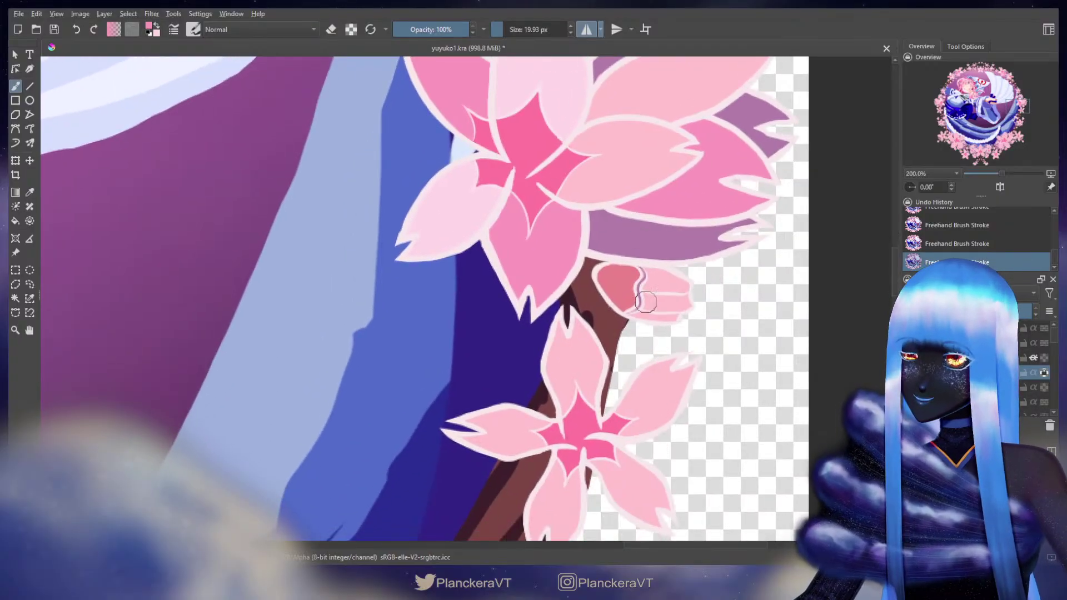
left_click_drag(632, 316, 684, 323)
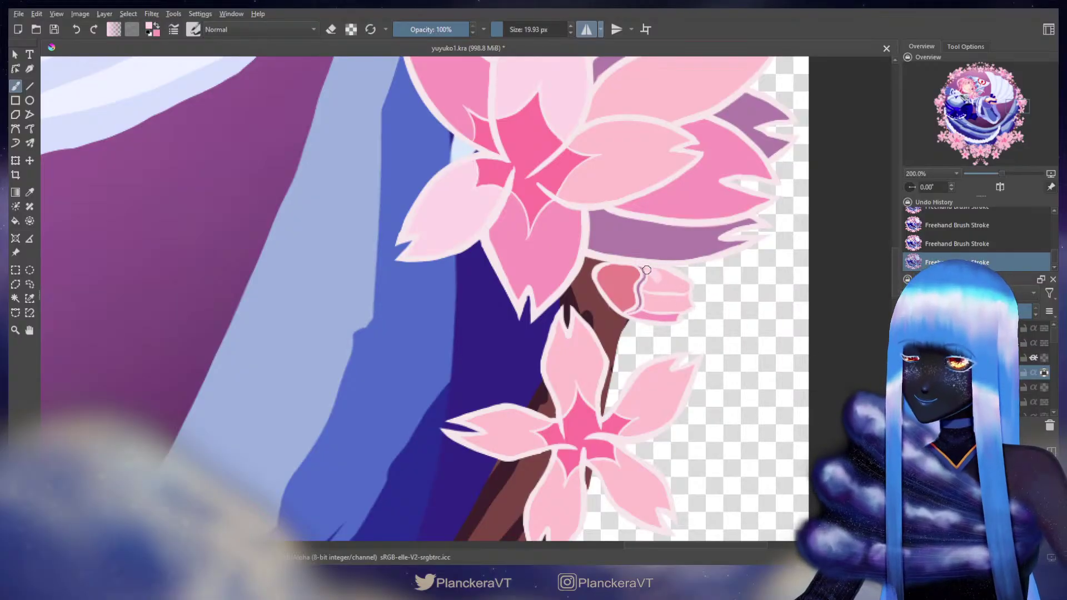
left_click_drag(652, 270, 681, 286)
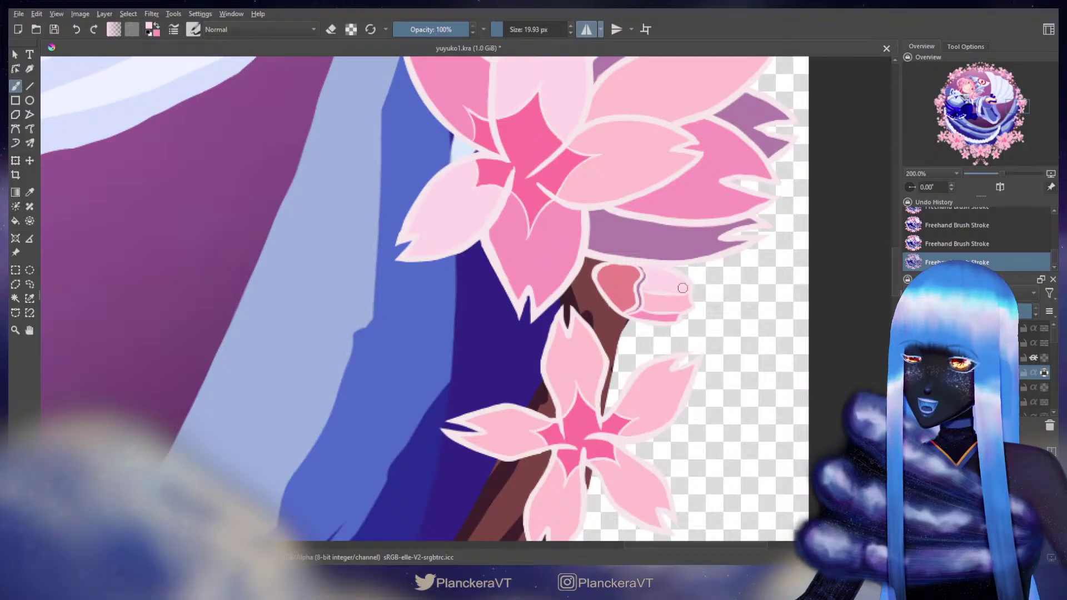
Step: Paint the lower-right petal of the five-petal flower beneath the largest one darker pink and its top petal pale pink
mouse_move(630, 358)
left_mouse_down()
mouse_move(679, 215)
mouse_move(643, 232)
left_mouse_up()
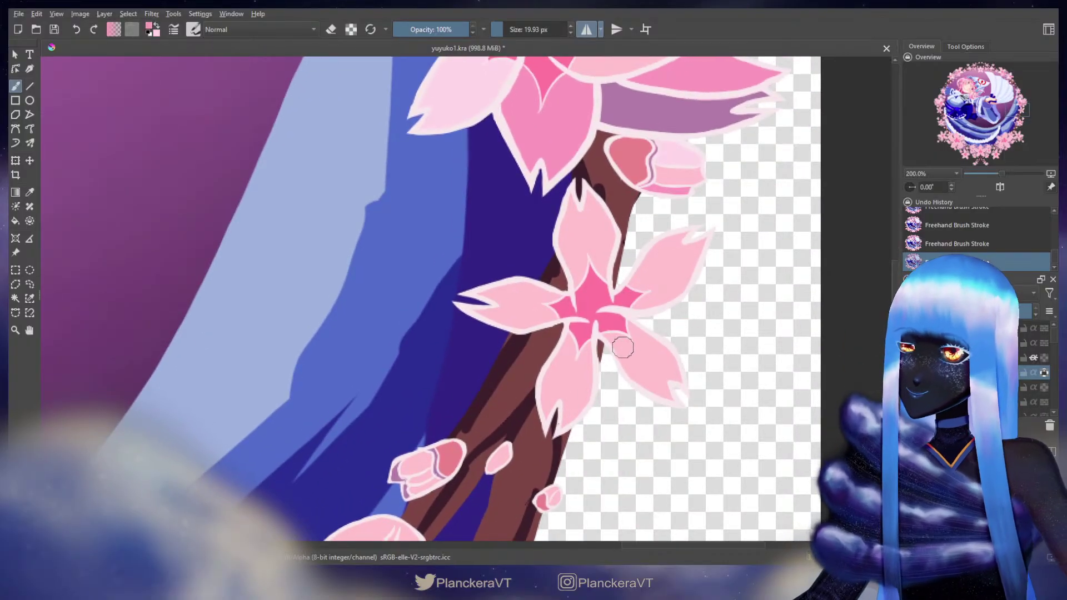
left_click_drag(615, 344, 638, 348)
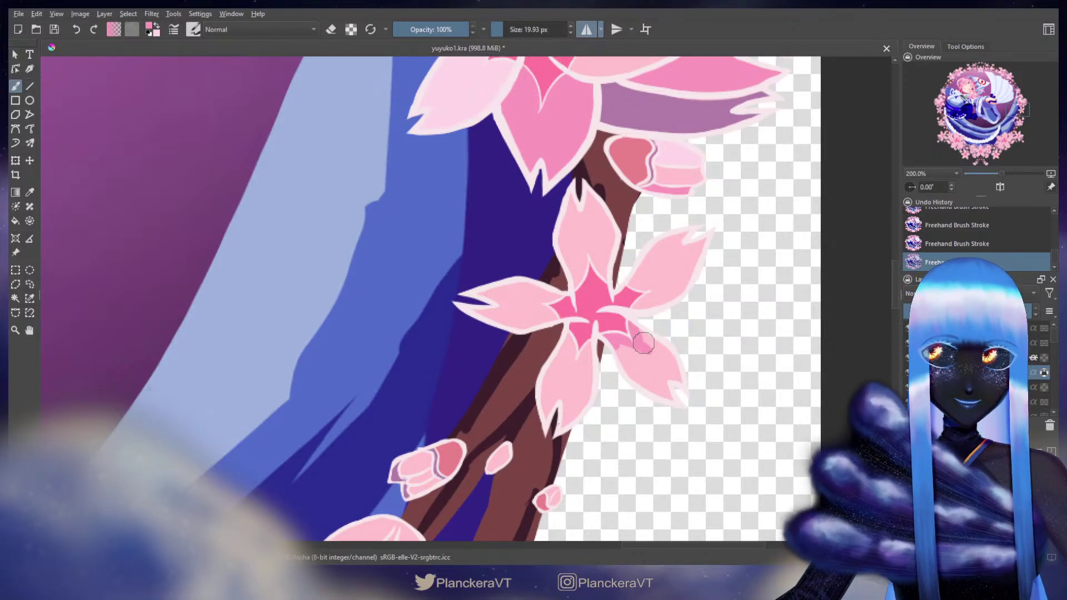
mouse_move(639, 328)
left_mouse_down()
mouse_move(690, 382)
mouse_move(672, 403)
mouse_move(656, 388)
mouse_move(653, 422)
mouse_move(630, 368)
left_mouse_up()
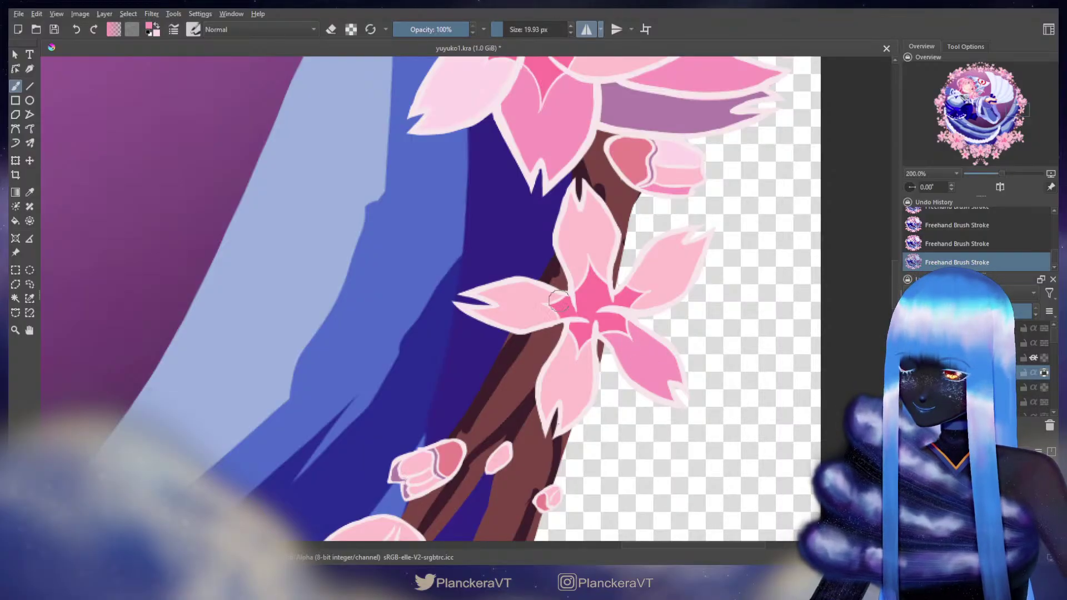
mouse_move(598, 226)
left_mouse_down()
mouse_move(567, 197)
mouse_move(579, 206)
mouse_move(568, 204)
mouse_move(560, 236)
mouse_move(572, 235)
mouse_move(578, 276)
mouse_move(590, 193)
mouse_move(612, 225)
mouse_move(585, 239)
left_mouse_up()
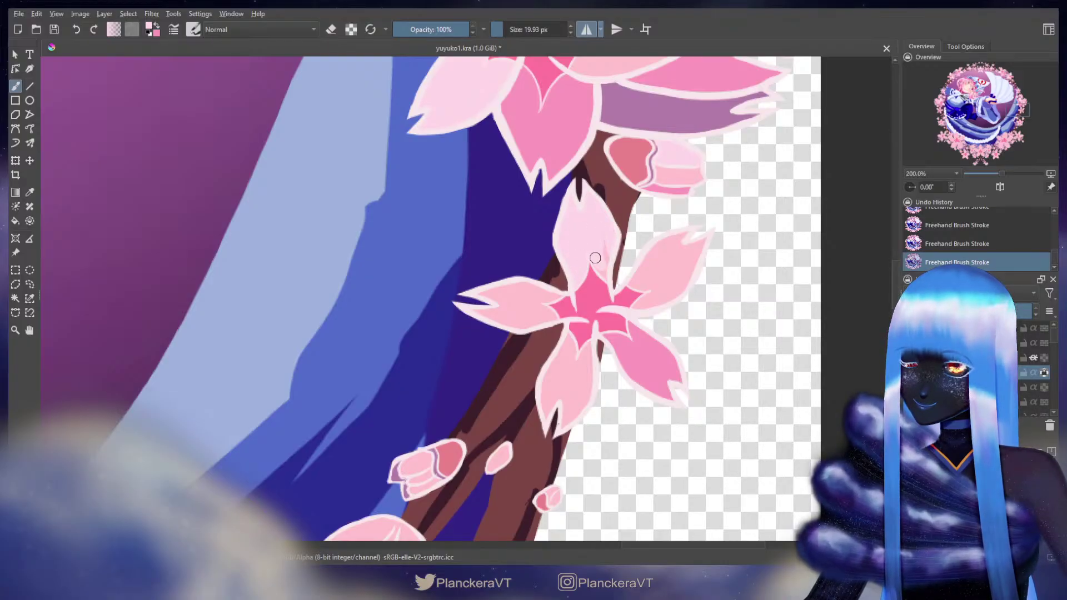
Step: Shade the petals of the branch bud below that flower and of the bud on the outer twig with pale and darker pink
left_click_drag(495, 440, 631, 231)
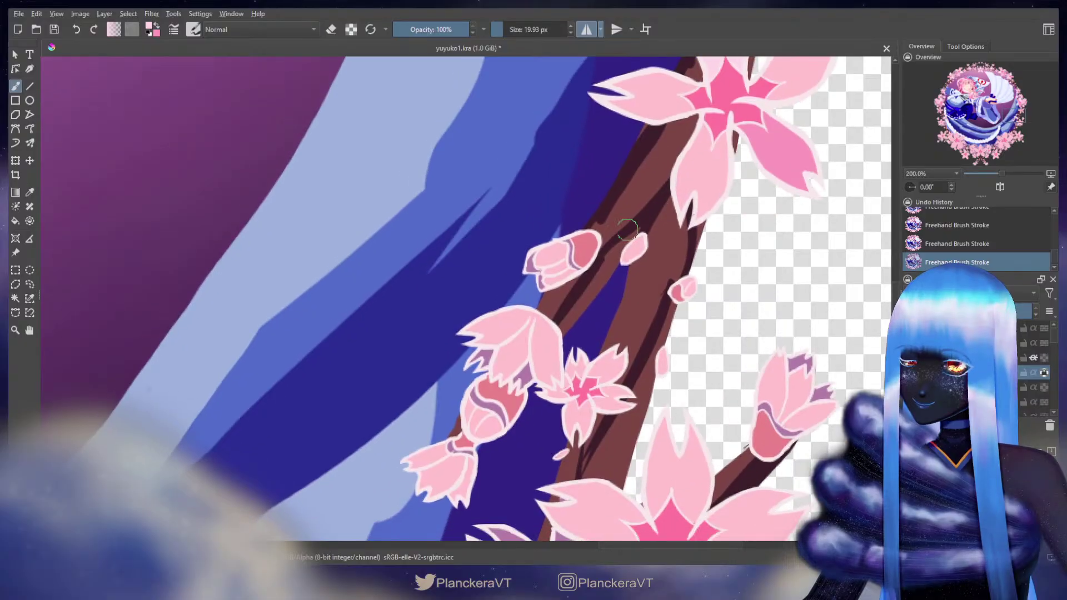
key("x")
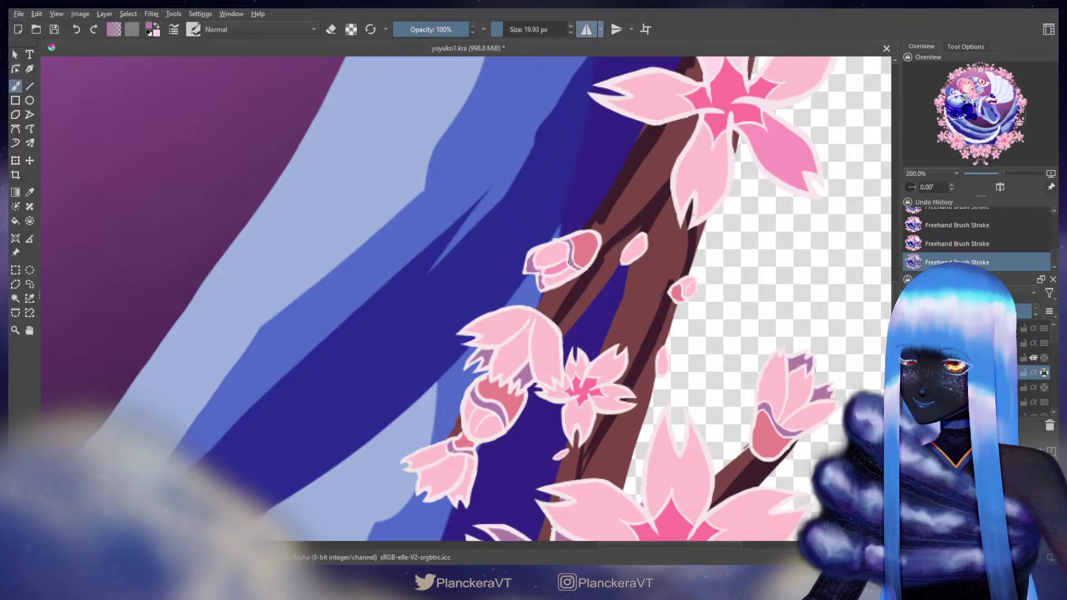
left_click(561, 268, "ctrl")
mouse_move(563, 257)
left_mouse_down()
mouse_move(570, 269)
mouse_move(542, 261)
mouse_move(558, 251)
left_mouse_up()
key("x")
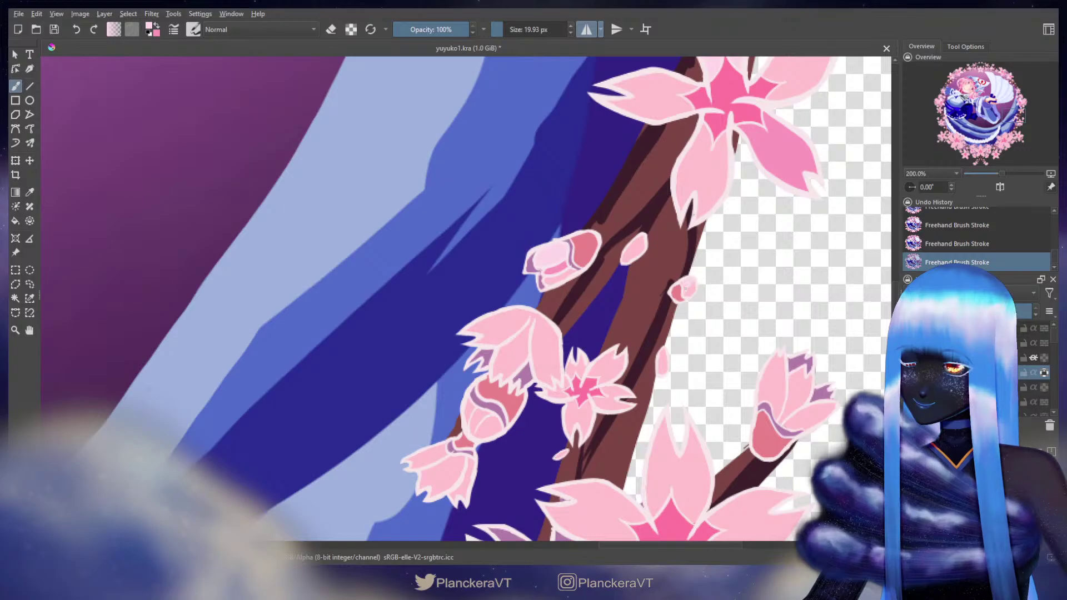
left_click_drag(693, 374, 624, 226)
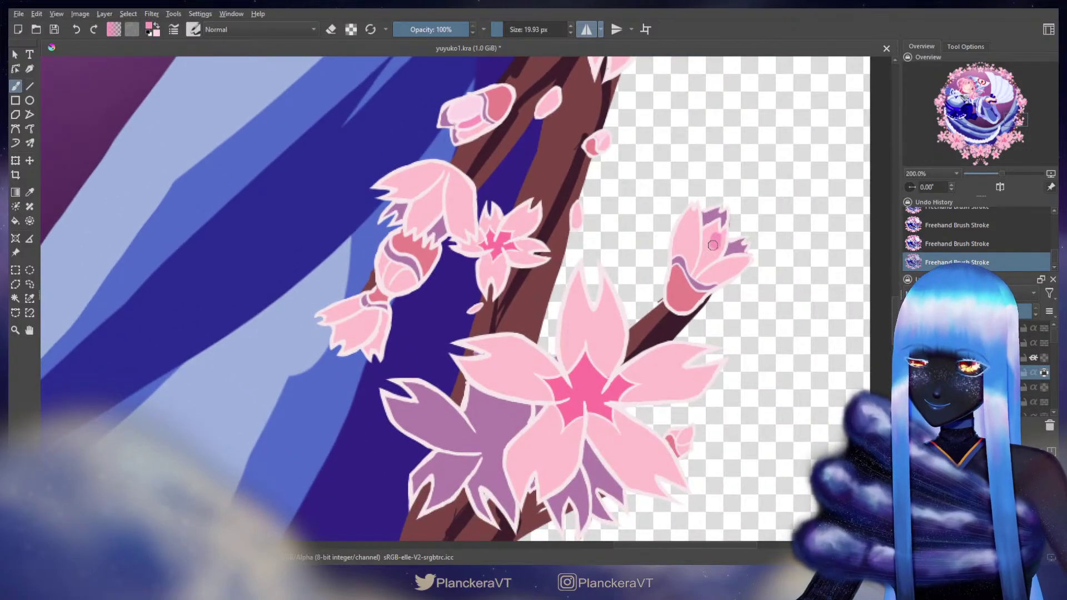
left_click_drag(707, 238, 712, 240)
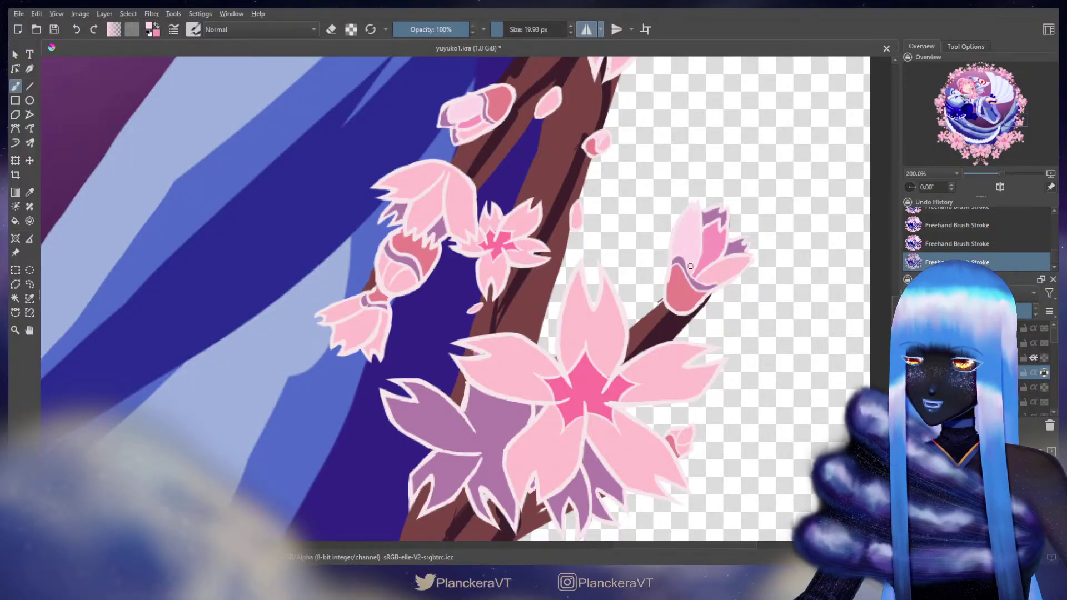
Step: Color the hanging blossom's middle petal darker pink and its upper-left petal pale pink
left_click_drag(582, 337, 691, 357)
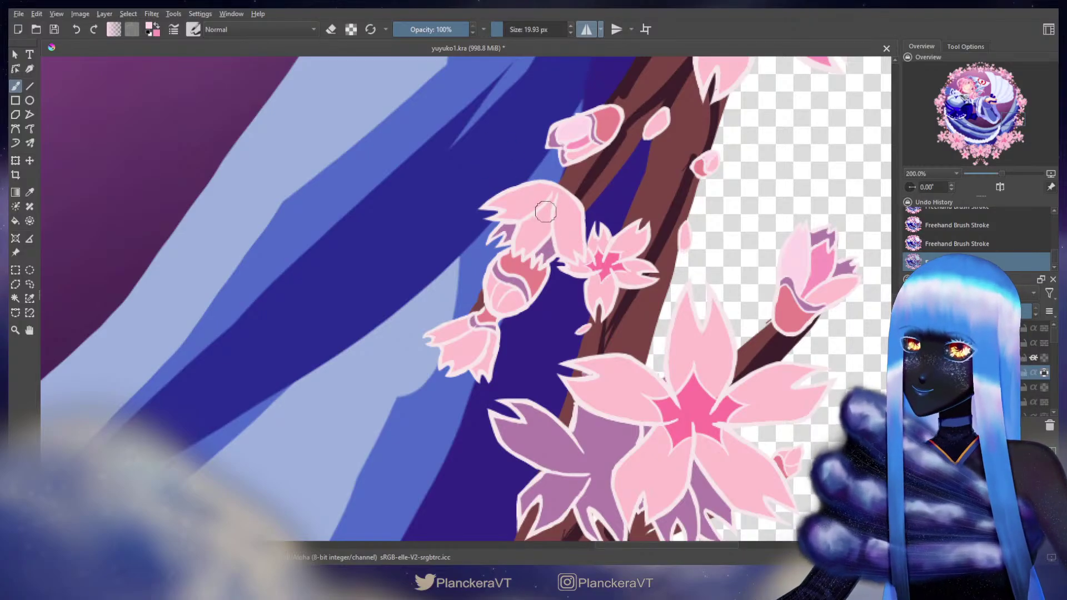
key("ctrl+z")
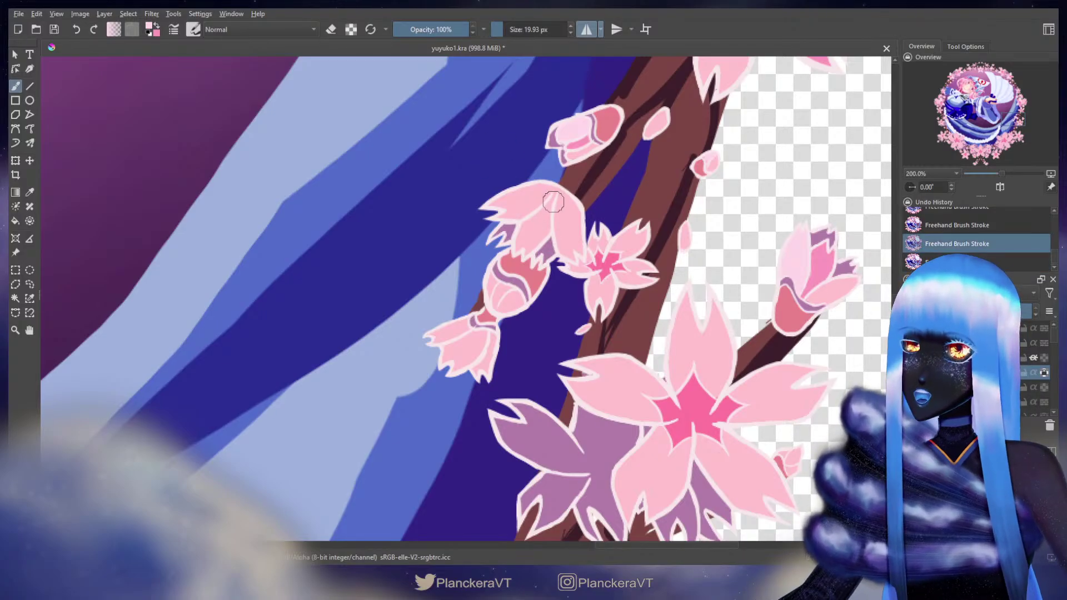
key("ctrl+shift+z")
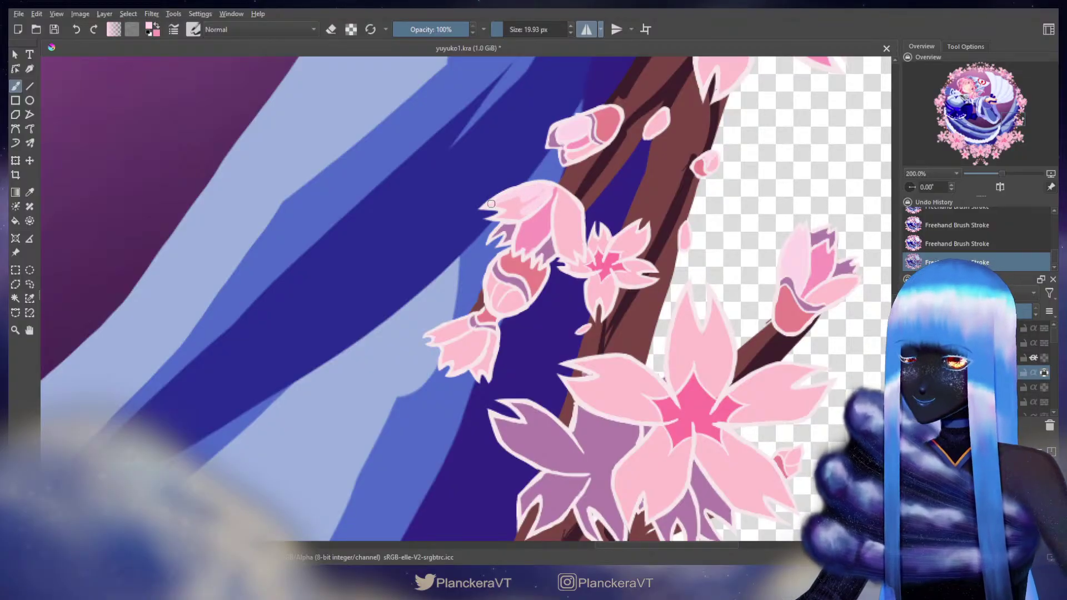
left_click_drag(492, 204, 514, 196)
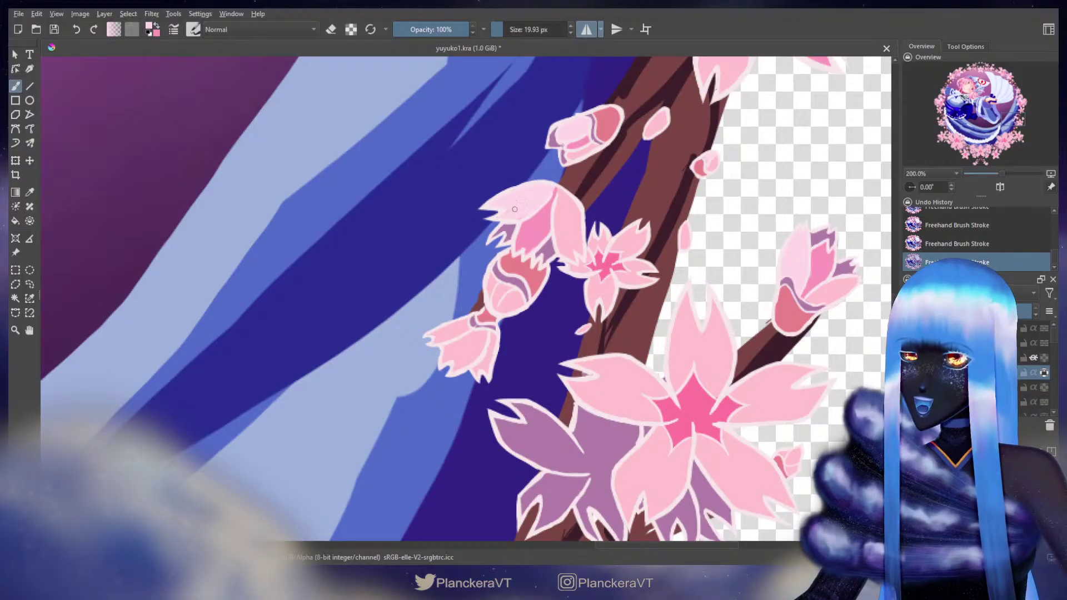
Step: Shade the bud beneath the hanging blossom and the small drooping blossom below it with darker and pale pink petals
left_click(490, 281, "ctrl")
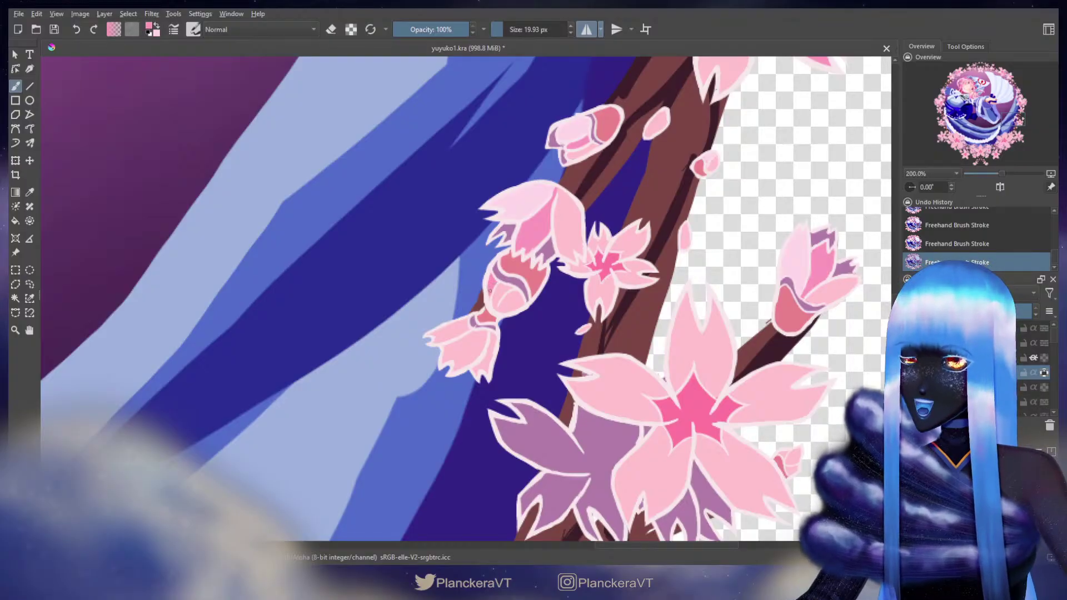
left_click_drag(489, 294, 512, 302)
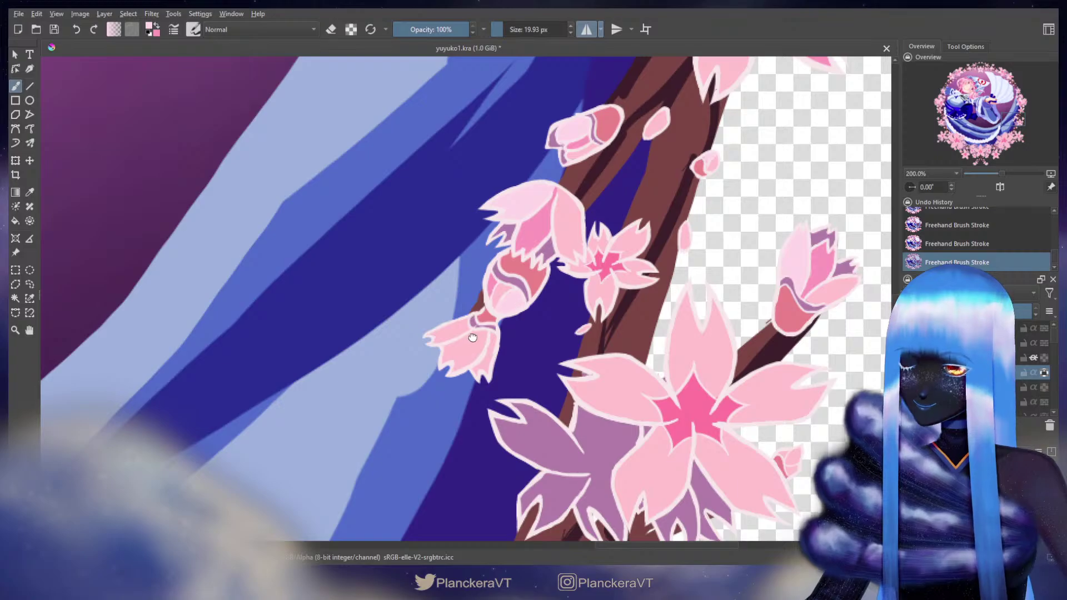
mouse_move(473, 338)
left_mouse_down()
mouse_move(531, 276)
mouse_move(549, 276)
mouse_move(538, 305)
left_mouse_up()
key("x")
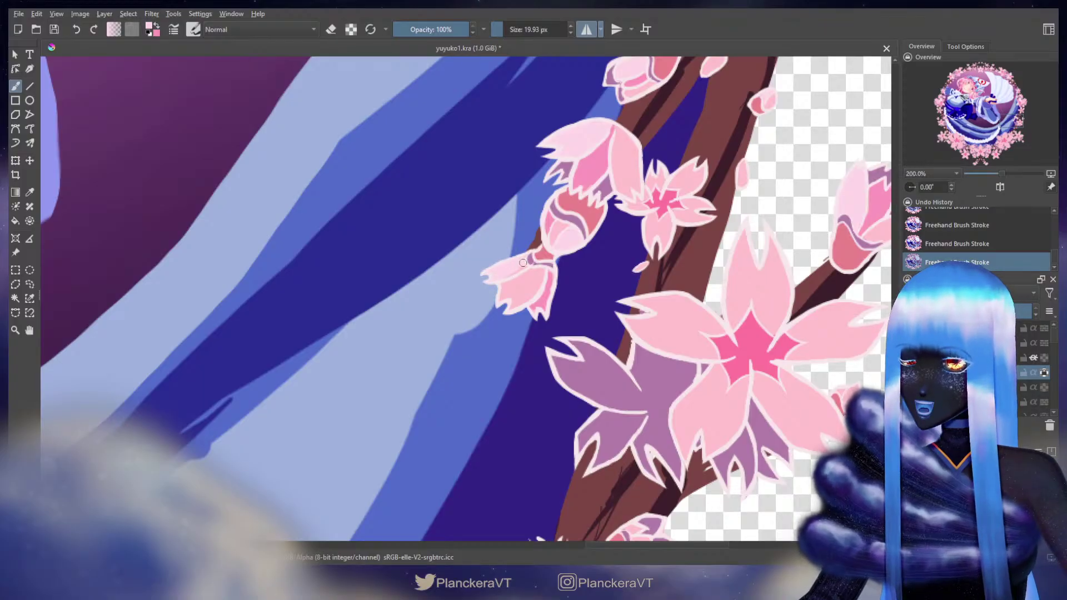
Step: Fill the lower-right petal of the large flower over the purple blossoms with darker pink and its top petal with pale pink
left_click_drag(660, 320, 469, 265)
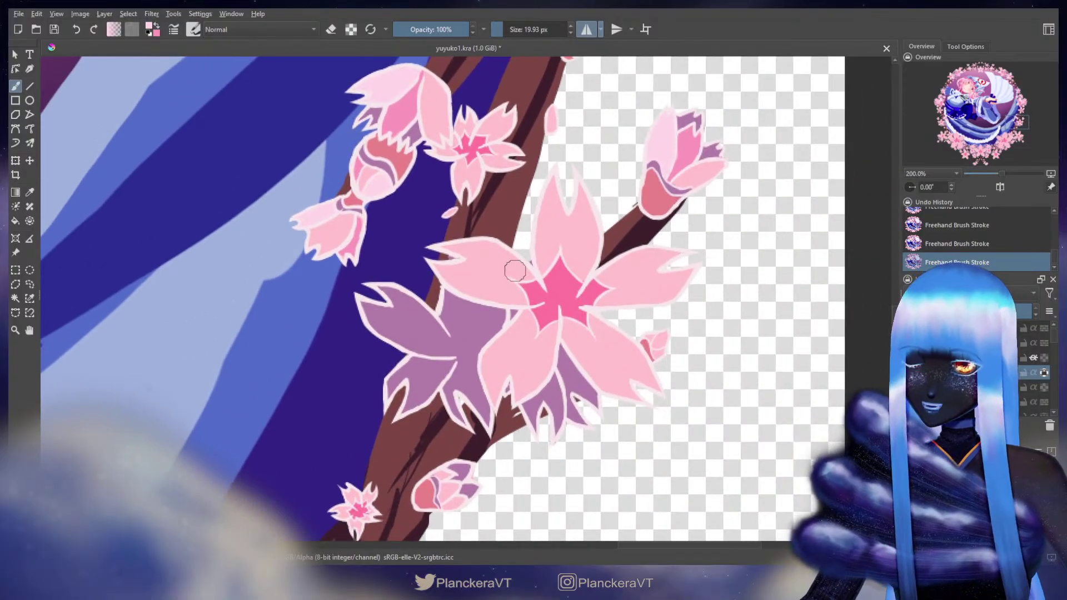
mouse_move(574, 333)
left_mouse_down()
mouse_move(590, 358)
mouse_move(560, 297)
mouse_move(594, 374)
mouse_move(588, 343)
mouse_move(599, 330)
mouse_move(589, 317)
mouse_move(636, 360)
mouse_move(624, 338)
mouse_move(643, 371)
mouse_move(615, 340)
mouse_move(605, 358)
mouse_move(615, 352)
mouse_move(629, 366)
mouse_move(633, 357)
mouse_move(654, 383)
mouse_move(634, 372)
mouse_move(649, 388)
mouse_move(630, 375)
mouse_move(624, 388)
mouse_move(625, 364)
mouse_move(624, 390)
mouse_move(595, 365)
mouse_move(603, 385)
mouse_move(618, 400)
mouse_move(612, 331)
mouse_move(609, 379)
left_mouse_up()
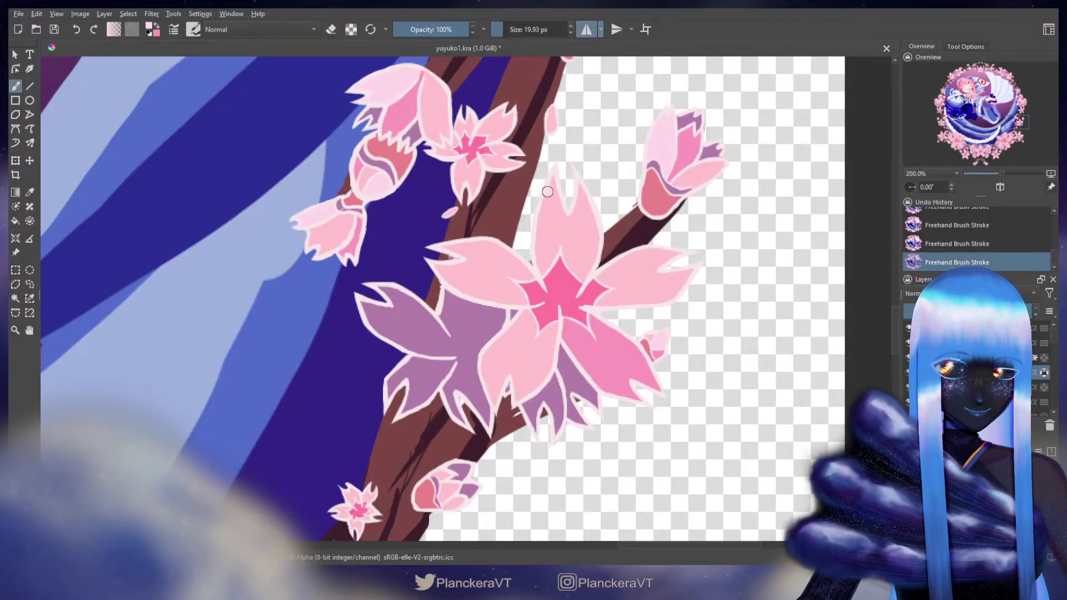
mouse_move(545, 194)
left_mouse_down()
mouse_move(545, 267)
mouse_move(538, 259)
mouse_move(545, 265)
mouse_move(562, 226)
mouse_move(571, 241)
mouse_move(579, 192)
mouse_move(597, 246)
mouse_move(578, 221)
mouse_move(558, 233)
mouse_move(583, 278)
mouse_move(596, 247)
mouse_move(580, 252)
mouse_move(583, 277)
left_mouse_up()
Step: Vary the petals of the small flower beside the hanging blossom, painting its upper-right petal pale pink
left_click_drag(545, 222, 631, 315)
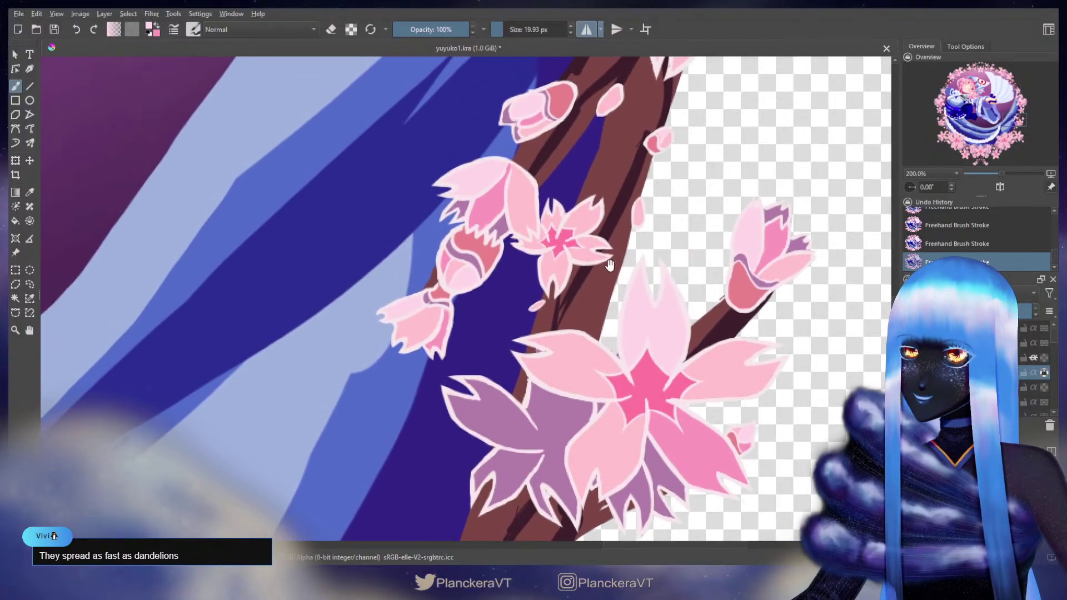
key("x")
mouse_move(534, 240)
left_mouse_down()
mouse_move(532, 250)
mouse_move(542, 228)
mouse_move(589, 259)
mouse_move(587, 241)
left_mouse_up()
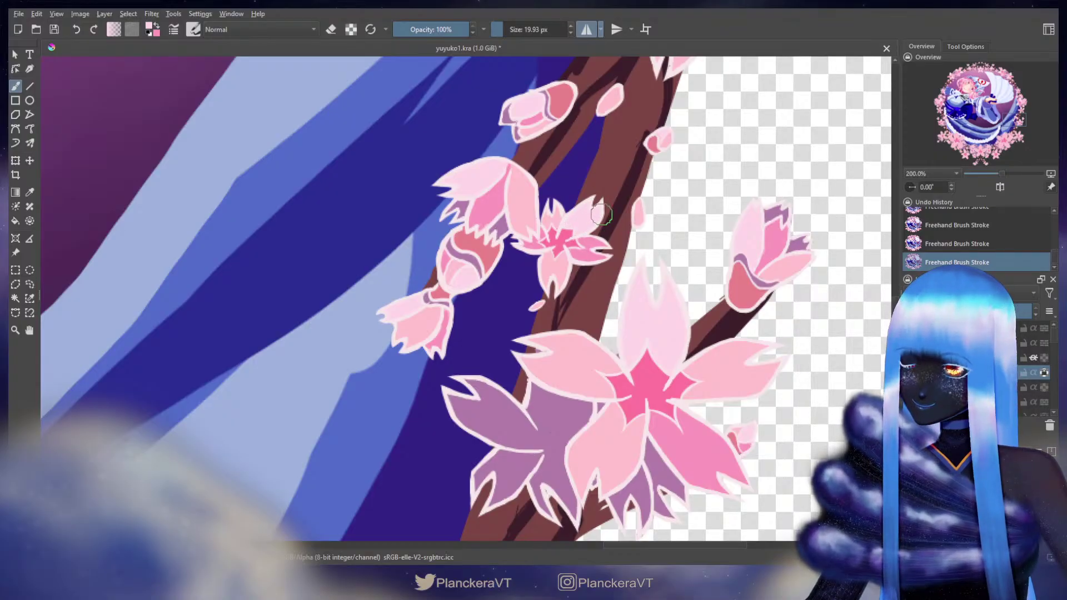
Step: Shade the bud and the tiny flower on the branch below the purple blossoms with darker and pale pink
left_click_drag(596, 338, 601, 265)
mouse_move(529, 463)
left_mouse_down()
mouse_move(573, 295)
mouse_move(600, 240)
left_mouse_up()
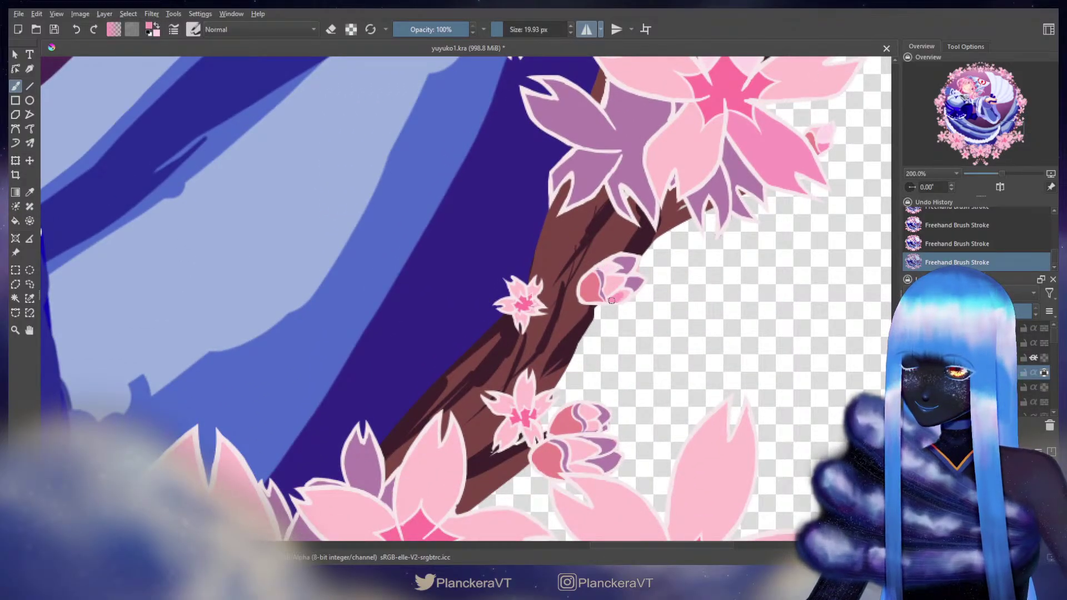
left_click_drag(626, 293, 627, 295)
left_click_drag(553, 309, 593, 298)
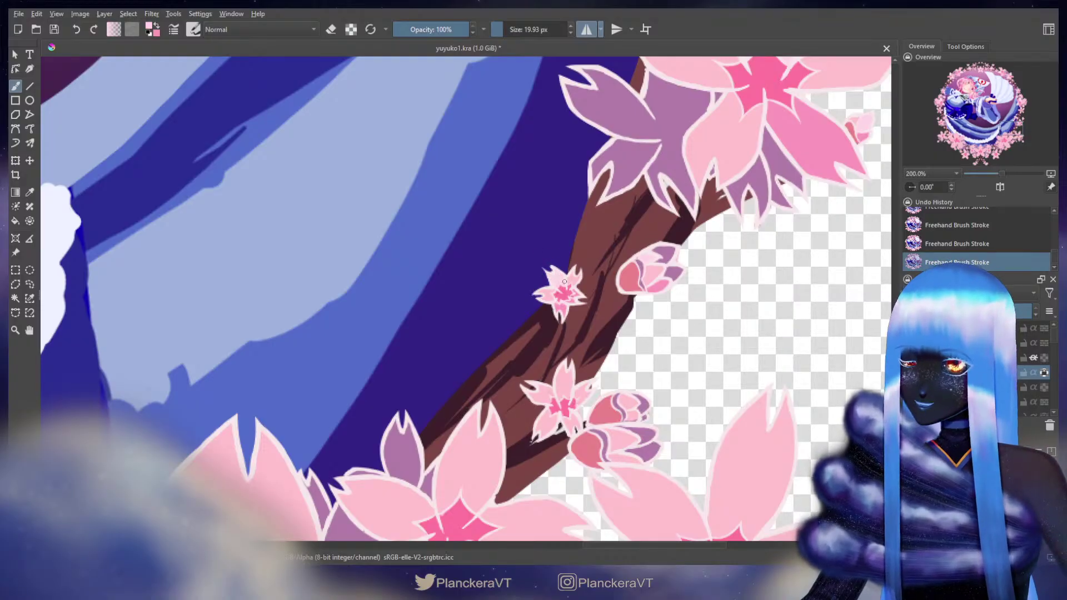
Step: Paint darker pink petals on the small flower lower on the branch and pale pink on the adjacent upper bud
scroll(564, 282, "down", 3)
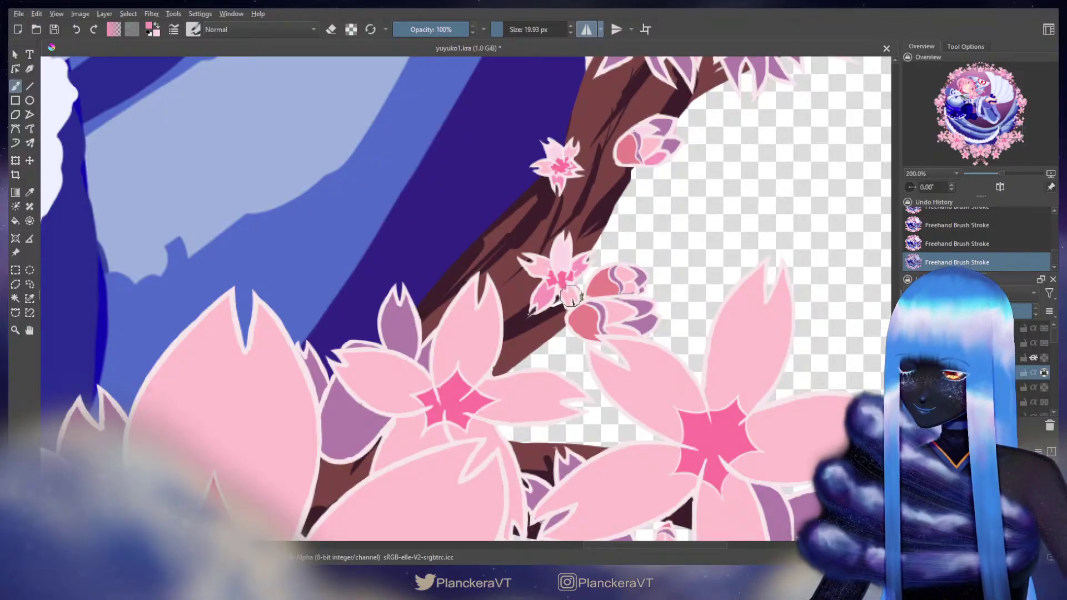
key("e")
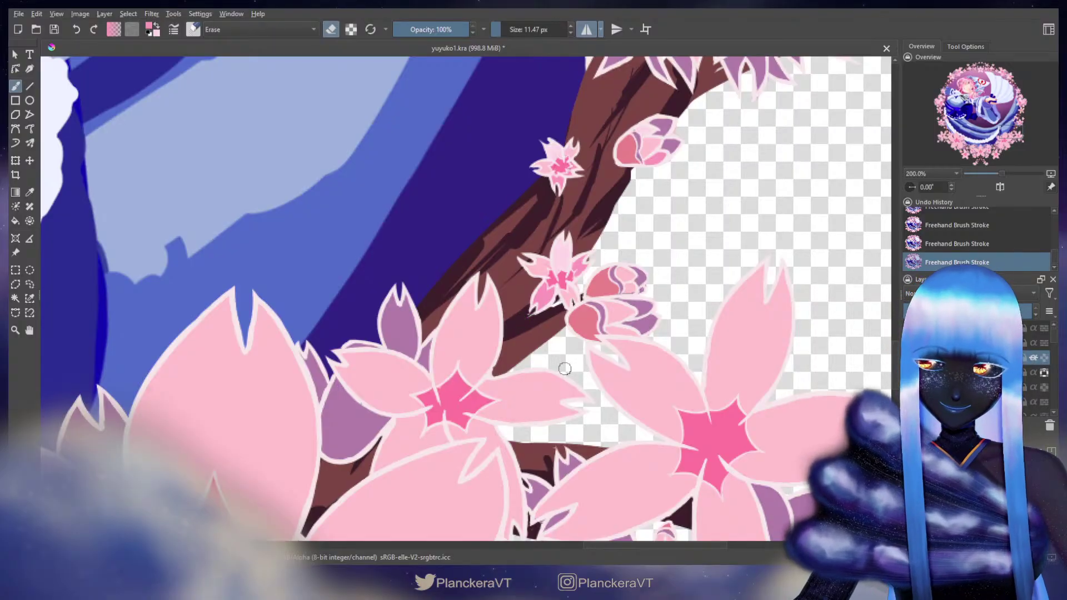
key("e")
key("e")
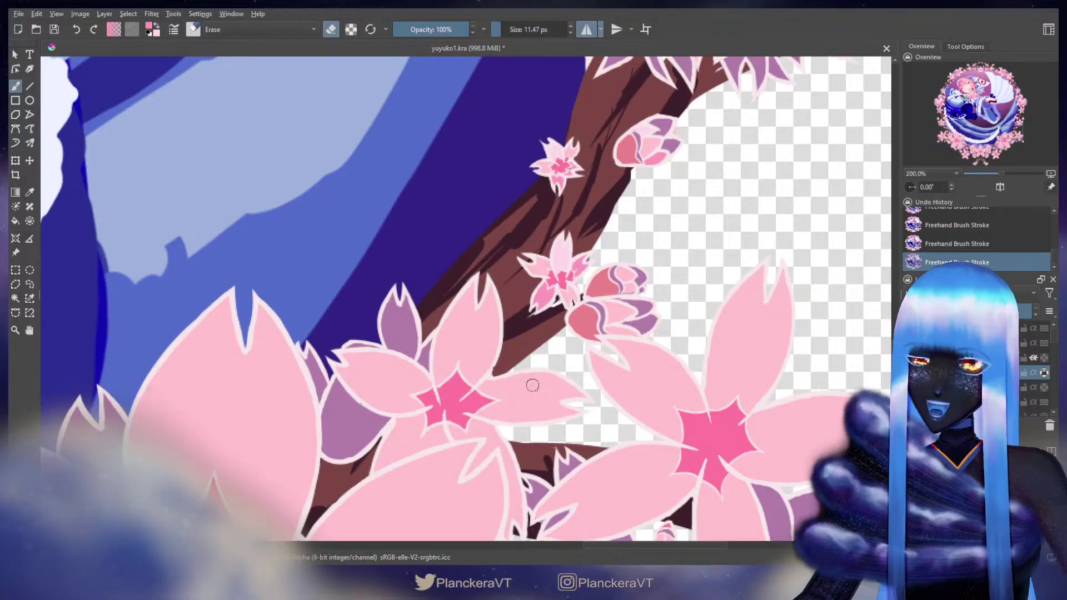
key("e")
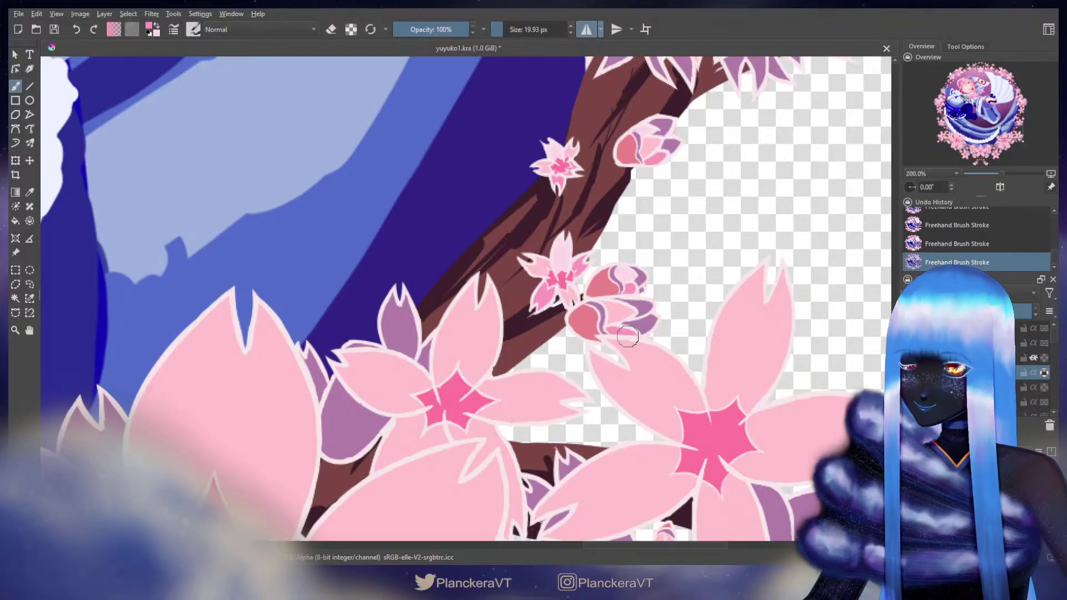
Step: Fill the upper-left and right petals of the large flower below the paired buds with pale pink
left_click_drag(623, 334, 543, 234)
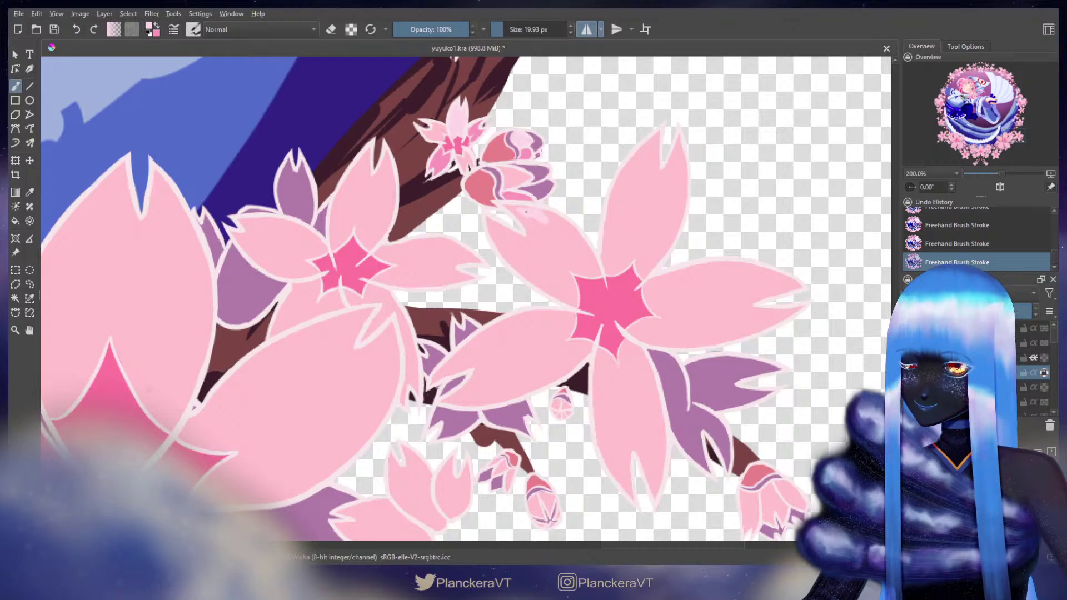
mouse_move(539, 215)
left_mouse_down()
mouse_move(571, 233)
mouse_move(548, 218)
mouse_move(593, 268)
left_mouse_up()
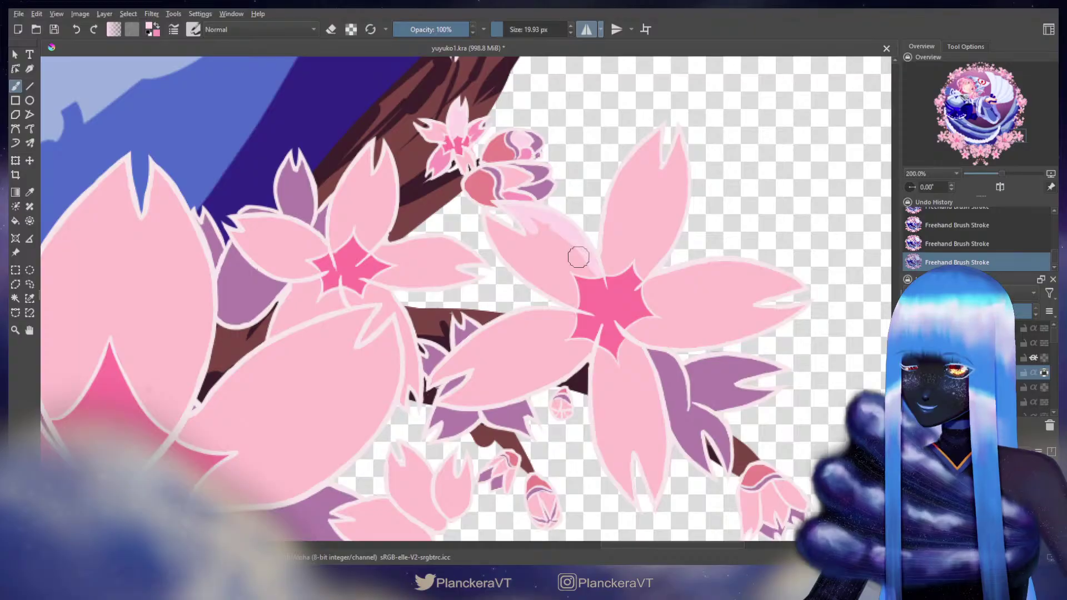
left_click_drag(536, 219, 598, 273)
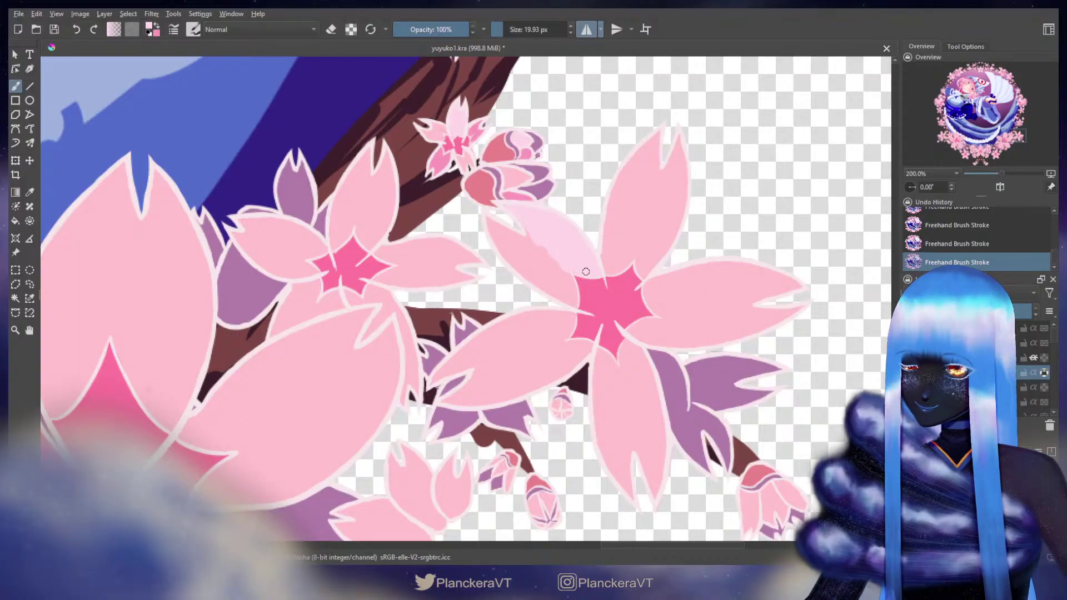
mouse_move(493, 232)
left_mouse_down()
mouse_move(525, 231)
mouse_move(522, 218)
mouse_move(558, 281)
left_mouse_up()
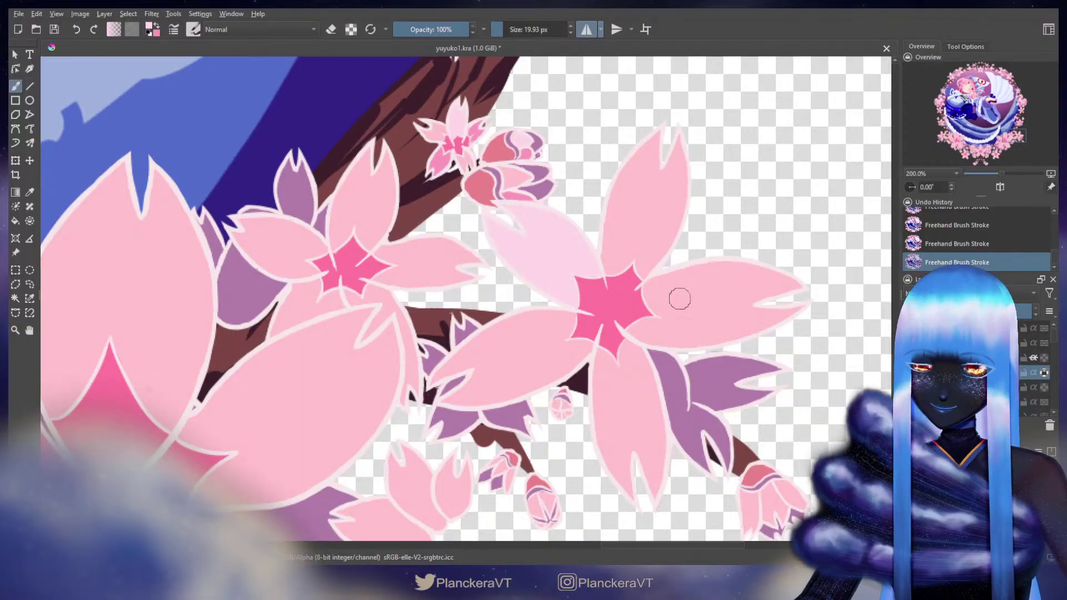
mouse_move(670, 290)
left_mouse_down()
mouse_move(656, 303)
mouse_move(685, 291)
mouse_move(684, 270)
mouse_move(671, 306)
mouse_move(707, 271)
mouse_move(802, 287)
mouse_move(728, 291)
mouse_move(706, 267)
mouse_move(741, 264)
mouse_move(689, 314)
mouse_move(659, 297)
mouse_move(675, 325)
mouse_move(631, 331)
mouse_move(653, 322)
mouse_move(645, 335)
mouse_move(680, 336)
mouse_move(785, 298)
mouse_move(767, 313)
left_mouse_up()
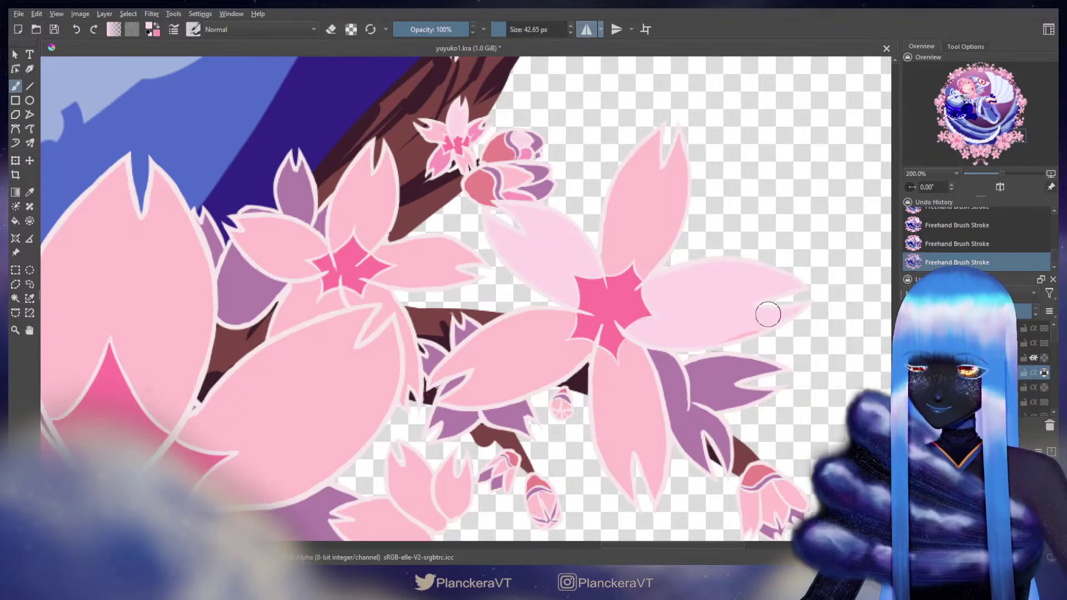
Step: Fill the bottom petal of the large flower below the paired buds with darker pink
mouse_move(673, 335)
left_mouse_down()
mouse_move(653, 291)
mouse_move(649, 311)
mouse_move(650, 292)
mouse_move(662, 298)
mouse_move(678, 357)
mouse_move(680, 372)
mouse_move(670, 362)
mouse_move(676, 442)
mouse_move(670, 420)
left_mouse_up()
key("x")
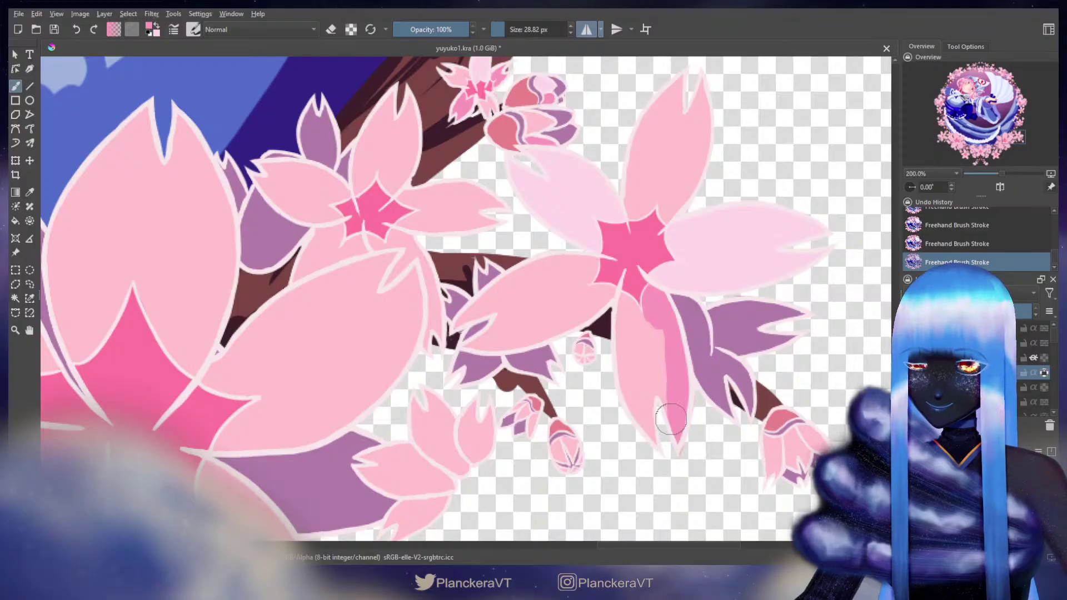
left_click_drag(660, 343, 694, 449)
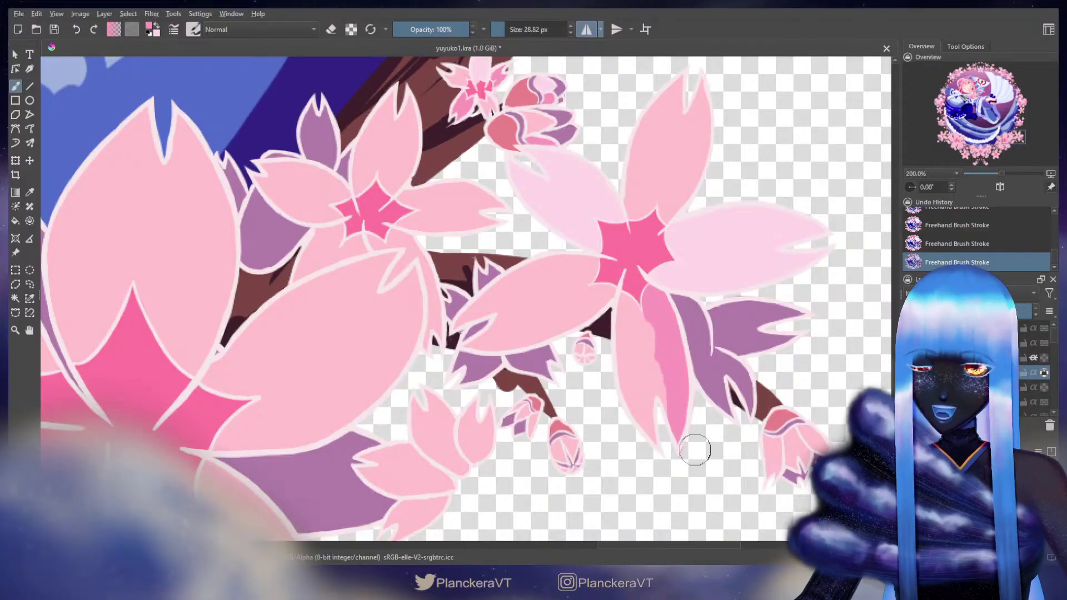
key("e")
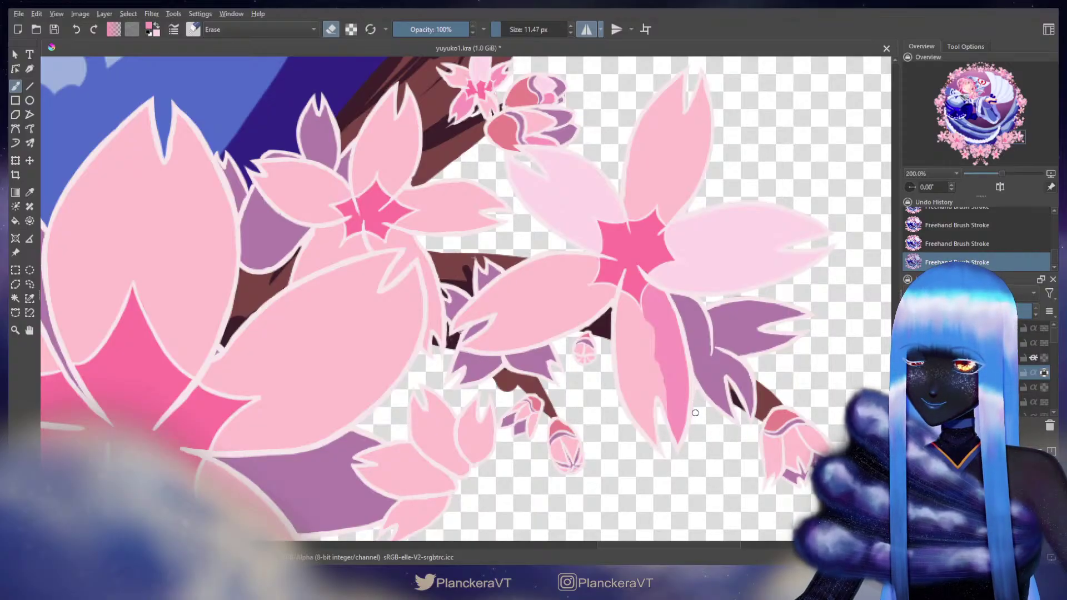
key("e")
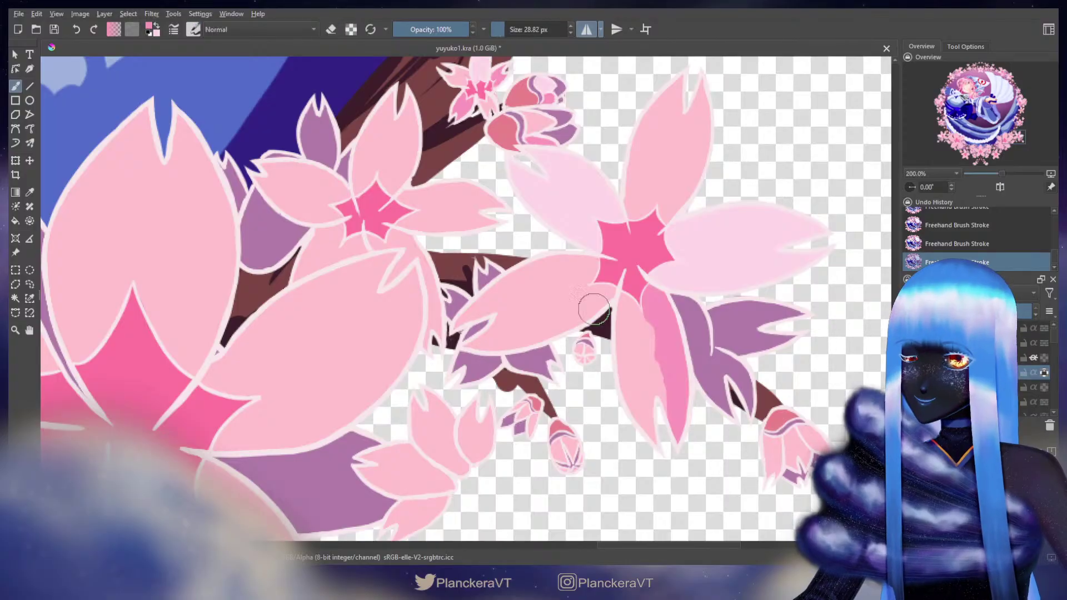
mouse_move(633, 322)
left_mouse_down()
mouse_move(649, 366)
mouse_move(642, 322)
mouse_move(626, 303)
mouse_move(631, 391)
mouse_move(640, 411)
mouse_move(635, 364)
mouse_move(674, 381)
mouse_move(672, 415)
left_mouse_up()
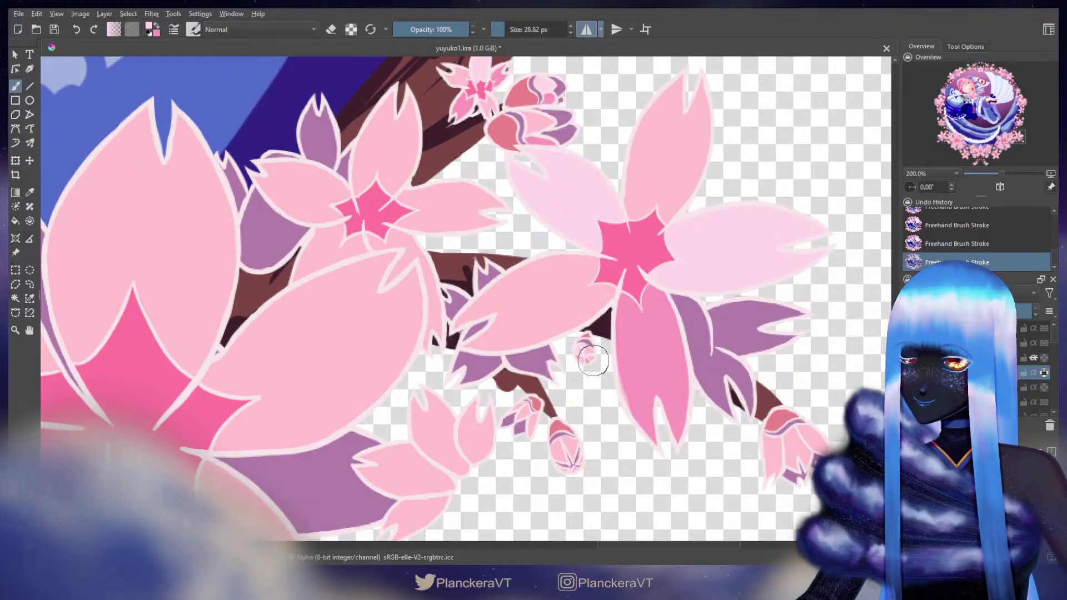
Step: Paint the lower-right petal of the mid-sized flower behind the biggest blossom darker pink and its upper petal pale pink
left_click_drag(551, 357, 688, 419)
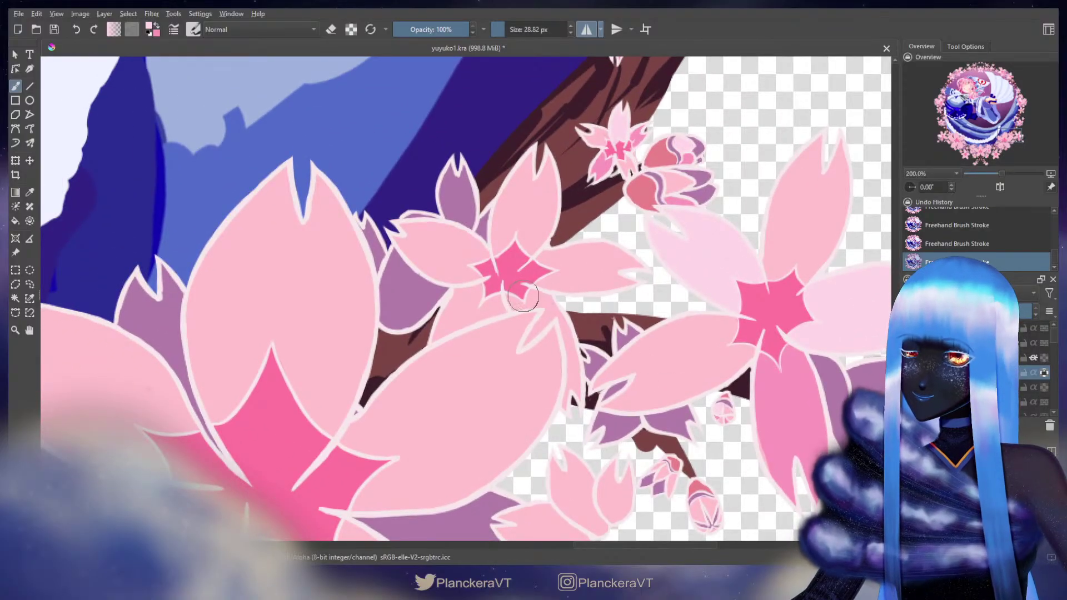
key("x")
mouse_move(508, 298)
left_mouse_down()
mouse_move(546, 304)
mouse_move(531, 295)
mouse_move(541, 295)
mouse_move(545, 320)
left_mouse_up()
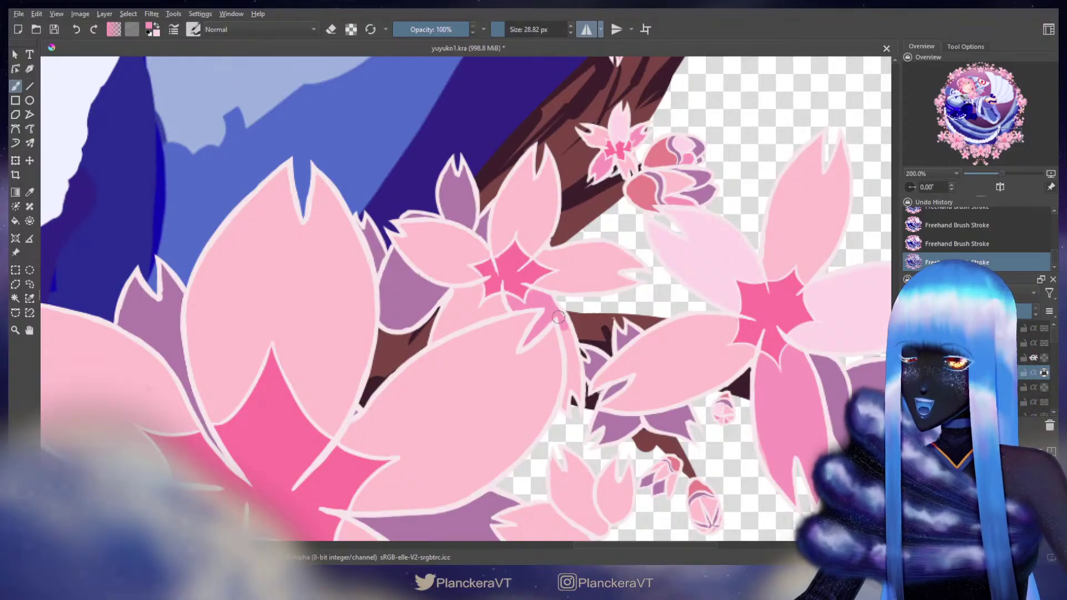
left_click_drag(558, 316, 576, 383)
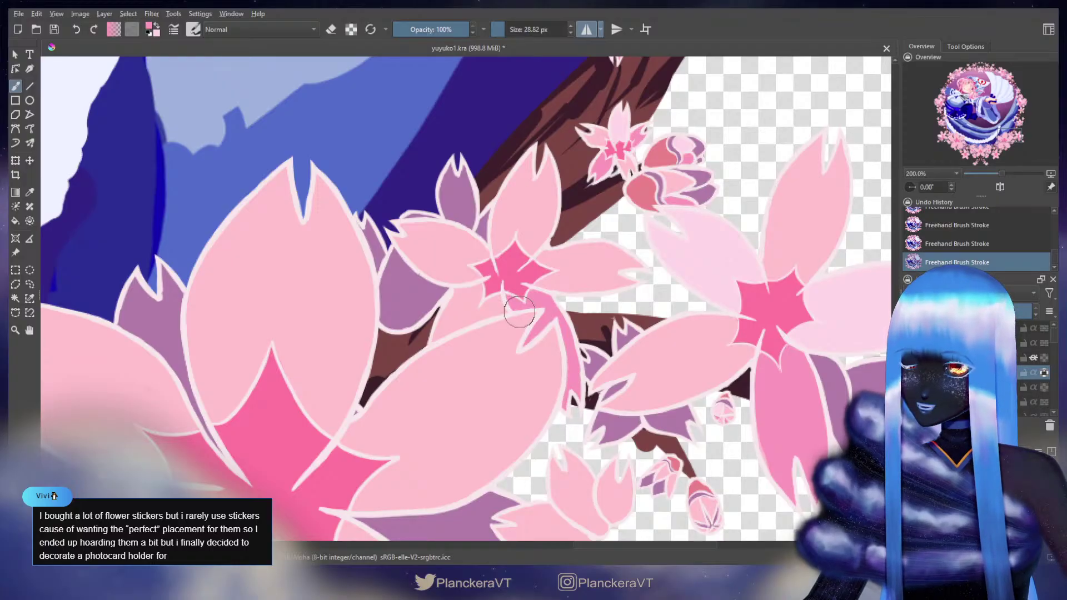
mouse_move(519, 312)
left_mouse_down()
mouse_move(563, 332)
mouse_move(572, 358)
left_mouse_up()
mouse_move(578, 242)
left_mouse_down()
mouse_move(577, 219)
mouse_move(550, 304)
mouse_move(603, 216)
mouse_move(594, 278)
mouse_move(603, 275)
mouse_move(595, 294)
mouse_move(581, 271)
mouse_move(578, 289)
left_mouse_up()
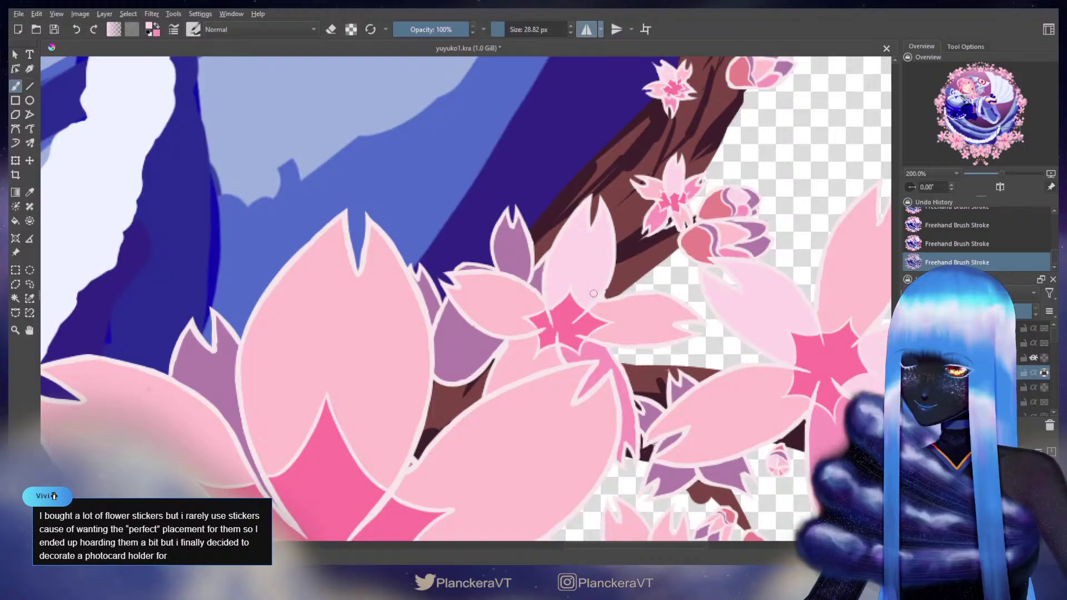
Step: Fill the top petal of the biggest blossom with pale pink, using a smaller brush near its center
scroll(594, 294, "up", 4)
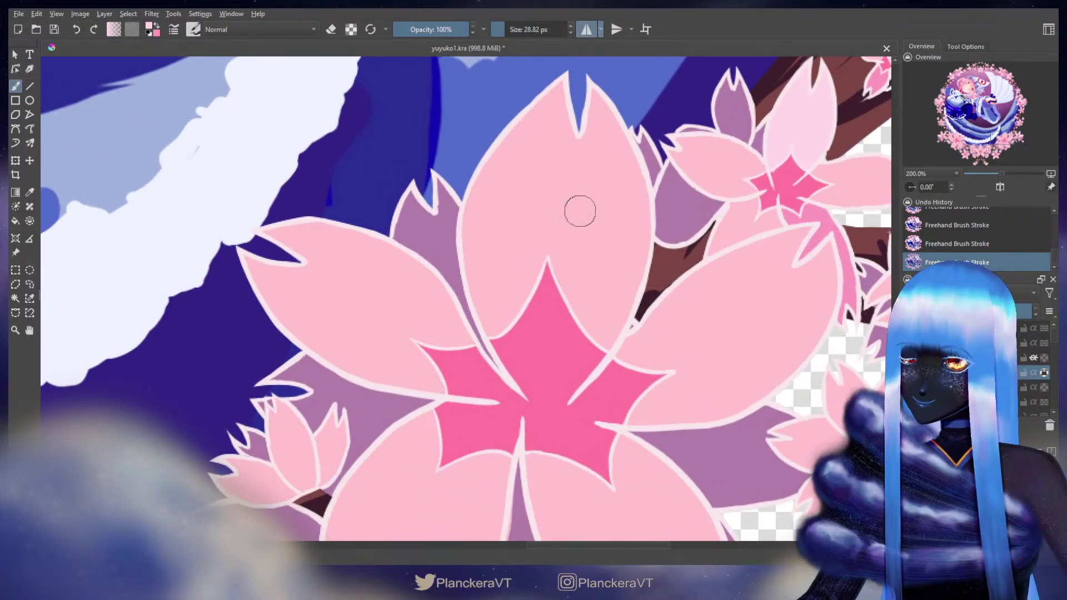
left_click_drag(545, 129, 560, 128)
mouse_move(554, 112)
left_mouse_down()
mouse_move(544, 131)
mouse_move(555, 109)
mouse_move(572, 178)
left_mouse_up()
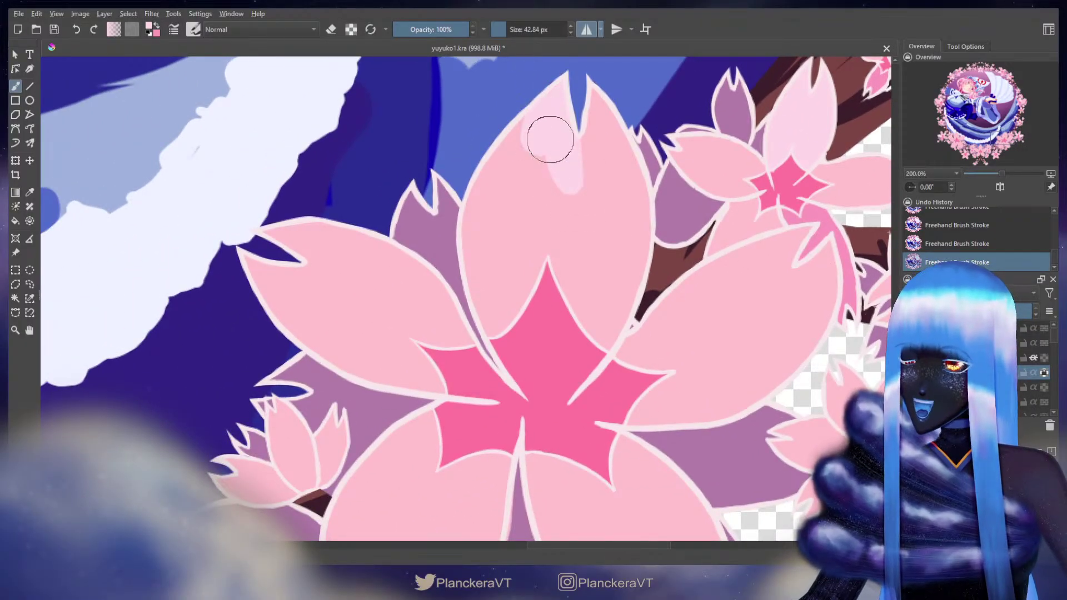
mouse_move(550, 139)
left_mouse_down()
mouse_move(553, 103)
mouse_move(539, 152)
mouse_move(501, 199)
mouse_move(472, 211)
mouse_move(532, 129)
mouse_move(498, 192)
mouse_move(504, 267)
mouse_move(525, 222)
mouse_move(546, 210)
mouse_move(578, 233)
mouse_move(513, 215)
mouse_move(510, 244)
mouse_move(478, 248)
left_mouse_up()
key("ctrl+z")
mouse_move(486, 284)
left_mouse_down()
mouse_move(490, 332)
mouse_move(512, 303)
mouse_move(529, 240)
mouse_move(521, 287)
mouse_move(547, 209)
mouse_move(562, 213)
mouse_move(596, 146)
mouse_move(599, 121)
mouse_move(584, 139)
mouse_move(593, 94)
mouse_move(624, 158)
mouse_move(626, 216)
mouse_move(593, 168)
mouse_move(572, 228)
mouse_move(598, 278)
left_mouse_up()
mouse_move(610, 164)
left_mouse_down("shift")
mouse_move(643, 214)
mouse_move(626, 282)
mouse_move(612, 234)
mouse_move(565, 262)
mouse_move(574, 286)
mouse_move(564, 265)
mouse_move(589, 303)
mouse_move(596, 281)
mouse_move(618, 278)
mouse_move(617, 294)
mouse_move(637, 277)
mouse_move(607, 343)
mouse_move(588, 286)
mouse_move(605, 303)
mouse_move(614, 298)
mouse_move(606, 319)
mouse_move(577, 283)
mouse_move(577, 306)
left_mouse_up("shift")
key("bracketleft")
key("bracketleft")
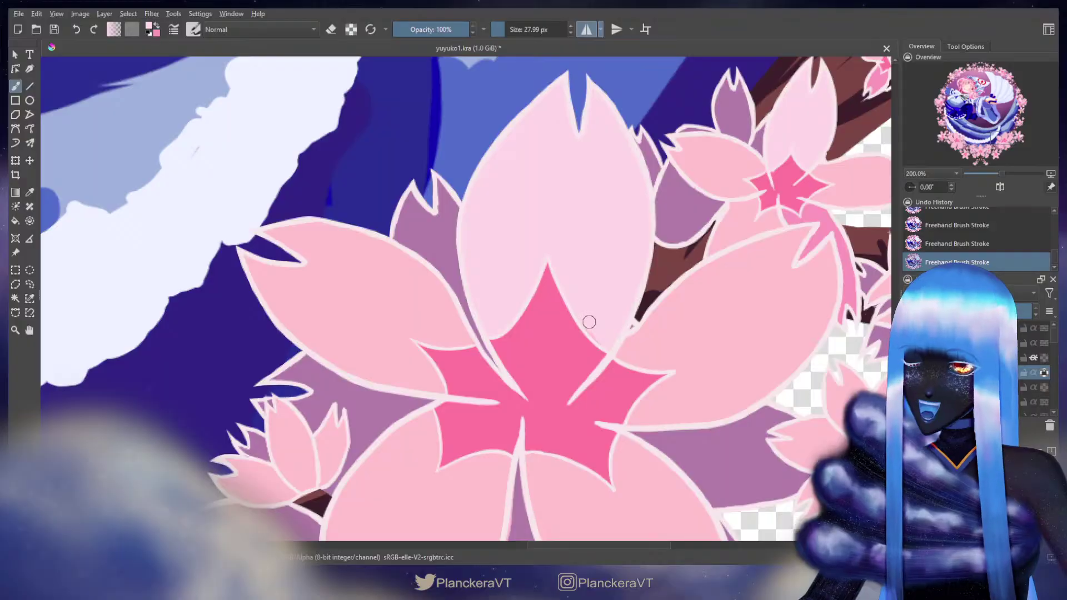
Step: Fill the lower-right petal of the biggest blossom with darker pink, from the center star out to its notched tip
scroll(600, 336, "down", 3)
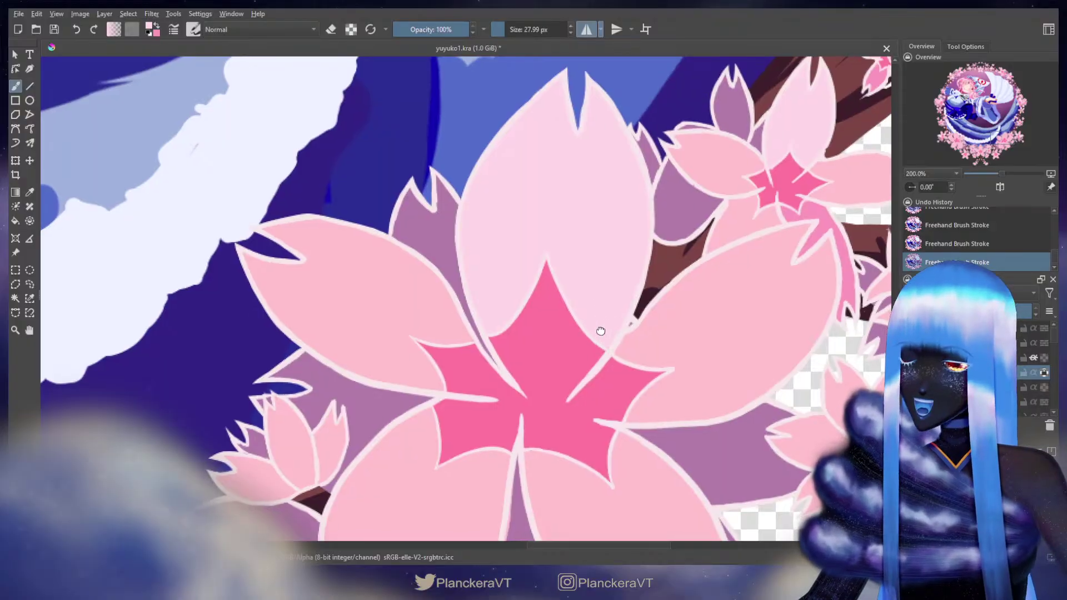
mouse_move(528, 311)
left_mouse_down()
mouse_move(518, 329)
mouse_move(497, 295)
mouse_move(569, 328)
mouse_move(583, 352)
mouse_move(514, 328)
mouse_move(500, 304)
mouse_move(519, 367)
left_mouse_up()
key("e")
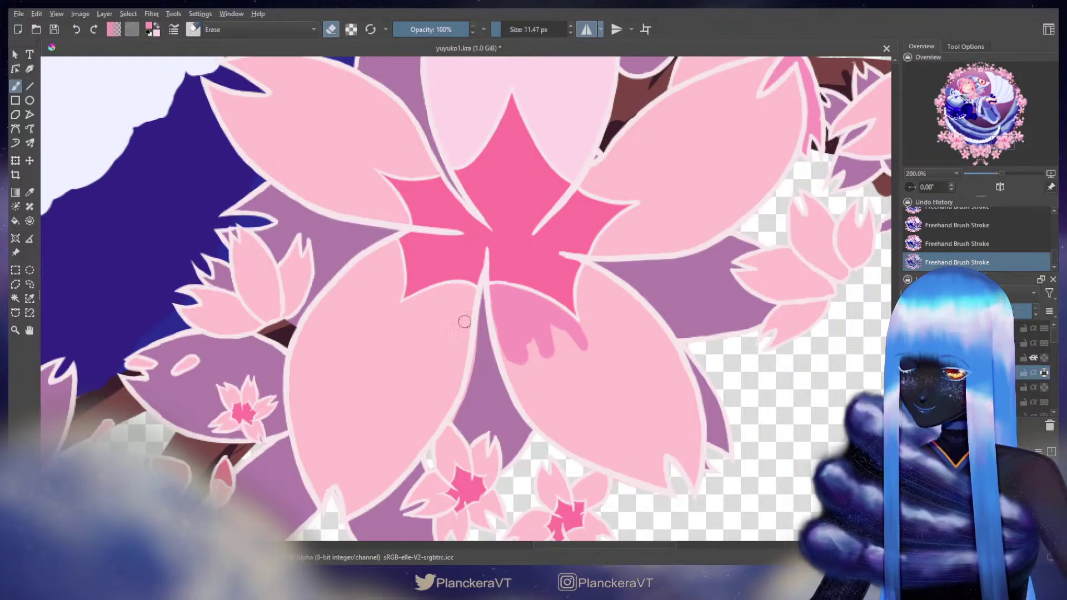
key("e")
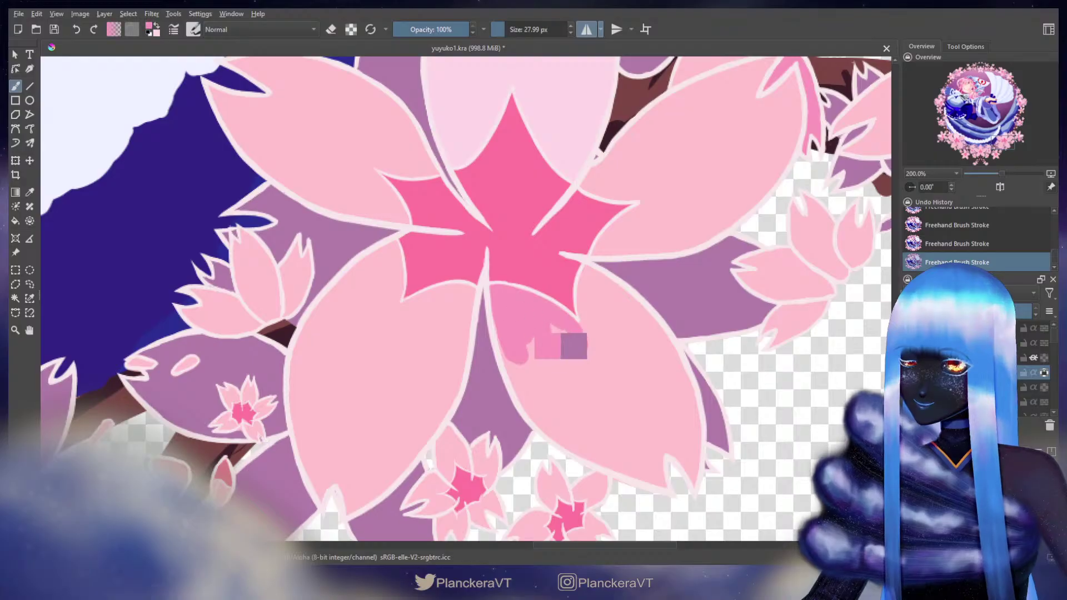
left_click_drag(516, 358, 526, 392)
left_click_drag(508, 350, 559, 422)
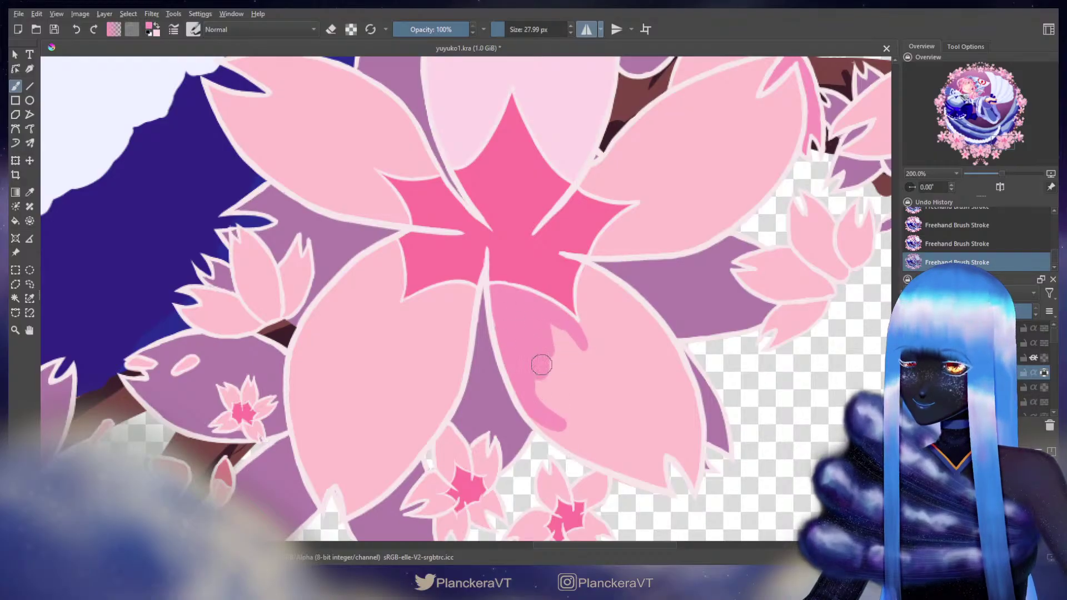
left_click_drag(545, 361, 595, 381)
left_click_drag(609, 331, 577, 293)
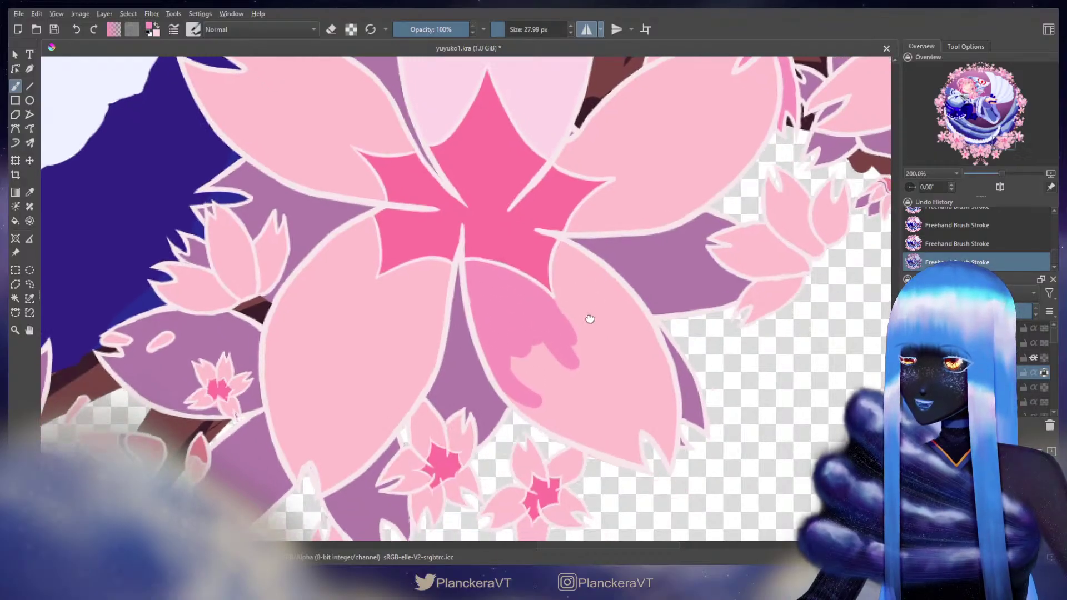
mouse_move(556, 250)
left_mouse_down()
mouse_move(566, 267)
mouse_move(547, 278)
mouse_move(559, 236)
mouse_move(626, 302)
mouse_move(662, 419)
mouse_move(575, 247)
mouse_move(562, 303)
mouse_move(543, 288)
mouse_move(584, 293)
mouse_move(592, 282)
mouse_move(620, 340)
left_mouse_up()
mouse_move(650, 425)
left_mouse_down()
mouse_move(607, 374)
mouse_move(591, 311)
mouse_move(622, 405)
mouse_move(606, 368)
mouse_move(543, 348)
mouse_move(519, 358)
mouse_move(523, 381)
mouse_move(507, 376)
mouse_move(561, 411)
mouse_move(562, 388)
mouse_move(599, 402)
mouse_move(625, 438)
mouse_move(585, 412)
mouse_move(583, 427)
mouse_move(615, 444)
left_mouse_up()
key("bracketright")
key("bracketright")
key("bracketright")
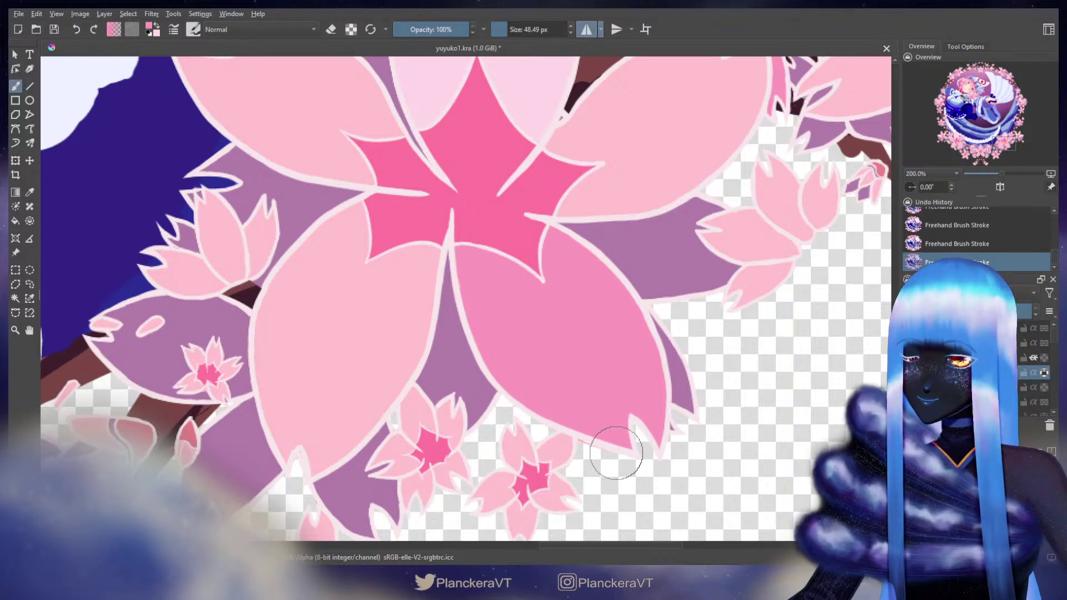
key("e")
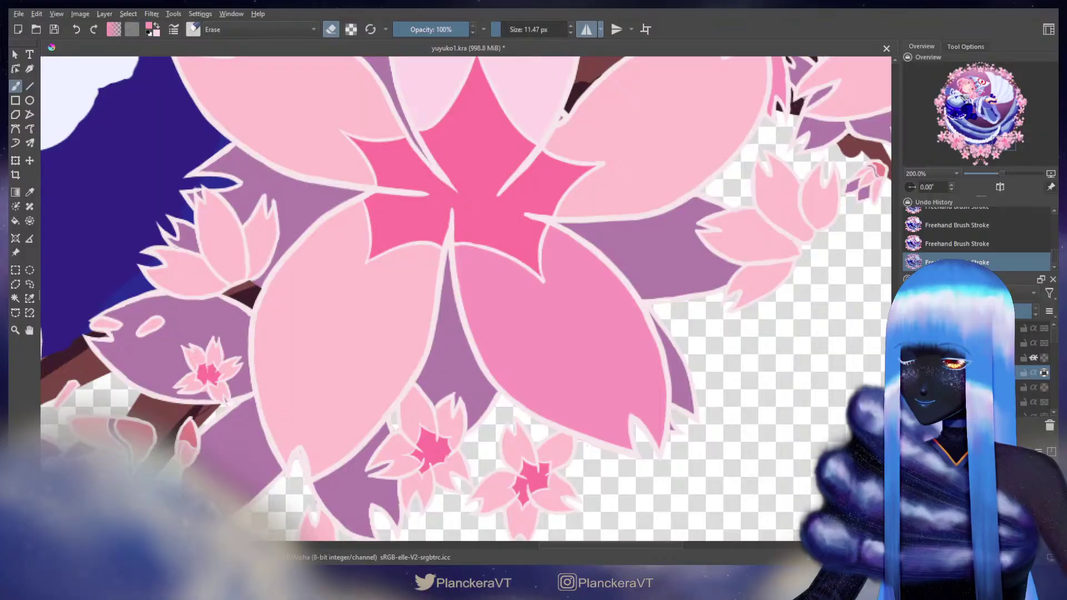
key("e")
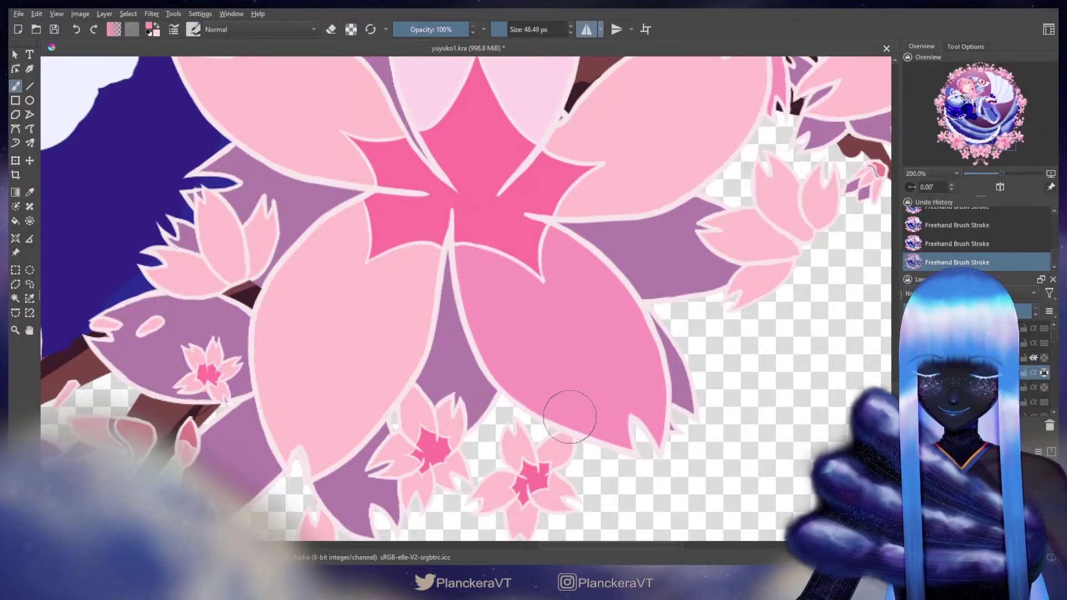
Step: Paint darker pink on selected petals of the two small flowers beneath the biggest blossom
mouse_move(595, 473)
left_mouse_down()
mouse_move(611, 393)
mouse_move(568, 405)
left_mouse_up()
key("ctrl+z")
mouse_move(577, 405)
left_mouse_down()
mouse_move(556, 426)
mouse_move(550, 418)
mouse_move(565, 416)
mouse_move(548, 419)
mouse_move(566, 432)
mouse_move(512, 414)
mouse_move(518, 421)
mouse_move(521, 394)
mouse_move(496, 408)
mouse_move(524, 416)
left_mouse_up()
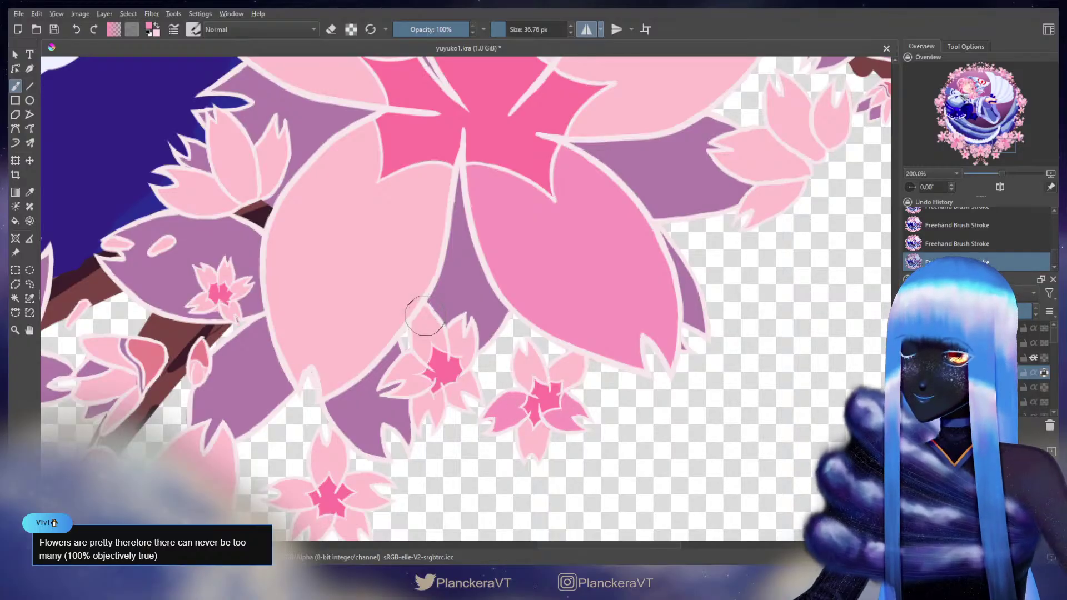
mouse_move(422, 318)
left_mouse_down()
mouse_move(423, 358)
mouse_move(431, 333)
mouse_move(443, 346)
mouse_move(429, 317)
left_mouse_up()
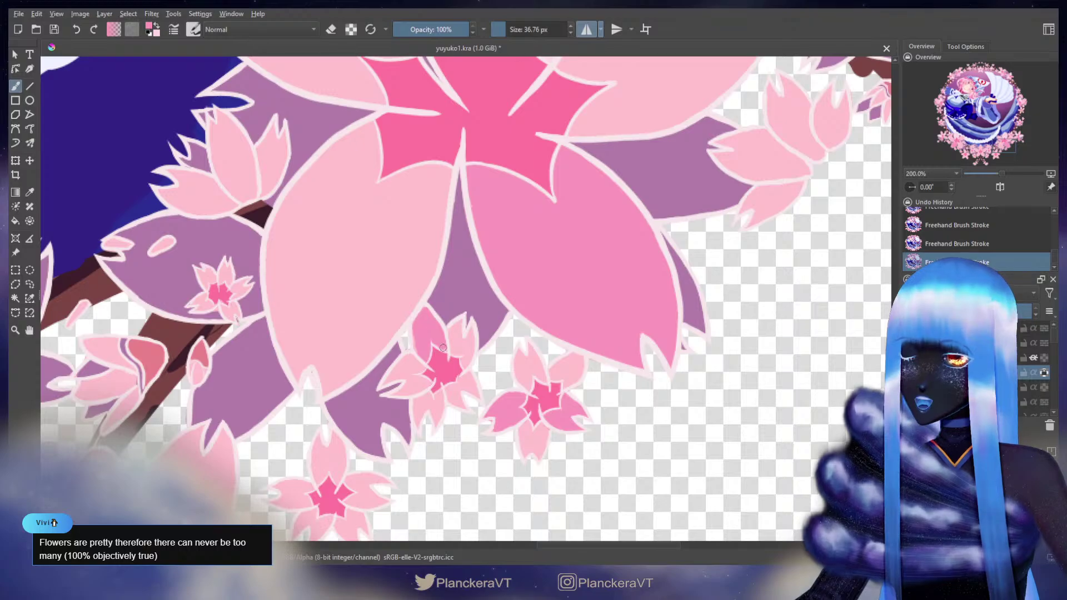
mouse_move(455, 392)
left_mouse_down()
mouse_move(458, 401)
mouse_move(449, 388)
mouse_move(474, 382)
mouse_move(455, 388)
mouse_move(458, 404)
mouse_move(451, 391)
mouse_move(465, 385)
left_mouse_up()
key("ctrl+z")
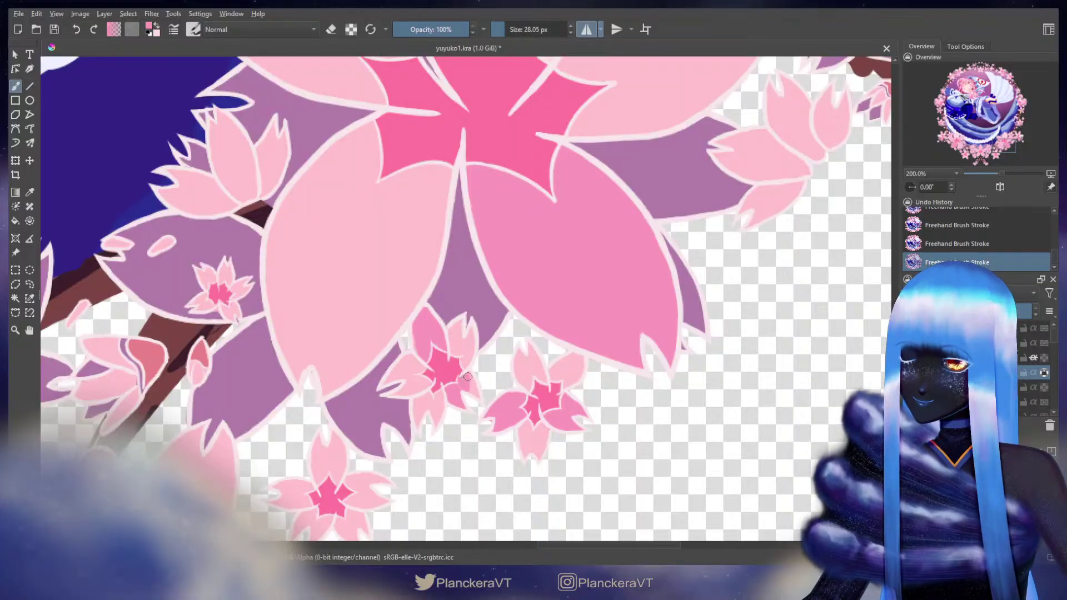
Step: Paint the half-open blossom's lowest petal darker pink, and its rightmost petal and the bud at the twig's end pale pink
mouse_move(744, 207)
left_mouse_down()
mouse_move(569, 353)
mouse_move(619, 331)
mouse_move(606, 344)
left_mouse_up()
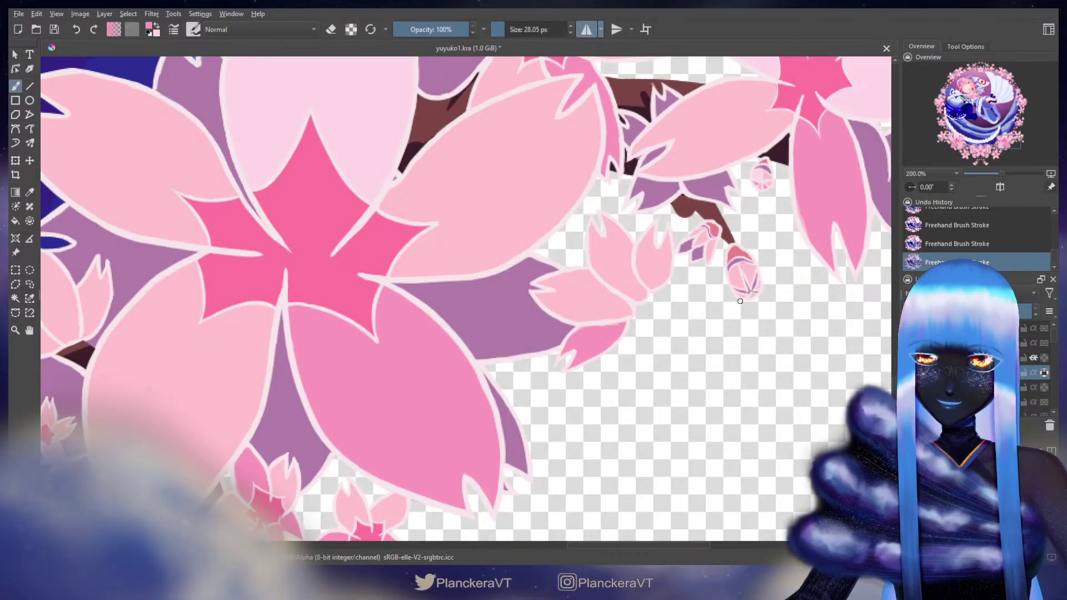
mouse_move(755, 297)
left_mouse_down()
mouse_move(744, 302)
mouse_move(748, 271)
left_mouse_up()
key("x")
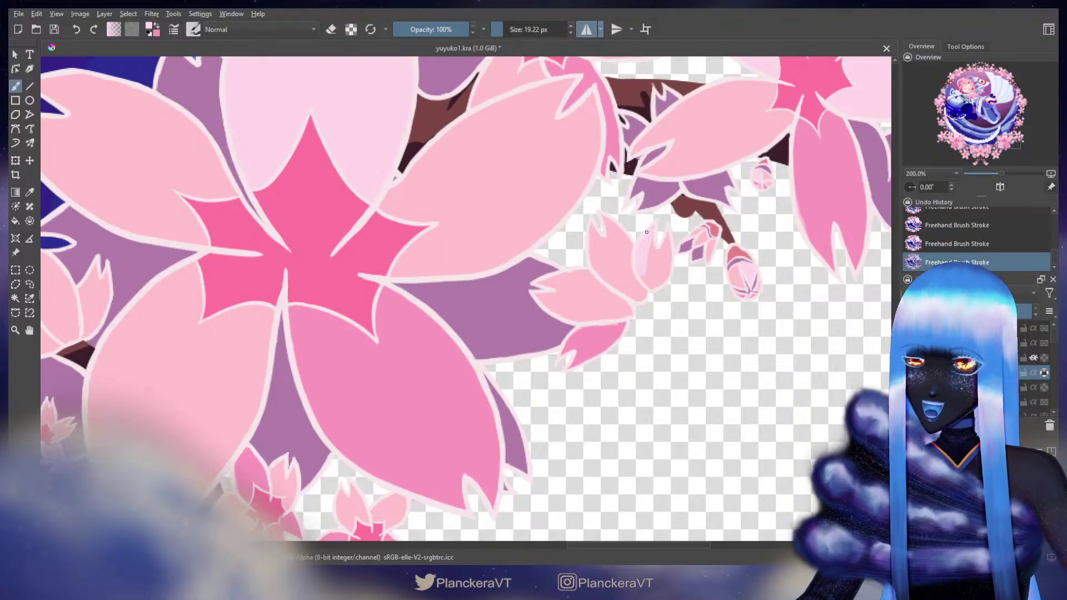
left_click_drag(657, 259, 654, 226)
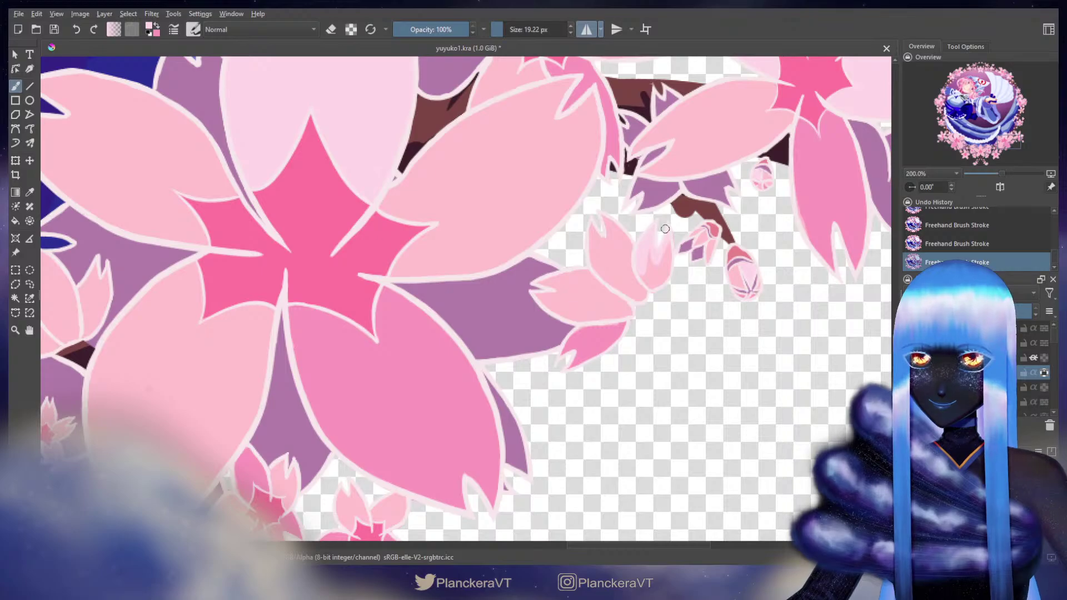
key("e")
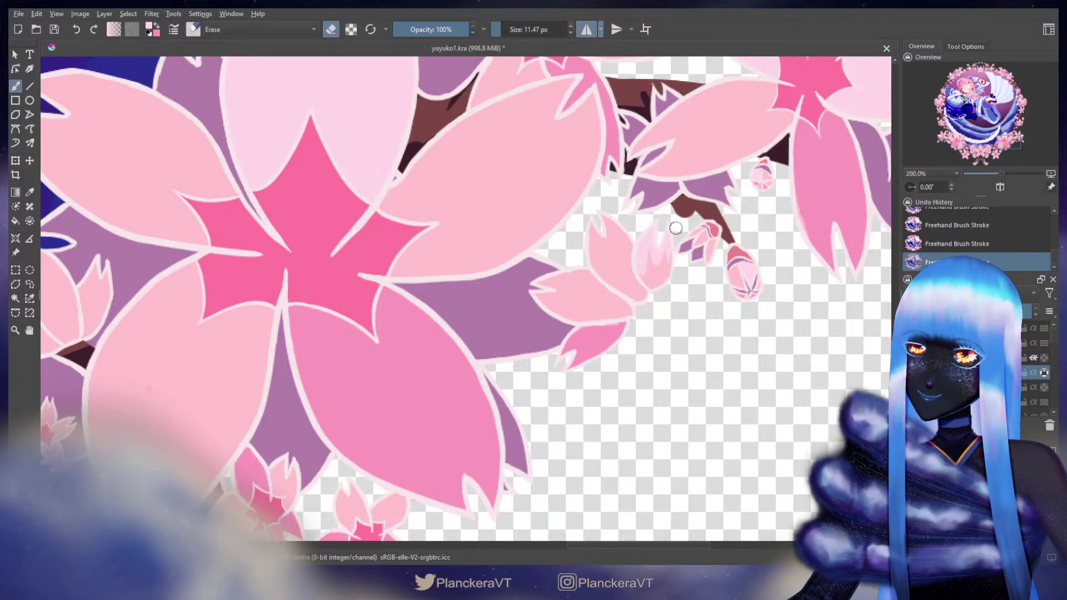
key("bracketleft")
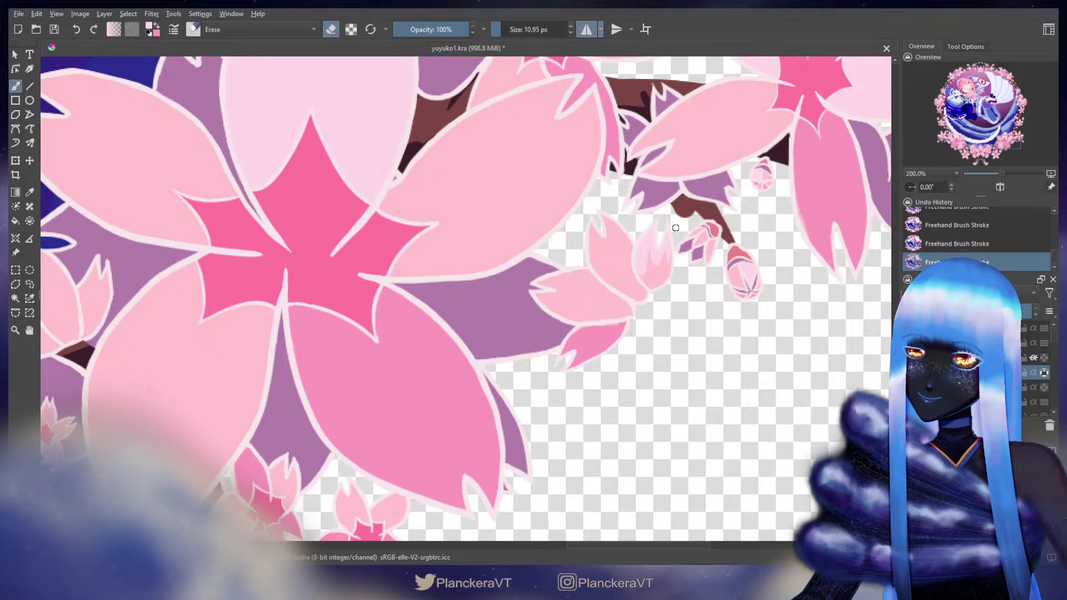
key("e")
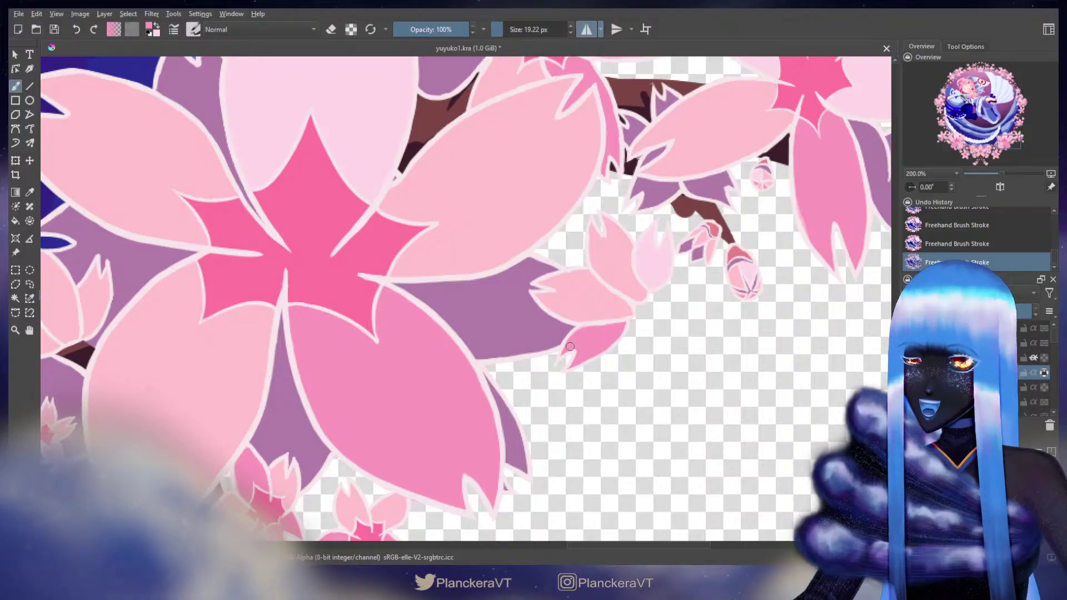
Step: Touch up the tiny bud between the half-open blossom and the twig's end with darker and pale pink
key("e")
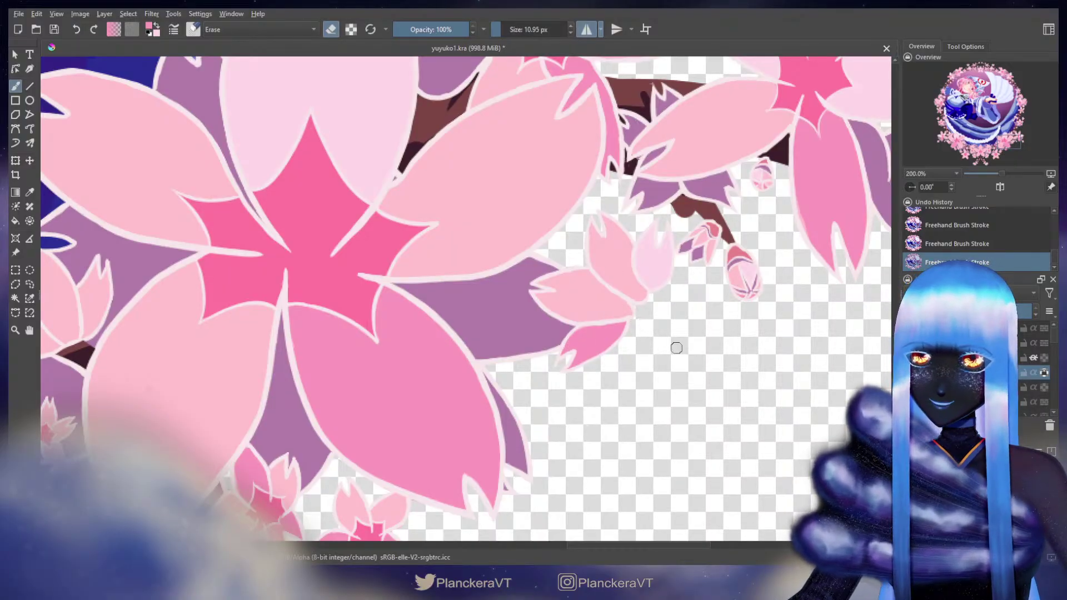
key("e")
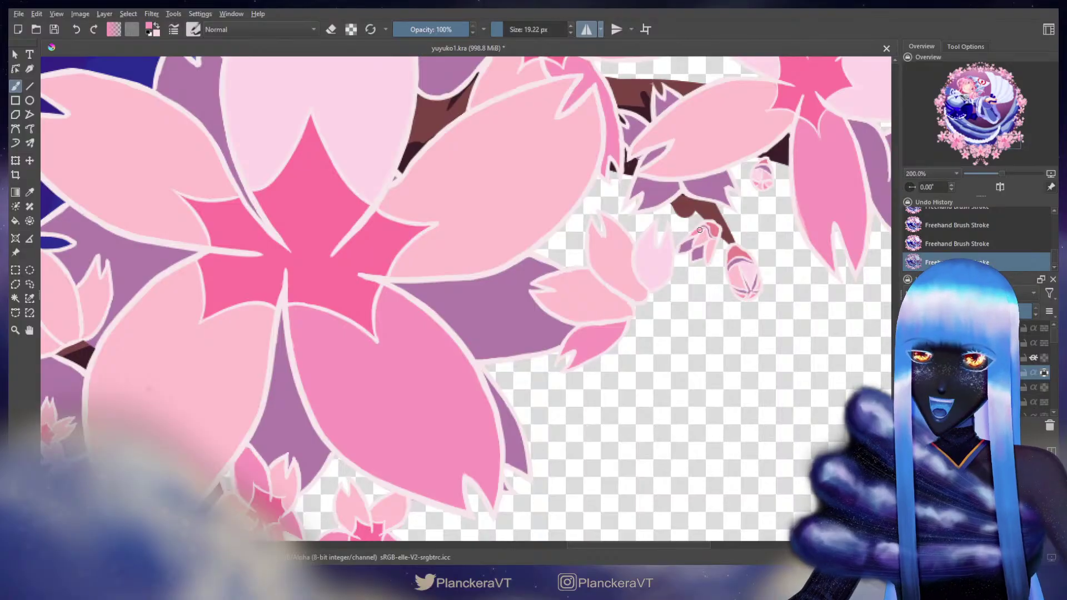
key("x")
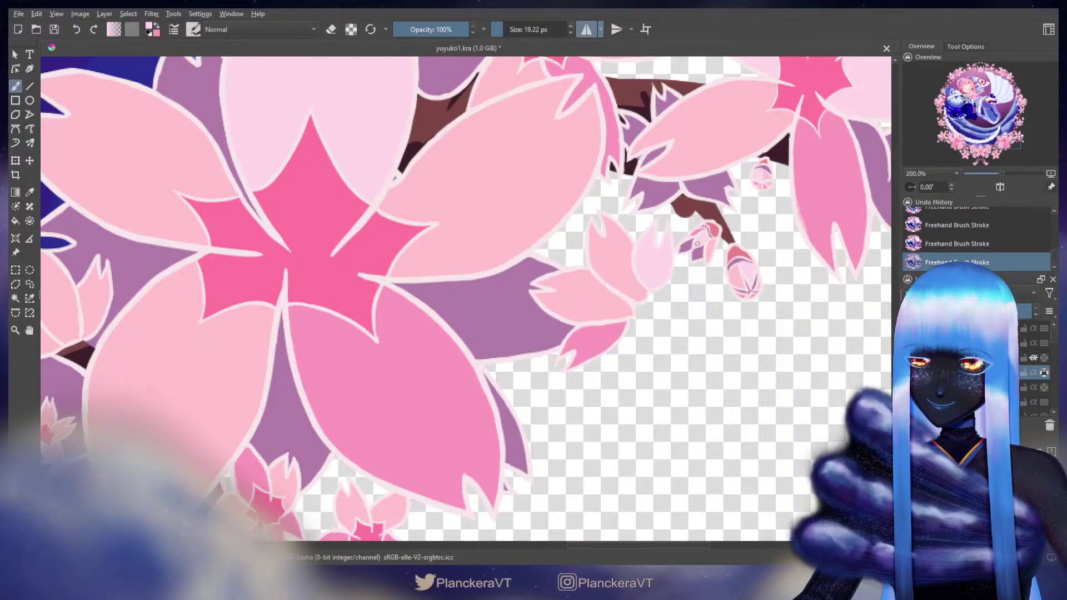
left_click_drag(676, 270, 725, 331)
key("e")
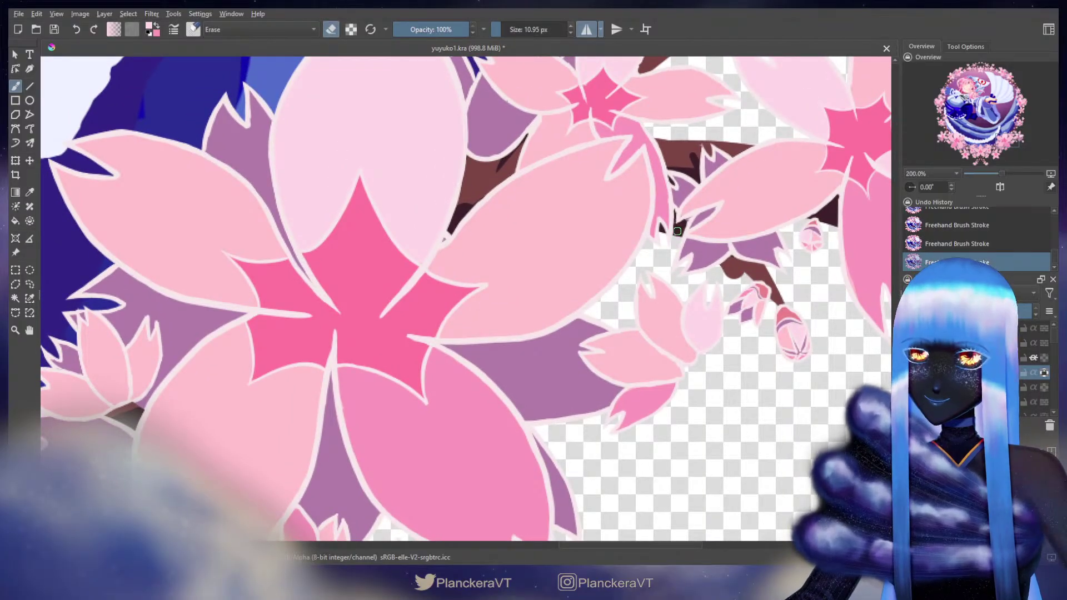
key("e")
left_click_drag(633, 324, 643, 327)
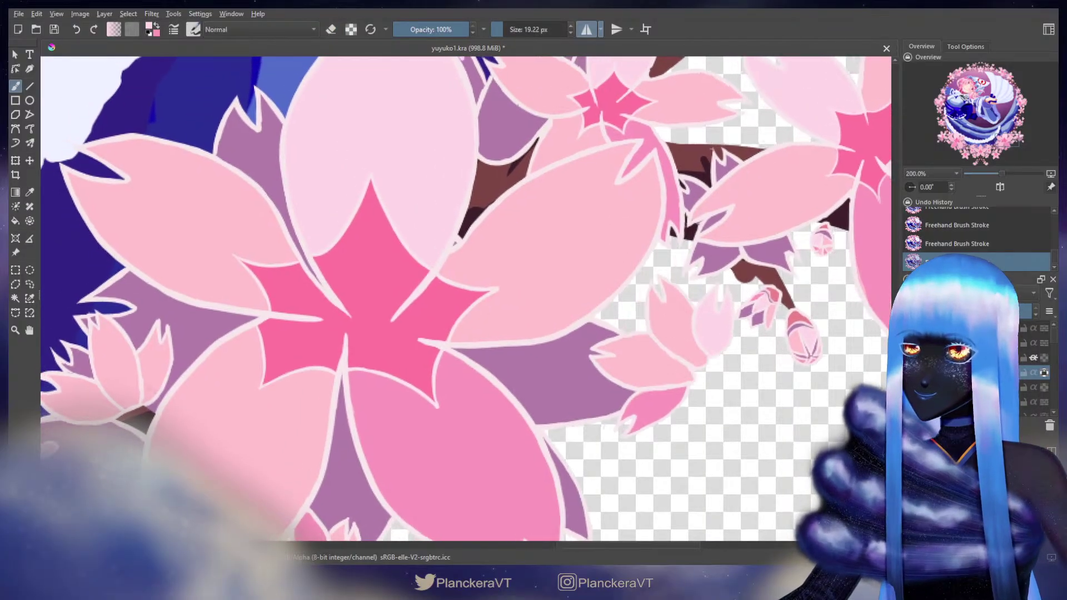
key("e")
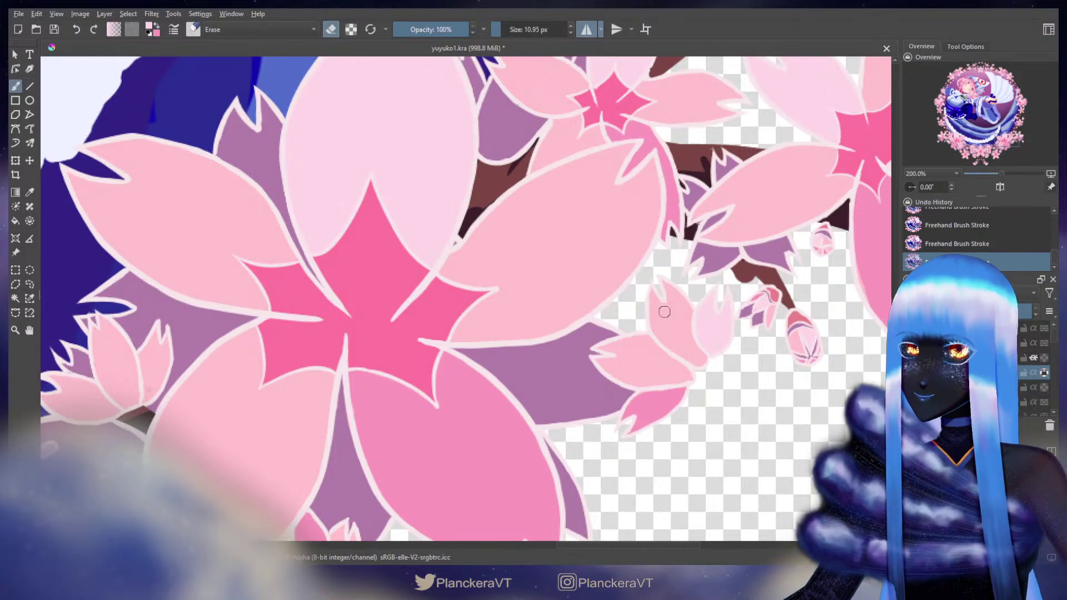
Step: Paint the middle petal of the half-open blossom left of the biggest blossom pale pink, and its lower-left petal darker pink
key("e")
left_click_drag(566, 342, 659, 228)
left_click_drag(561, 317, 800, 264)
left_click_drag(581, 241, 666, 324)
key("x")
left_click_drag(531, 252, 531, 242)
key("ctrl+z")
key("ctrl+z")
key("x")
mouse_move(556, 290)
left_mouse_down()
mouse_move(521, 238)
mouse_move(521, 289)
mouse_move(544, 317)
mouse_move(530, 262)
mouse_move(550, 292)
left_mouse_up()
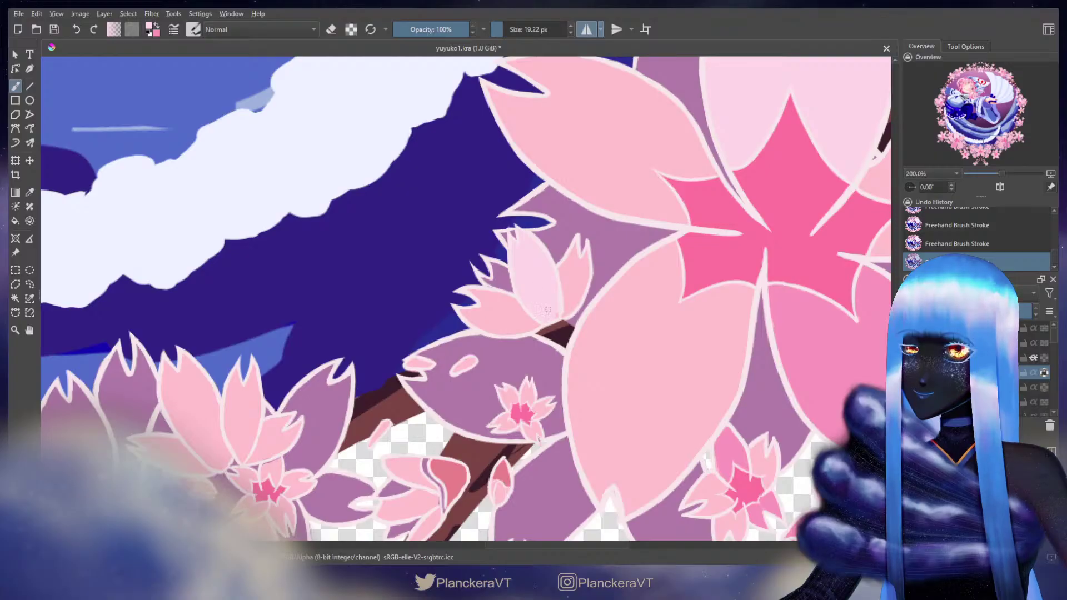
mouse_move(477, 294)
left_mouse_down()
mouse_move(506, 298)
mouse_move(518, 316)
mouse_move(486, 304)
mouse_move(483, 316)
mouse_move(465, 312)
mouse_move(480, 310)
mouse_move(483, 325)
mouse_move(532, 323)
left_mouse_up()
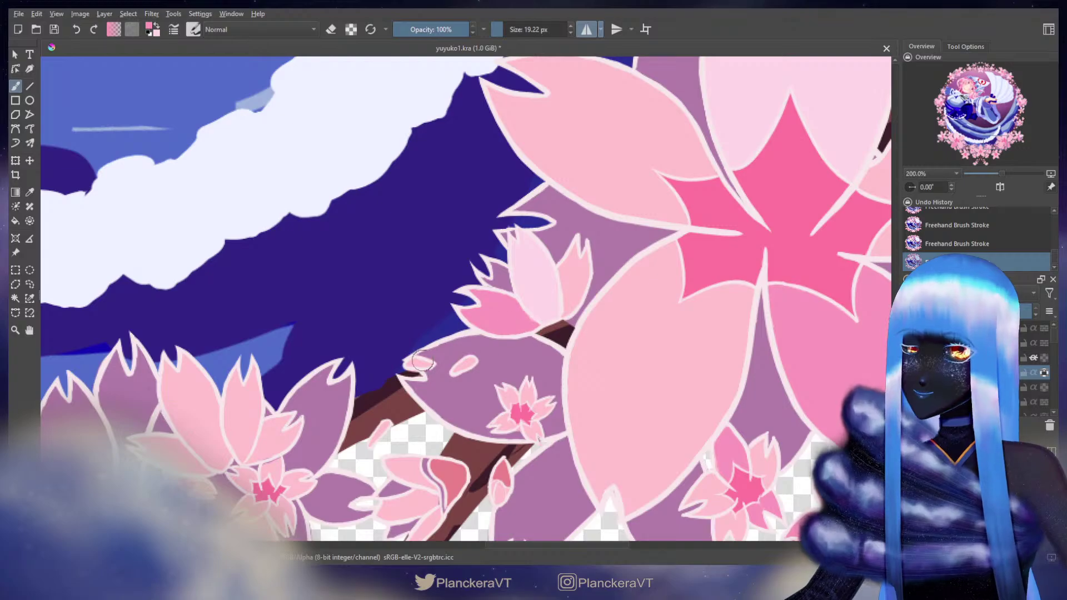
Step: Touch up the loose petals on the purple petal beneath, and vary the tiny flower there with darker and pale pink petals
key("x")
left_click_drag(417, 365, 462, 367)
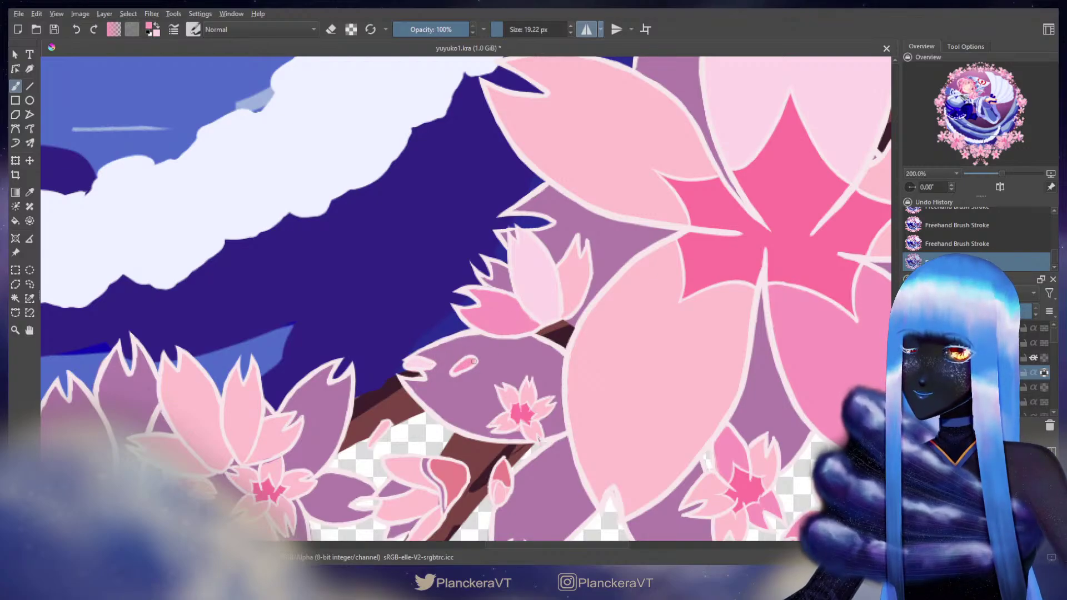
scroll(499, 344, "down", 3)
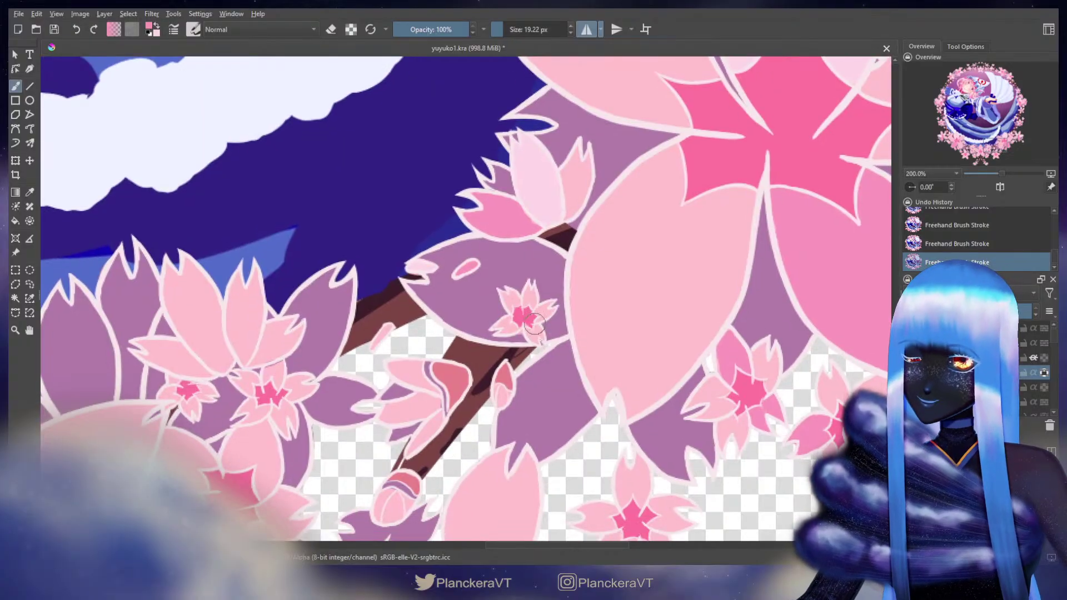
left_click_drag(527, 330, 530, 333)
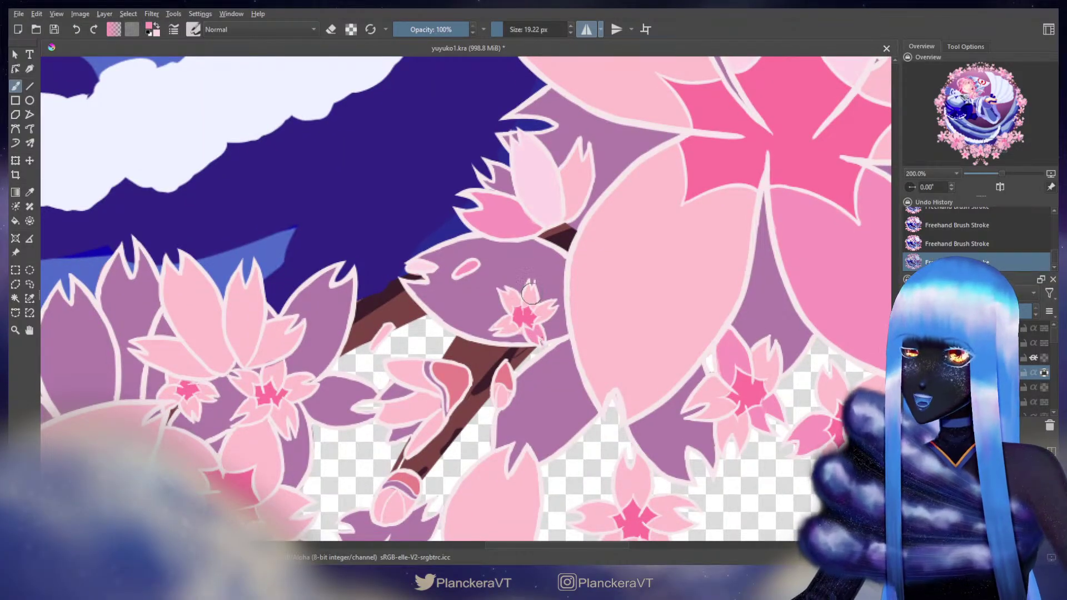
key("x")
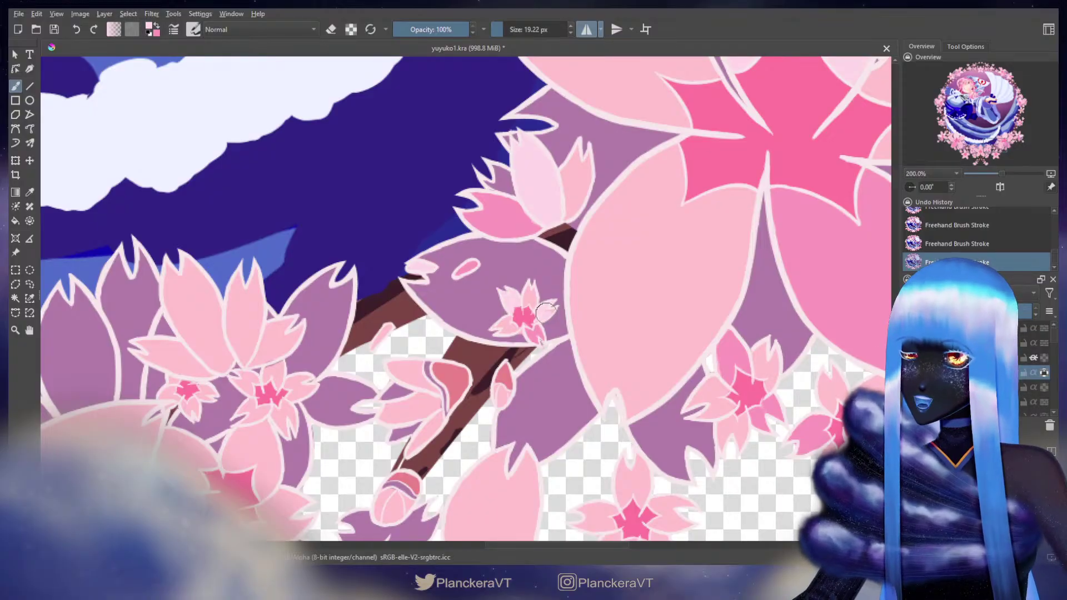
Step: Paint the side-facing blossom beside the thick branch, with its upper petal pale pink and the petal below it darker pink
left_click_drag(590, 376, 665, 267)
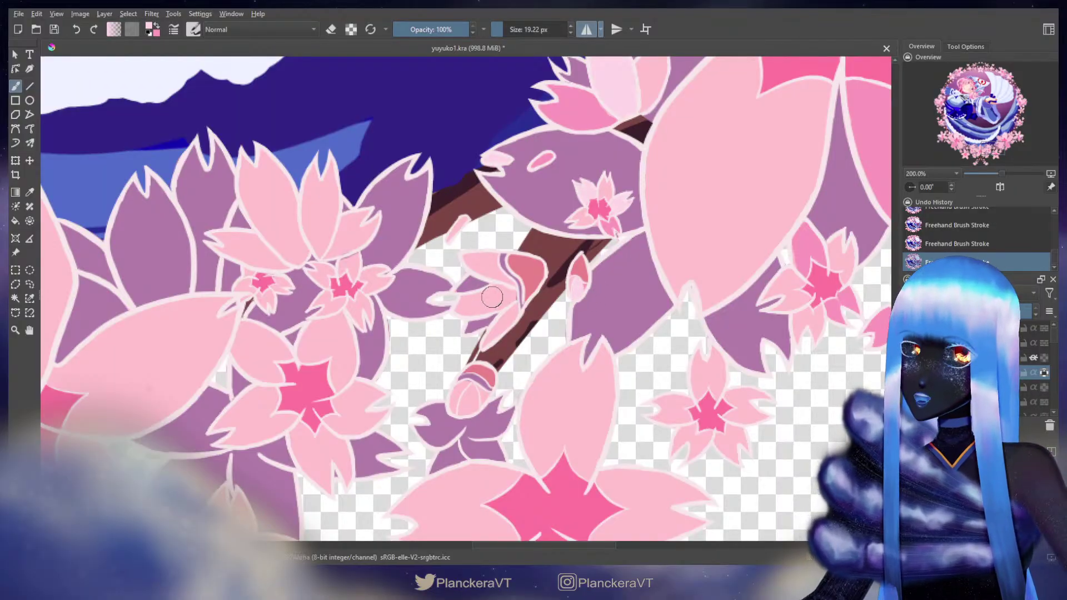
mouse_move(500, 291)
left_mouse_down()
mouse_move(515, 296)
mouse_move(460, 306)
left_mouse_up()
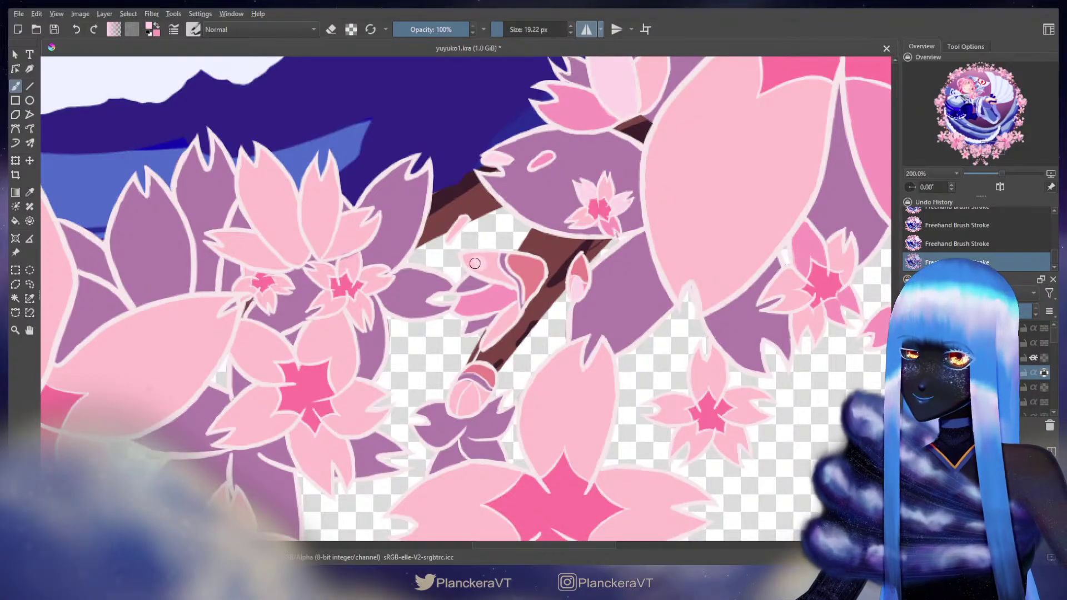
left_click_drag(469, 262, 502, 279)
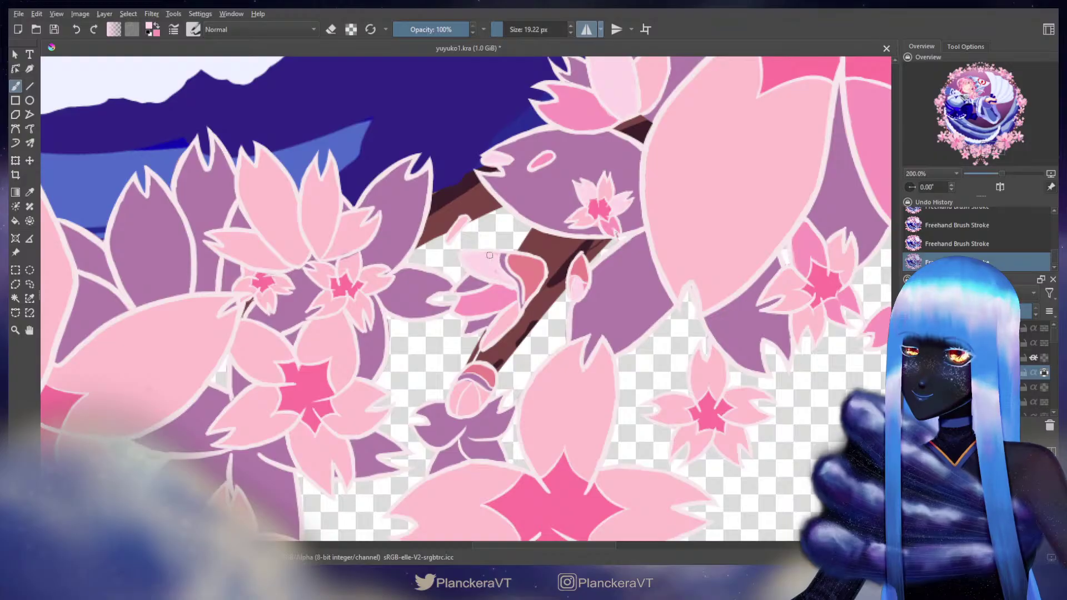
key("e")
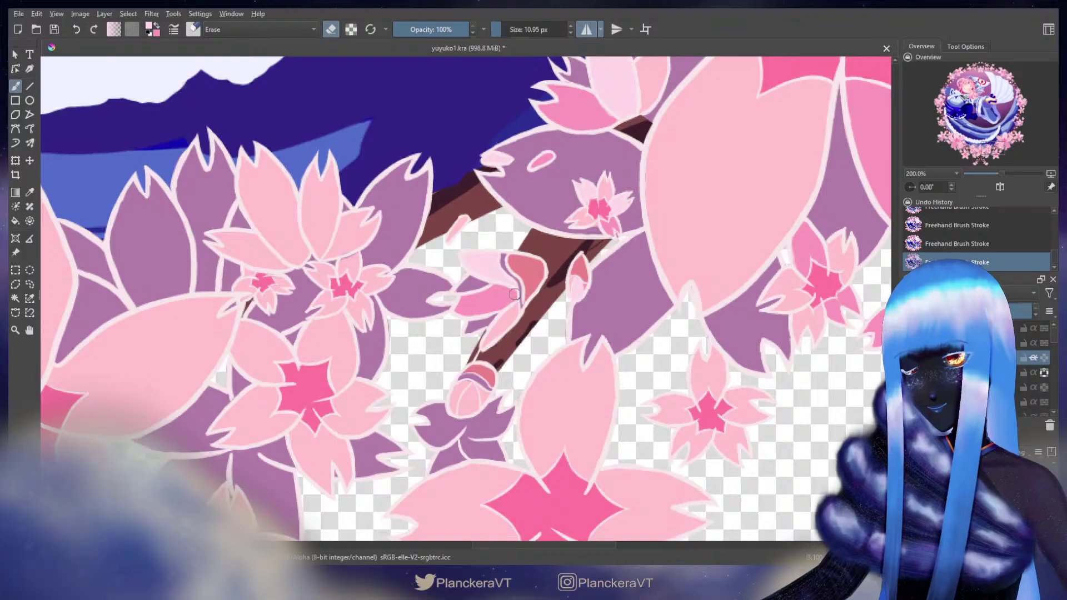
key("e")
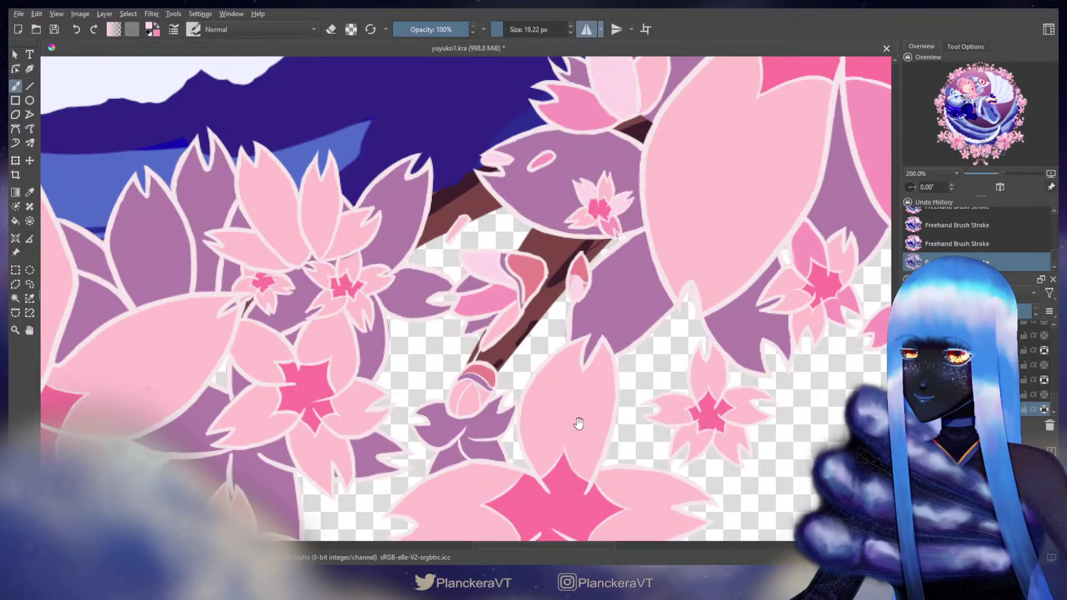
Step: Paint the left part of the bud at the thick branch's tip pale pink
left_click_drag(579, 423, 670, 370)
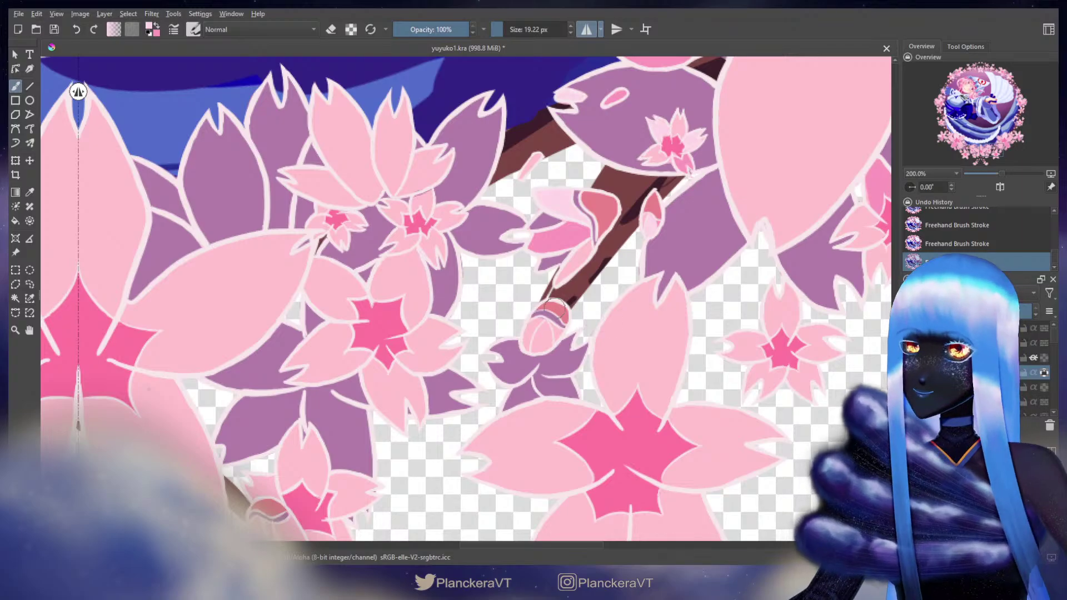
key("x")
left_click_drag(557, 332, 538, 322)
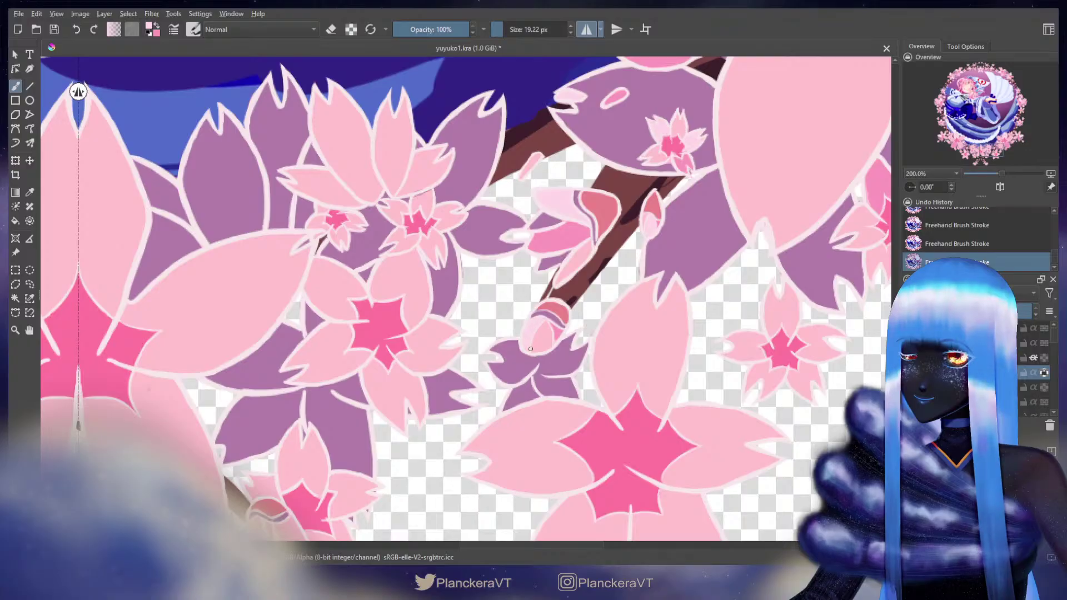
Step: Color the large isolated blossom's lower-right petal darker pink and its left and top petals pale pink
left_click_drag(635, 394, 568, 237)
key("x")
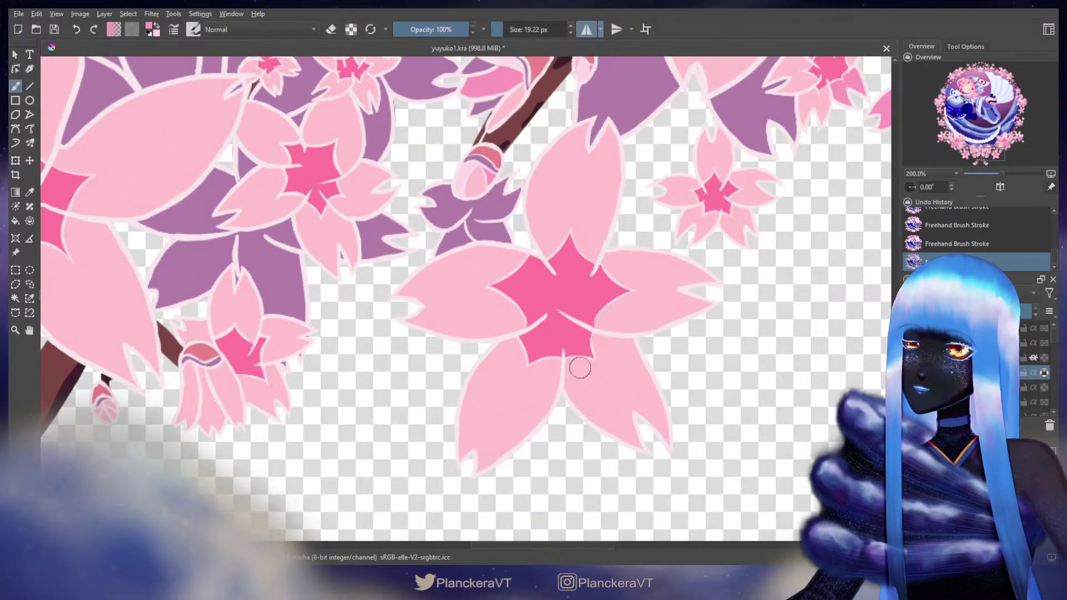
mouse_move(572, 361)
left_mouse_down()
mouse_move(577, 398)
mouse_move(595, 337)
mouse_move(607, 360)
mouse_move(611, 342)
mouse_move(632, 352)
mouse_move(630, 342)
mouse_move(638, 371)
mouse_move(631, 356)
mouse_move(634, 370)
mouse_move(606, 351)
mouse_move(601, 380)
mouse_move(604, 366)
mouse_move(595, 369)
mouse_move(613, 399)
mouse_move(585, 371)
mouse_move(586, 394)
mouse_move(592, 415)
mouse_move(642, 449)
mouse_move(619, 414)
mouse_move(618, 364)
mouse_move(612, 406)
mouse_move(657, 417)
mouse_move(639, 375)
left_mouse_up()
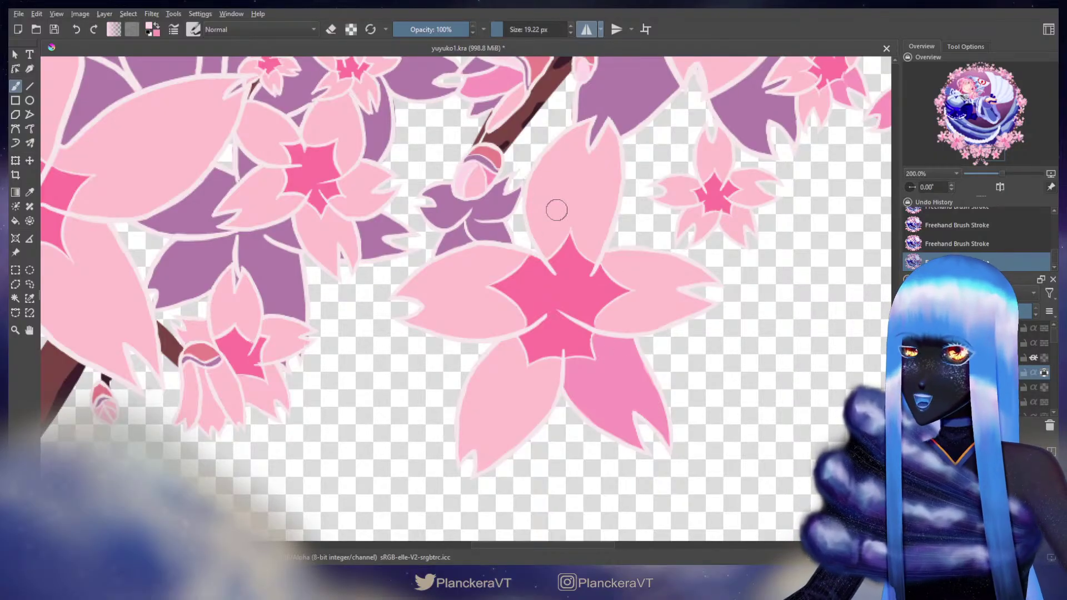
mouse_move(484, 255)
left_mouse_down()
mouse_move(523, 258)
mouse_move(508, 270)
mouse_move(484, 251)
mouse_move(451, 263)
mouse_move(477, 250)
mouse_move(401, 293)
mouse_move(436, 295)
mouse_move(408, 290)
mouse_move(487, 264)
mouse_move(476, 280)
mouse_move(503, 273)
mouse_move(424, 297)
mouse_move(400, 292)
mouse_move(416, 320)
mouse_move(400, 318)
mouse_move(458, 323)
mouse_move(412, 323)
mouse_move(451, 295)
mouse_move(480, 293)
mouse_move(520, 320)
mouse_move(498, 329)
mouse_move(493, 317)
mouse_move(506, 307)
mouse_move(481, 302)
mouse_move(491, 295)
mouse_move(505, 306)
mouse_move(475, 335)
left_mouse_up()
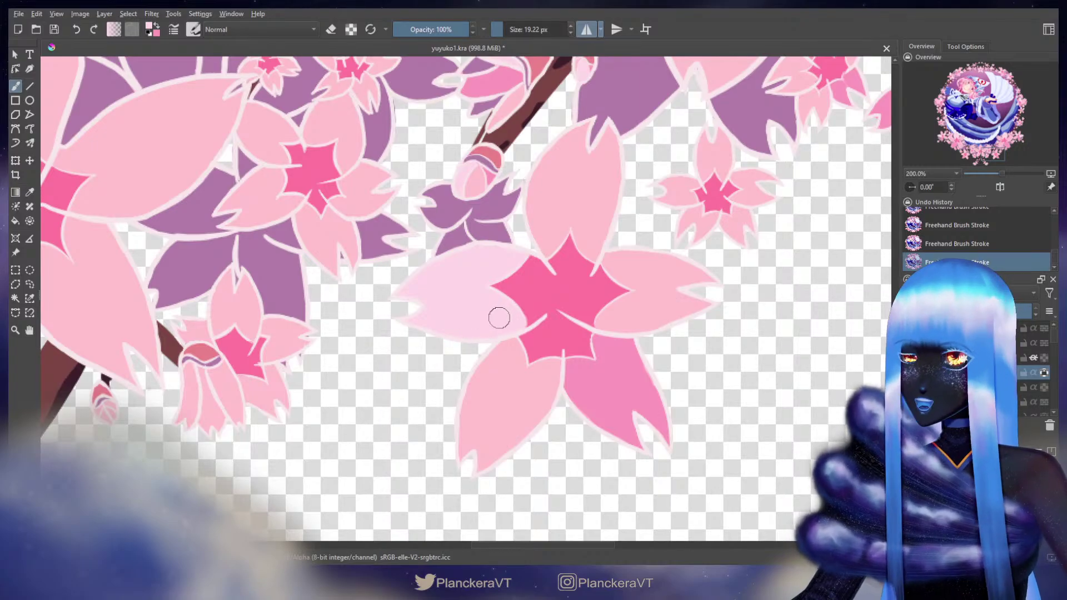
mouse_move(577, 140)
left_mouse_down()
mouse_move(593, 121)
mouse_move(557, 147)
mouse_move(558, 173)
mouse_move(546, 167)
mouse_move(555, 151)
mouse_move(529, 196)
left_mouse_up()
mouse_move(537, 235)
left_mouse_down()
mouse_move(563, 227)
mouse_move(550, 249)
mouse_move(558, 205)
mouse_move(538, 210)
mouse_move(583, 134)
mouse_move(580, 160)
mouse_move(564, 157)
mouse_move(575, 184)
mouse_move(607, 128)
mouse_move(616, 158)
mouse_move(613, 142)
mouse_move(606, 185)
mouse_move(606, 170)
mouse_move(579, 175)
mouse_move(548, 249)
mouse_move(599, 180)
mouse_move(590, 167)
mouse_move(605, 164)
mouse_move(617, 178)
mouse_move(580, 238)
mouse_move(591, 256)
mouse_move(608, 223)
left_mouse_up()
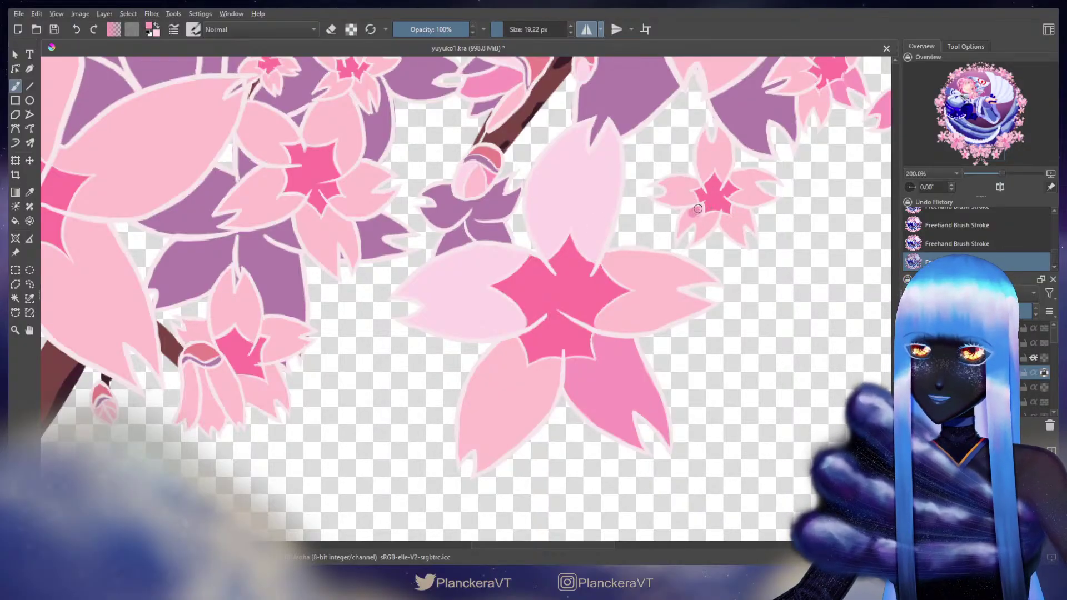
Step: Paint the two lower petals of the small isolated flower darker pink and its top petal pale pink
mouse_move(684, 220)
left_mouse_down()
mouse_move(716, 216)
mouse_move(737, 238)
mouse_move(723, 220)
mouse_move(735, 222)
mouse_move(735, 209)
mouse_move(753, 232)
left_mouse_up()
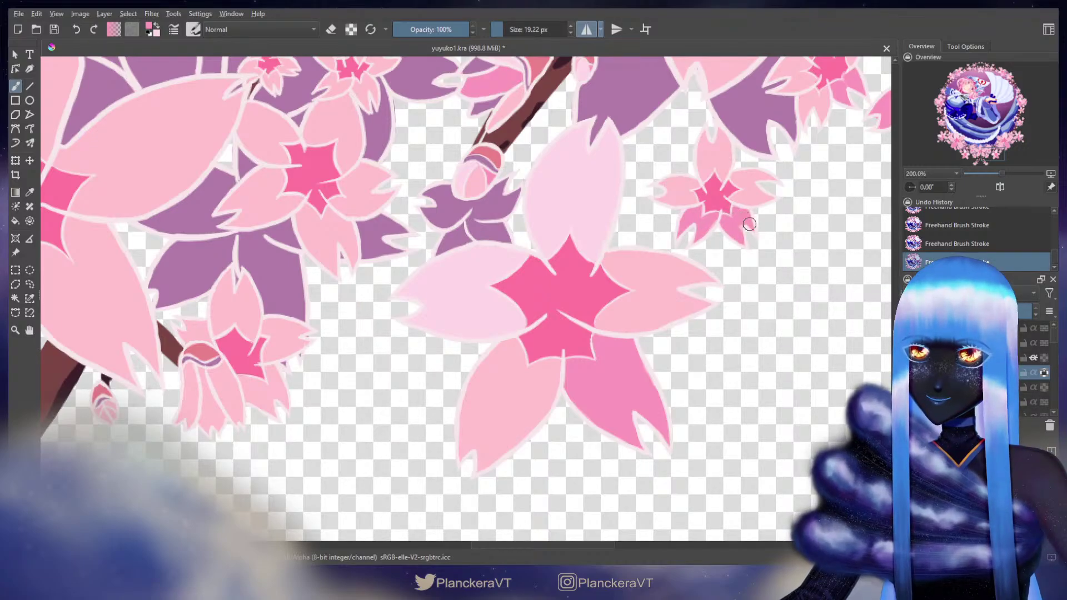
key("x")
mouse_move(705, 139)
left_mouse_down()
mouse_move(701, 179)
mouse_move(719, 149)
mouse_move(712, 136)
mouse_move(708, 162)
mouse_move(724, 165)
mouse_move(711, 119)
mouse_move(728, 155)
left_mouse_up()
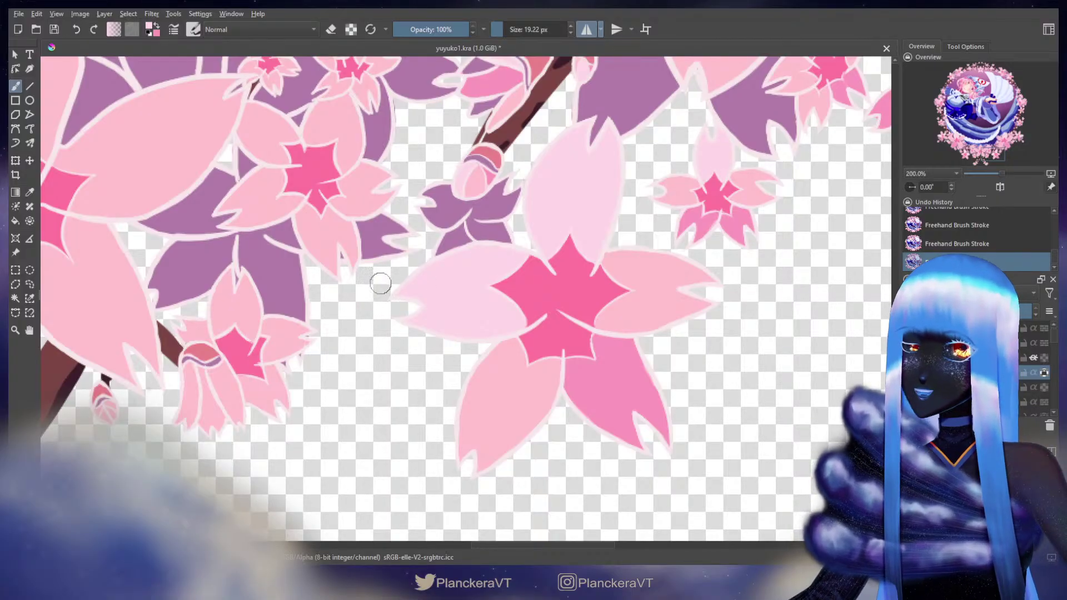
Step: Paint the medium blossom right of the central one with darker pink lower and upper-left petals and a pale pink top petal
left_click_drag(361, 263, 628, 375)
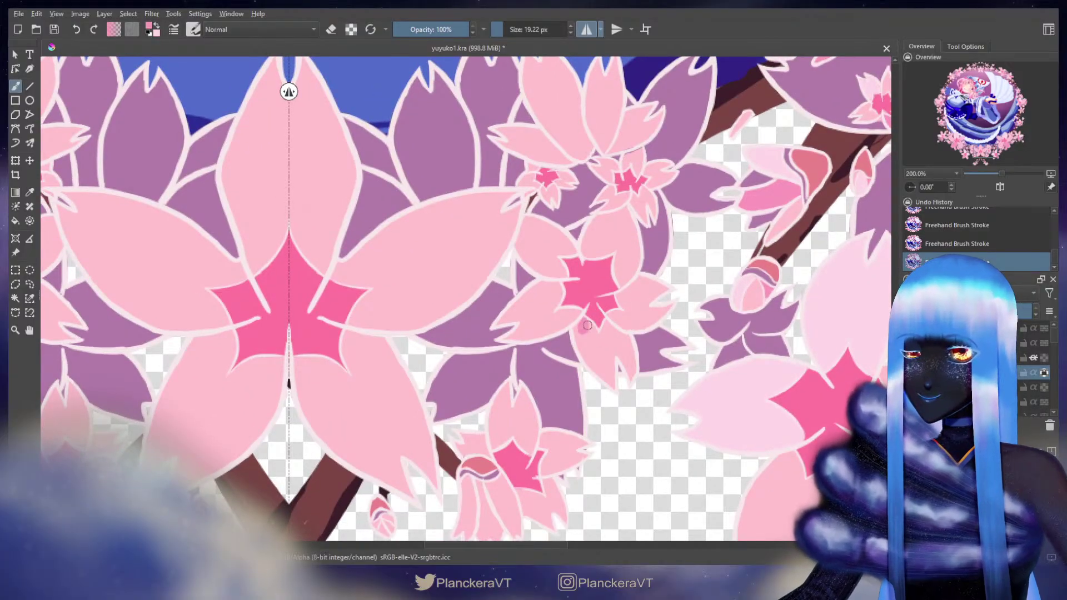
mouse_move(581, 324)
left_mouse_down()
mouse_move(617, 389)
mouse_move(600, 361)
mouse_move(604, 324)
left_mouse_up()
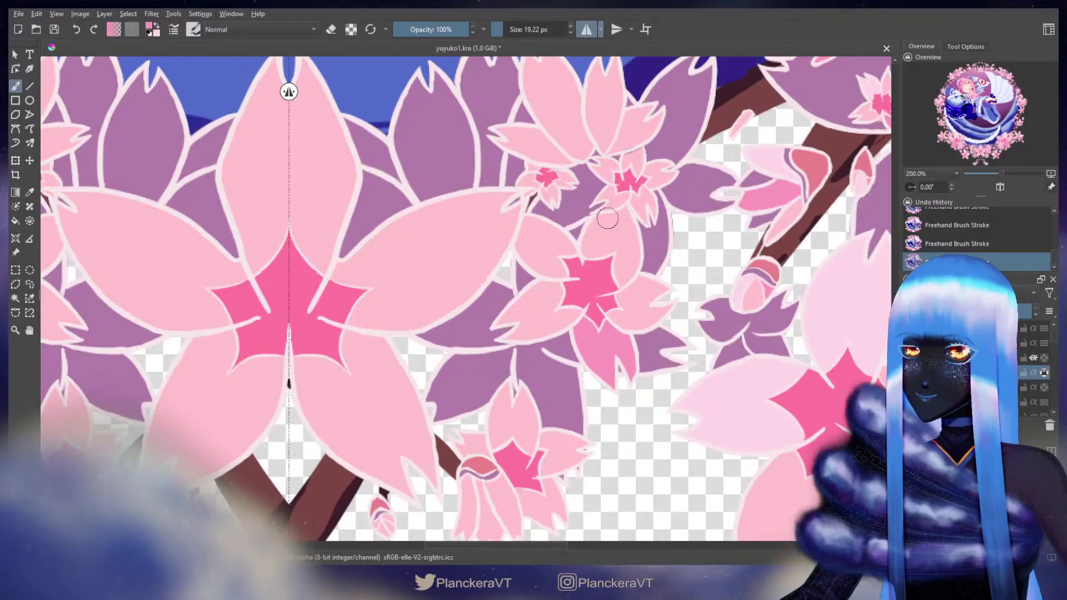
key("x")
key("x")
key("x")
mouse_move(607, 232)
left_mouse_down()
mouse_move(623, 208)
mouse_move(634, 239)
mouse_move(624, 267)
mouse_move(619, 241)
mouse_move(643, 218)
mouse_move(610, 219)
mouse_move(623, 210)
mouse_move(634, 249)
mouse_move(616, 234)
mouse_move(587, 239)
mouse_move(608, 222)
mouse_move(596, 220)
mouse_move(586, 253)
mouse_move(612, 248)
mouse_move(591, 249)
mouse_move(592, 237)
mouse_move(586, 246)
mouse_move(593, 234)
mouse_move(586, 242)
mouse_move(624, 240)
mouse_move(611, 250)
mouse_move(627, 246)
mouse_move(617, 272)
mouse_move(625, 280)
left_mouse_up()
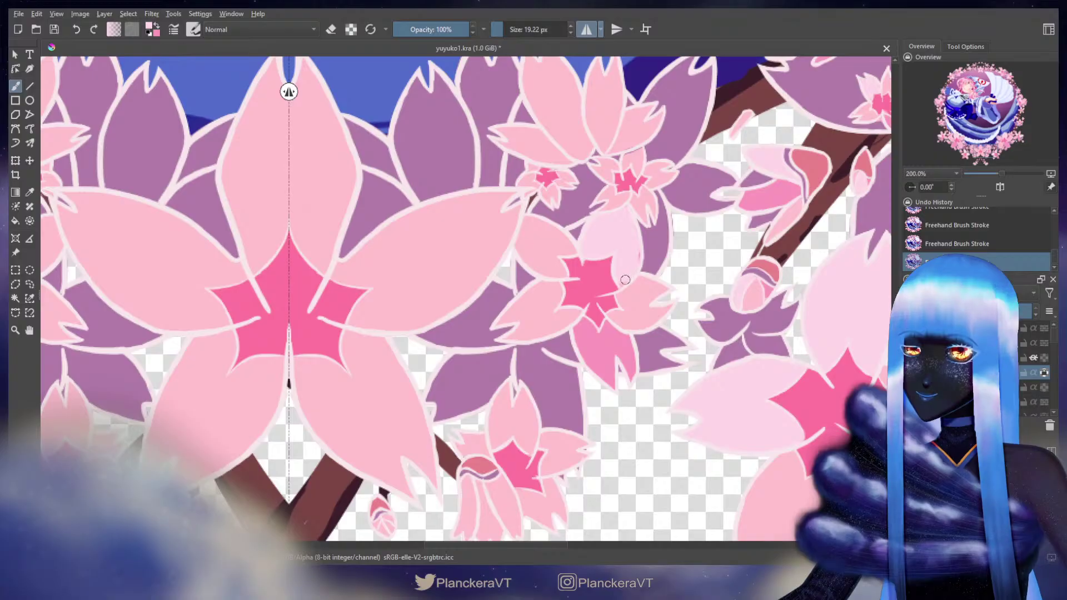
mouse_move(529, 233)
left_mouse_down()
mouse_move(573, 251)
mouse_move(527, 226)
mouse_move(522, 253)
mouse_move(542, 267)
mouse_move(535, 252)
mouse_move(570, 249)
mouse_move(552, 263)
left_mouse_up()
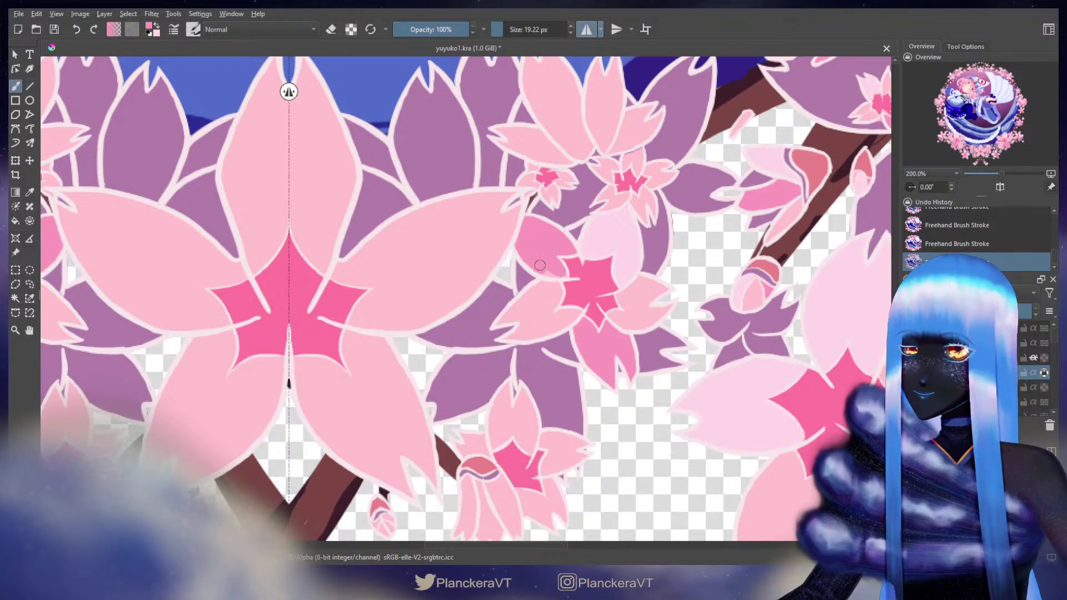
Step: Vary the cluster above the medium blossom: darker pink right petal, pale pink upright petal, mixed pinks on the small flower; undo the last stroke
left_click_drag(610, 212, 477, 419)
left_click_drag(615, 250, 545, 364)
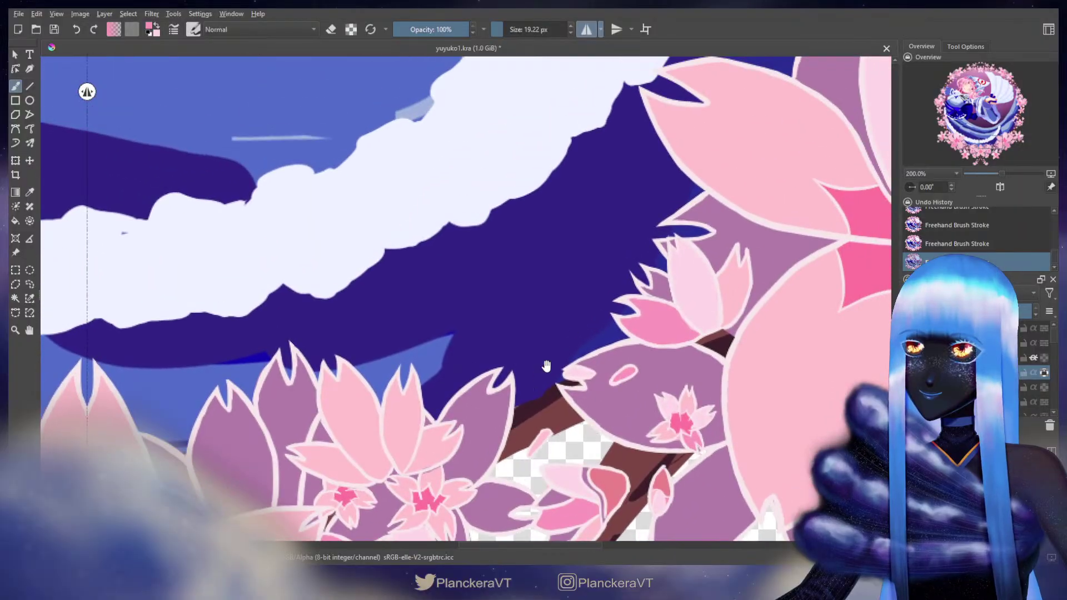
mouse_move(618, 296)
left_mouse_down()
mouse_move(337, 329)
mouse_move(381, 352)
mouse_move(431, 415)
mouse_move(642, 232)
mouse_move(654, 235)
left_mouse_up()
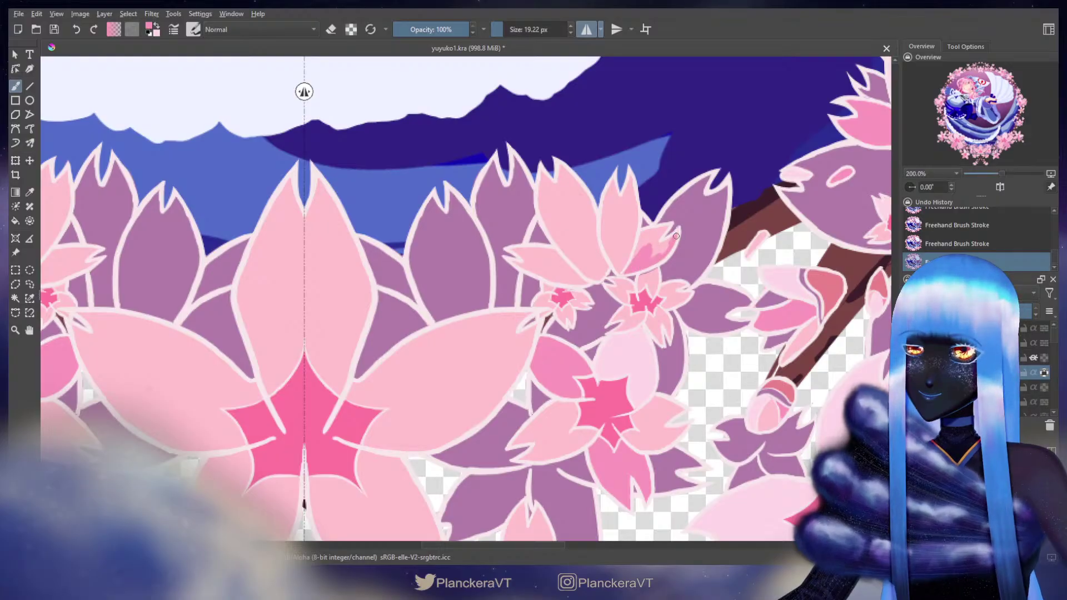
left_click_drag(662, 244, 643, 257)
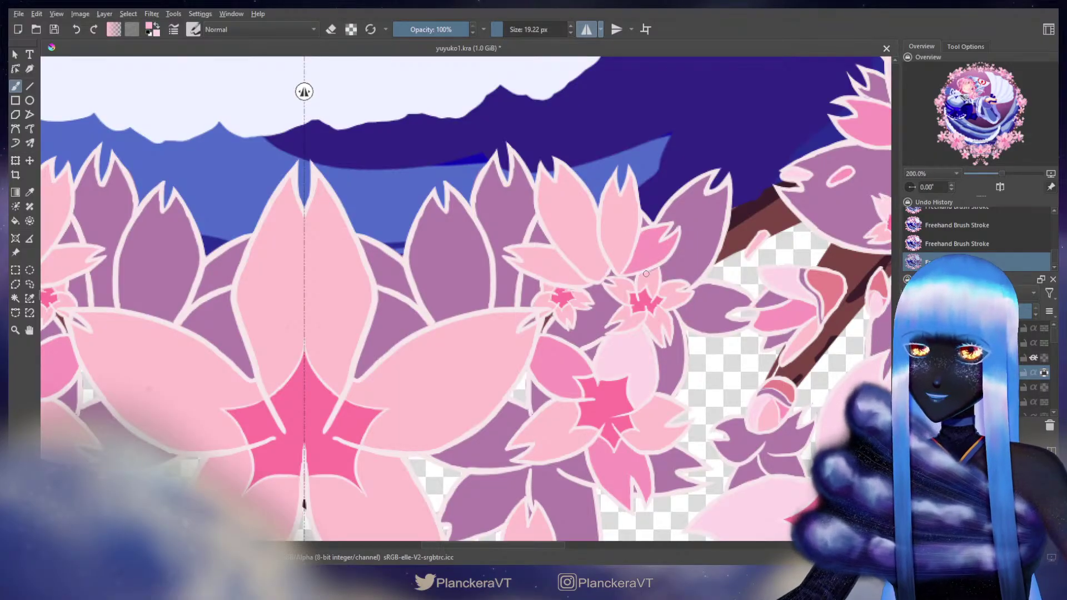
left_click(646, 257, "ctrl")
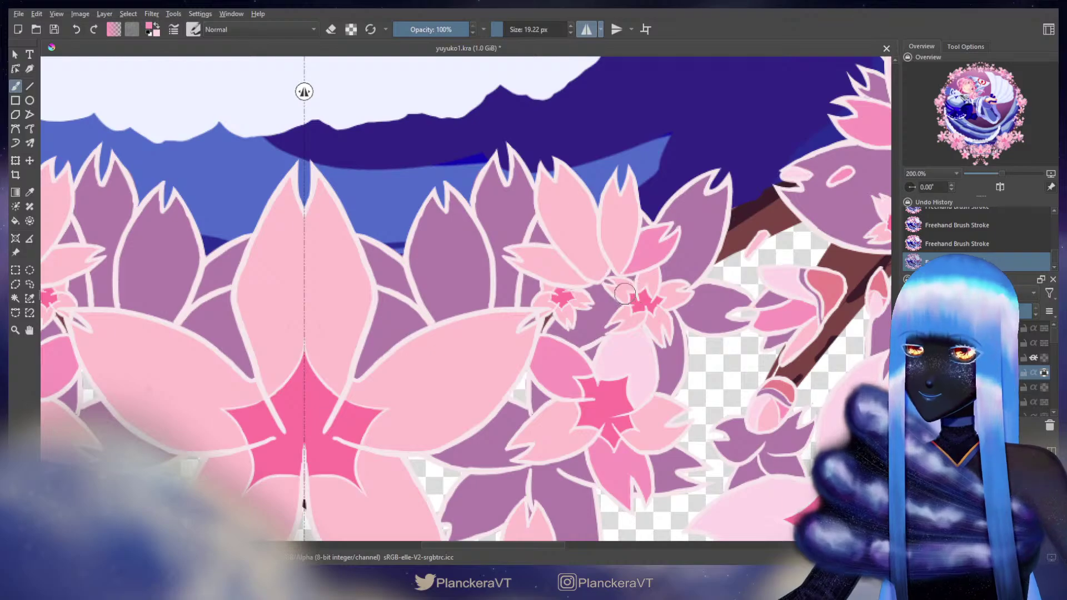
left_click_drag(655, 323, 650, 319)
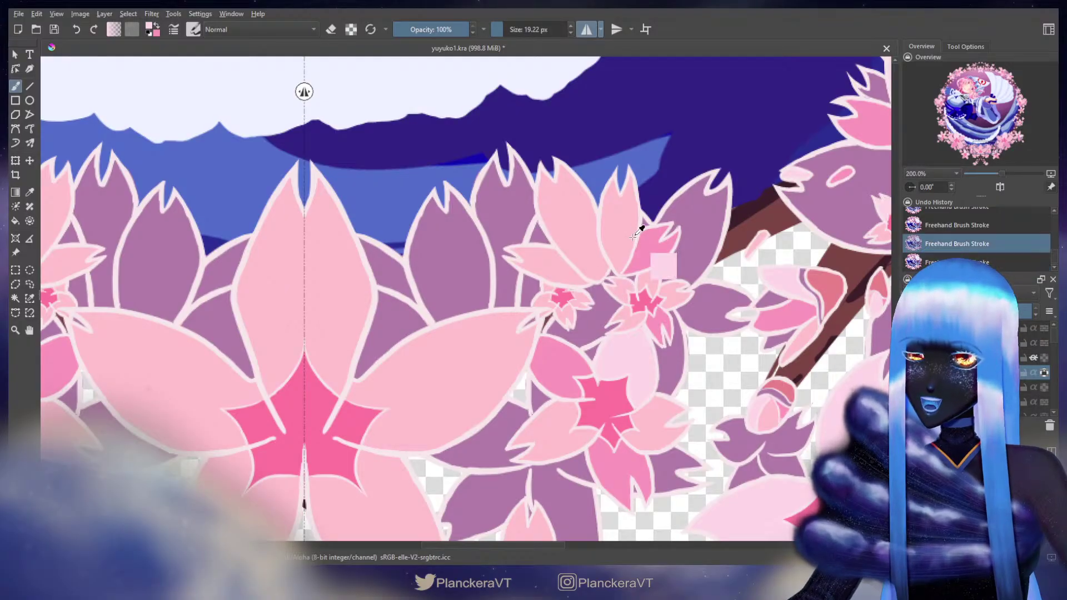
mouse_move(611, 188)
left_mouse_down()
mouse_move(619, 267)
mouse_move(626, 229)
left_mouse_up()
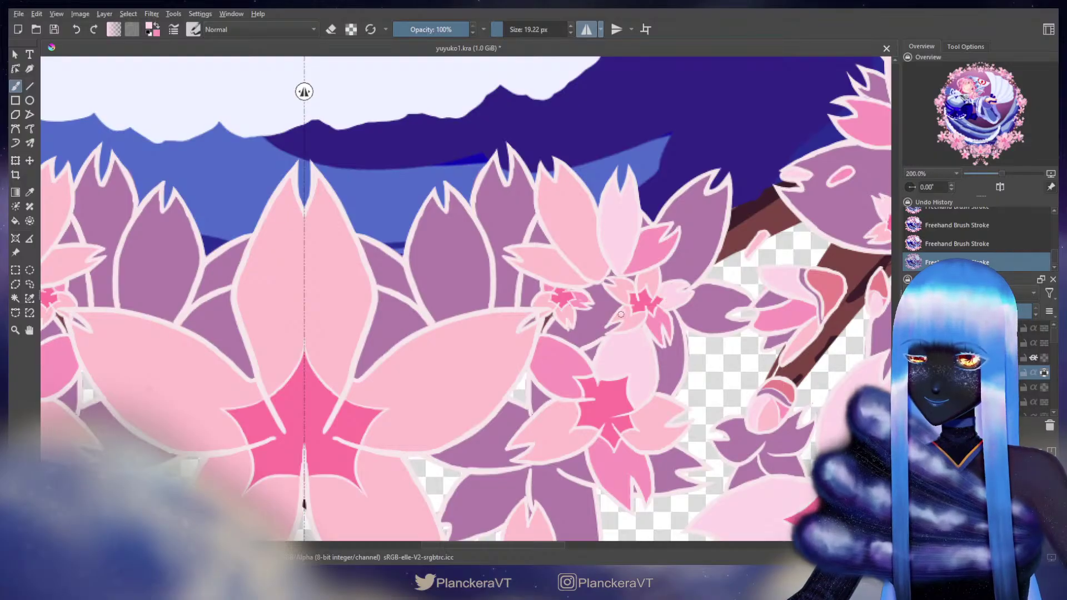
key("ctrl+z")
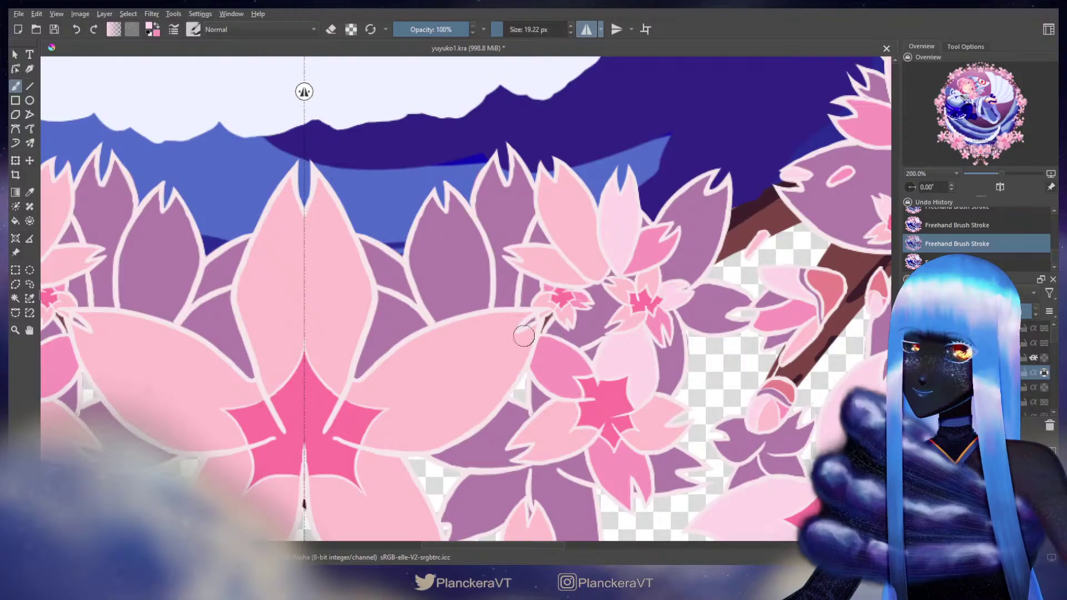
Step: Fill the top petal and the two bottom petals of the large central blossom with pale pink across the mirror axis
left_click_drag(472, 346, 658, 288)
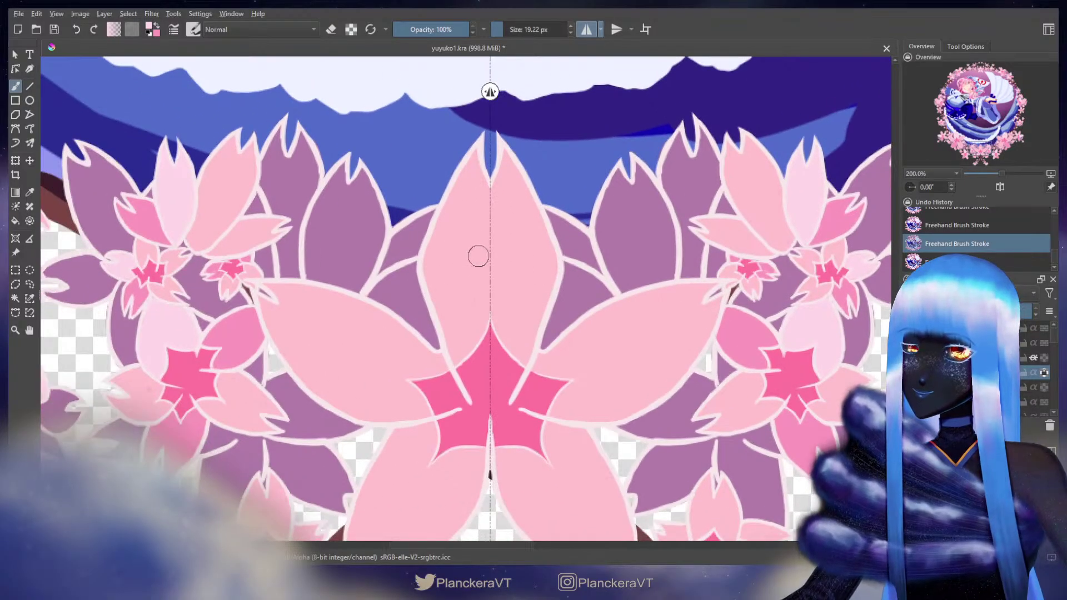
left_click_drag(471, 170, 477, 170)
mouse_move(476, 154)
left_mouse_down()
mouse_move(481, 195)
mouse_move(464, 188)
mouse_move(436, 264)
mouse_move(457, 226)
mouse_move(498, 233)
mouse_move(514, 289)
mouse_move(447, 252)
mouse_move(438, 269)
mouse_move(445, 310)
mouse_move(481, 311)
mouse_move(441, 310)
mouse_move(457, 358)
mouse_move(475, 325)
mouse_move(467, 347)
mouse_move(500, 159)
left_mouse_up()
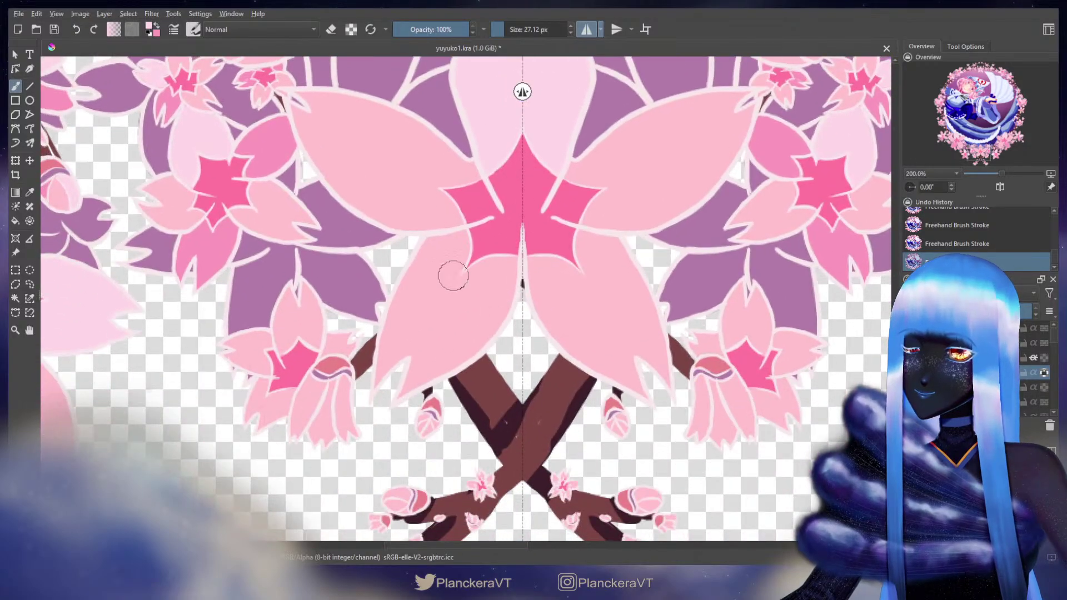
mouse_move(452, 274)
left_mouse_down()
mouse_move(442, 248)
mouse_move(464, 237)
mouse_move(447, 271)
mouse_move(447, 241)
mouse_move(428, 247)
mouse_move(438, 239)
mouse_move(416, 281)
mouse_move(443, 275)
mouse_move(441, 308)
mouse_move(417, 249)
mouse_move(428, 278)
mouse_move(400, 301)
mouse_move(411, 280)
mouse_move(375, 384)
mouse_move(417, 339)
mouse_move(382, 359)
mouse_move(431, 285)
mouse_move(431, 339)
mouse_move(407, 388)
left_mouse_up()
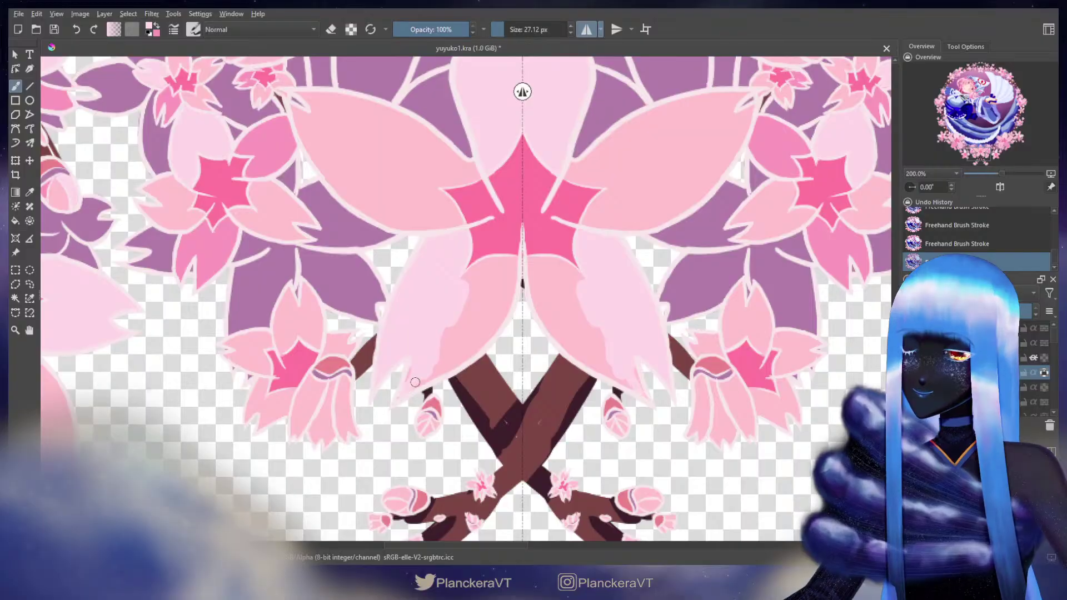
mouse_move(419, 351)
left_mouse_down()
mouse_move(406, 390)
mouse_move(455, 356)
mouse_move(420, 379)
mouse_move(485, 310)
mouse_move(440, 359)
left_mouse_up()
mouse_move(478, 271)
left_mouse_down()
mouse_move(513, 261)
mouse_move(490, 328)
mouse_move(484, 297)
mouse_move(451, 306)
mouse_move(447, 294)
mouse_move(461, 258)
mouse_move(453, 277)
mouse_move(485, 282)
mouse_move(483, 322)
mouse_move(475, 317)
mouse_move(487, 329)
mouse_move(455, 362)
left_mouse_up()
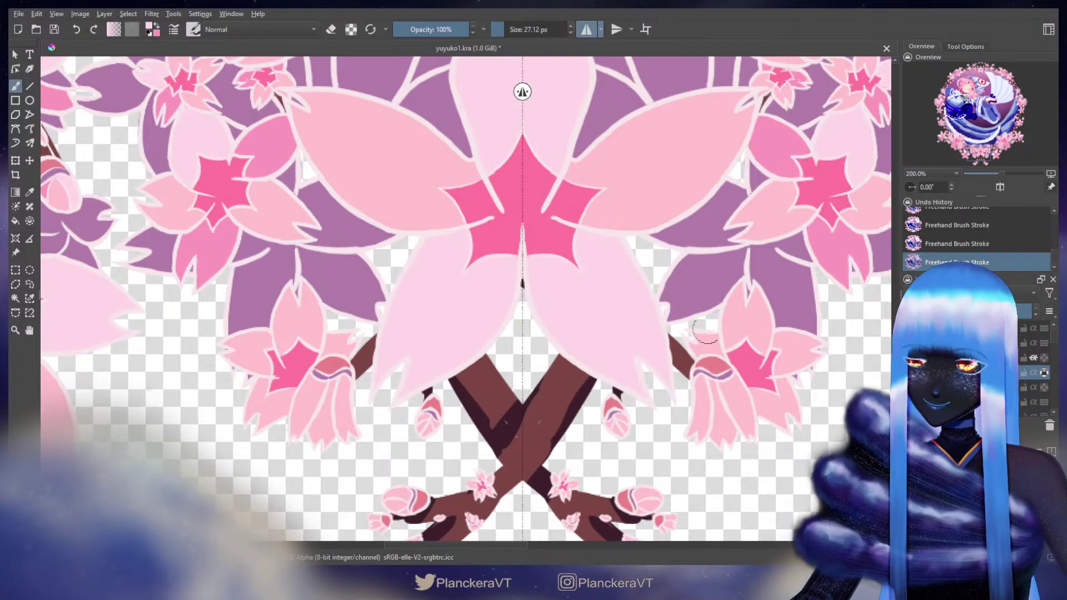
Step: Vary the blossom cluster beside the large central one: darker pink inner and lower petals, pale pink top petal and hanging bud petal
mouse_move(762, 325)
left_mouse_down()
mouse_move(696, 291)
mouse_move(605, 282)
mouse_move(617, 300)
mouse_move(593, 296)
left_mouse_up()
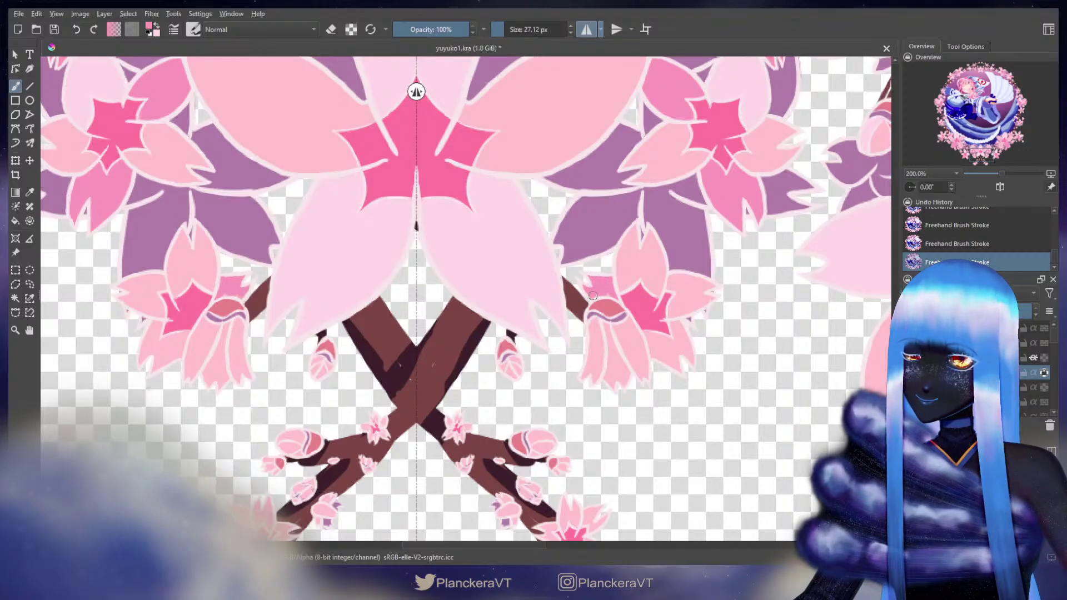
key("x")
mouse_move(632, 245)
left_mouse_down()
mouse_move(621, 289)
mouse_move(636, 228)
mouse_move(639, 248)
mouse_move(651, 235)
mouse_move(643, 247)
mouse_move(649, 235)
mouse_move(662, 263)
mouse_move(656, 284)
left_mouse_up()
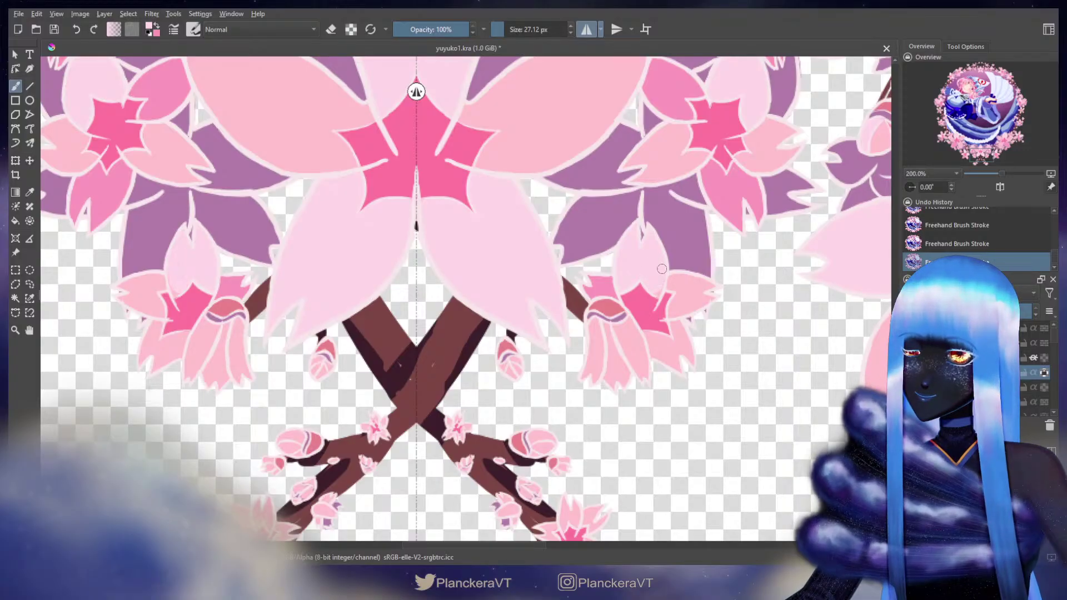
mouse_move(654, 340)
left_mouse_down()
mouse_move(674, 367)
mouse_move(650, 338)
mouse_move(664, 341)
mouse_move(678, 371)
mouse_move(679, 328)
left_mouse_up()
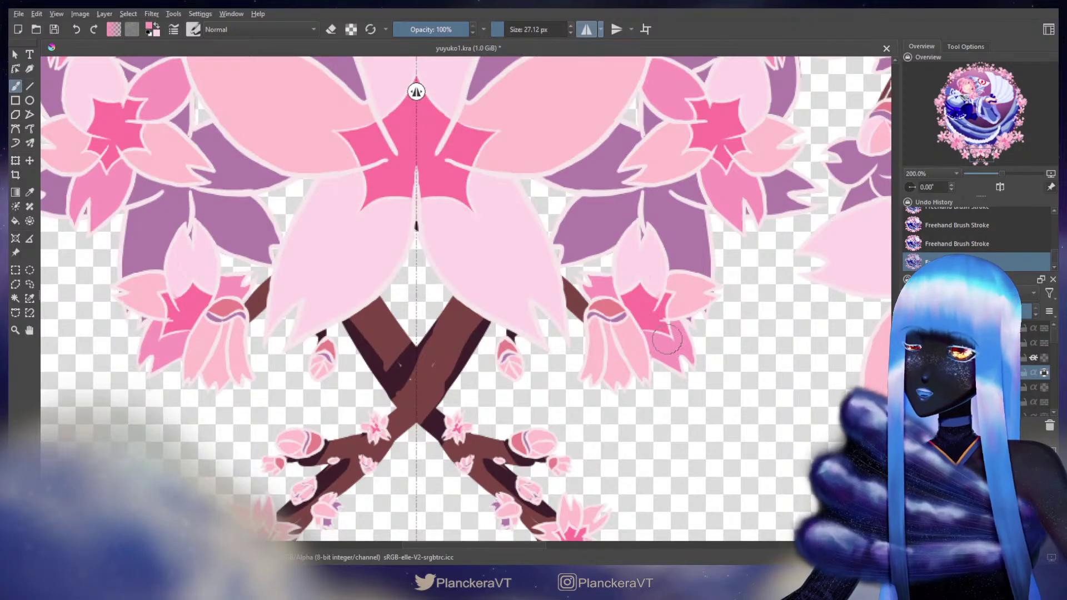
mouse_move(608, 339)
left_mouse_down()
mouse_move(623, 378)
mouse_move(609, 346)
mouse_move(624, 382)
mouse_move(594, 316)
mouse_move(597, 352)
mouse_move(596, 332)
mouse_move(583, 380)
mouse_move(597, 345)
left_mouse_up()
key("x")
Step: Add darker pink to the bud hanging beneath the central blossom and pale pink to the small bud on the crossed branch
mouse_move(574, 419)
left_mouse_down()
mouse_move(598, 374)
mouse_move(591, 292)
mouse_move(613, 295)
left_mouse_up()
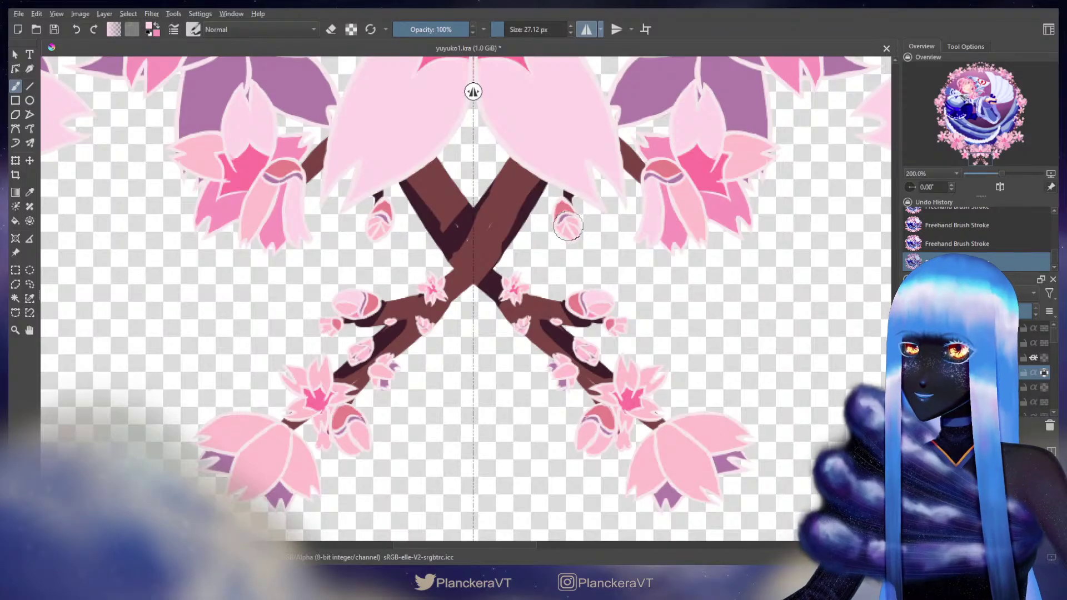
left_click_drag(569, 228, 571, 229)
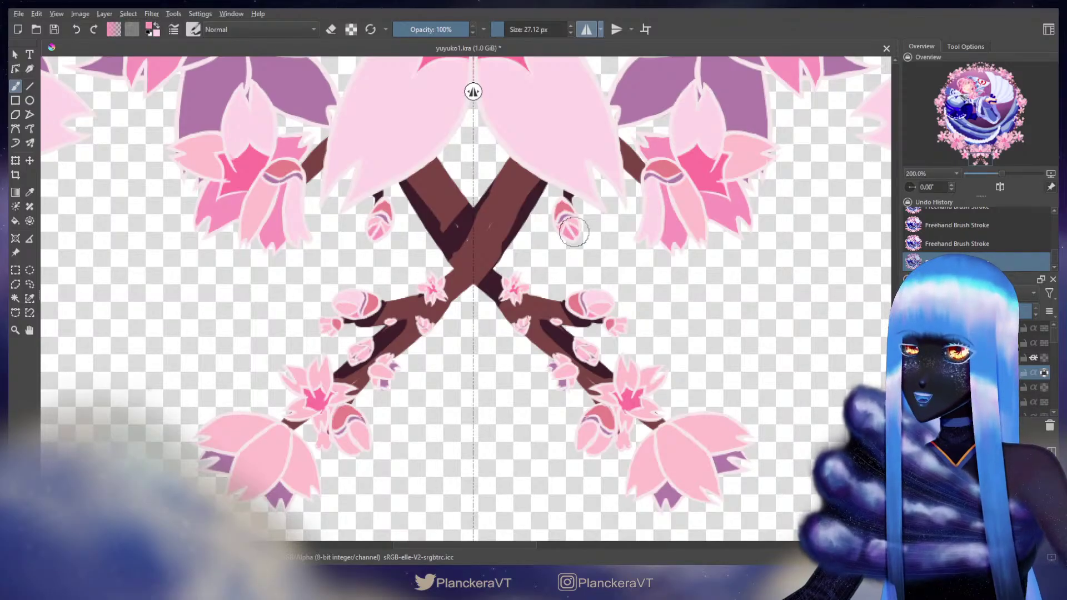
key("x")
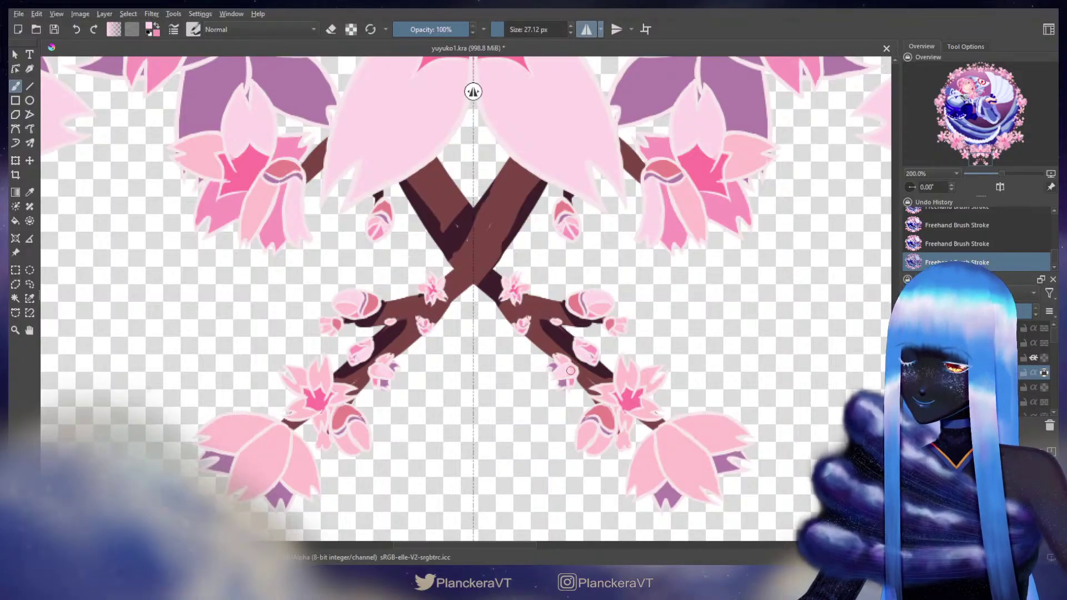
left_click_drag(570, 371, 572, 374)
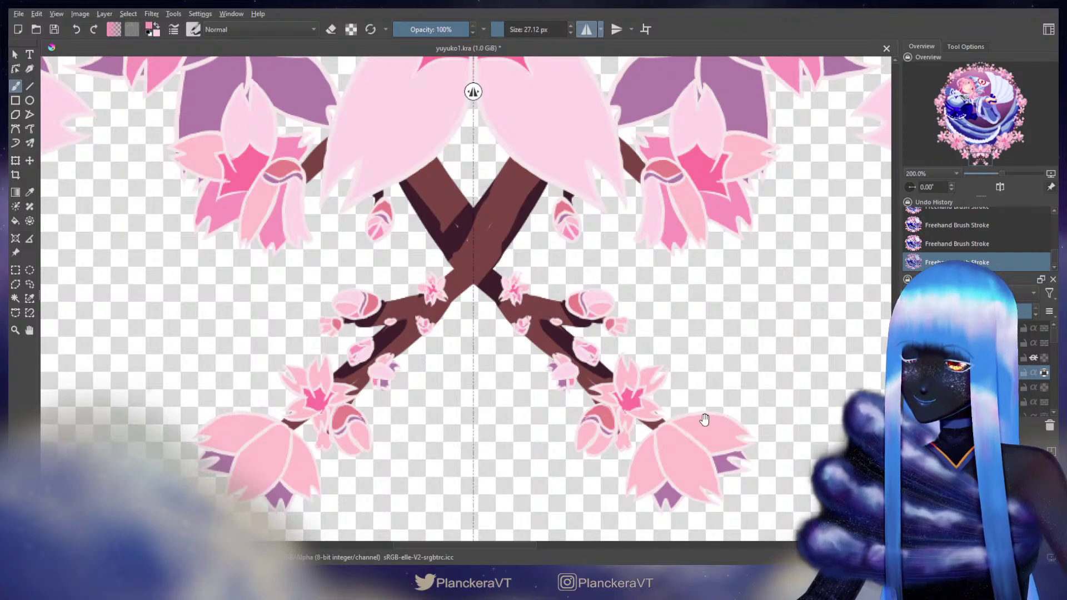
Step: Paint the large drooping blossom at the lower branch tip with a darker pink inner petal and a pale pink middle petal
left_click_drag(703, 420, 611, 305)
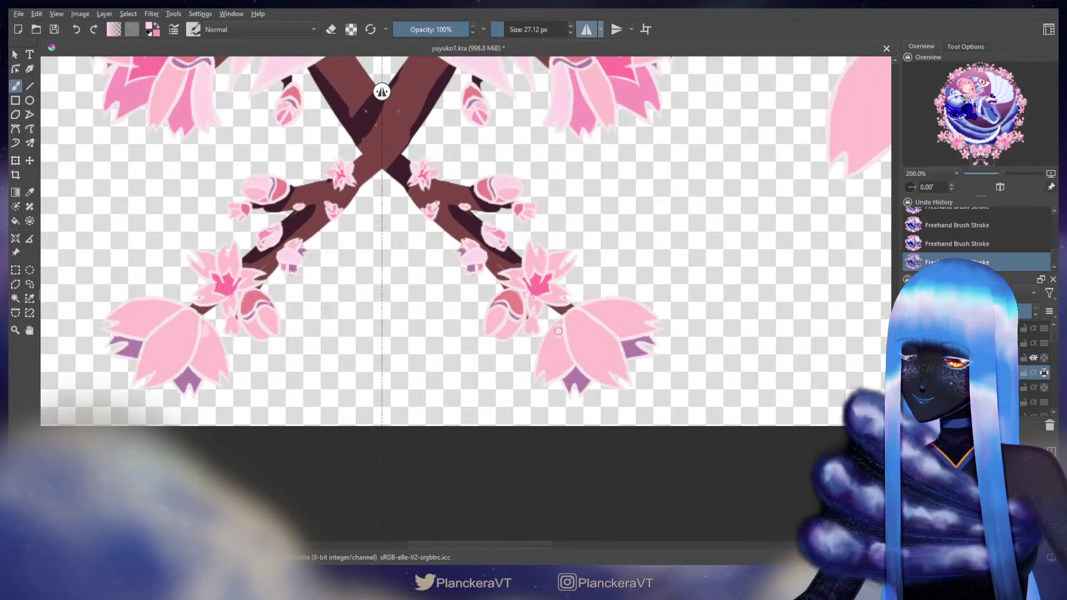
key("ctrl+z")
key("x")
left_click_drag(559, 332, 559, 325)
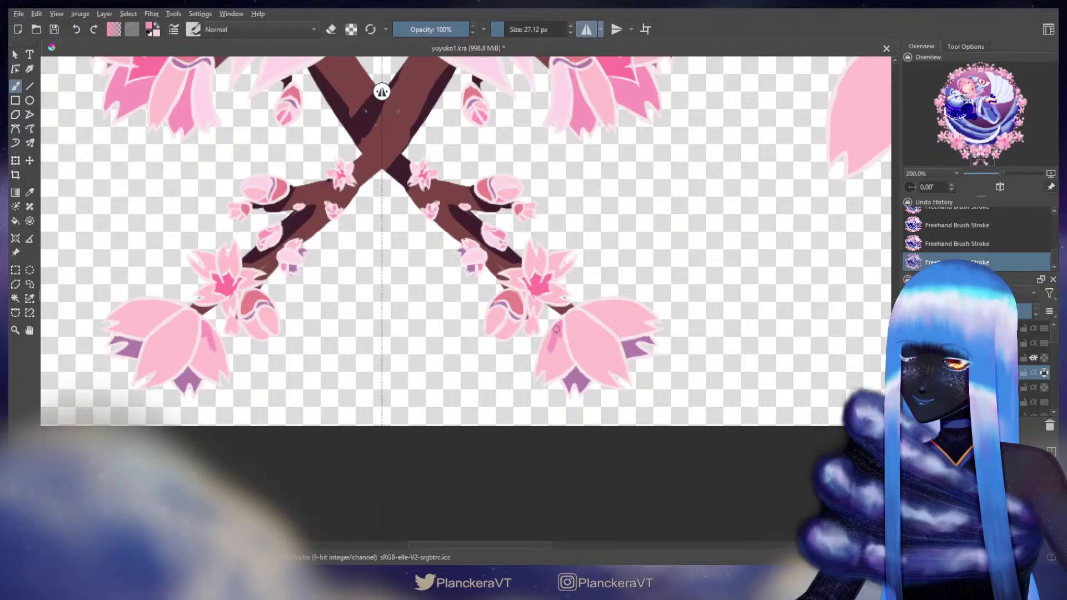
left_click_drag(538, 374, 558, 342)
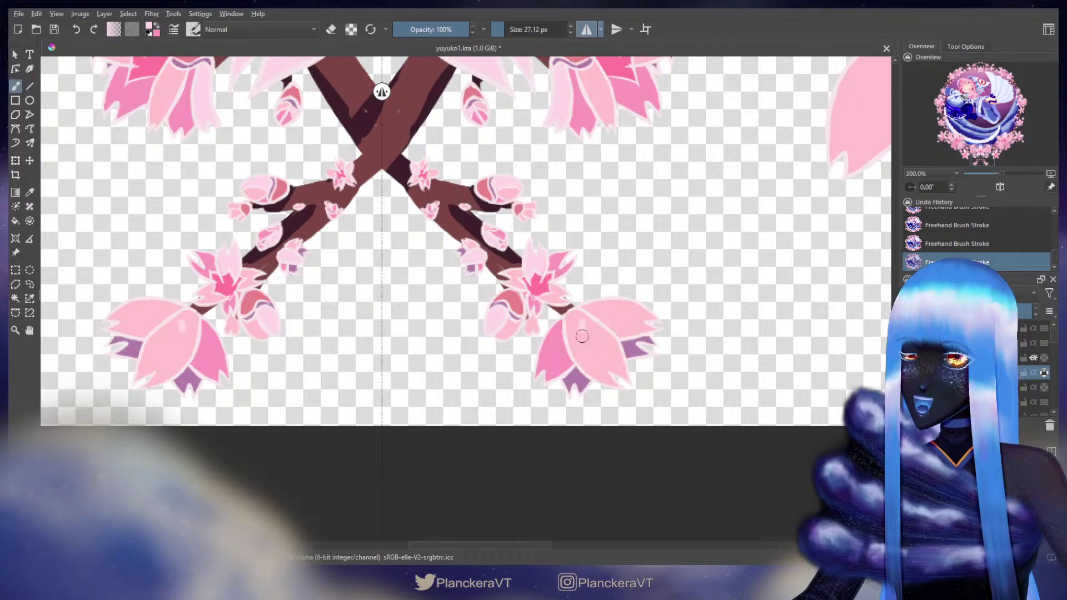
mouse_move(582, 336)
left_mouse_down()
mouse_move(575, 328)
mouse_move(582, 360)
left_mouse_up()
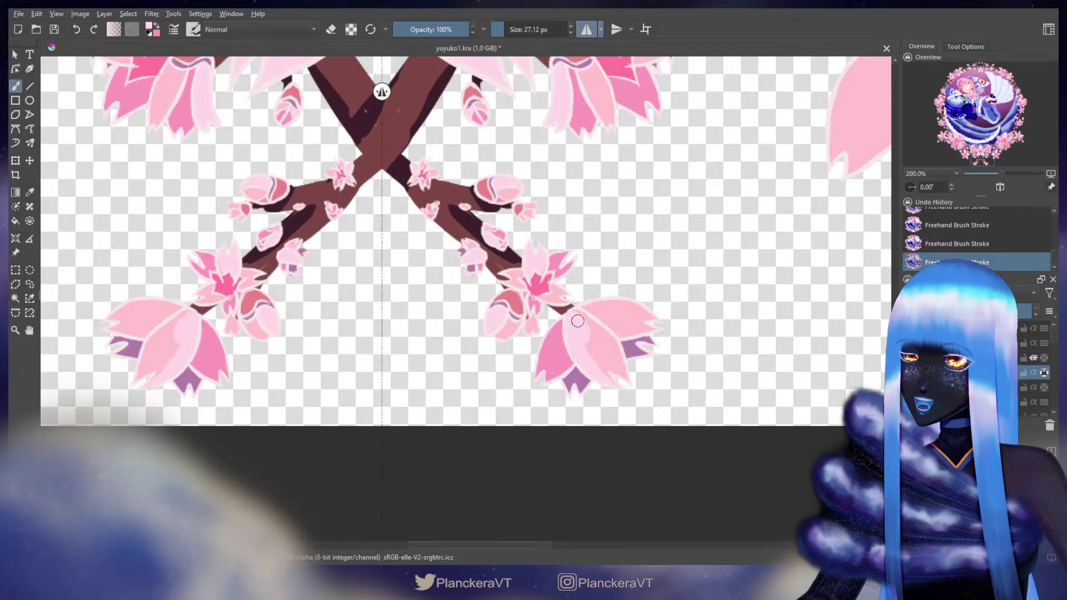
mouse_move(577, 321)
left_mouse_down()
mouse_move(613, 354)
mouse_move(594, 332)
left_mouse_up()
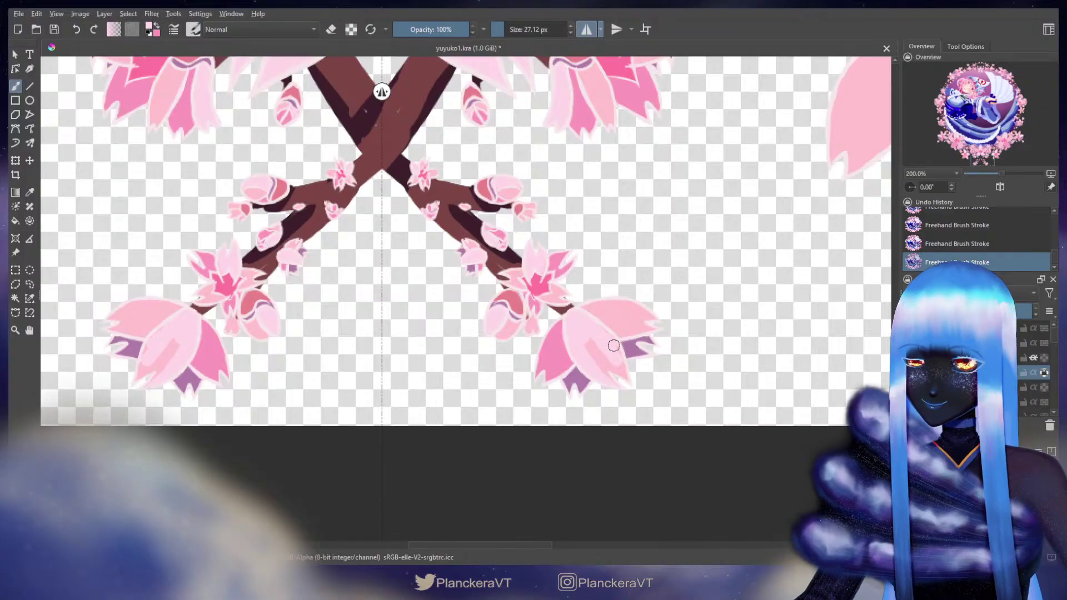
mouse_move(628, 382)
left_mouse_down()
mouse_move(582, 333)
mouse_move(592, 326)
mouse_move(596, 356)
left_mouse_up()
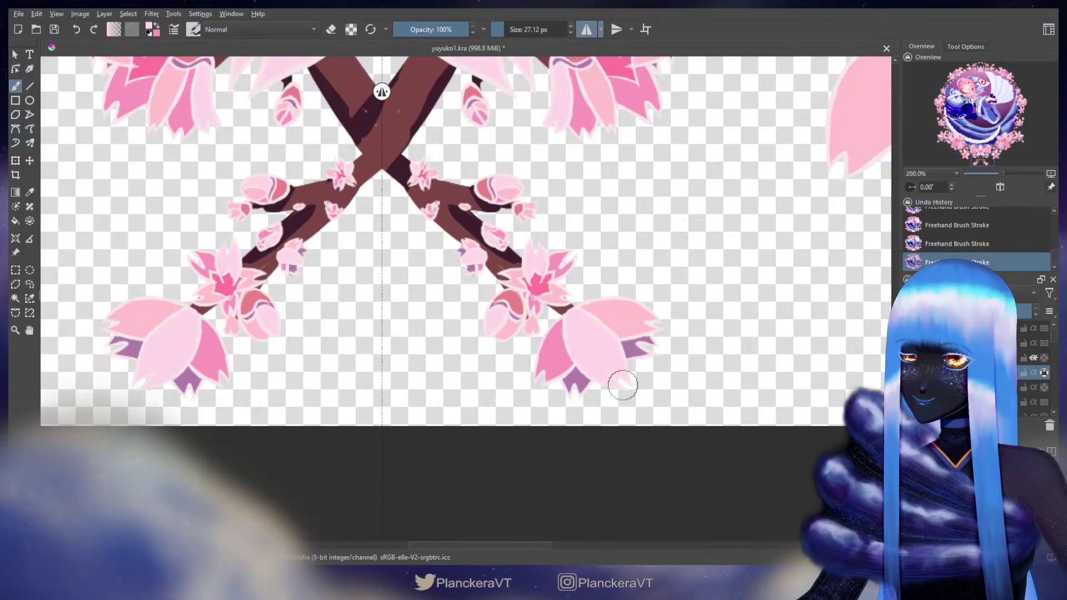
Step: Paint the bud at the outermost tip of the border's right-hand branch with a darker pink middle petal and a pale pink outer petal
mouse_move(606, 215)
left_mouse_down()
mouse_move(633, 311)
mouse_move(623, 341)
left_mouse_up()
mouse_move(610, 256)
left_mouse_down()
mouse_move(612, 285)
mouse_move(665, 370)
left_mouse_up()
left_click_drag(617, 221, 555, 367)
left_click_drag(714, 221, 489, 389)
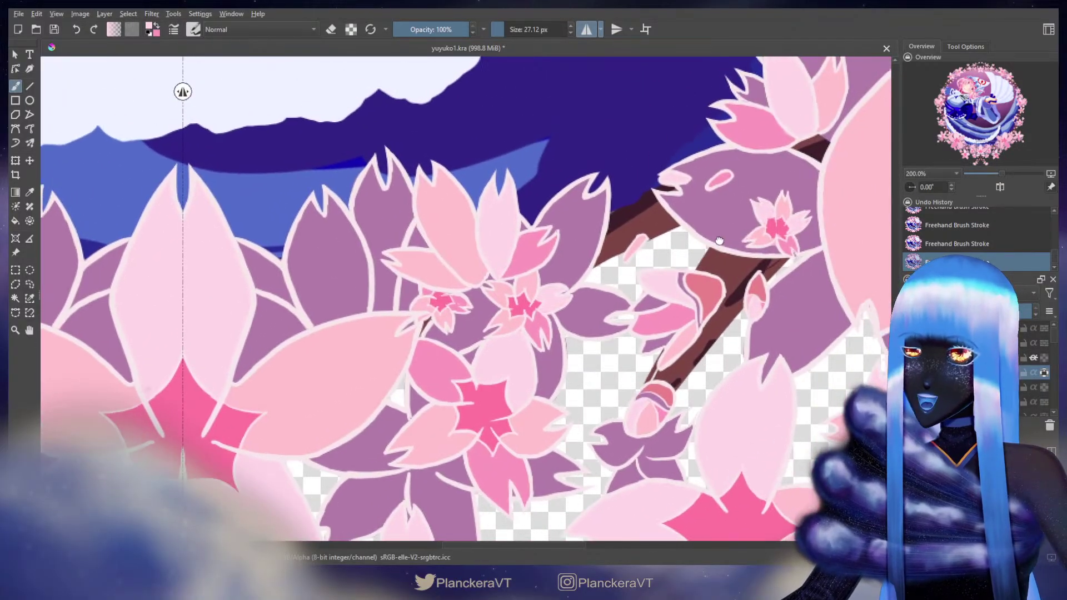
mouse_move(769, 388)
left_mouse_down()
mouse_move(672, 356)
mouse_move(613, 269)
mouse_move(601, 206)
mouse_move(570, 259)
mouse_move(542, 426)
left_mouse_up()
left_click_drag(557, 324, 577, 390)
left_click_drag(701, 232, 398, 231)
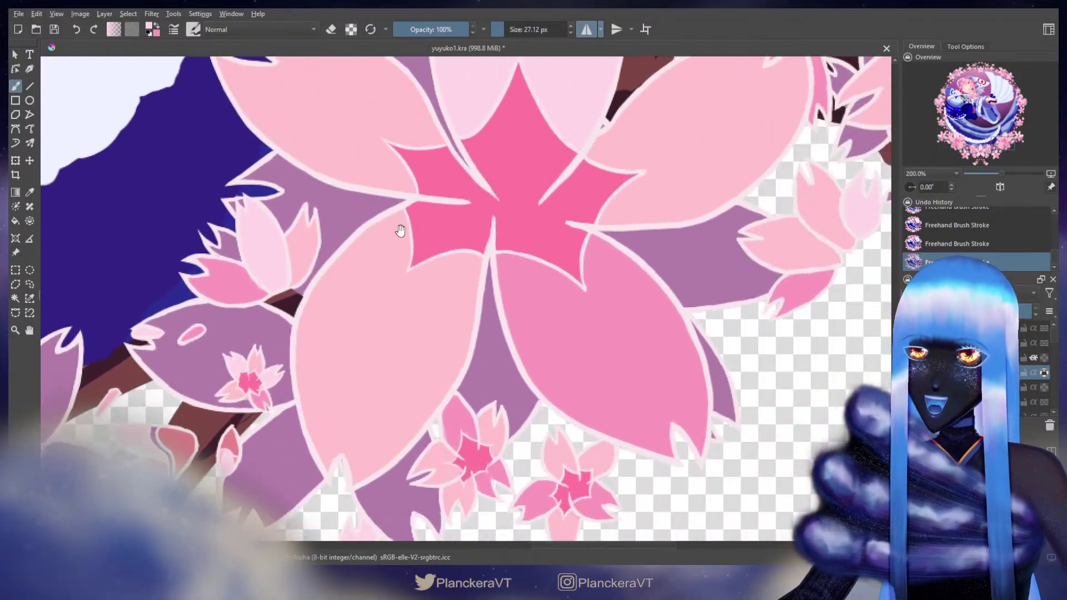
left_click_drag(609, 238, 460, 317)
mouse_move(624, 207)
left_mouse_down()
mouse_move(505, 267)
mouse_move(419, 371)
left_mouse_up()
left_click_drag(600, 300, 414, 243)
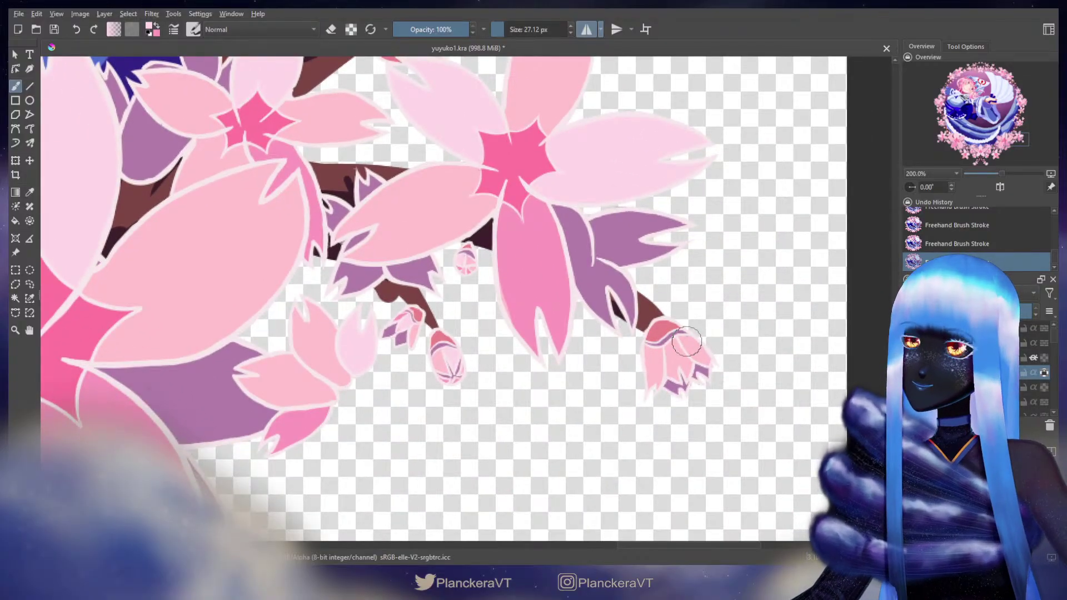
key("x")
left_click_drag(686, 341, 672, 374)
key("ctrl+z")
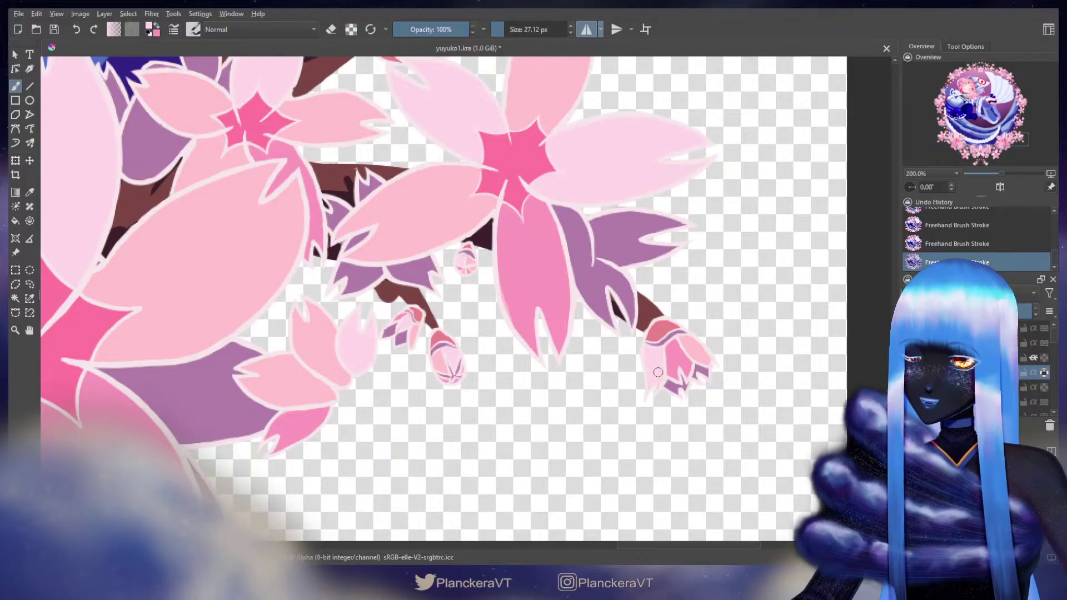
Step: Check the petal colors along the border's right side, up to the central blossom at the top of the illustration
left_click_drag(610, 325, 671, 395)
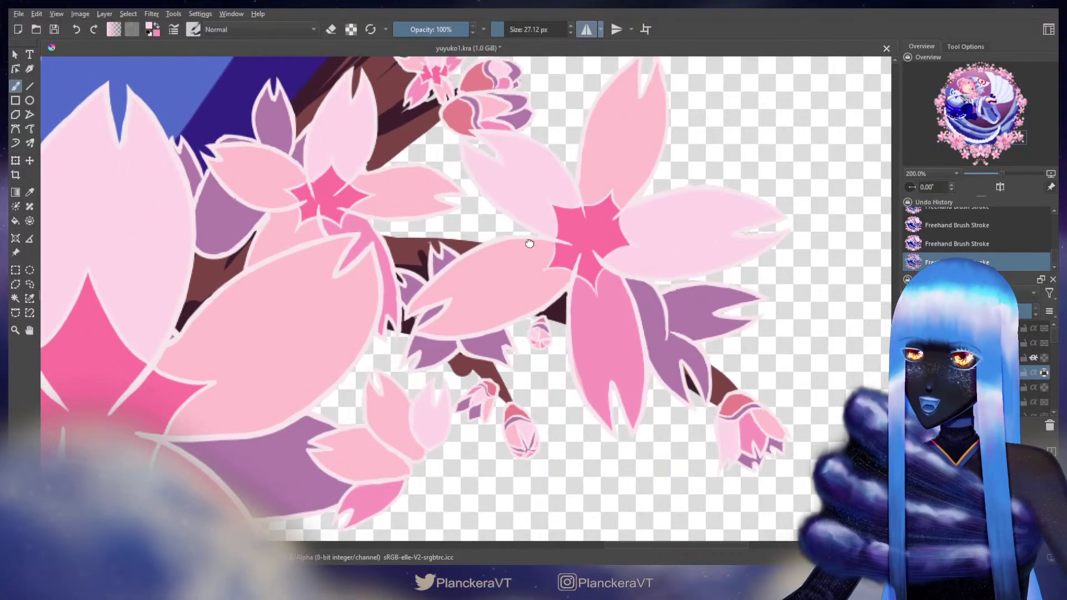
left_click_drag(528, 240, 624, 305)
mouse_move(539, 196)
left_mouse_down()
mouse_move(641, 306)
mouse_move(668, 425)
left_mouse_up()
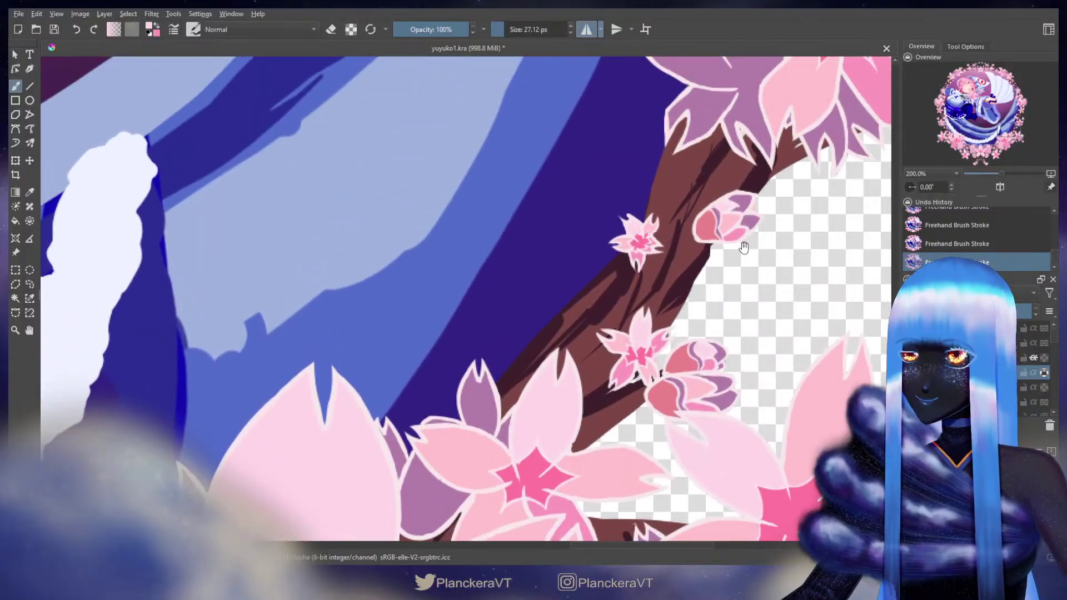
mouse_move(744, 247)
left_mouse_down()
mouse_move(727, 250)
mouse_move(733, 240)
left_mouse_up()
mouse_move(633, 200)
left_mouse_down()
mouse_move(667, 262)
mouse_move(626, 312)
mouse_move(655, 408)
left_mouse_up()
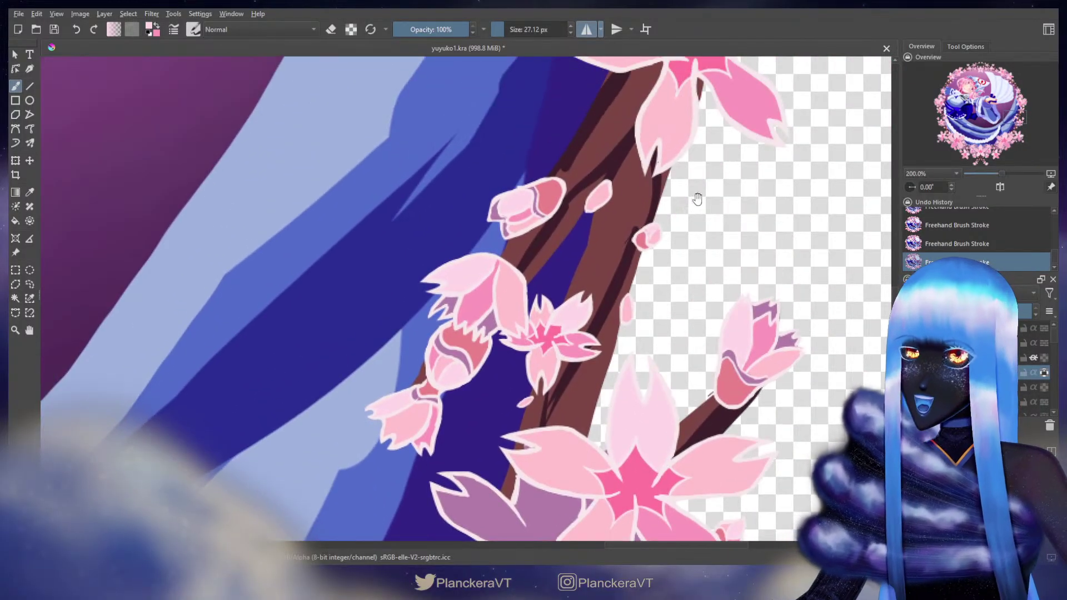
left_click_drag(698, 198, 739, 291)
left_click_drag(787, 156, 690, 424)
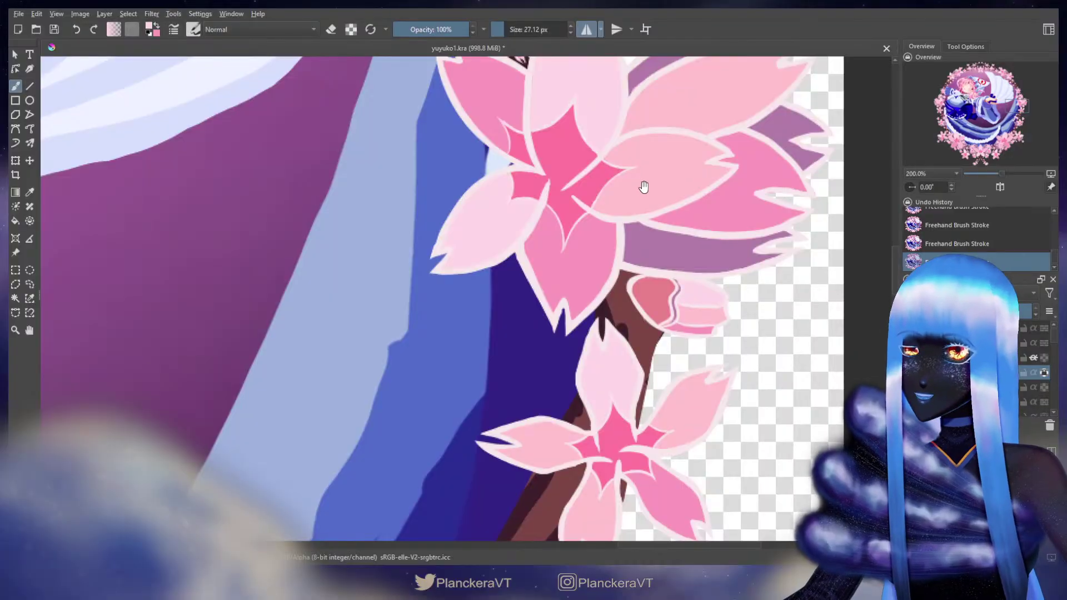
left_click_drag(644, 187, 644, 365)
left_click_drag(653, 228, 703, 383)
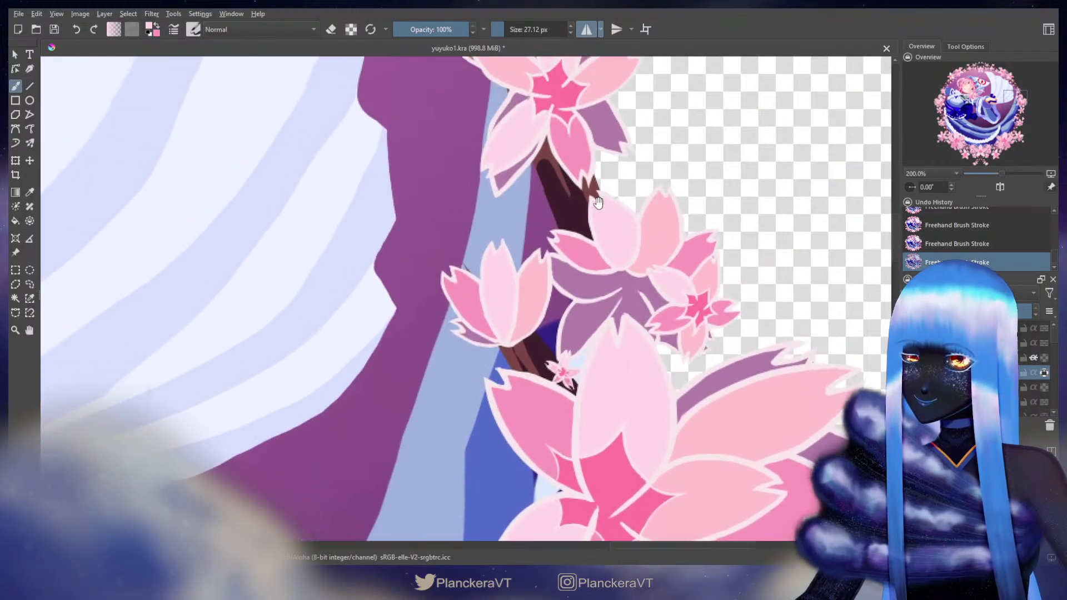
left_click_drag(598, 201, 614, 261)
mouse_move(605, 183)
left_mouse_down()
mouse_move(628, 311)
mouse_move(622, 300)
left_mouse_up()
left_click_drag(595, 139, 622, 300)
mouse_move(600, 161)
left_mouse_down()
mouse_move(625, 300)
mouse_move(610, 262)
mouse_move(632, 288)
mouse_move(678, 238)
left_mouse_up()
left_click_drag(606, 222, 611, 242)
left_click_drag(524, 238, 734, 354)
left_click_drag(467, 263, 741, 270)
left_click_drag(600, 271, 670, 270)
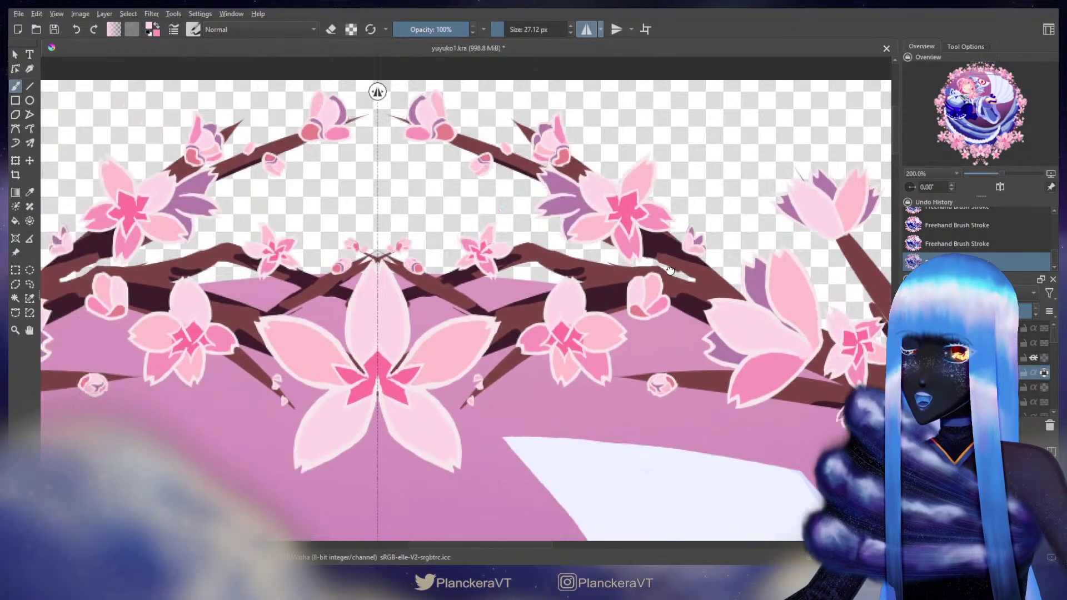
left_click_drag(619, 299, 671, 271)
left_click_drag(568, 357, 615, 329)
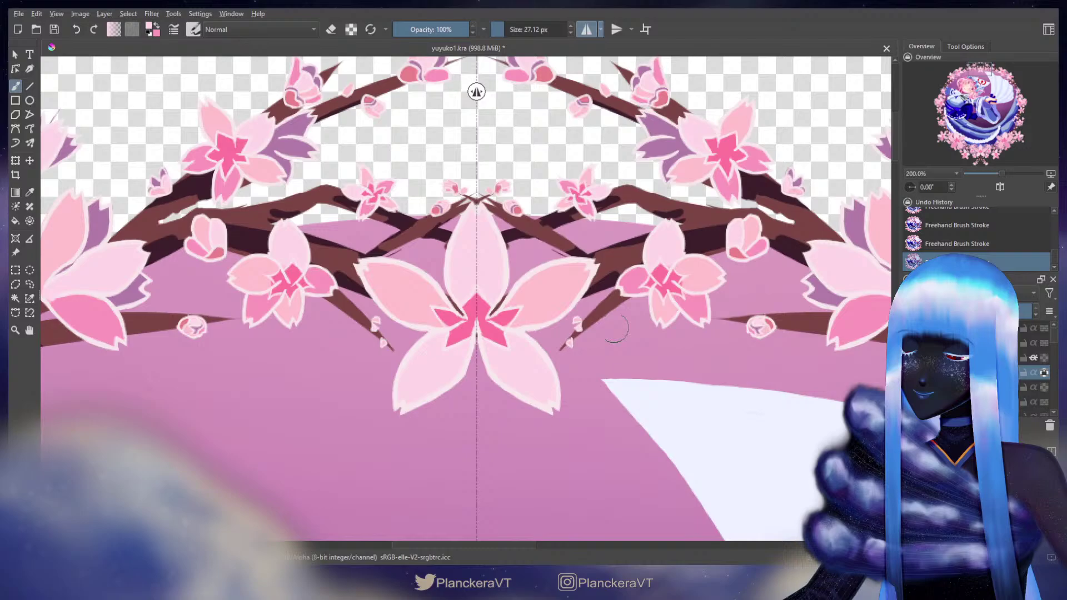
Step: Sample a very pale pink from the character's hair highlight and softly lighten the top central blossom's petals with a 63.89 px brush
left_click(470, 308, "ctrl")
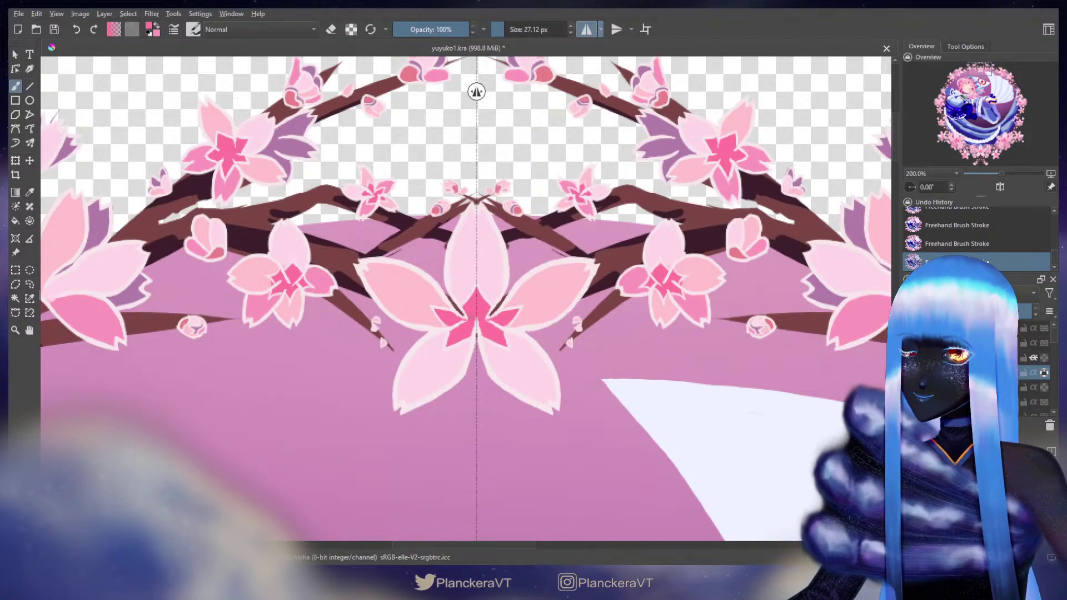
left_click_drag(504, 455, 600, 248)
left_click(395, 221, "ctrl")
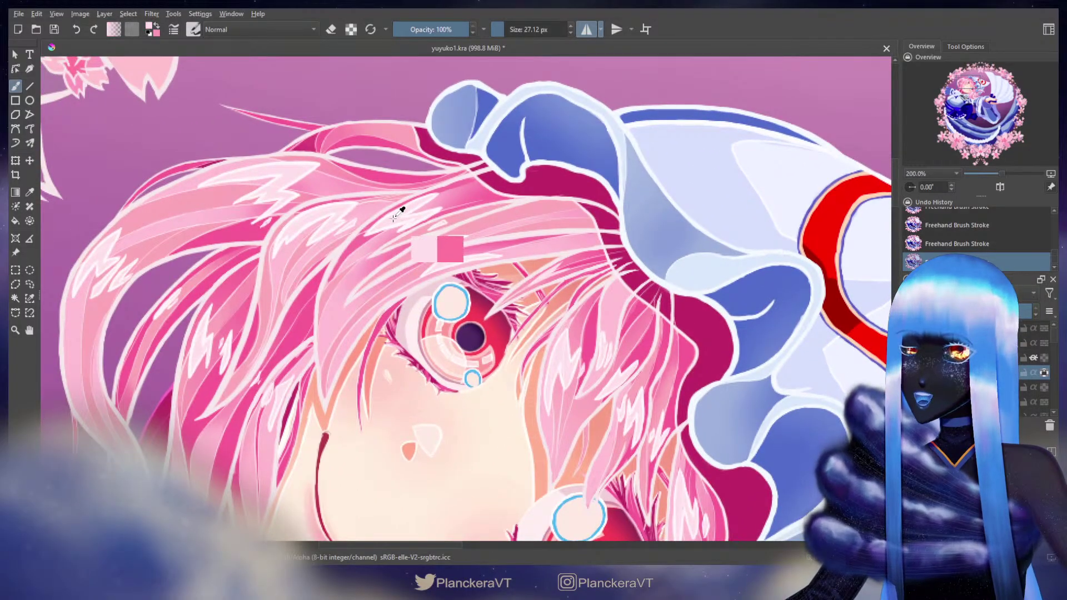
left_click_drag(717, 133, 639, 269)
left_click_drag(744, 131, 611, 295)
left_click_drag(729, 192, 628, 405)
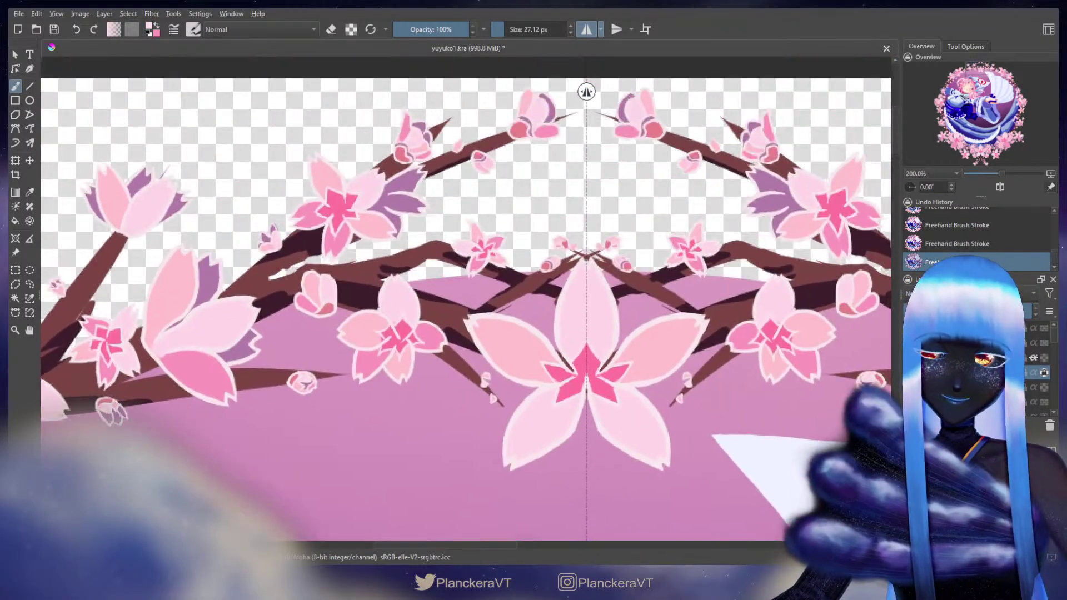
left_click_drag(561, 225, 583, 226)
key("ctrl+z")
mouse_move(590, 273)
left_mouse_down()
mouse_move(576, 273)
mouse_move(586, 269)
left_mouse_up()
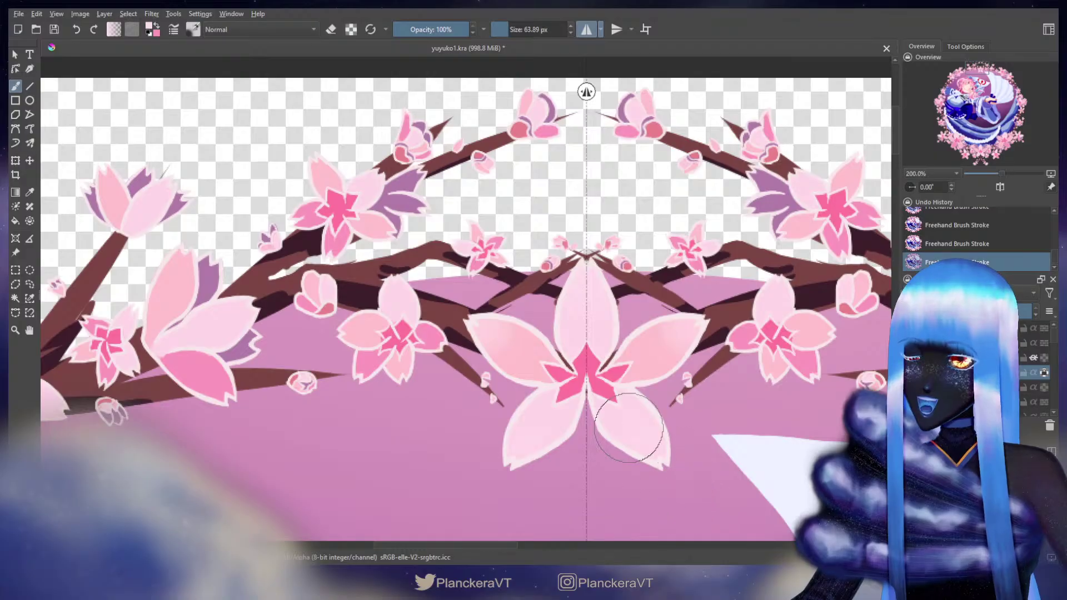
Step: Lighten the small flowers, buds and five-petal blossom on the upper branches with soft pale pink, varying the brush size between 19.59 and 41.85 px
left_click_drag(710, 282, 605, 317)
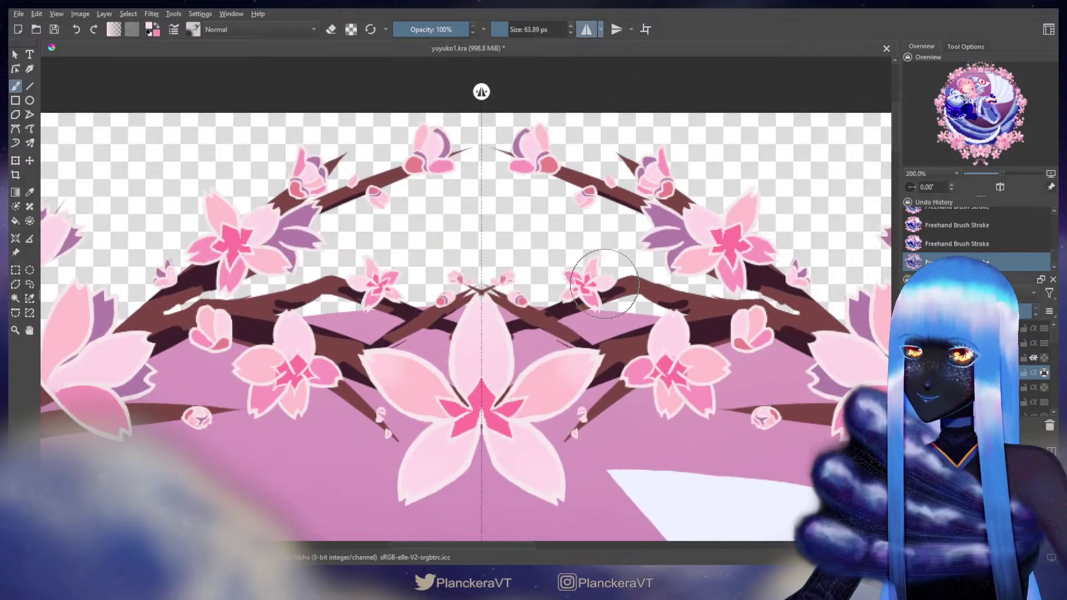
left_click_drag(595, 245, 571, 245)
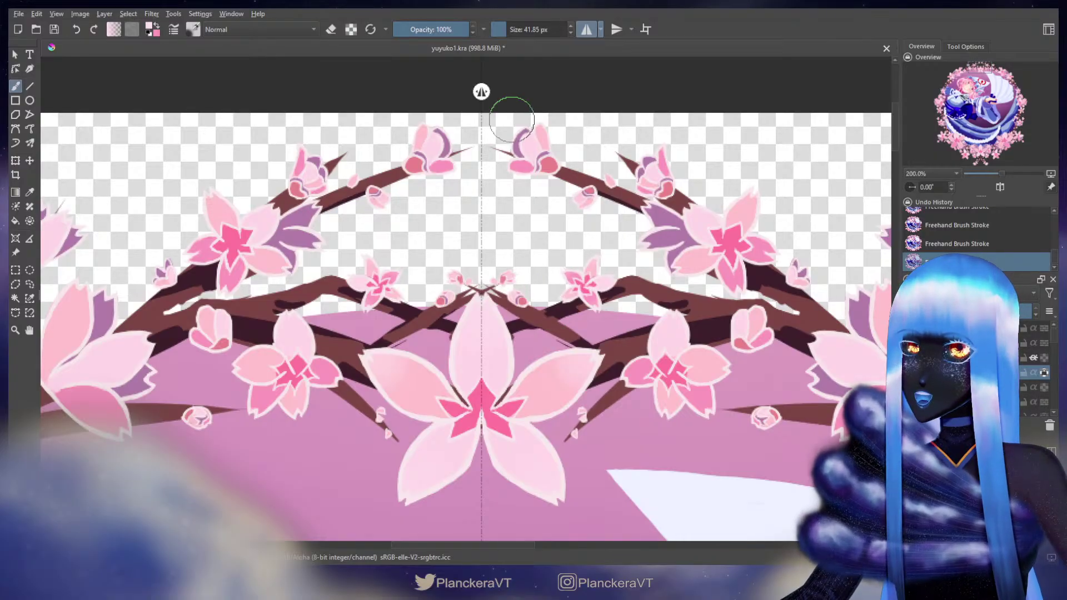
mouse_move(527, 140)
left_mouse_down()
mouse_move(515, 140)
mouse_move(546, 127)
left_mouse_up()
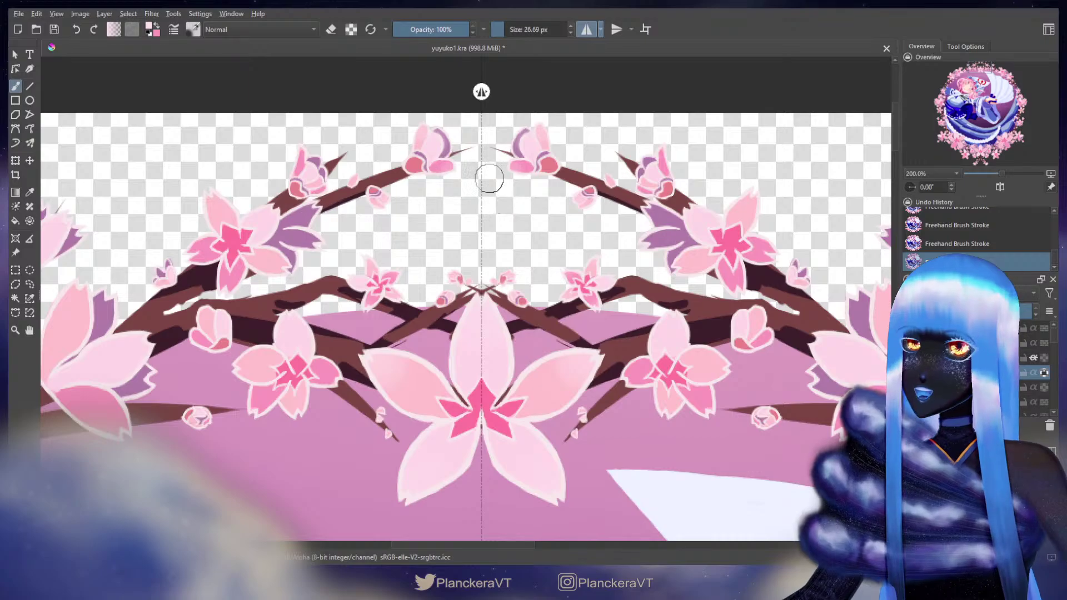
left_click_drag(624, 205, 535, 225)
left_click_drag(561, 187, 556, 187)
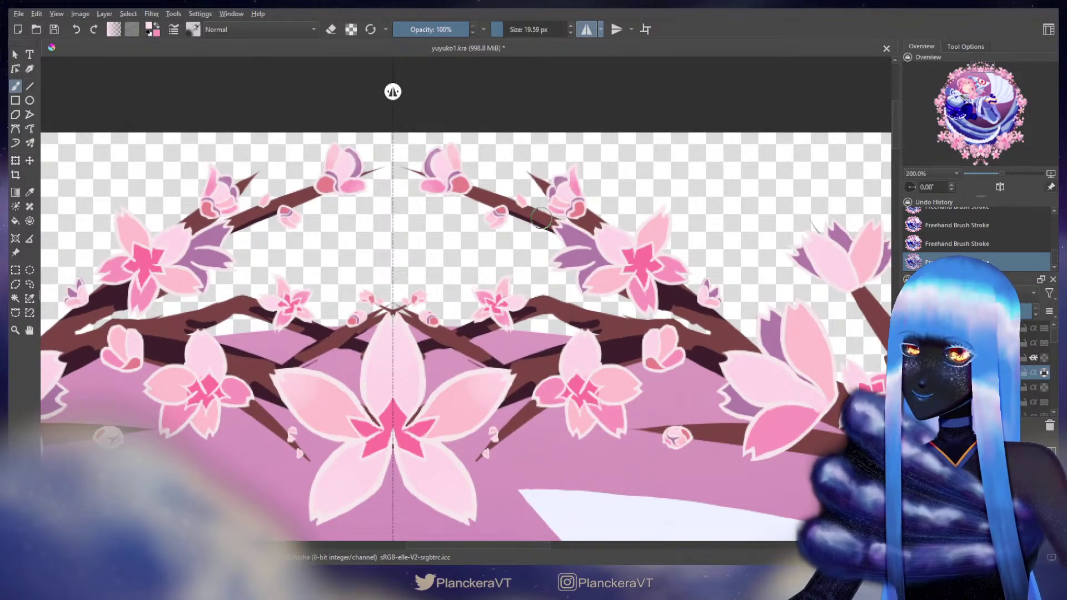
mouse_move(605, 229)
left_mouse_down()
mouse_move(617, 236)
mouse_move(662, 219)
left_mouse_up()
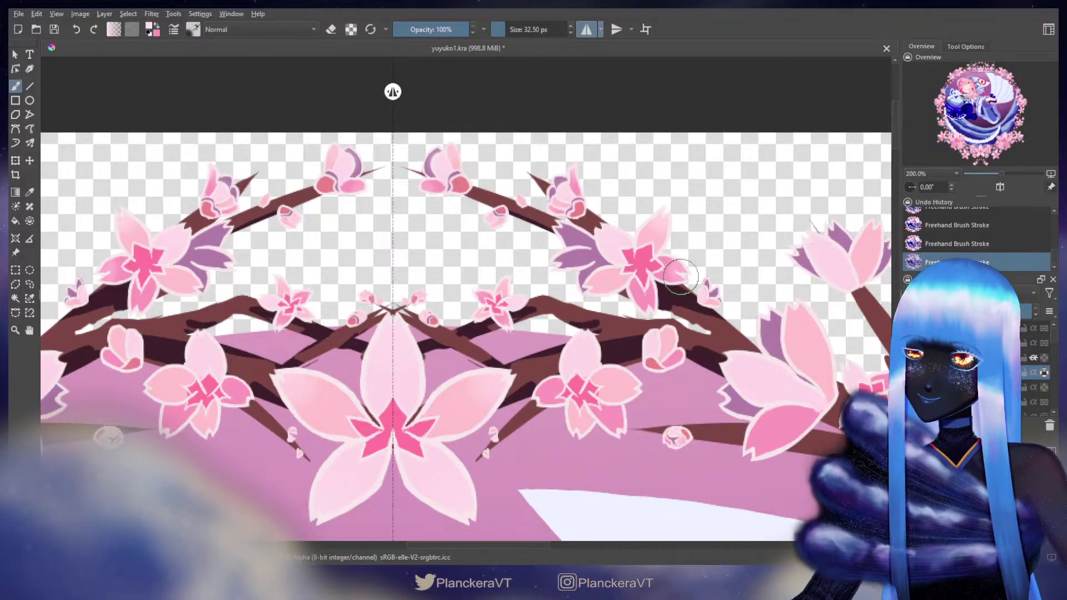
left_click_drag(643, 310, 674, 310)
Step: Softly lighten the cupped bud and the five-petal blossom beside the top central blossom with 28.21 and 43.67 px brushes
mouse_move(665, 313)
left_mouse_down()
mouse_move(599, 278)
mouse_move(571, 297)
left_mouse_up()
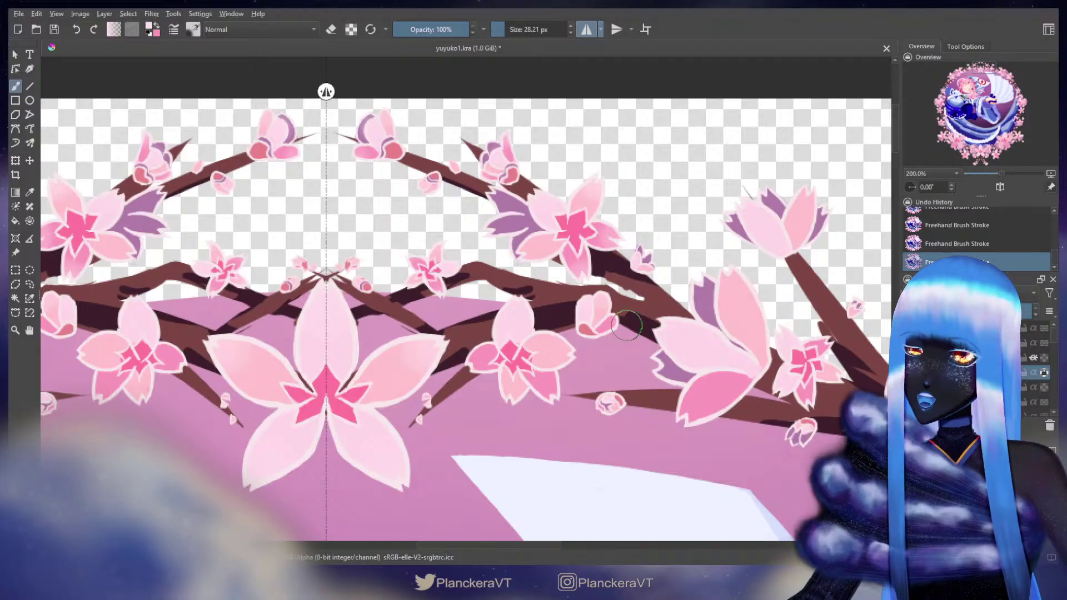
key("bracketright")
key("bracketright")
key("bracketright")
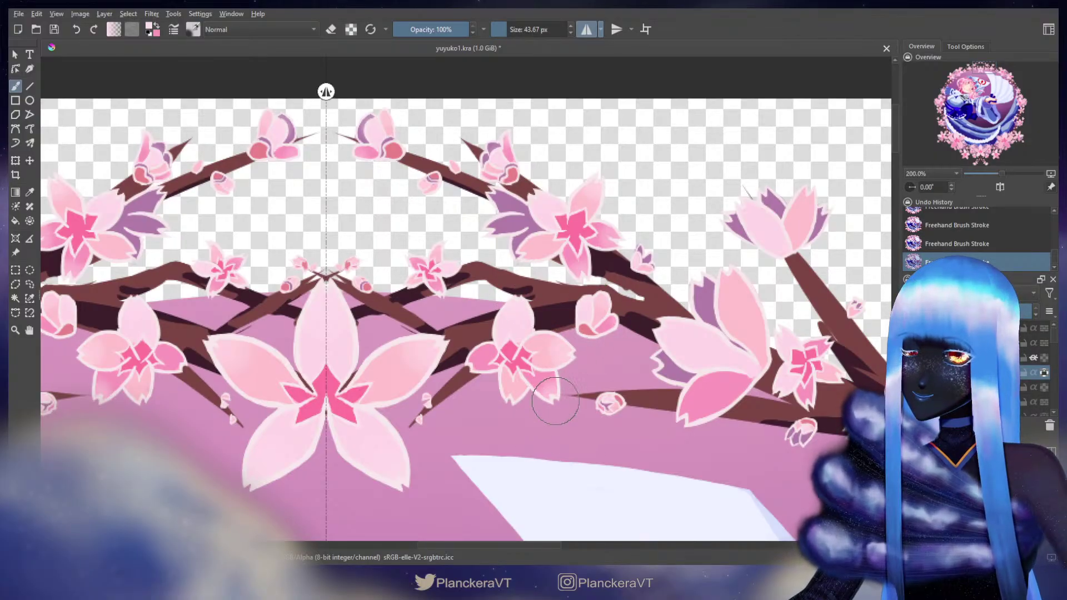
left_click_drag(456, 420, 548, 278)
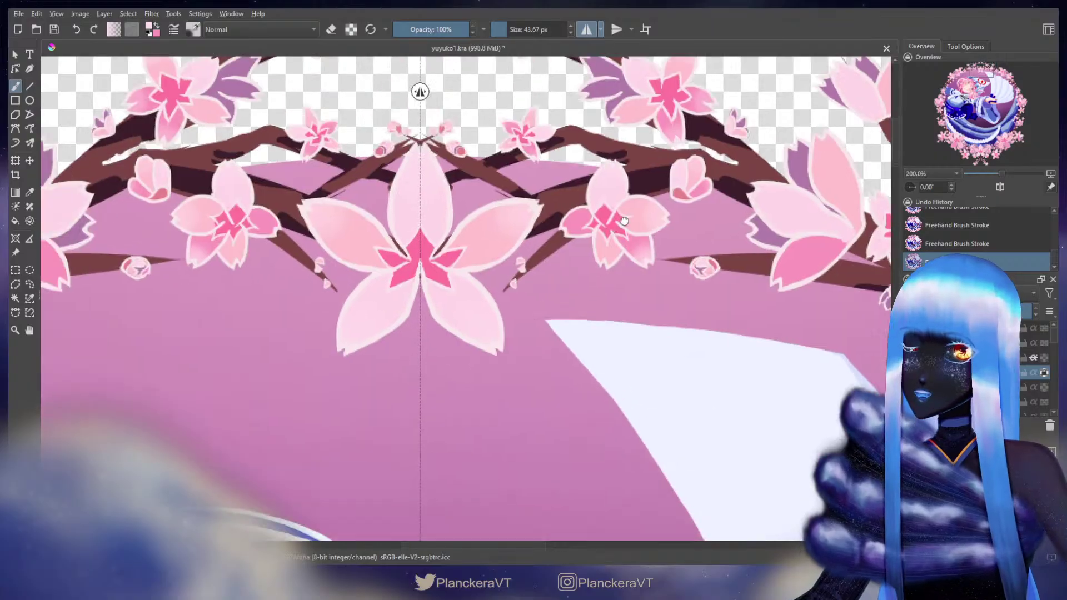
Step: Brighten the petal tips of the top central blossom with soft near-white highlights, using a 62.62 px brush
left_click_drag(514, 408, 816, 96)
left_click_drag(476, 326, 502, 436)
left_click_drag(620, 230, 446, 408)
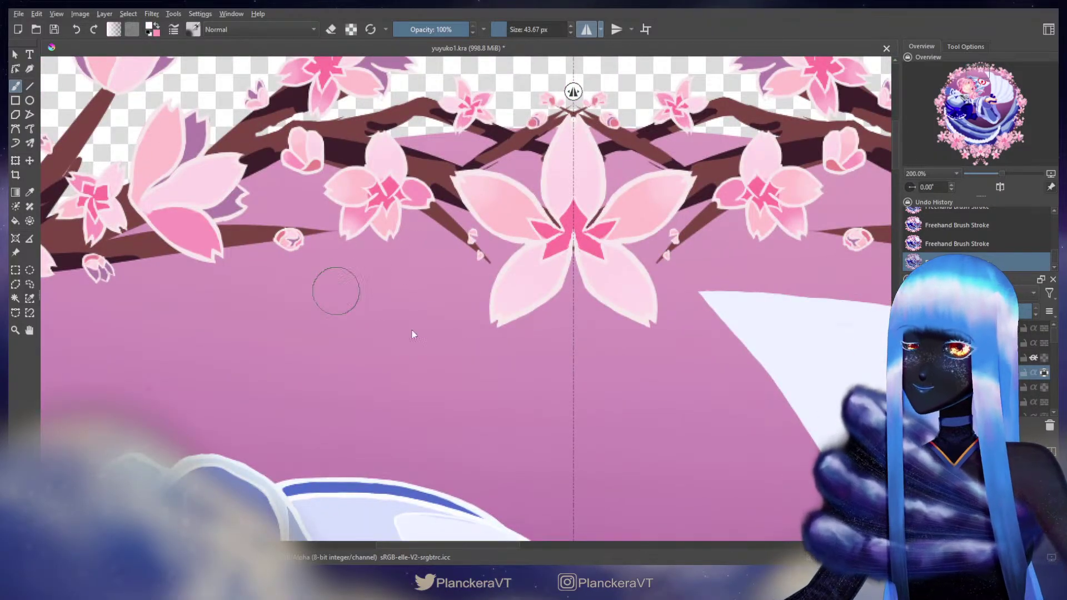
mouse_move(495, 320)
left_mouse_down("shift")
mouse_move(516, 320)
mouse_move(504, 311)
left_mouse_up("shift")
mouse_move(694, 175)
left_mouse_down()
mouse_move(641, 252)
mouse_move(600, 251)
left_mouse_up()
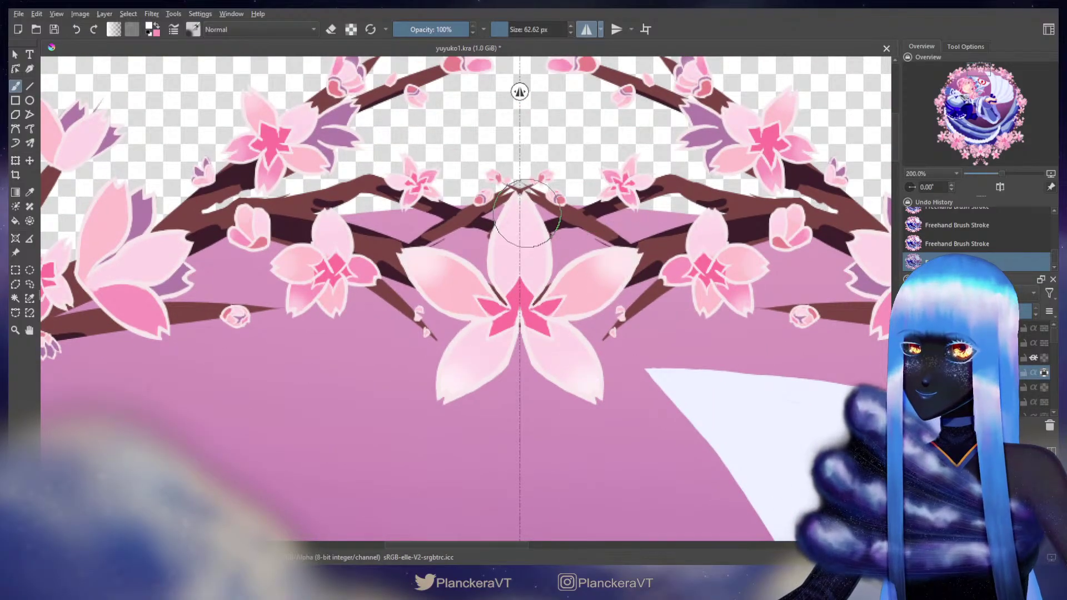
Step: Highlight the petals of the upper branches' blossoms and the topmost bud with brush sizes between 21.07 and 45.71 px
left_click_drag(519, 195, 512, 194, "shift")
mouse_move(664, 167)
left_mouse_down()
mouse_move(592, 261)
mouse_move(580, 257)
left_mouse_up()
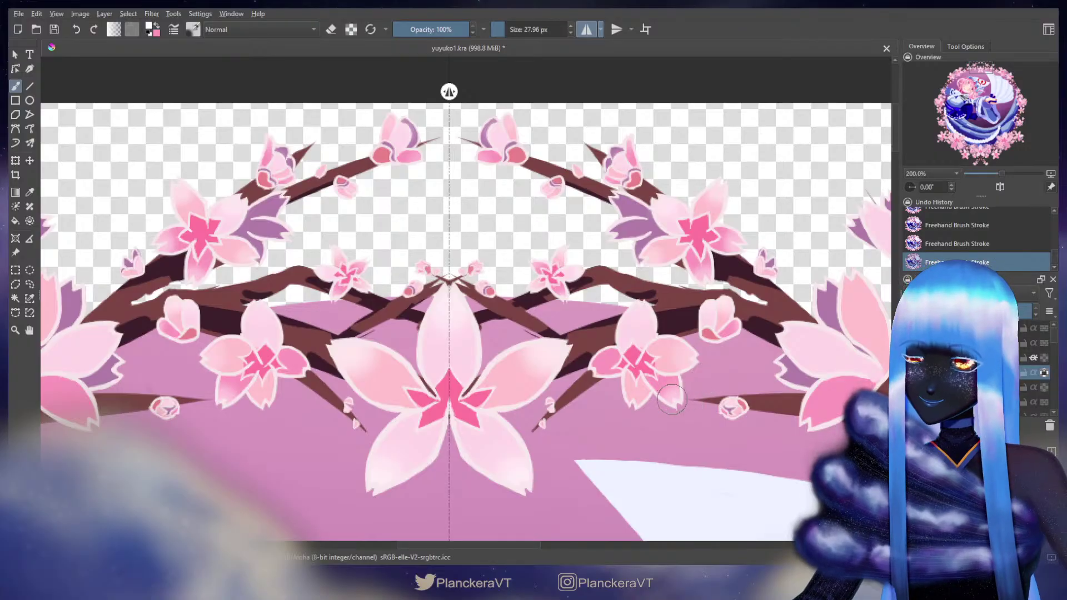
left_click_drag(599, 362, 590, 358)
left_click_drag(639, 305, 659, 305, "shift")
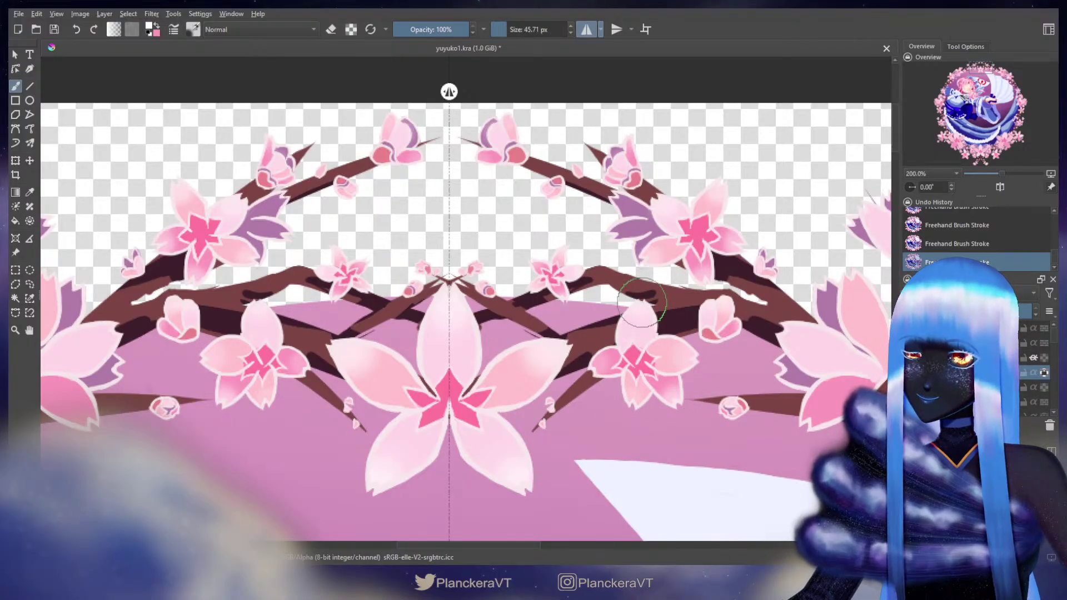
left_click_drag(498, 129, 494, 125, "shift")
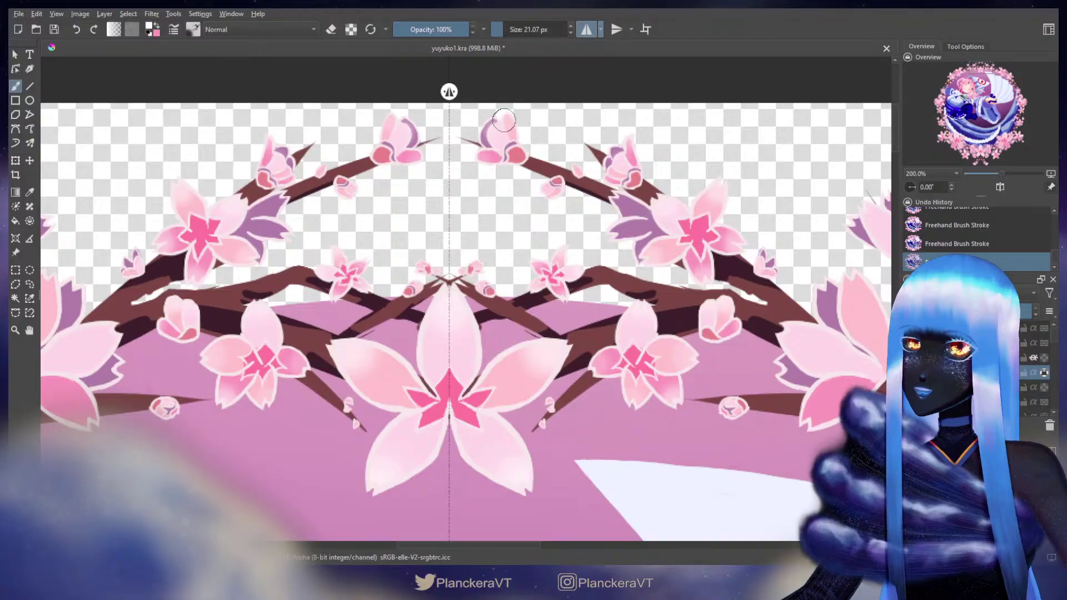
left_click_drag(614, 256, 433, 218)
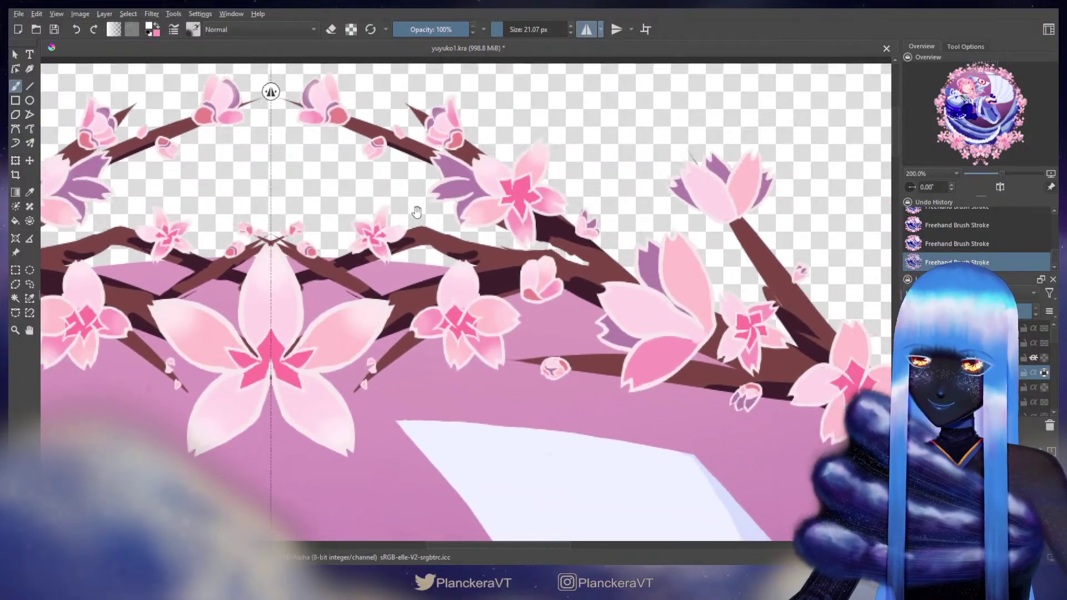
Step: Lighten the upright blossom's petals with a roughly 30 px brush and the large half-open blossom's petals with a 47.99 px brush
mouse_move(688, 251)
left_mouse_down("shift")
mouse_move(714, 251)
mouse_move(672, 244)
left_mouse_up("shift")
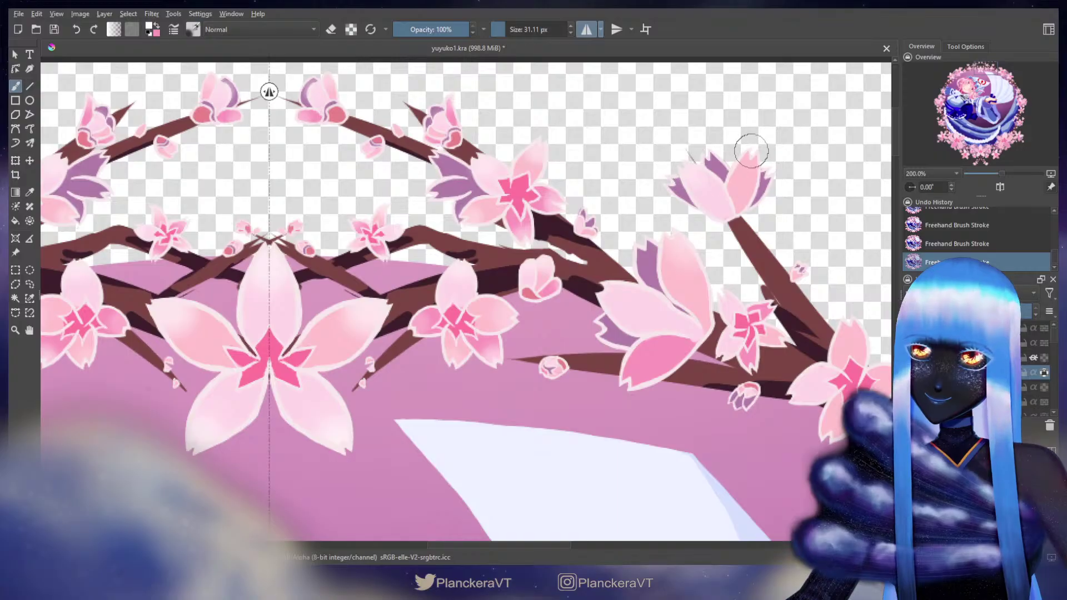
left_click_drag(763, 165, 757, 165, "shift")
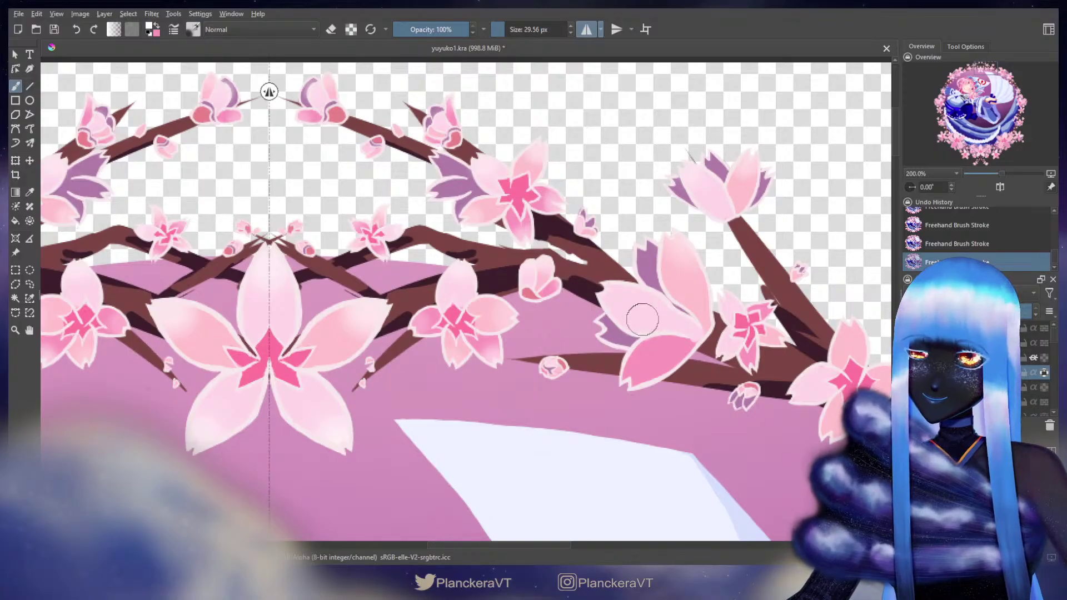
mouse_move(598, 285)
left_mouse_down("shift")
mouse_move(617, 280)
mouse_move(624, 300)
left_mouse_up("shift")
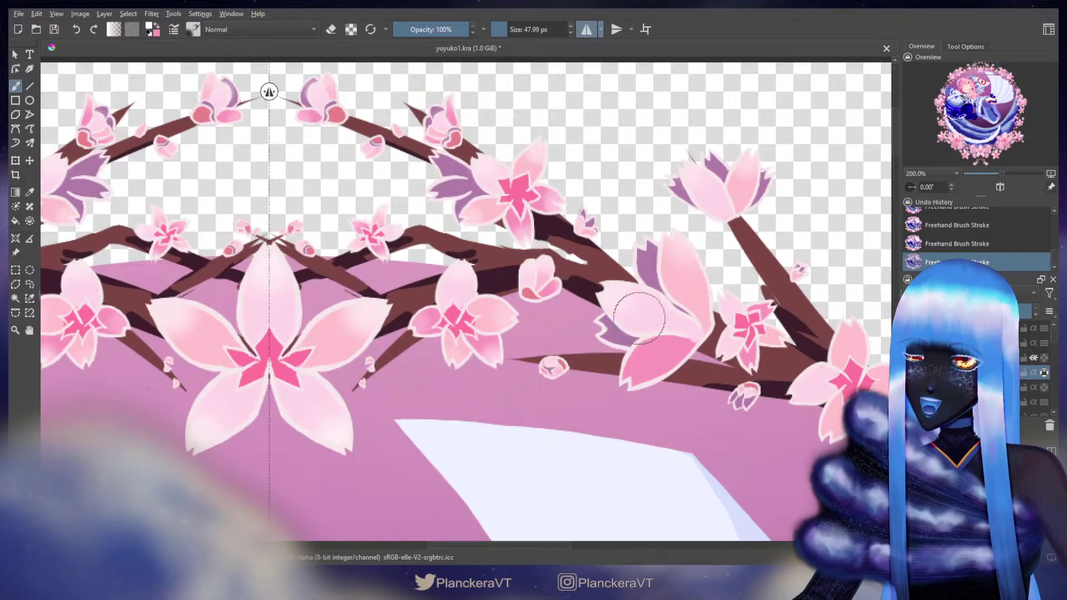
Step: Highlight the small flower and the five-petal blossom between the half-open and large blossoms with 27.80 and 39.50 px brushes
left_click_drag(628, 412, 501, 369)
mouse_move(600, 250)
left_mouse_down("shift")
mouse_move(577, 249)
mouse_move(599, 249)
left_mouse_up("shift")
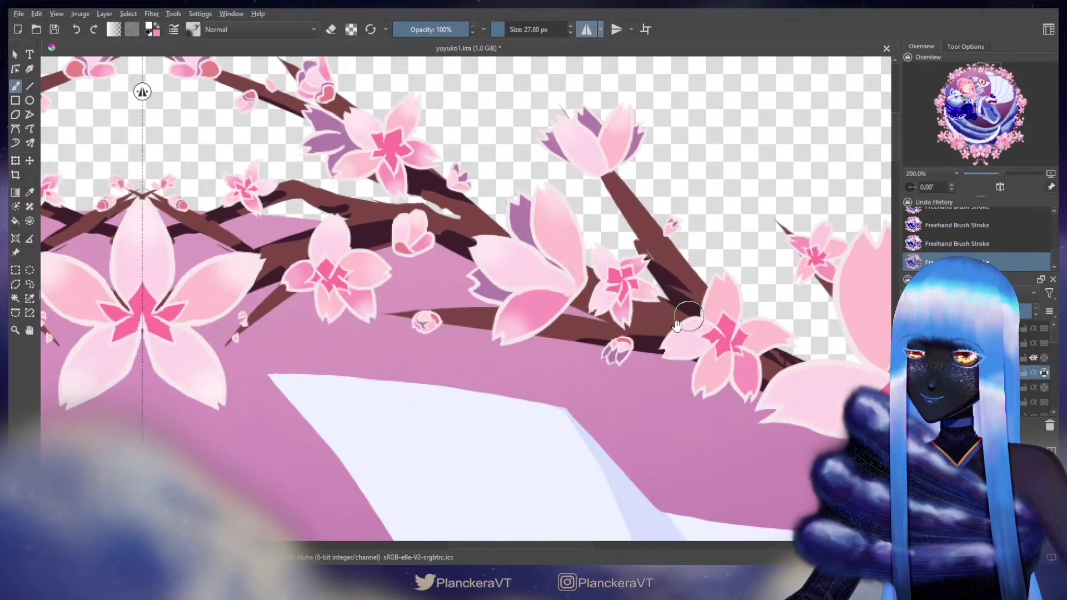
left_click_drag(689, 317, 612, 295)
left_click_drag(582, 331, 595, 331, "shift")
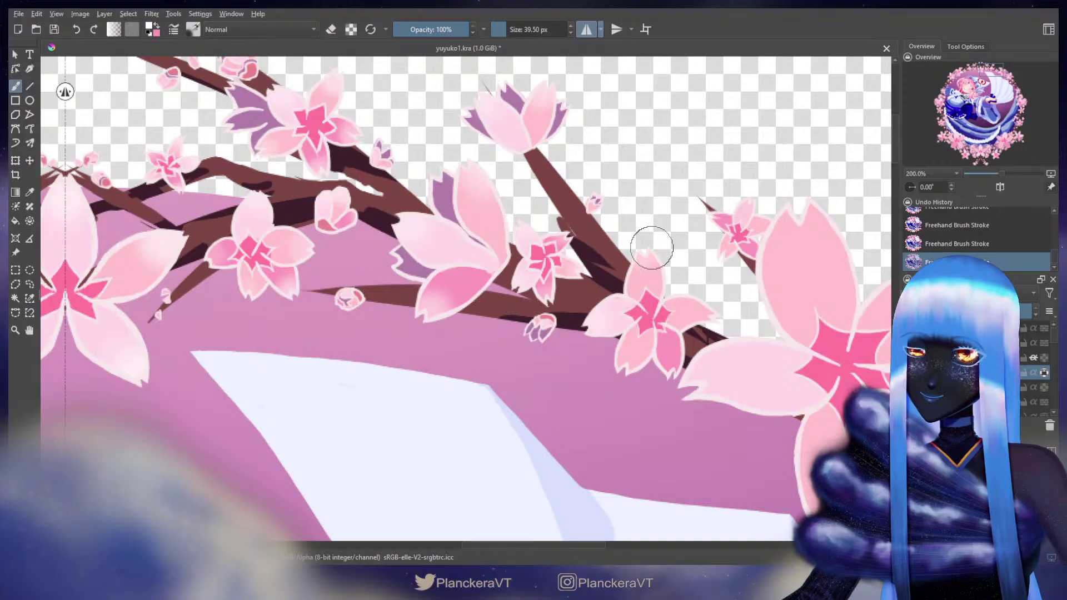
left_click_drag(720, 312, 644, 287)
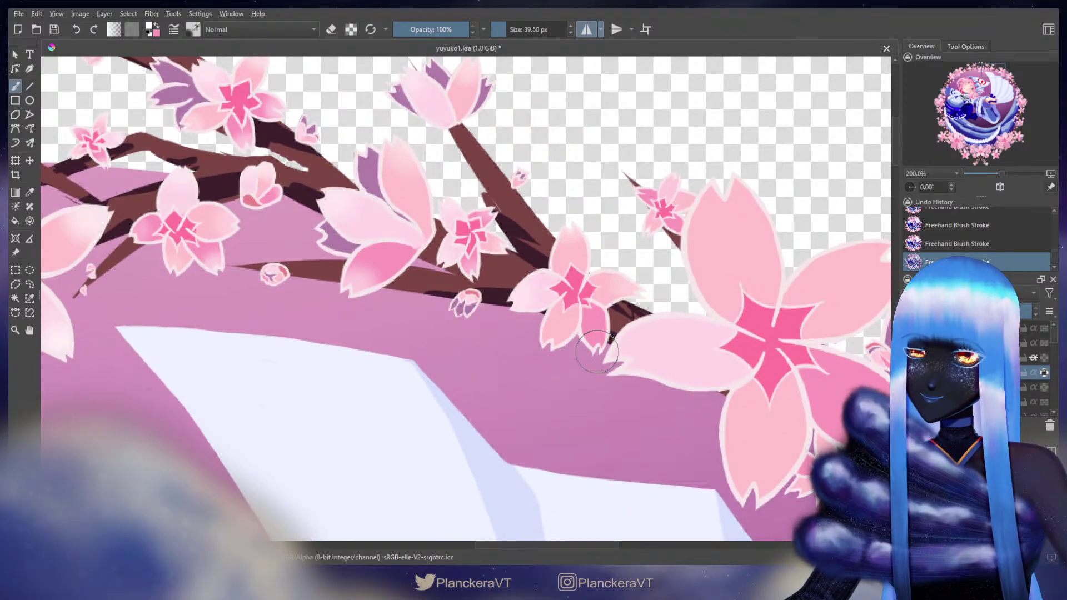
mouse_move(597, 351)
left_mouse_down()
mouse_move(595, 338)
mouse_move(550, 340)
left_mouse_up()
Step: Softly lighten the large blossom's left and upper petals with 86.45 and 91.42 px brushes, and its small neighboring flower at 39.53 px
left_click_drag(674, 345, 724, 345, "shift")
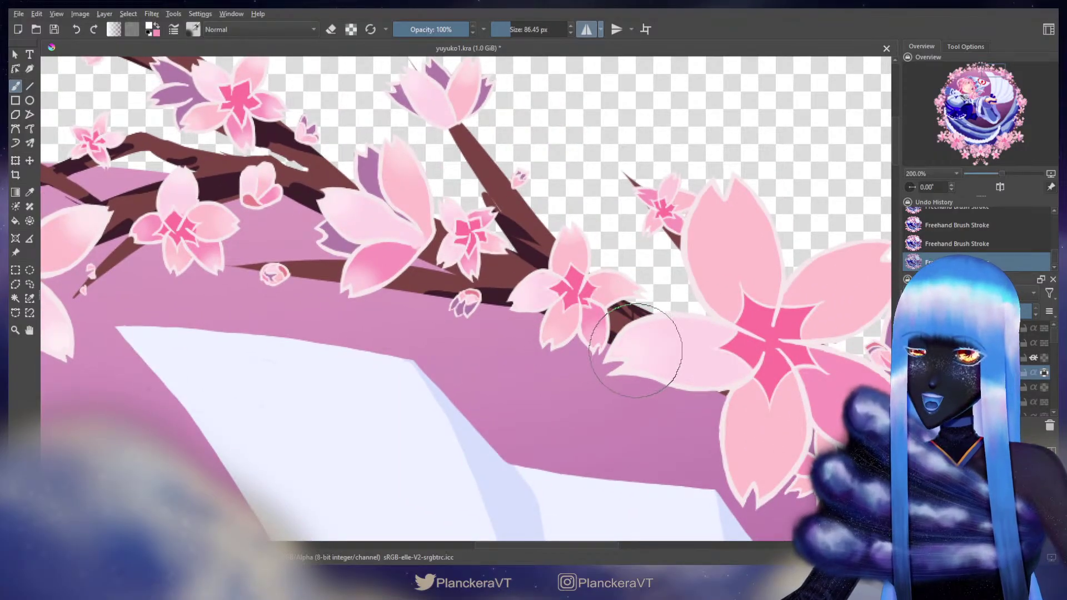
left_click_drag(654, 344, 722, 345, "shift")
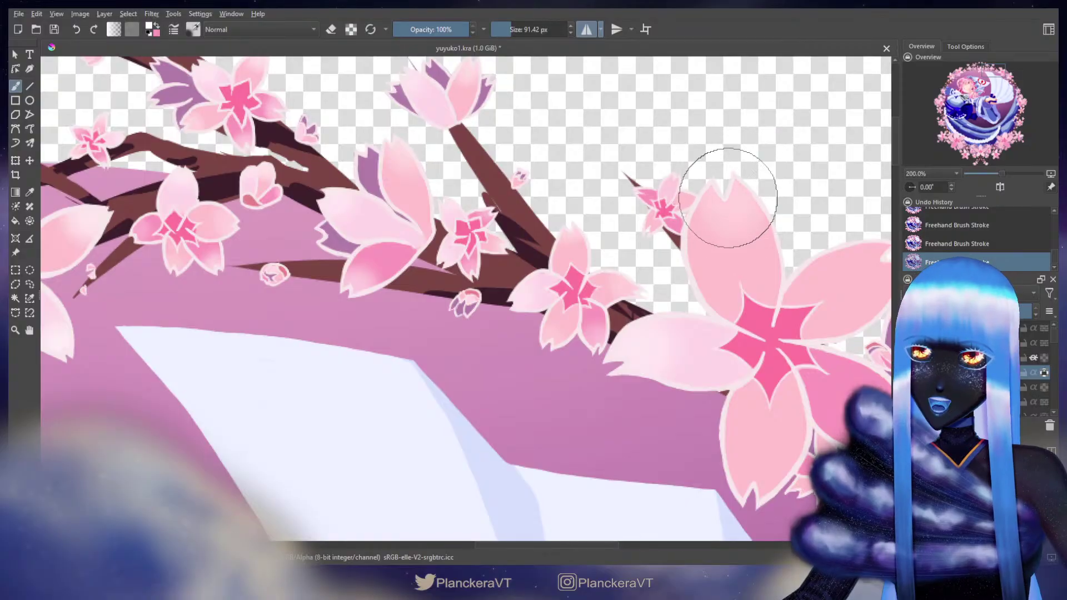
key("bracketleft")
key("bracketleft")
key("bracketleft")
key("bracketleft")
key("bracketleft")
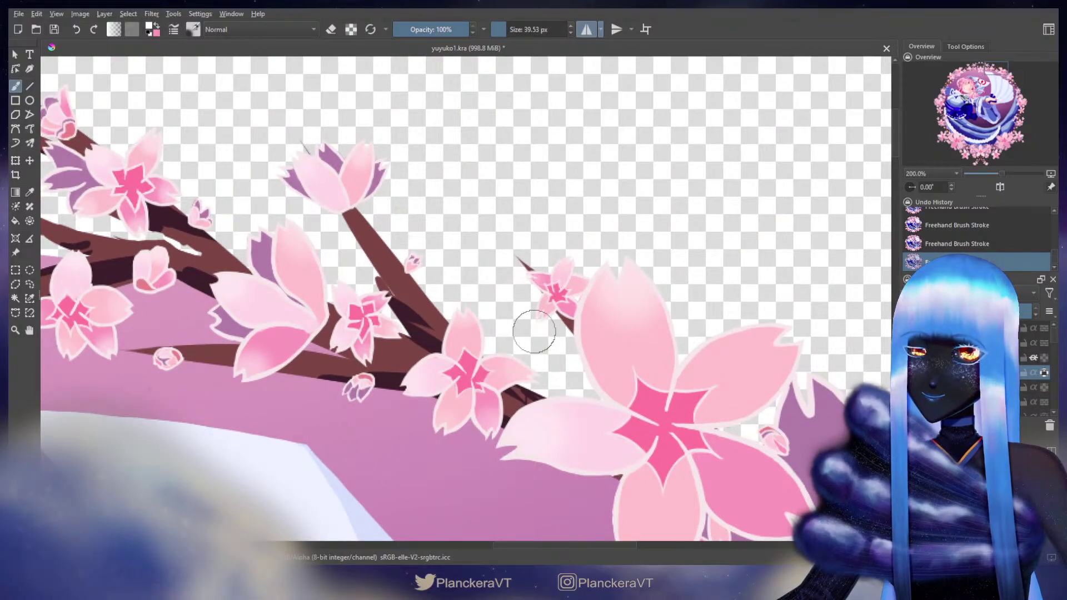
Step: Add soft pale highlights to the large blossom's upper-right and bottom petals, starting with an 81.33 px brush
left_click_drag(734, 312, 608, 200)
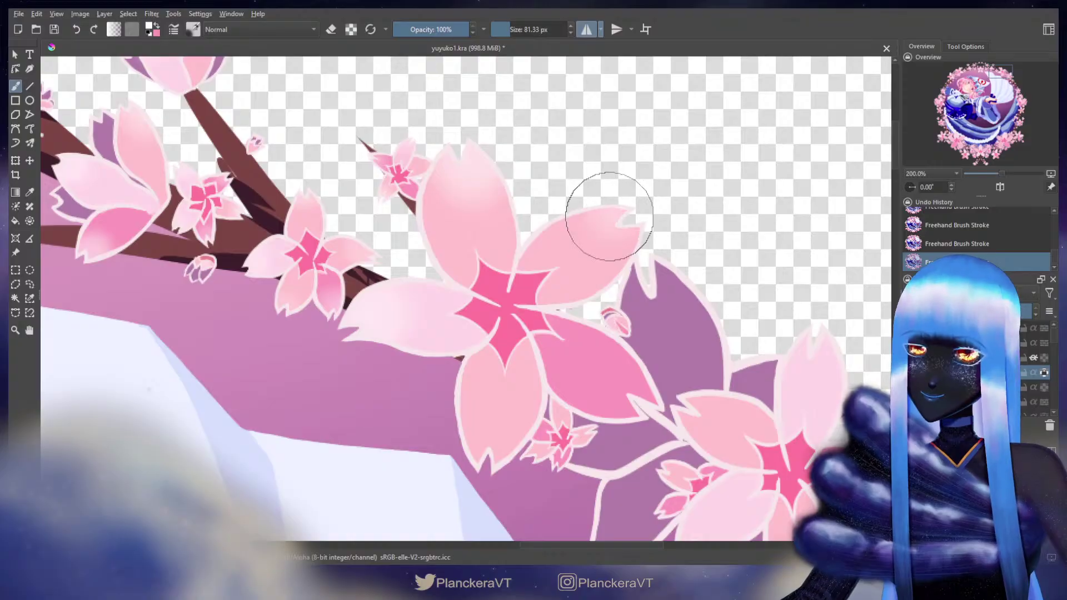
scroll(528, 314, "down", 3)
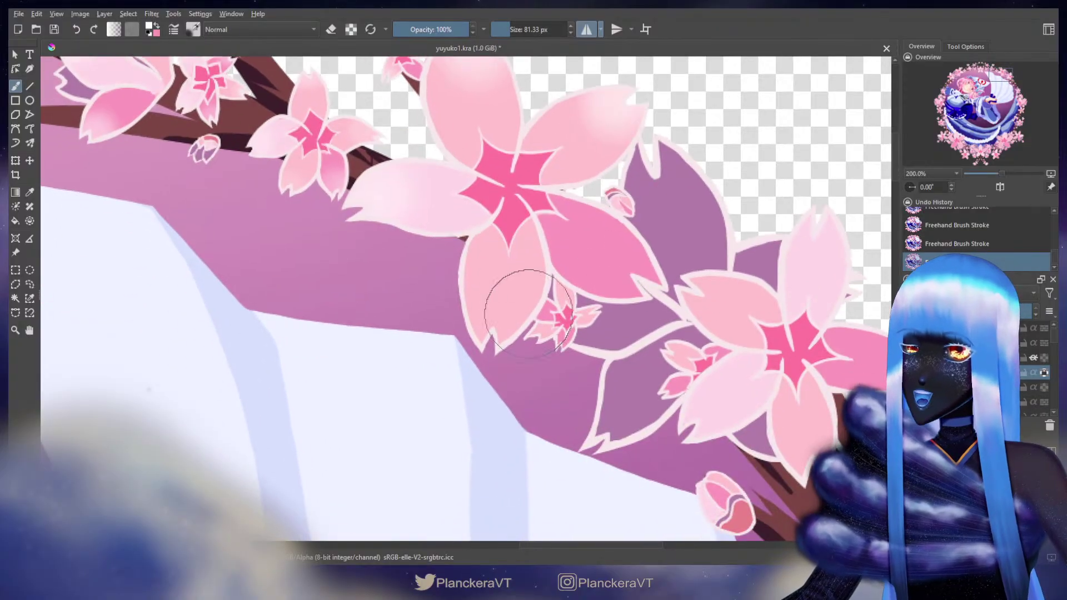
key("bracketright")
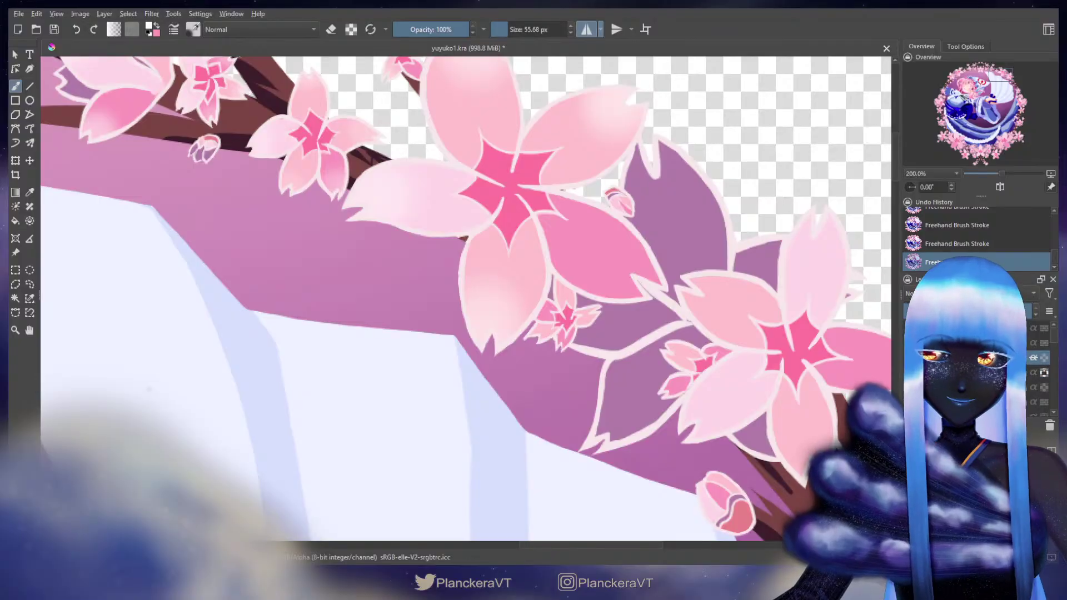
Step: Select the large blossom's darker pink petal, grow the selection, lighten its tip with a 102.10 px brush, and deselect
left_click(16, 301)
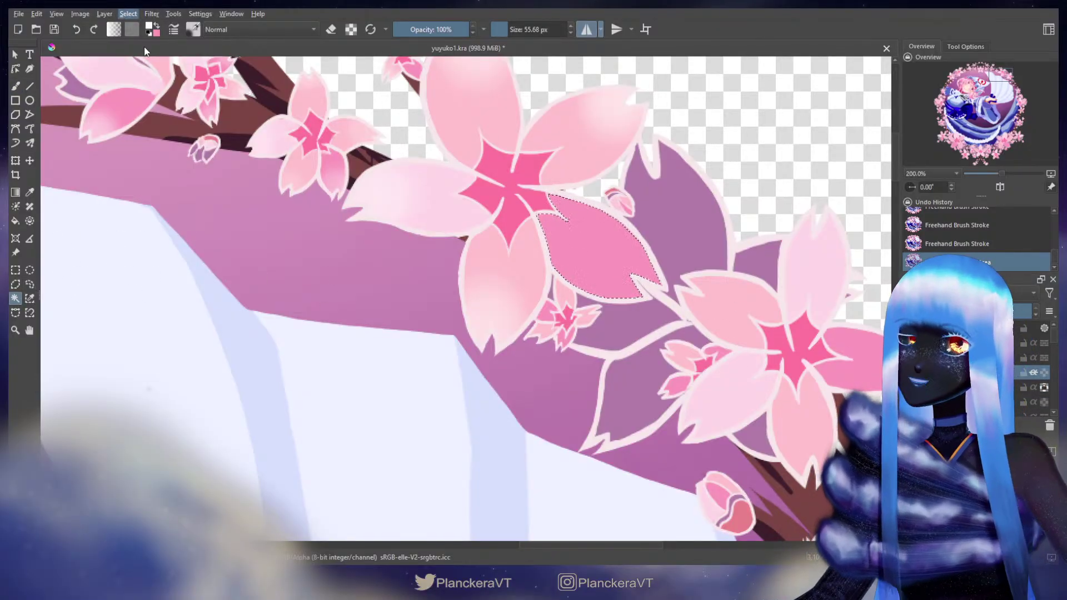
left_click(542, 310)
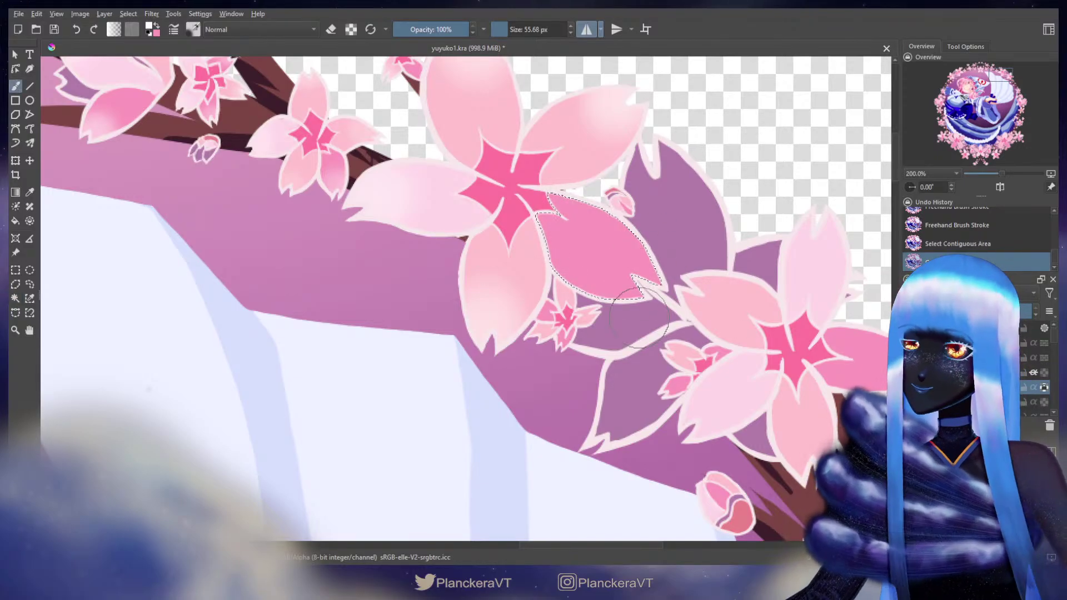
mouse_move(638, 318)
left_mouse_down()
mouse_move(693, 309)
mouse_move(620, 259)
mouse_move(657, 299)
mouse_move(603, 255)
left_mouse_up()
left_click_drag(657, 302, 613, 245)
left_click_drag(637, 286, 603, 215)
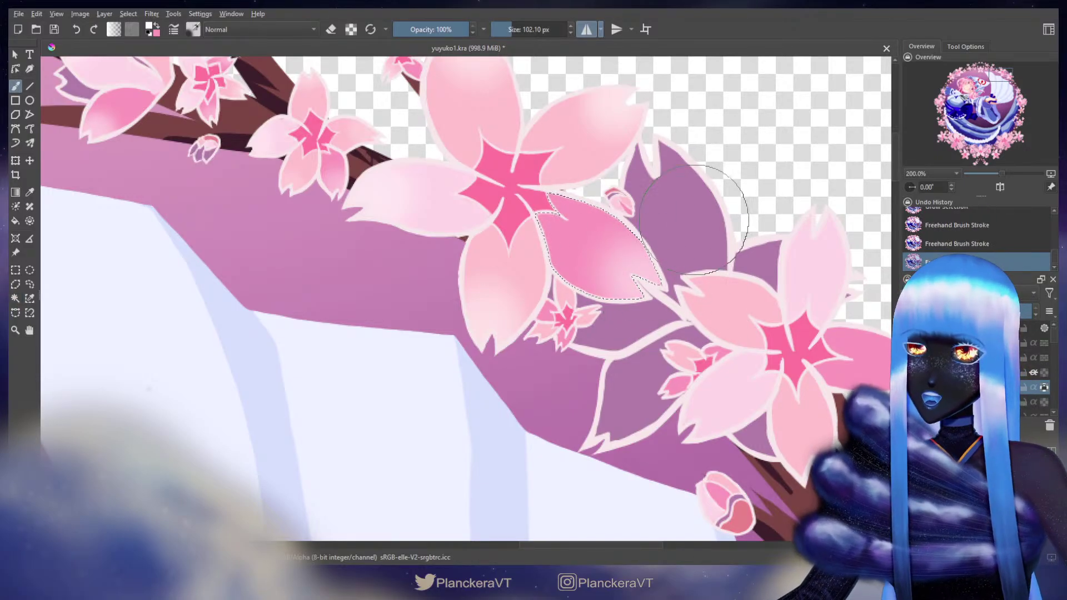
key("ctrl+shift+a")
Step: Select all five petals of the blossom below the large one and softly lighten their tips with a 102.10 px brush
left_click_drag(843, 329, 716, 290)
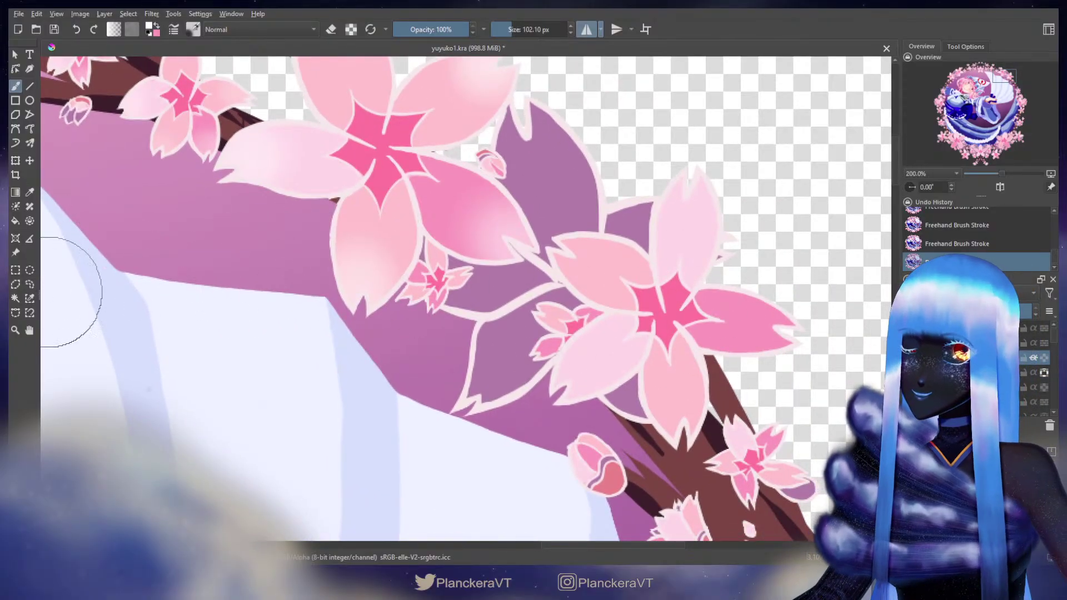
left_click(15, 299)
left_click(597, 347, "shift")
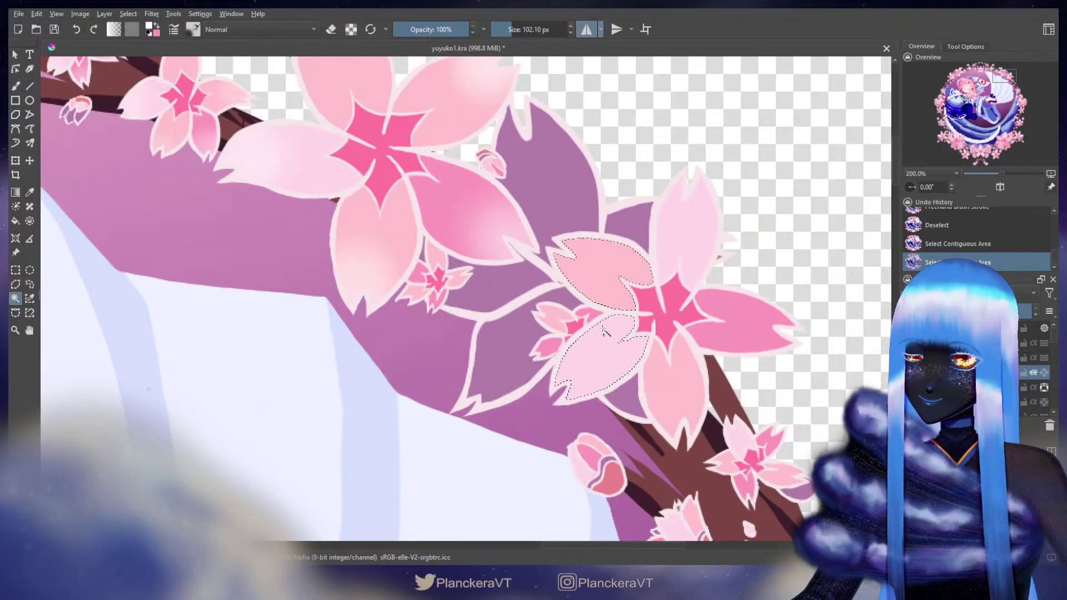
left_click(699, 274, "shift")
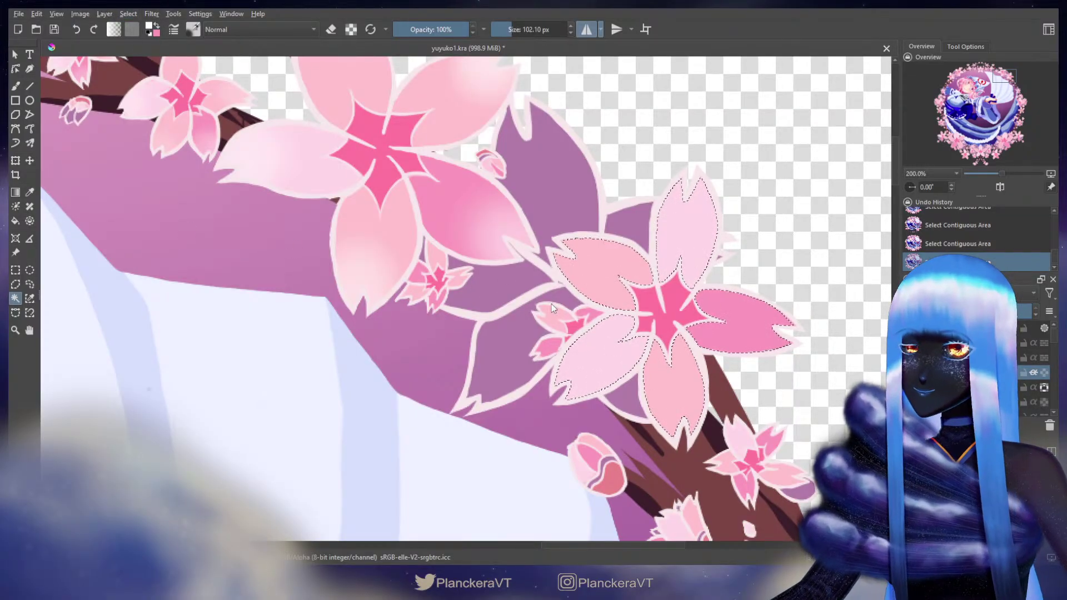
key("b")
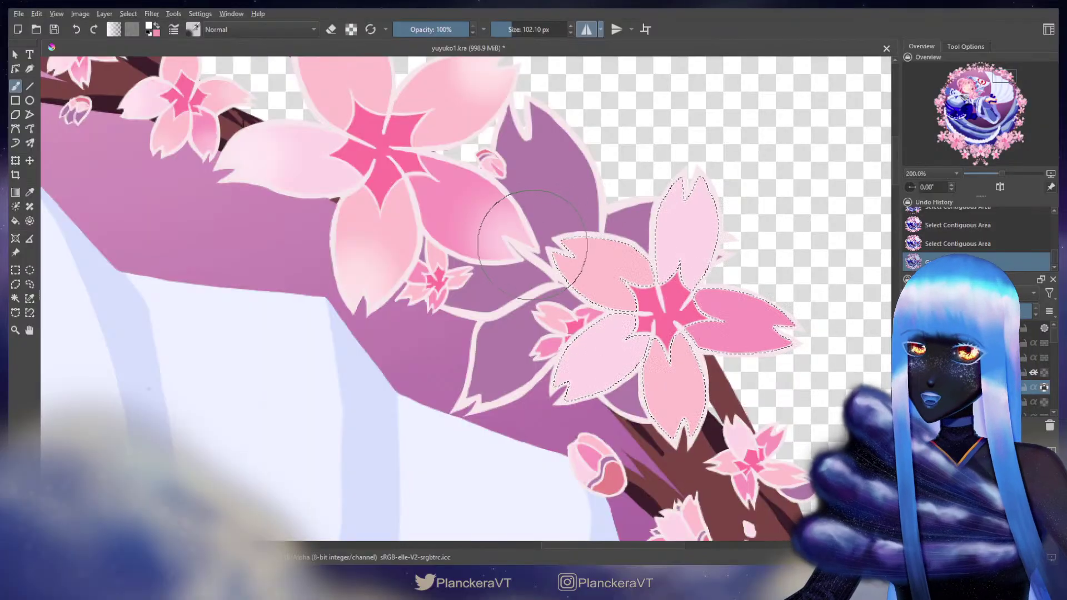
mouse_move(566, 257)
left_mouse_down()
mouse_move(610, 295)
mouse_move(607, 308)
left_mouse_up()
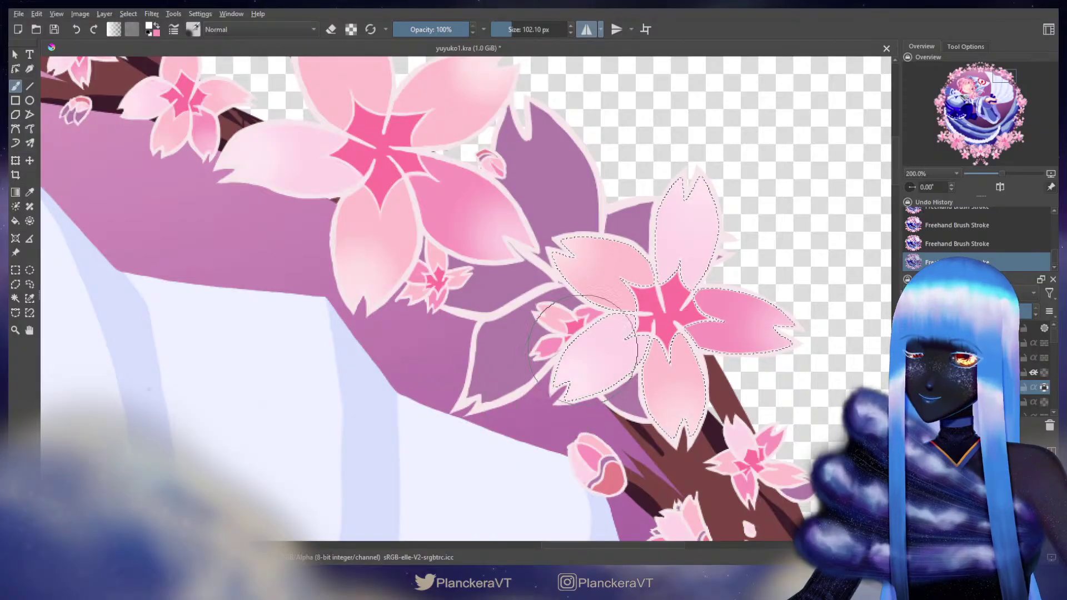
Step: Select the petals of the small flower tucked beside that blossom, grow the selection, lighten them softly, and deselect
left_click(15, 298)
left_click(550, 345)
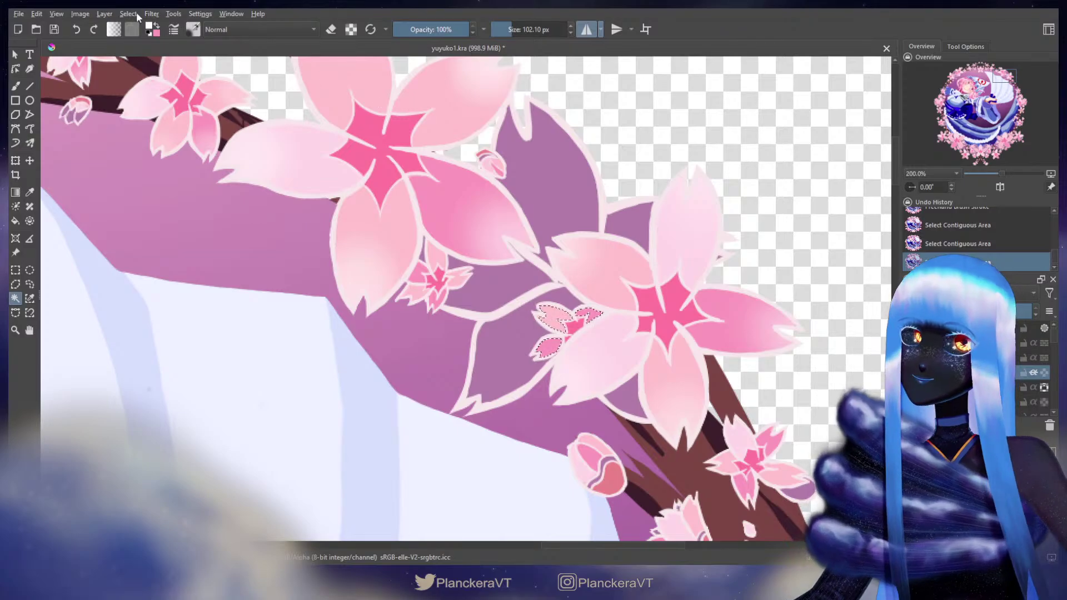
left_click(131, 16)
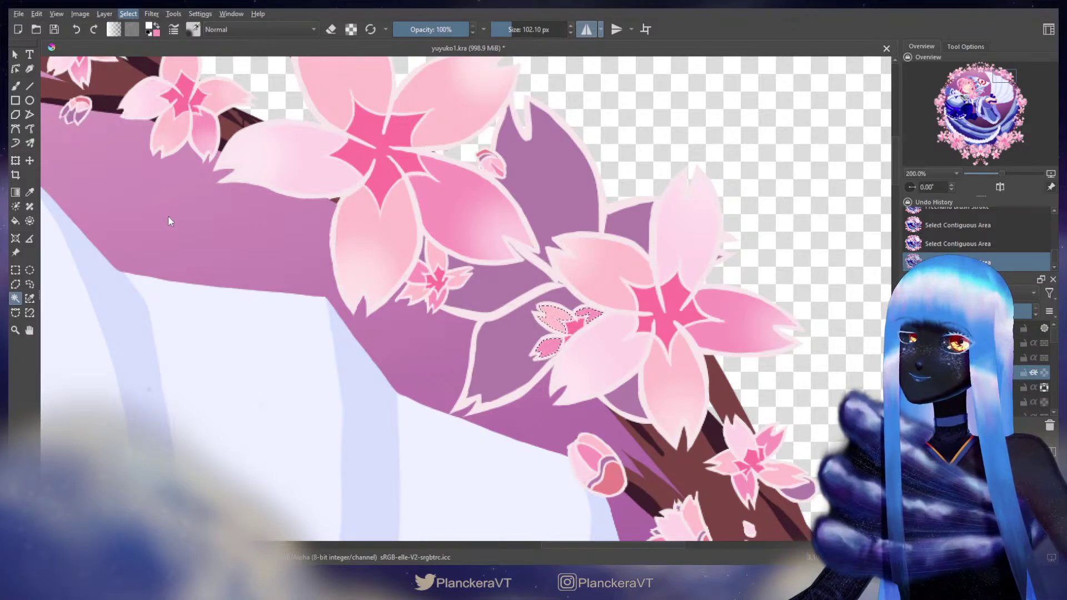
left_click(967, 387)
key("b")
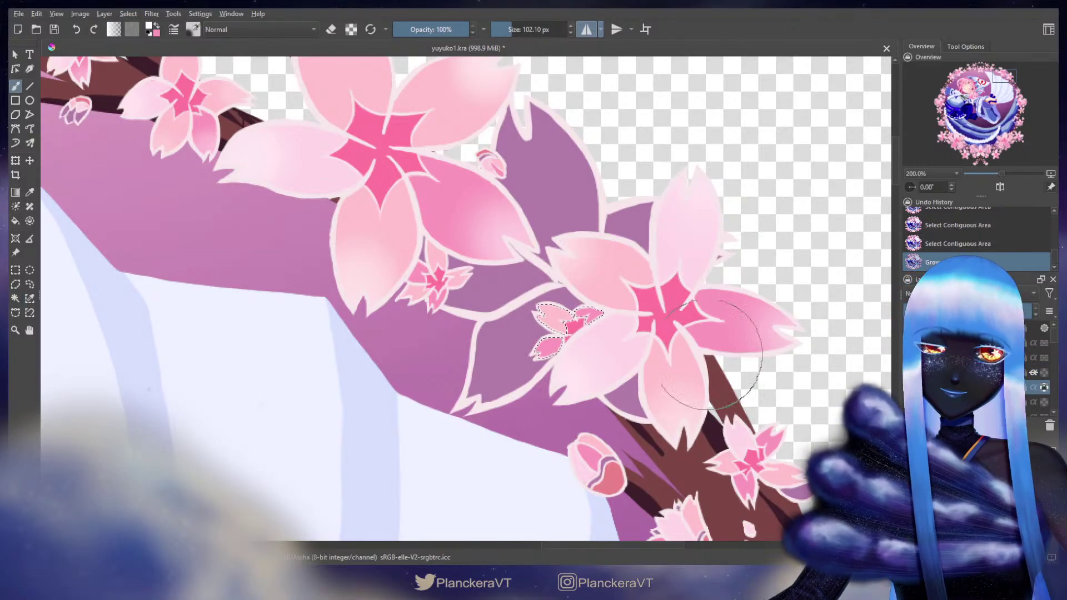
mouse_move(553, 288)
left_mouse_down()
mouse_move(520, 287)
mouse_move(547, 334)
mouse_move(524, 349)
left_mouse_up()
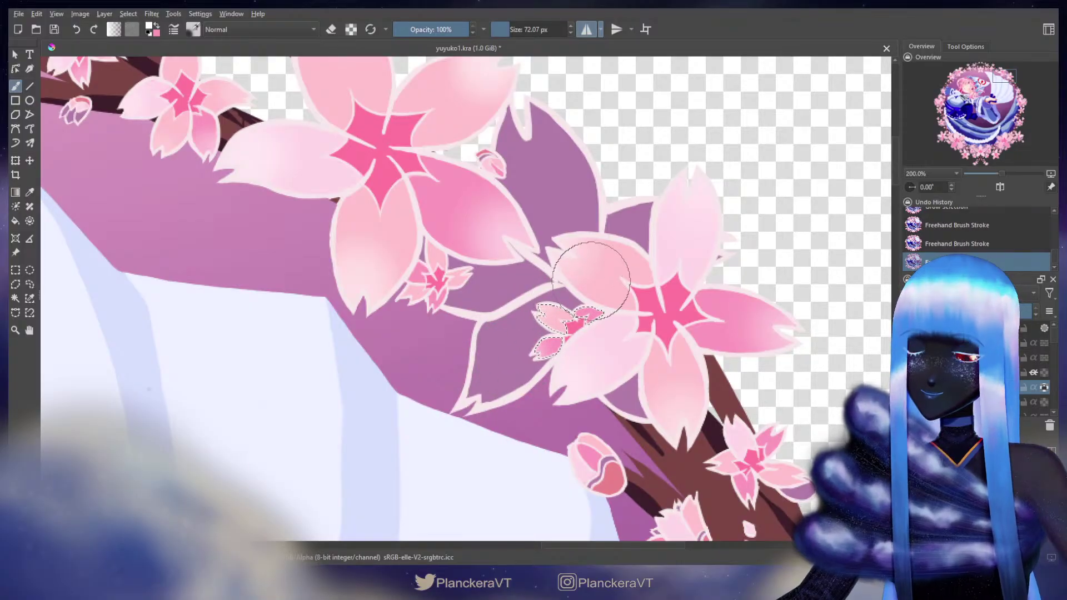
key("ctrl+shift+a")
Step: Highlight the small blossom on the thick lower branch with a 57.53 px brush and undo the last stroke
left_click_drag(796, 357, 656, 191)
mouse_move(594, 245)
left_mouse_down()
mouse_move(577, 246)
mouse_move(597, 256)
left_mouse_up()
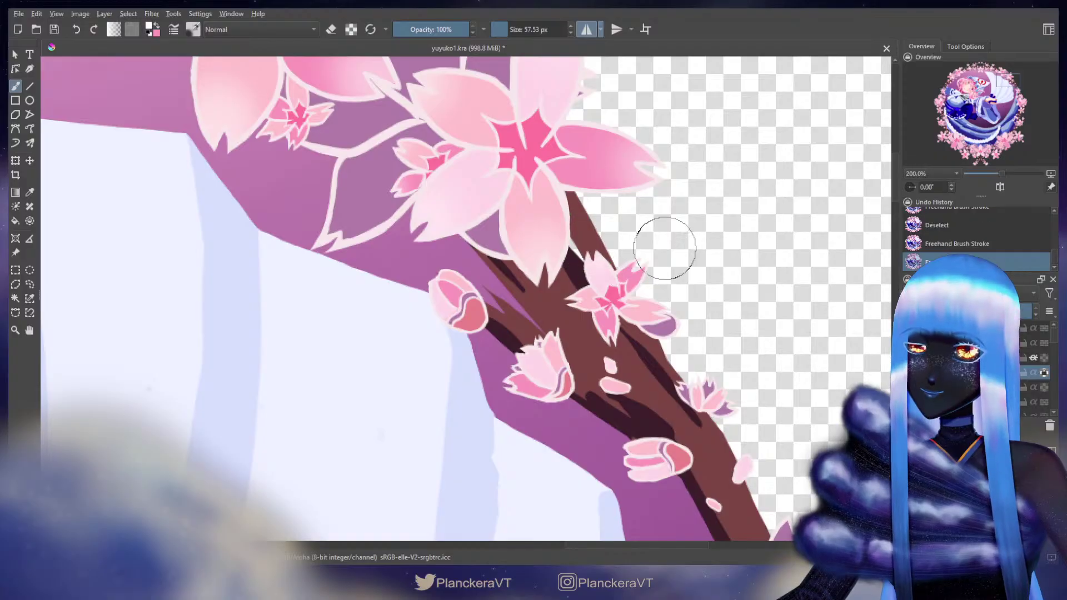
key("ctrl+z")
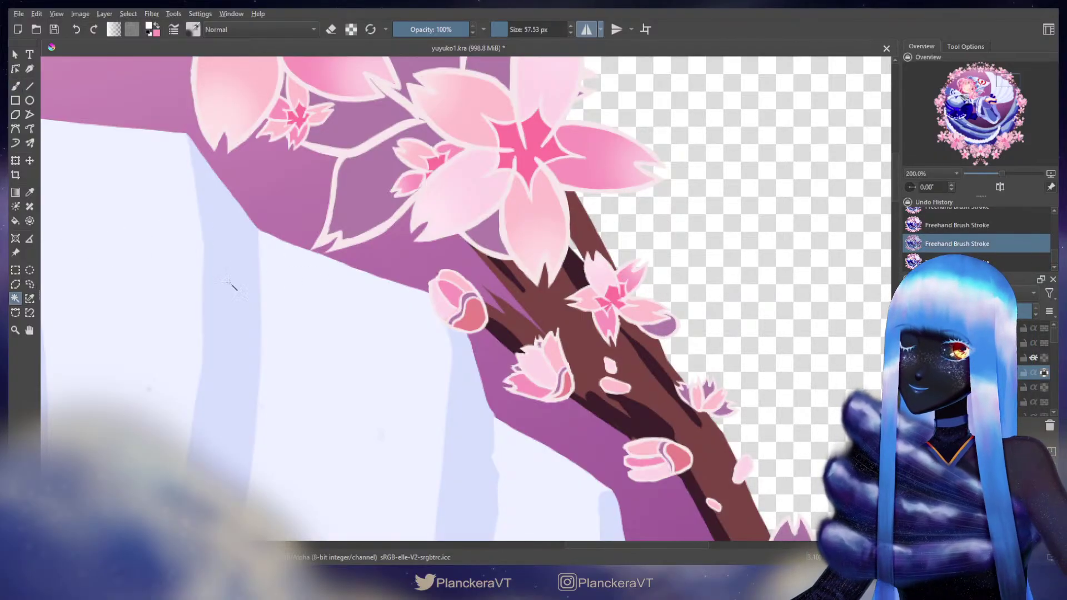
Step: Select the small thick-branch blossom's petal nearest the purple petal, grow the selection, lighten its tip, and deselect
left_click(643, 307)
key("ctrl+z")
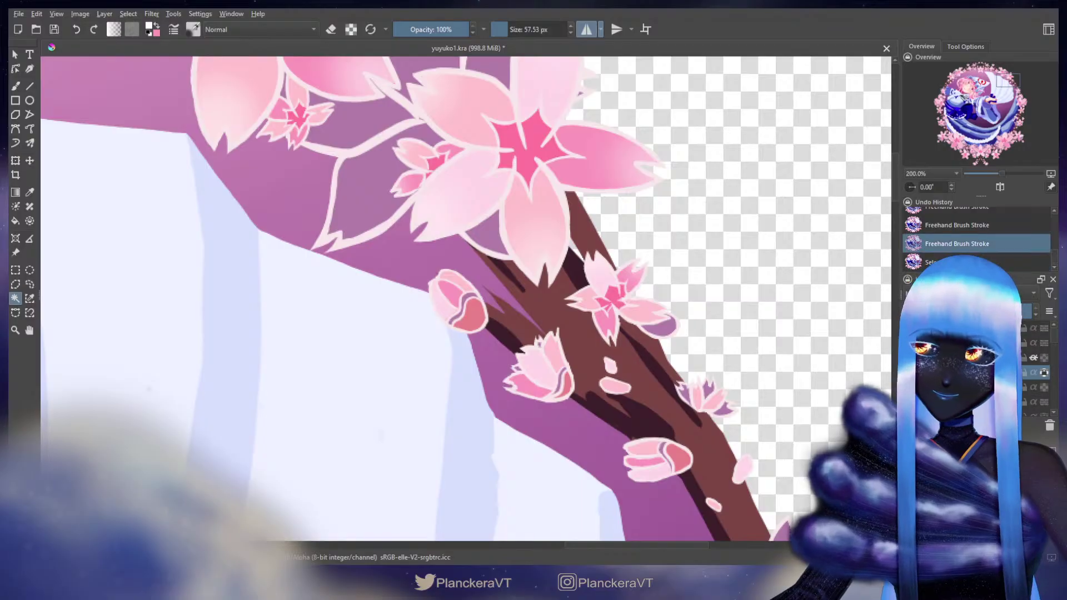
left_click(646, 316)
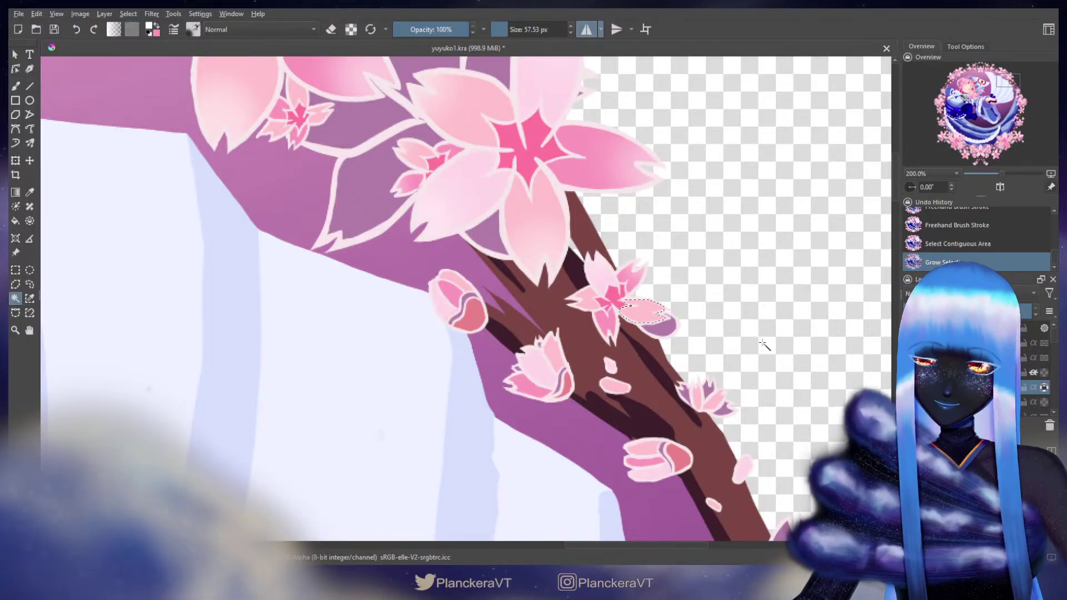
key("b")
mouse_move(669, 310)
left_mouse_down()
mouse_move(654, 331)
mouse_move(588, 336)
left_mouse_up()
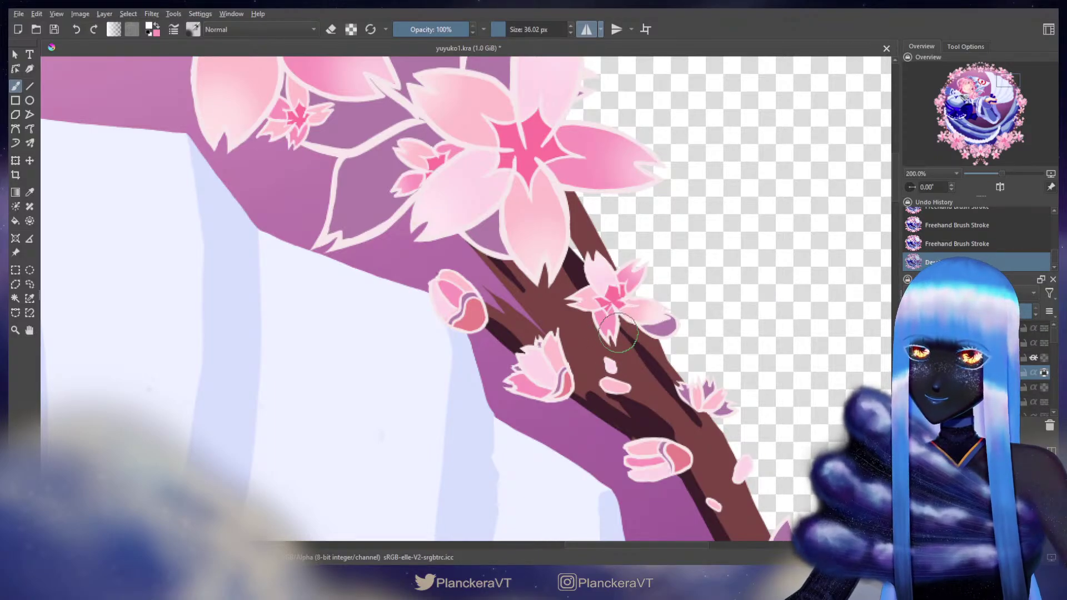
Step: Softly highlight the open bud and the closed bud along the thick branch, and the tiny flower's petals with a 13.45 px brush
mouse_move(575, 305)
left_mouse_down()
mouse_move(536, 337)
mouse_move(561, 343)
mouse_move(527, 352)
left_mouse_up()
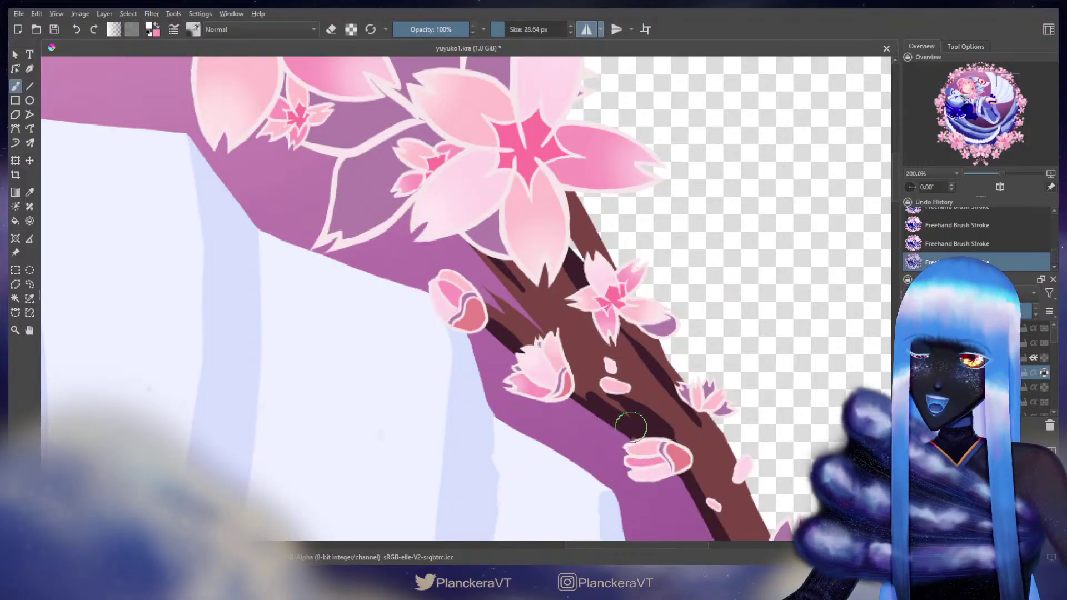
left_click_drag(616, 439, 614, 337)
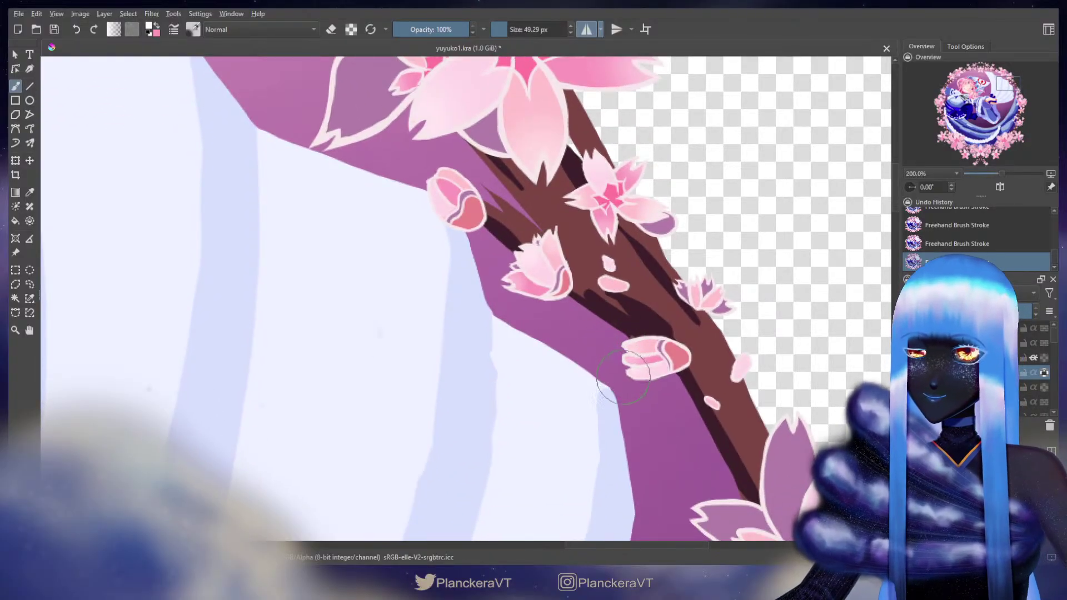
left_click_drag(720, 277, 678, 283, "shift")
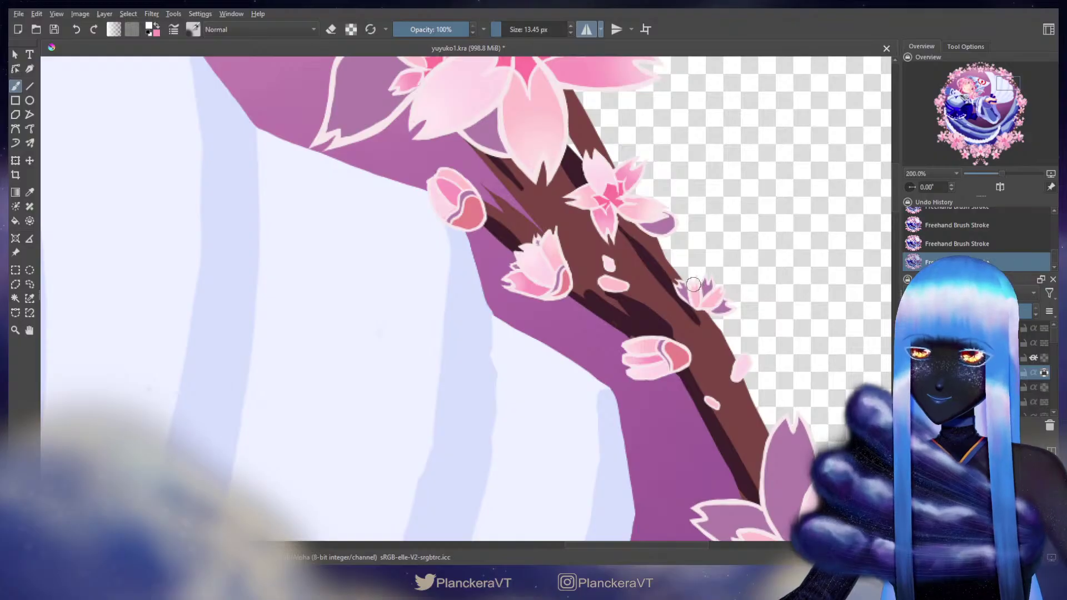
Step: Select all five petals of the blossom at the branch's lower end, grow the selection, lighten the tips with a 65.12 px brush, and deselect
left_click_drag(789, 328, 642, 213)
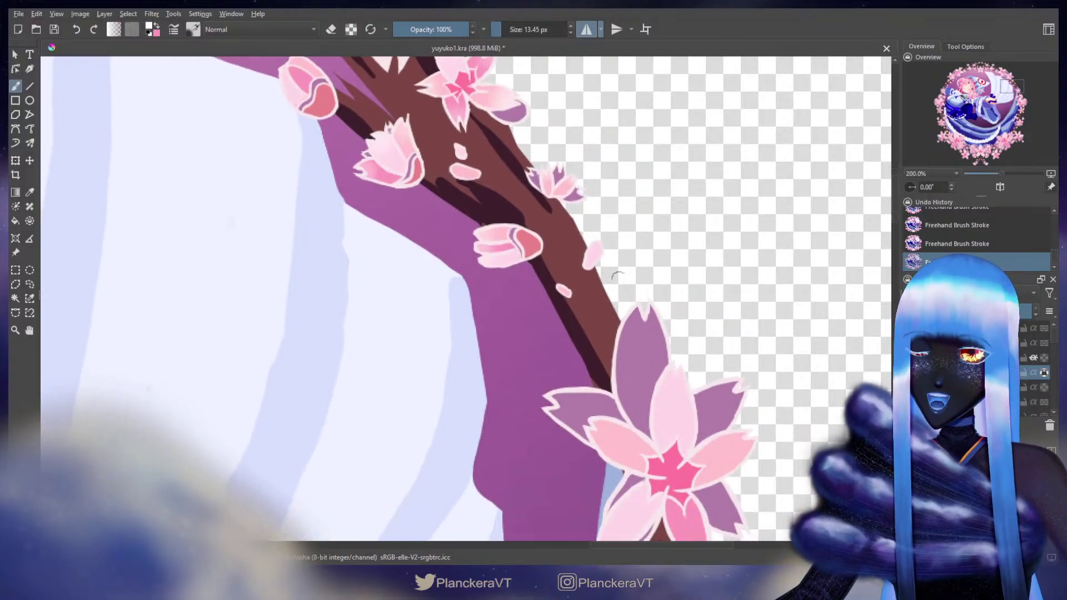
mouse_move(625, 325)
left_mouse_down("shift")
mouse_move(674, 288)
mouse_move(715, 338)
mouse_move(726, 316)
mouse_move(728, 325)
mouse_move(703, 214)
left_mouse_up("shift")
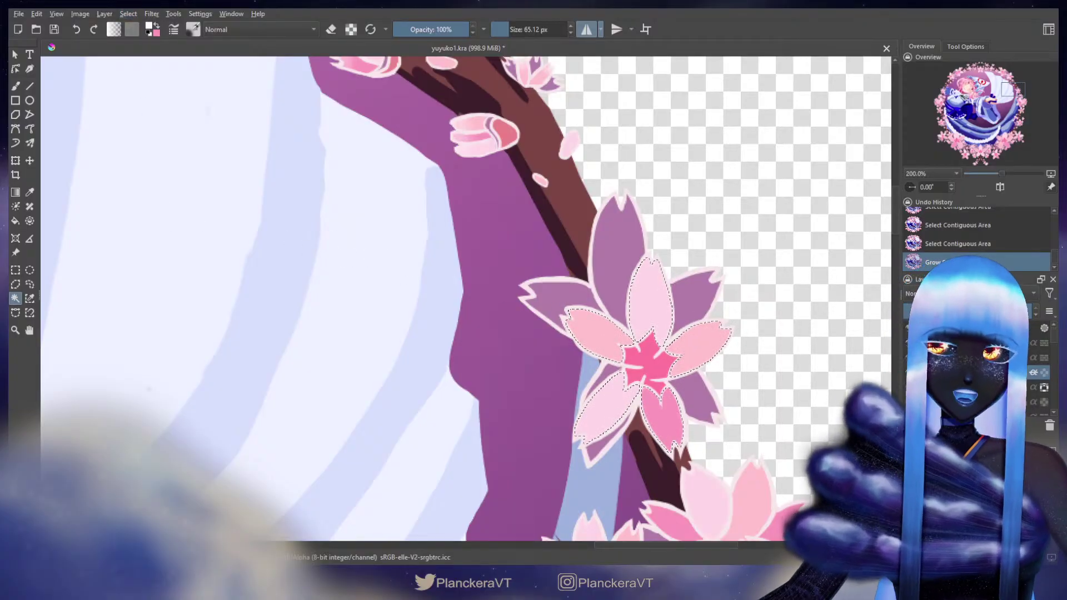
key("b")
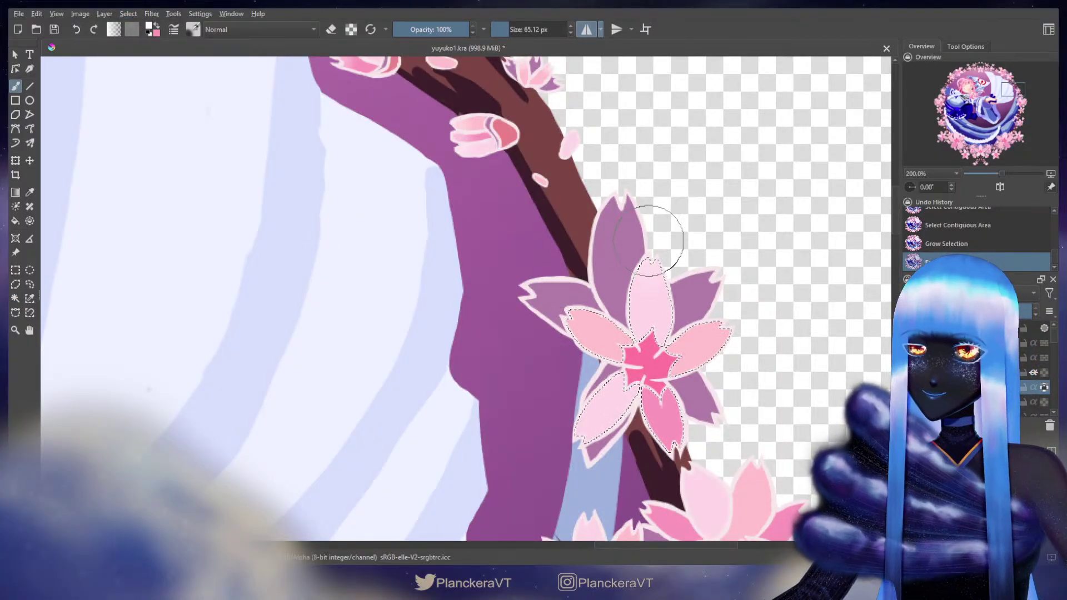
mouse_move(757, 305)
left_mouse_down()
mouse_move(752, 291)
mouse_move(745, 312)
left_mouse_up()
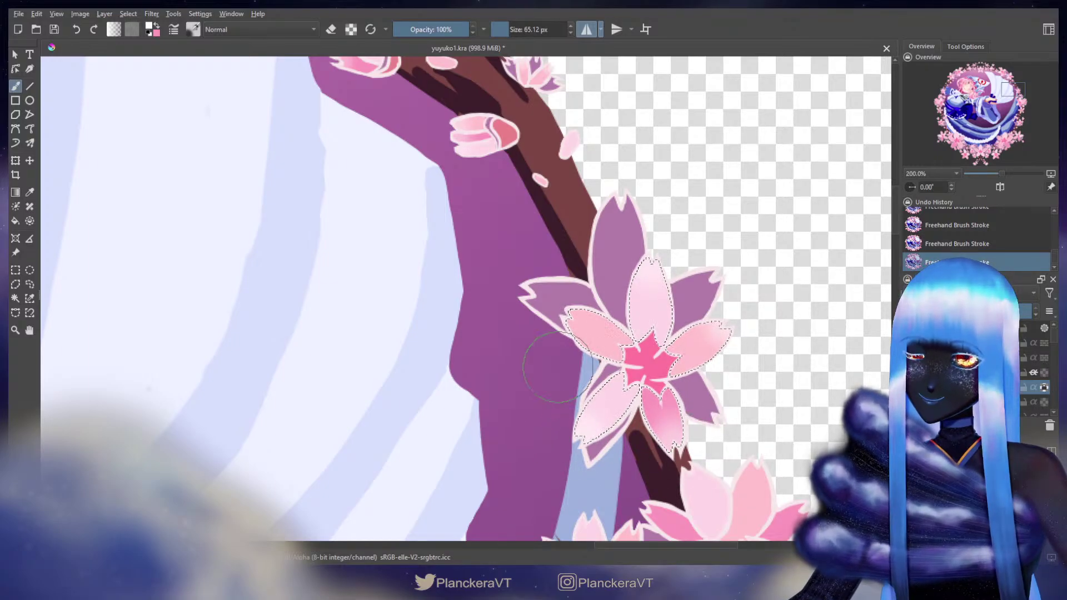
key("ctrl+shift+a")
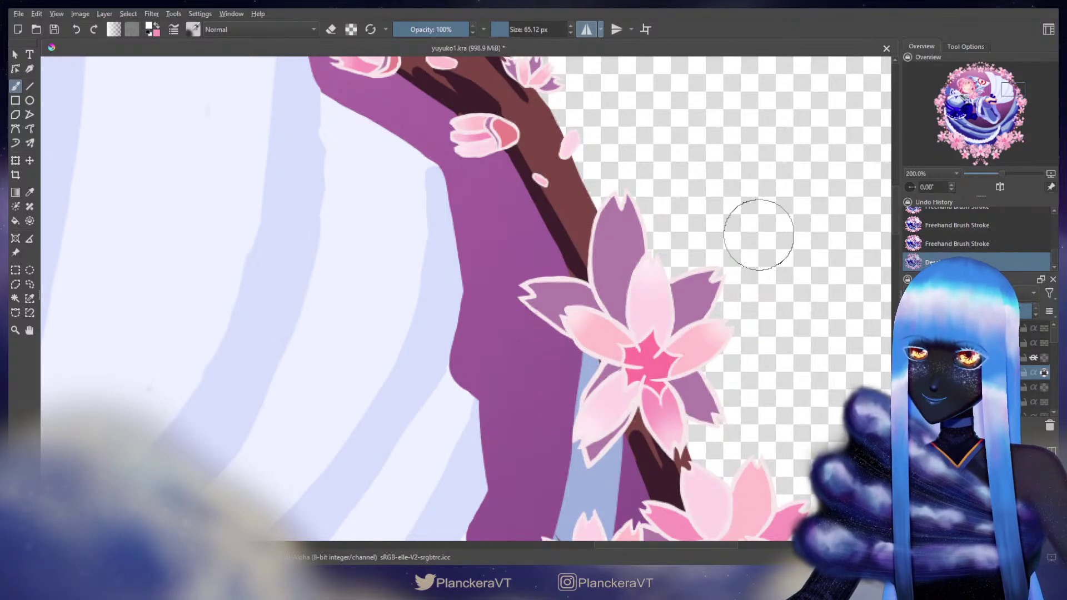
Step: Lighten the petal tips of the half-open blossom below with soft strokes, using a 45.99 px brush for the outer darker petal
left_click_drag(769, 317, 710, 161)
key("bracketleft")
key("bracketleft")
key("bracketleft")
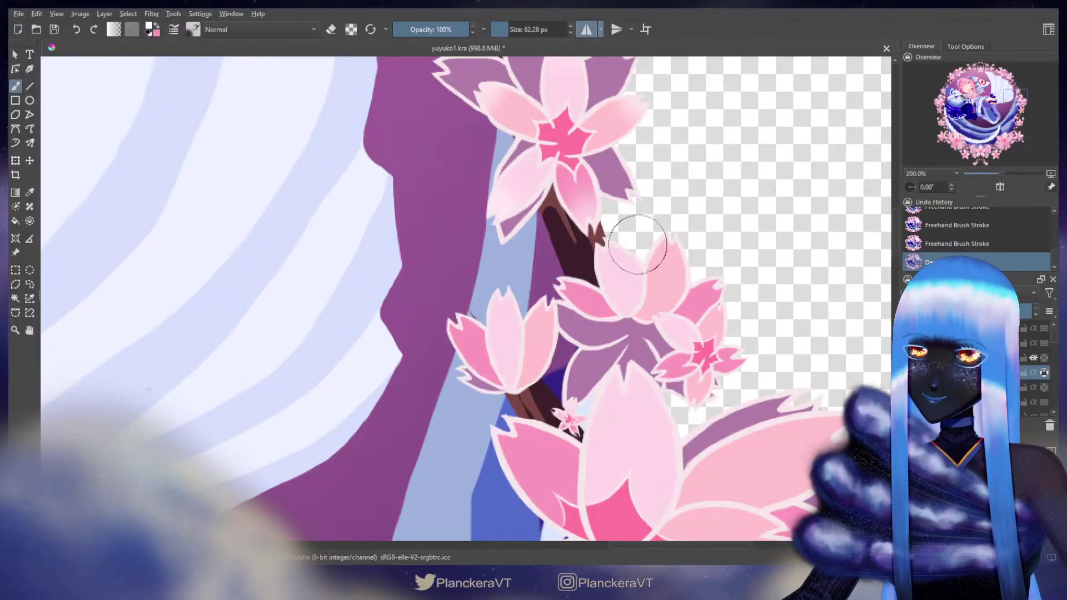
left_click_drag(605, 247, 617, 250)
mouse_move(681, 228)
left_mouse_down()
mouse_move(674, 249)
mouse_move(678, 238)
left_mouse_up()
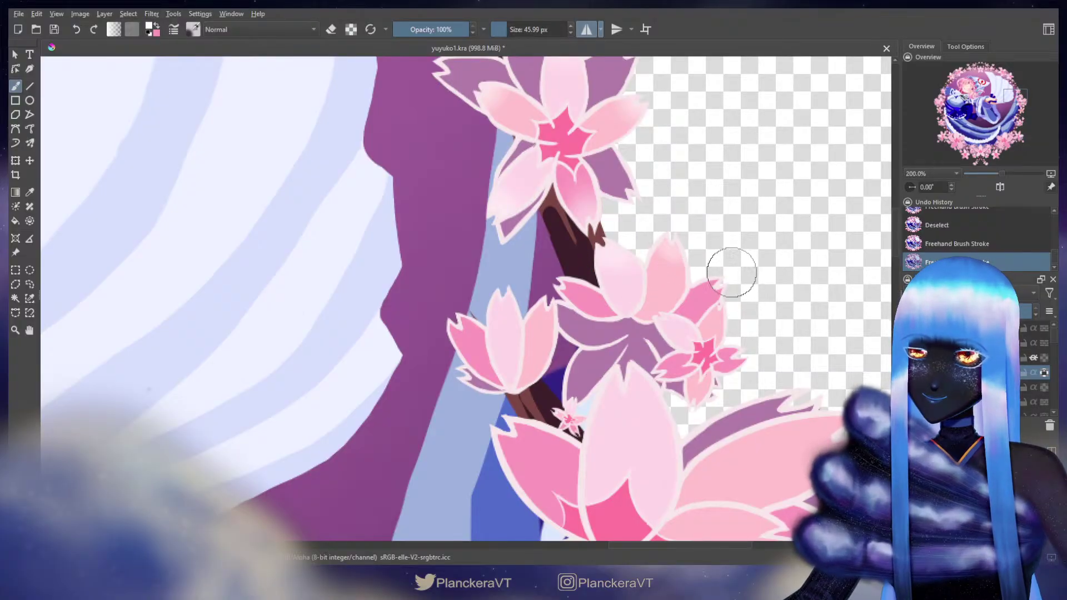
mouse_move(727, 275)
left_mouse_down()
mouse_move(715, 278)
mouse_move(728, 274)
left_mouse_up()
Step: Highlight the small flower beside the half-open blossom with a 45.99 px brush, confining the strokes on two lower petals to a grown selection
left_click_drag(730, 317, 733, 306)
left_click_drag(749, 357, 745, 352)
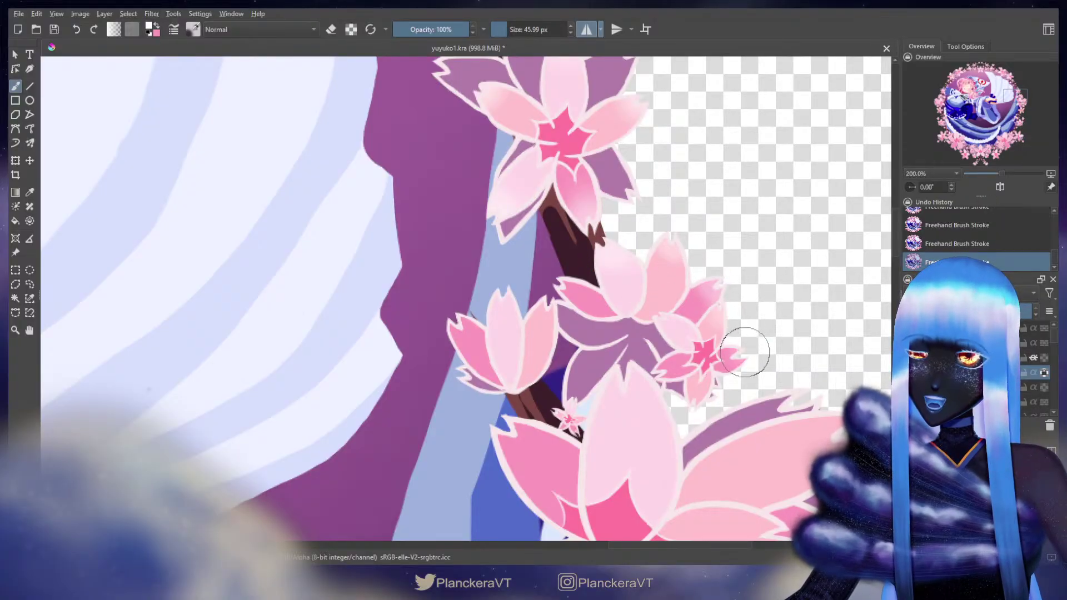
left_click_drag(707, 410, 710, 406)
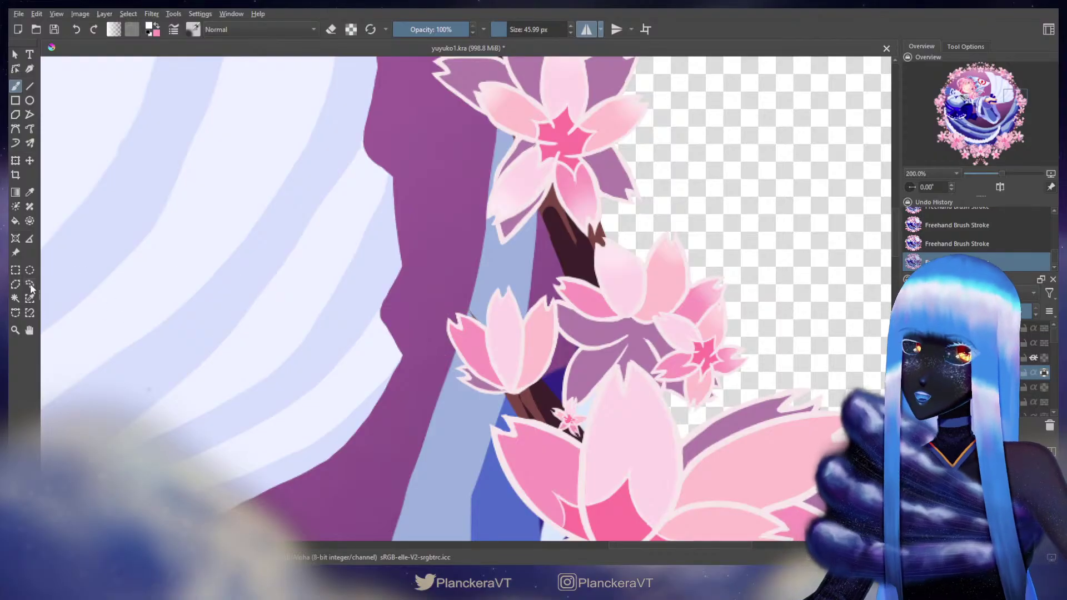
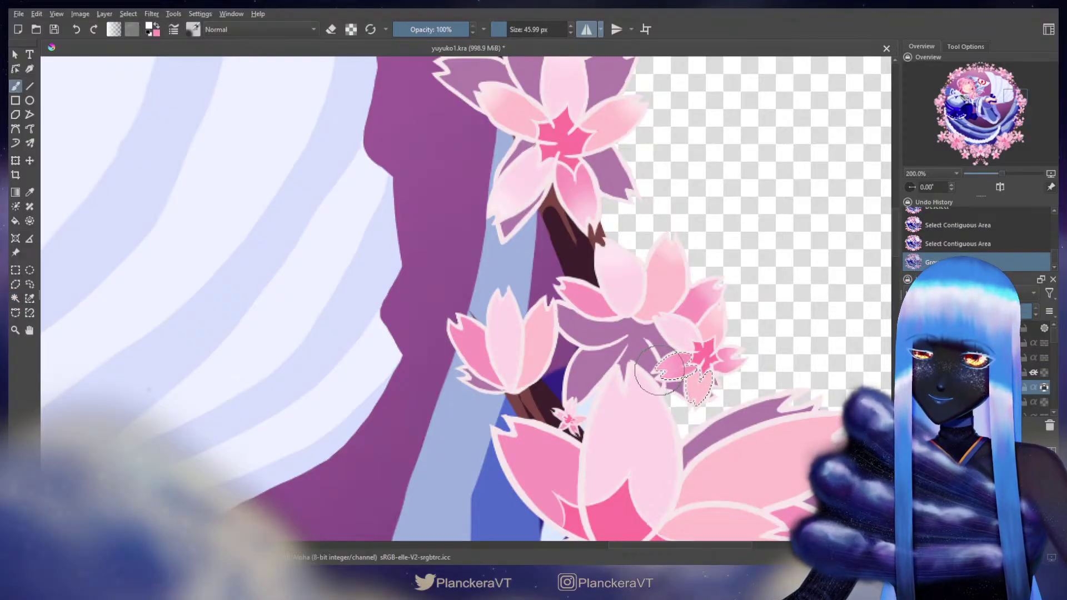
left_click_drag(693, 398, 678, 405)
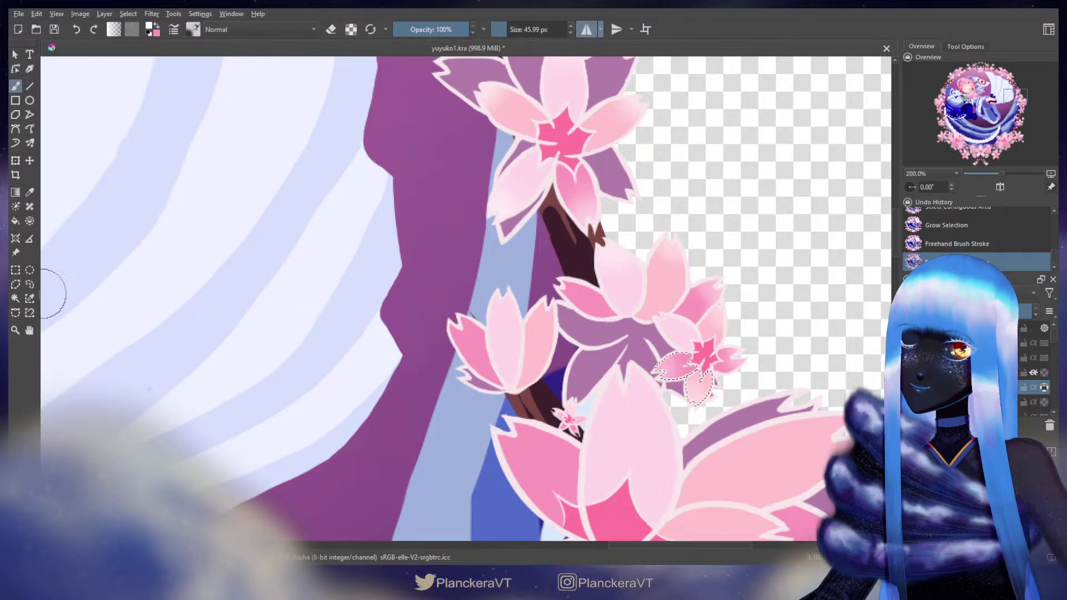
Step: Select the upright blossom's three pink petals, grow the selection, and softly lighten their tips with a 61.30 px brush
left_click(537, 349)
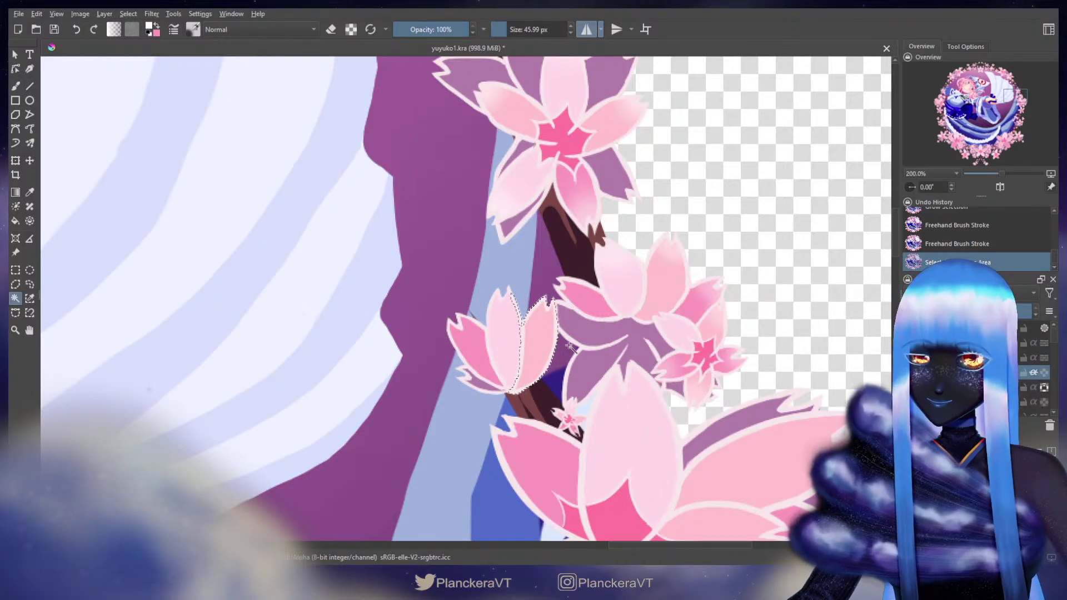
left_click(544, 350)
left_click(499, 336, "shift")
left_click(476, 357, "shift")
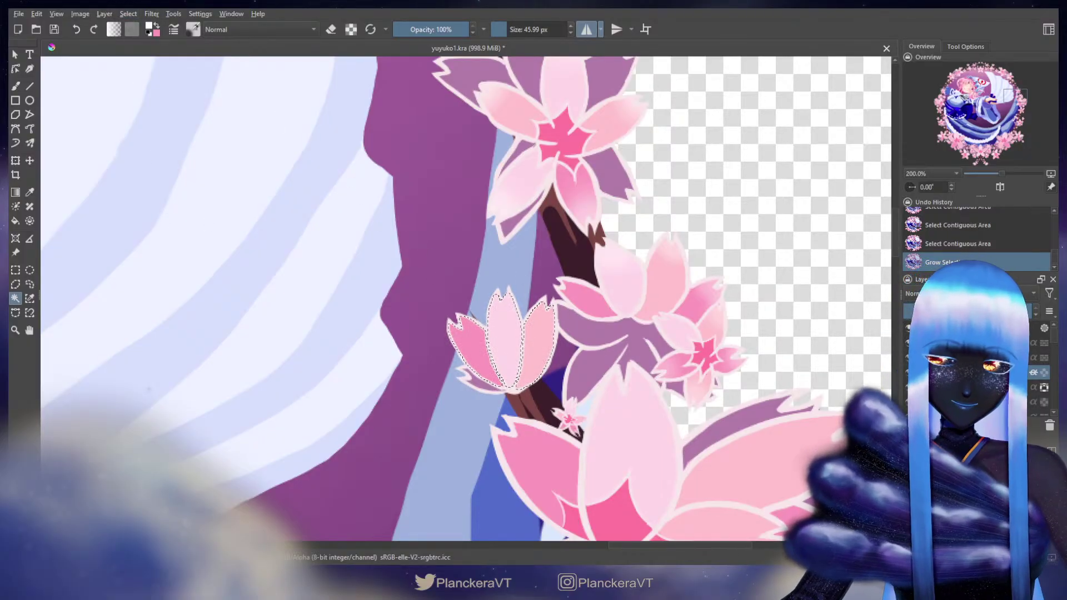
key("b")
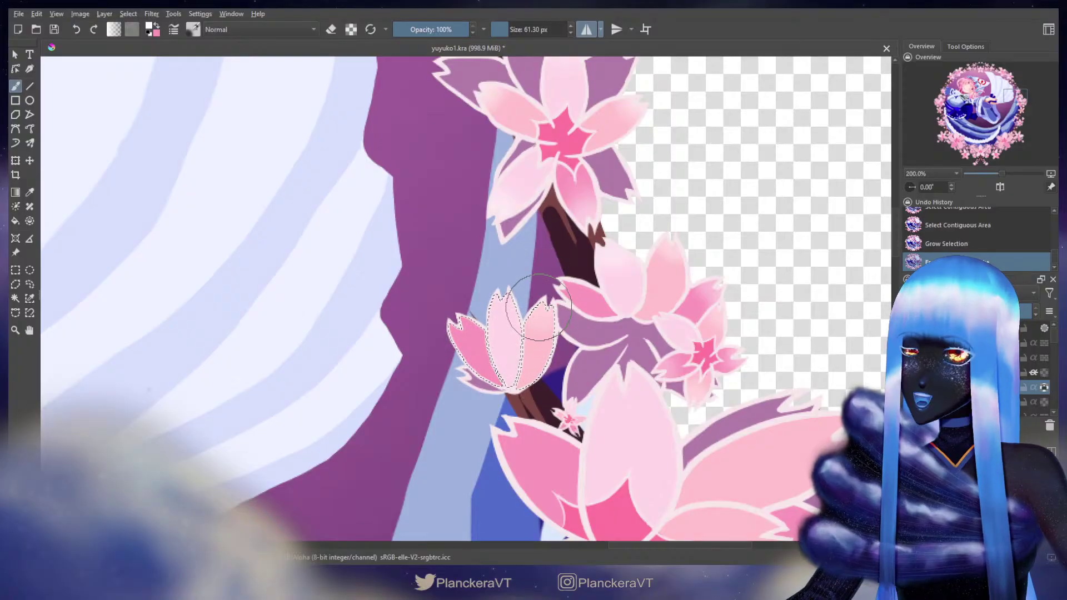
mouse_move(537, 307)
left_mouse_down()
mouse_move(495, 283)
mouse_move(494, 293)
mouse_move(495, 274)
mouse_move(496, 288)
mouse_move(457, 312)
mouse_move(461, 327)
mouse_move(448, 315)
mouse_move(471, 332)
left_mouse_up()
Step: Select all six pink petals of the very large blossom and grow the selection
left_click_drag(744, 335, 715, 195)
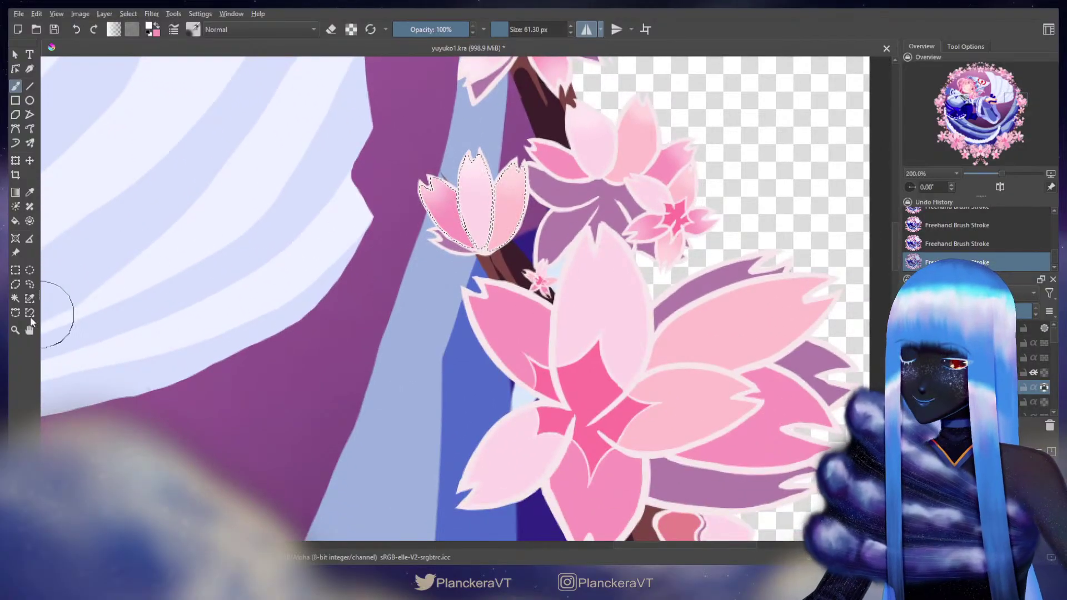
left_click(15, 298)
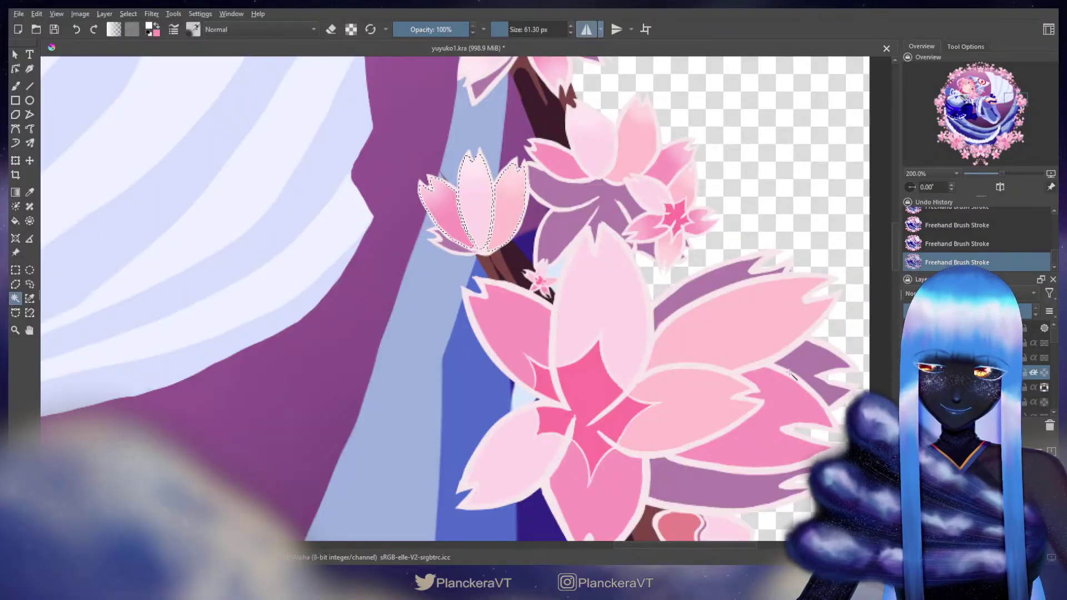
left_click(605, 309)
left_click(745, 332, "shift")
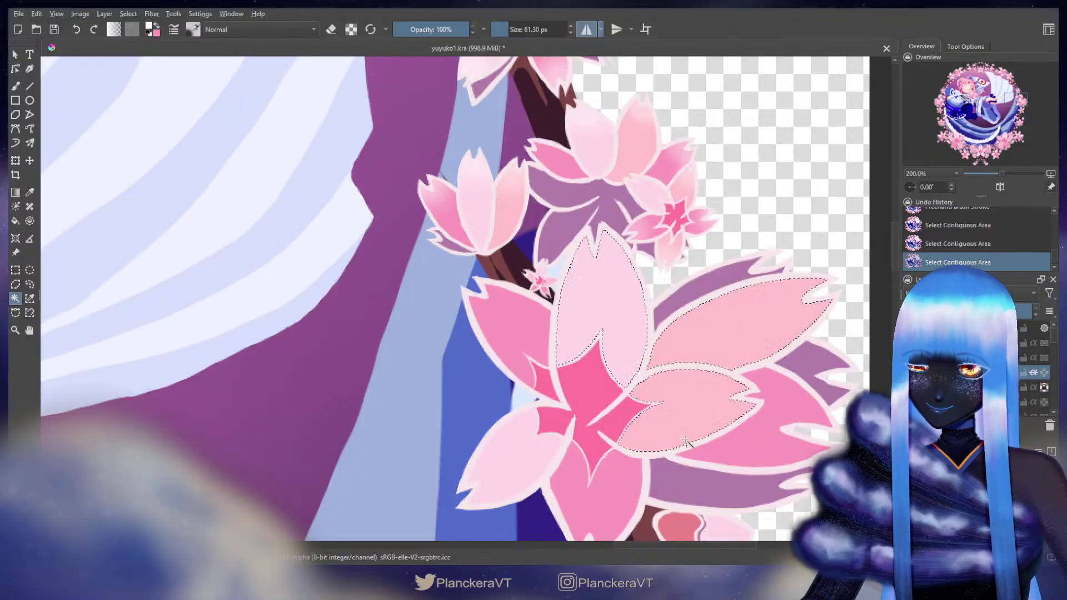
left_click(511, 419, "shift")
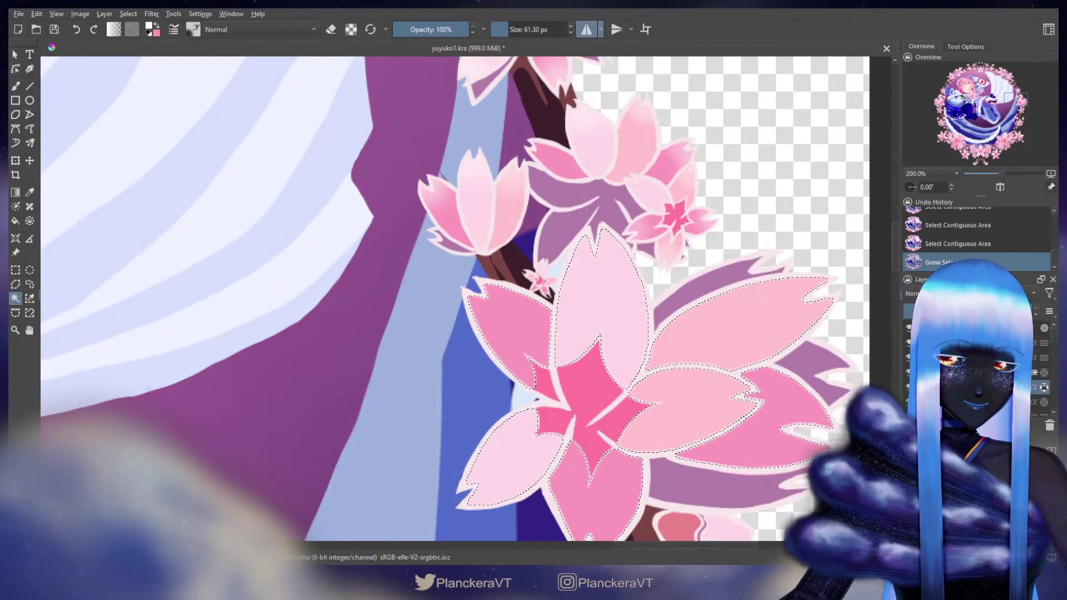
Step: Lighten the tips of the large blossom's uppermost petal and its two left petals with a 128.47 px brush
key("b")
mouse_move(601, 215)
left_mouse_down()
mouse_move(591, 218)
mouse_move(600, 214)
left_mouse_up()
mouse_move(589, 228)
left_mouse_down()
mouse_move(601, 254)
mouse_move(567, 251)
left_mouse_up()
mouse_move(473, 264)
left_mouse_down()
mouse_move(459, 271)
mouse_move(477, 300)
left_mouse_up()
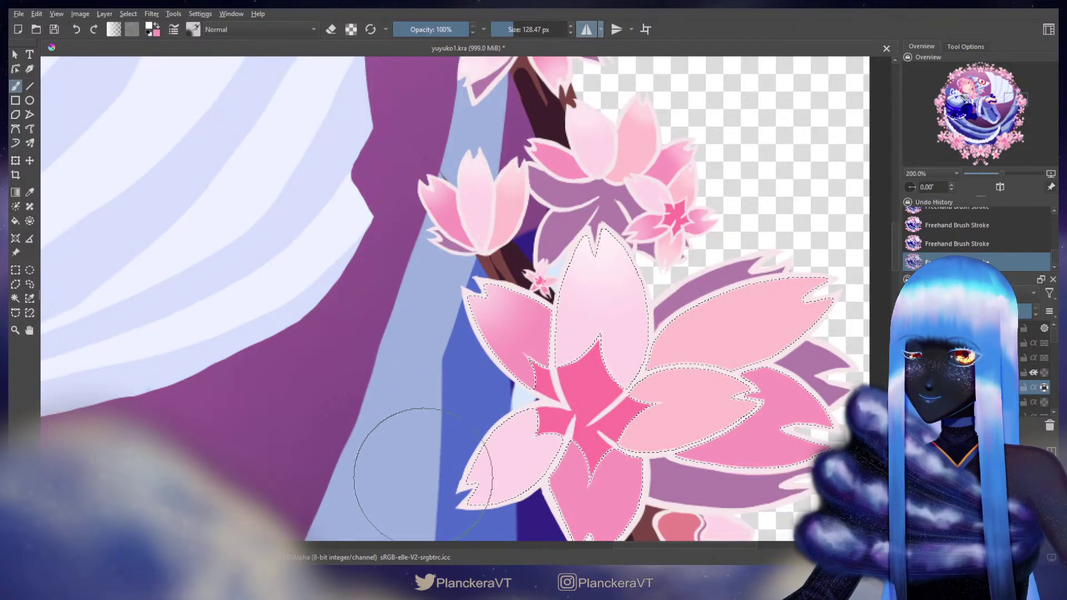
left_click_drag(425, 412, 430, 293)
left_click_drag(457, 368, 489, 356)
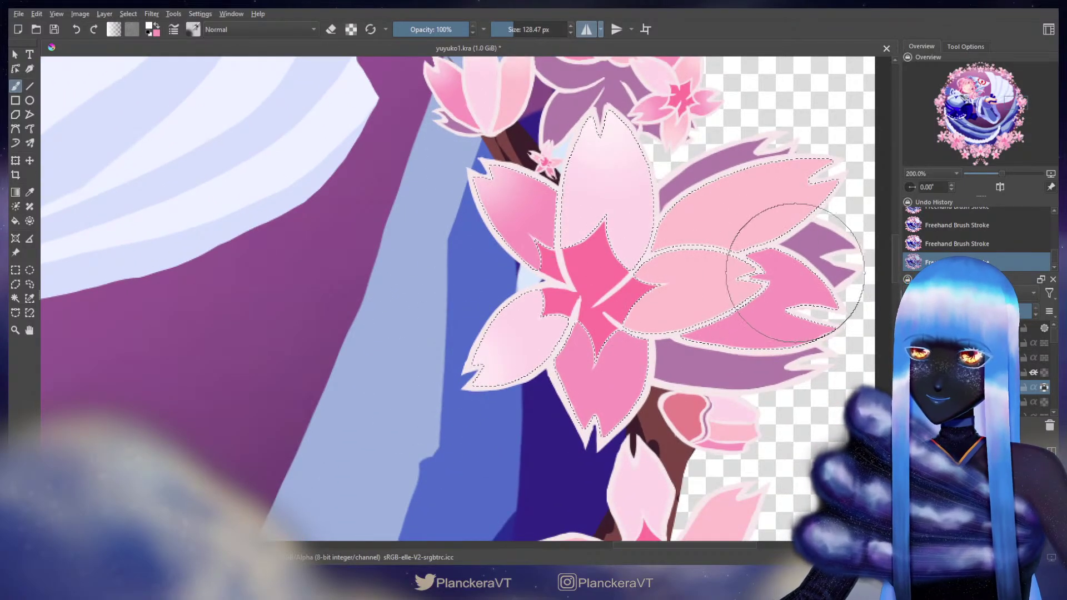
Step: Lighten the large blossom's three right petals and its bottom petal, varying the brush up to 100.16 px, and deselect
mouse_move(728, 269)
left_mouse_down()
mouse_move(660, 270)
mouse_move(739, 274)
left_mouse_up()
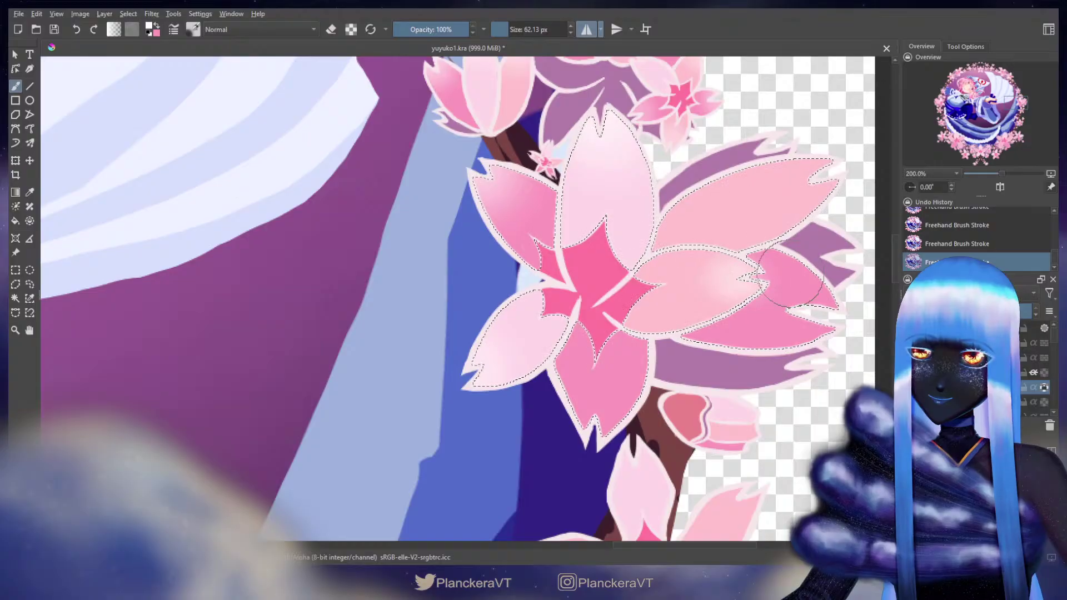
left_click_drag(821, 310, 843, 334)
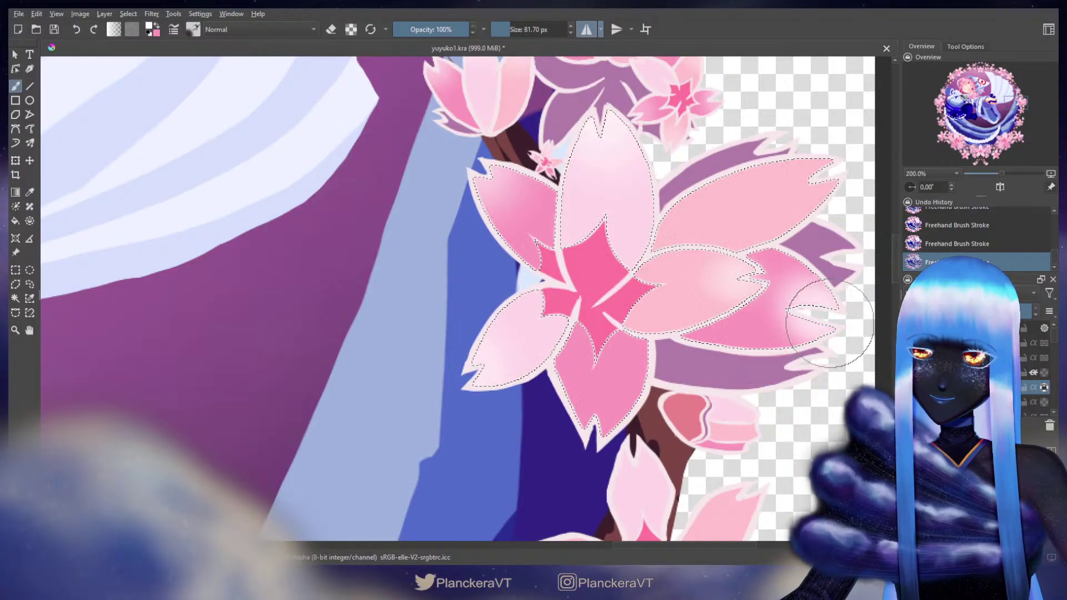
mouse_move(825, 156)
left_mouse_down()
mouse_move(846, 155)
mouse_move(810, 169)
mouse_move(805, 183)
left_mouse_up()
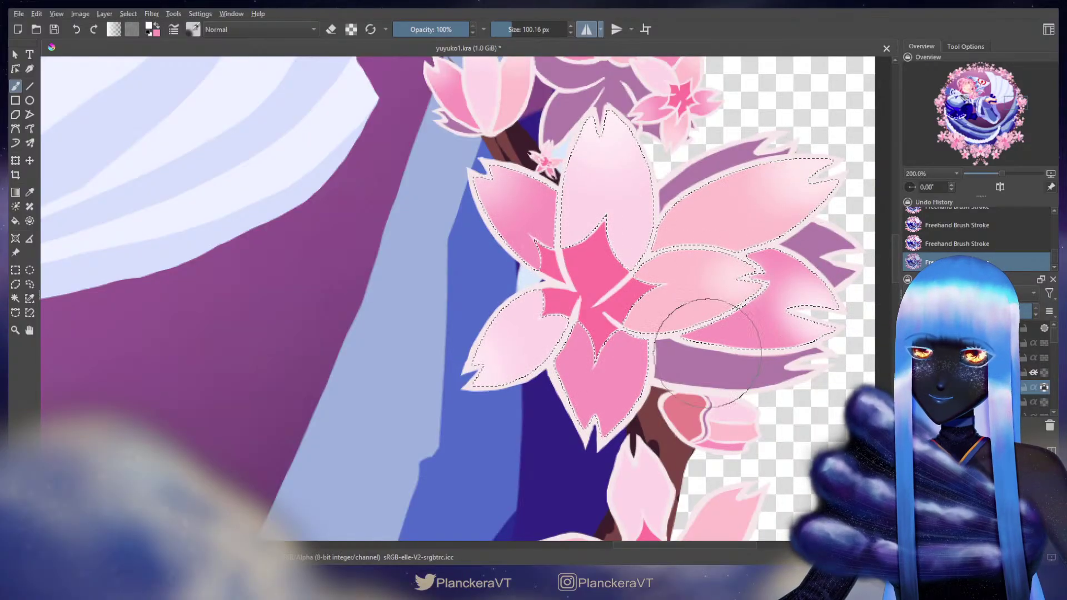
key("ctrl+shift+a")
left_click_drag(582, 454, 521, 320)
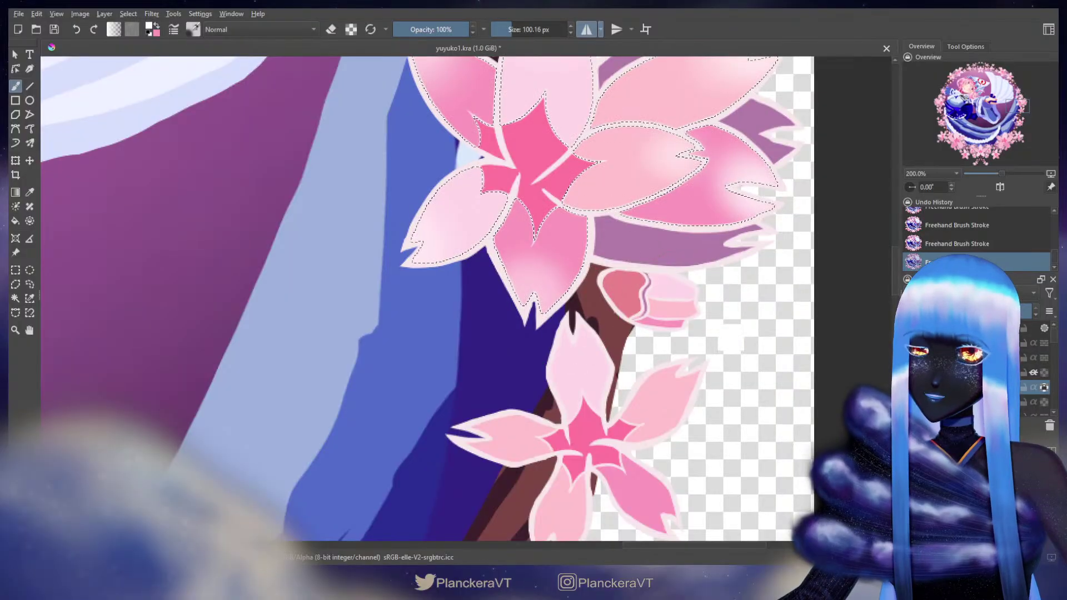
Step: Highlight the bud beneath the large blossom and lighten the five-petal blossom below it with an 80.22 px brush
left_click_drag(704, 329, 722, 342)
left_click_drag(761, 350, 764, 265)
left_click_drag(591, 255, 585, 272)
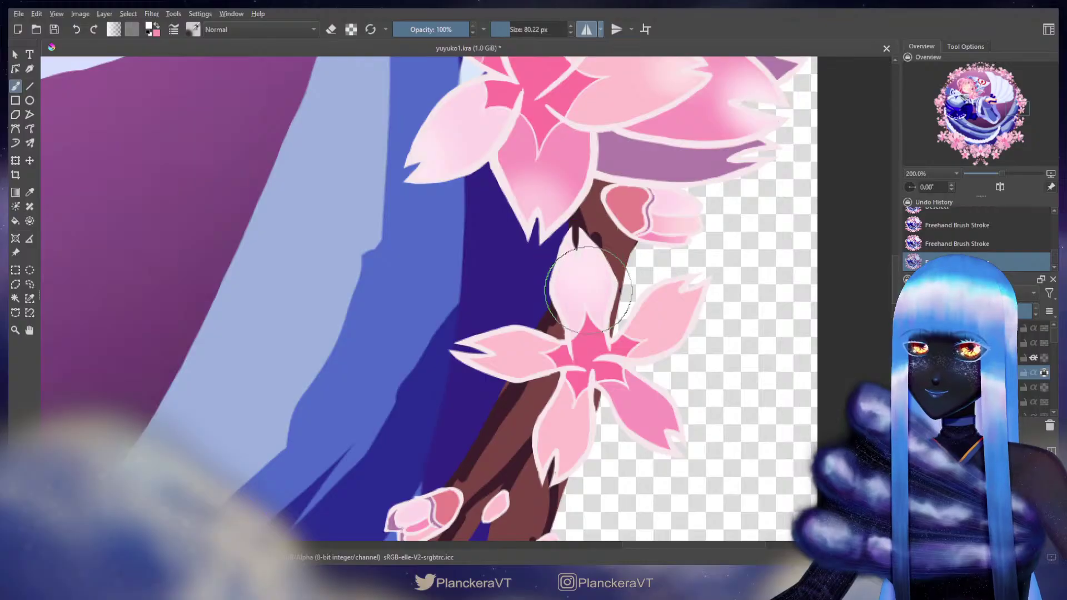
left_click_drag(695, 285, 687, 294)
left_click_drag(723, 375, 741, 274)
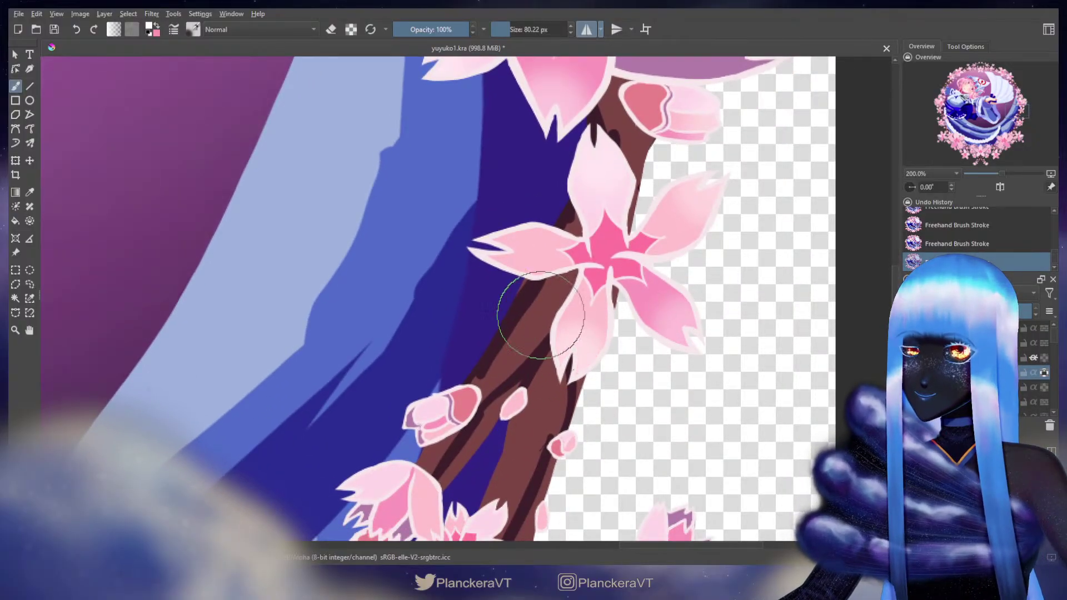
Step: Highlight the closed bud with a 31.11 px brush, and lighten the drooping blossom and small flower below, reducing the brush to 27.83 px
left_click_drag(530, 349, 540, 270)
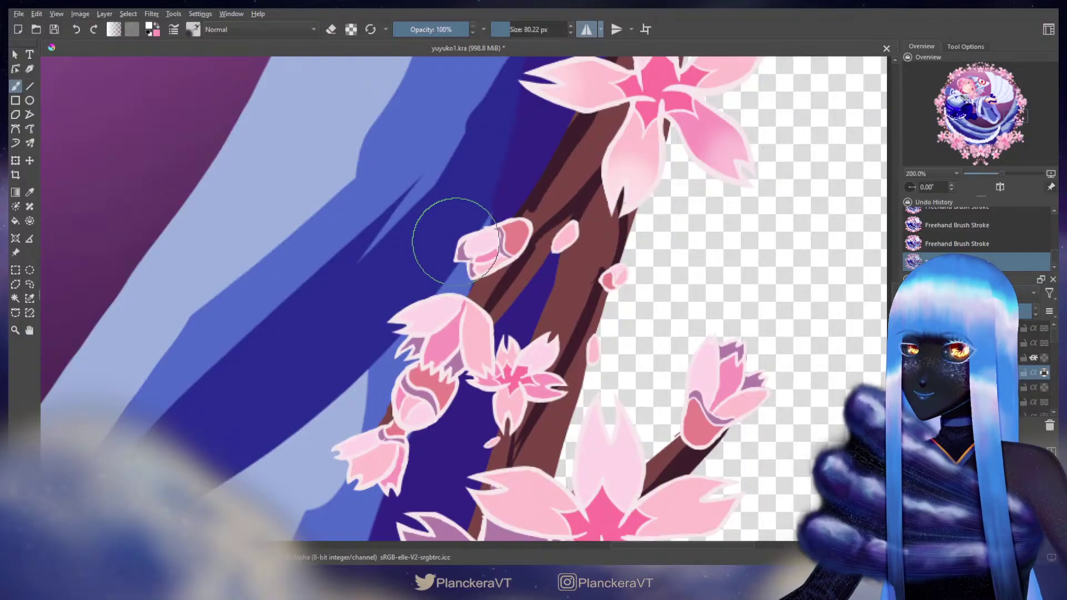
mouse_move(455, 241)
left_mouse_down()
mouse_move(417, 241)
mouse_move(460, 246)
left_mouse_up()
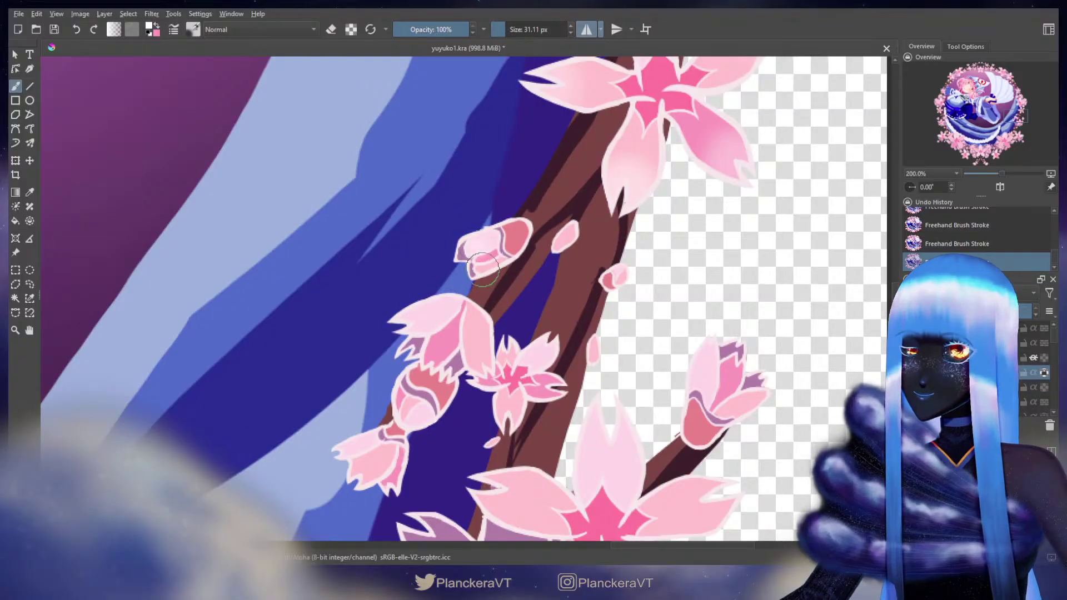
mouse_move(413, 305)
left_mouse_down()
mouse_move(452, 332)
mouse_move(433, 357)
left_mouse_up()
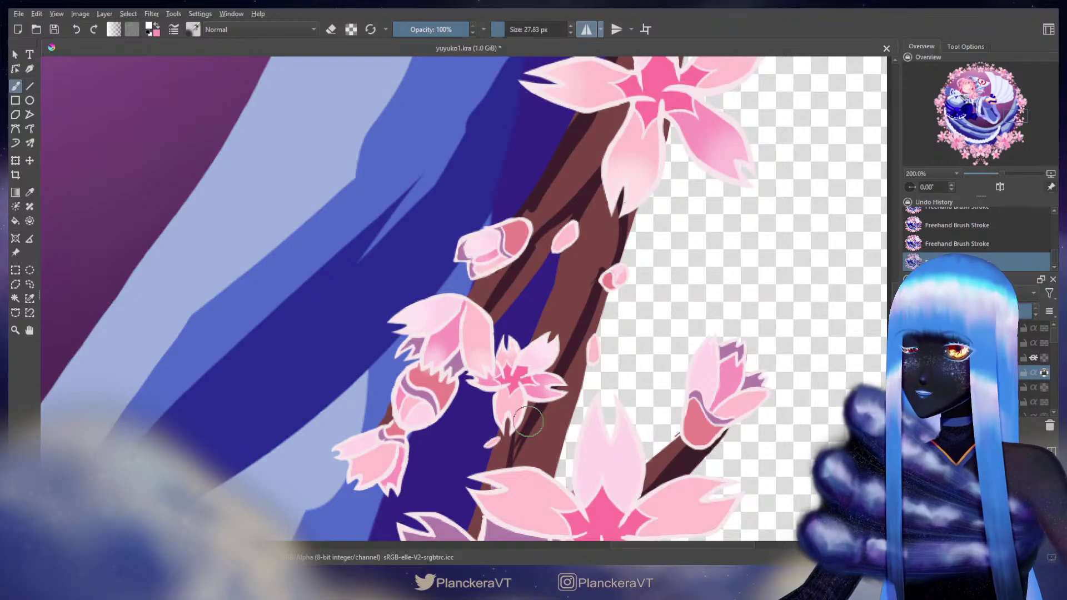
Step: Lighten the upper, right and lower-right petals of the large blossom on the branch, using brush sizes up to 81.30 px
left_click_drag(468, 458, 554, 310)
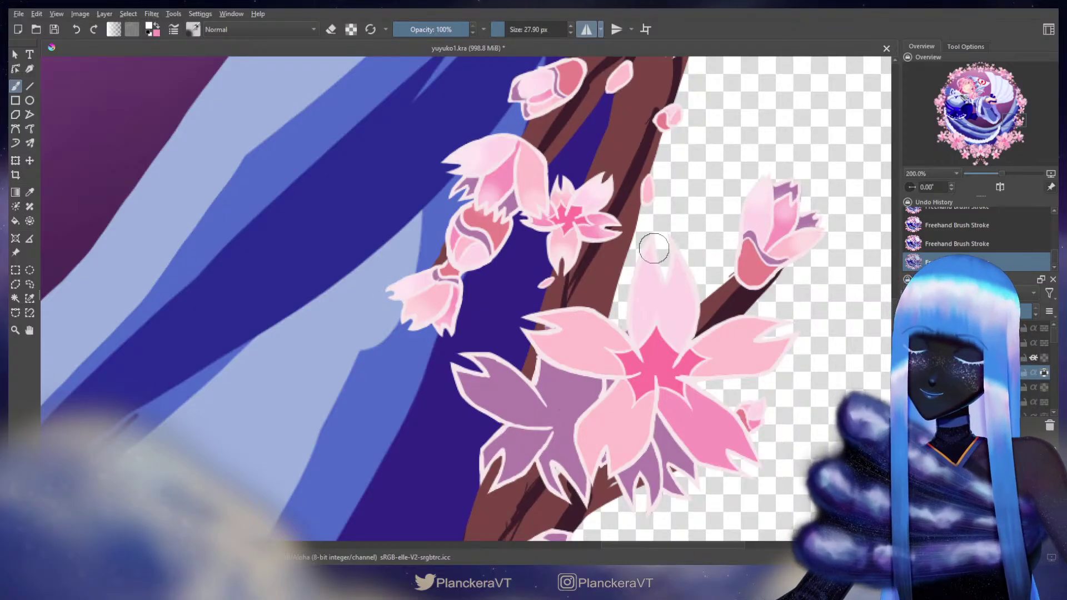
left_click_drag(653, 248, 701, 248, "shift")
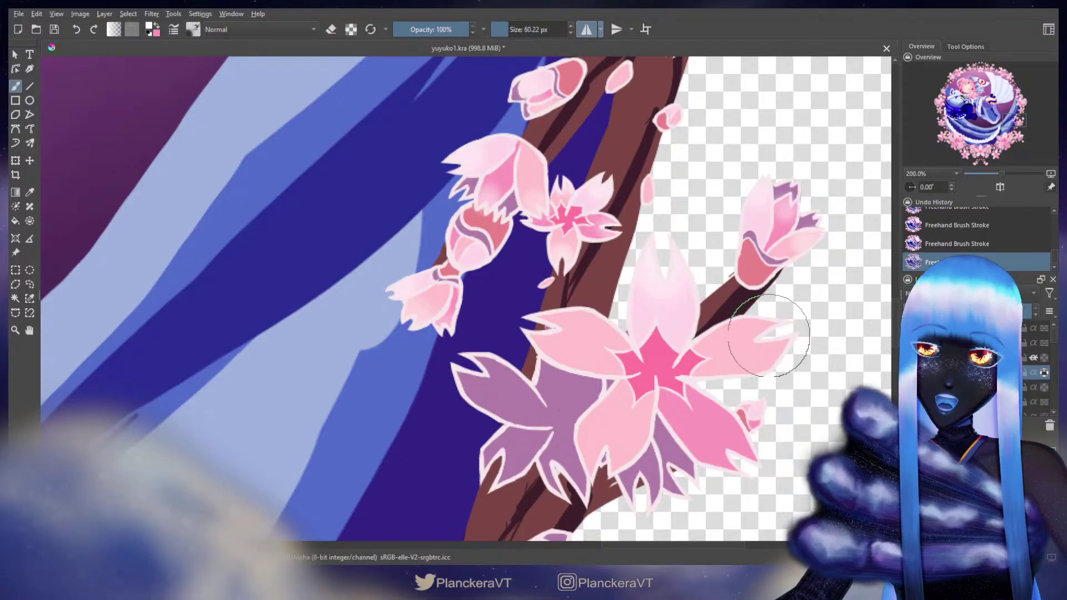
mouse_move(768, 336)
left_mouse_down()
mouse_move(774, 350)
mouse_move(788, 228)
left_mouse_up()
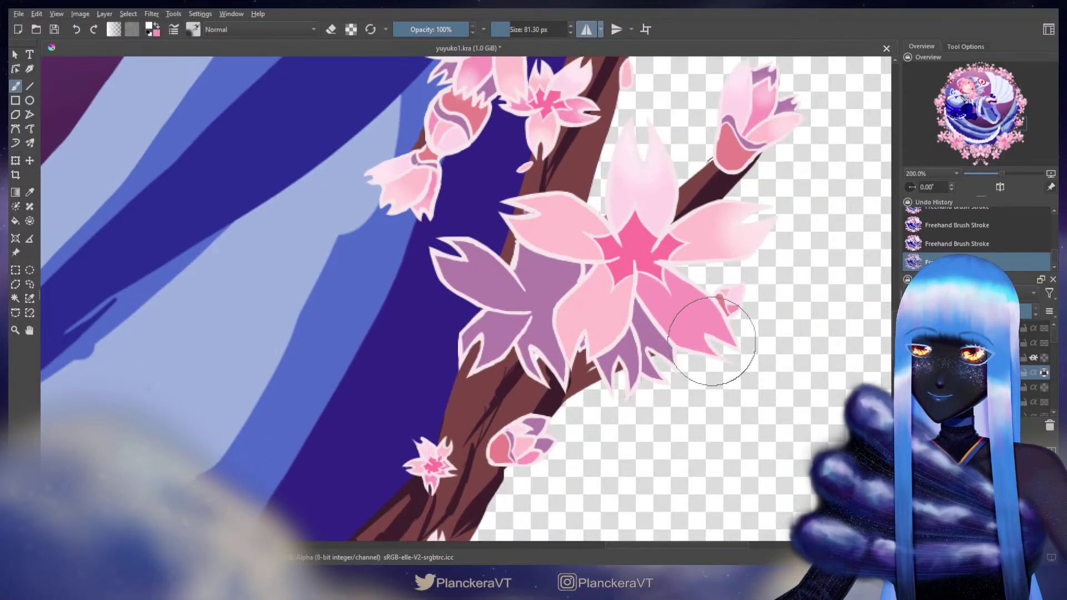
left_click_drag(711, 341, 692, 341, "shift")
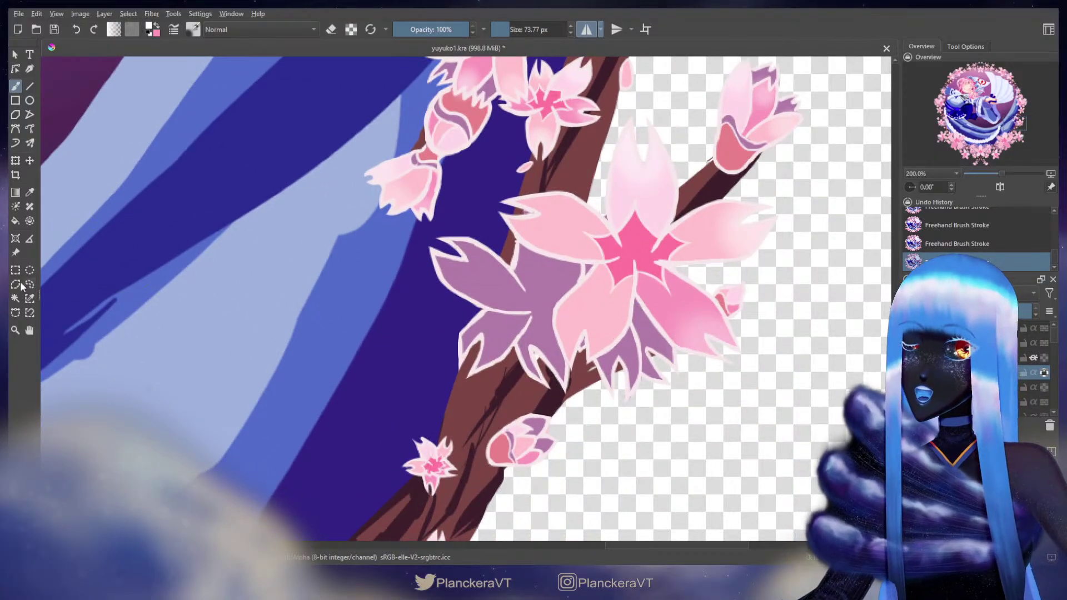
Step: Select that blossom's left and lower-left petals, grow the selection, lighten both with a 73.77 px brush, and deselect
left_click(562, 232)
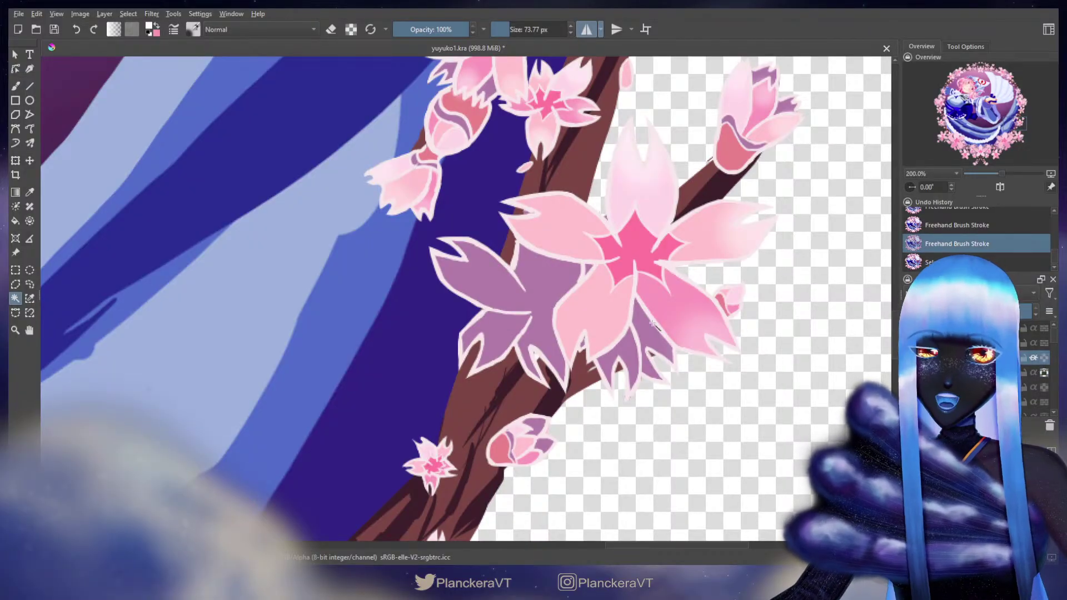
left_click(583, 269)
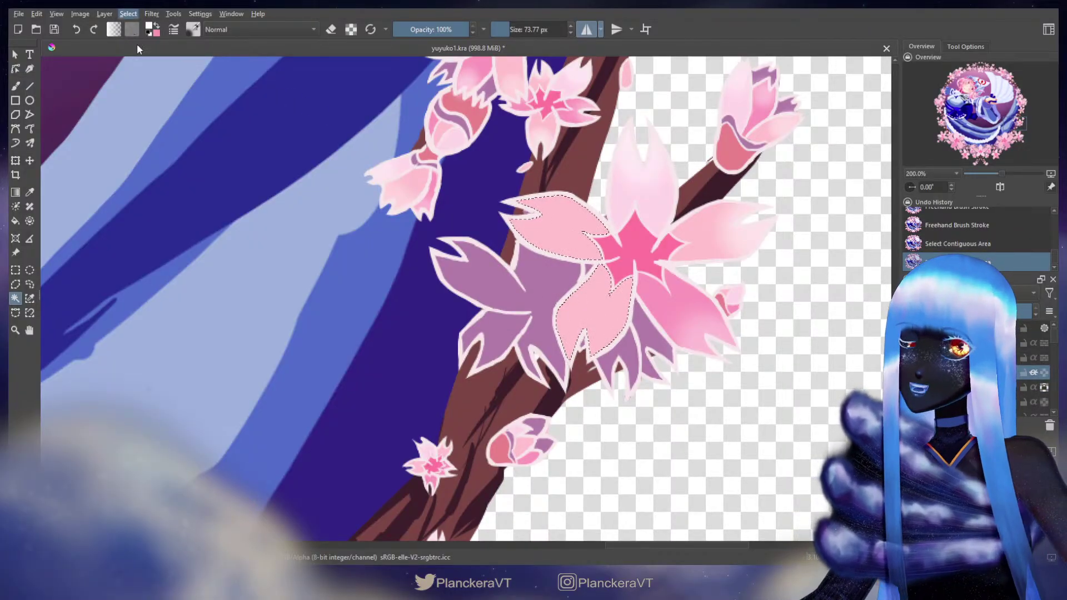
left_click(159, 215)
key("Return")
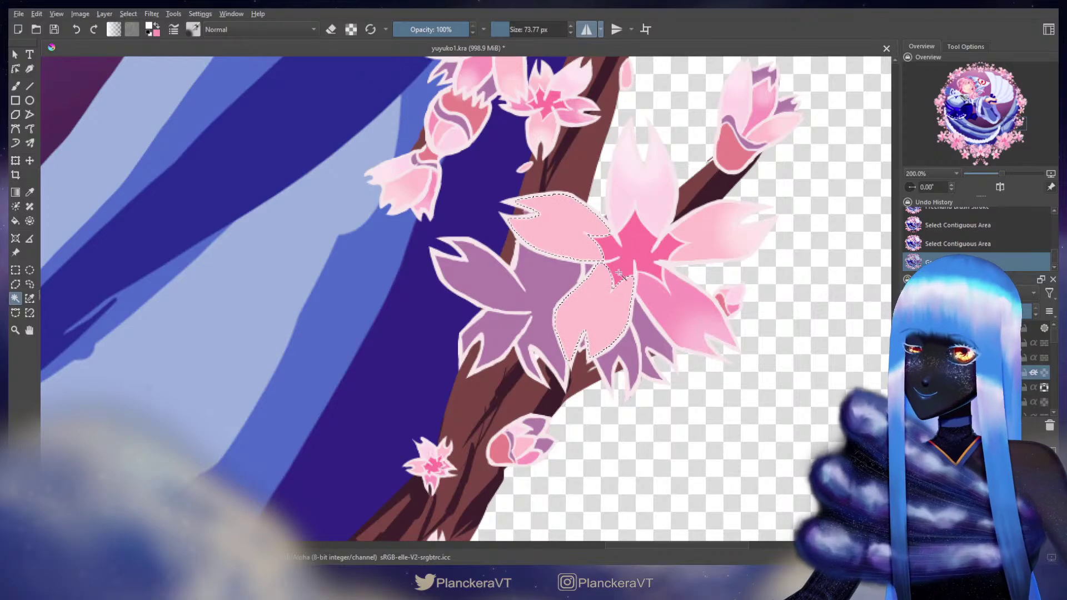
key("b")
mouse_move(572, 234)
left_mouse_down()
mouse_move(488, 194)
mouse_move(565, 267)
mouse_move(564, 389)
mouse_move(582, 349)
left_mouse_up()
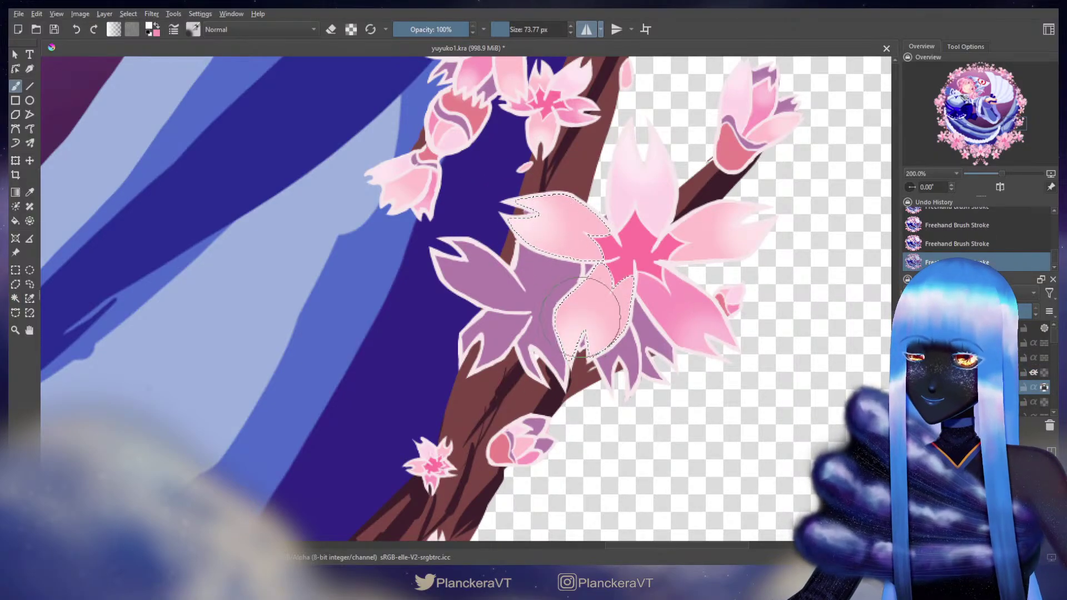
key("ctrl+shift+a")
Step: Highlight the small flowers and buds along the branch below the blossom, reducing the brush from 36.23 to 19.78 px
left_click_drag(615, 420, 670, 307)
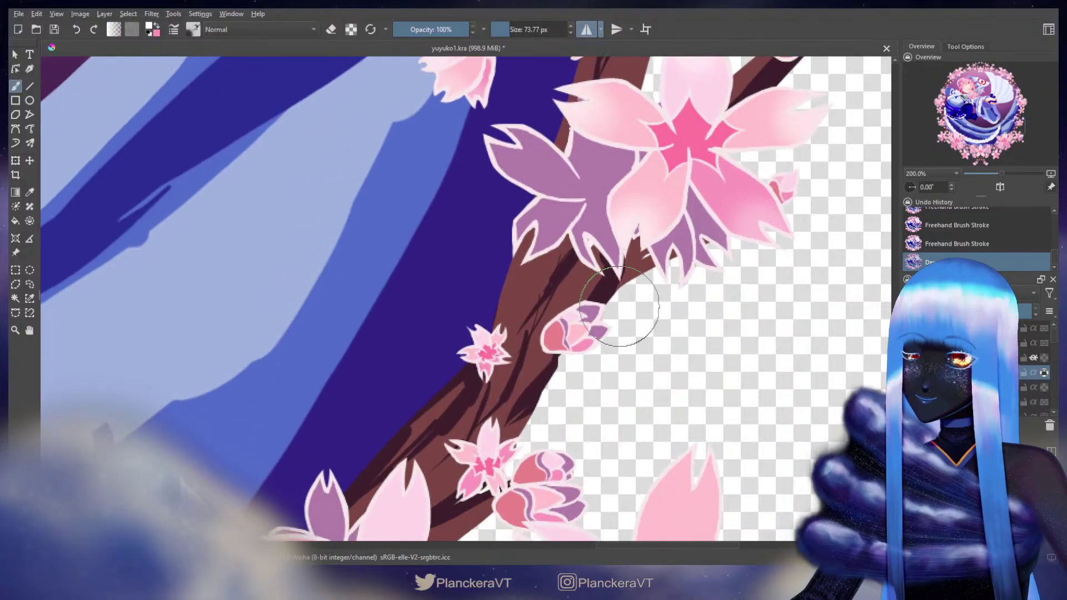
left_click_drag(561, 320, 552, 319, "shift")
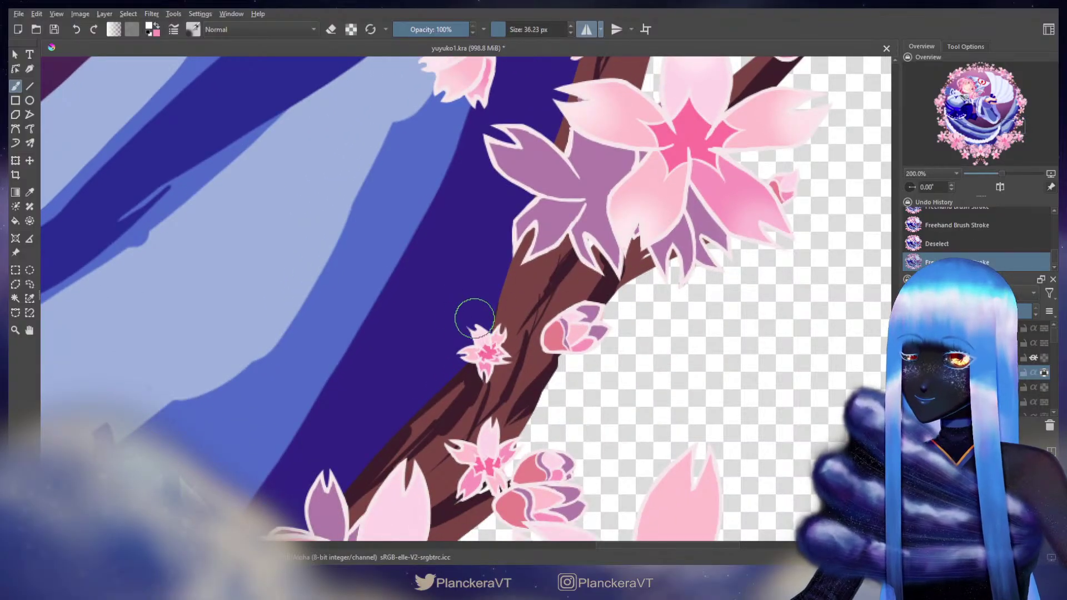
left_click_drag(575, 374, 632, 253)
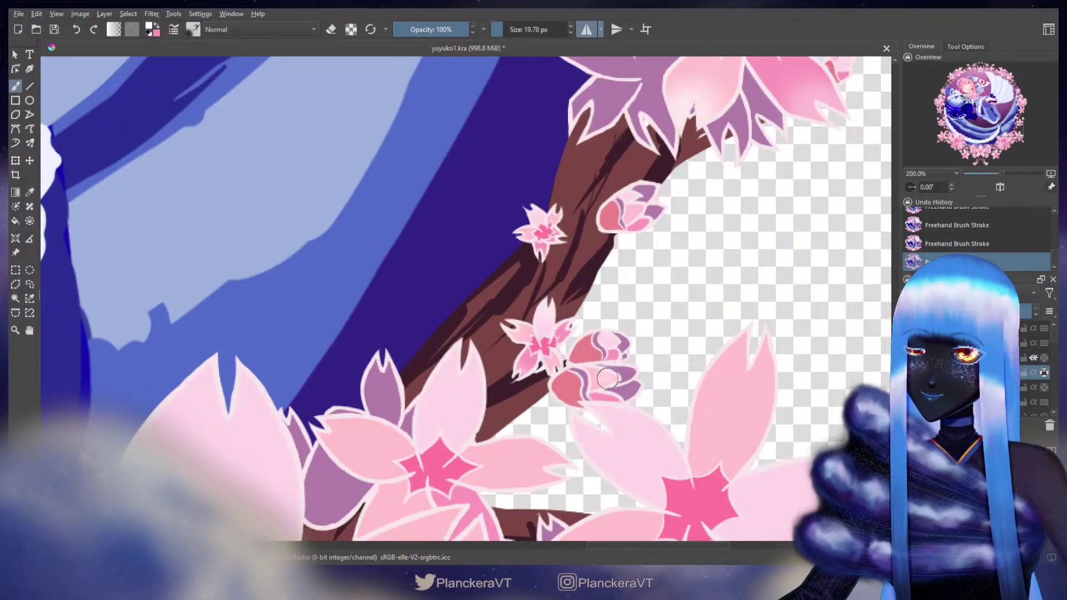
Step: Lighten the outer blossom's upper, right and bottom petals with a brush of about 100 to 107 px
left_click_drag(667, 406, 650, 281)
left_click_drag(690, 235, 794, 213, "shift")
mouse_move(734, 196)
left_mouse_down("shift")
mouse_move(800, 194)
mouse_move(723, 270)
left_mouse_up("shift")
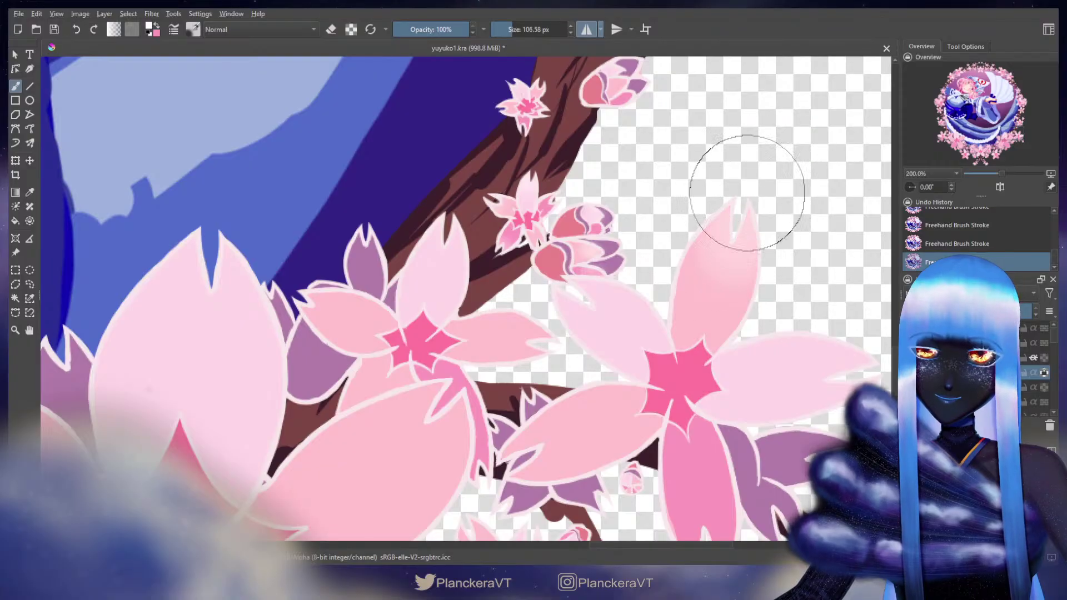
left_click_drag(802, 238, 627, 142)
left_click_drag(772, 252, 642, 267)
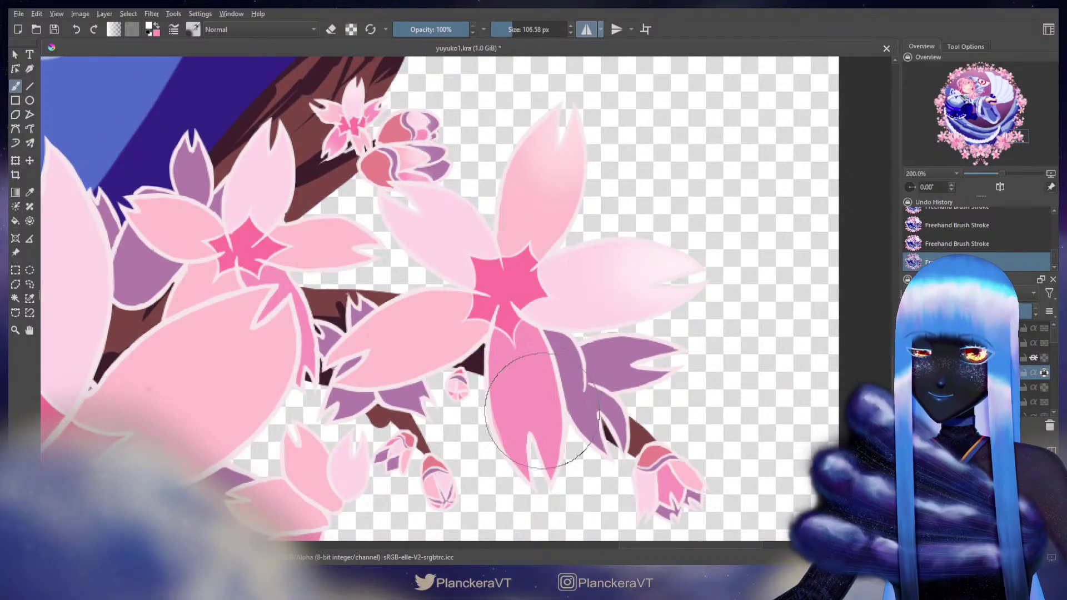
mouse_move(534, 457)
left_mouse_down("shift")
mouse_move(521, 448)
mouse_move(536, 468)
left_mouse_up("shift")
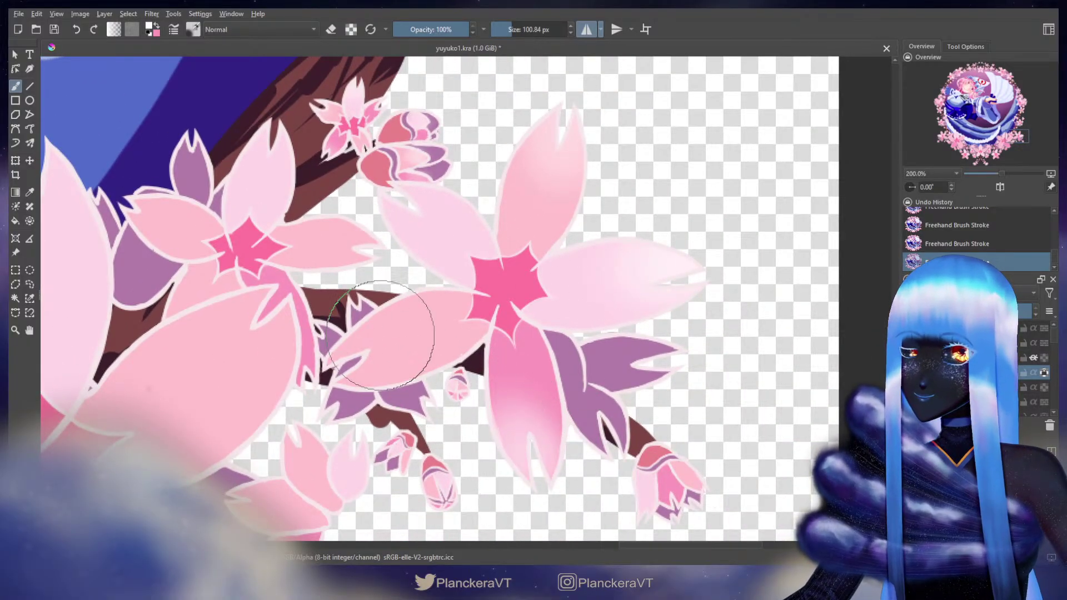
Step: Select the outer blossom's lower-left and upper-left petals together and grow the selection
left_click(15, 298)
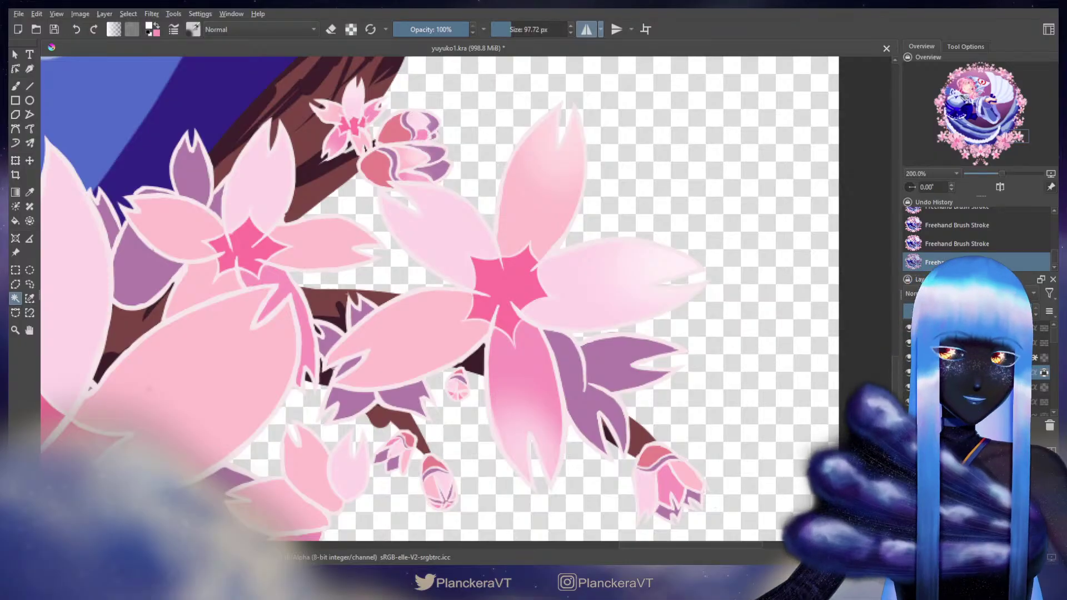
left_click(433, 304)
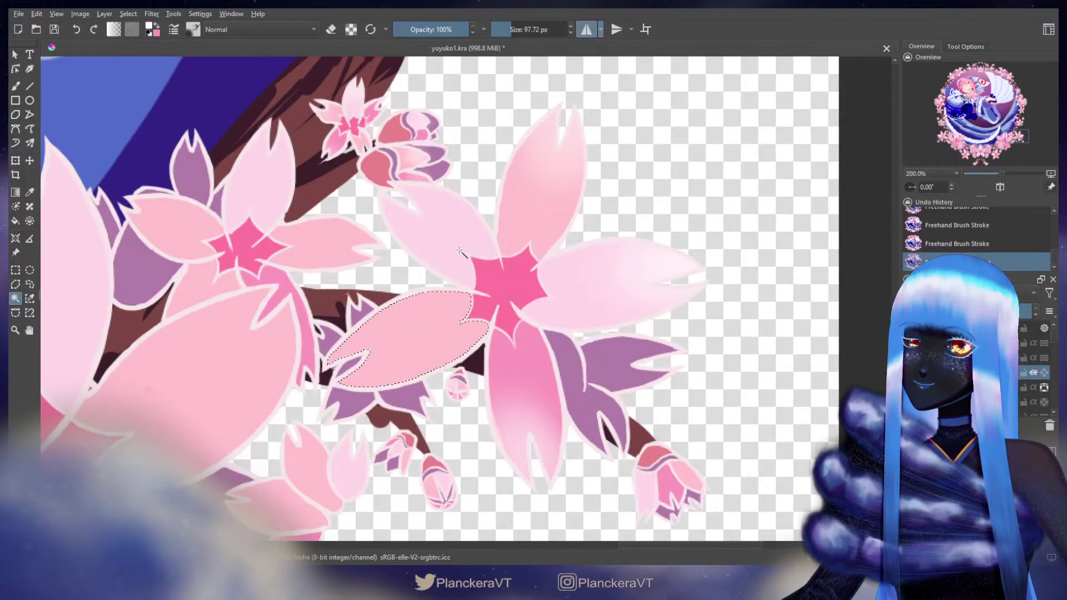
left_click(459, 242, "shift")
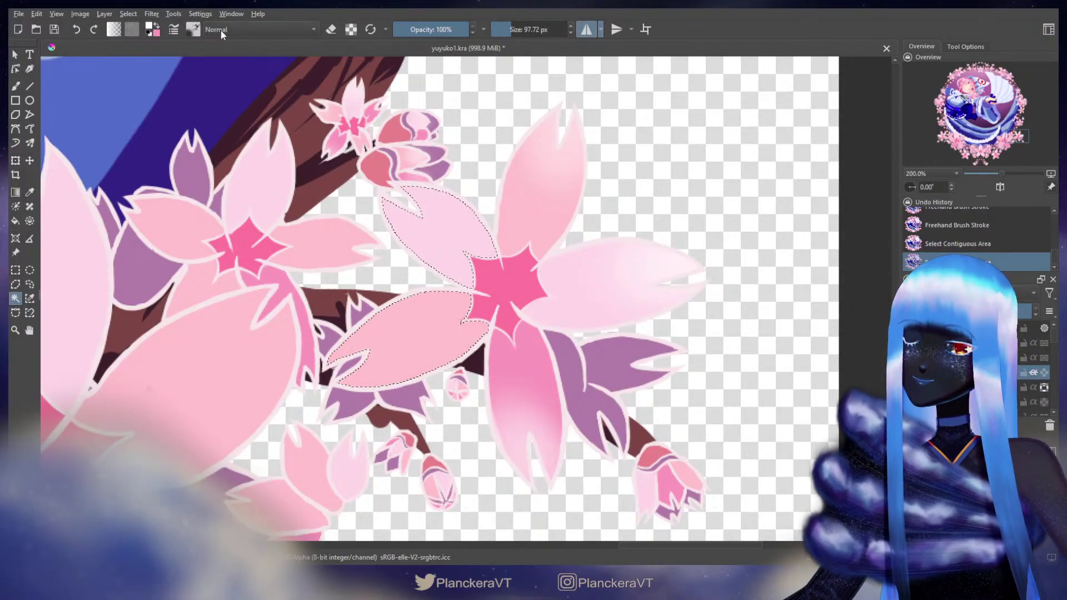
left_click(128, 15)
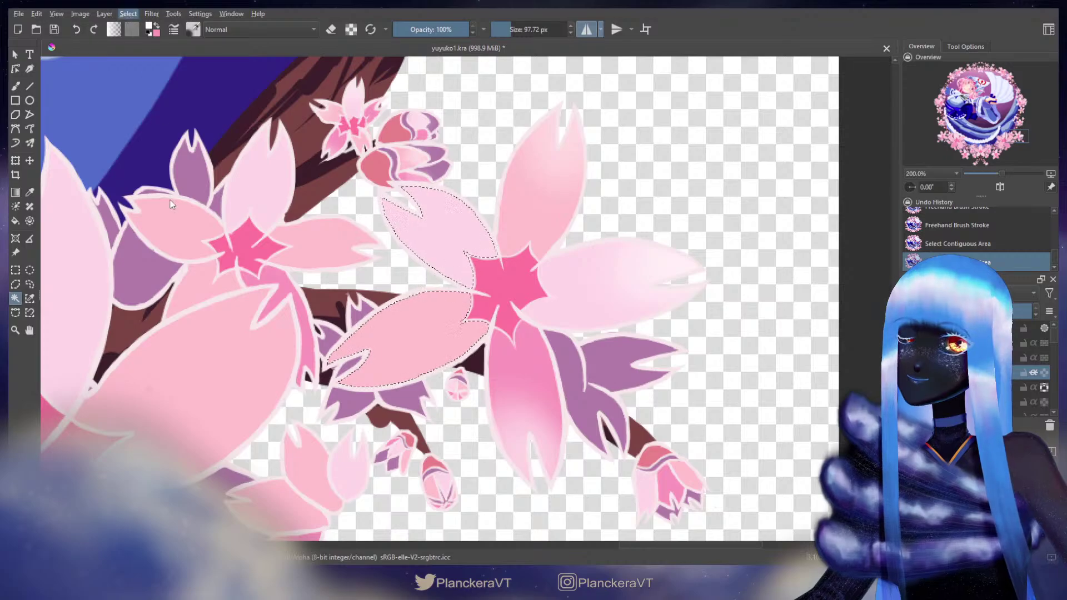
left_click(571, 306)
Step: Lighten the two selected left petals from their tips inward with a 123 px brush
key("b")
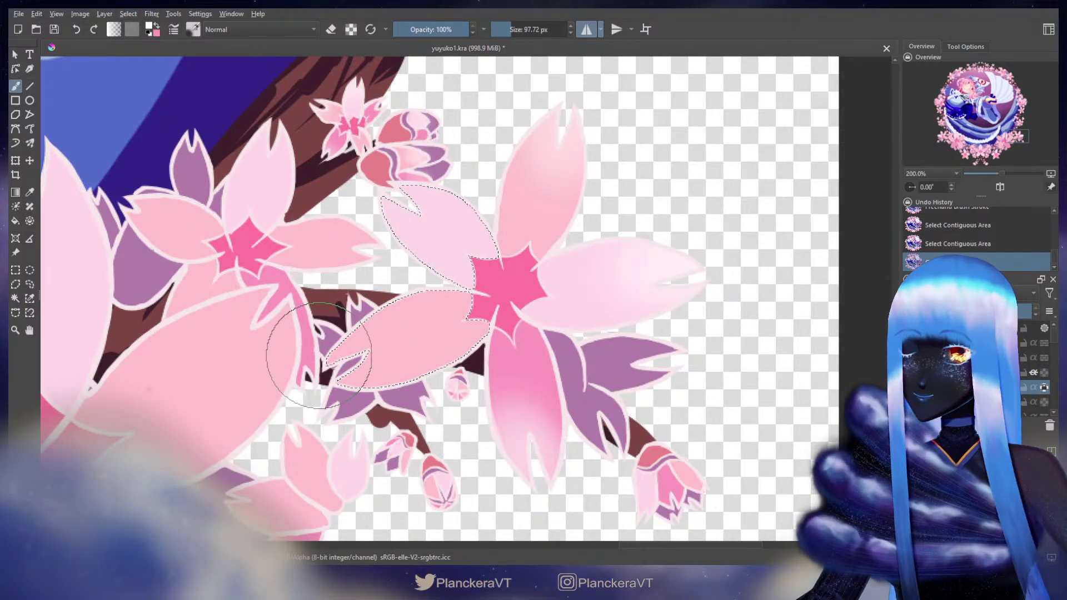
key("bracketright")
key("bracketright")
key("bracketright")
left_click_drag(326, 360, 356, 347)
left_click_drag(346, 351, 367, 334)
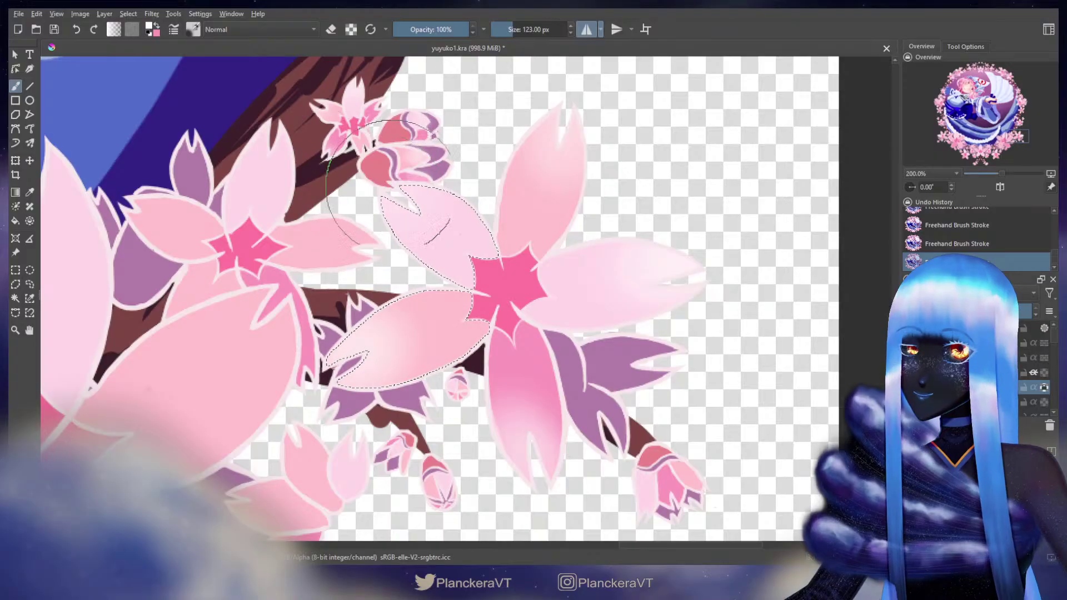
mouse_move(391, 186)
left_mouse_down()
mouse_move(424, 203)
mouse_move(729, 259)
left_mouse_up()
Step: Select all five petals of the partly covered blossom between the two larger ones and grow the selection
left_click_drag(663, 226, 776, 271)
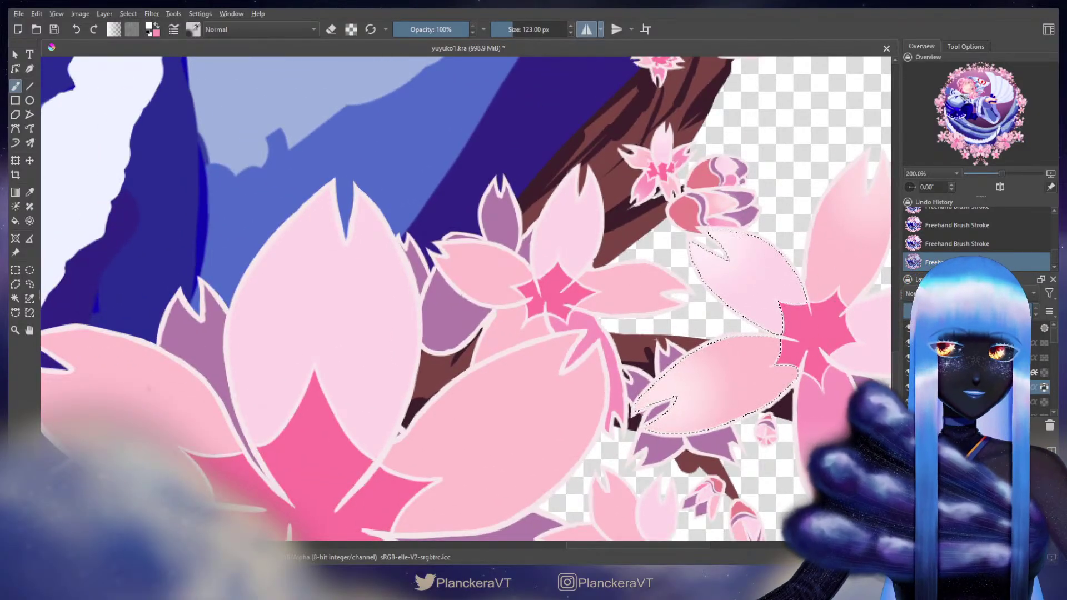
left_click(15, 298)
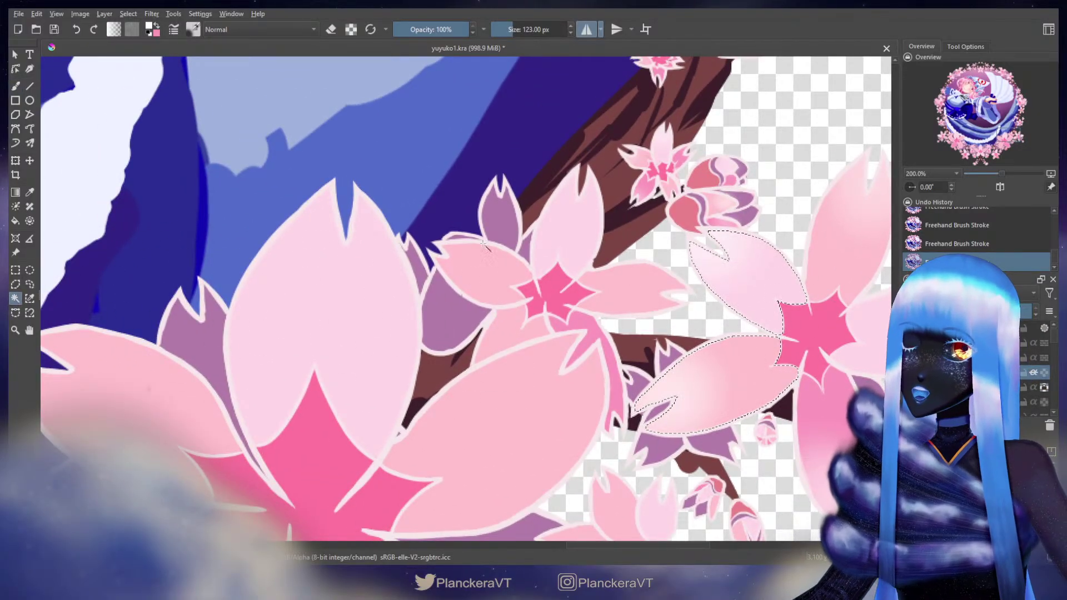
left_click(569, 233)
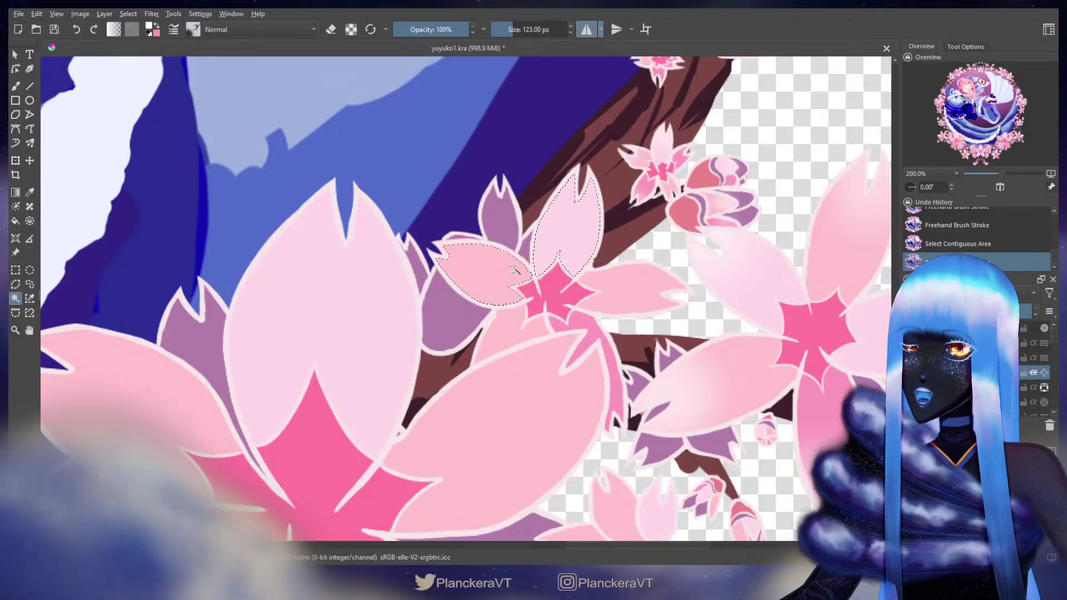
left_click(519, 346)
left_click(596, 336)
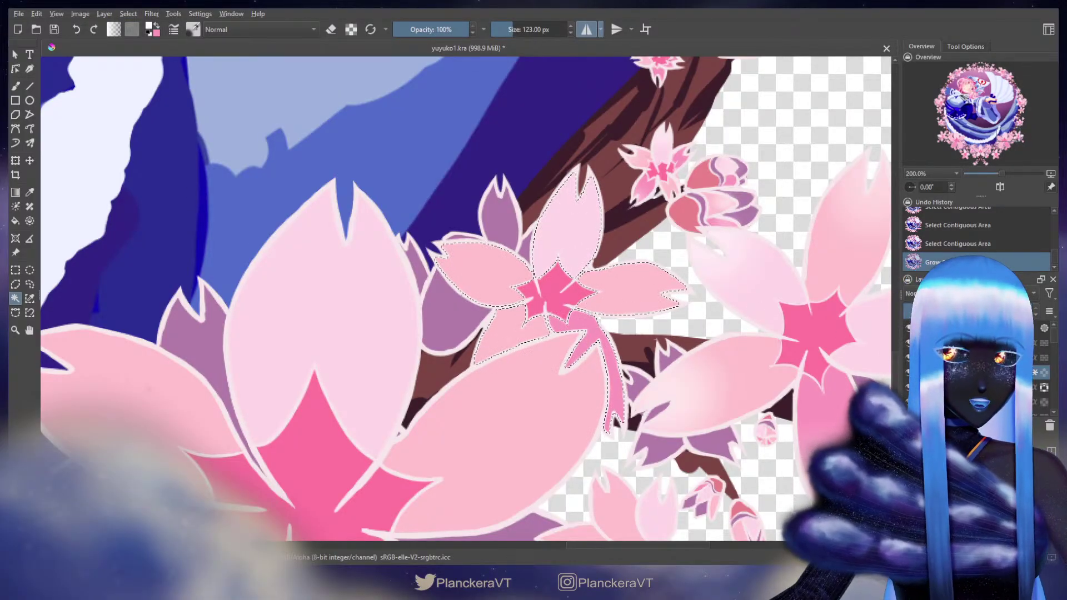
Step: Lighten the tips of the partly covered blossom's selected petals with the 123 px brush
mouse_move(579, 150)
left_mouse_down()
mouse_move(577, 195)
mouse_move(572, 180)
left_mouse_up()
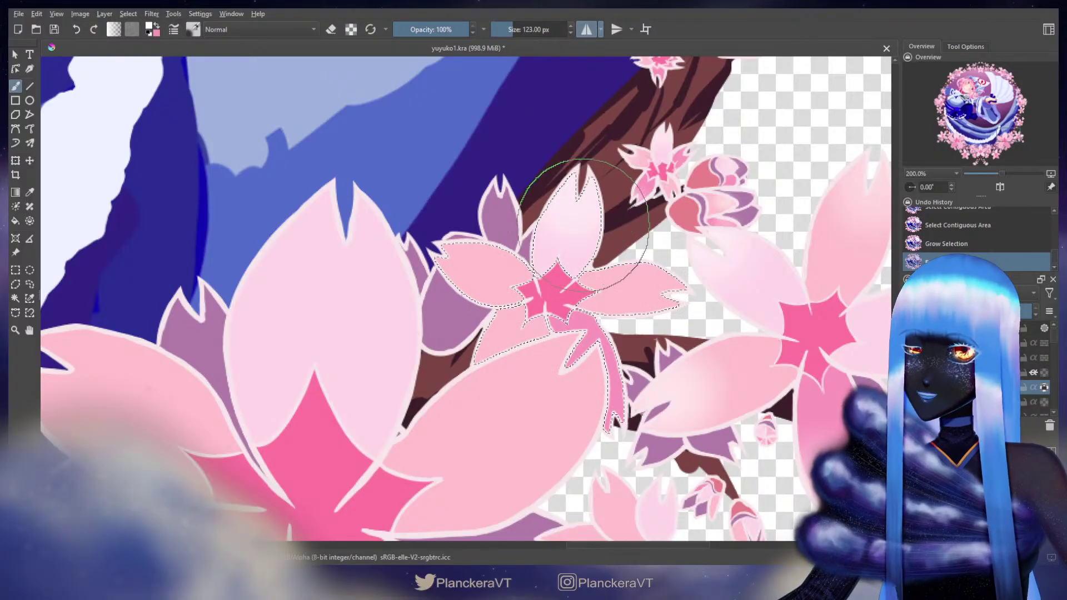
mouse_move(687, 284)
left_mouse_down()
mouse_move(665, 280)
mouse_move(701, 279)
left_mouse_up()
mouse_move(606, 418)
left_mouse_down()
mouse_move(595, 406)
mouse_move(572, 414)
left_mouse_up()
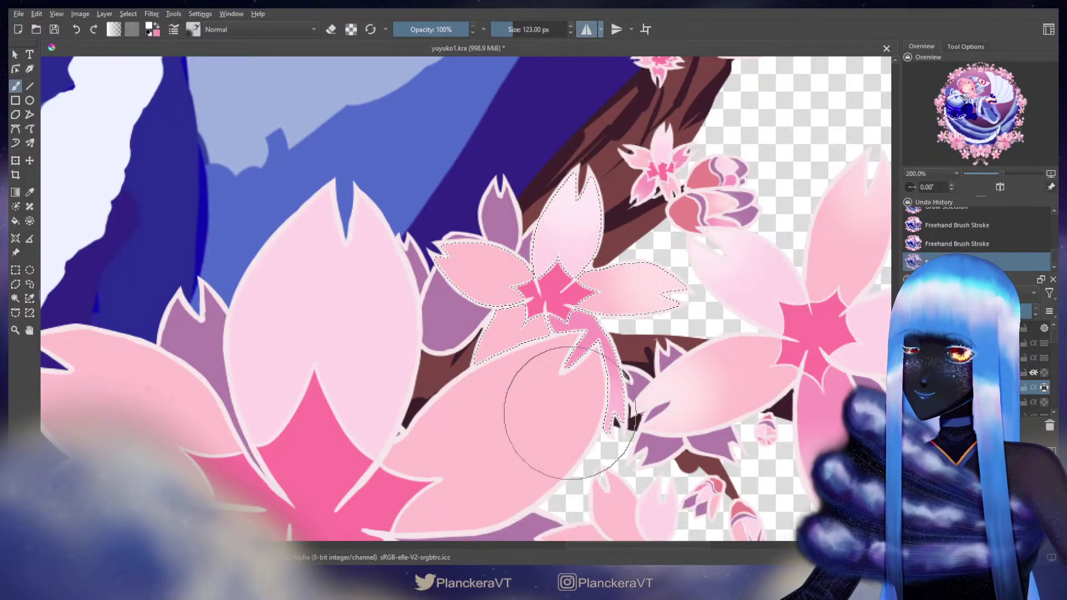
mouse_move(473, 409)
left_mouse_down()
mouse_move(469, 388)
mouse_move(467, 403)
left_mouse_up()
left_click_drag(433, 254, 426, 236)
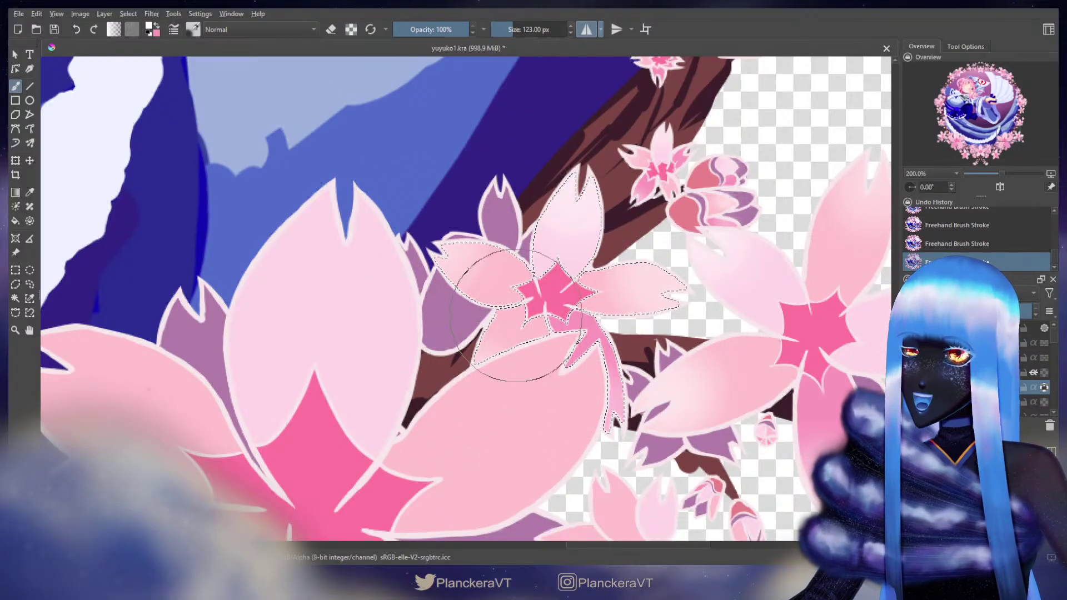
Step: Select the five petals of the largest blossom, leaving out its dark pink center, and grow the selection
left_click(15, 299)
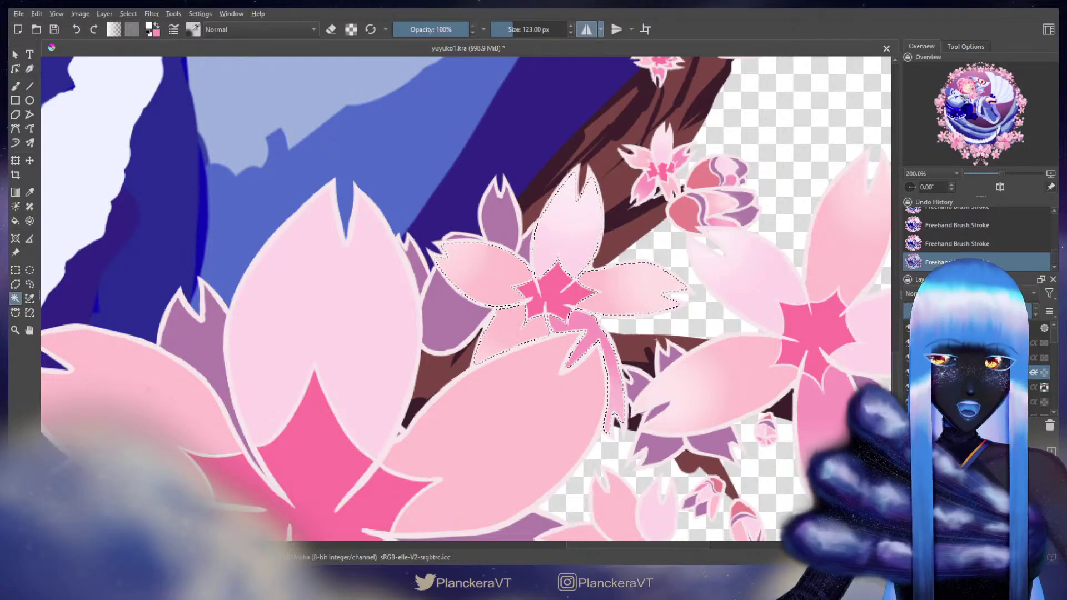
left_click(597, 420)
left_click_drag(603, 422, 720, 296)
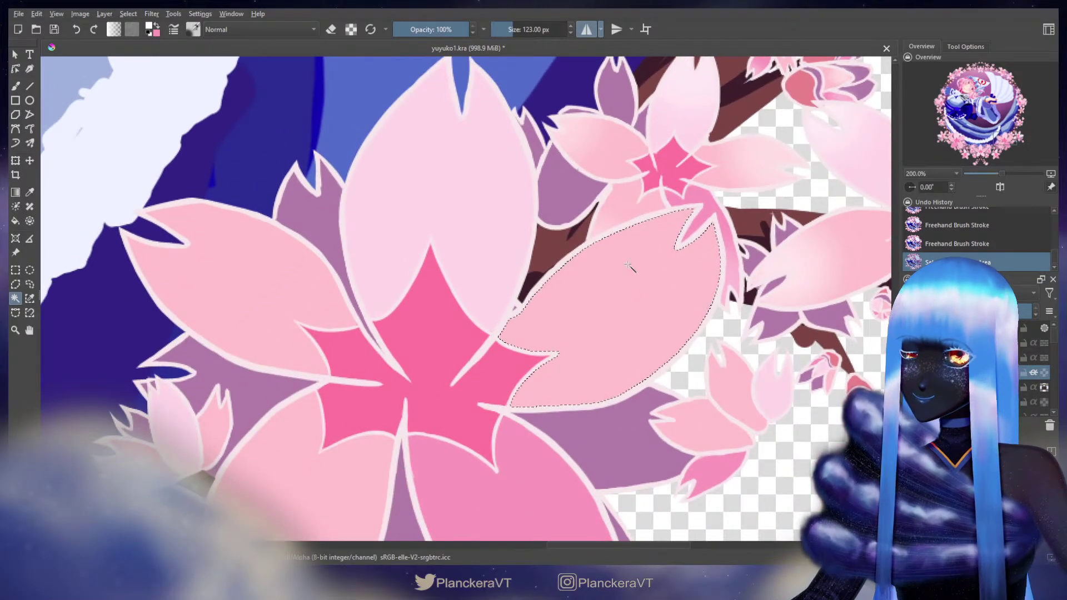
left_click(457, 216, "shift")
left_click(315, 281, "shift")
left_click_drag(361, 370, 369, 265)
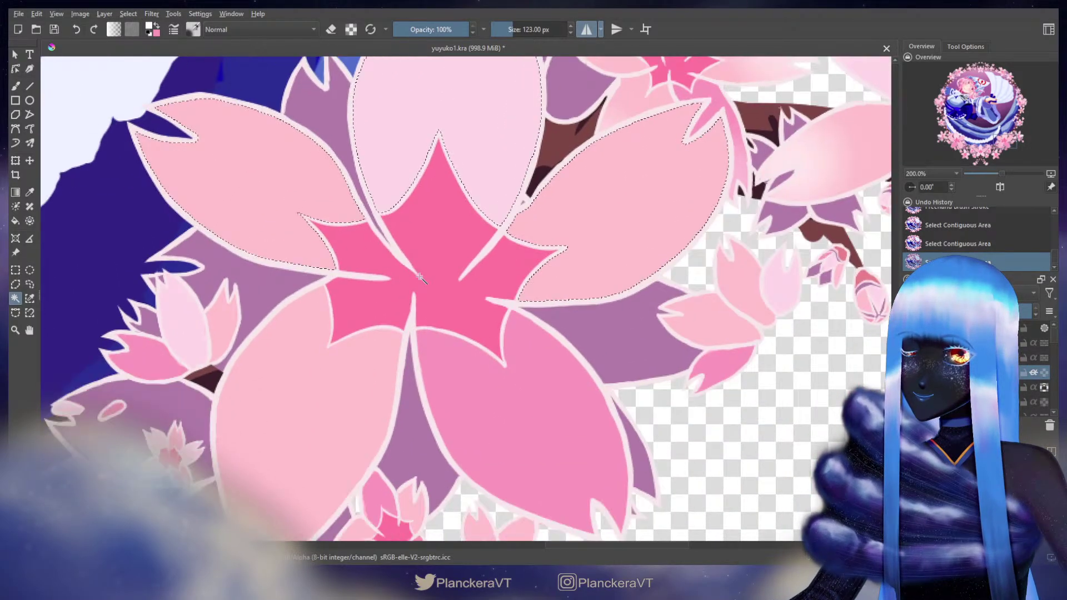
left_click(369, 385, "shift")
left_click(493, 401, "shift")
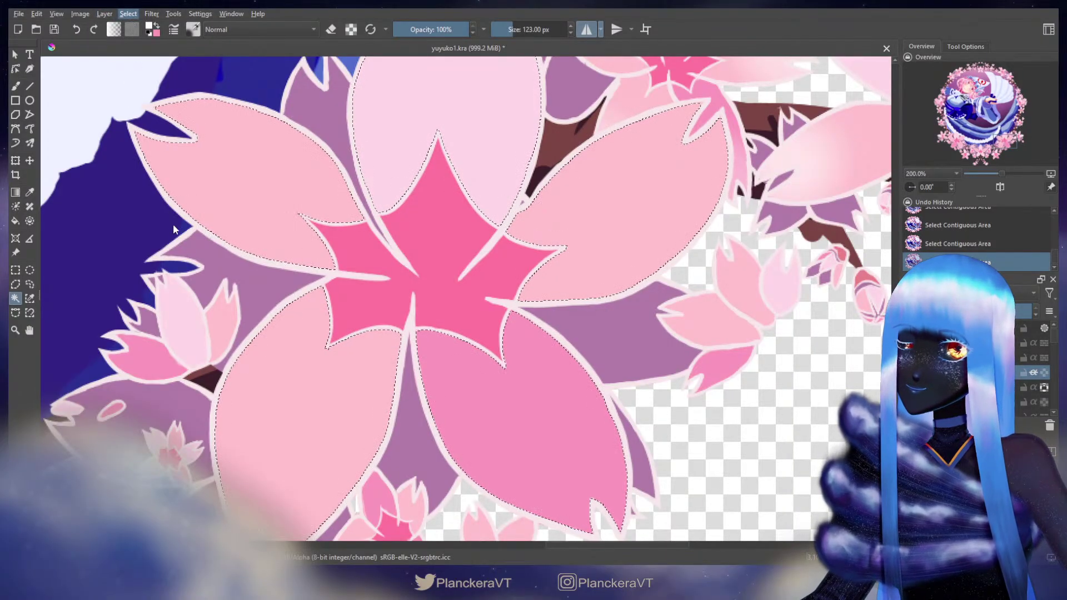
left_click(533, 304)
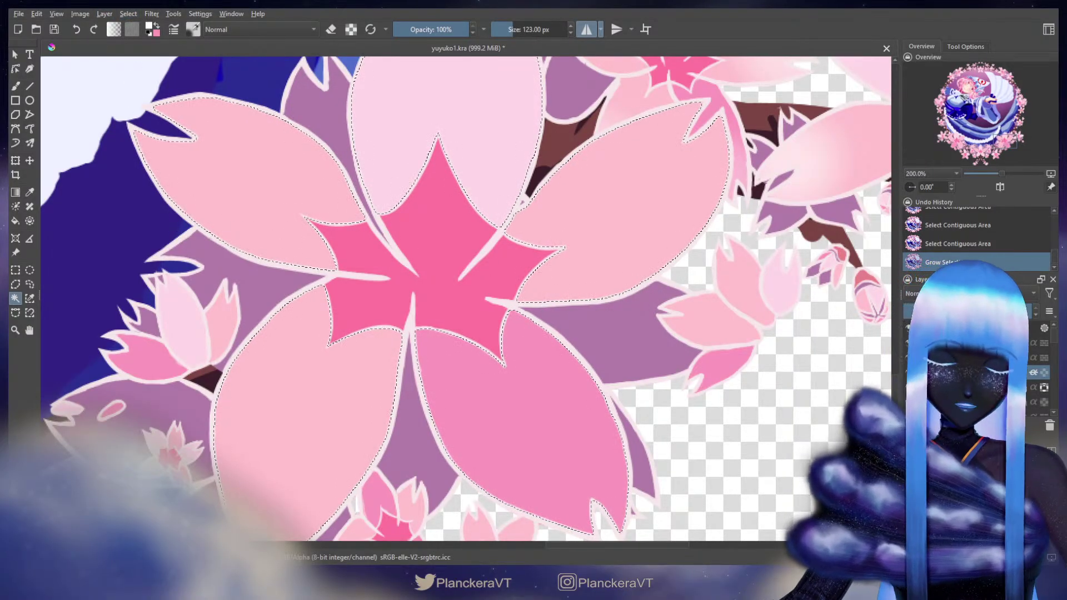
Step: Return to the highlight layer and lighten the tips of the largest blossom's five petals, enlarging the brush to 222.55 px
left_click(966, 387)
key("b")
mouse_move(695, 118)
left_mouse_down()
mouse_move(805, 119)
mouse_move(692, 148)
mouse_move(801, 316)
left_mouse_up()
mouse_move(620, 166)
left_mouse_down()
mouse_move(552, 111)
mouse_move(522, 131)
left_mouse_up()
mouse_move(226, 262)
left_mouse_down()
mouse_move(381, 369)
mouse_move(470, 95)
left_mouse_up()
mouse_move(500, 345)
left_mouse_down()
mouse_move(472, 393)
mouse_move(489, 385)
left_mouse_up()
mouse_move(773, 381)
left_mouse_down()
mouse_move(639, 342)
mouse_move(655, 345)
mouse_move(680, 380)
left_mouse_up()
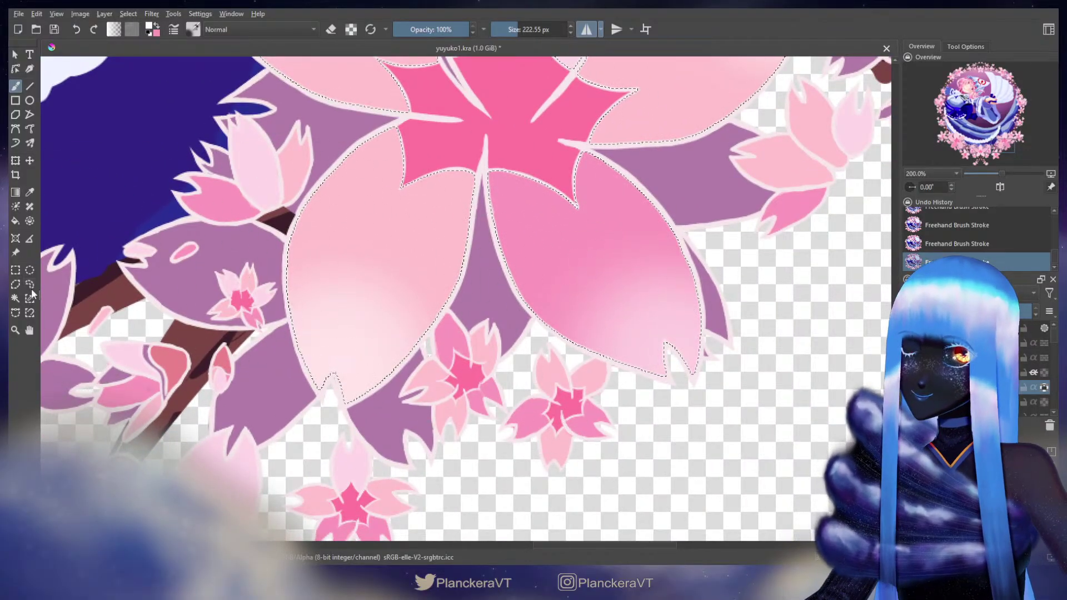
Step: Select the five petals of the small blossom just below the largest blossom's two lower petals and grow the selection
left_click(15, 298)
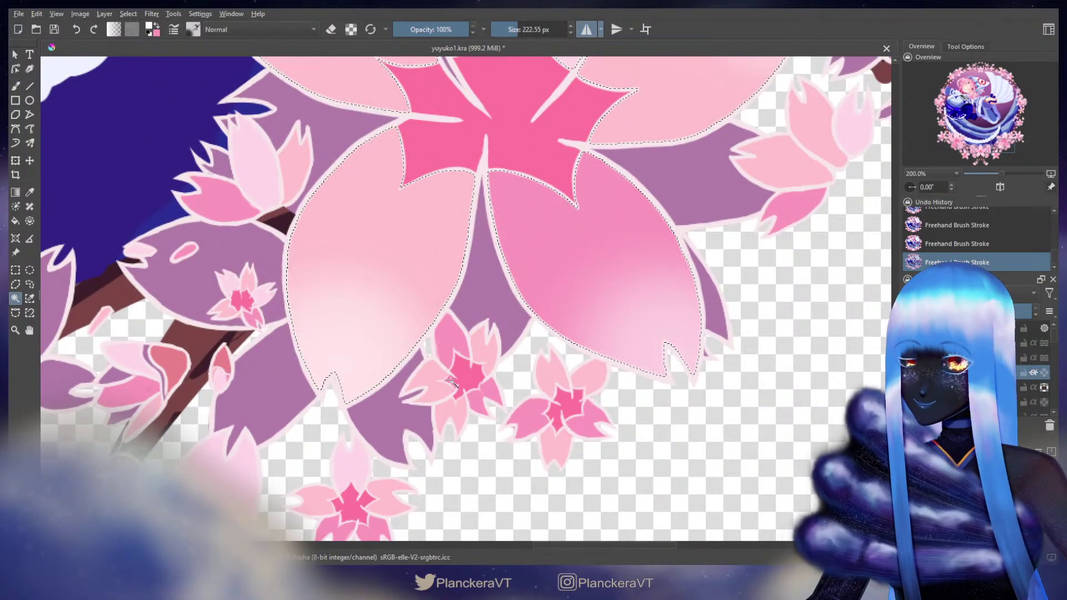
left_click(431, 382)
left_click(449, 349, "shift")
left_click(489, 355, "shift")
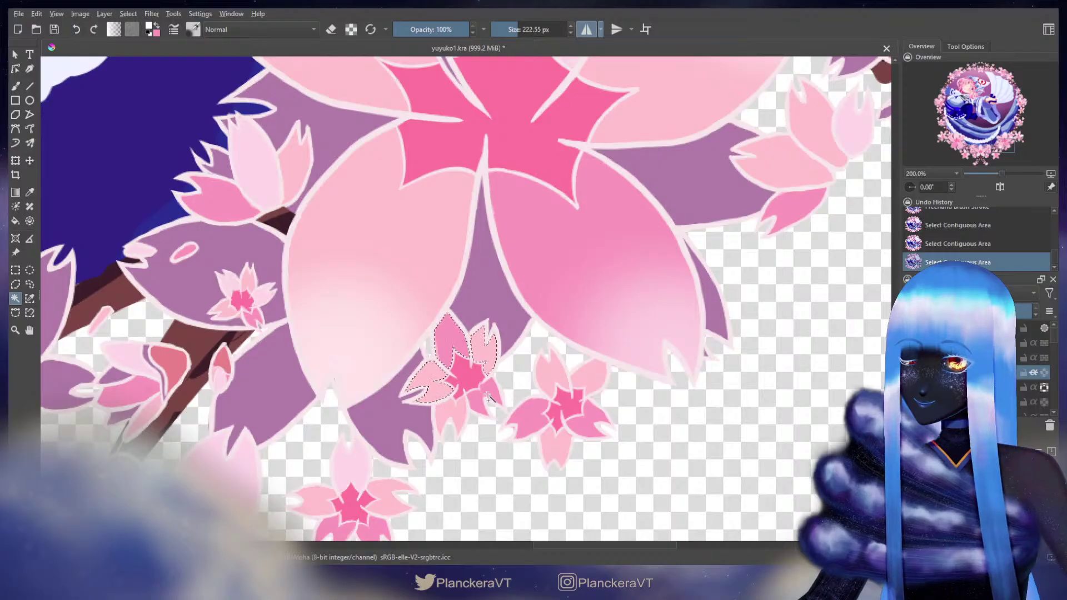
left_click(489, 392, "shift")
left_click(474, 412, "shift")
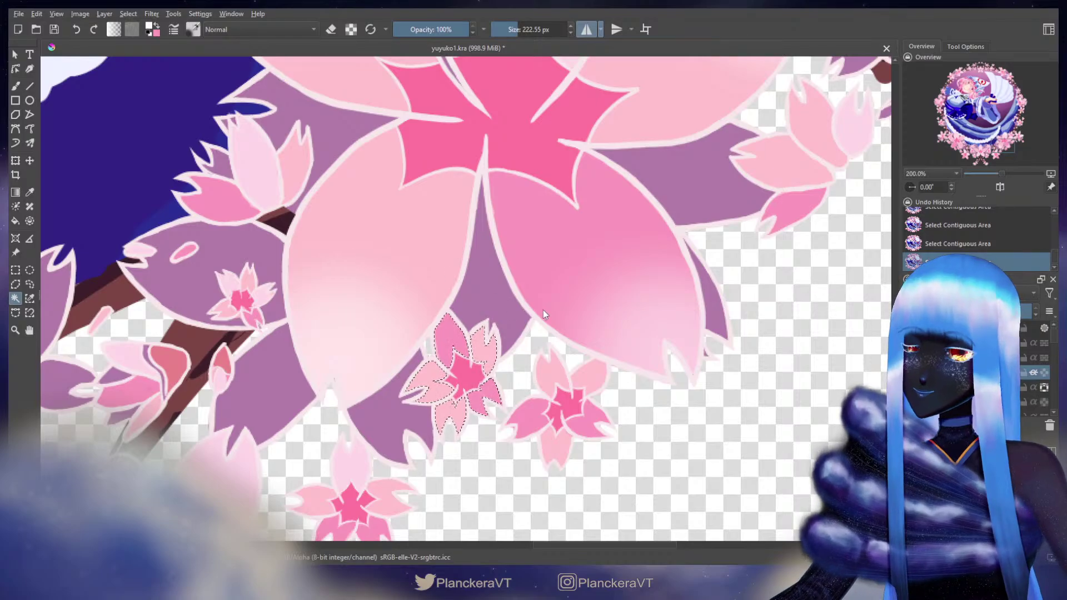
Step: Lighten the tips of the small blossom's selected petals with the brush reduced to 100.53 px
key("b")
left_click_drag(439, 259, 374, 265, "shift")
left_click_drag(419, 291, 425, 296)
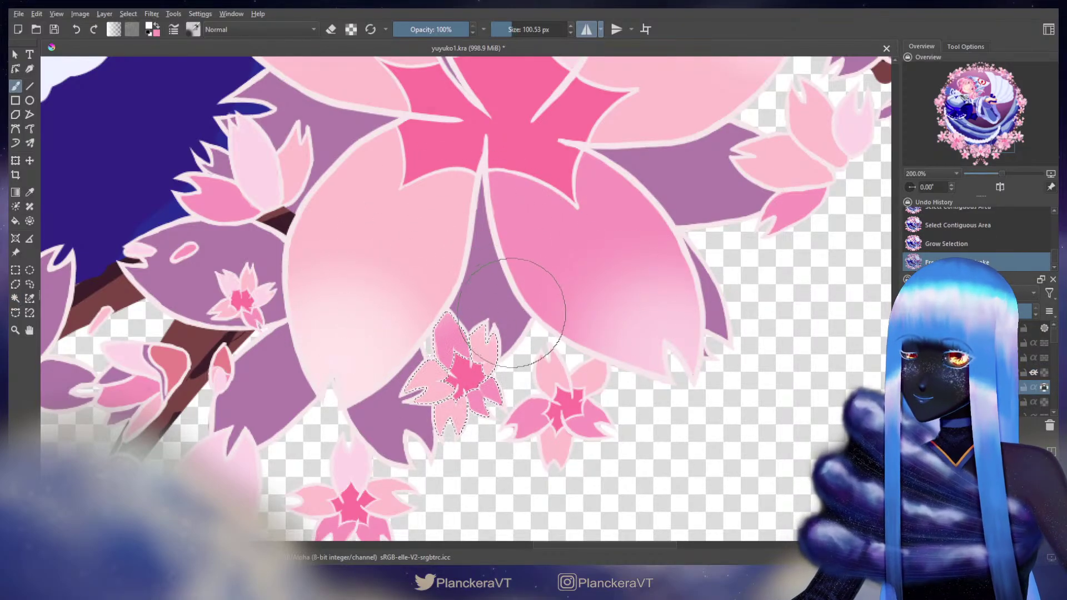
left_click_drag(507, 312, 517, 335)
left_click_drag(374, 383, 395, 396)
mouse_move(443, 453)
left_mouse_down()
mouse_move(458, 457)
mouse_move(443, 460)
left_mouse_up()
left_click_drag(495, 418, 510, 425)
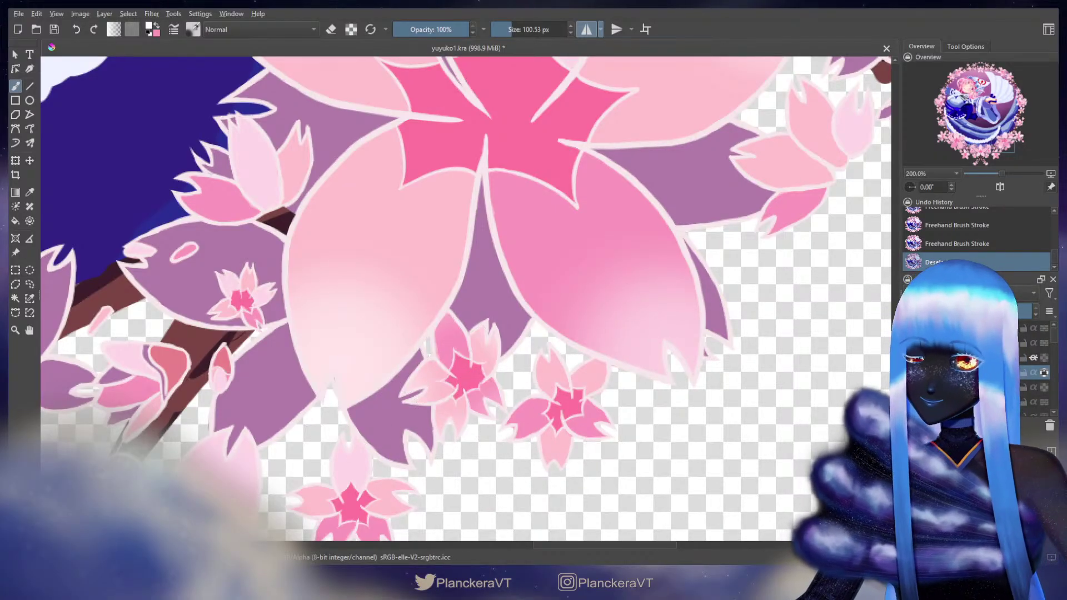
Step: Lighten the petal tips of the neighbouring small blossom over the transparent area, reducing the brush to 35.43 px
key("e")
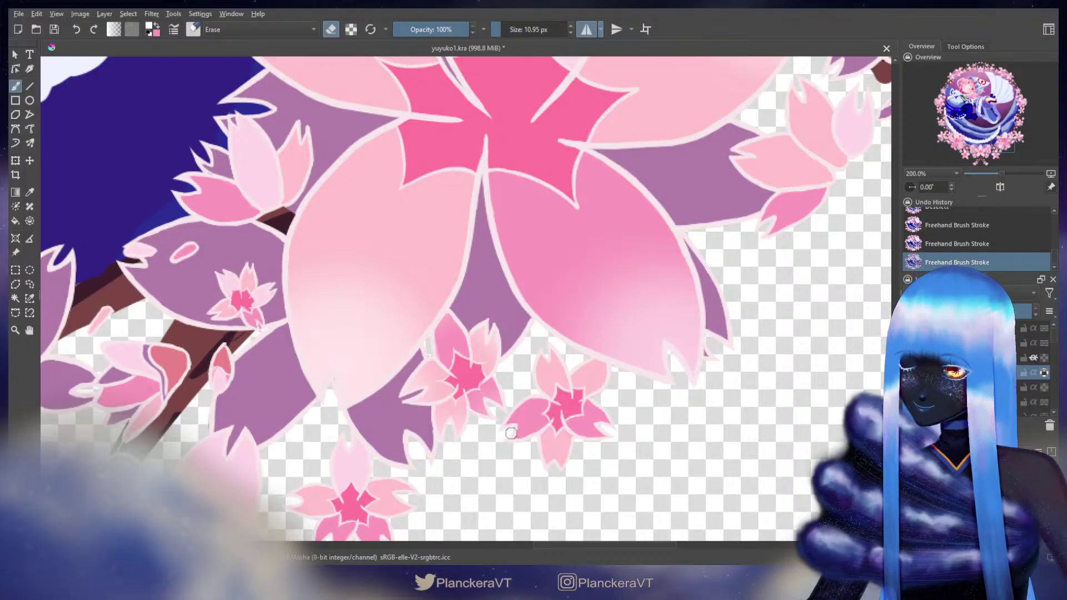
key("e")
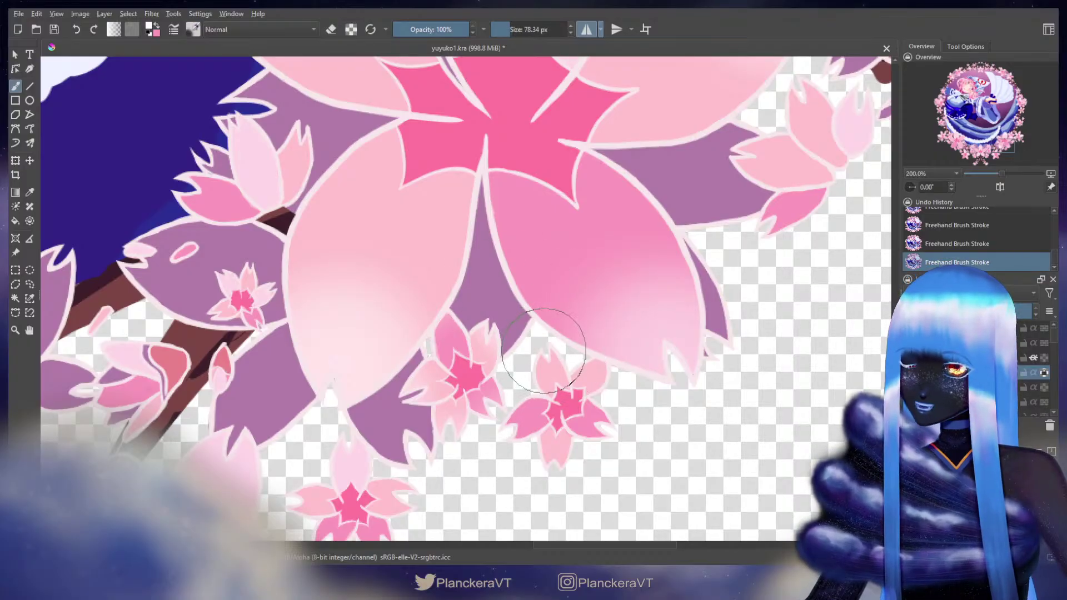
left_click_drag(592, 372, 582, 373)
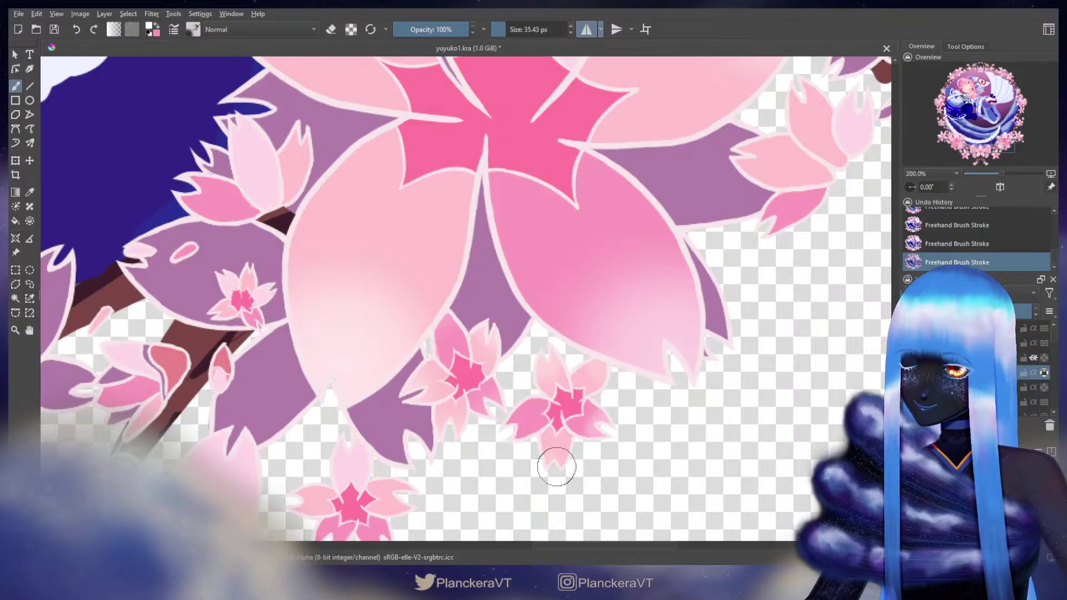
left_click_drag(401, 336, 693, 395)
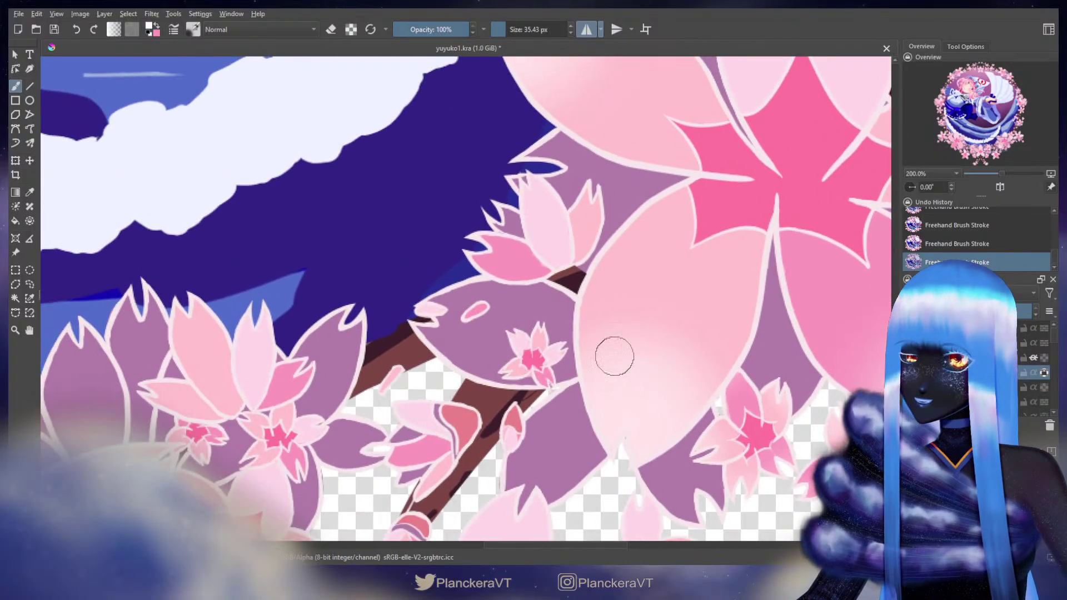
Step: Deselect the half-open blossom and lighten the petal tips of the side-facing blossom beside the branch with the 85.59 px brush
left_click_drag(547, 283, 562, 368)
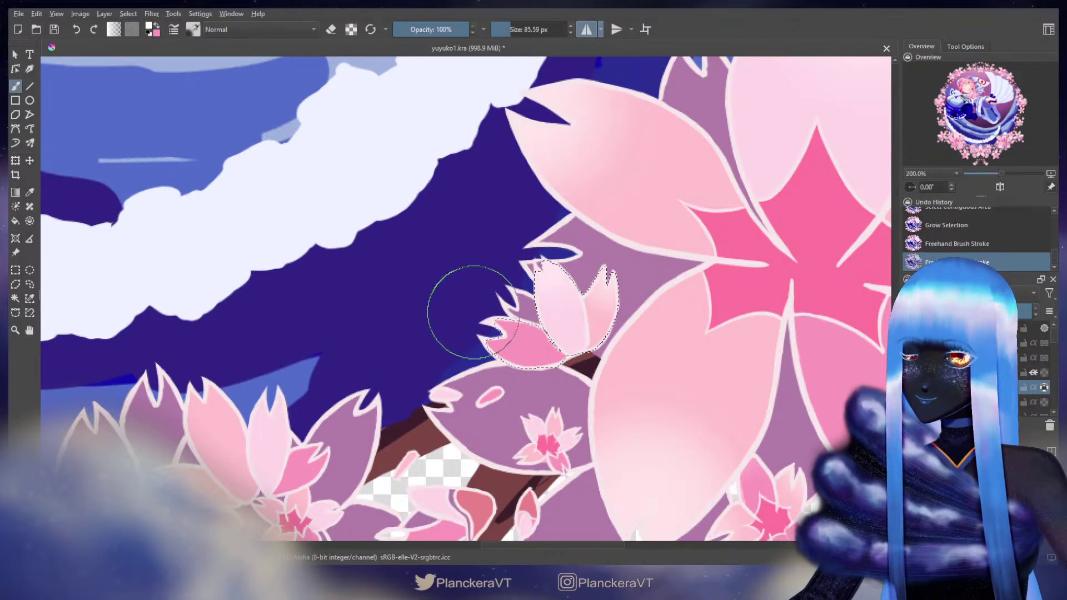
key("ctrl+shift+a")
scroll(496, 335, "down", 5)
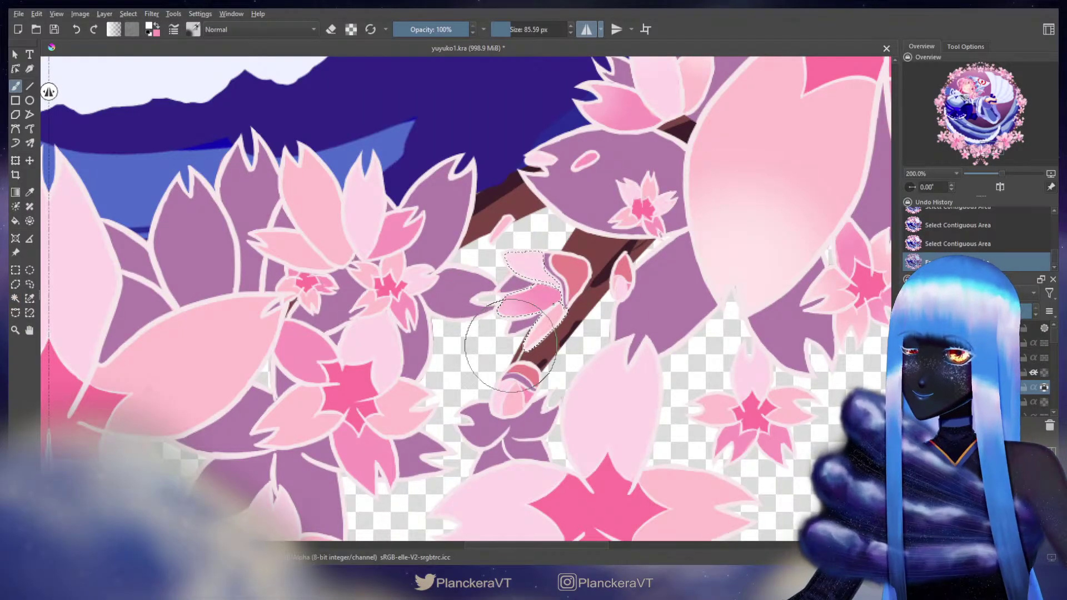
left_click_drag(504, 328, 497, 300)
left_click_drag(488, 242, 498, 264)
key("ctrl+shift+a")
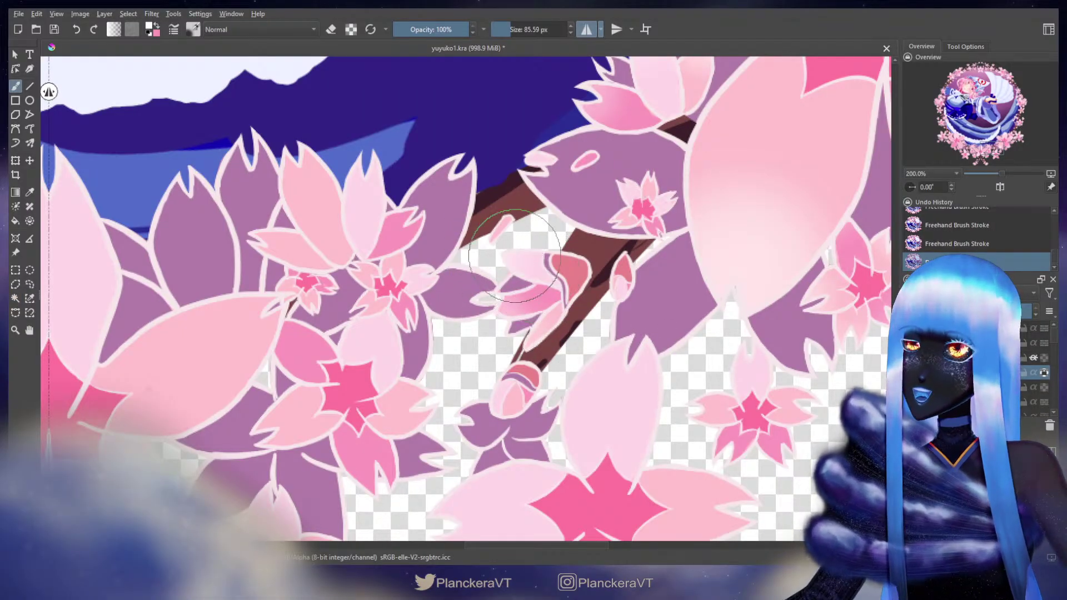
Step: Lighten the tips of the four selected petals on the half-open blossom above the two tiny flowers with the 85.59 px brush
left_click_drag(491, 223, 673, 250)
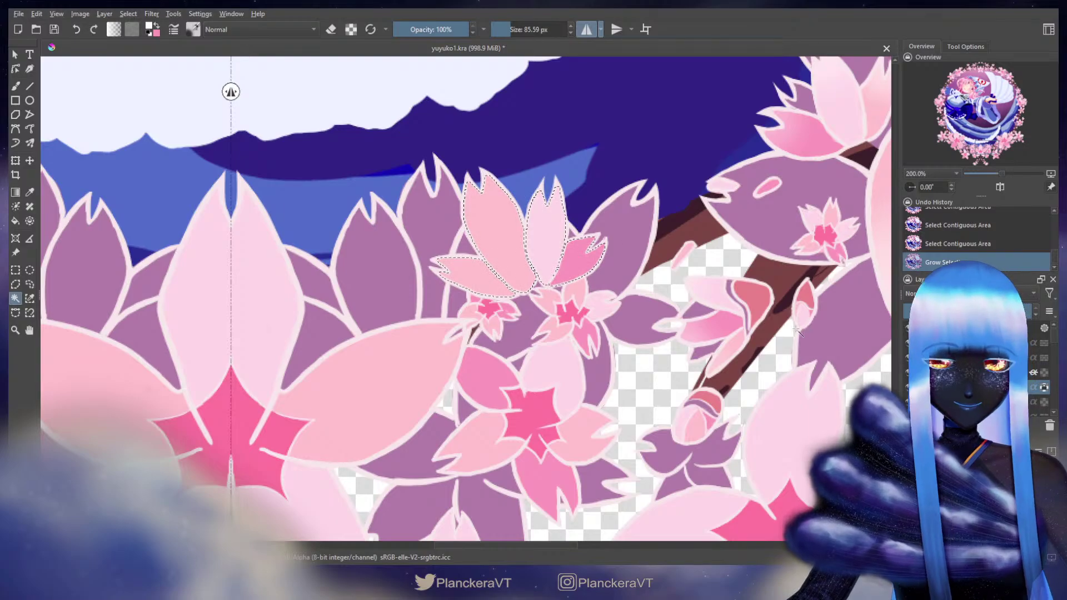
key("b")
left_click_drag(546, 184, 567, 222)
left_click_drag(612, 251, 587, 220)
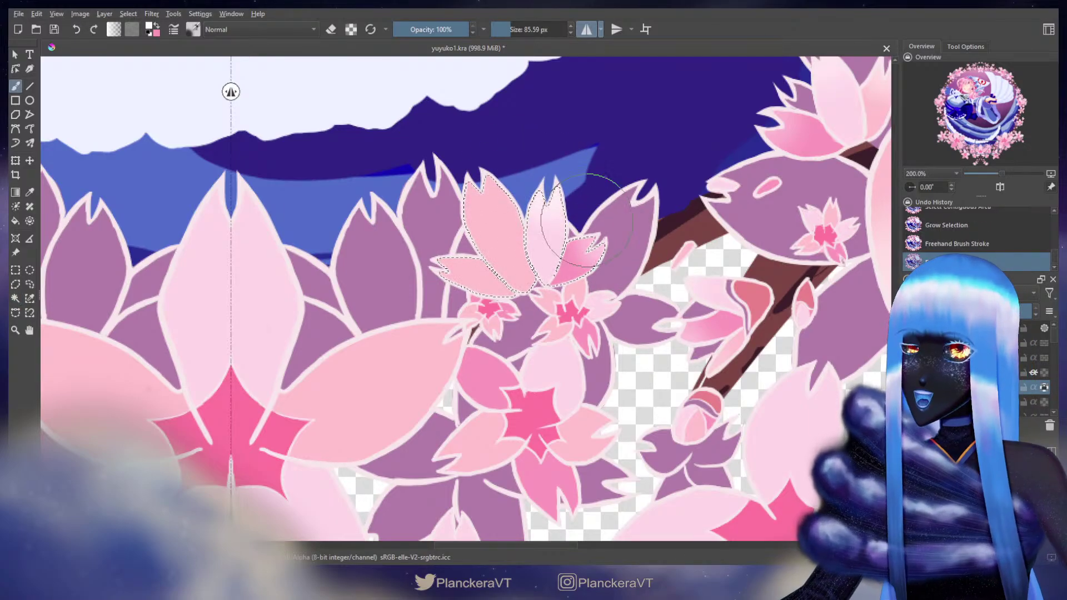
left_click_drag(461, 147, 491, 203)
left_click_drag(428, 249, 462, 264)
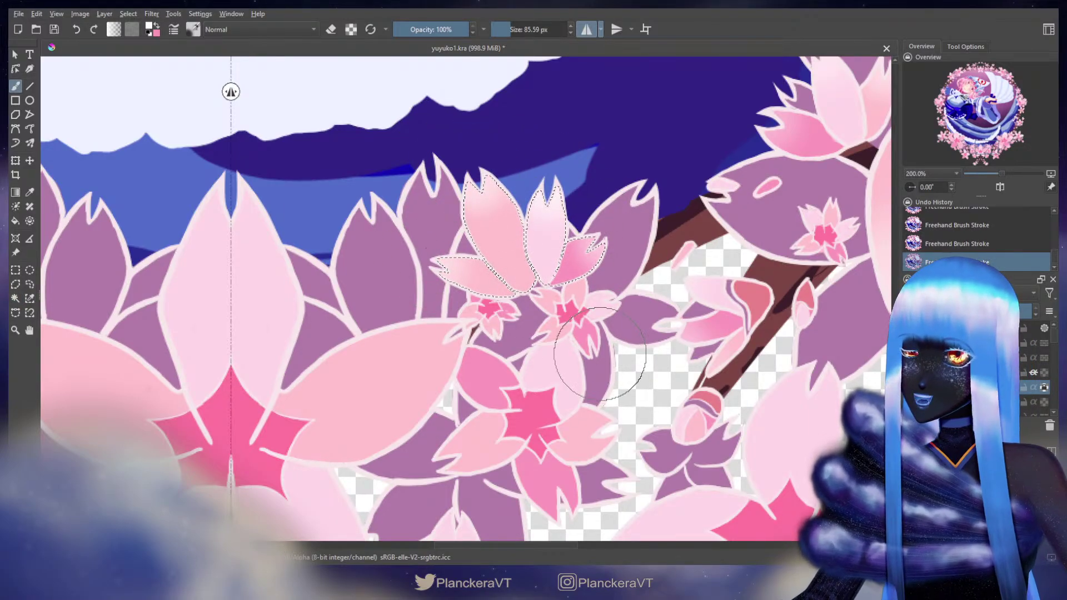
Step: Select the five petals of the medium blossom below the tiny flowers, grow the selection and lighten the petal tips on the highlight layer
left_click_drag(626, 380, 645, 285)
left_click(13, 300)
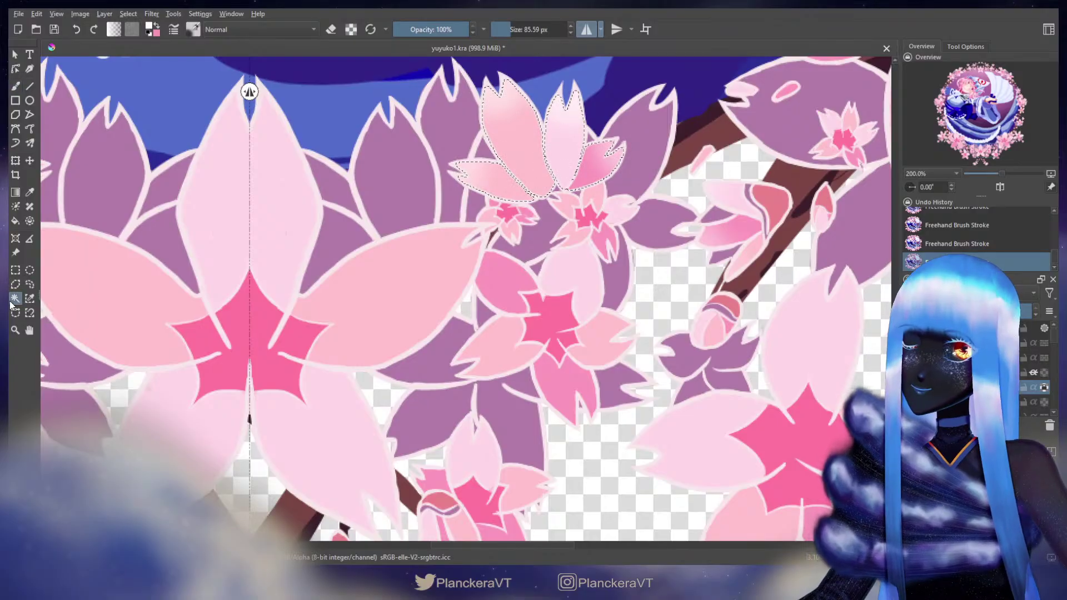
left_click(579, 289)
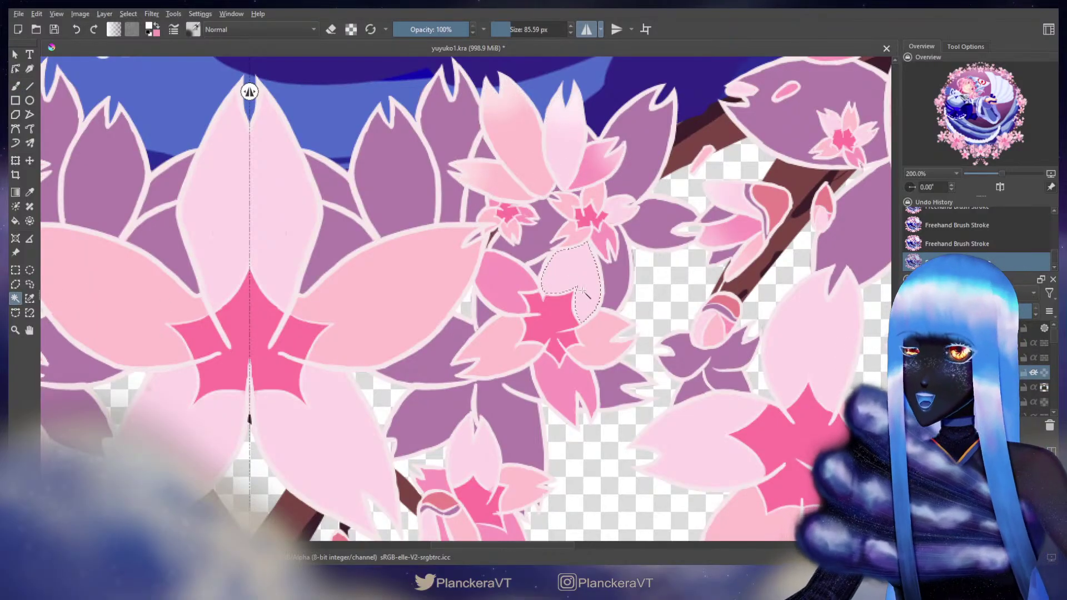
left_click(496, 349, "shift")
left_click(503, 283, "shift")
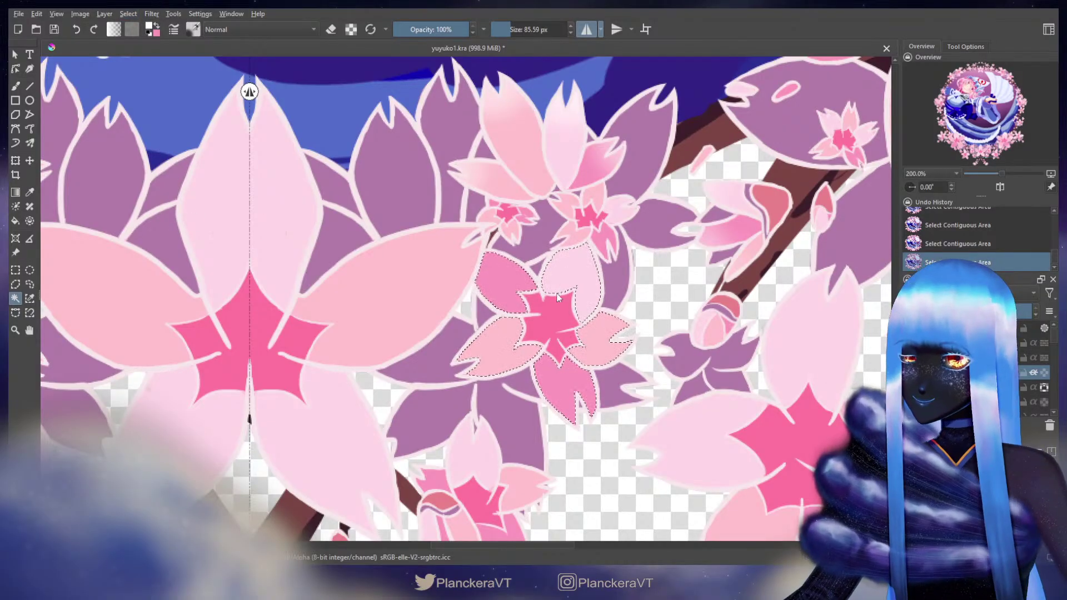
left_click(966, 387)
key("b")
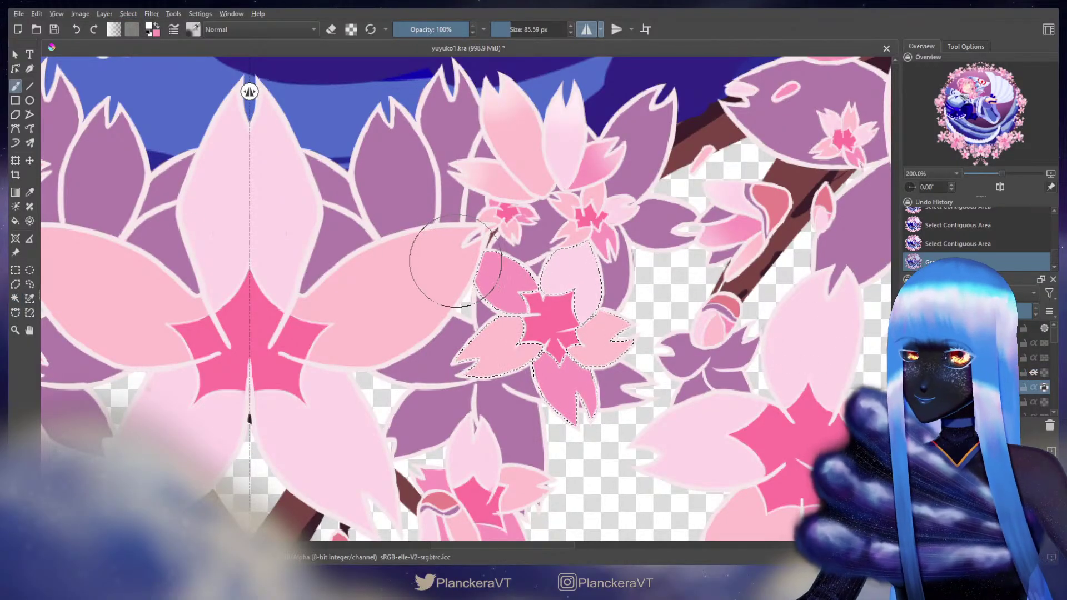
mouse_move(454, 267)
left_mouse_down()
mouse_move(572, 229)
mouse_move(587, 244)
mouse_move(638, 319)
mouse_move(642, 345)
mouse_move(625, 402)
mouse_move(582, 421)
mouse_move(593, 429)
mouse_move(620, 271)
left_mouse_up()
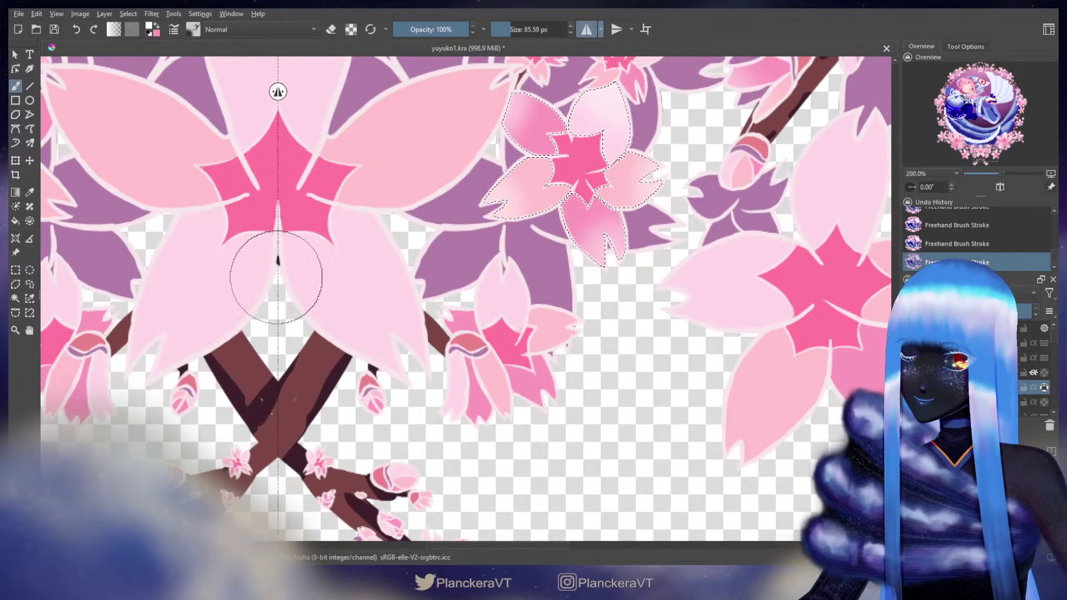
Step: Lighten the blossom behind the hanging bud within a grown selection of its petals, then deselect and lighten the bud's lower tips
left_click(15, 299)
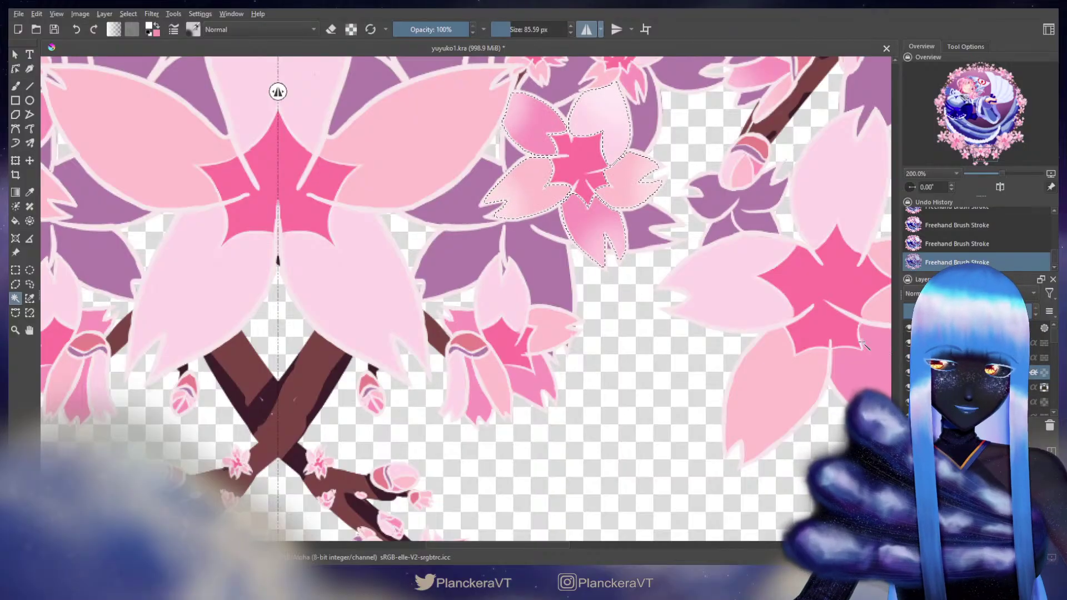
left_click(503, 295)
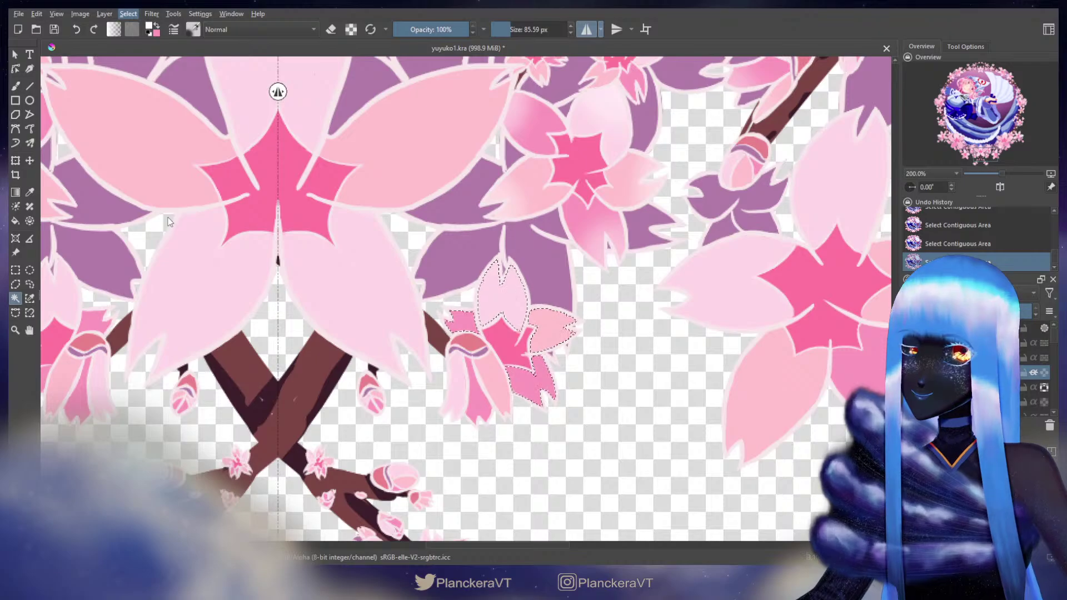
key("b")
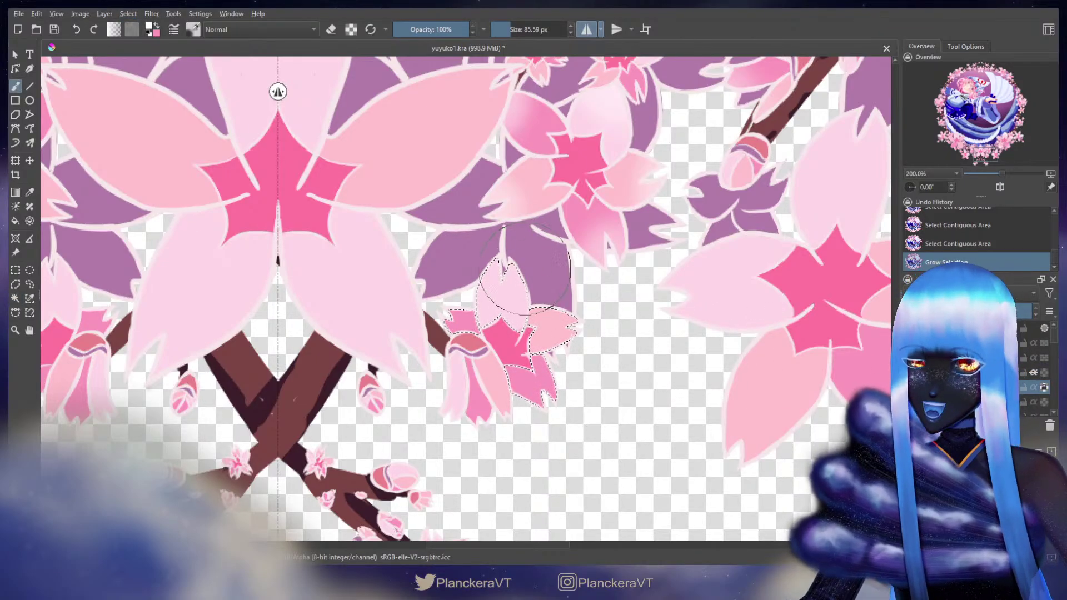
left_click_drag(504, 261, 589, 329)
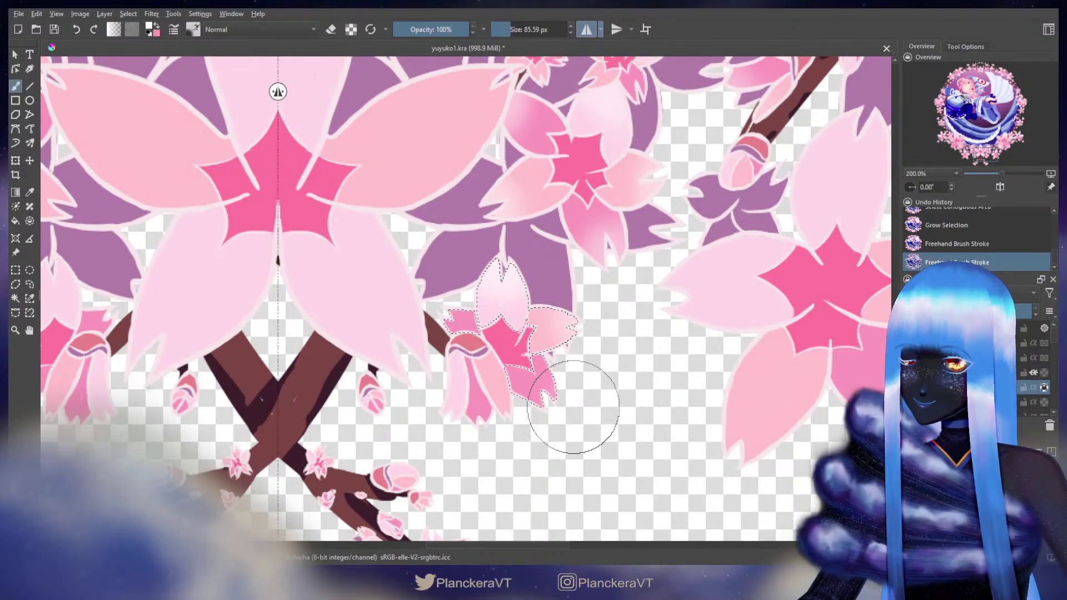
left_click_drag(573, 406, 563, 401)
left_click_drag(420, 296, 423, 305)
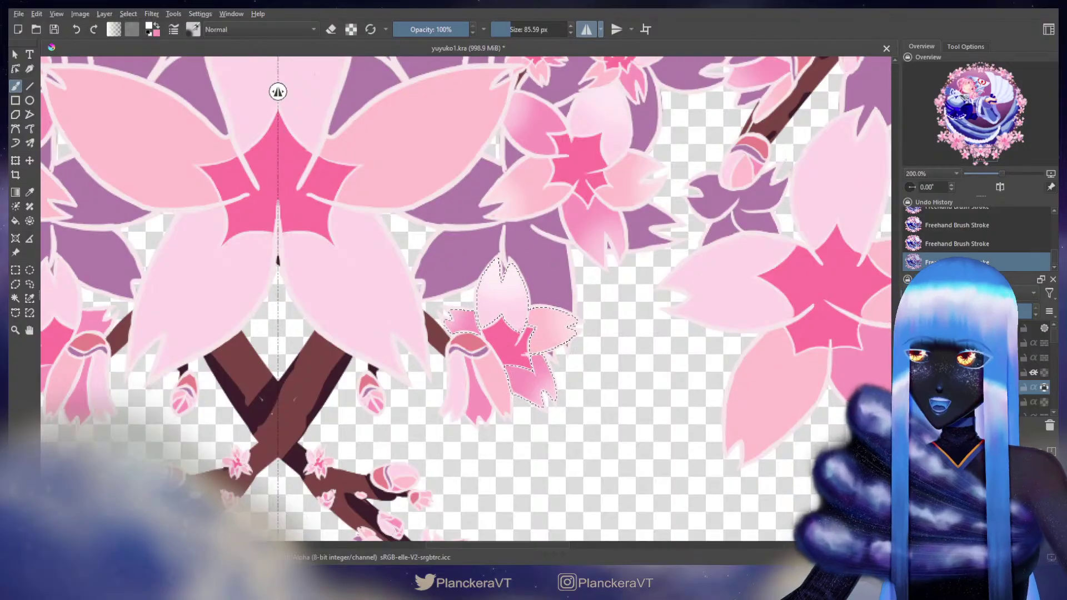
key("ctrl+shift+a")
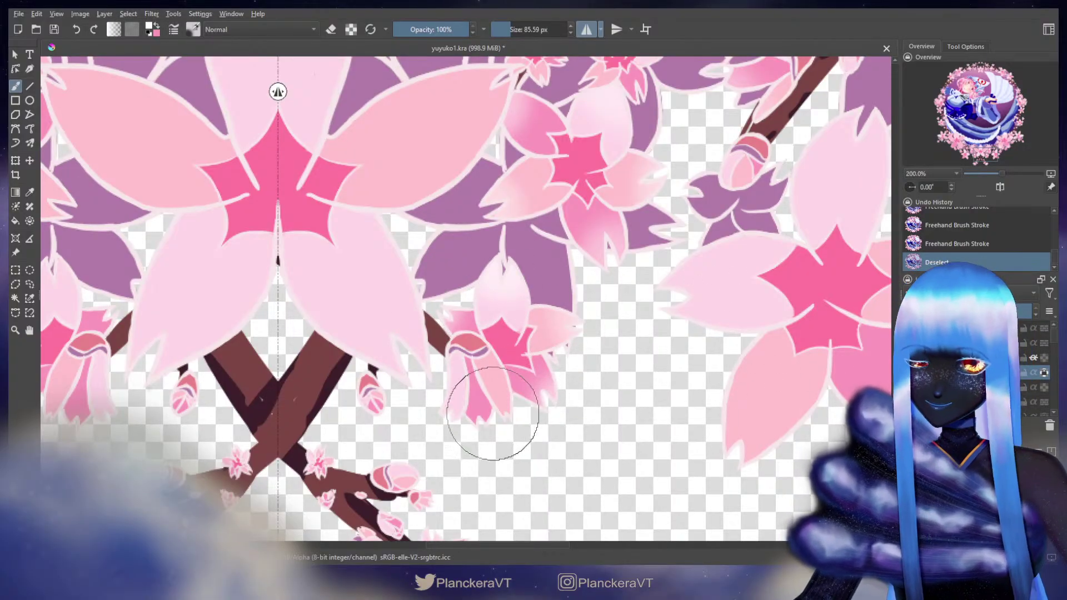
left_click_drag(496, 438, 561, 443)
Step: Cover the stray specks in the central blossom's top petal with its own pale pink, using a 27.12 px brush
left_click_drag(604, 320, 816, 421)
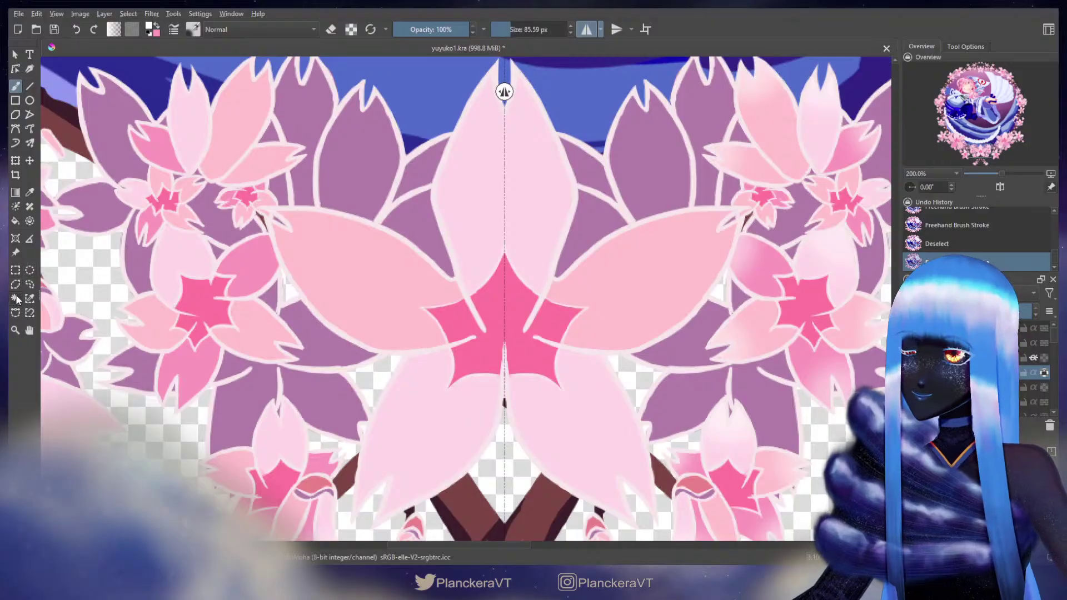
left_click(549, 219)
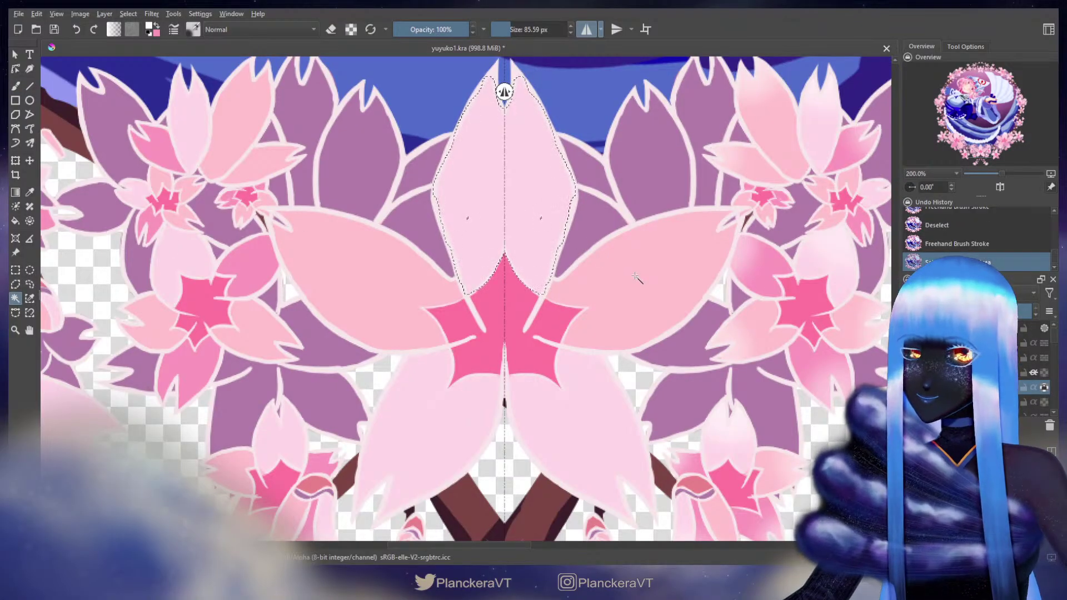
key("ctrl+shift+a")
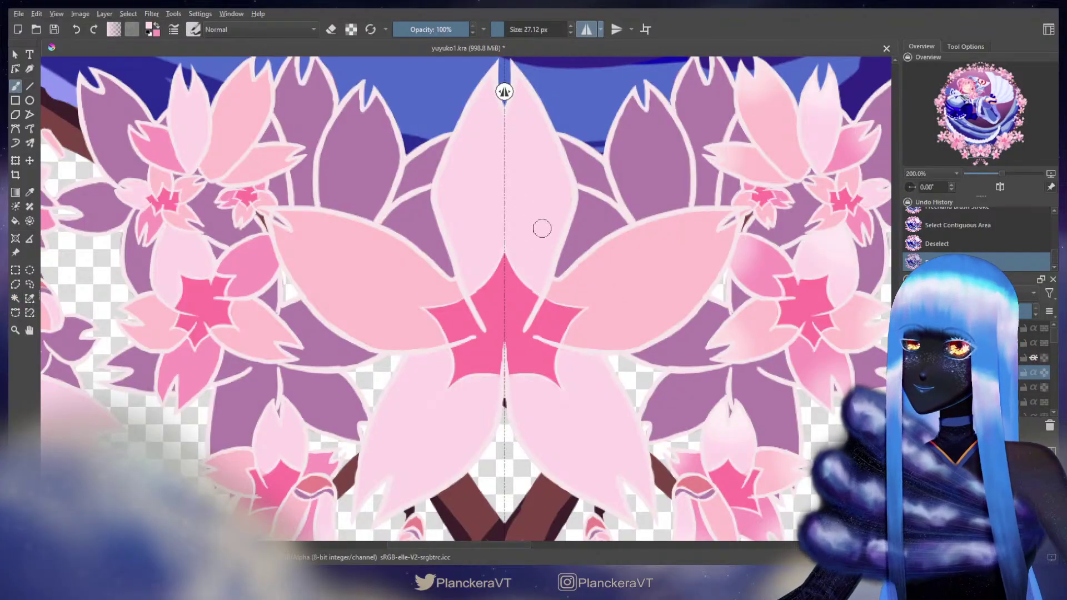
left_click_drag(541, 229, 536, 217)
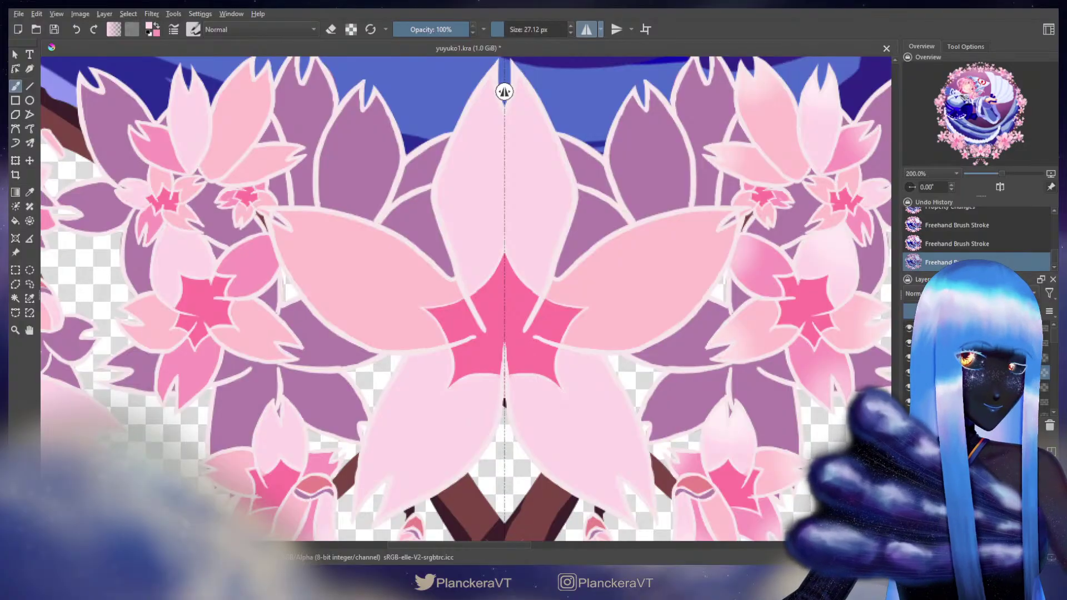
left_click(1046, 374)
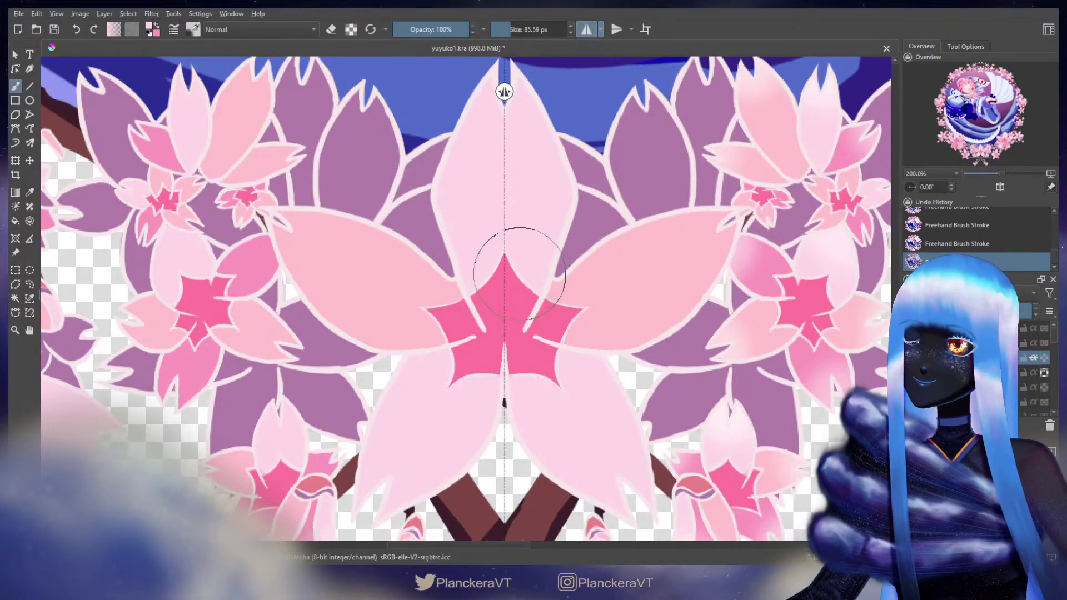
Step: Reset the brush colors, select the central blossom's five petals without its dark center, grow the selection and return to the highlight layer
key("d")
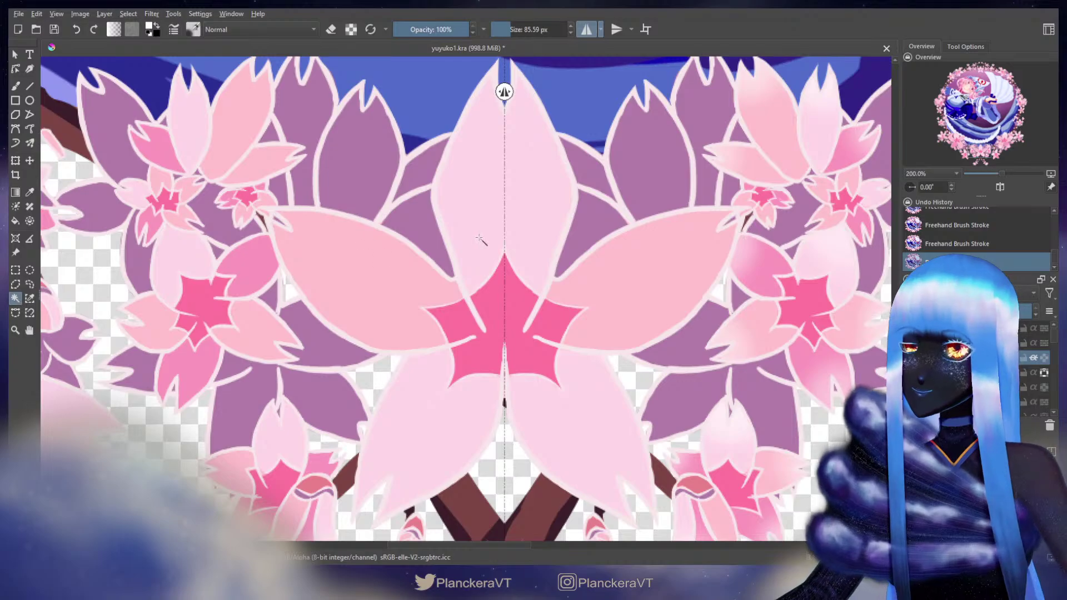
left_click(479, 239)
left_click(631, 295, "shift")
left_click(549, 424, "shift")
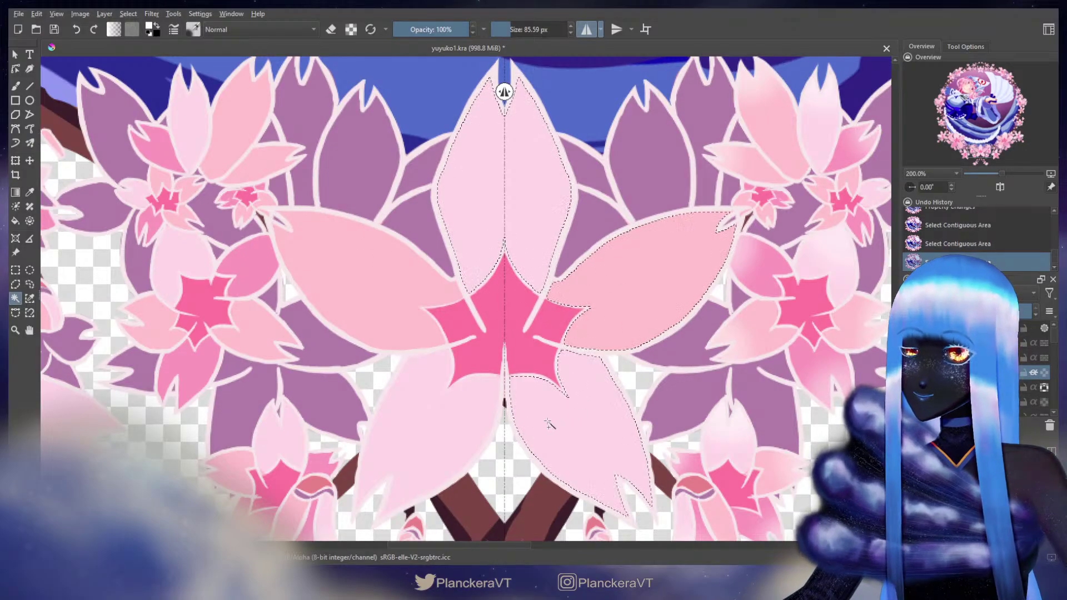
left_click(439, 428, "shift")
left_click(389, 302, "shift")
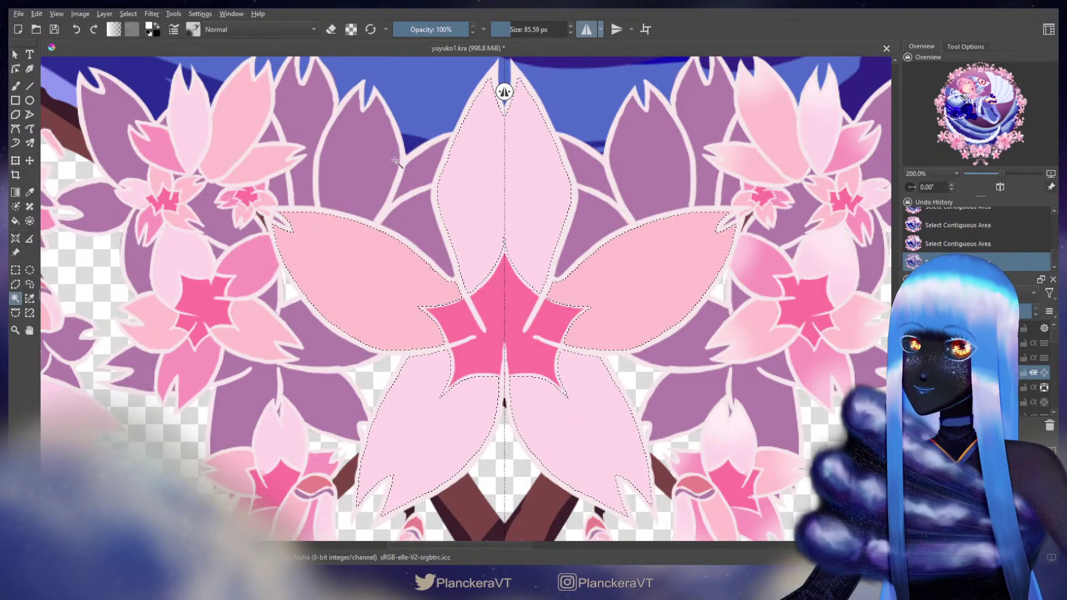
left_click(534, 304)
left_click(969, 387)
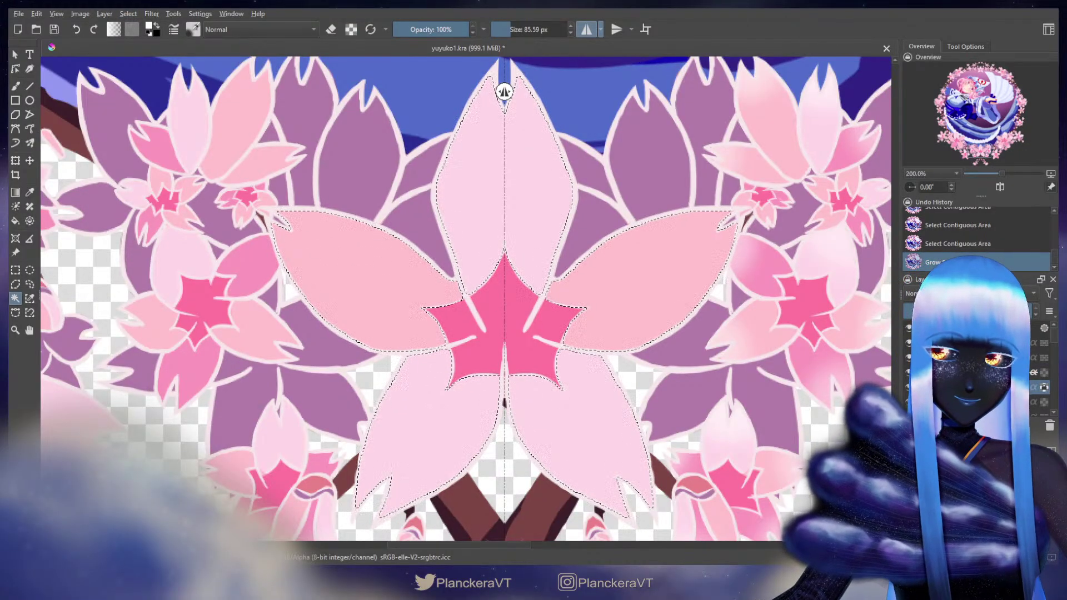
Step: Lighten the tips of the central blossom's five petals within the selection, using a soft 117.32 px brush with mirroring on
key("b")
left_click_drag(494, 120, 528, 119)
left_click_drag(524, 180, 534, 247)
left_click_drag(510, 115, 521, 242)
left_click_drag(505, 160, 528, 208)
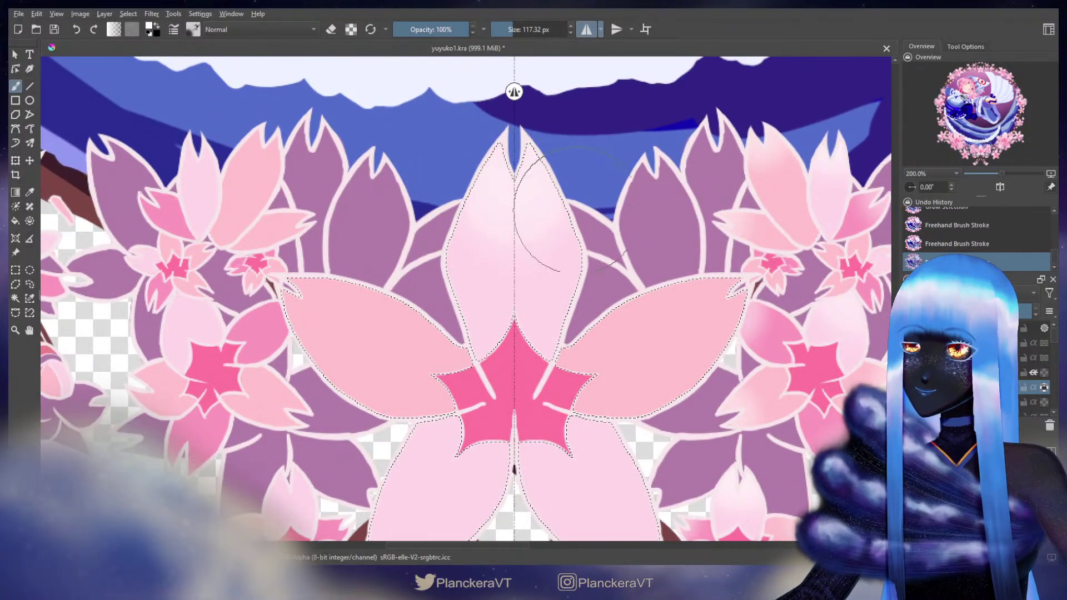
mouse_move(741, 267)
left_mouse_down()
mouse_move(700, 288)
mouse_move(717, 327)
left_mouse_up()
left_click_drag(686, 514, 684, 273)
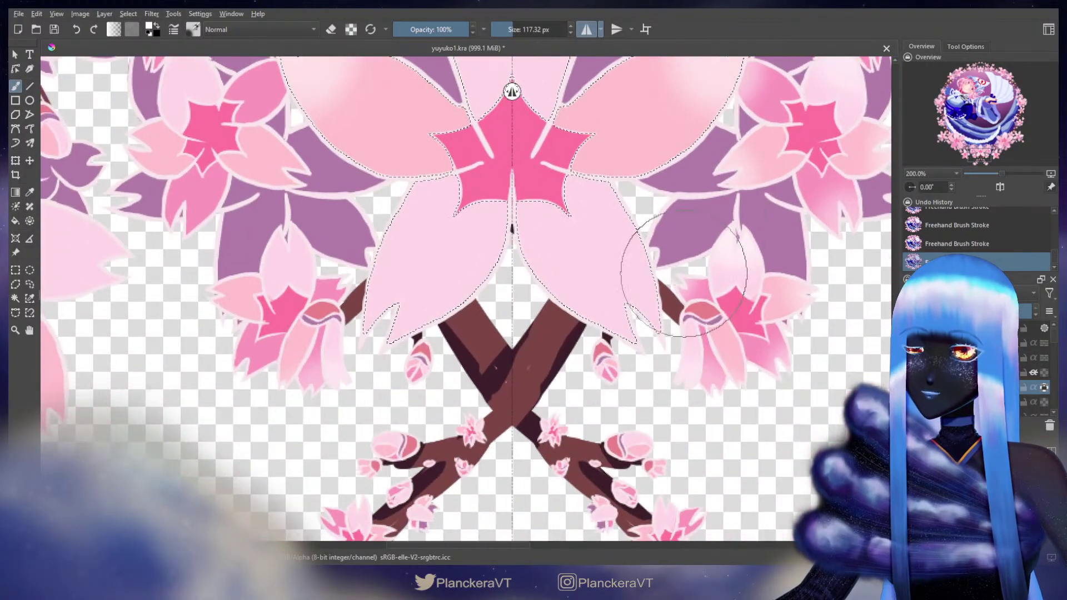
left_click_drag(575, 301, 771, 396)
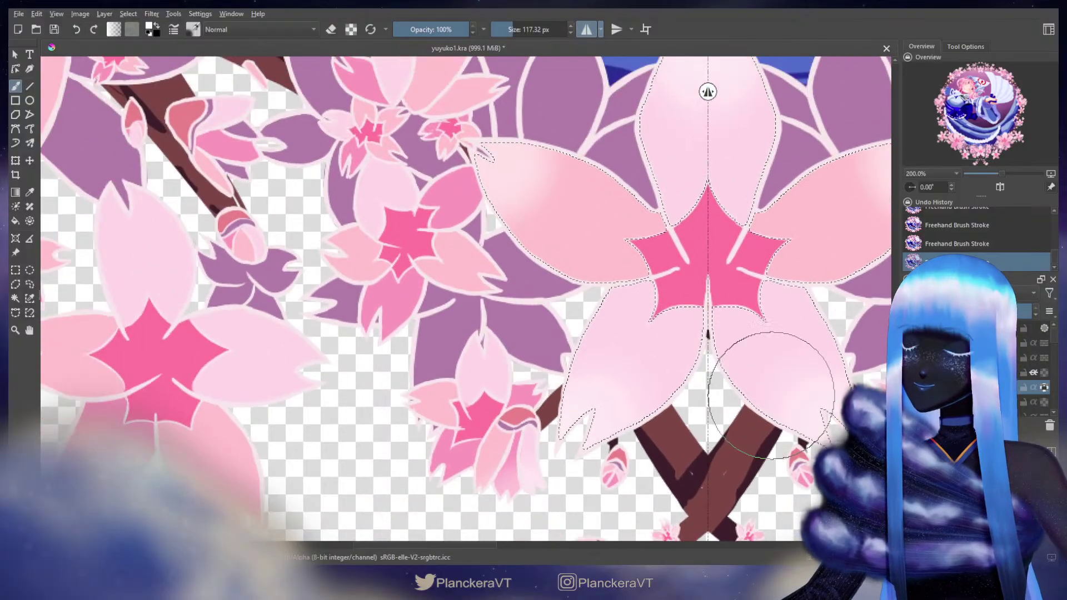
Step: Deselect and clean up stray highlight around the central blossom with a 10.95 px eraser
key("ctrl+shift+a")
key("e")
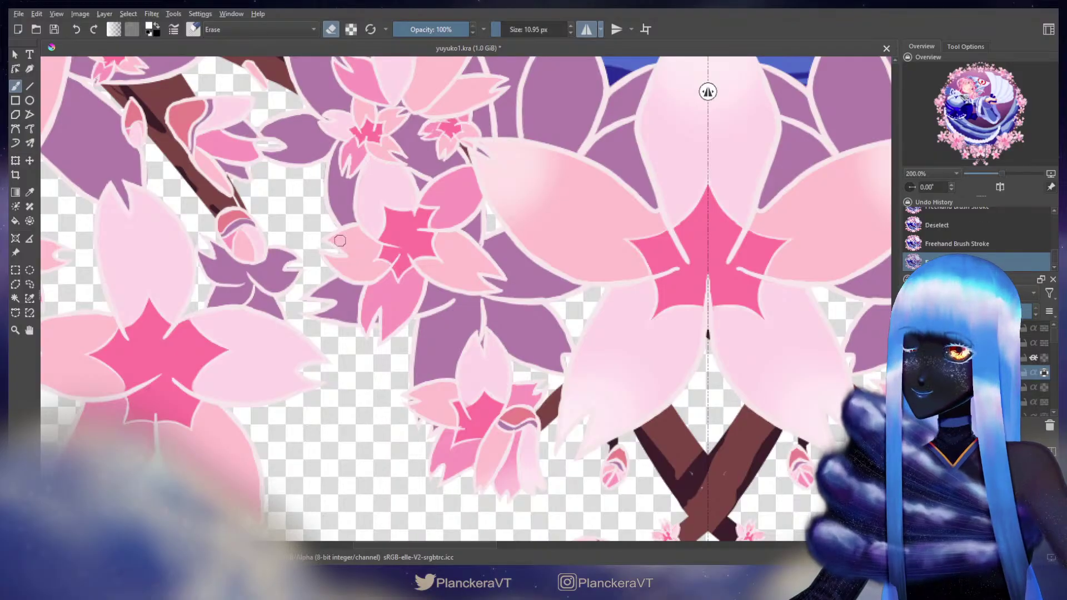
mouse_move(650, 427)
left_mouse_down()
mouse_move(561, 314)
mouse_move(555, 321)
mouse_move(508, 202)
mouse_move(483, 178)
left_mouse_up()
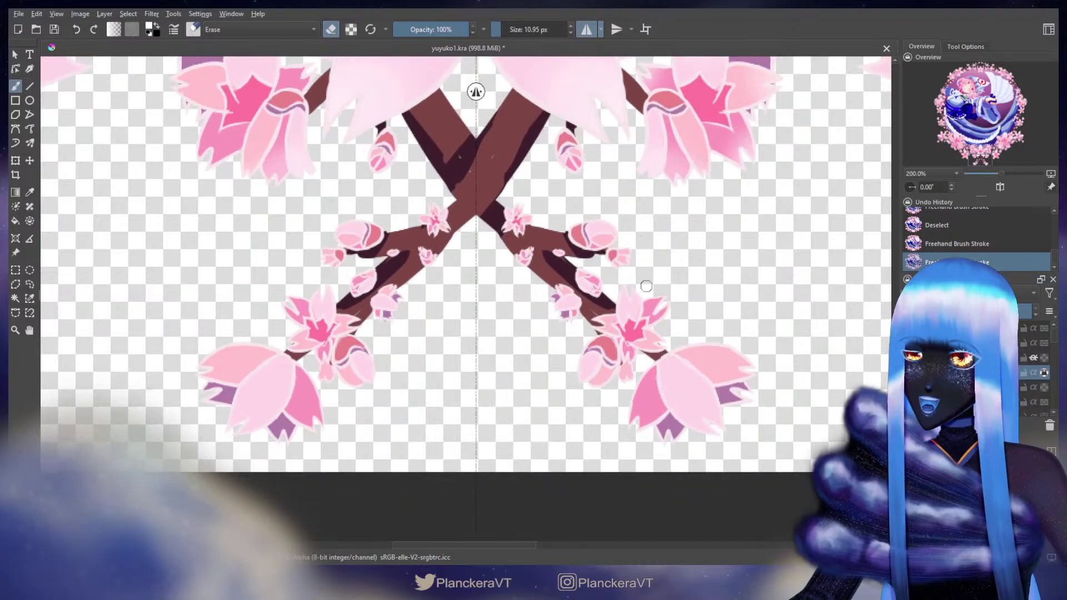
Step: Lighten the three front petals of the half-open blossom at the lower branch end within a grown selection, using a 93.68 px brush, then deselect
key("e")
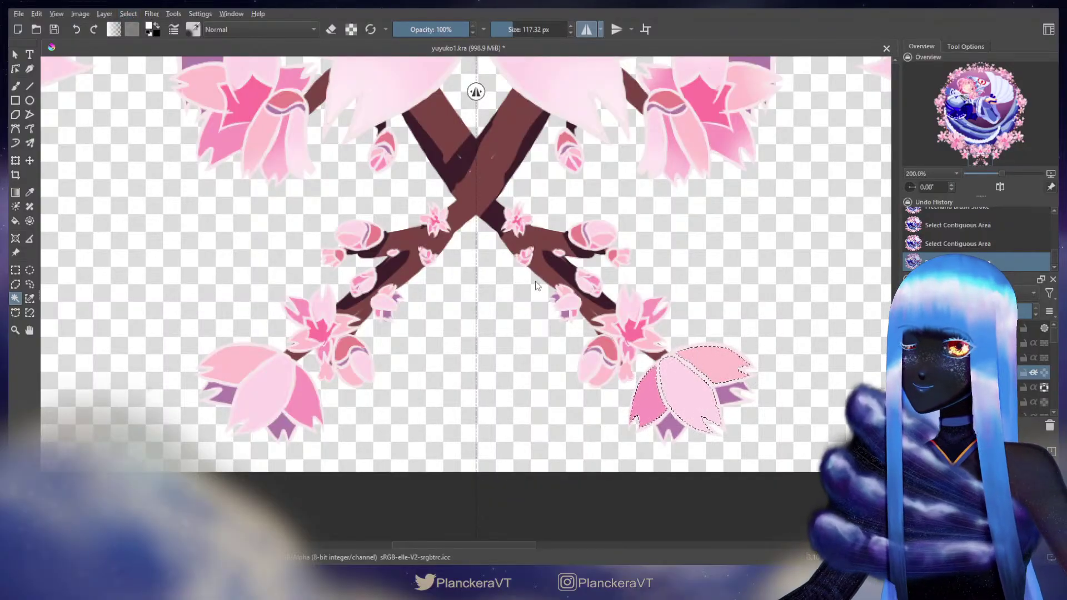
key("b")
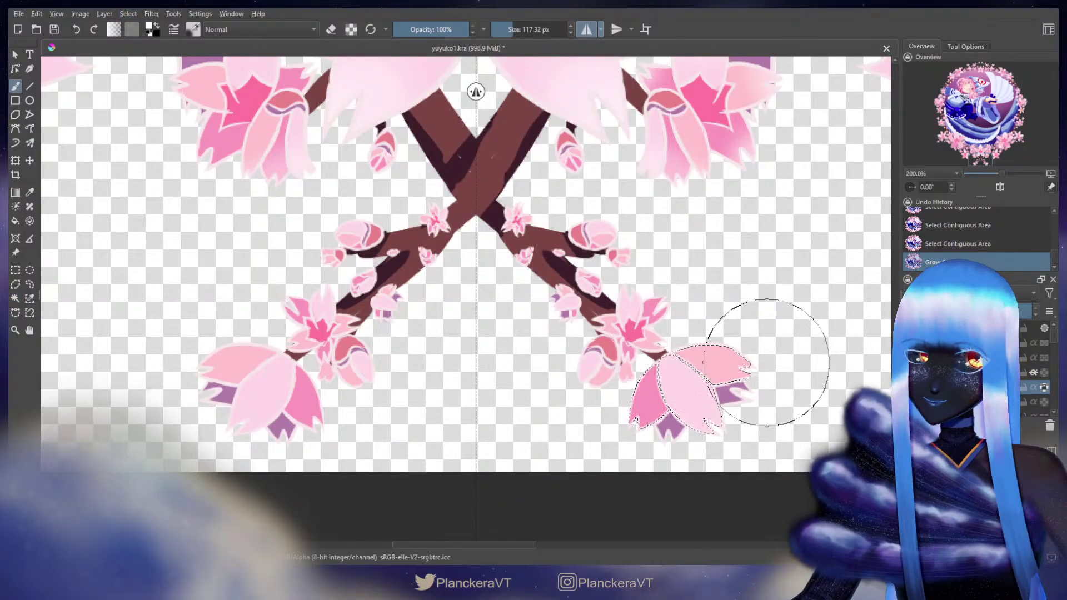
key("bracketleft")
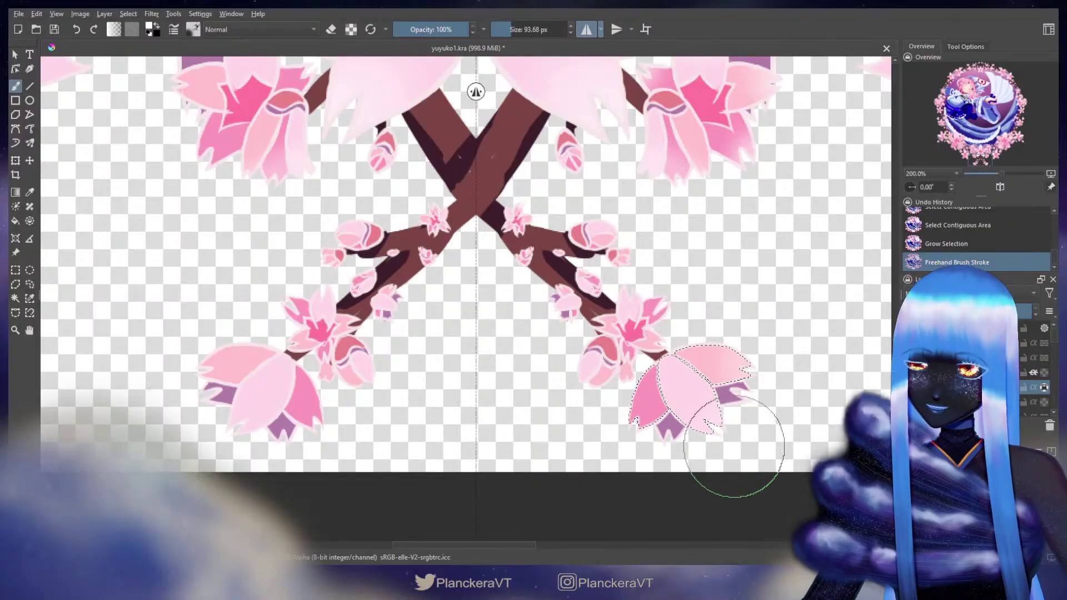
left_click_drag(733, 448, 713, 465)
key("ctrl+shift+a")
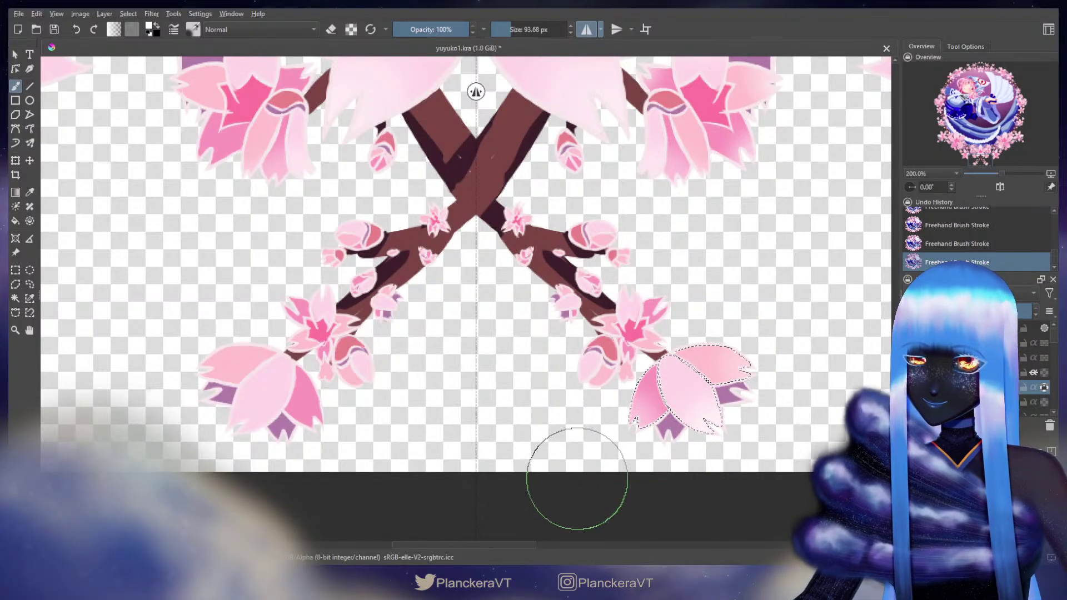
Step: Select the five petals of the large blossom below the hanging bud, without its dark center, and grow the selection
left_click_drag(719, 237, 705, 386)
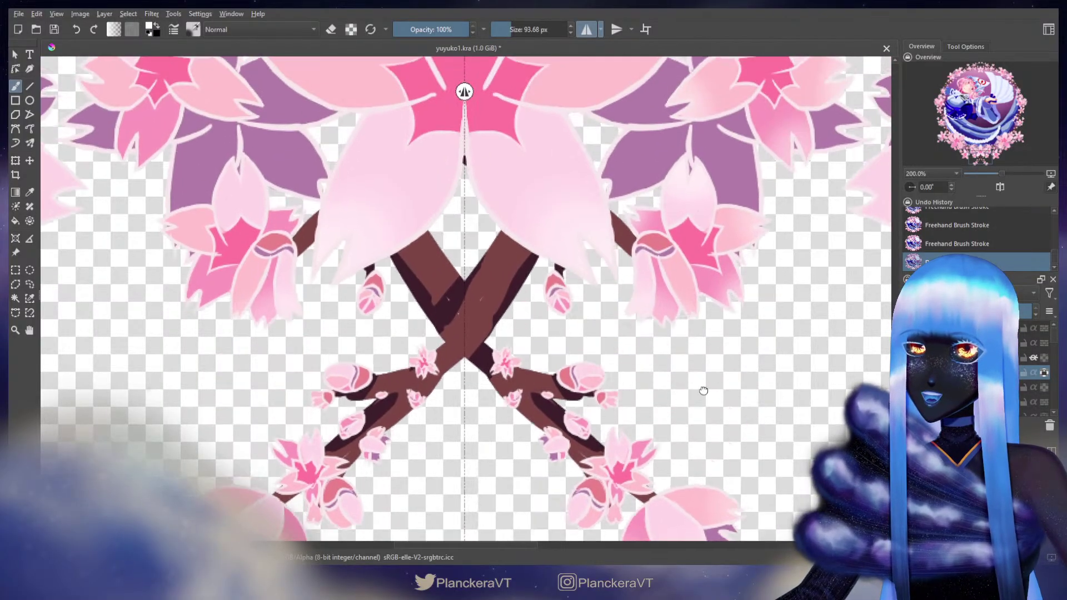
left_click_drag(743, 272, 698, 428)
left_click_drag(688, 300, 491, 317)
left_click_drag(529, 328, 442, 312)
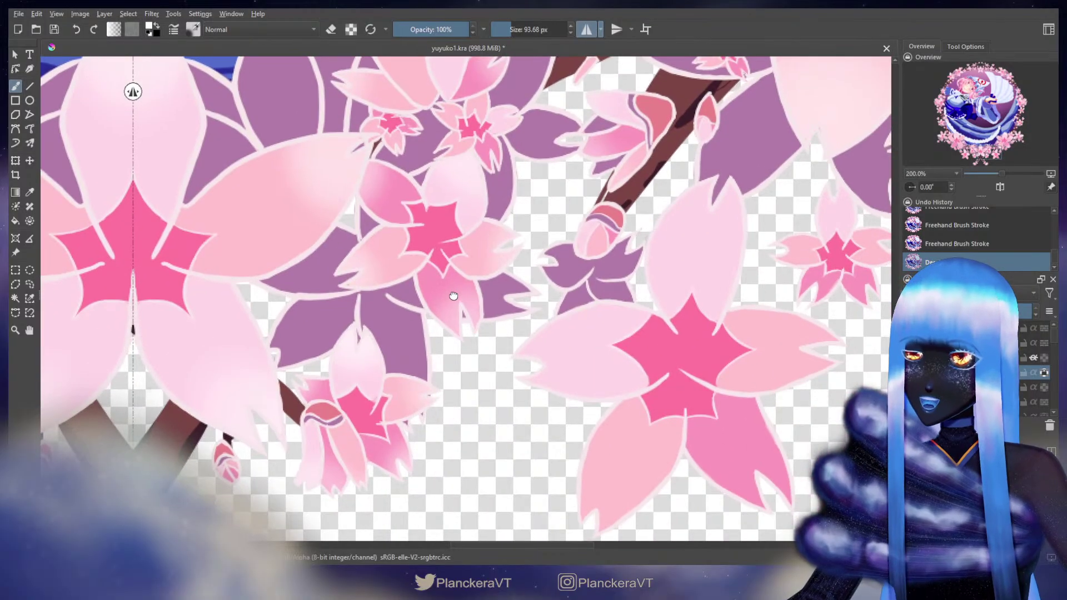
left_click_drag(634, 326, 605, 325)
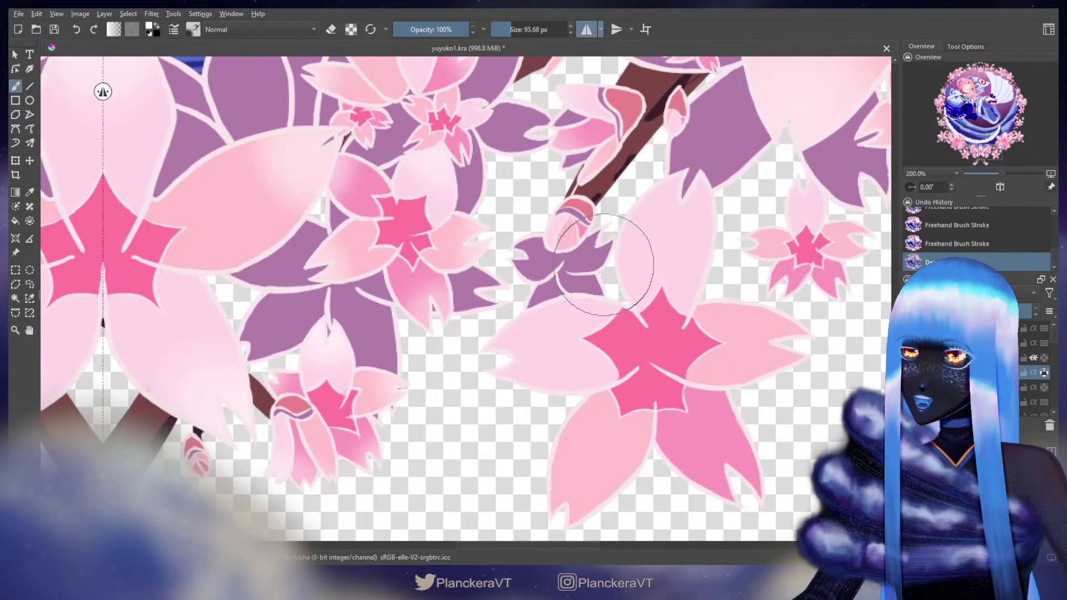
left_click(17, 299)
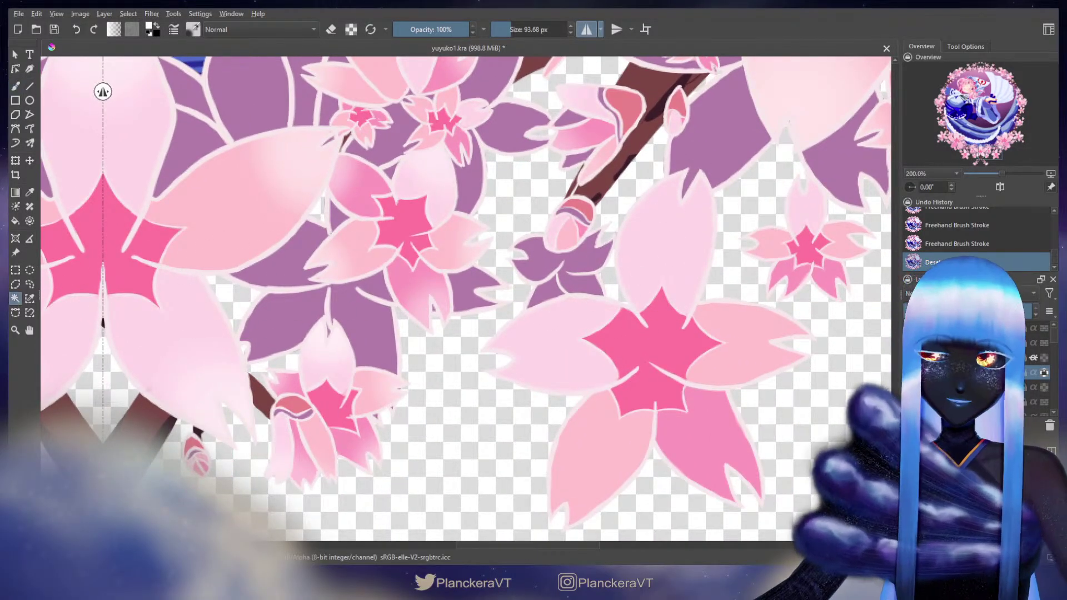
key("Page_Up")
left_click(667, 261)
left_click(736, 347, "shift")
left_click(698, 419, "shift")
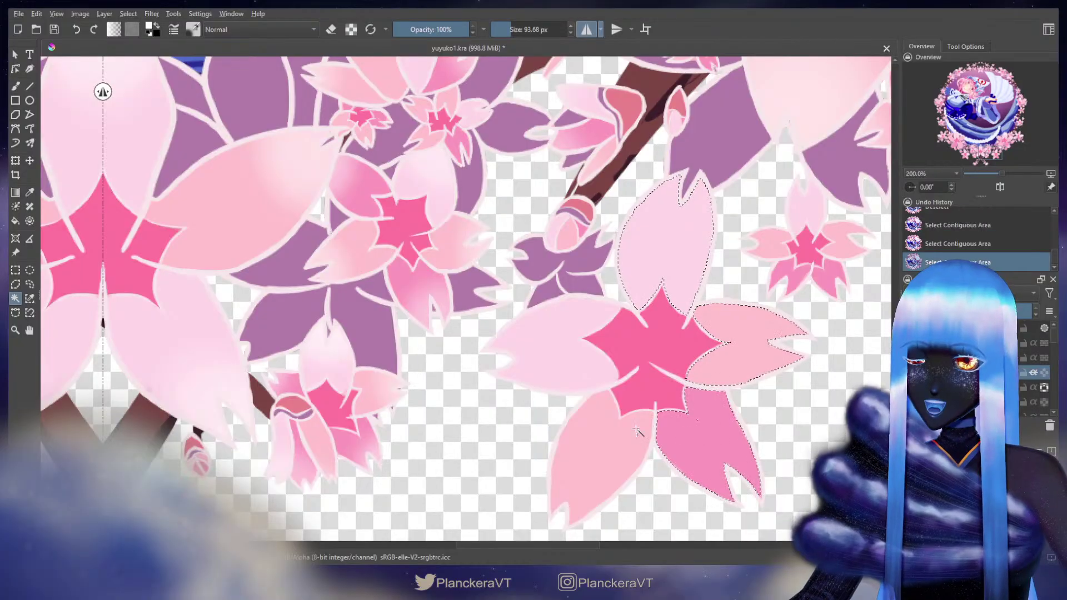
left_click(636, 432, "shift")
left_click(554, 365, "shift")
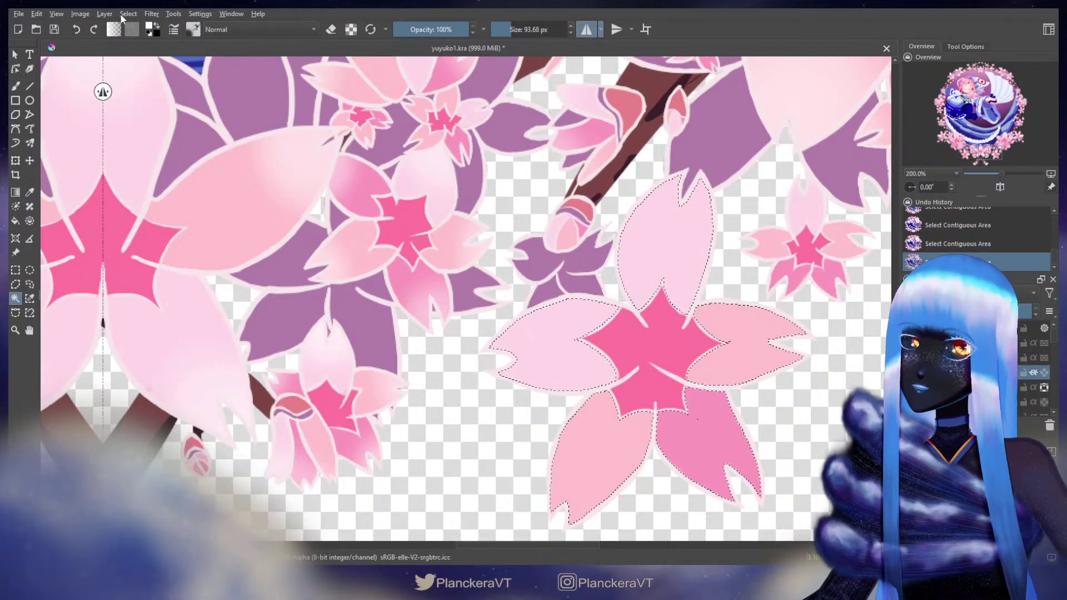
left_click(128, 15)
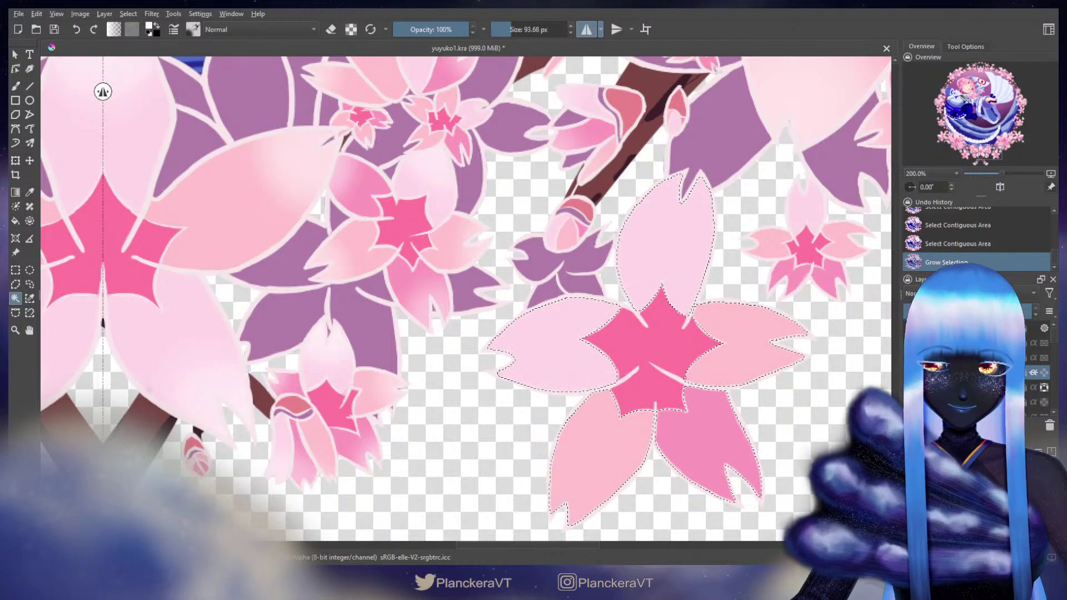
Step: Return to the highlight layer, lighten the selected blossom's petal tips with a soft 93.68 px brush, and deselect
key("b")
key("e")
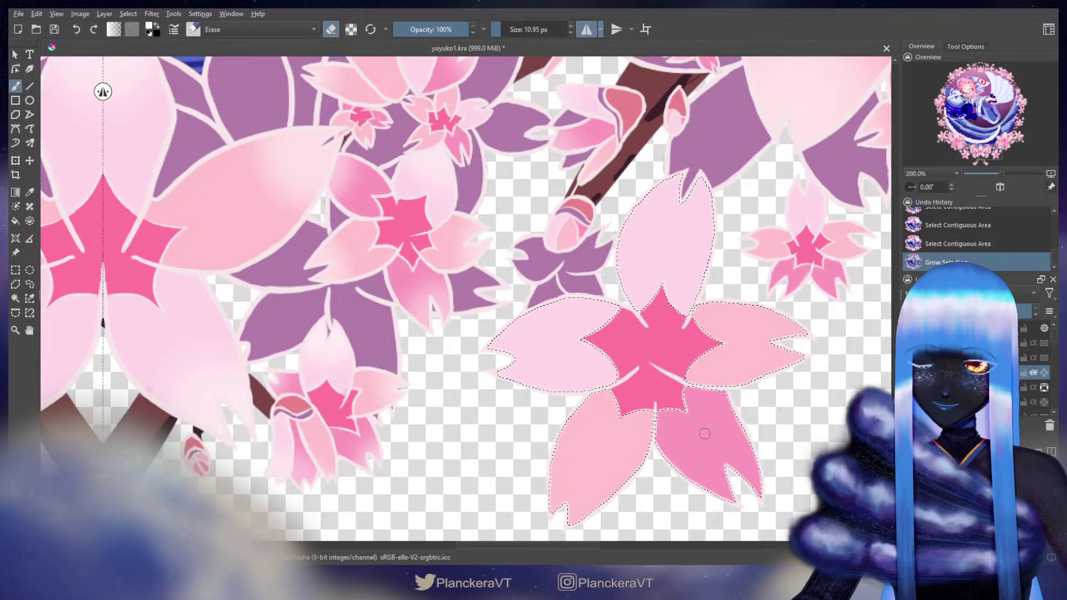
left_click(708, 437)
left_click(966, 387)
key("/")
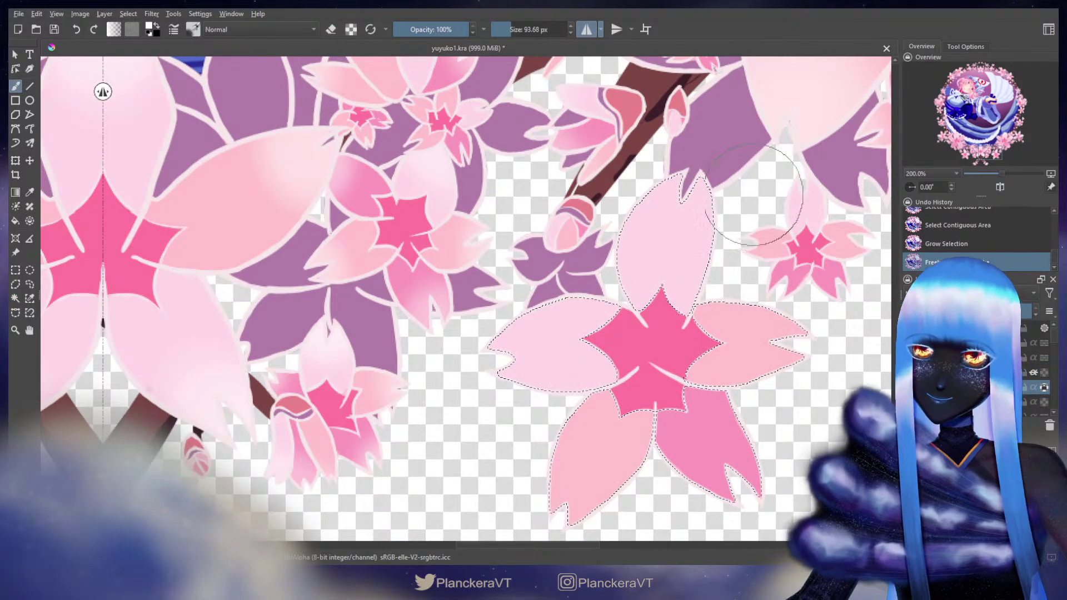
mouse_move(753, 195)
left_mouse_down()
mouse_move(673, 170)
mouse_move(675, 182)
mouse_move(686, 171)
mouse_move(708, 180)
left_mouse_up()
left_click_drag(823, 342, 774, 345)
mouse_move(762, 476)
left_mouse_down()
mouse_move(721, 452)
mouse_move(758, 502)
left_mouse_up()
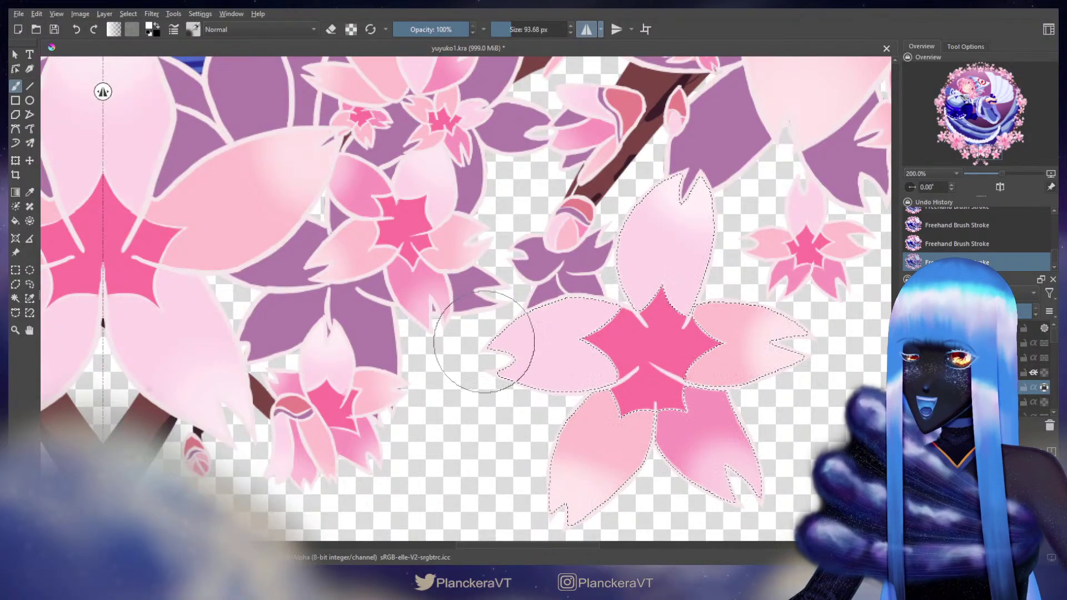
mouse_move(484, 342)
left_mouse_down()
mouse_move(507, 365)
mouse_move(500, 382)
left_mouse_up()
left_click_drag(704, 248, 632, 444)
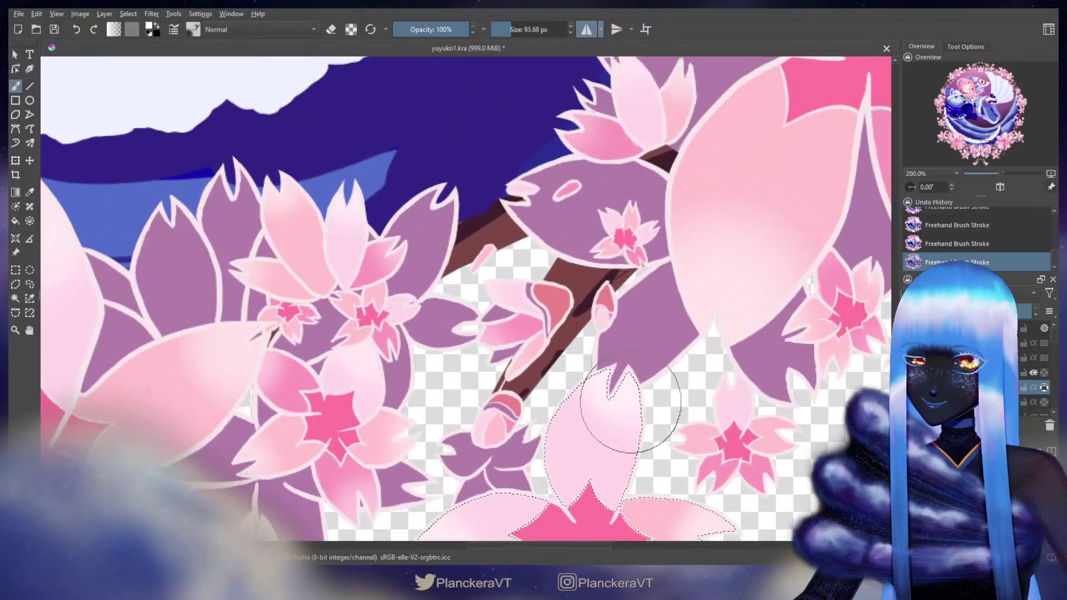
key("ctrl+shift+a")
Step: Touch up the large pale petal's notched tip and the nearby small half-open blossom's pale pink outline with a 15.02 px brush
left_click_drag(714, 278, 665, 299)
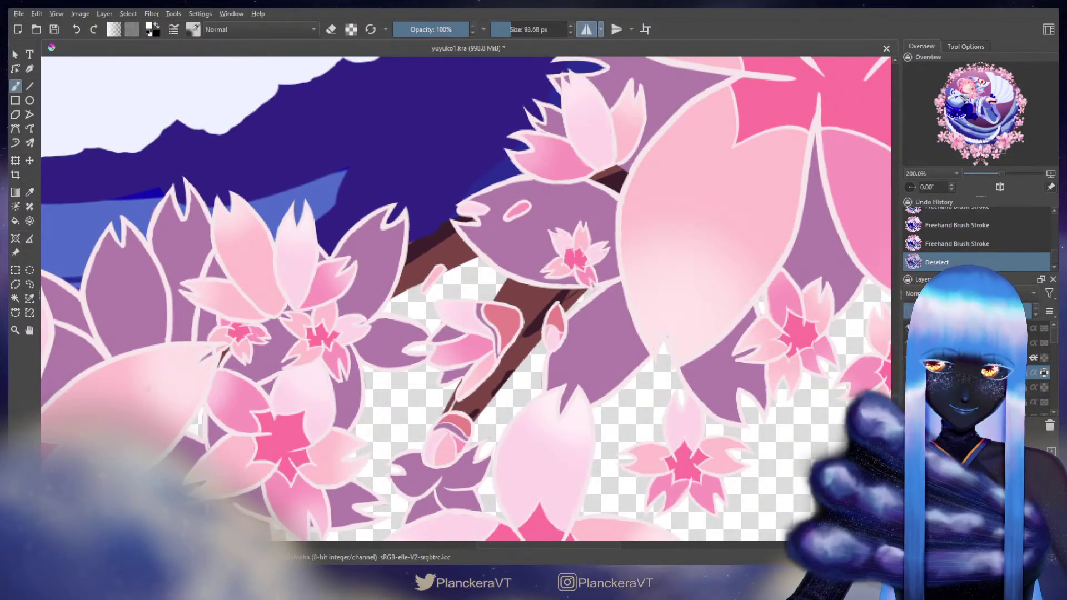
key("slash")
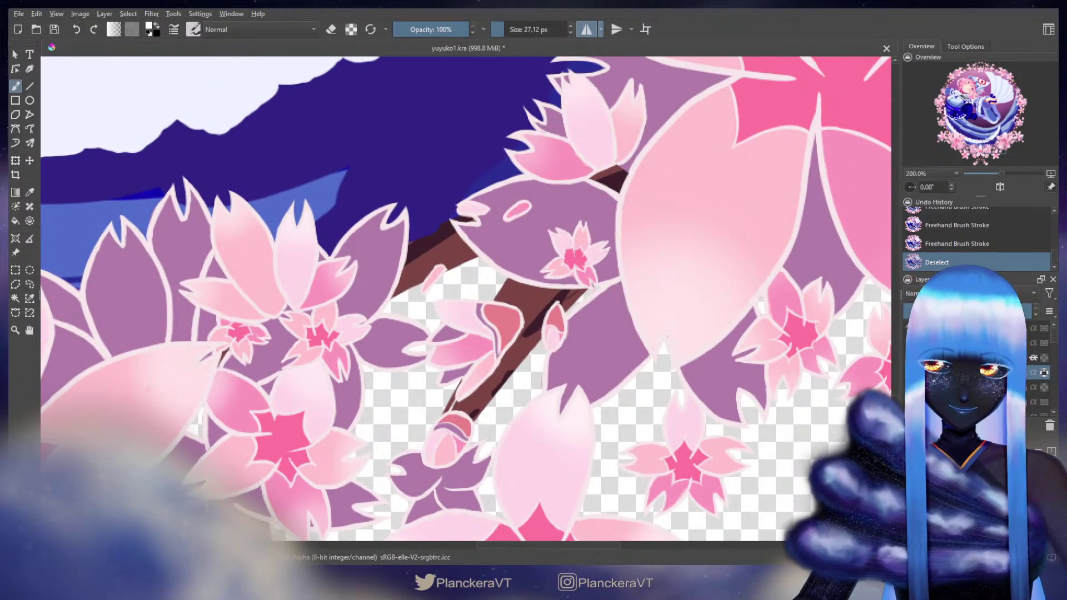
key("bracketleft")
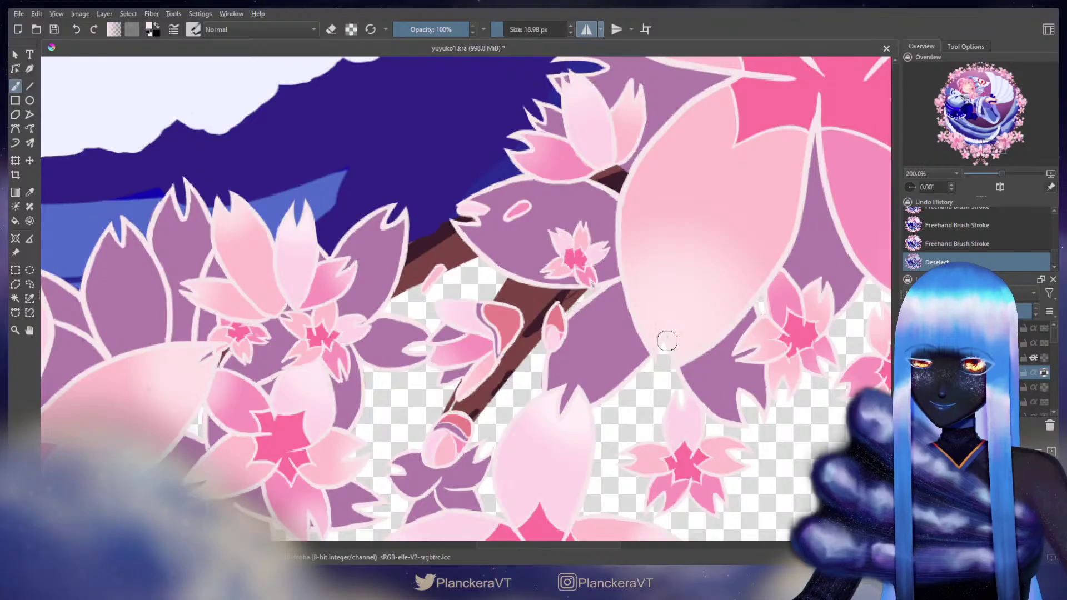
key("bracketleft")
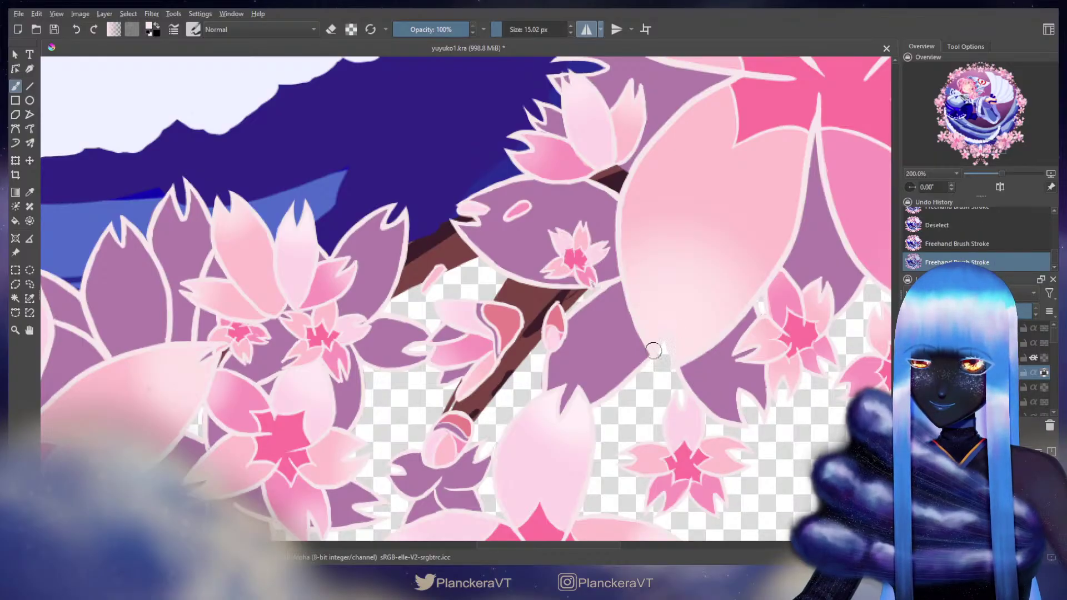
left_click_drag(775, 297, 720, 392)
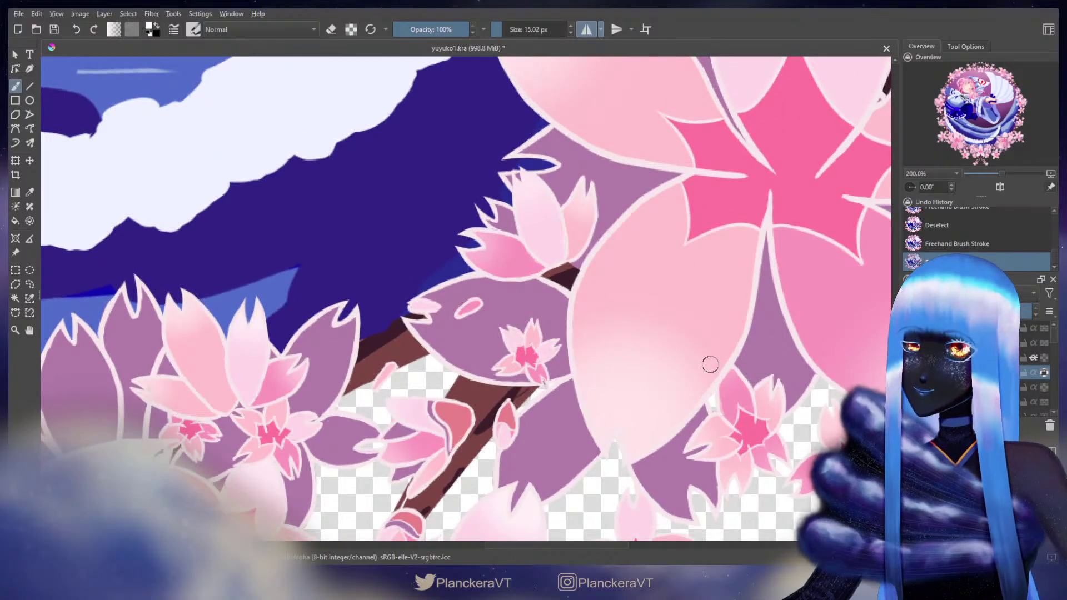
left_click(561, 229, "ctrl")
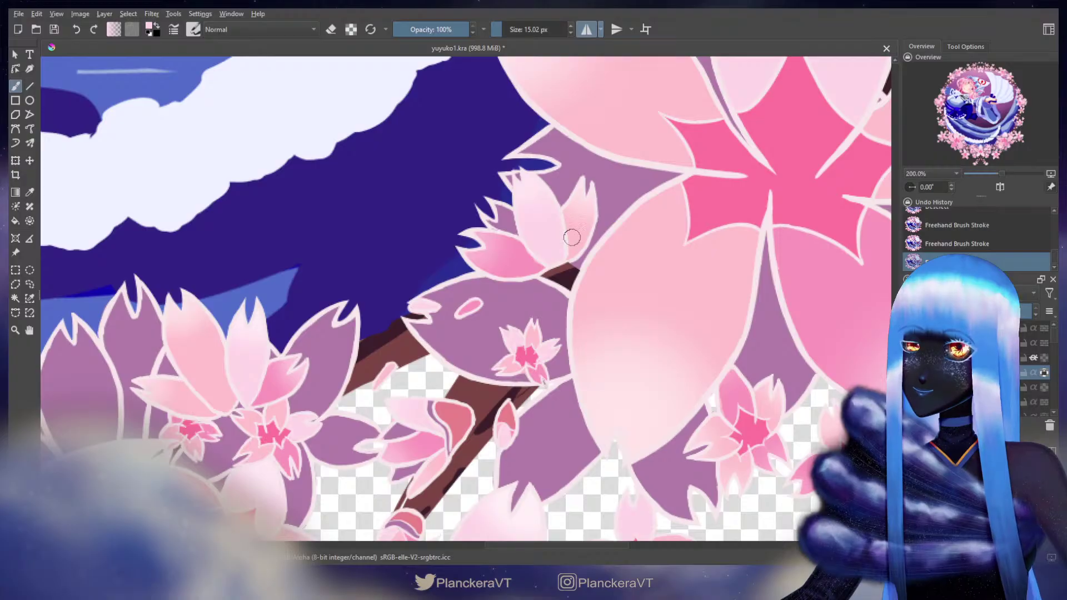
left_click_drag(692, 243, 683, 252)
Step: Select the four petals of the small half-open blossom on the outer side of the large blossom and grow the selection
left_click_drag(787, 182, 455, 352)
left_click_drag(611, 269, 535, 189)
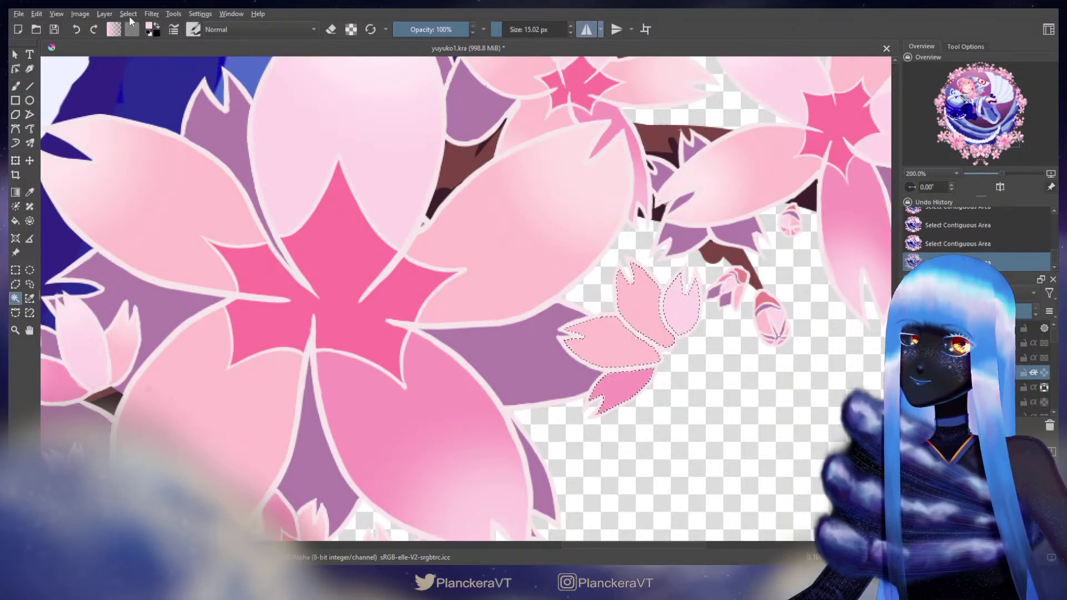
left_click(667, 328)
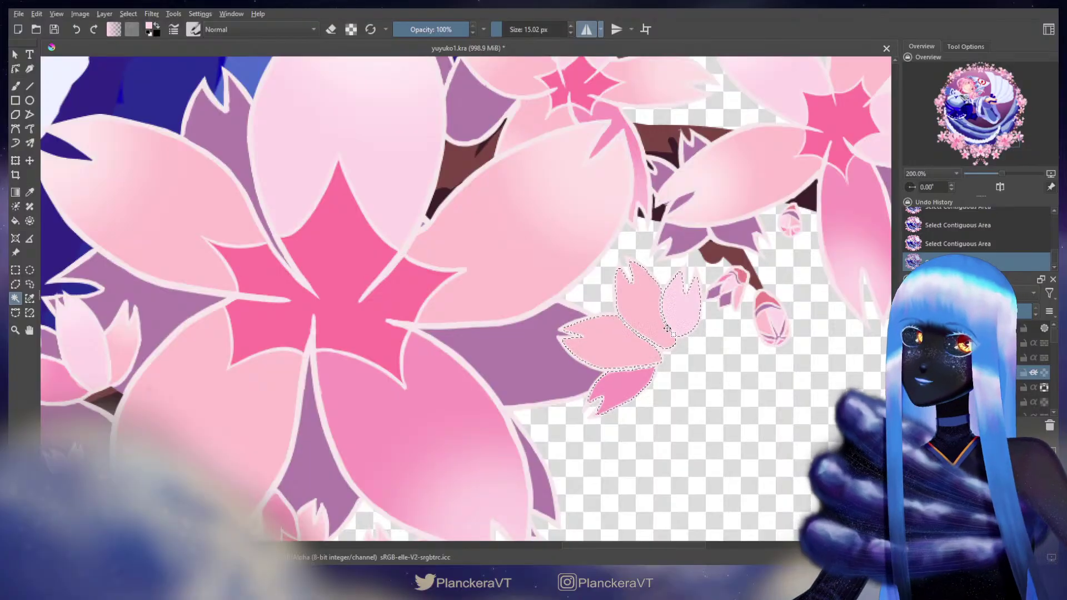
Step: Lighten the small blossom's petal tips on the highlight layer with a soft 94.36 px brush, then deselect
key("b")
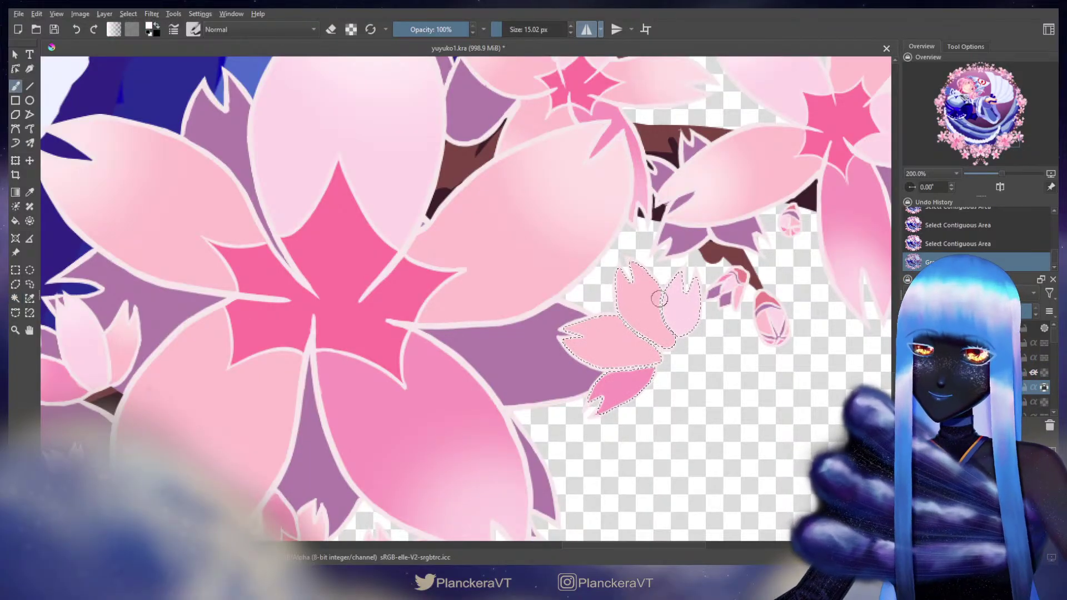
key("slash")
left_click_drag(694, 273, 577, 328)
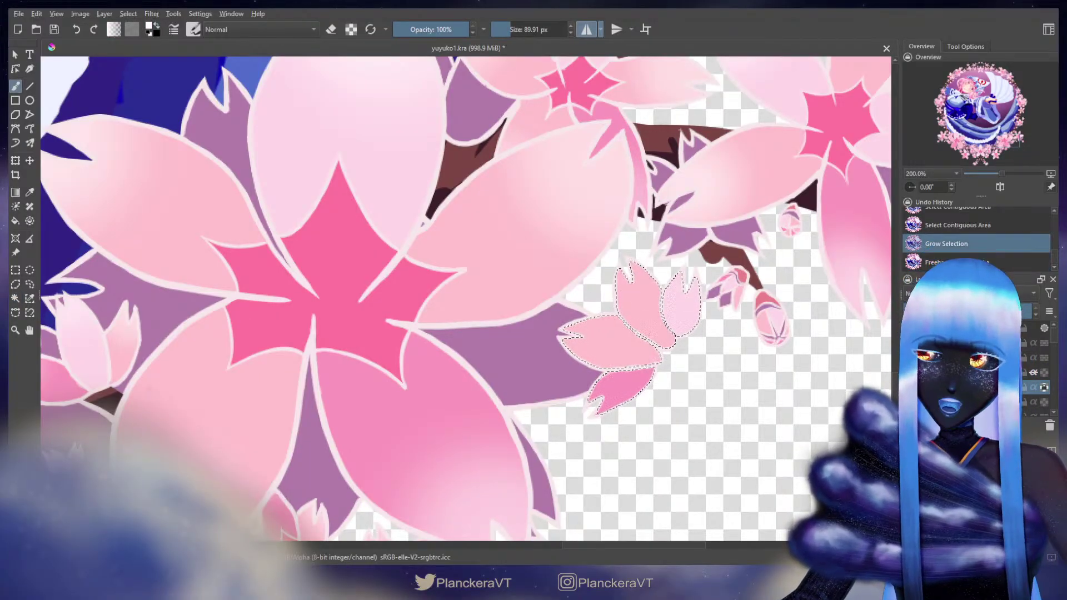
mouse_move(679, 237)
left_mouse_down()
mouse_move(704, 275)
mouse_move(624, 255)
left_mouse_up()
left_click_drag(567, 319, 556, 336)
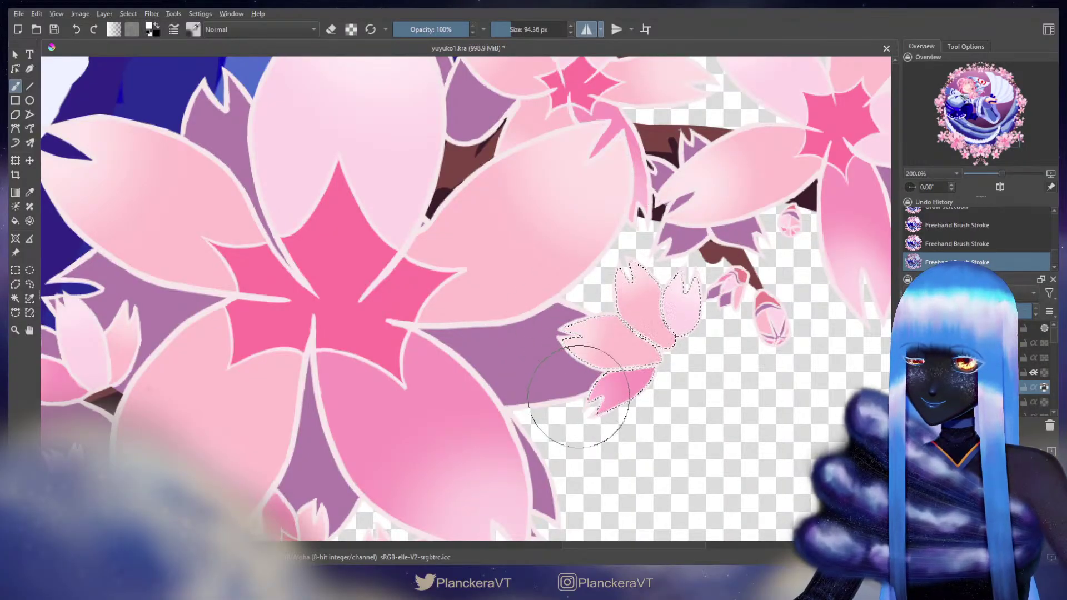
left_click_drag(580, 397, 605, 407)
key("ctrl+shift+a")
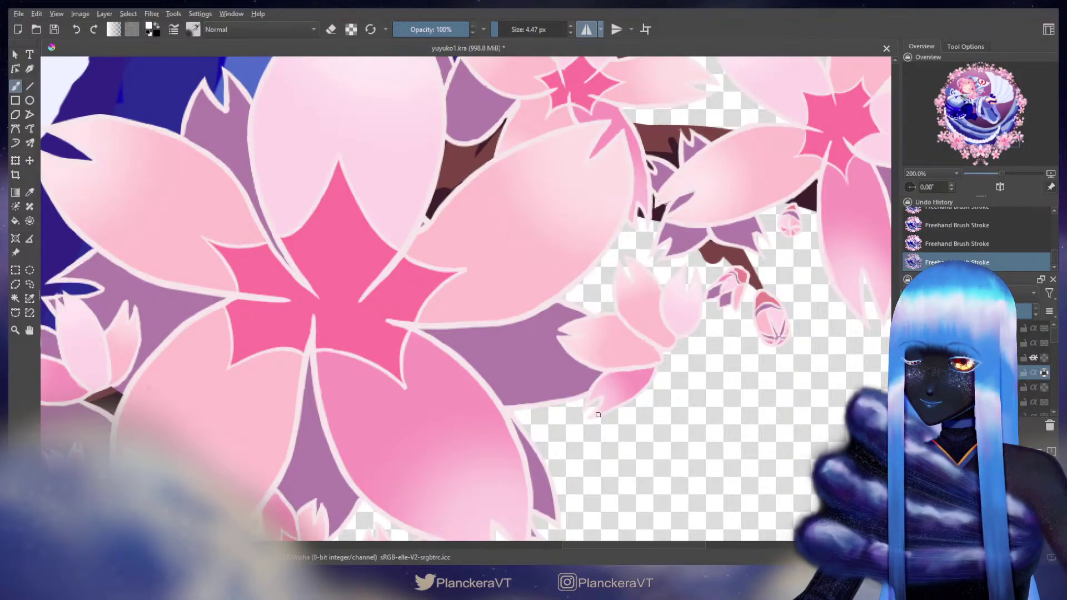
Step: Undo the last strokes and retouch the small half-open blossom's darkest pink petal tip in a sampled colour with a 5.76 px brush
key("ctrl+z")
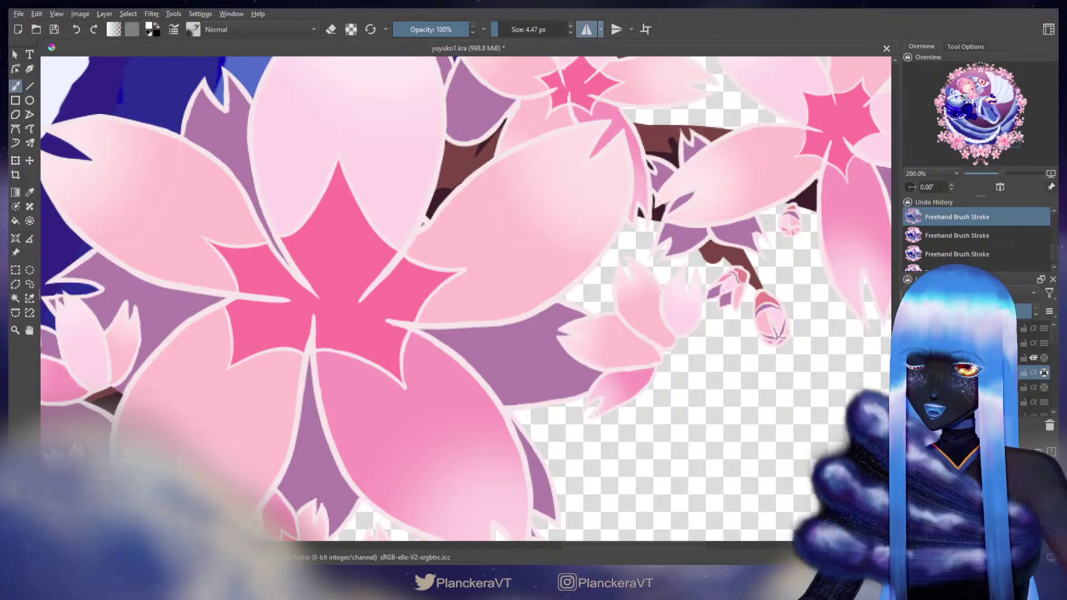
key("bracketleft")
key("bracketleft")
key("bracketleft")
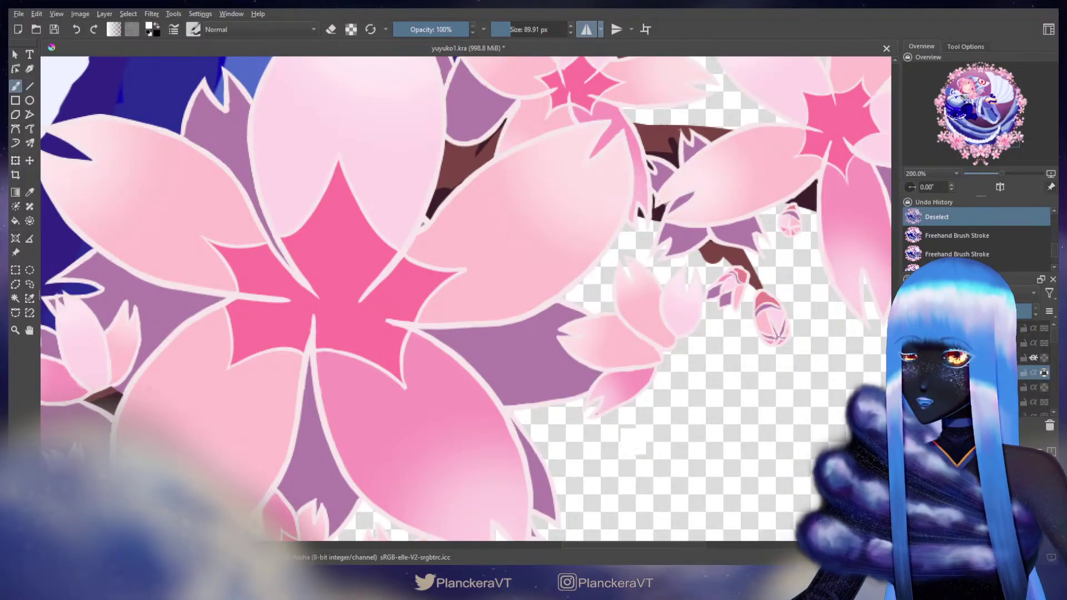
left_click(607, 404, "ctrl")
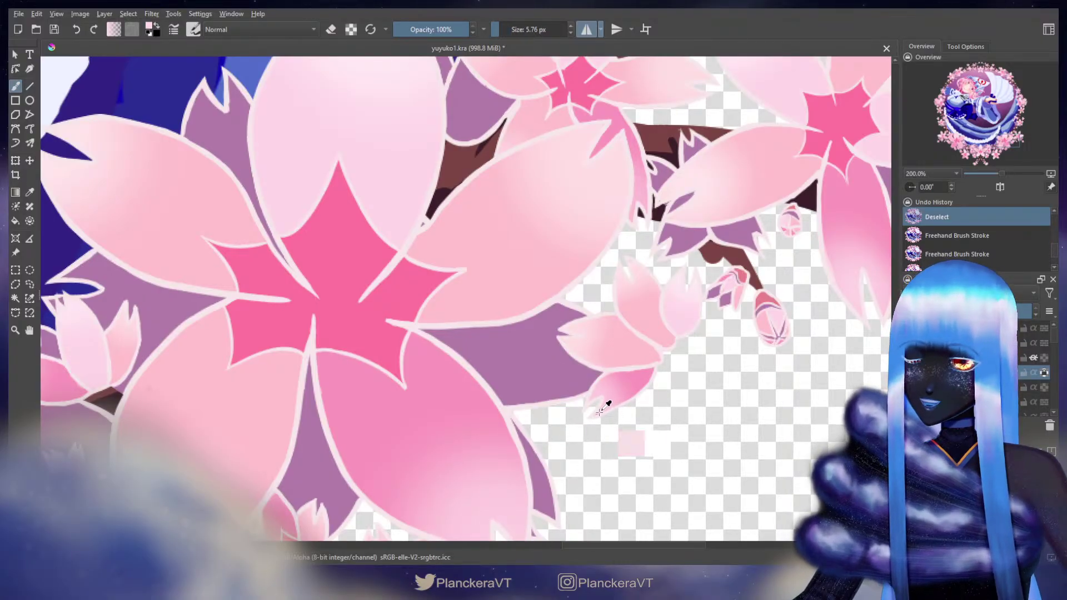
left_click_drag(605, 406, 600, 412)
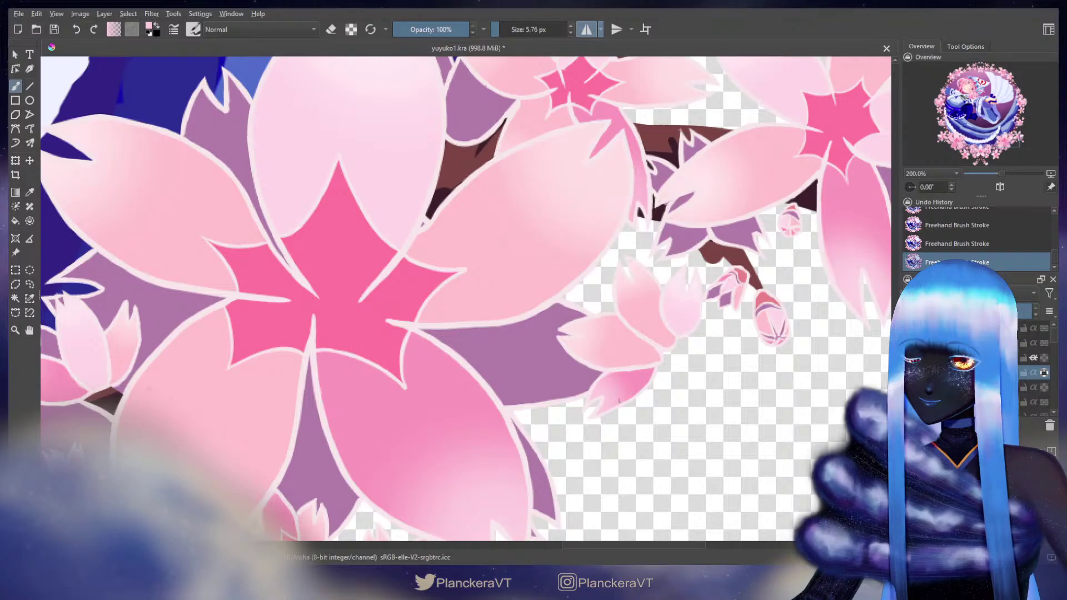
key("x")
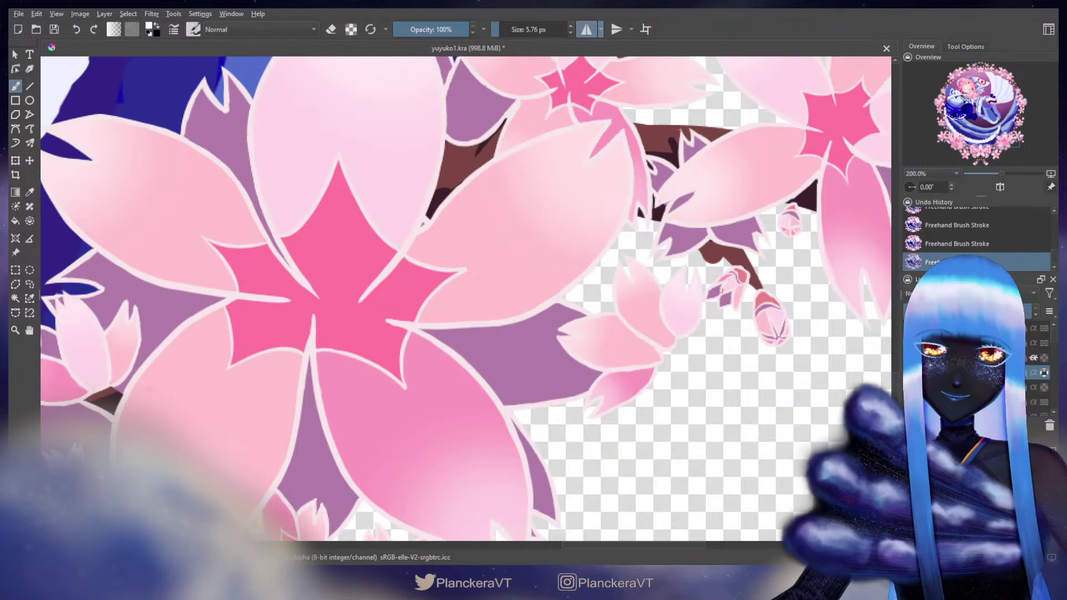
Step: Touch up the neighbouring five-petal blossom and the purple petals with sampled colours, using 23.20 px and 5.76 px brushes
left_click_drag(691, 209, 658, 321)
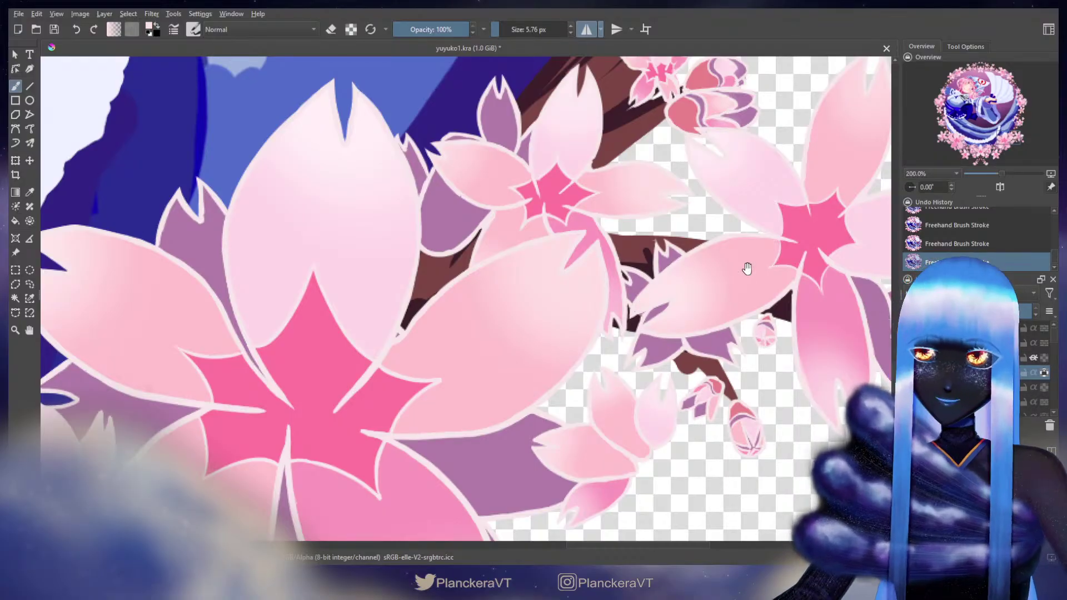
left_click_drag(747, 268, 592, 277)
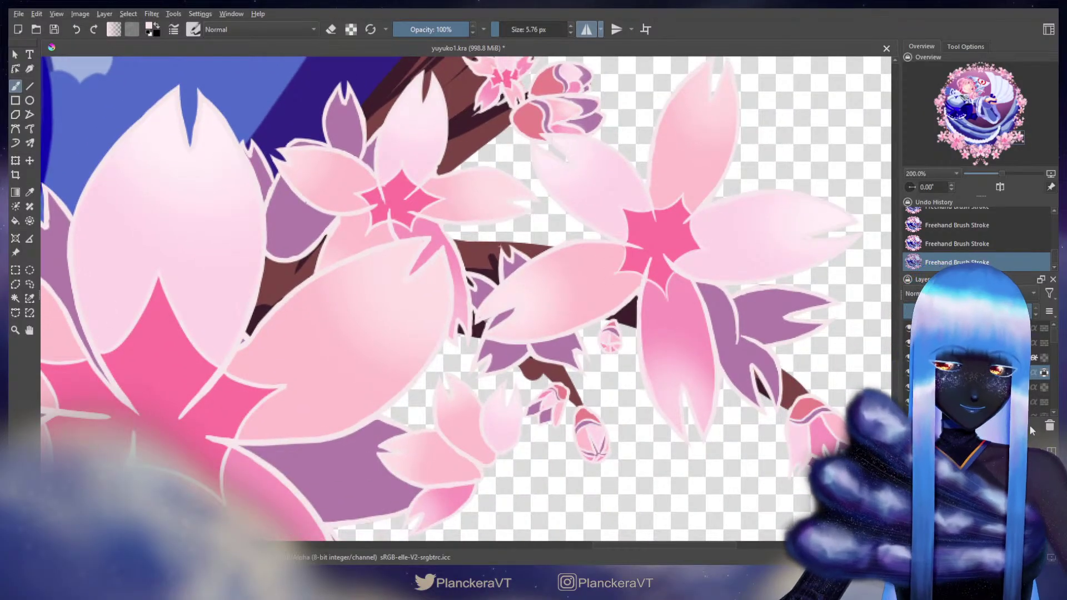
left_click(1024, 473)
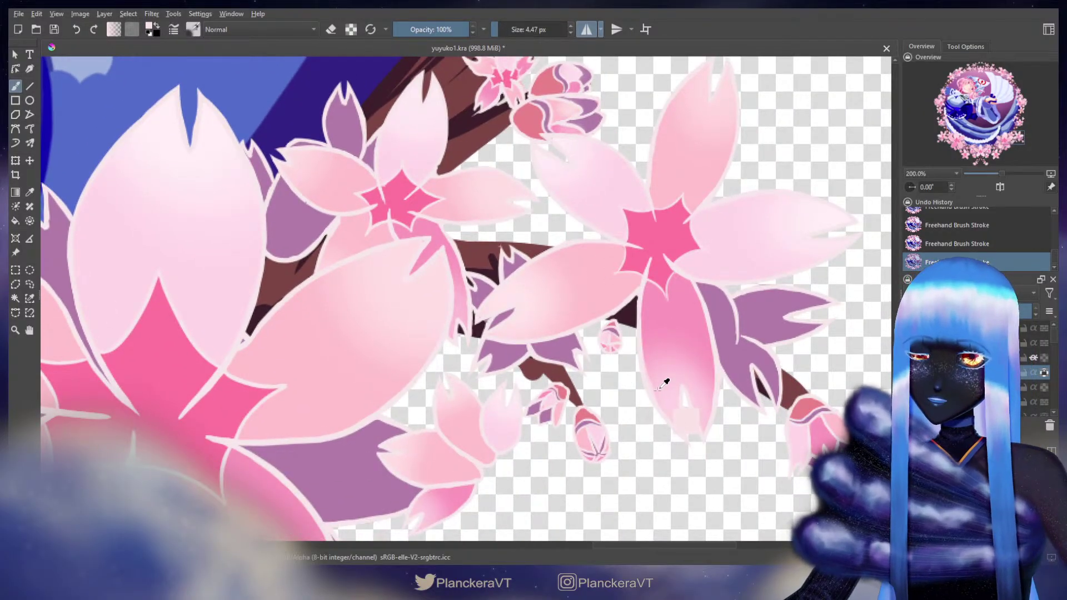
left_click(656, 390, "ctrl")
left_click_drag(650, 379, 671, 379)
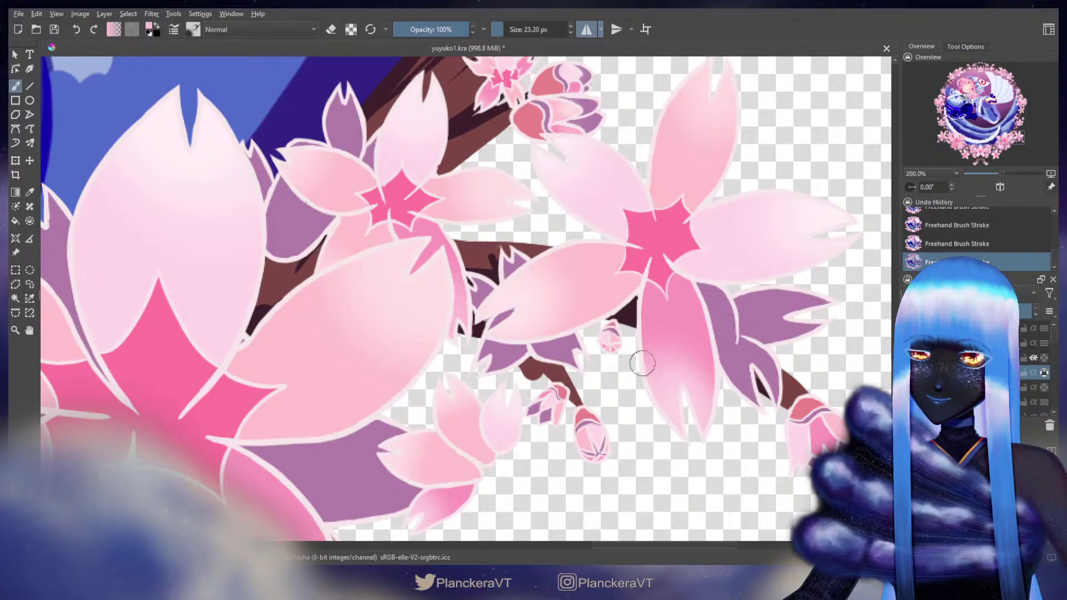
left_click_drag(641, 363, 705, 440)
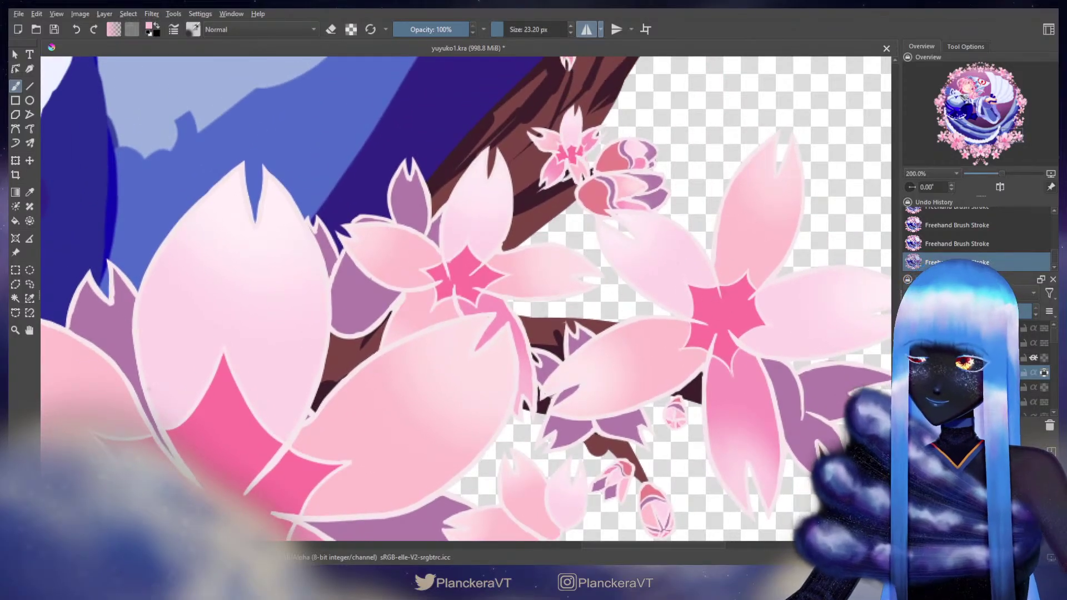
key("slash")
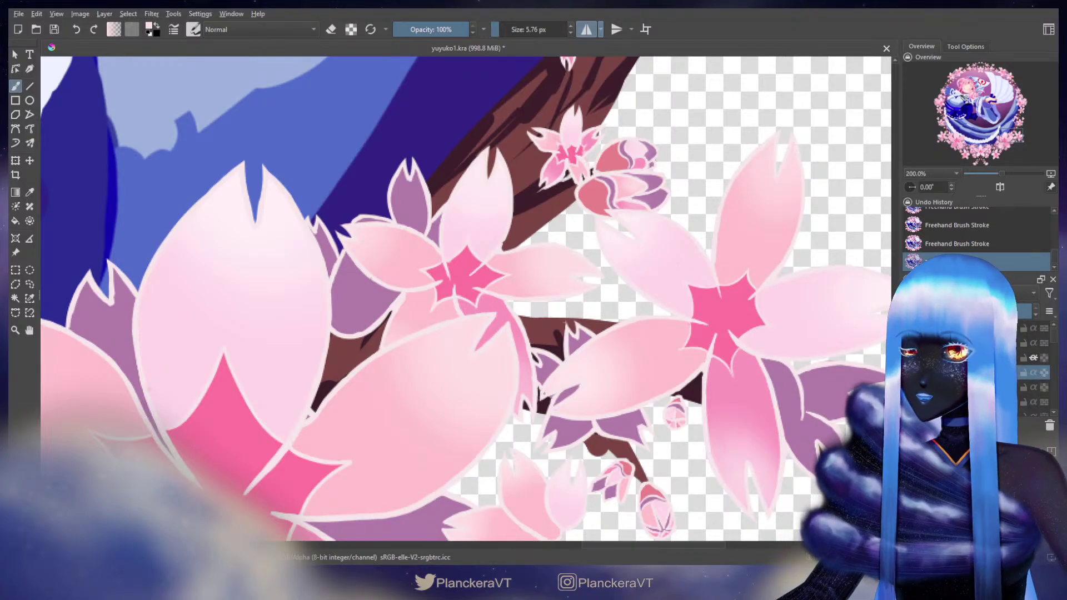
mouse_move(621, 304)
left_mouse_down()
mouse_move(638, 343)
mouse_move(623, 379)
mouse_move(633, 408)
left_mouse_up()
left_click_drag(697, 250, 580, 440)
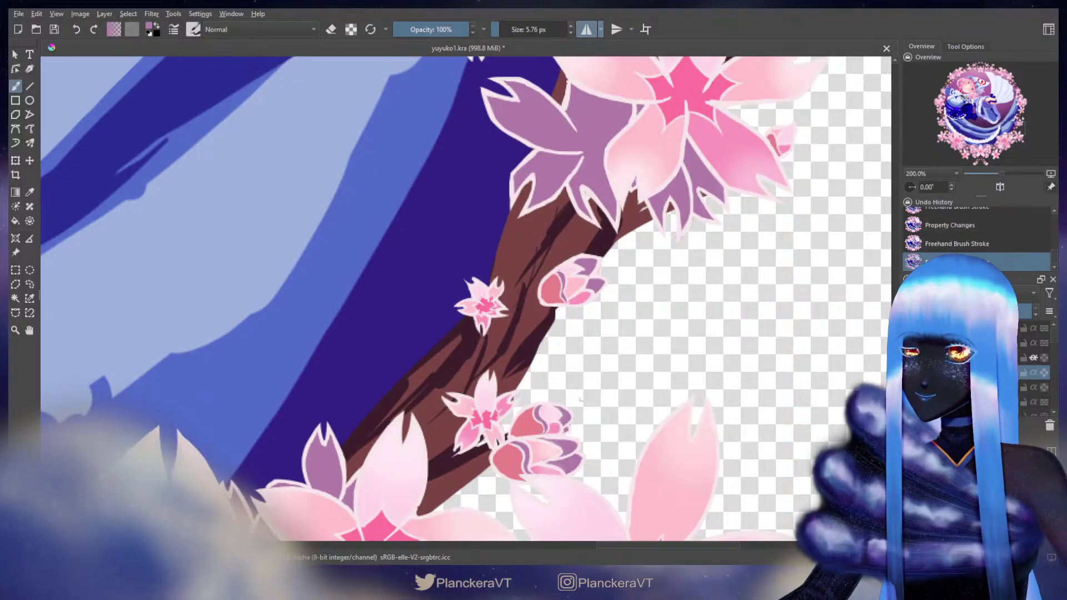
Step: Examine the blossoms, buds and branches along the outer border up to the illustration's top centre for remaining flaws
left_click_drag(735, 155, 674, 413)
left_click_drag(655, 253, 708, 373)
left_click_drag(697, 248, 642, 481)
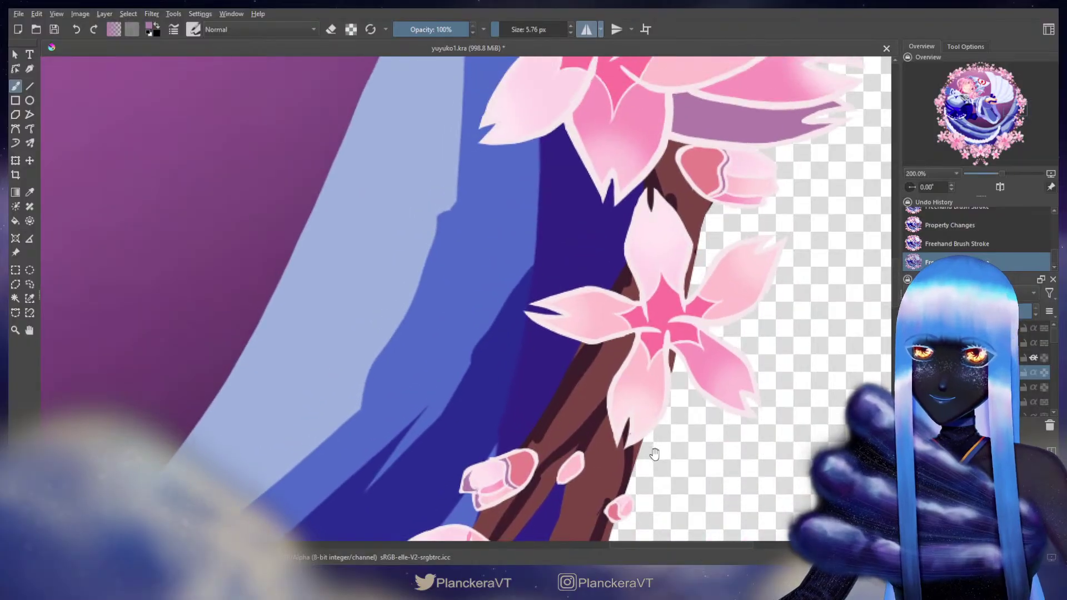
left_click_drag(608, 252, 602, 464)
left_click_drag(661, 292, 639, 472)
left_click_drag(674, 239, 683, 339)
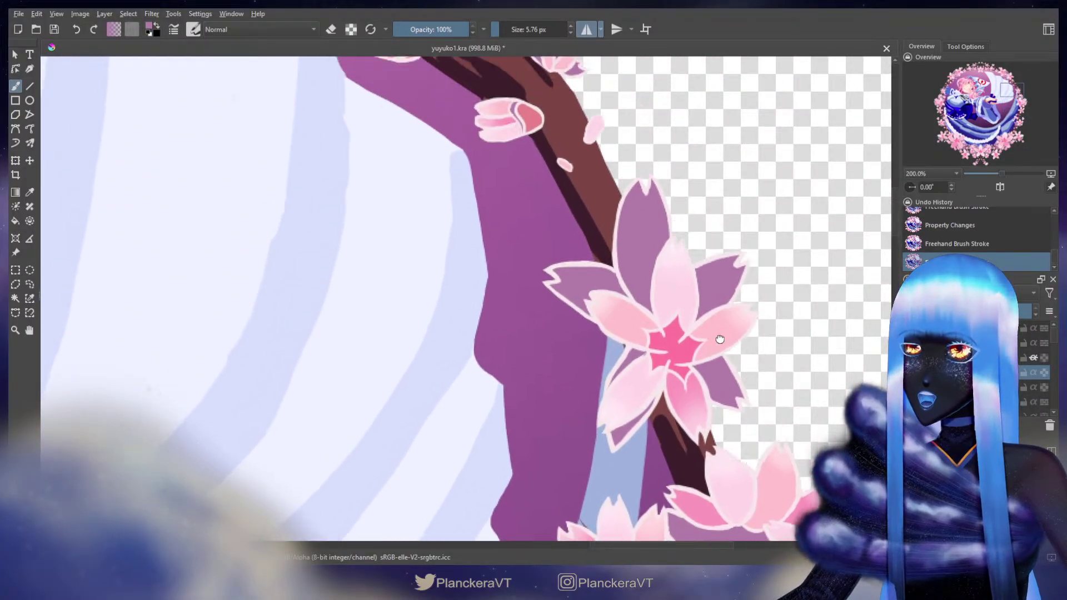
left_click_drag(639, 250, 650, 356)
left_click_drag(611, 239, 628, 367)
left_click_drag(602, 253, 685, 372)
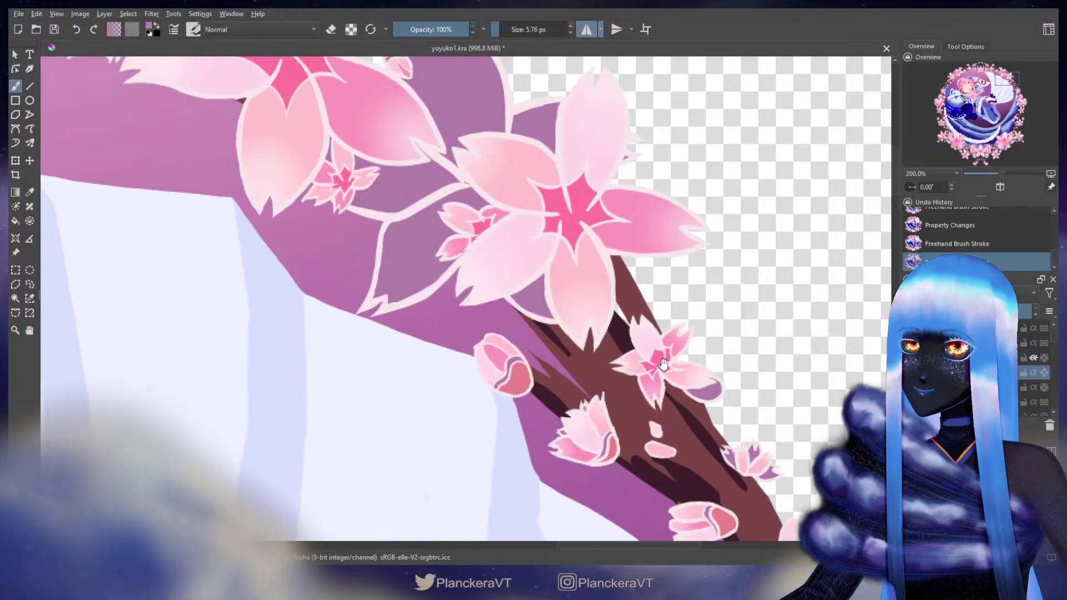
left_click_drag(524, 210, 715, 431)
left_click_drag(481, 287, 789, 289)
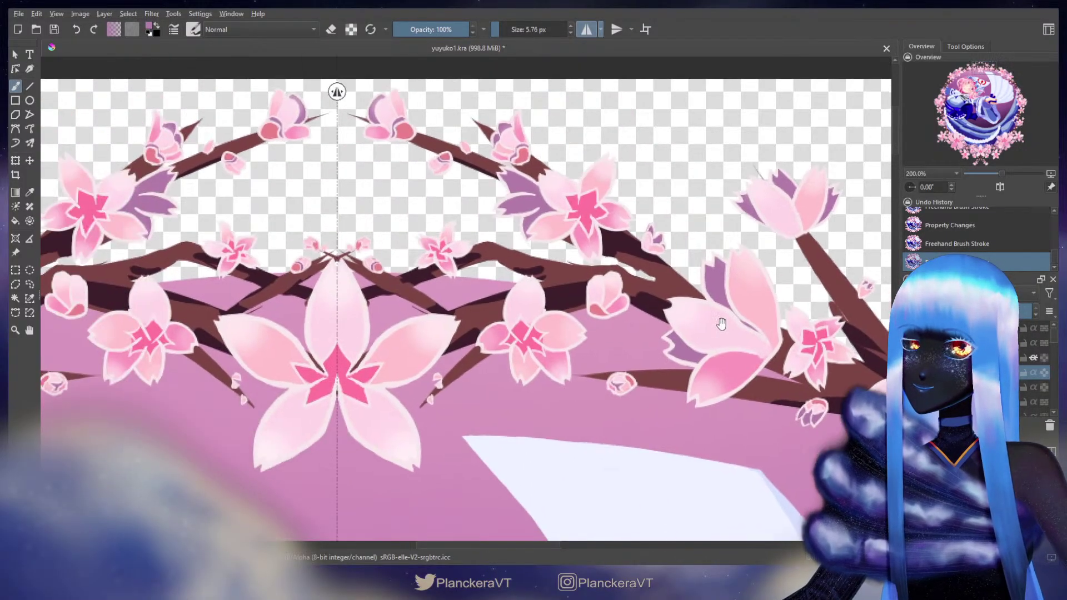
Step: Sample a deep pink from the character, then select the two lower petals of the top centre blossom and grow the selection
left_click_drag(500, 311, 597, 294)
left_click_drag(520, 389, 686, 176)
left_click_drag(355, 478, 522, 261)
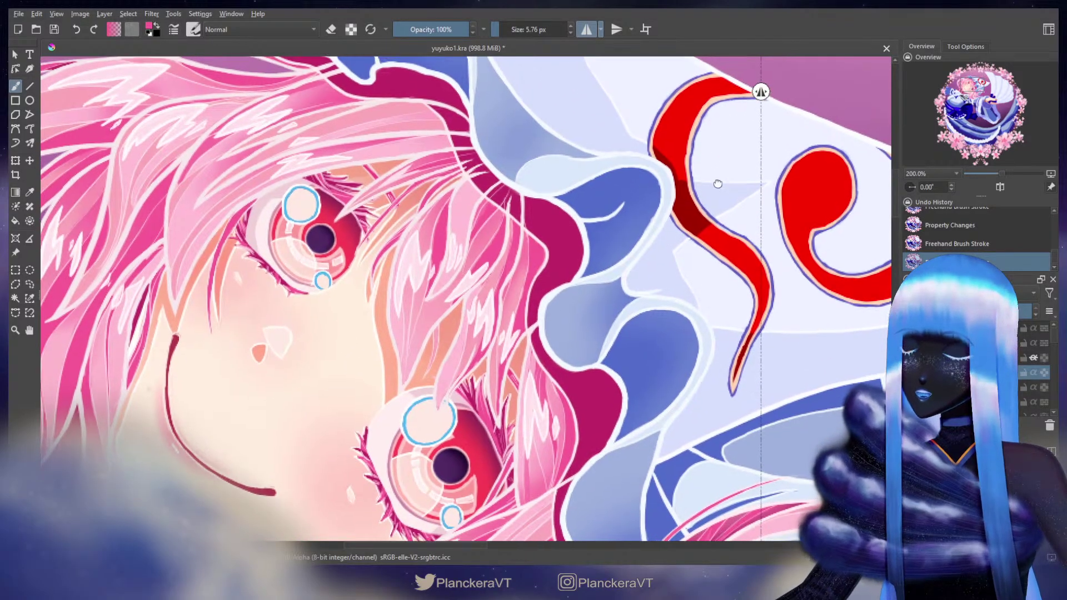
left_click_drag(714, 178, 660, 387)
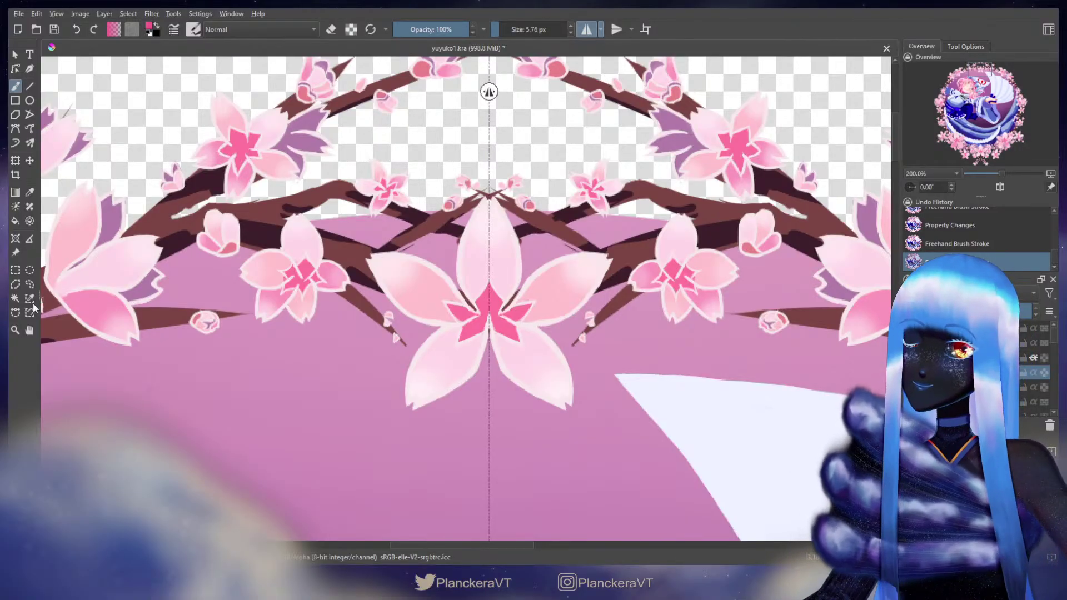
left_click(15, 298)
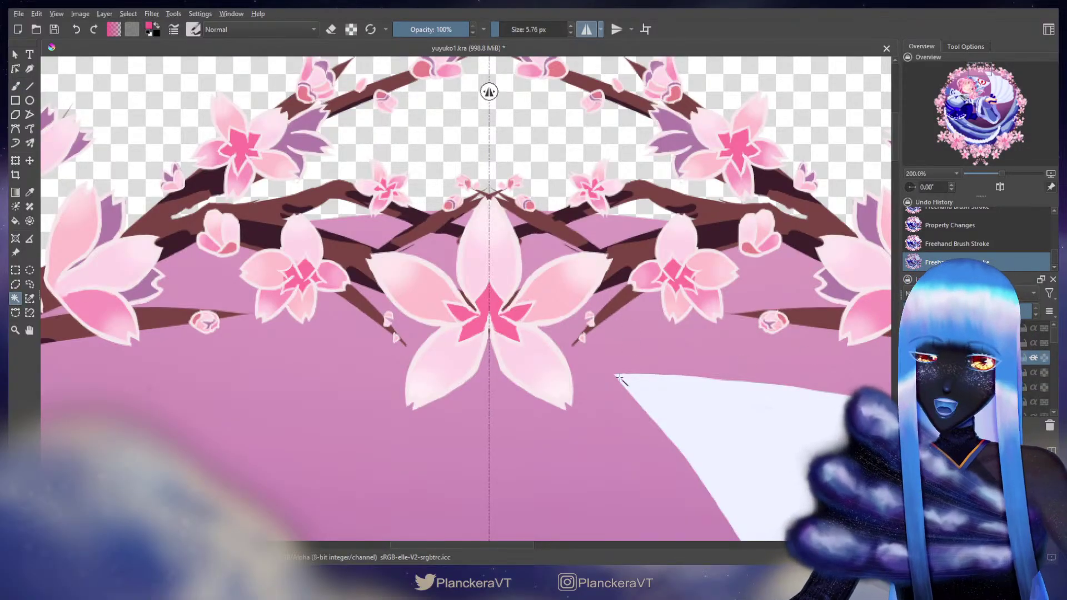
left_click(537, 368)
left_click(463, 363, "shift")
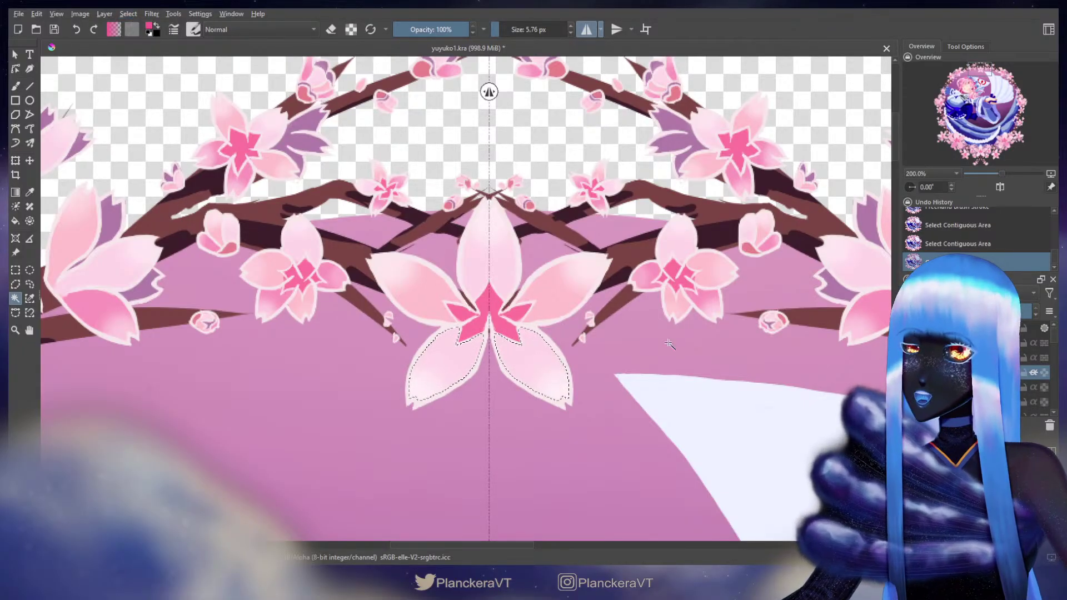
key("b")
key("slash")
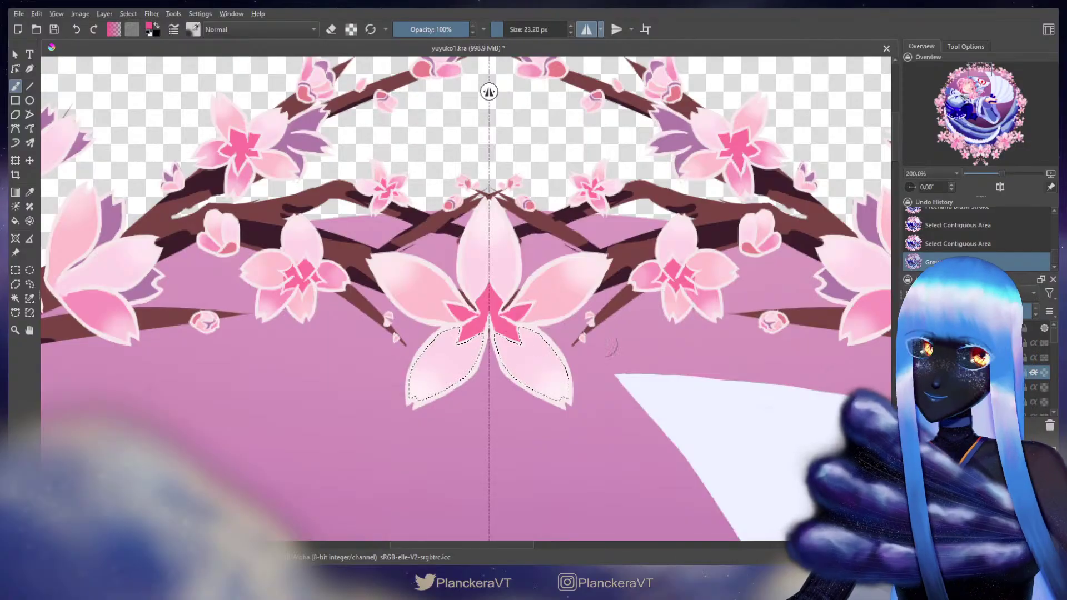
mouse_move(526, 334)
left_mouse_down()
mouse_move(546, 342)
mouse_move(508, 331)
mouse_move(562, 341)
mouse_move(545, 337)
mouse_move(551, 342)
left_mouse_up()
key("ctrl+z")
key("ctrl+z")
key("ctrl+z")
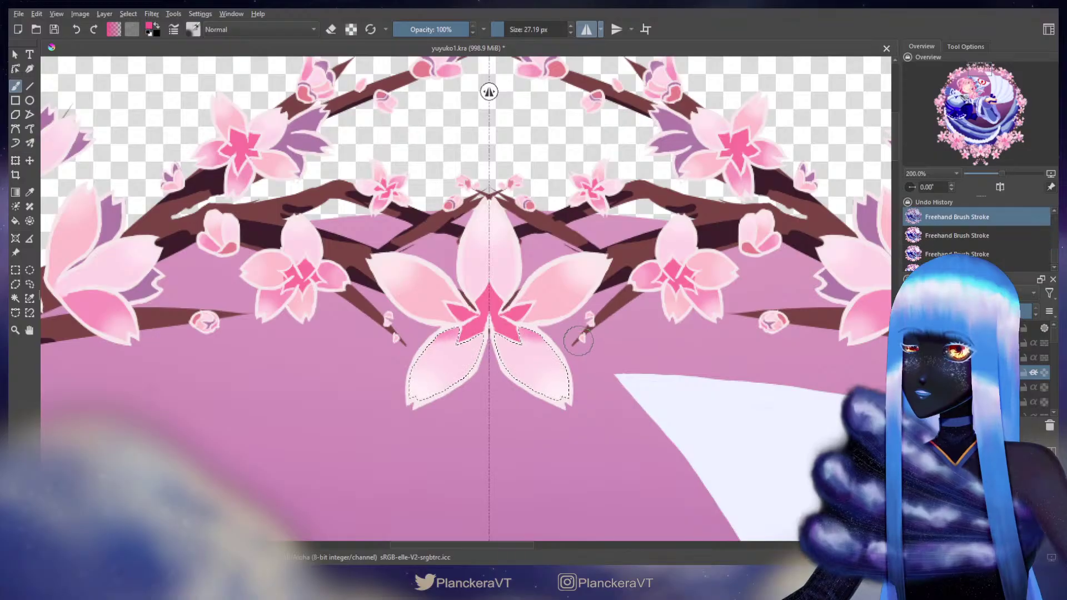
key("ctrl+z")
key("ctrl+z")
key("ctrl+z")
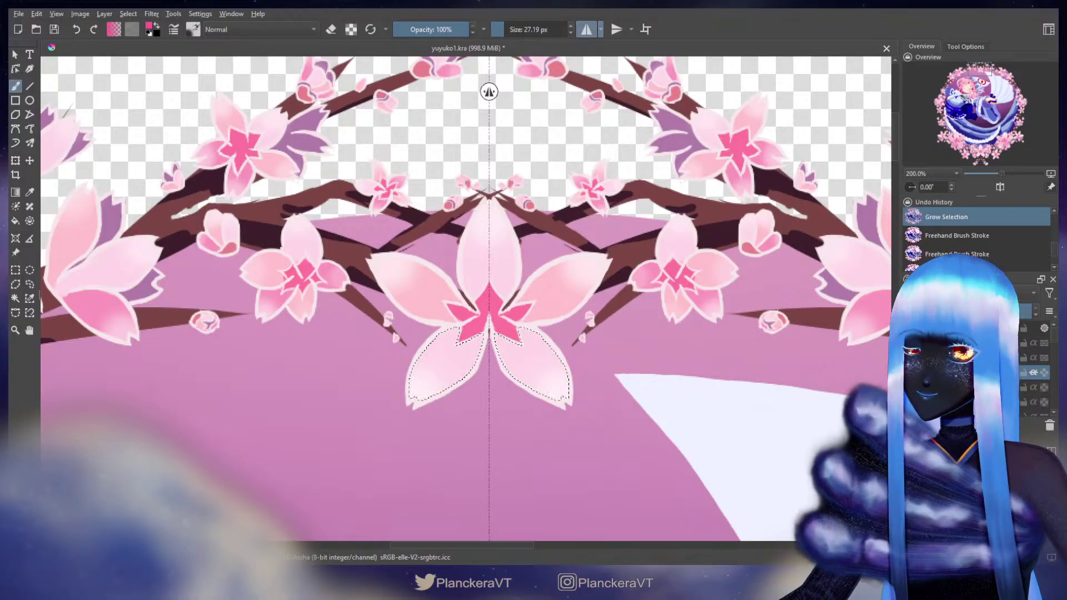
Step: Return to the highlight layer, shade the selected petals' inner ends deep pink with a soft brush of up to 46.29 px, and deselect
left_click(967, 387)
left_click_drag(508, 336, 536, 325)
key("bracketright")
key("bracketright")
key("bracketright")
key("bracketright")
key("ctrl+shift+a")
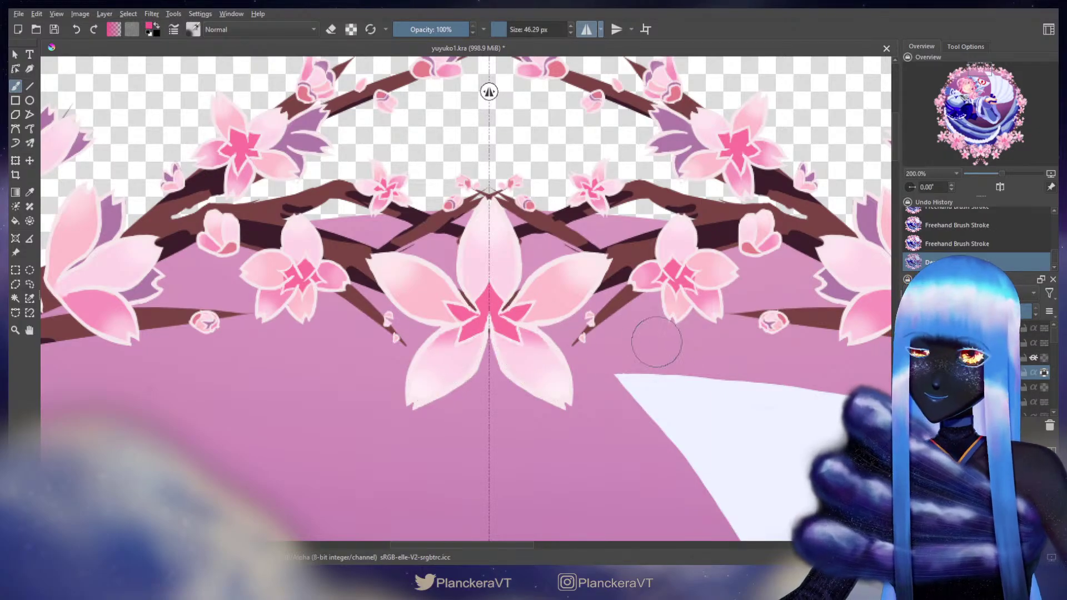
Step: Select and grow the inner side petal of the small blossom beside the centre one, and shade it deep pink with a soft 31.05 px brush
left_click_drag(751, 355, 662, 392)
left_click(15, 299)
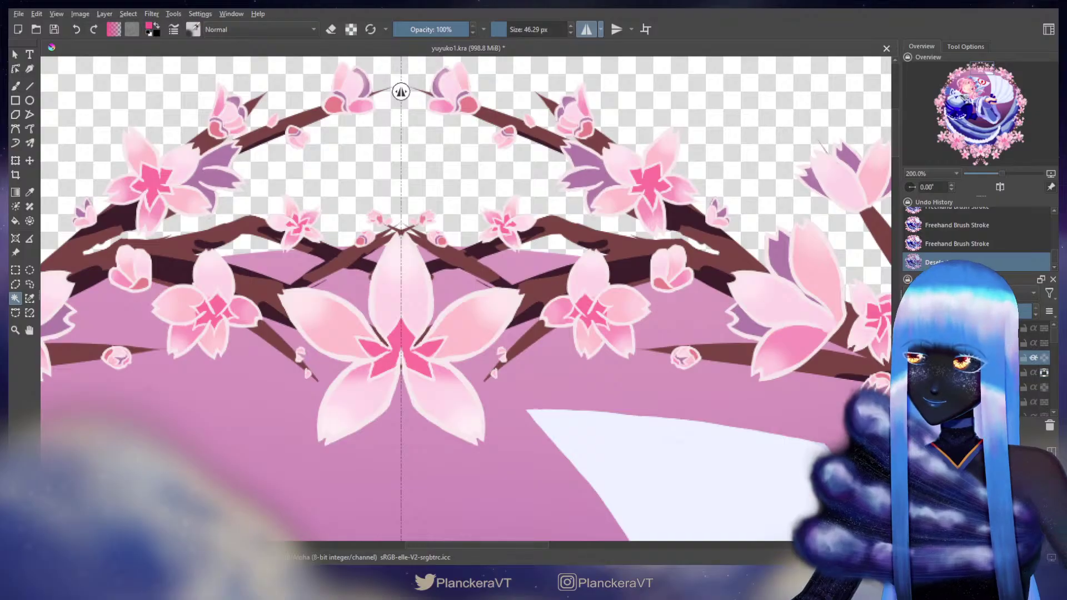
left_click(571, 310)
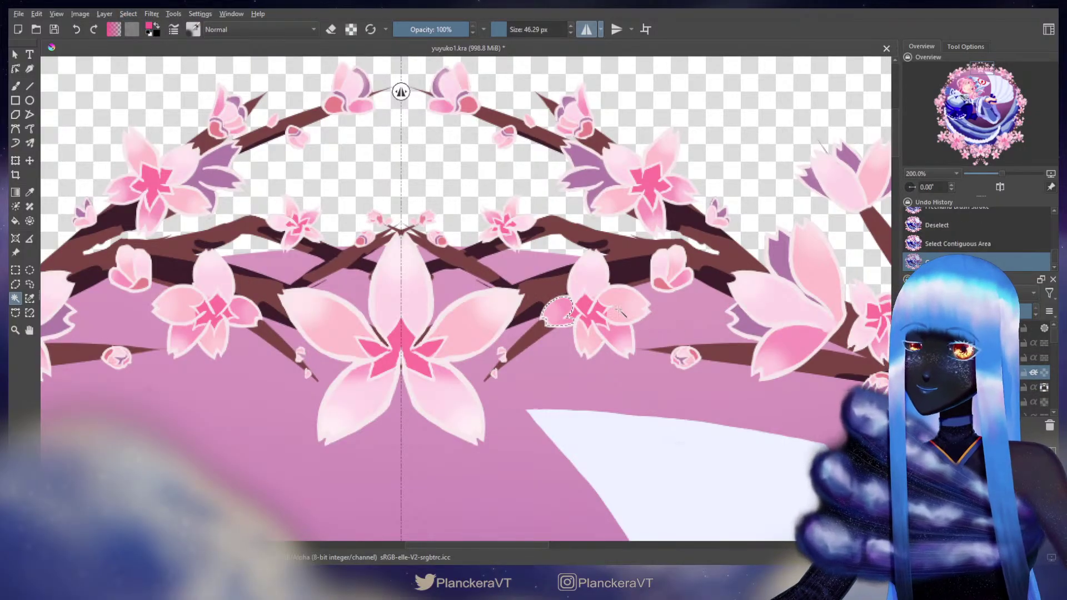
key("b")
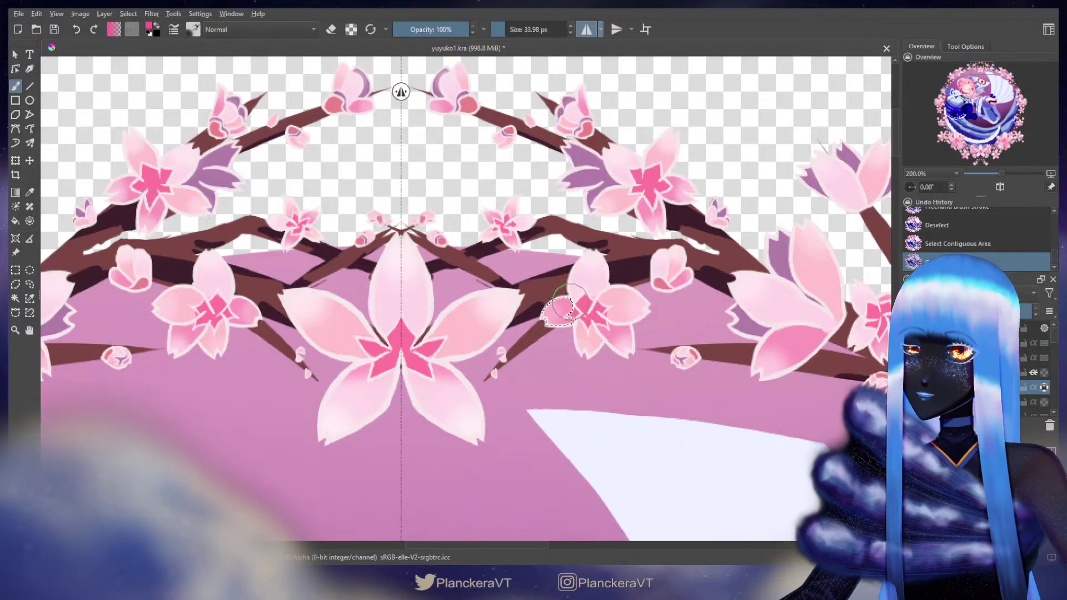
mouse_move(571, 301)
left_mouse_down()
mouse_move(558, 302)
mouse_move(562, 311)
left_mouse_up()
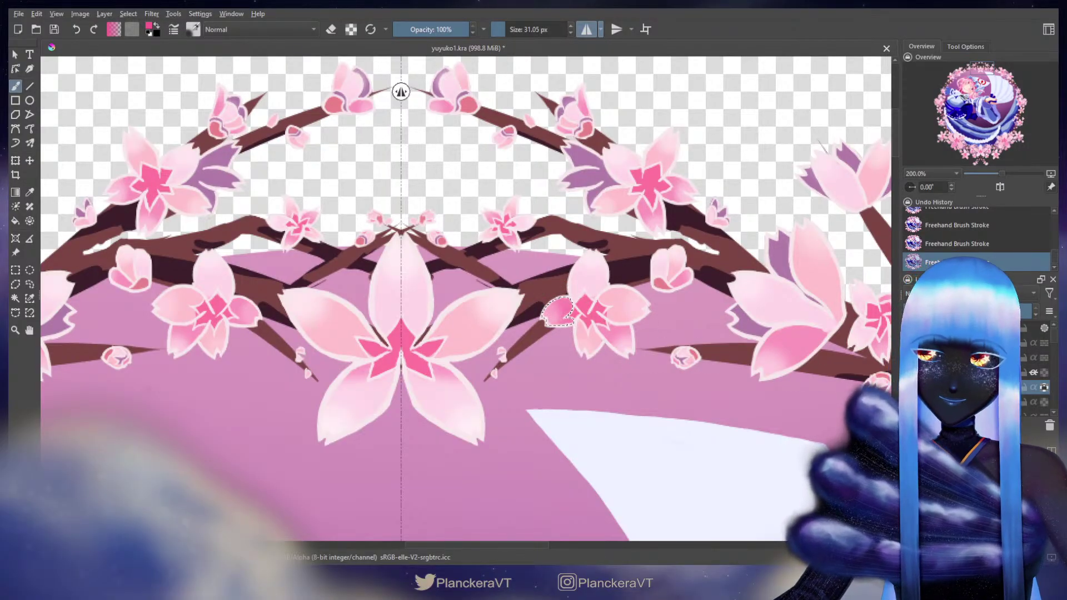
Step: Select and grow the same small blossom's upper petal, shade its base deep pink with a soft 23.51 px brush, then deselect
left_click(15, 298)
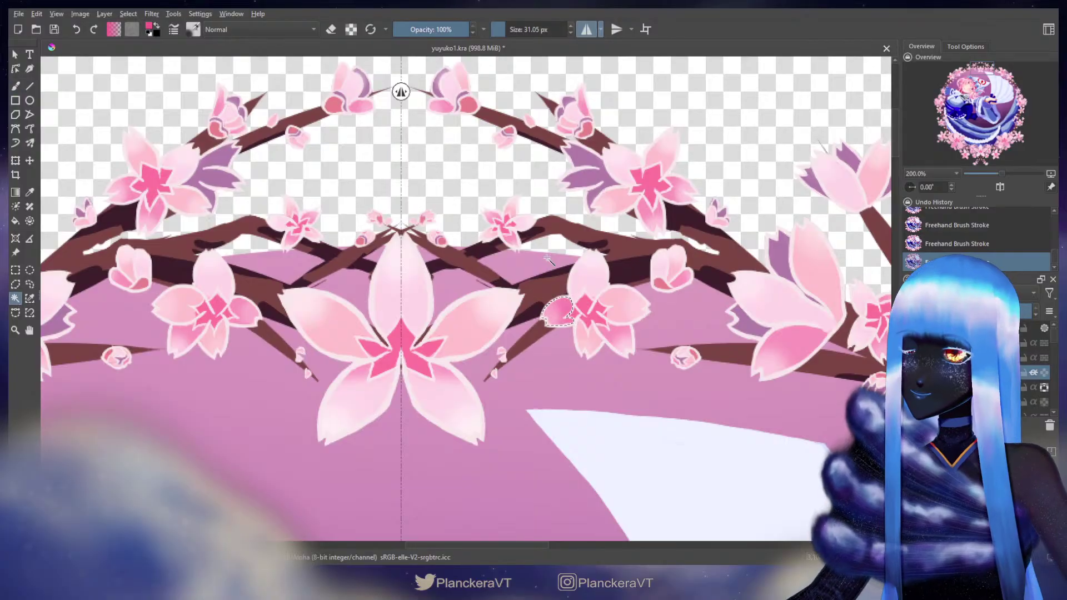
left_click(592, 276)
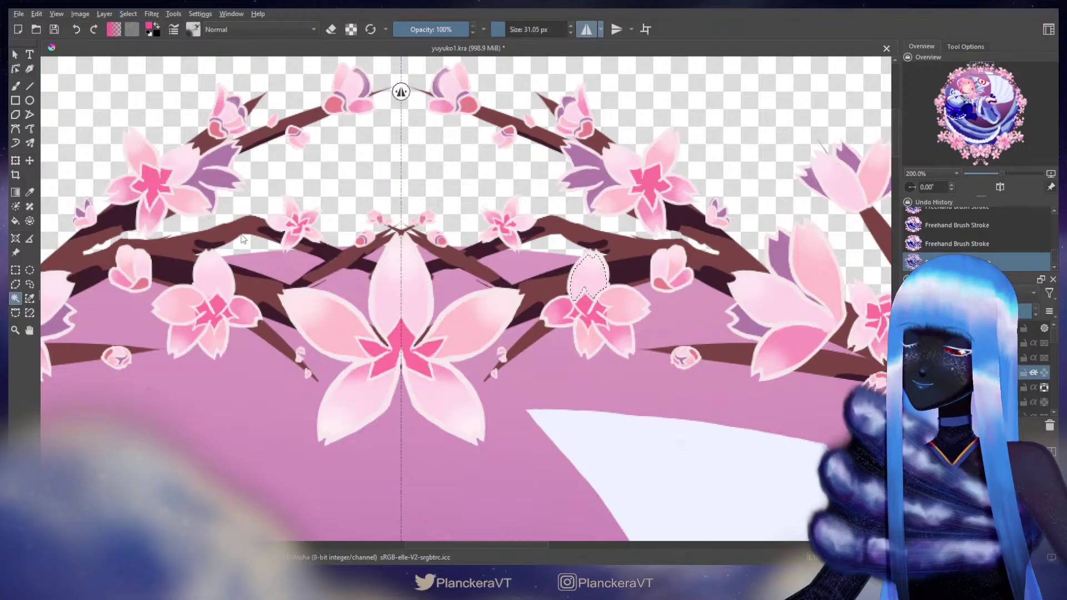
key("b")
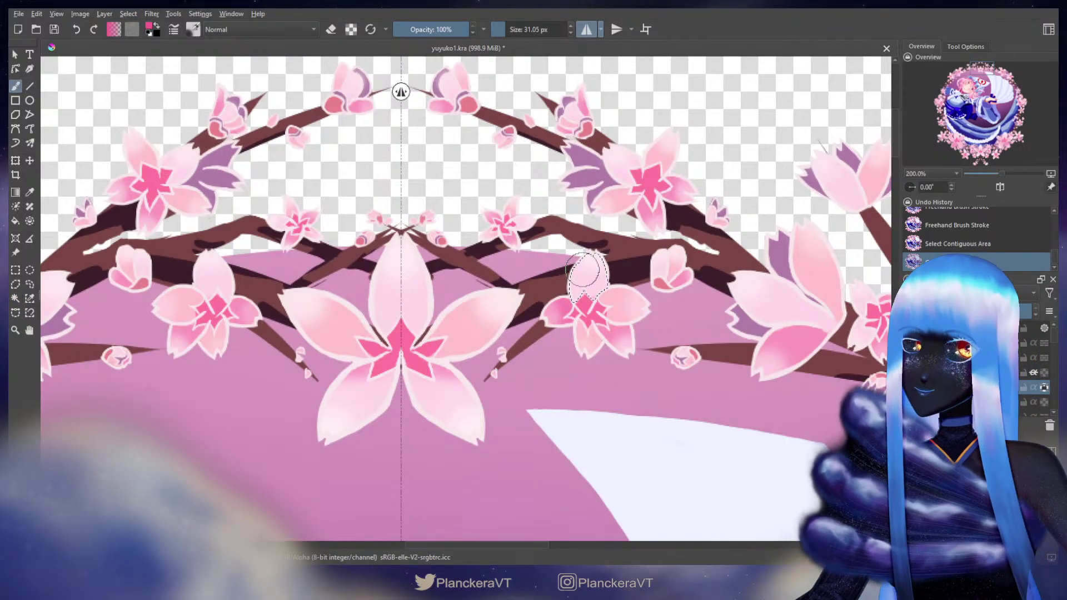
mouse_move(589, 272)
left_mouse_down()
mouse_move(589, 301)
mouse_move(619, 284)
mouse_move(600, 292)
left_mouse_up()
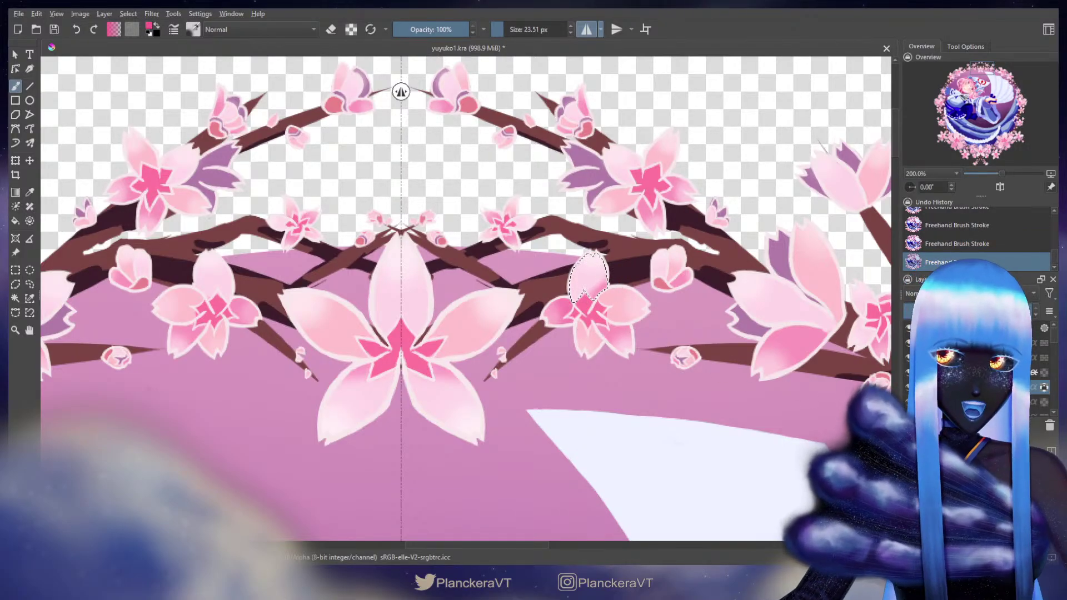
left_click(15, 298)
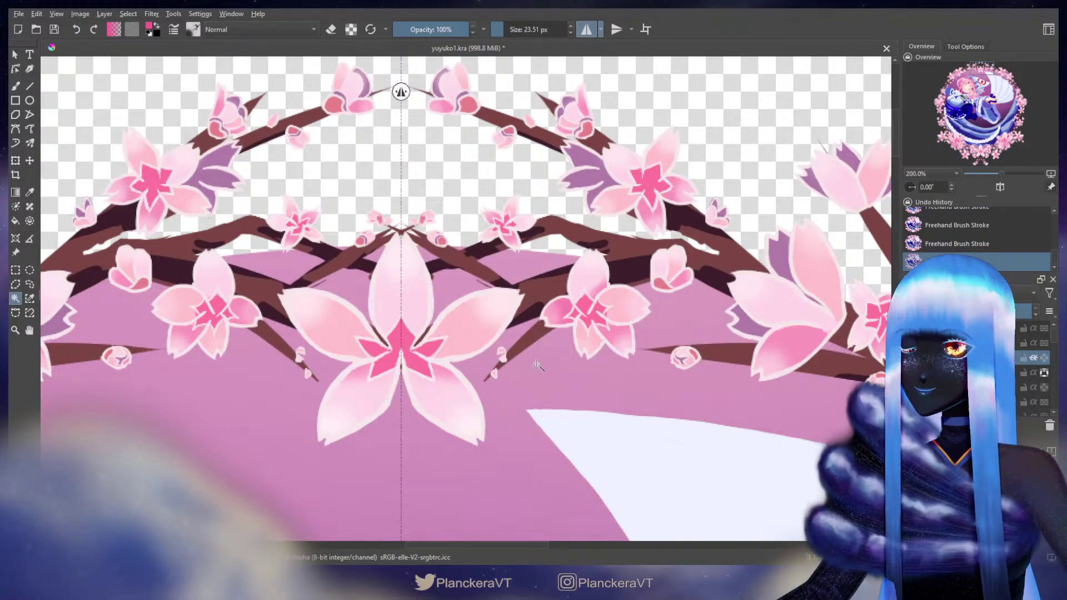
scroll(536, 365, "down", 3)
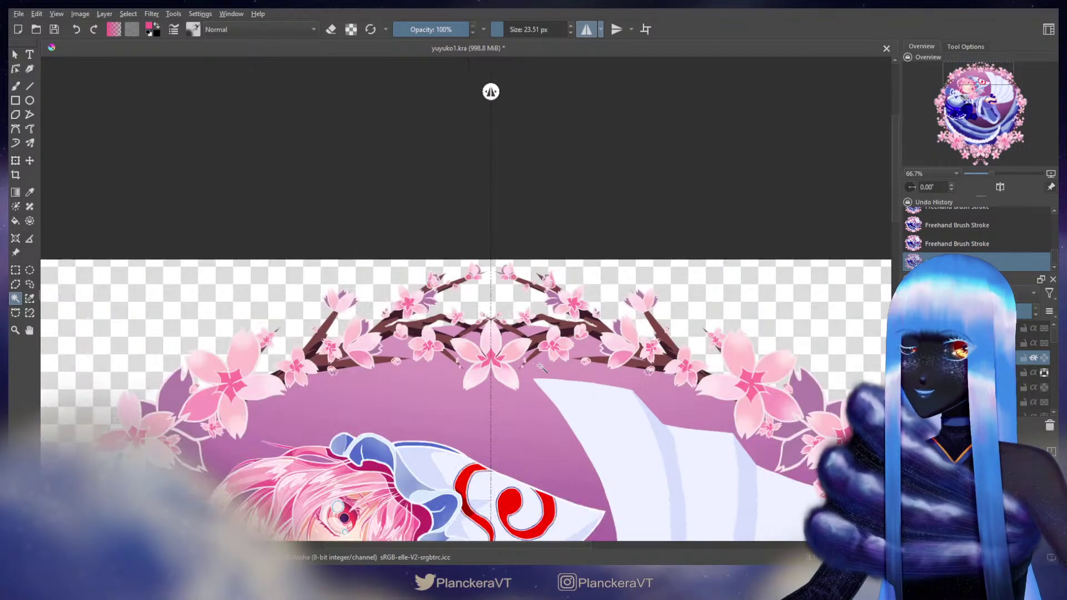
scroll(542, 411, "down", 1)
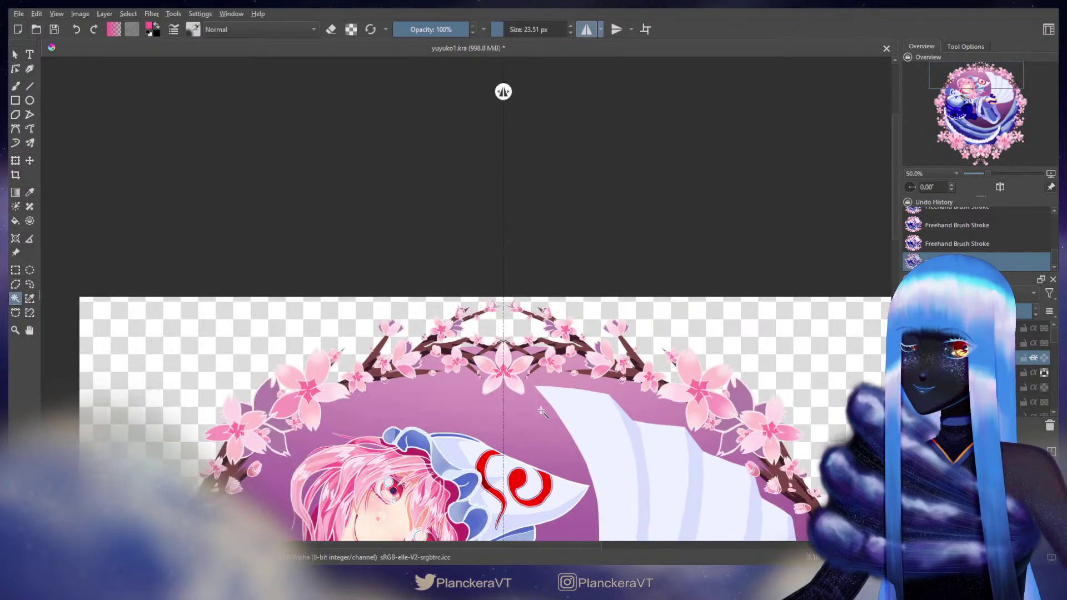
Step: Examine the shaded blossom border from top to bottom, and review the complete illustration
left_click_drag(578, 450, 583, 236)
scroll(571, 259, "down", 1)
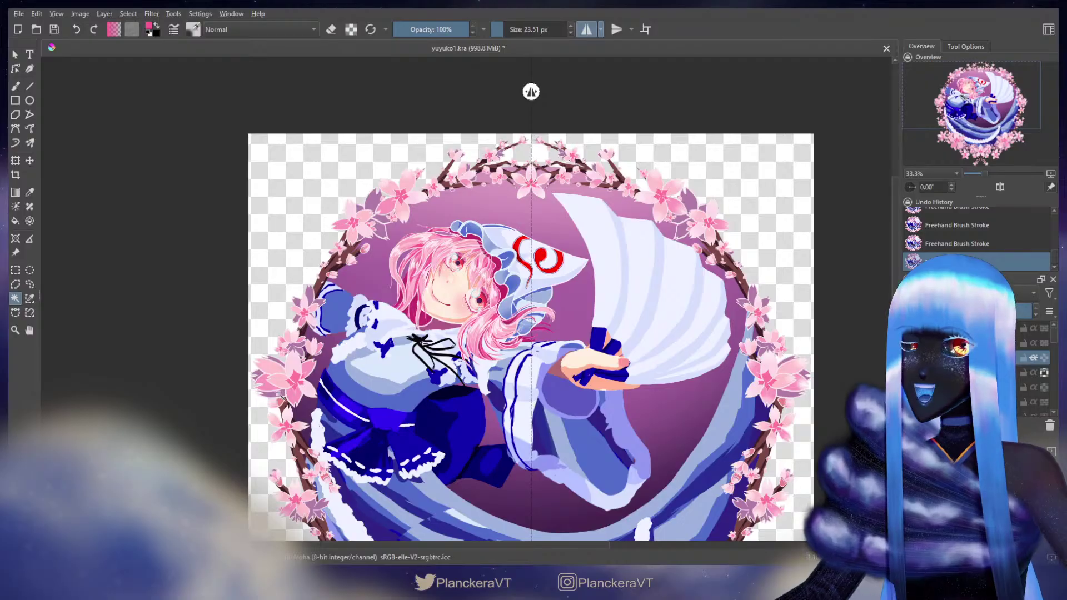
left_click_drag(606, 414, 589, 319)
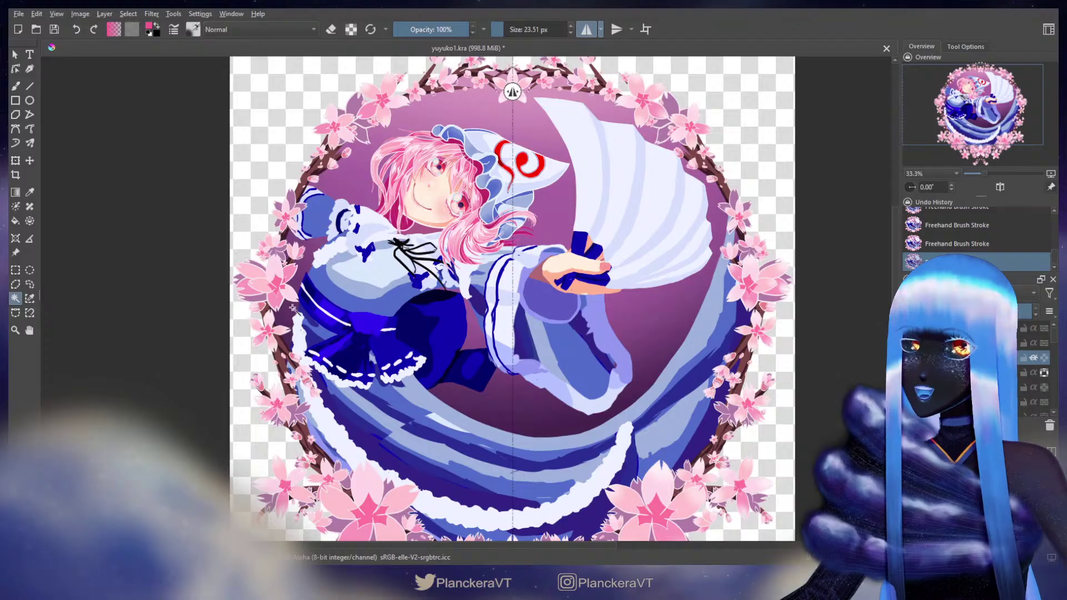
scroll(288, 378, "down", 2)
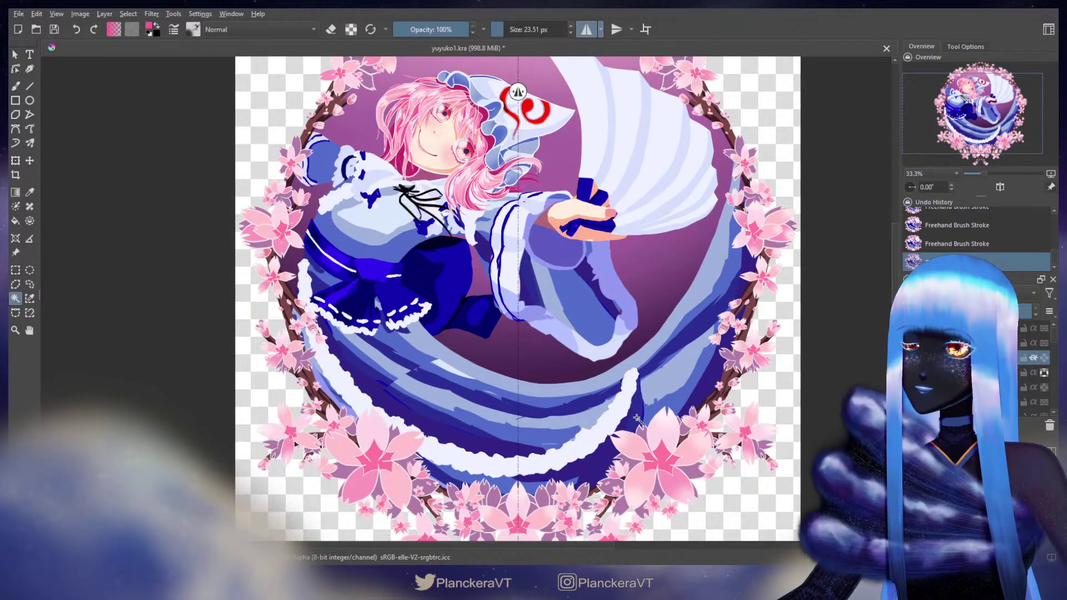
scroll(662, 408, "down", 1)
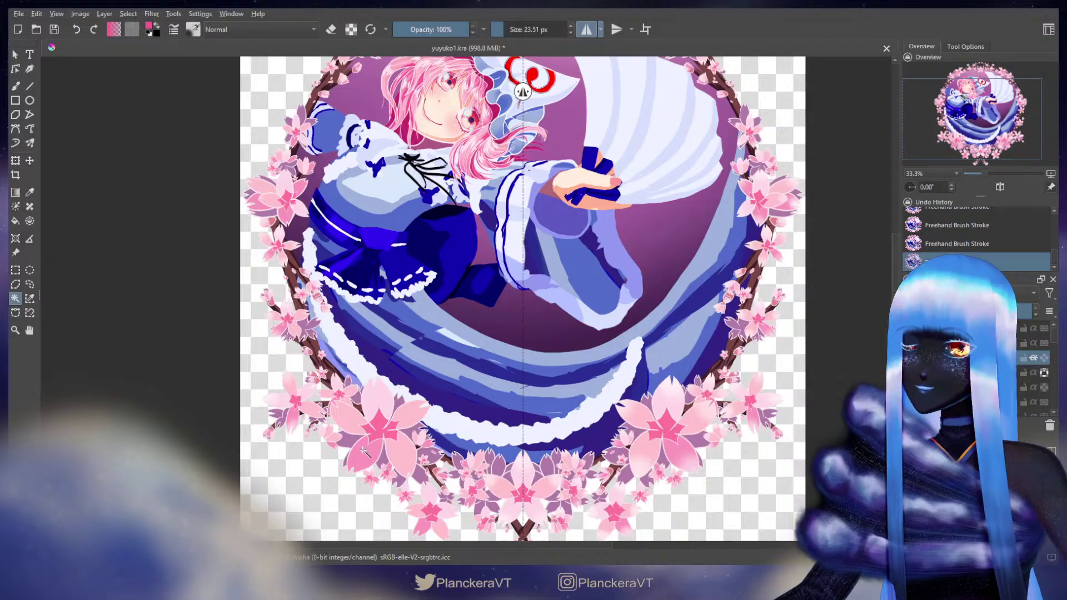
key("minus")
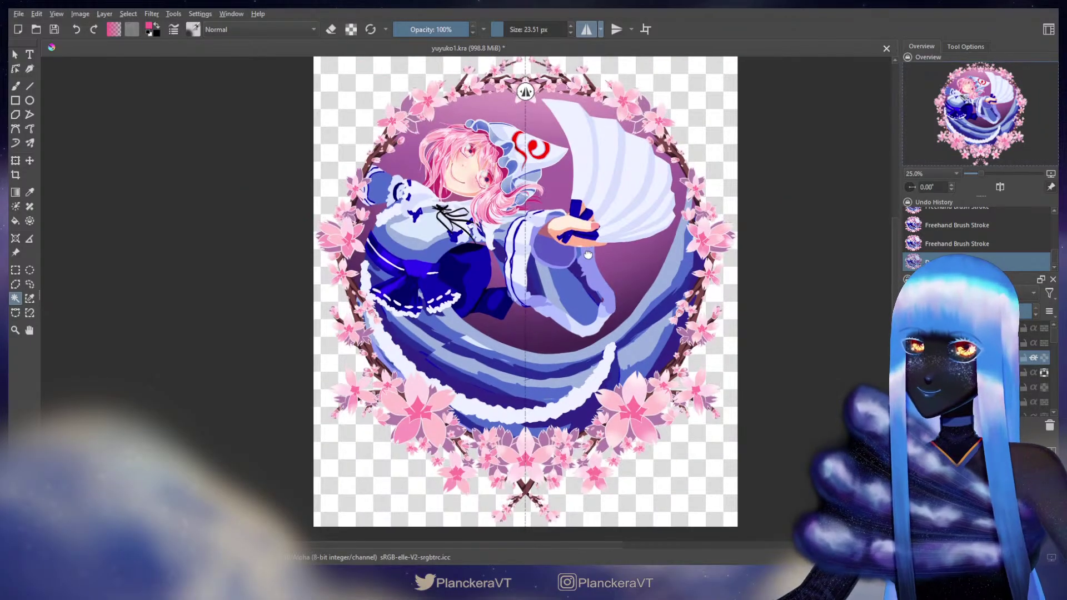
scroll(586, 282, "up", 1)
scroll(585, 283, "down", 1)
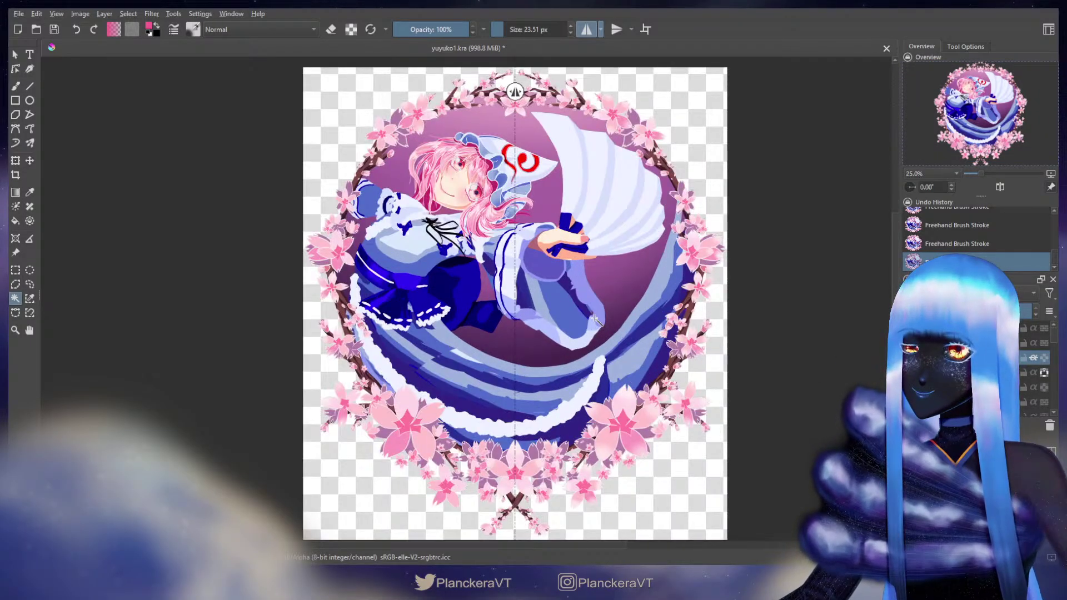
scroll(593, 315, "up", 1)
left_click_drag(594, 317, 592, 323)
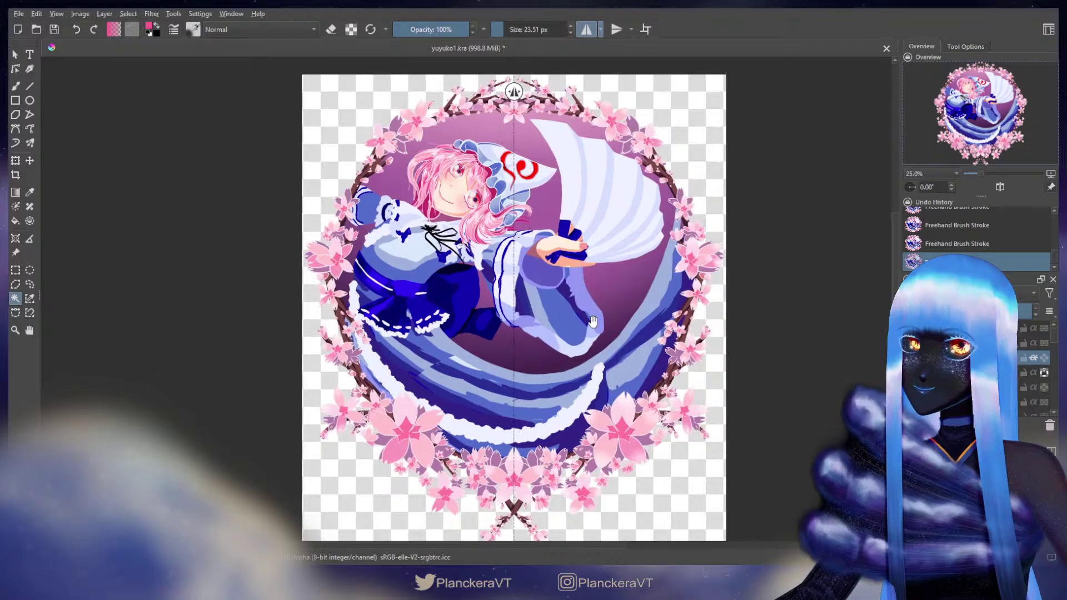
Step: Turn horizontal mirroring off to view the artwork without the axis line, turn it back on, and save the document
left_click(588, 25)
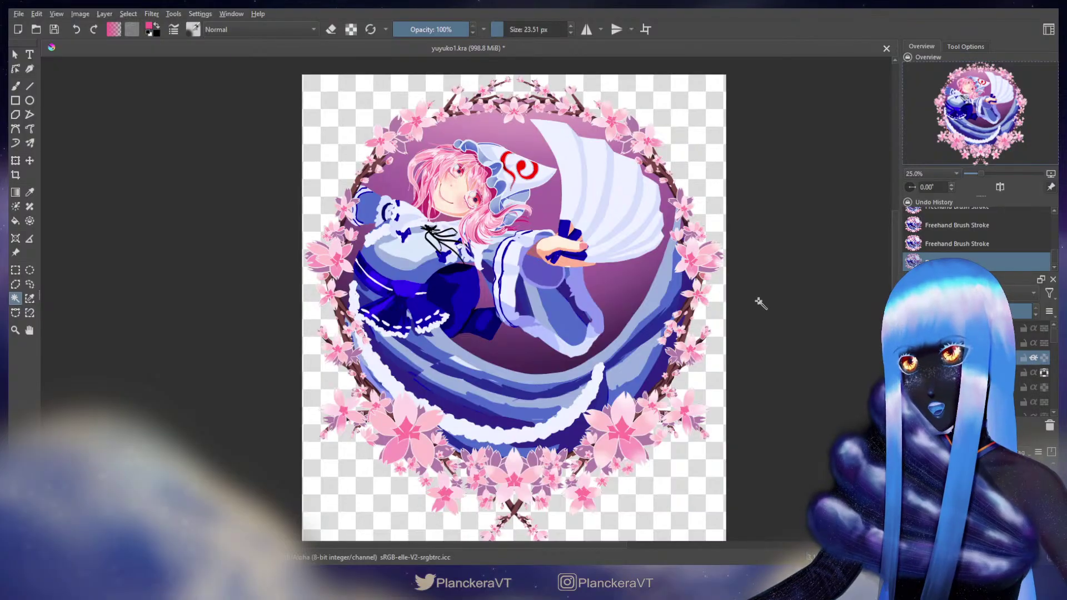
left_click(586, 29)
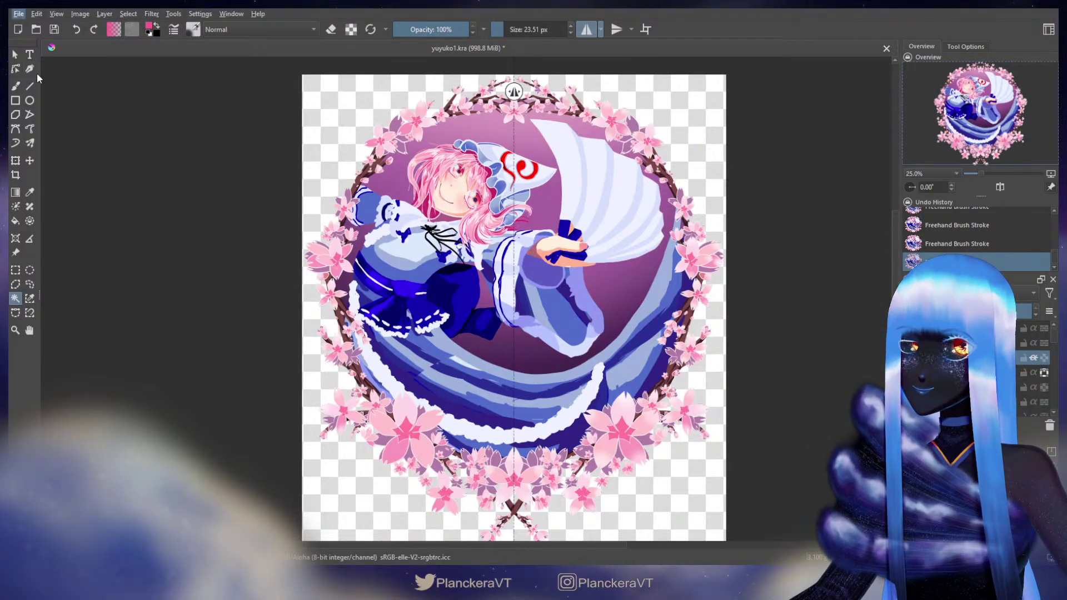
key("ctrl+s")
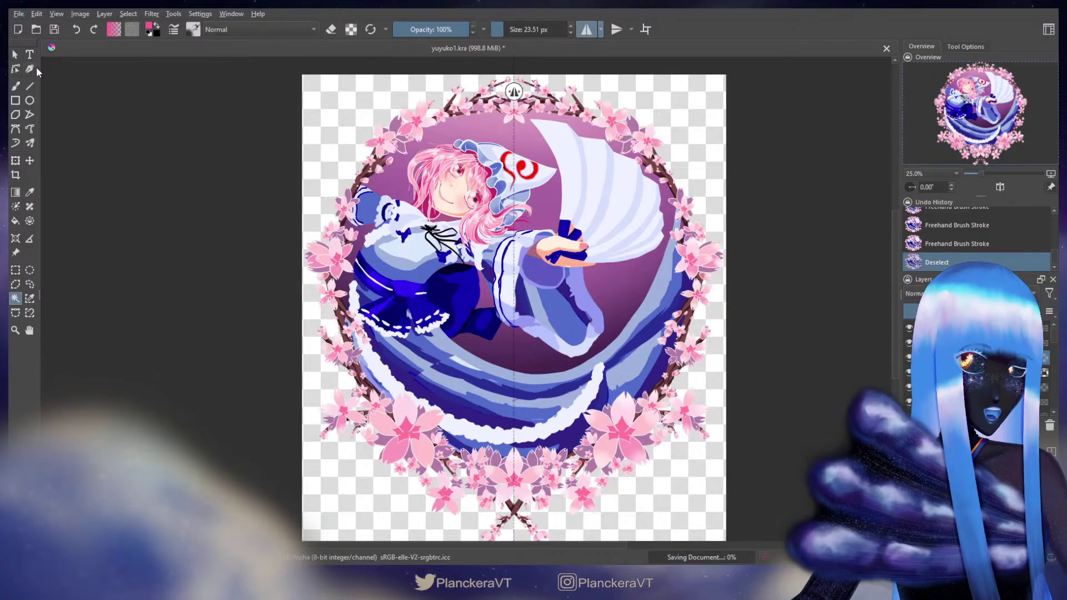